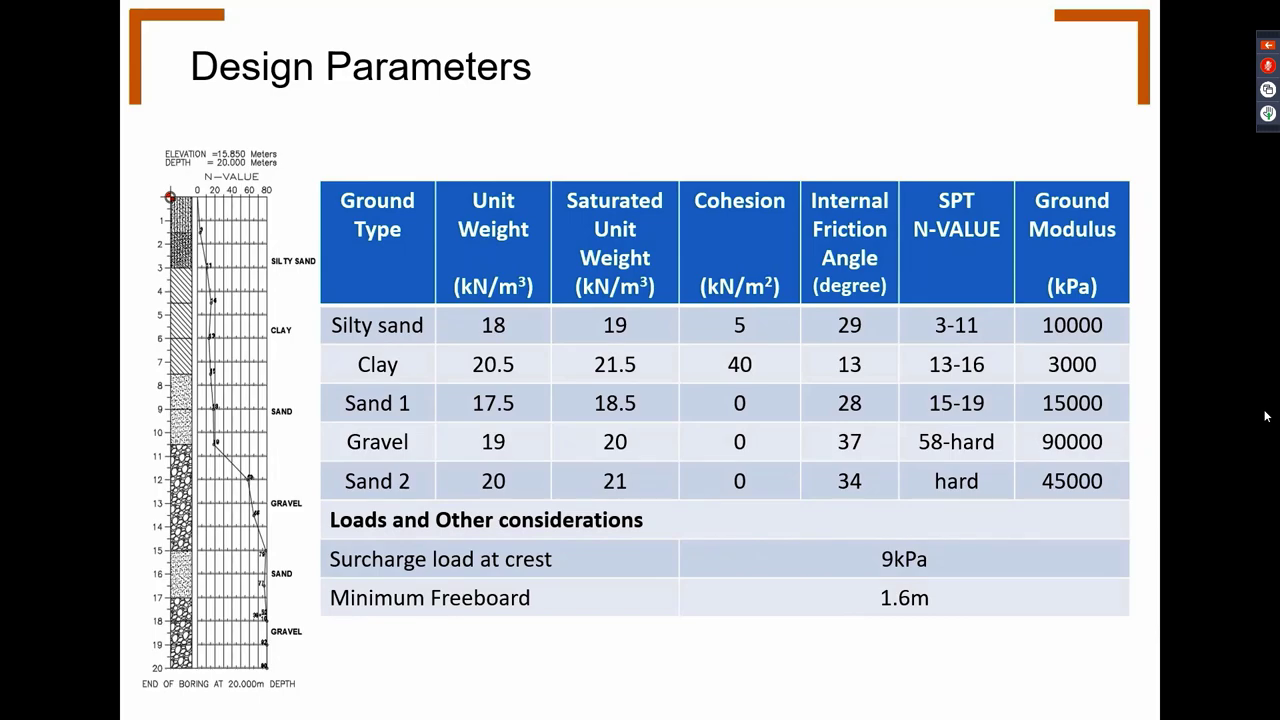
Step: Switch from the slides to SoilWorks, start a Soft Ground project and accept the default initial parameters in kN, m and sec
{"action": "key", "text": "Right"}
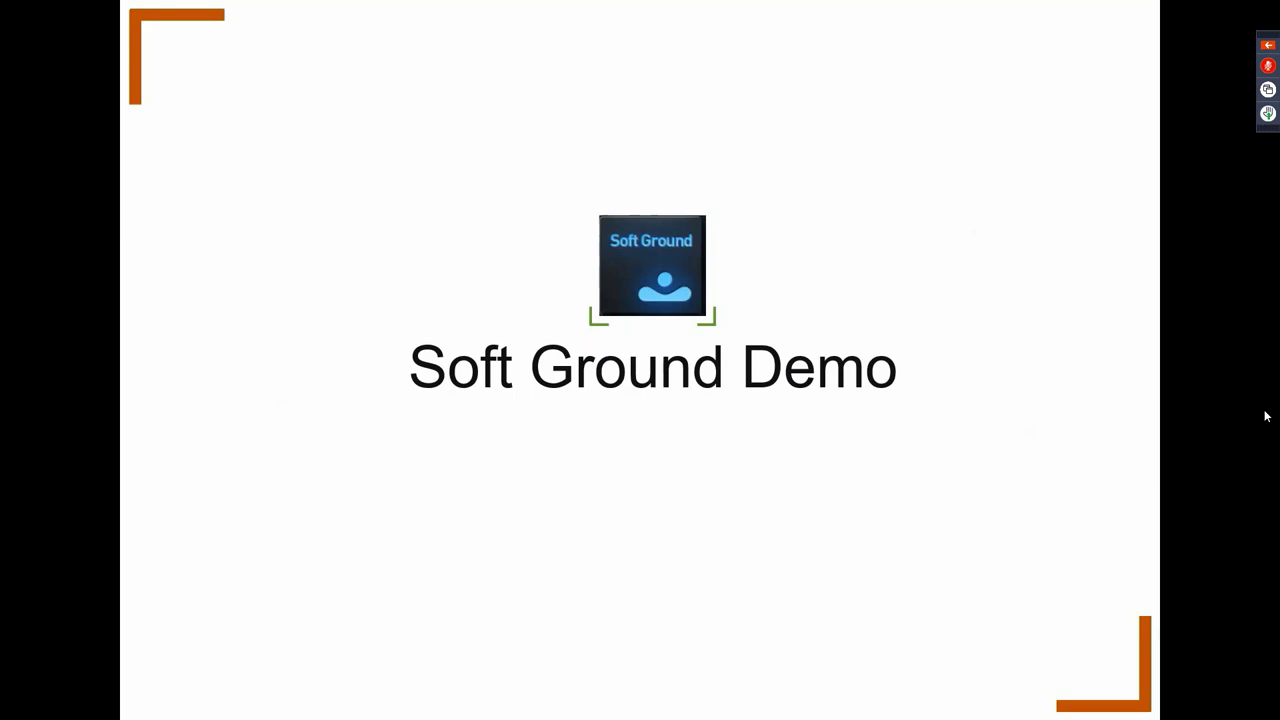
{"action": "key", "text": "super+d"}
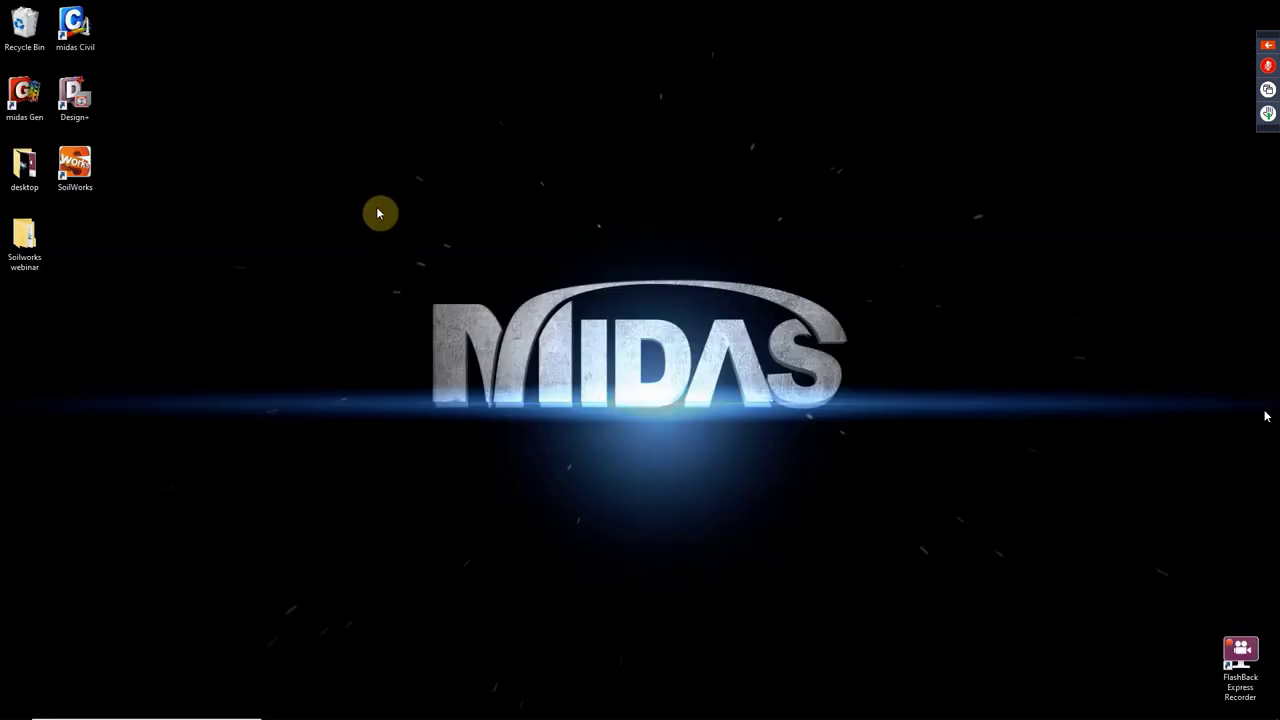
{"action": "double_click", "coordinate": [64, 177]}
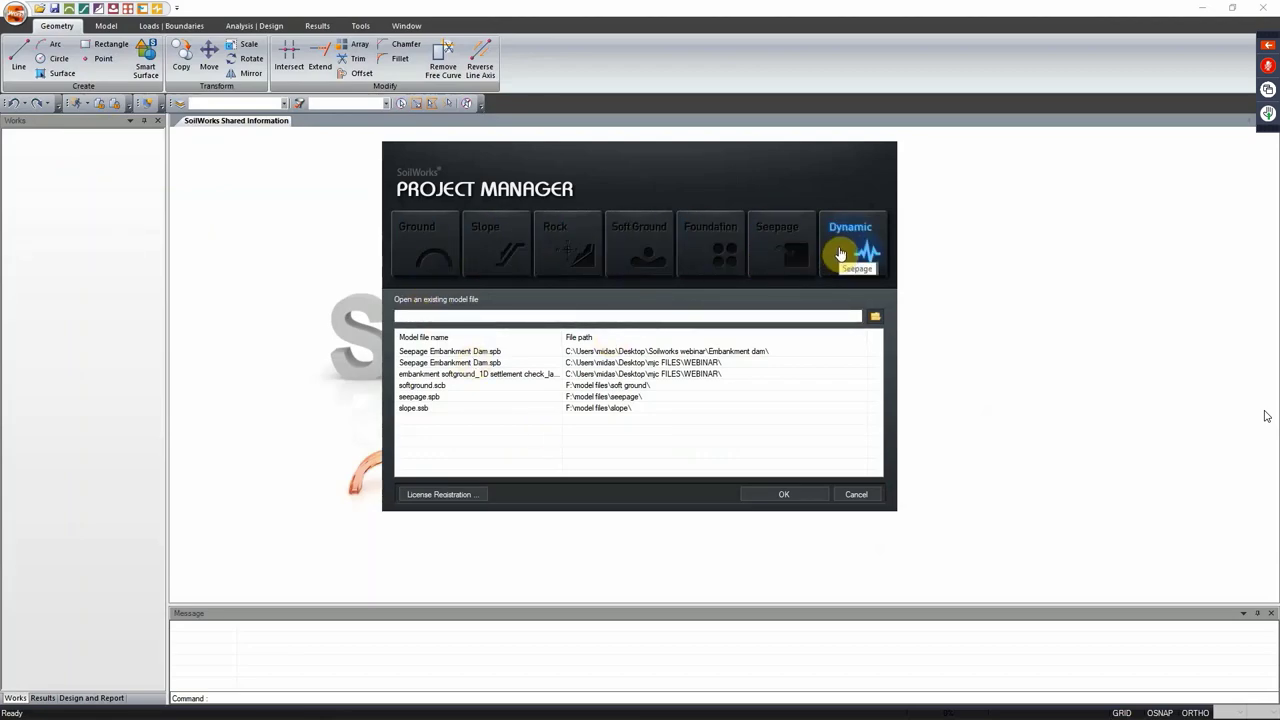
{"action": "left_click", "coordinate": [655, 256]}
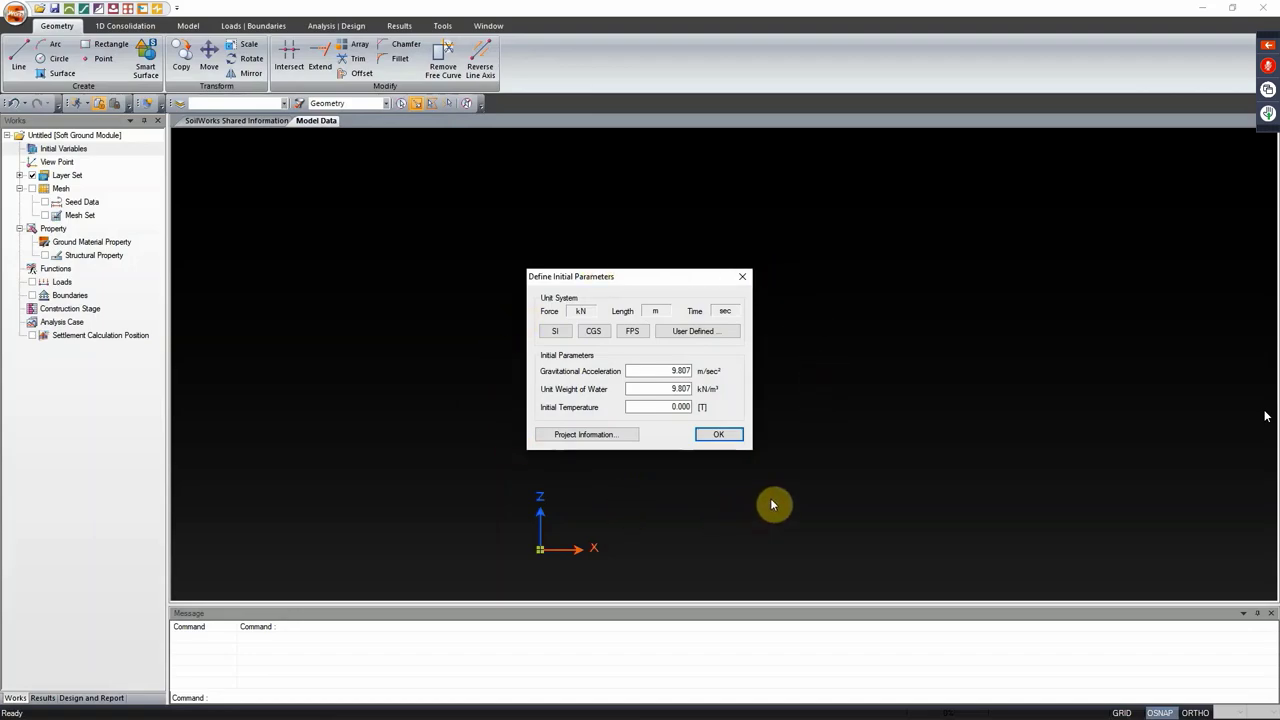
{"action": "left_click", "coordinate": [730, 441]}
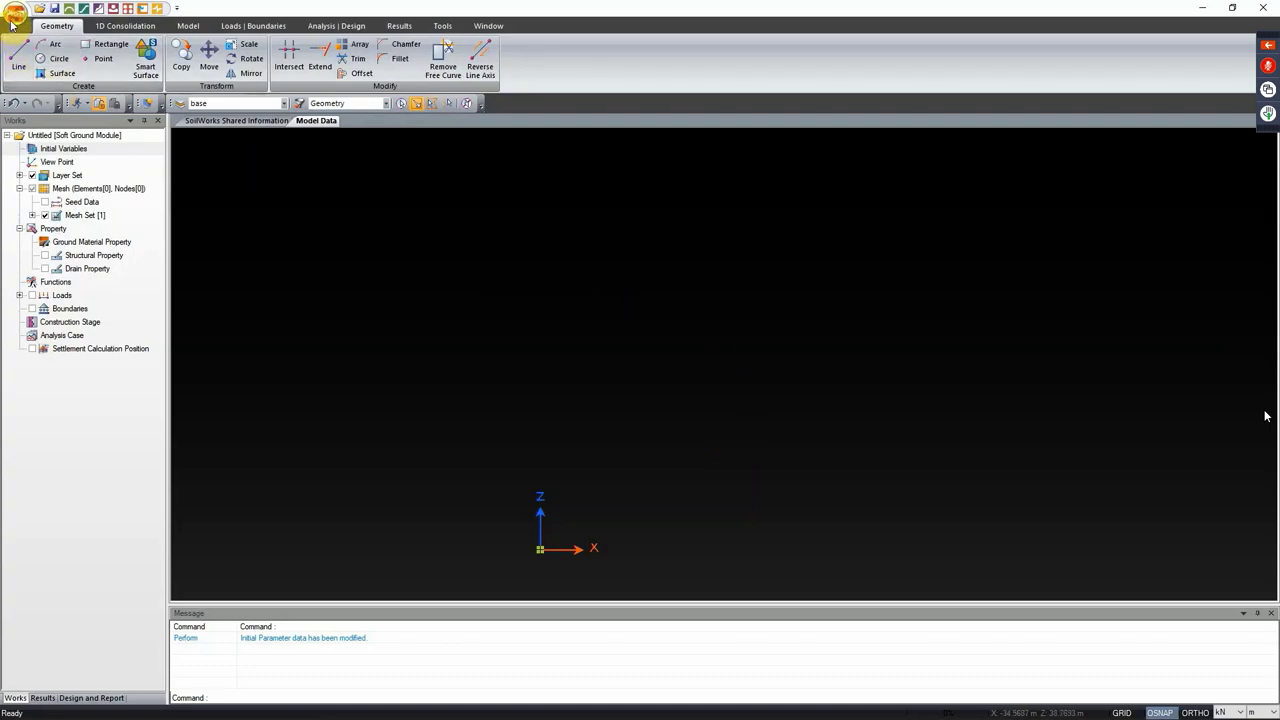
Step: Import the DXF drawing embankment dam.dxf from the Embankment dam folder inside Soilworks webinar on the Desktop
{"action": "left_click", "coordinate": [15, 18]}
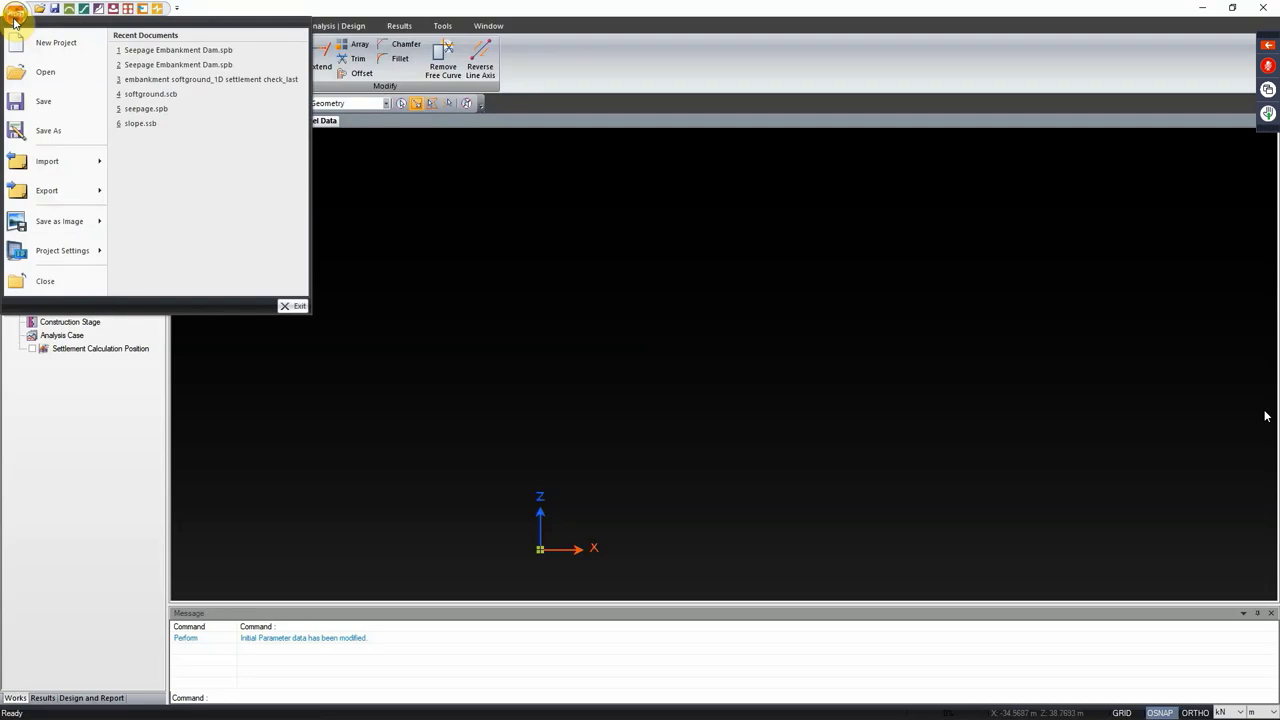
{"action": "left_click", "coordinate": [77, 163]}
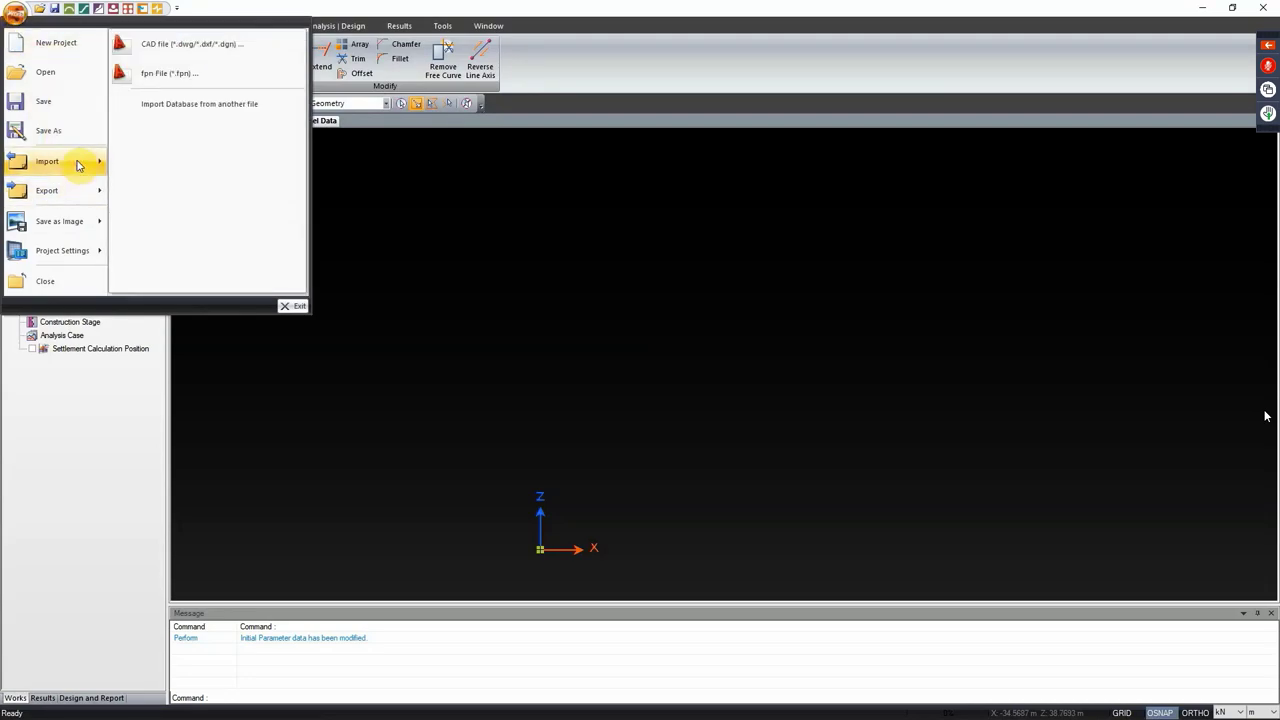
{"action": "left_click", "coordinate": [180, 53]}
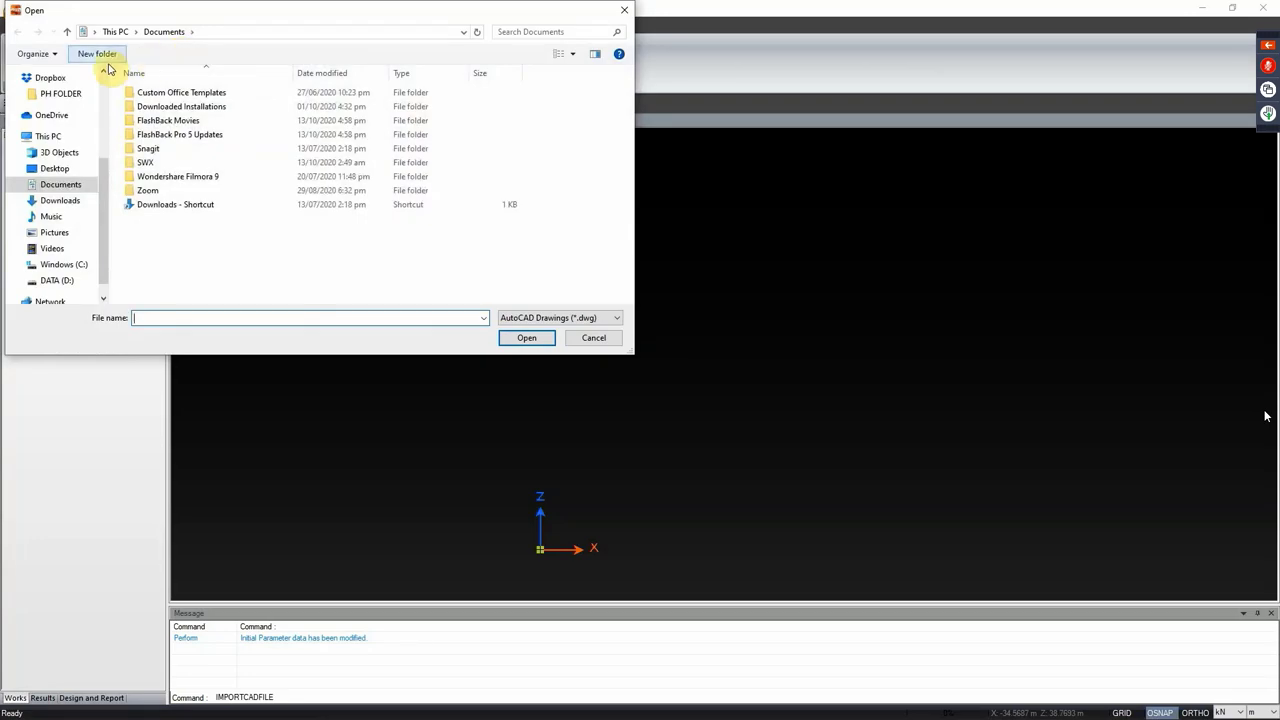
{"action": "left_click", "coordinate": [90, 172]}
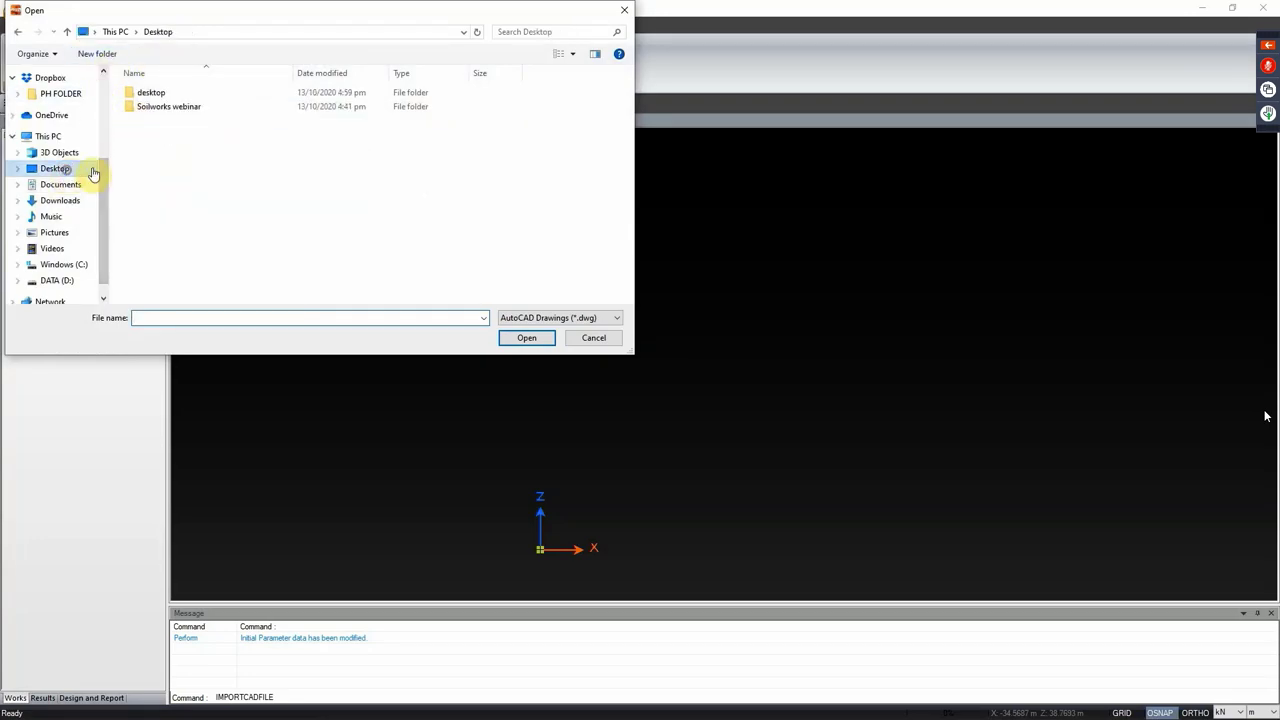
{"action": "double_click", "coordinate": [170, 109]}
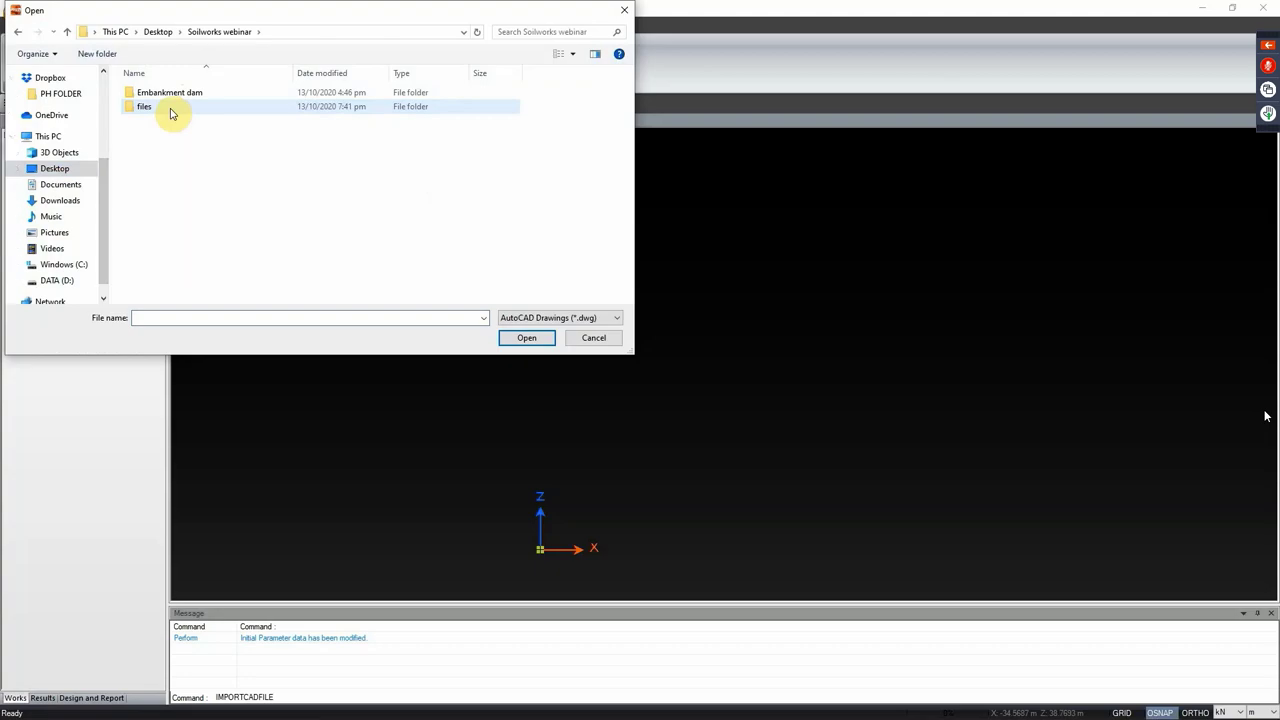
{"action": "double_click", "coordinate": [175, 95]}
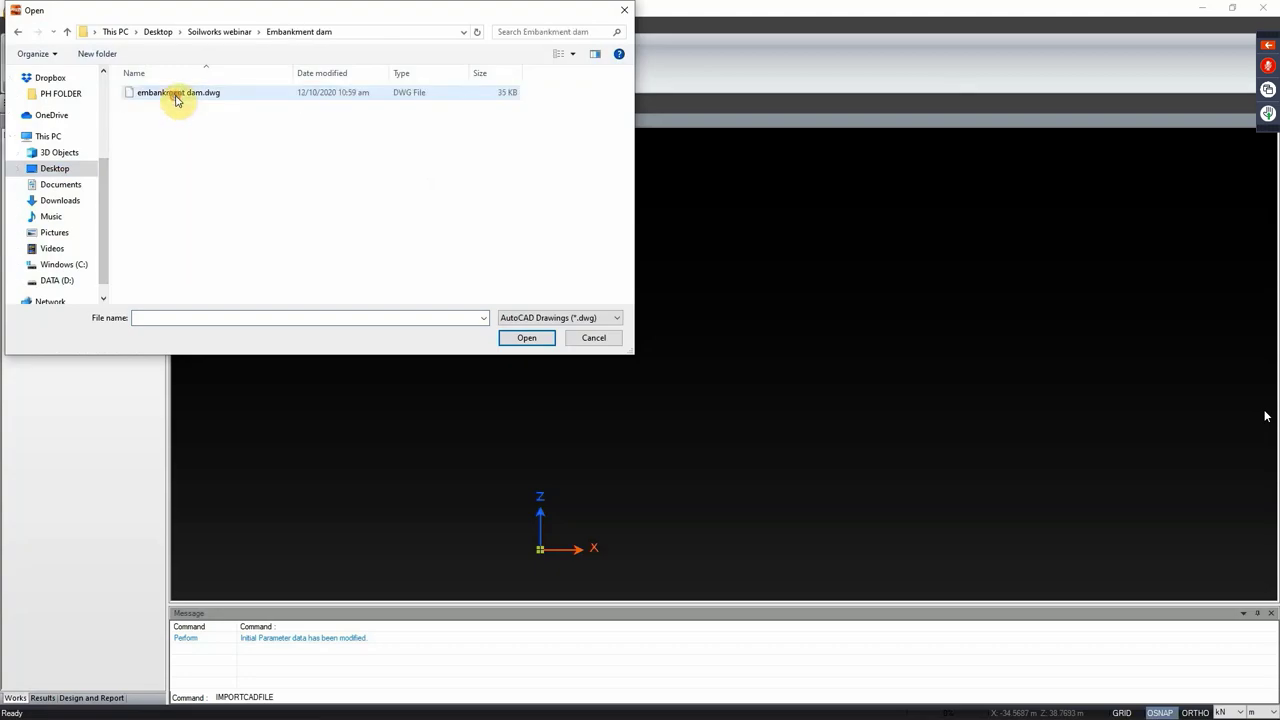
{"action": "left_click", "coordinate": [562, 318]}
{"action": "left_click", "coordinate": [560, 341]}
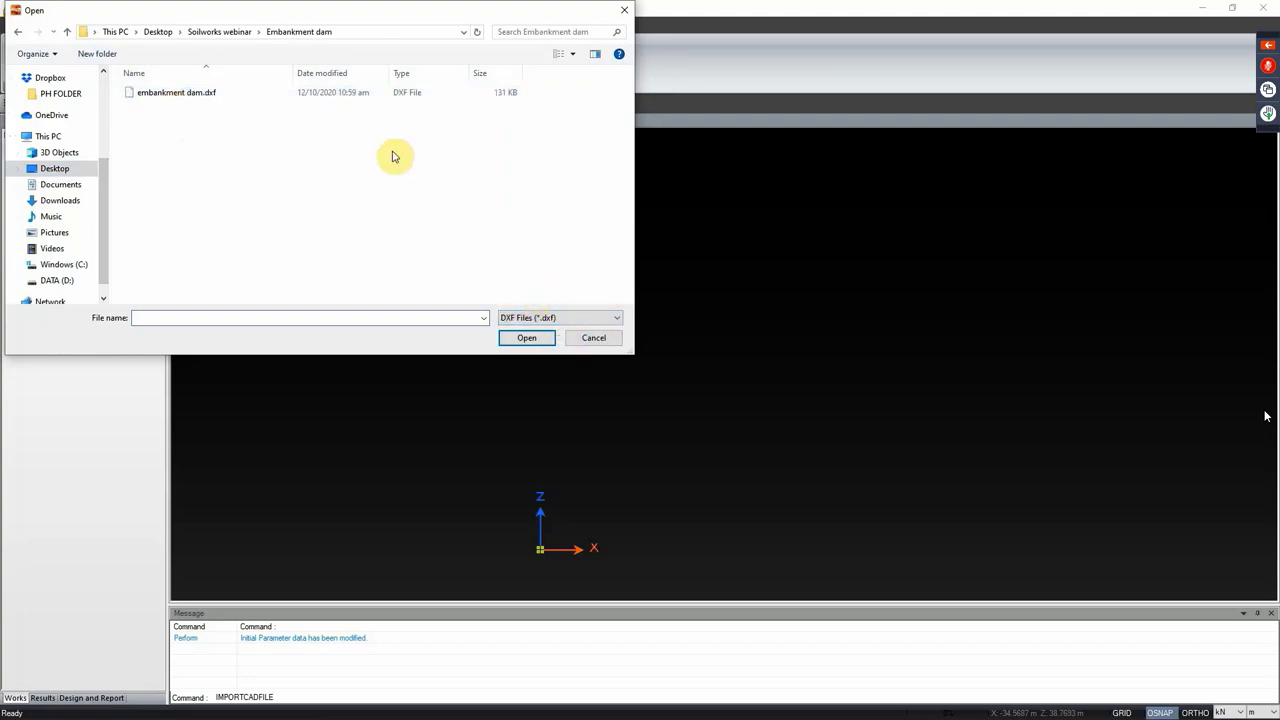
{"action": "left_click", "coordinate": [184, 94]}
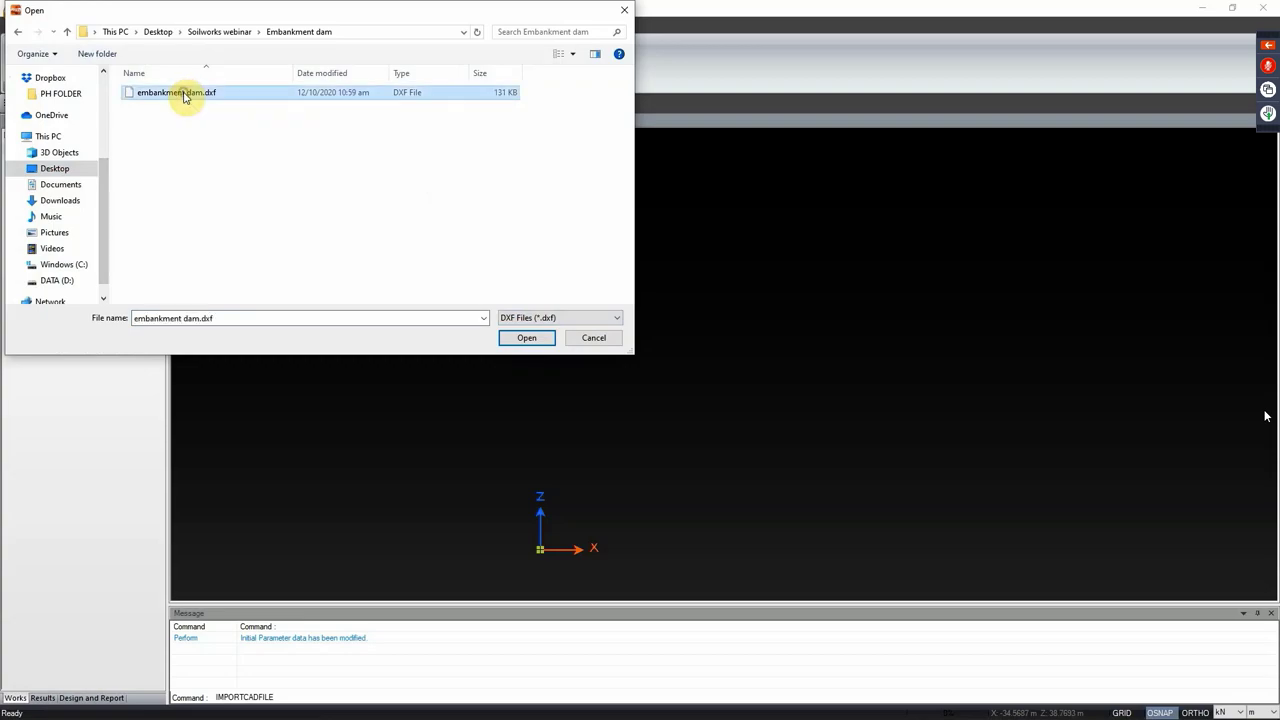
{"action": "left_click", "coordinate": [527, 340]}
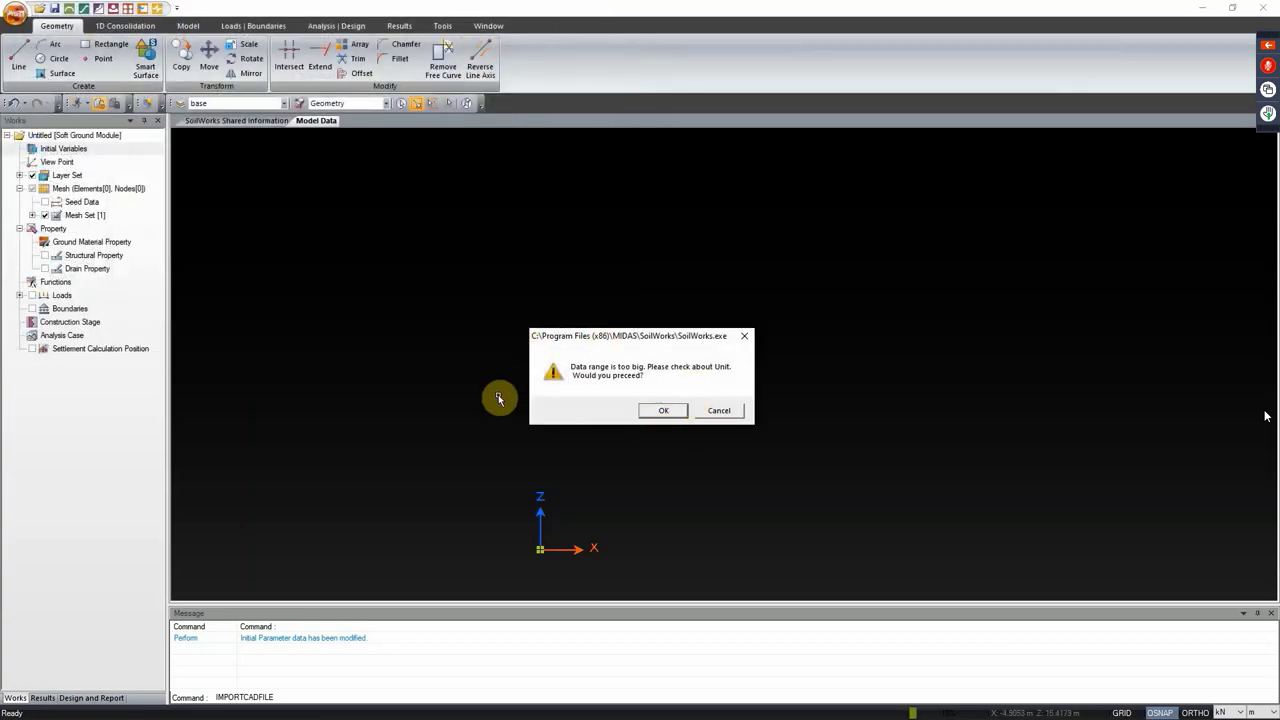
{"action": "left_click", "coordinate": [664, 412]}
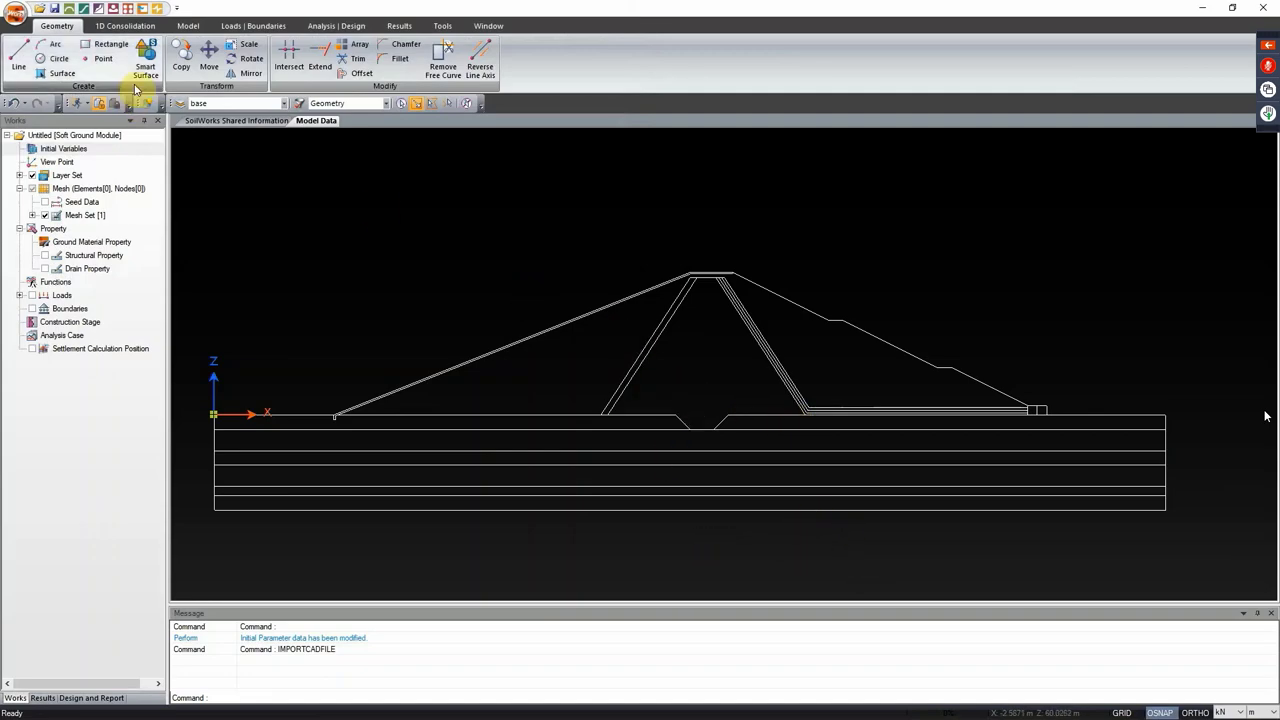
Step: Open the 1D consolidation ground material definition and review the available model types, leaving Mohr-Coulomb selected
{"action": "left_click", "coordinate": [112, 26]}
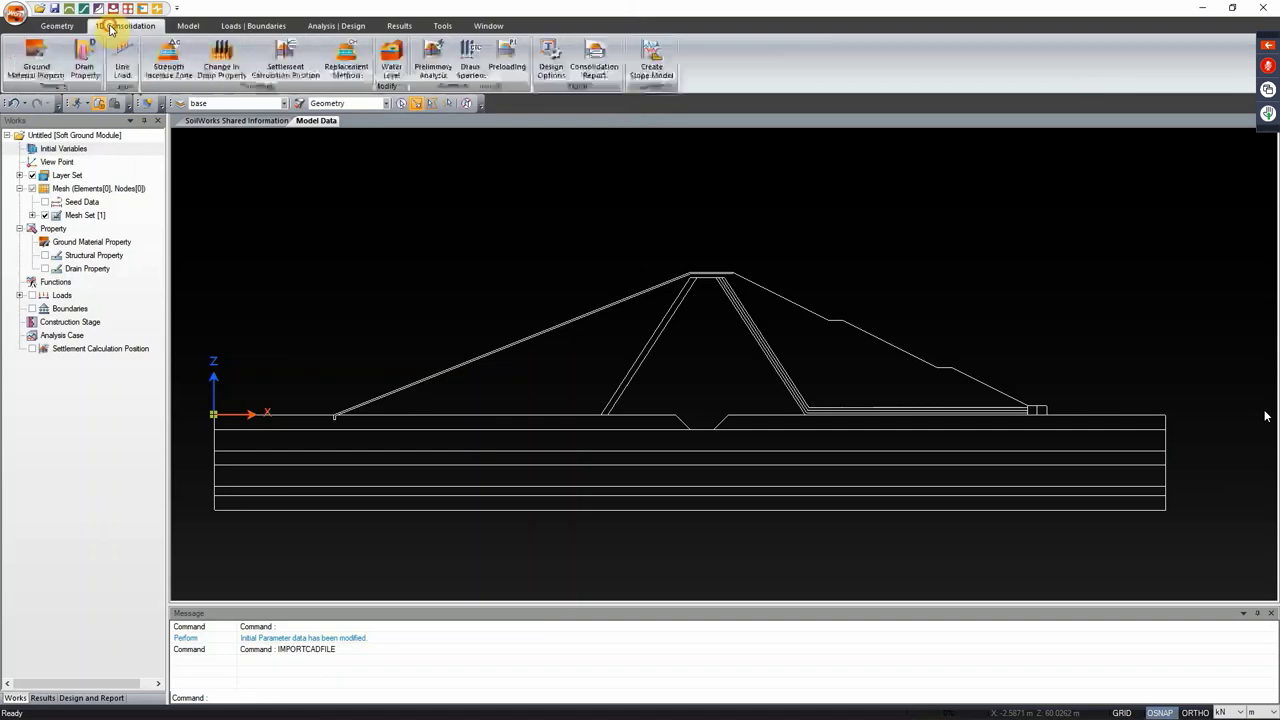
{"action": "left_click", "coordinate": [52, 63]}
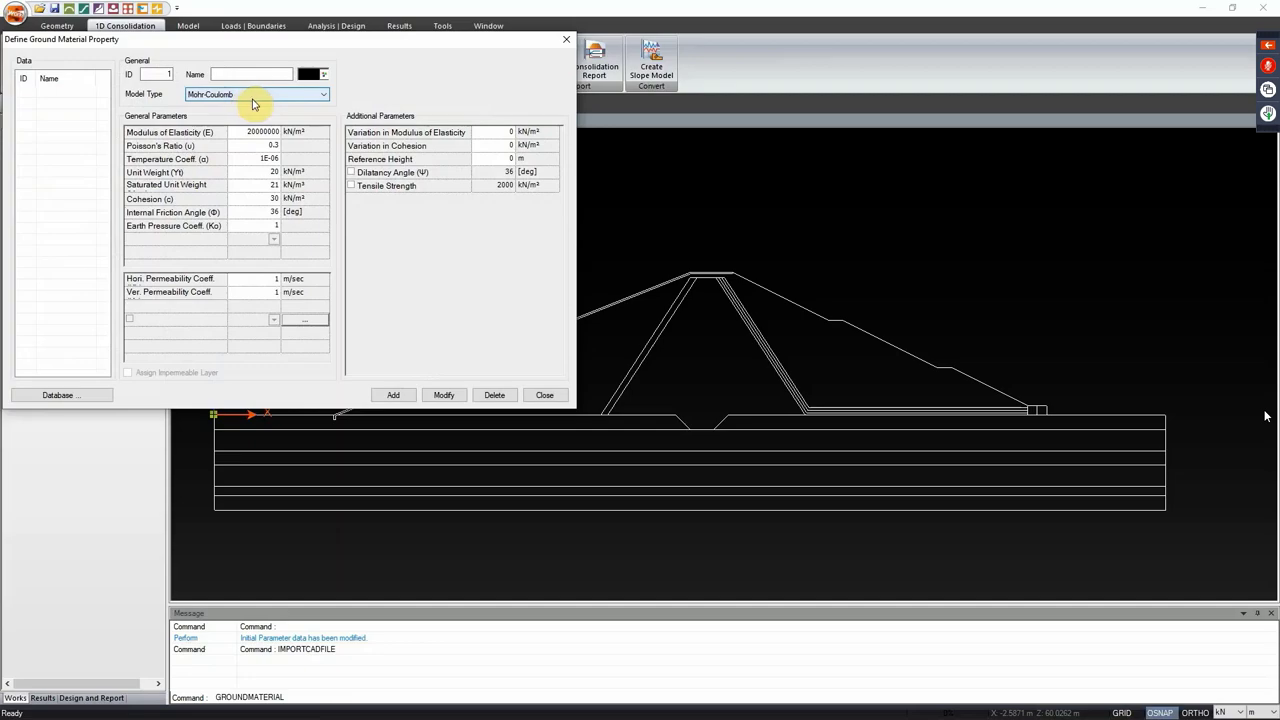
{"action": "left_click", "coordinate": [253, 96]}
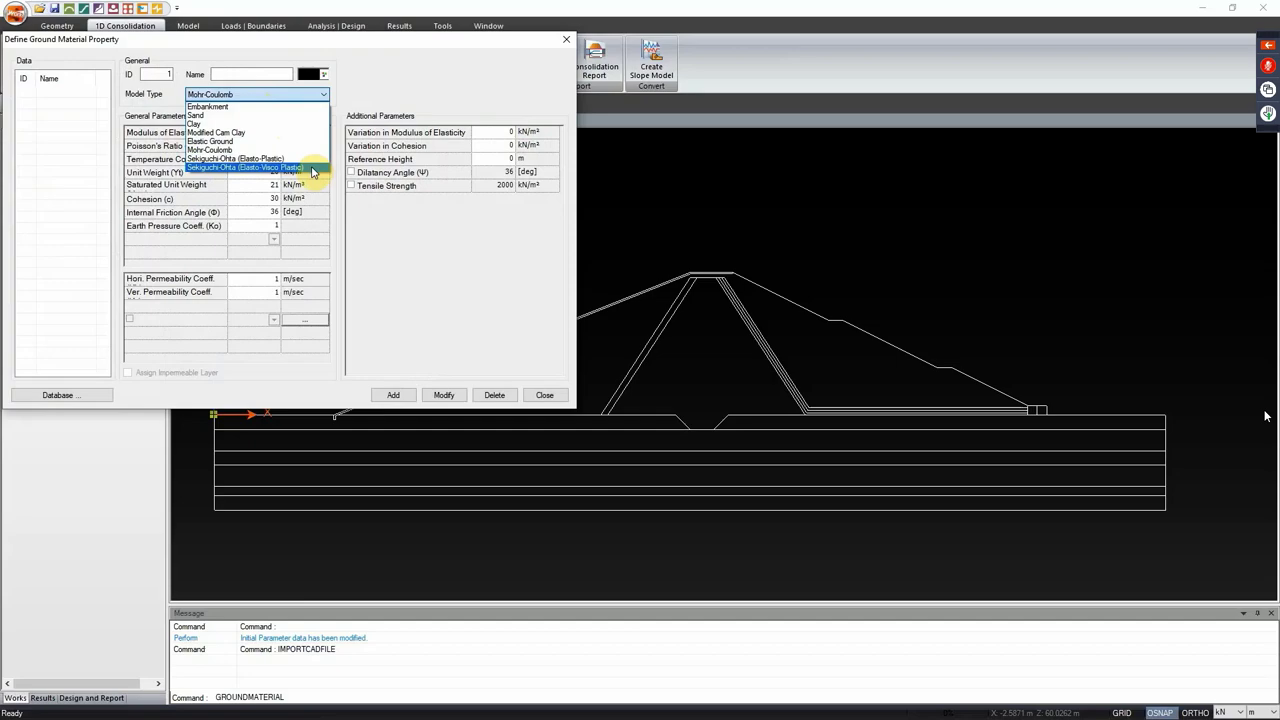
{"action": "left_click", "coordinate": [418, 248]}
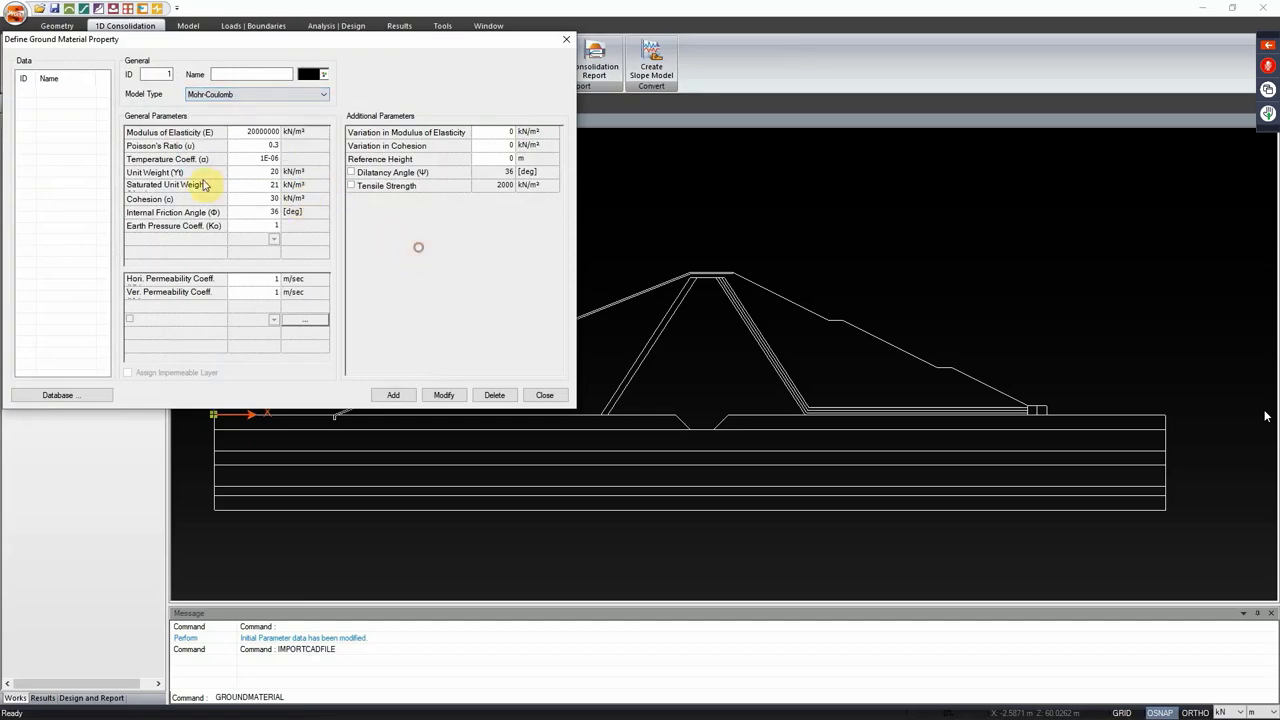
Step: Look through the ground material database sets down to BH-01 and BH-02, then close the database and material definition without assigning anything
{"action": "left_click", "coordinate": [68, 399]}
{"action": "left_click", "coordinate": [828, 63]}
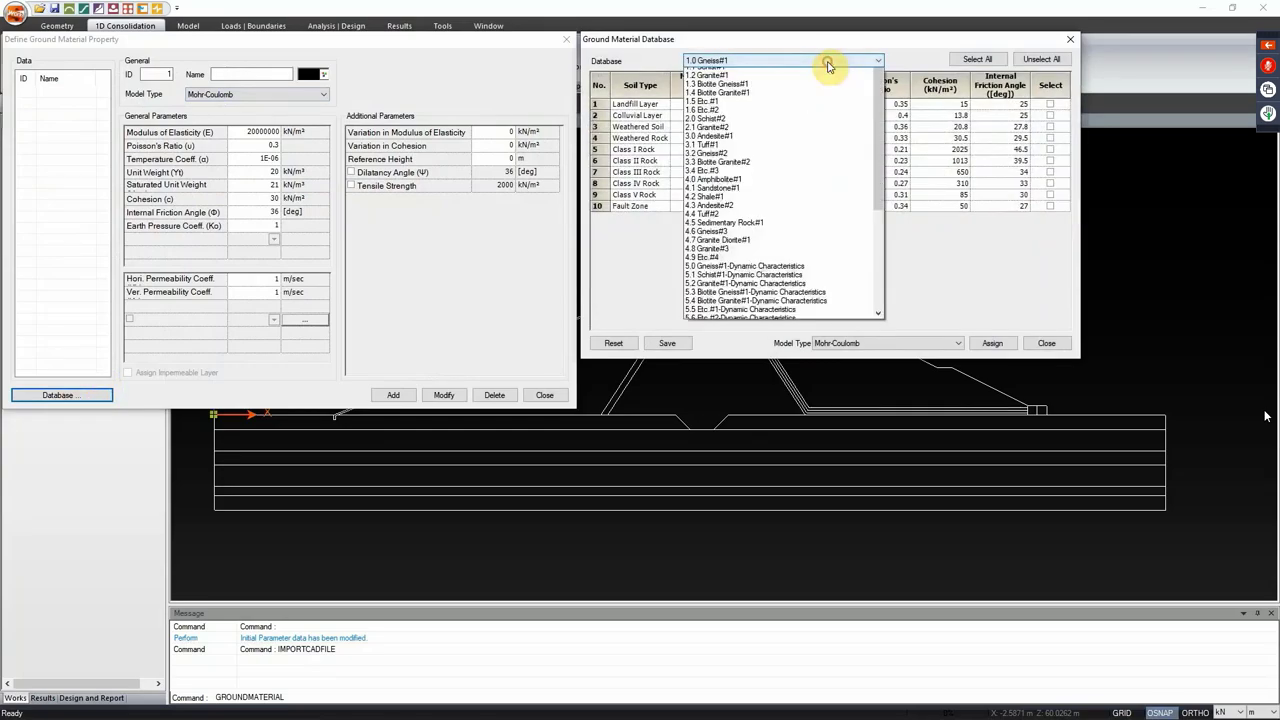
{"action": "left_click", "coordinate": [849, 62]}
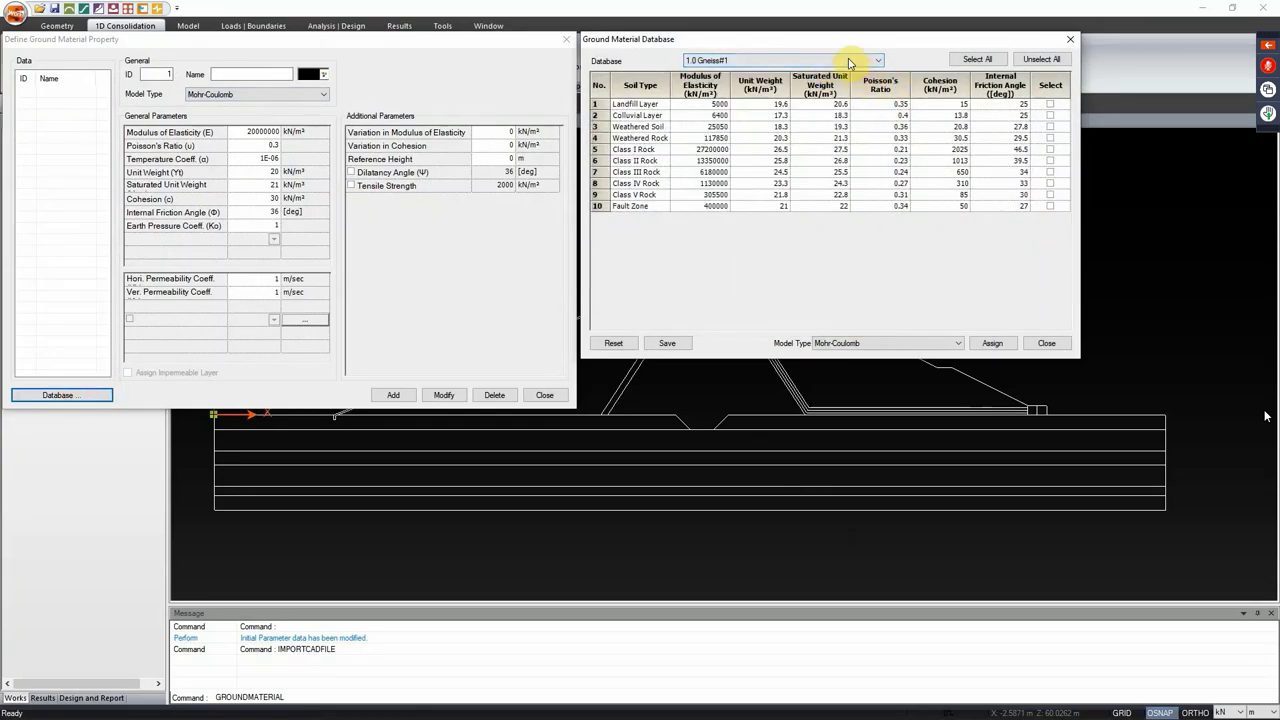
{"action": "left_click", "coordinate": [849, 62]}
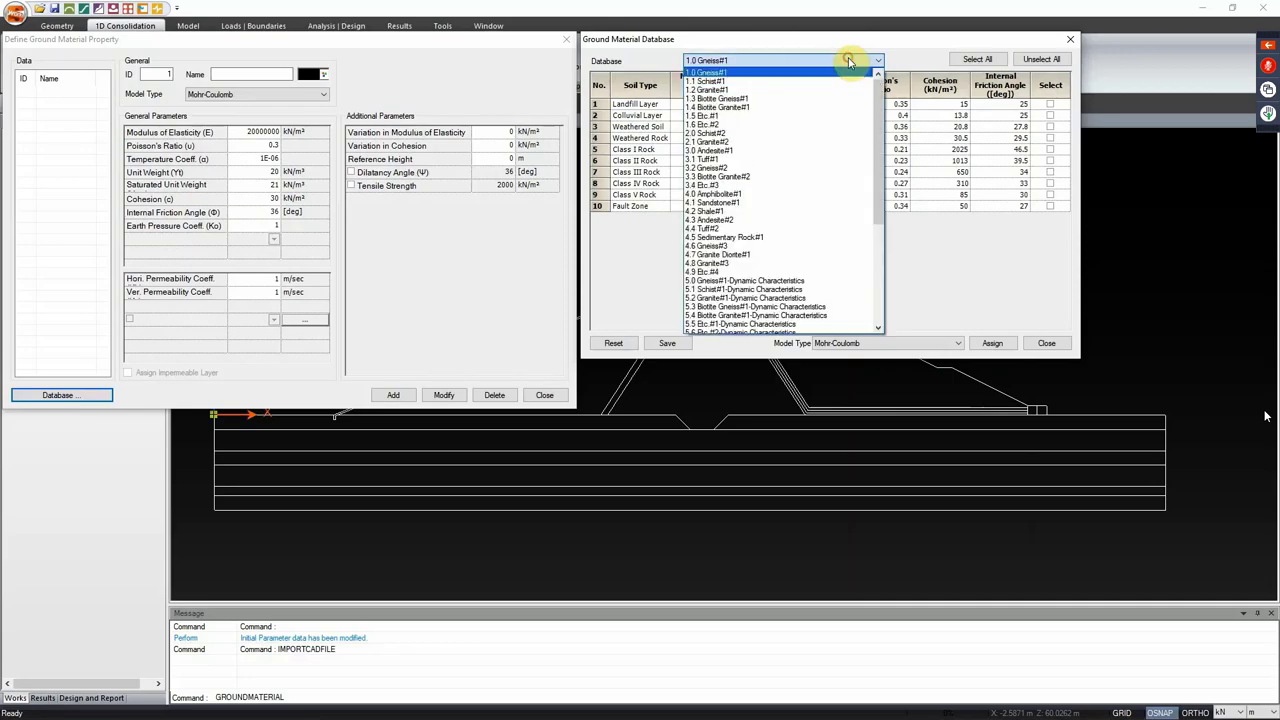
{"action": "left_click_drag", "start_coordinate": [876, 104], "coordinate": [874, 294]}
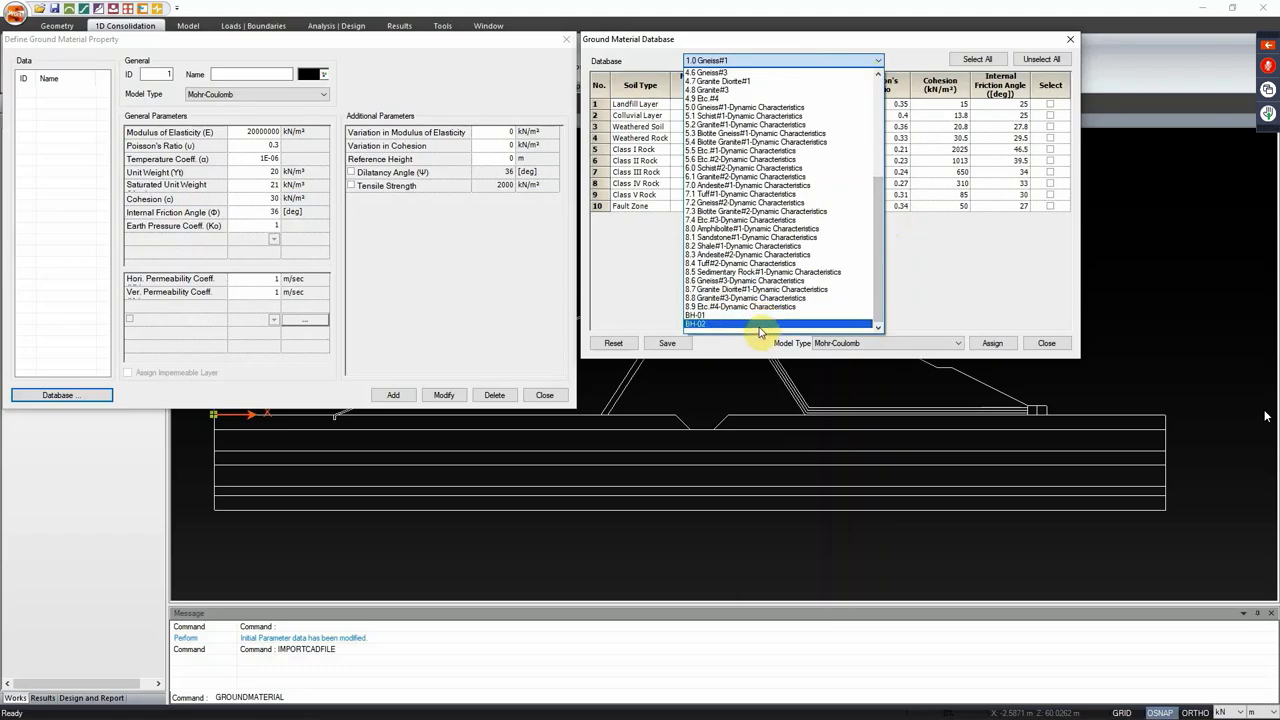
{"action": "left_click", "coordinate": [925, 272]}
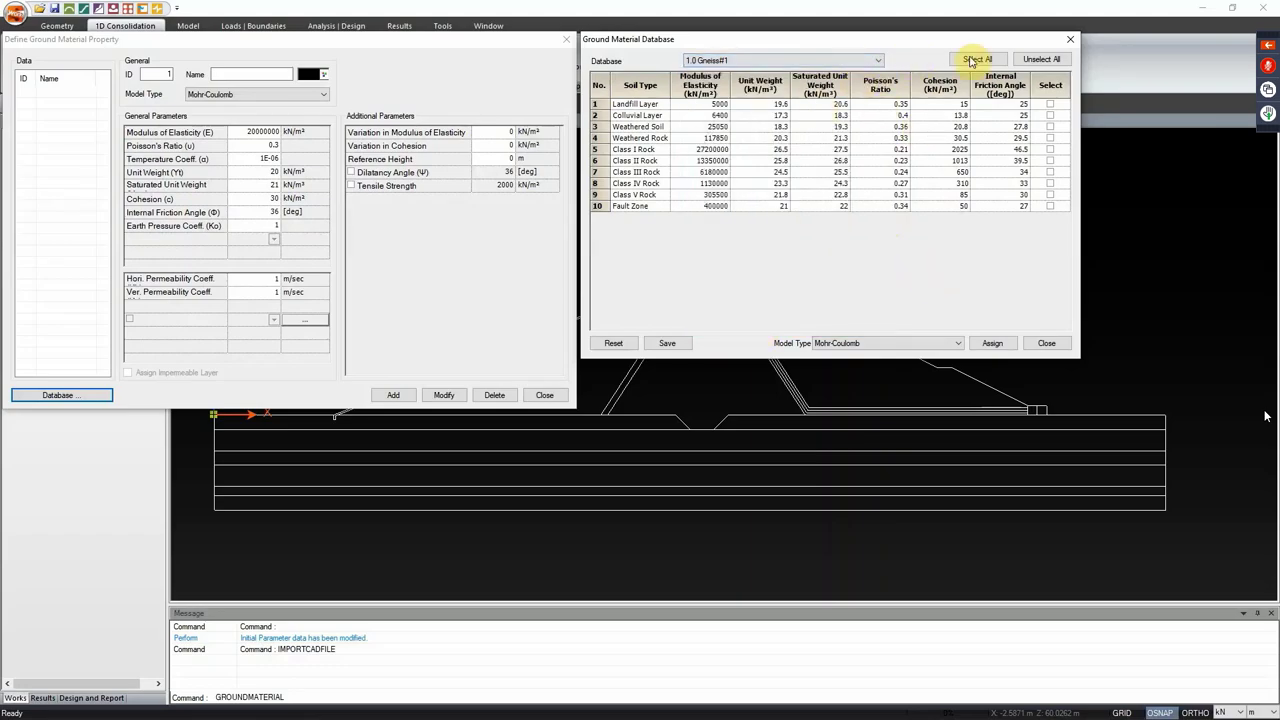
{"action": "left_click", "coordinate": [1070, 39]}
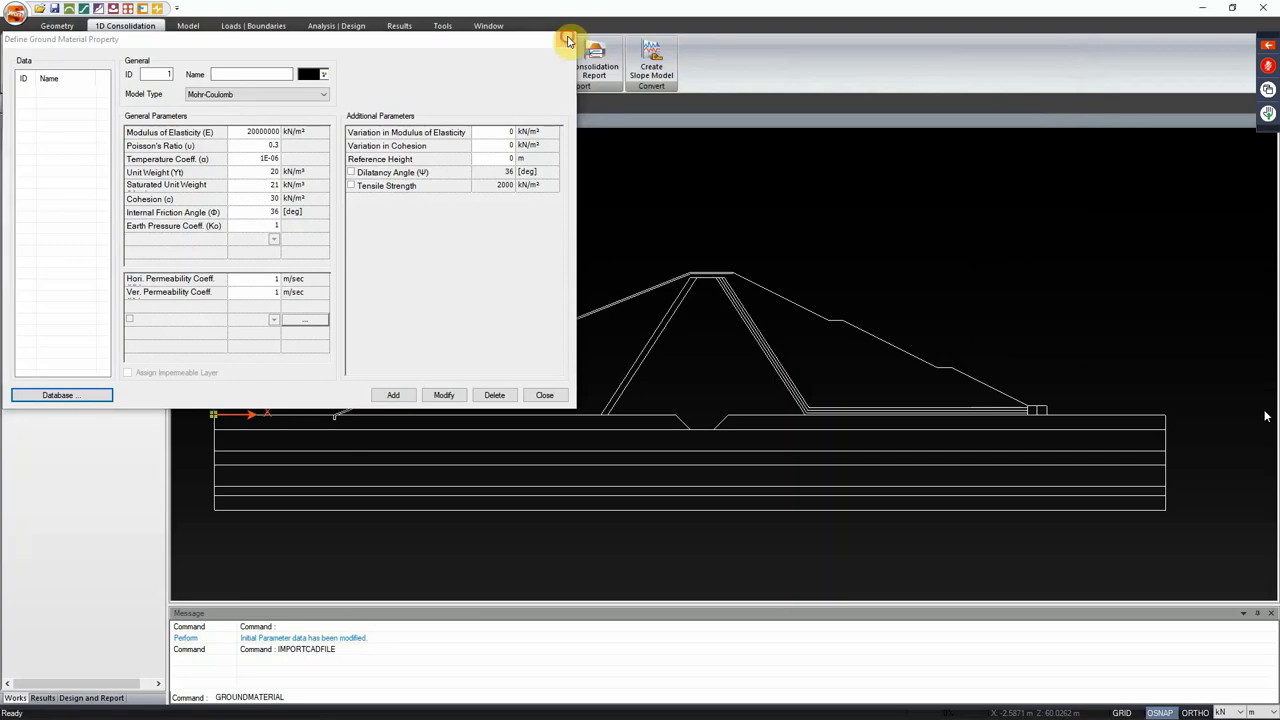
{"action": "left_click", "coordinate": [567, 39]}
Step: Minimize SoilWorks, open the Embankment dam folder inside Soilworks webinar and select the GDB files BH-001 and ground data for dam
{"action": "left_click", "coordinate": [1204, 9]}
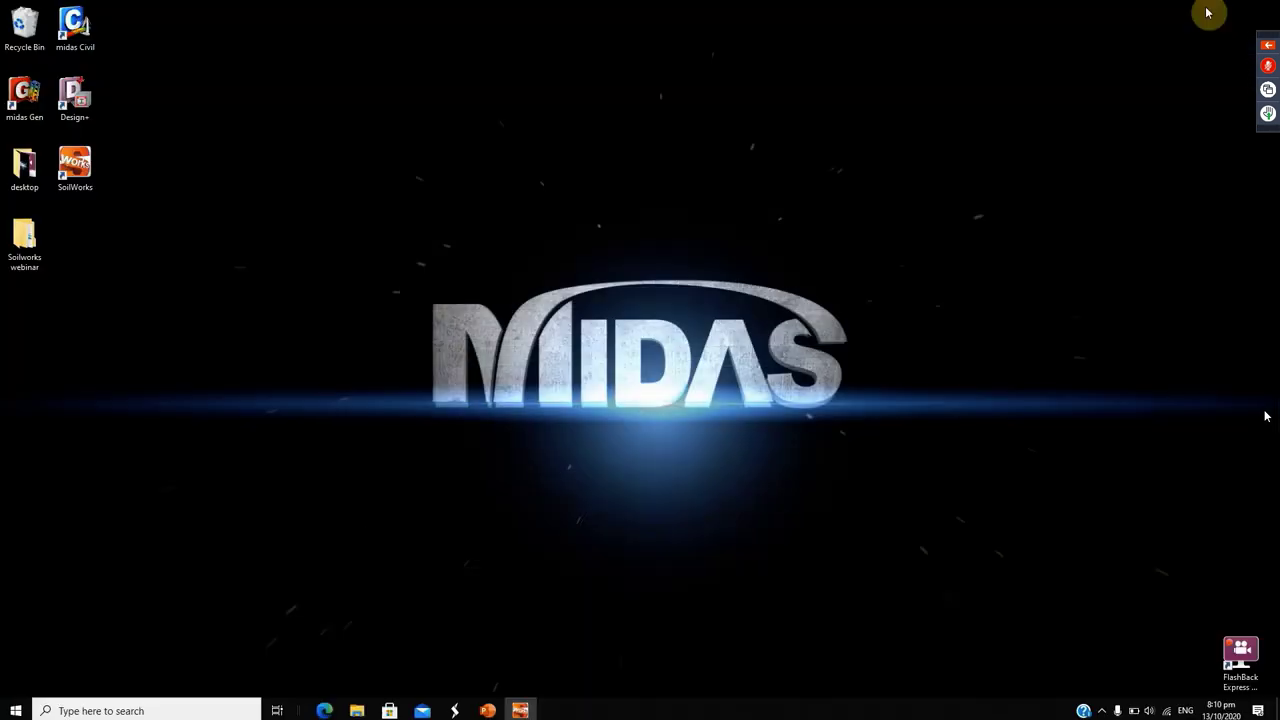
{"action": "double_click", "coordinate": [33, 243]}
{"action": "double_click", "coordinate": [651, 364]}
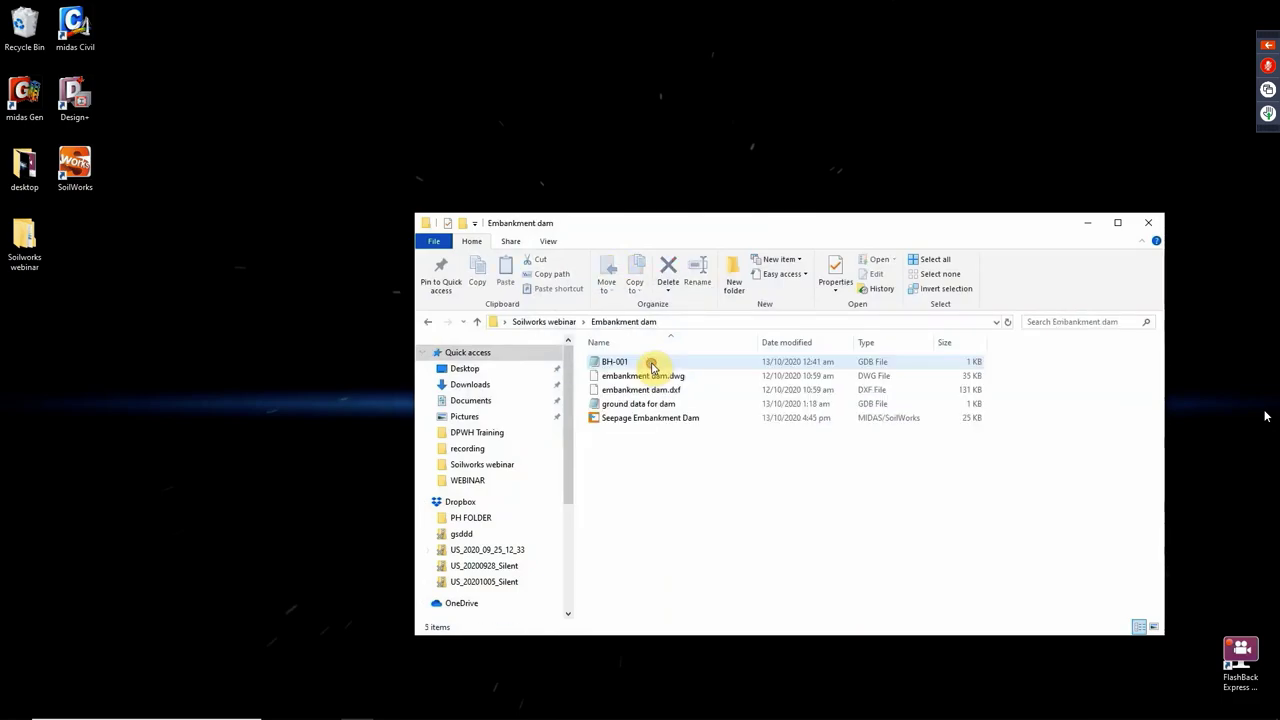
{"action": "left_click_drag", "start_coordinate": [750, 228], "coordinate": [699, 197]}
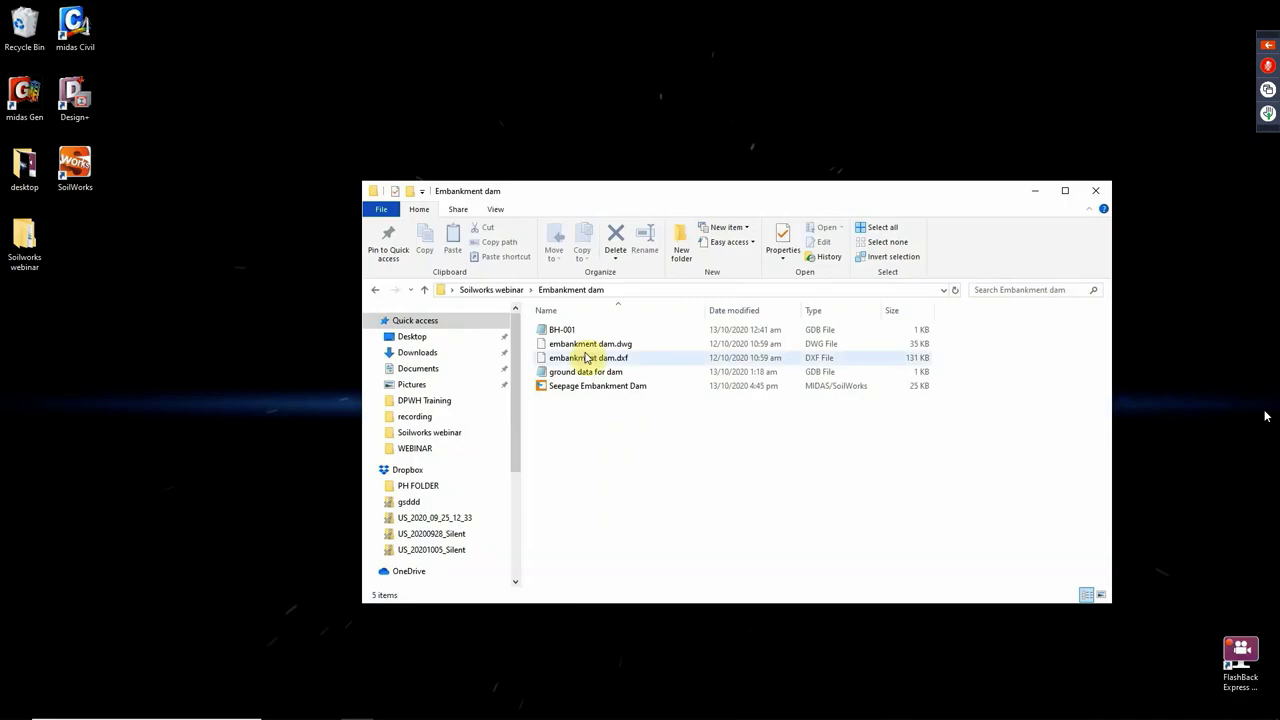
{"action": "left_click", "coordinate": [561, 331]}
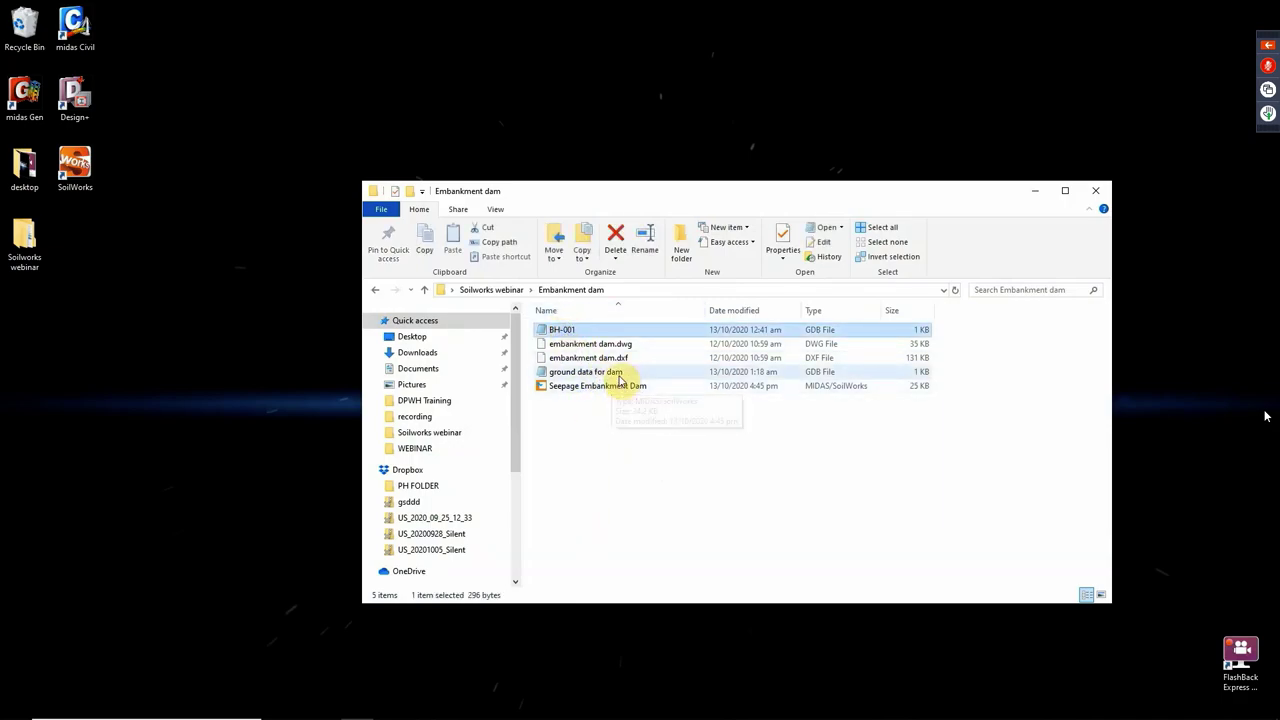
{"action": "left_click", "coordinate": [616, 372], "text": "ctrl"}
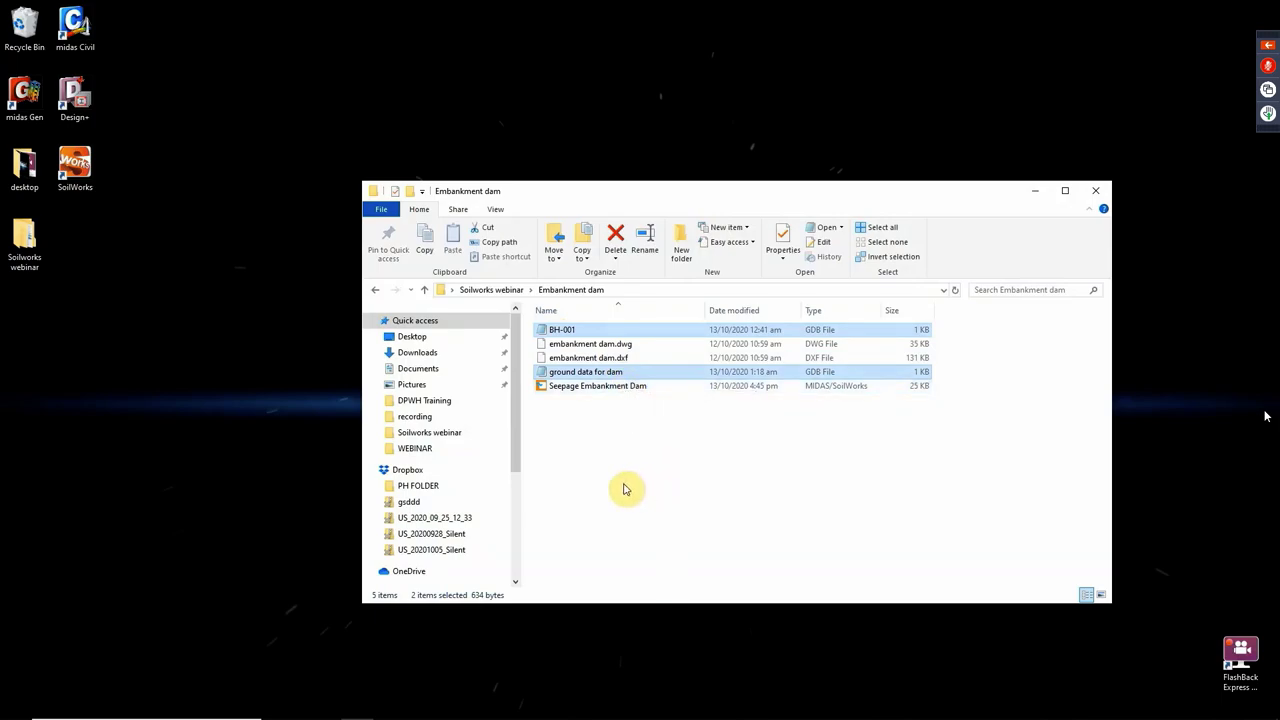
Step: Open the SoilWorks program's installation location from its desktop shortcut and go into the DBase folder
{"action": "left_click", "coordinate": [78, 186]}
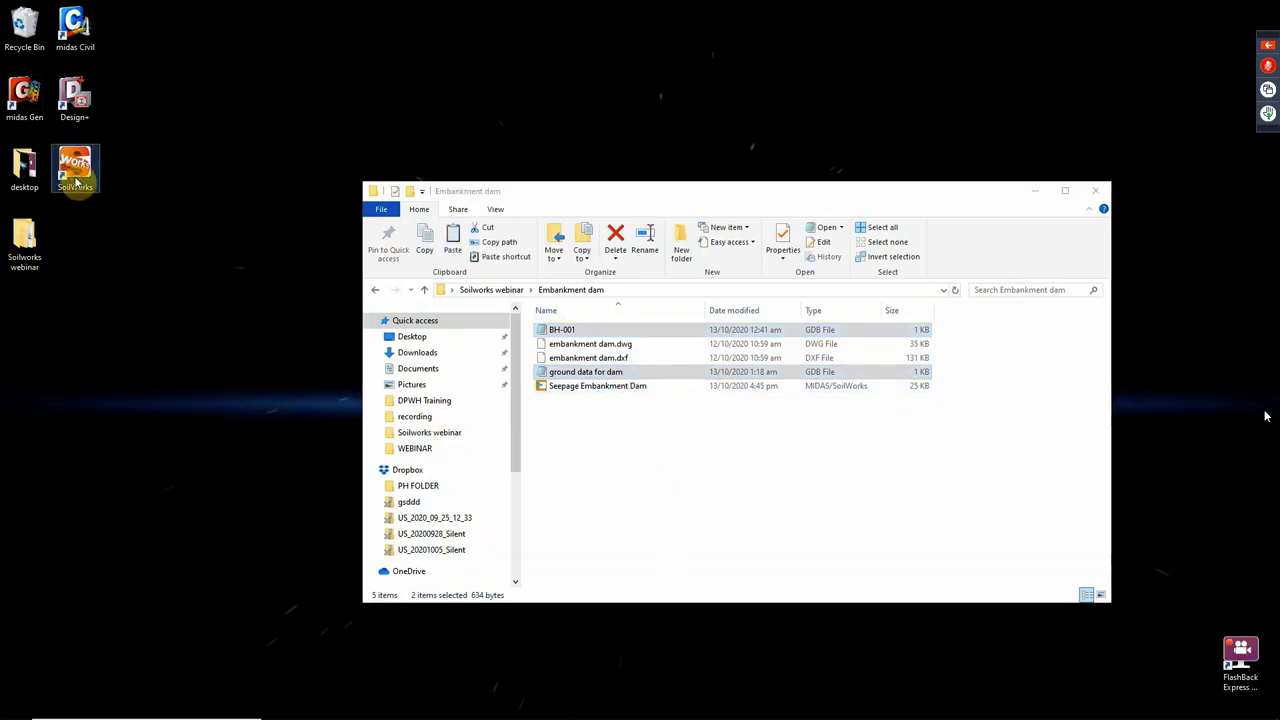
{"action": "right_click", "coordinate": [75, 180]}
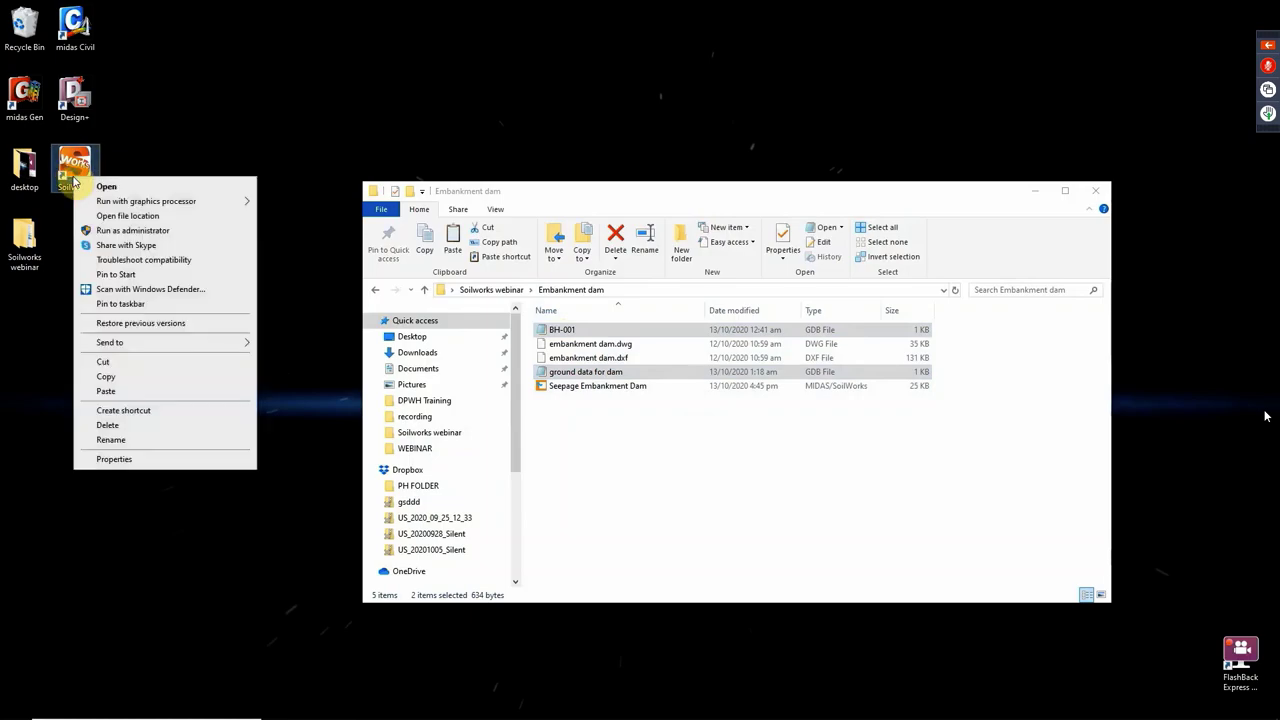
{"action": "left_click", "coordinate": [133, 216]}
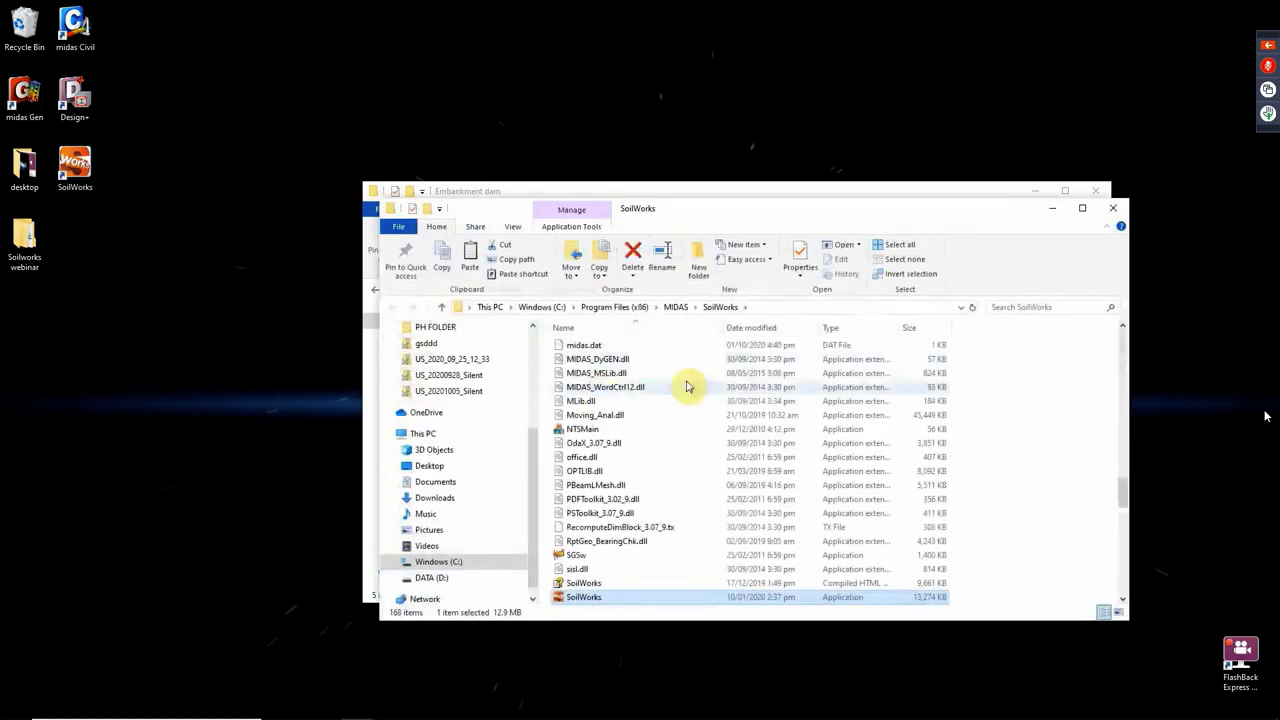
{"action": "scroll", "coordinate": [578, 408], "scroll_direction": "up", "scroll_amount": 20}
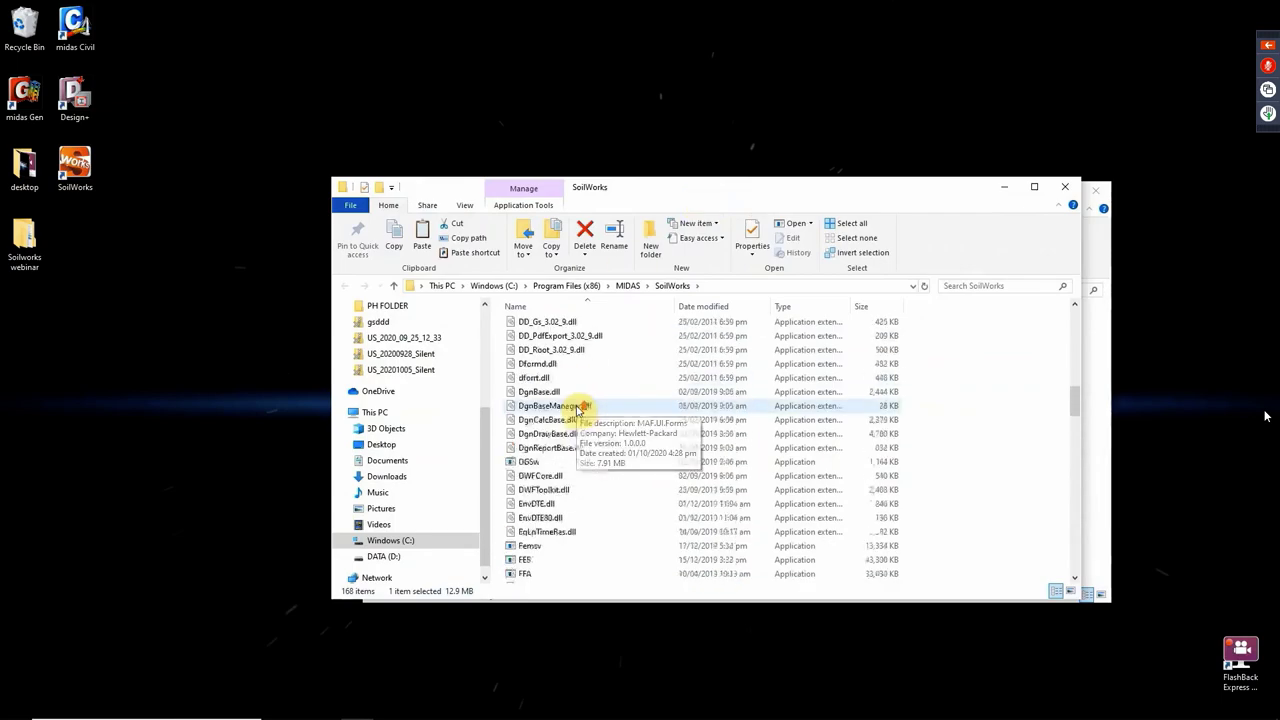
{"action": "scroll", "coordinate": [578, 408], "scroll_direction": "up", "scroll_amount": 4}
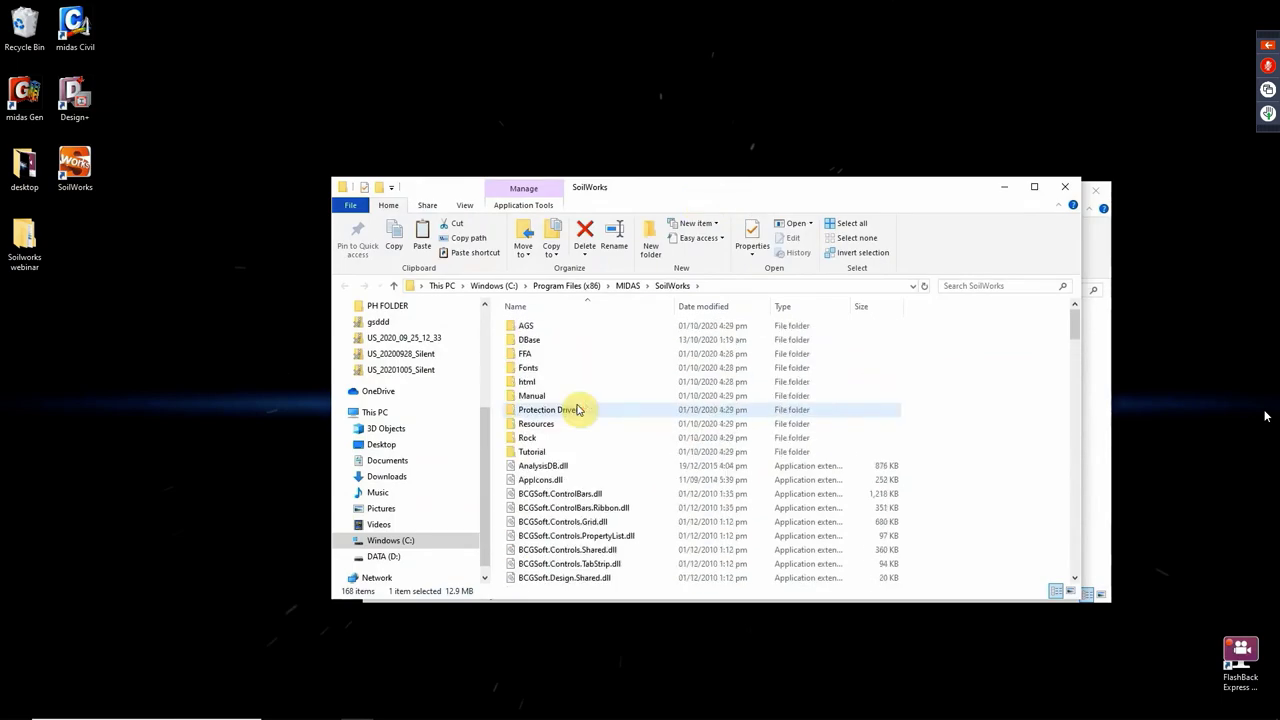
{"action": "double_click", "coordinate": [560, 344]}
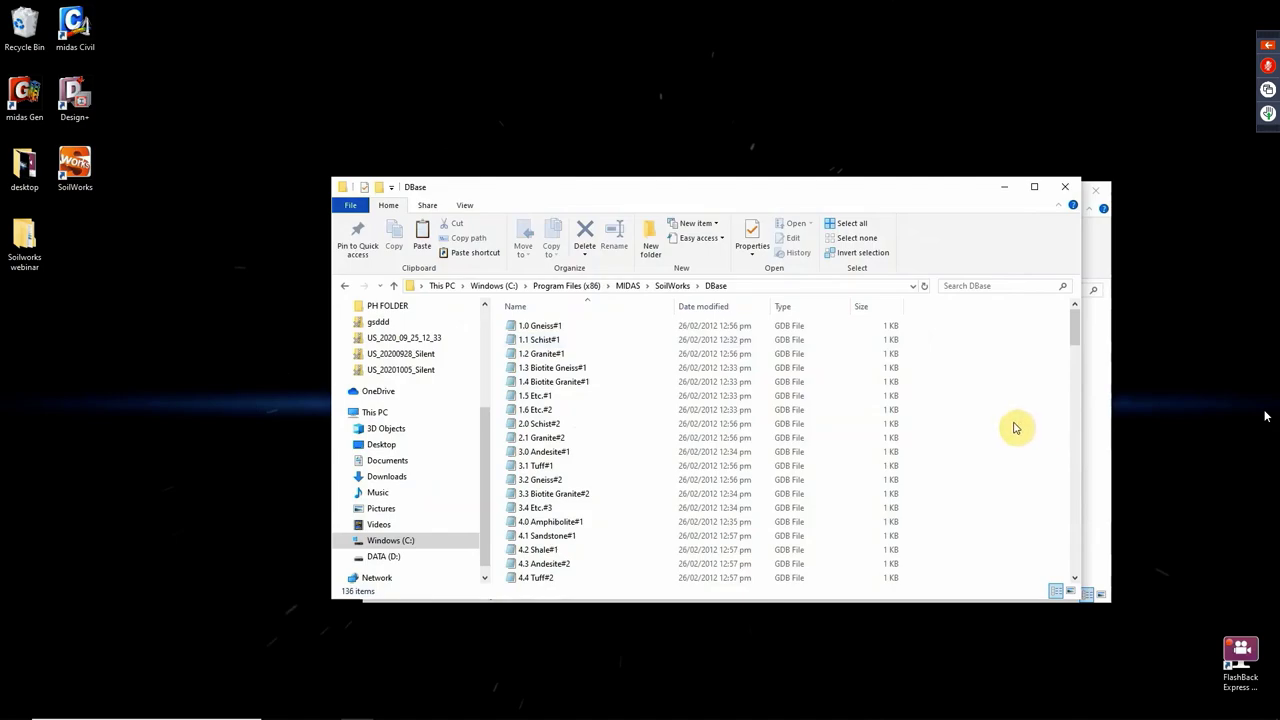
Step: Paste the copied GDB files BH-001 and ground data for dam into DBase with administrator permission, and close the folder
{"action": "key", "text": "ctrl+v"}
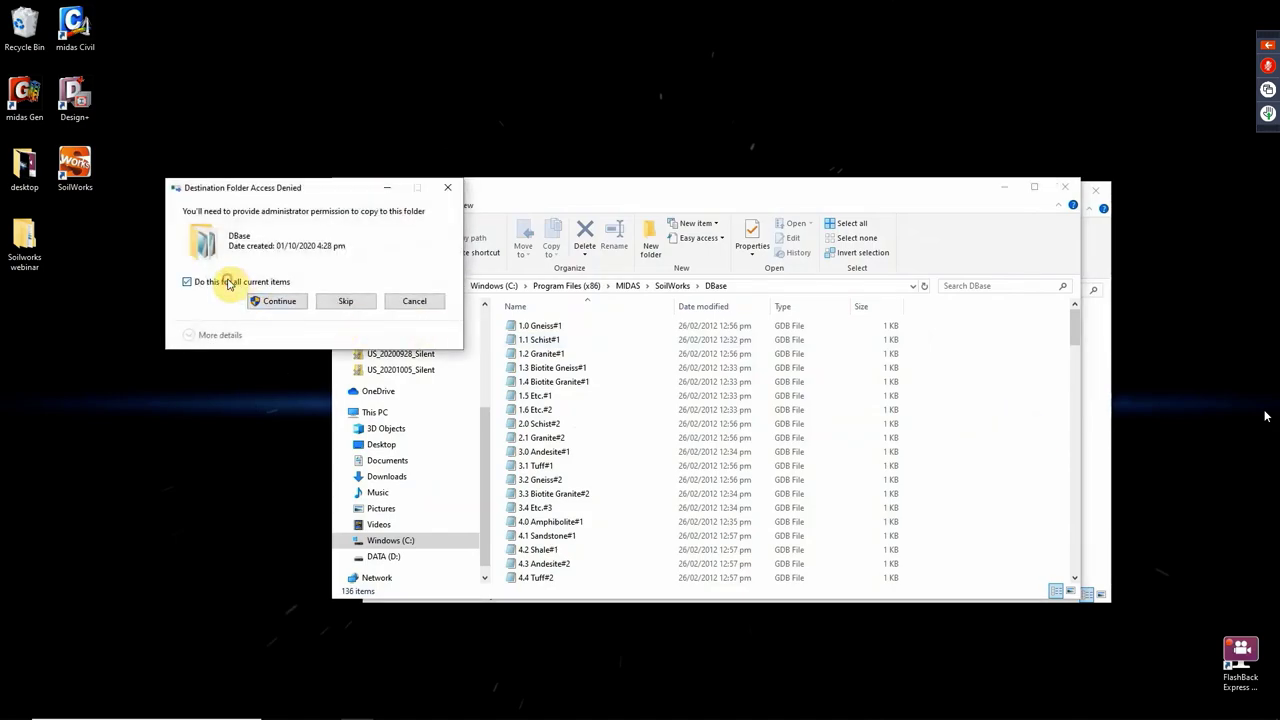
{"action": "left_click", "coordinate": [268, 306]}
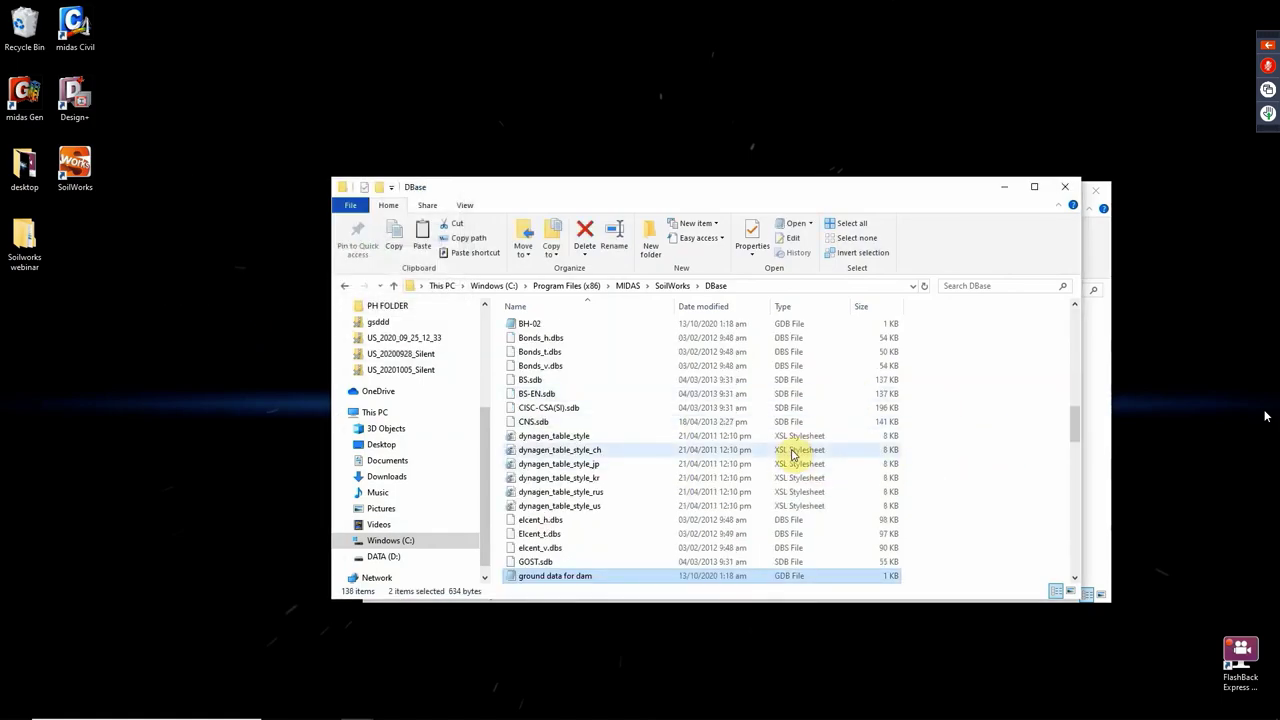
{"action": "left_click", "coordinate": [1070, 192]}
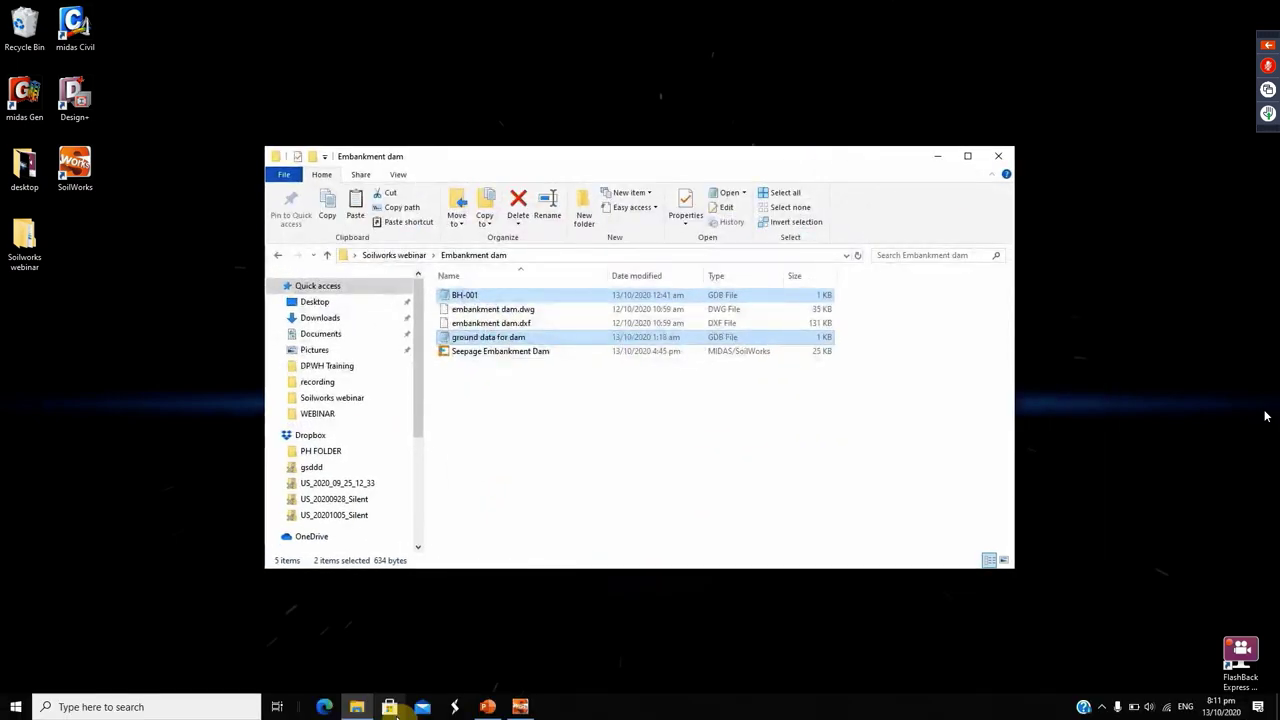
Step: Switch back to SoilWorks and open the ground material database from the 1D consolidation ground material definition
{"action": "left_click", "coordinate": [520, 707]}
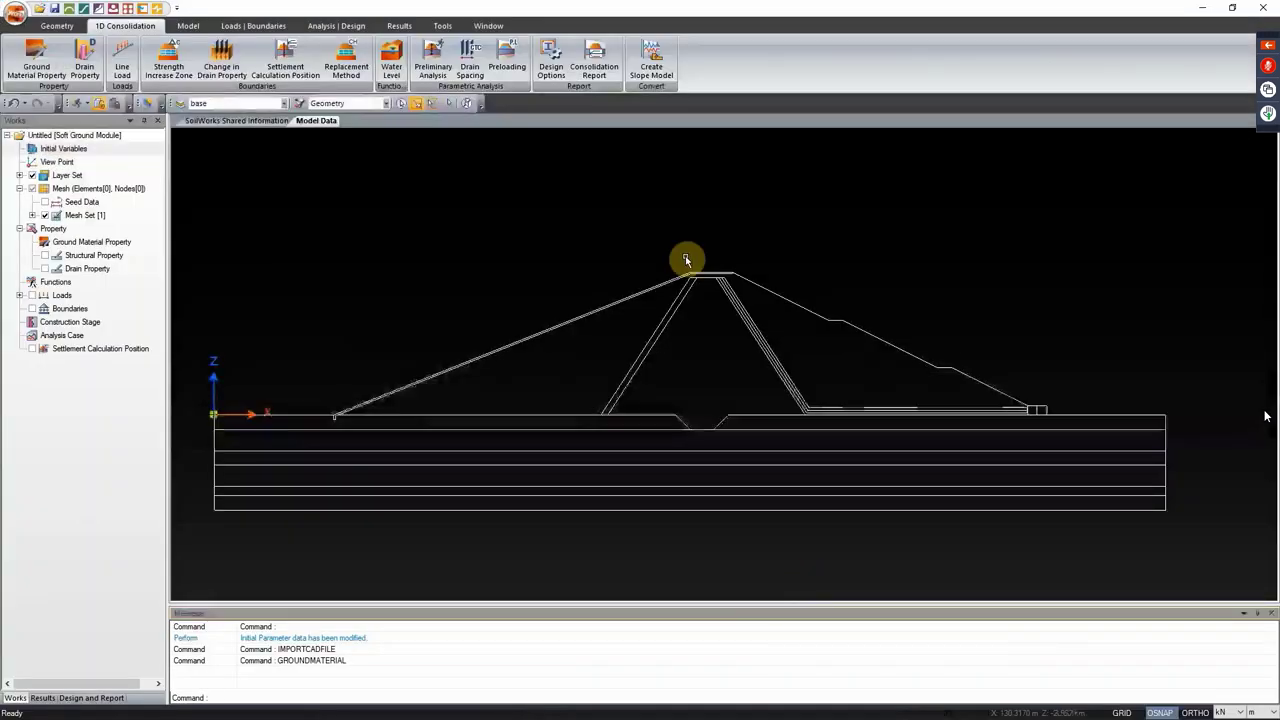
{"action": "left_click", "coordinate": [35, 58]}
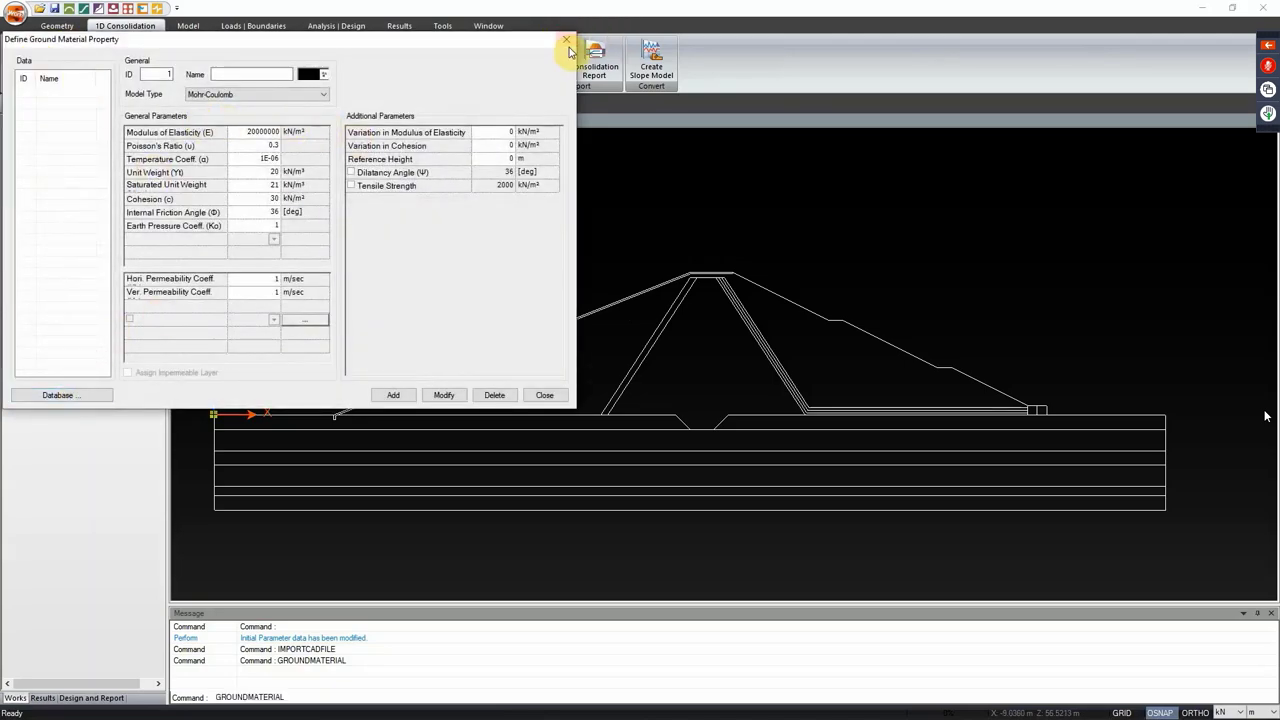
{"action": "left_click", "coordinate": [566, 40]}
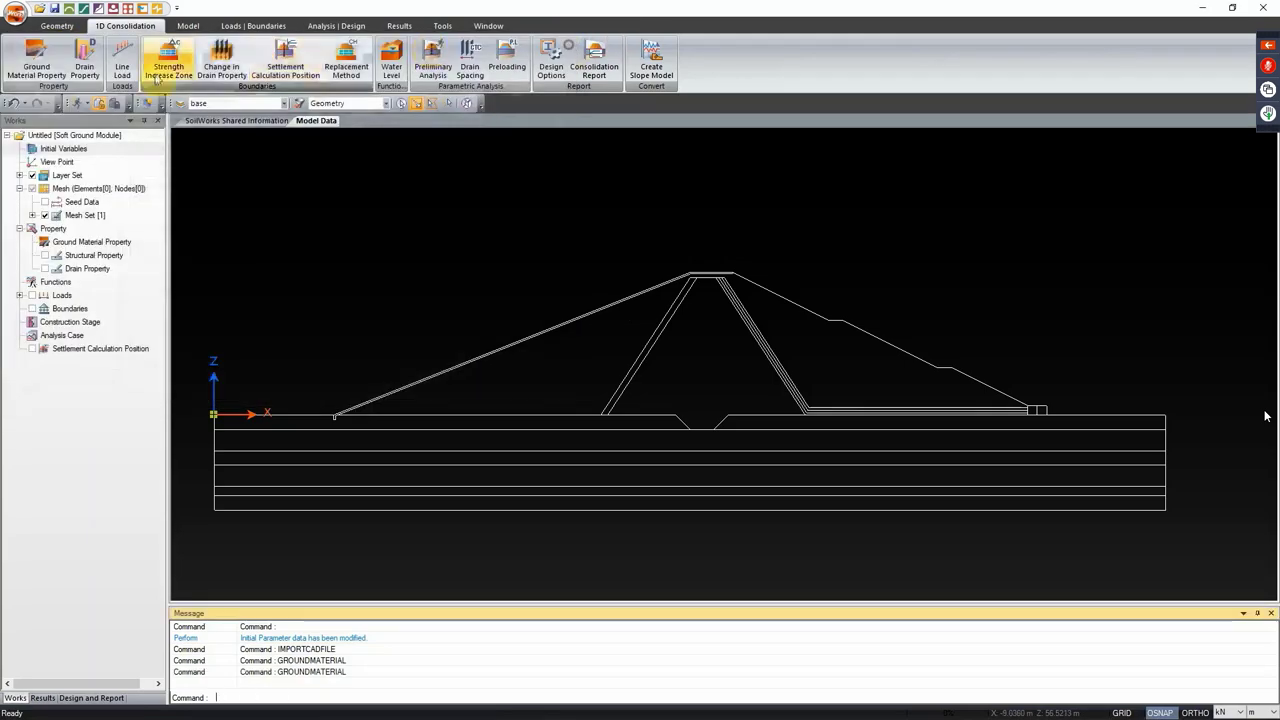
{"action": "left_click", "coordinate": [45, 67]}
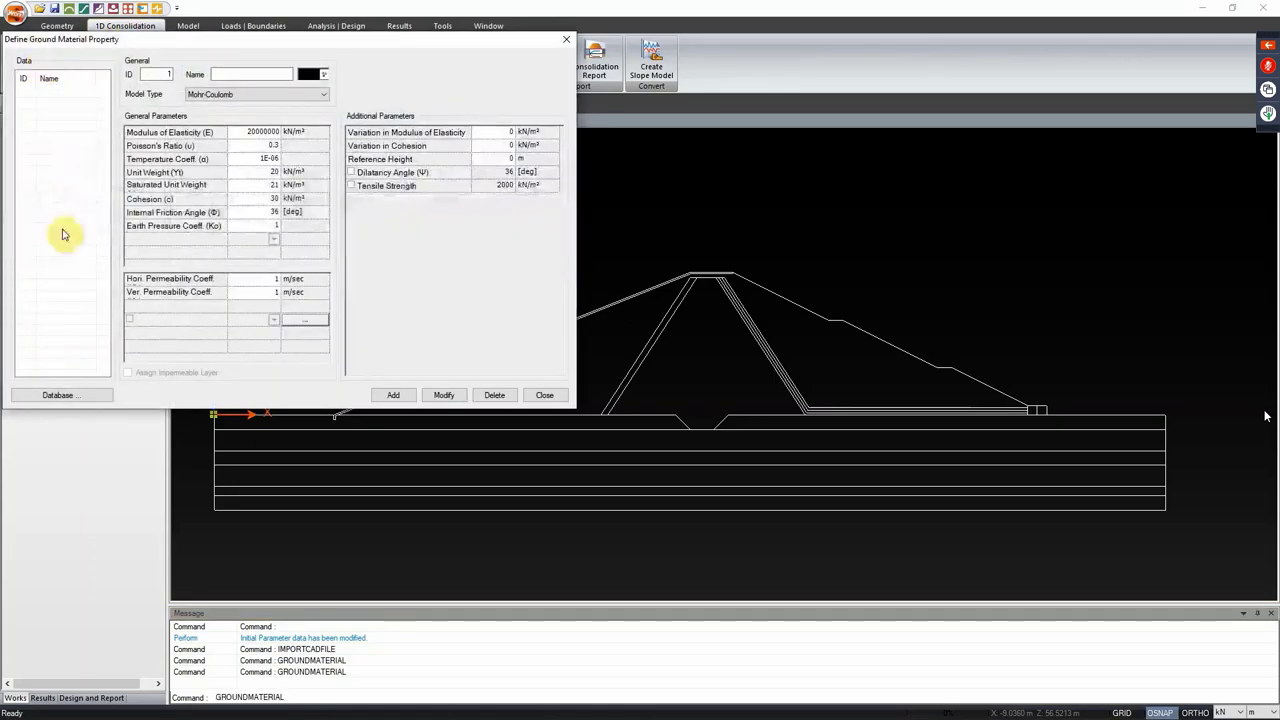
{"action": "left_click", "coordinate": [75, 396]}
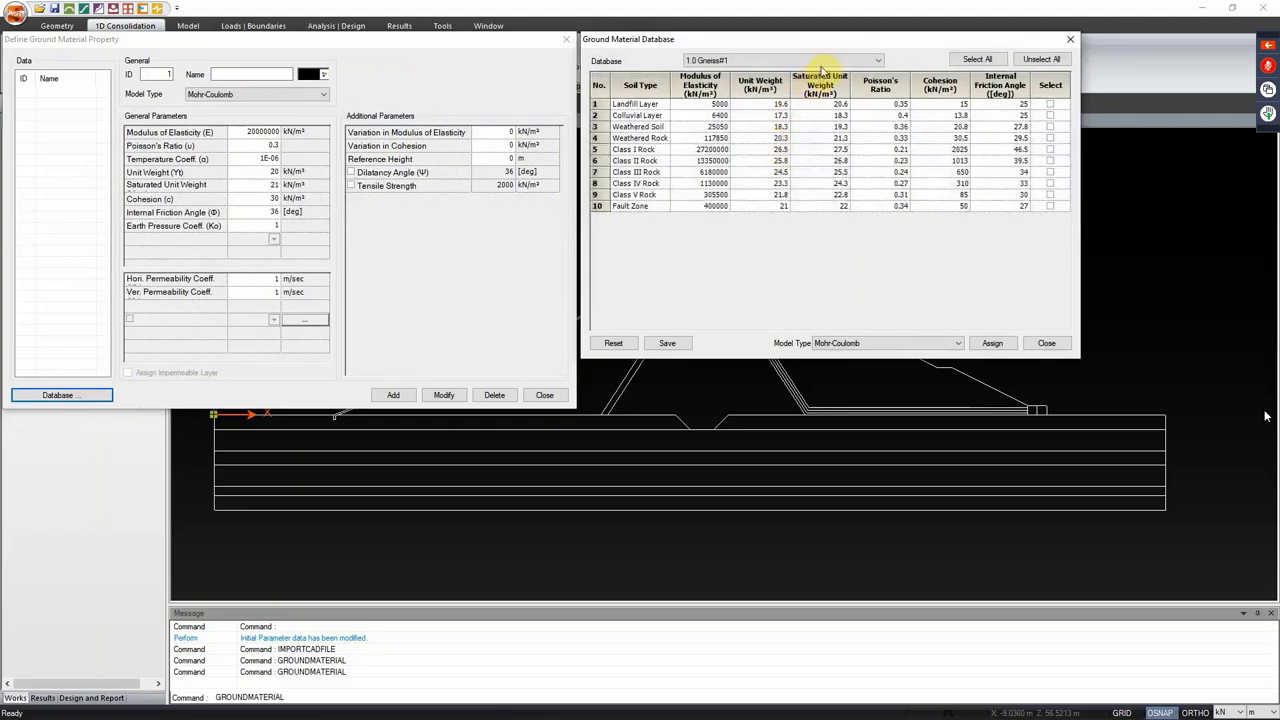
Step: Assign all materials of the ground data for dam database set with the Embankment model type
{"action": "left_click", "coordinate": [862, 61]}
{"action": "left_click_drag", "start_coordinate": [880, 107], "coordinate": [880, 245]}
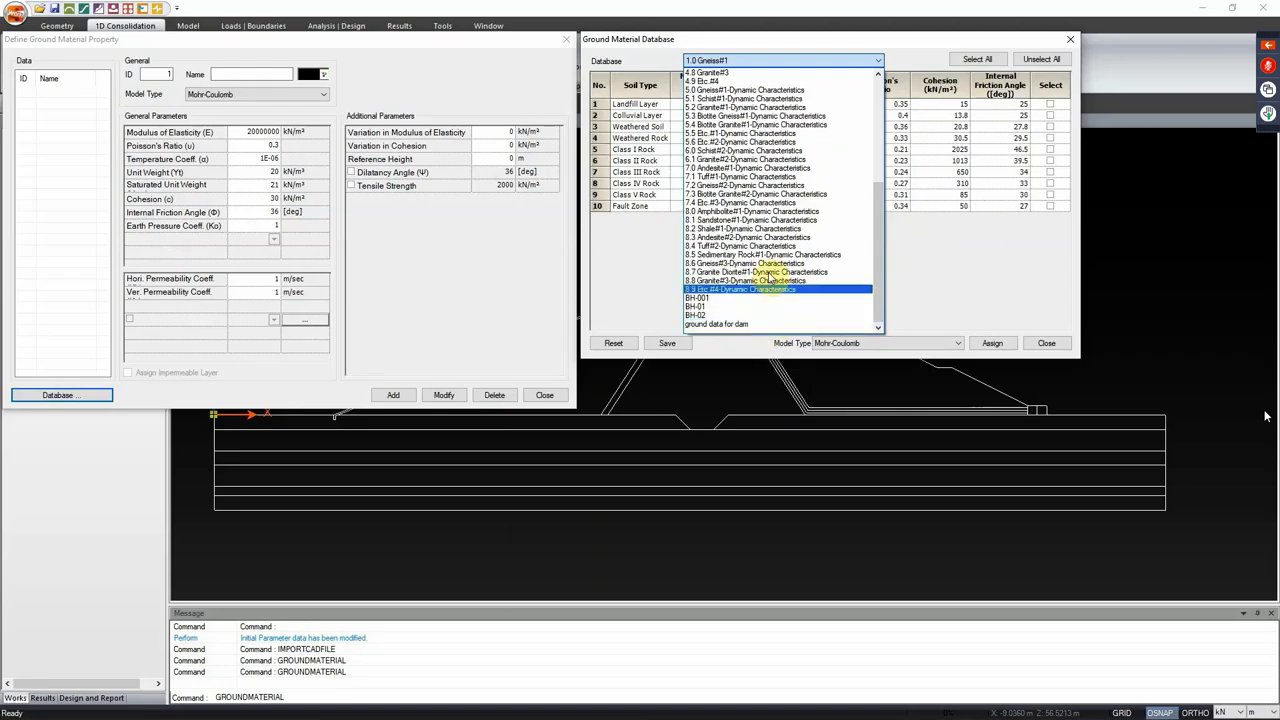
{"action": "left_click", "coordinate": [923, 251]}
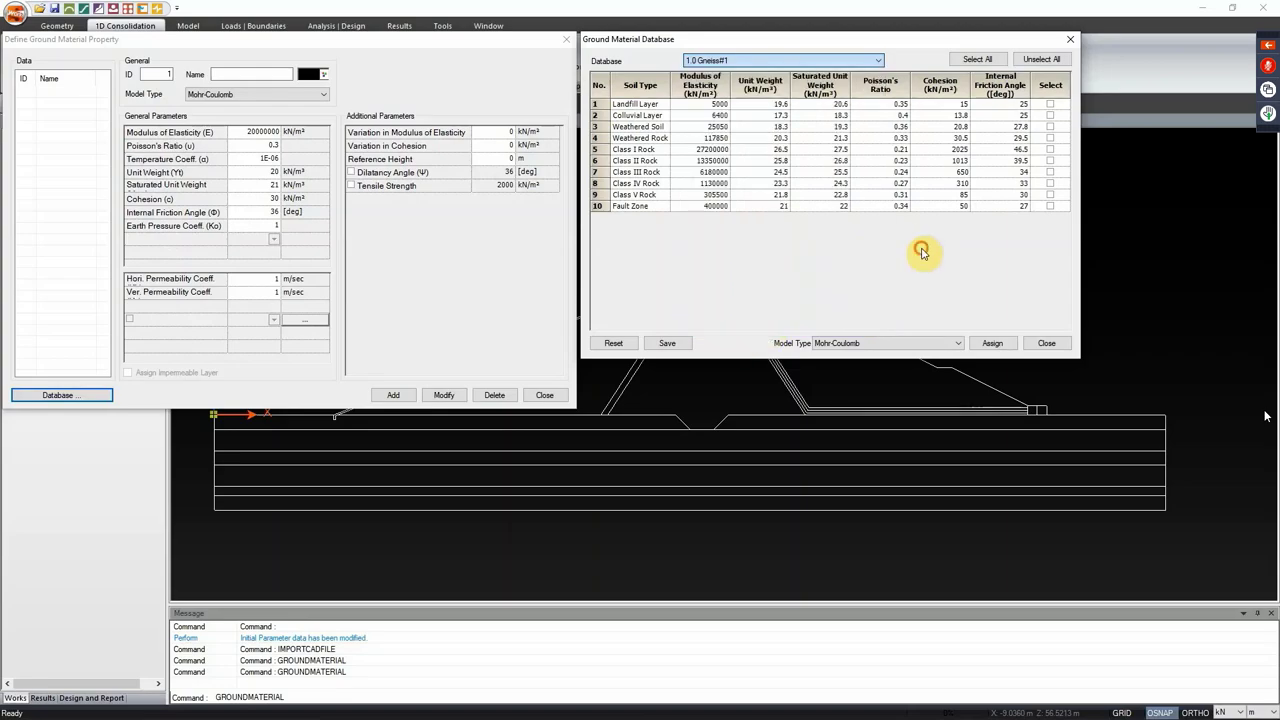
{"action": "left_click", "coordinate": [854, 62]}
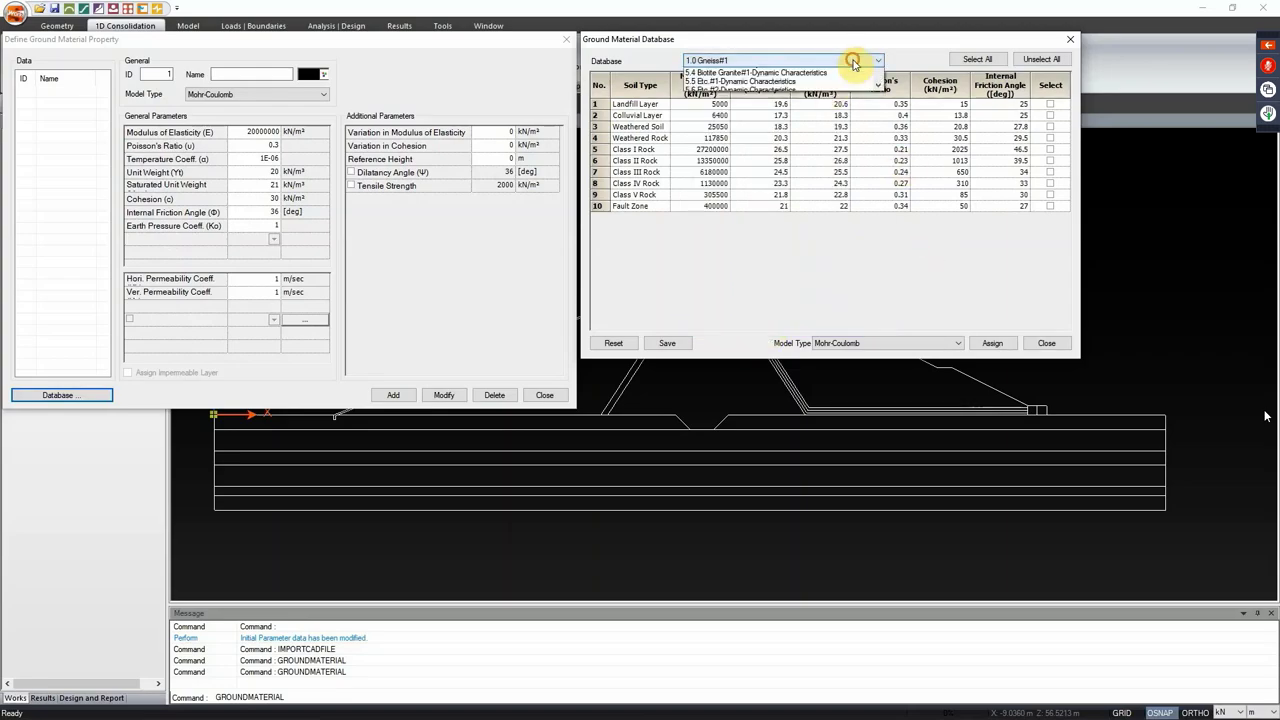
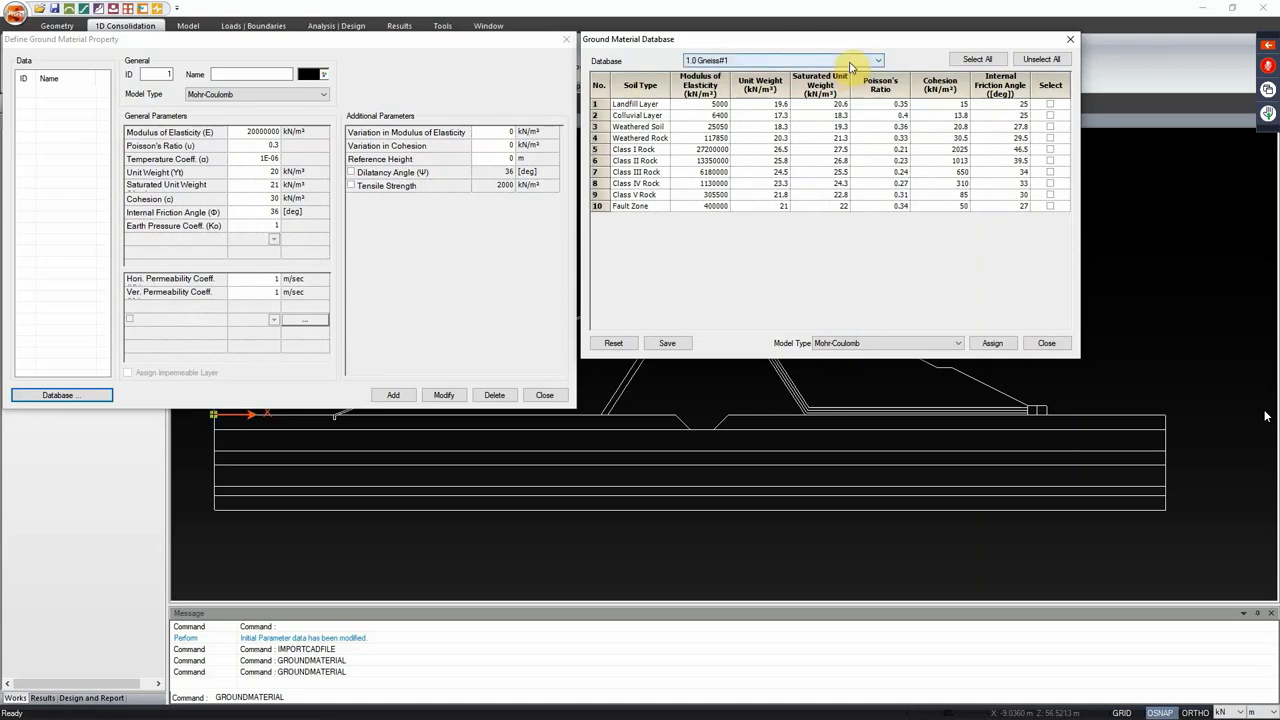
{"action": "left_click", "coordinate": [851, 64]}
{"action": "left_click_drag", "start_coordinate": [872, 108], "coordinate": [880, 249]}
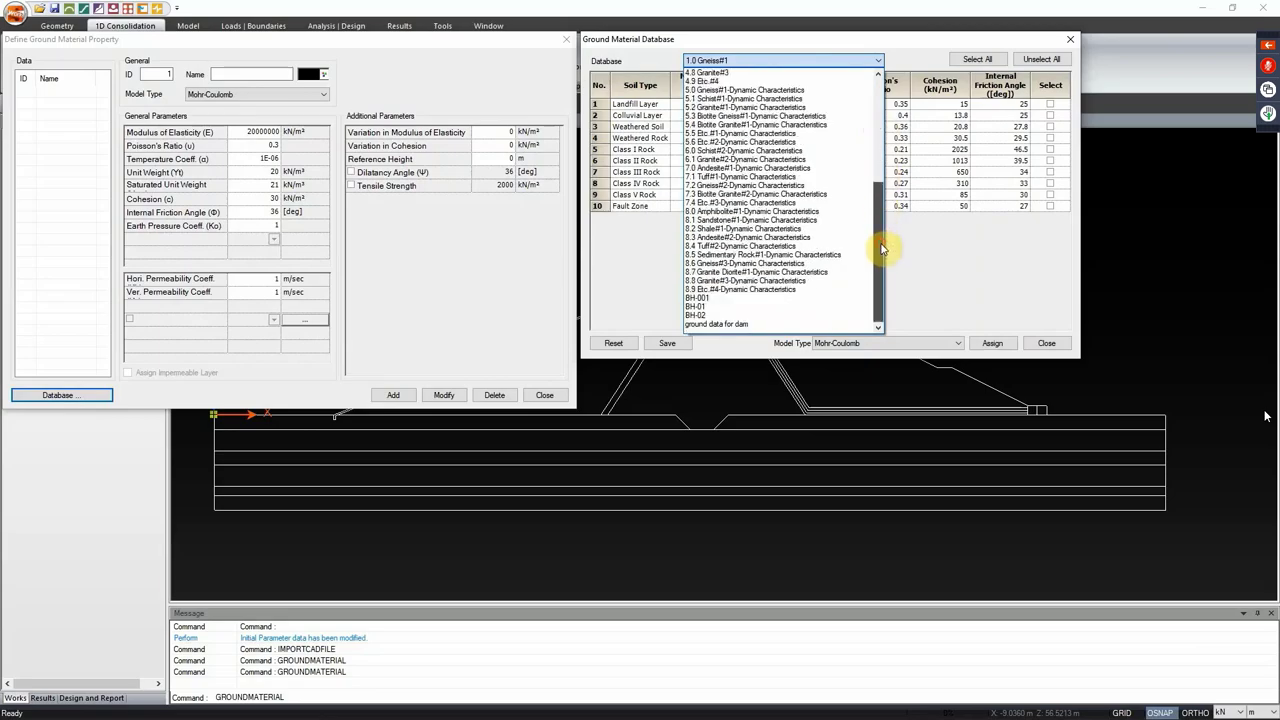
{"action": "left_click", "coordinate": [742, 325]}
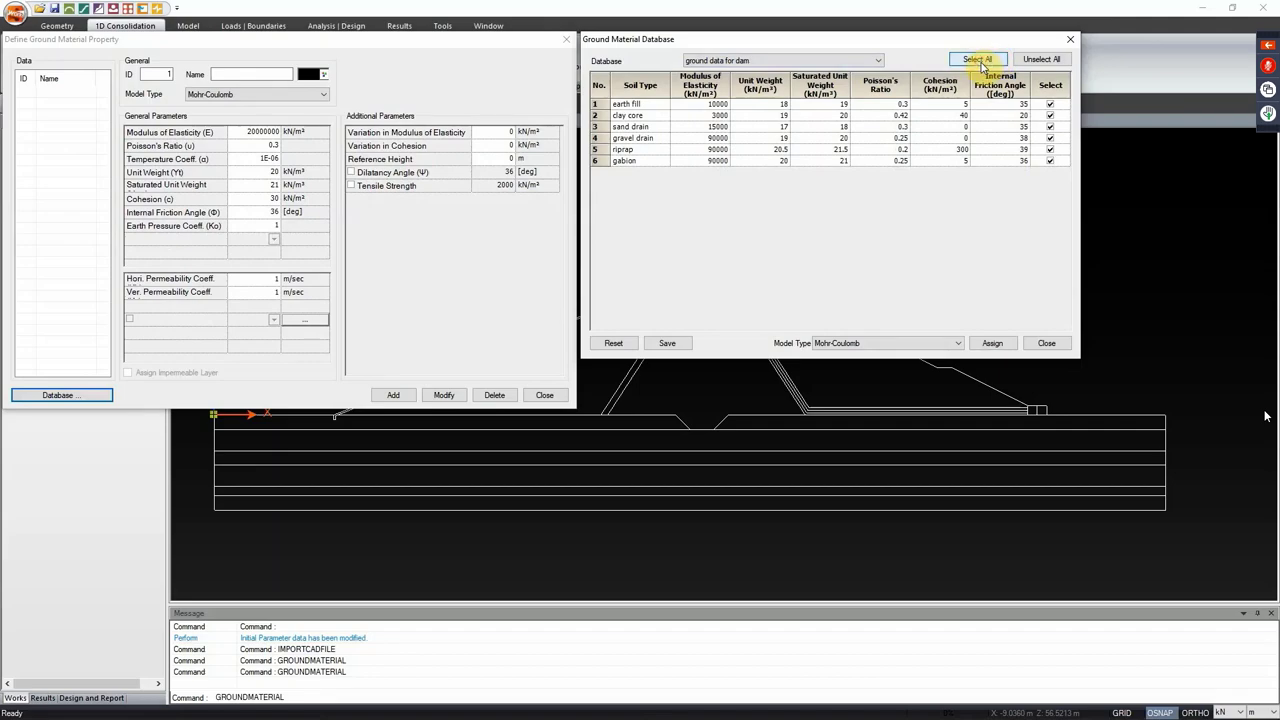
{"action": "left_click", "coordinate": [935, 346]}
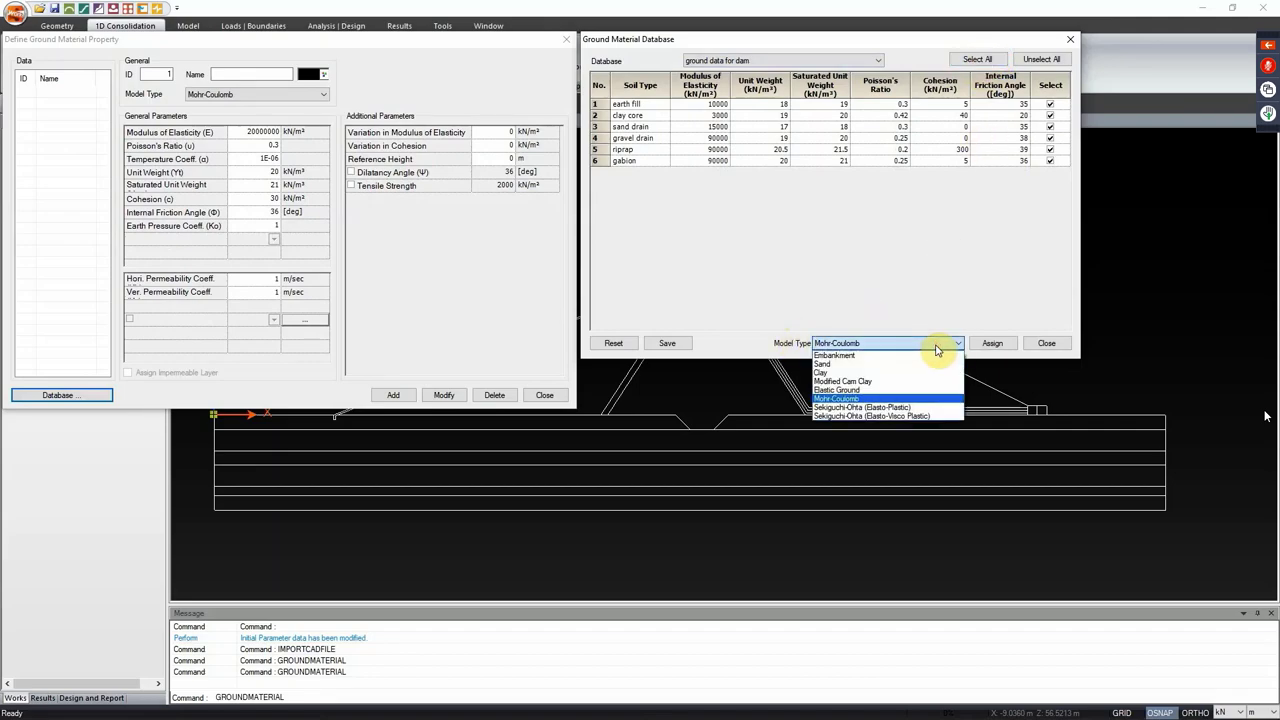
{"action": "left_click", "coordinate": [908, 355]}
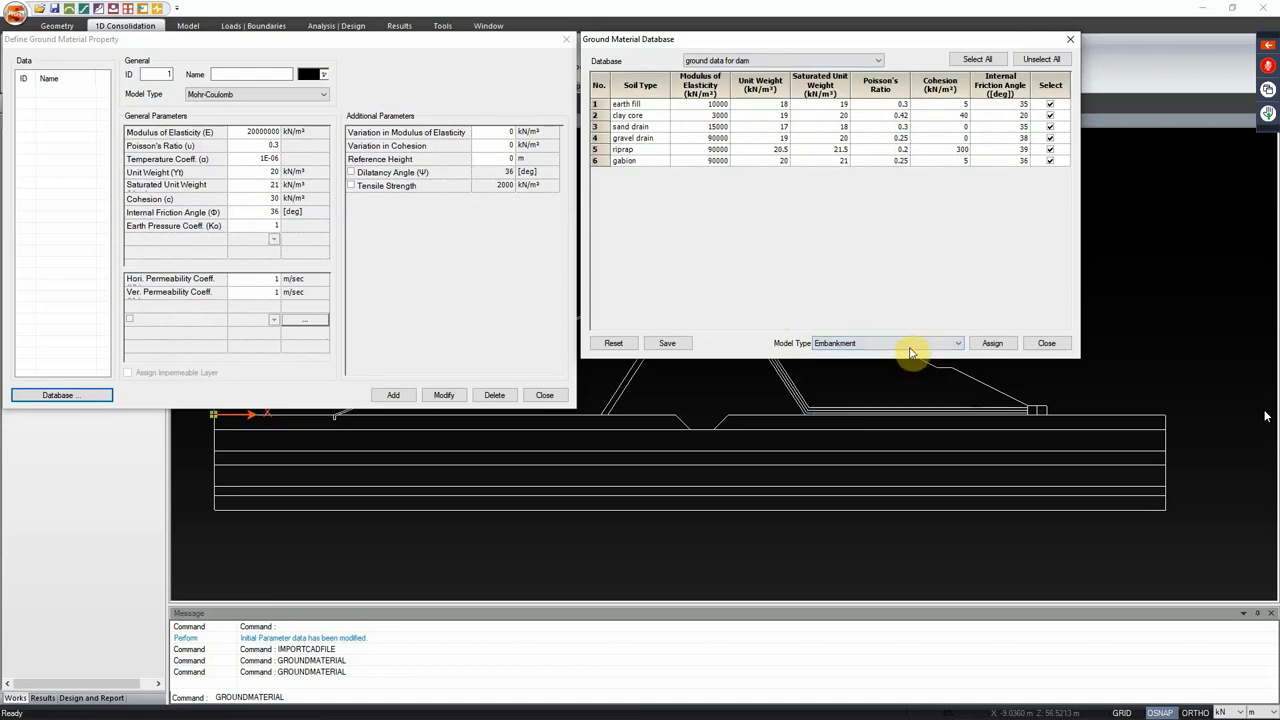
{"action": "left_click", "coordinate": [991, 343]}
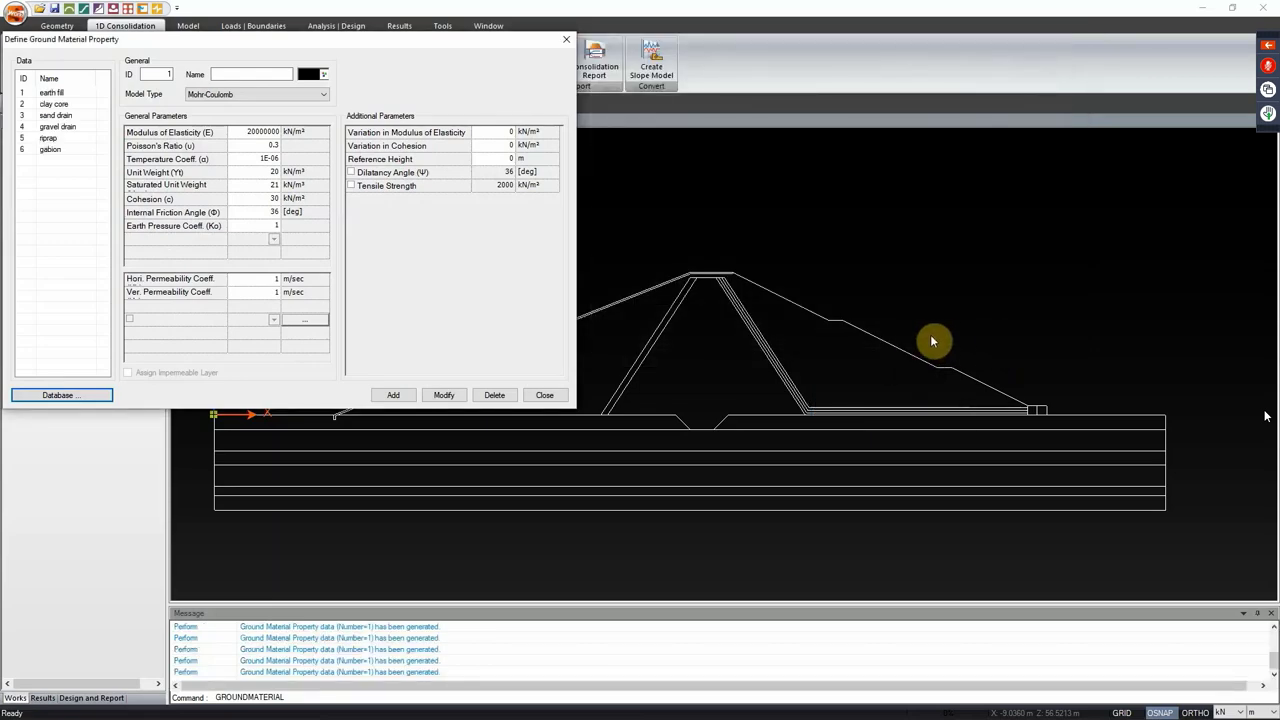
Step: Review the parameters of the assigned dam materials, including earth fill, clay core, sand drain, gravel drain and riprap
{"action": "left_click", "coordinate": [58, 93]}
{"action": "left_click", "coordinate": [55, 104]}
{"action": "left_click", "coordinate": [56, 115]}
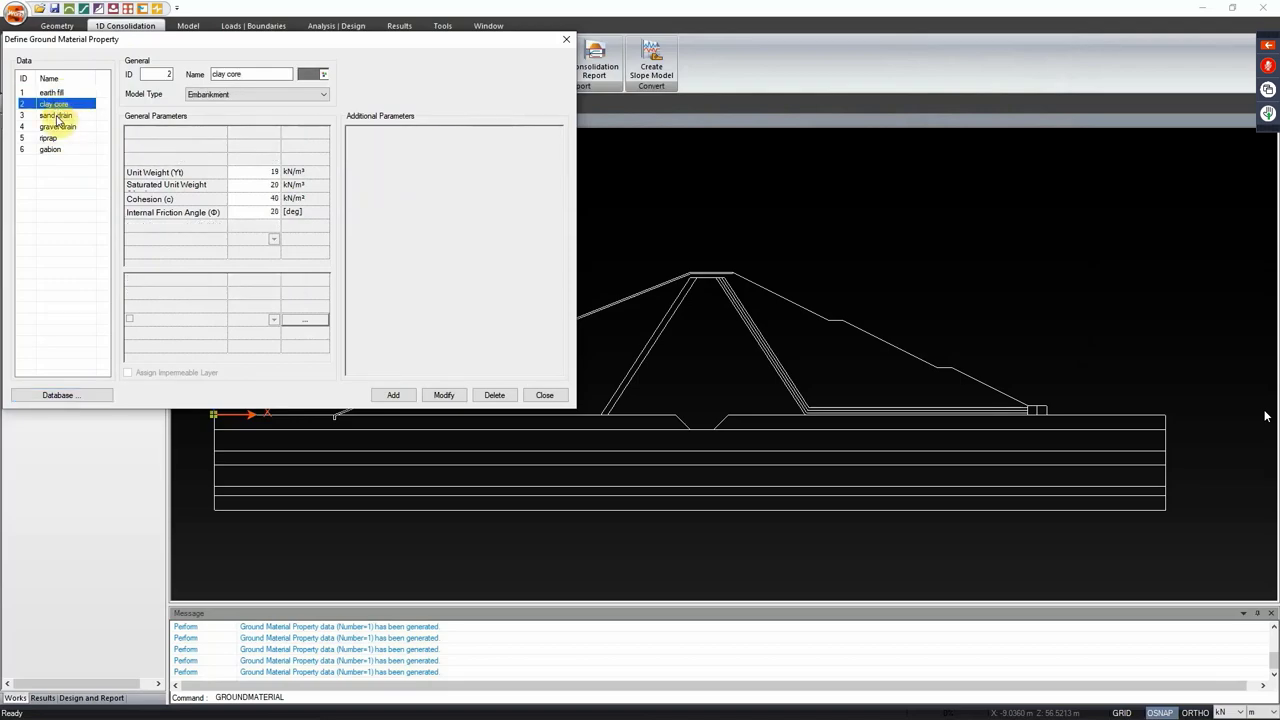
{"action": "left_click", "coordinate": [54, 127]}
{"action": "left_click", "coordinate": [50, 139]}
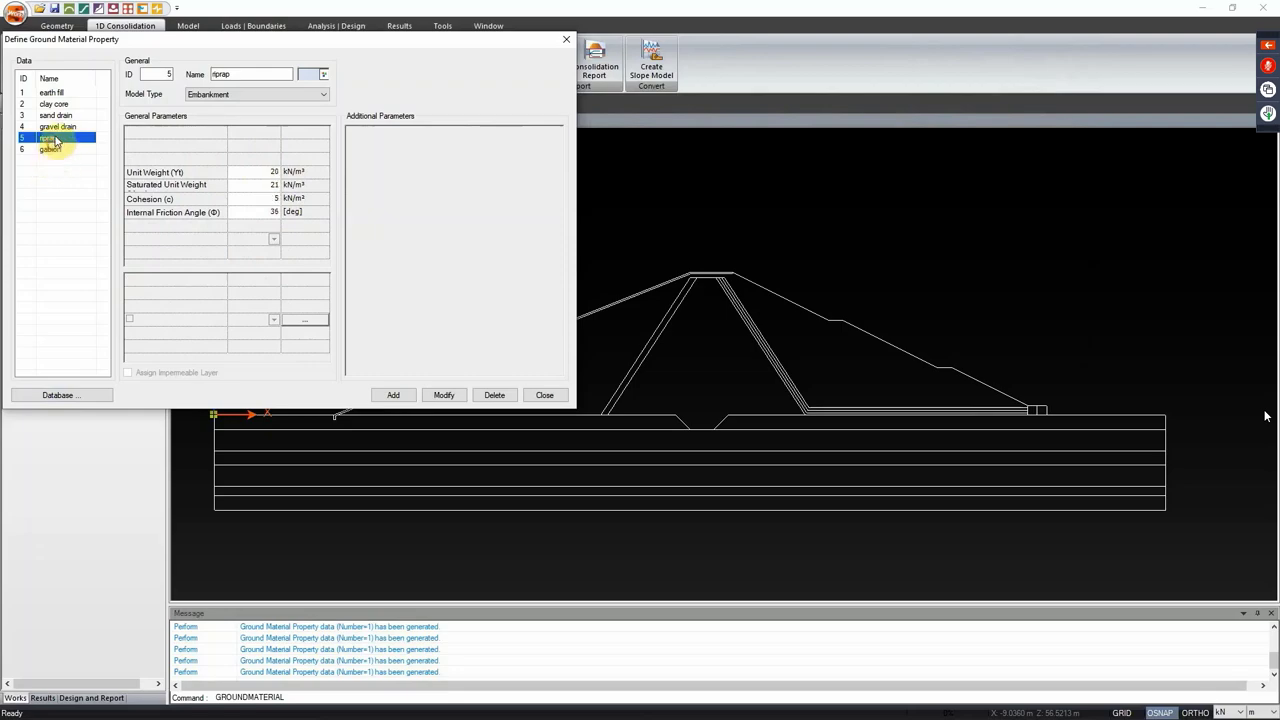
{"action": "left_click", "coordinate": [55, 127]}
{"action": "left_click", "coordinate": [51, 92]}
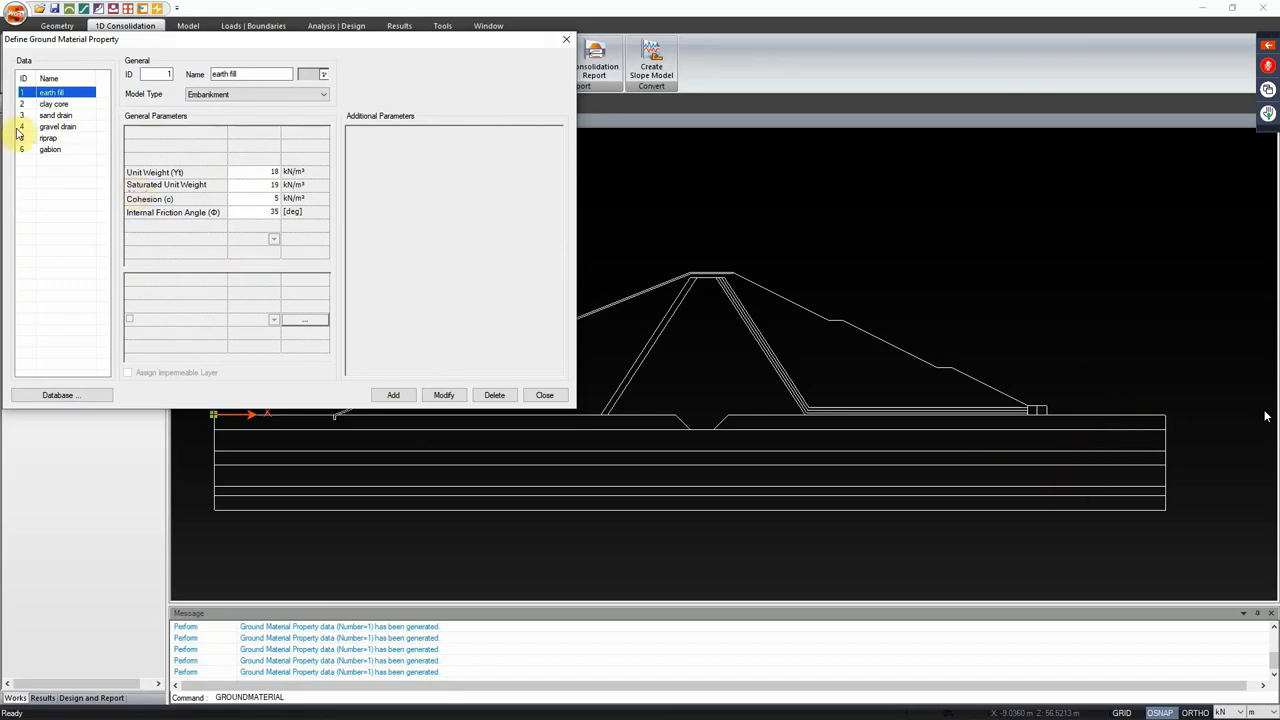
Step: Assign Silty sand, sand1, gravel and sand2 from the BH-001 database set with the Sand model type
{"action": "left_click", "coordinate": [70, 397]}
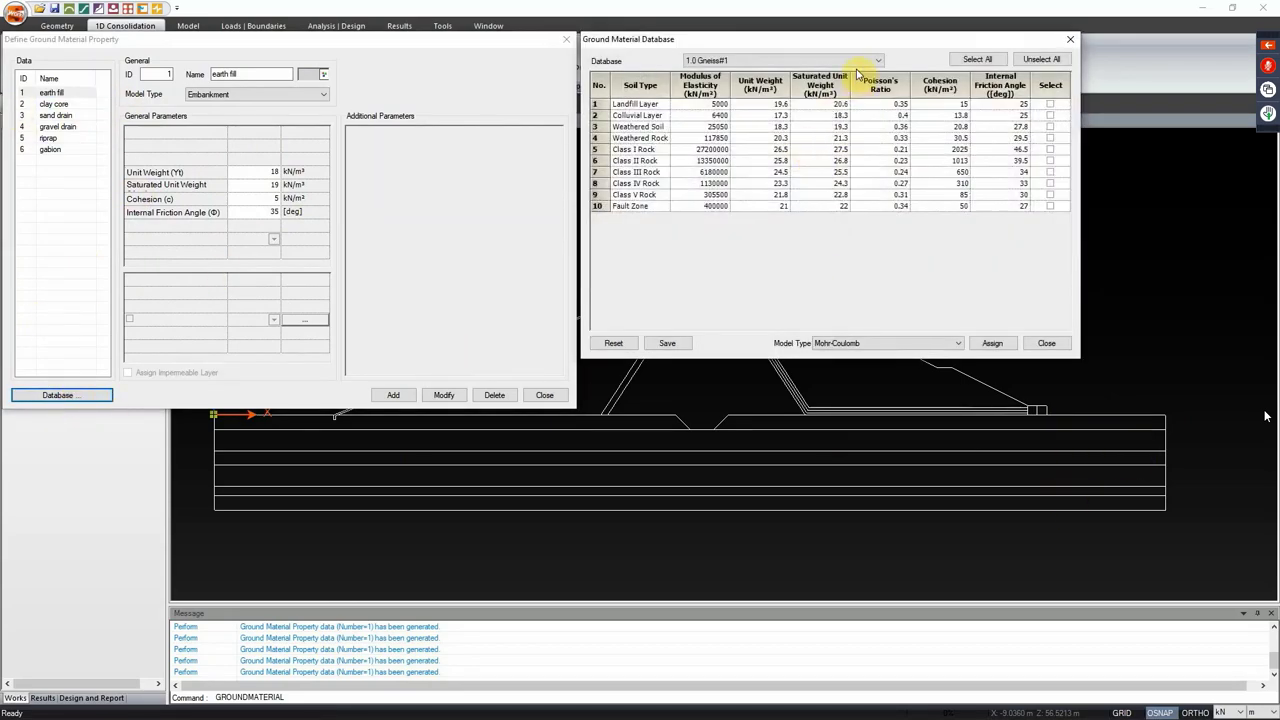
{"action": "left_click", "coordinate": [856, 60]}
{"action": "left_click_drag", "start_coordinate": [877, 123], "coordinate": [808, 286]}
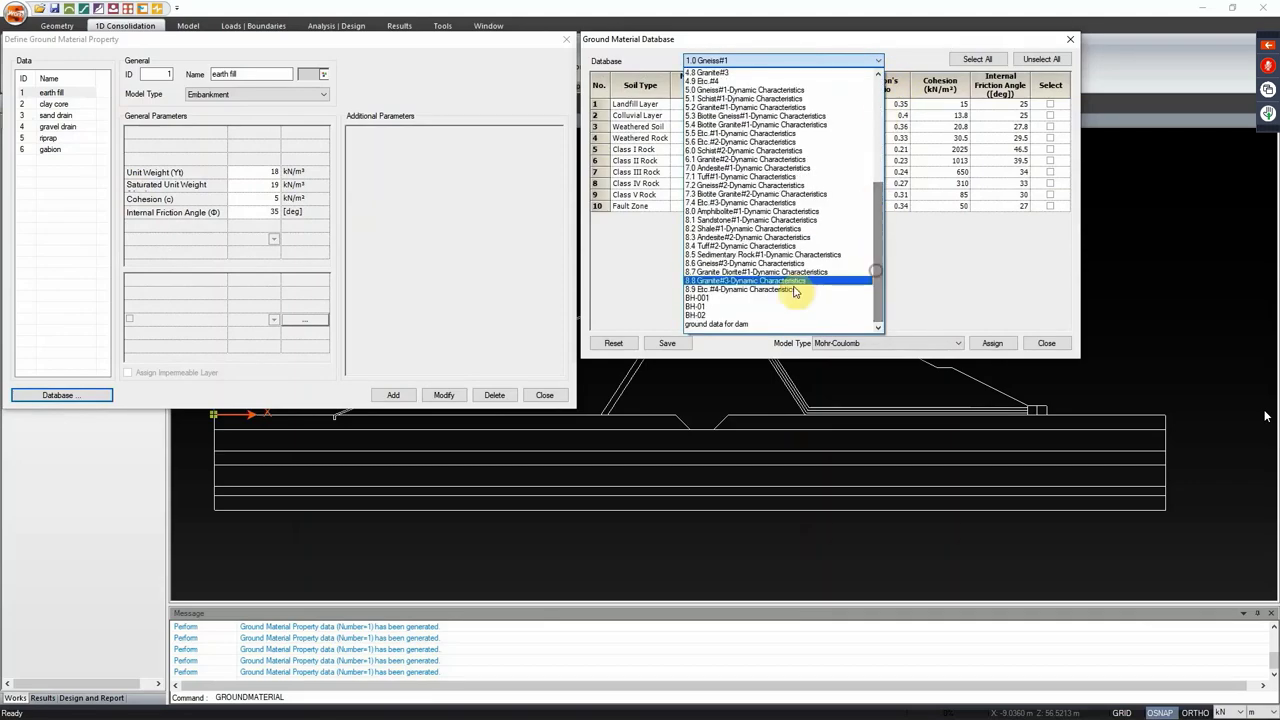
{"action": "left_click", "coordinate": [728, 298]}
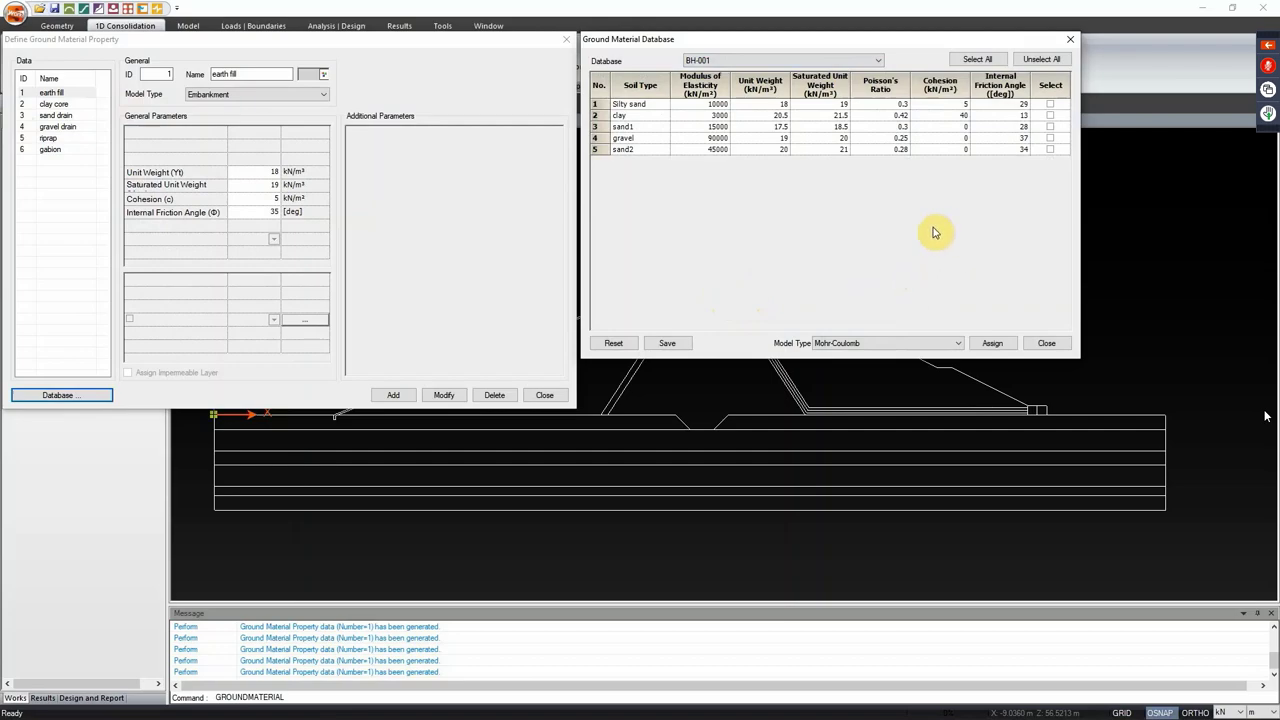
{"action": "left_click", "coordinate": [1050, 104]}
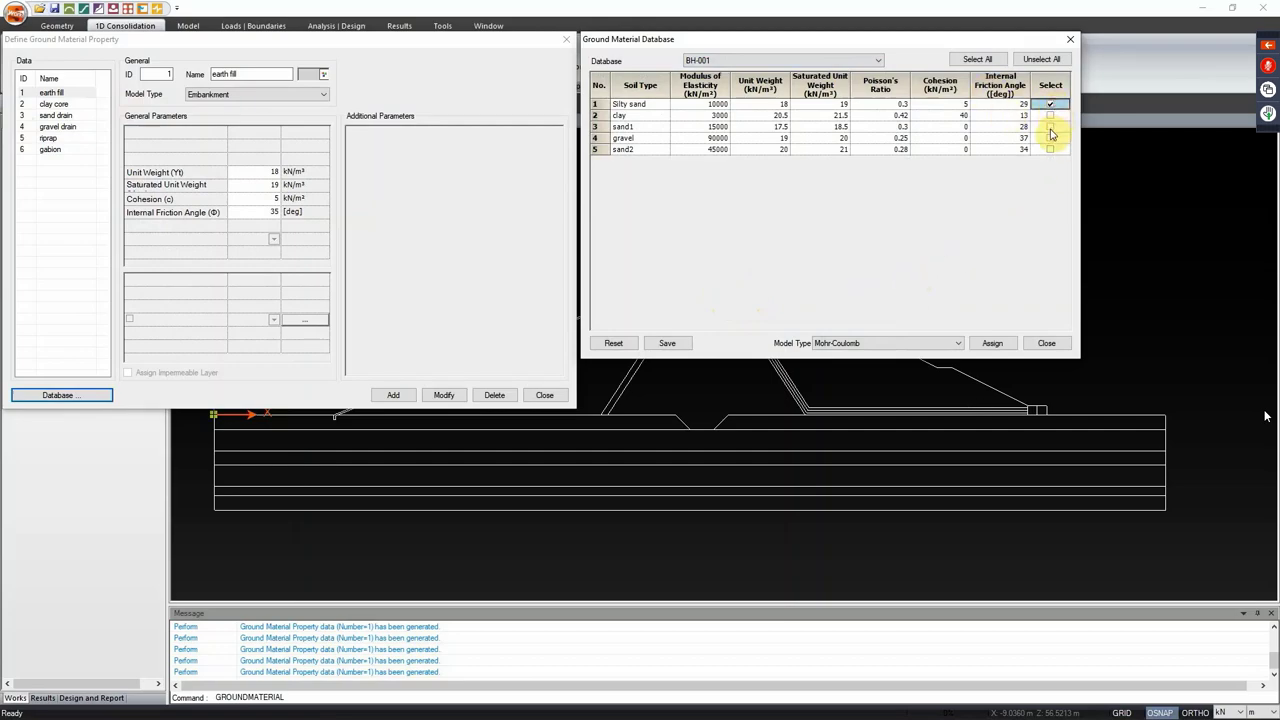
{"action": "left_click", "coordinate": [1050, 126]}
{"action": "left_click", "coordinate": [1050, 137]}
{"action": "left_click", "coordinate": [1050, 149]}
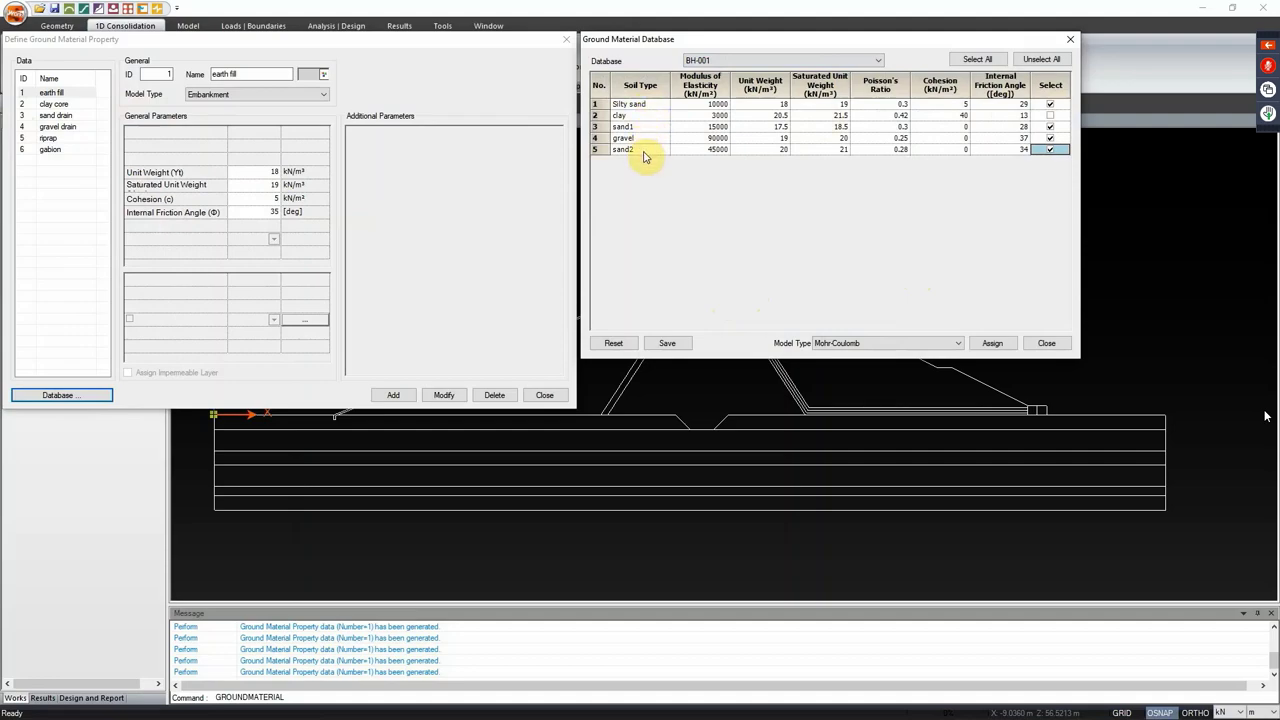
{"action": "left_click", "coordinate": [909, 345]}
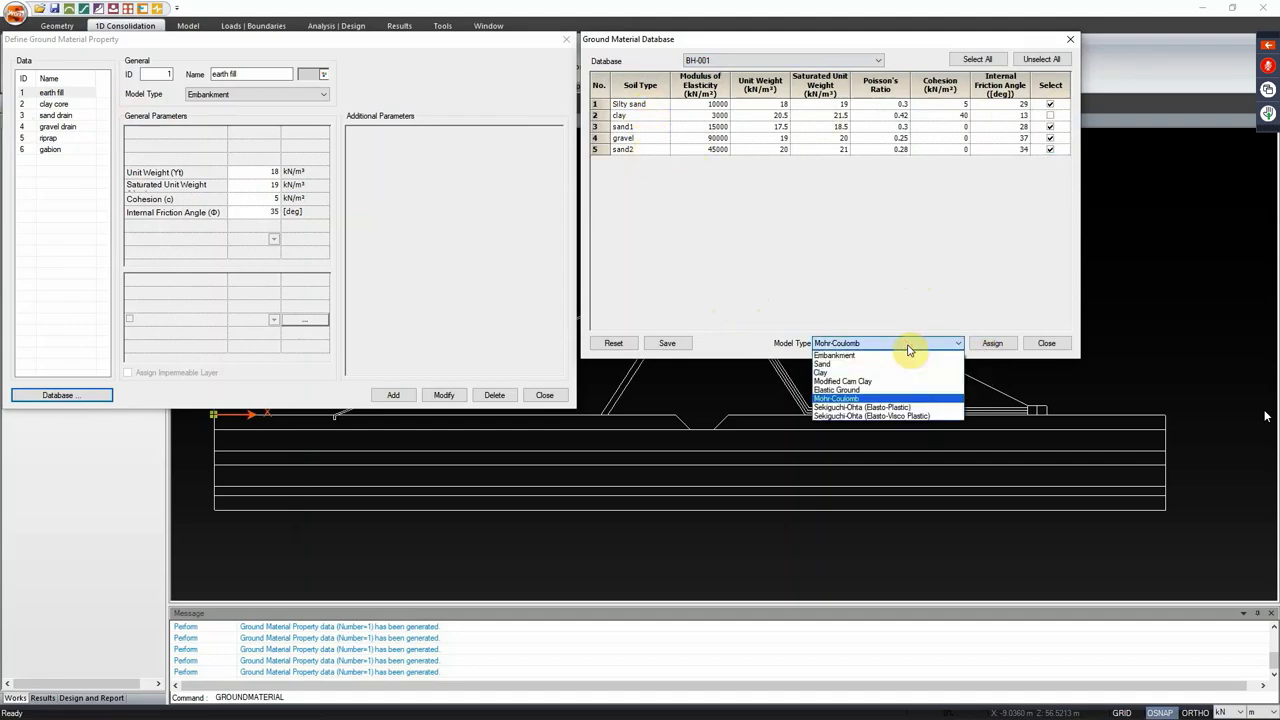
{"action": "left_click", "coordinate": [893, 364]}
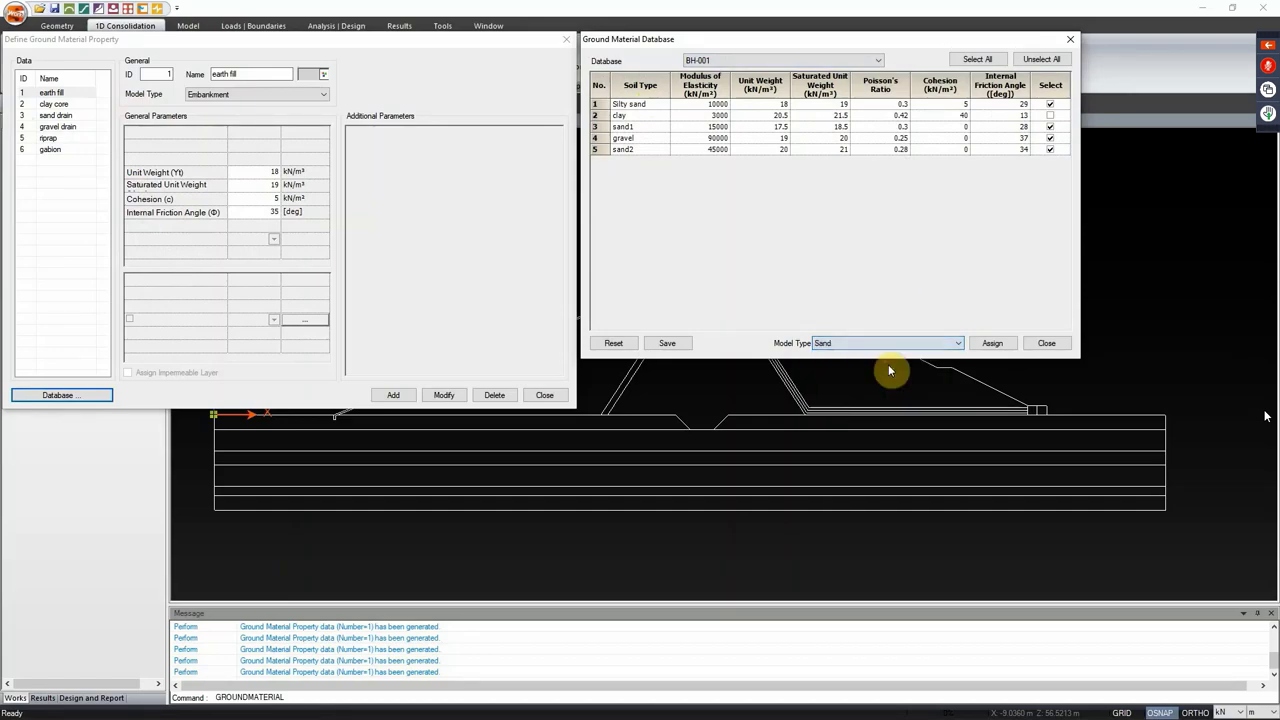
{"action": "left_click", "coordinate": [1013, 345]}
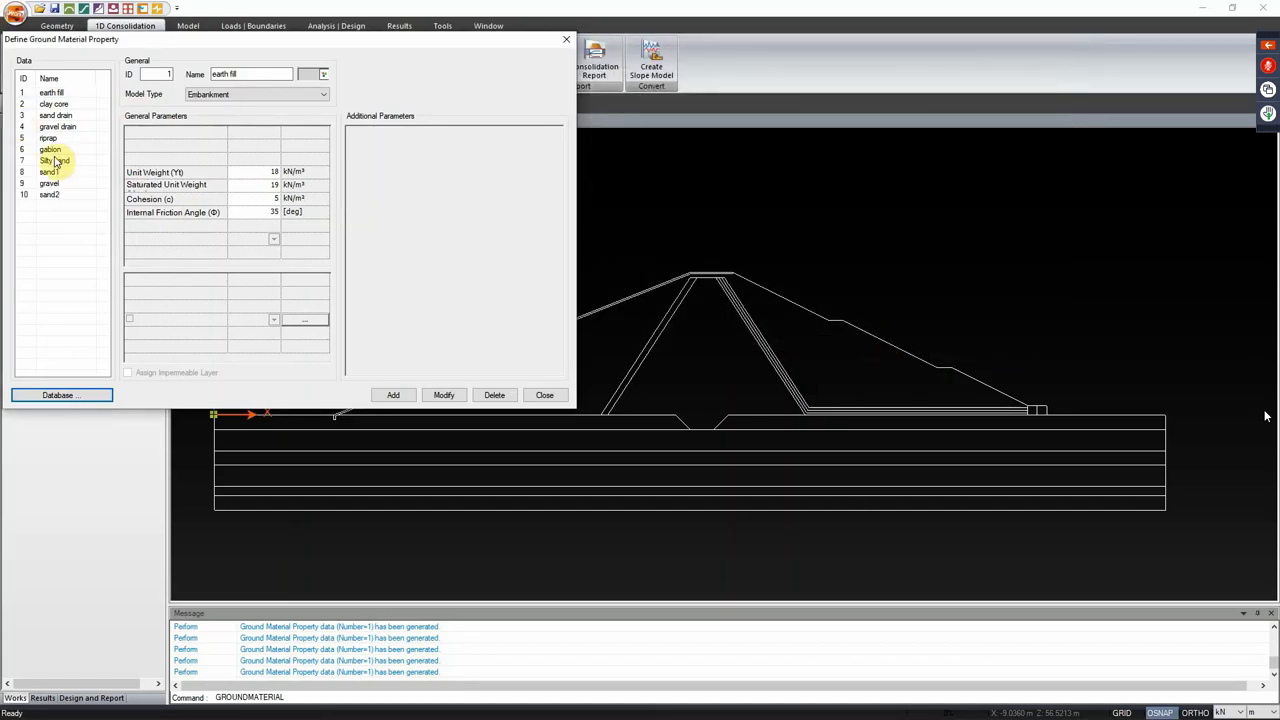
Step: Review the parameters of the gabion, Silty sand, sand1, gravel and sand2 materials
{"action": "left_click", "coordinate": [50, 149]}
{"action": "left_click", "coordinate": [52, 160]}
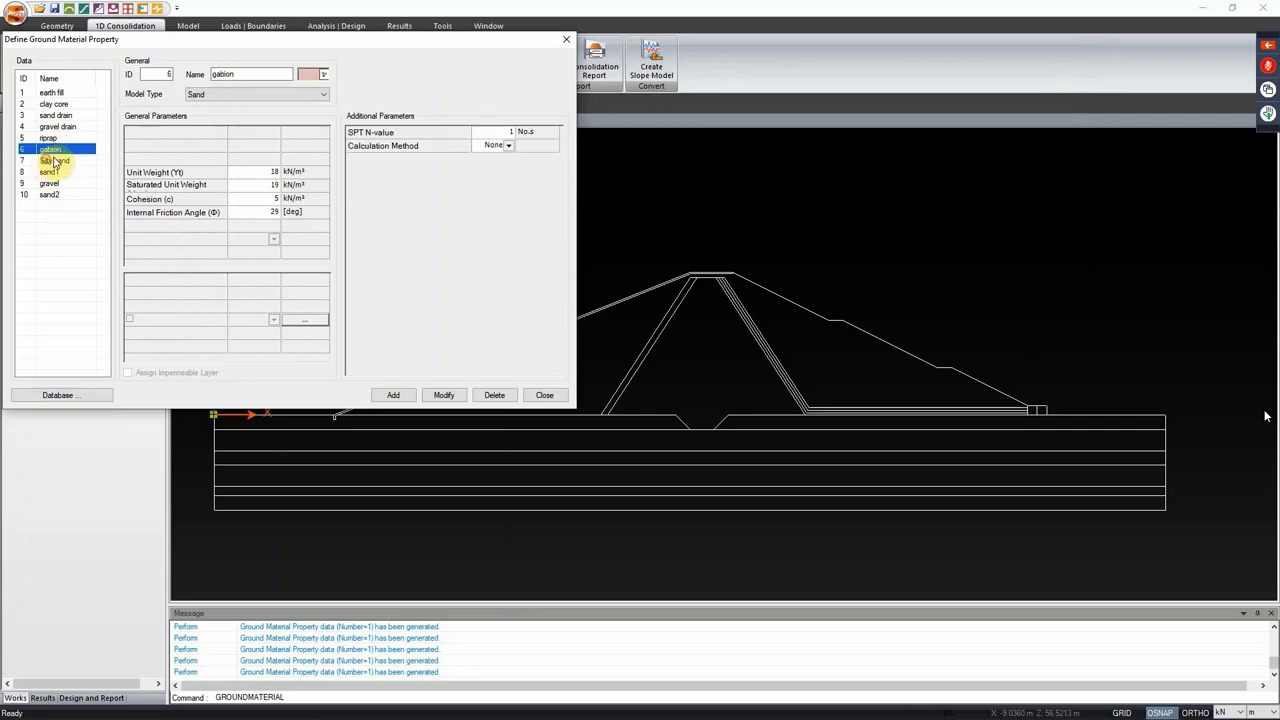
{"action": "left_click", "coordinate": [48, 173]}
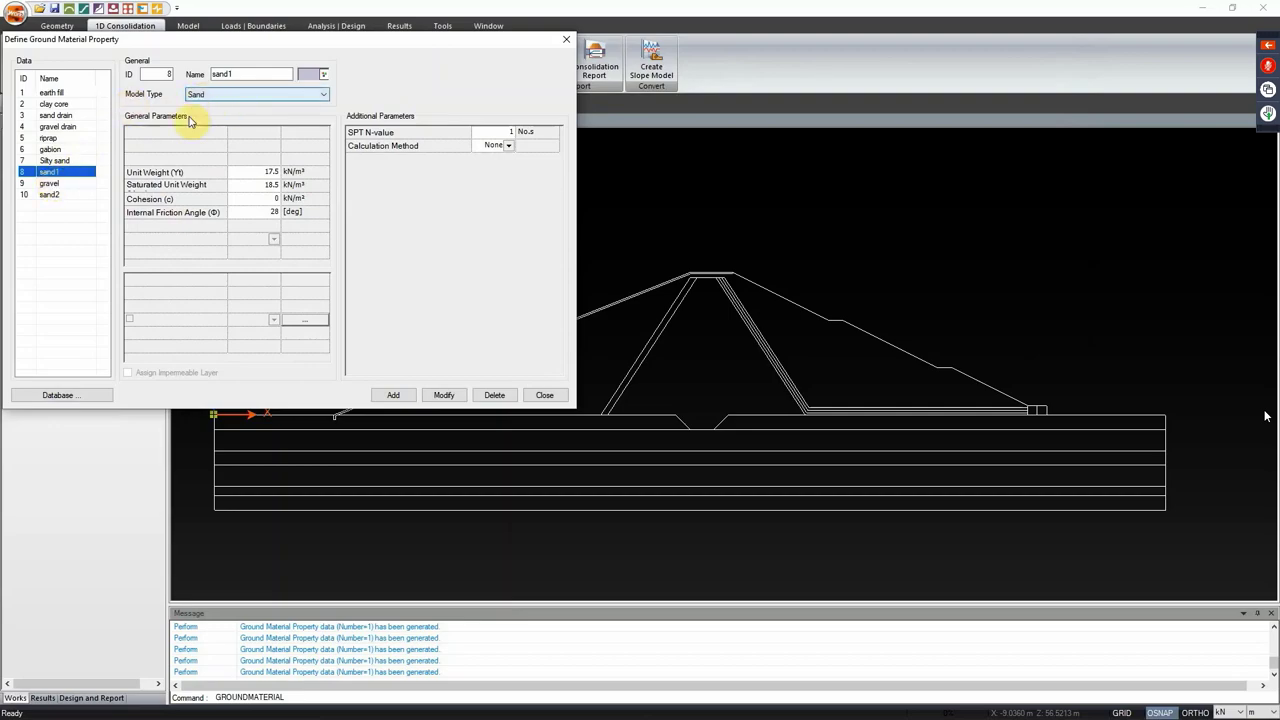
{"action": "left_click", "coordinate": [48, 183]}
{"action": "left_click", "coordinate": [48, 194]}
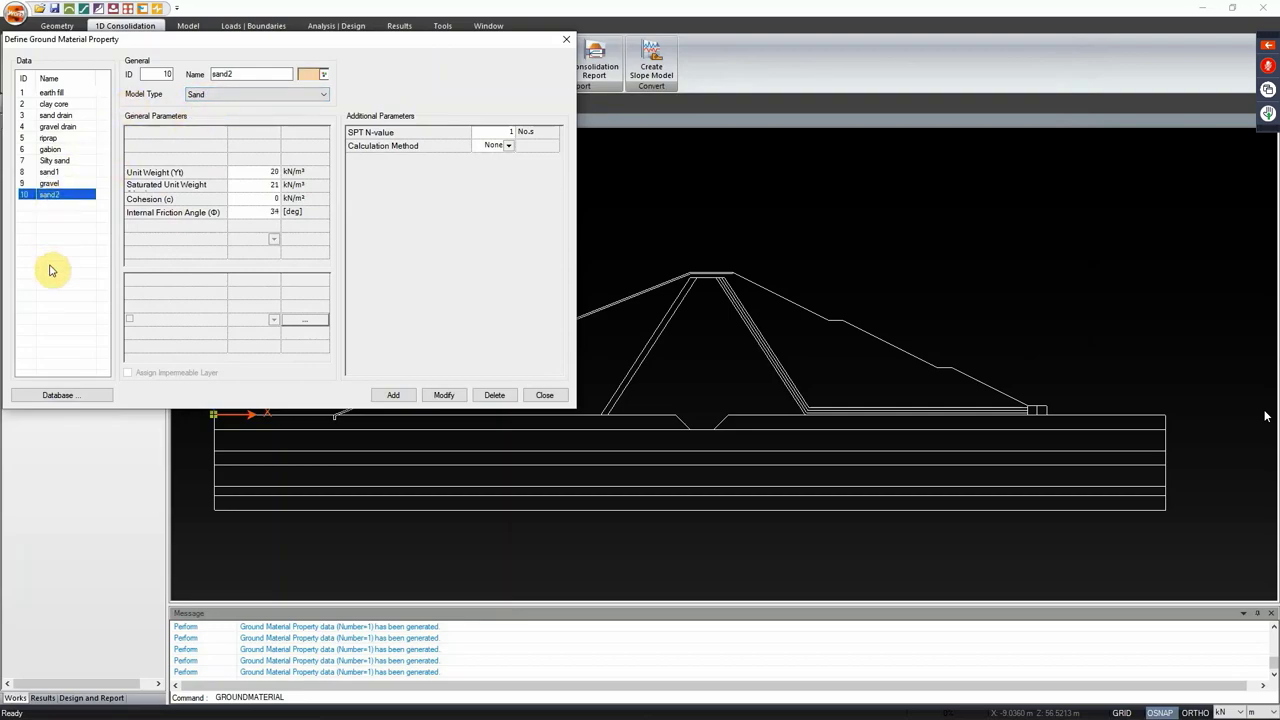
Step: Assign clay from the BH-001 database set with the Clay model type
{"action": "left_click", "coordinate": [58, 393]}
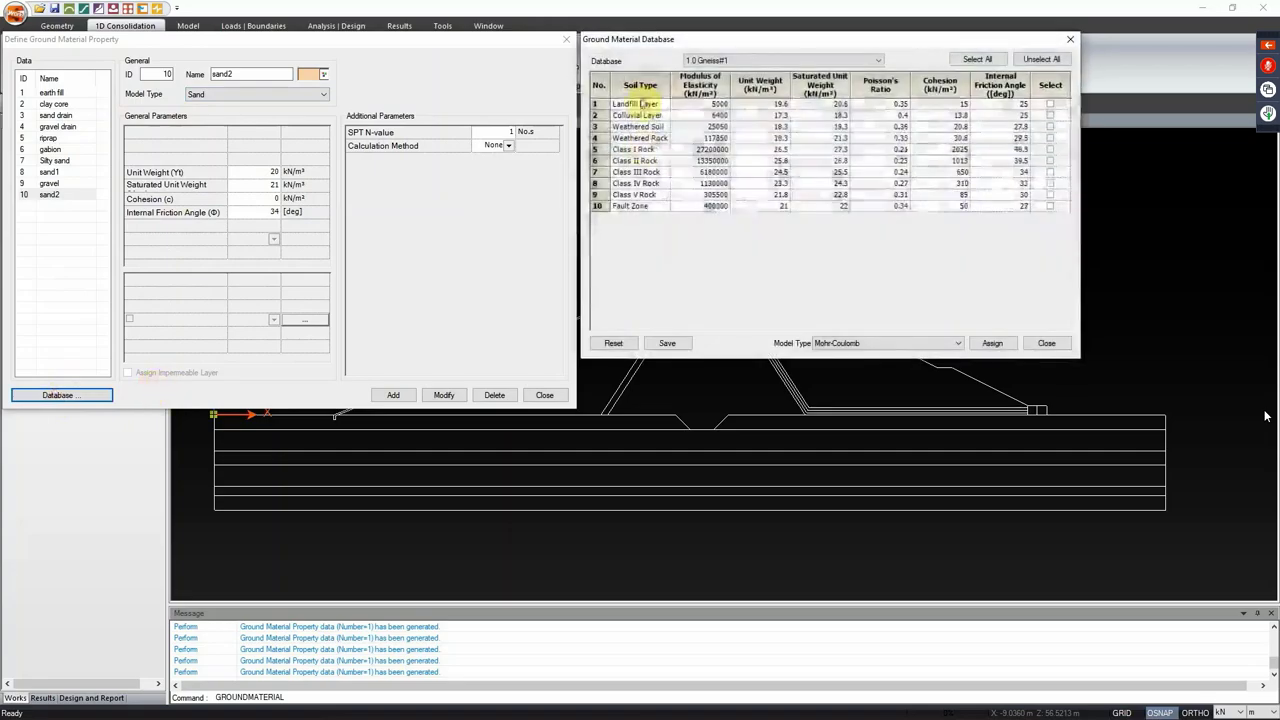
{"action": "left_click", "coordinate": [737, 62]}
{"action": "scroll", "coordinate": [860, 150], "scroll_direction": "down", "scroll_amount": 5}
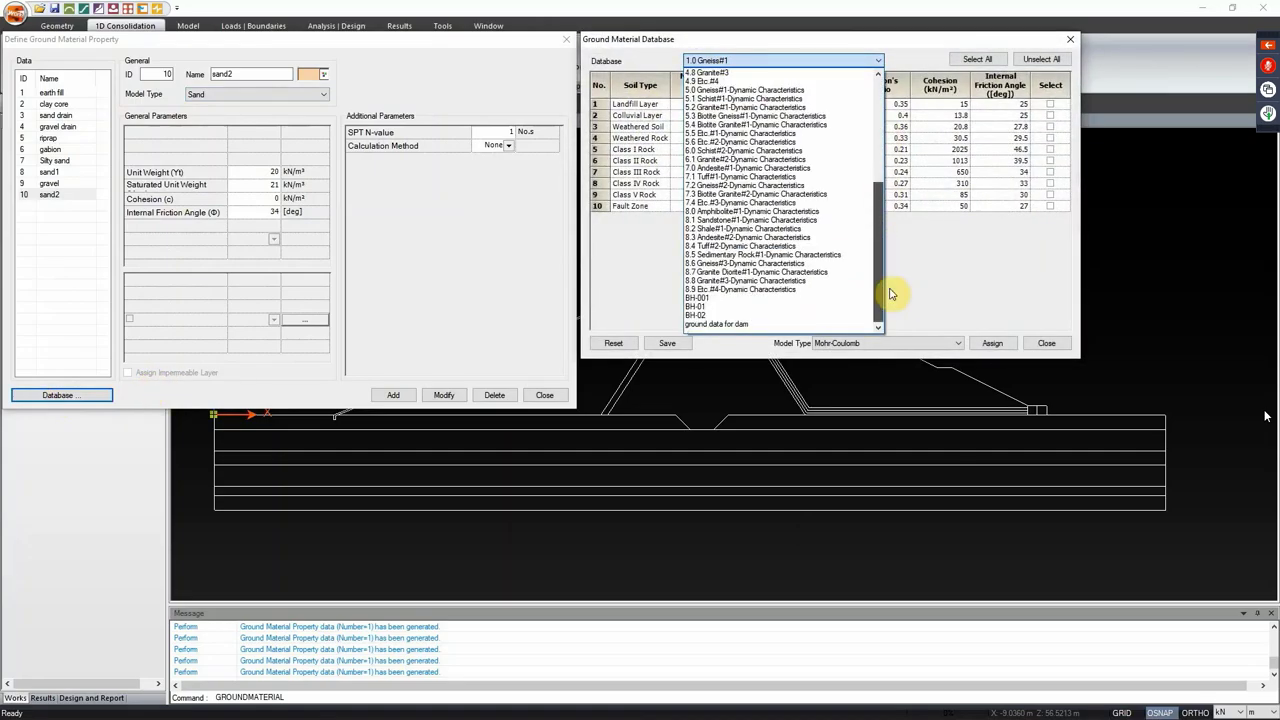
{"action": "left_click", "coordinate": [731, 299]}
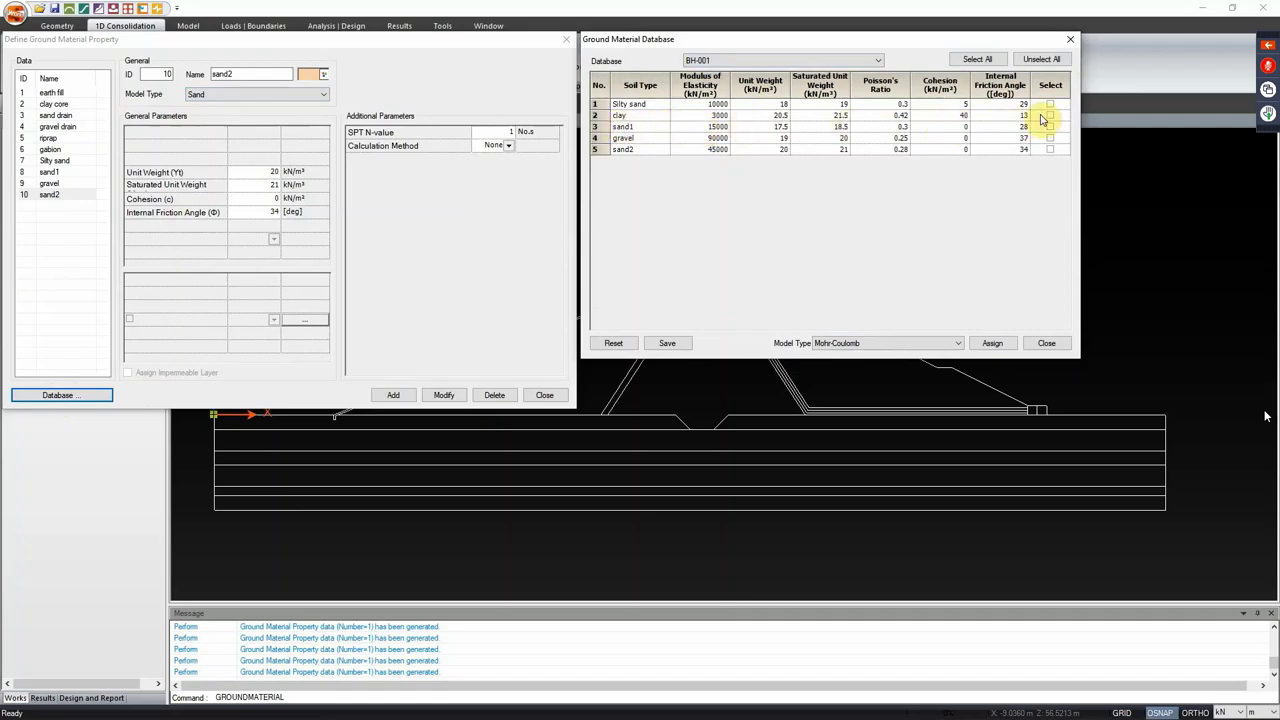
{"action": "left_click", "coordinate": [885, 344]}
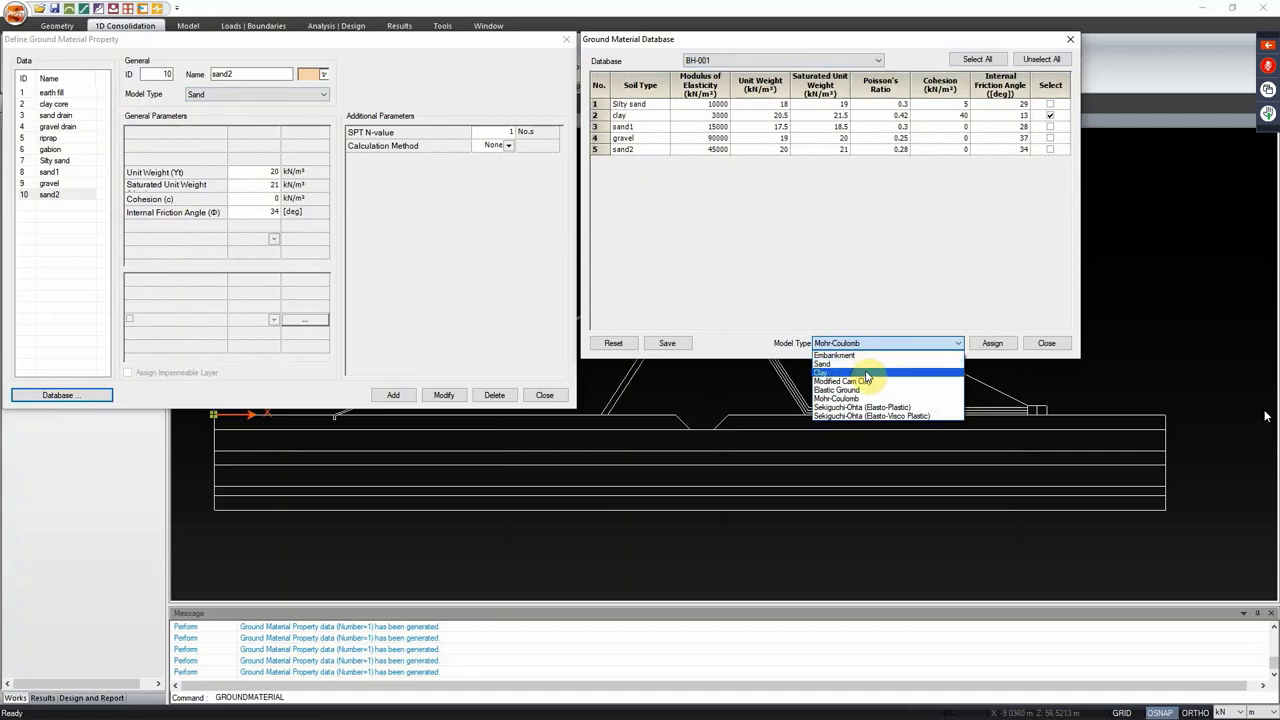
{"action": "left_click", "coordinate": [870, 372]}
{"action": "left_click", "coordinate": [988, 344]}
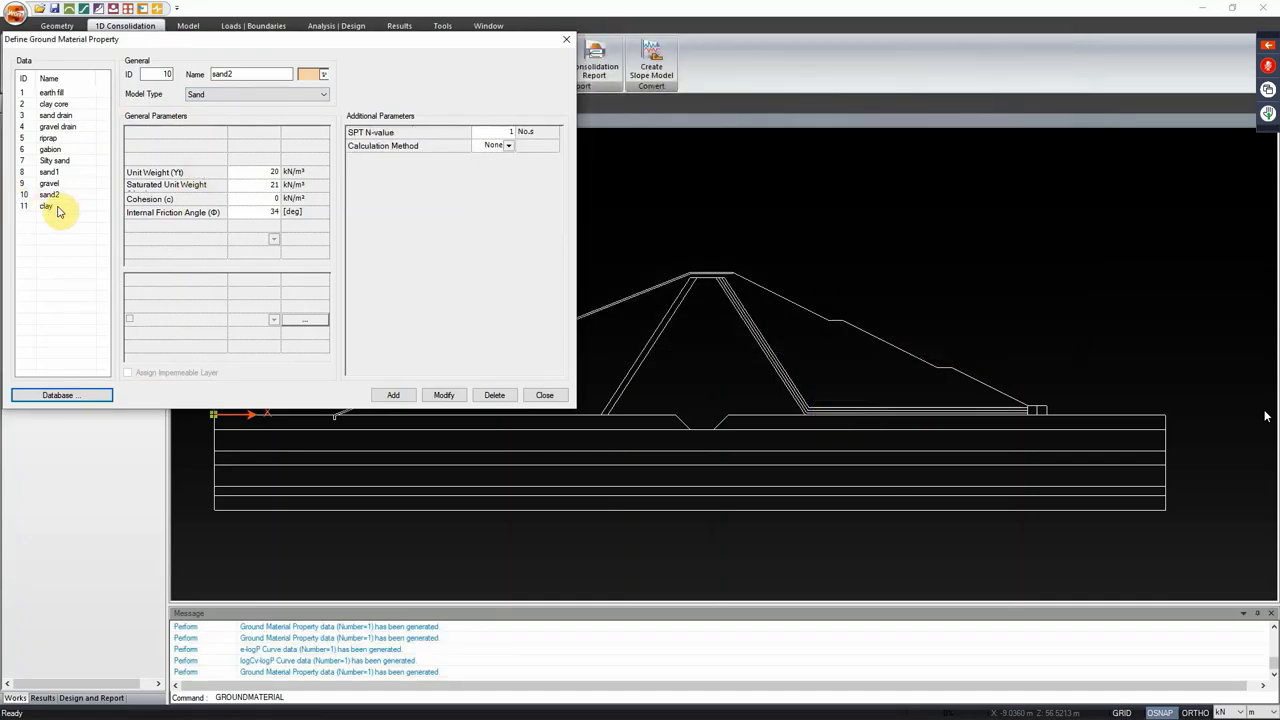
Step: Review the parameters of the gravel drain, riprap and Silty sand materials
{"action": "left_click", "coordinate": [60, 127]}
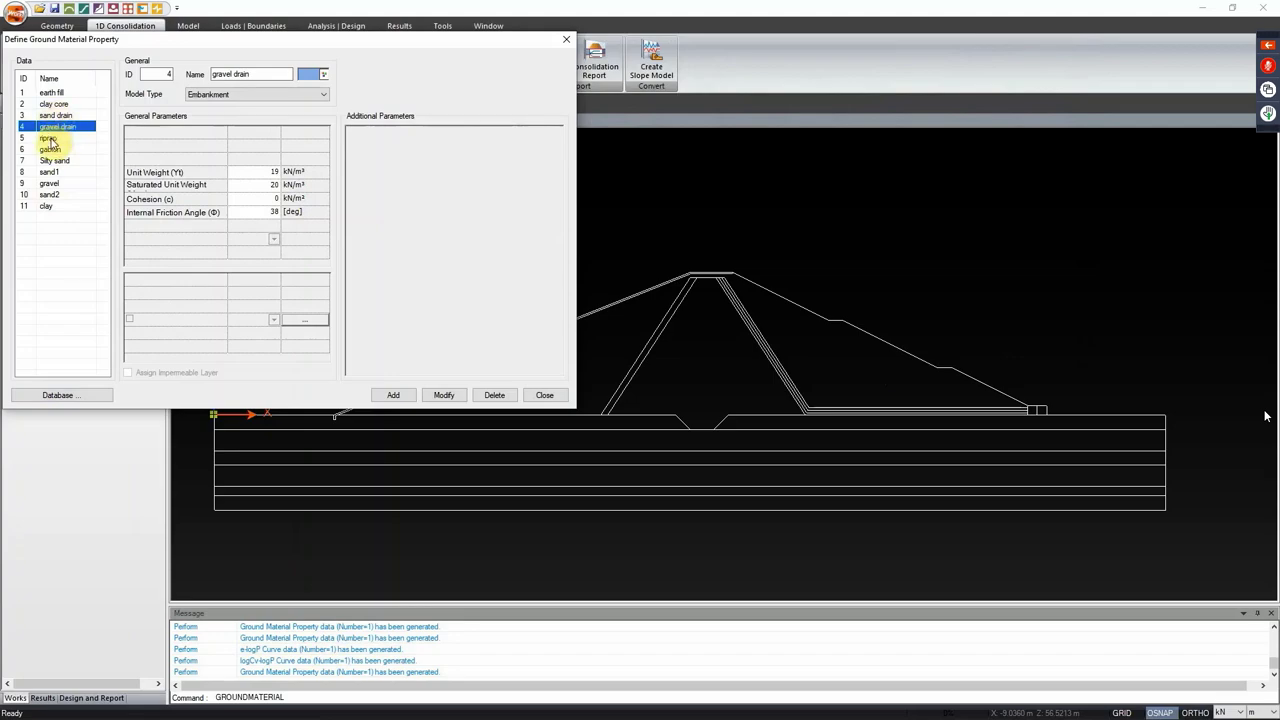
{"action": "left_click", "coordinate": [47, 139]}
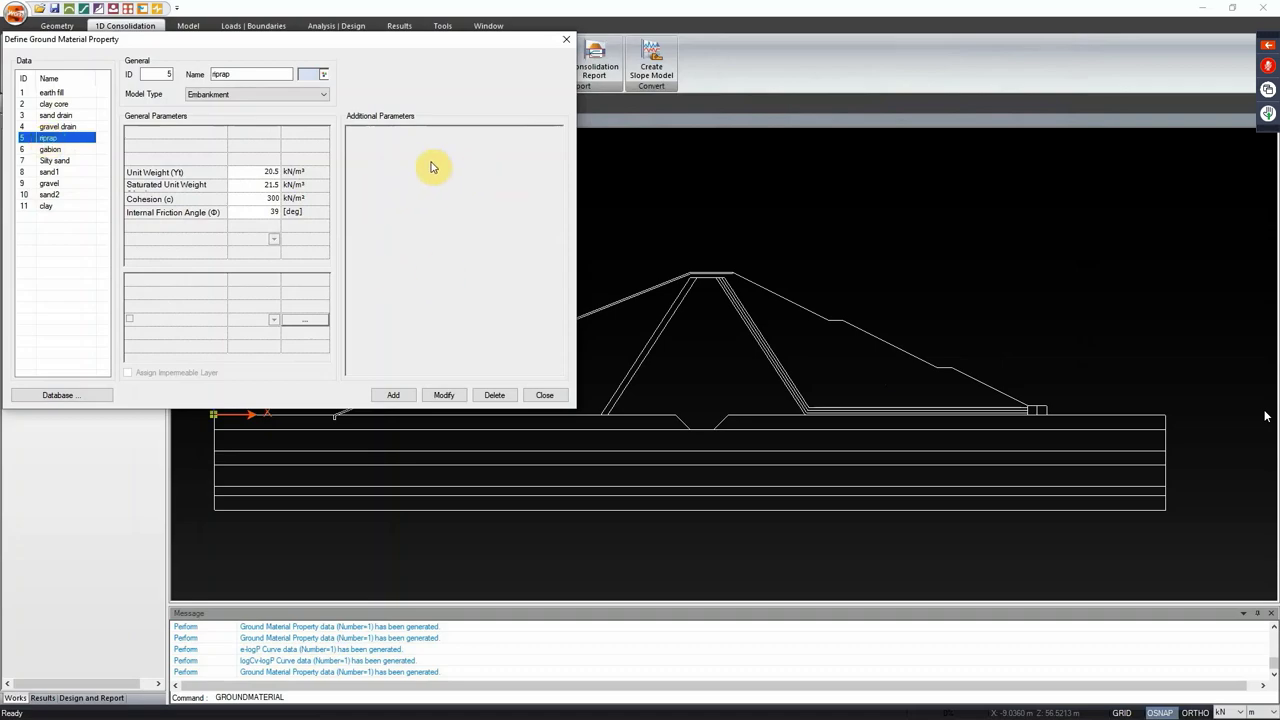
{"action": "left_click", "coordinate": [54, 161]}
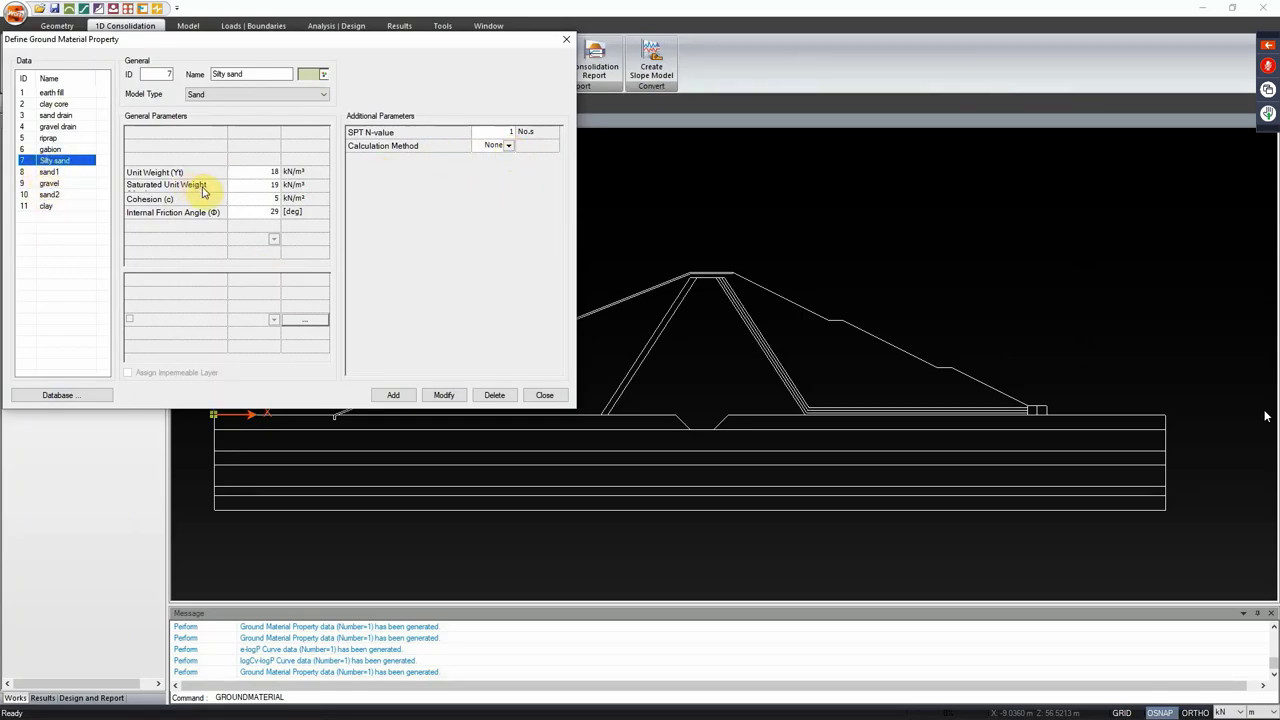
Step: Switch to the PowerPoint presentation and look up the soil layers' SPT N-values on the borehole Design Parameters slide
{"action": "key", "text": "alt+Tab"}
{"action": "left_click", "coordinate": [909, 334]}
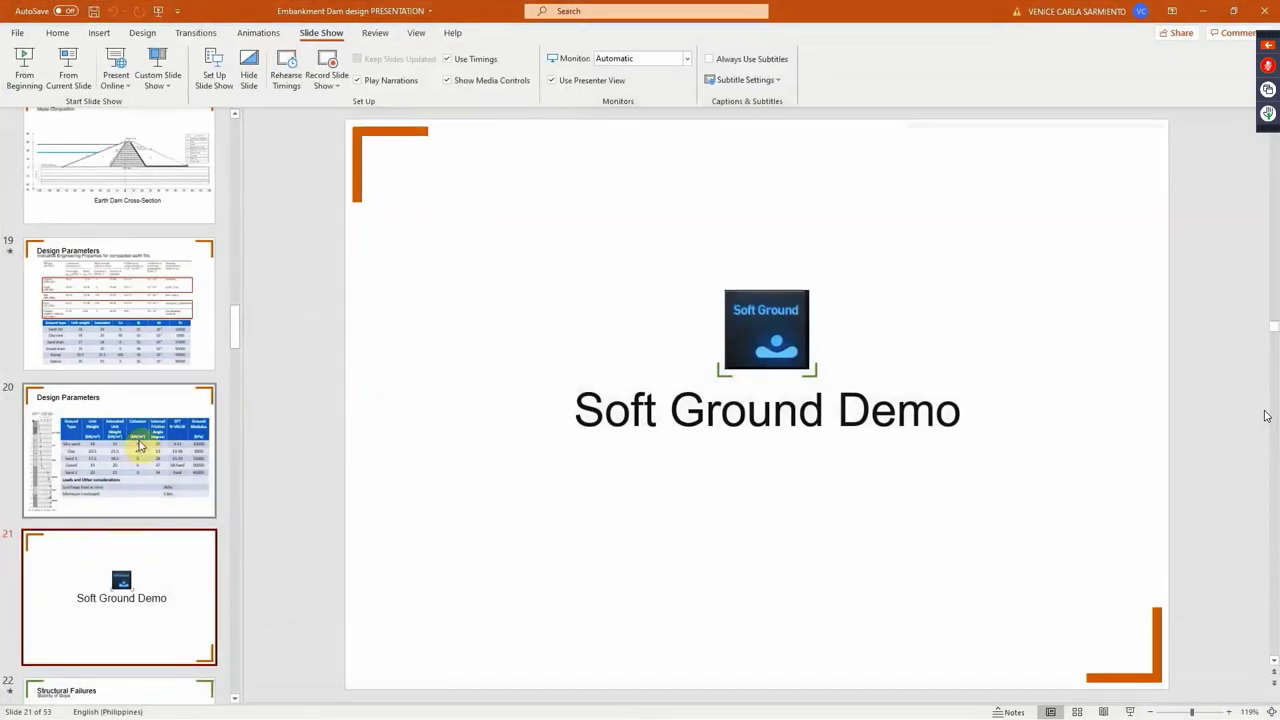
{"action": "left_click", "coordinate": [140, 446]}
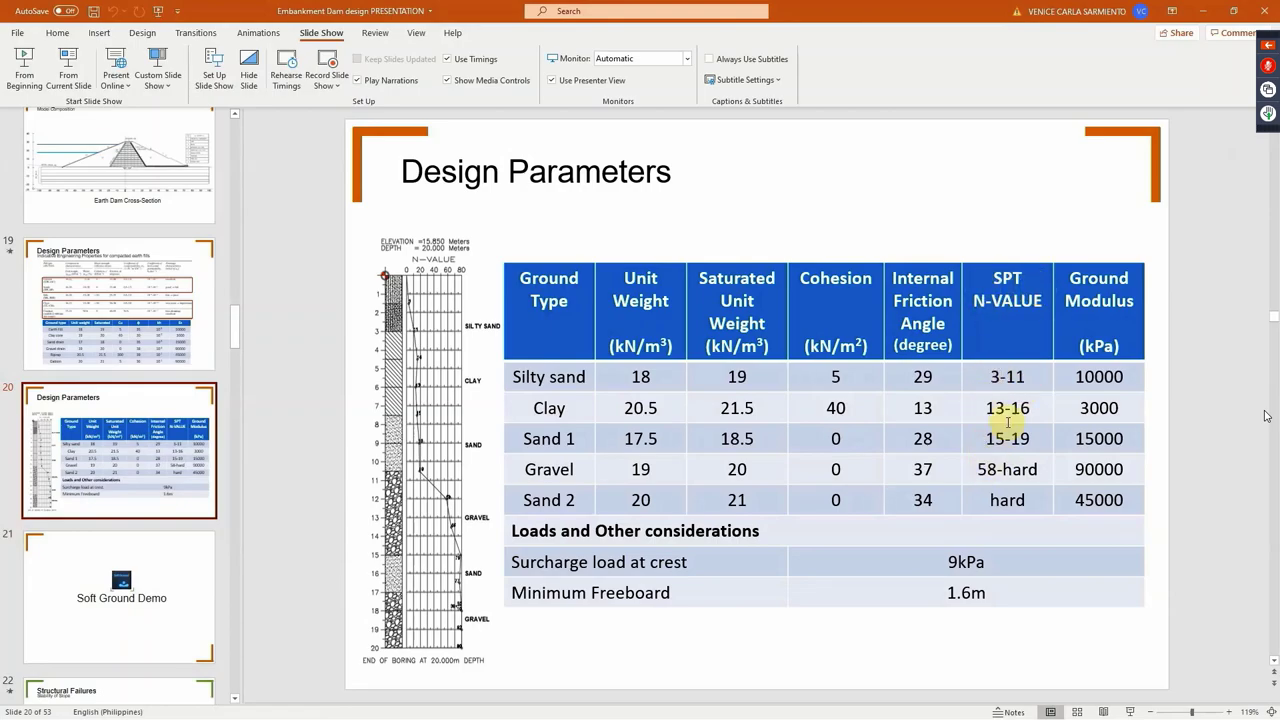
Step: Switch back to SoilWorks and modify Silty sand with an SPT N-value of 3 and the B.K. Hough calculation method
{"action": "key", "text": "alt+Tab"}
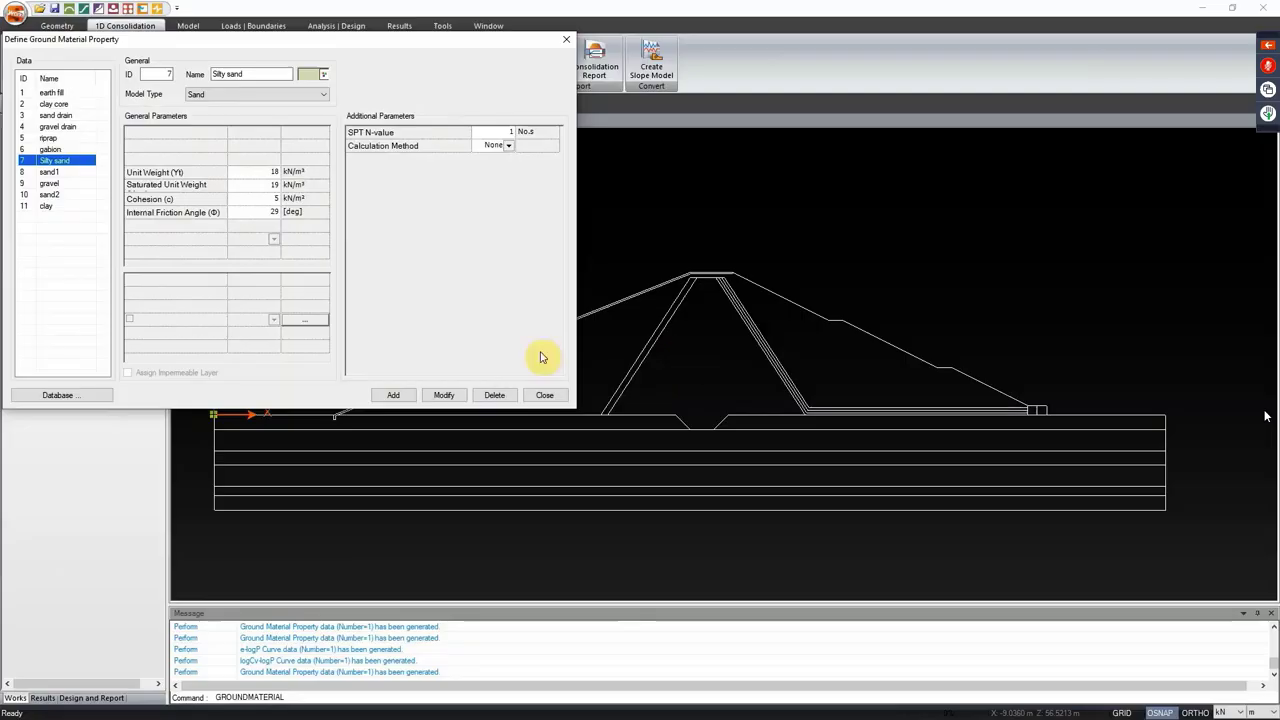
{"action": "left_click", "coordinate": [493, 132]}
{"action": "type", "text": "3"}
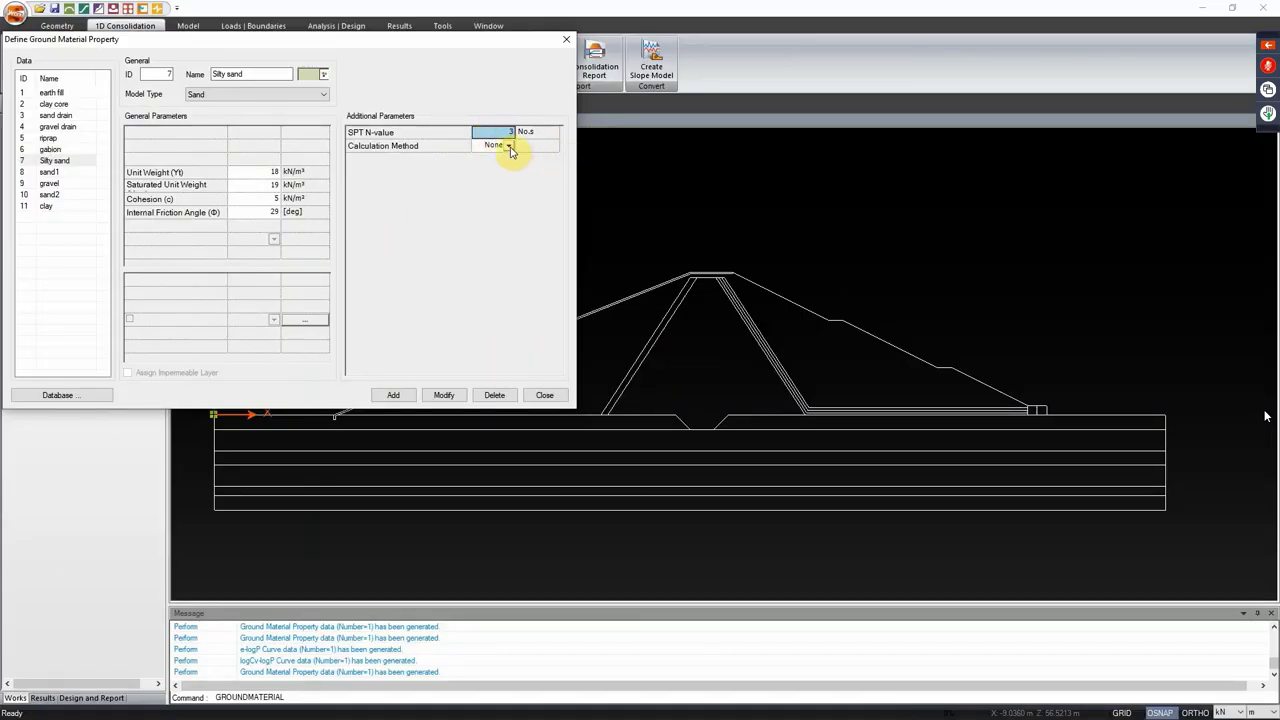
{"action": "left_click", "coordinate": [510, 146]}
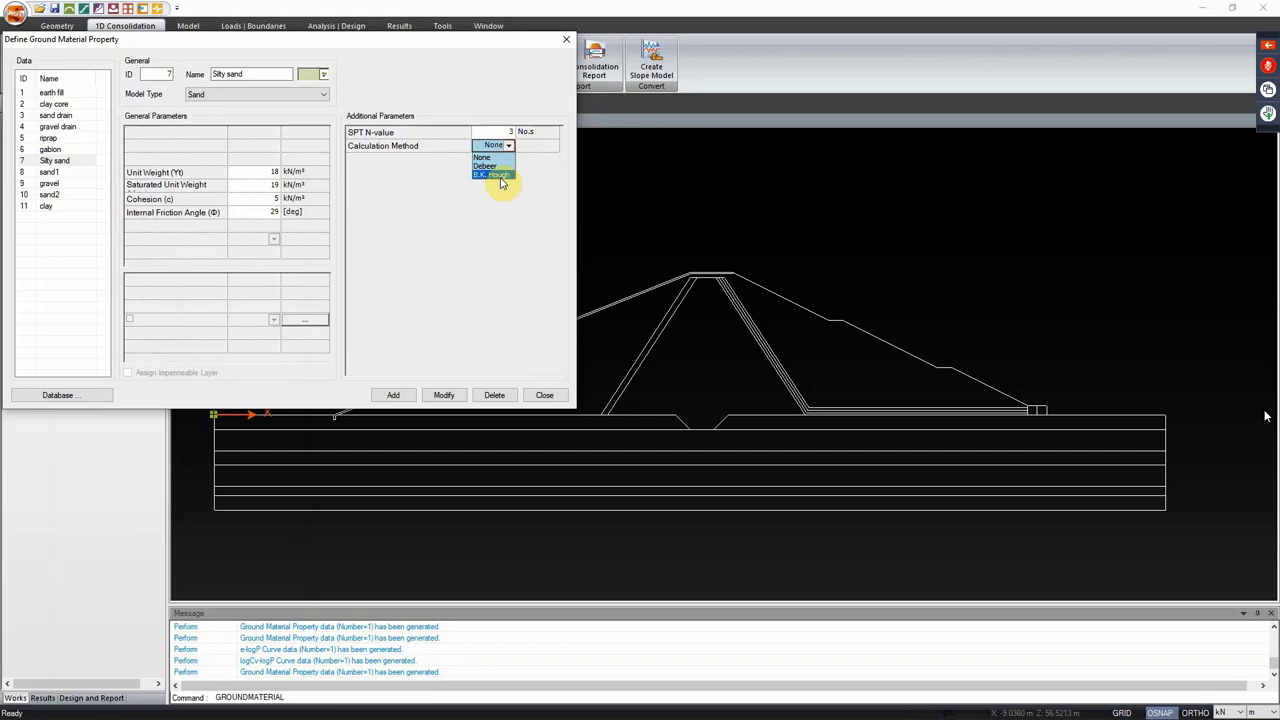
{"action": "left_click", "coordinate": [501, 176]}
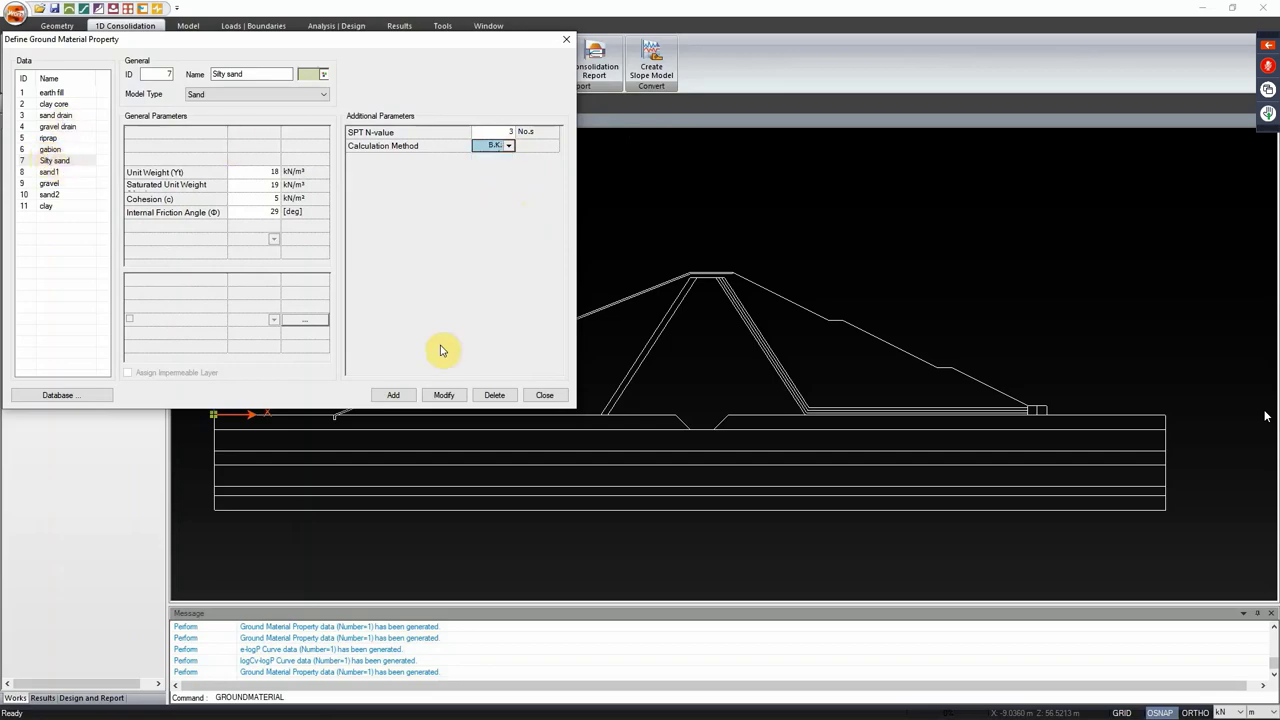
{"action": "left_click", "coordinate": [444, 395]}
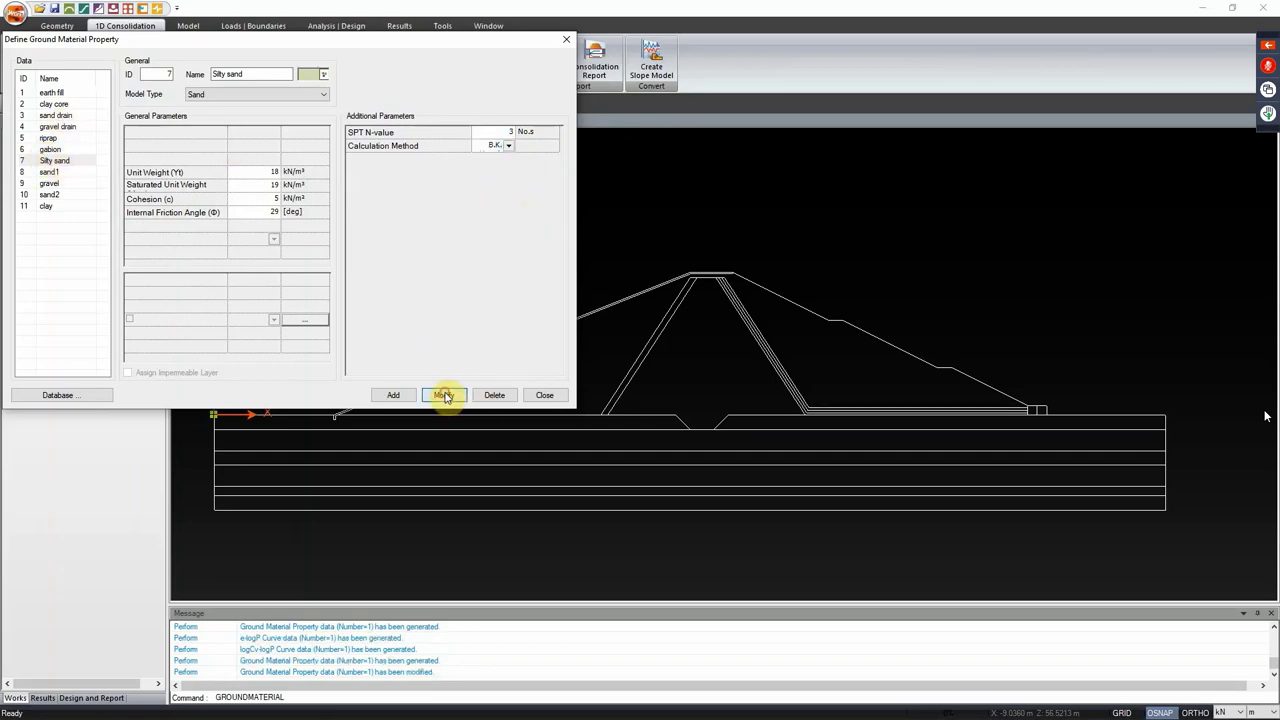
Step: Modify sand1 with an SPT N-value of 13 and the B.K. Hough calculation method
{"action": "left_click", "coordinate": [50, 173]}
{"action": "left_click", "coordinate": [490, 132]}
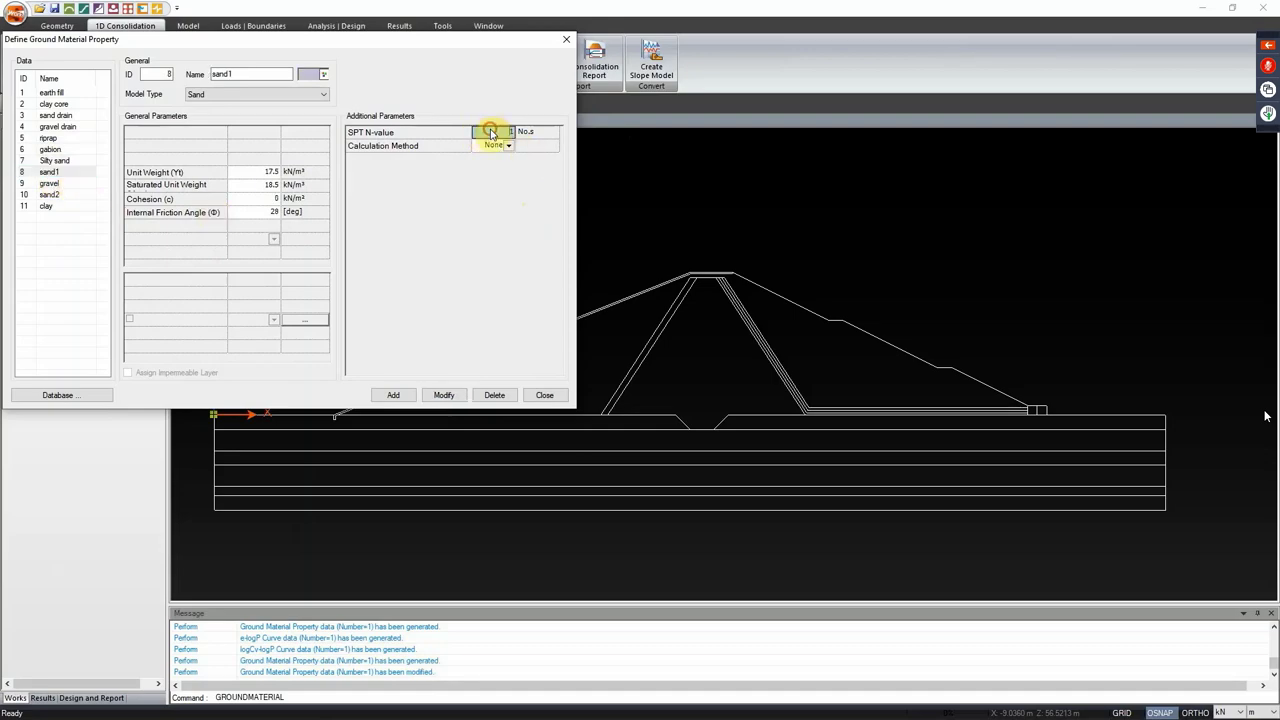
{"action": "type", "text": "13"}
{"action": "left_click", "coordinate": [509, 146]}
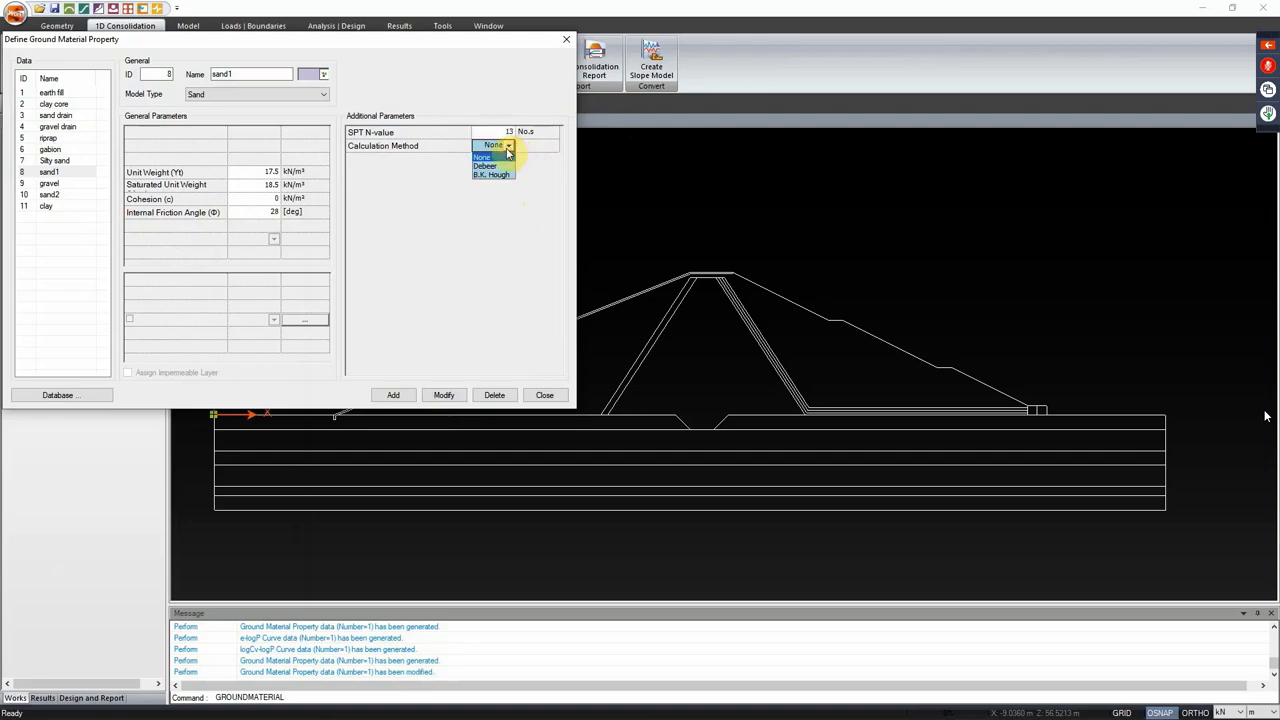
{"action": "left_click", "coordinate": [502, 176]}
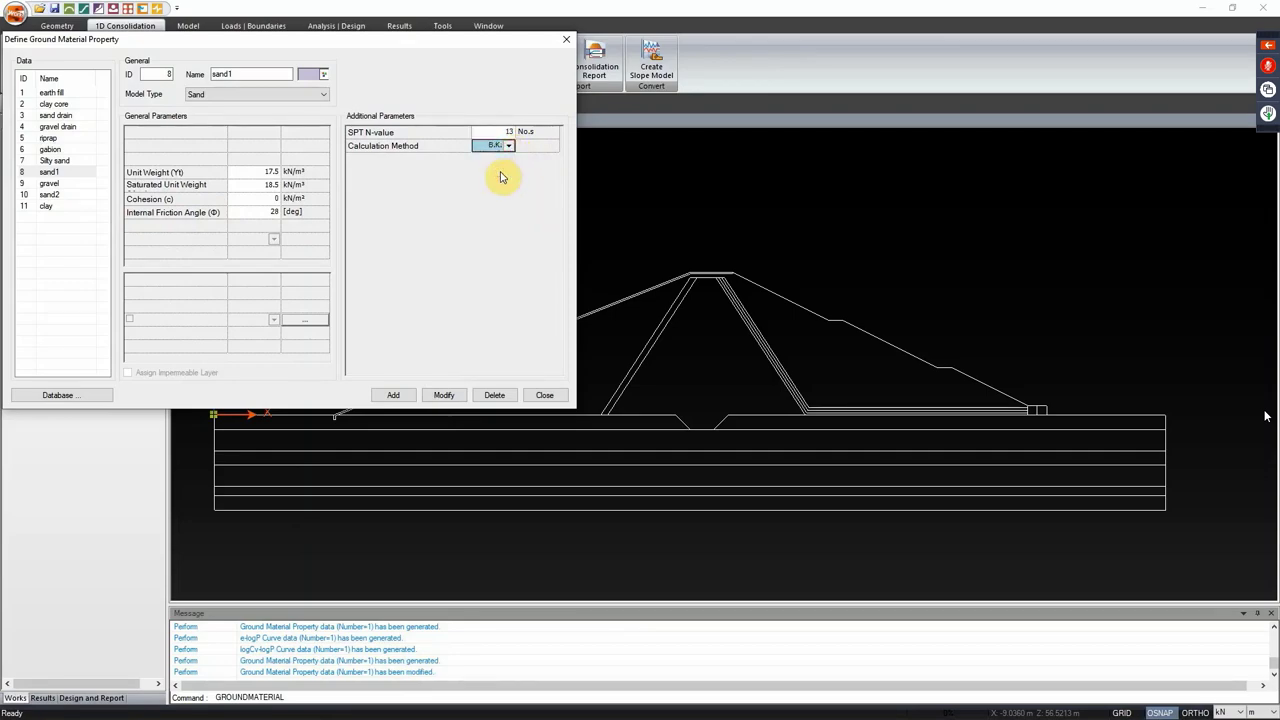
{"action": "left_click", "coordinate": [443, 396]}
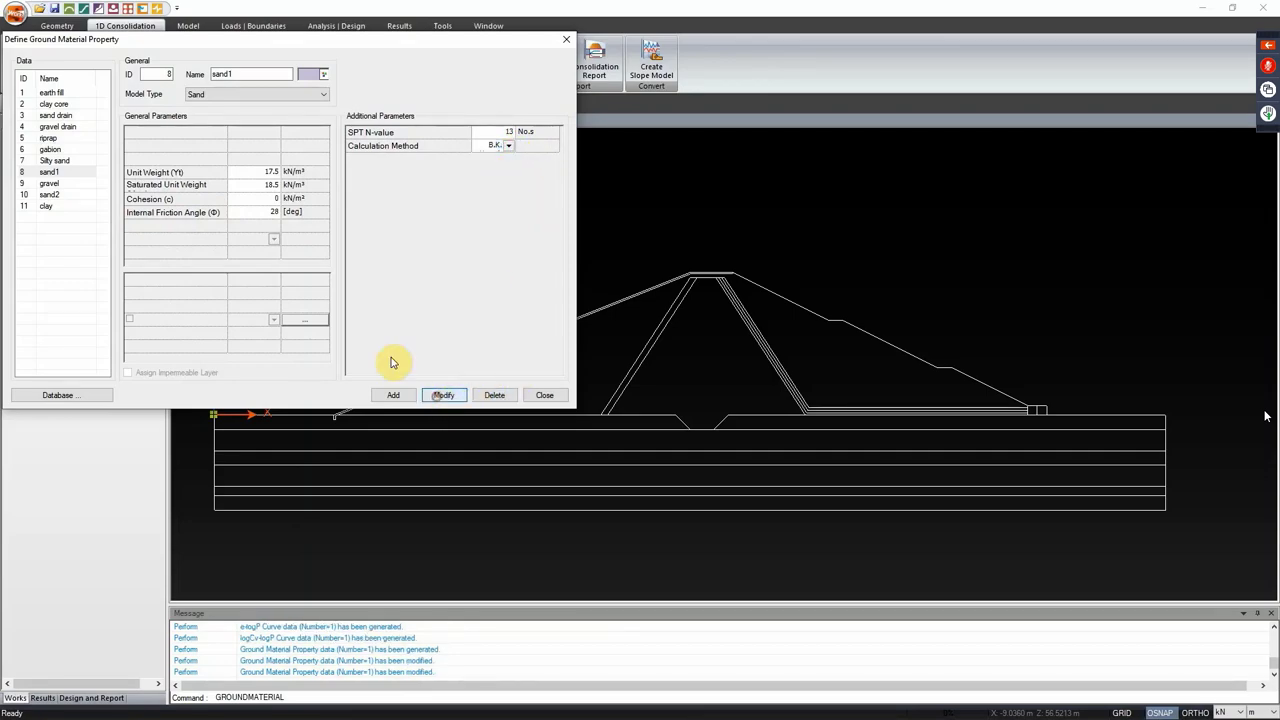
Step: Modify gravel with an SPT N-value of 58 and the B.K. Hough calculation method
{"action": "left_click", "coordinate": [49, 183]}
{"action": "left_click", "coordinate": [483, 130]}
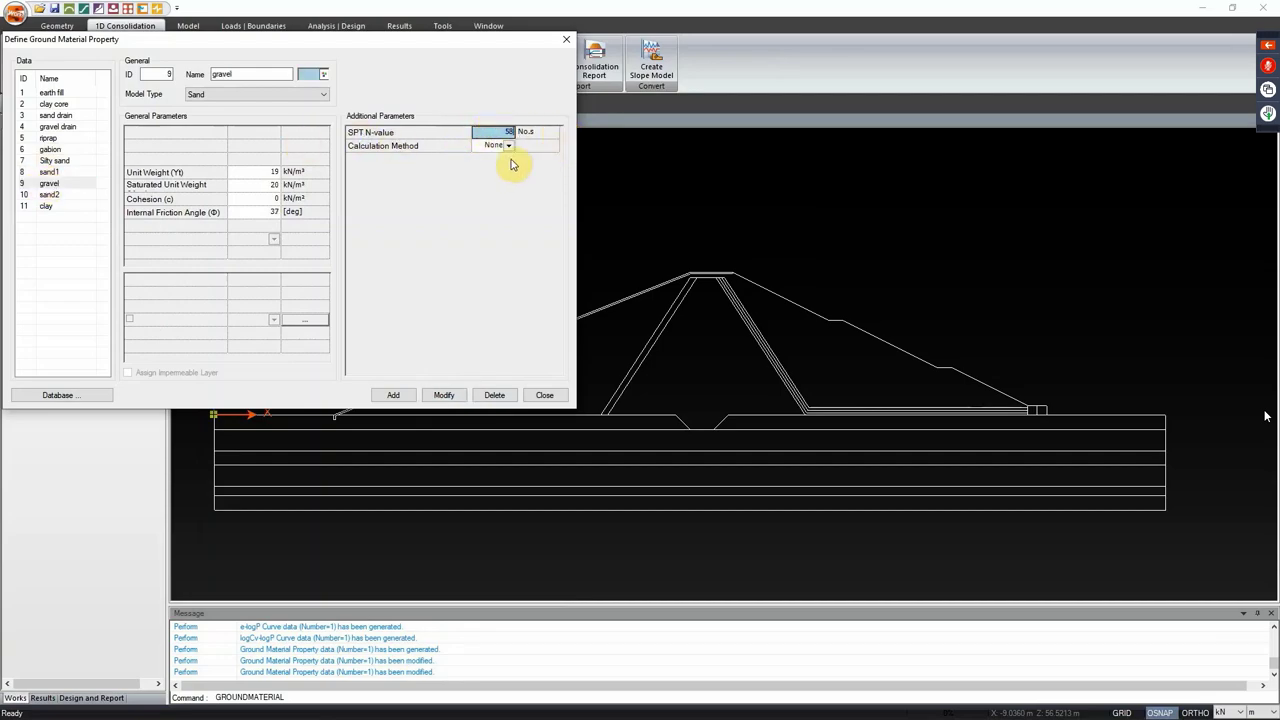
{"action": "type", "text": "58"}
{"action": "left_click", "coordinate": [508, 146]}
{"action": "left_click", "coordinate": [498, 176]}
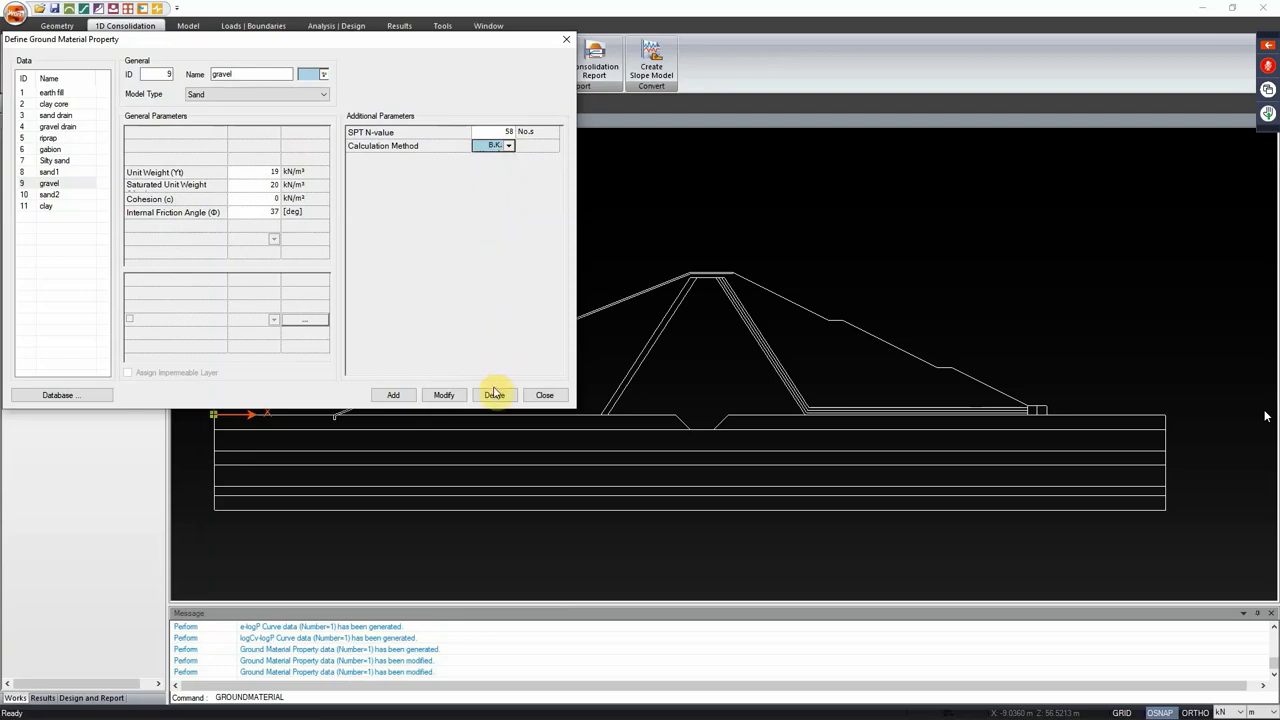
{"action": "left_click", "coordinate": [443, 395]}
Step: Modify sand2 with an SPT N-value of 58 and the B.K. Hough calculation method
{"action": "left_click", "coordinate": [58, 194]}
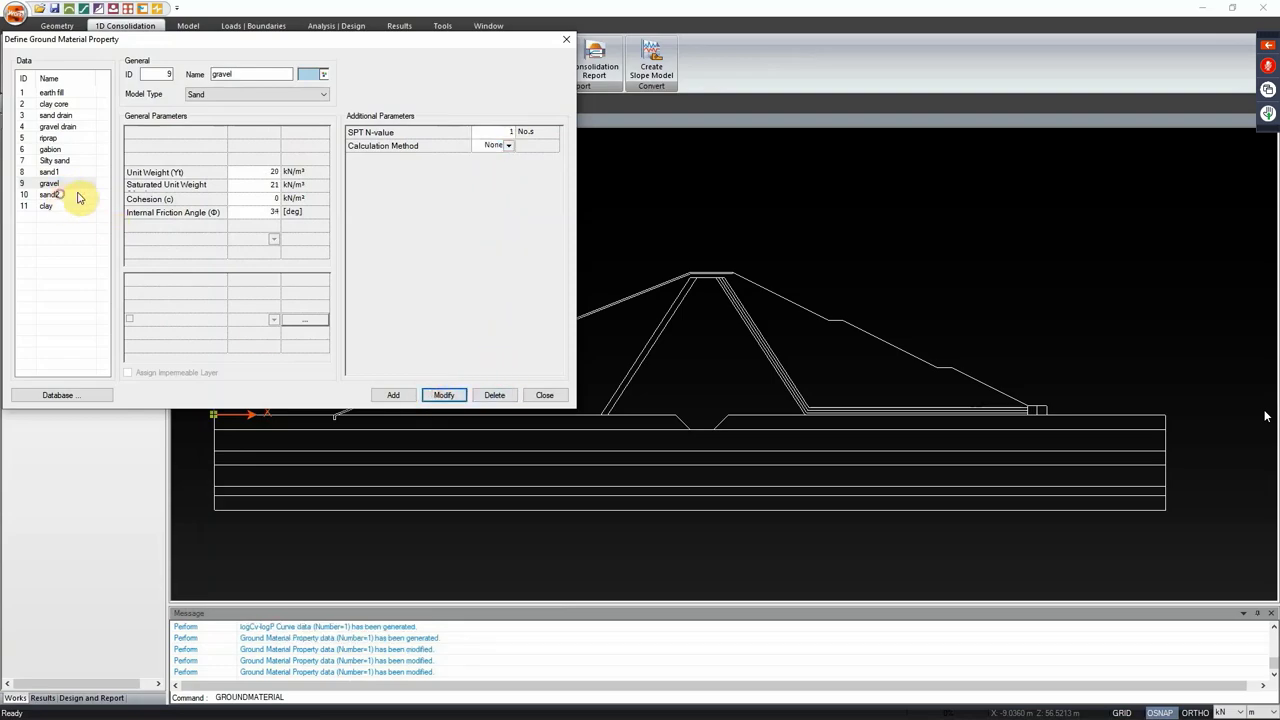
{"action": "left_click", "coordinate": [493, 131]}
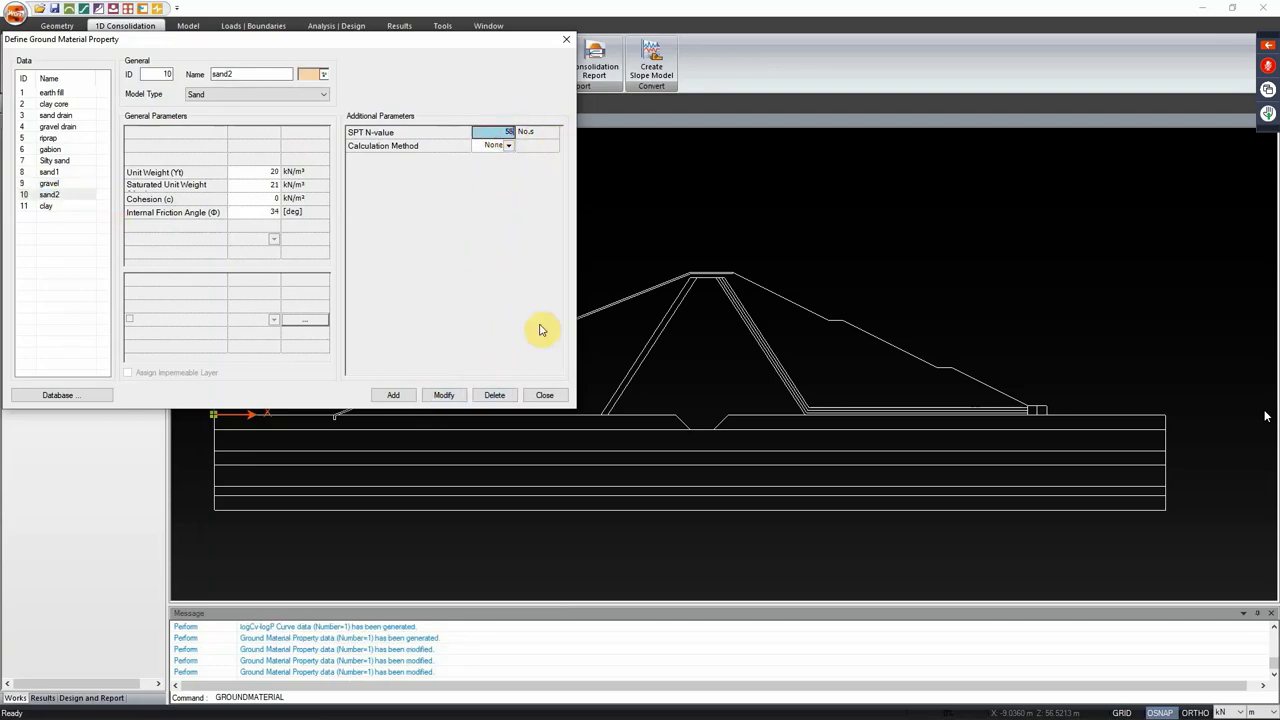
{"action": "left_click", "coordinate": [508, 146]}
{"action": "left_click", "coordinate": [503, 176]}
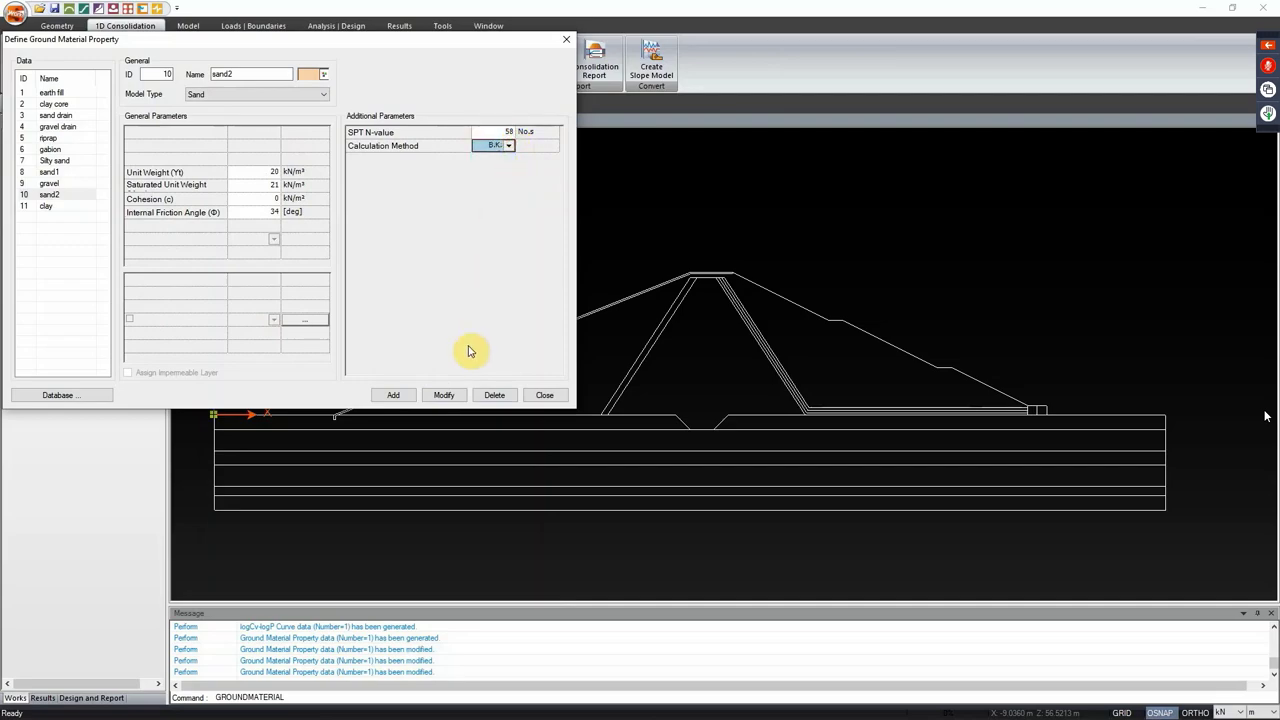
{"action": "left_click", "coordinate": [443, 395]}
Step: Set the clay material's SPT N-value to 13 and choose Cc as its calculation method
{"action": "left_click", "coordinate": [52, 206]}
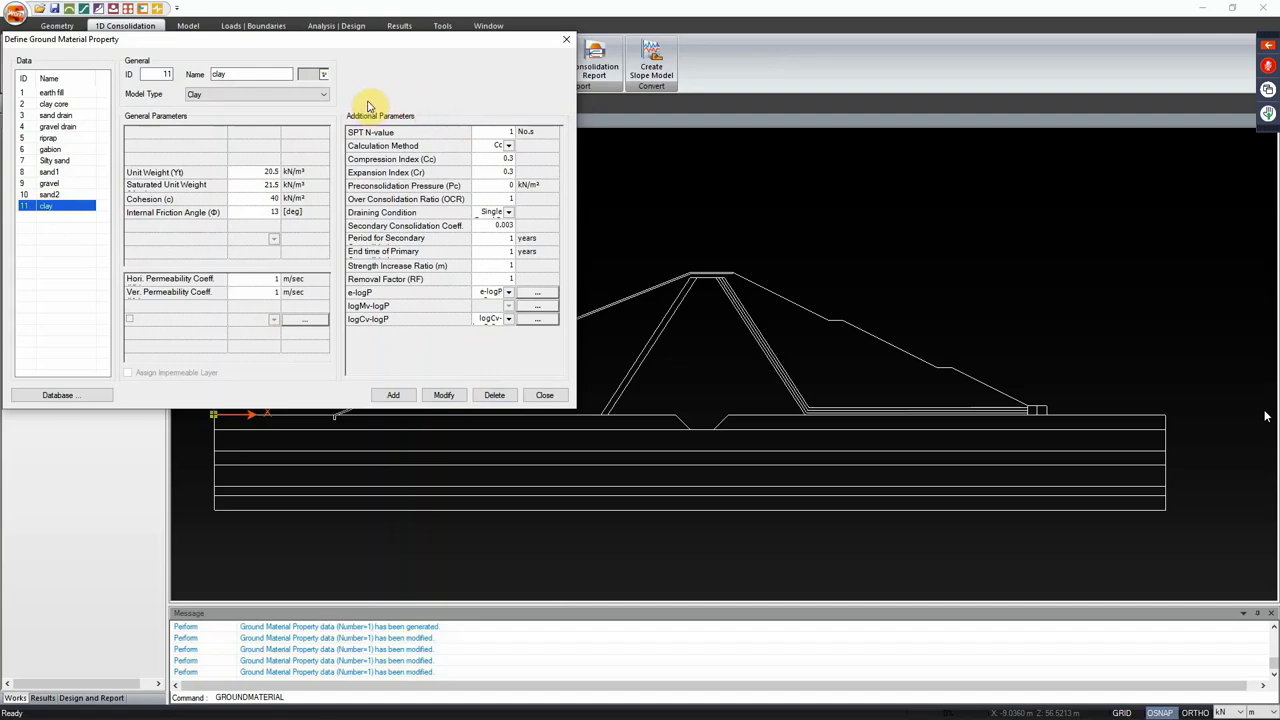
{"action": "left_click", "coordinate": [492, 131]}
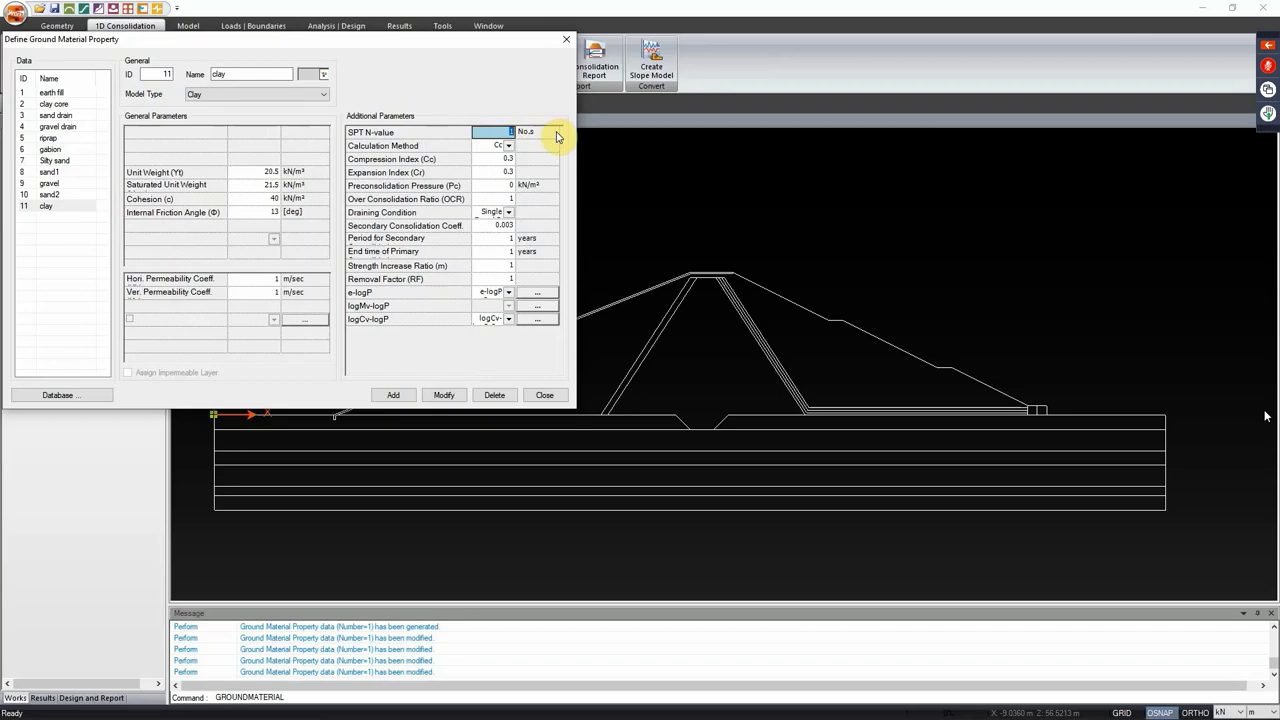
{"action": "type", "text": "13"}
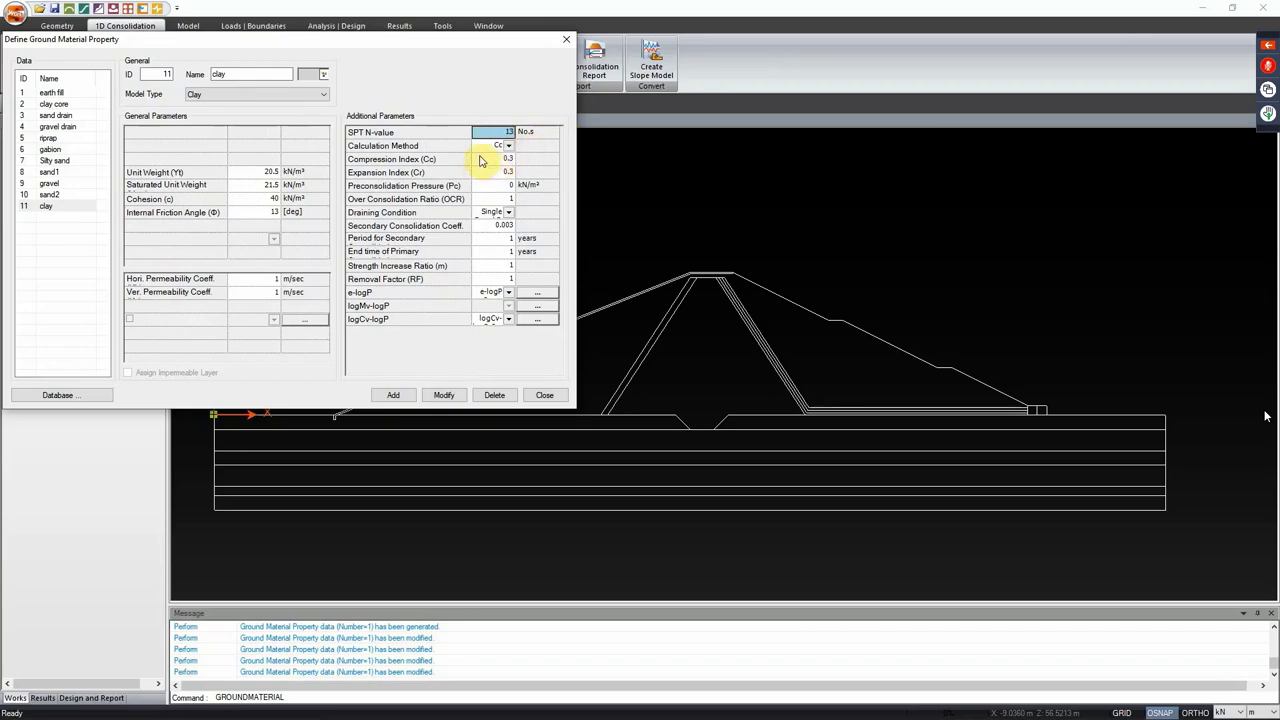
{"action": "left_click", "coordinate": [510, 147]}
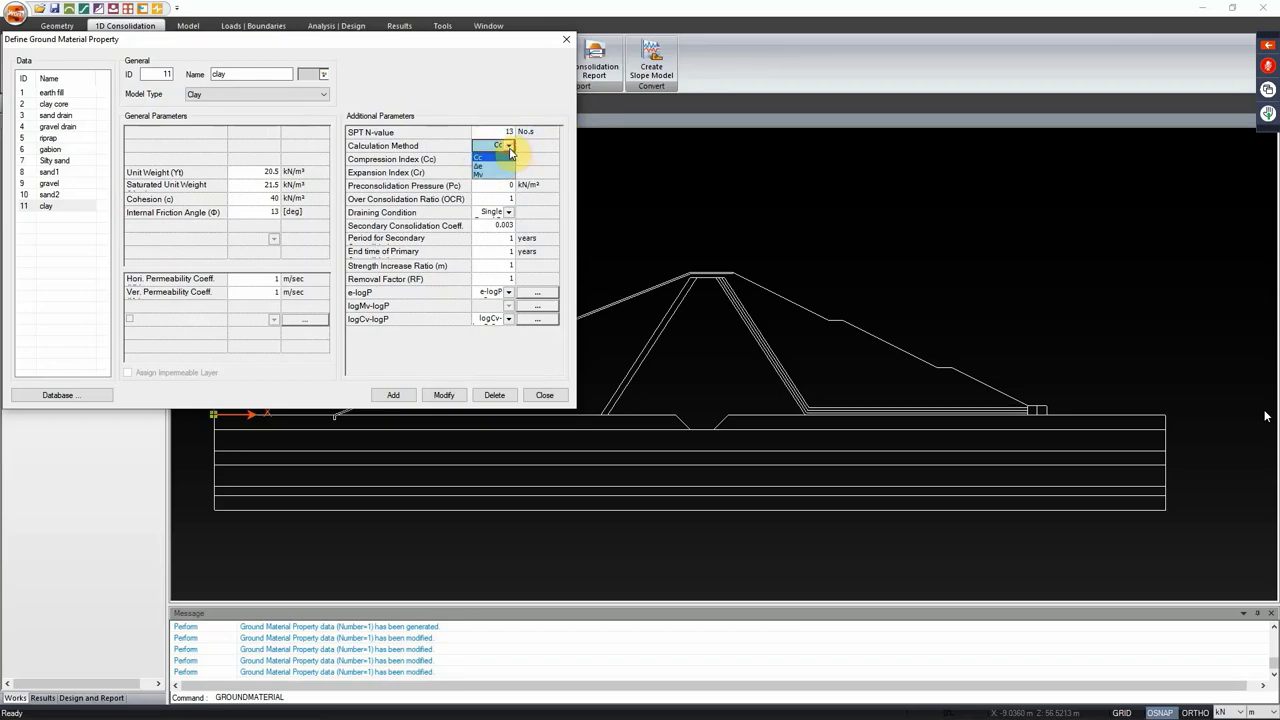
{"action": "left_click", "coordinate": [508, 146]}
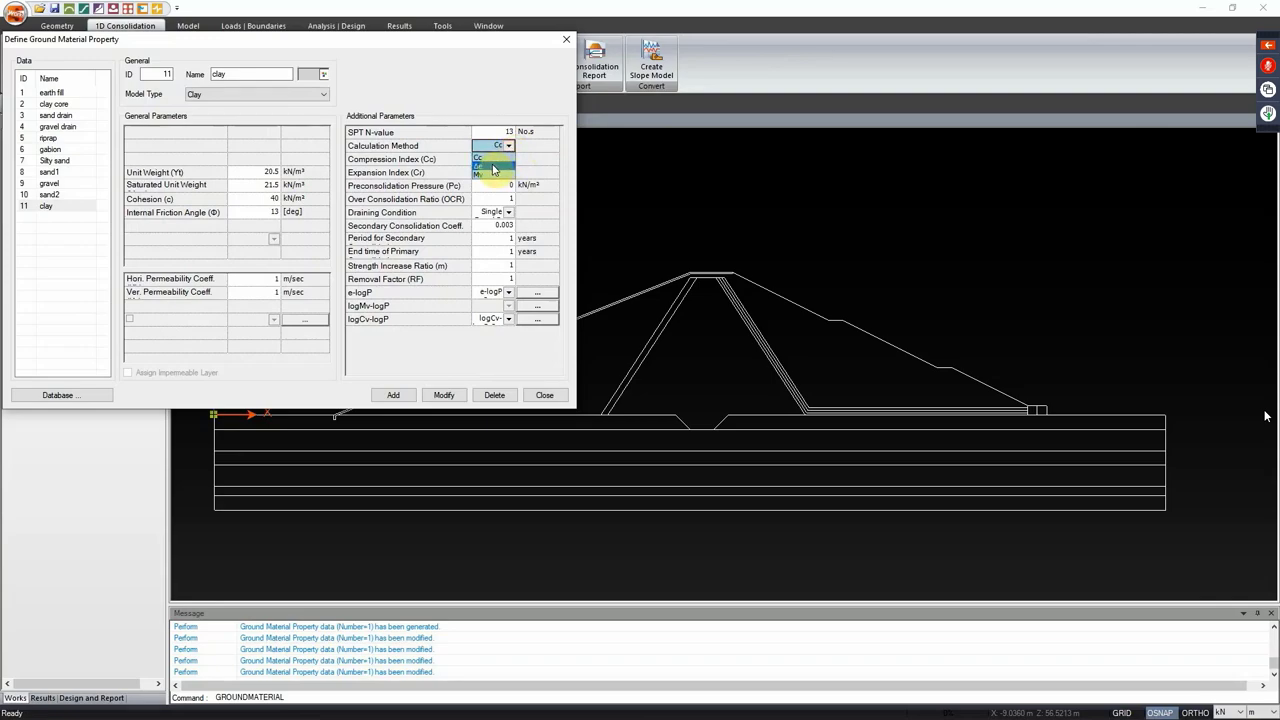
{"action": "left_click", "coordinate": [495, 158]}
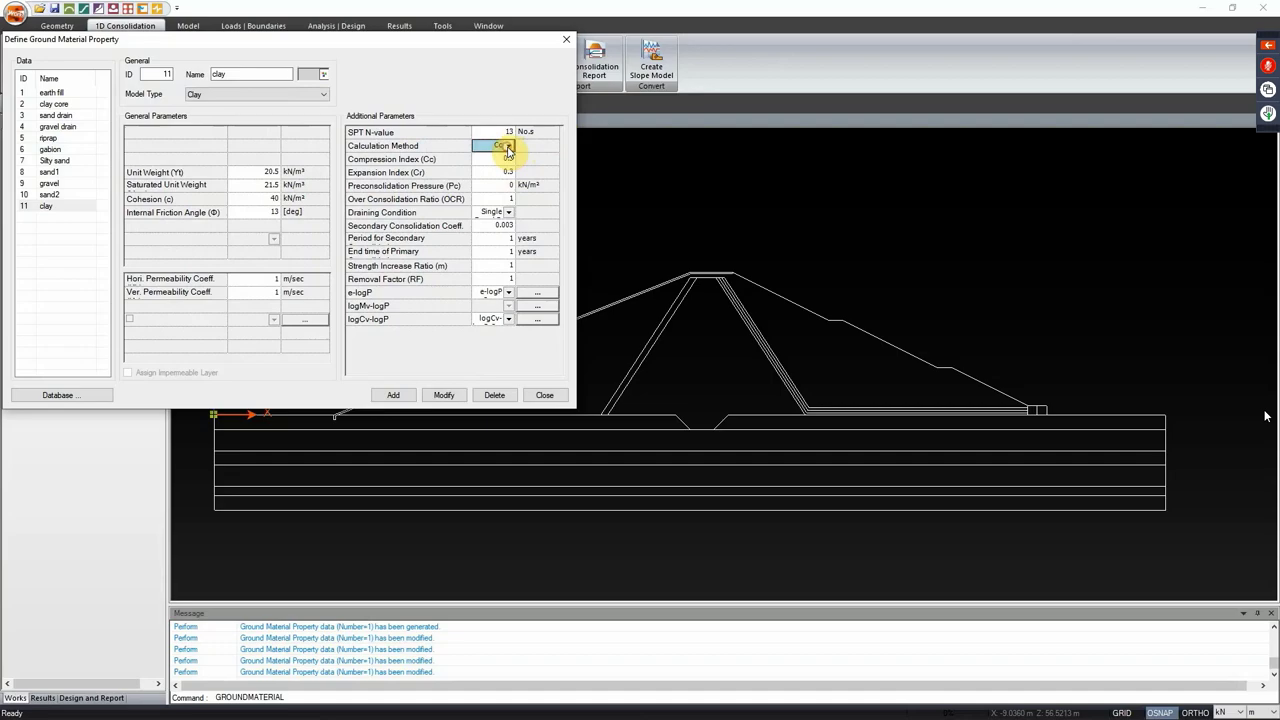
Step: Set the clay material's Compression Index (Cc) to 0.22 and its Expansion Index (Cr) to 0.044
{"action": "left_click", "coordinate": [490, 158]}
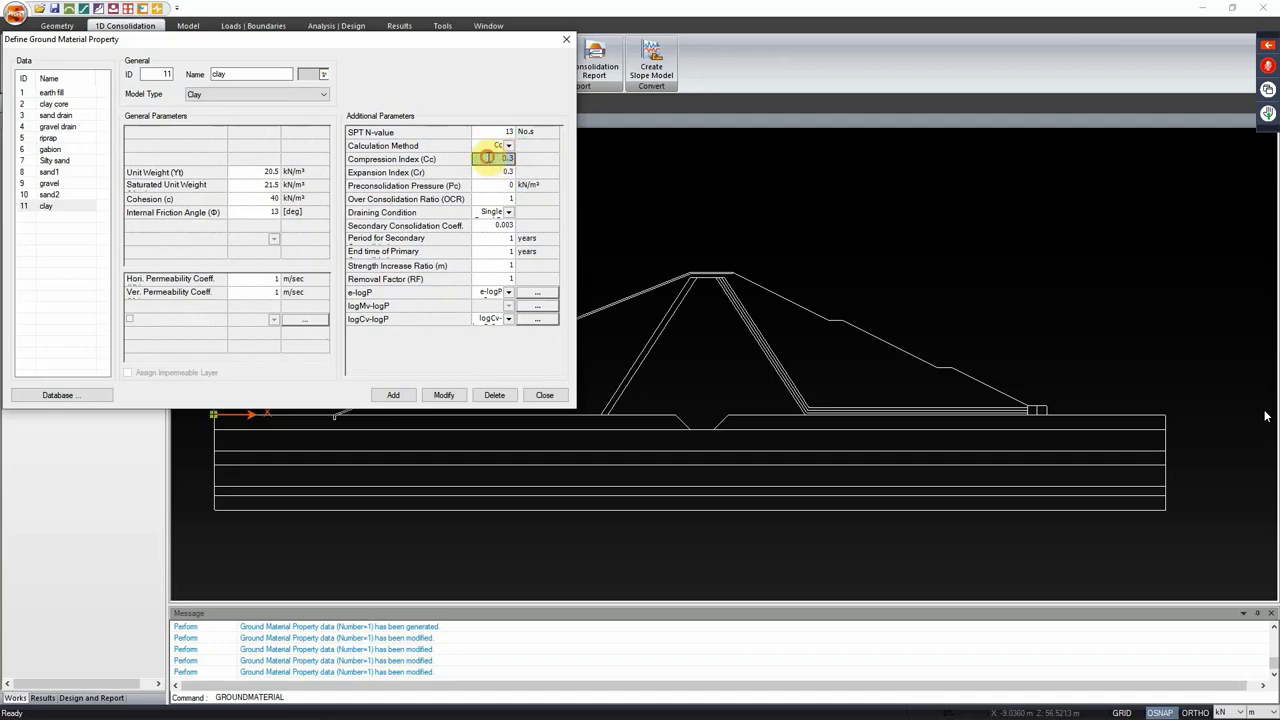
{"action": "double_click", "coordinate": [487, 158]}
{"action": "type", "text": ".22"}
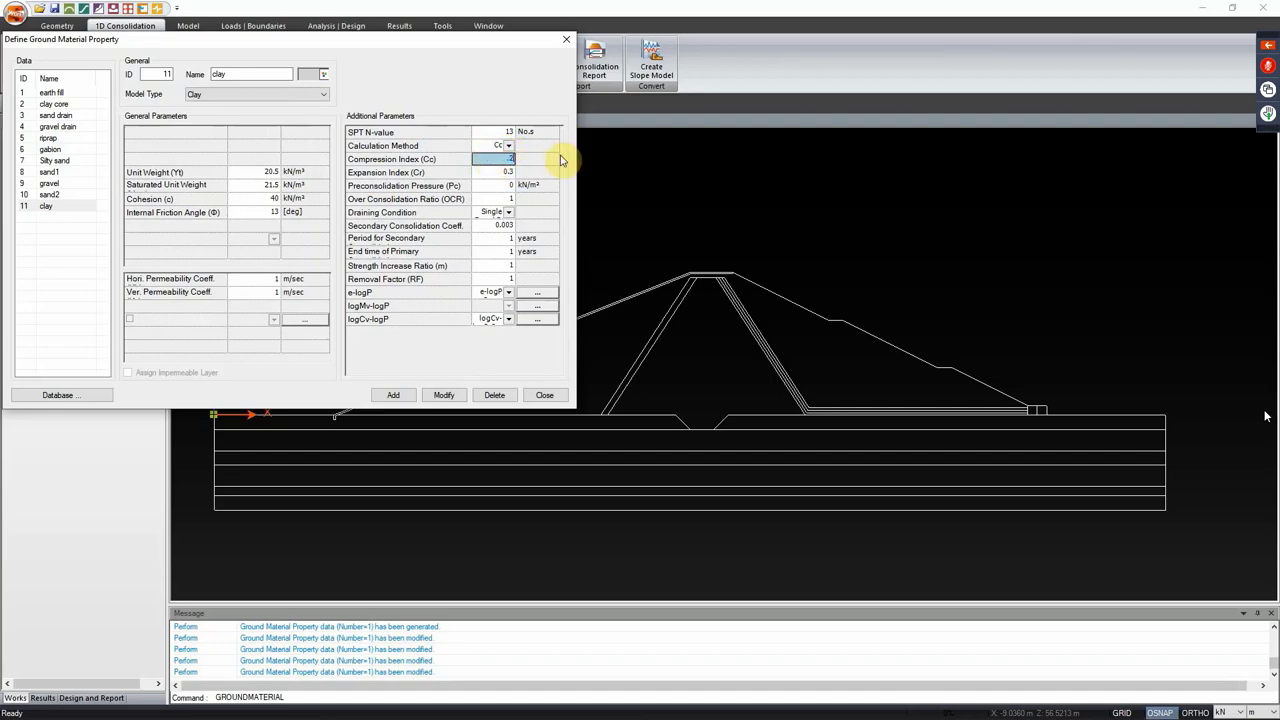
{"action": "double_click", "coordinate": [491, 172]}
{"action": "type", "text": ".0"}
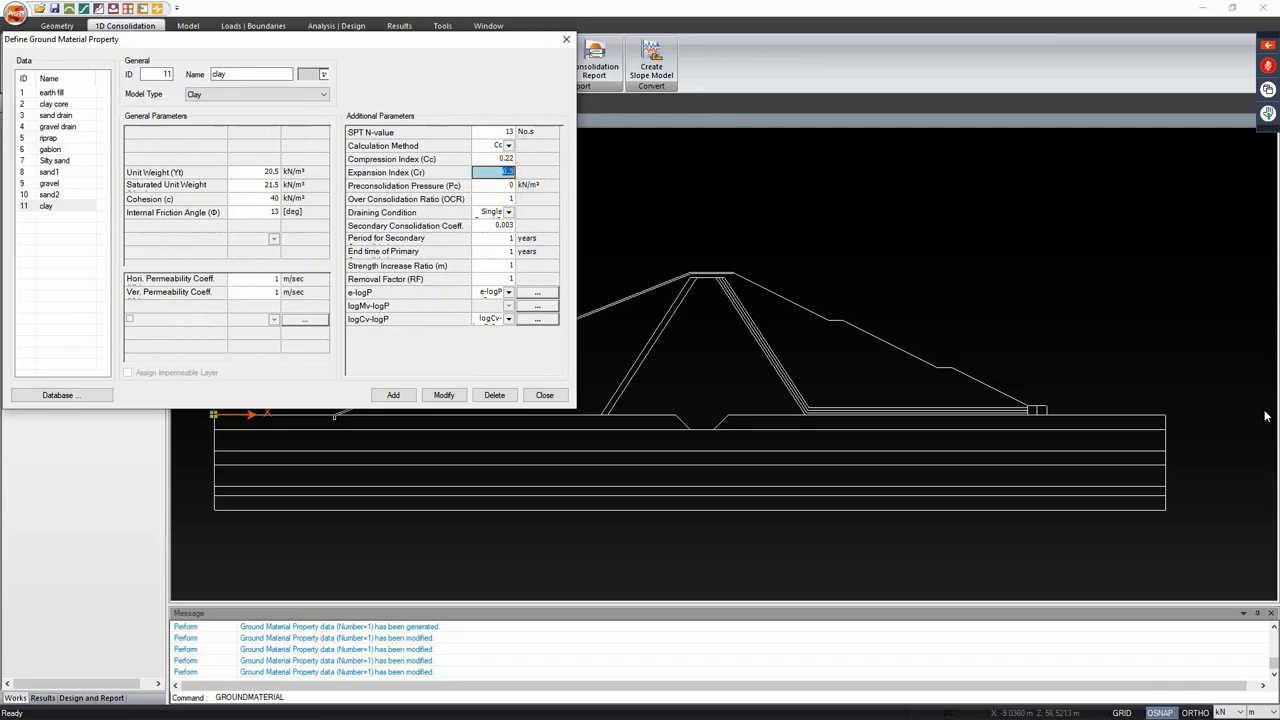
{"action": "type", "text": "44"}
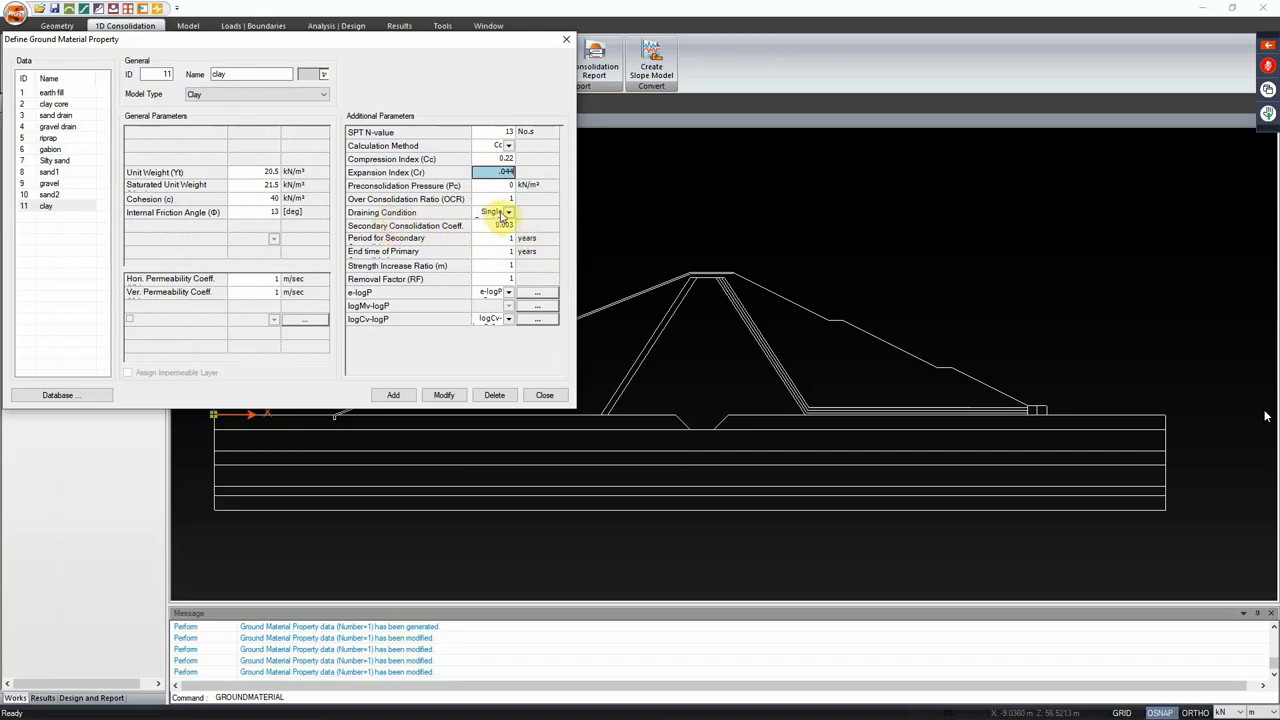
Step: Give clay a Double draining condition and a secondary consolidation period of 10 years, save the modification and close the material definitions
{"action": "left_click", "coordinate": [492, 212]}
{"action": "left_click", "coordinate": [503, 232]}
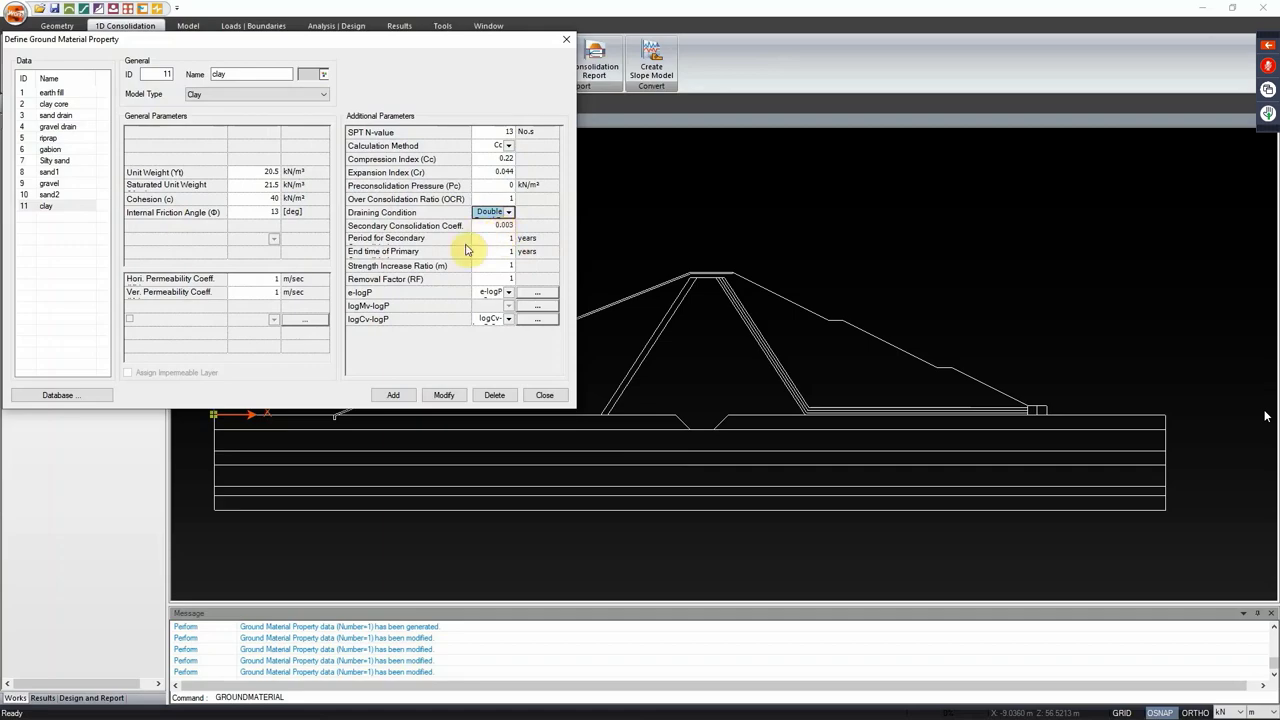
{"action": "left_click", "coordinate": [490, 238]}
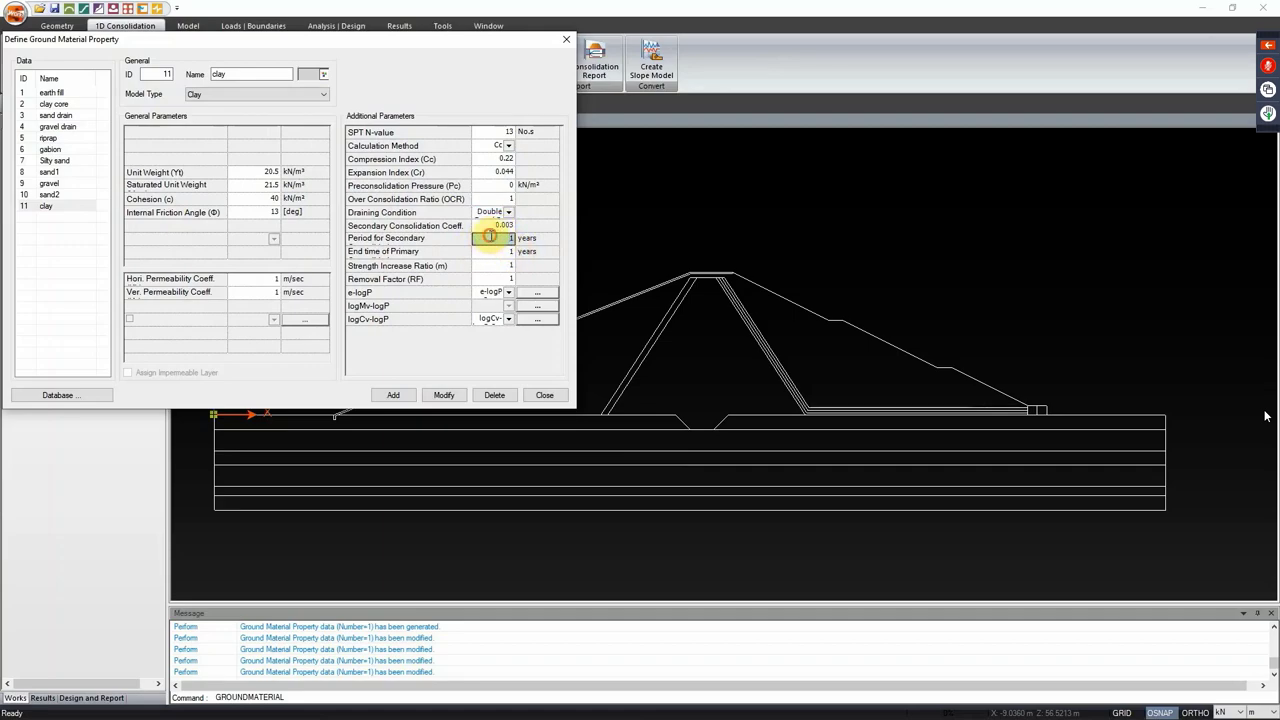
{"action": "left_click_drag", "start_coordinate": [490, 237], "coordinate": [541, 237]}
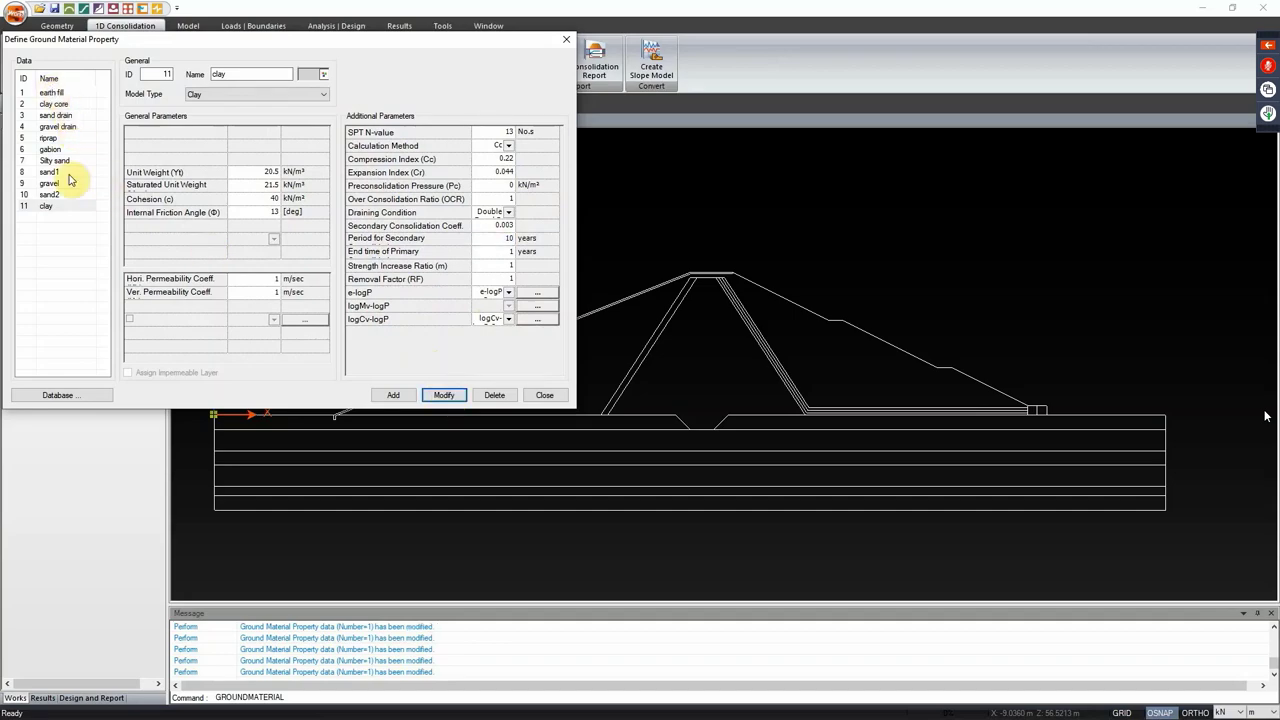
{"action": "left_click", "coordinate": [550, 396]}
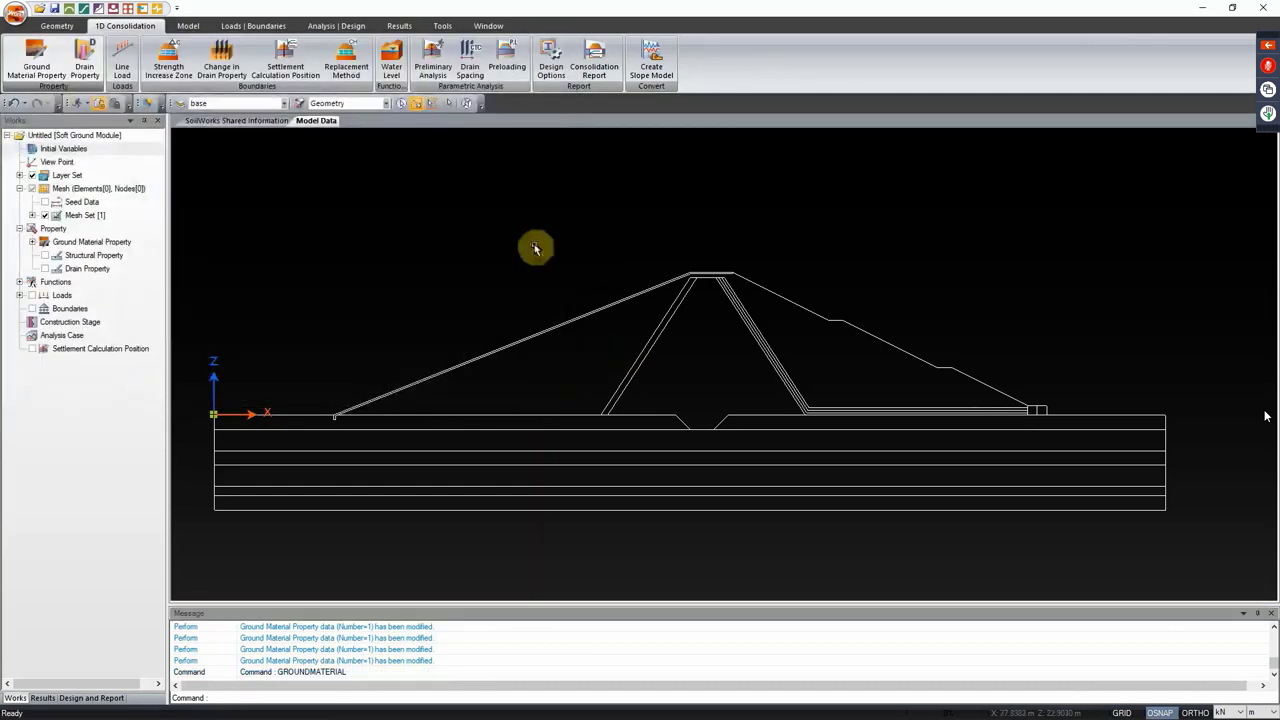
Step: List the defined ground materials in the model tree and generate smart surfaces from the dam and foundation geometry
{"action": "left_click", "coordinate": [32, 242]}
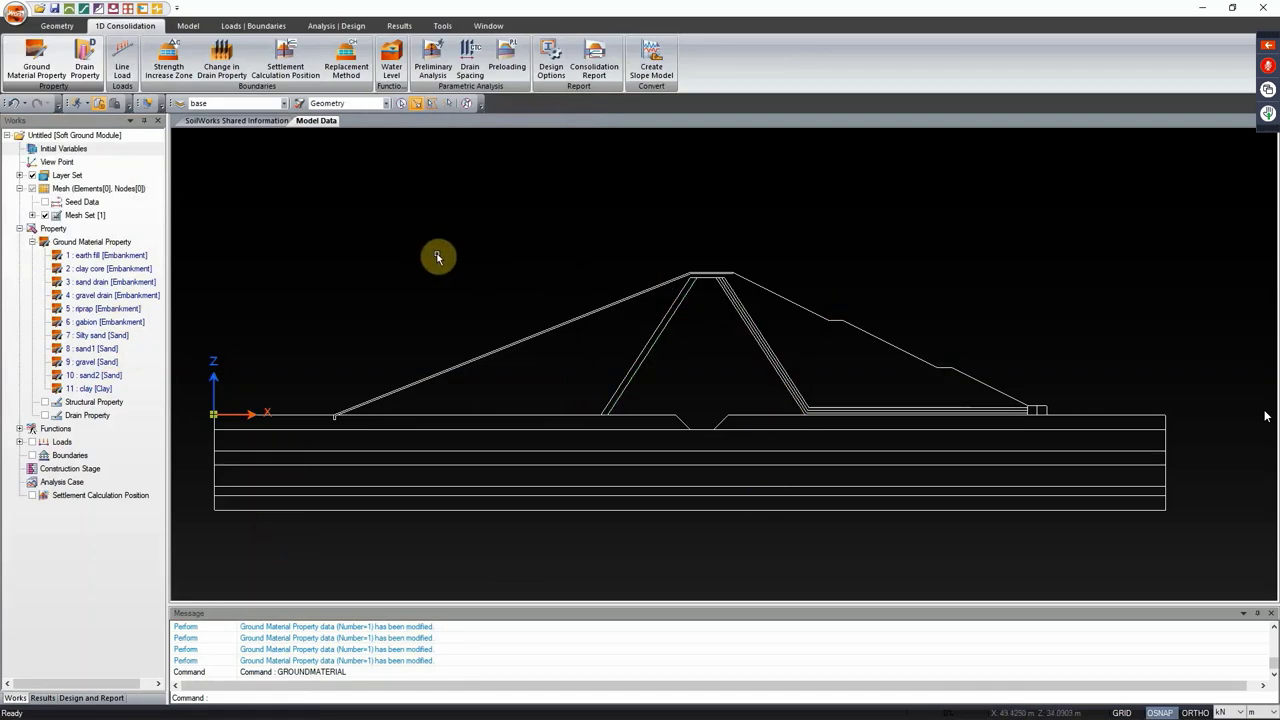
{"action": "left_click", "coordinate": [57, 26]}
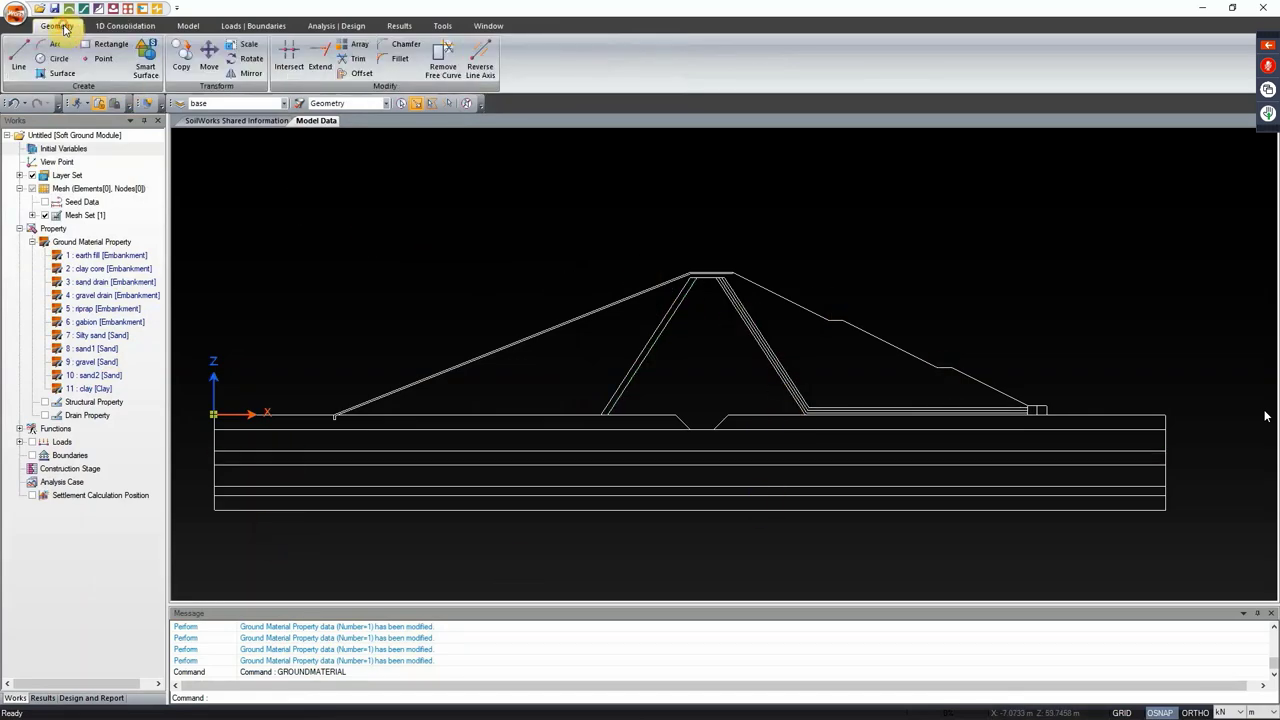
{"action": "left_click", "coordinate": [145, 62]}
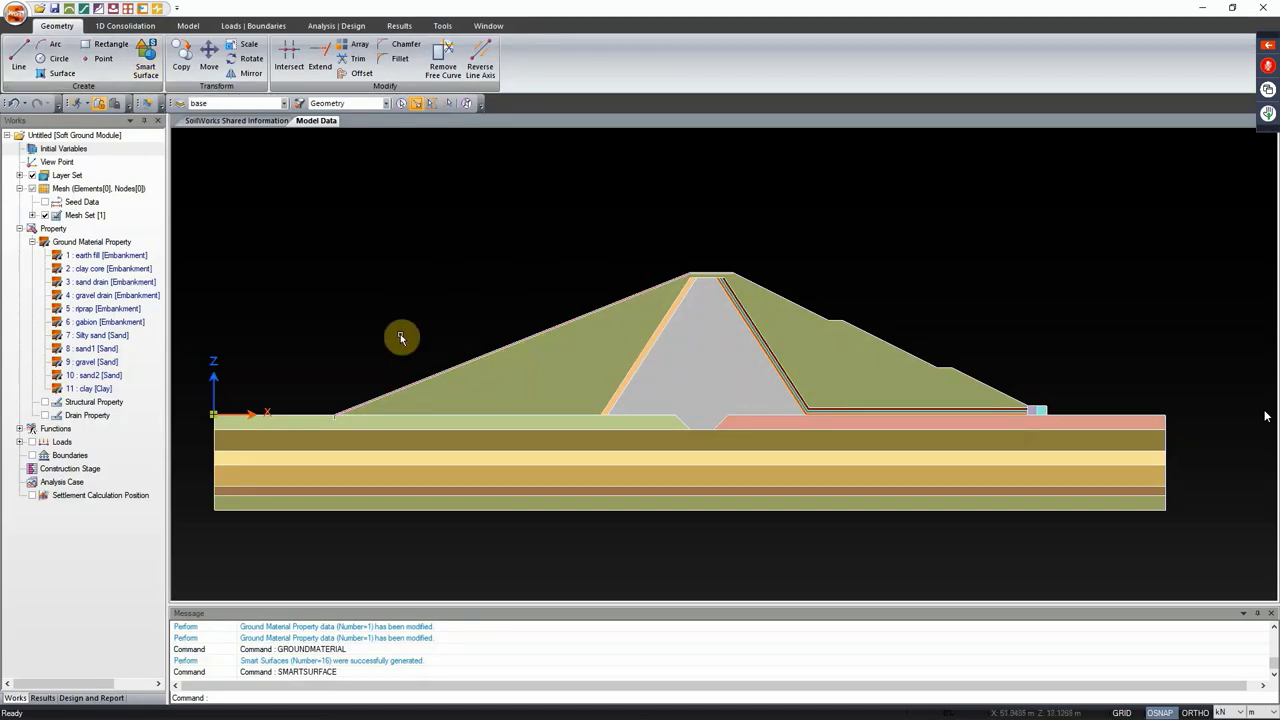
{"action": "left_click_drag", "start_coordinate": [410, 324], "coordinate": [444, 285]}
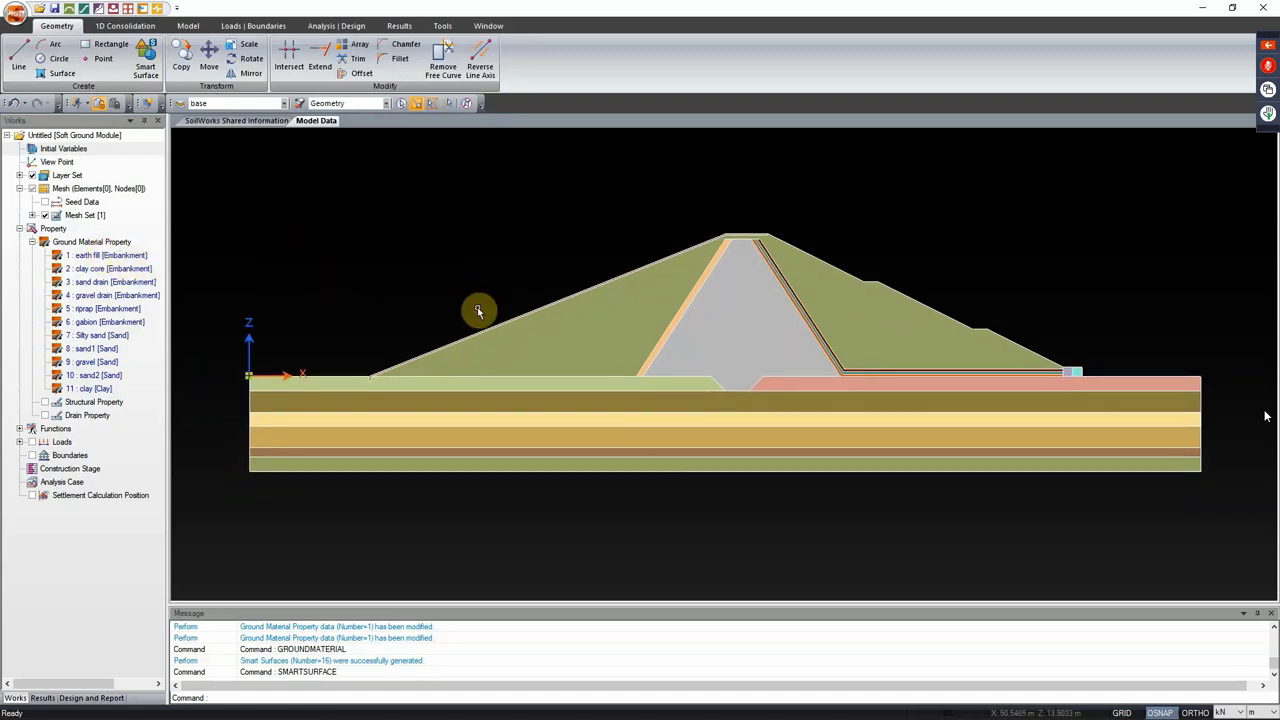
Step: Restrict the selection filter to Surface and assign the earth fill material to the large embankment shell surface
{"action": "left_click", "coordinate": [576, 343]}
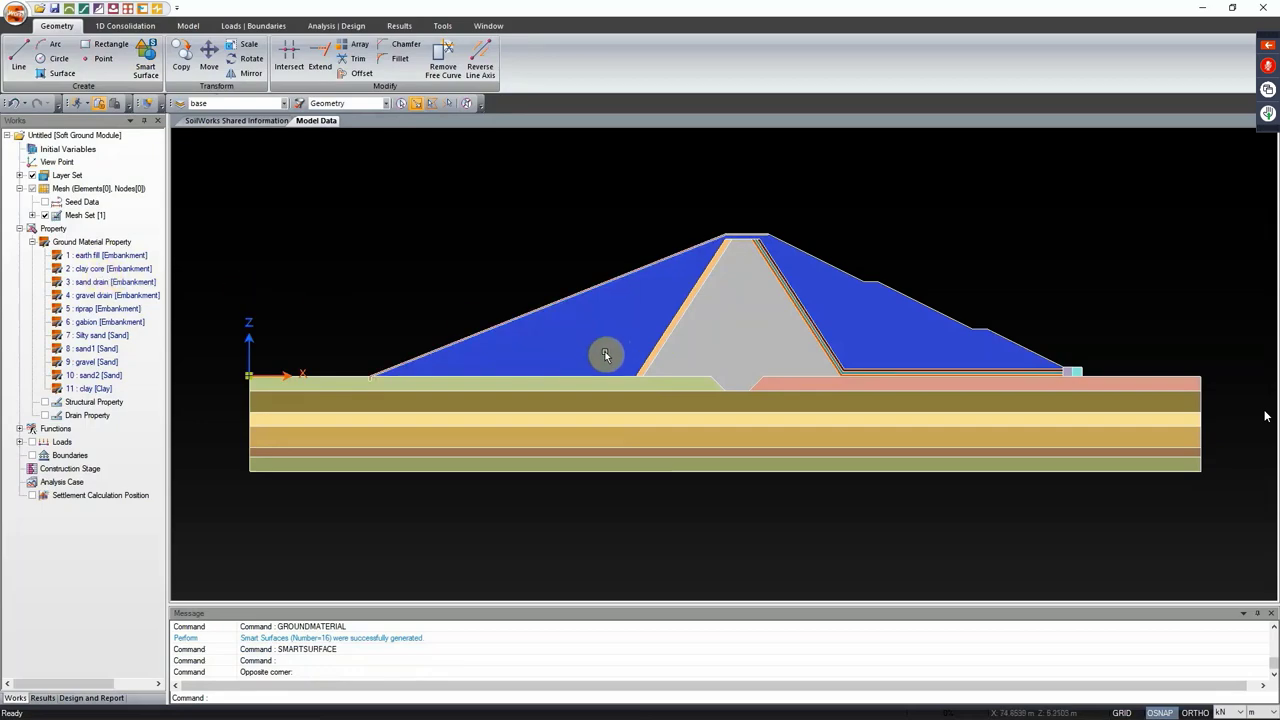
{"action": "left_click", "coordinate": [385, 104]}
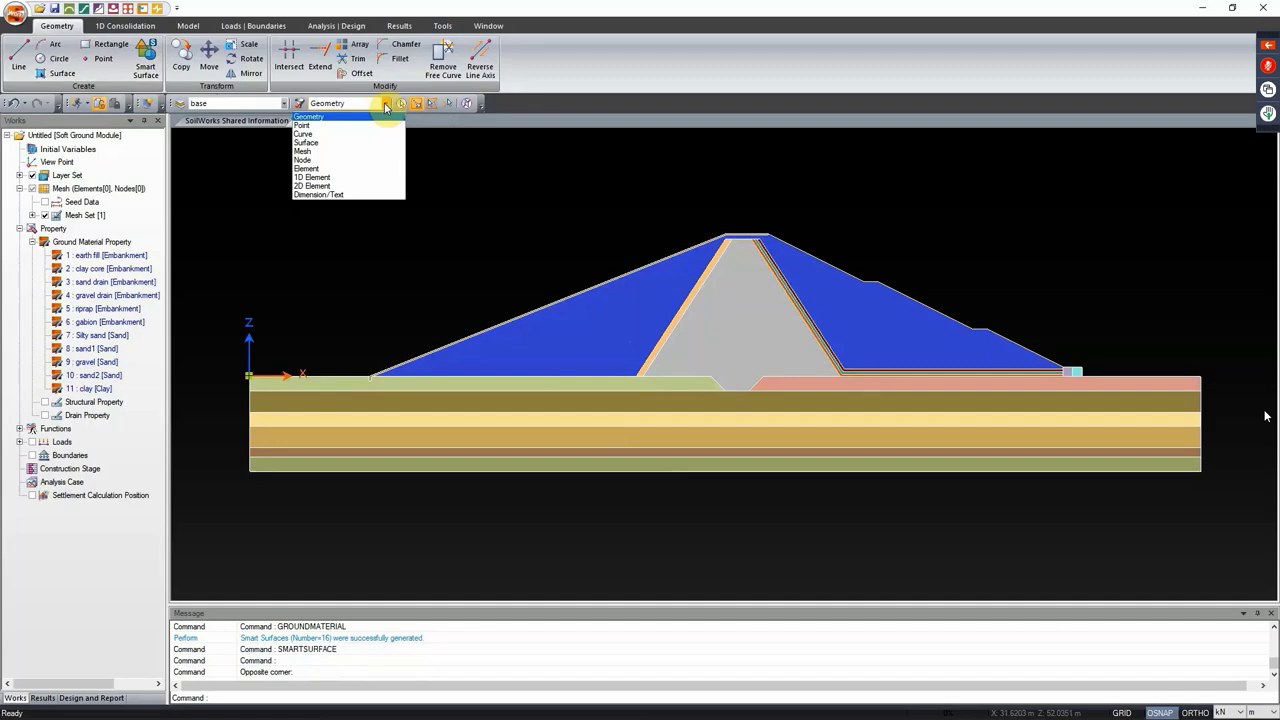
{"action": "left_click", "coordinate": [328, 142]}
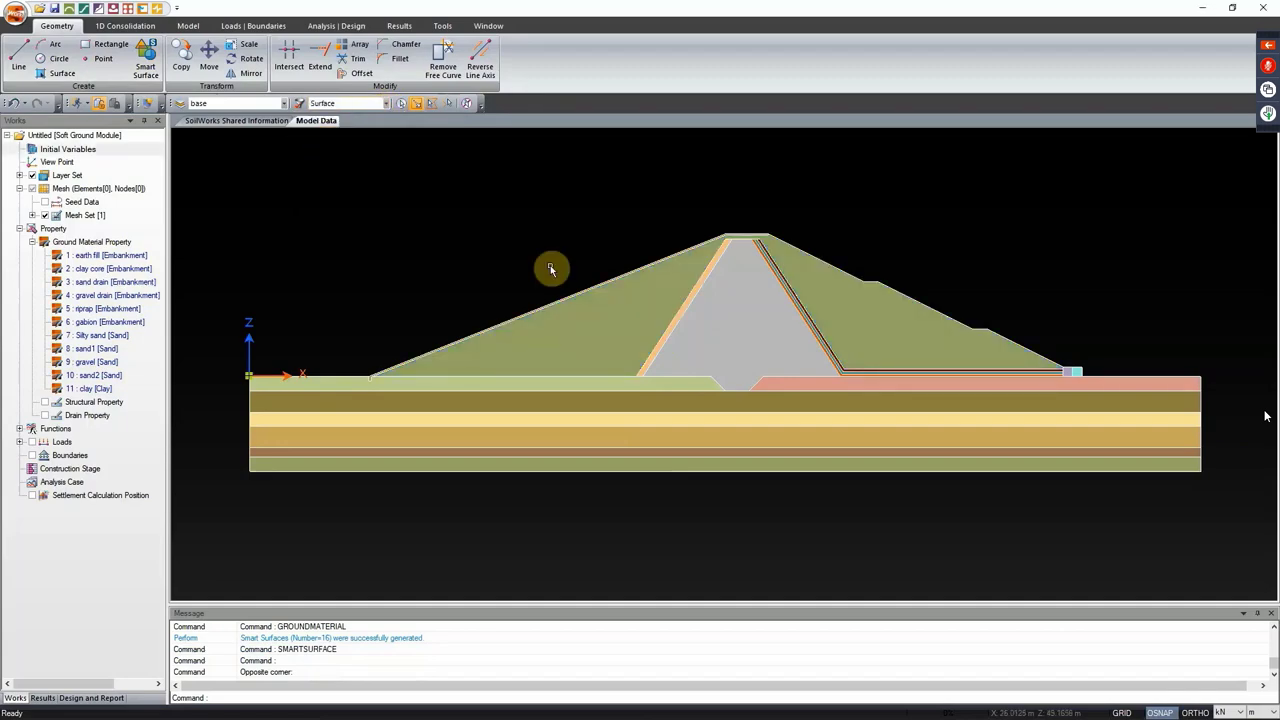
{"action": "left_click", "coordinate": [617, 341]}
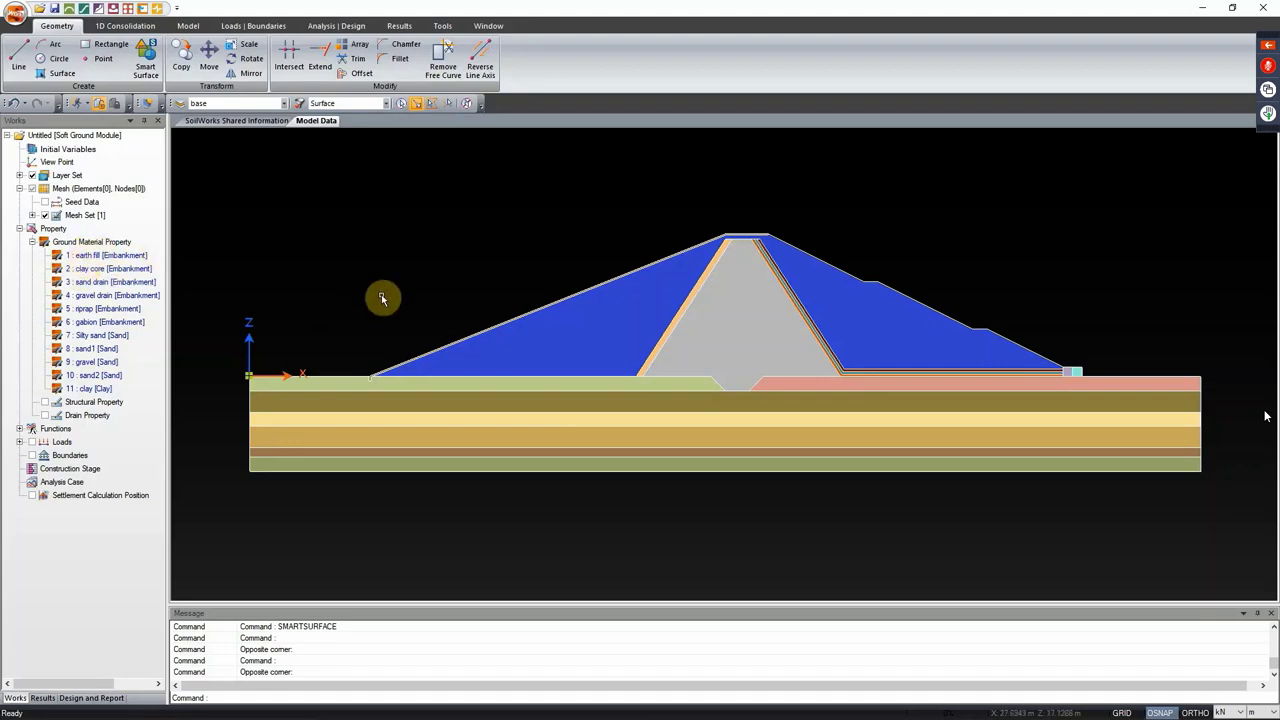
{"action": "left_click", "coordinate": [99, 257]}
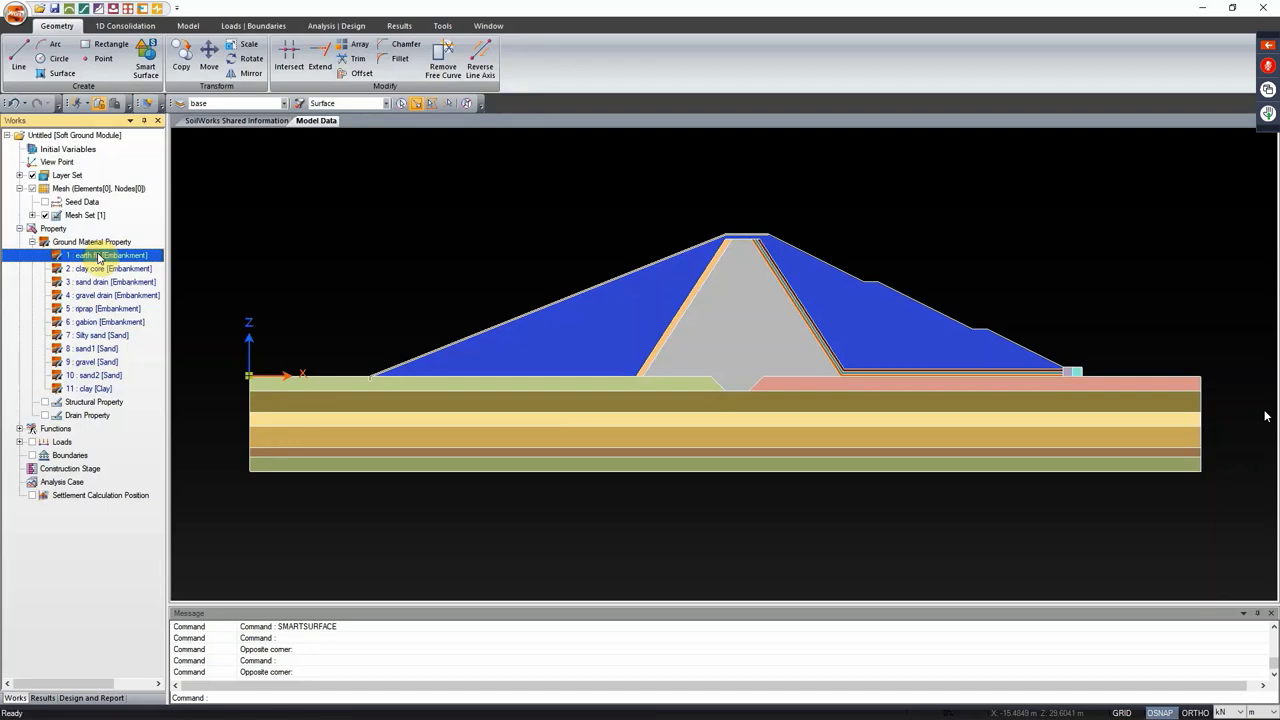
{"action": "left_click_drag", "start_coordinate": [107, 254], "coordinate": [340, 260]}
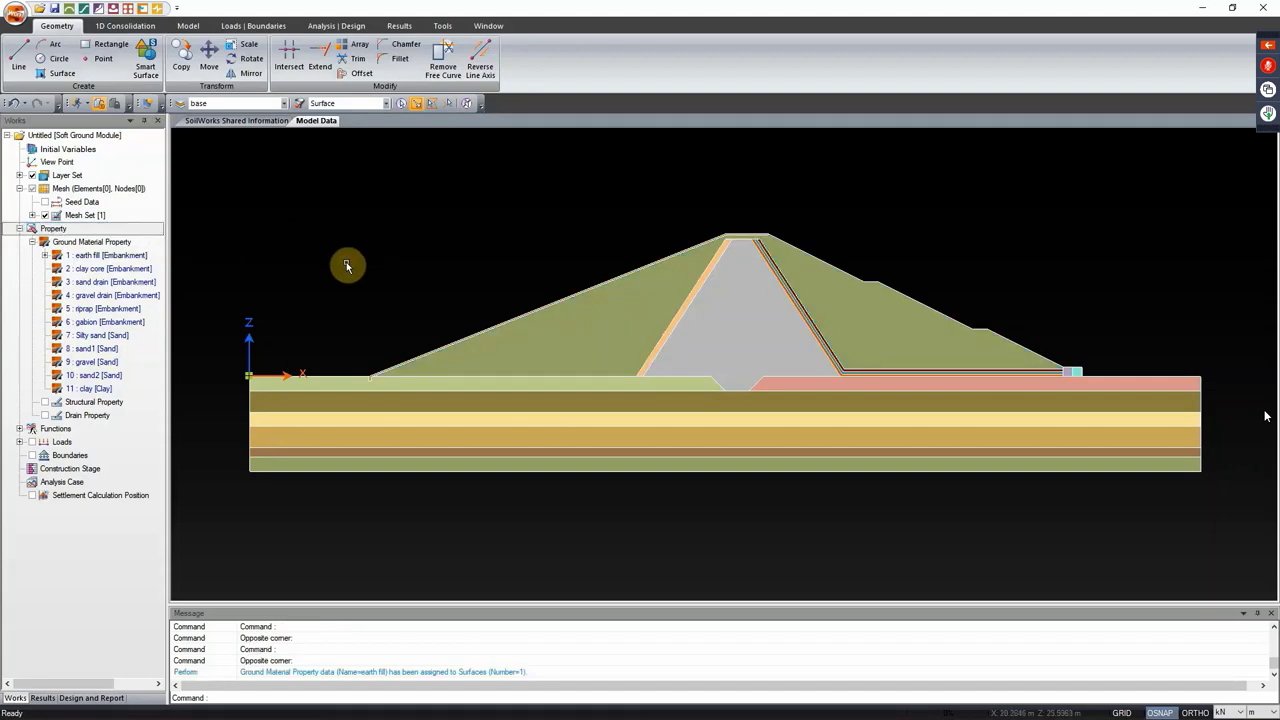
Step: Assign the clay core material to the central core surface of the dam
{"action": "left_click_drag", "start_coordinate": [82, 365], "coordinate": [56, 282]}
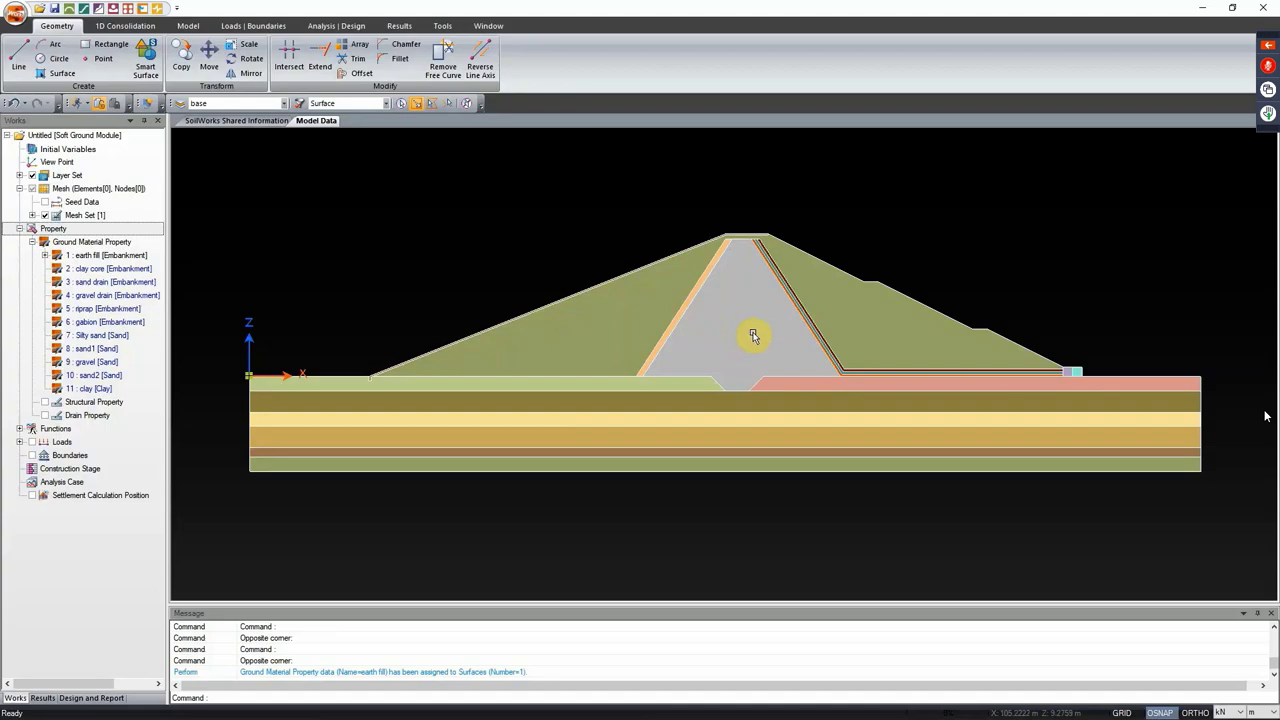
{"action": "left_click_drag", "start_coordinate": [753, 335], "coordinate": [756, 337]}
{"action": "left_click", "coordinate": [127, 272]}
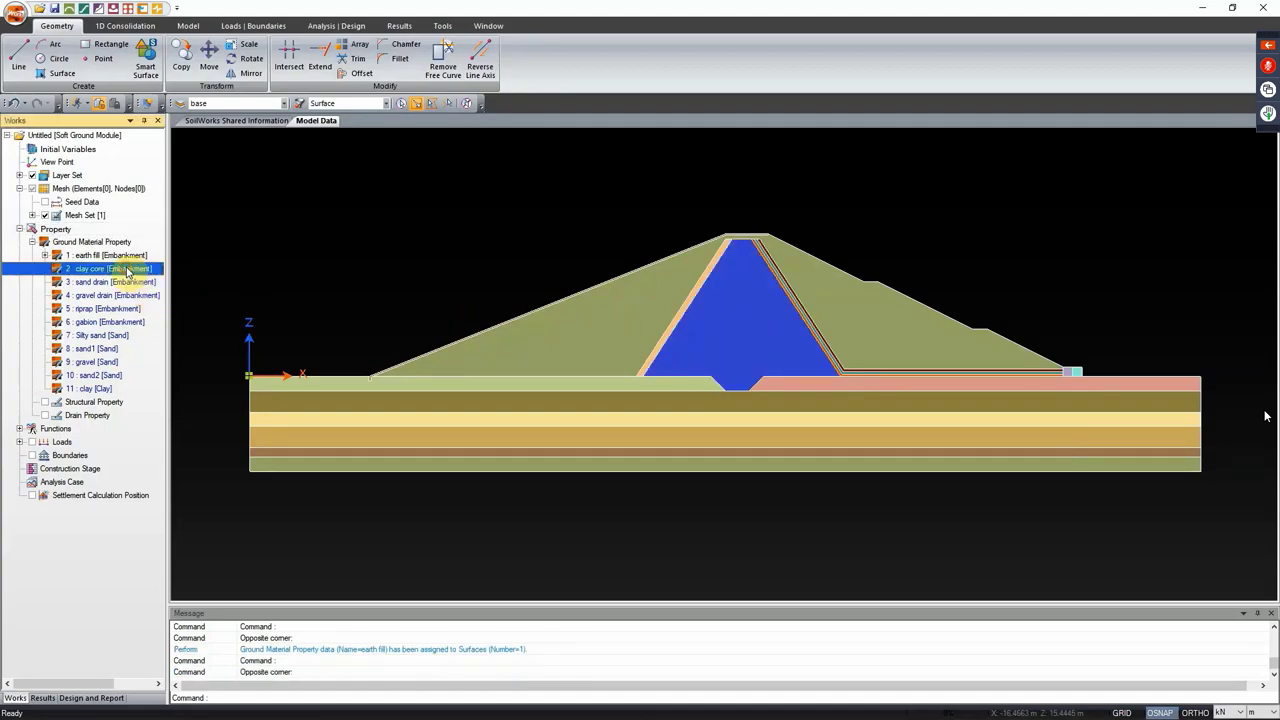
{"action": "left_click_drag", "start_coordinate": [127, 272], "coordinate": [763, 277]}
Step: Assign the sand drain material to the two outer strips of the three-layer drain downstream of the core
{"action": "scroll", "coordinate": [746, 240], "scroll_direction": "up", "scroll_amount": 4}
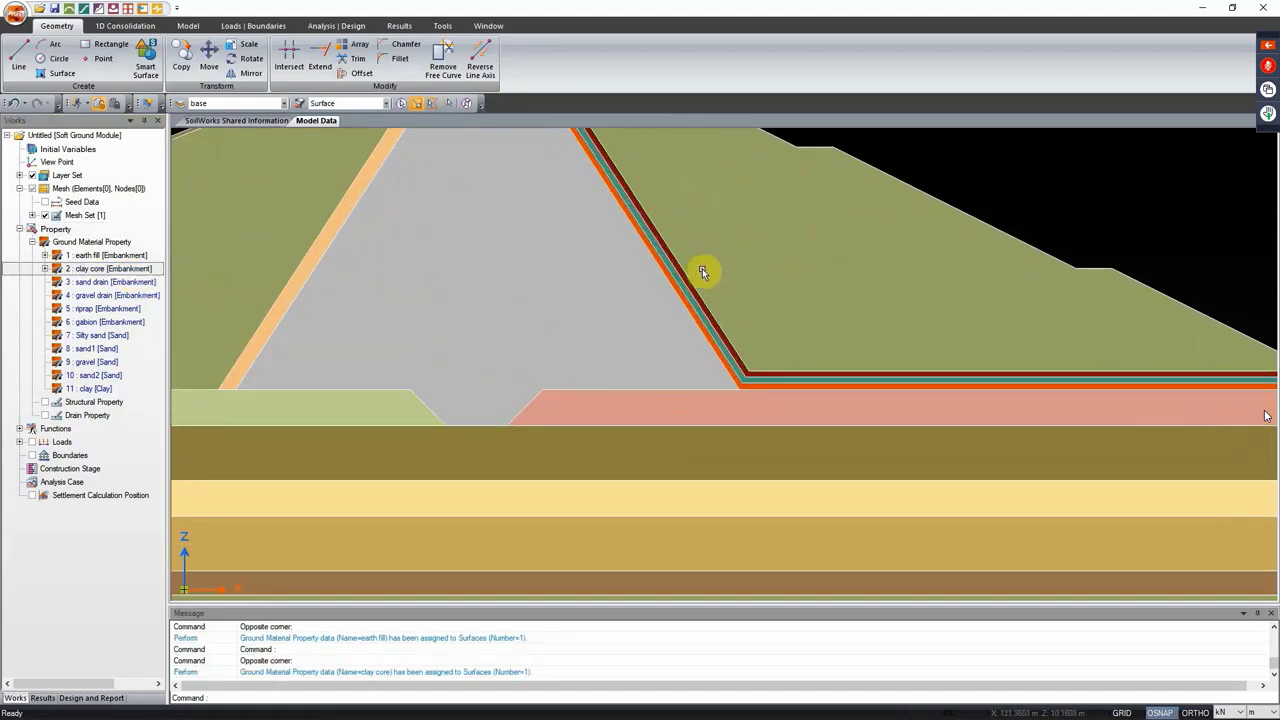
{"action": "scroll", "coordinate": [703, 272], "scroll_direction": "up", "scroll_amount": 3}
{"action": "left_click", "coordinate": [619, 290]}
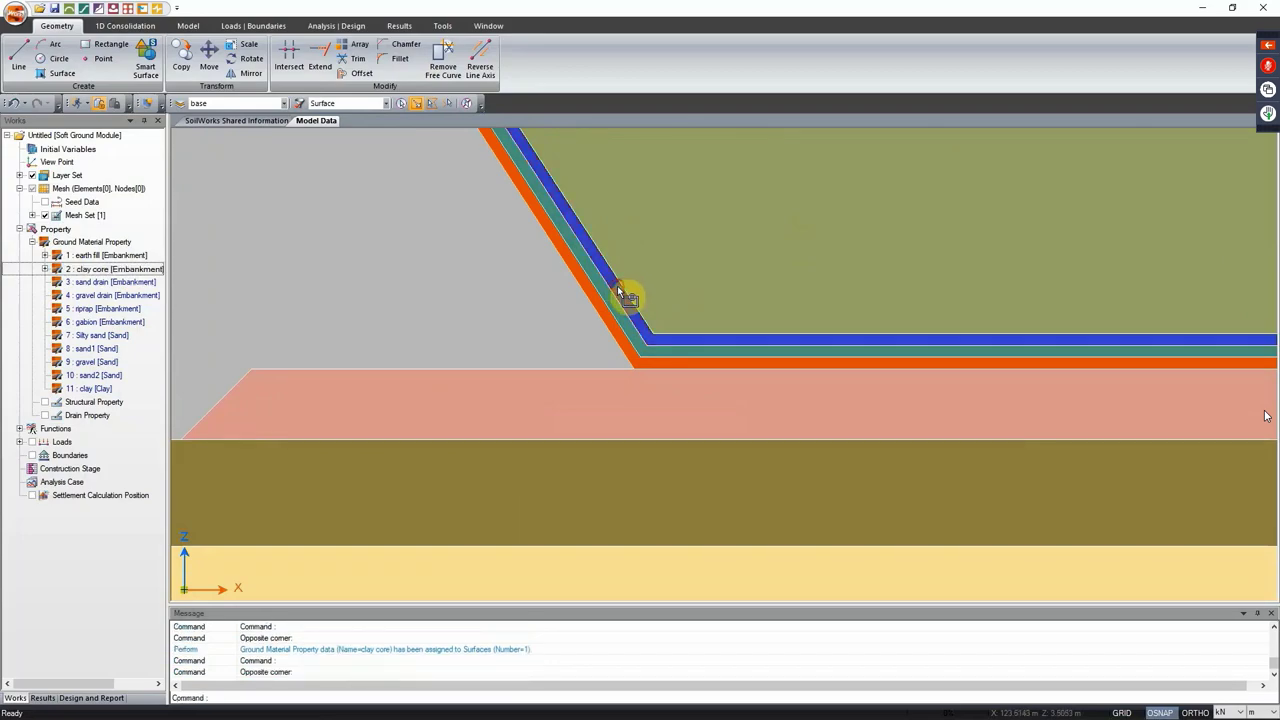
{"action": "left_click", "coordinate": [602, 300]}
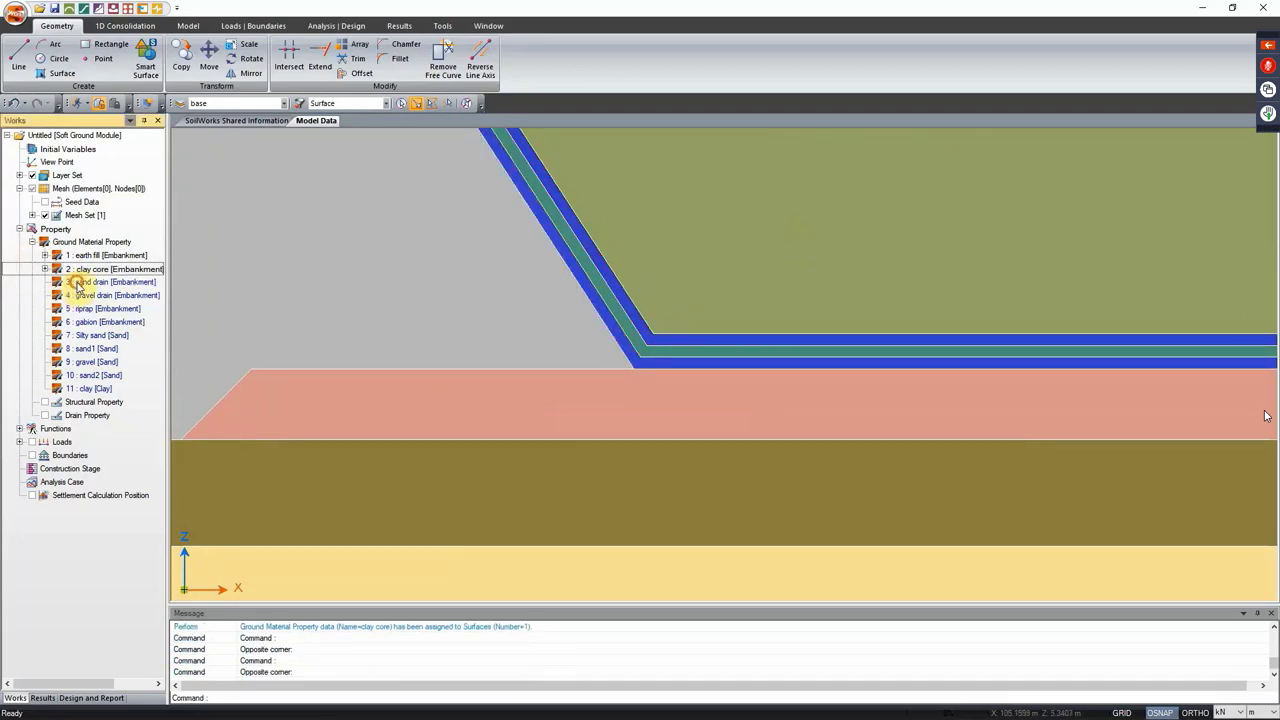
{"action": "left_click_drag", "start_coordinate": [78, 285], "coordinate": [457, 306]}
Step: Assign the sand drain material to the inclined strip along the upstream side of the clay core
{"action": "scroll", "coordinate": [400, 337], "scroll_direction": "down", "scroll_amount": 3}
{"action": "scroll", "coordinate": [566, 347], "scroll_direction": "up", "scroll_amount": 1}
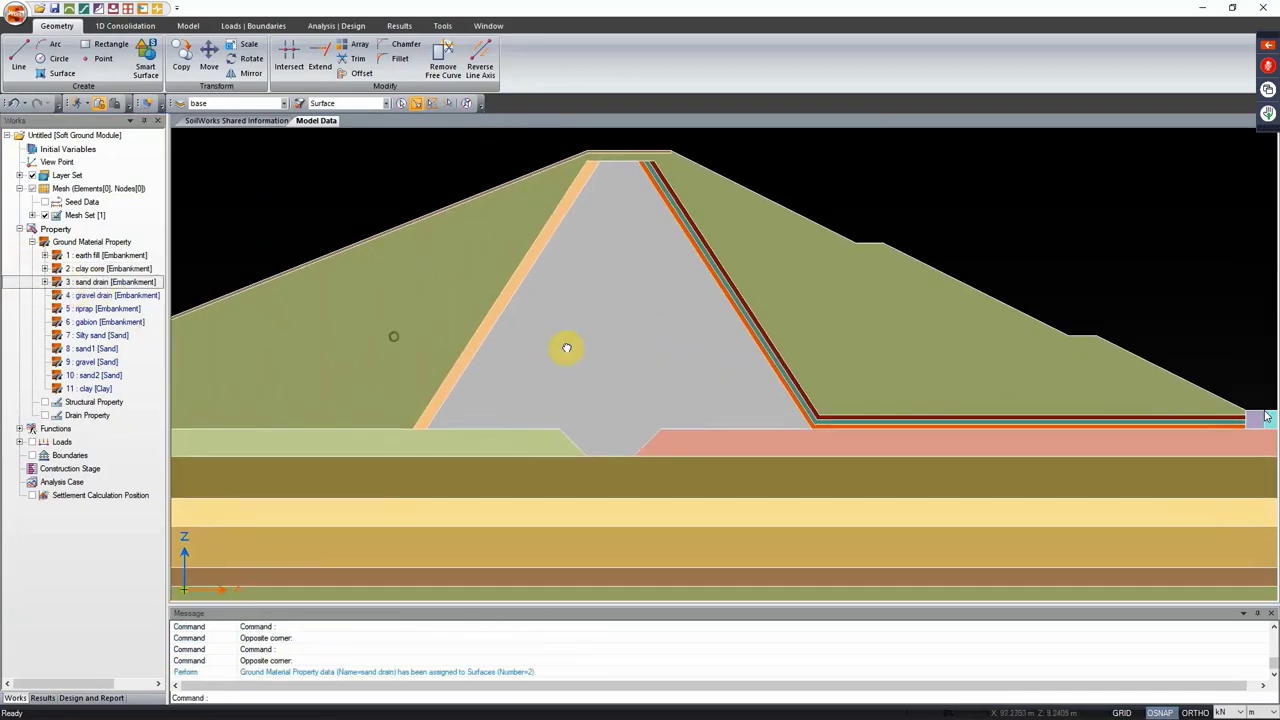
{"action": "scroll", "coordinate": [566, 347], "scroll_direction": "up", "scroll_amount": 5}
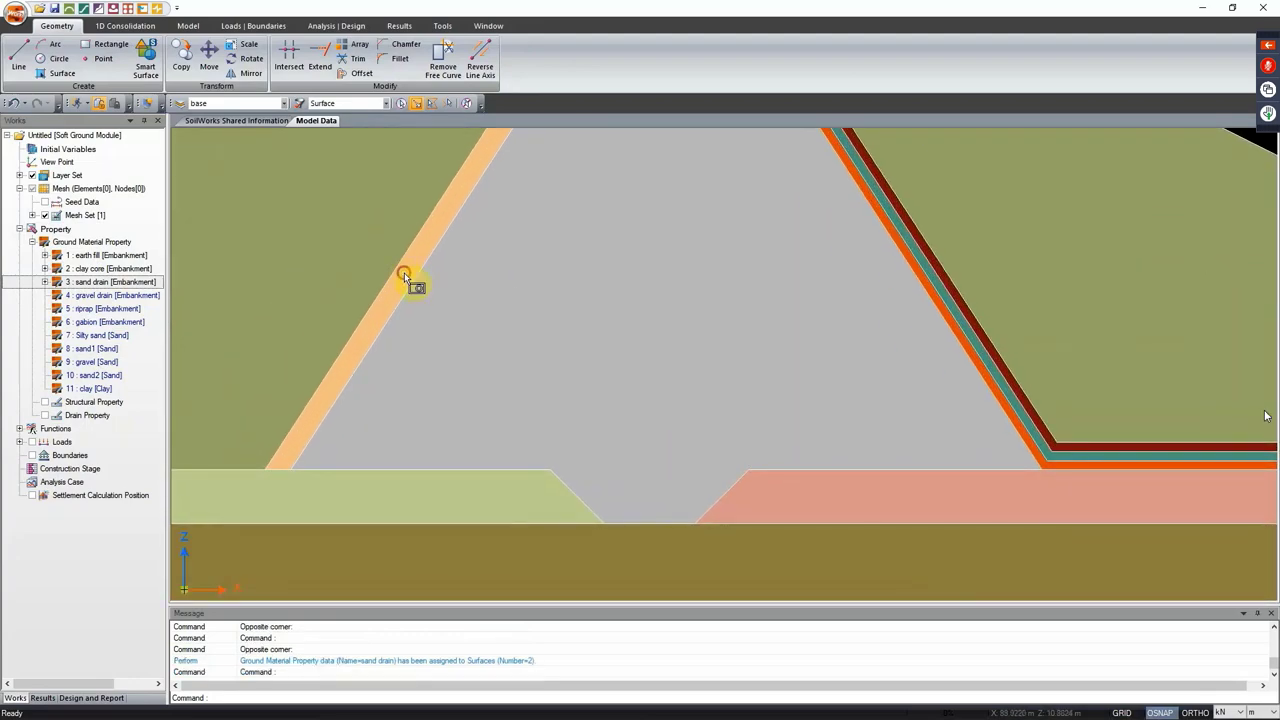
{"action": "left_click", "coordinate": [404, 276]}
{"action": "left_click_drag", "start_coordinate": [97, 282], "coordinate": [300, 271]}
Step: Assign the riprap material to the thin surface layer along the upstream slope of the dam
{"action": "scroll", "coordinate": [394, 329], "scroll_direction": "down", "scroll_amount": 3}
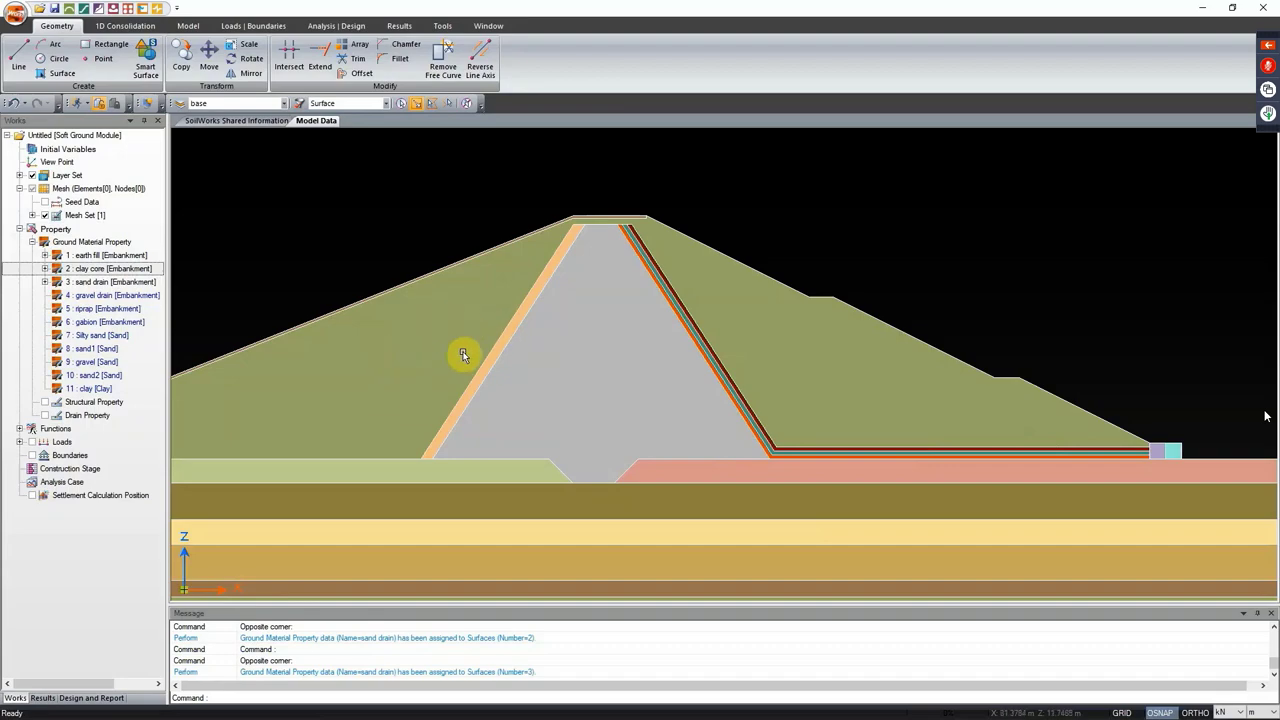
{"action": "left_click_drag", "start_coordinate": [562, 392], "coordinate": [580, 304]}
{"action": "left_click_drag", "start_coordinate": [467, 328], "coordinate": [551, 325]}
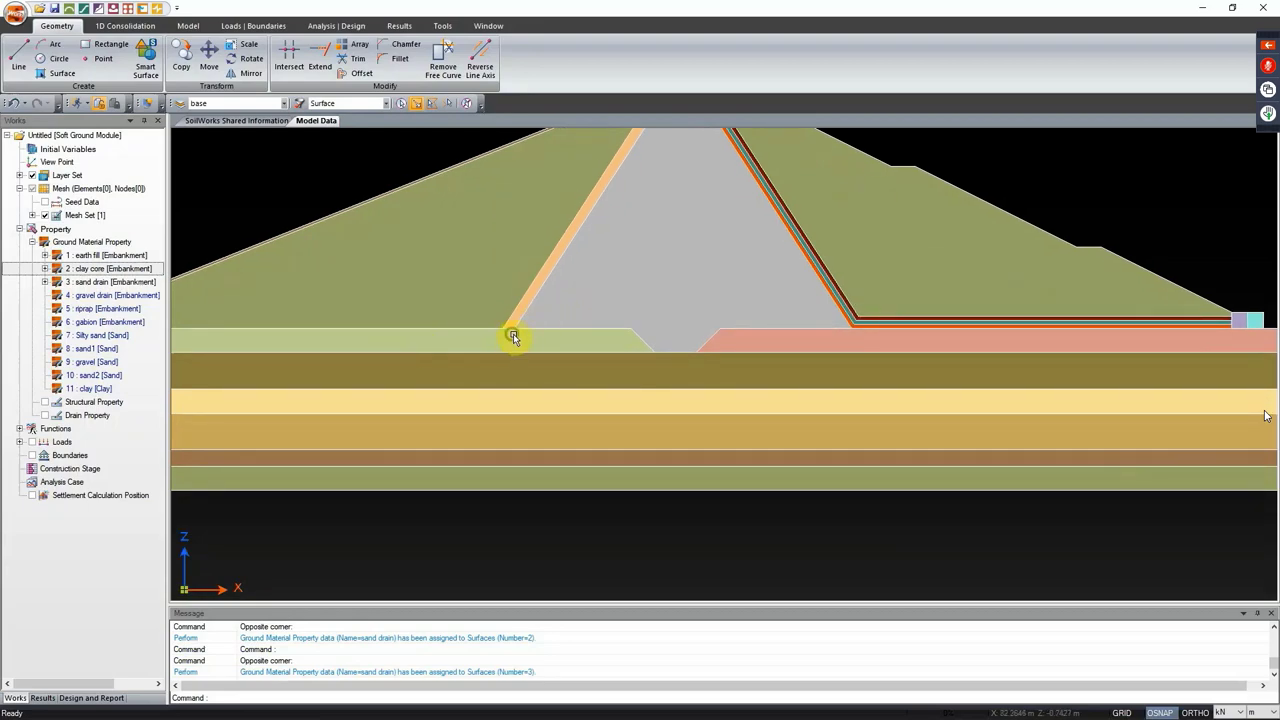
{"action": "scroll", "coordinate": [380, 283], "scroll_direction": "up", "scroll_amount": 3}
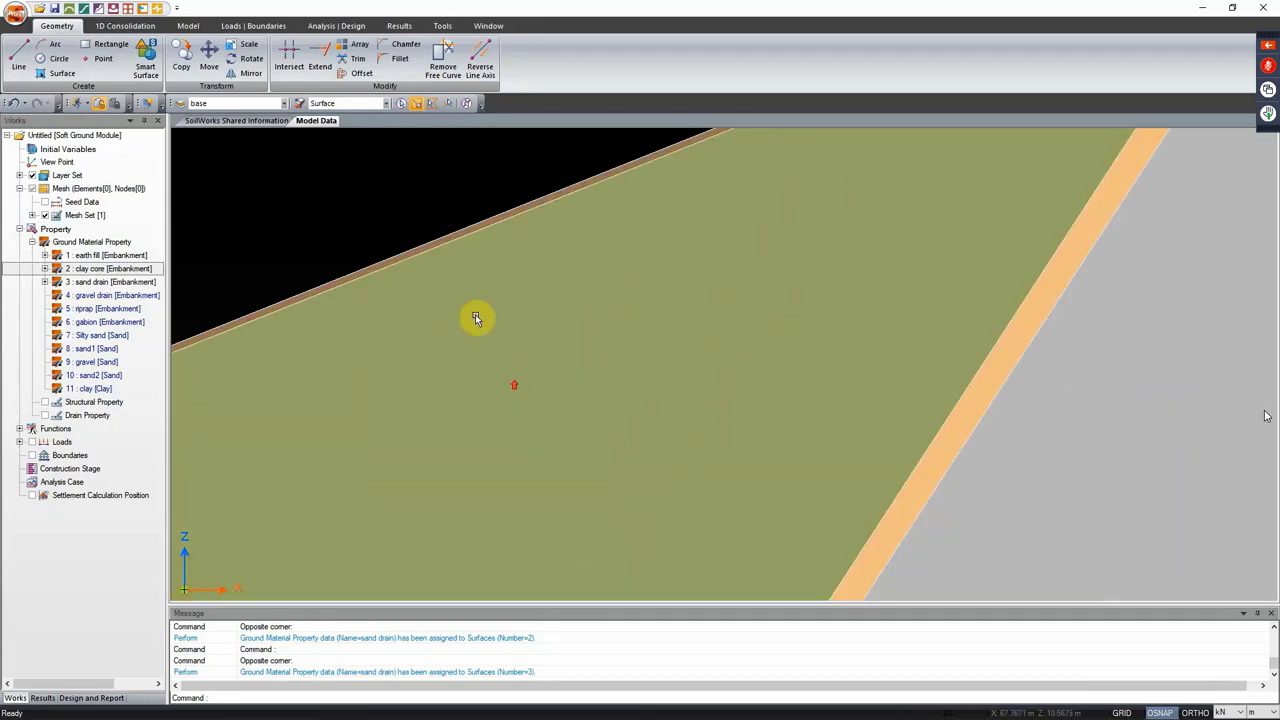
{"action": "scroll", "coordinate": [476, 318], "scroll_direction": "up", "scroll_amount": 2}
{"action": "left_click", "coordinate": [405, 200]}
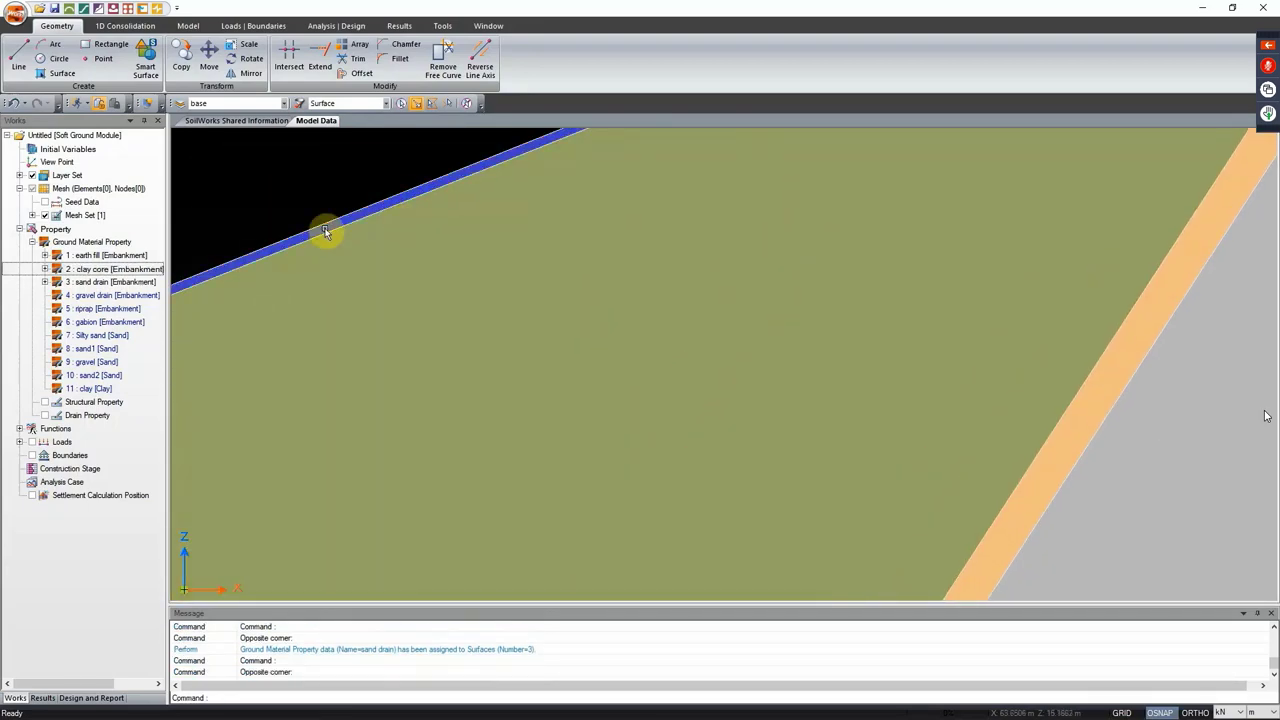
{"action": "left_click_drag", "start_coordinate": [110, 308], "coordinate": [393, 305]}
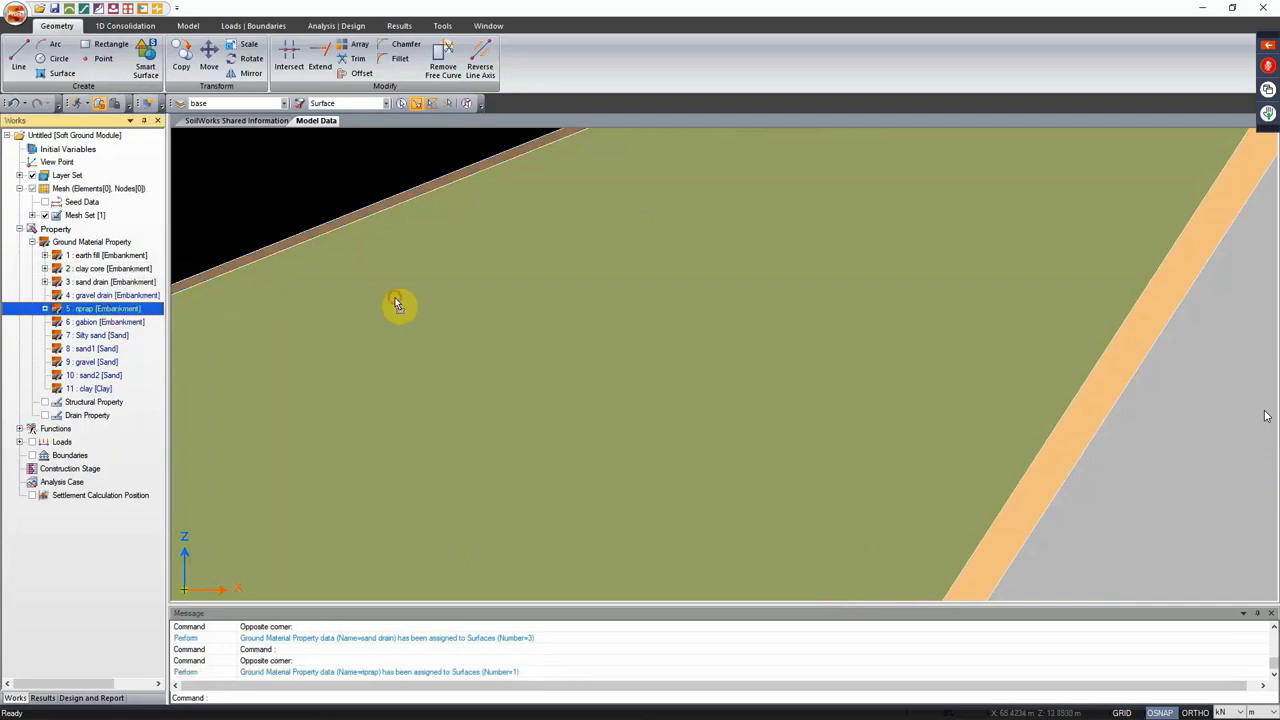
Step: Assign the gabion material to the two adjacent square blocks at the downstream toe of the dam
{"action": "scroll", "coordinate": [408, 305], "scroll_direction": "down", "scroll_amount": 3}
{"action": "scroll", "coordinate": [408, 305], "scroll_direction": "down", "scroll_amount": 2}
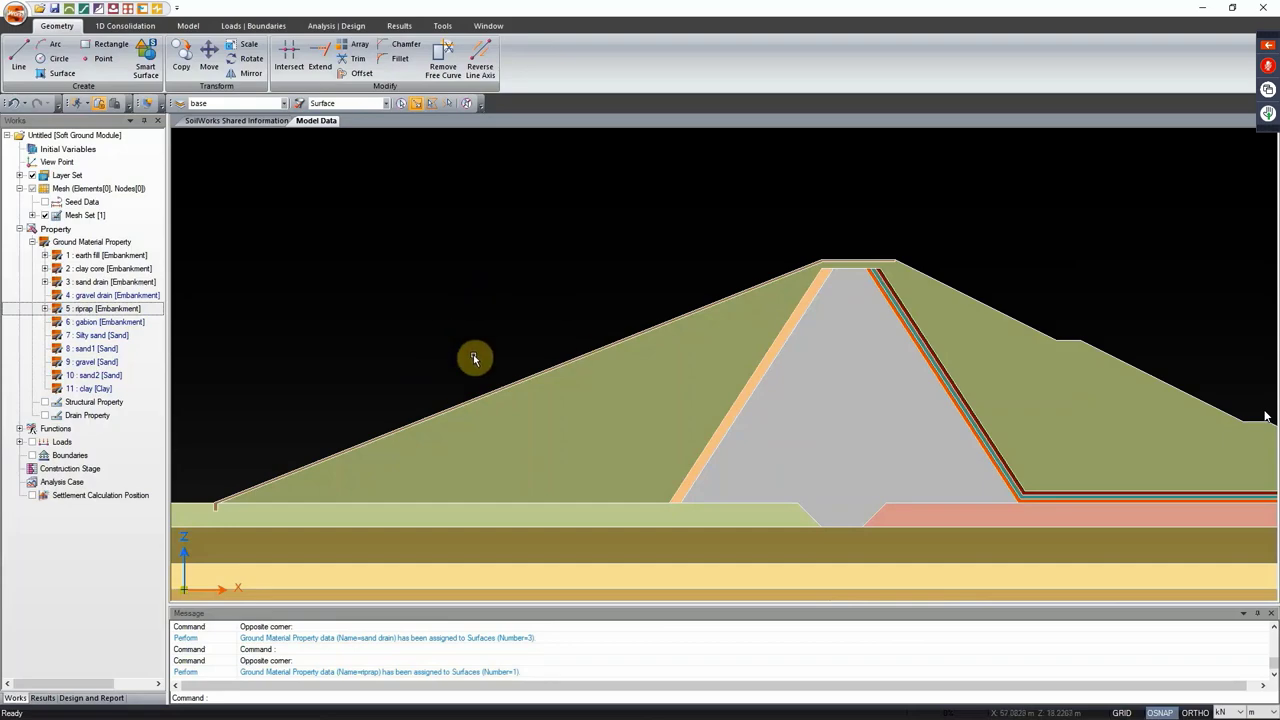
{"action": "left_click_drag", "start_coordinate": [917, 335], "coordinate": [532, 344]}
{"action": "left_click_drag", "start_coordinate": [798, 431], "coordinate": [706, 404]}
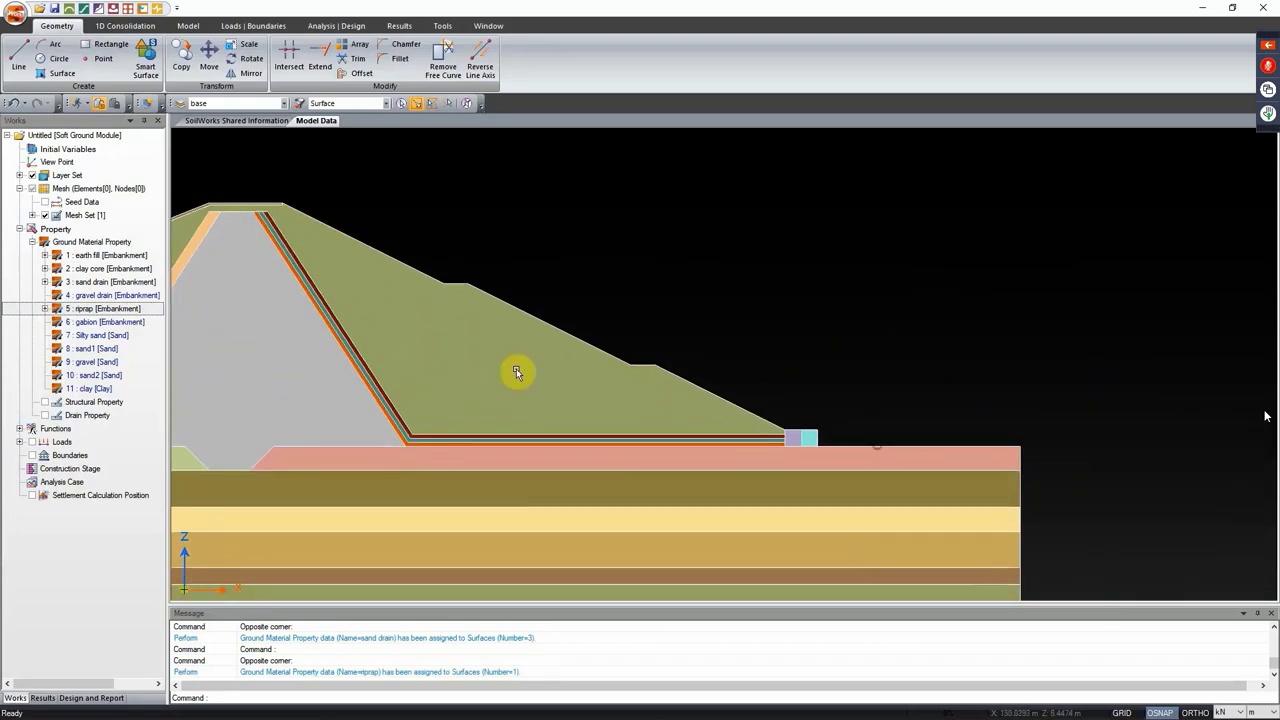
{"action": "scroll", "coordinate": [822, 441], "scroll_direction": "up", "scroll_amount": 2}
{"action": "scroll", "coordinate": [655, 346], "scroll_direction": "up", "scroll_amount": 2}
{"action": "left_click_drag", "start_coordinate": [537, 280], "coordinate": [700, 430]}
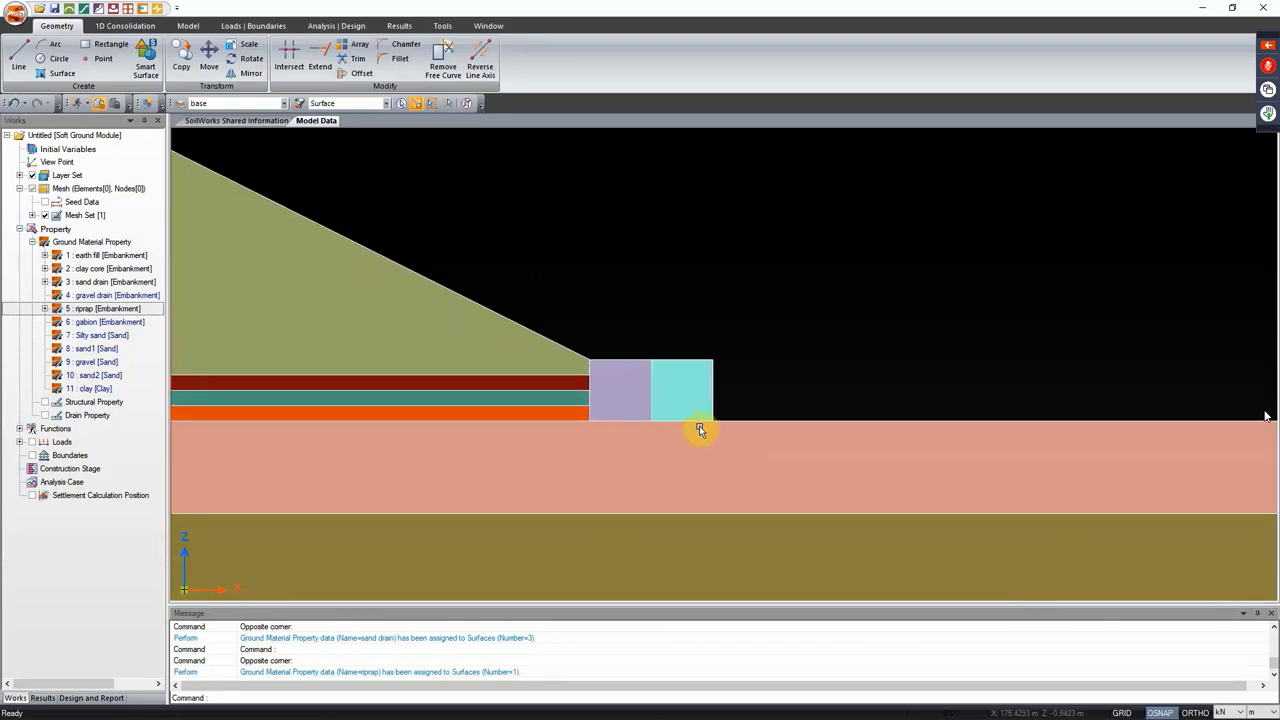
{"action": "left_click", "coordinate": [684, 402]}
{"action": "left_click", "coordinate": [630, 389]}
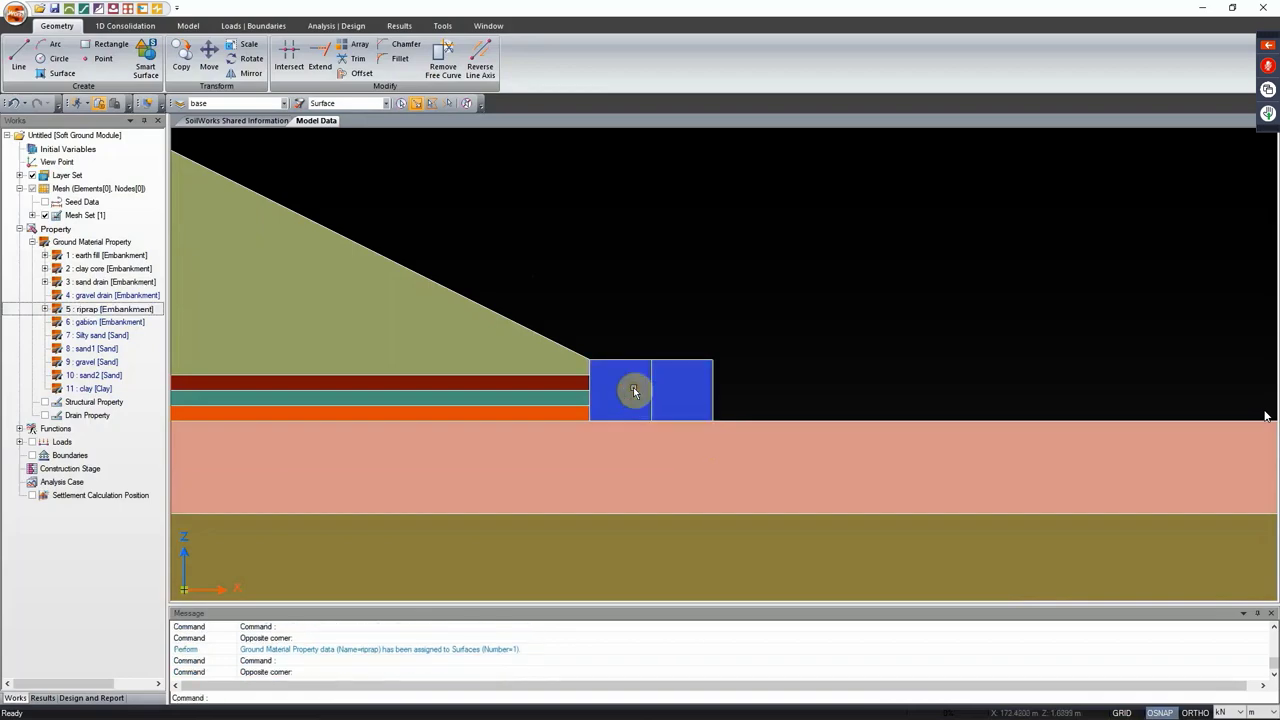
{"action": "left_click_drag", "start_coordinate": [107, 330], "coordinate": [566, 296]}
{"action": "left_click_drag", "start_coordinate": [443, 343], "coordinate": [1067, 355]}
{"action": "scroll", "coordinate": [1067, 355], "scroll_direction": "down", "scroll_amount": 2}
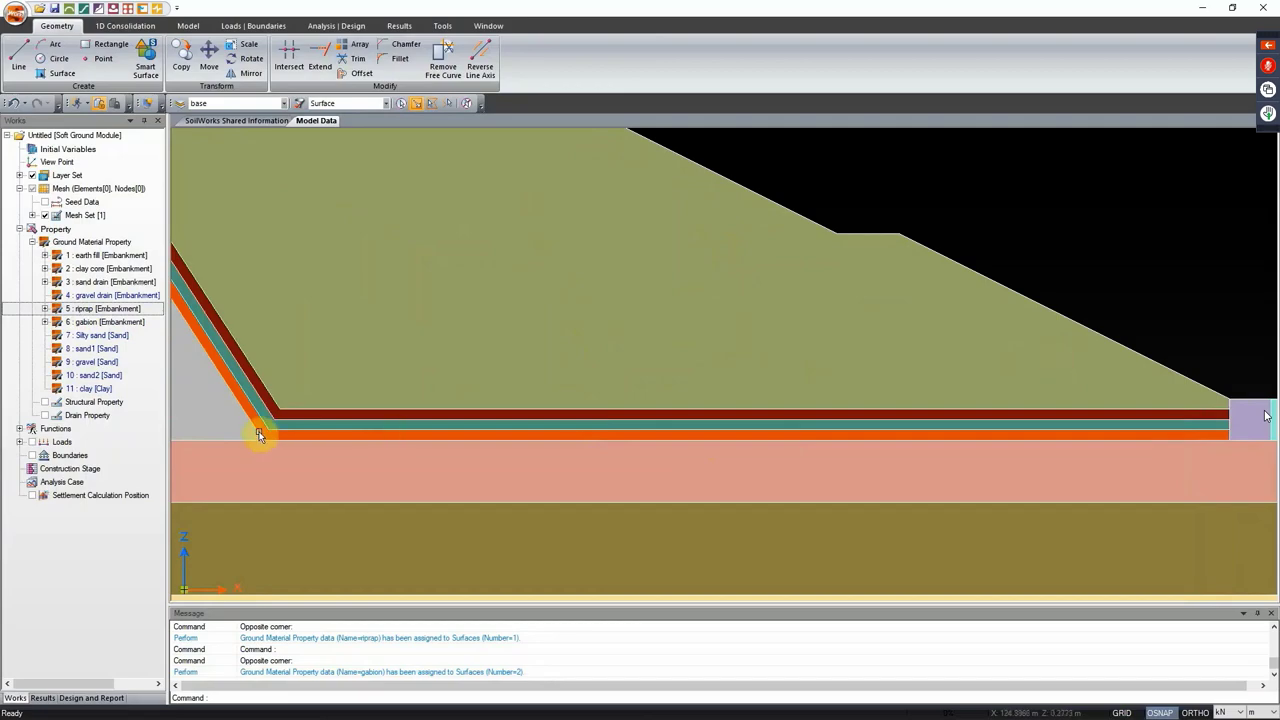
Step: Assign the gravel drain material to the middle strip of the three-layer drain downstream of the core
{"action": "scroll", "coordinate": [265, 433], "scroll_direction": "up", "scroll_amount": 2}
{"action": "left_click", "coordinate": [297, 363]}
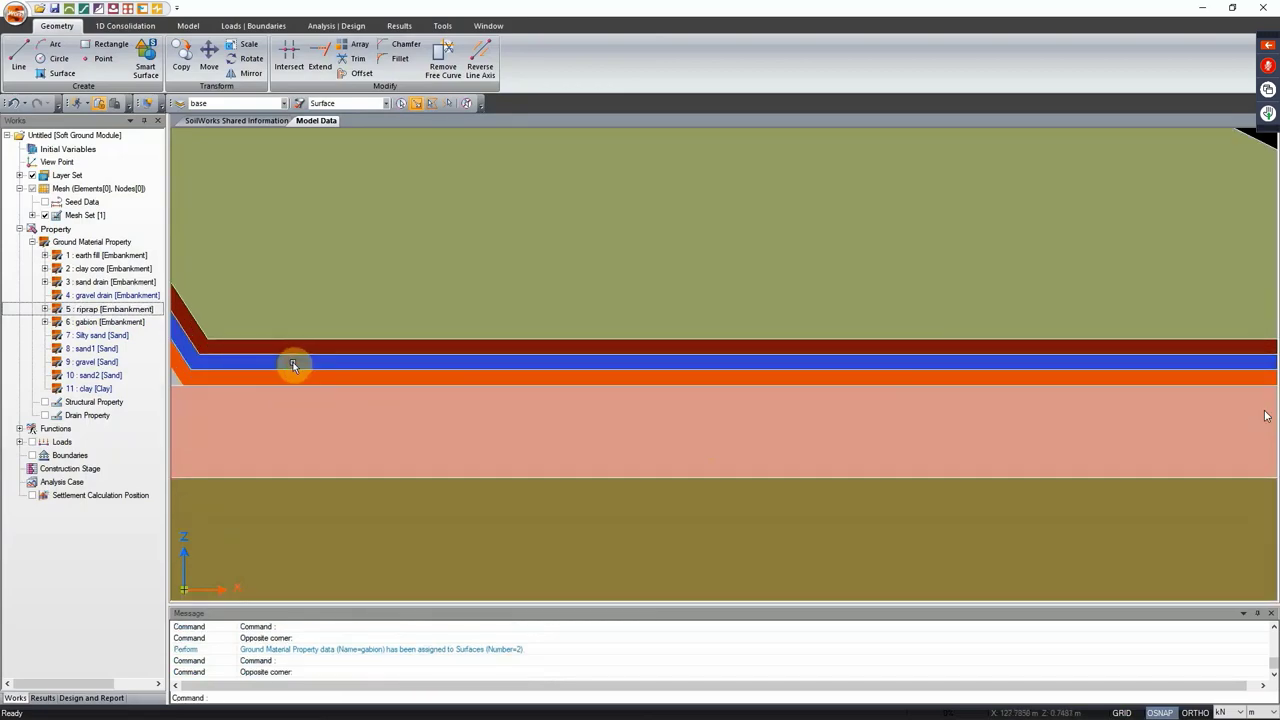
{"action": "left_click_drag", "start_coordinate": [294, 363], "coordinate": [503, 349]}
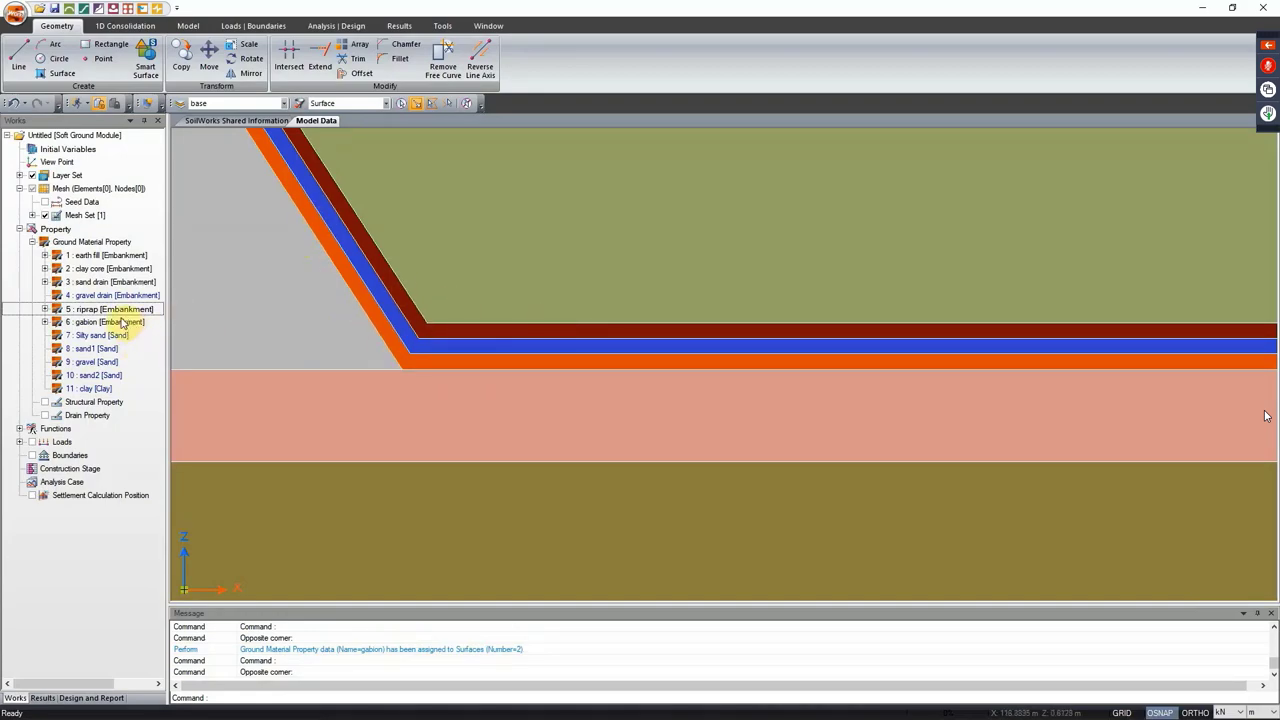
{"action": "left_click_drag", "start_coordinate": [107, 295], "coordinate": [550, 298]}
Step: Assign silty sand to the two uppermost foundation strips on either side of the core trench, and clay to the full-width layer beneath them
{"action": "scroll", "coordinate": [550, 296], "scroll_direction": "down", "scroll_amount": 5}
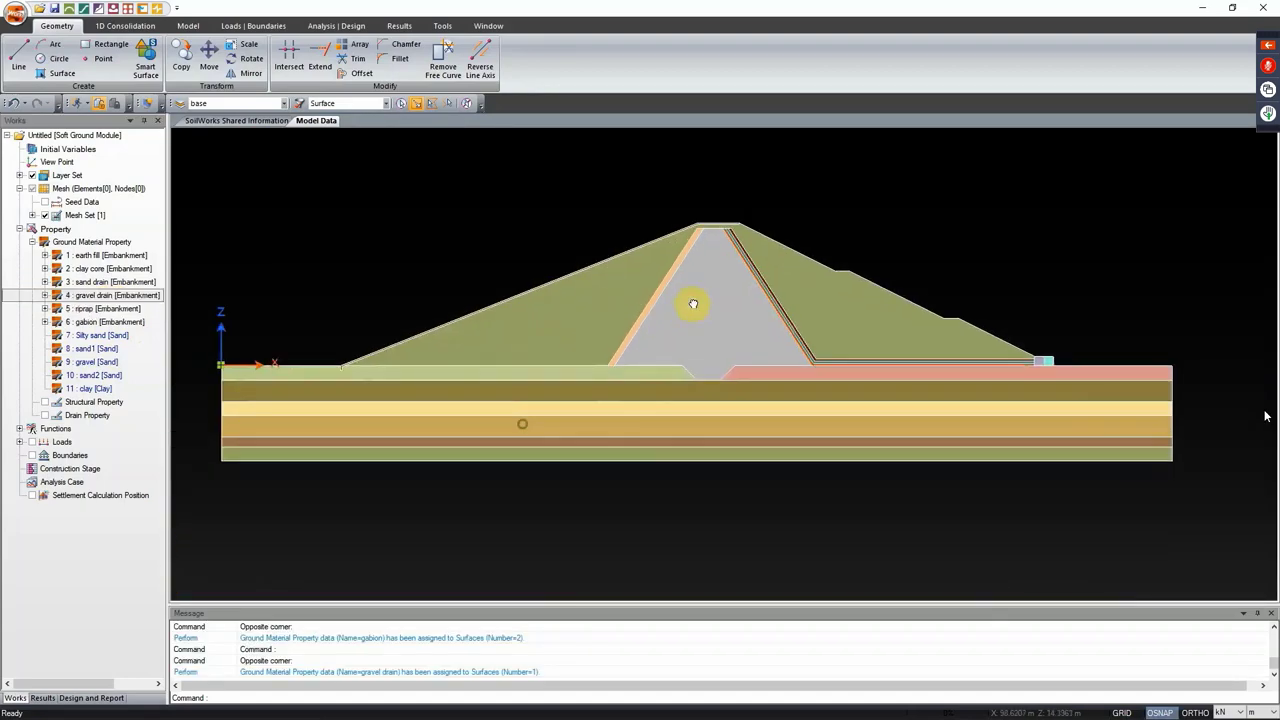
{"action": "scroll", "coordinate": [680, 358], "scroll_direction": "up", "scroll_amount": 5}
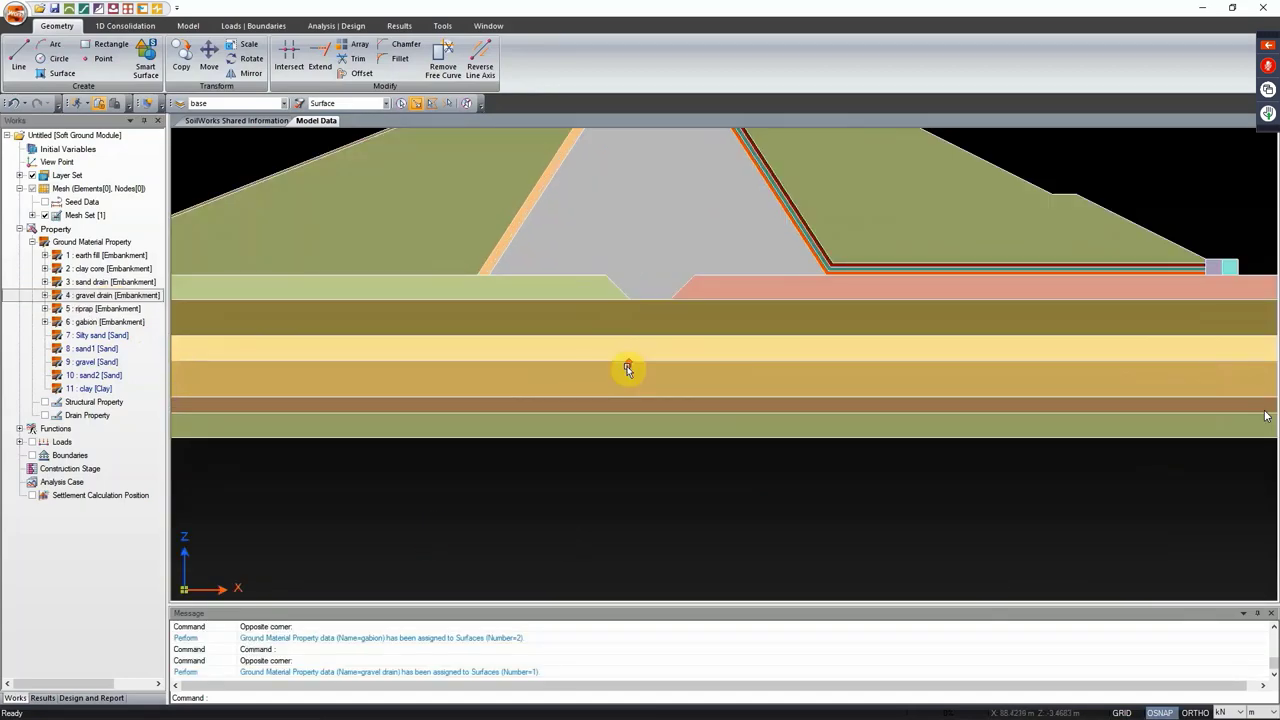
{"action": "left_click", "coordinate": [609, 317]}
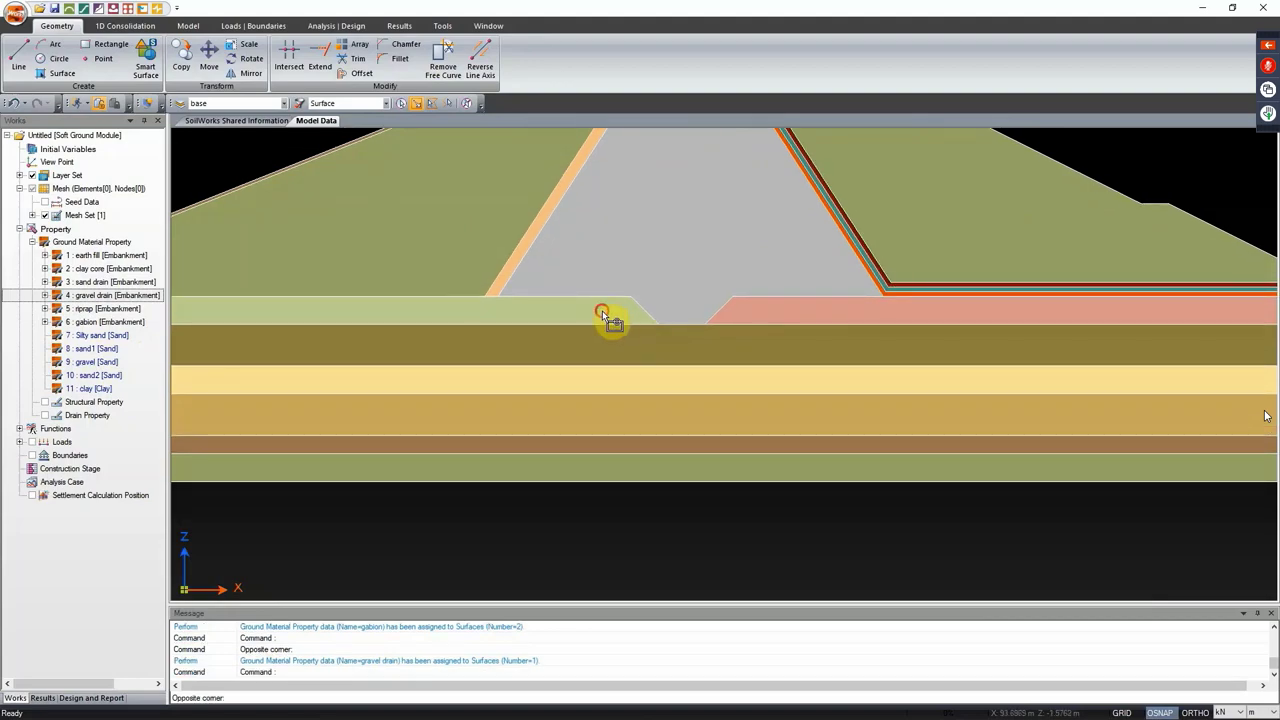
{"action": "left_click", "coordinate": [769, 320]}
{"action": "left_click_drag", "start_coordinate": [100, 336], "coordinate": [415, 345]}
{"action": "left_click_drag", "start_coordinate": [485, 355], "coordinate": [486, 356]}
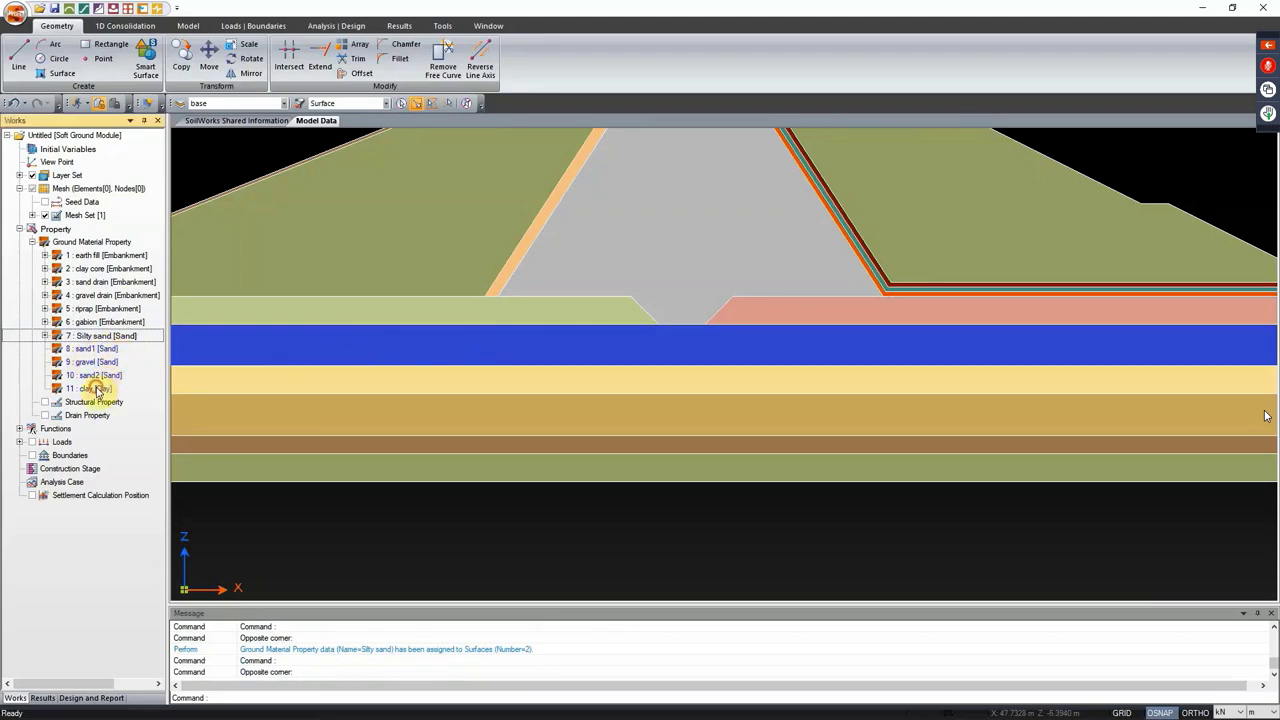
{"action": "left_click_drag", "start_coordinate": [98, 375], "coordinate": [412, 368]}
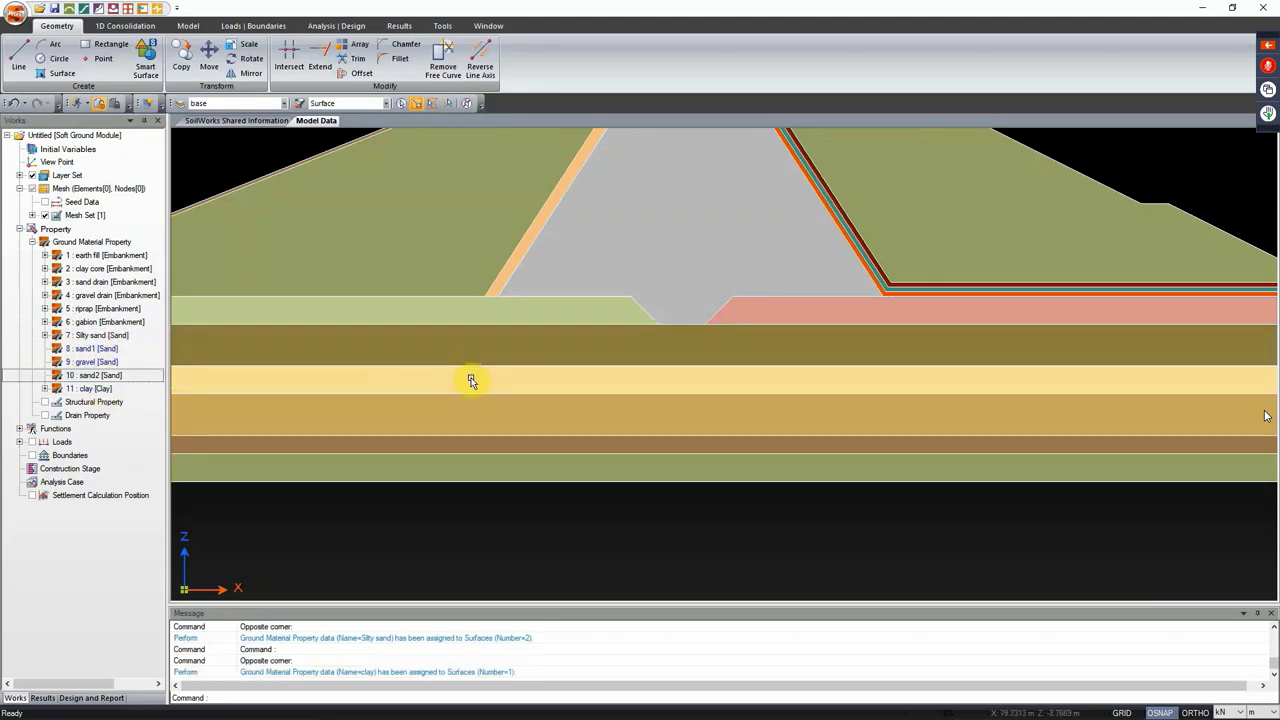
Step: Check the soil profile in the PowerPoint presentation and assign the sand1 material to the foundation layer directly below the clay
{"action": "key", "text": "alt+Tab"}
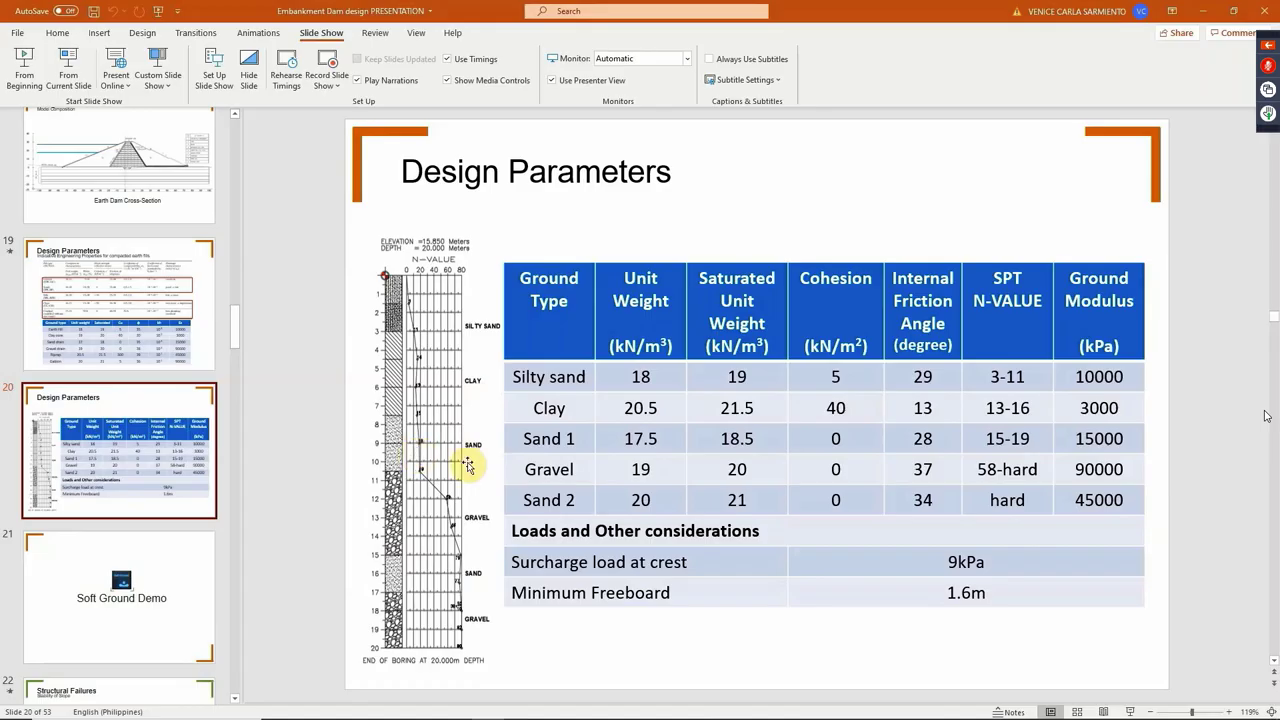
{"action": "key", "text": "alt+Tab"}
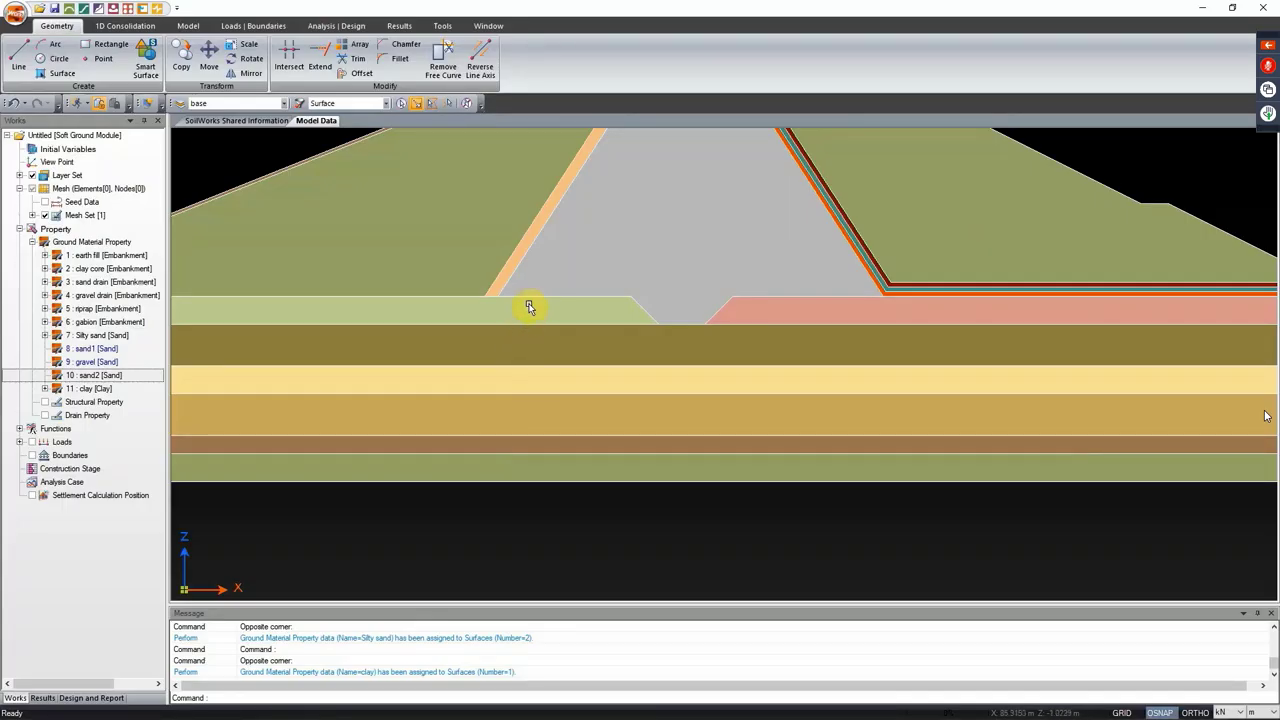
{"action": "left_click", "coordinate": [518, 390]}
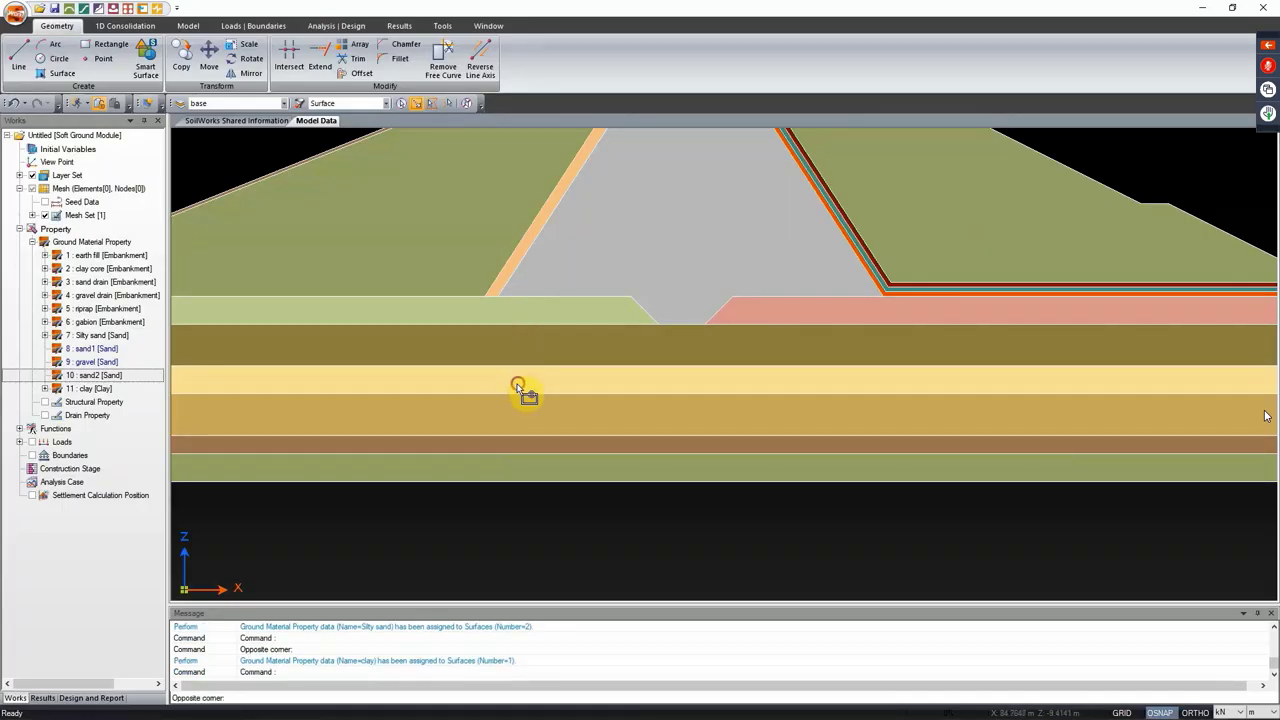
{"action": "left_click", "coordinate": [130, 349]}
{"action": "left_click_drag", "start_coordinate": [148, 352], "coordinate": [371, 366]}
Step: Recheck the borehole profile in the PowerPoint presentation and assign the gravel material to the layer below sand1 and the lowest foundation layer
{"action": "key", "text": "alt+Tab"}
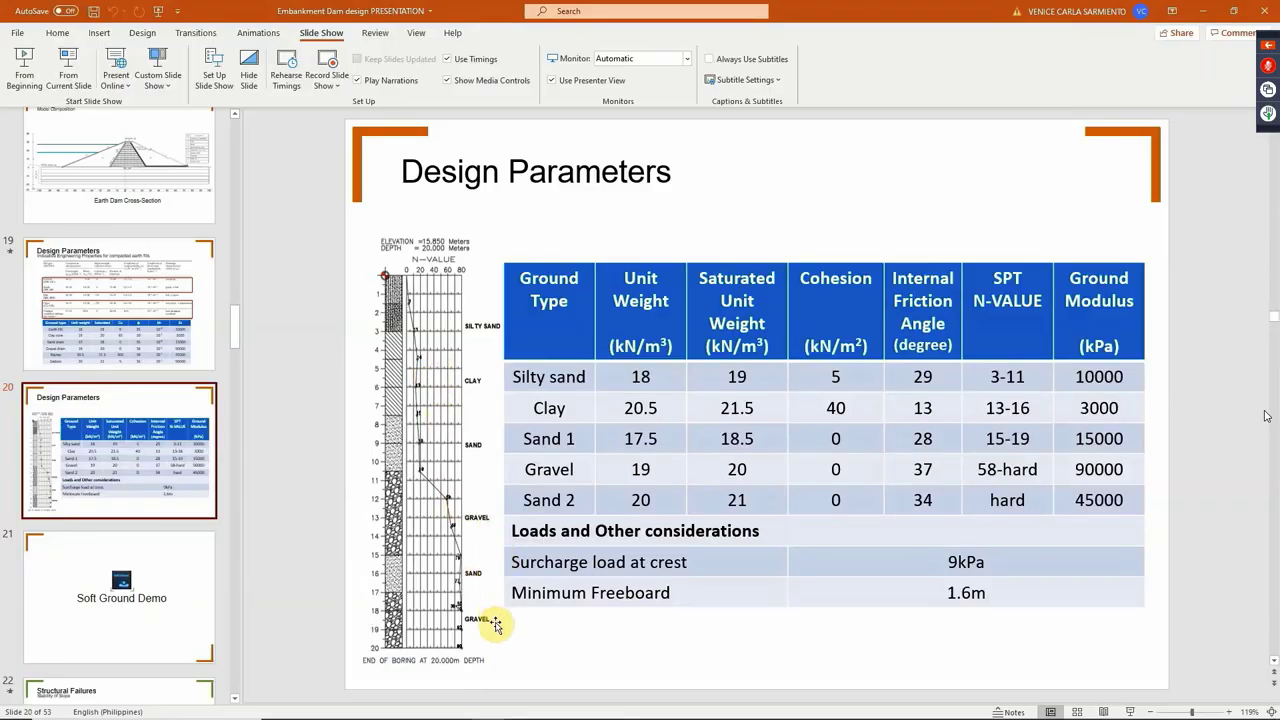
{"action": "key", "text": "alt+Tab"}
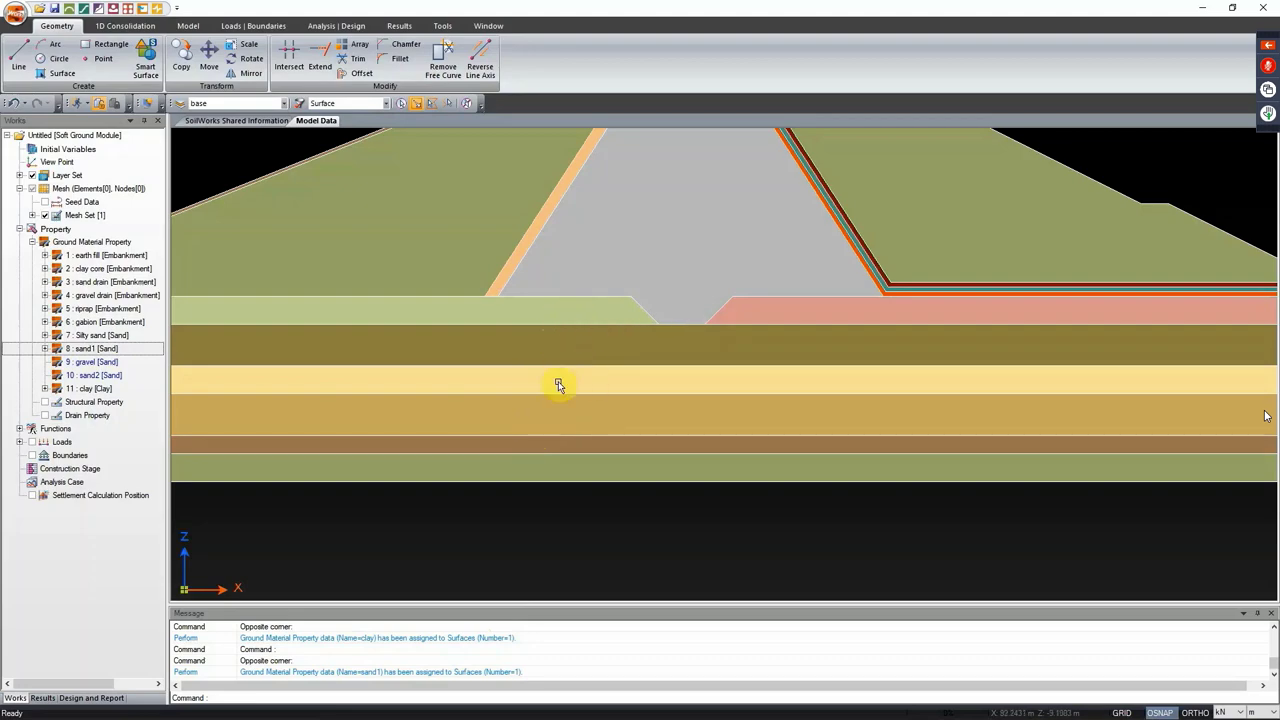
{"action": "left_click", "coordinate": [553, 410]}
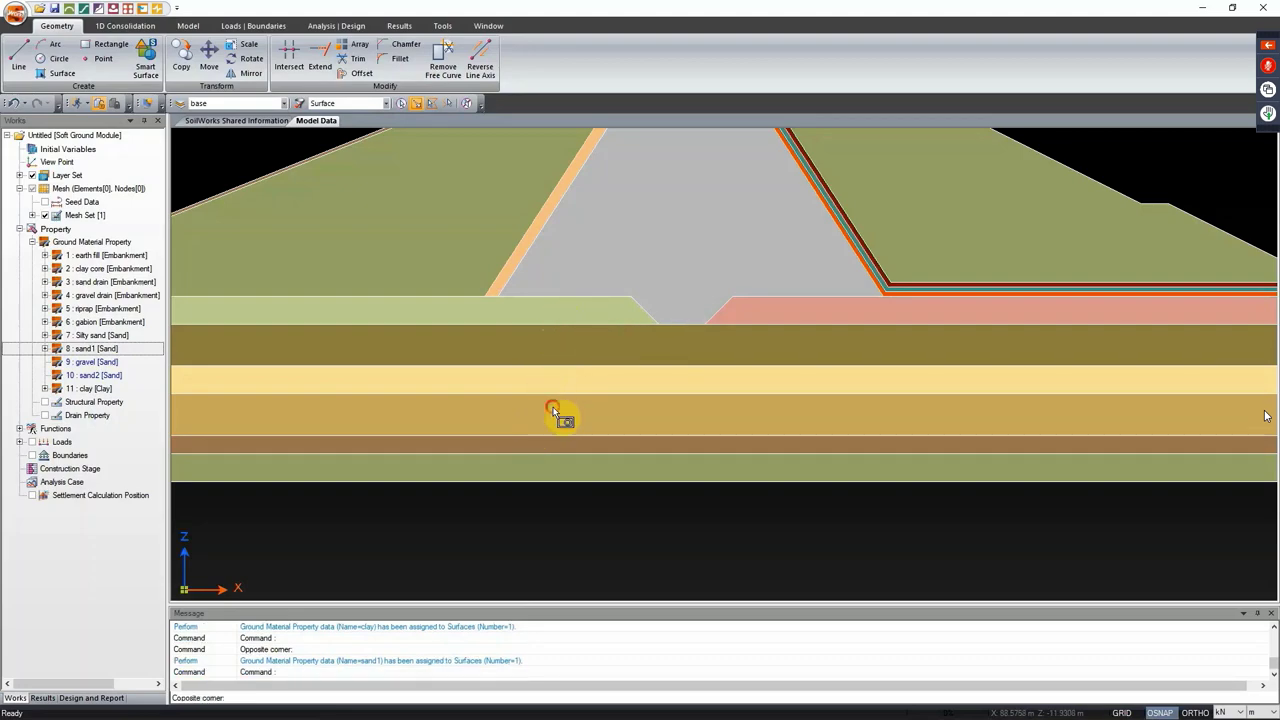
{"action": "left_click", "coordinate": [549, 410]}
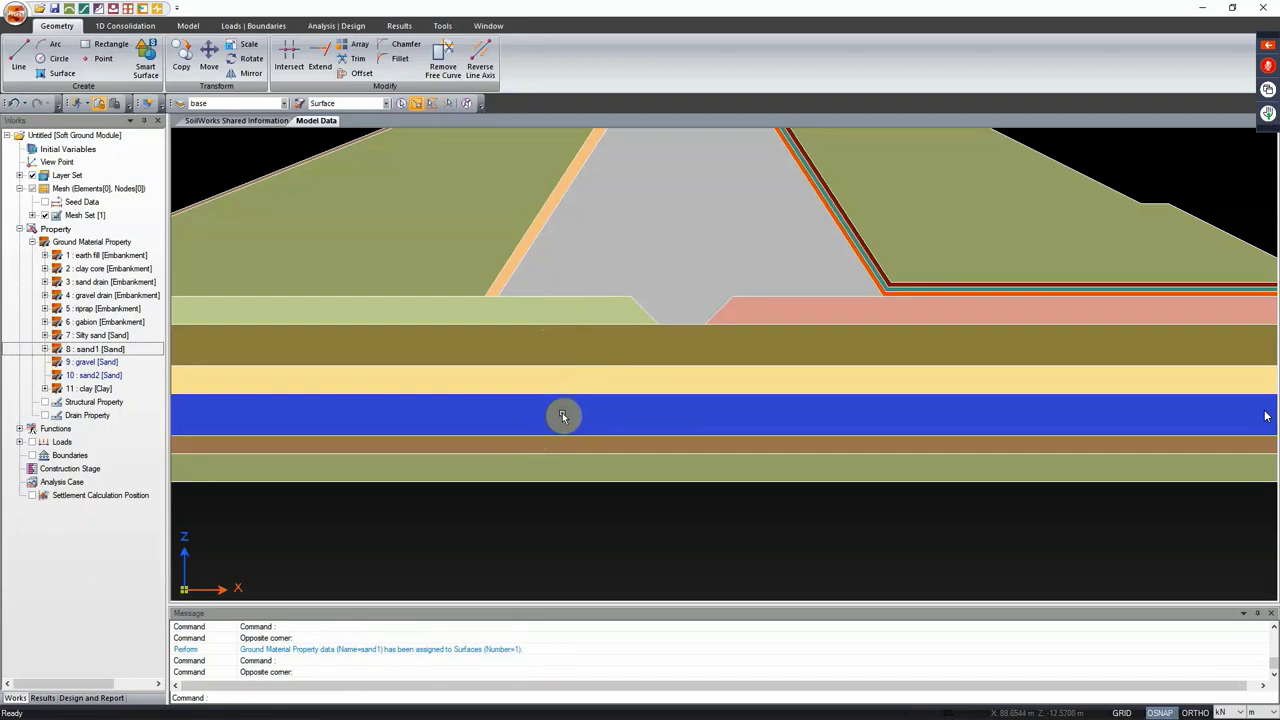
{"action": "left_click", "coordinate": [507, 477]}
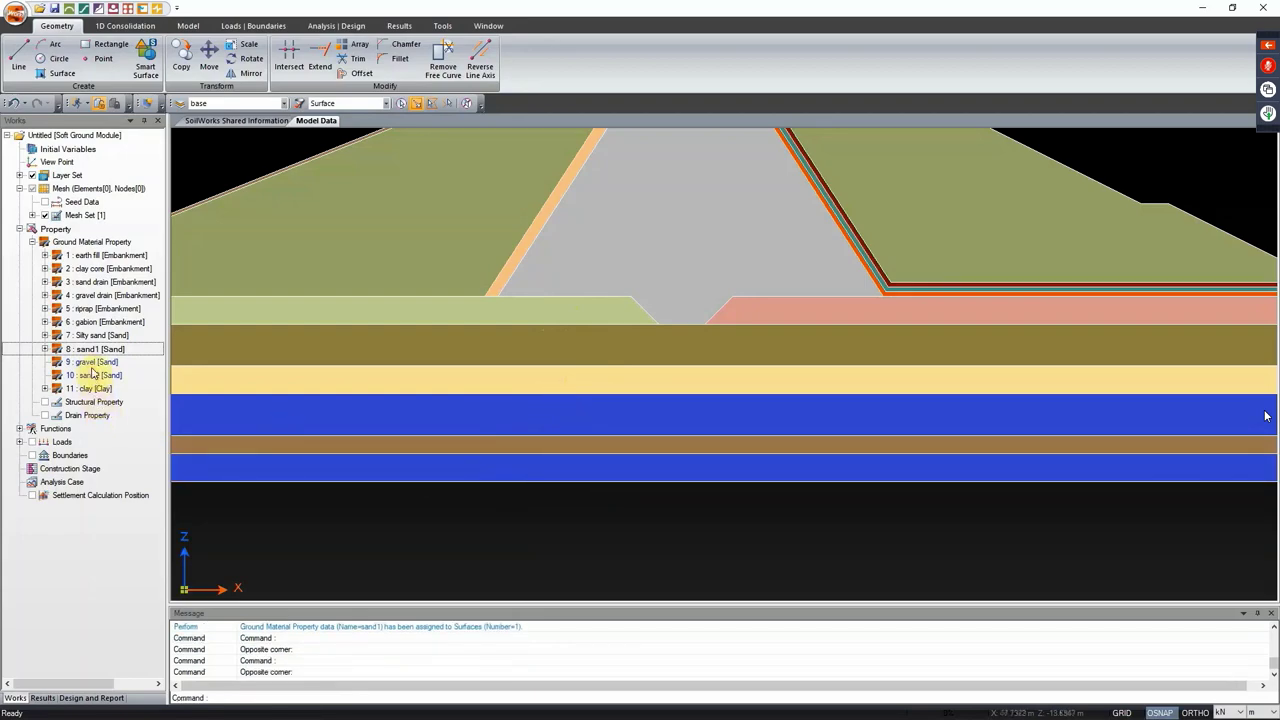
{"action": "left_click_drag", "start_coordinate": [92, 362], "coordinate": [437, 452]}
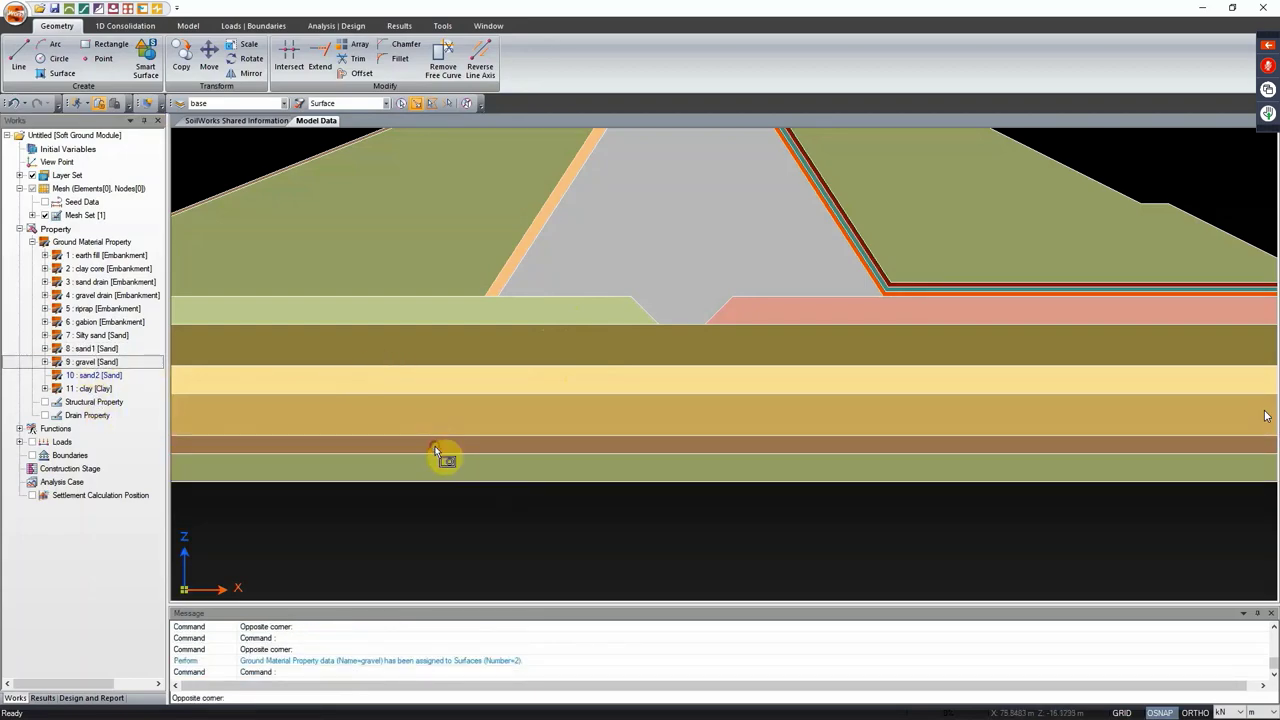
Step: Assign the sand2 material to the thin foundation layer between the two gravel layers
{"action": "left_click", "coordinate": [437, 452]}
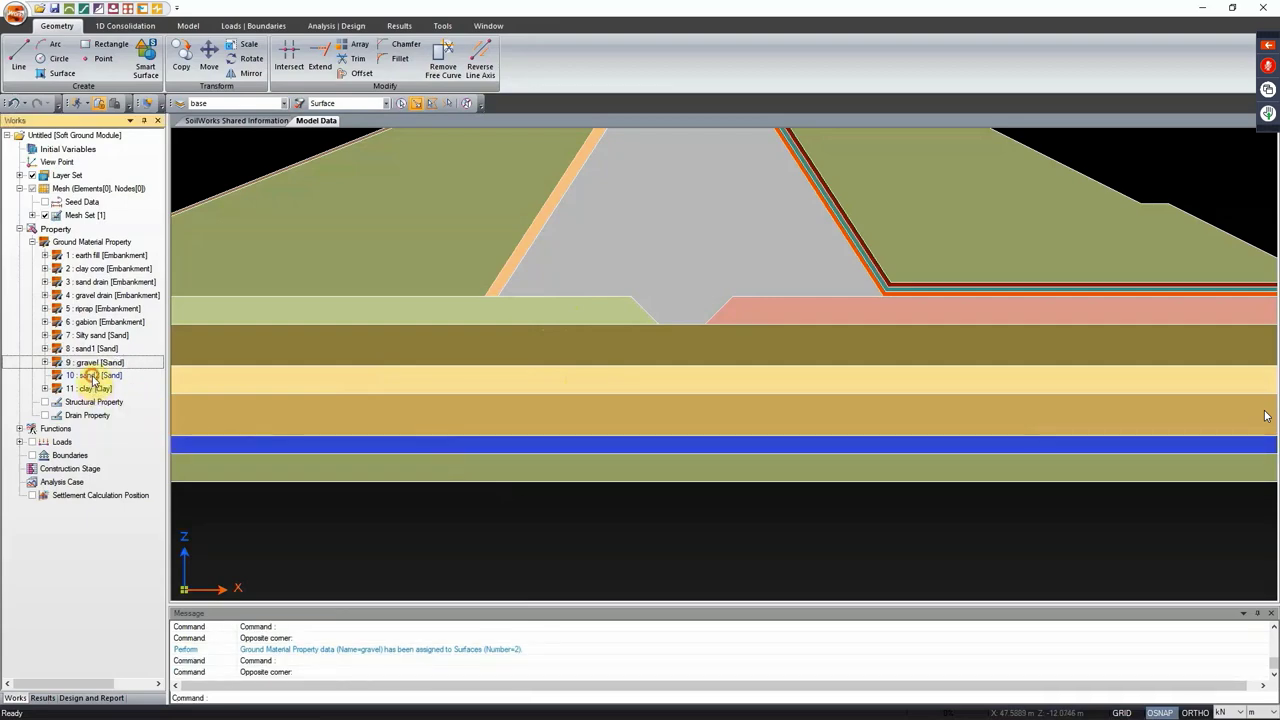
{"action": "left_click_drag", "start_coordinate": [92, 375], "coordinate": [403, 391]}
{"action": "scroll", "coordinate": [617, 417], "scroll_direction": "down", "scroll_amount": 4}
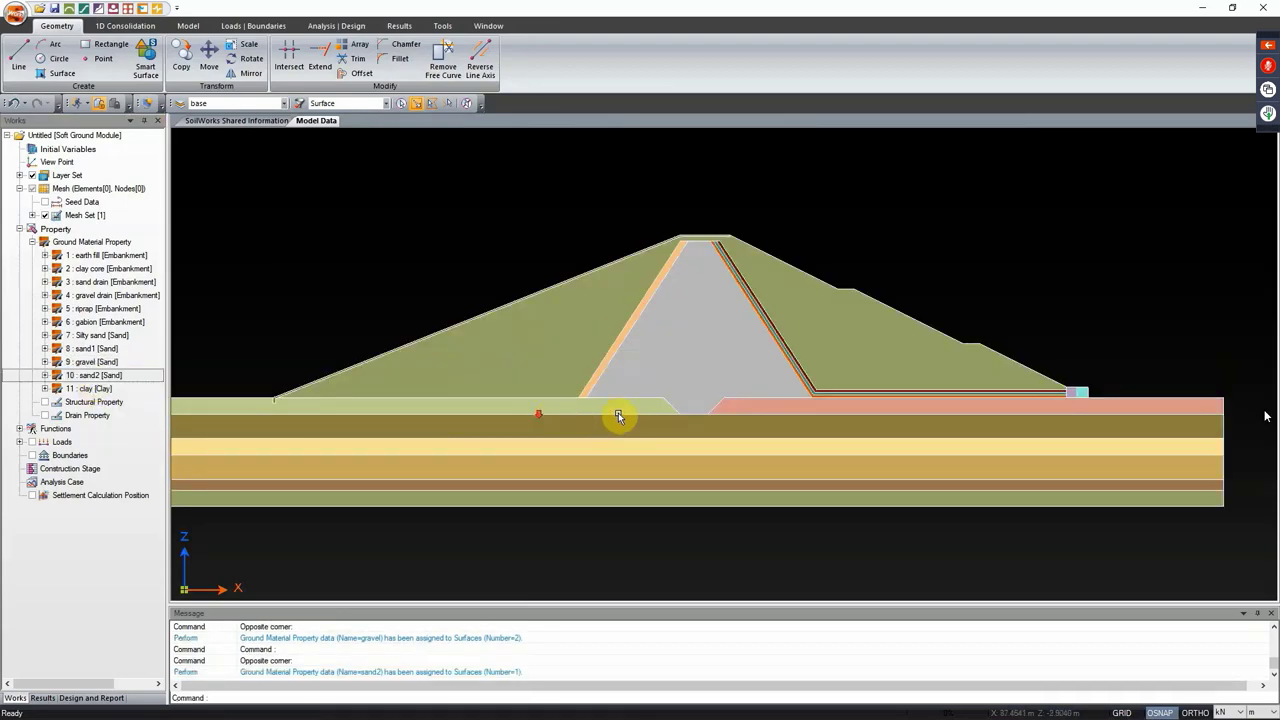
{"action": "left_click_drag", "start_coordinate": [625, 363], "coordinate": [566, 323]}
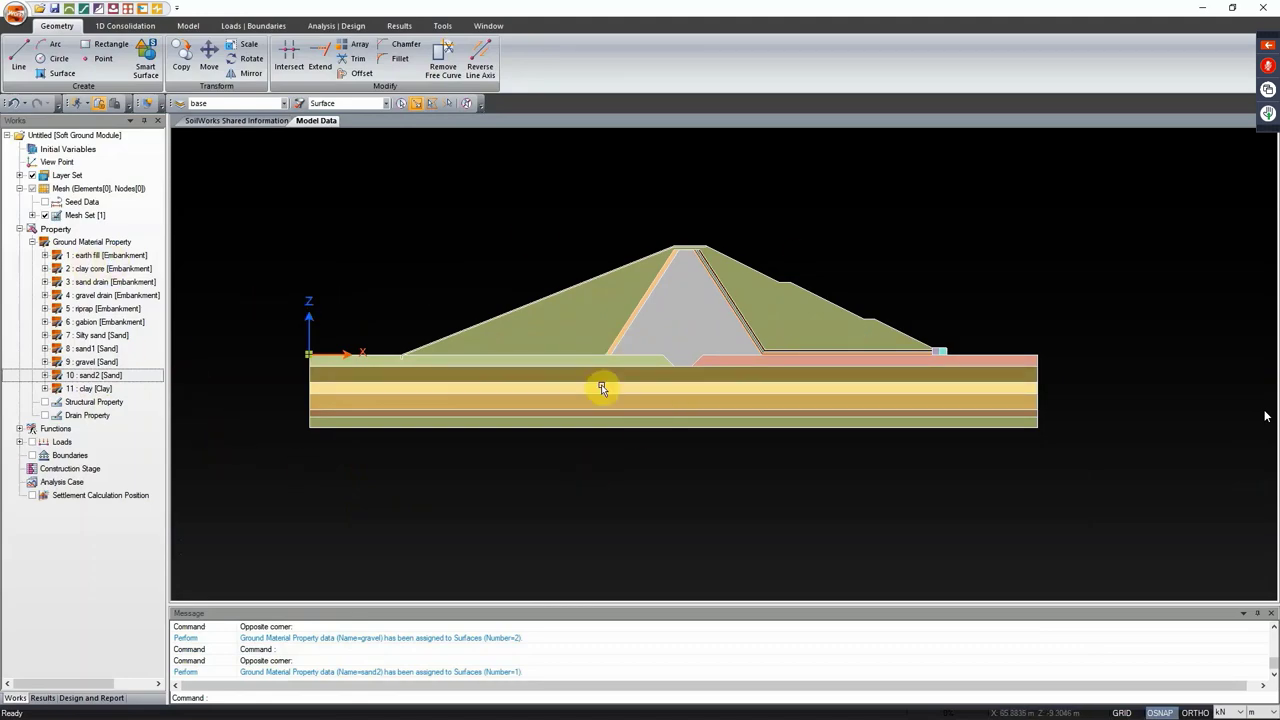
Step: Start a 1D consolidation line load and define a new load set named Surcharge
{"action": "left_click", "coordinate": [115, 25]}
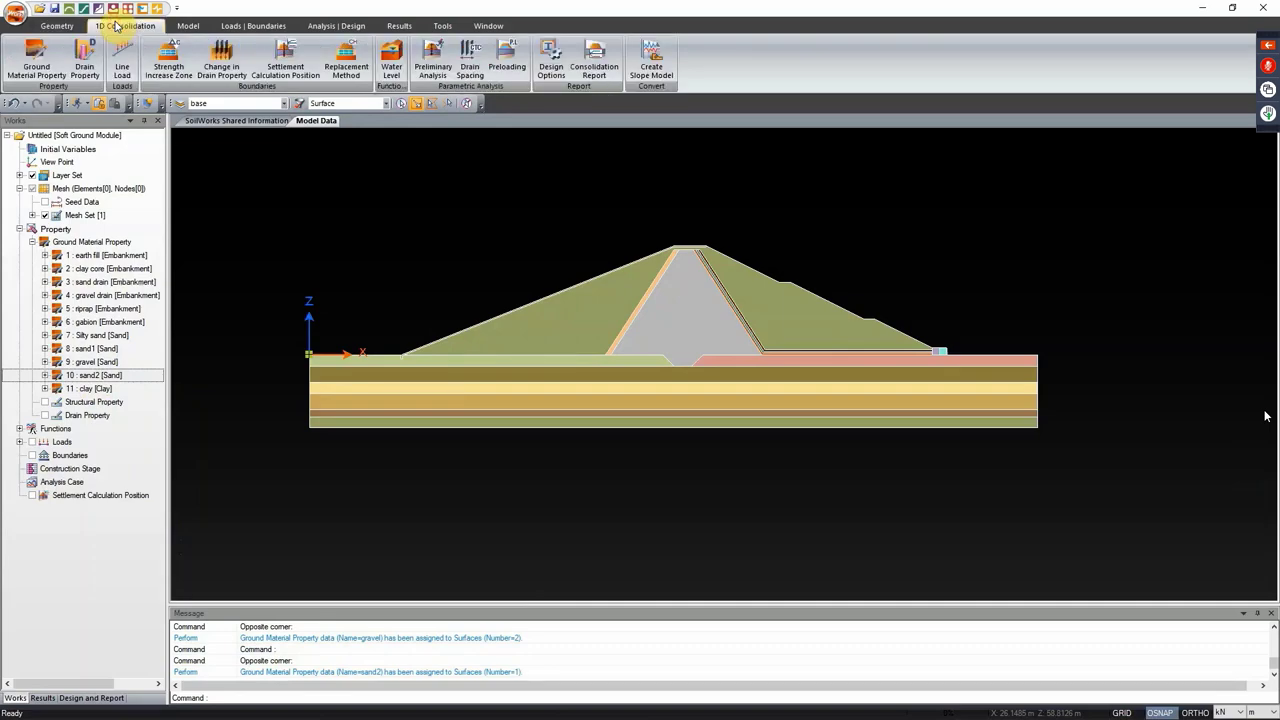
{"action": "left_click_drag", "start_coordinate": [419, 192], "coordinate": [580, 330]}
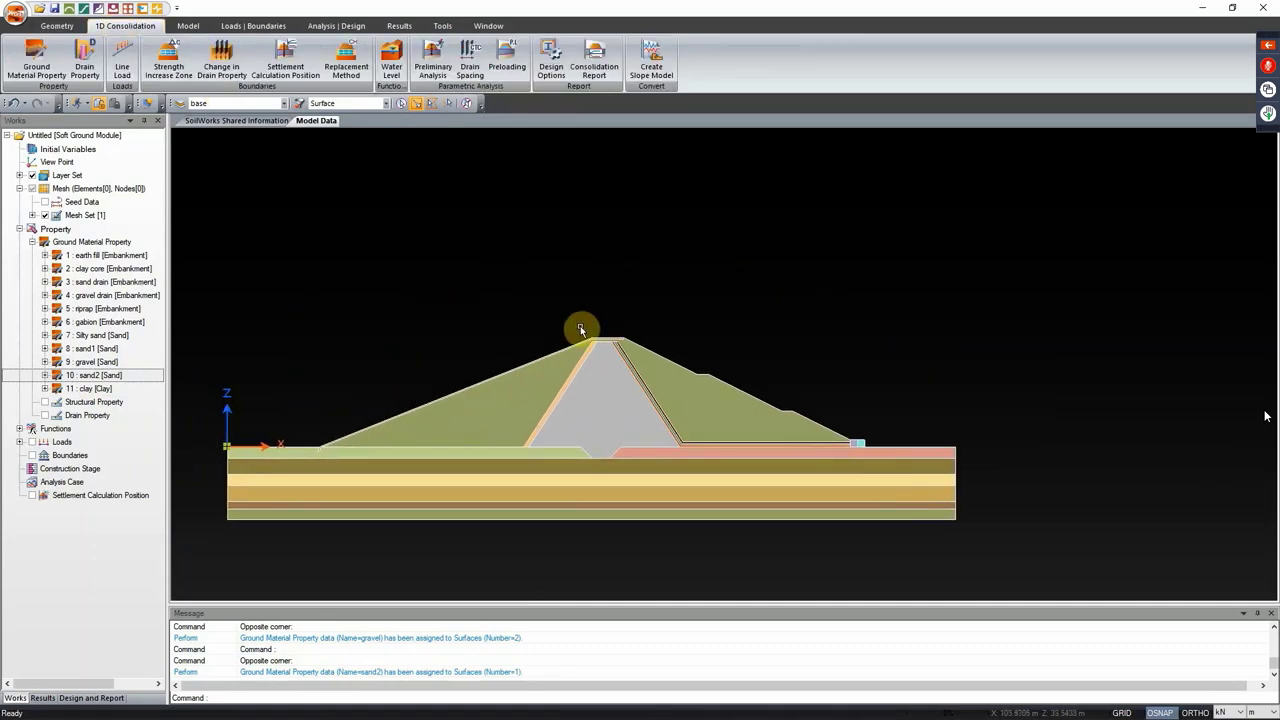
{"action": "left_click", "coordinate": [121, 72]}
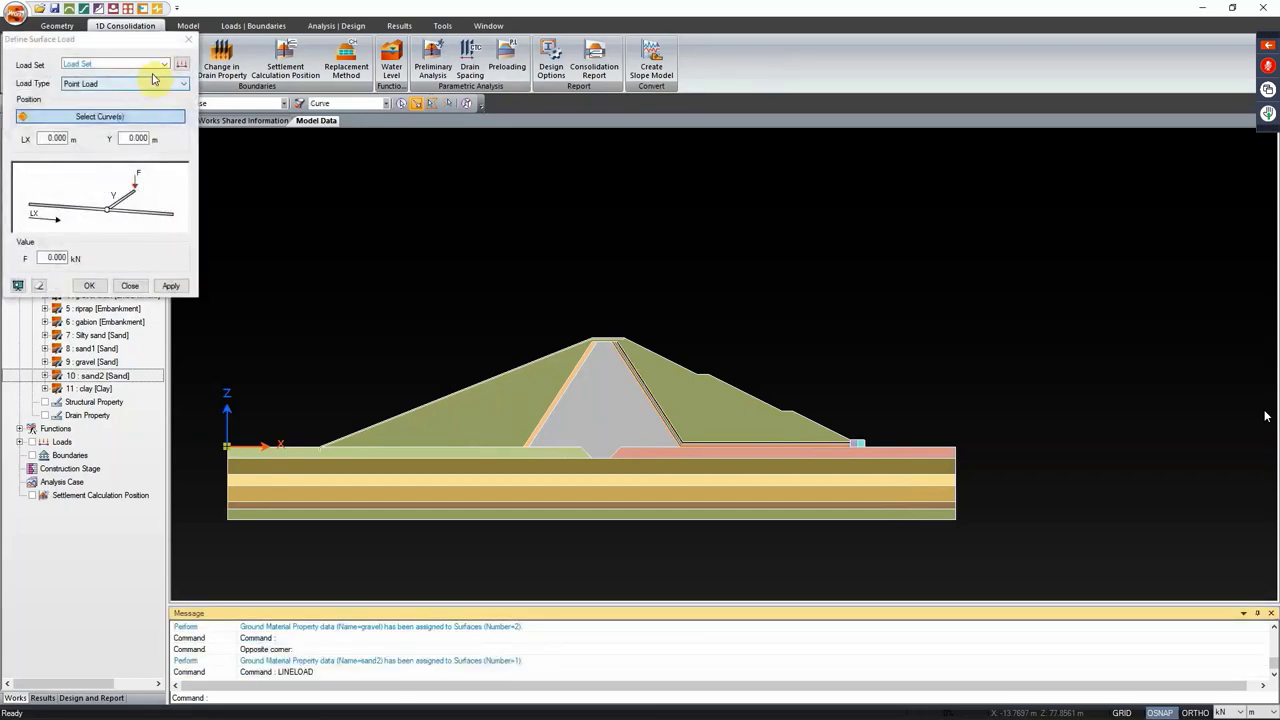
{"action": "left_click", "coordinate": [188, 40]}
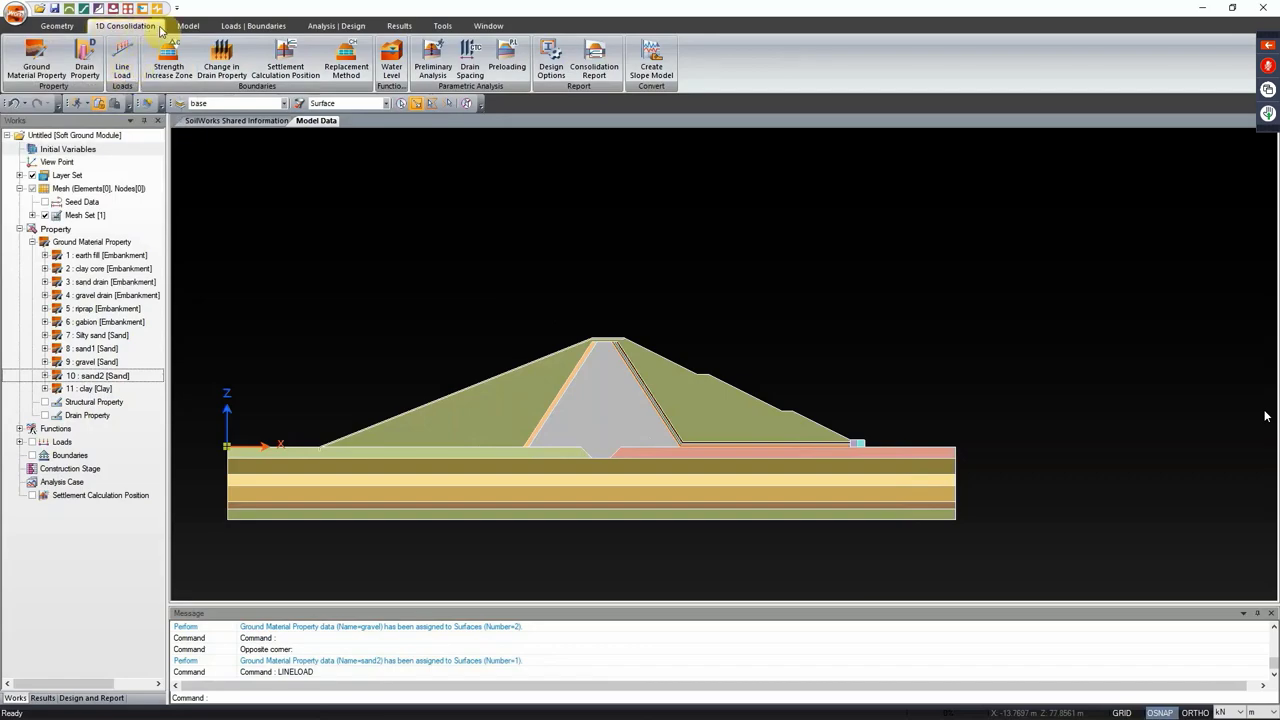
{"action": "left_click", "coordinate": [121, 70]}
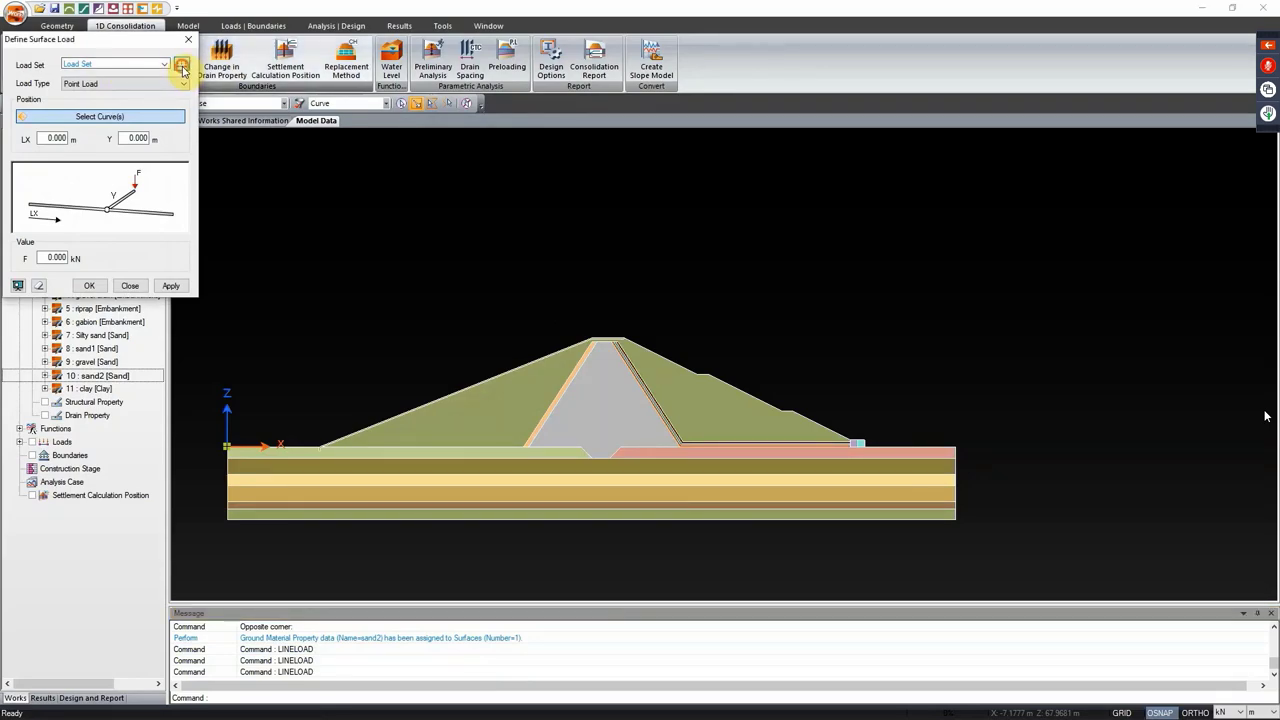
{"action": "left_click", "coordinate": [183, 66]}
{"action": "left_click", "coordinate": [277, 109]}
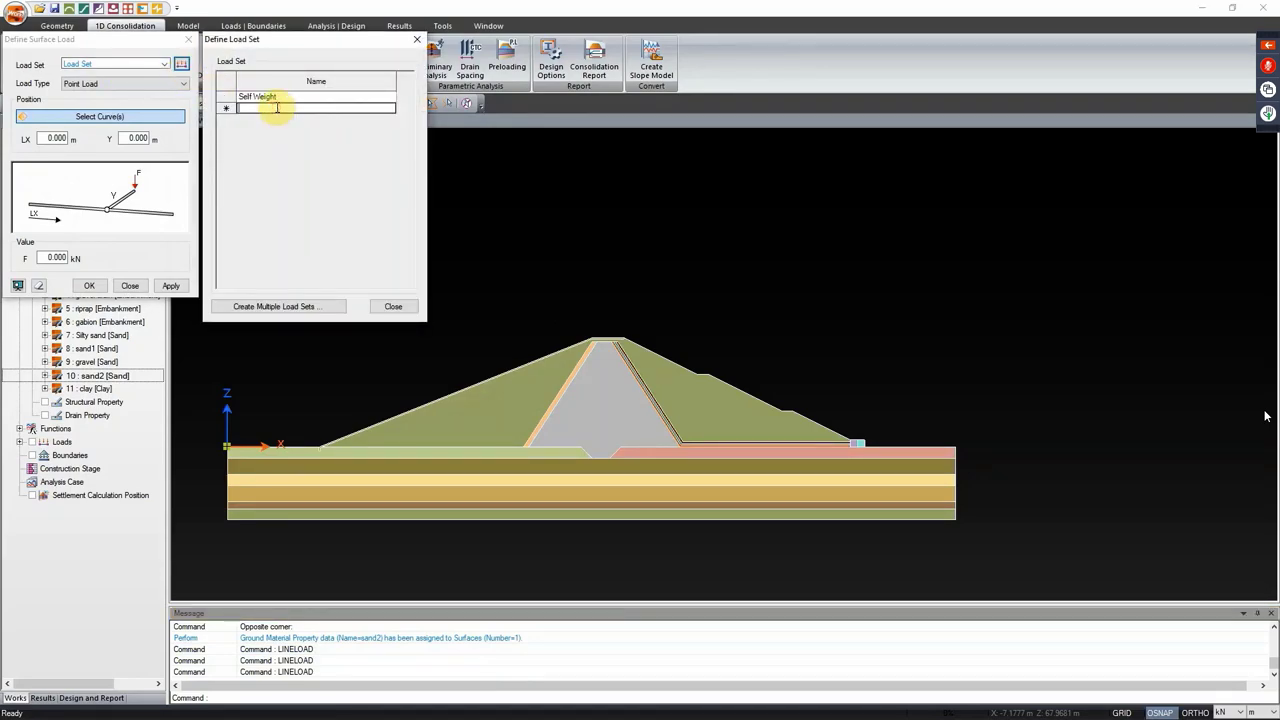
{"action": "type", "text": "Su"}
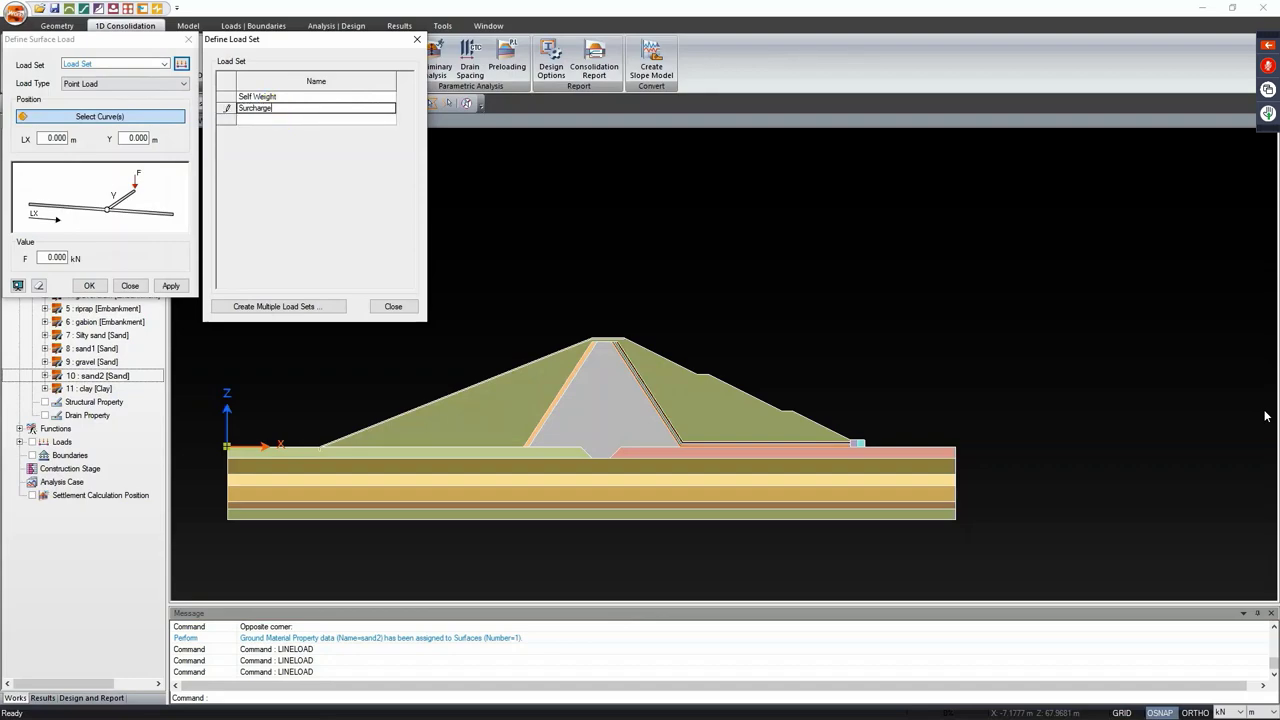
{"action": "type", "text": "rcharge"}
{"action": "key", "text": "Return"}
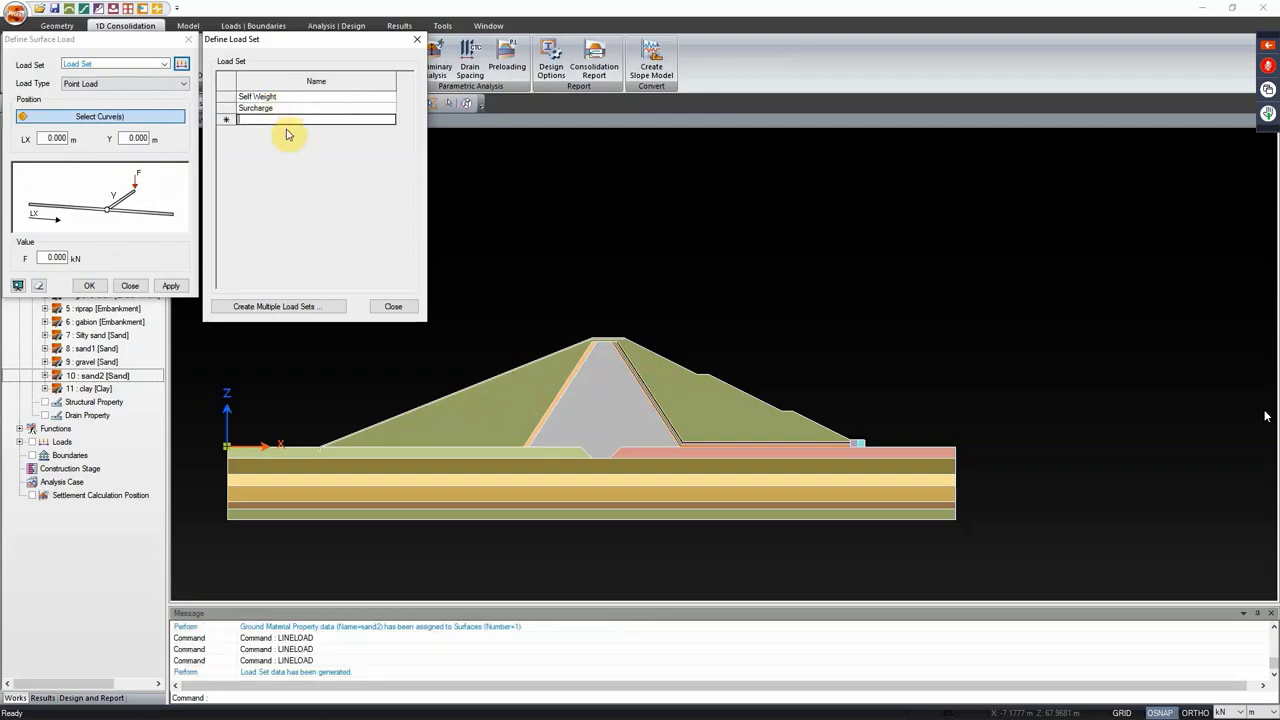
{"action": "left_click", "coordinate": [399, 306]}
Step: Apply a strip load with w1 and w2 of -9 kN/m² along the top line of the dam crest
{"action": "left_click", "coordinate": [123, 85]}
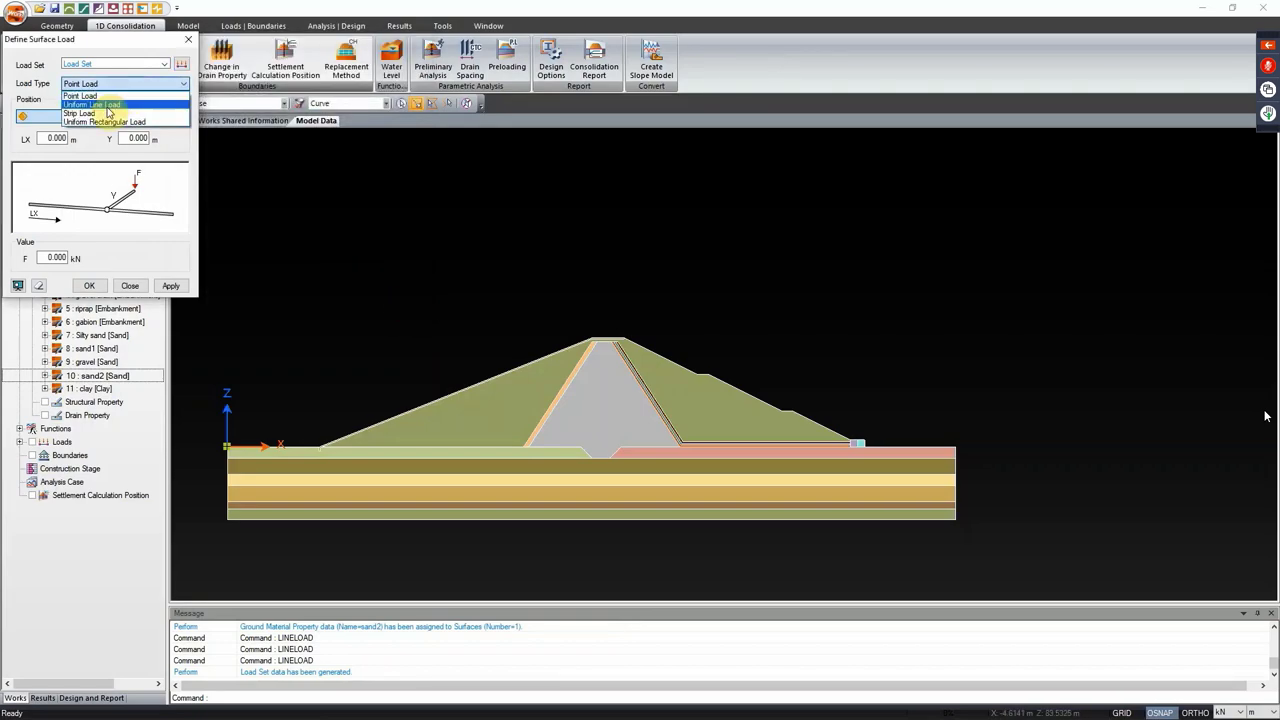
{"action": "left_click", "coordinate": [107, 114]}
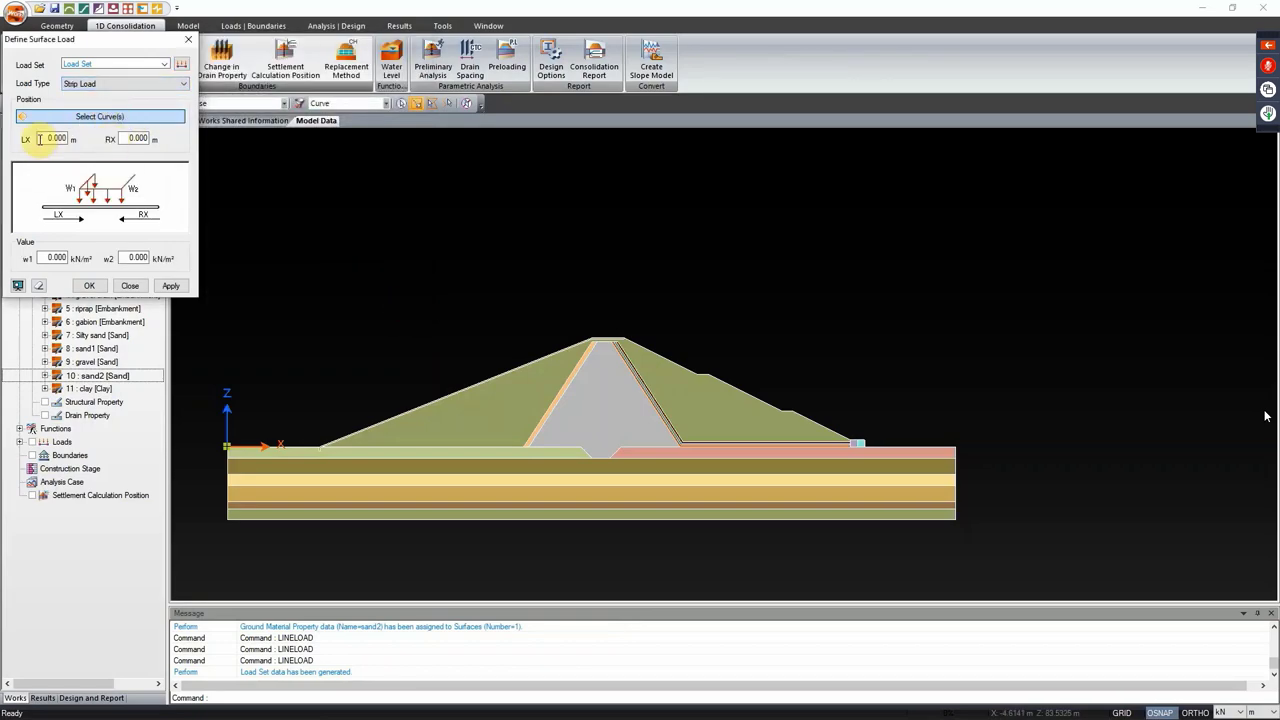
{"action": "double_click", "coordinate": [51, 257]}
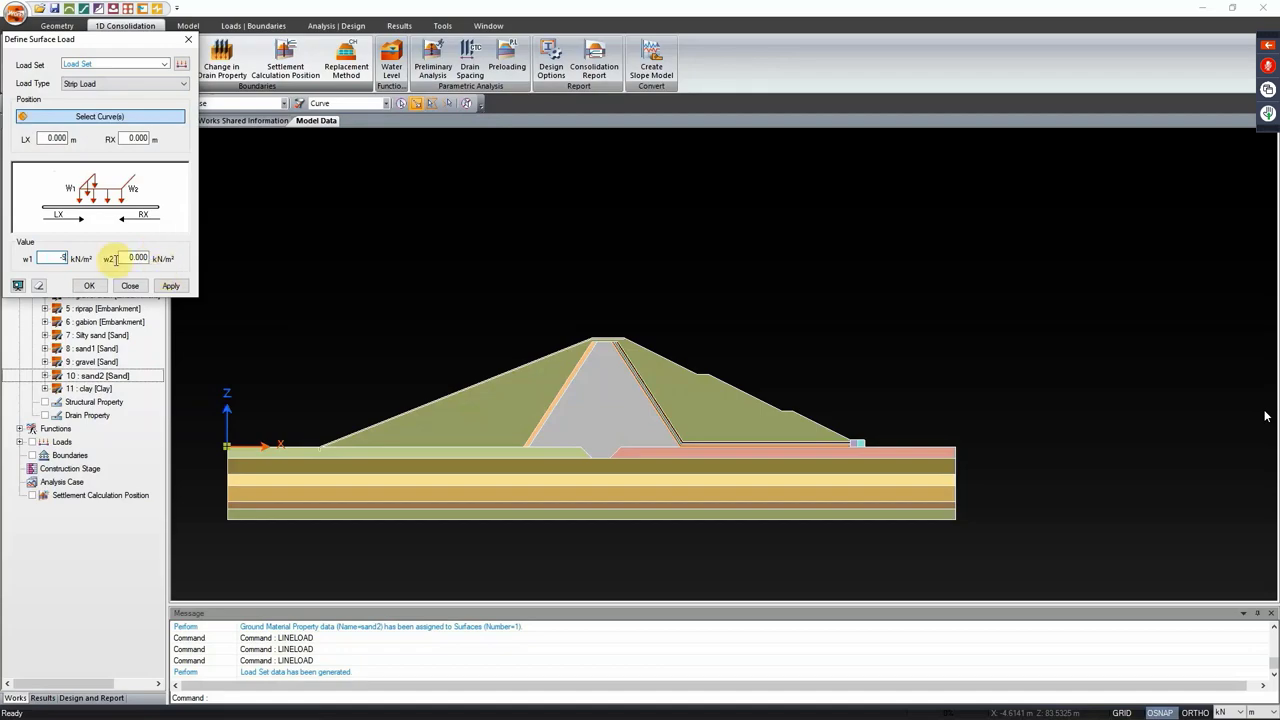
{"action": "type", "text": "-9"}
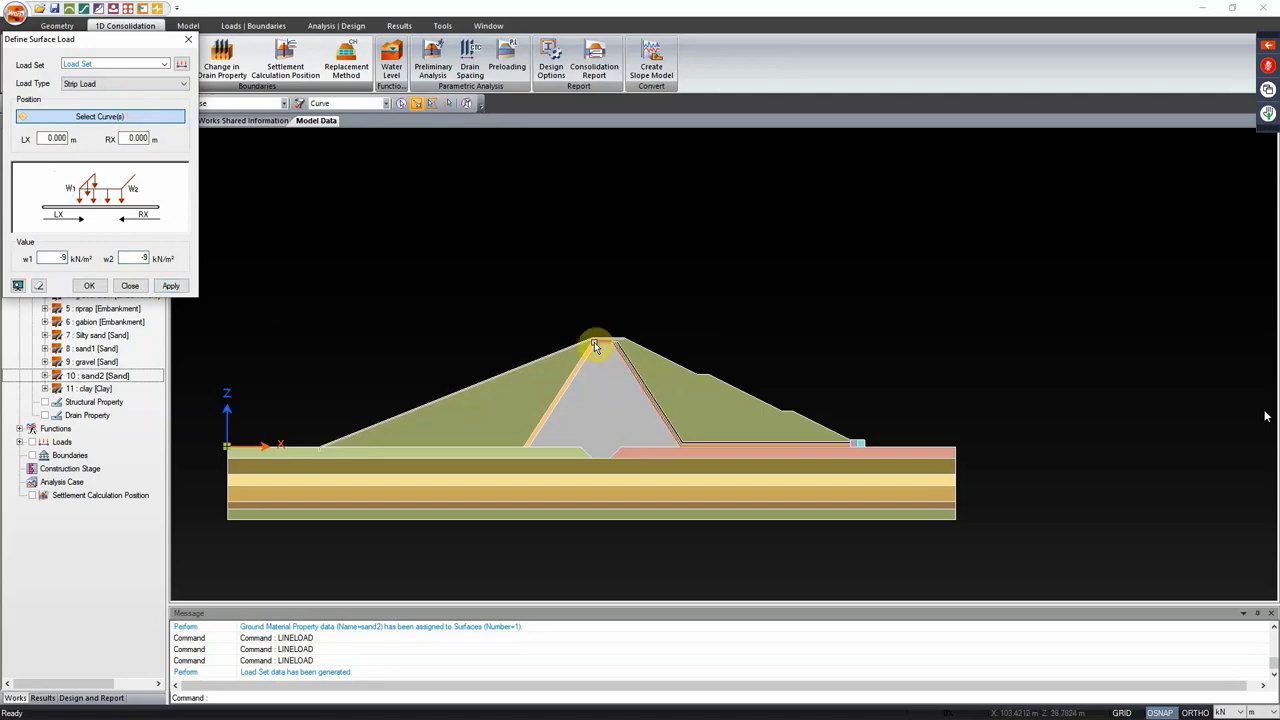
{"action": "scroll", "coordinate": [600, 340], "scroll_direction": "up", "scroll_amount": 5}
{"action": "scroll", "coordinate": [667, 376], "scroll_direction": "up", "scroll_amount": 3}
{"action": "left_click", "coordinate": [491, 236]}
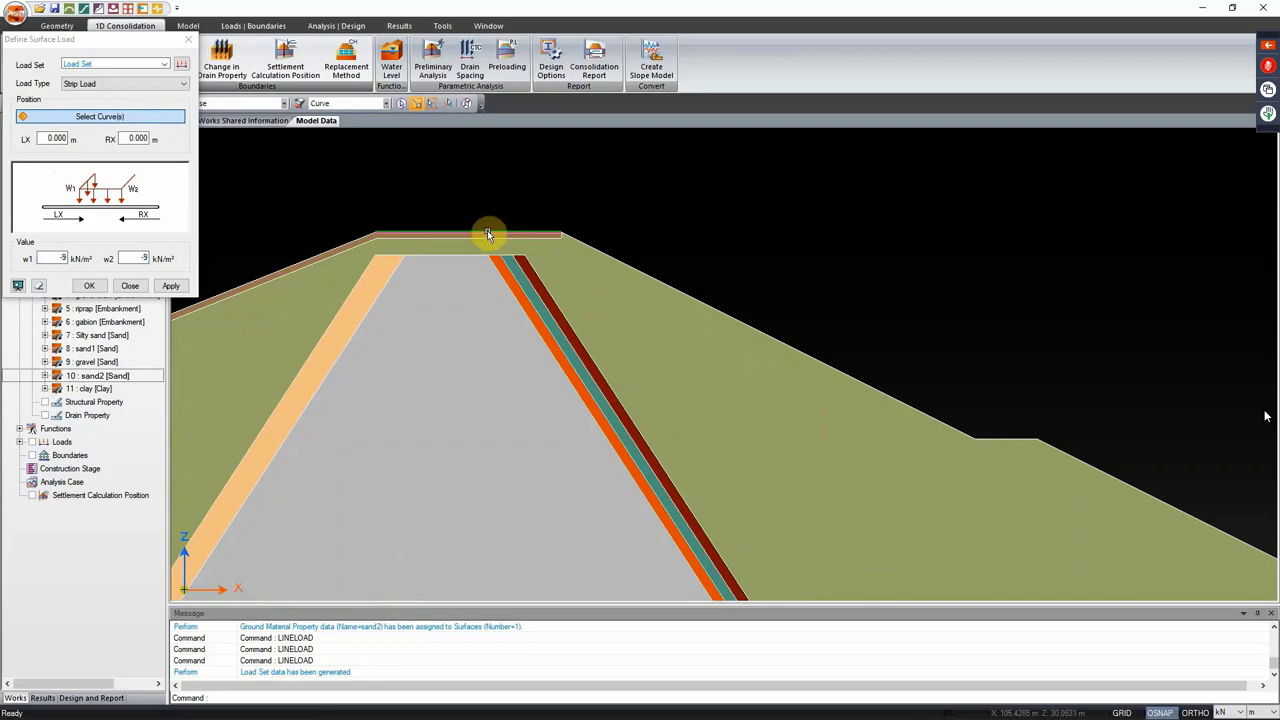
{"action": "left_click", "coordinate": [171, 285]}
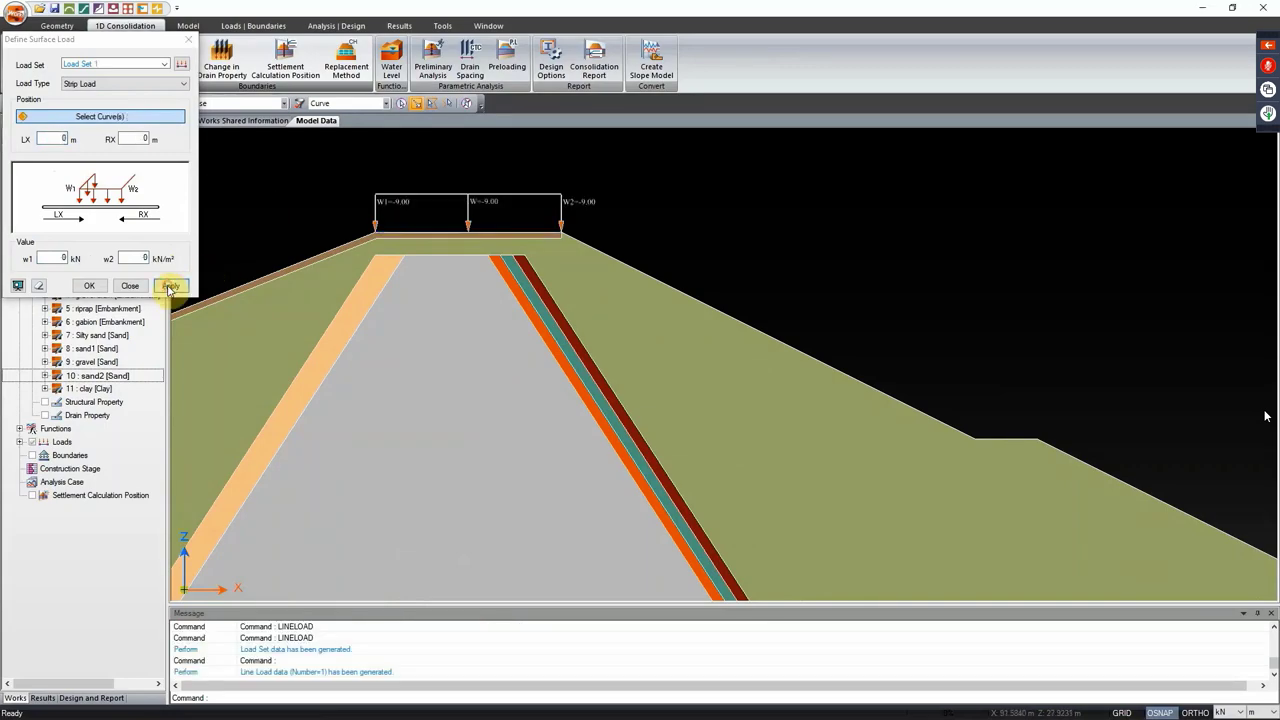
{"action": "left_click_drag", "start_coordinate": [680, 257], "coordinate": [790, 342]}
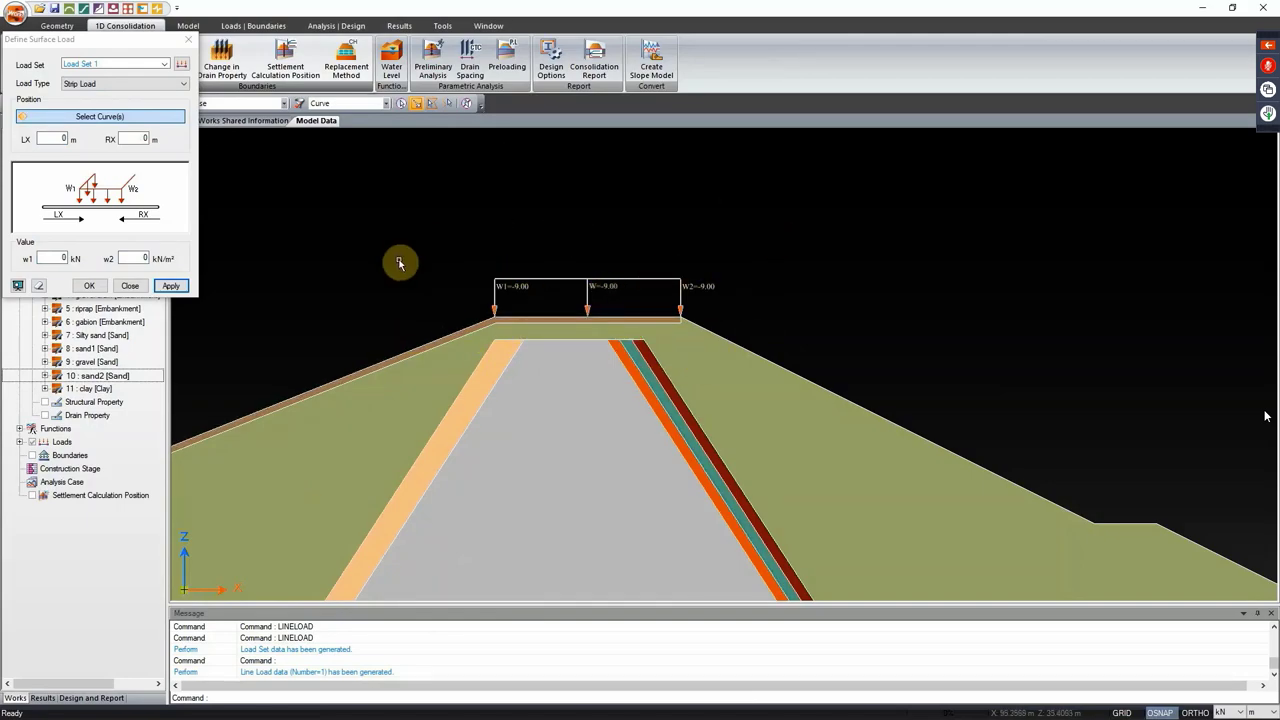
{"action": "left_click", "coordinate": [136, 287]}
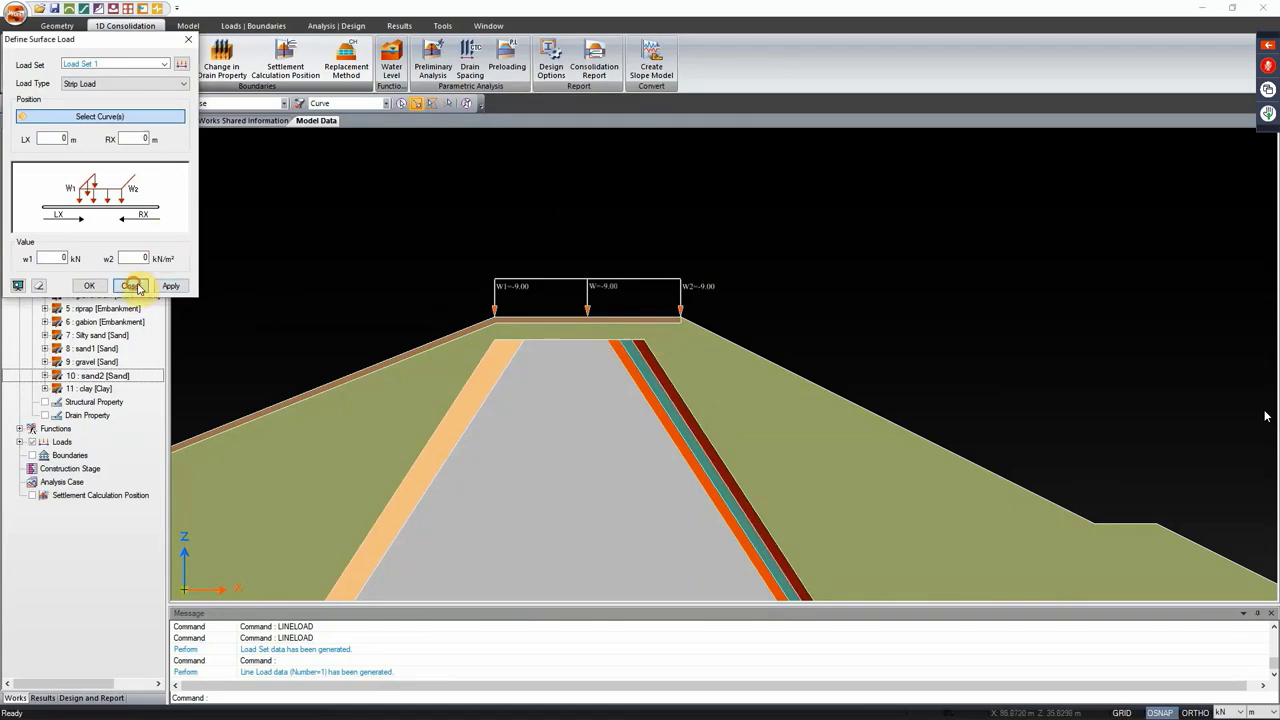
Step: Start a support condition and define a new boundary set named support
{"action": "left_click", "coordinate": [253, 25]}
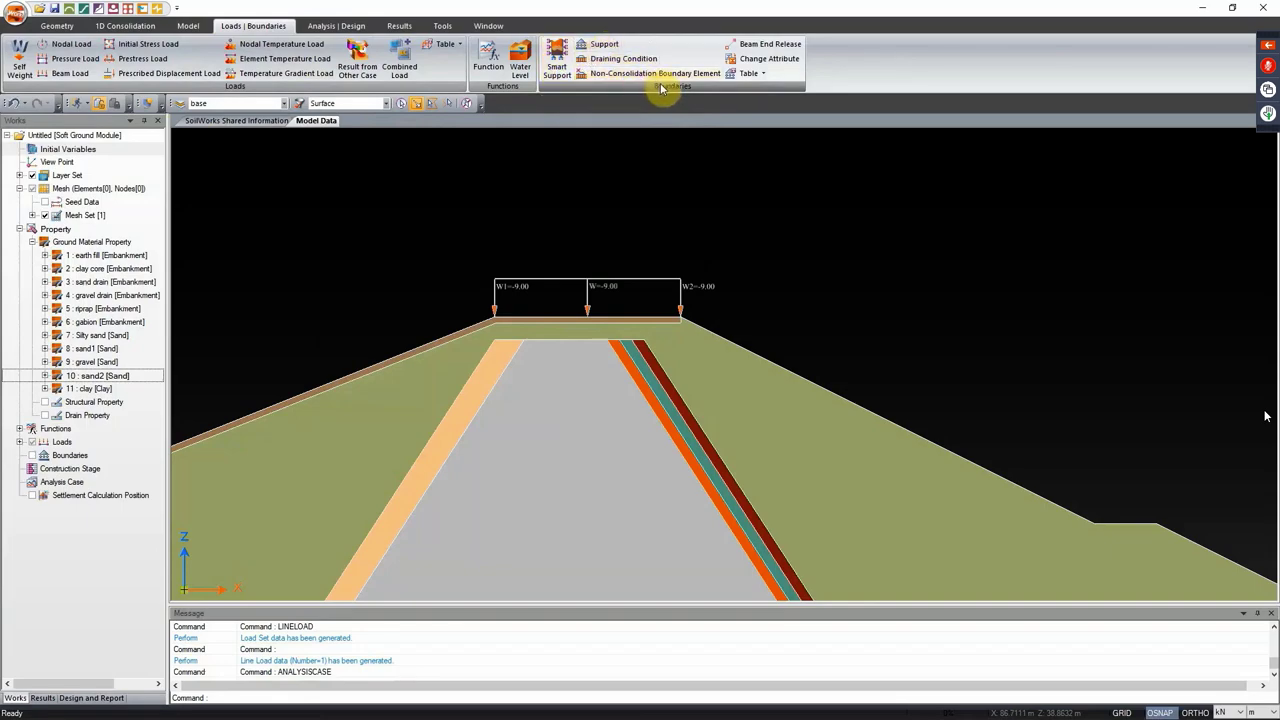
{"action": "left_click", "coordinate": [603, 46]}
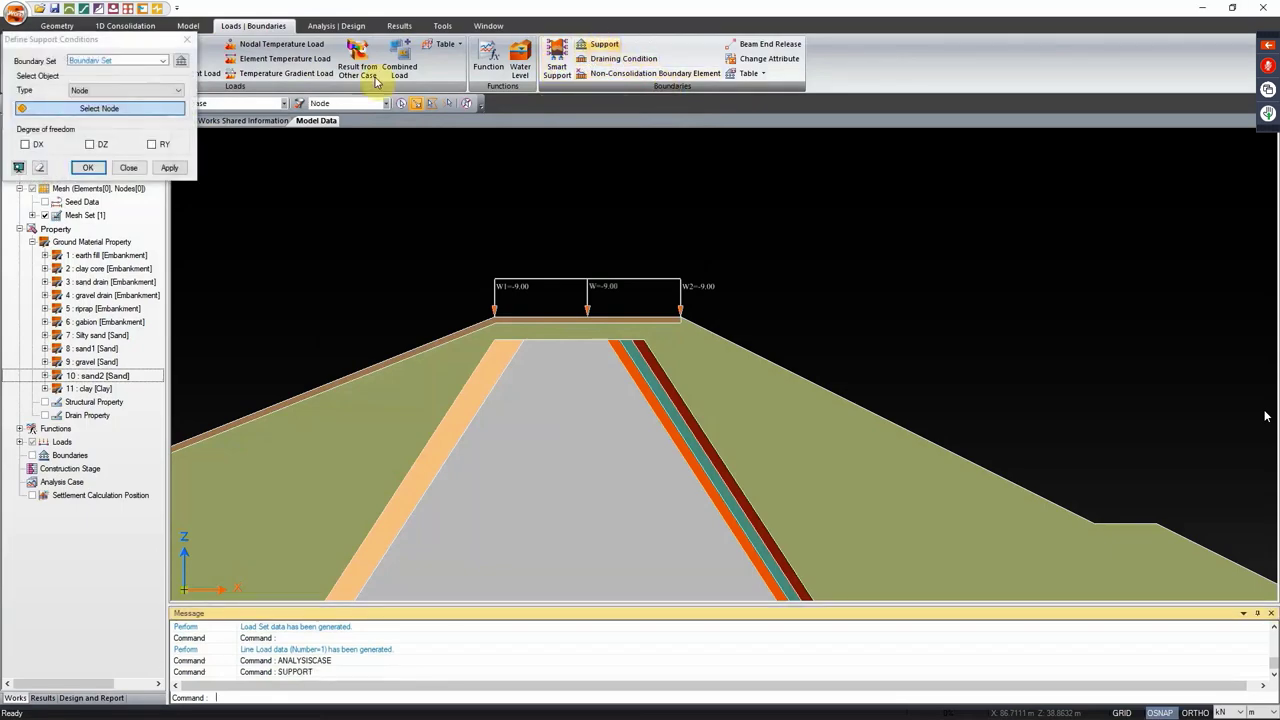
{"action": "left_click", "coordinate": [181, 64]}
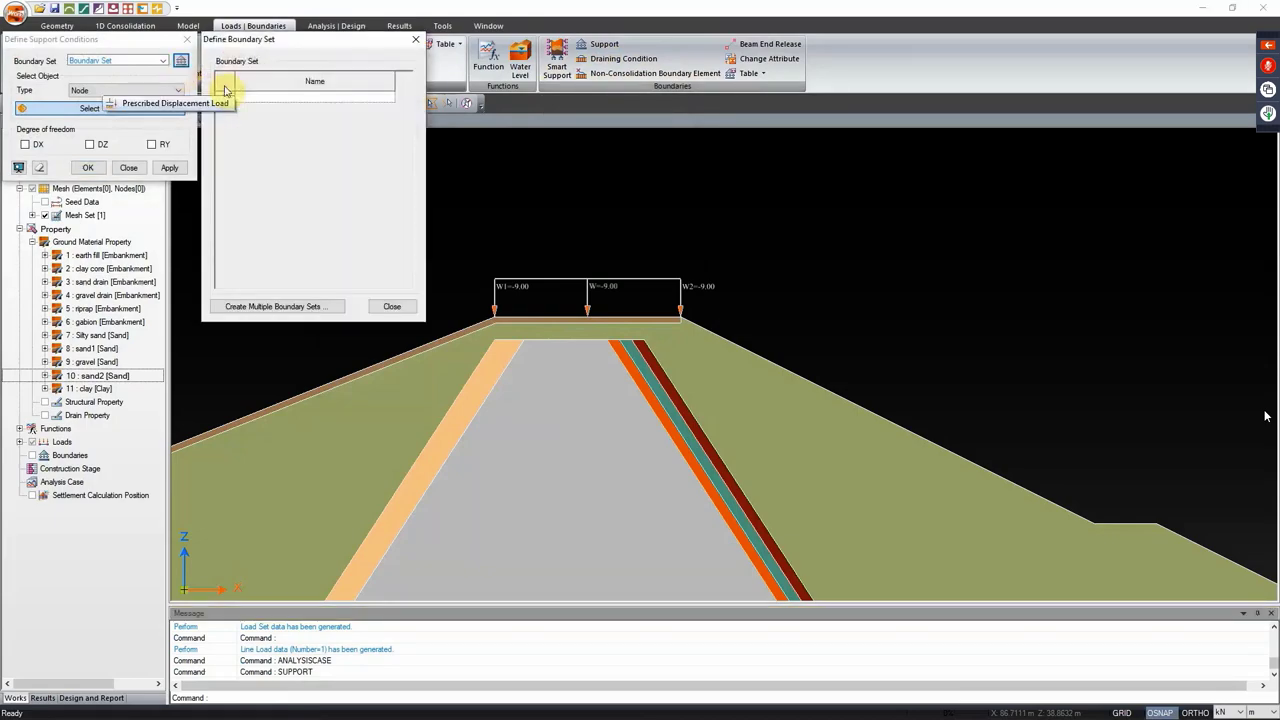
{"action": "left_click", "coordinate": [303, 100]}
{"action": "type", "text": "su"}
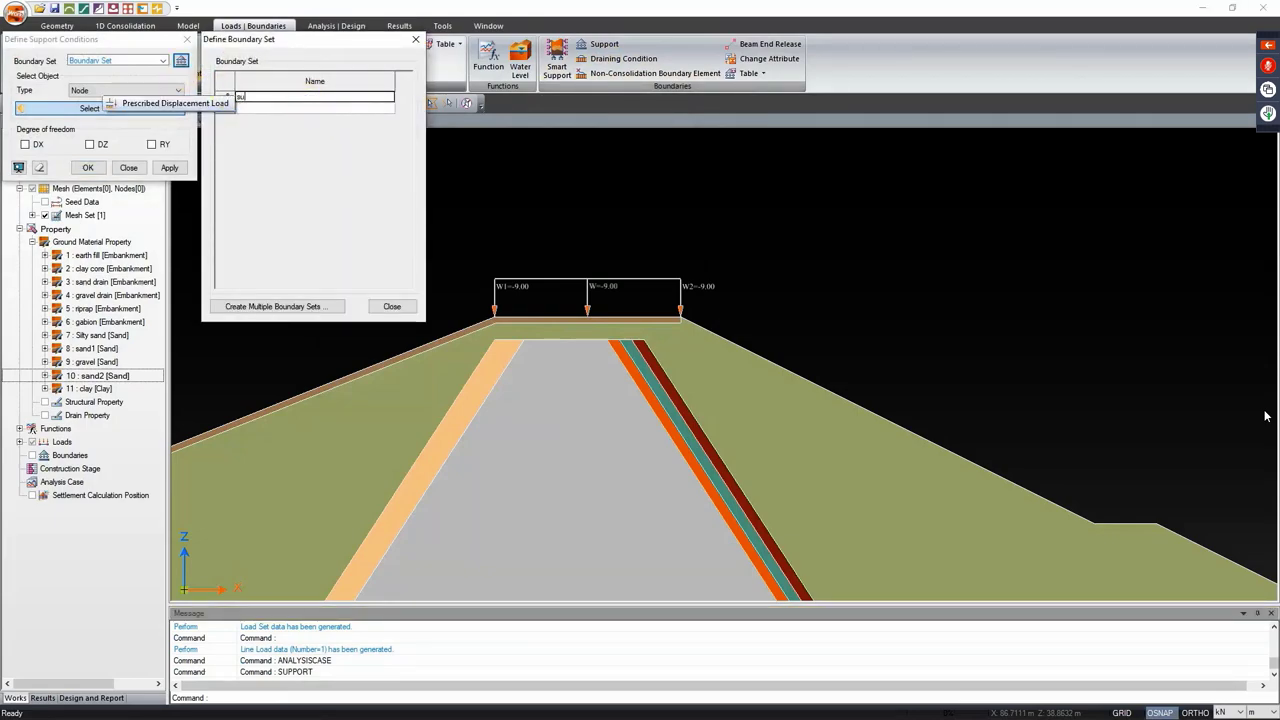
{"action": "type", "text": "pport"}
{"action": "left_click", "coordinate": [310, 106]}
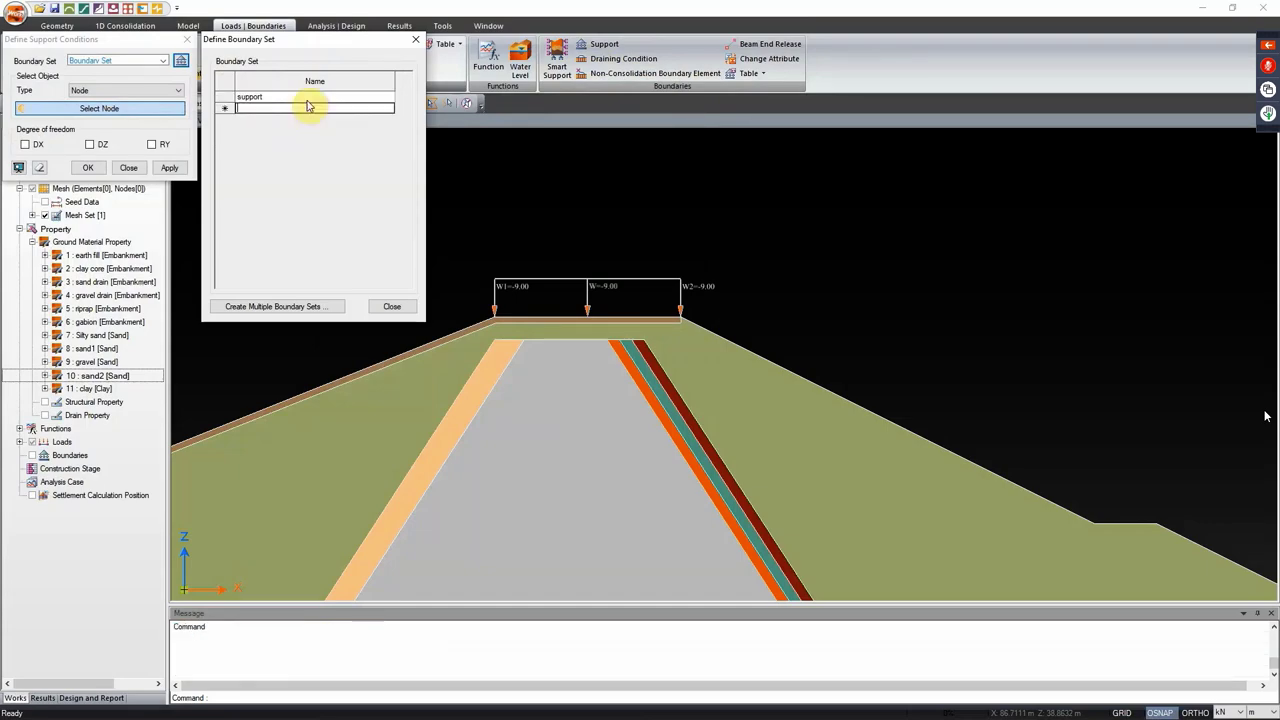
{"action": "left_click", "coordinate": [392, 307]}
Step: Apply a curve support from the support set to the foundation's bottom line, restraining DX, DZ and RY
{"action": "left_click", "coordinate": [163, 60]}
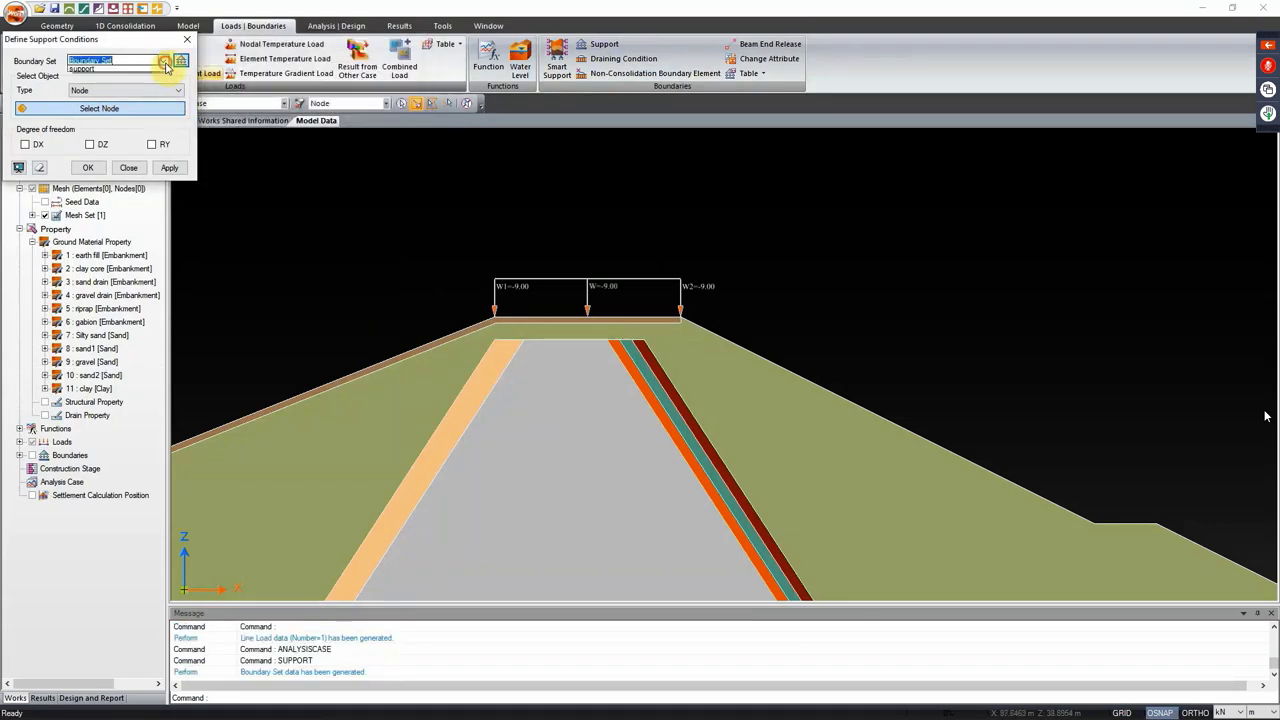
{"action": "left_click", "coordinate": [128, 75]}
{"action": "left_click", "coordinate": [119, 91]}
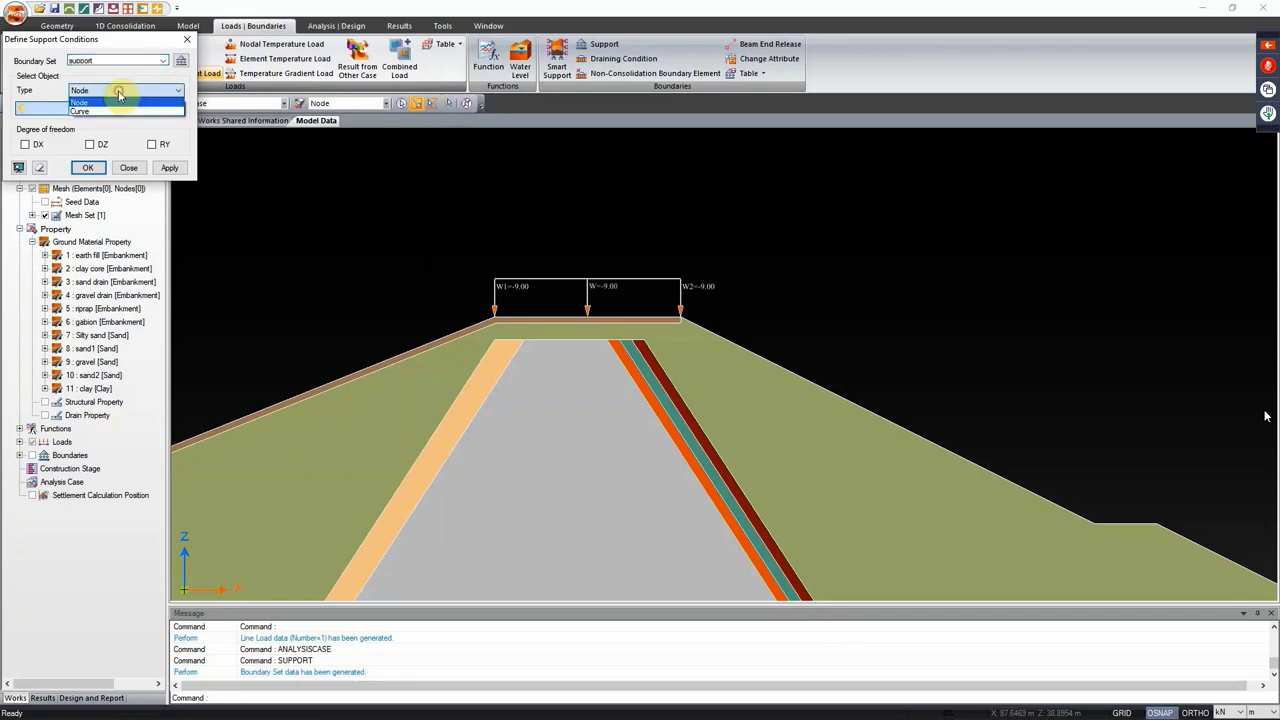
{"action": "left_click", "coordinate": [110, 111]}
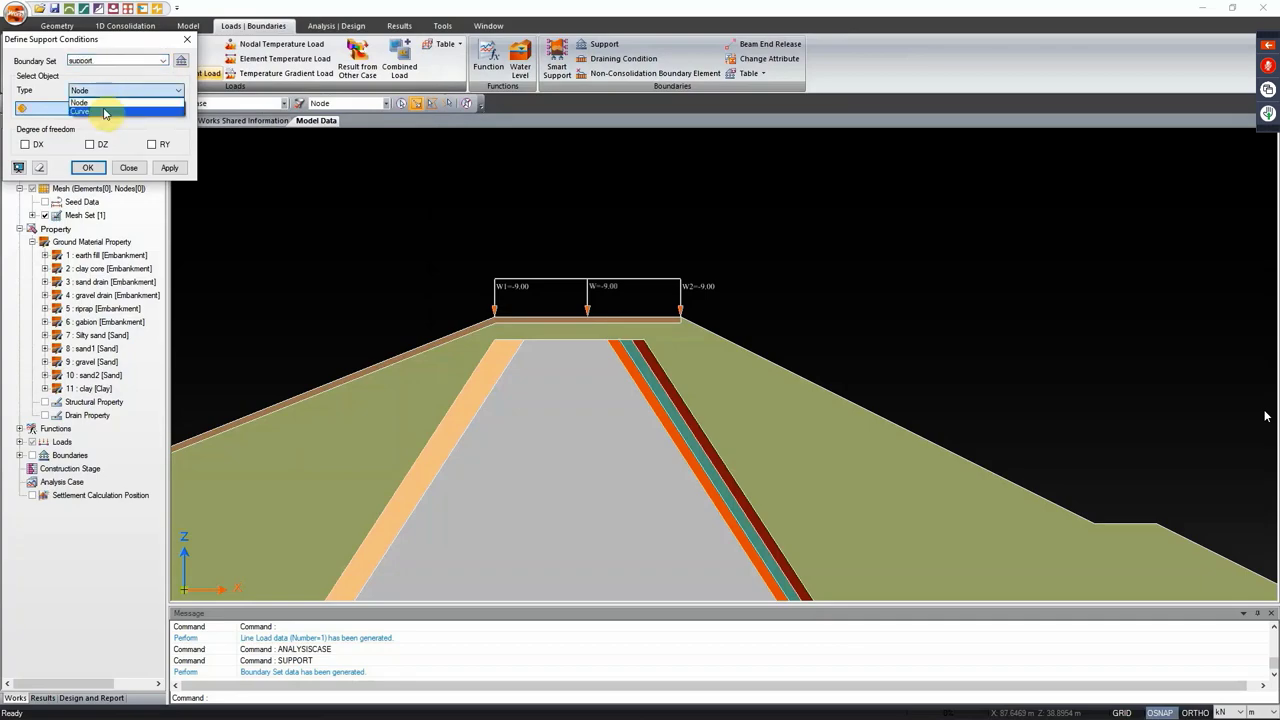
{"action": "left_click", "coordinate": [33, 147]}
{"action": "left_click", "coordinate": [94, 146]}
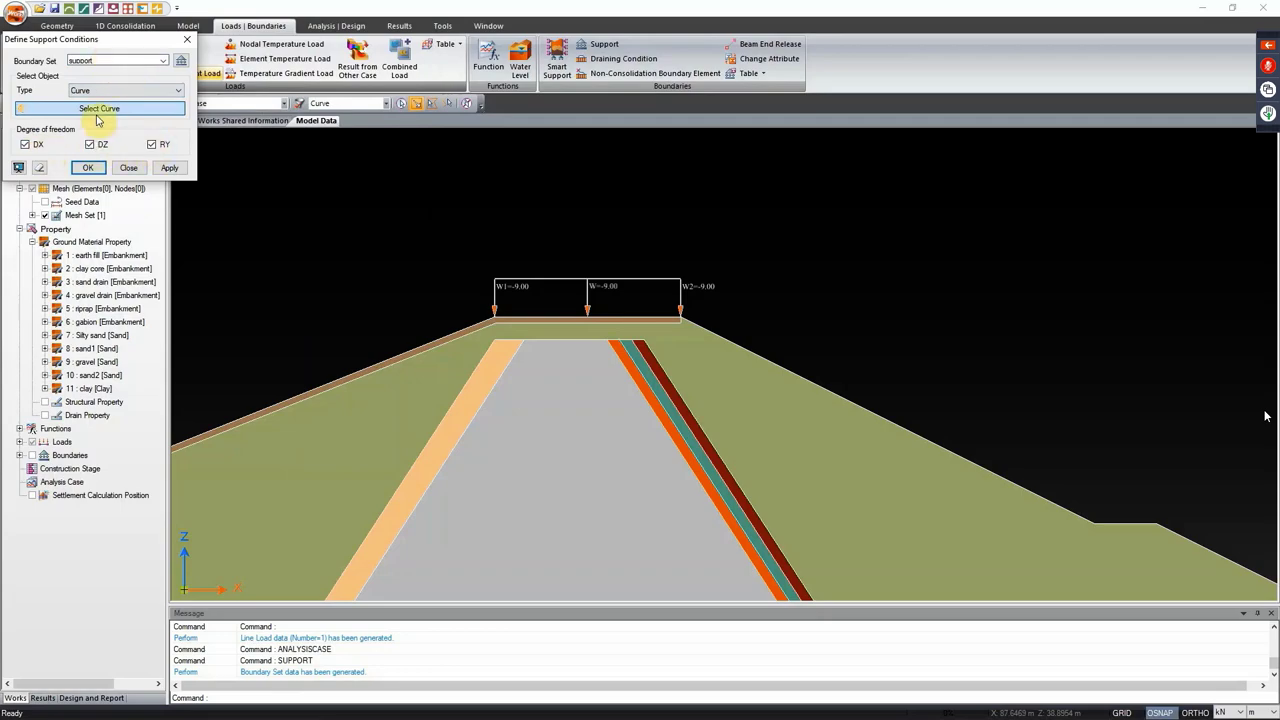
{"action": "left_click", "coordinate": [151, 145]}
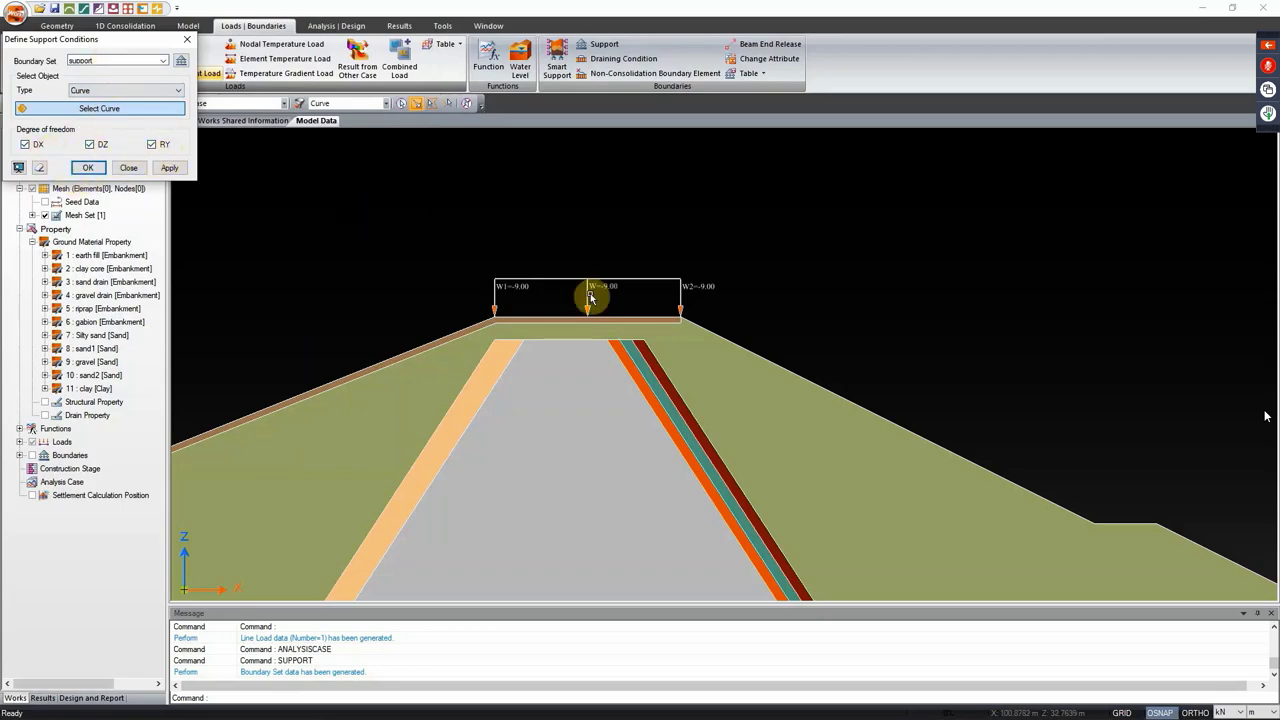
{"action": "scroll", "coordinate": [591, 294], "scroll_direction": "down", "scroll_amount": 3}
{"action": "scroll", "coordinate": [613, 315], "scroll_direction": "down", "scroll_amount": 4}
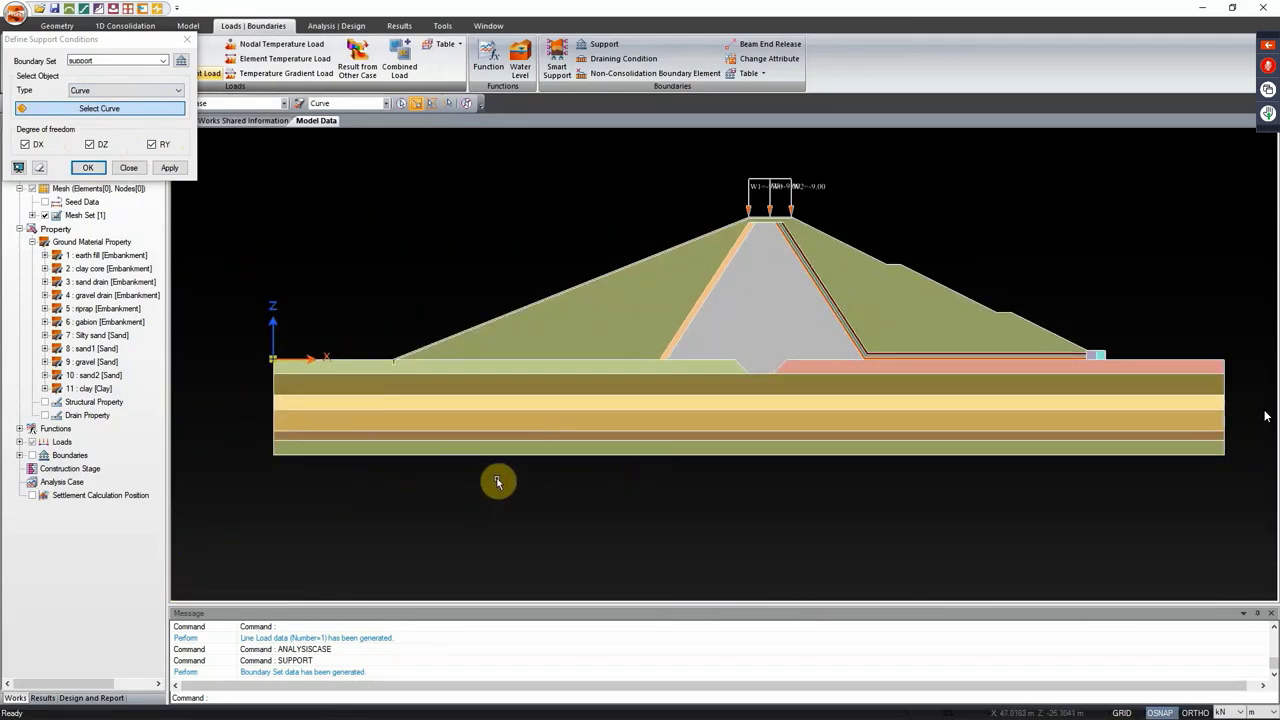
{"action": "left_click", "coordinate": [511, 457]}
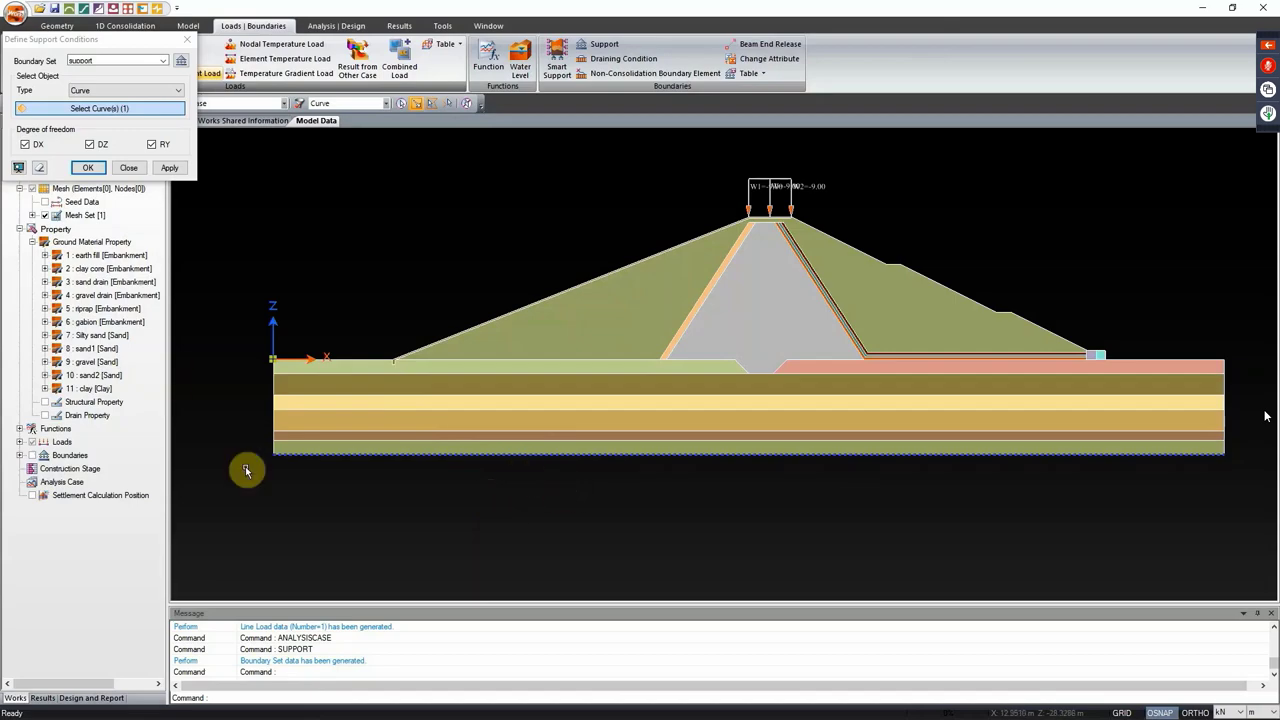
{"action": "left_click", "coordinate": [170, 168]}
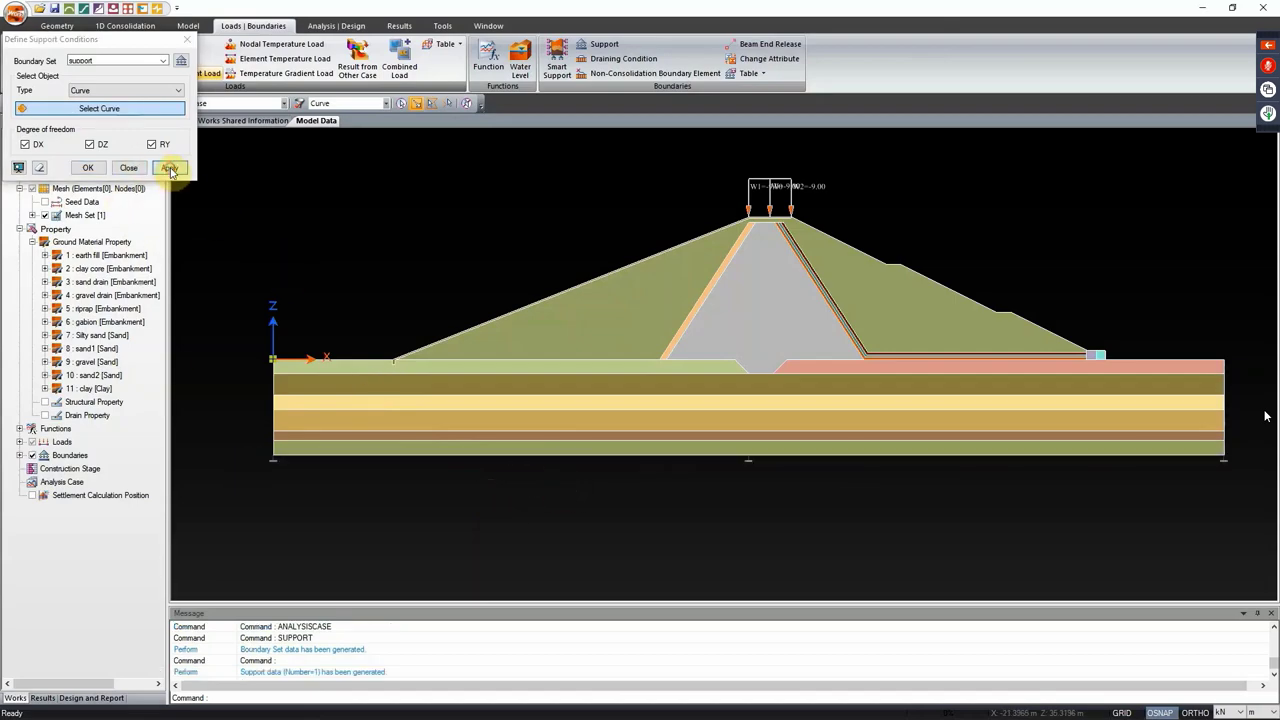
{"action": "left_click", "coordinate": [128, 167]}
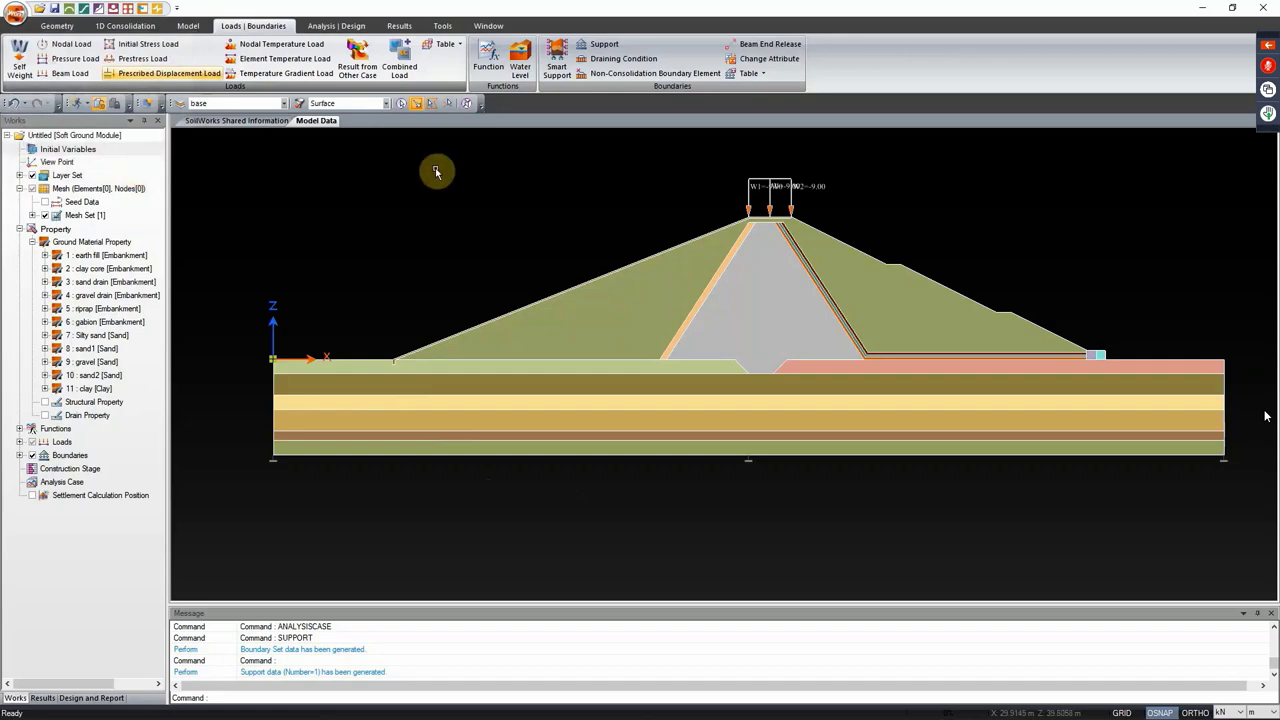
Step: Add an analysis case named Settlement Check using the 1D Consolidation Analysis method
{"action": "left_click", "coordinate": [352, 27]}
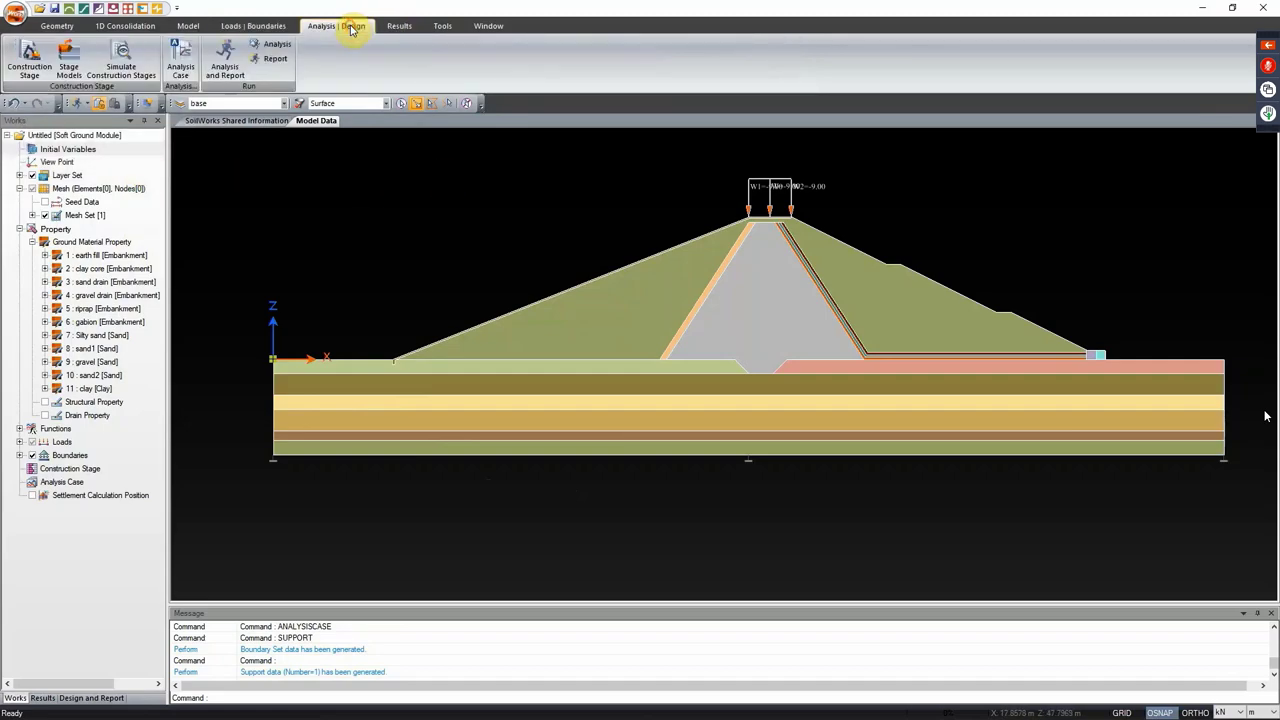
{"action": "left_click", "coordinate": [179, 72]}
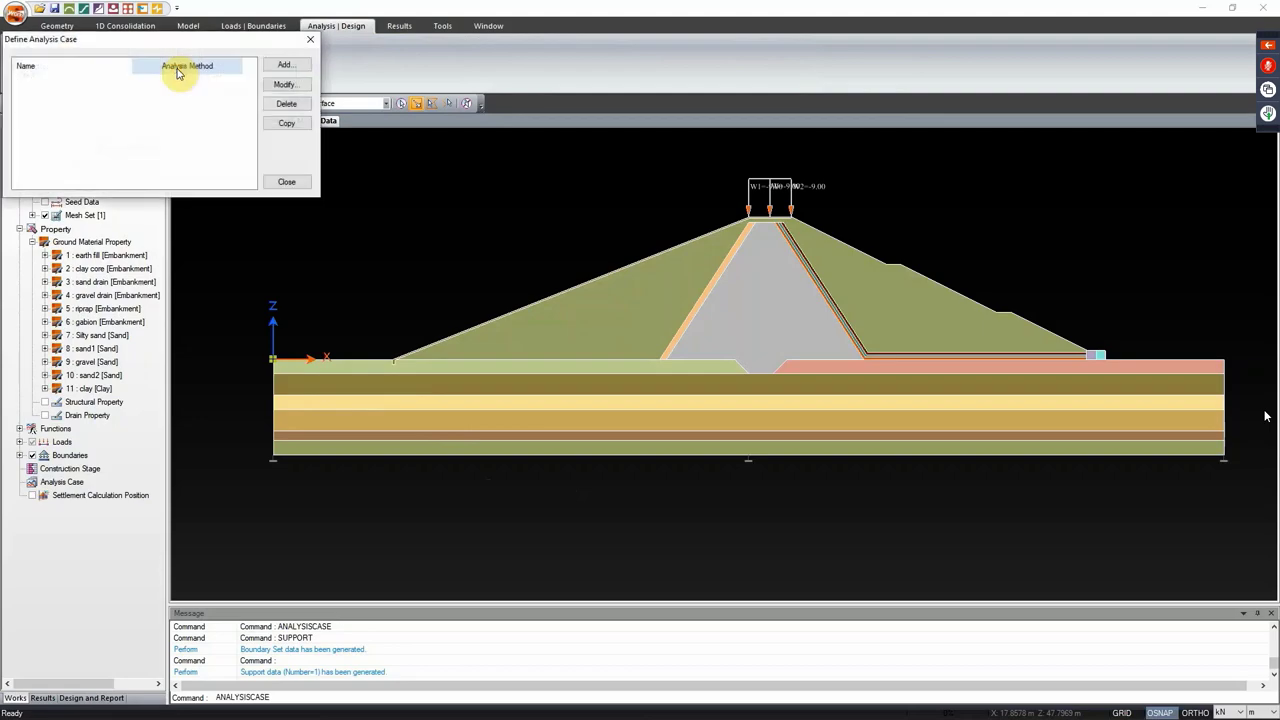
{"action": "left_click", "coordinate": [284, 66]}
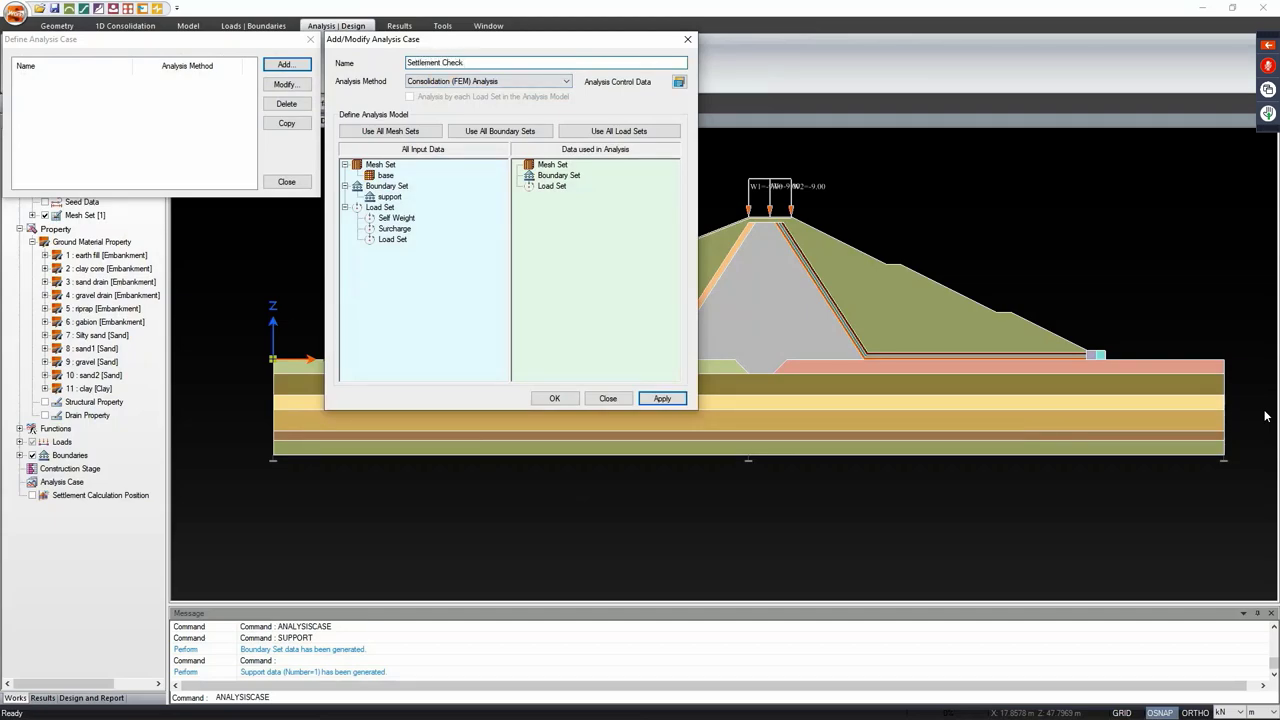
{"action": "left_click", "coordinate": [525, 81]}
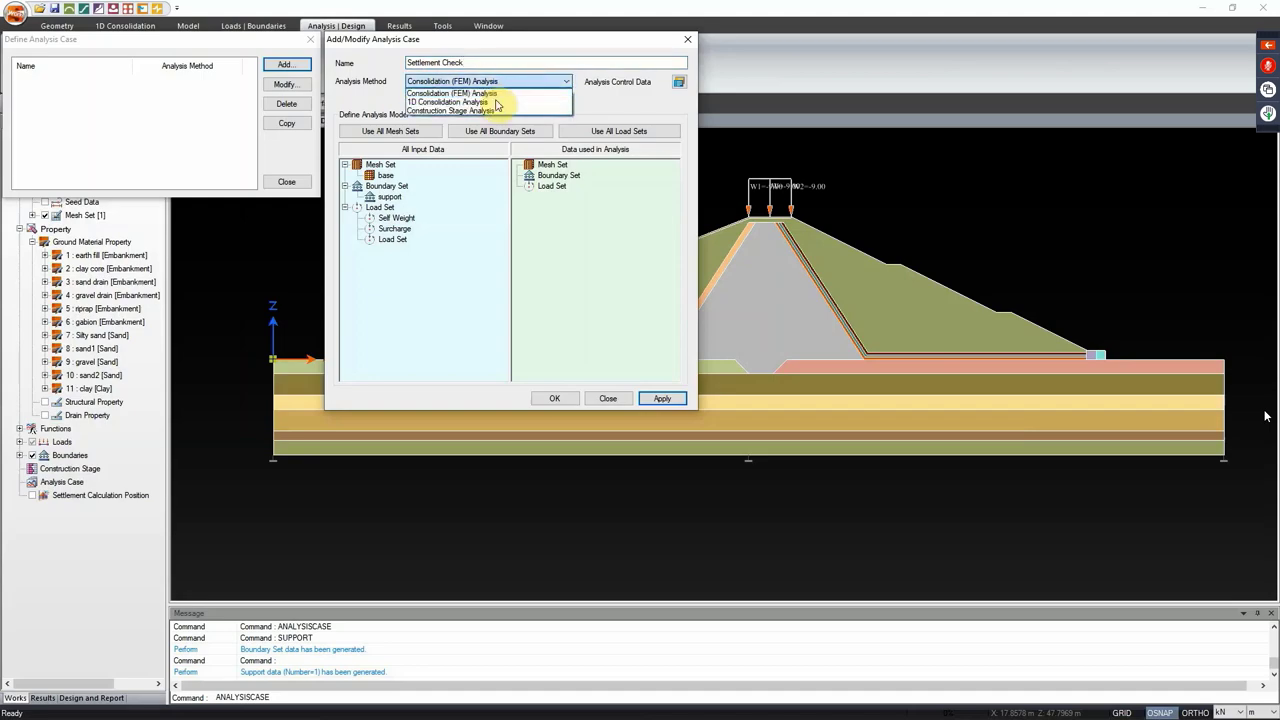
{"action": "left_click", "coordinate": [494, 102]}
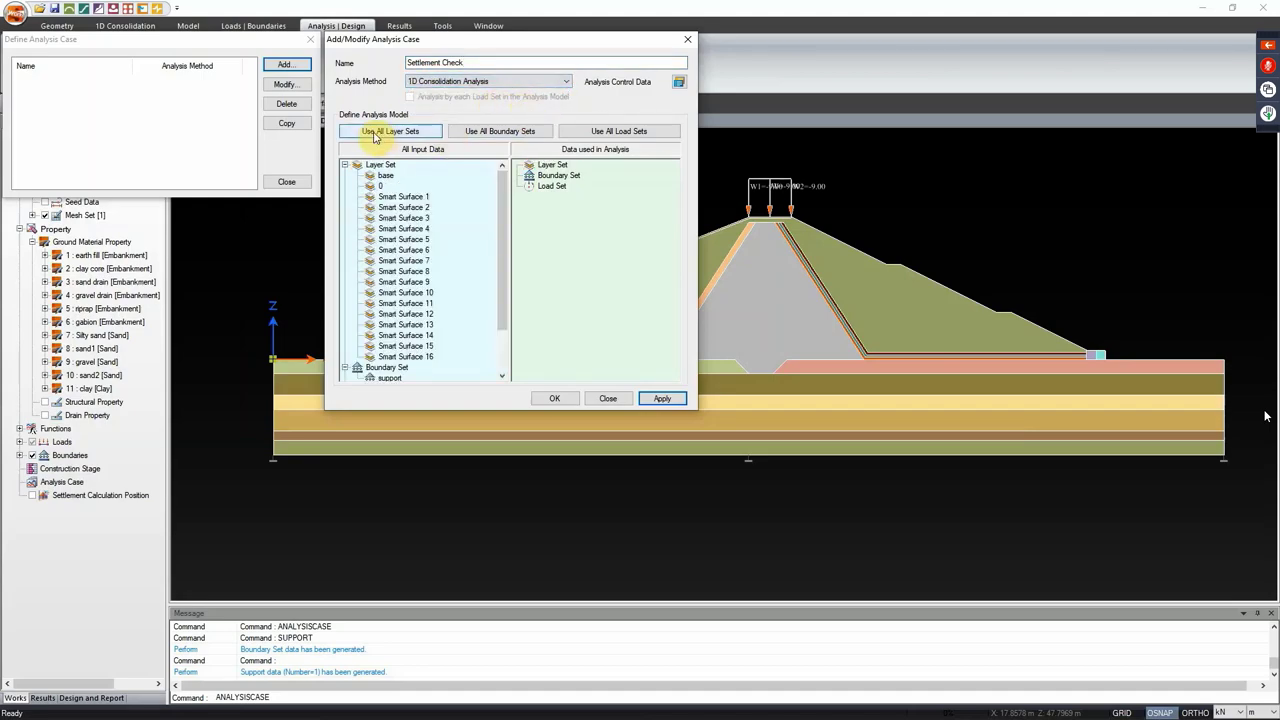
Step: Include all layer sets, all boundary sets, and the Self Weight and Surcharge load sets in the analysis case
{"action": "left_click", "coordinate": [375, 134]}
{"action": "left_click_drag", "start_coordinate": [500, 185], "coordinate": [503, 268]}
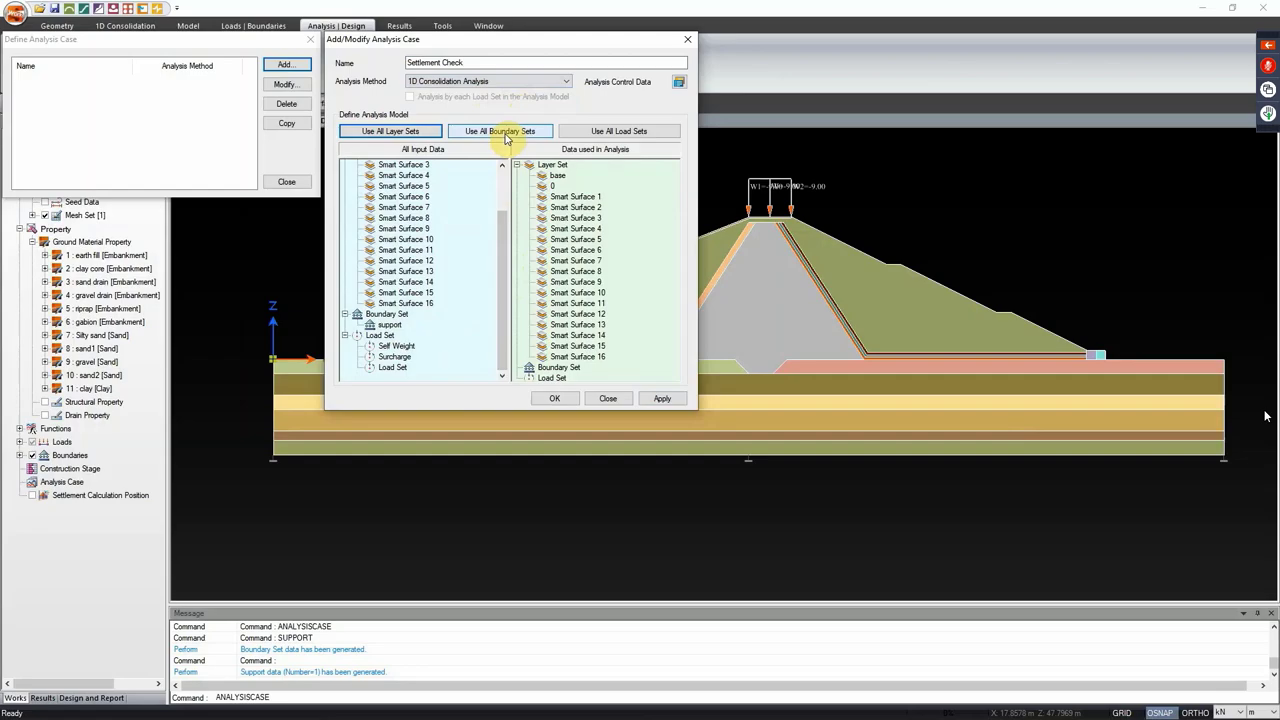
{"action": "left_click", "coordinate": [506, 138]}
{"action": "left_click_drag", "start_coordinate": [669, 189], "coordinate": [677, 243]}
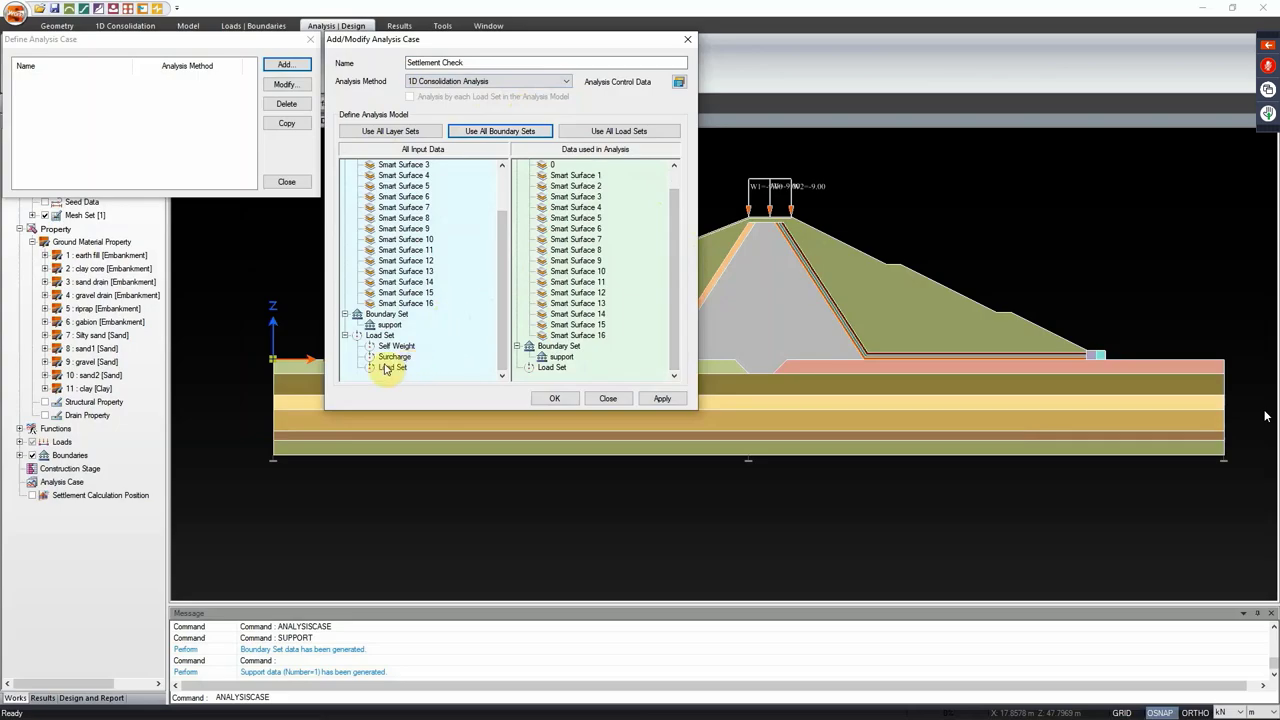
{"action": "left_click_drag", "start_coordinate": [400, 346], "coordinate": [610, 356]}
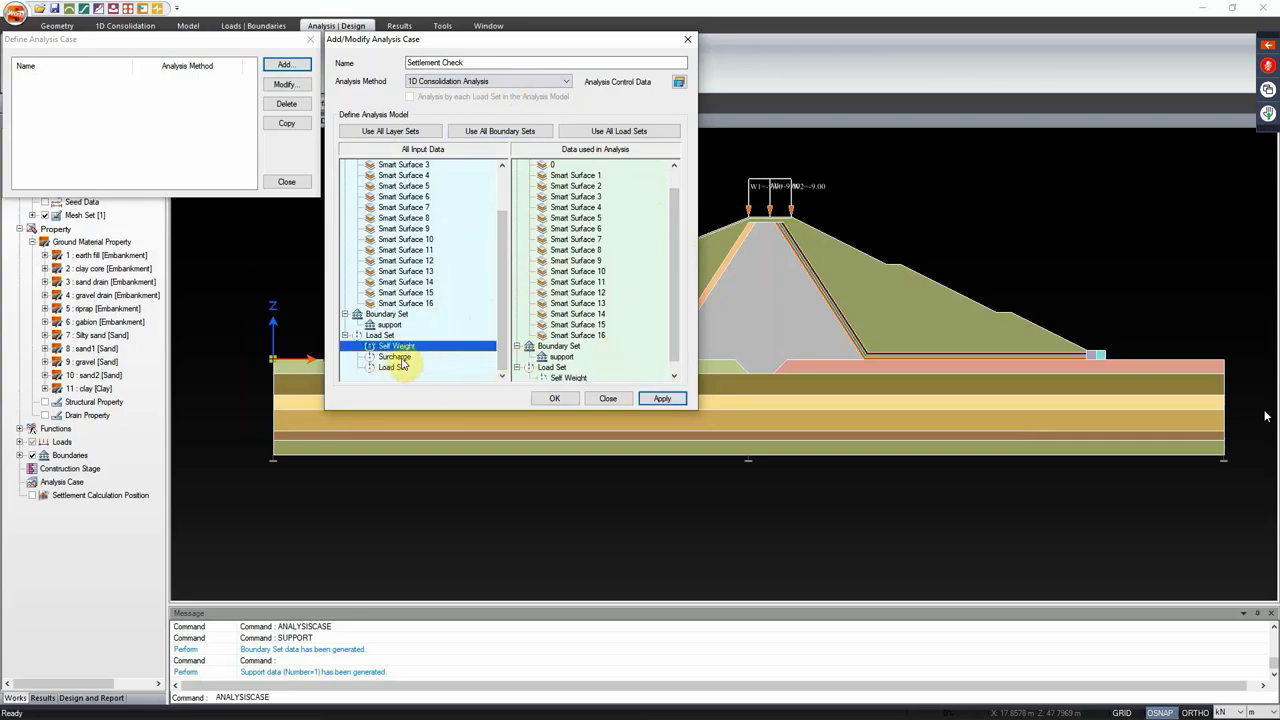
{"action": "left_click_drag", "start_coordinate": [398, 357], "coordinate": [613, 366]}
{"action": "left_click_drag", "start_coordinate": [674, 277], "coordinate": [674, 349]}
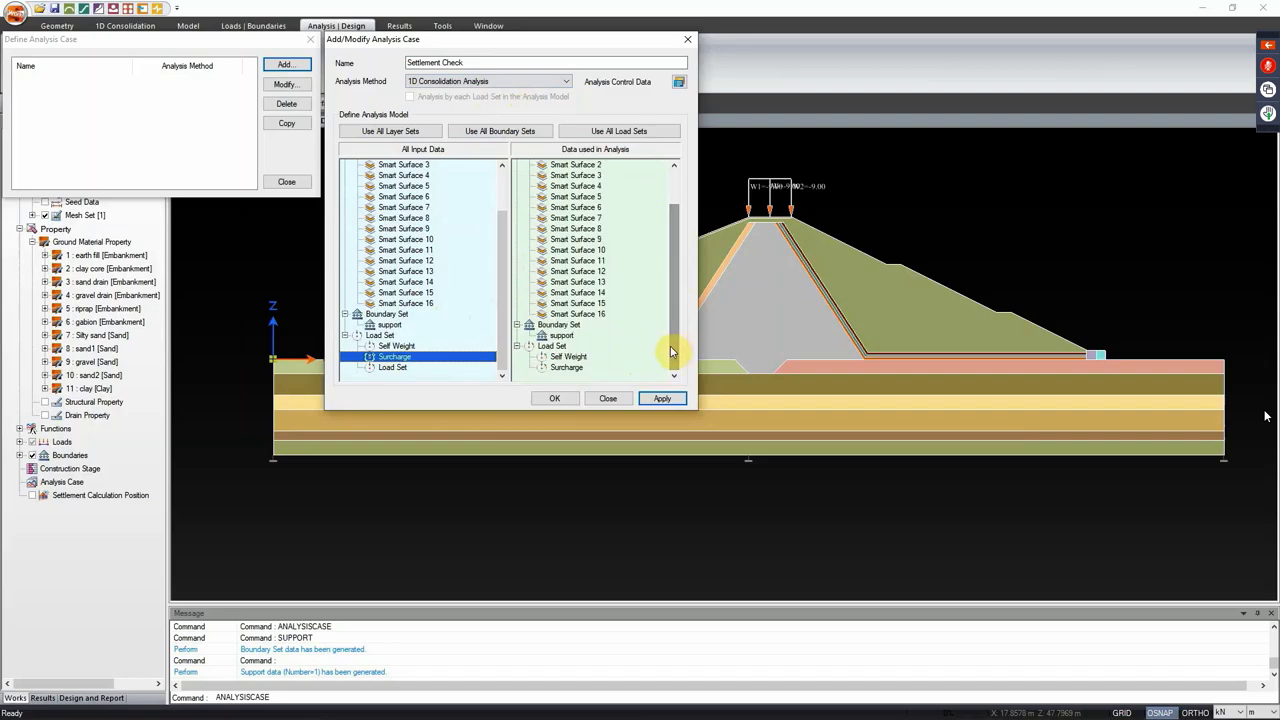
Step: In the analysis control data, set the soft ground SPT N-values to 50 for clayey soil and 30 for sandy soil
{"action": "left_click", "coordinate": [680, 84]}
{"action": "left_click_drag", "start_coordinate": [775, 10], "coordinate": [847, 48]}
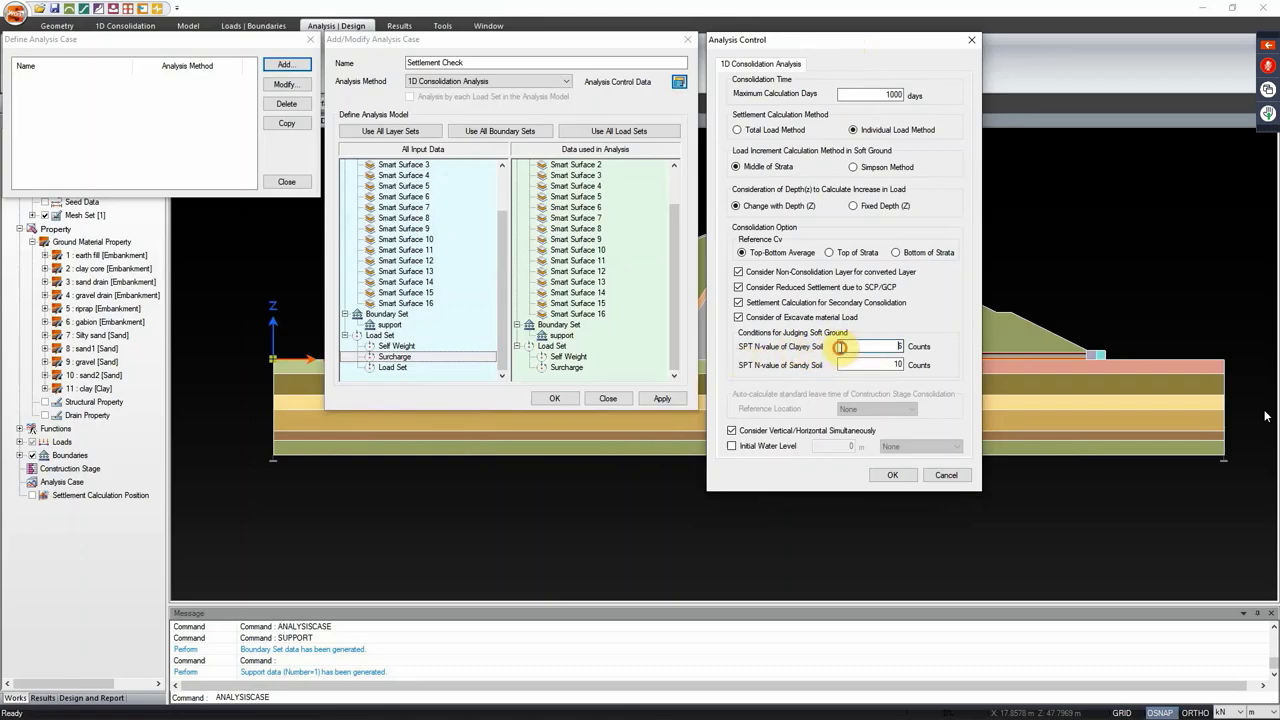
{"action": "left_click_drag", "start_coordinate": [853, 346], "coordinate": [1013, 343]}
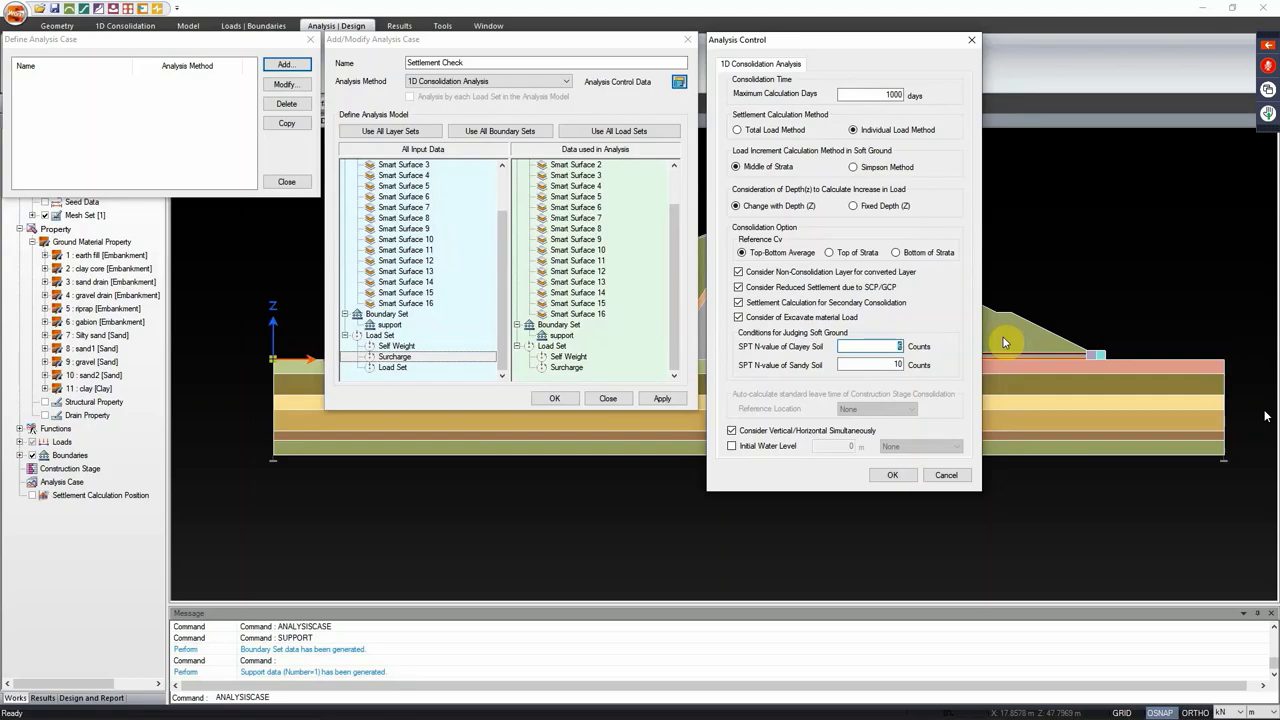
{"action": "type", "text": "50"}
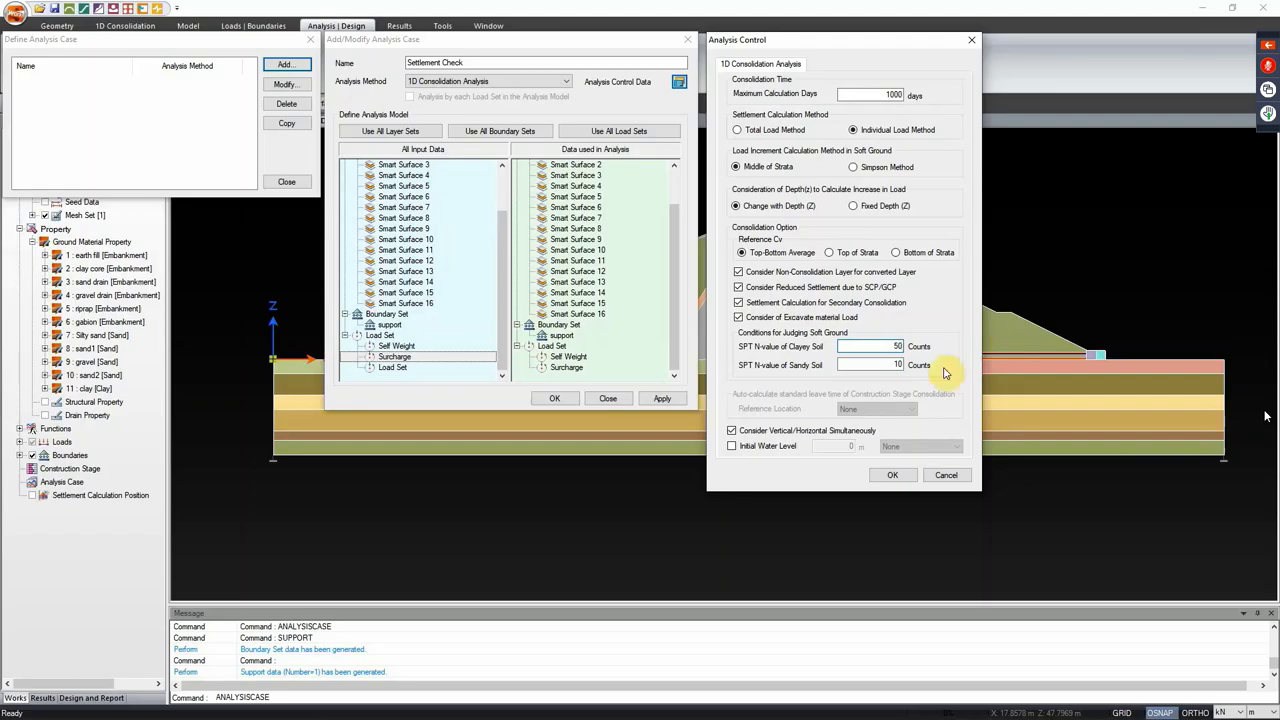
{"action": "double_click", "coordinate": [861, 366]}
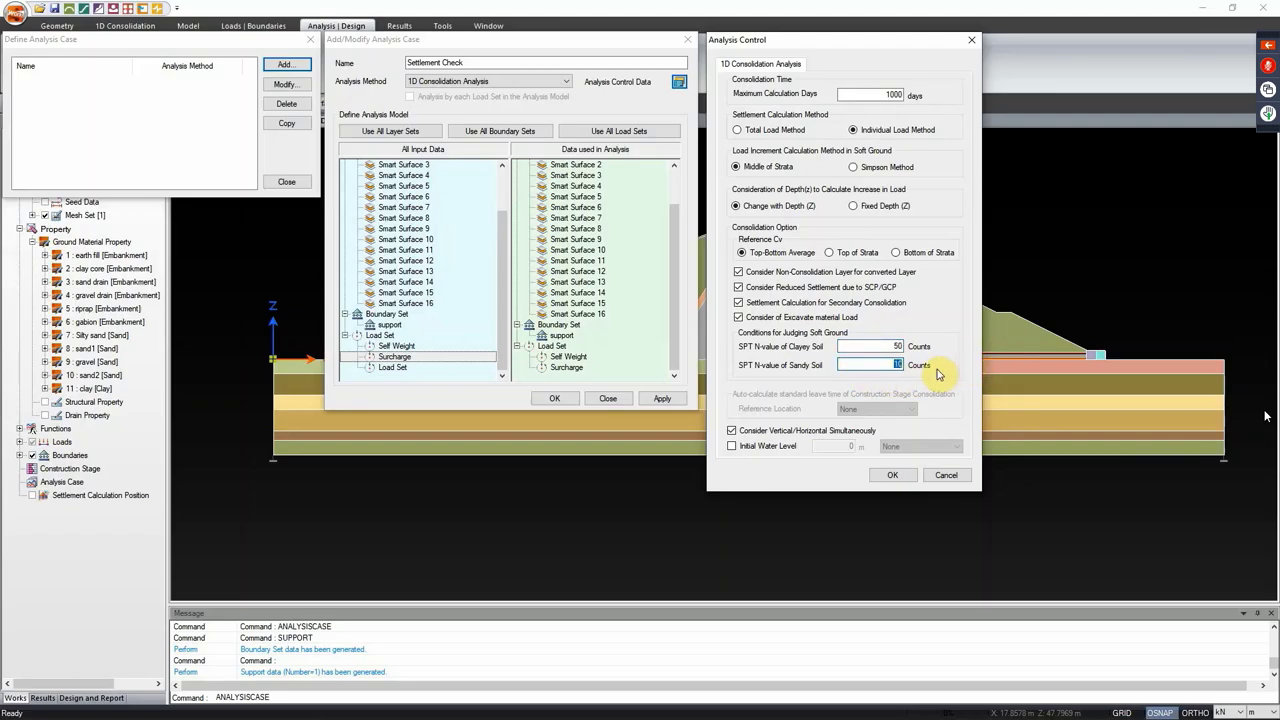
{"action": "type", "text": "30"}
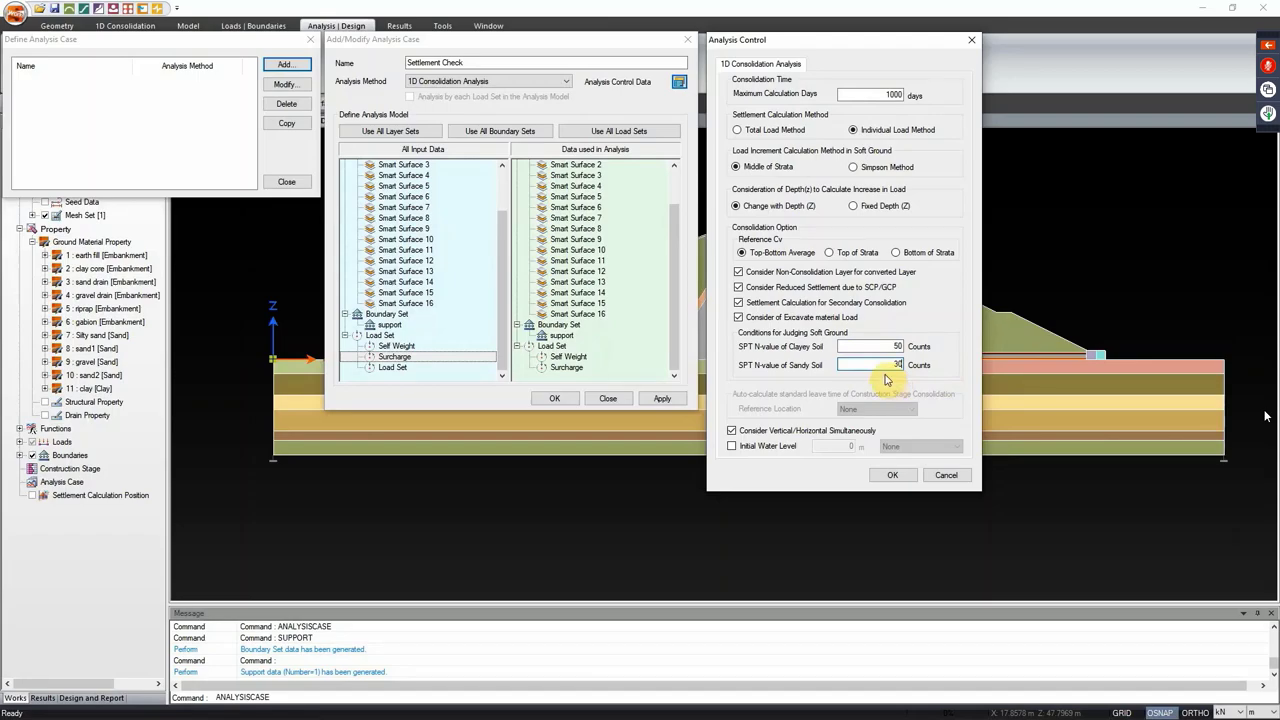
Step: Enable the initial water level in the analysis control and save the Settlement Check analysis case
{"action": "left_click", "coordinate": [732, 448]}
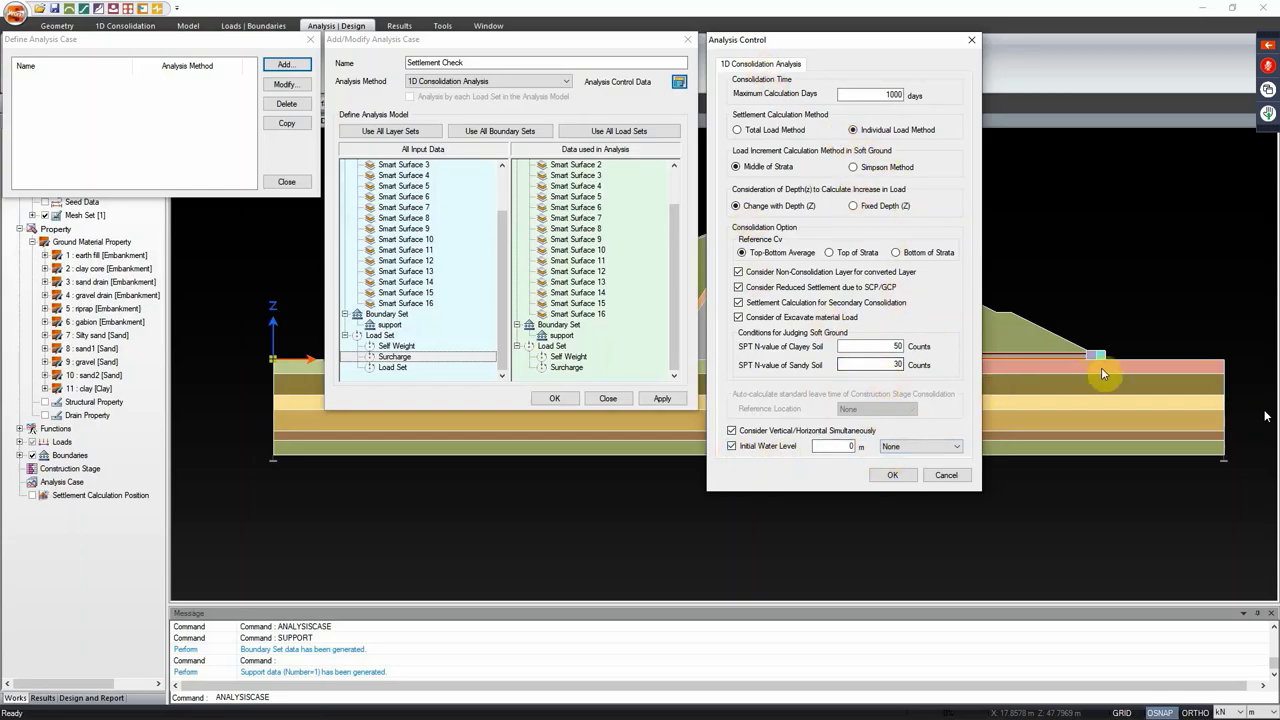
{"action": "left_click", "coordinate": [893, 477]}
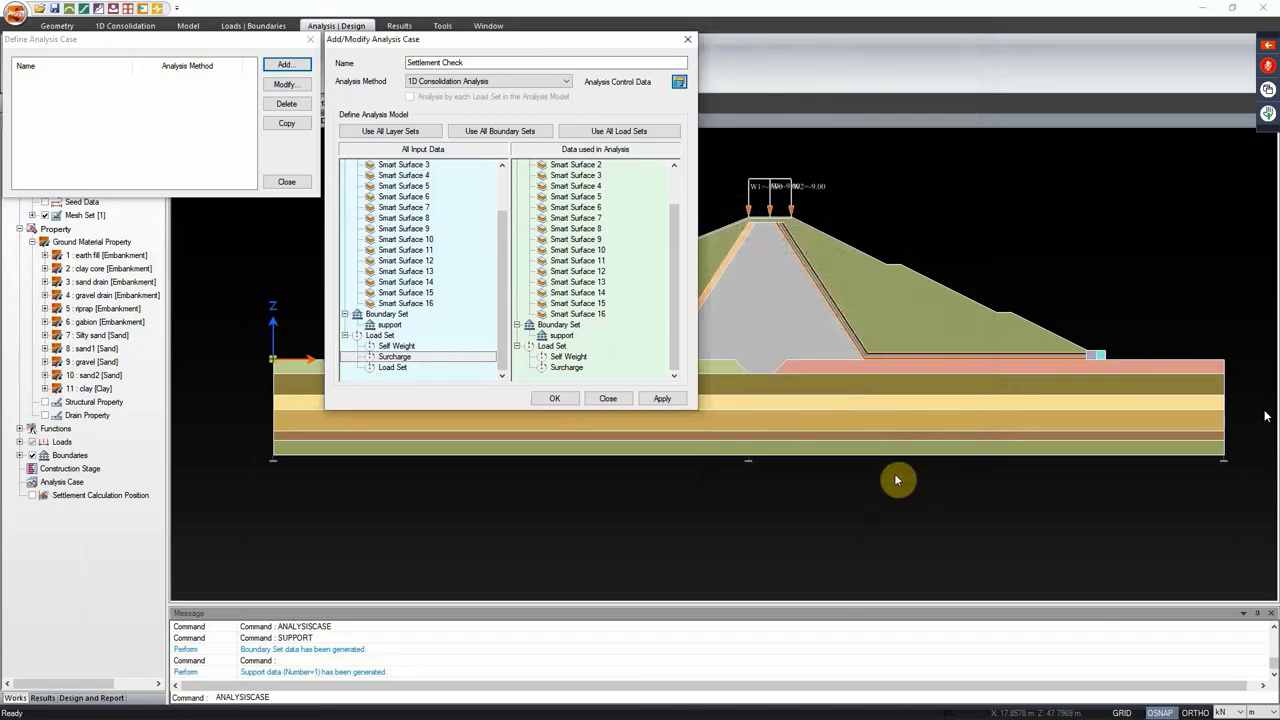
{"action": "left_click", "coordinate": [660, 400]}
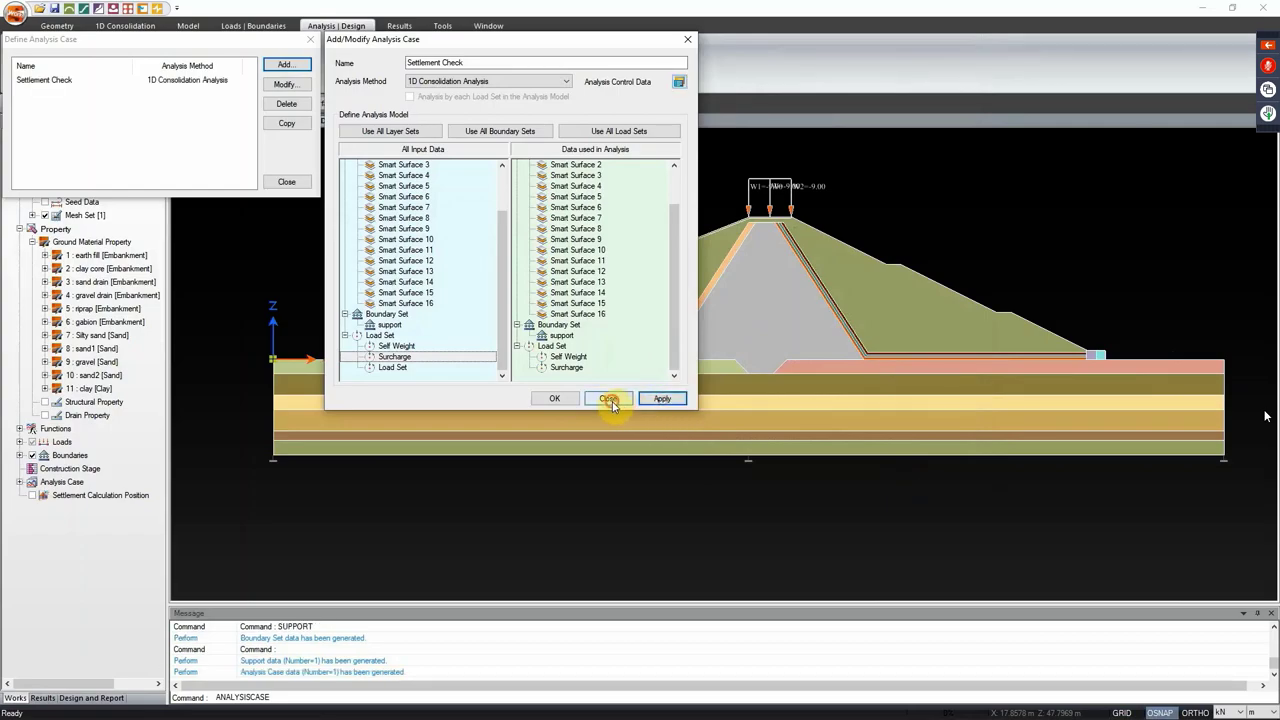
{"action": "left_click", "coordinate": [608, 399]}
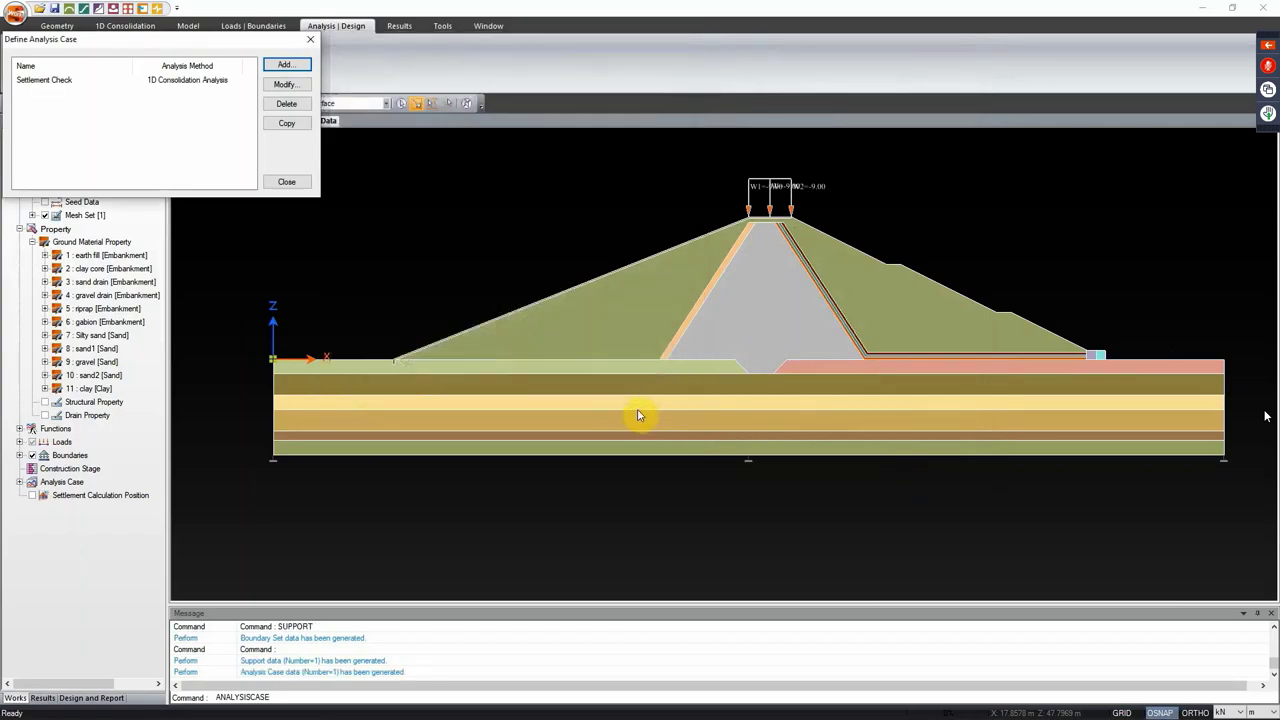
{"action": "left_click", "coordinate": [289, 183]}
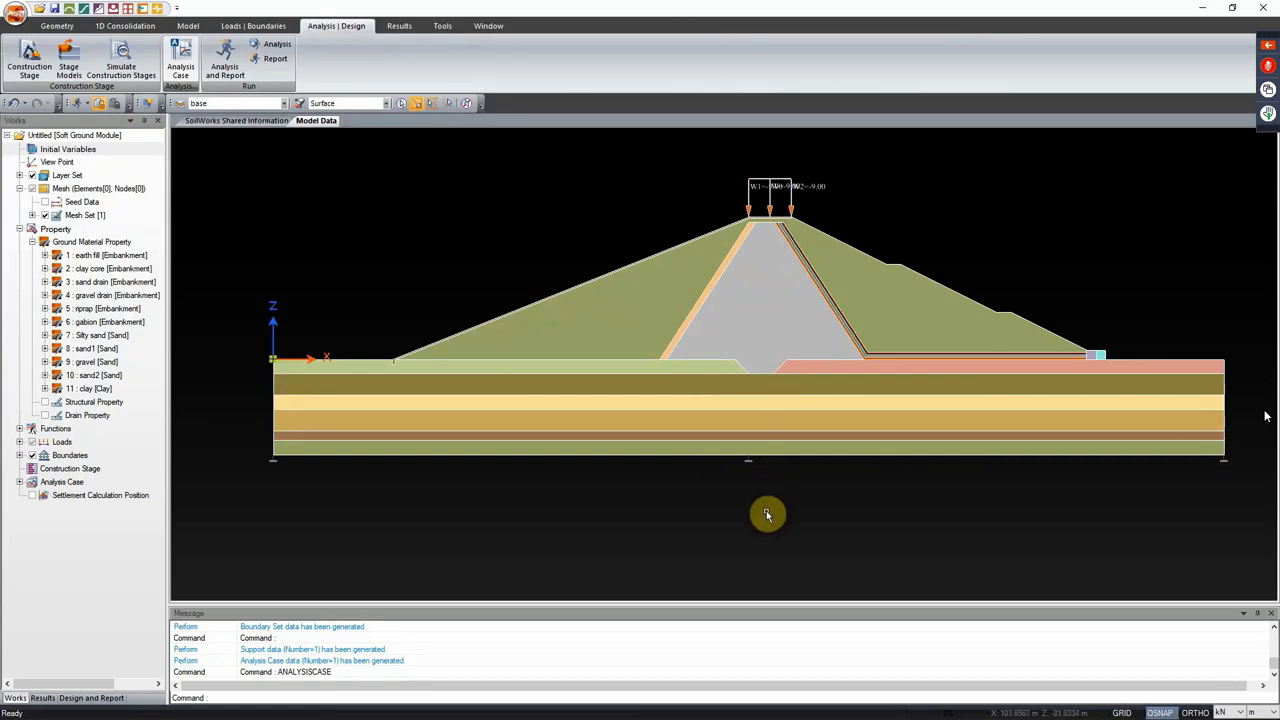
Step: Create three settlement calculation positions starting at X = 0 m with a 50 m distance increment
{"action": "left_click", "coordinate": [115, 27]}
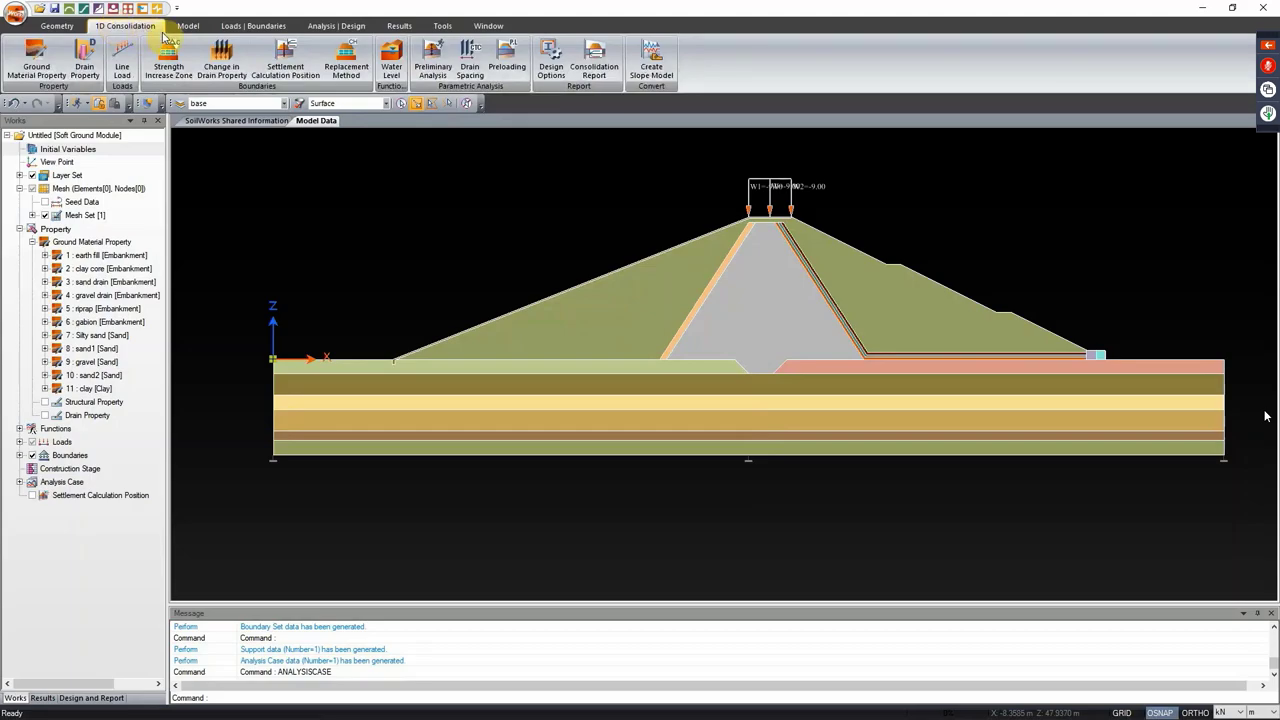
{"action": "left_click", "coordinate": [285, 66]}
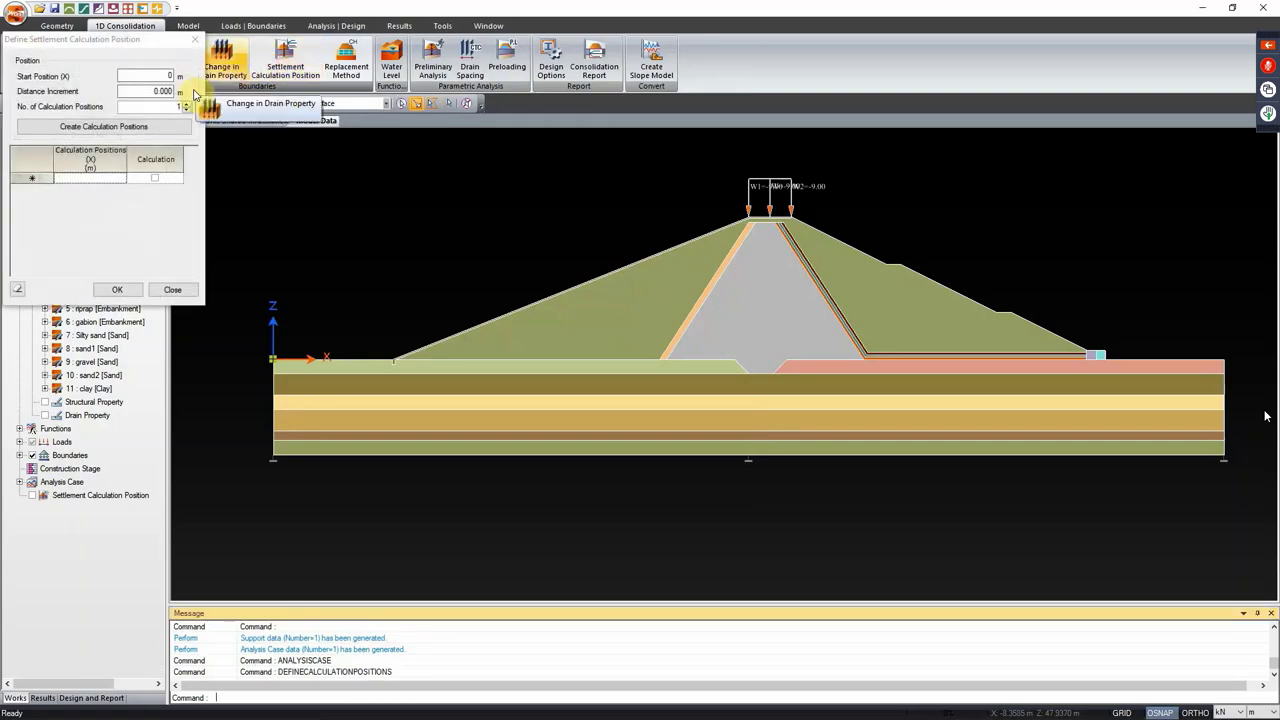
{"action": "left_click_drag", "start_coordinate": [125, 91], "coordinate": [184, 91]}
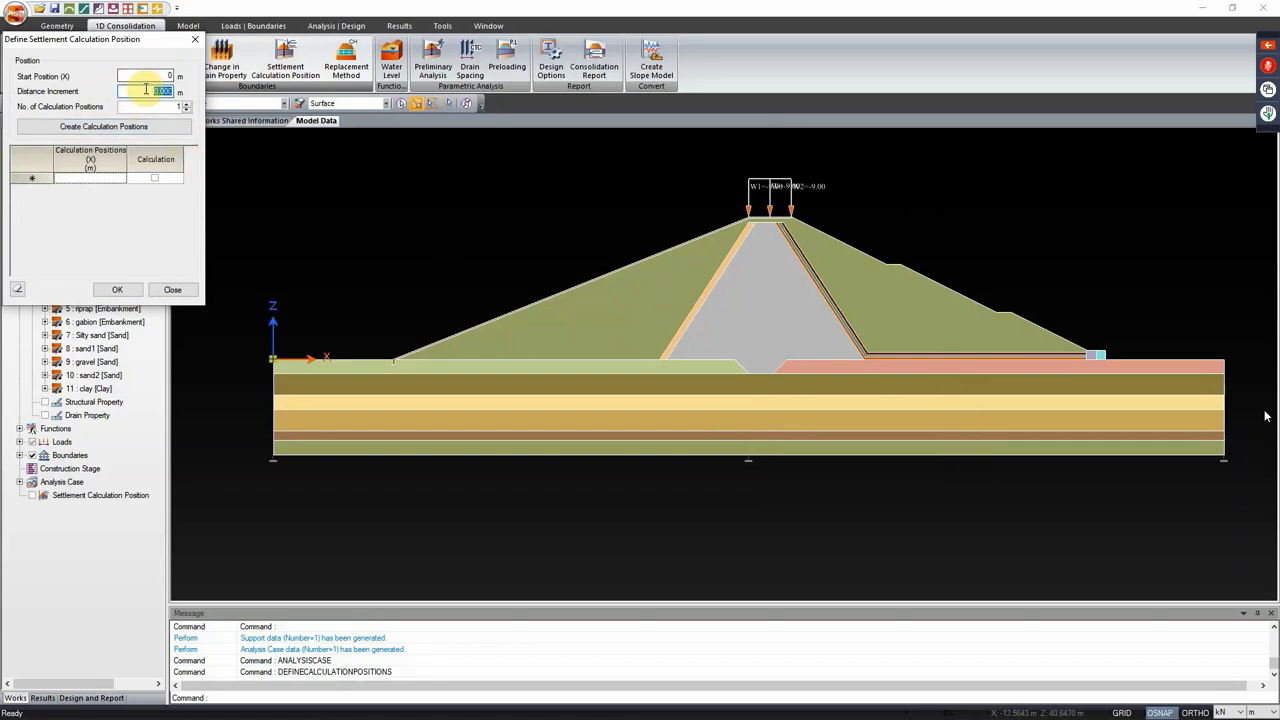
{"action": "type", "text": "50"}
{"action": "left_click", "coordinate": [189, 105]}
{"action": "left_click", "coordinate": [189, 105]}
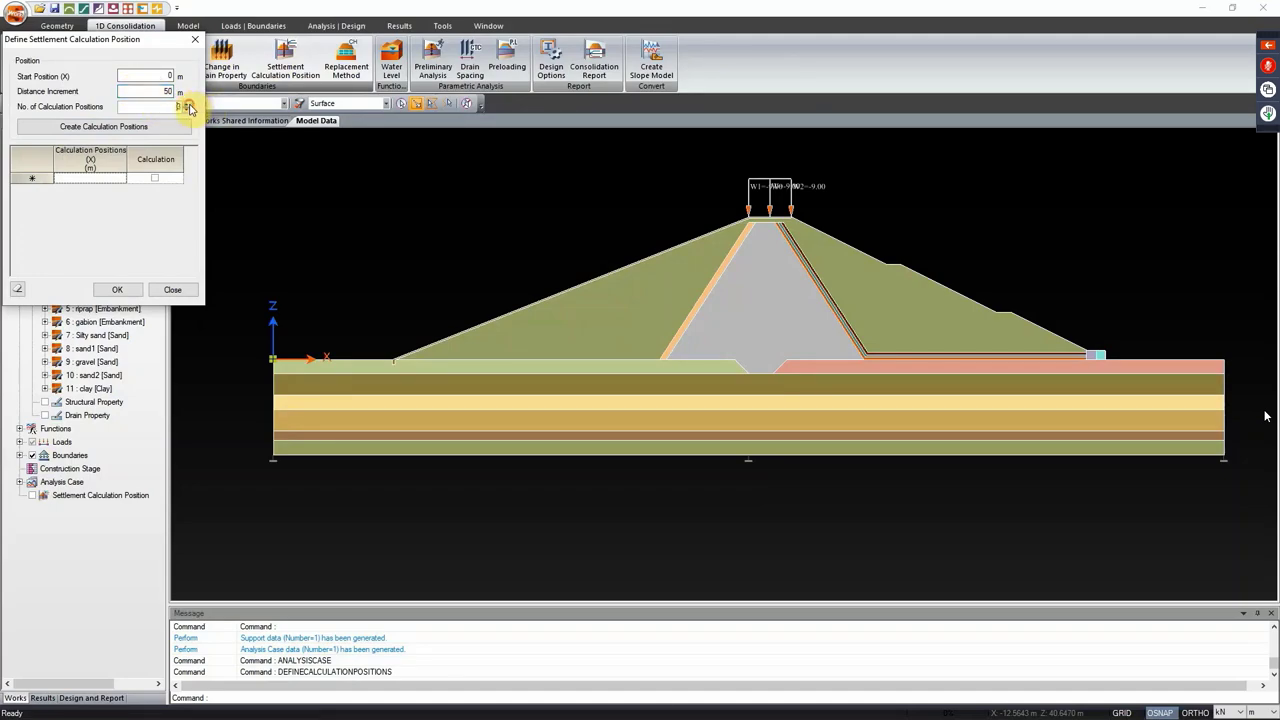
{"action": "left_click", "coordinate": [92, 128]}
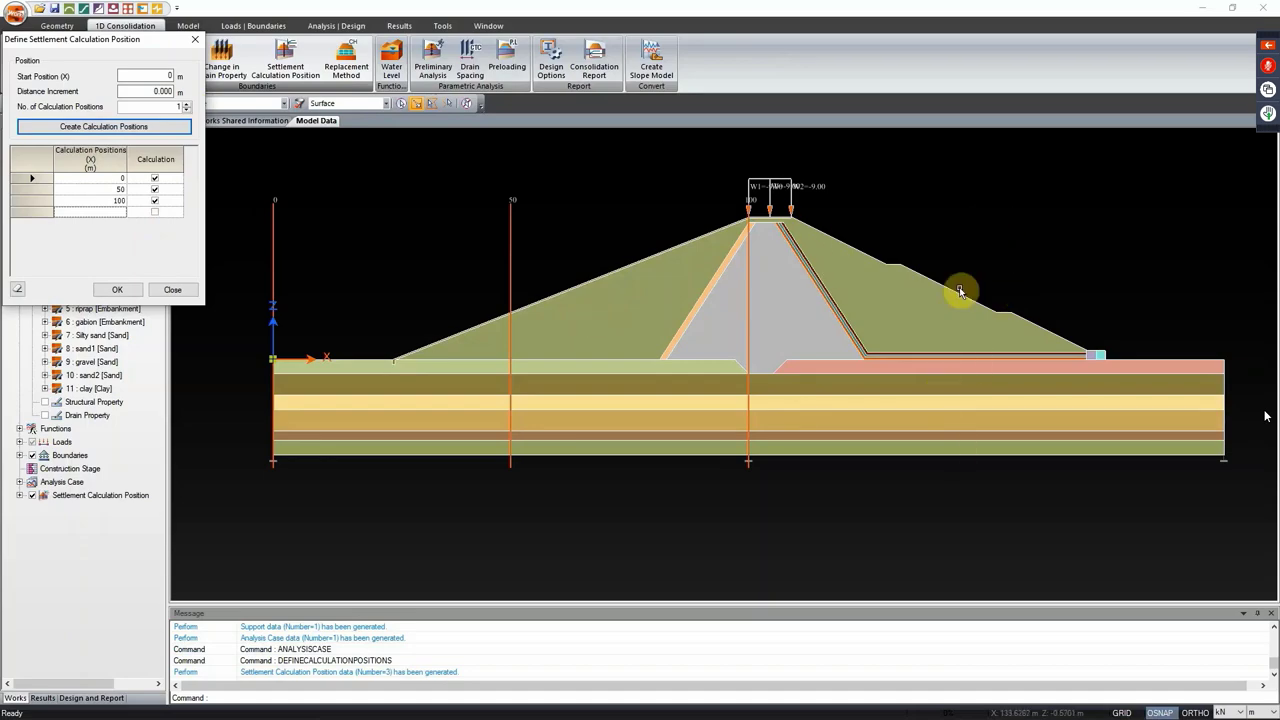
Step: Add another settlement calculation position at X = 150 m and accept the position definitions
{"action": "left_click", "coordinate": [106, 212]}
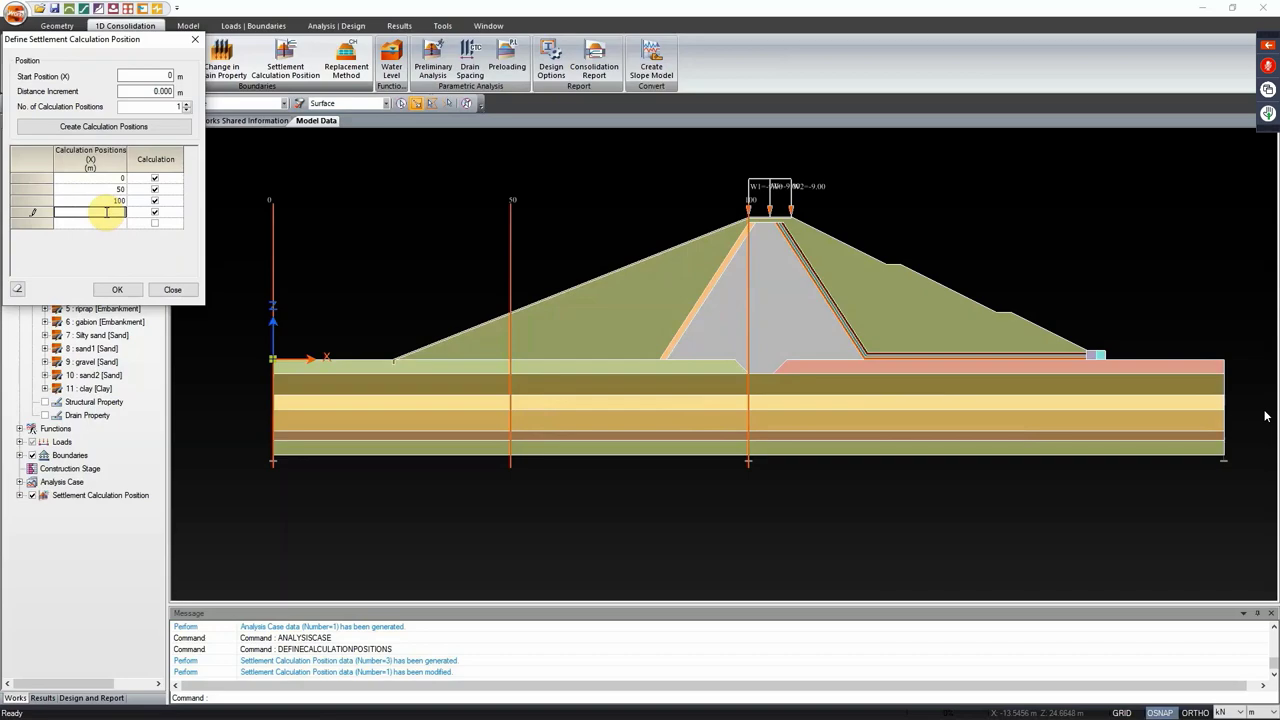
{"action": "type", "text": "150"}
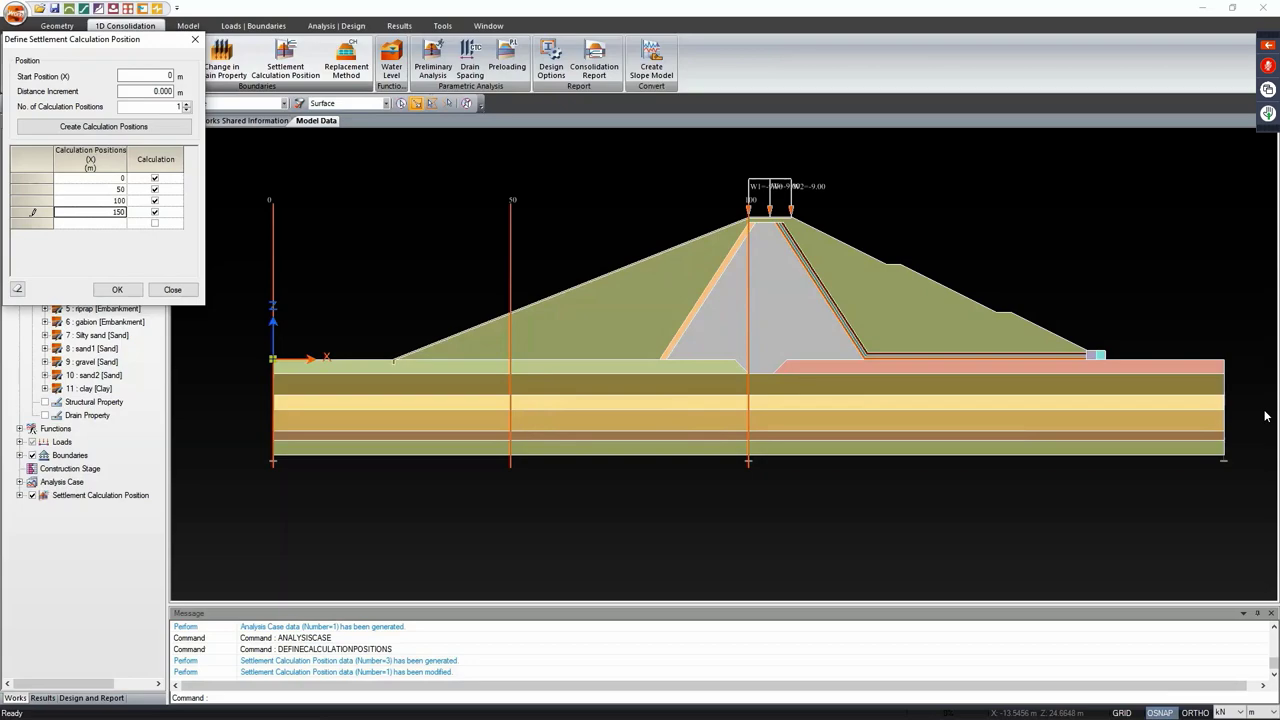
{"action": "left_click", "coordinate": [87, 226]}
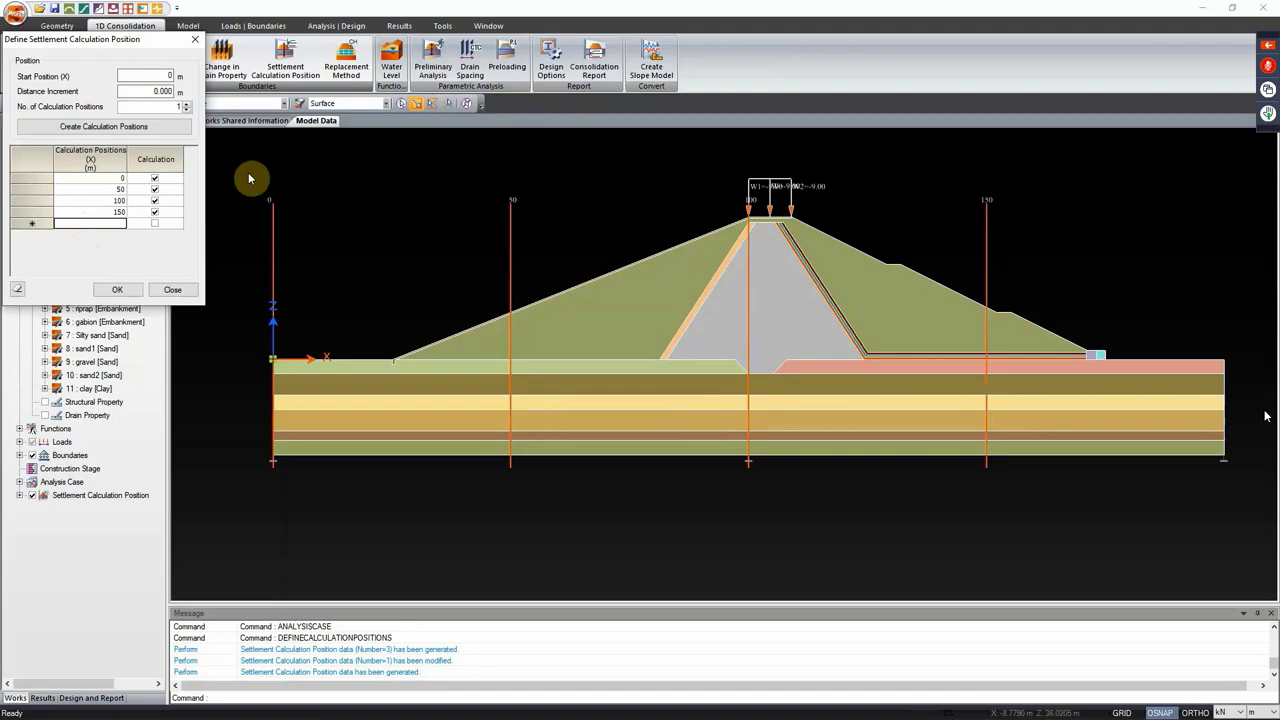
{"action": "left_click", "coordinate": [118, 290]}
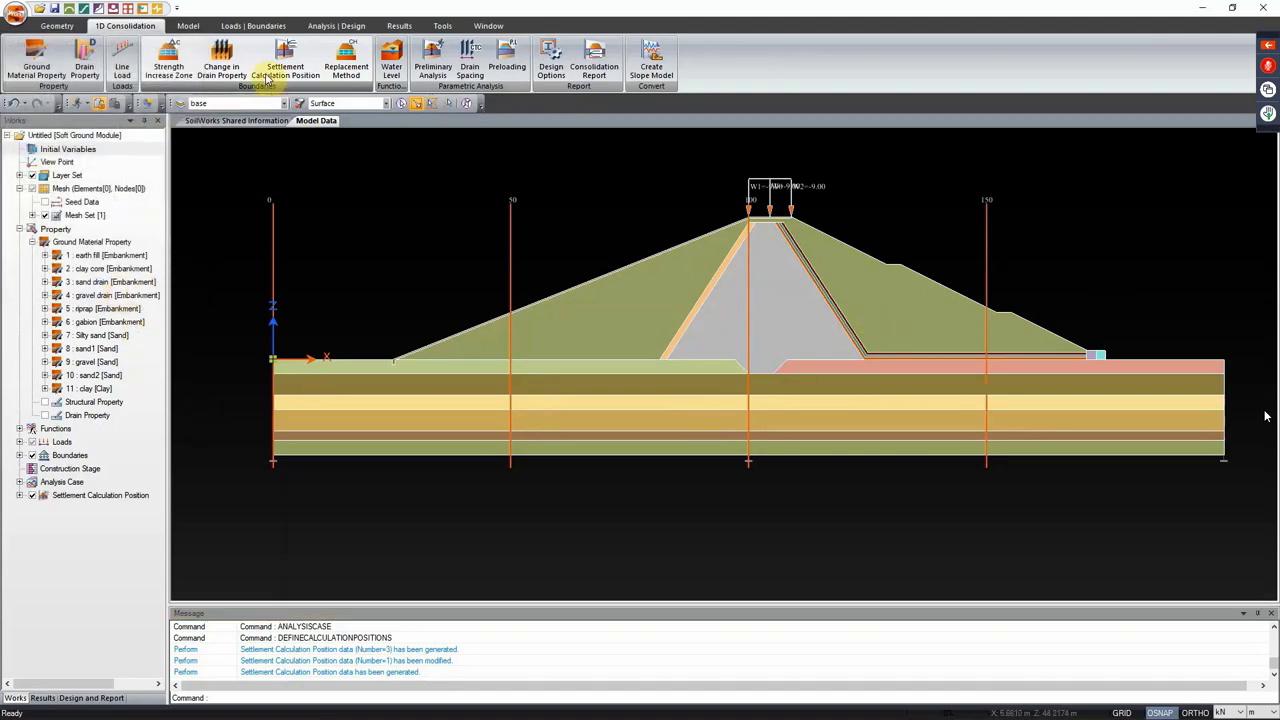
Step: Run the Settlement Check analysis, saving the model as "embankment softground" in the Embankment dam folder
{"action": "left_click", "coordinate": [333, 26]}
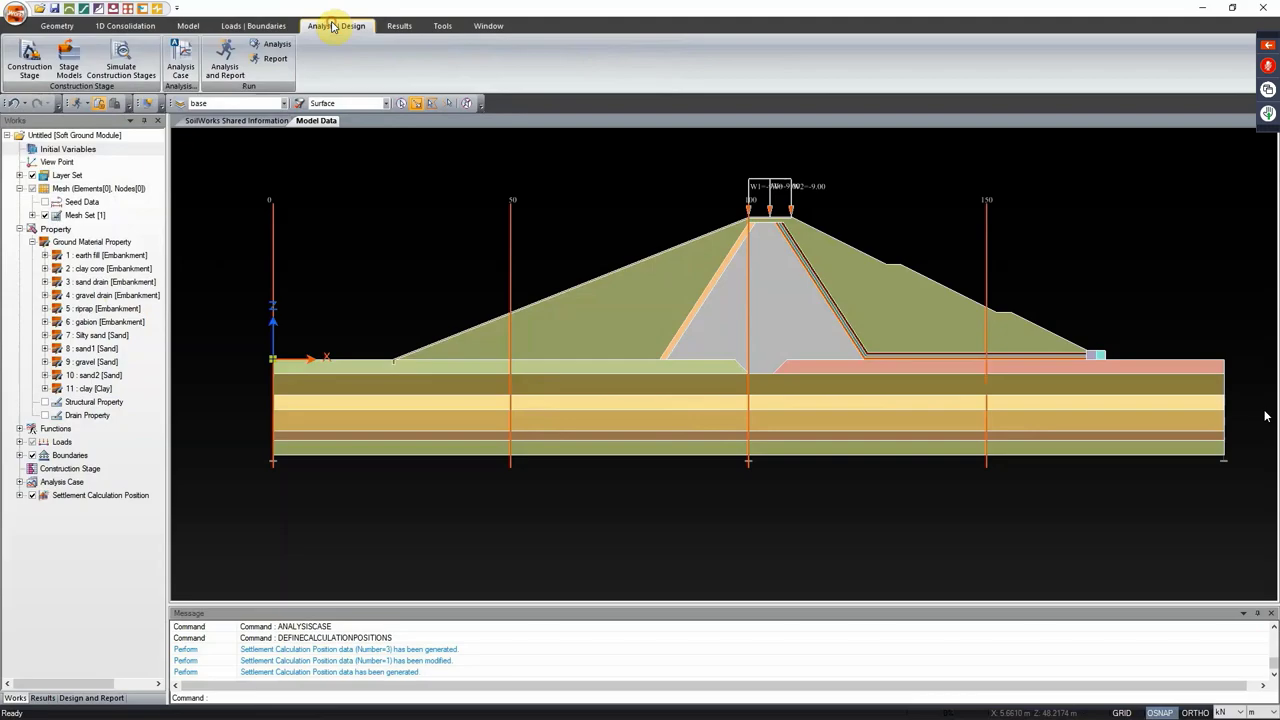
{"action": "left_click", "coordinate": [224, 64]}
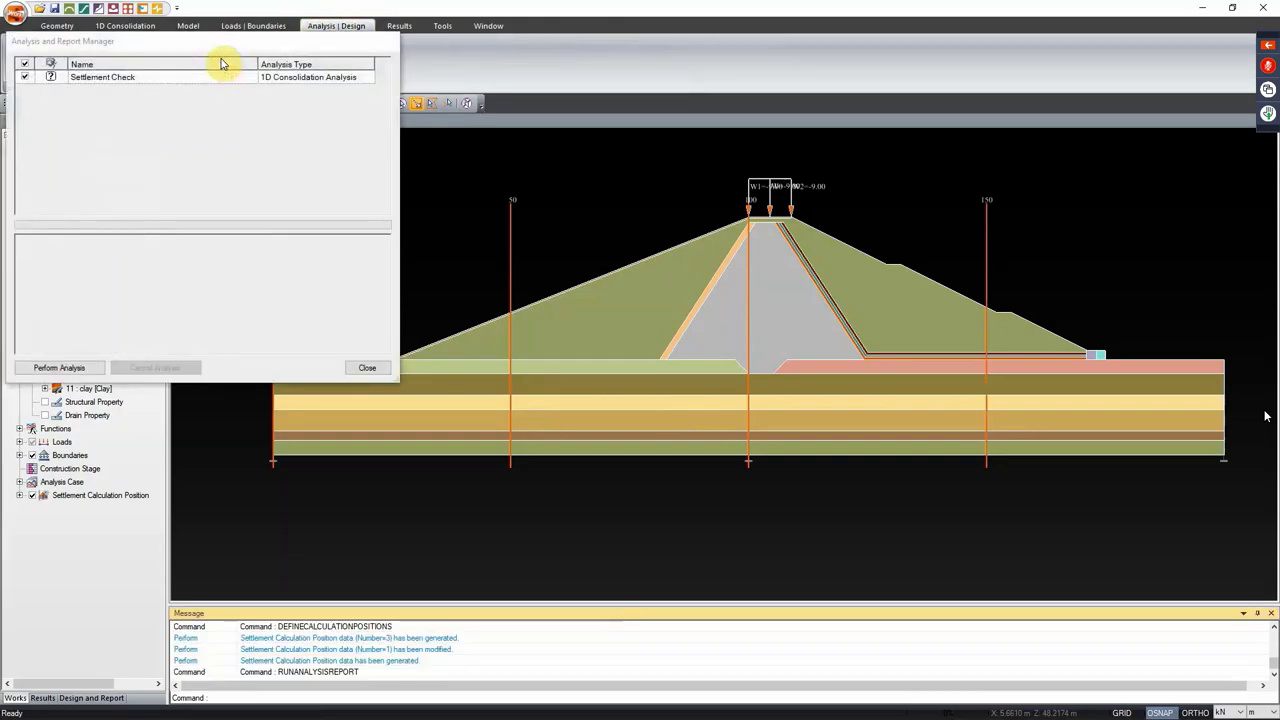
{"action": "left_click", "coordinate": [59, 367]}
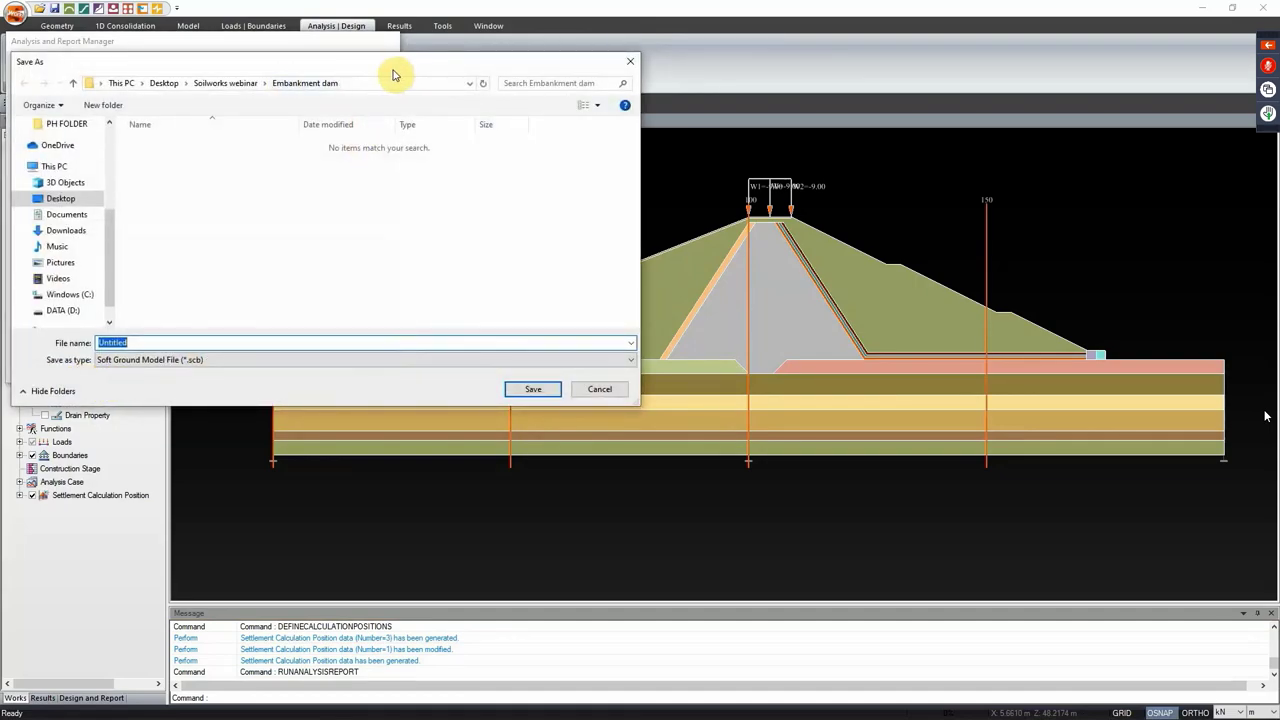
{"action": "left_click_drag", "start_coordinate": [400, 64], "coordinate": [800, 44]}
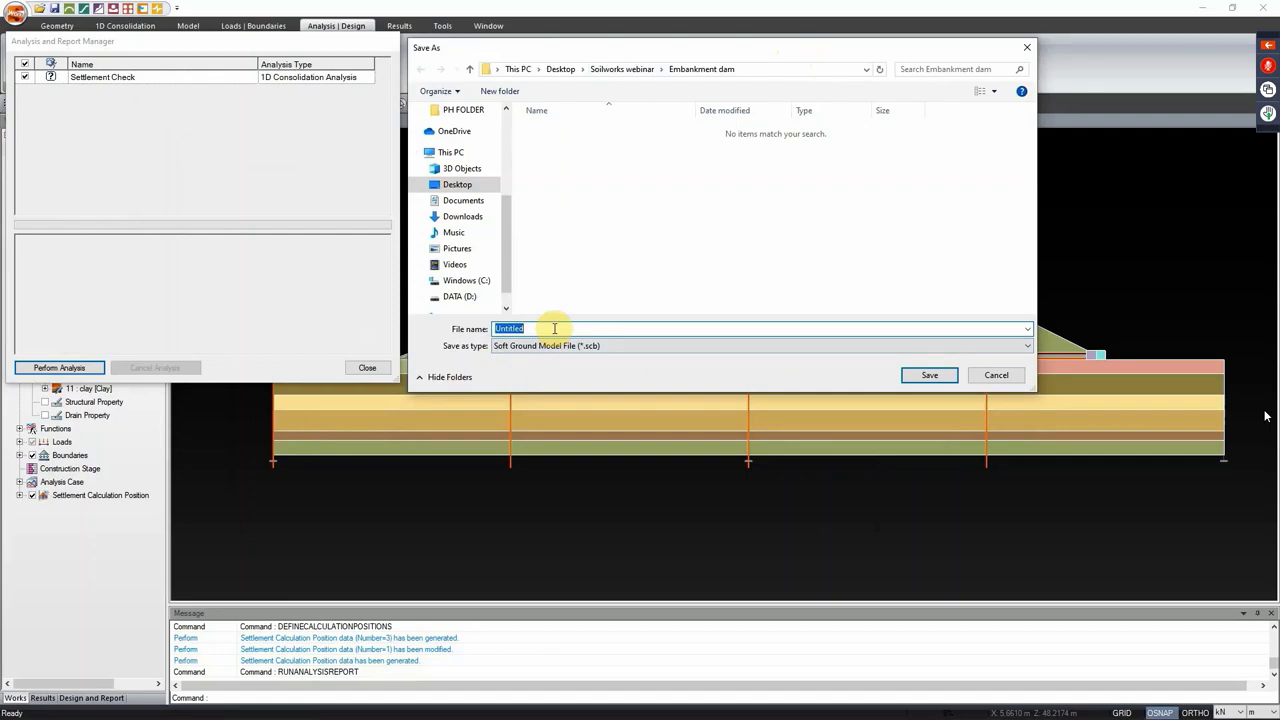
{"action": "type", "text": "emban"}
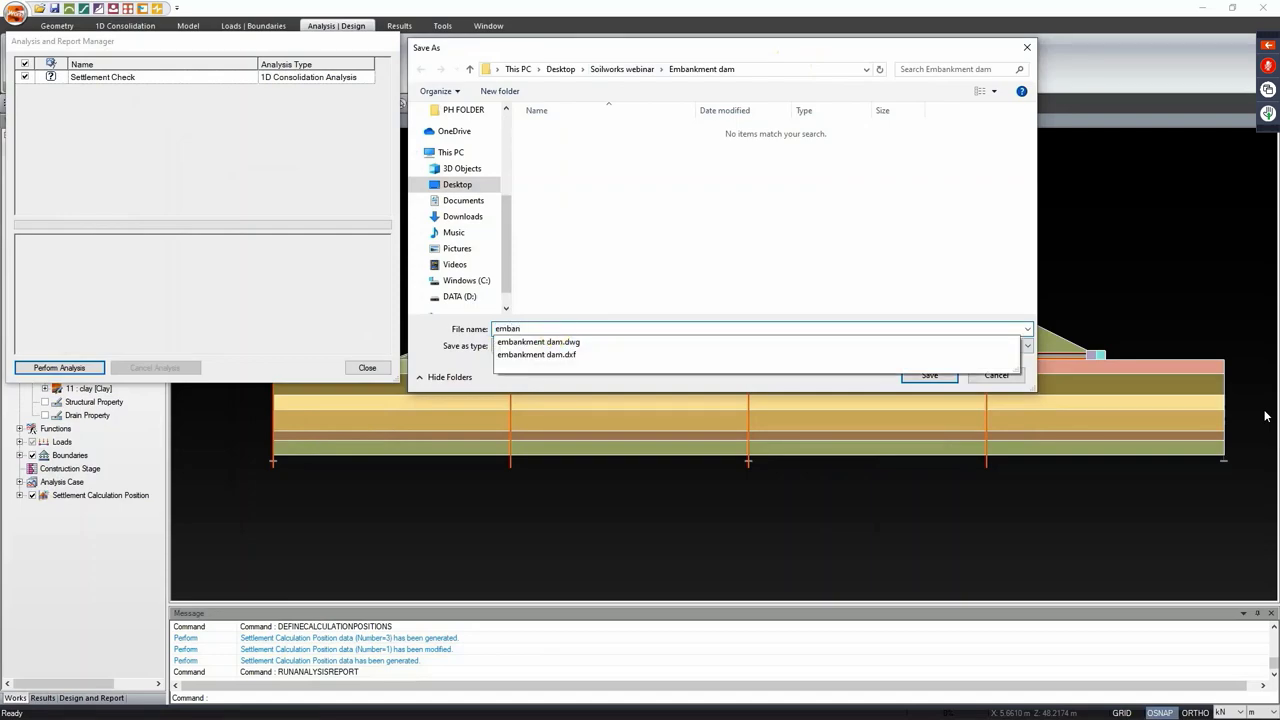
{"action": "type", "text": "kment softground"}
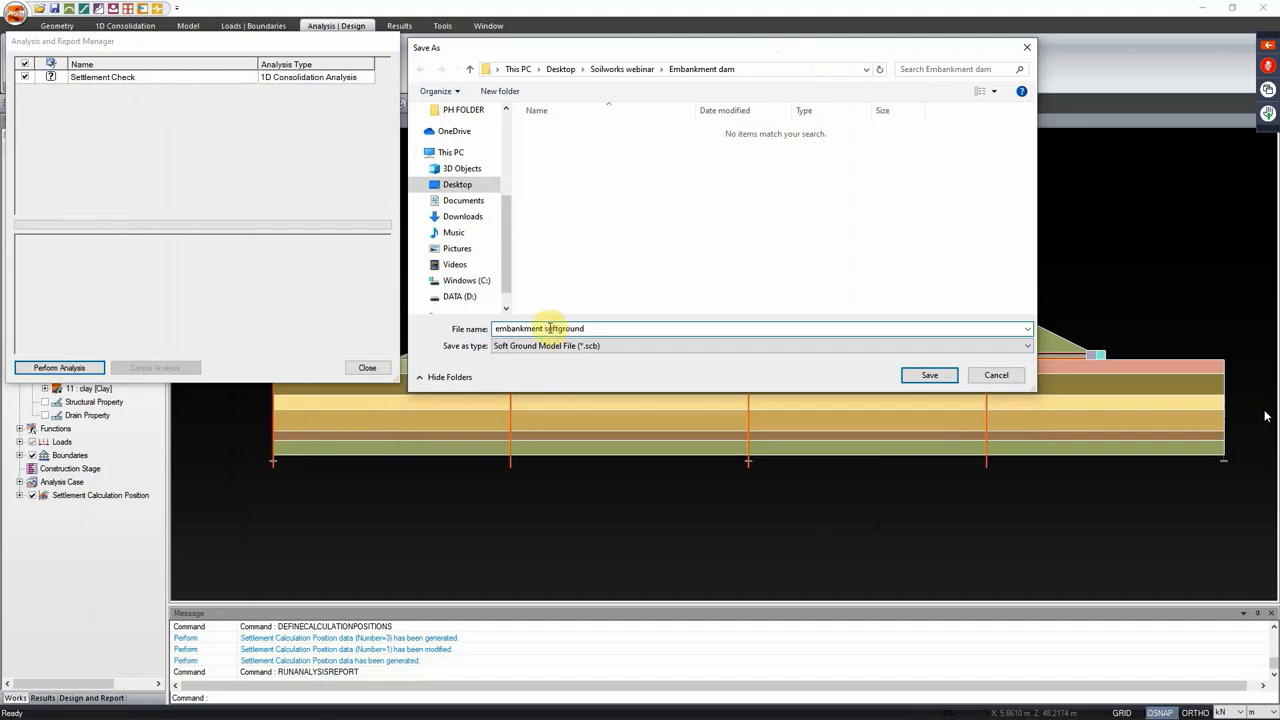
{"action": "left_click", "coordinate": [927, 377]}
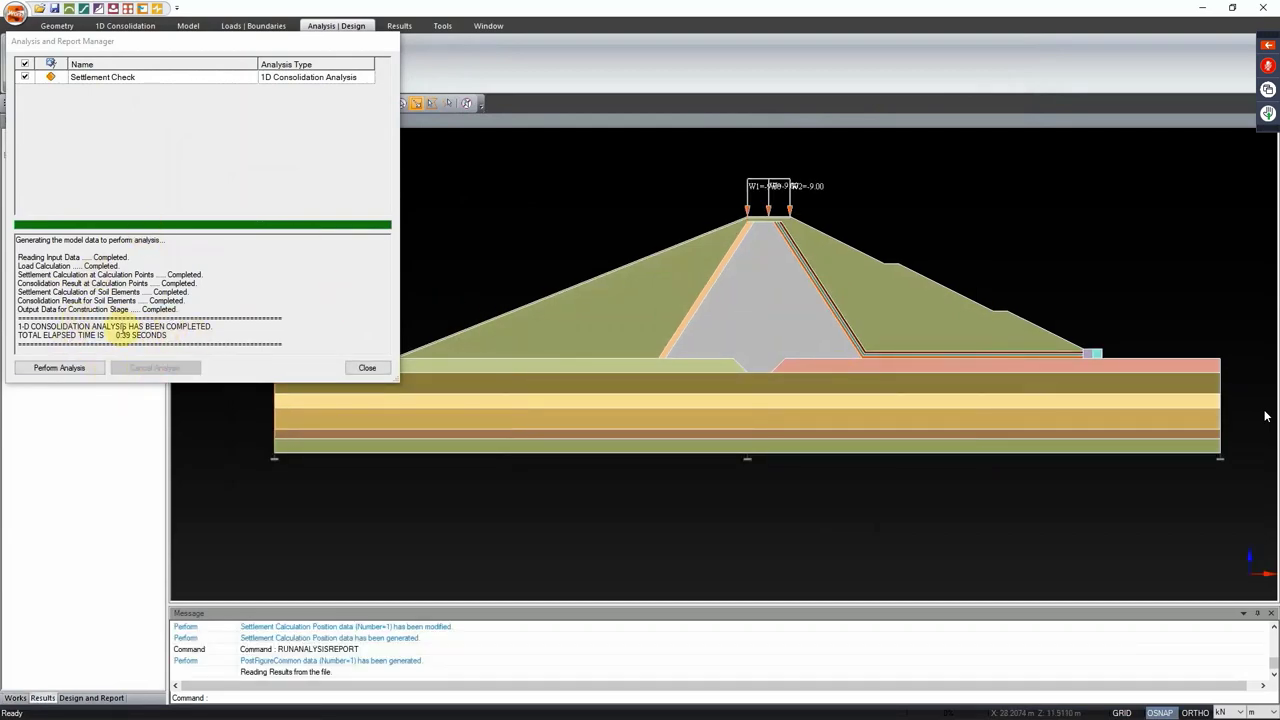
{"action": "left_click", "coordinate": [367, 368]}
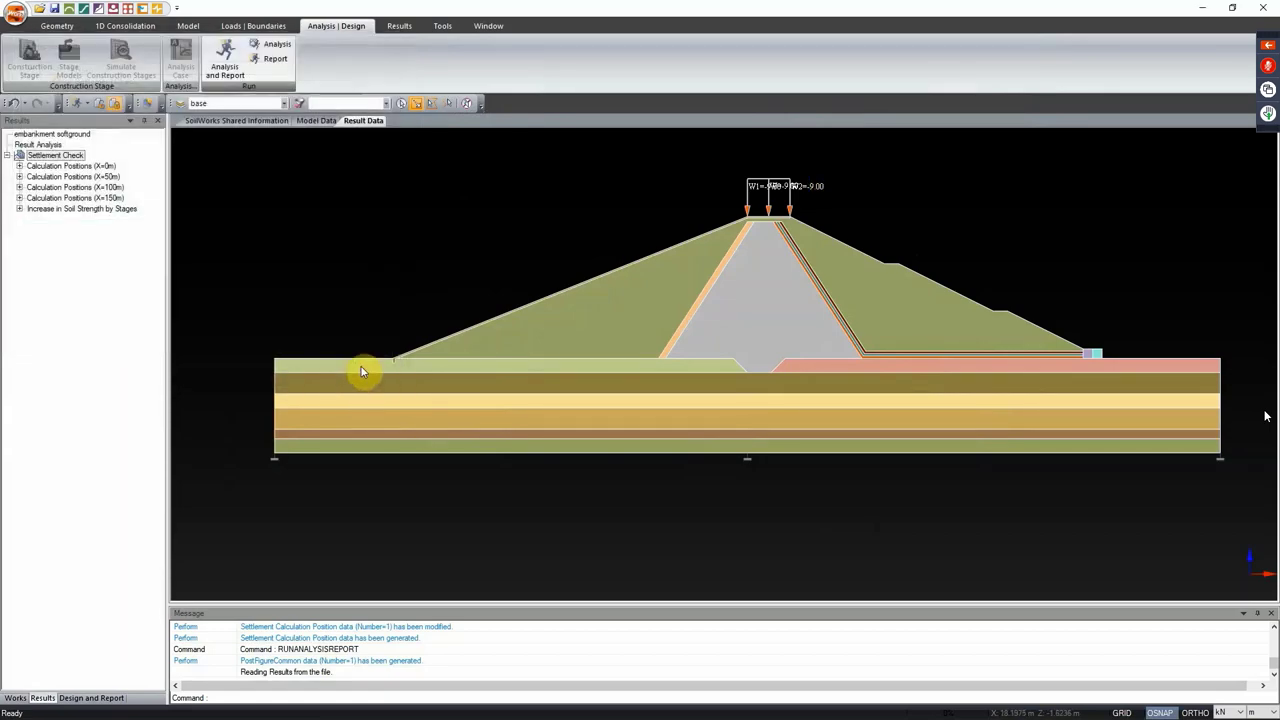
Step: Display the degree of consolidation curve and the consolidation settlement curve for the calculation position at X = 100 m
{"action": "left_click", "coordinate": [398, 27]}
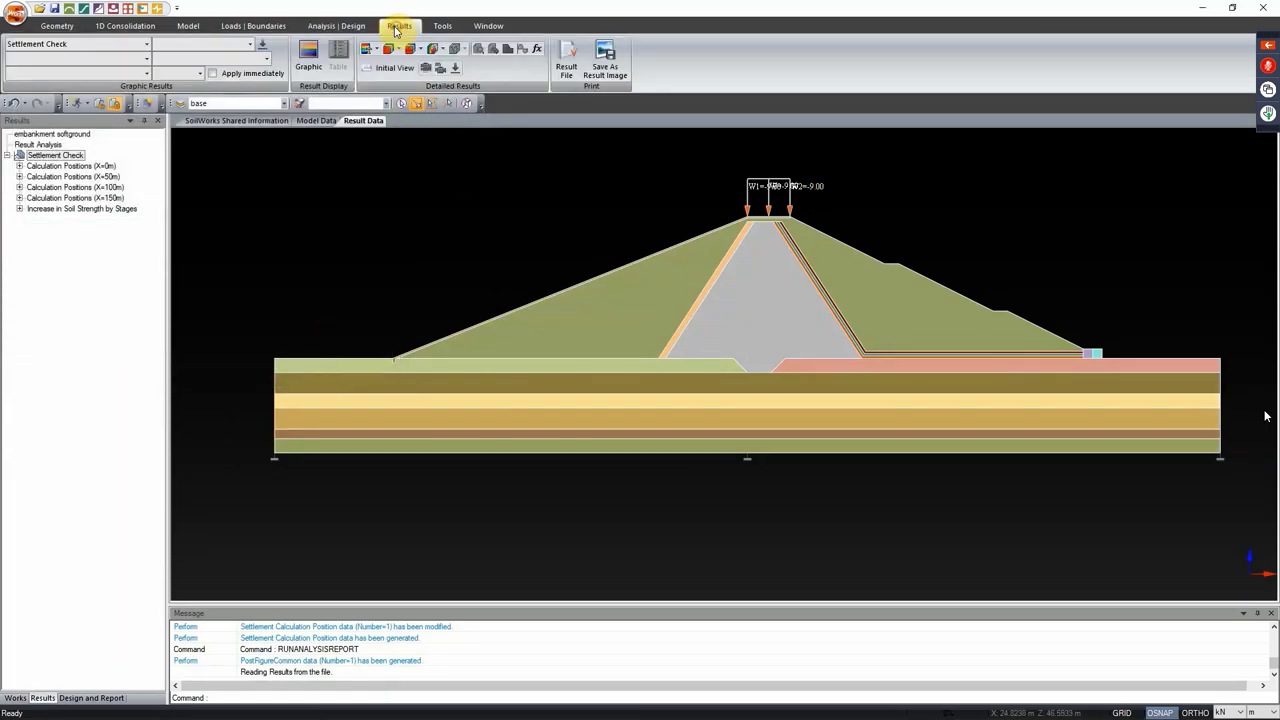
{"action": "left_click", "coordinate": [19, 187]}
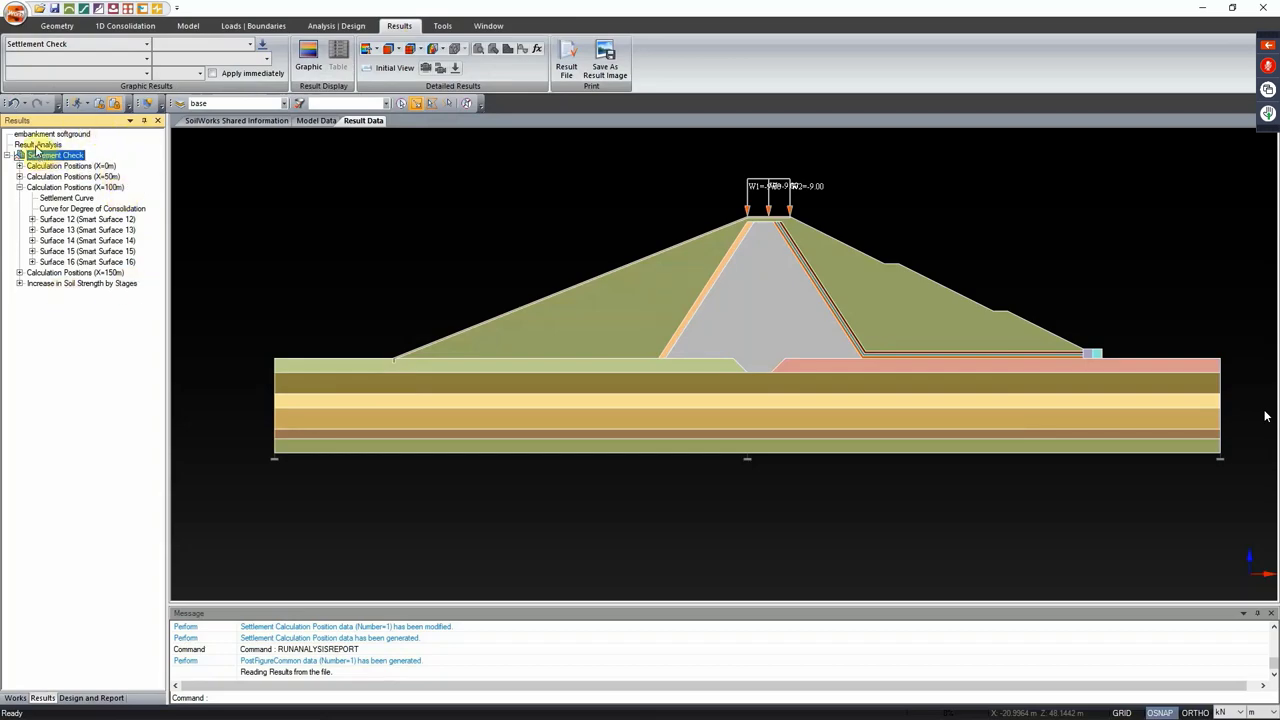
{"action": "left_click", "coordinate": [88, 220]}
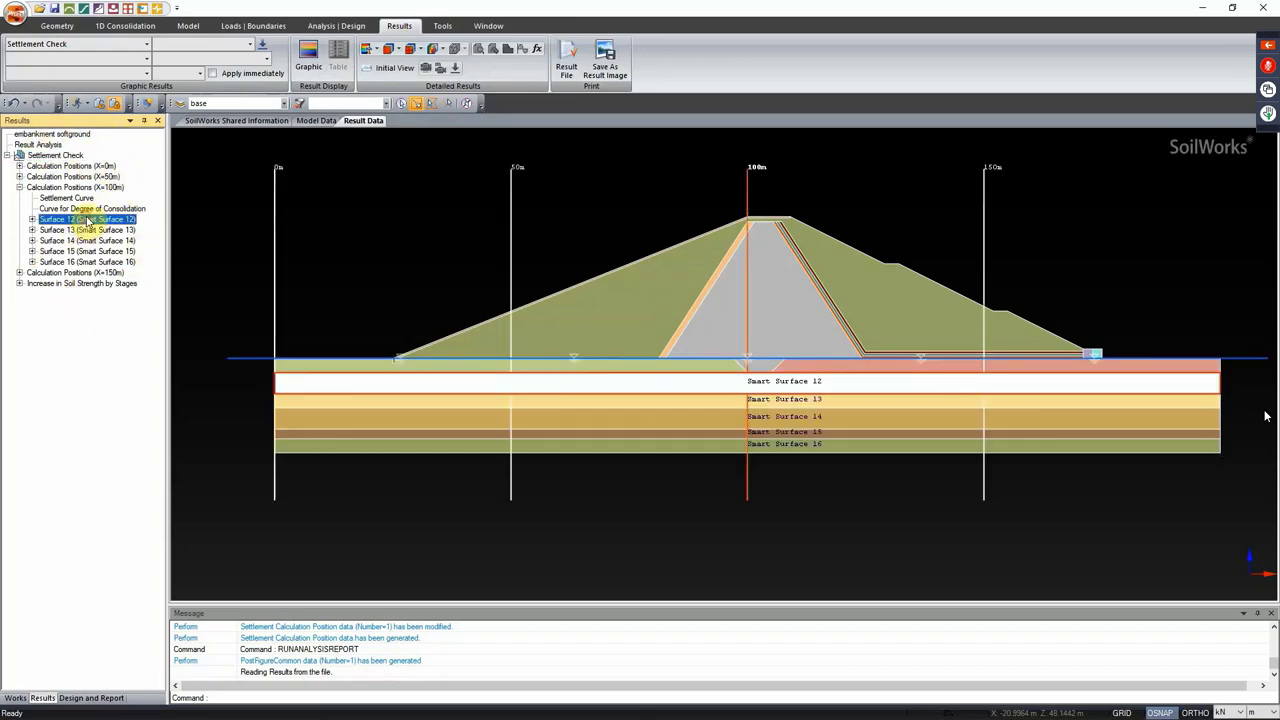
{"action": "left_click", "coordinate": [62, 209]}
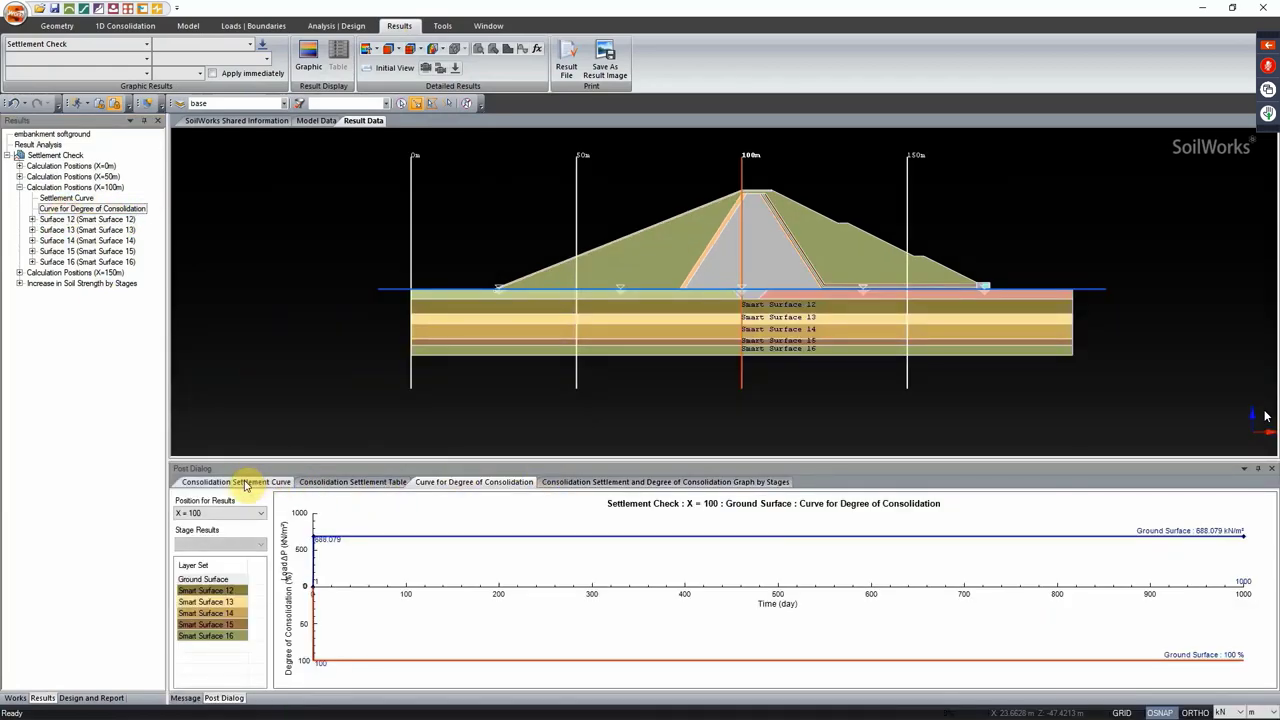
{"action": "left_click", "coordinate": [251, 484]}
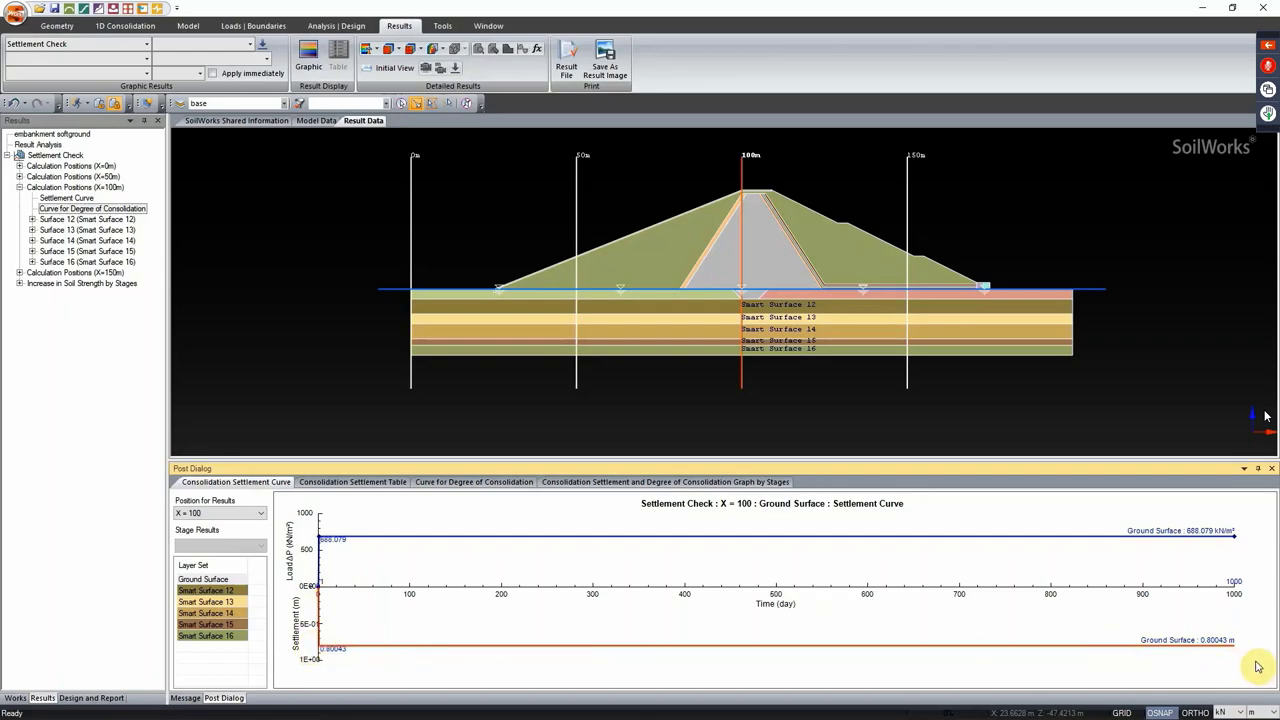
Step: Review the consolidation settlement table, the degree of consolidation curve and the results by construction stage at X = 100 m
{"action": "left_click", "coordinate": [830, 452]}
{"action": "left_click", "coordinate": [367, 483]}
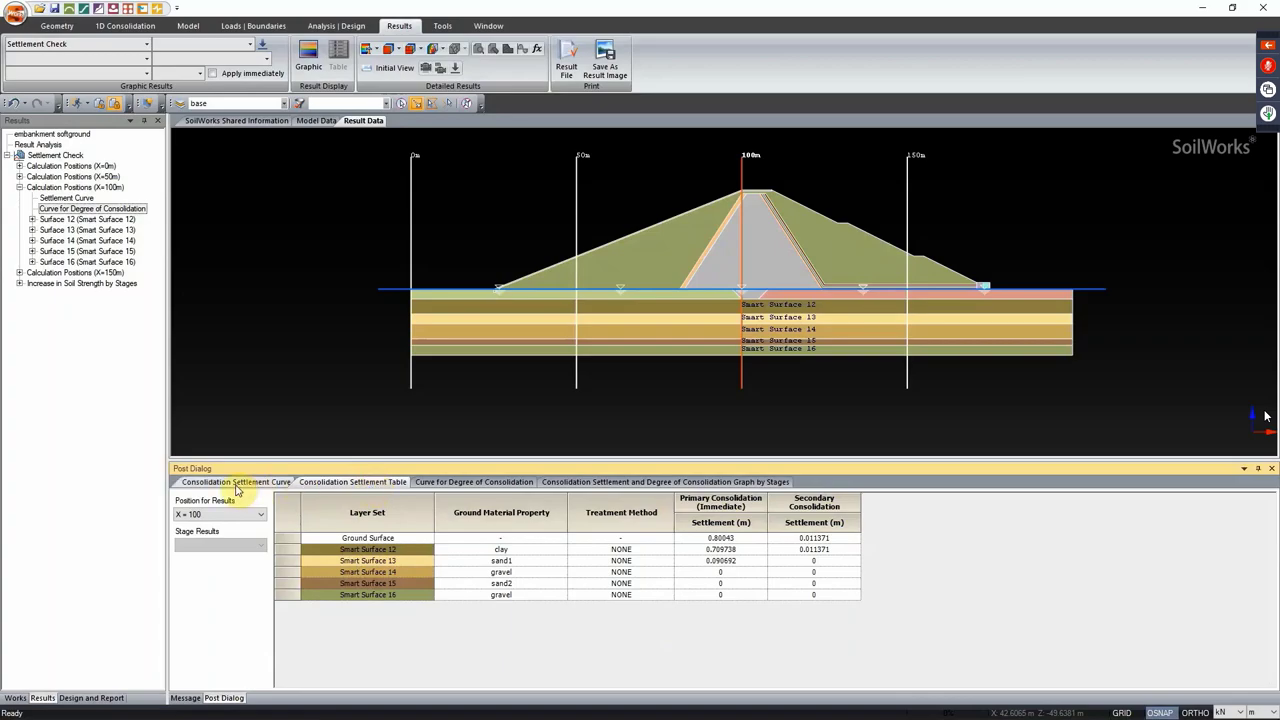
{"action": "left_click", "coordinate": [488, 483]}
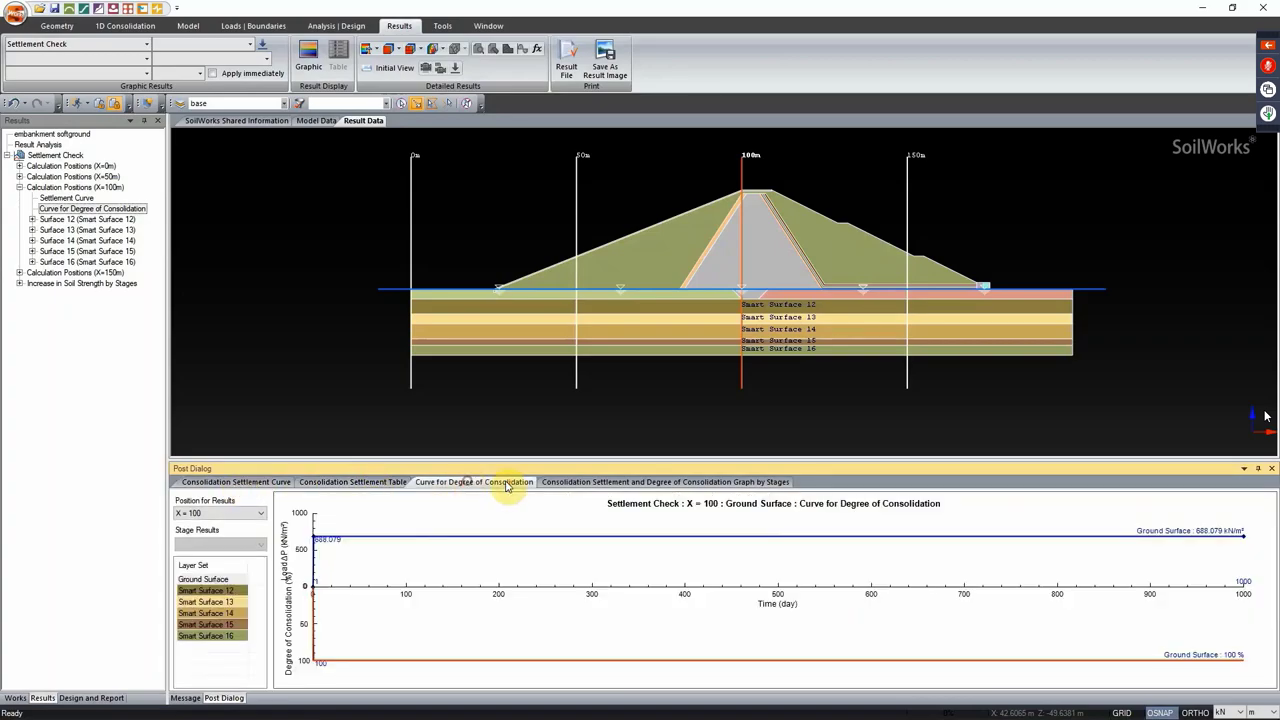
{"action": "left_click", "coordinate": [586, 483]}
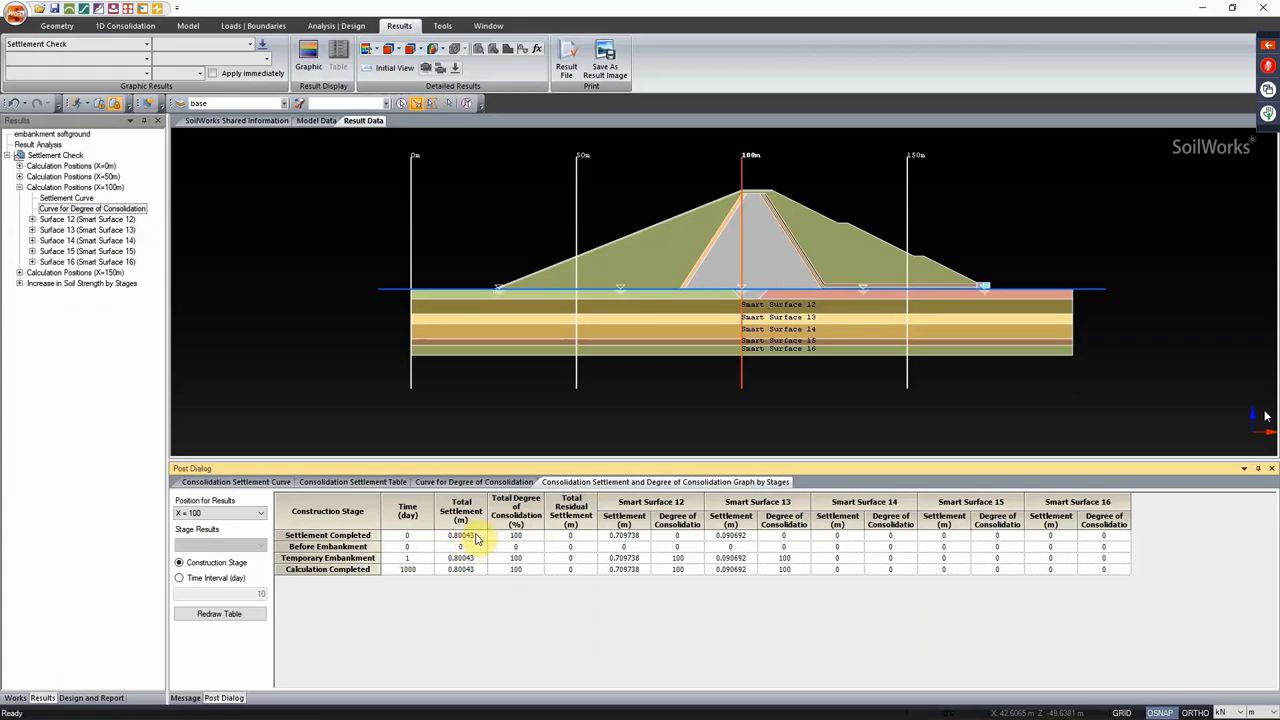
Step: Inspect the Smart Surface 12 settlement value for the Settlement Completed stage and highlight that layer in the model
{"action": "double_click", "coordinate": [626, 537]}
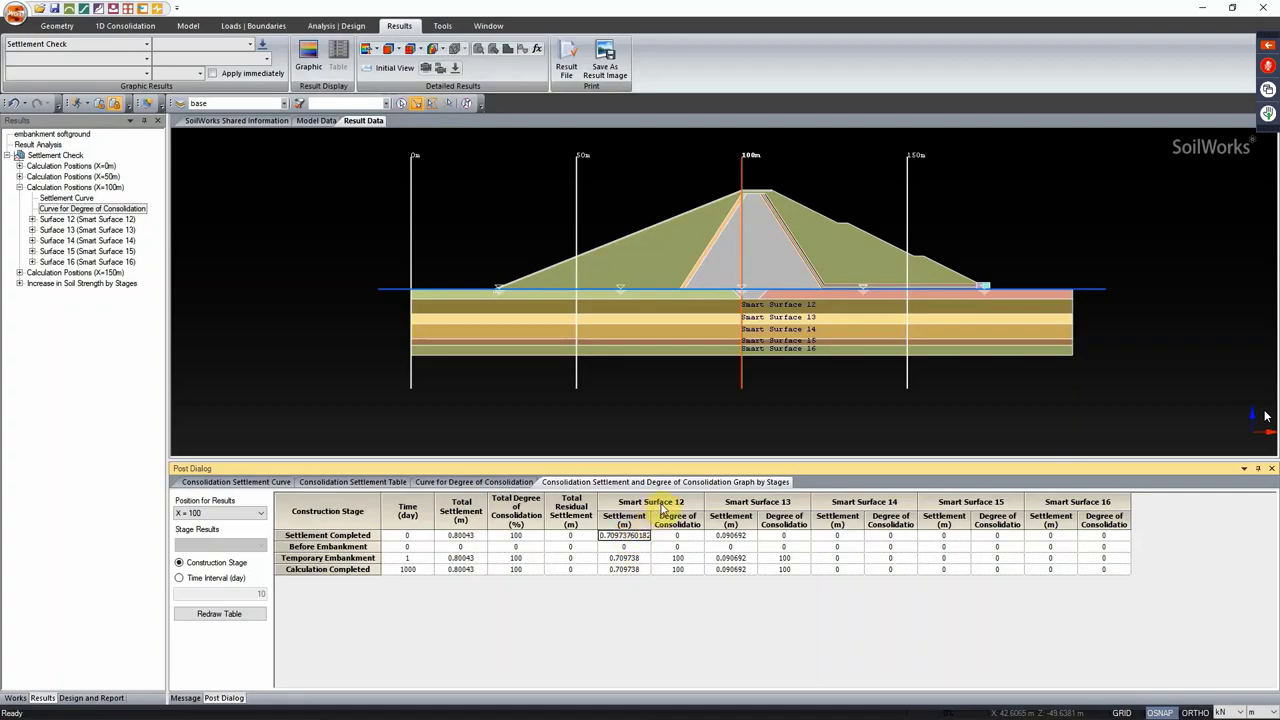
{"action": "left_click", "coordinate": [797, 306]}
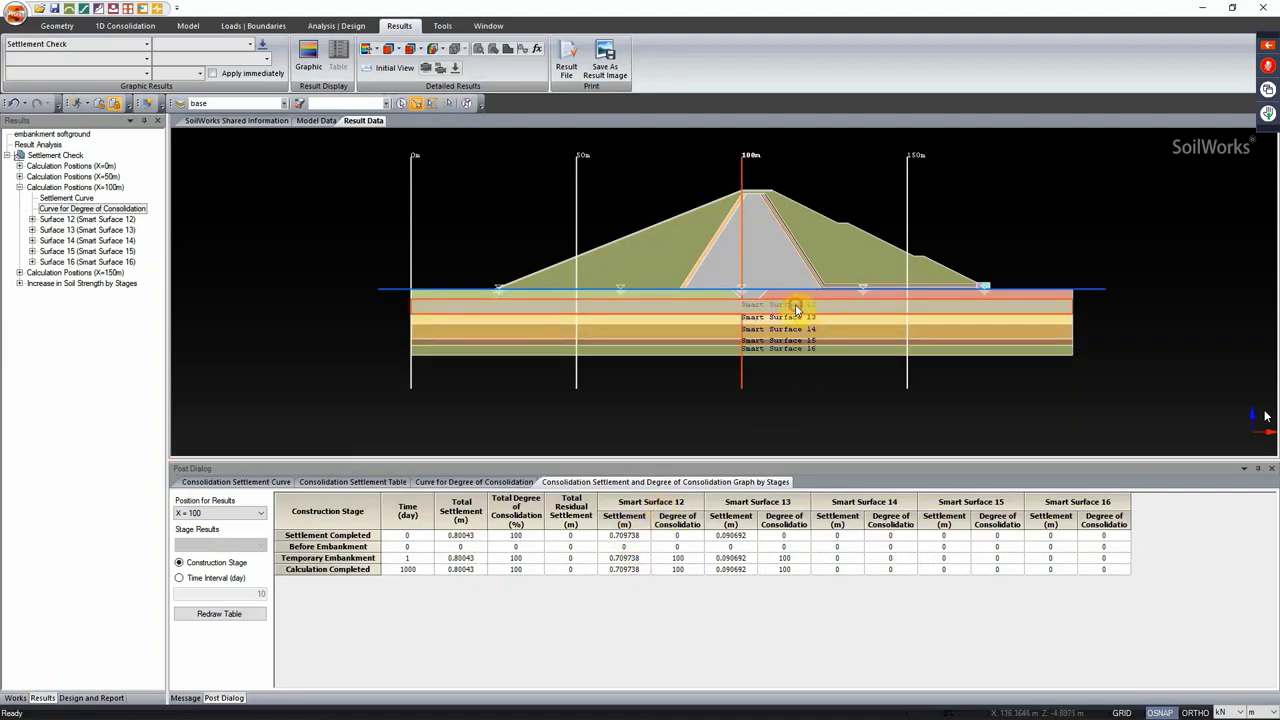
{"action": "left_click", "coordinate": [800, 307]}
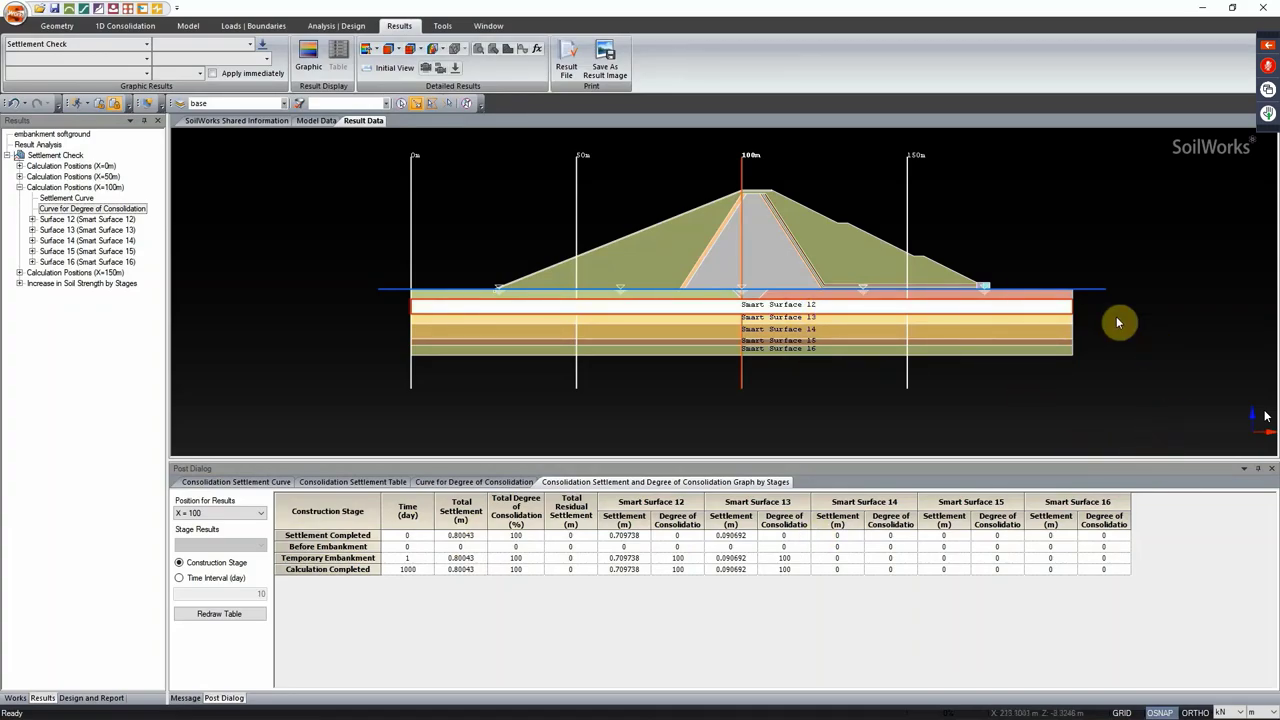
Step: Convert the consolidation model into a slope model with Create Slope Model
{"action": "left_click", "coordinate": [125, 26]}
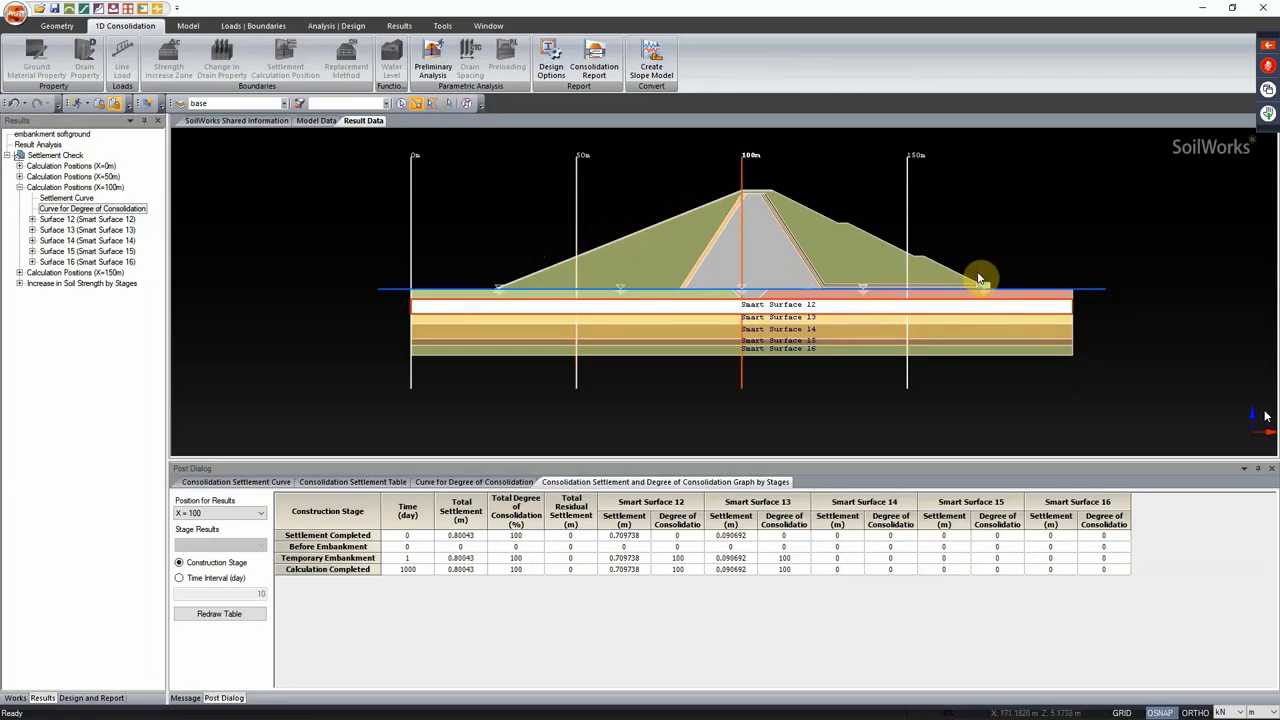
{"action": "left_click", "coordinate": [660, 75]}
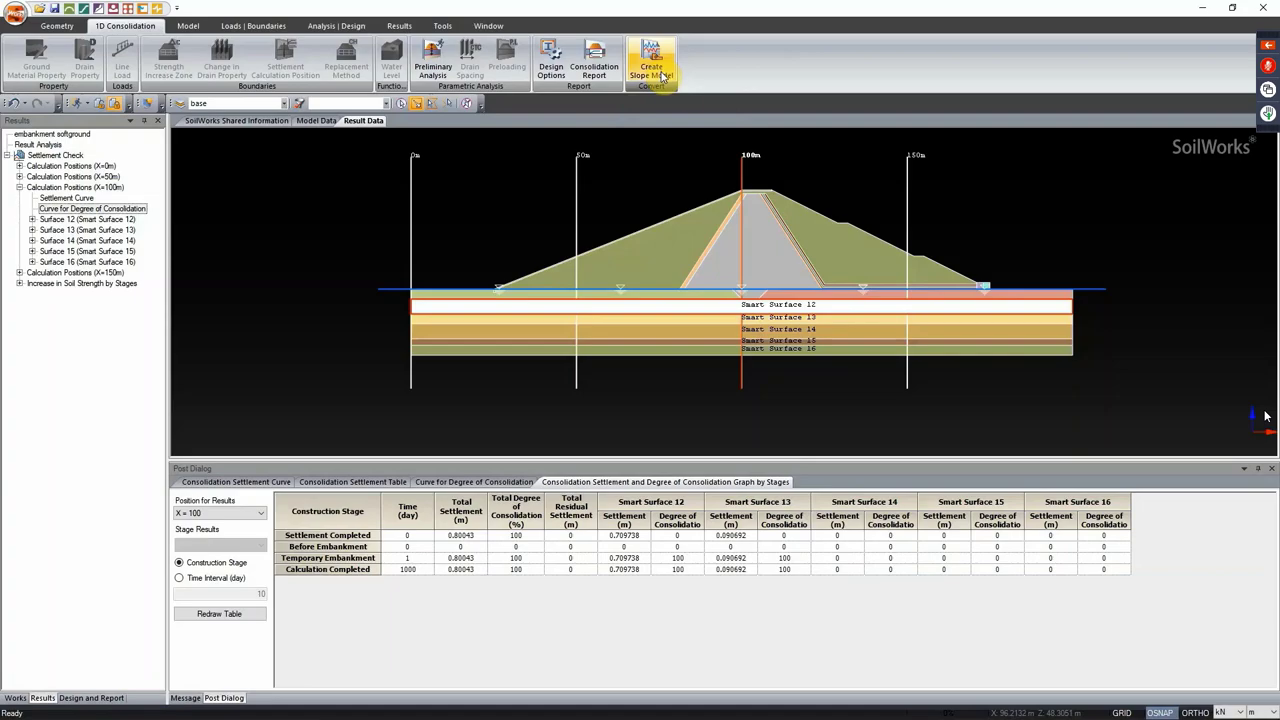
Step: Switch to File Explorer and check the two Settlement Check model files in the Embankment dam folder, widening the name column
{"action": "left_click", "coordinate": [1207, 12]}
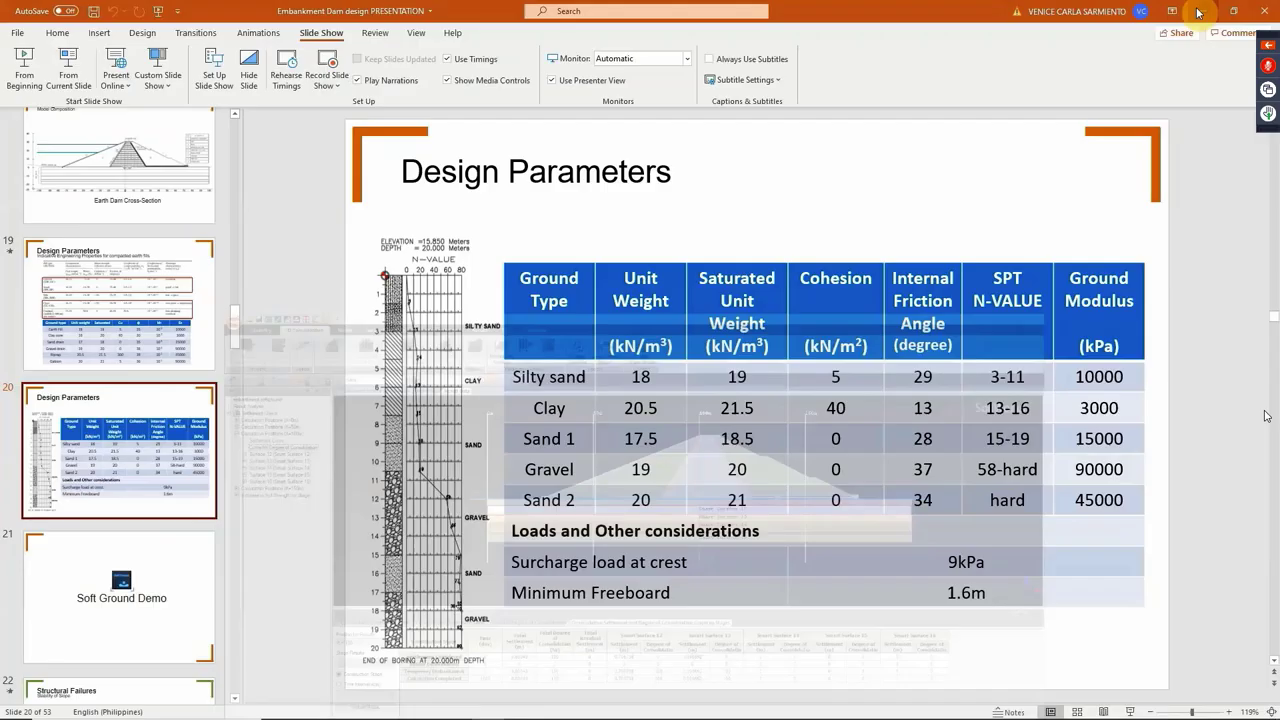
{"action": "left_click", "coordinate": [1208, 14]}
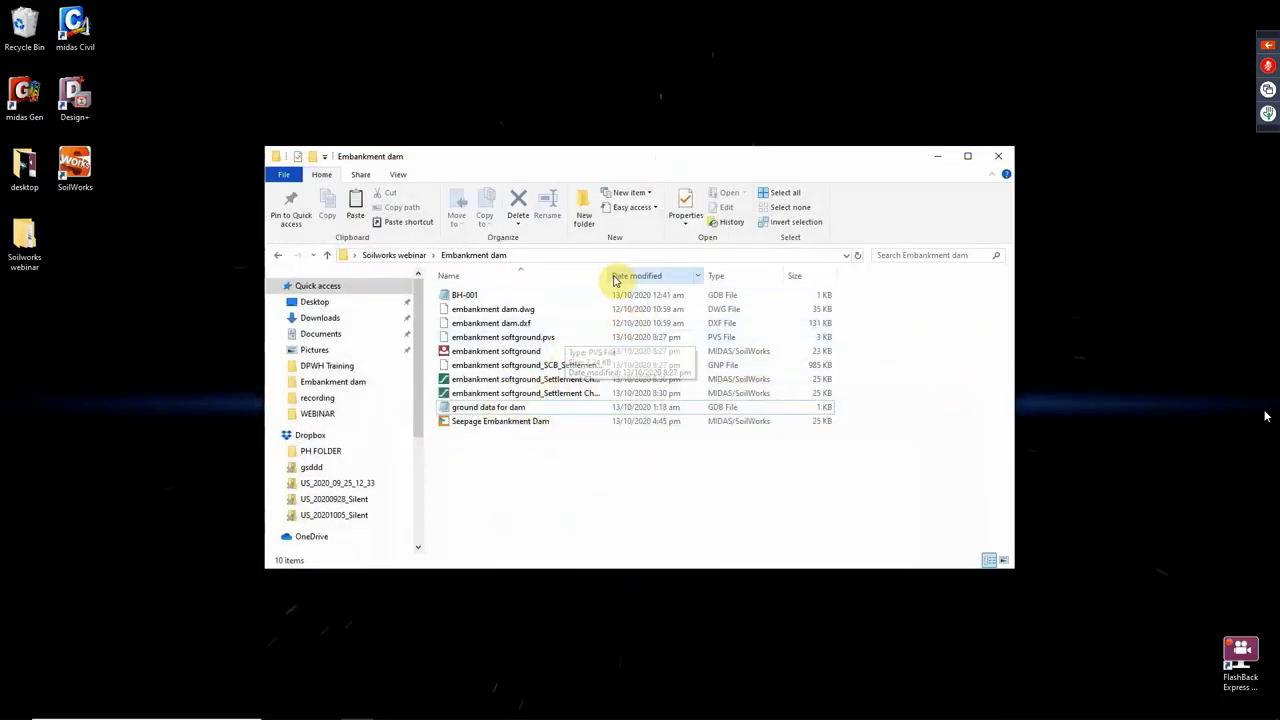
{"action": "left_click_drag", "start_coordinate": [610, 275], "coordinate": [729, 275]}
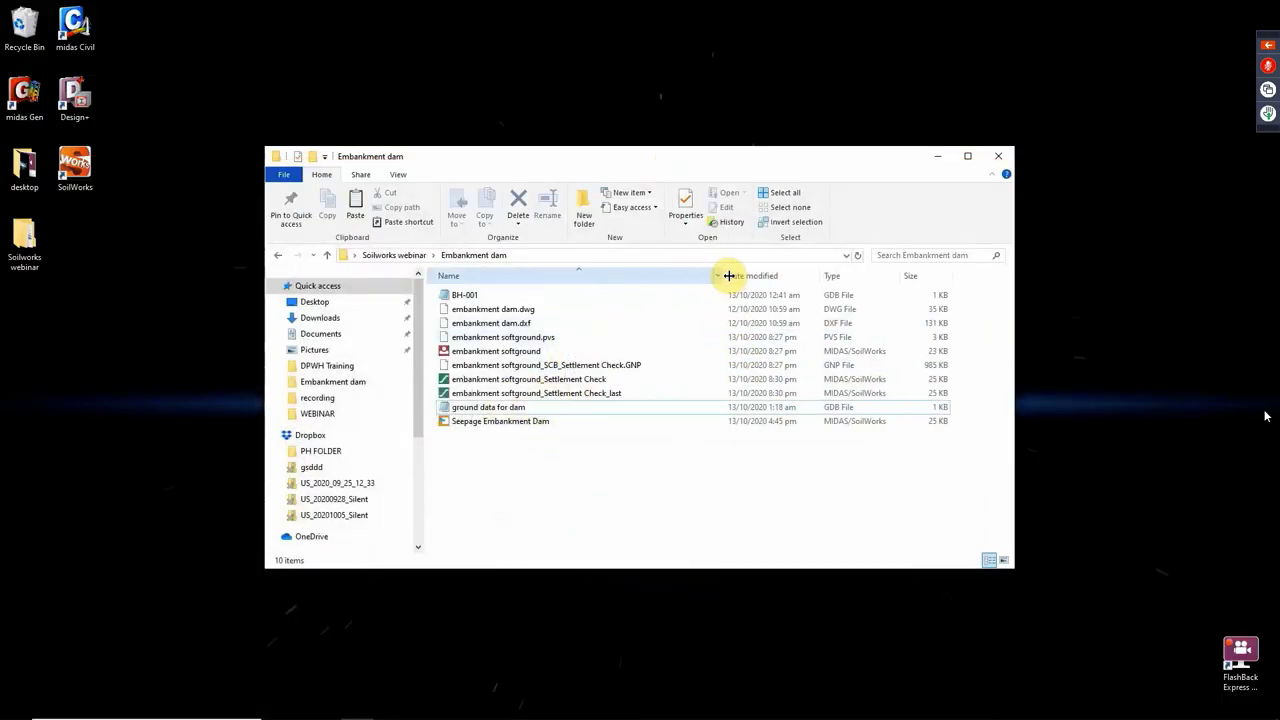
{"action": "left_click", "coordinate": [517, 392]}
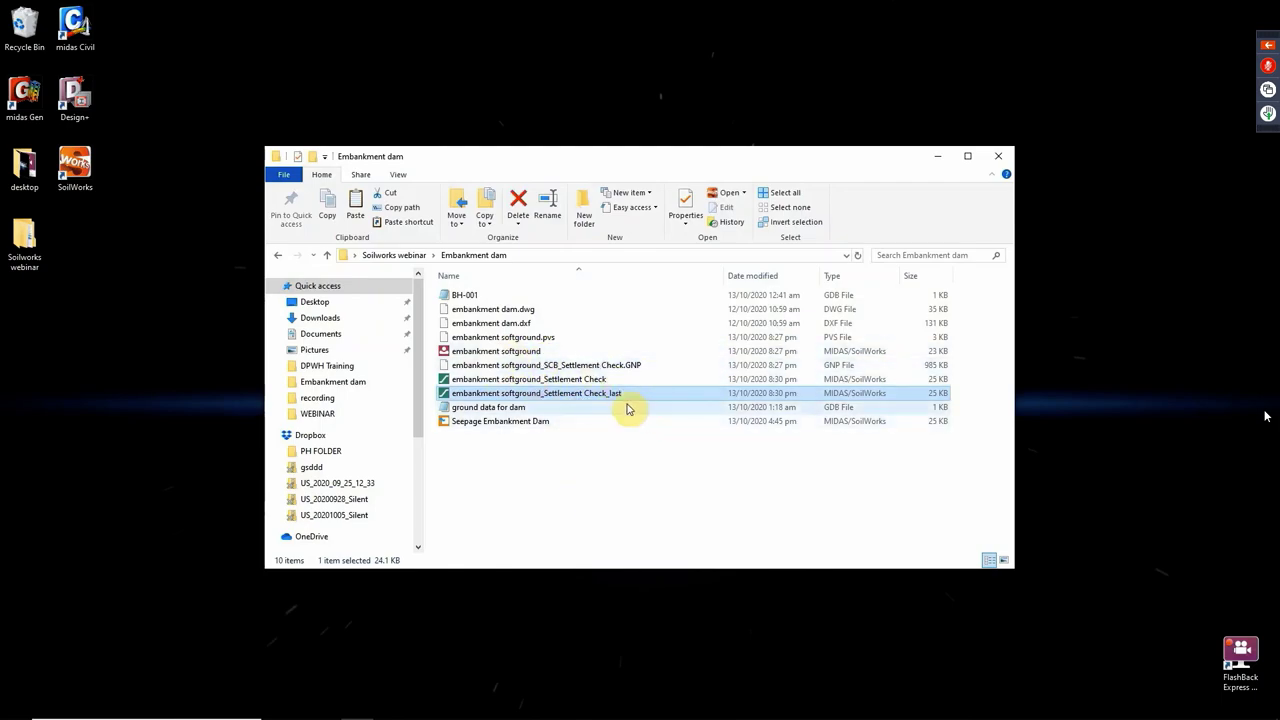
{"action": "left_click", "coordinate": [600, 383]}
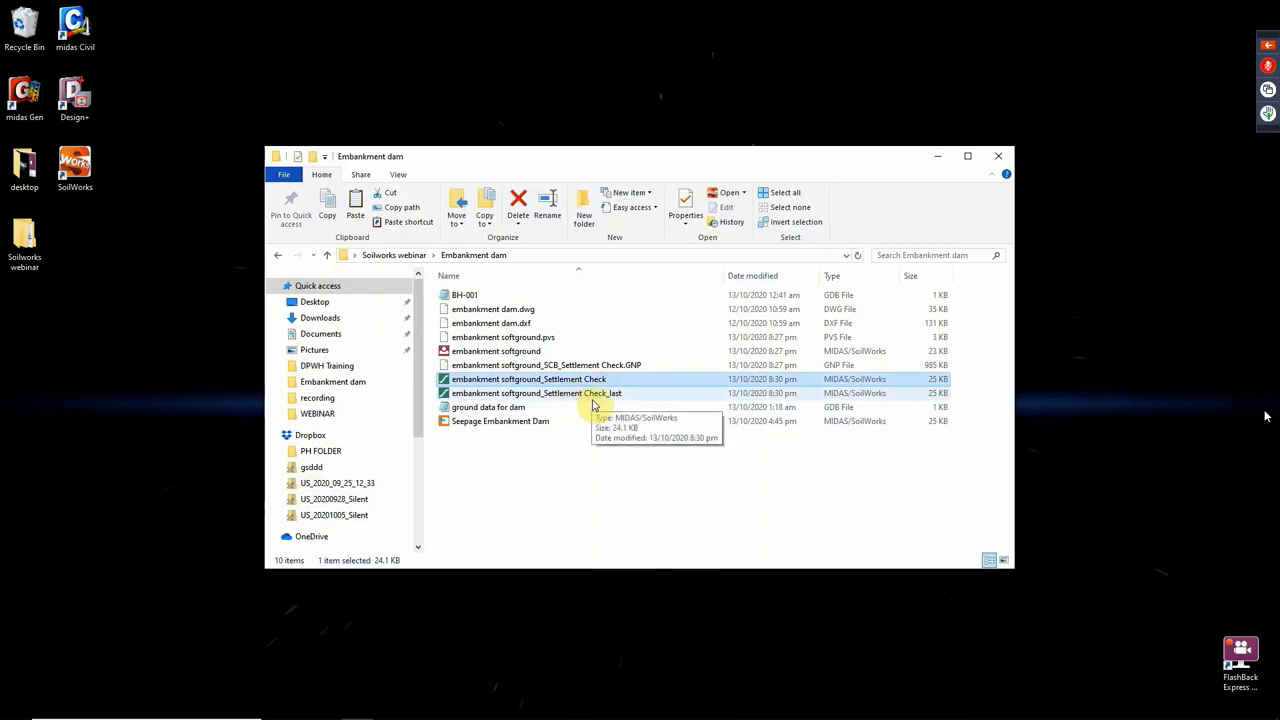
Step: Rename the embankment softground_Settlement Check_last file as embankment LEM
{"action": "left_click", "coordinate": [600, 398]}
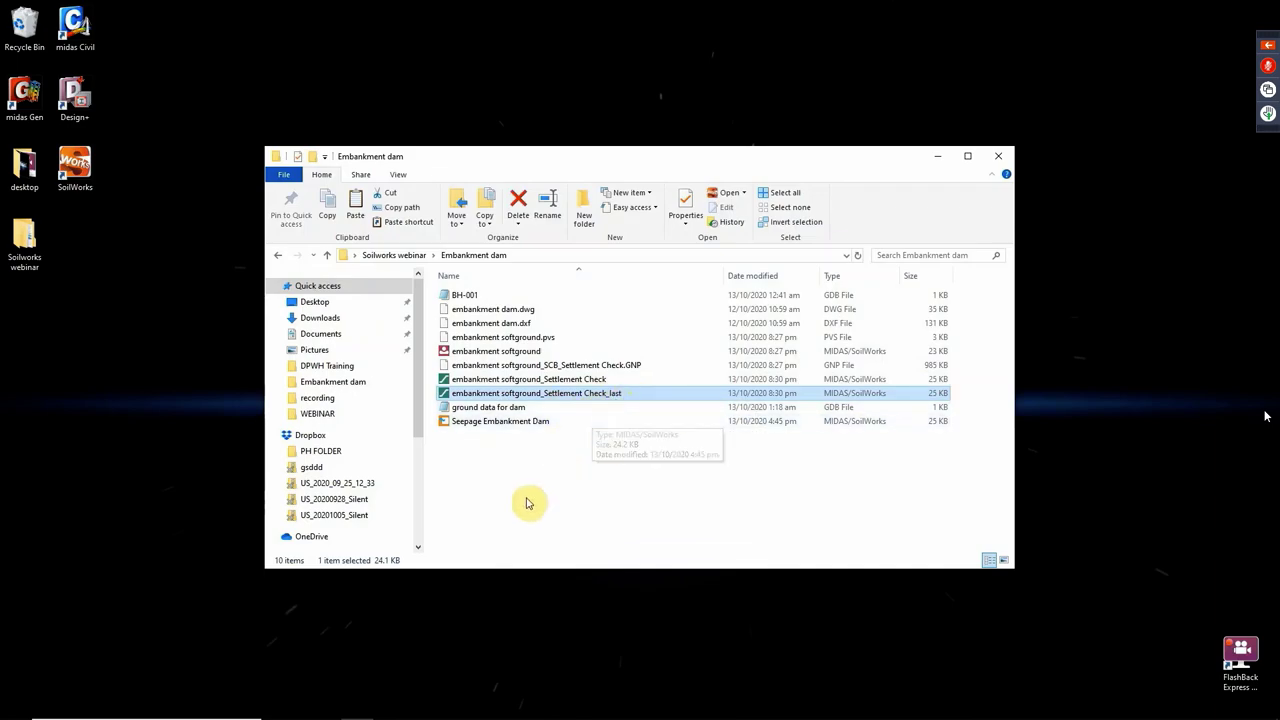
{"action": "right_click", "coordinate": [567, 396]}
{"action": "left_click", "coordinate": [640, 600]}
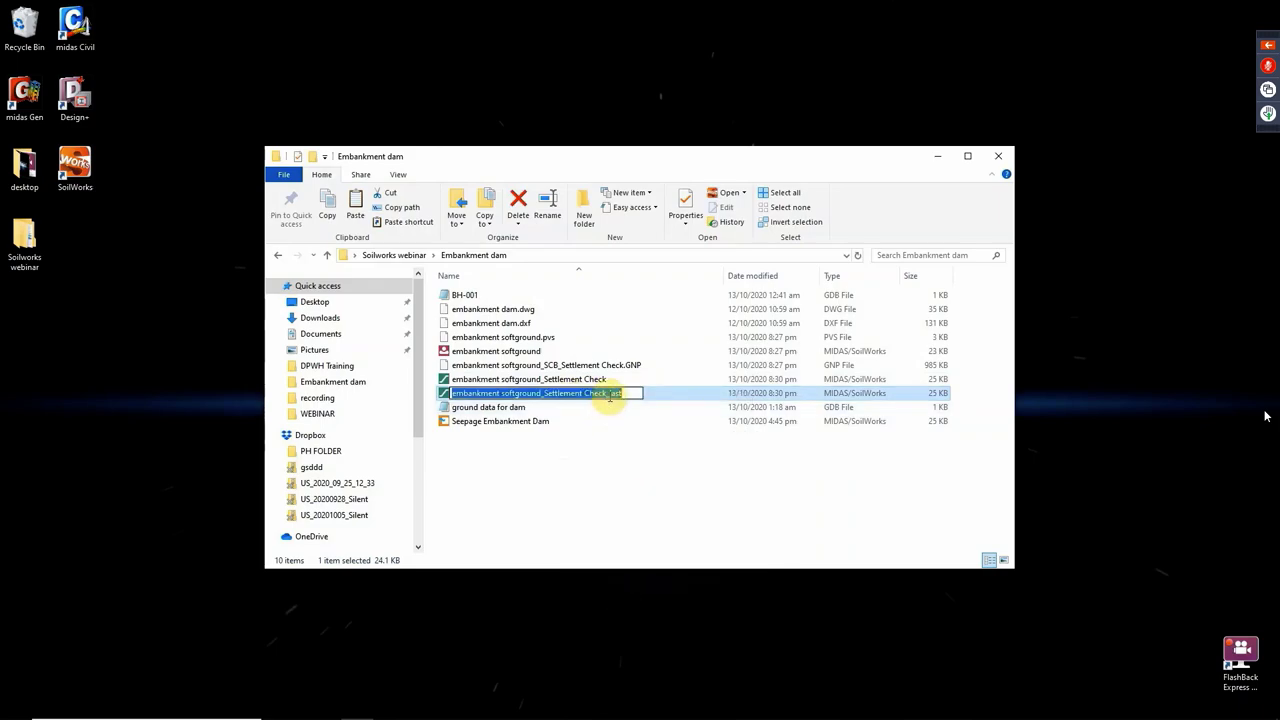
{"action": "left_click_drag", "start_coordinate": [544, 395], "coordinate": [637, 400]}
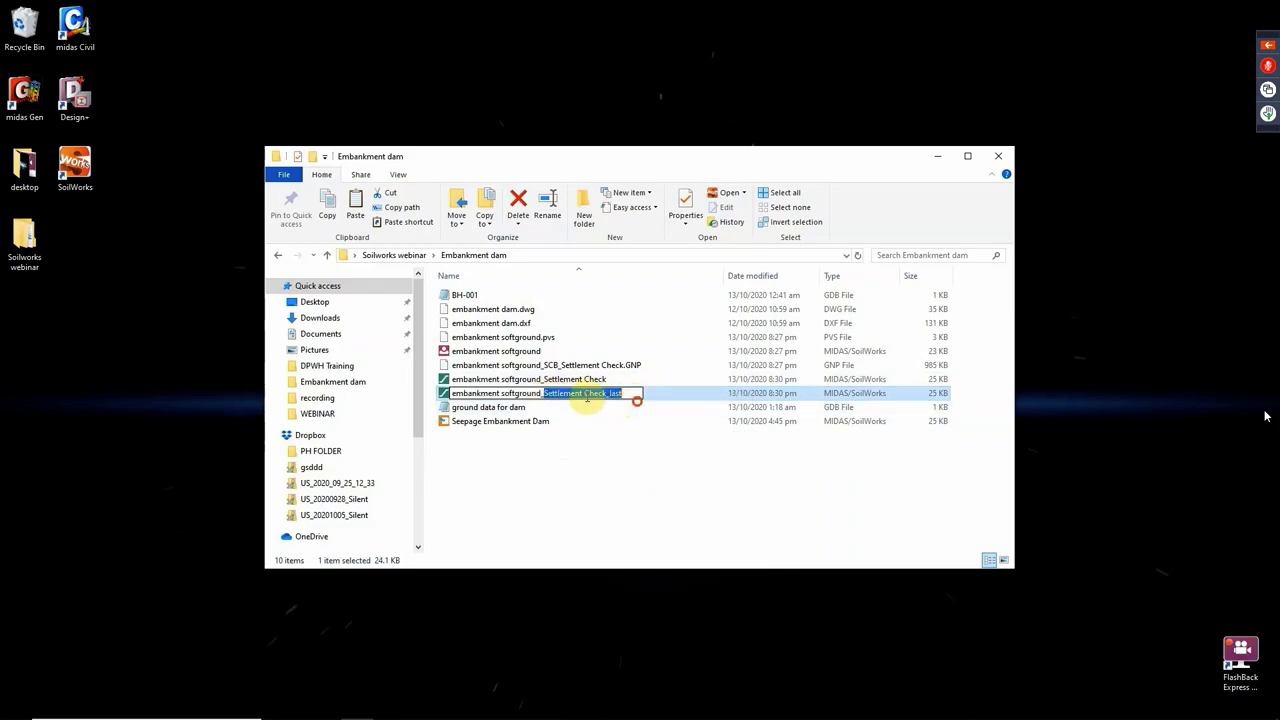
{"action": "left_click_drag", "start_coordinate": [501, 395], "coordinate": [710, 400]}
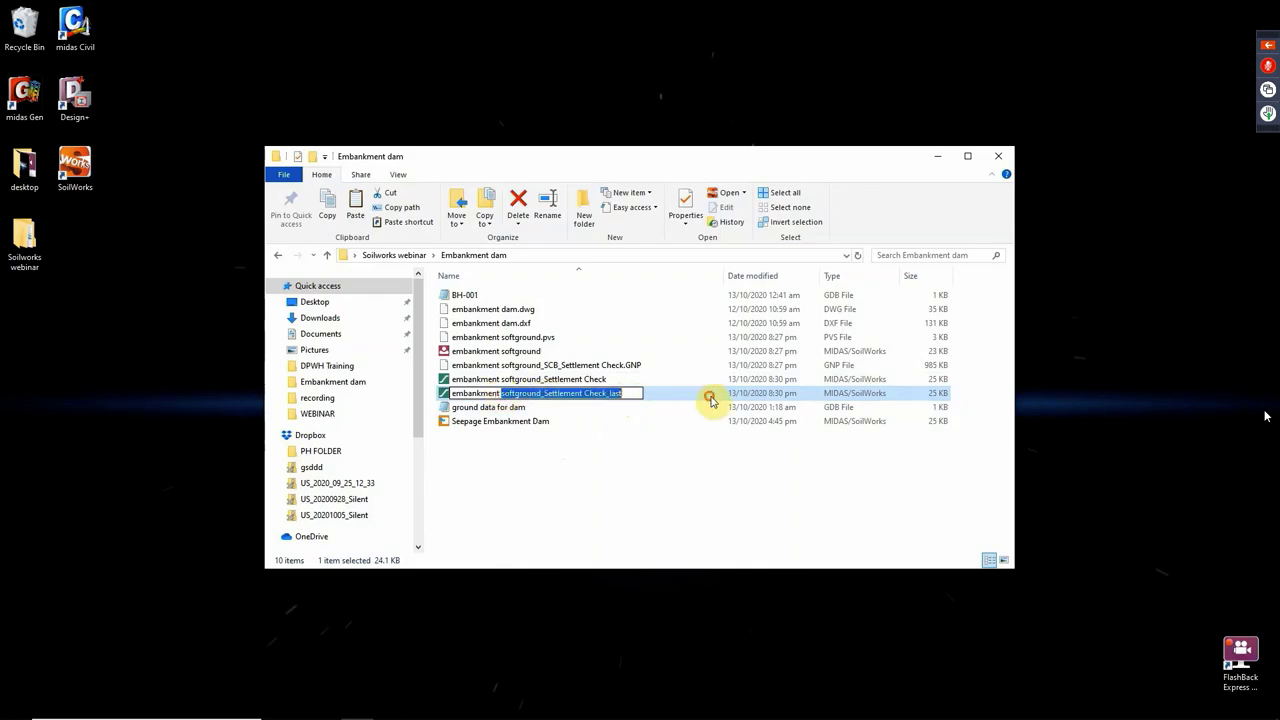
{"action": "type", "text": "LEM"}
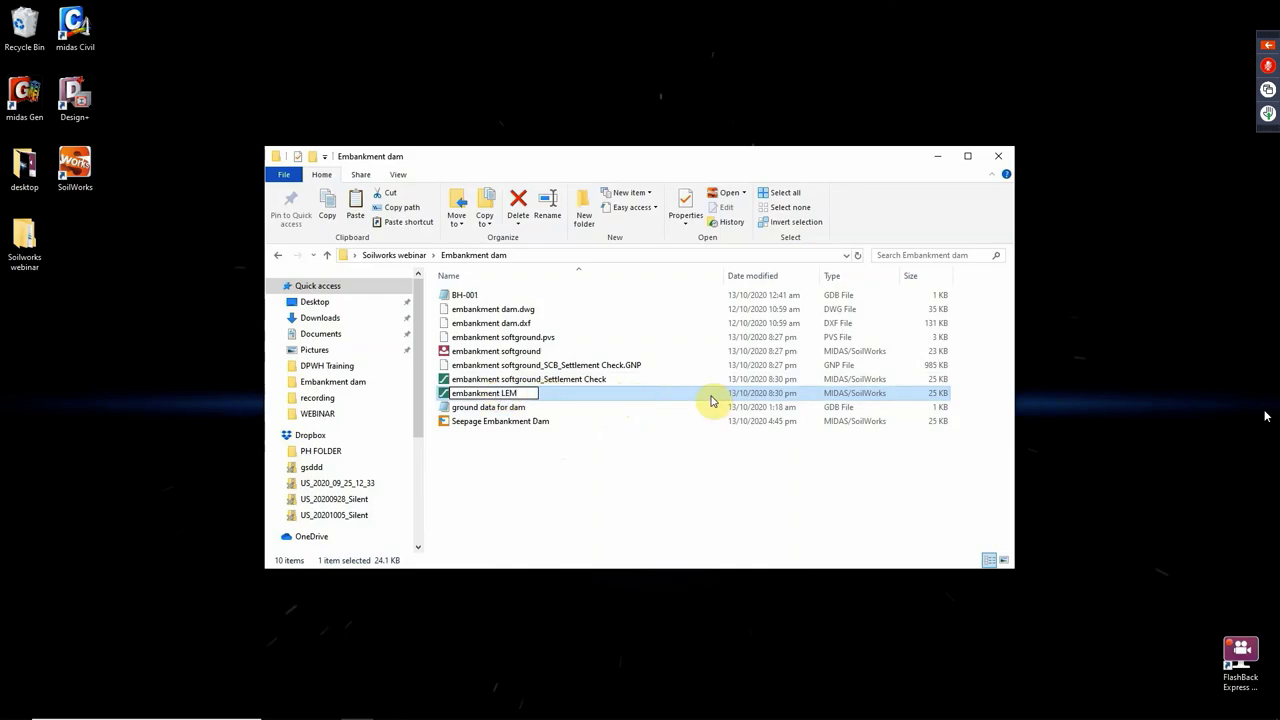
{"action": "key", "text": "Return"}
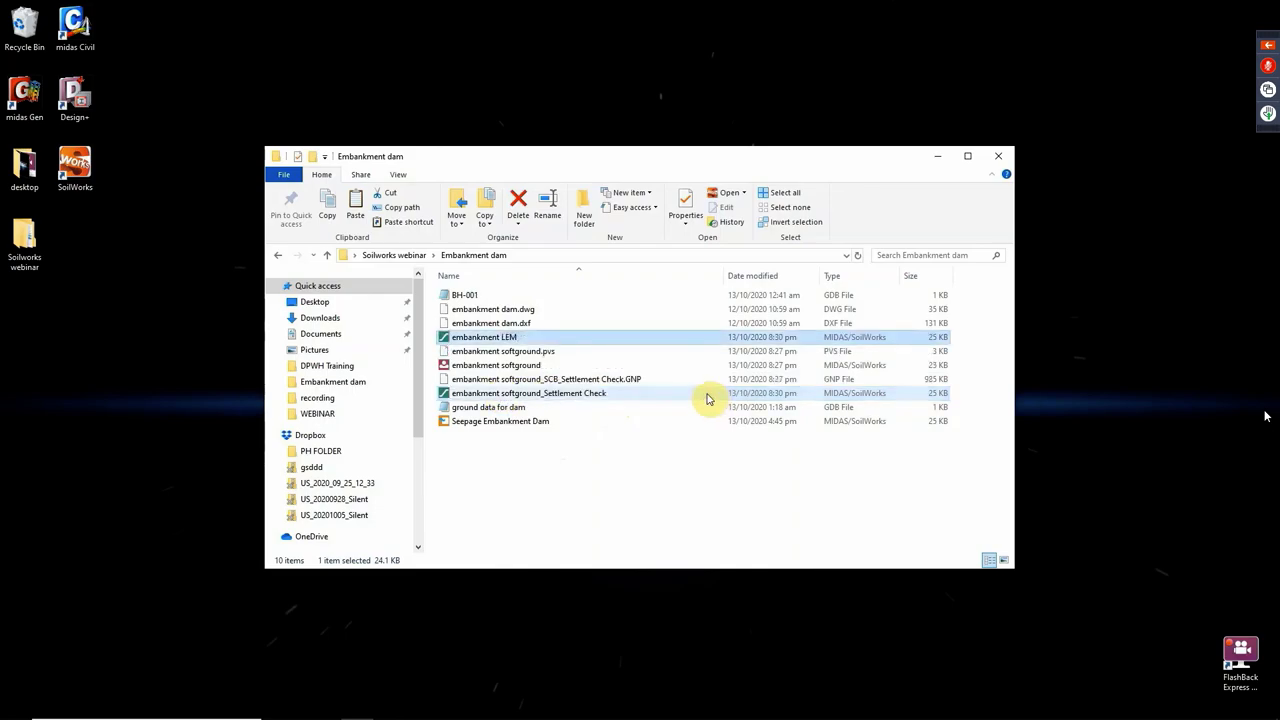
Step: Rename the embankment softground_Settlement Check file as embankment SRM
{"action": "left_click", "coordinate": [503, 393]}
{"action": "right_click", "coordinate": [504, 394]}
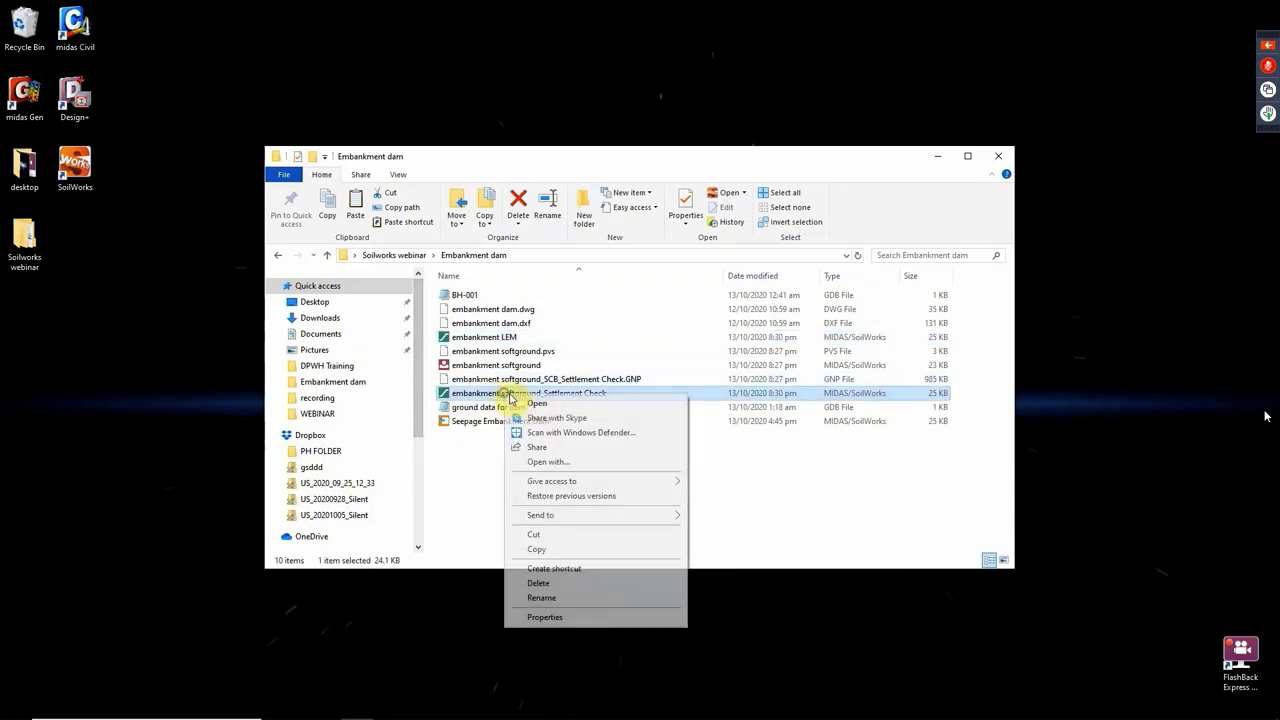
{"action": "left_click", "coordinate": [580, 598]}
{"action": "left_click_drag", "start_coordinate": [500, 393], "coordinate": [691, 405]}
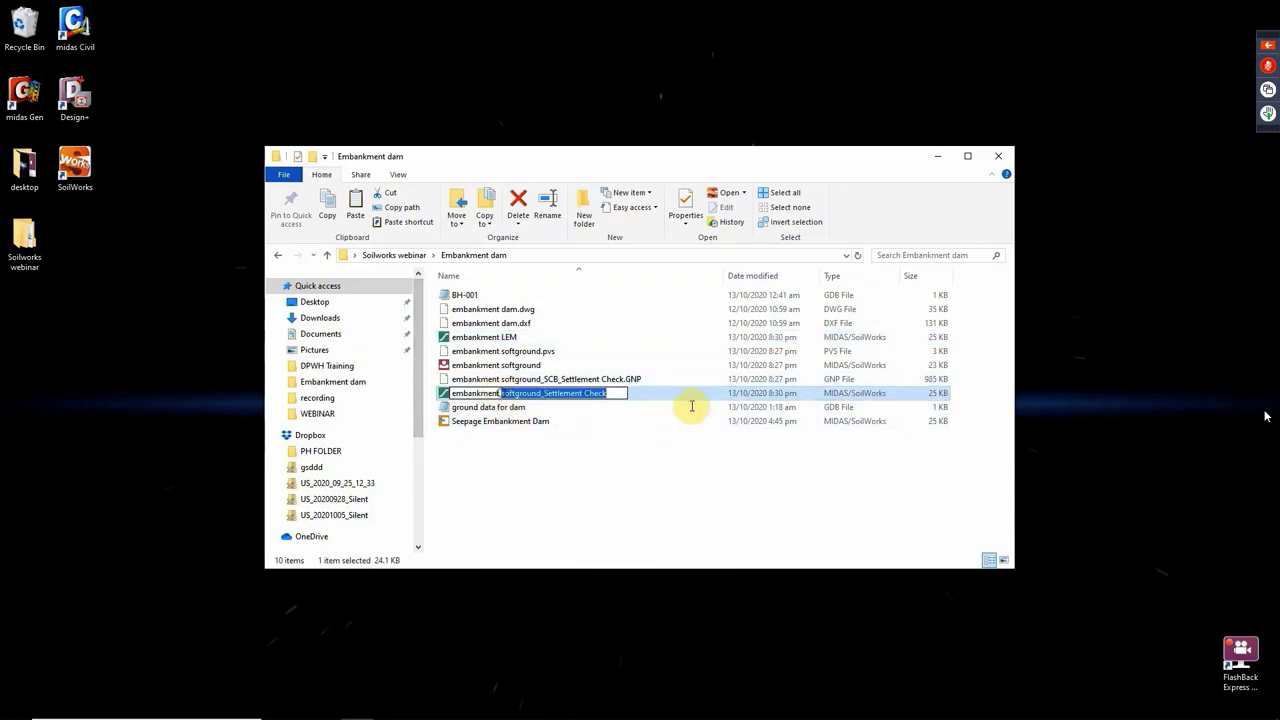
{"action": "type", "text": "SR"}
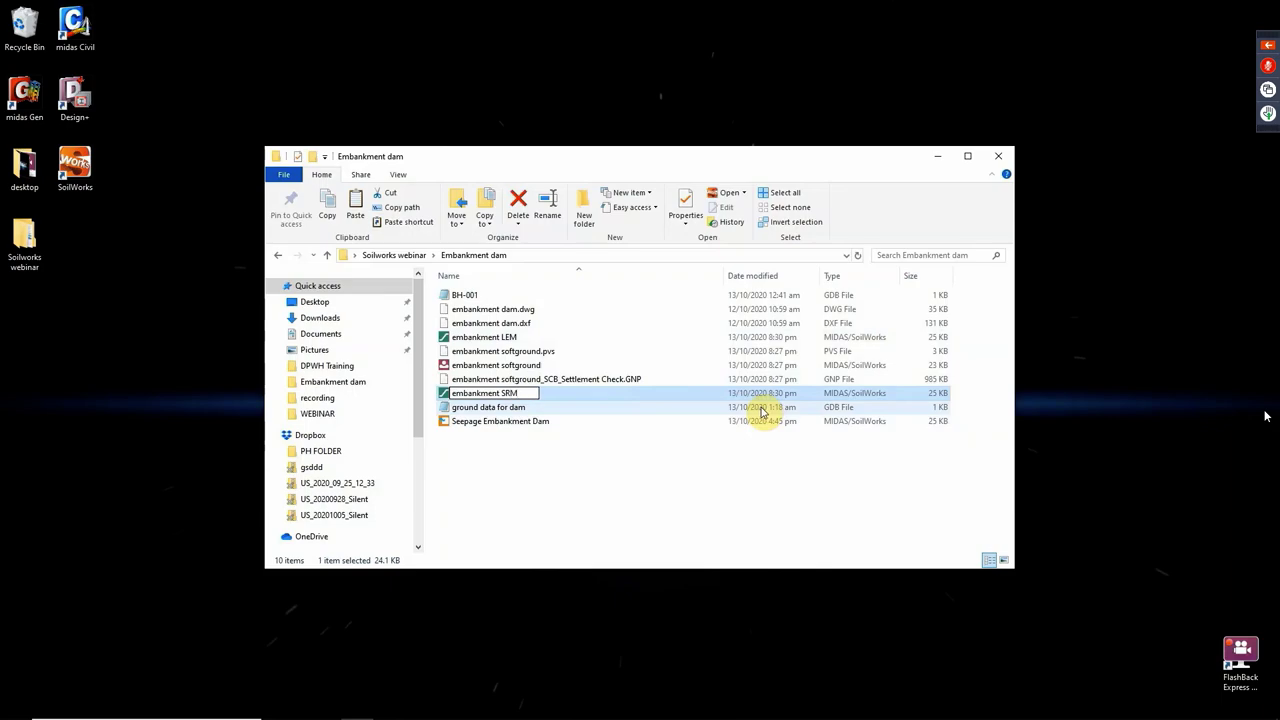
{"action": "type", "text": "M"}
{"action": "key", "text": "Return"}
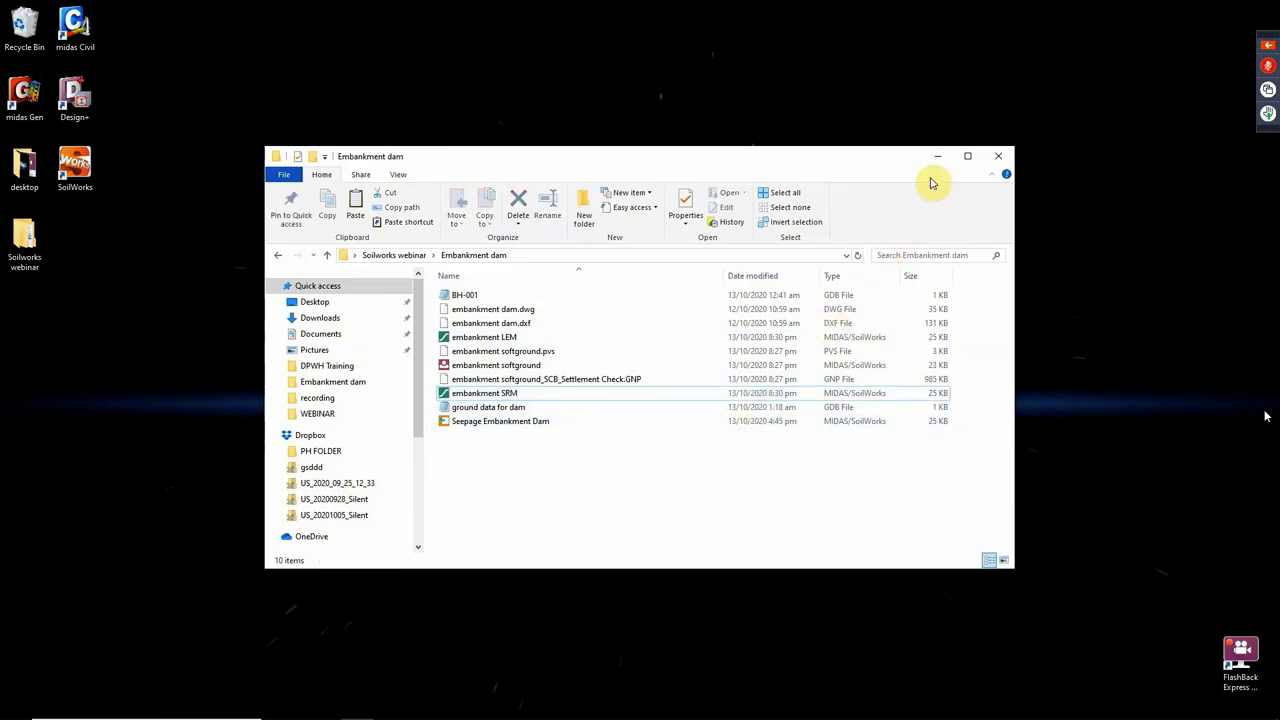
Step: Switch to the PowerPoint presentation and present the Structural Failures slide up to the factors affecting stability
{"action": "left_click", "coordinate": [937, 156]}
{"action": "key", "text": "alt+Tab"}
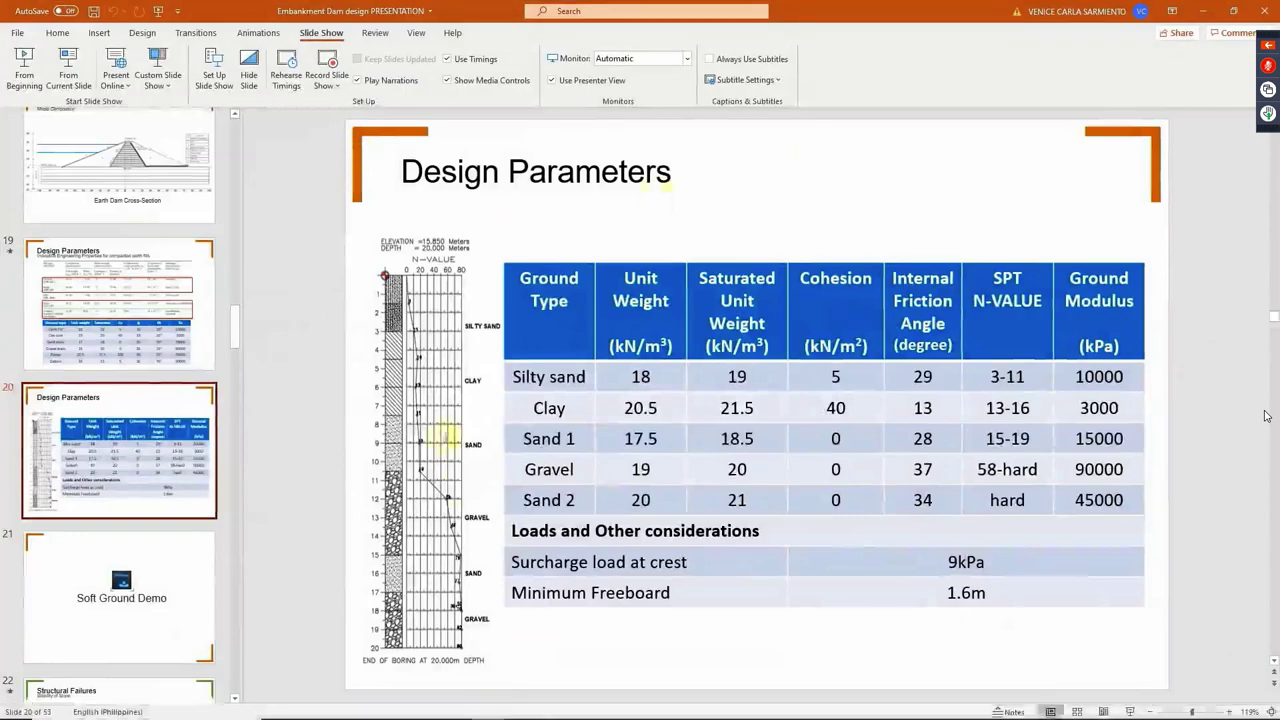
{"action": "left_click", "coordinate": [157, 554]}
{"action": "scroll", "coordinate": [160, 520], "scroll_direction": "down", "scroll_amount": 3}
{"action": "left_click", "coordinate": [165, 494]}
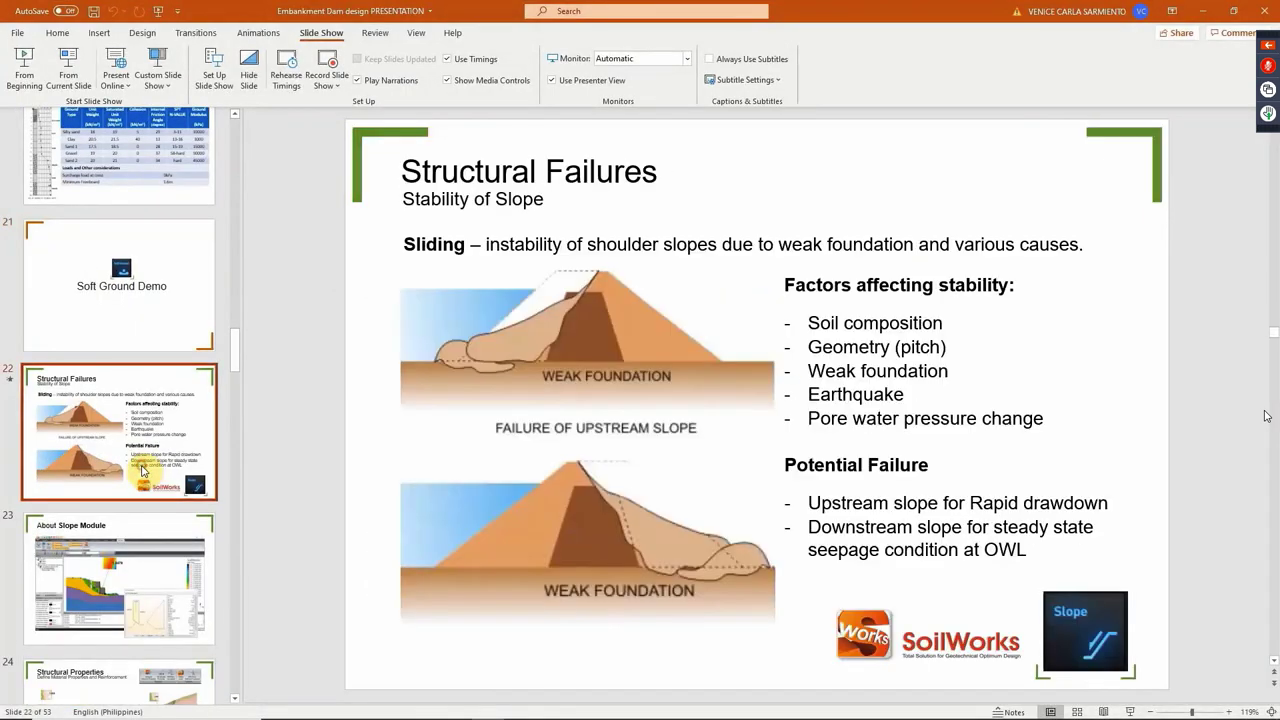
{"action": "key", "text": "shift+F5"}
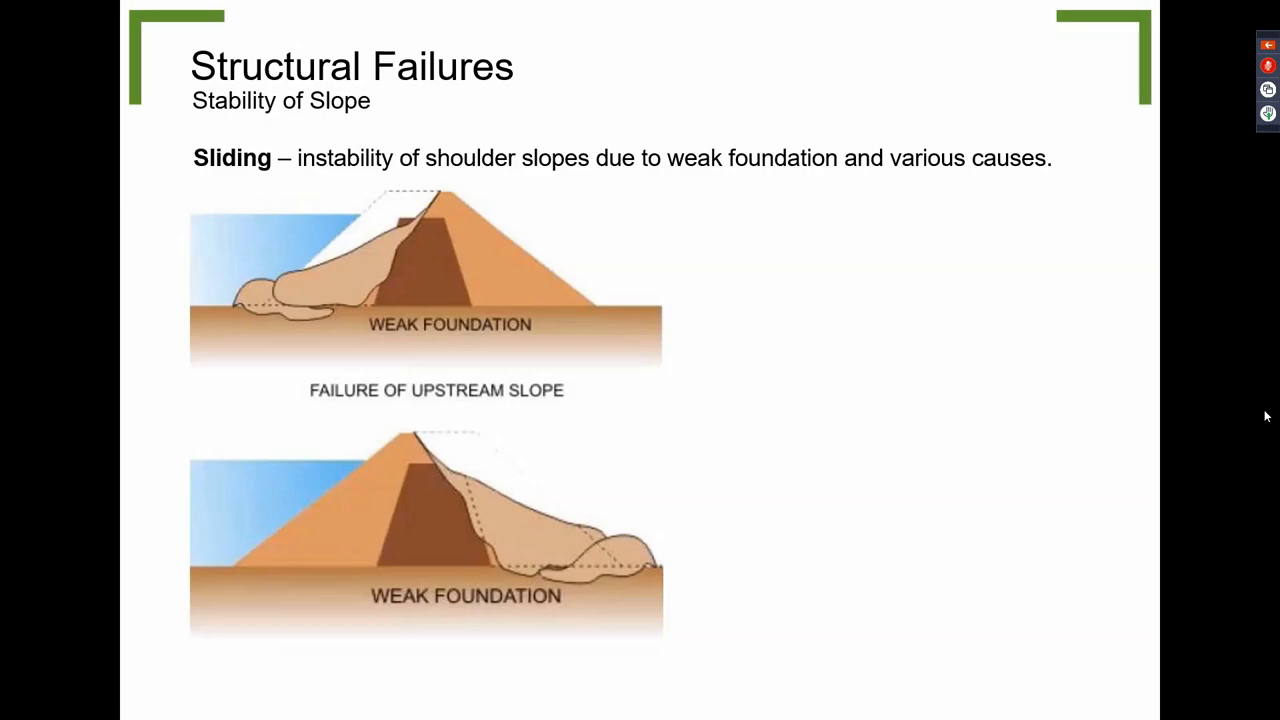
{"action": "key", "text": "Right"}
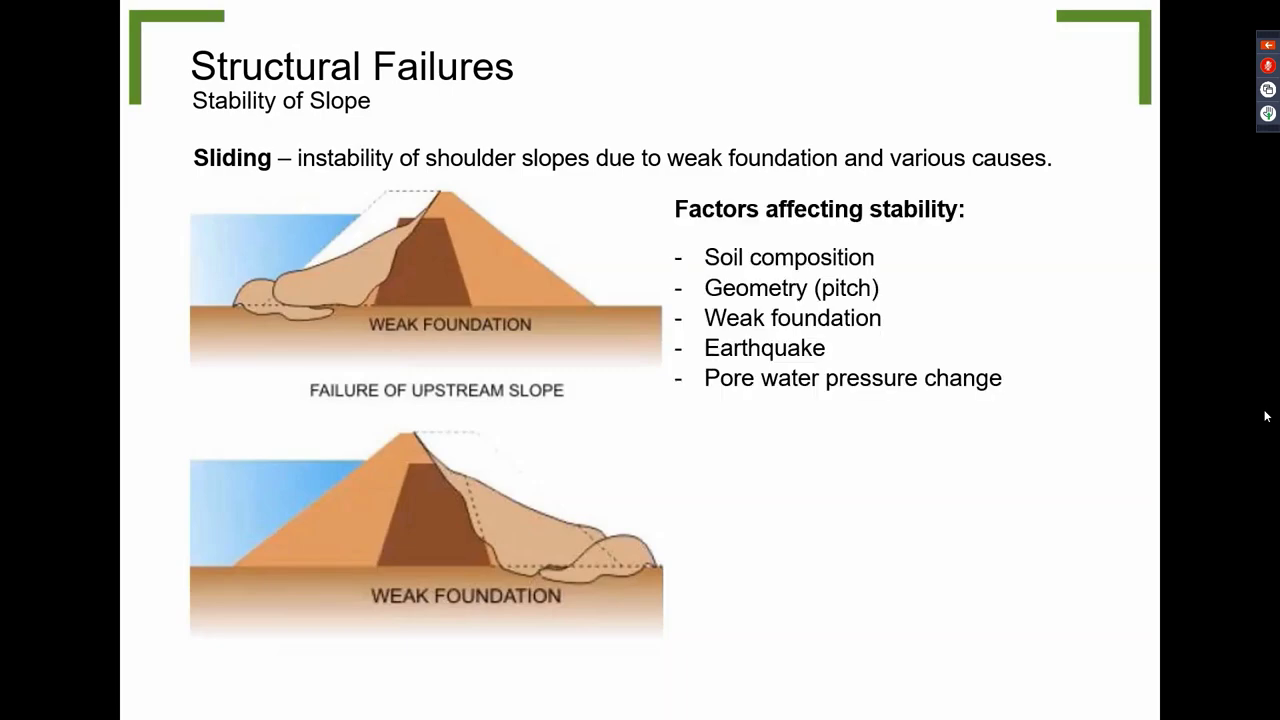
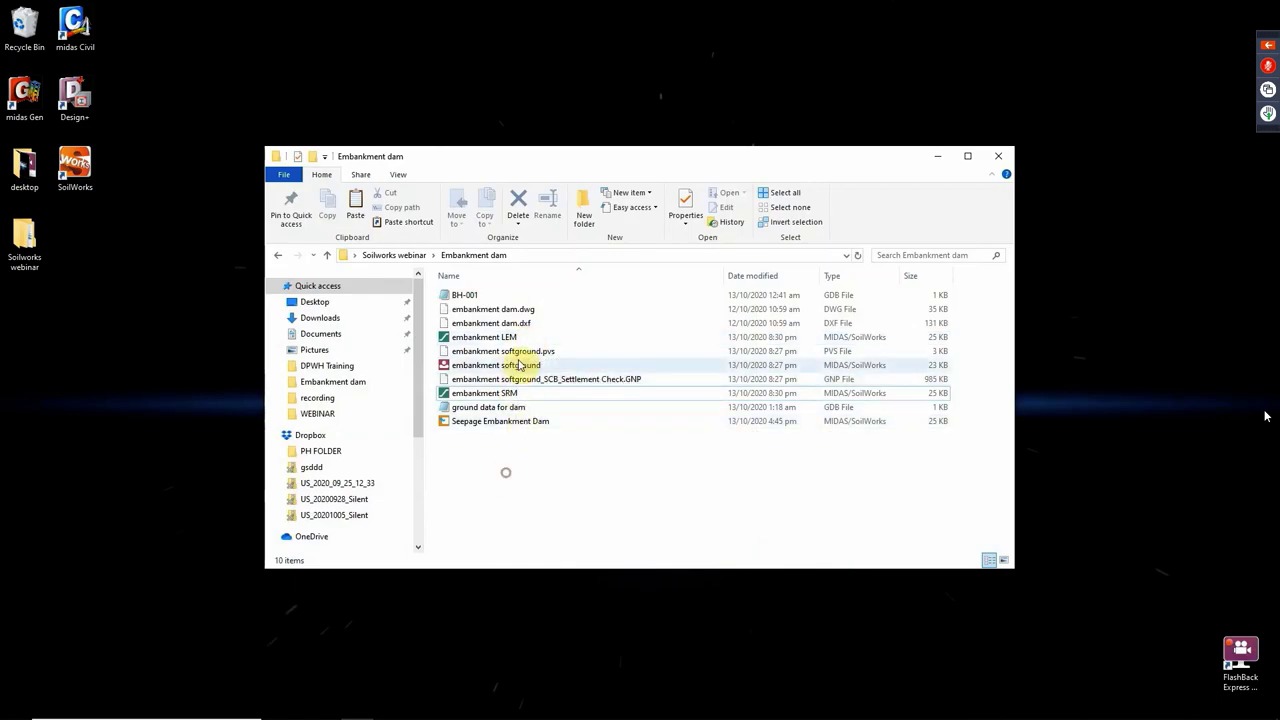
Step: Open the embankment LEM slope model from the Embankment dam folder and expand its ground material properties in a widened Works tree
{"action": "double_click", "coordinate": [511, 342]}
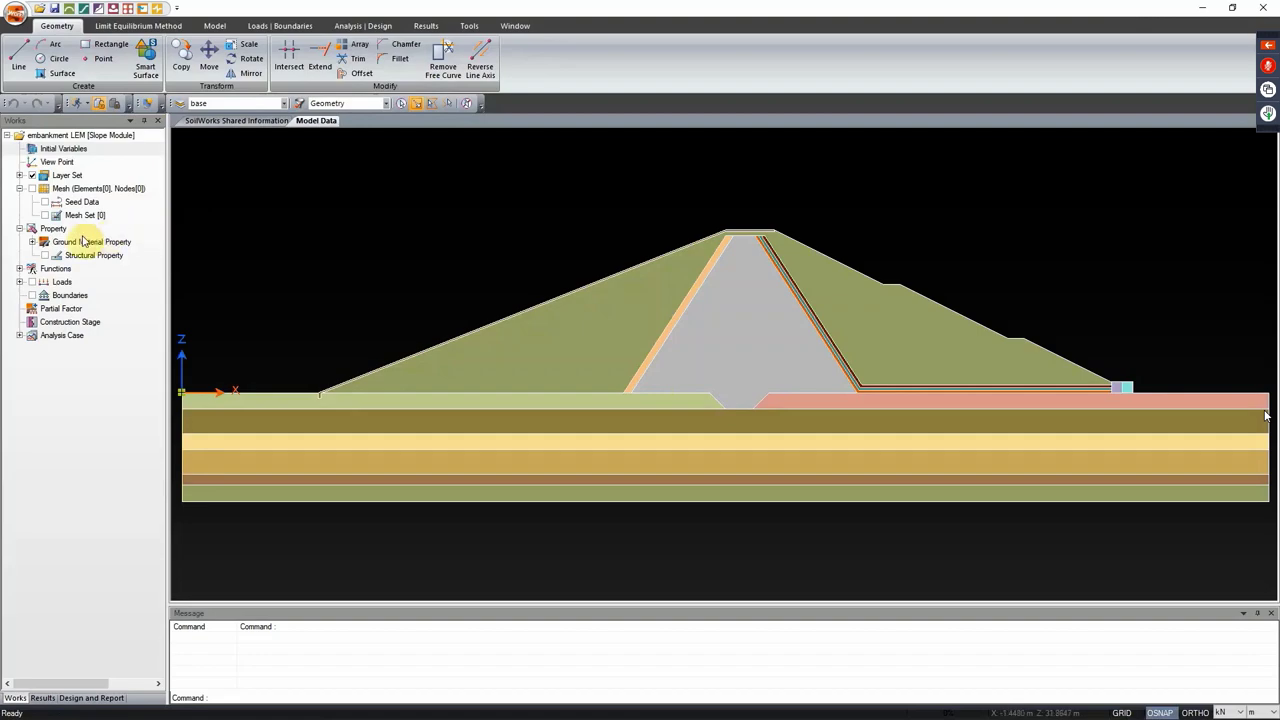
{"action": "left_click", "coordinate": [32, 241]}
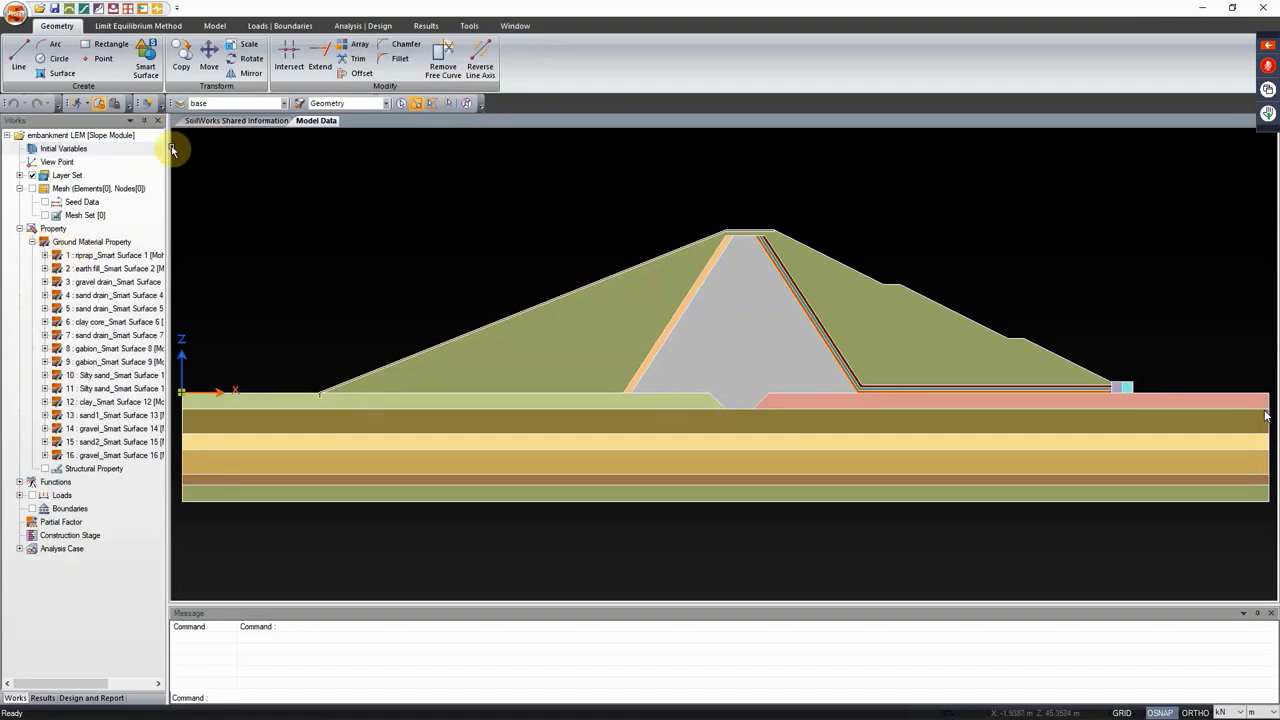
{"action": "left_click_drag", "start_coordinate": [168, 147], "coordinate": [205, 160]}
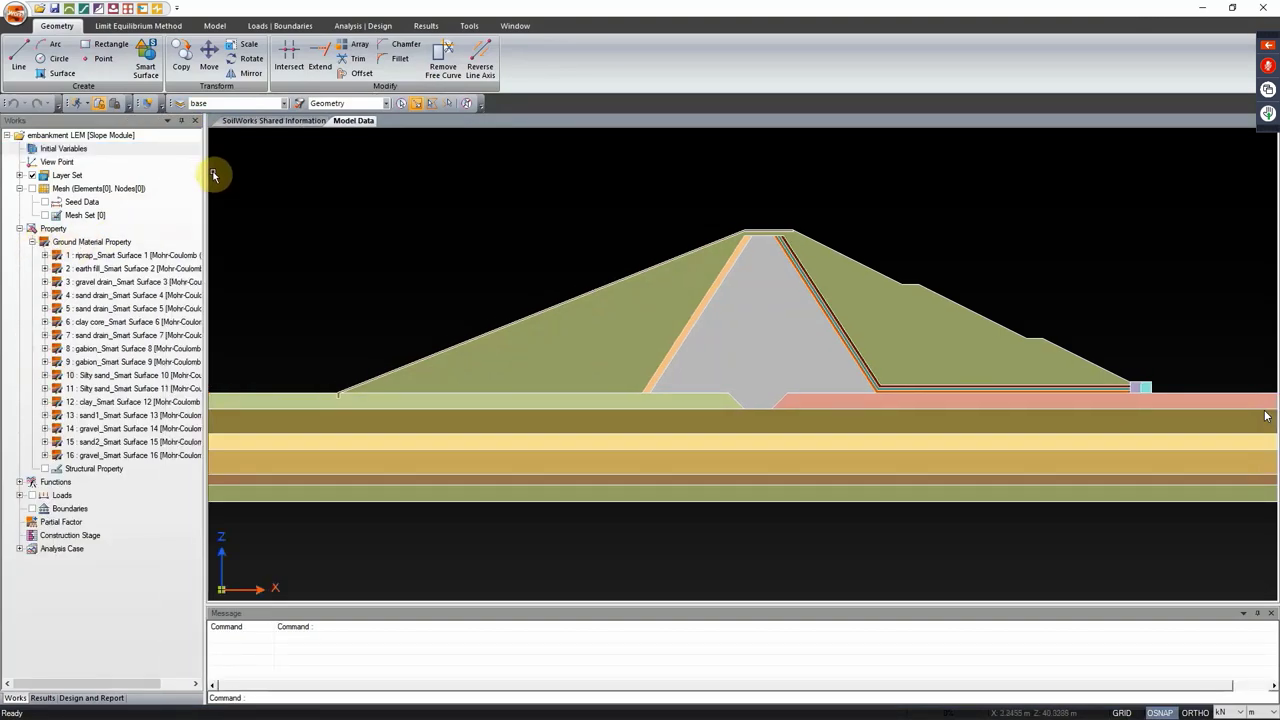
{"action": "left_click_drag", "start_coordinate": [203, 172], "coordinate": [290, 168]}
Step: Check the material model assigned to the riprap, earth fill and sand drain ground materials, and narrow the Works tree slightly
{"action": "left_click", "coordinate": [122, 255]}
{"action": "left_click", "coordinate": [127, 270]}
{"action": "left_click", "coordinate": [125, 297]}
{"action": "left_click", "coordinate": [157, 255]}
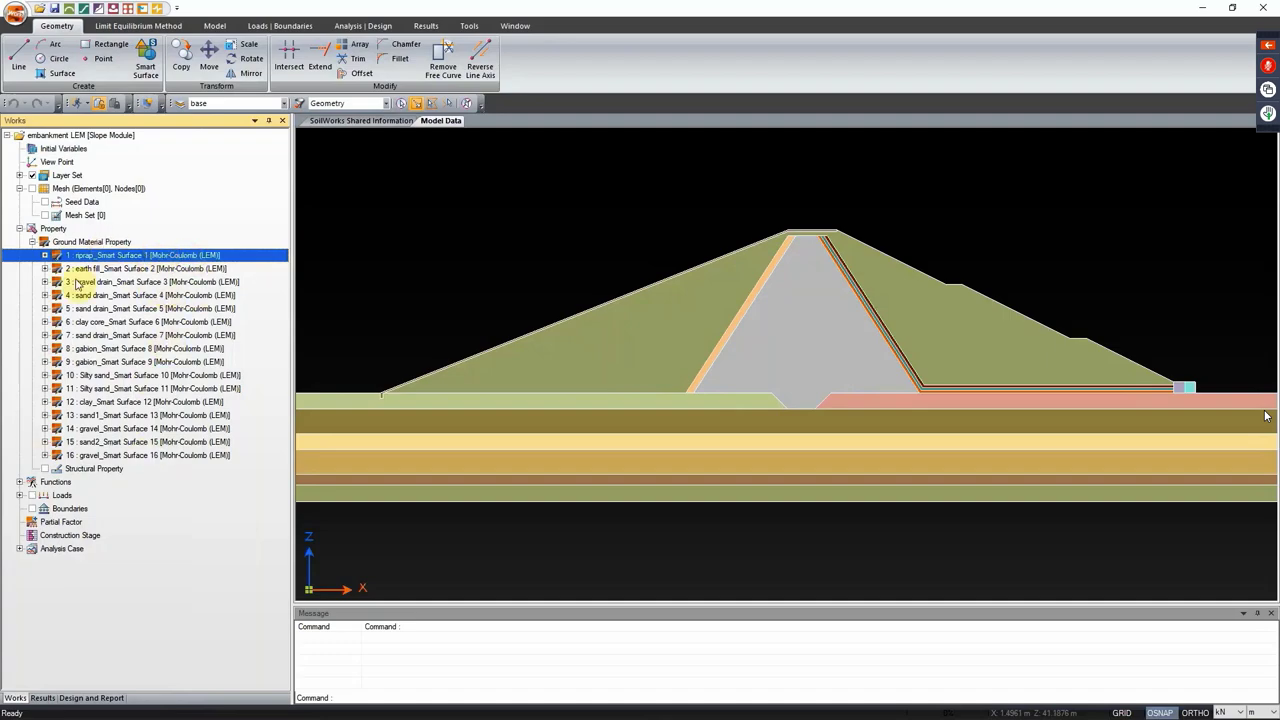
{"action": "left_click", "coordinate": [668, 193]}
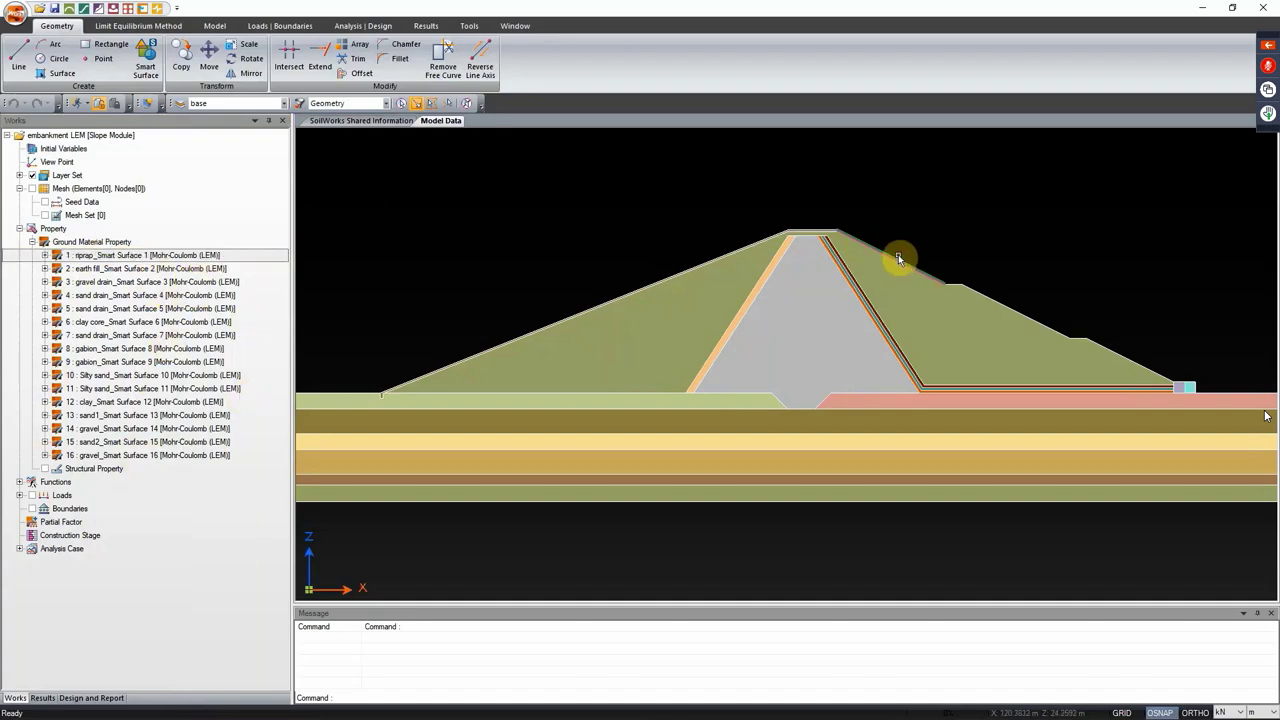
{"action": "left_click_drag", "start_coordinate": [291, 219], "coordinate": [255, 219]}
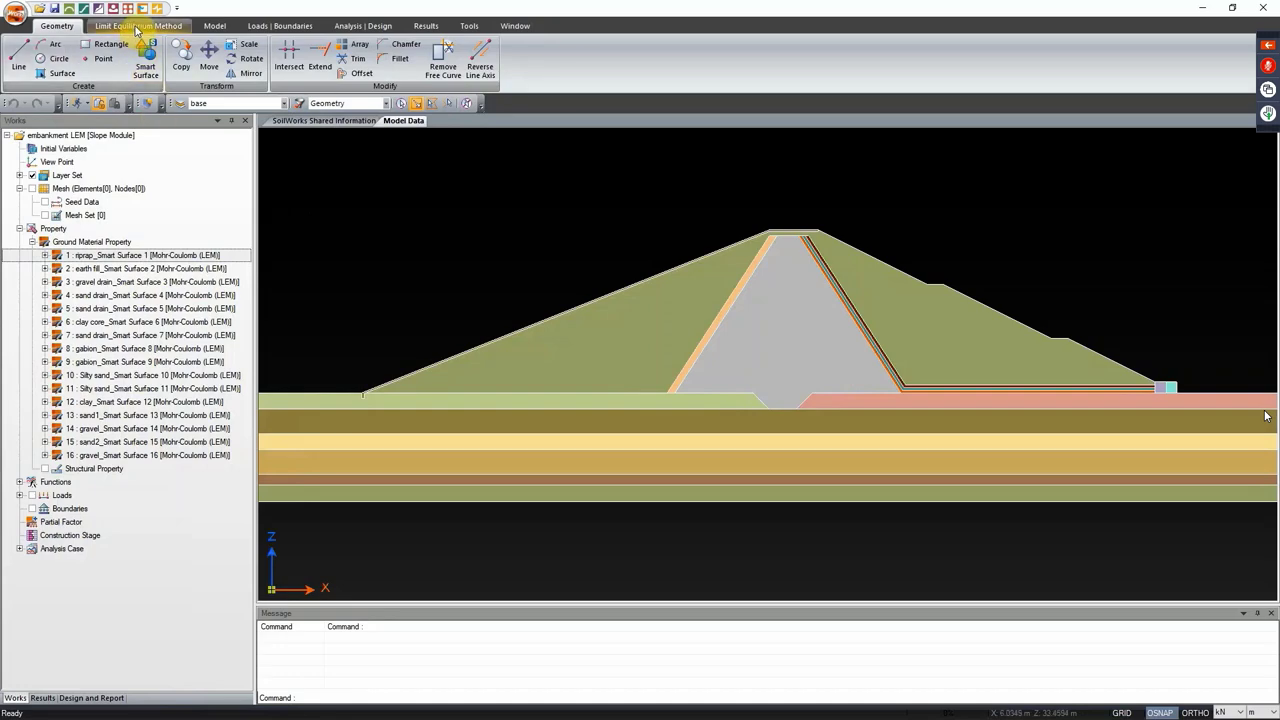
Step: Start a limit equilibrium line load and add a load set named surcharge 2
{"action": "left_click", "coordinate": [137, 27]}
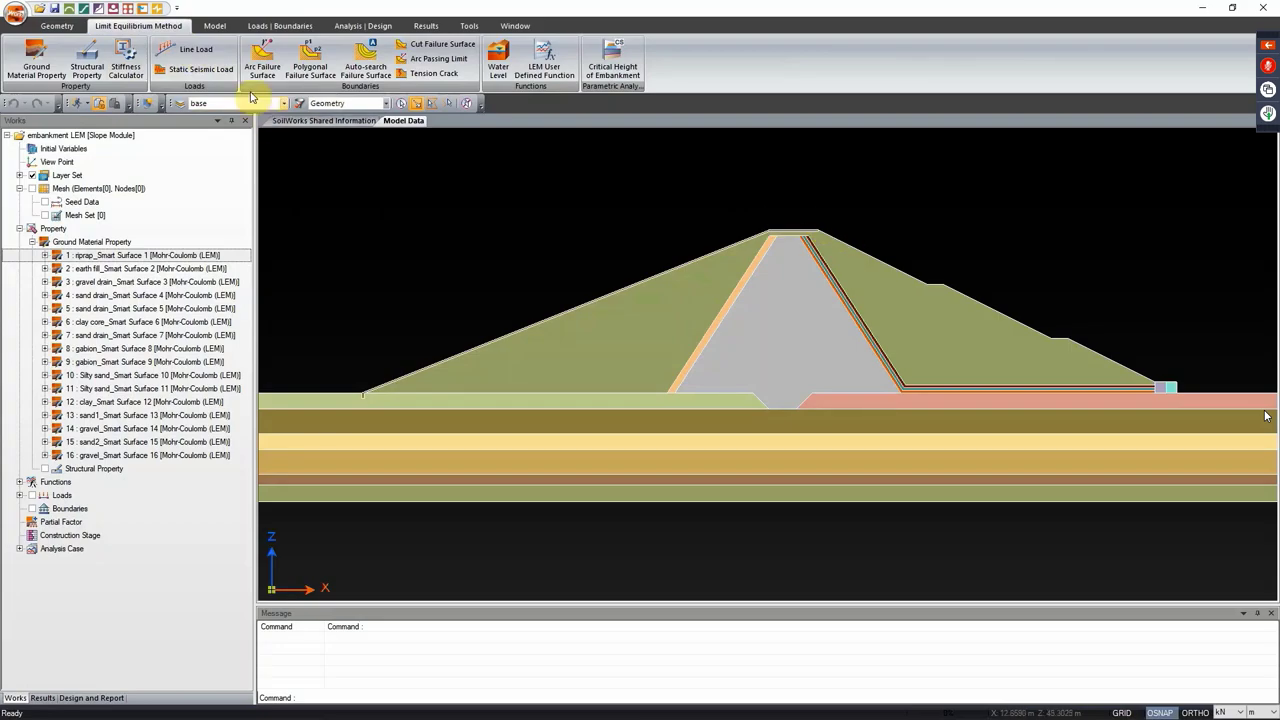
{"action": "left_click", "coordinate": [196, 54]}
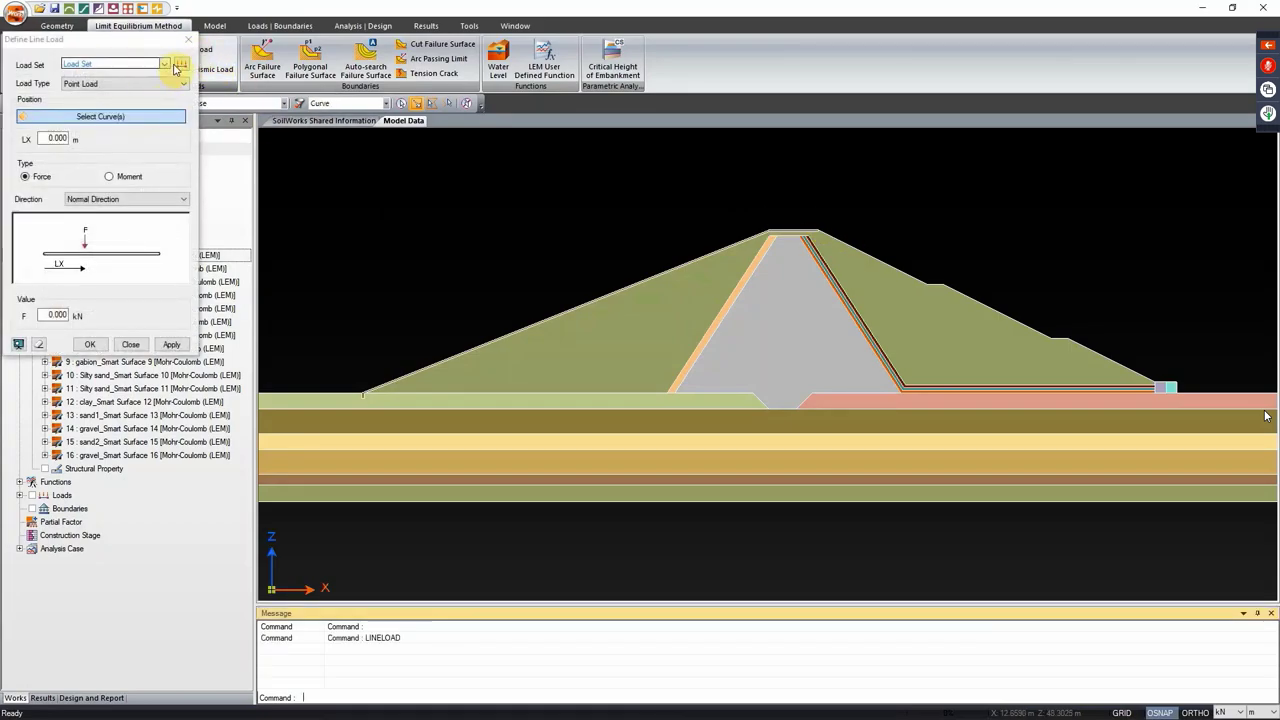
{"action": "left_click", "coordinate": [180, 64]}
{"action": "left_click", "coordinate": [300, 120]}
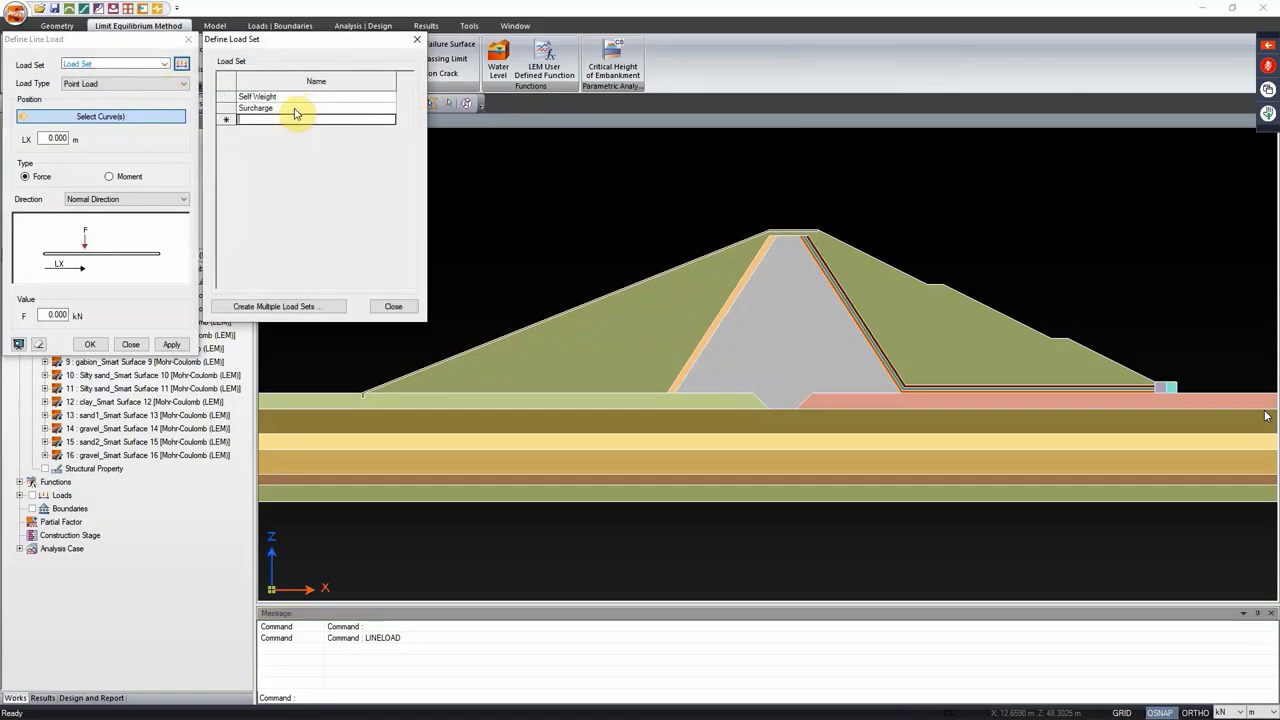
{"action": "type", "text": "surcharge"}
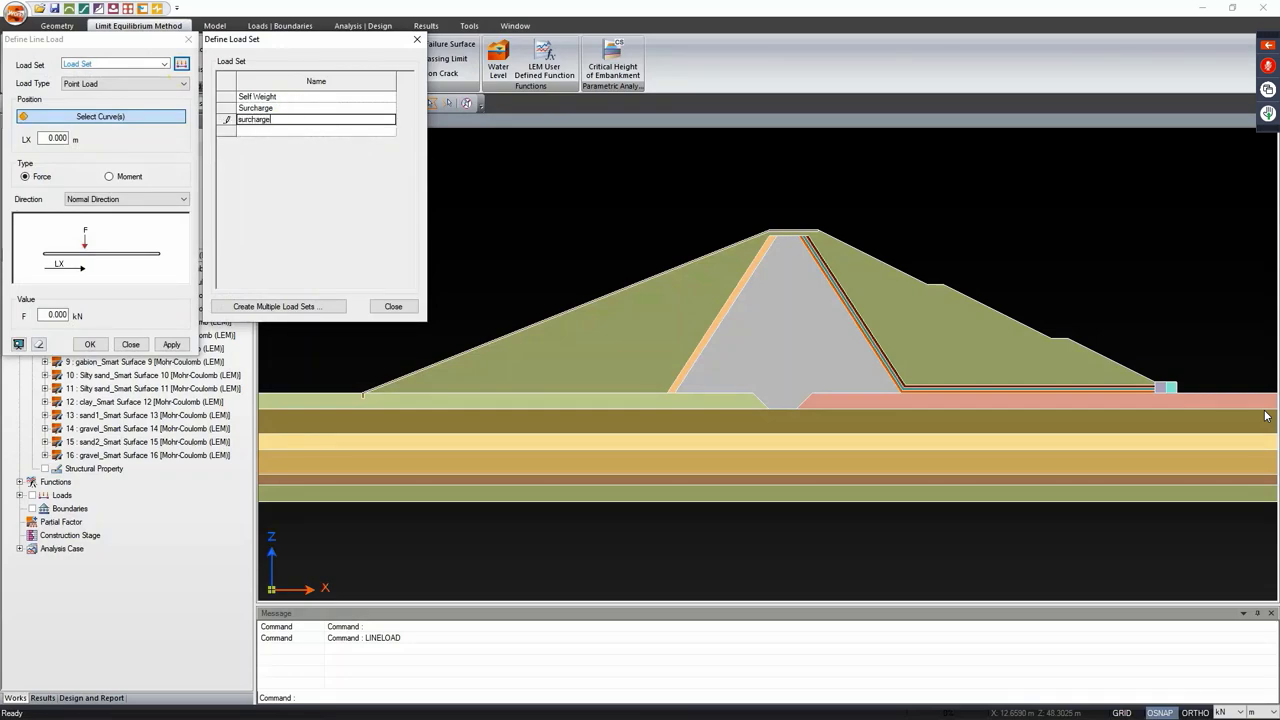
{"action": "type", "text": " 2"}
{"action": "left_click", "coordinate": [340, 121]}
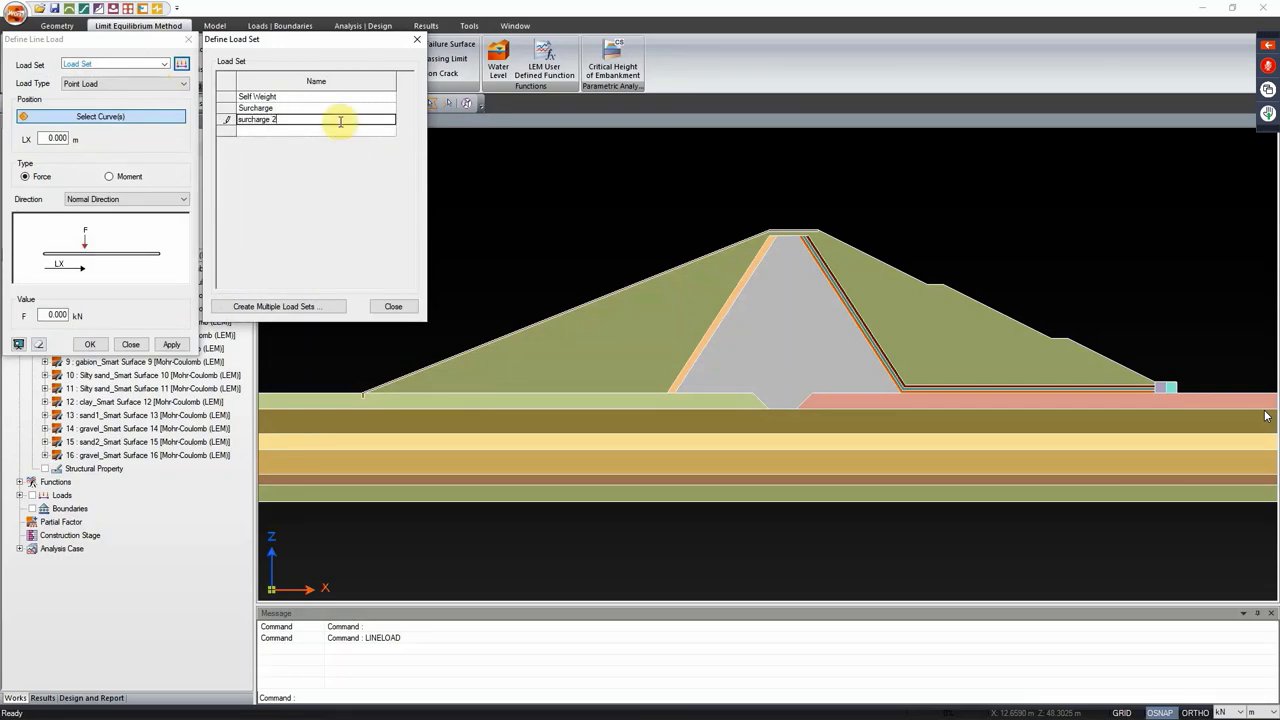
{"action": "left_click", "coordinate": [340, 127]}
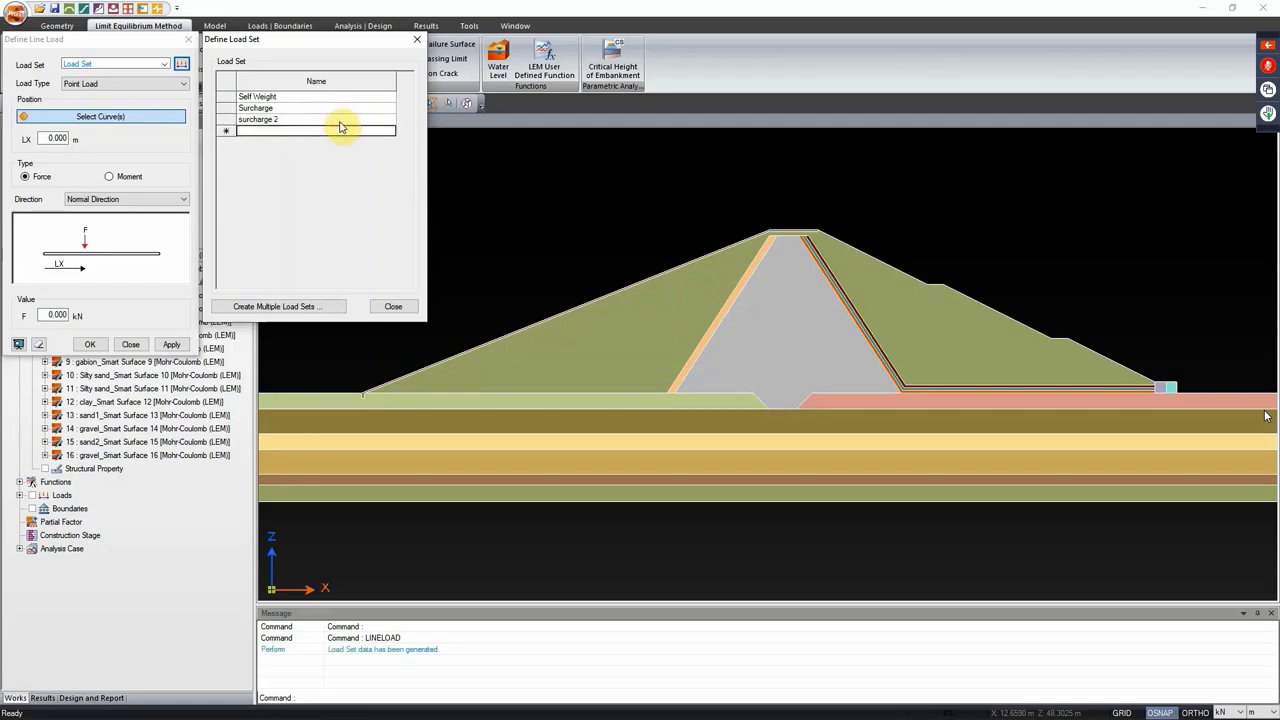
{"action": "left_click", "coordinate": [394, 306]}
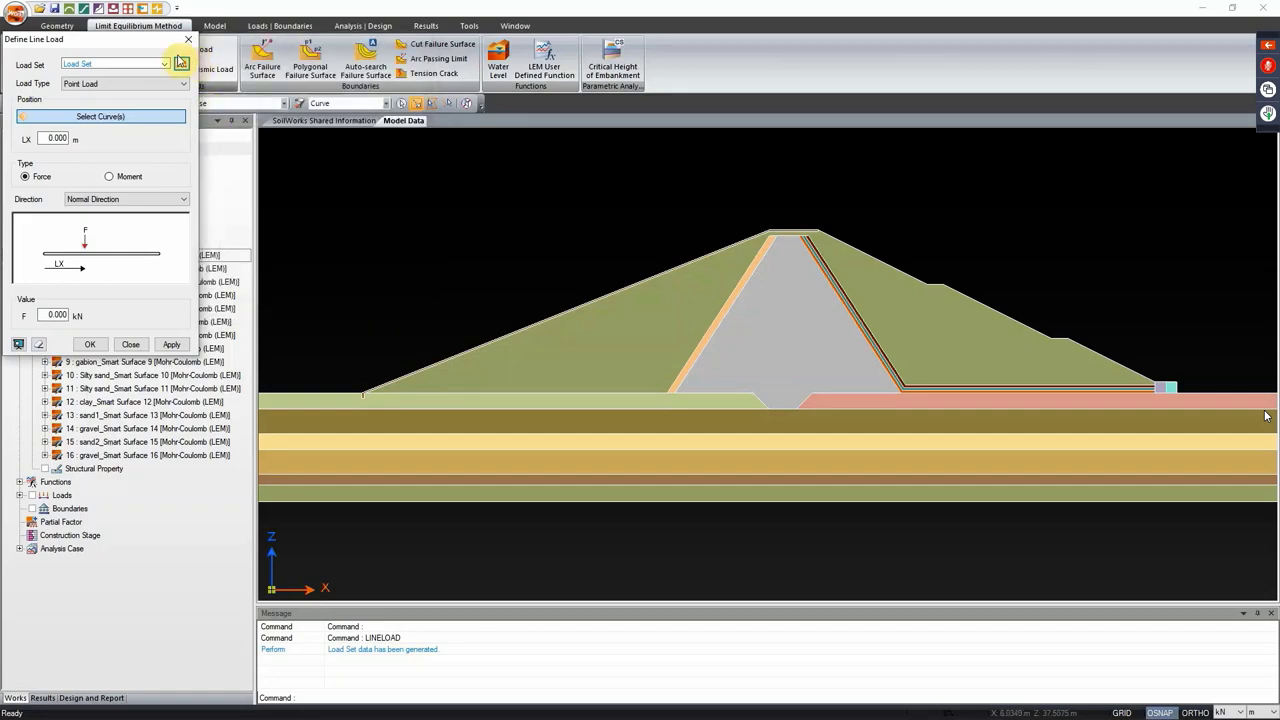
Step: Assign the line load to the surcharge 2 load set and set its type to Distributed Load
{"action": "left_click", "coordinate": [168, 66]}
{"action": "left_click", "coordinate": [104, 87]}
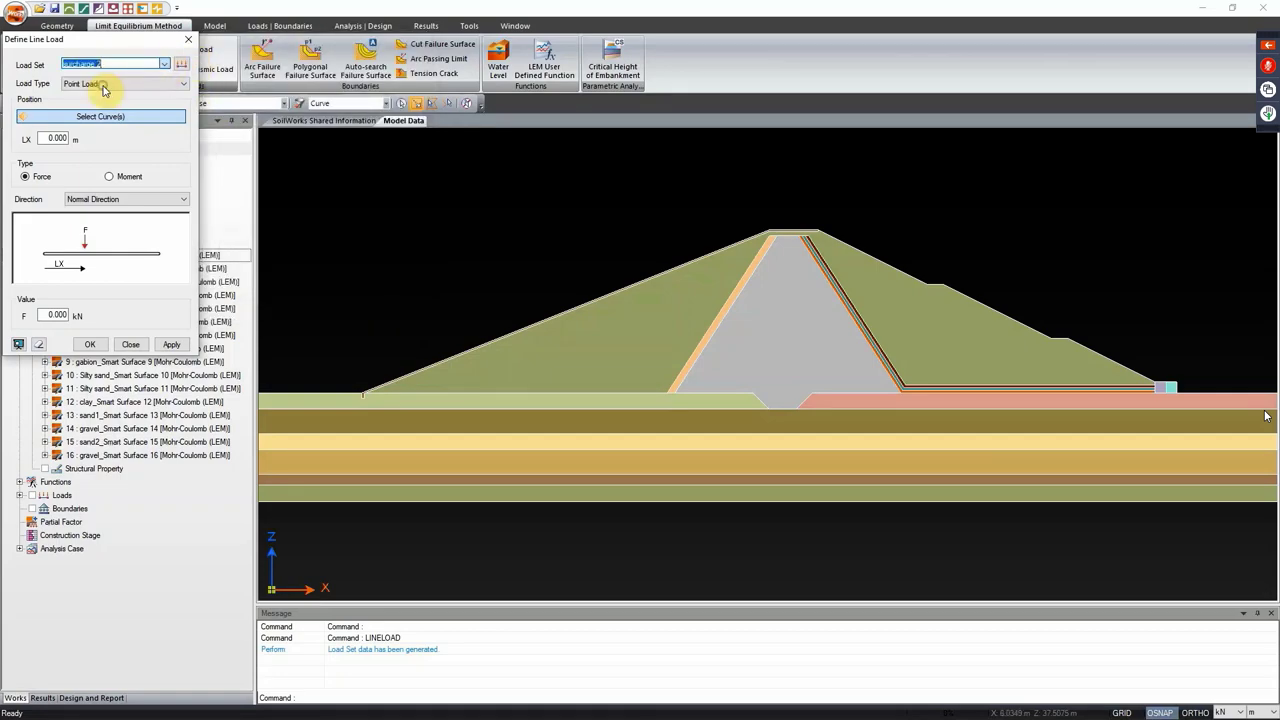
{"action": "left_click", "coordinate": [110, 86]}
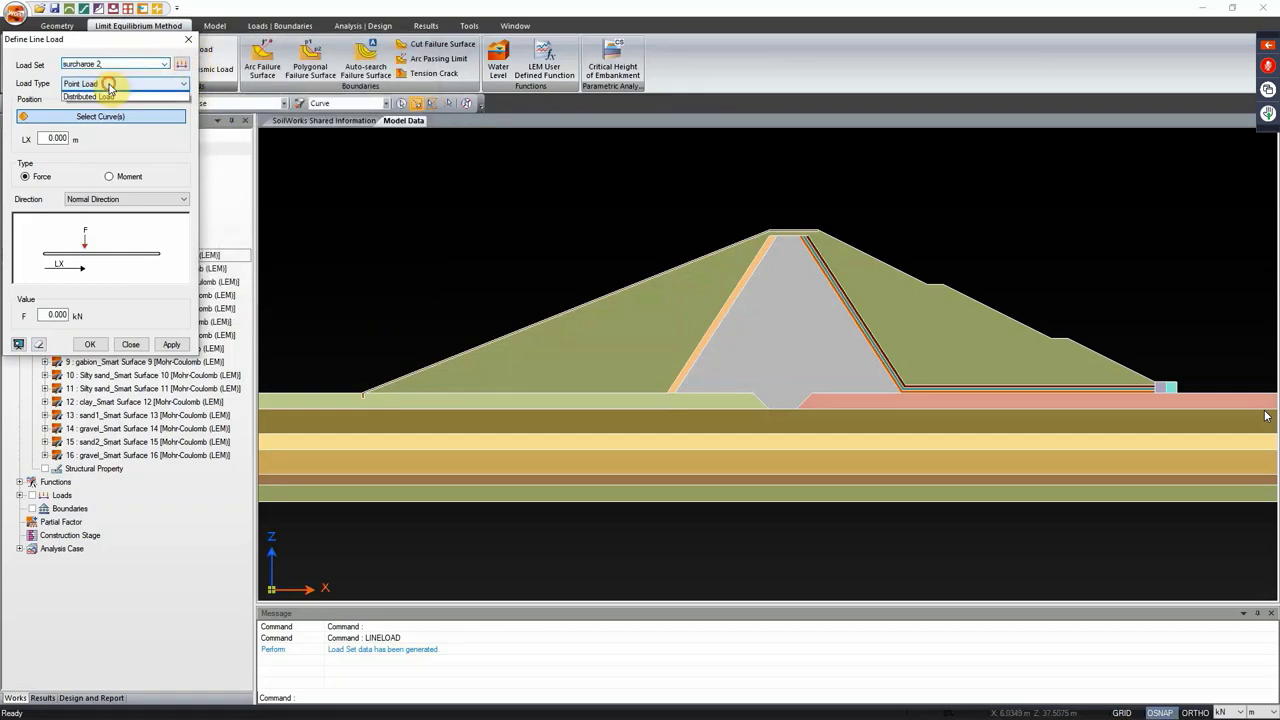
{"action": "left_click", "coordinate": [98, 106]}
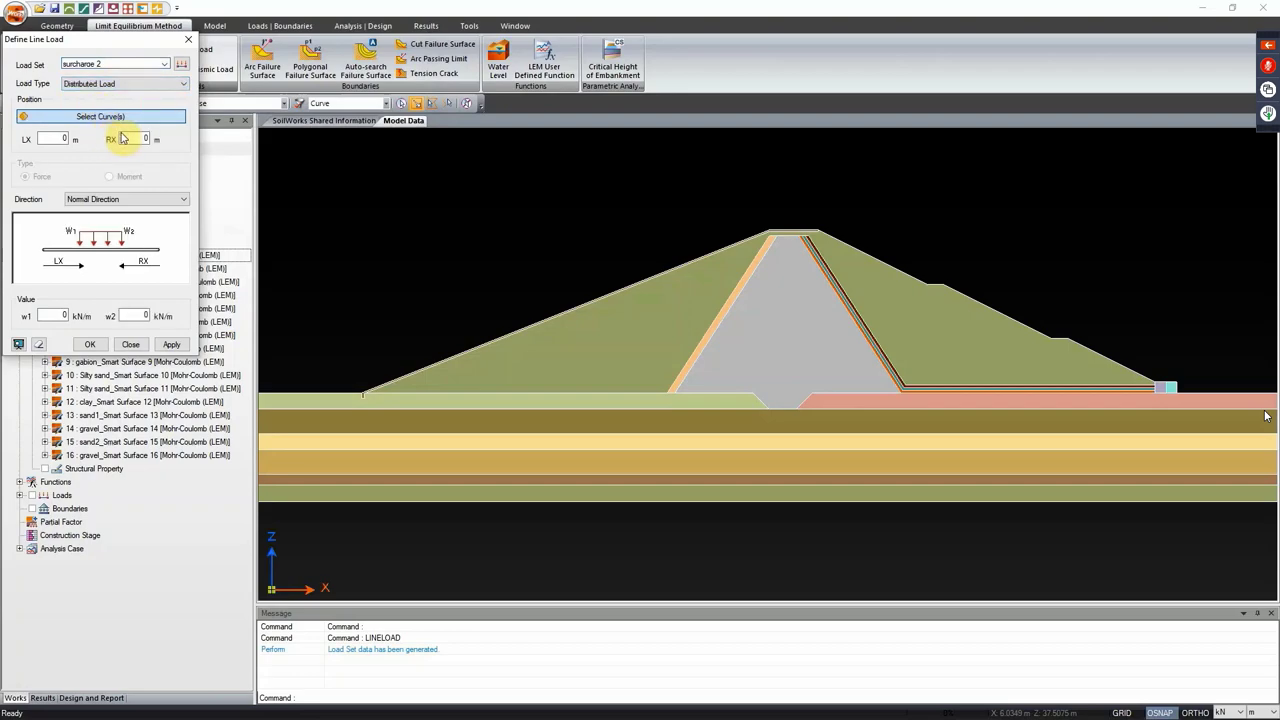
Step: Set both distributed load values, w1 and w2, to -9 kN/m
{"action": "double_click", "coordinate": [57, 315]}
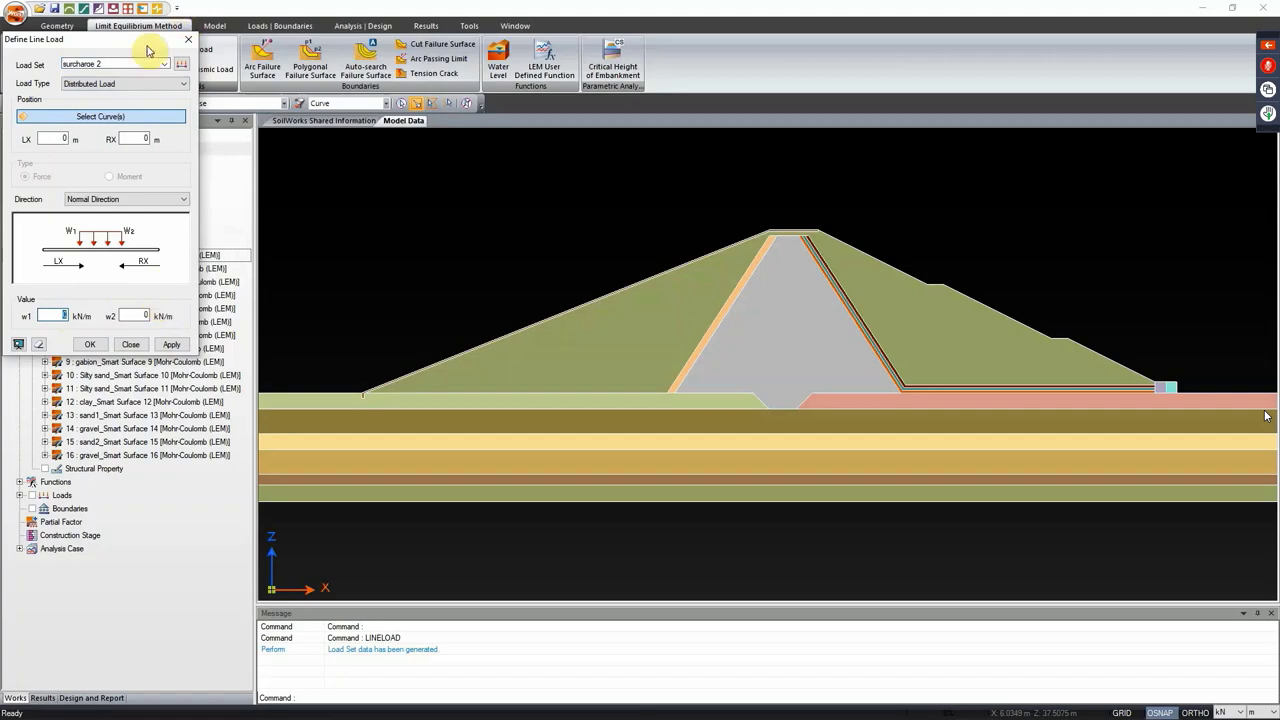
{"action": "left_click", "coordinate": [149, 86]}
{"action": "left_click", "coordinate": [140, 86]}
{"action": "double_click", "coordinate": [52, 315]}
{"action": "key", "text": "BackSpace"}
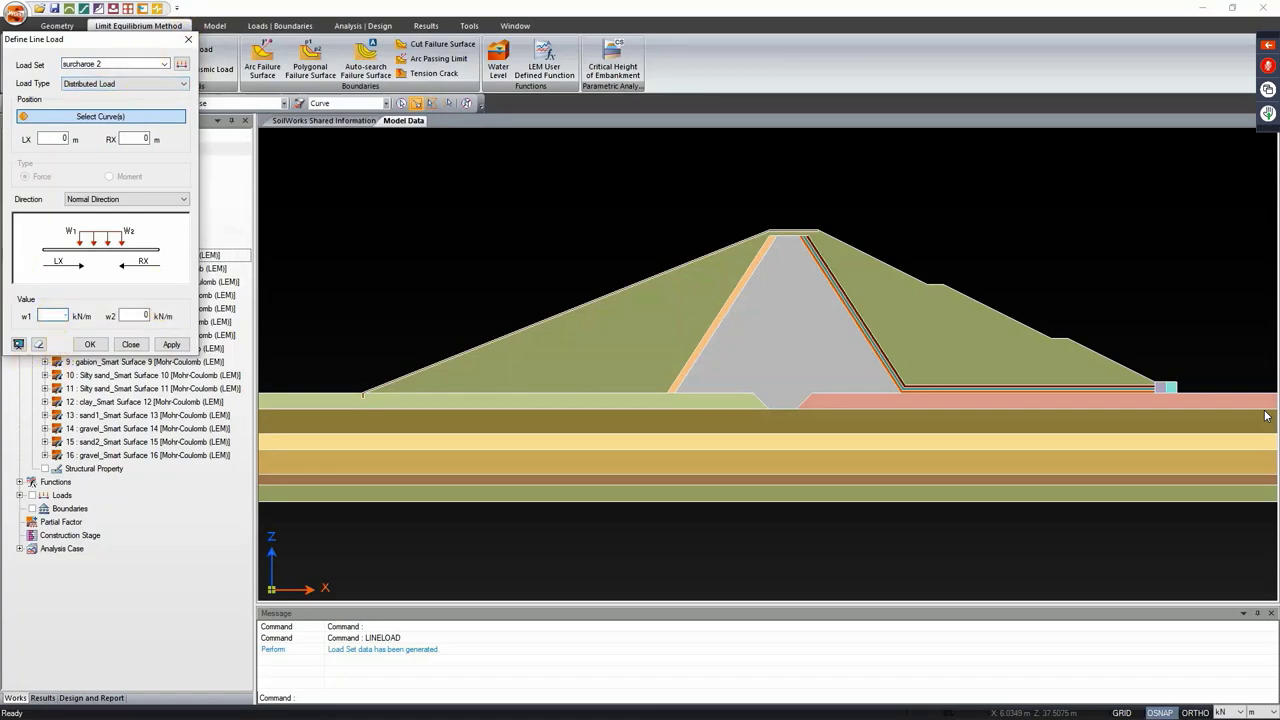
{"action": "type", "text": "-9"}
{"action": "double_click", "coordinate": [140, 315]}
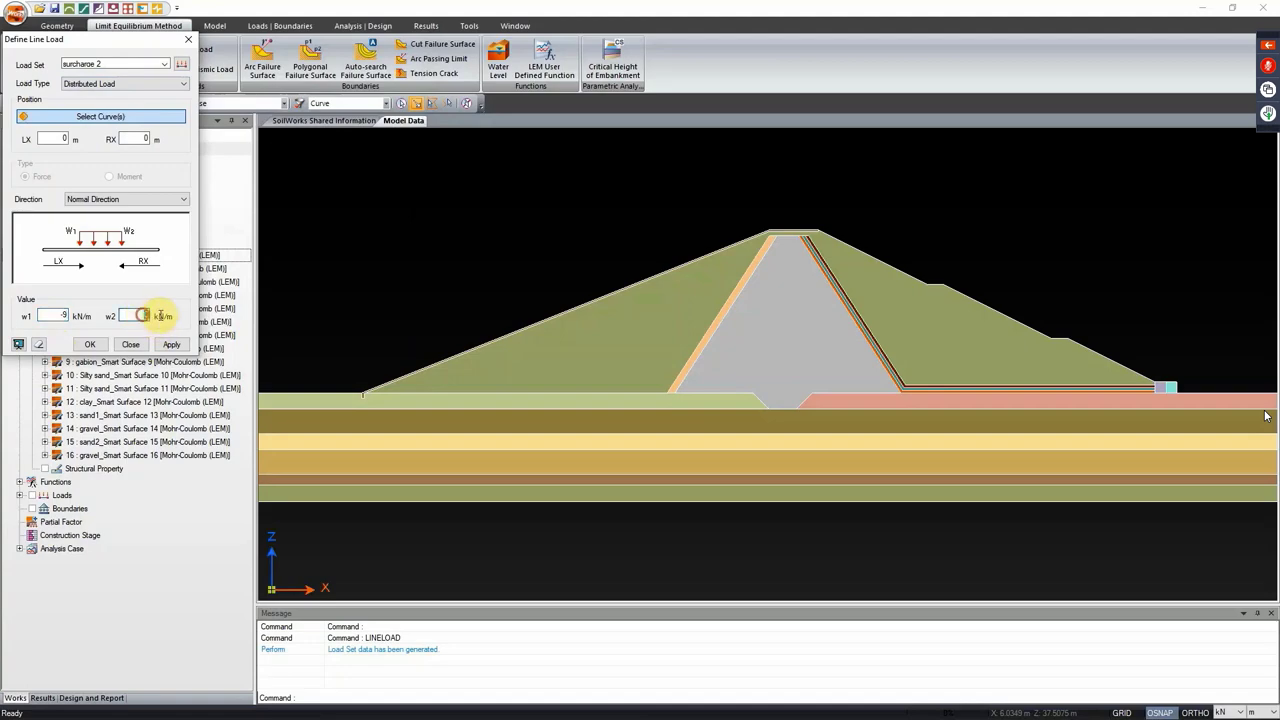
{"action": "key", "text": "BackSpace"}
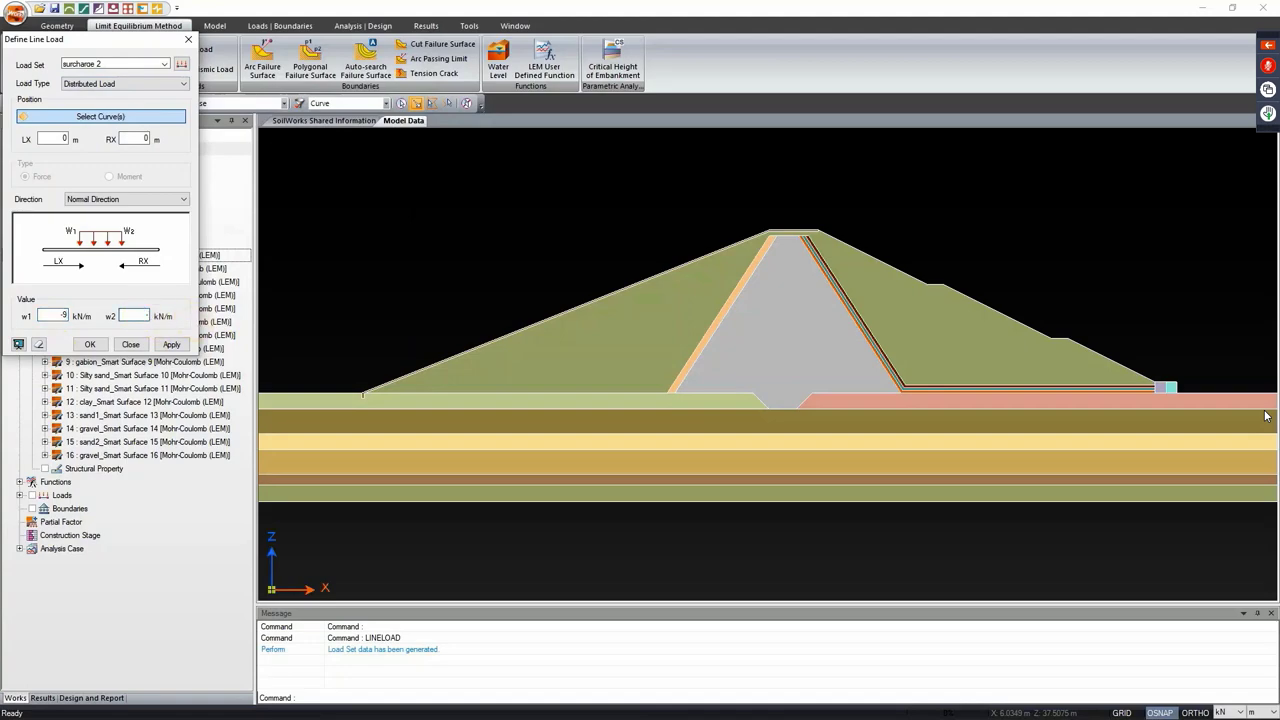
{"action": "type", "text": "-9"}
Step: Set the load direction to GCS Z, apply the line load to the dam's crest line, and finish defining line loads
{"action": "left_click", "coordinate": [165, 200]}
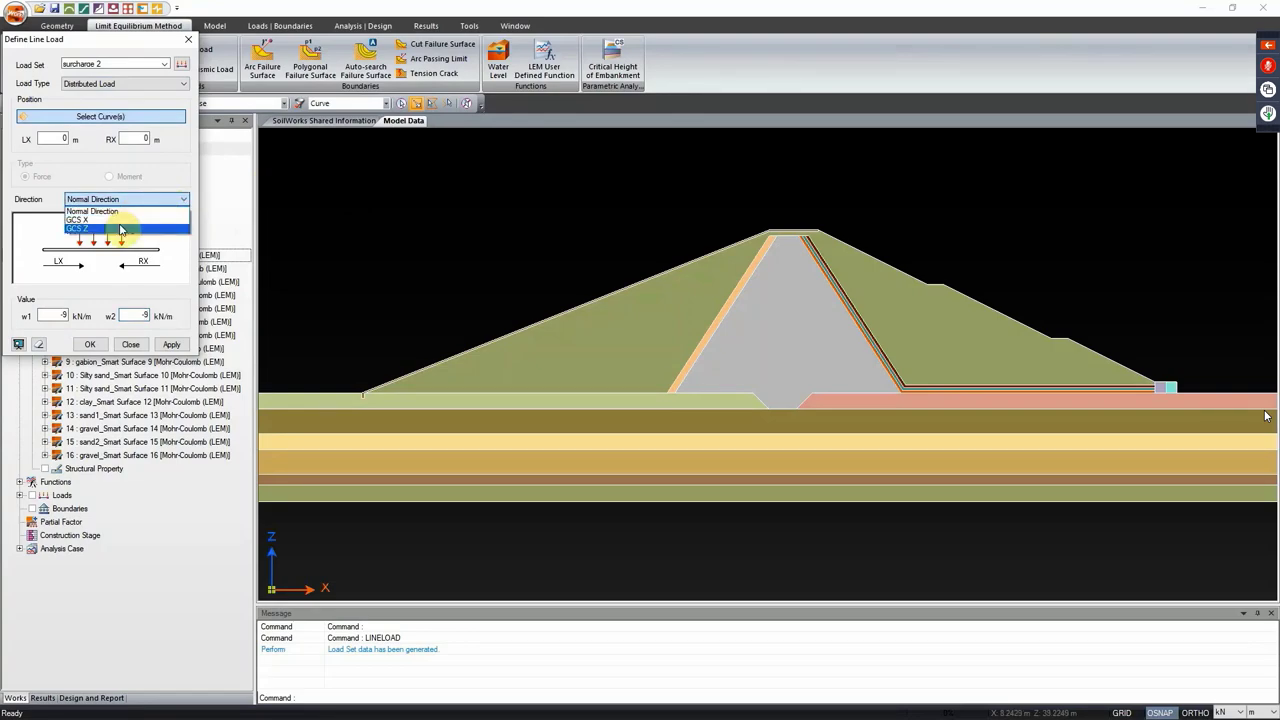
{"action": "left_click", "coordinate": [121, 229]}
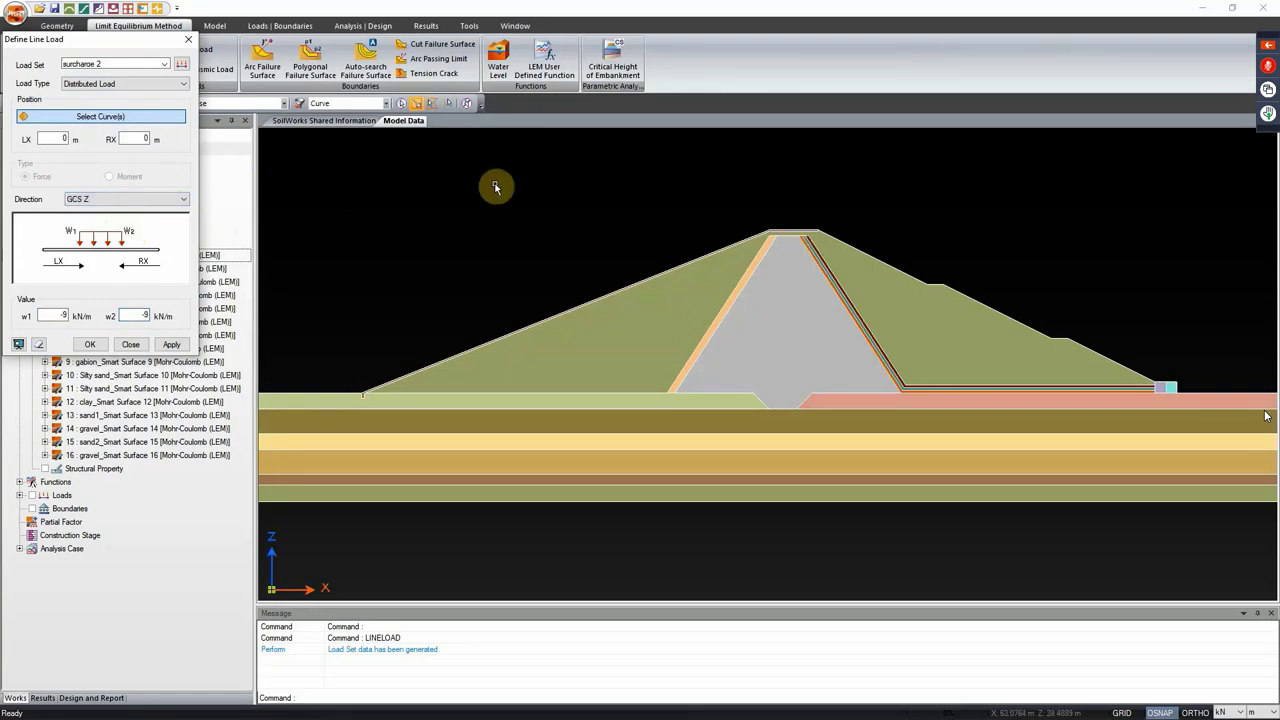
{"action": "scroll", "coordinate": [782, 221], "scroll_direction": "up", "scroll_amount": 3}
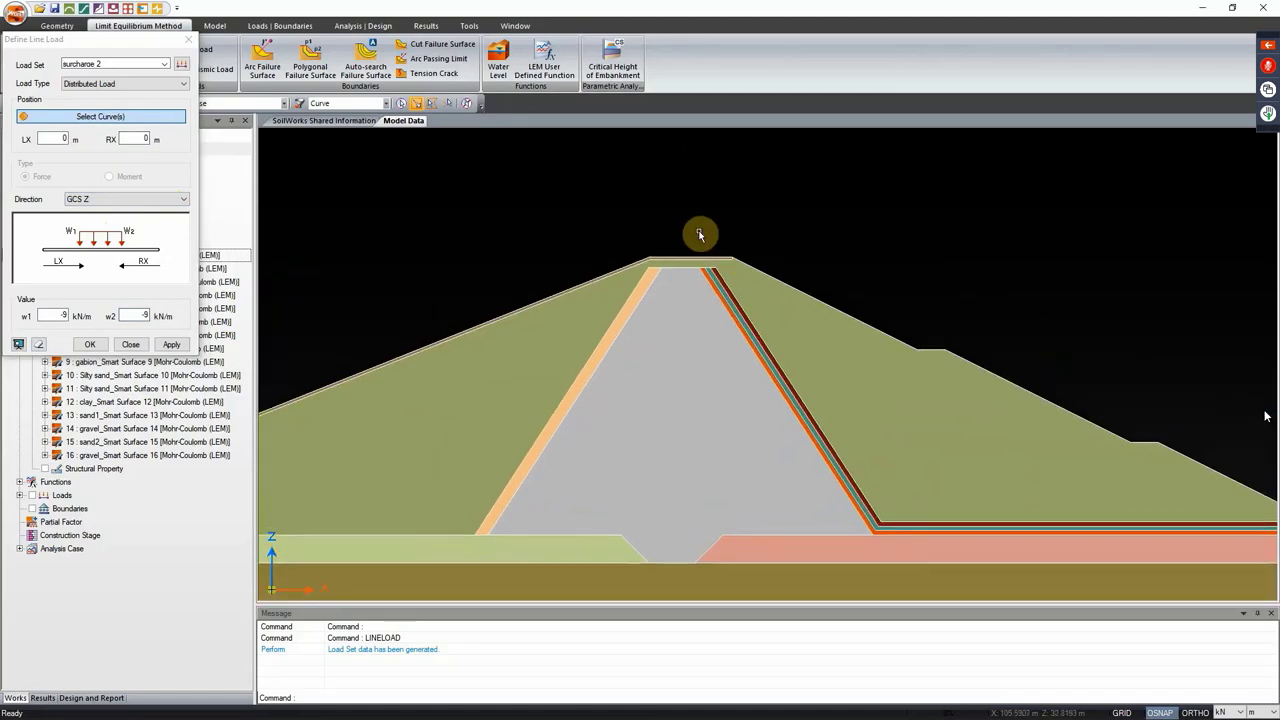
{"action": "left_click", "coordinate": [693, 259]}
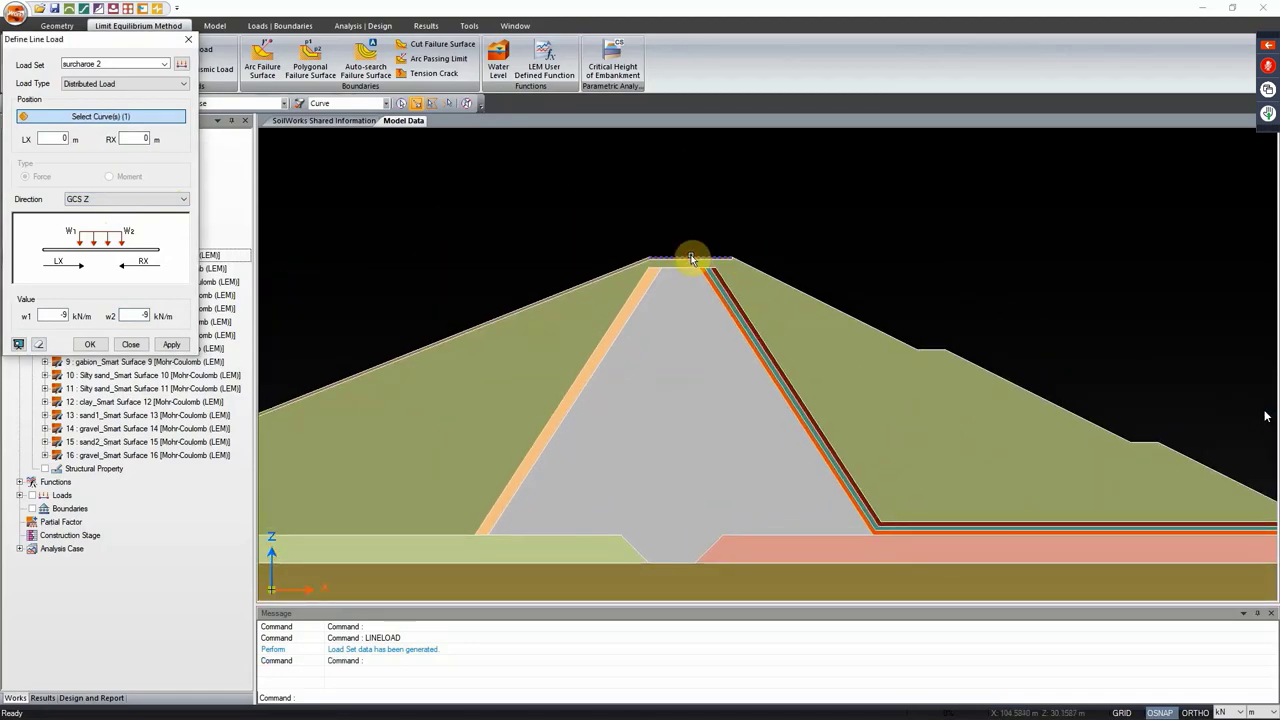
{"action": "left_click", "coordinate": [170, 345]}
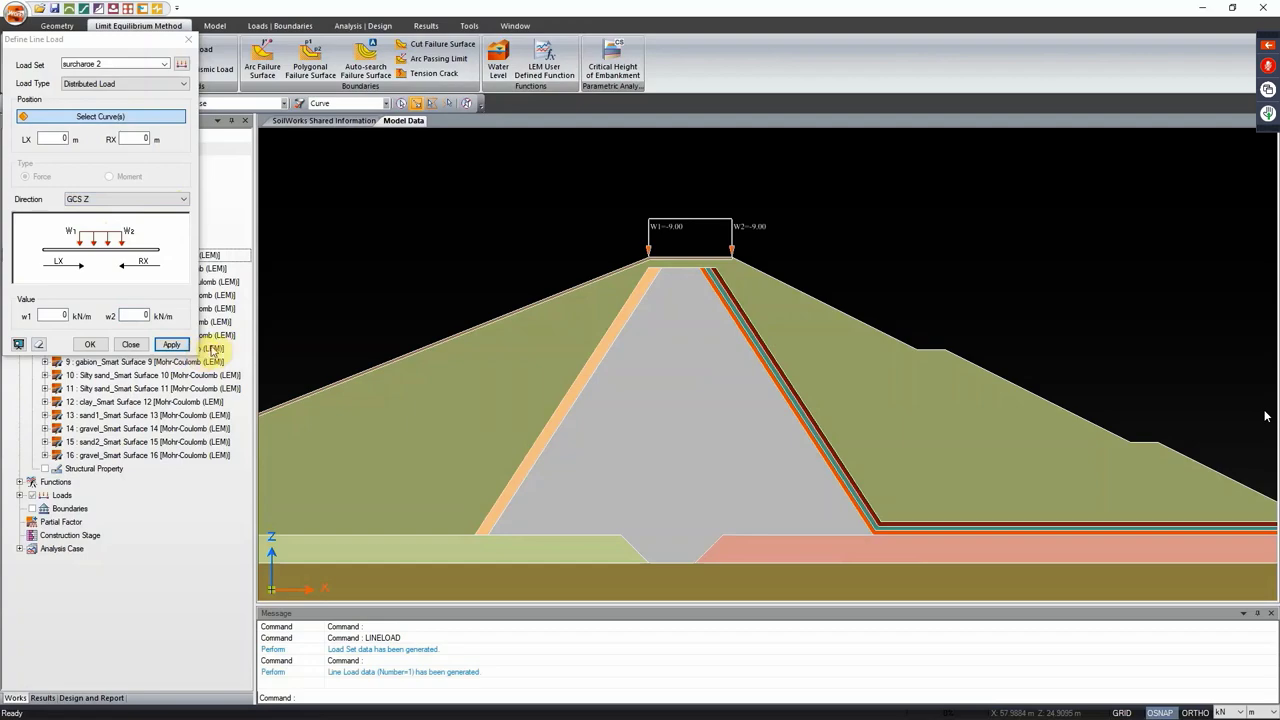
{"action": "left_click", "coordinate": [188, 40]}
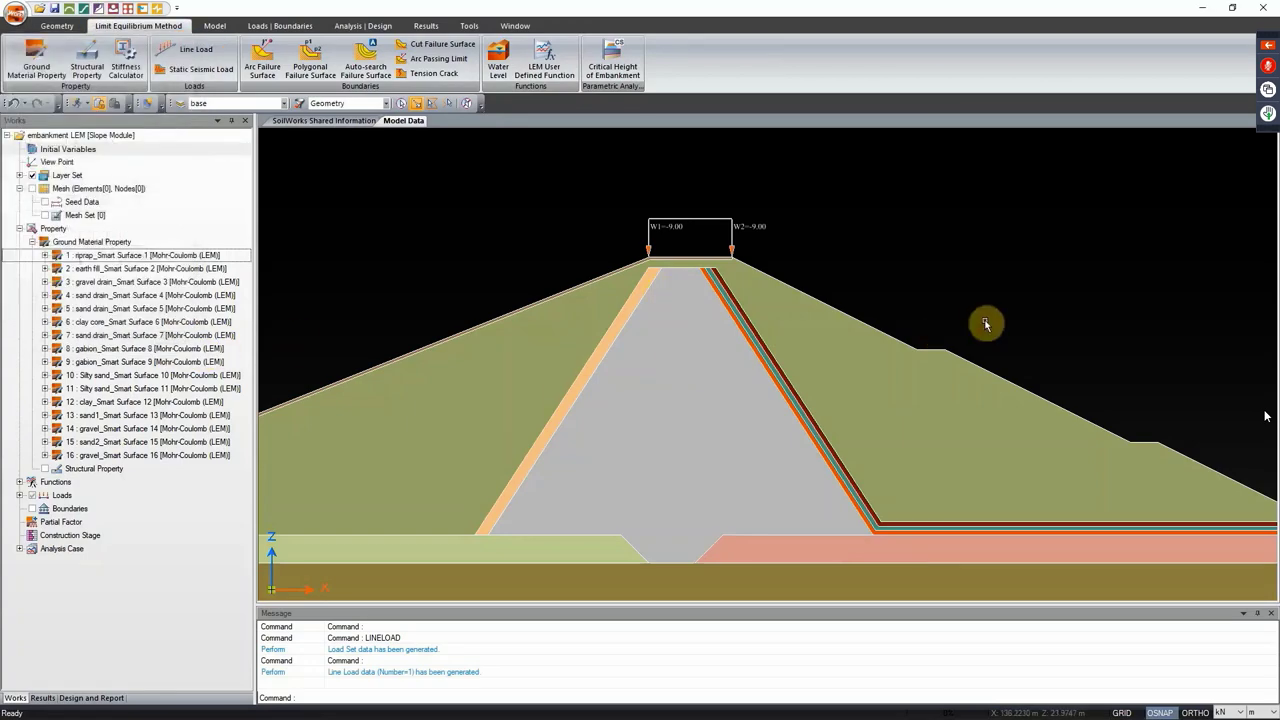
Step: Examine the dam cross-section with its crest load, both slopes and the foundation layers
{"action": "scroll", "coordinate": [706, 286], "scroll_direction": "up", "scroll_amount": 2}
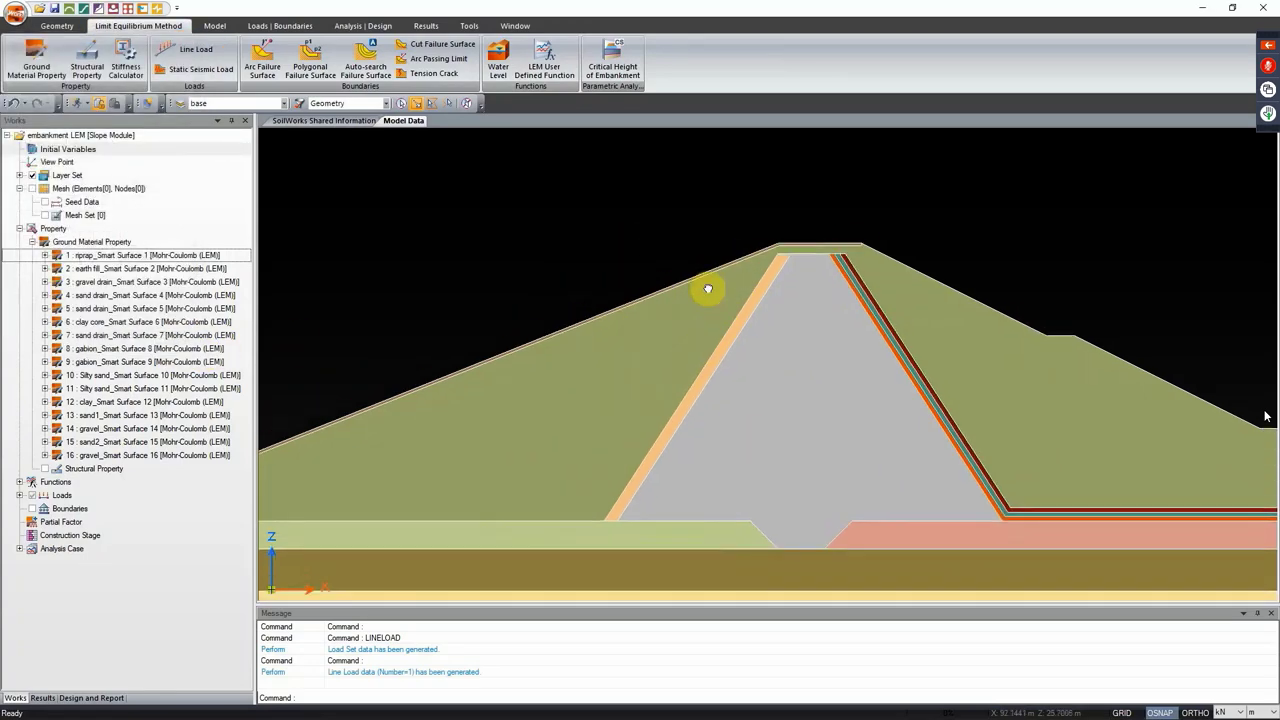
{"action": "scroll", "coordinate": [757, 257], "scroll_direction": "down", "scroll_amount": 2}
{"action": "left_click_drag", "start_coordinate": [519, 306], "coordinate": [629, 314]}
{"action": "scroll", "coordinate": [629, 314], "scroll_direction": "down", "scroll_amount": 1}
{"action": "scroll", "coordinate": [780, 343], "scroll_direction": "down", "scroll_amount": 1}
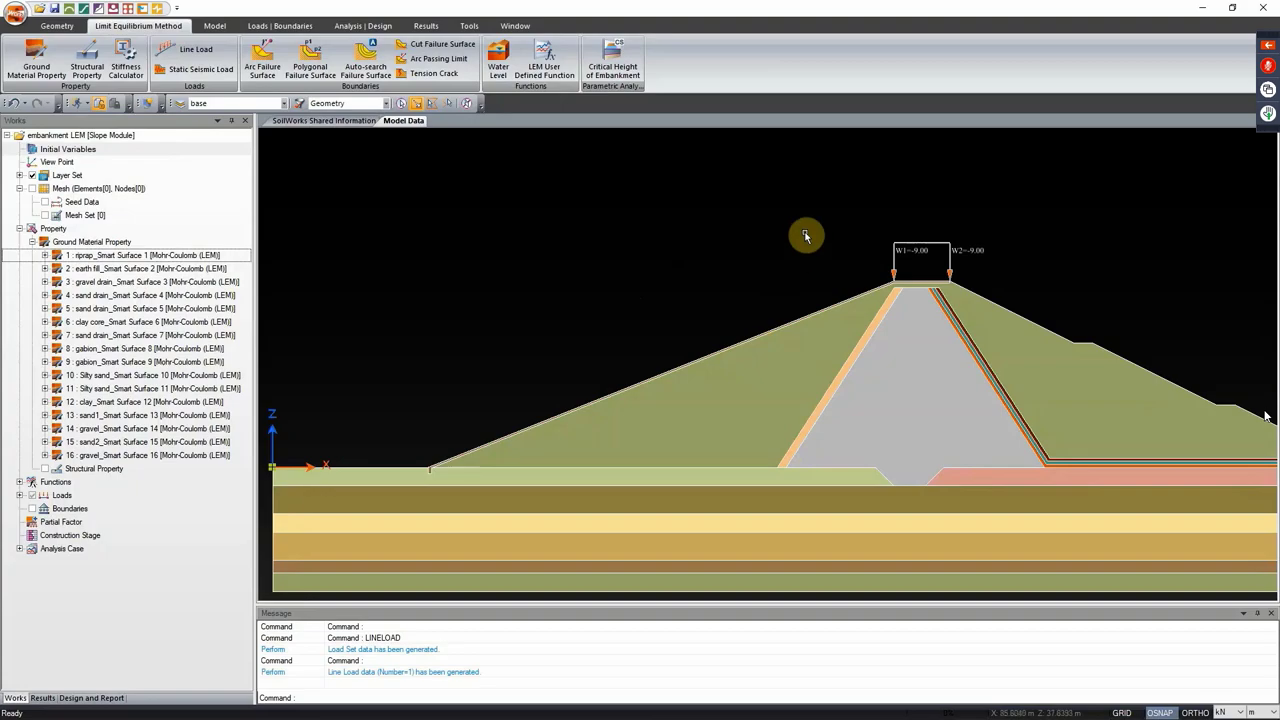
{"action": "left_click_drag", "start_coordinate": [720, 357], "coordinate": [742, 331]}
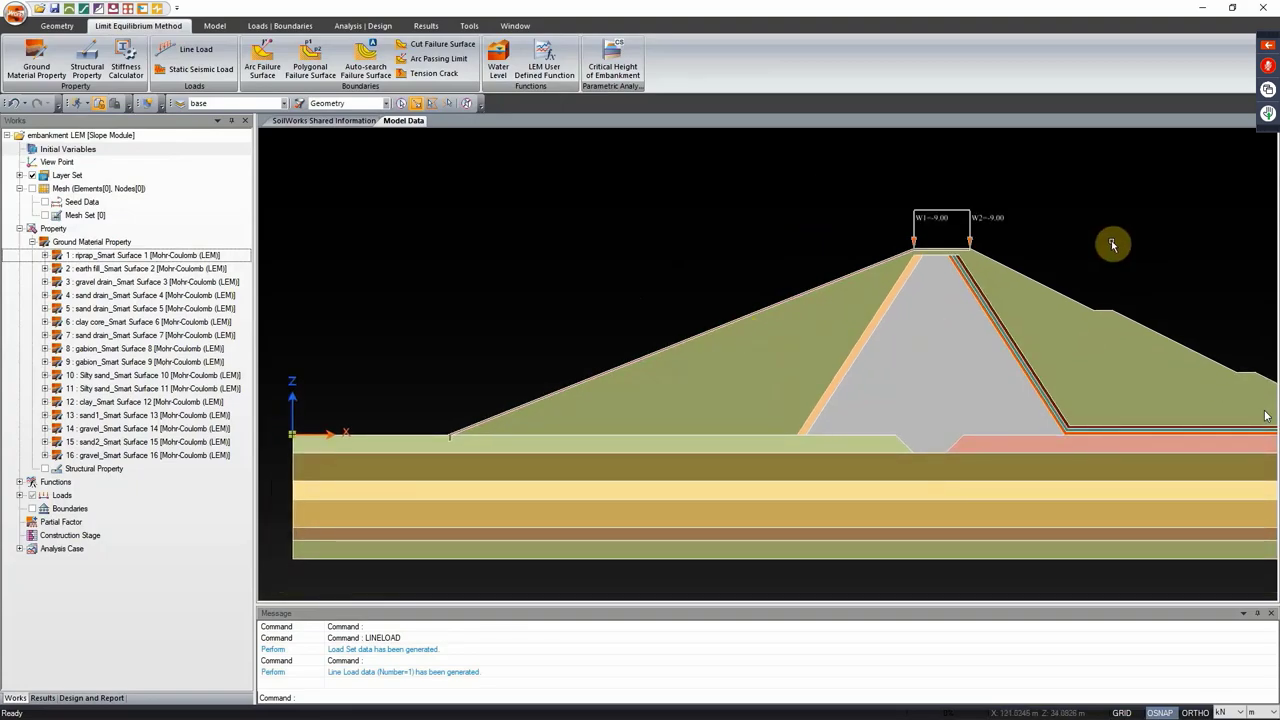
{"action": "left_click_drag", "start_coordinate": [835, 360], "coordinate": [814, 343]}
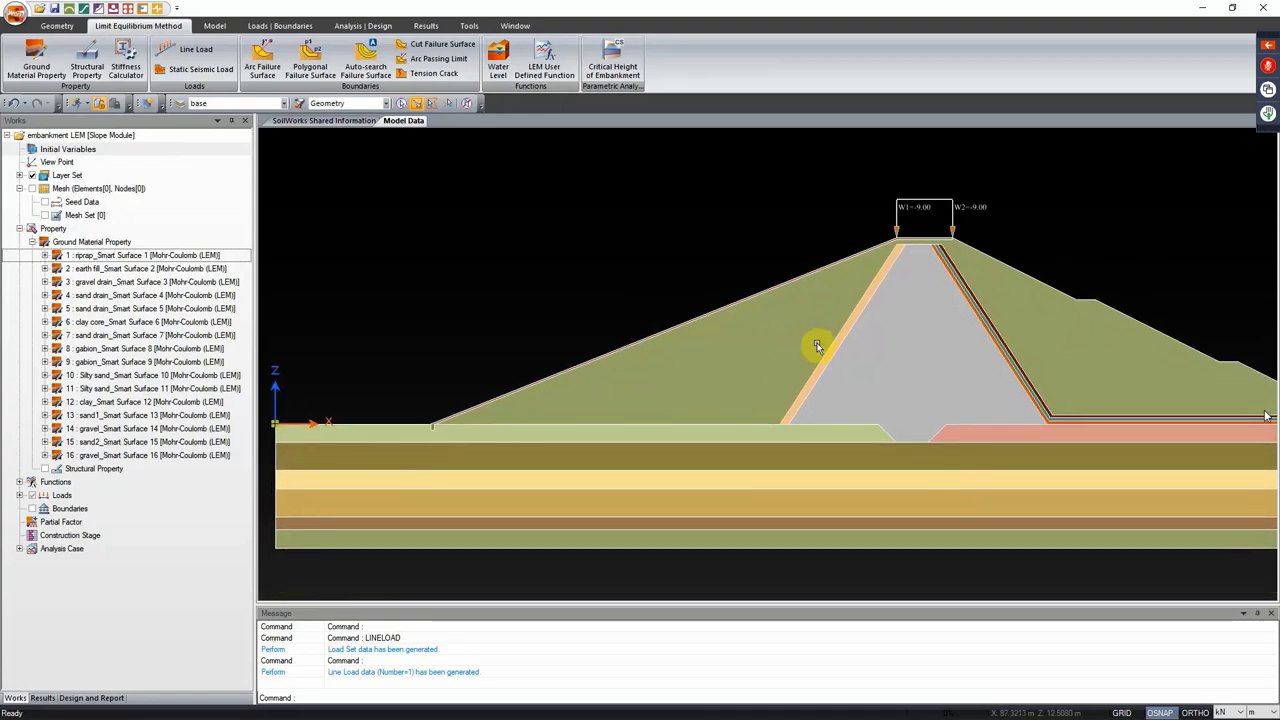
{"action": "left_click", "coordinate": [265, 84]}
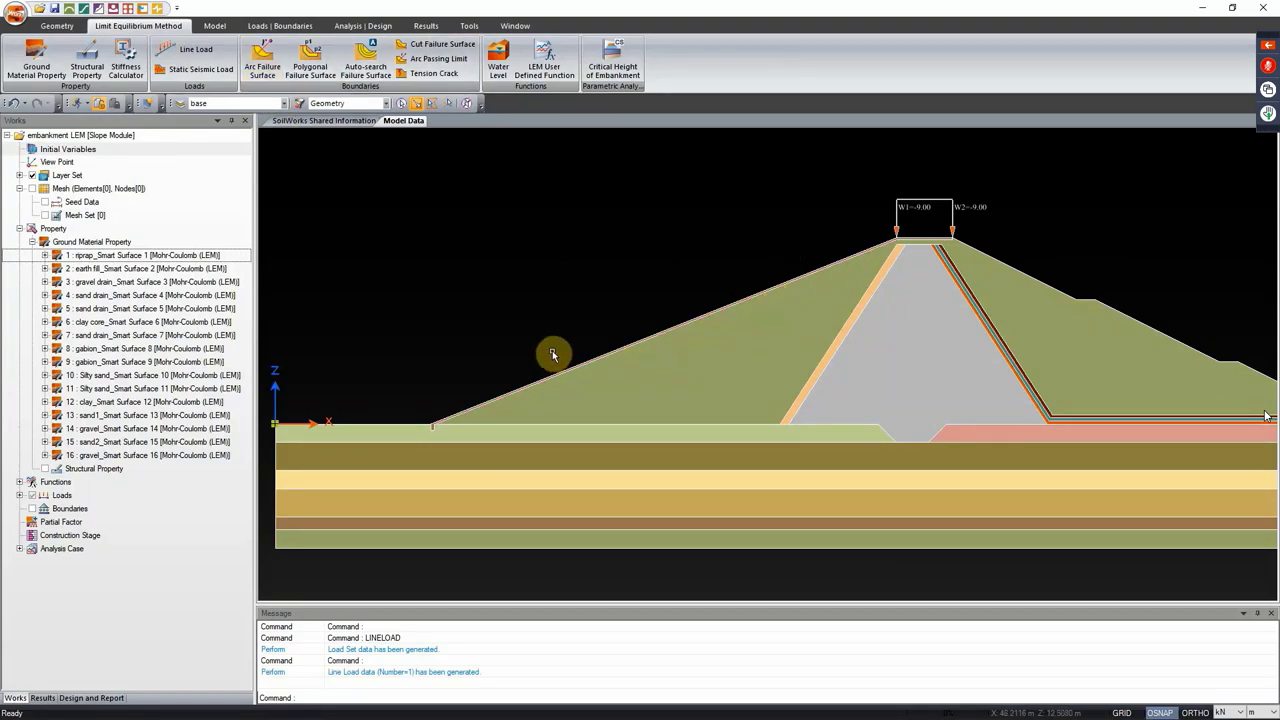
{"action": "scroll", "coordinate": [600, 340], "scroll_direction": "down", "scroll_amount": 2}
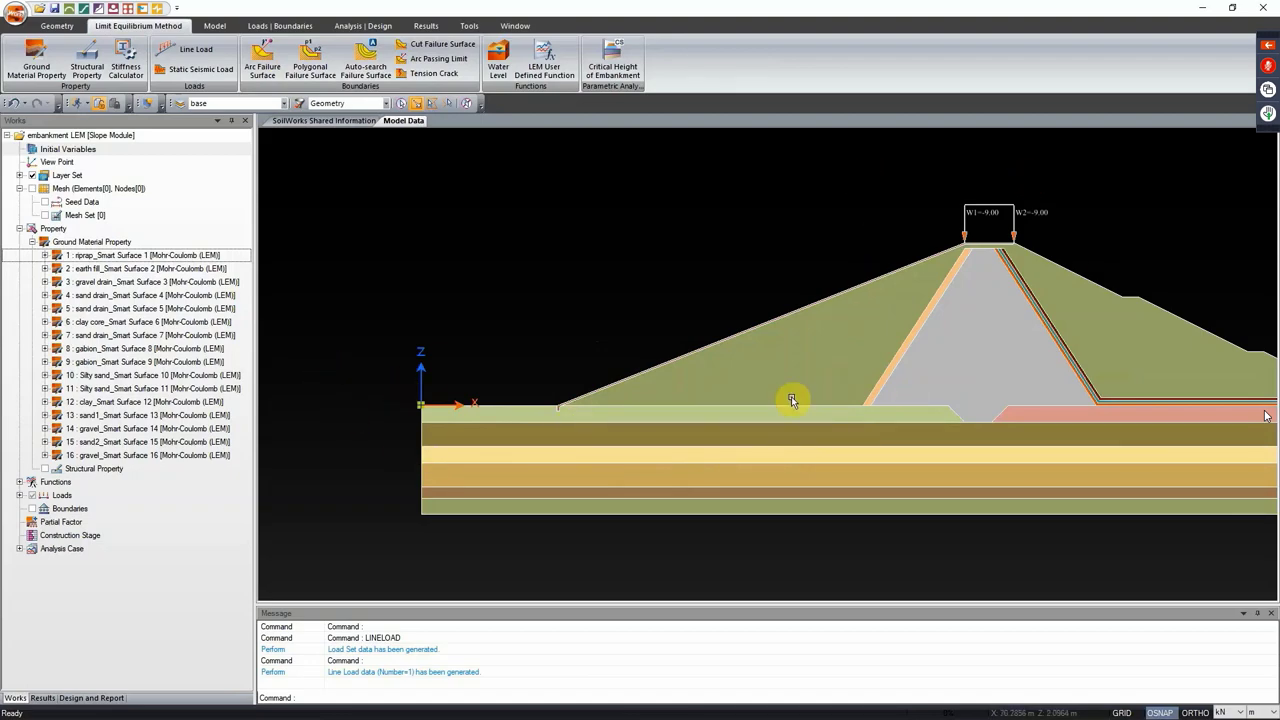
{"action": "scroll", "coordinate": [655, 313], "scroll_direction": "down", "scroll_amount": 2}
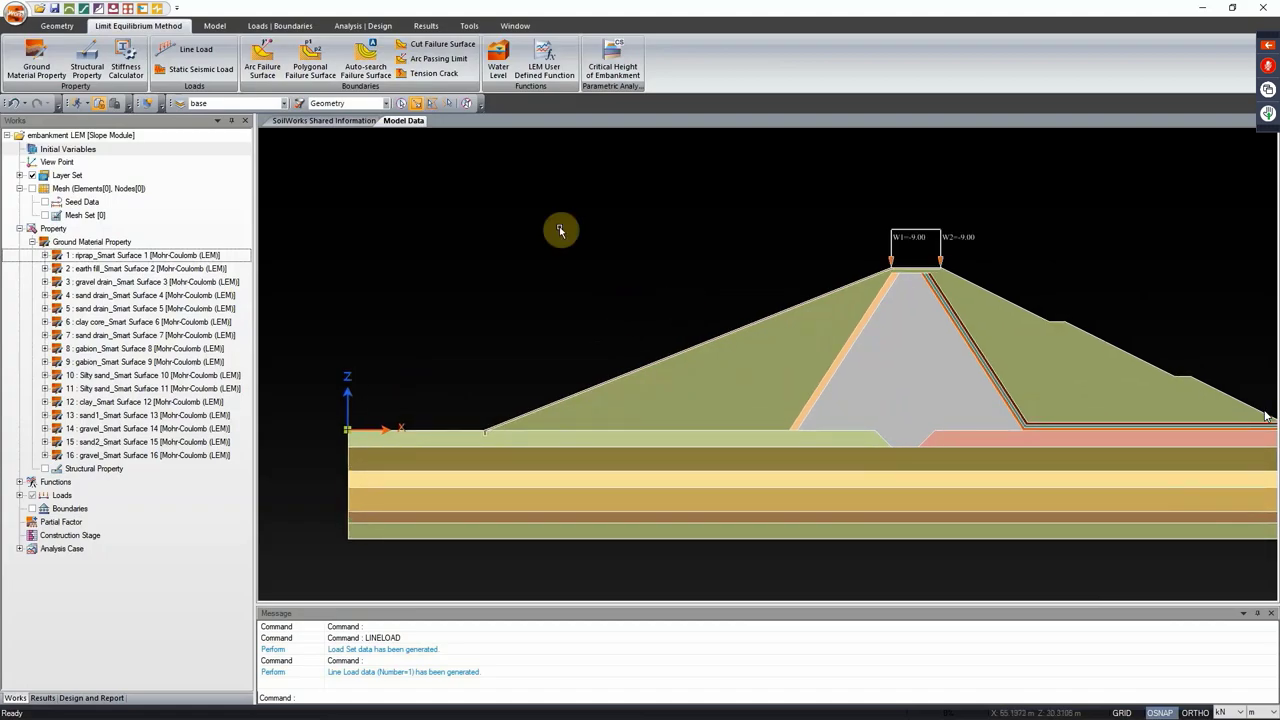
Step: Start defining an arc failure surface and open the boundary set definition for a new name
{"action": "left_click", "coordinate": [264, 68]}
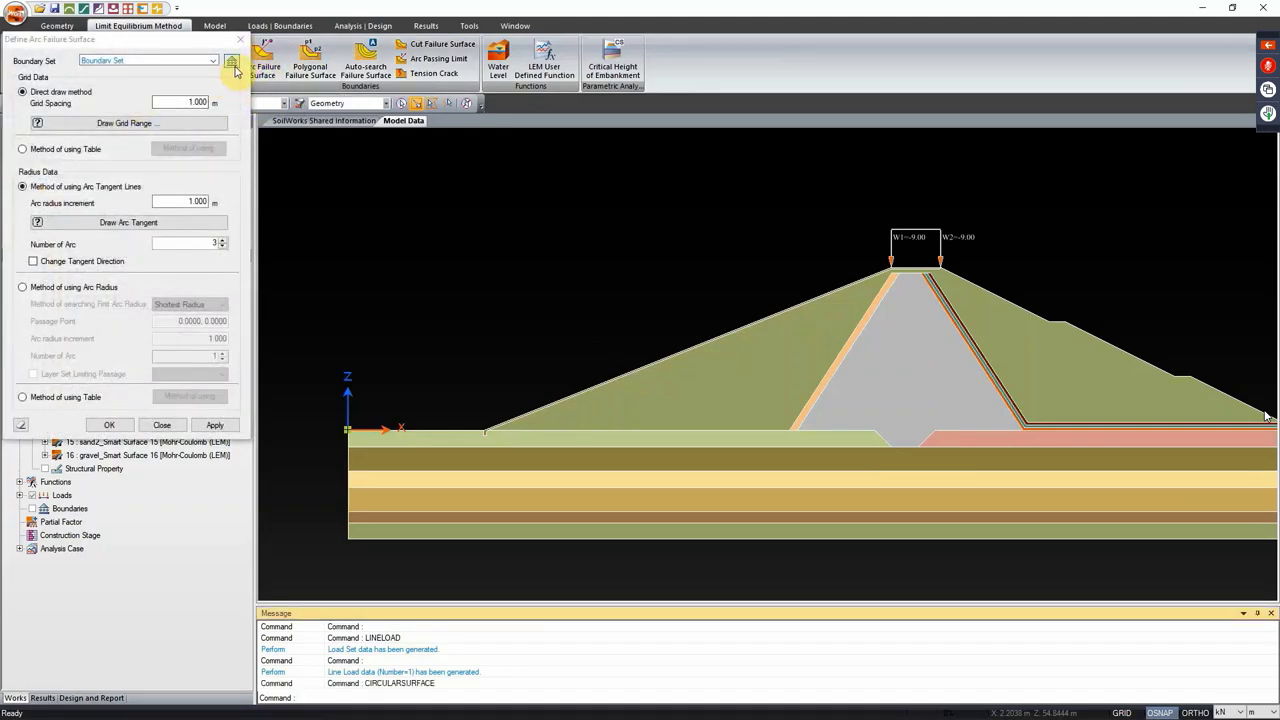
{"action": "left_click", "coordinate": [231, 62]}
{"action": "left_click", "coordinate": [350, 95]}
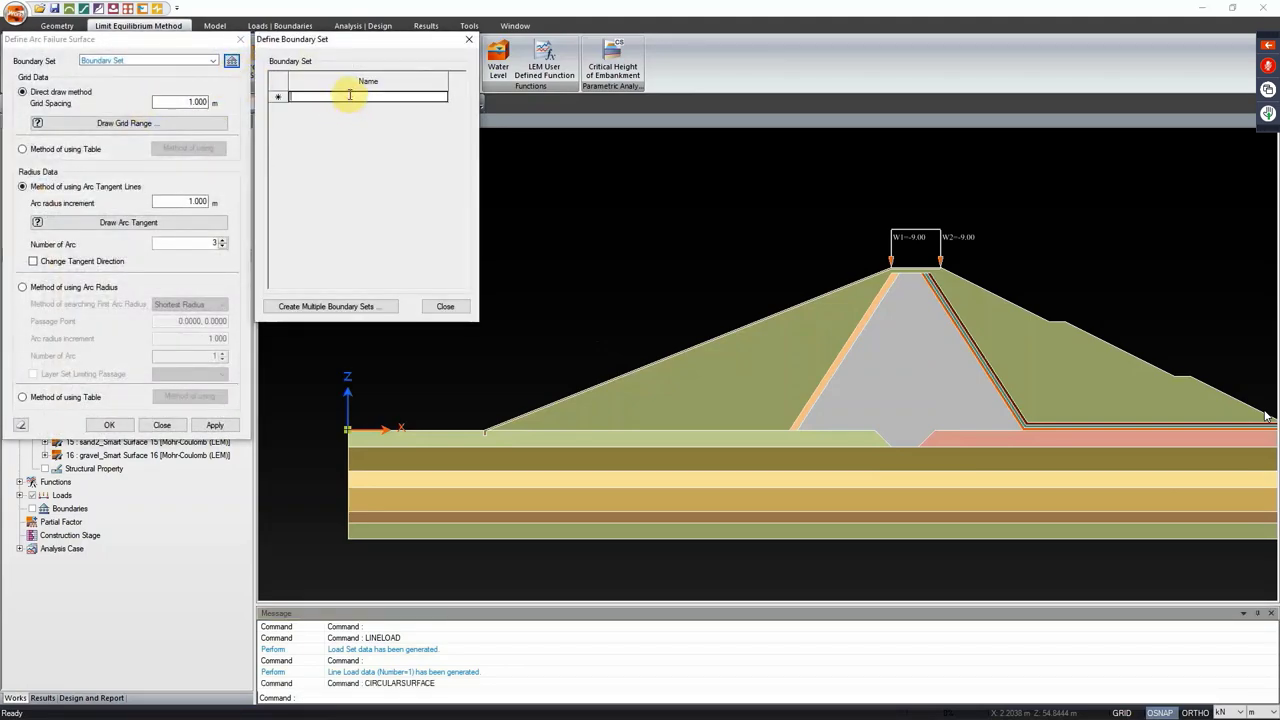
Step: Switch to the PowerPoint presentation, review the Design Parameters slide with loads and safety factor cases, and return to the SoilWorks LEM model
{"action": "key", "text": "alt+Tab"}
{"action": "key", "text": "alt+Tab"}
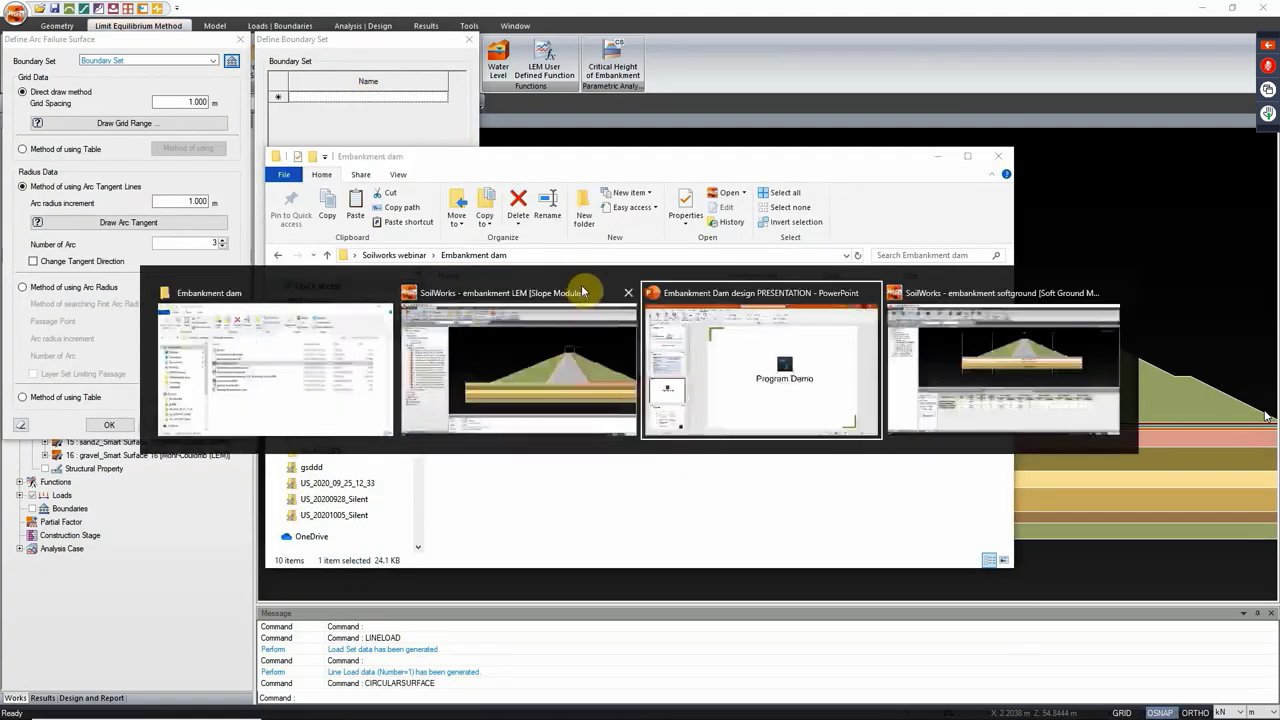
{"action": "left_click", "coordinate": [762, 350]}
{"action": "left_click", "coordinate": [126, 354]}
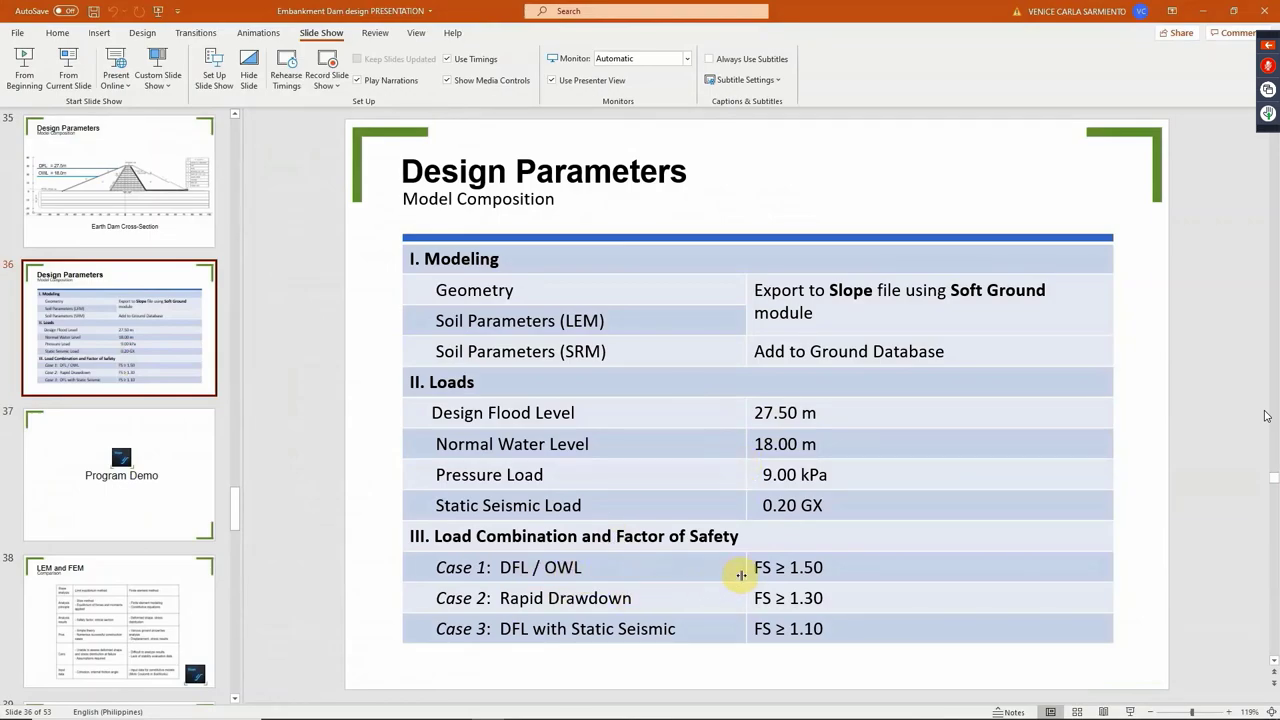
{"action": "key", "text": "alt+Tab"}
{"action": "key", "text": "alt+Tab"}
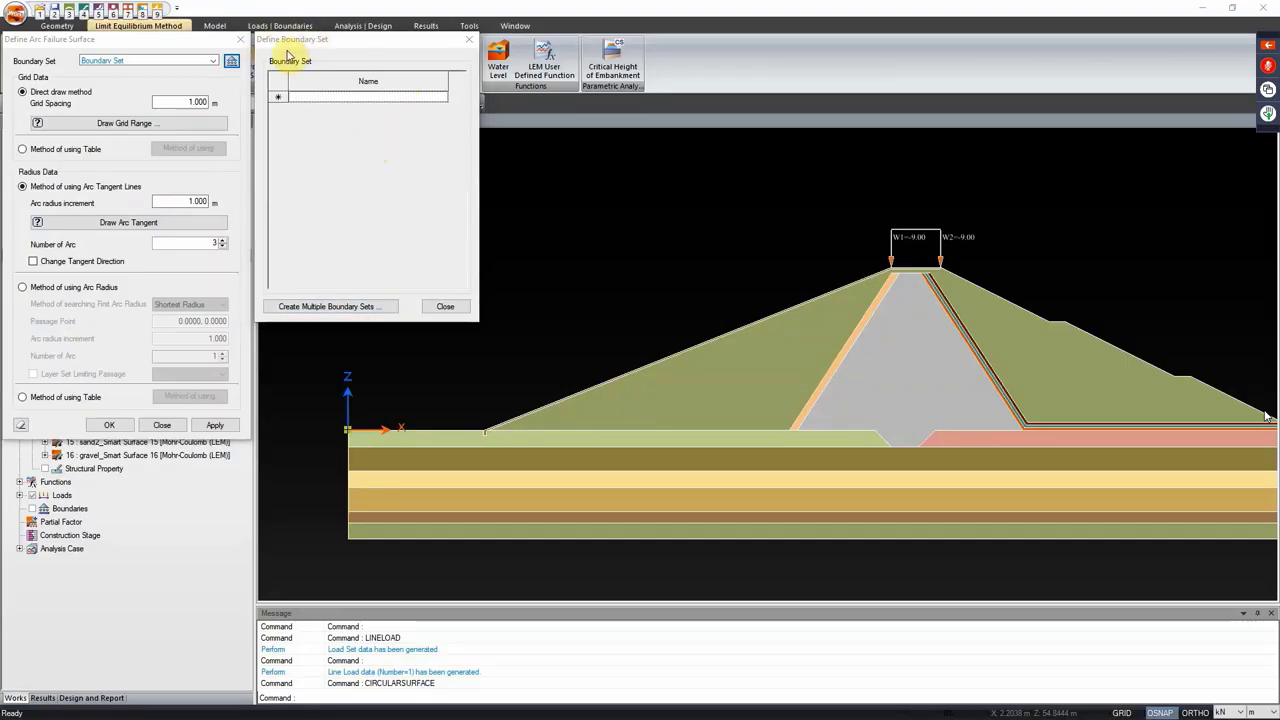
Step: Add two boundary sets named DFL local and DFL global
{"action": "left_click", "coordinate": [330, 96]}
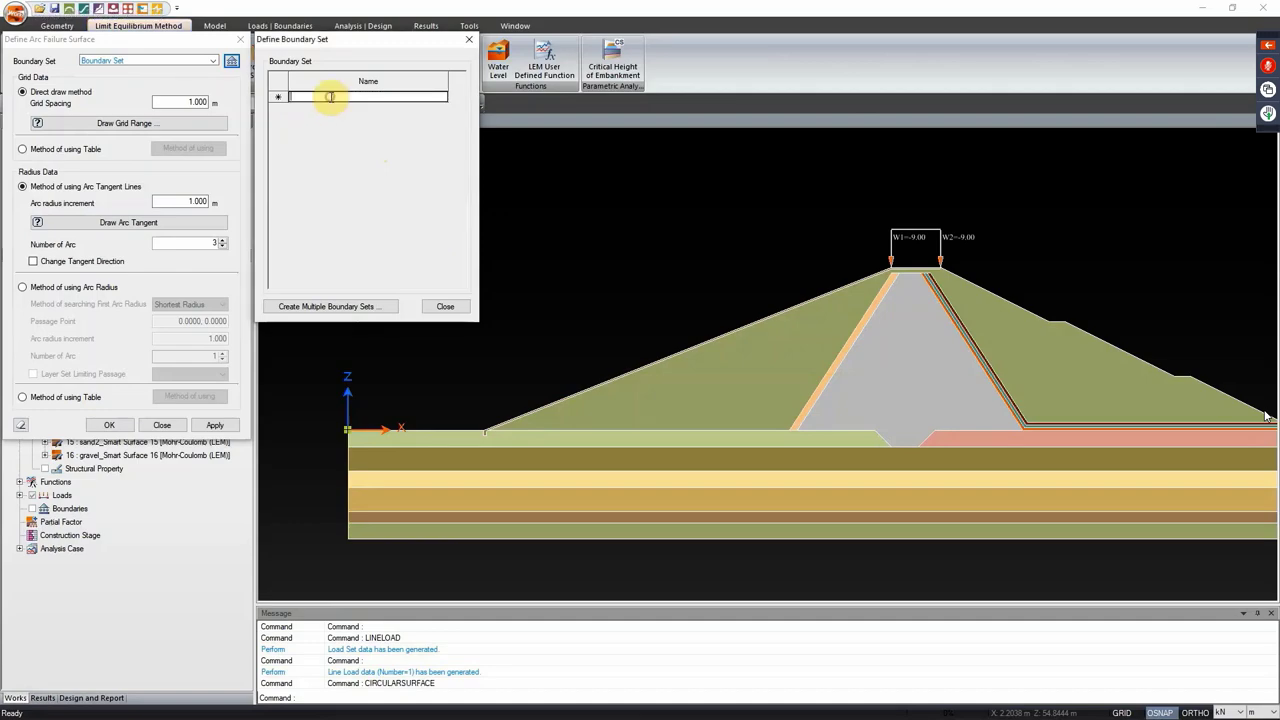
{"action": "type", "text": "DFL"}
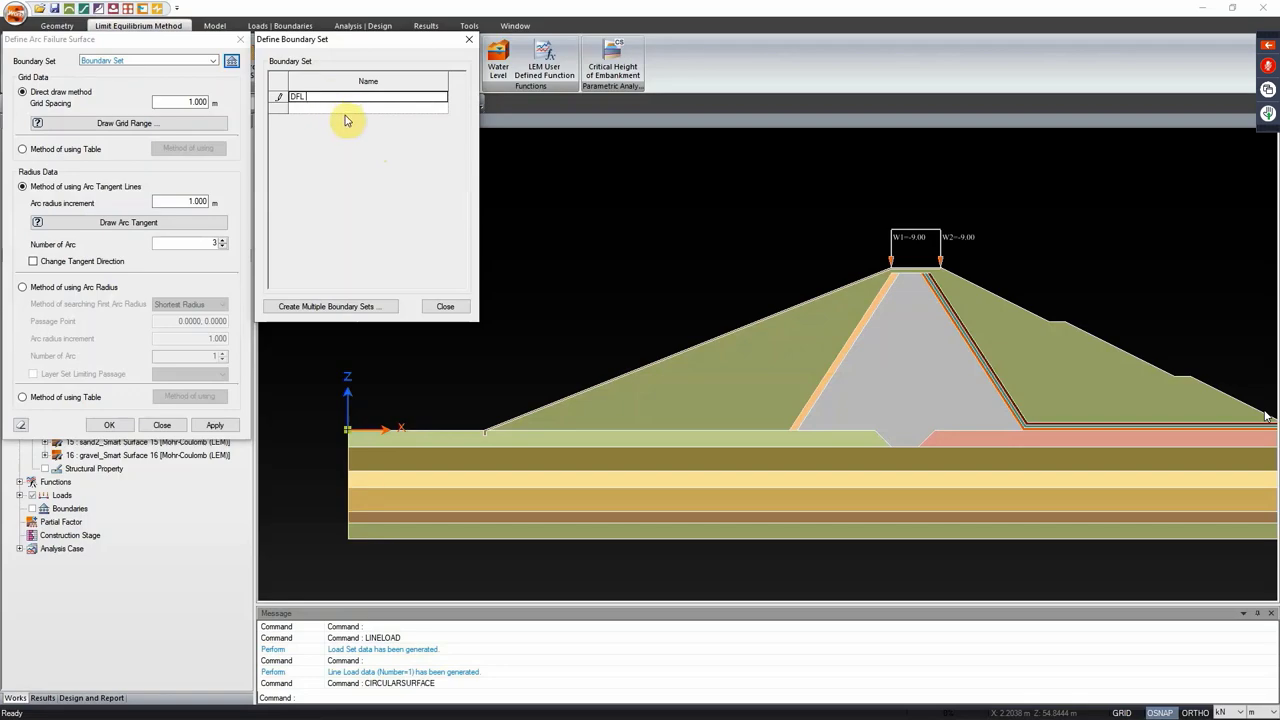
{"action": "type", "text": "local"}
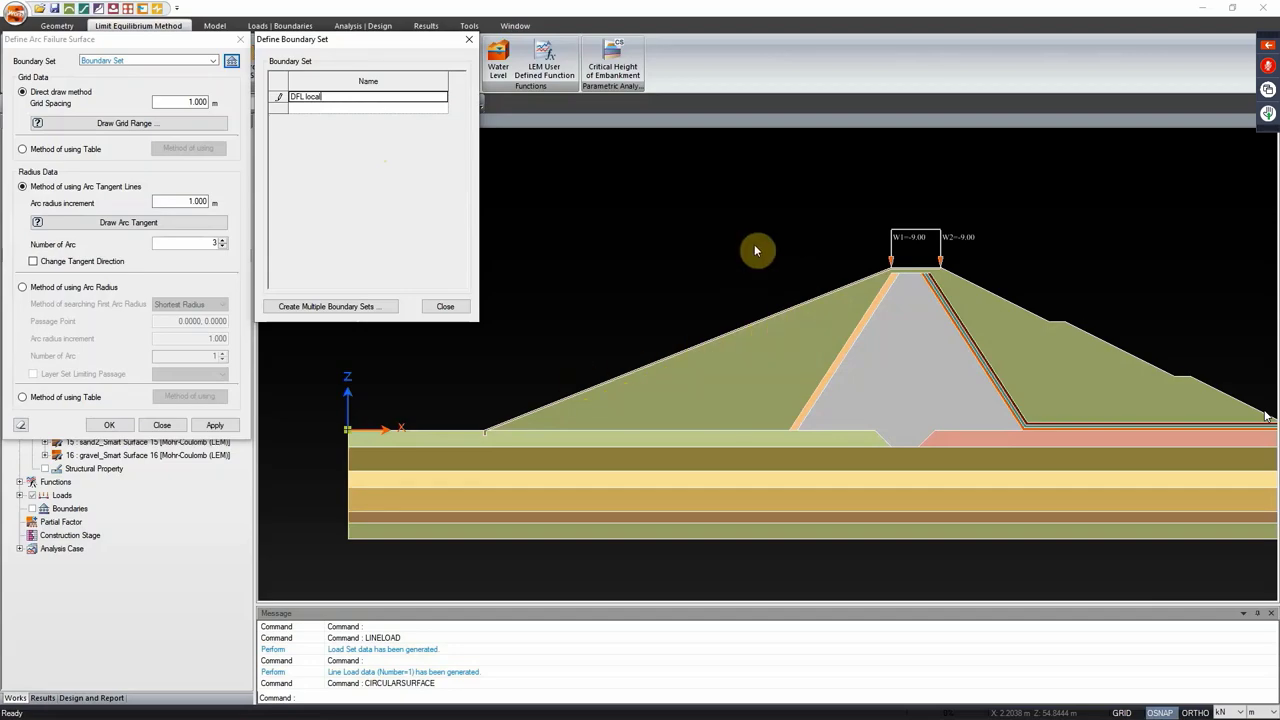
{"action": "left_click", "coordinate": [381, 108]}
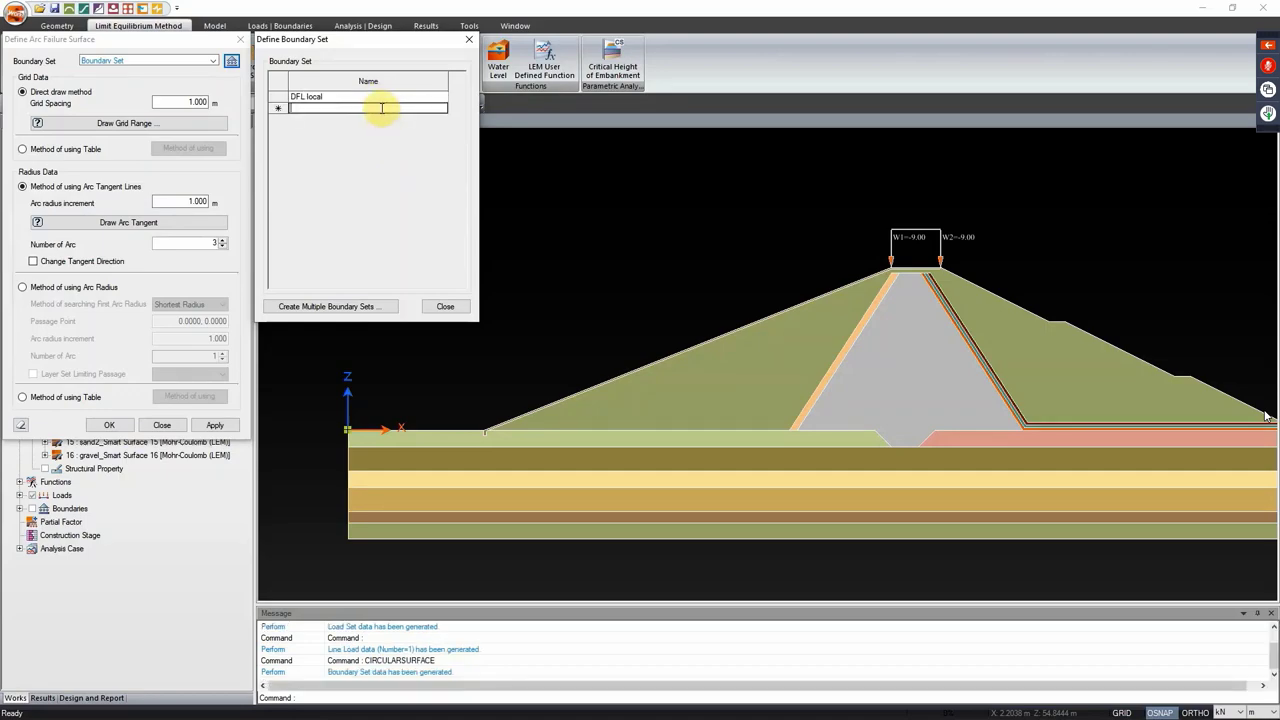
{"action": "type", "text": "DFL global"}
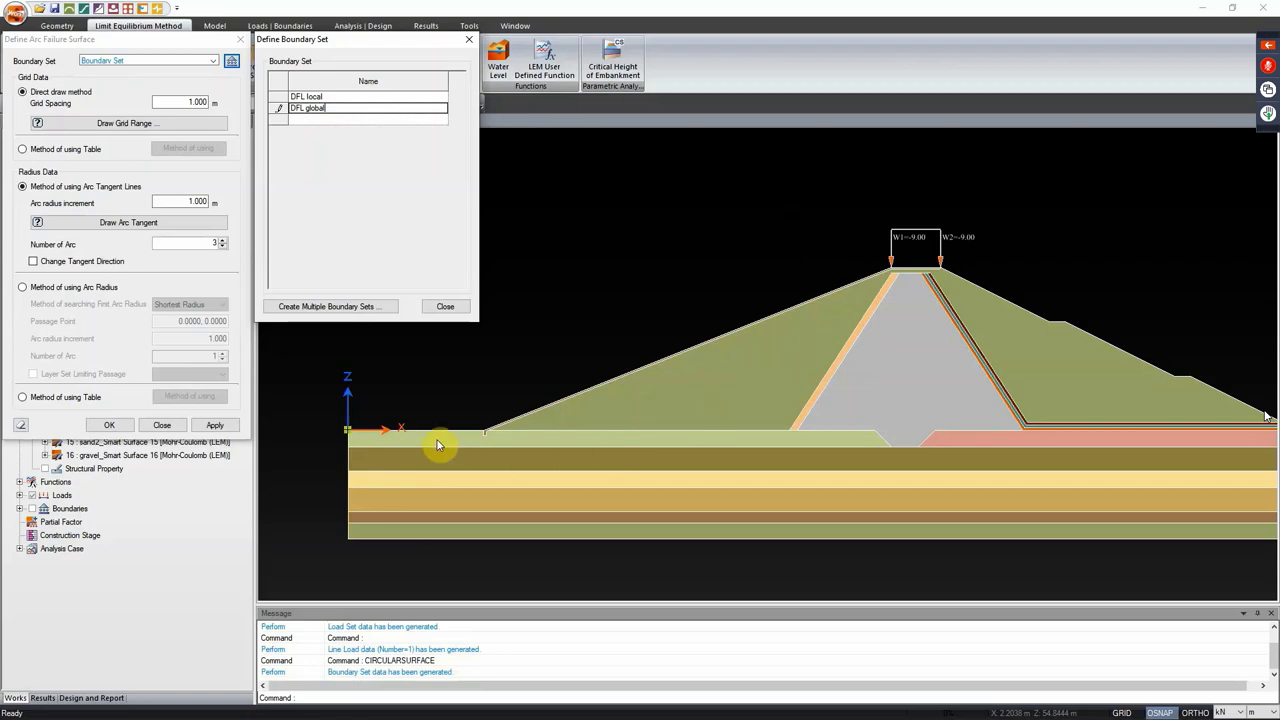
{"action": "left_click", "coordinate": [355, 119]}
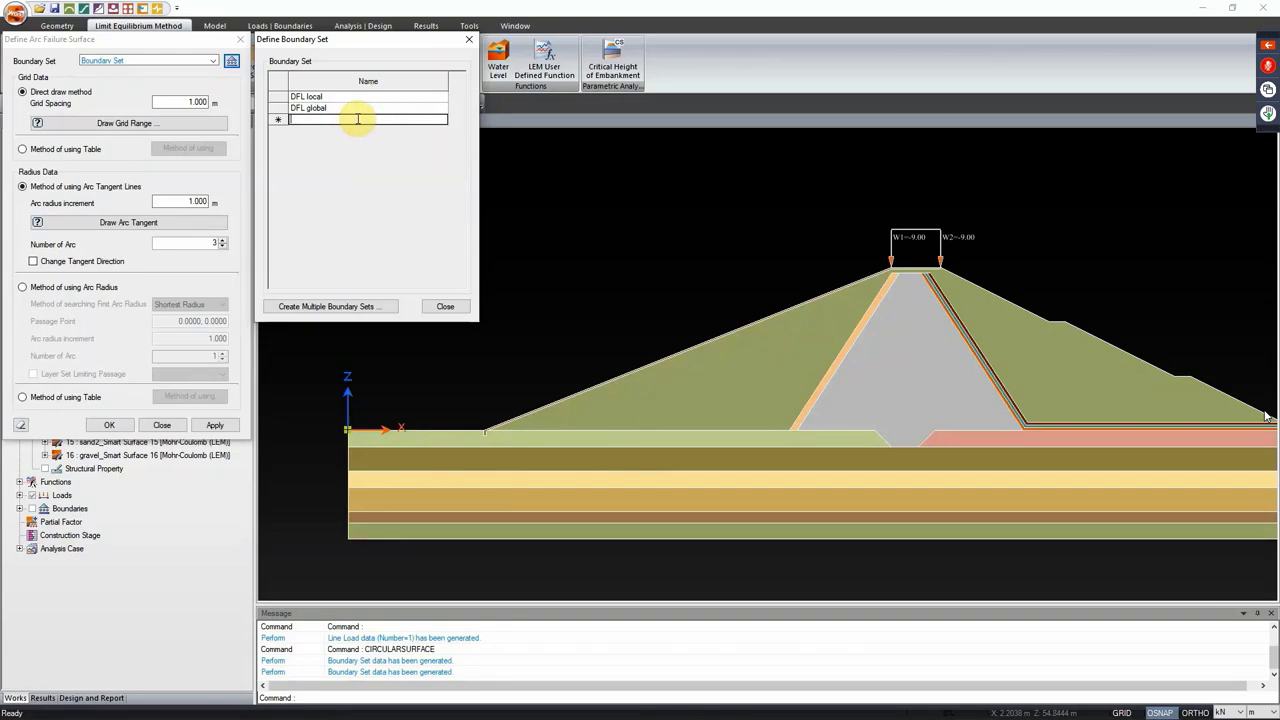
Step: Add a third boundary set named 0 water global
{"action": "left_click", "coordinate": [362, 108]}
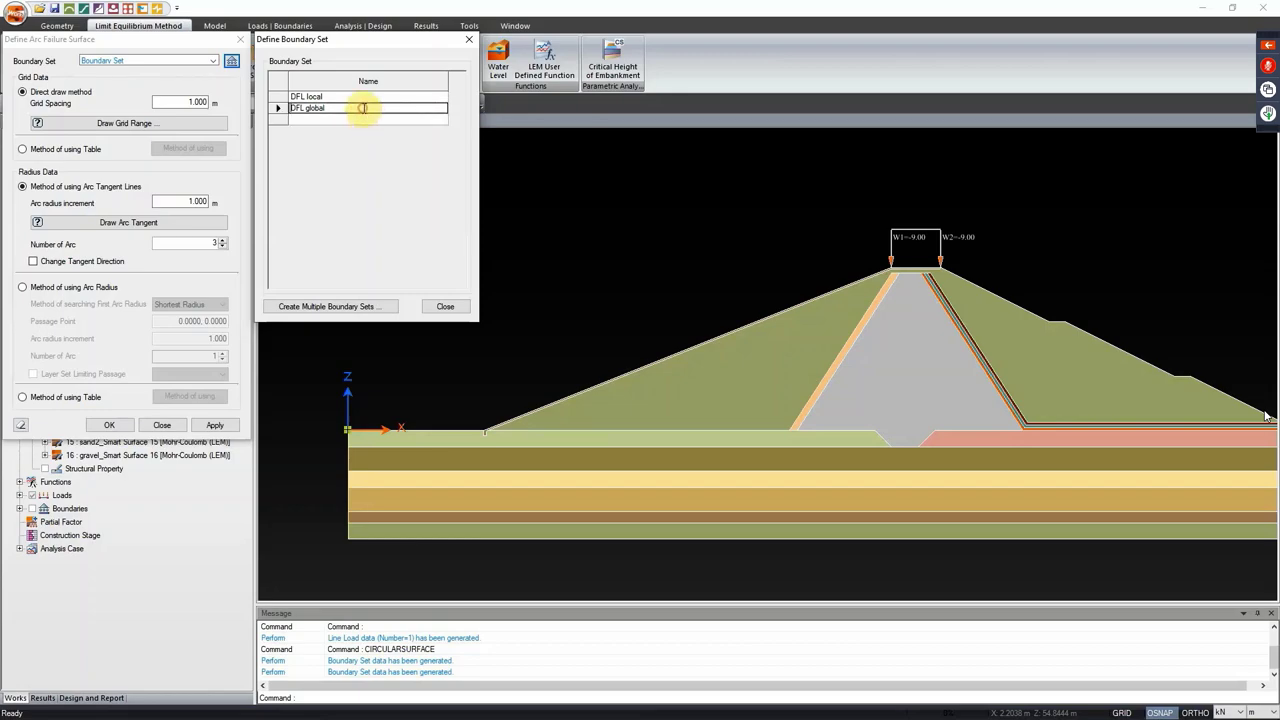
{"action": "left_click", "coordinate": [362, 120]}
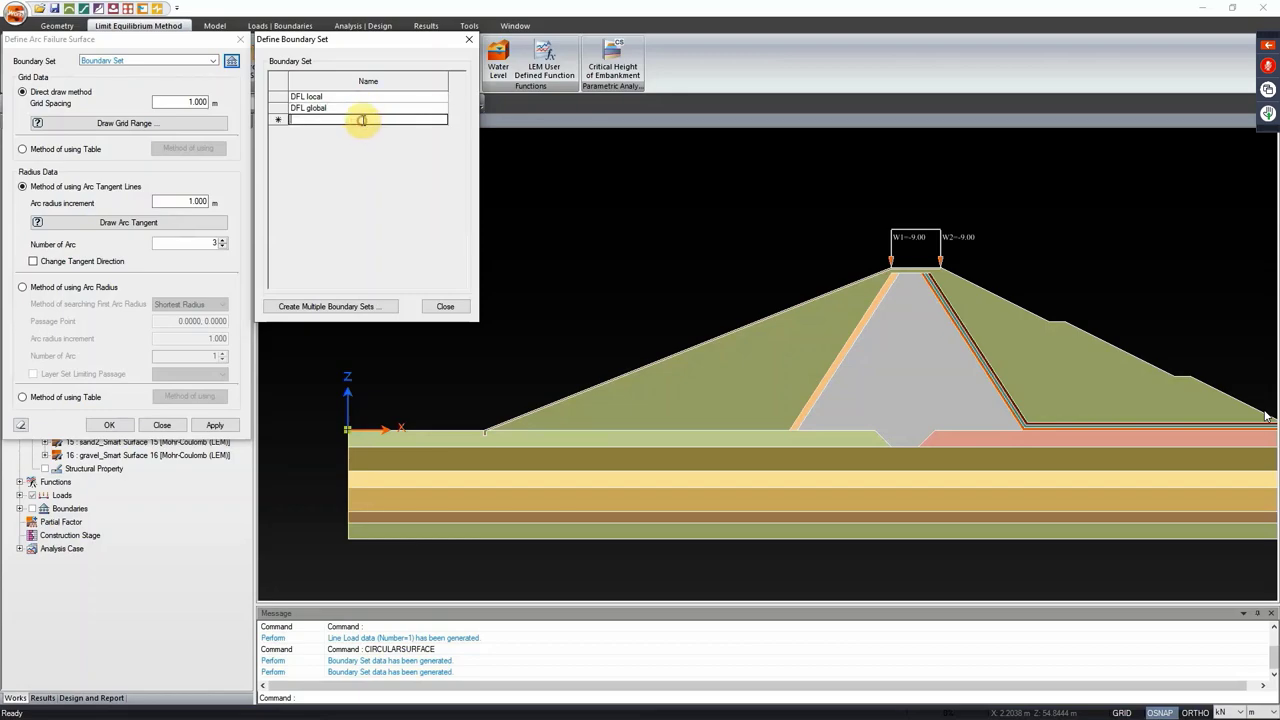
{"action": "left_click", "coordinate": [997, 381]}
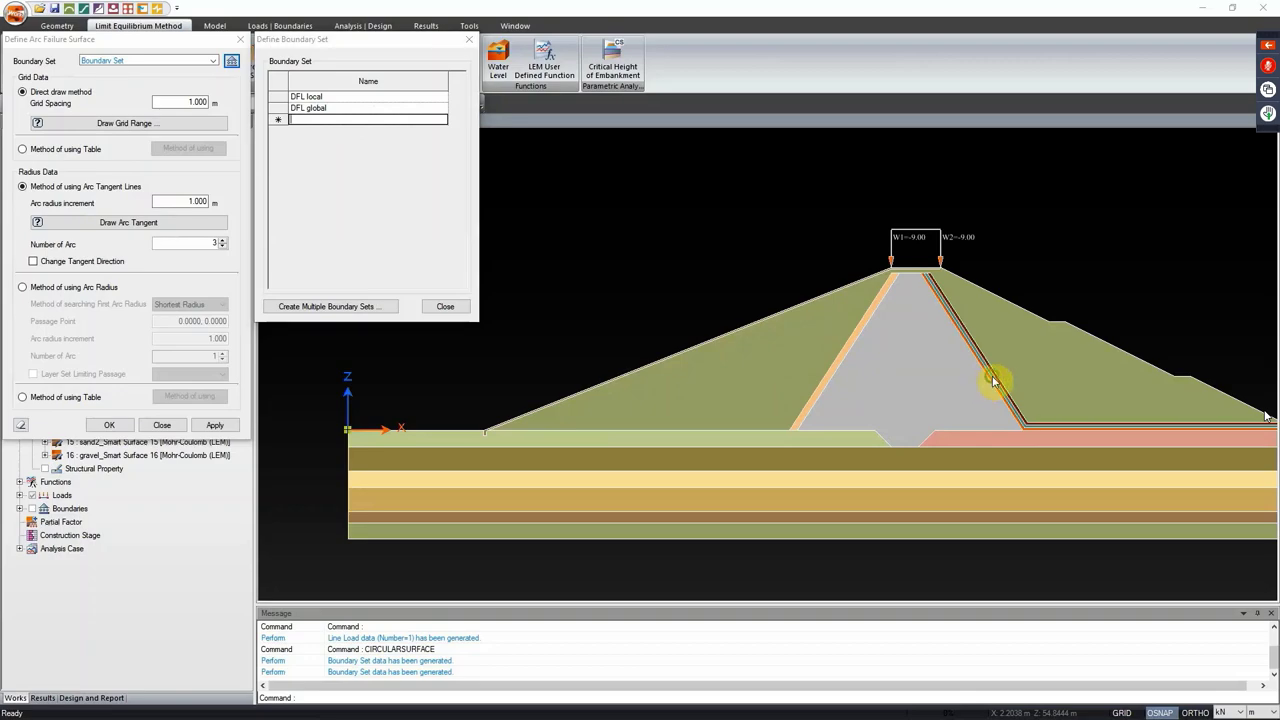
{"action": "left_click", "coordinate": [384, 130]}
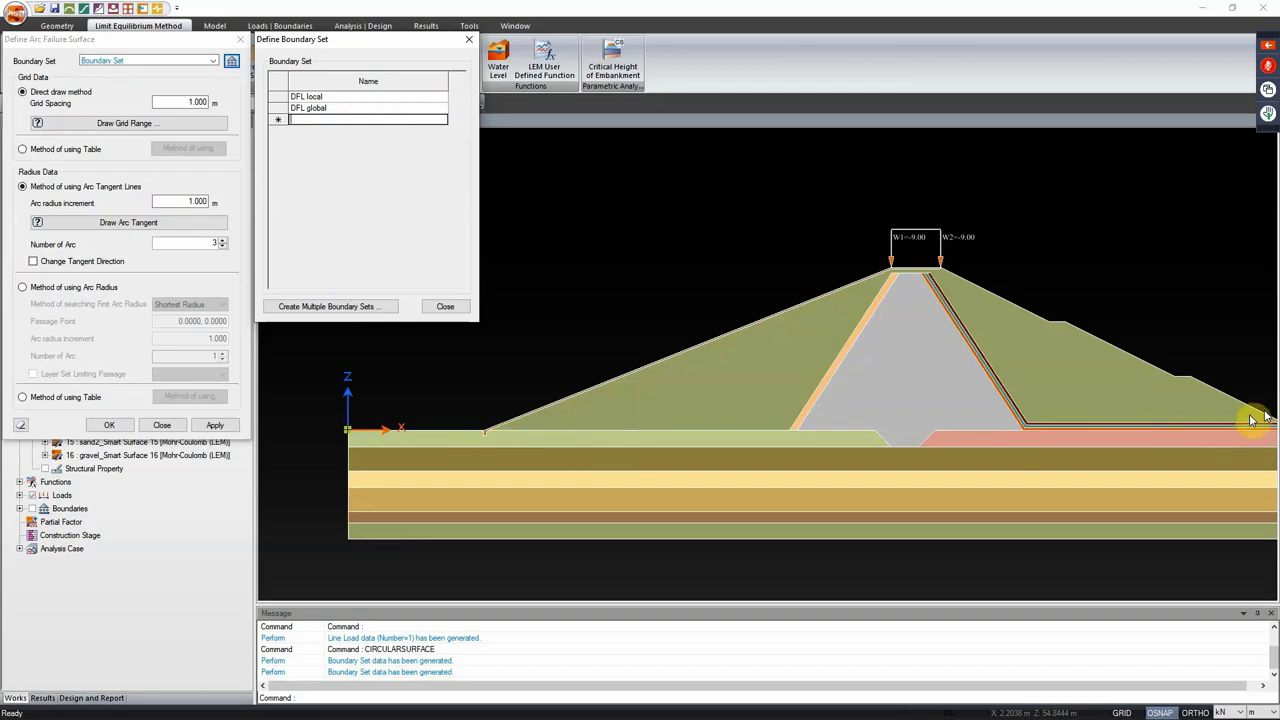
{"action": "left_click", "coordinate": [318, 120]}
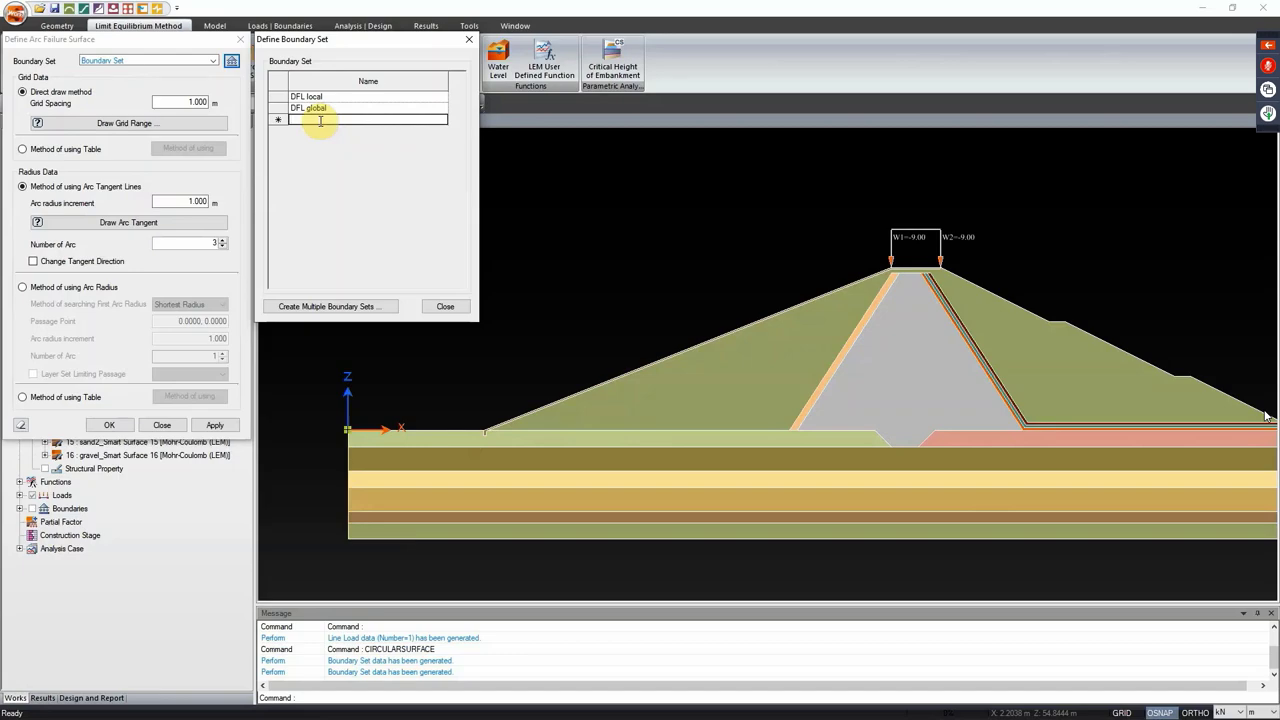
{"action": "type", "text": "0 water global"}
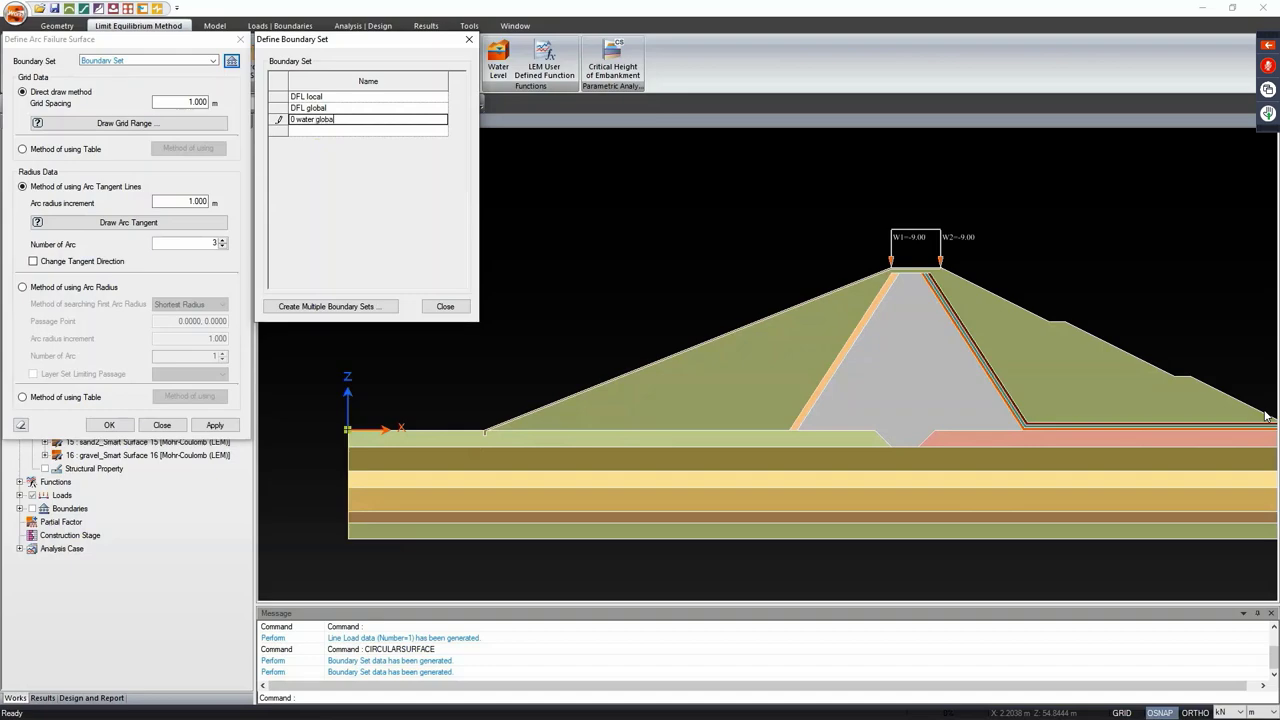
{"action": "left_click", "coordinate": [386, 130]}
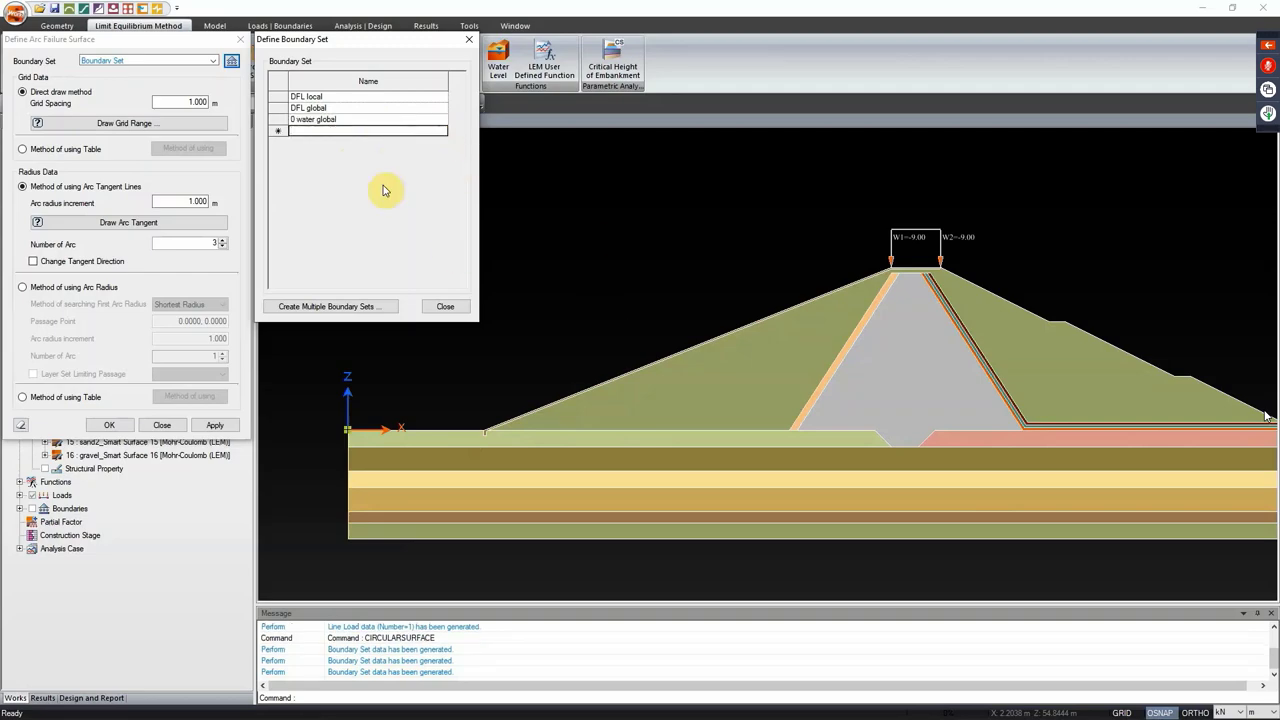
Step: Finish the boundary set definition and assign the arc failure surface to the DFL local boundary set
{"action": "left_click", "coordinate": [447, 308]}
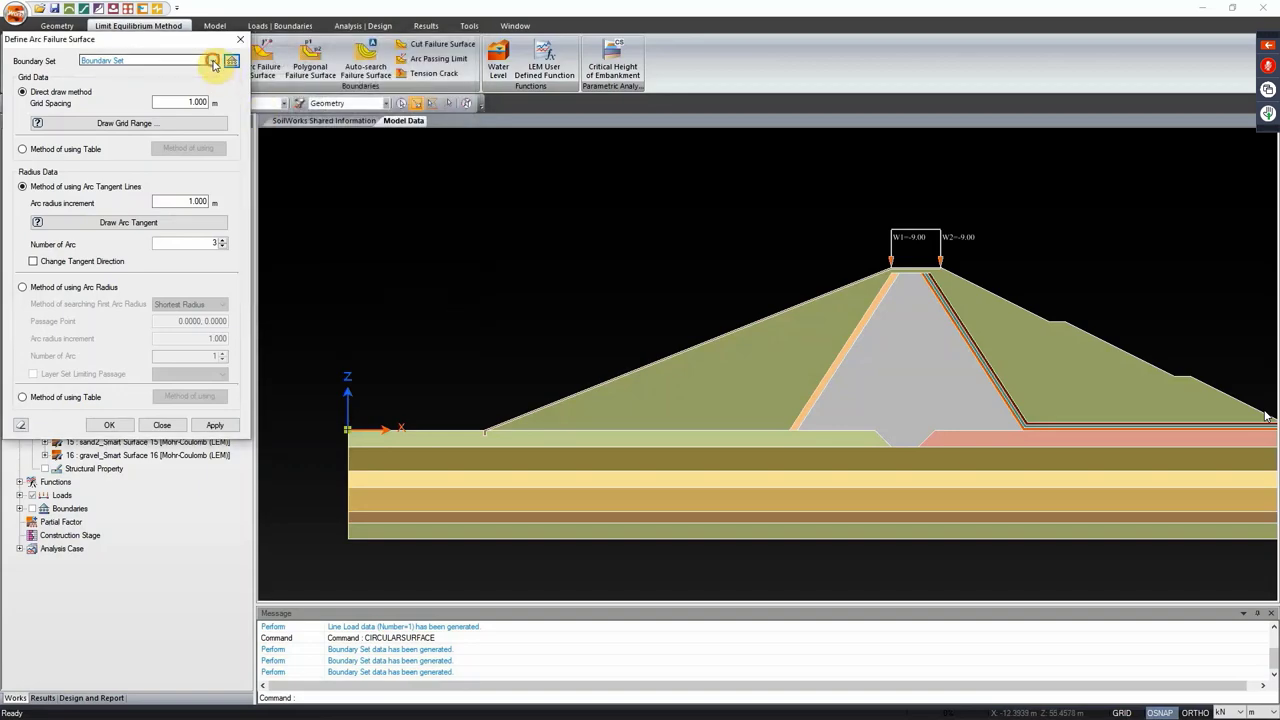
{"action": "left_click", "coordinate": [213, 61]}
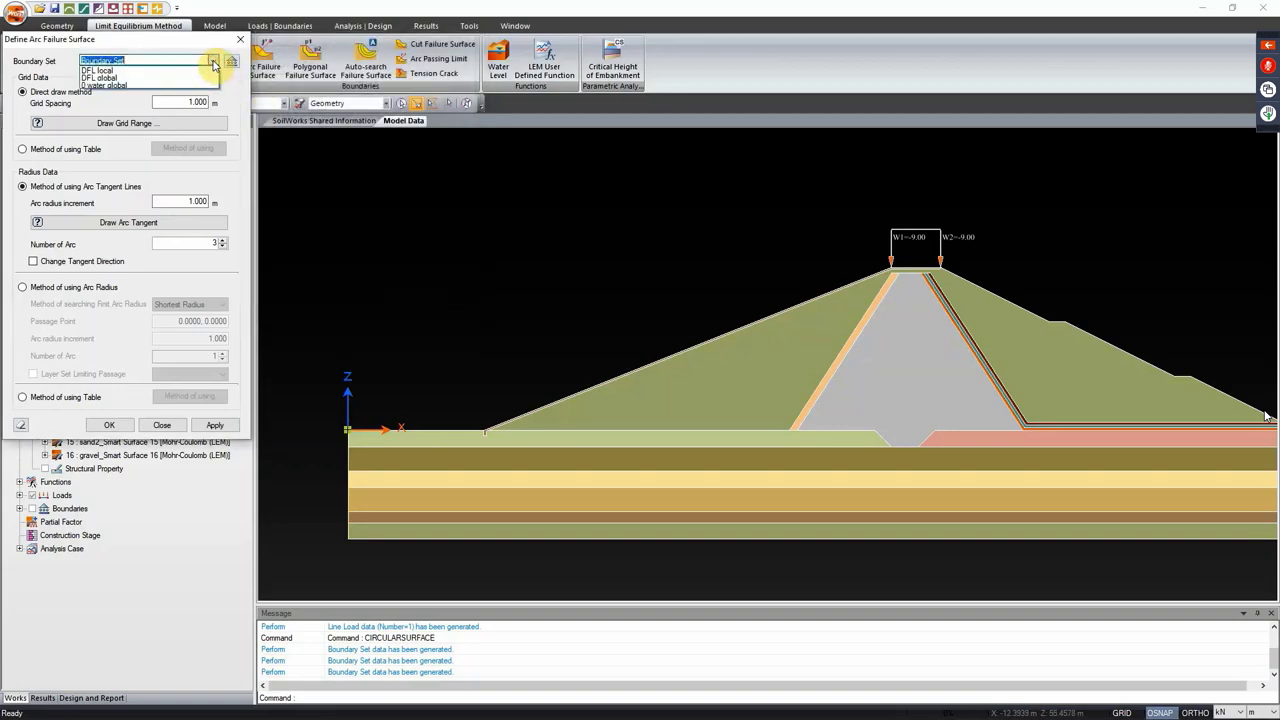
{"action": "left_click", "coordinate": [127, 76]}
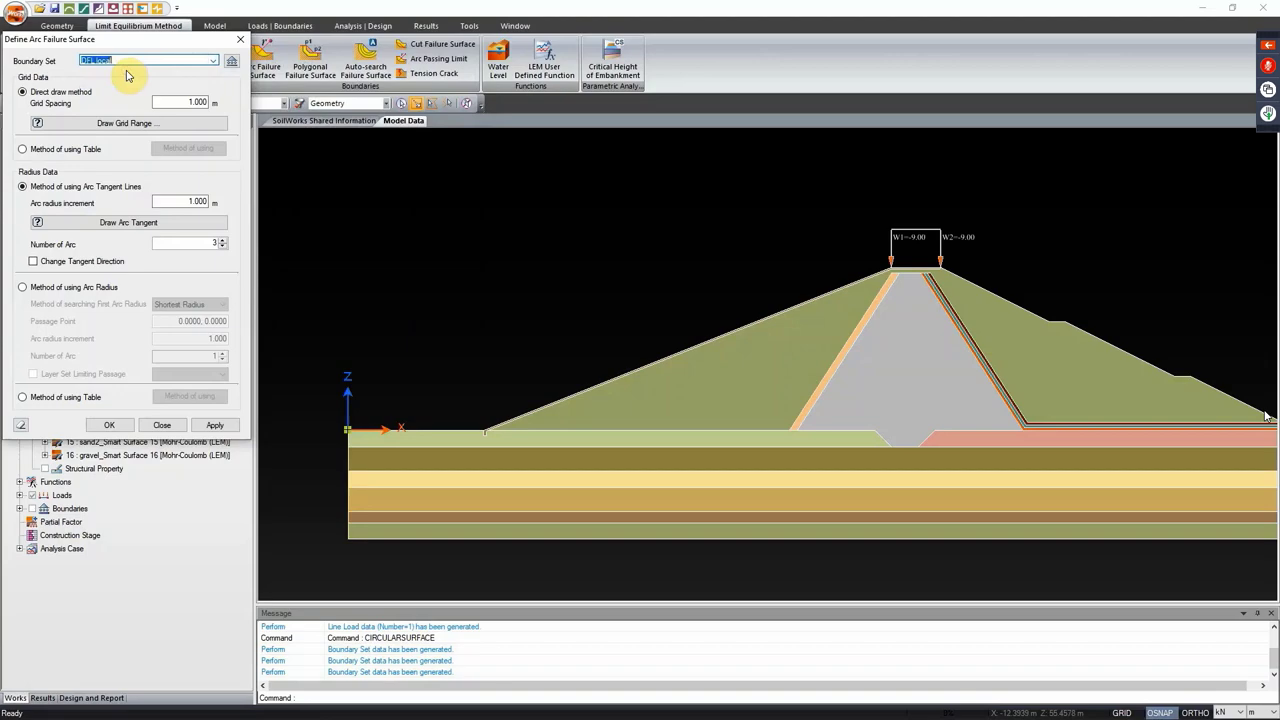
Step: Draw the arc tangent lines diagonally from above the dam crest through the left slope into the top foundation layer, offsetting them toward the core
{"action": "left_click", "coordinate": [145, 229]}
{"action": "left_click", "coordinate": [145, 228]}
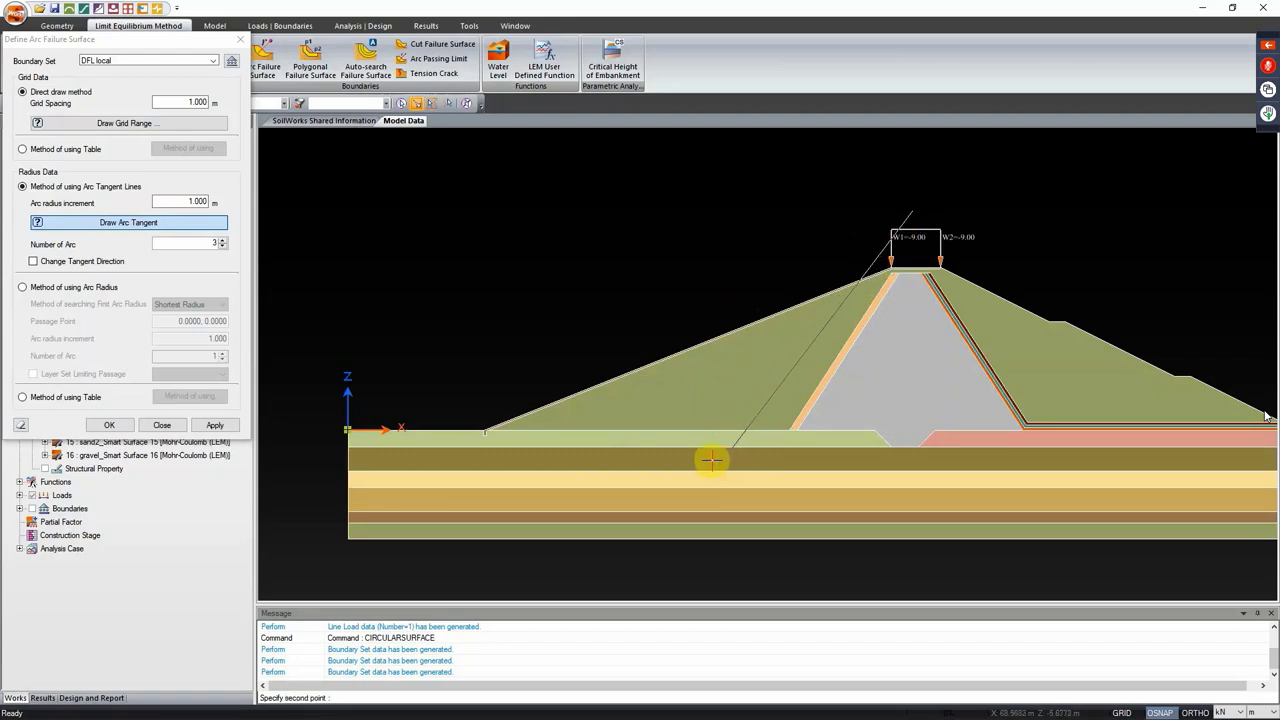
{"action": "left_click", "coordinate": [622, 445]}
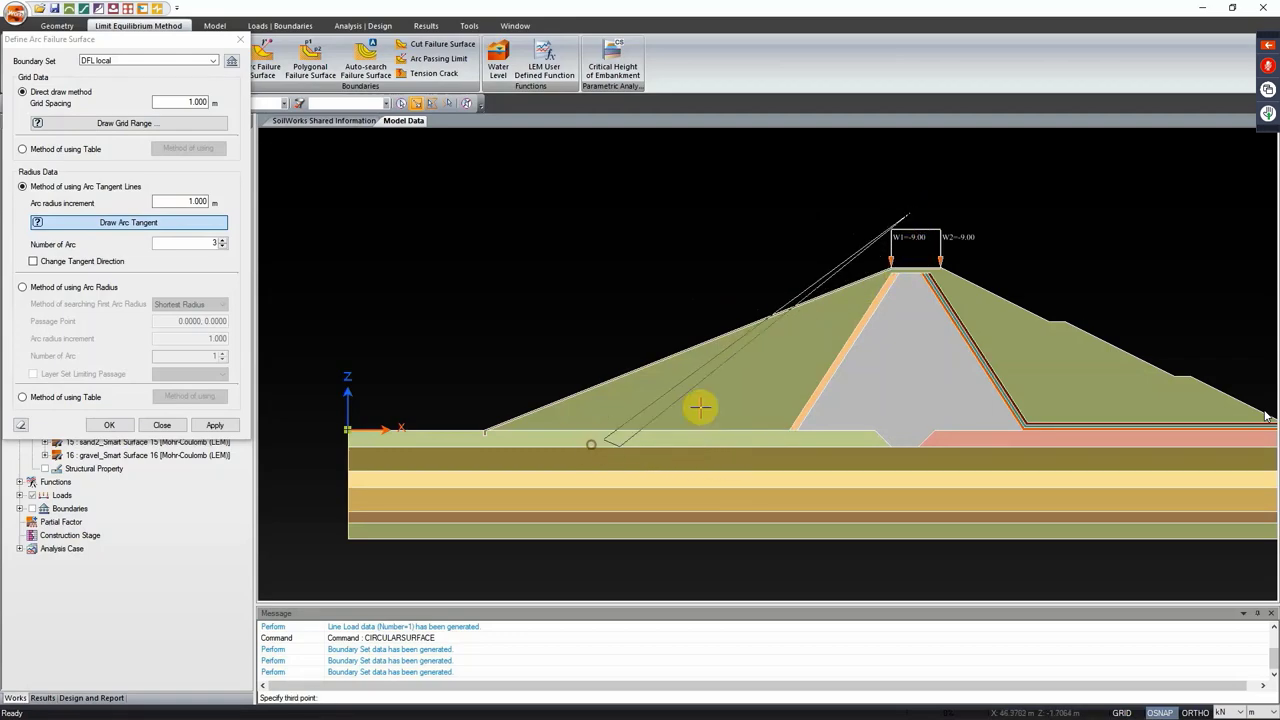
{"action": "left_click", "coordinate": [686, 448]}
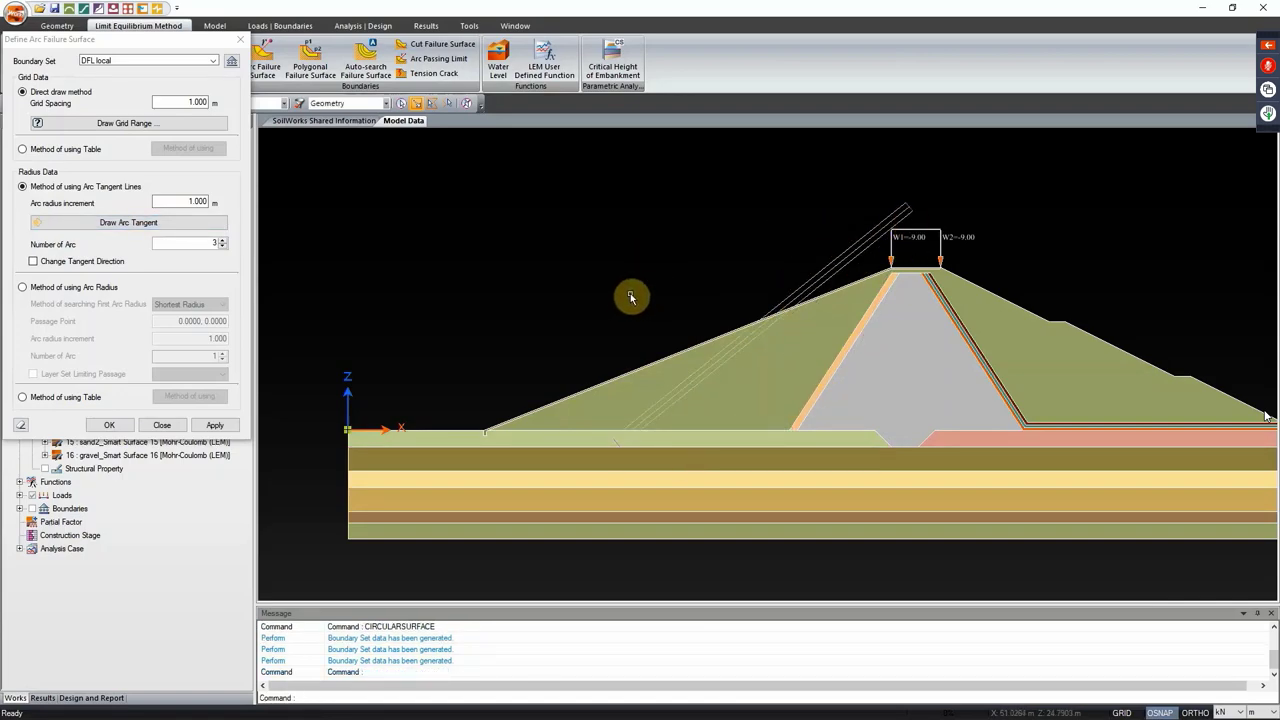
Step: Set the number of arcs to 2 and open the arc radius increment for editing
{"action": "left_click", "coordinate": [222, 240]}
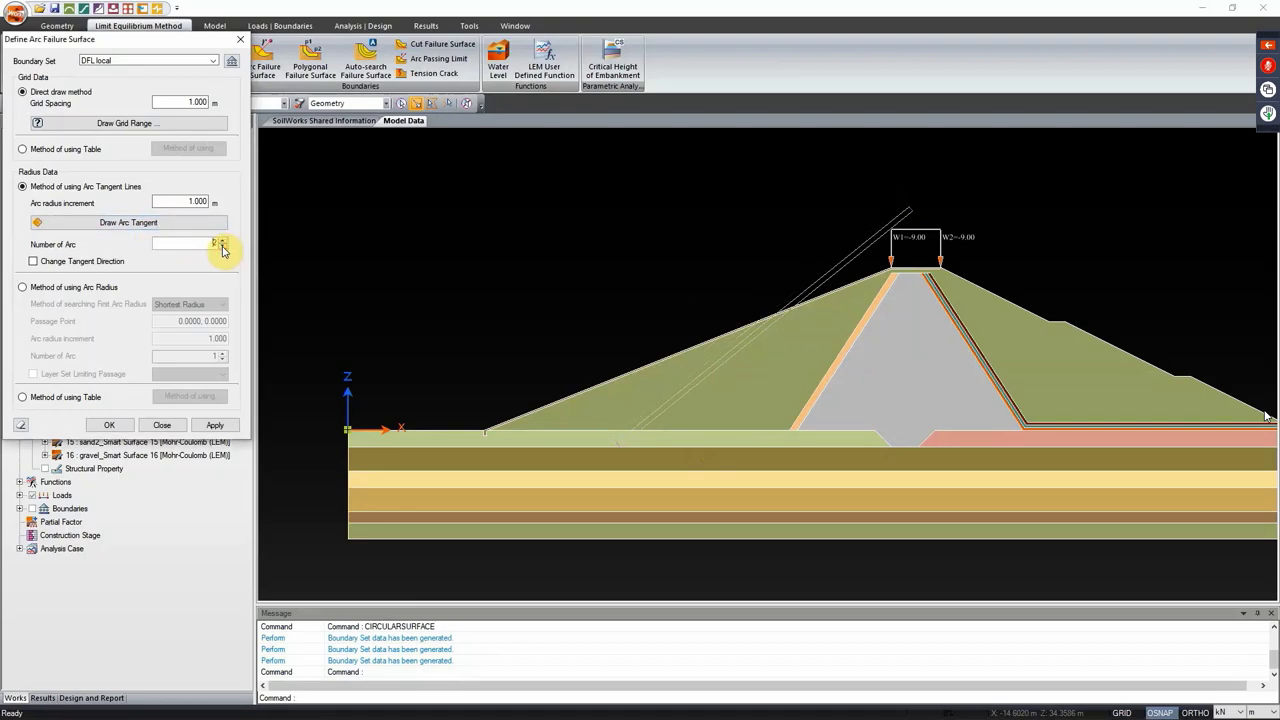
{"action": "left_click", "coordinate": [174, 201]}
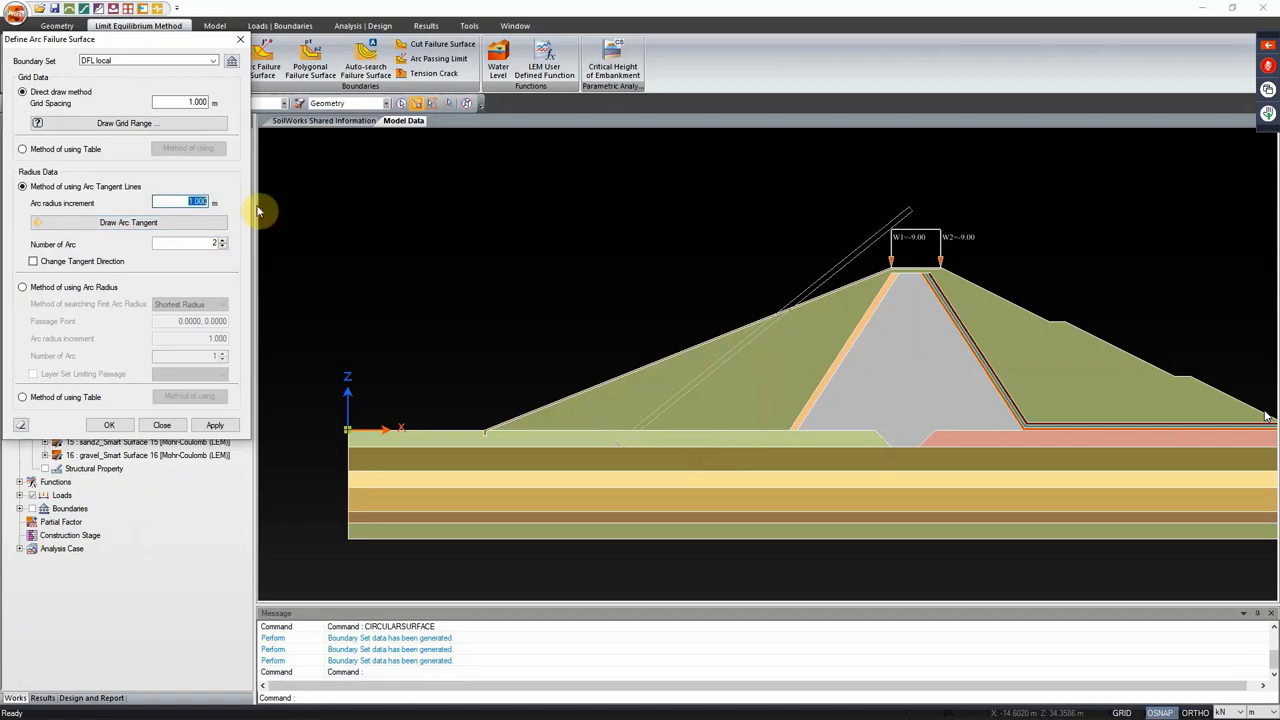
Step: Set the arc radius increment to 1 m and the number of arcs to 1 for the DFL local failure surface
{"action": "type", "text": "5"}
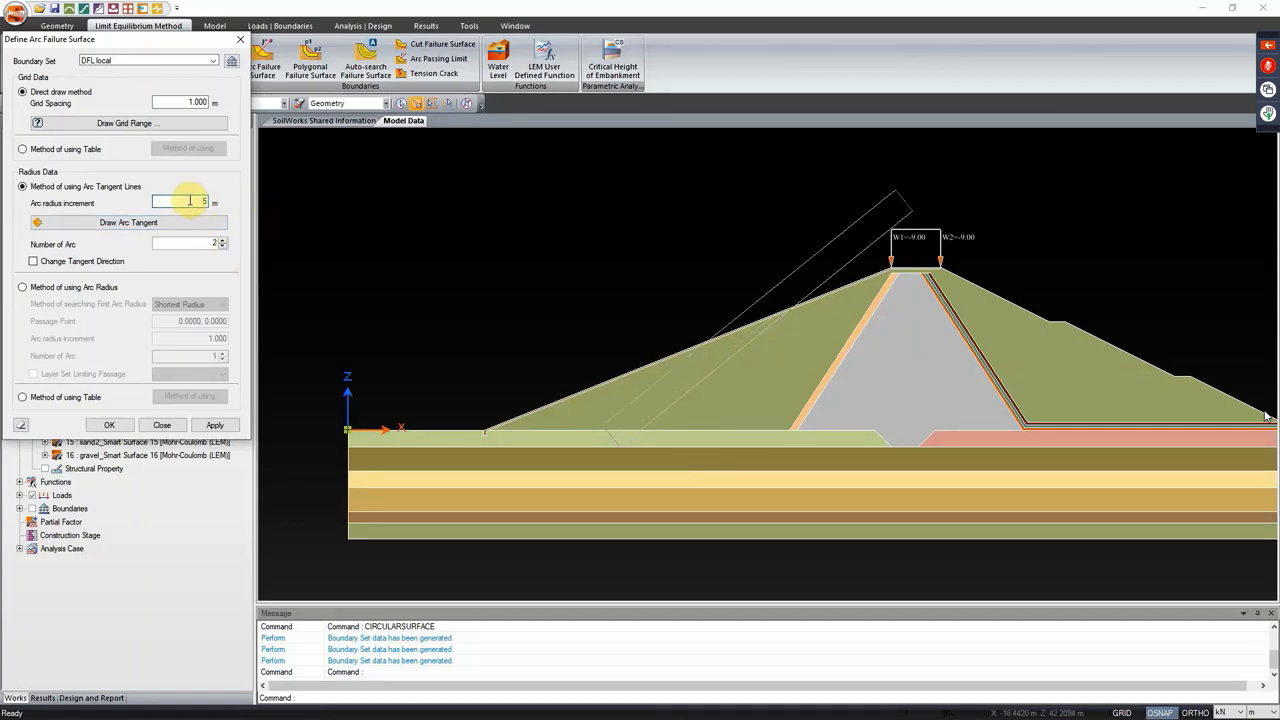
{"action": "key", "text": "BackSpace"}
{"action": "type", "text": "1"}
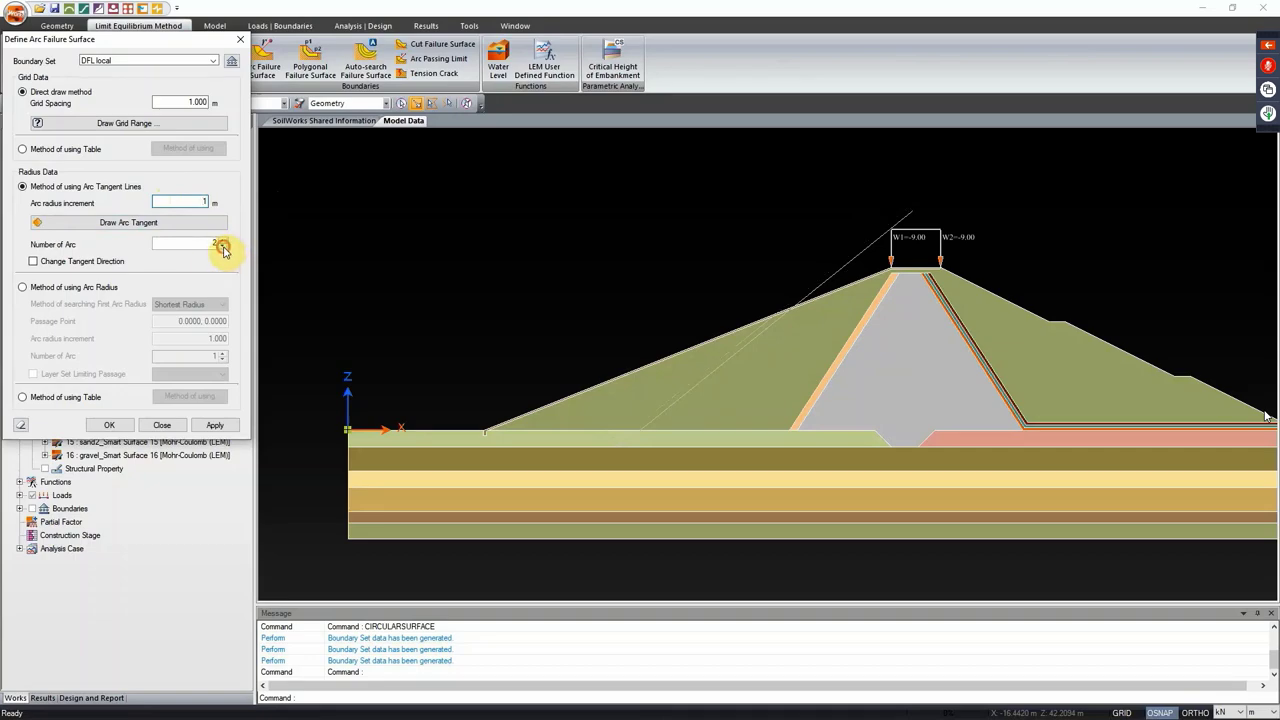
{"action": "type", "text": "1"}
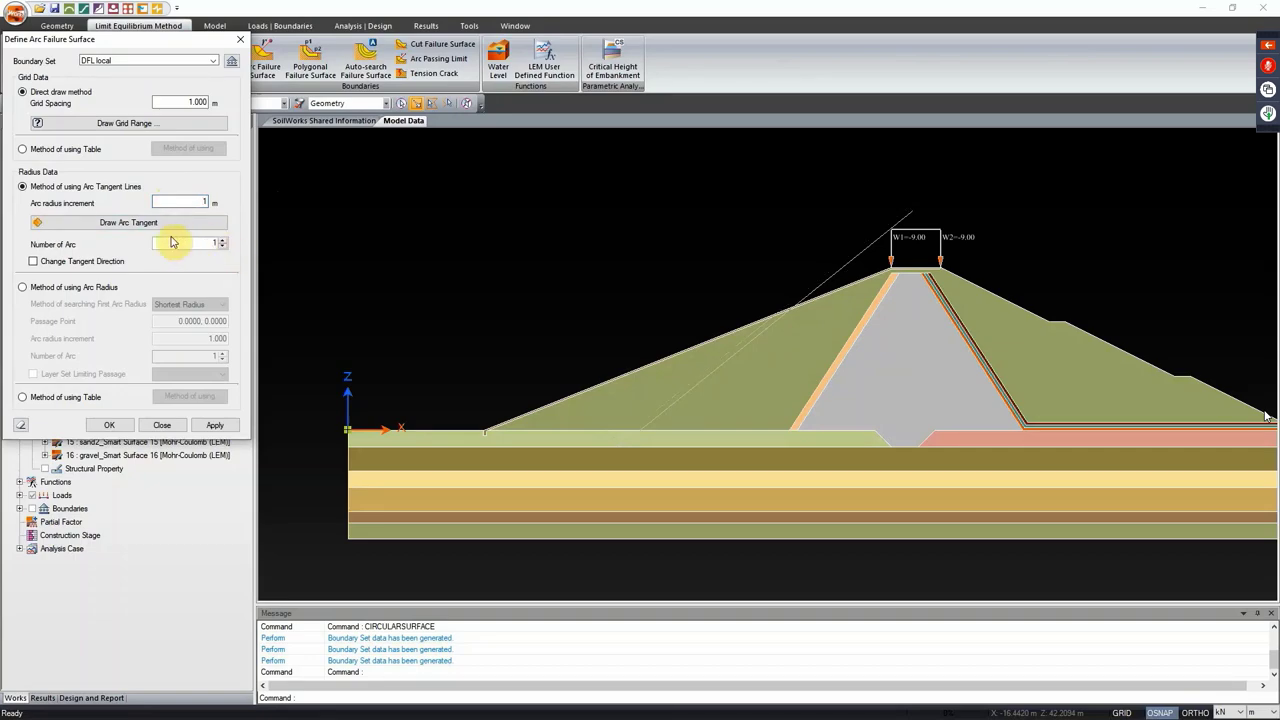
Step: Draw a small square grid range with 1 m spacing above the upstream slope and apply the DFL local arc failure surface
{"action": "left_click", "coordinate": [157, 123]}
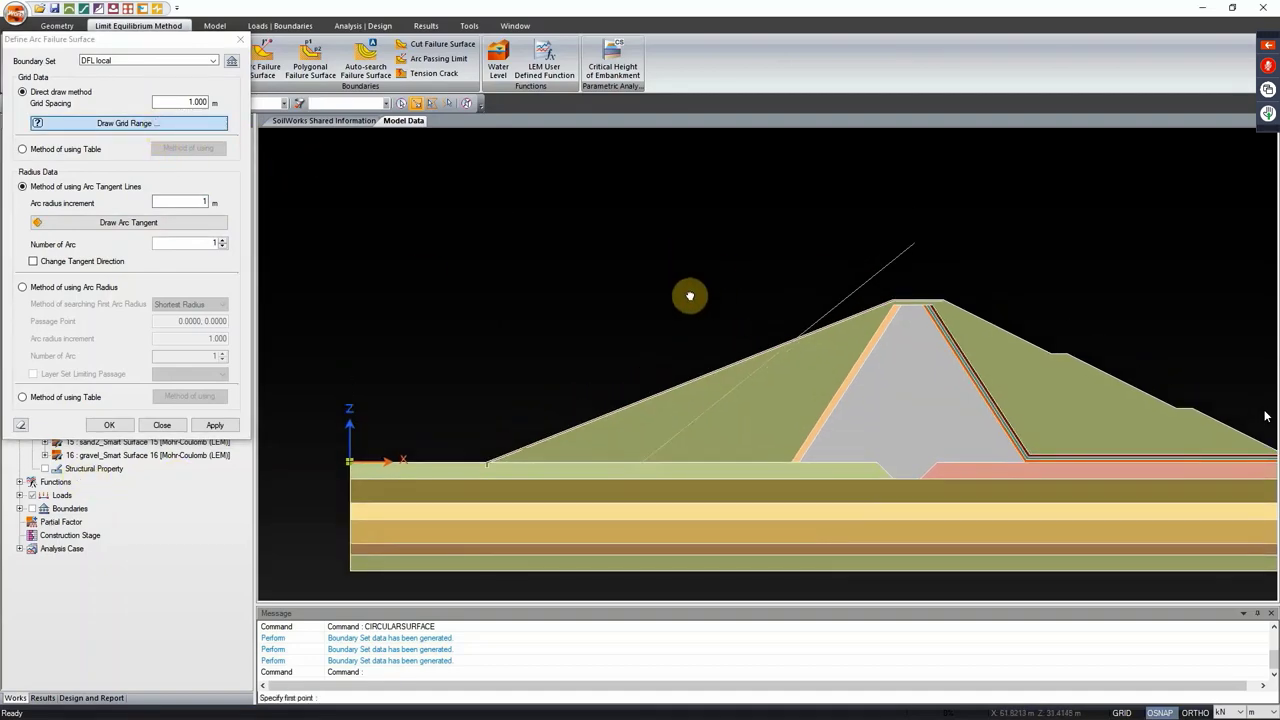
{"action": "left_click", "coordinate": [660, 222]}
{"action": "left_click", "coordinate": [660, 250]}
{"action": "left_click", "coordinate": [689, 251]}
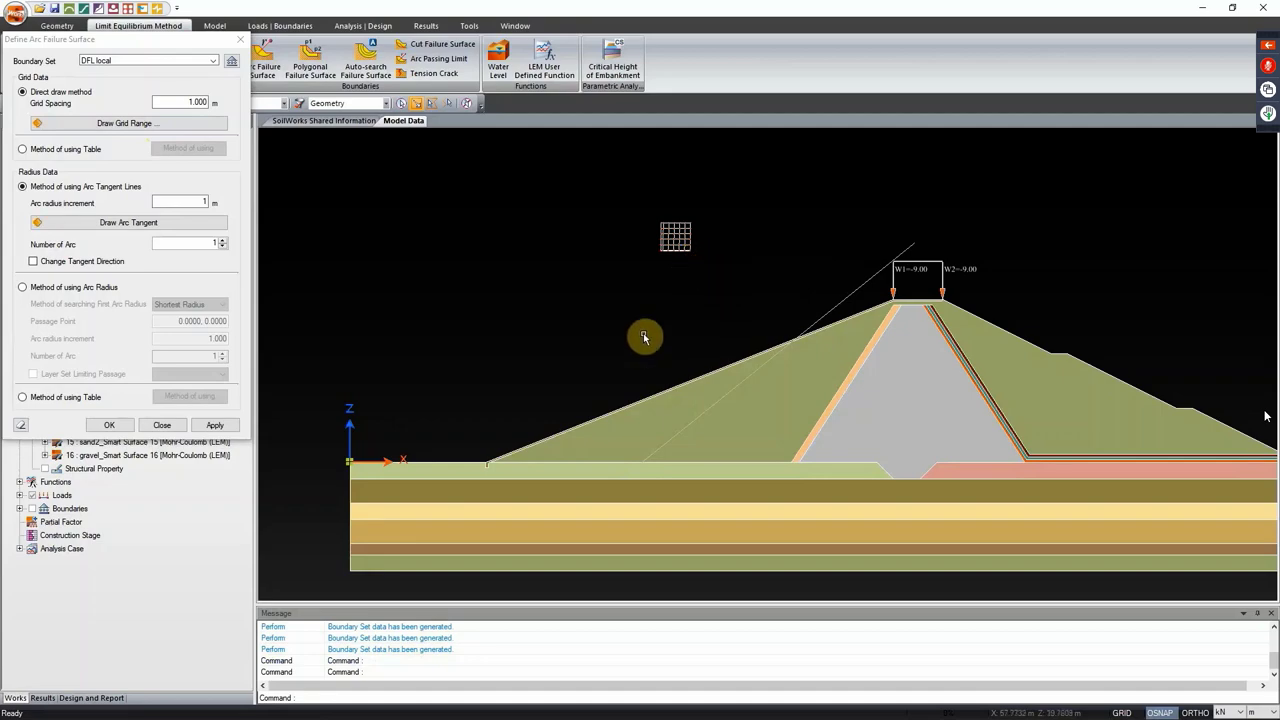
{"action": "left_click", "coordinate": [214, 426]}
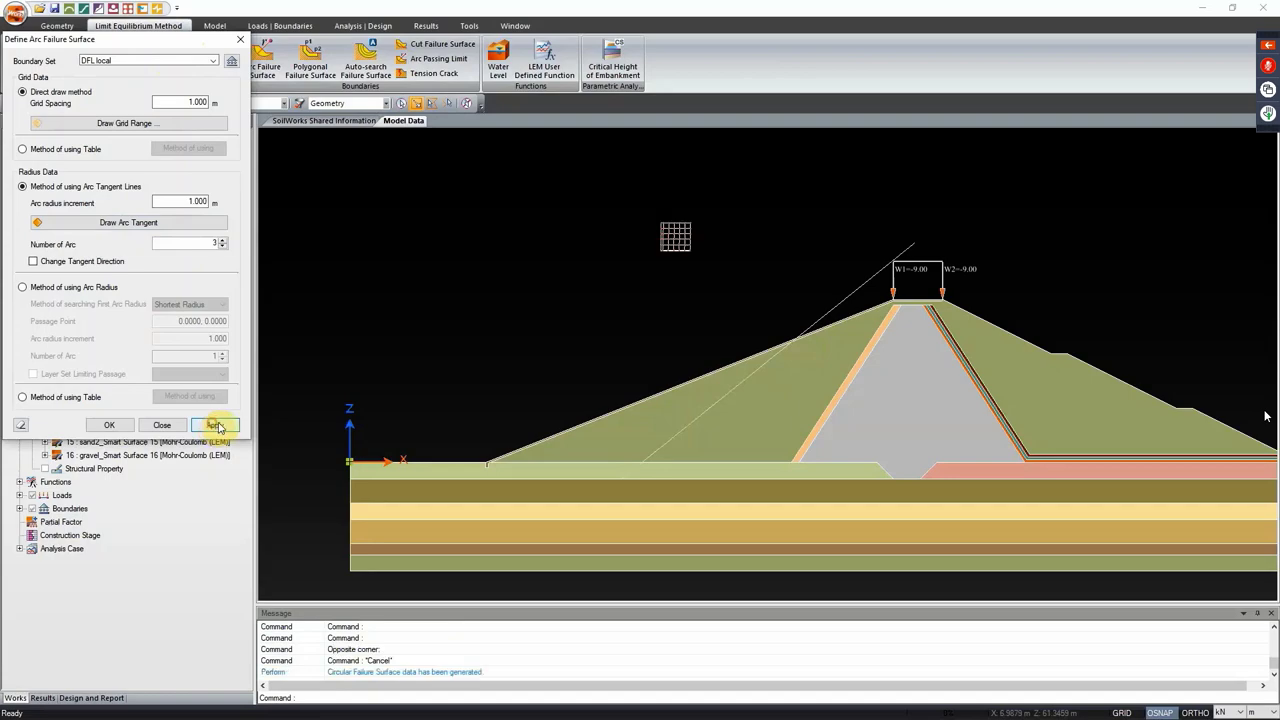
{"action": "left_click", "coordinate": [161, 426]}
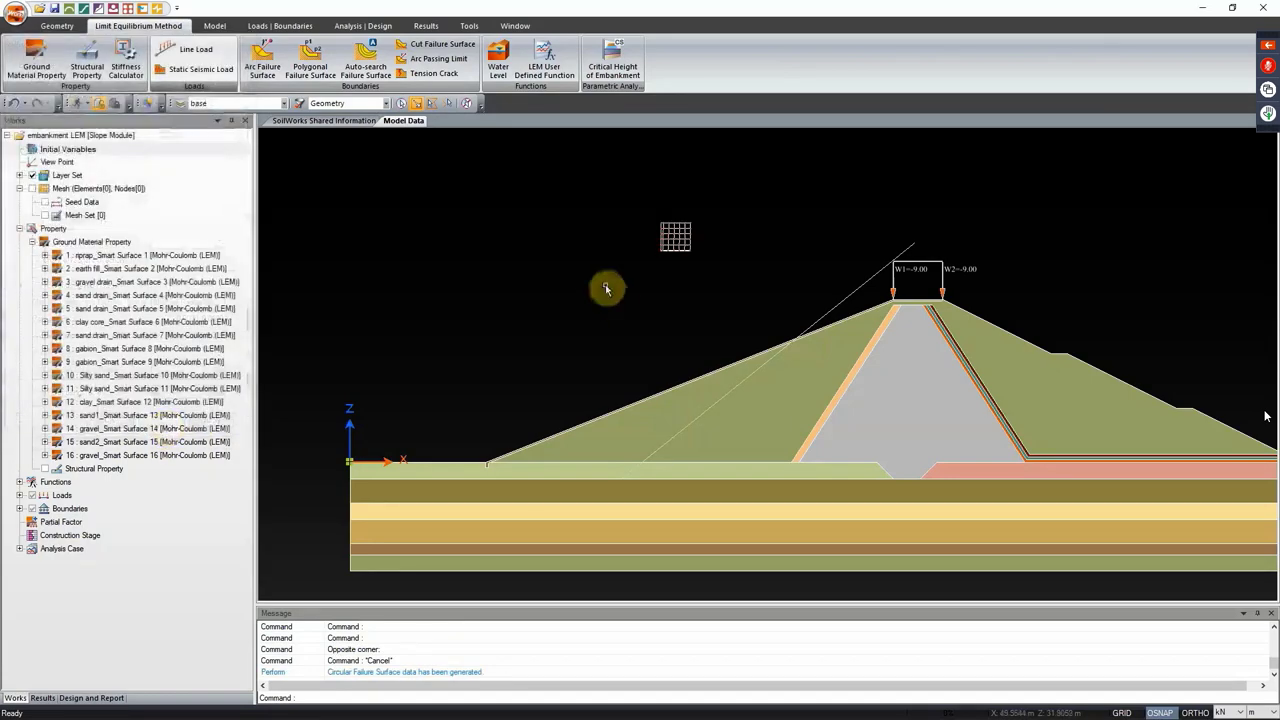
Step: Set the selection filter to Grid for Arc Failure Surface and move the DFL local tangent line deeper into the upstream slope
{"action": "left_click_drag", "start_coordinate": [751, 279], "coordinate": [693, 310]}
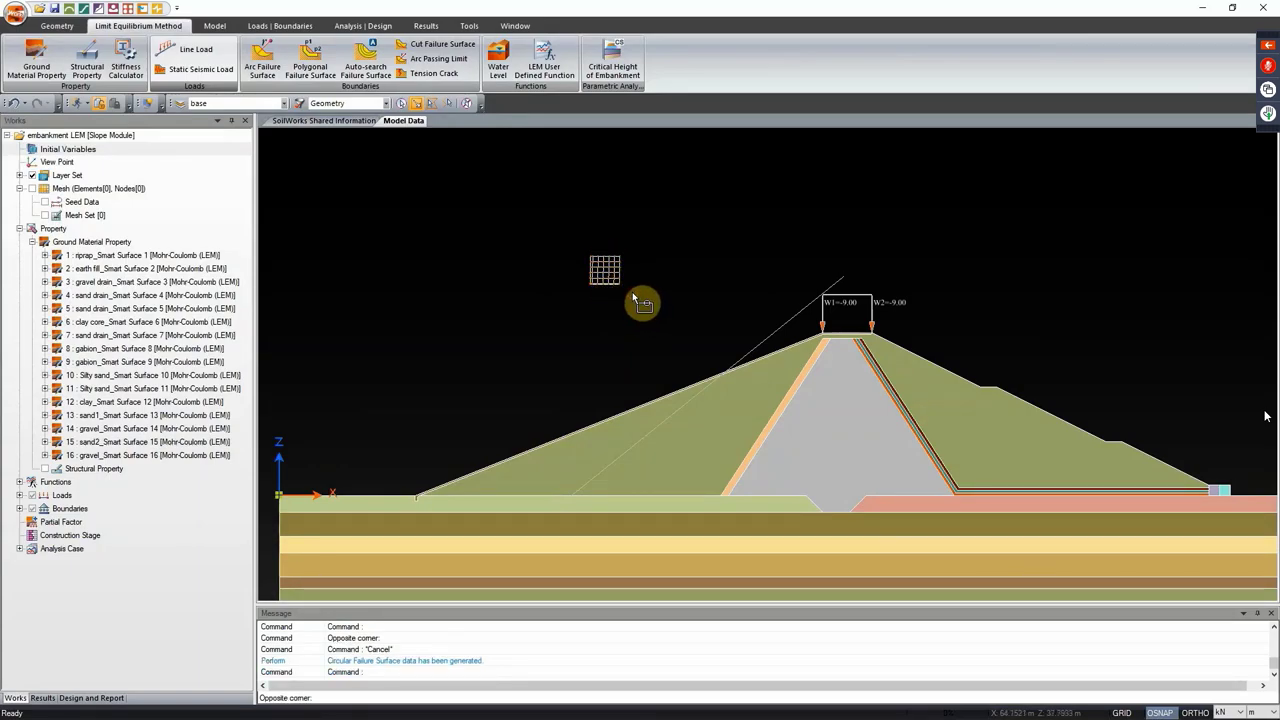
{"action": "left_click", "coordinate": [609, 281]}
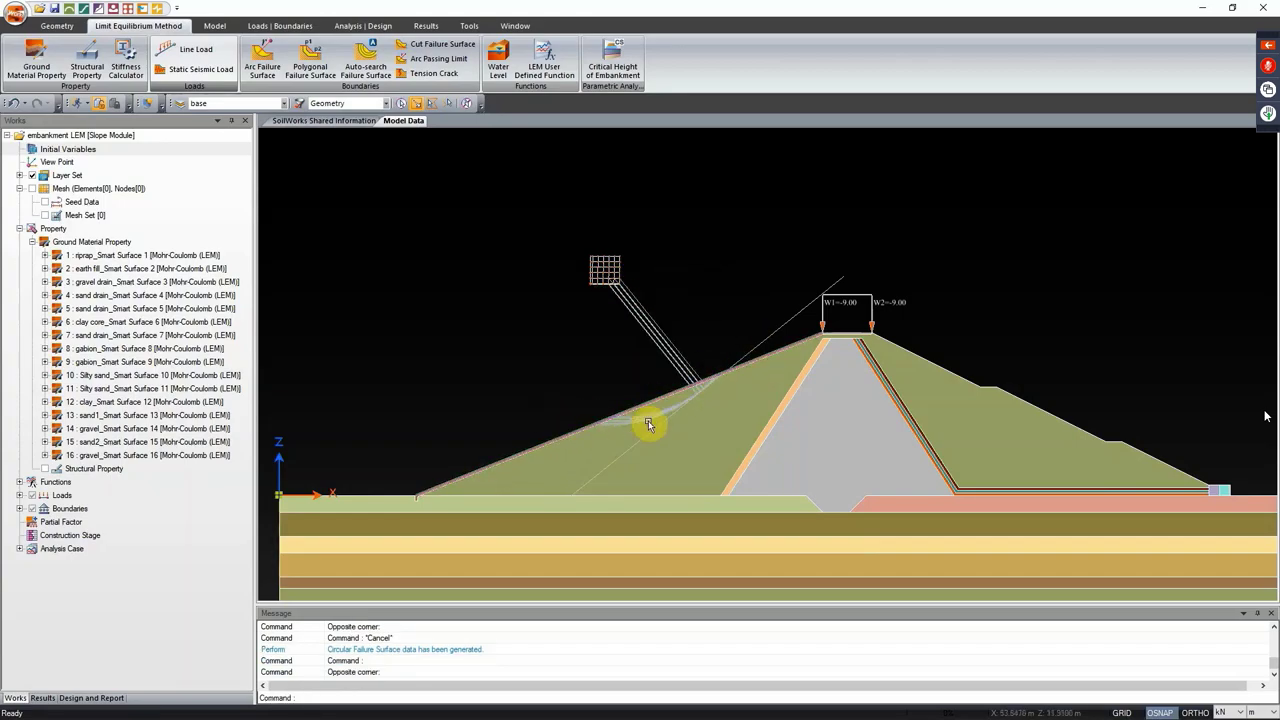
{"action": "left_click", "coordinate": [759, 353]}
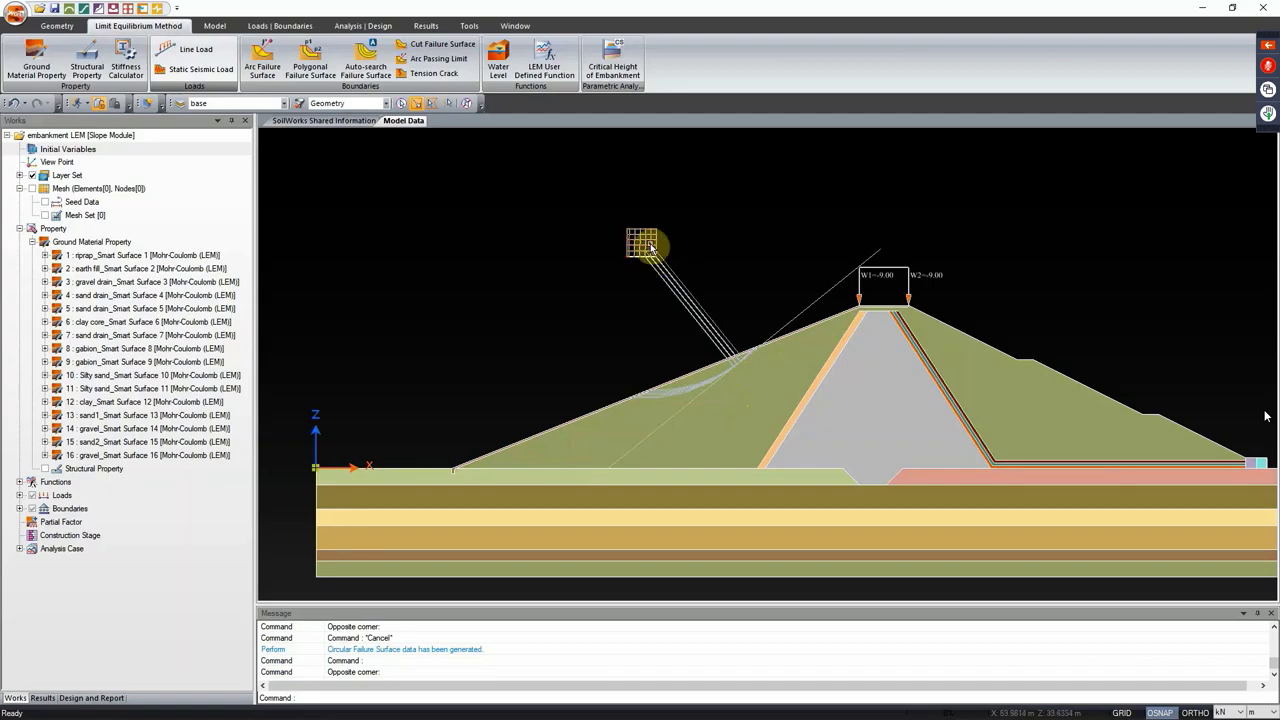
{"action": "left_click", "coordinate": [387, 104]}
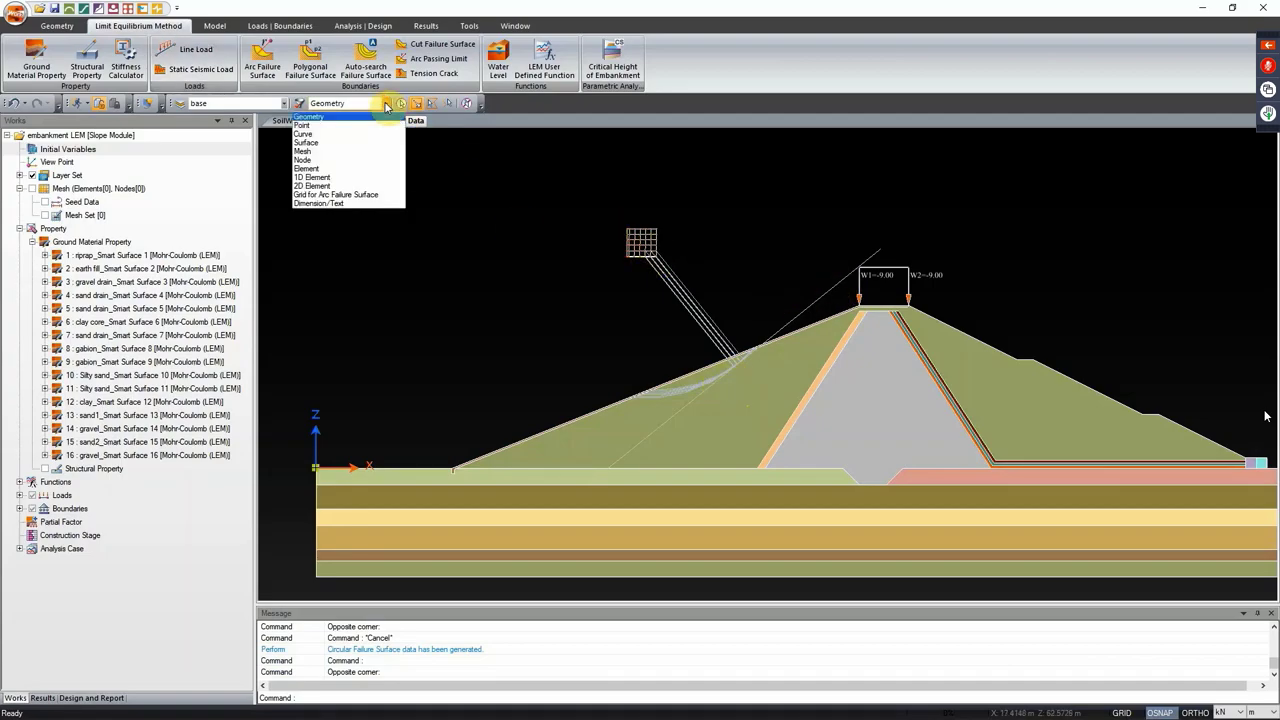
{"action": "left_click", "coordinate": [357, 201]}
{"action": "left_click", "coordinate": [831, 287]}
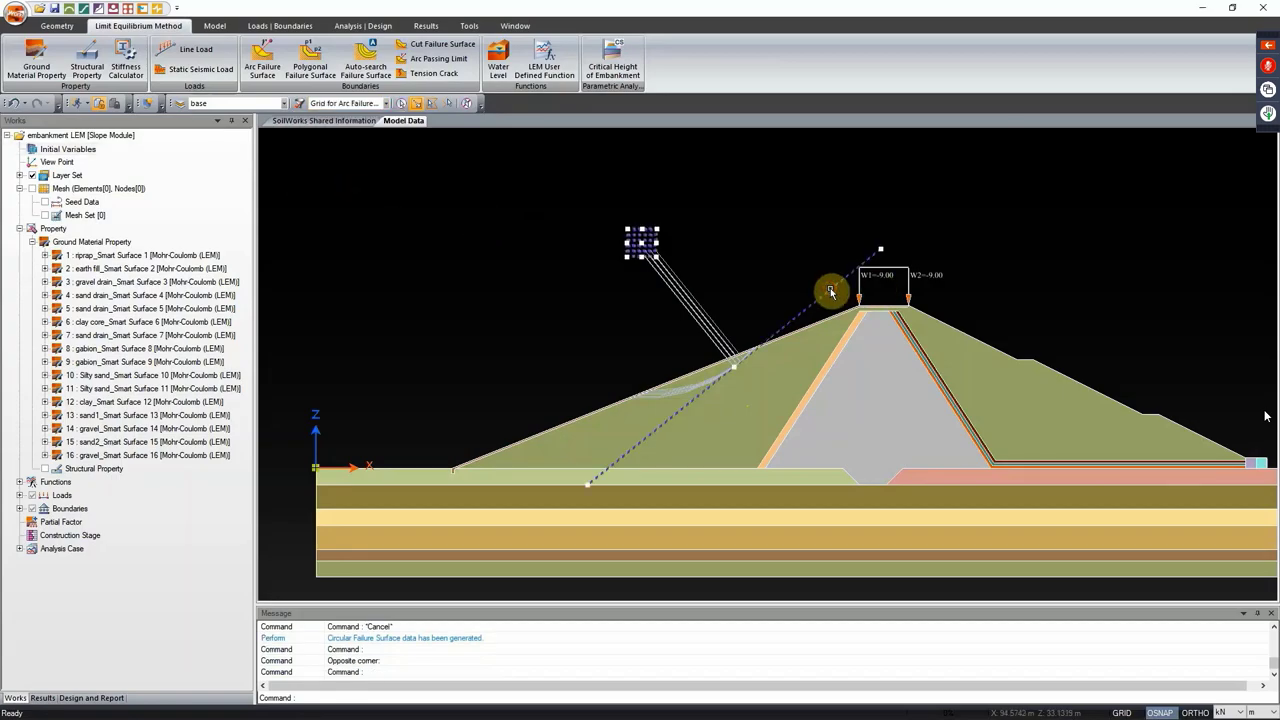
{"action": "left_click_drag", "start_coordinate": [731, 363], "coordinate": [771, 371]}
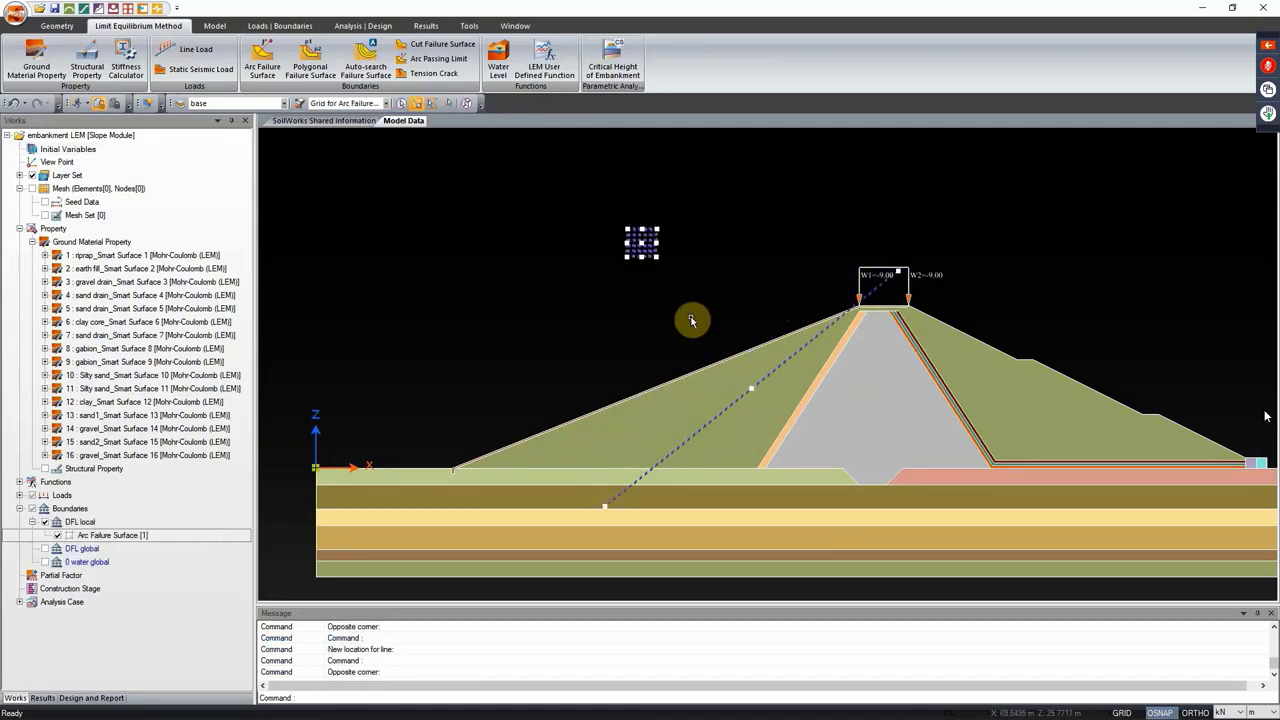
Step: Examine the trial arcs that the DFL local grid points generate against the moved tangent line, and clear the selection
{"action": "left_click", "coordinate": [628, 262]}
{"action": "left_click", "coordinate": [771, 294]}
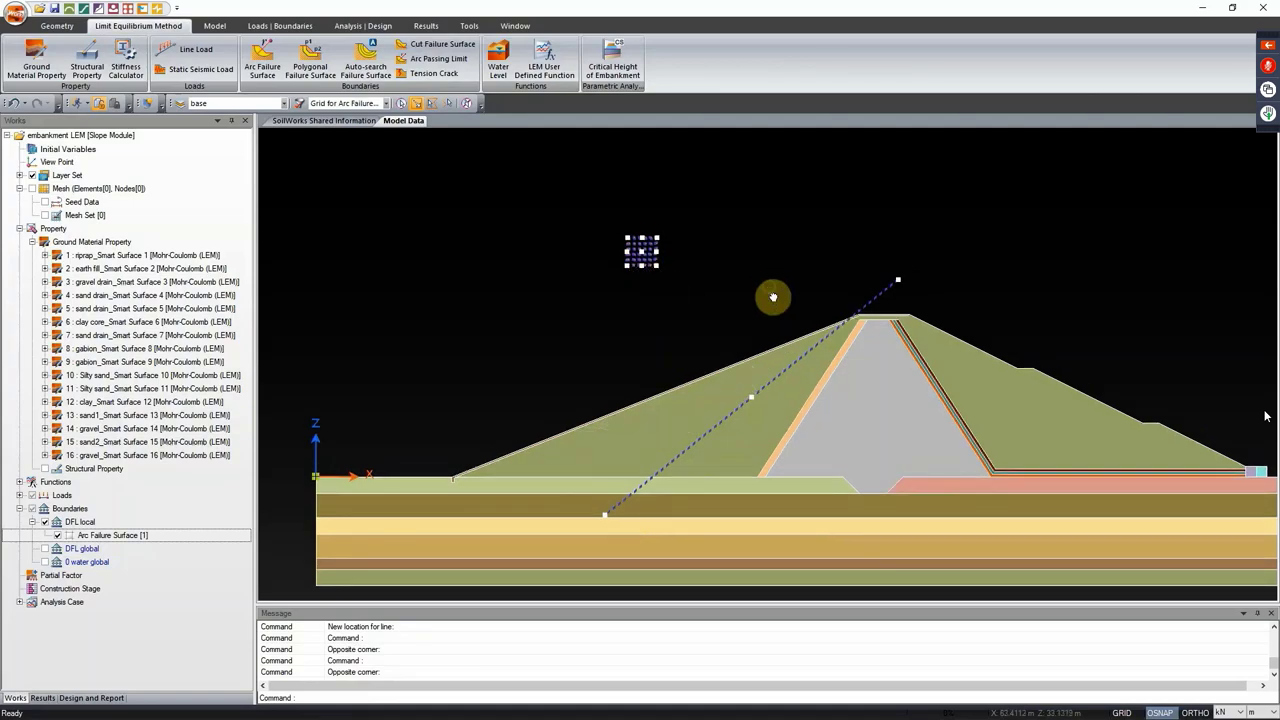
{"action": "left_click_drag", "start_coordinate": [771, 294], "coordinate": [756, 333]}
{"action": "left_click", "coordinate": [625, 278]}
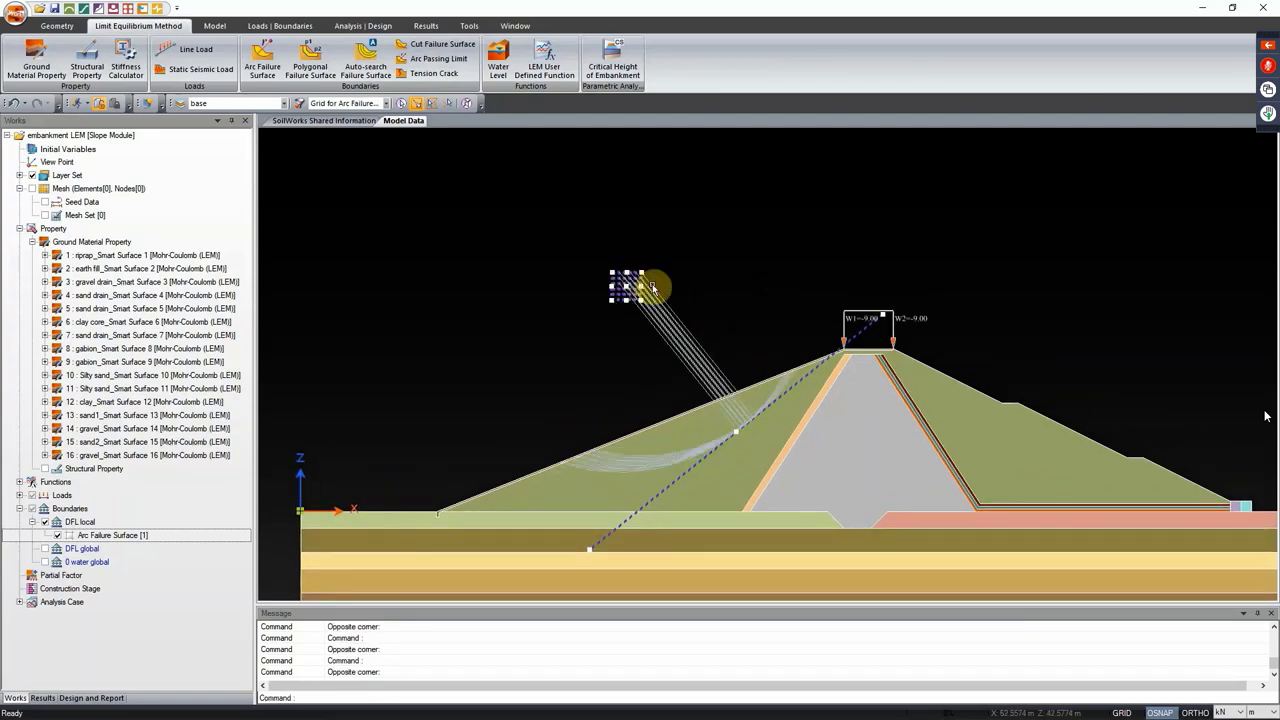
{"action": "left_click", "coordinate": [663, 280]}
{"action": "left_click_drag", "start_coordinate": [663, 280], "coordinate": [746, 283]}
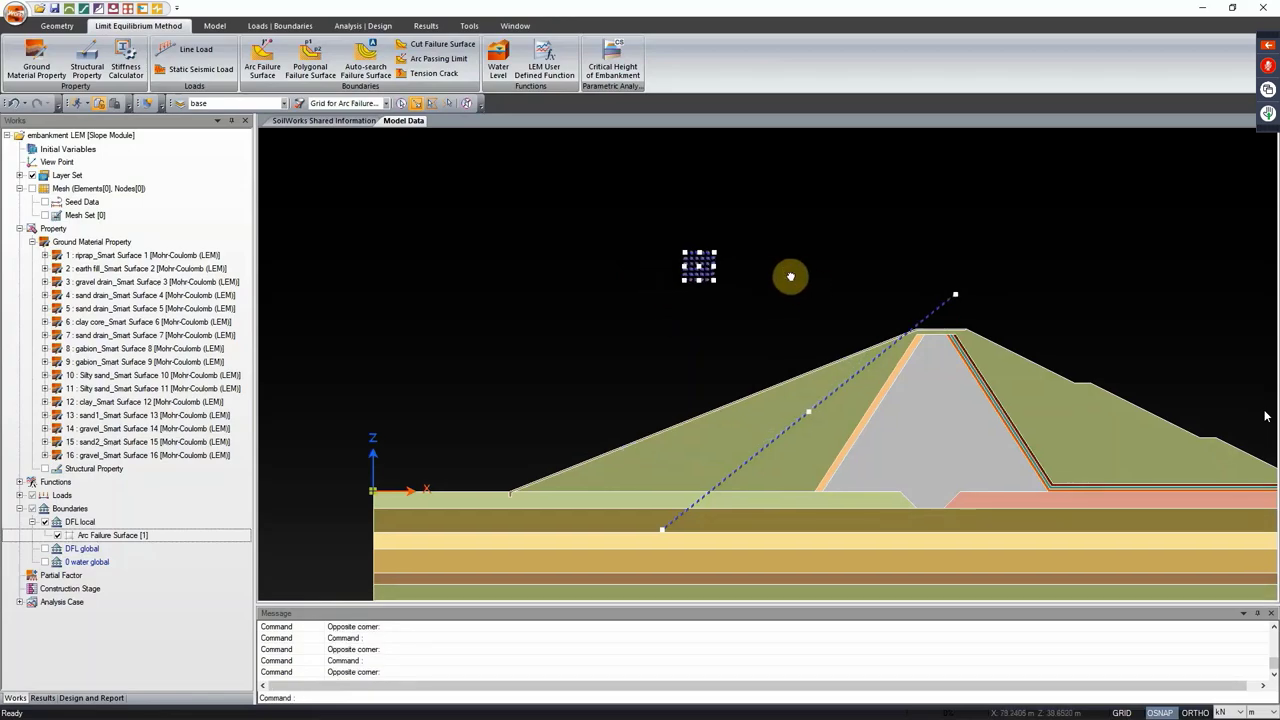
{"action": "left_click_drag", "start_coordinate": [758, 300], "coordinate": [728, 278]}
{"action": "key", "text": "Escape"}
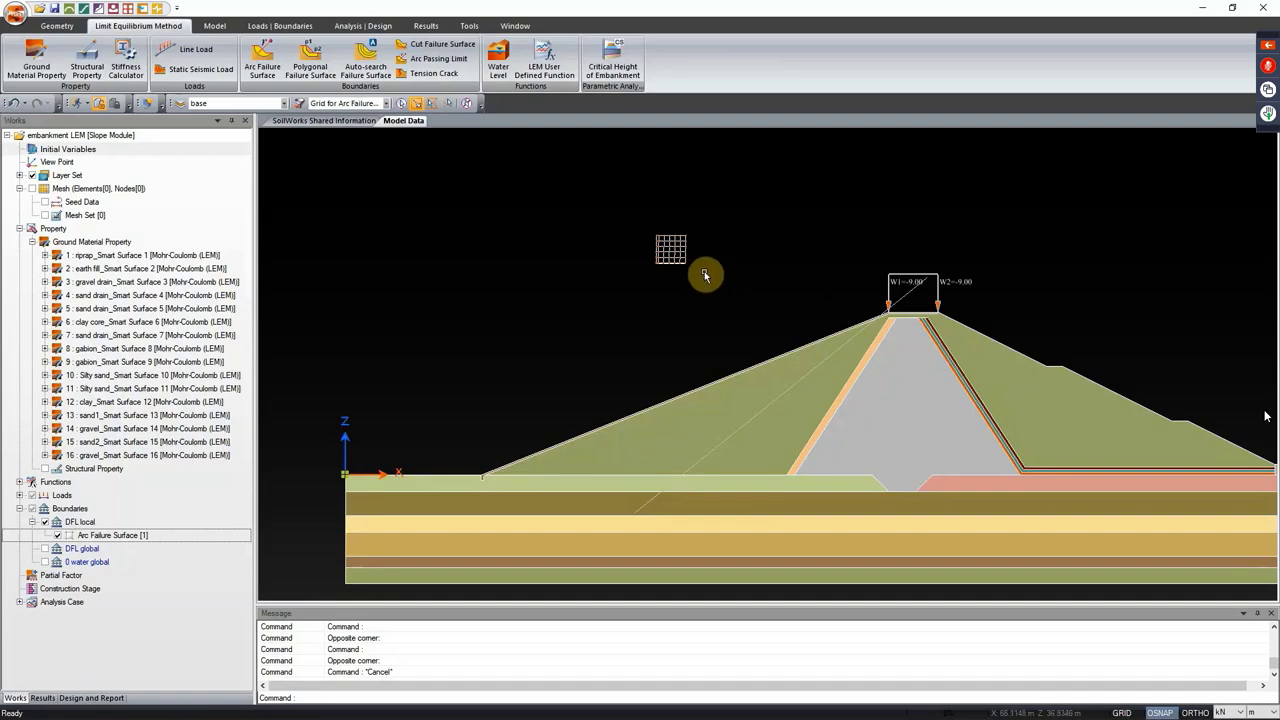
Step: Start an arc failure surface for the DFL global boundary set and draw its arc tangent from above the crest down into the foundation layers
{"action": "left_click", "coordinate": [264, 58]}
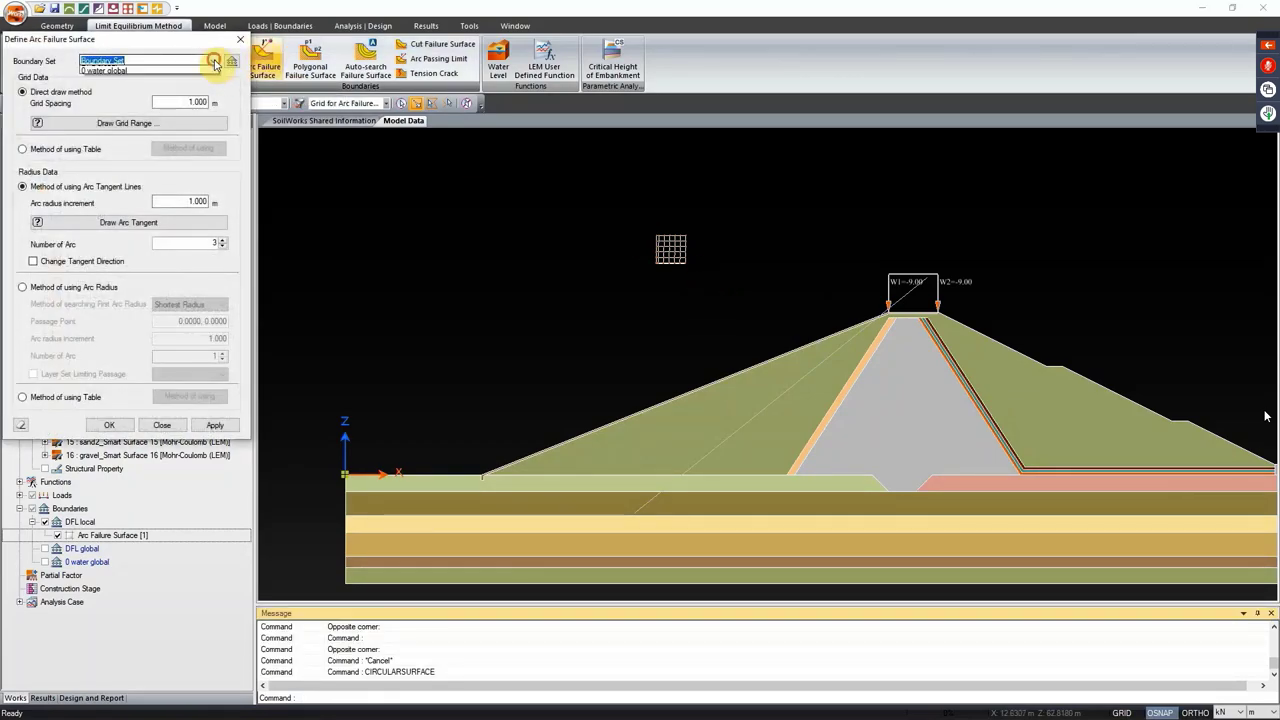
{"action": "left_click", "coordinate": [215, 63]}
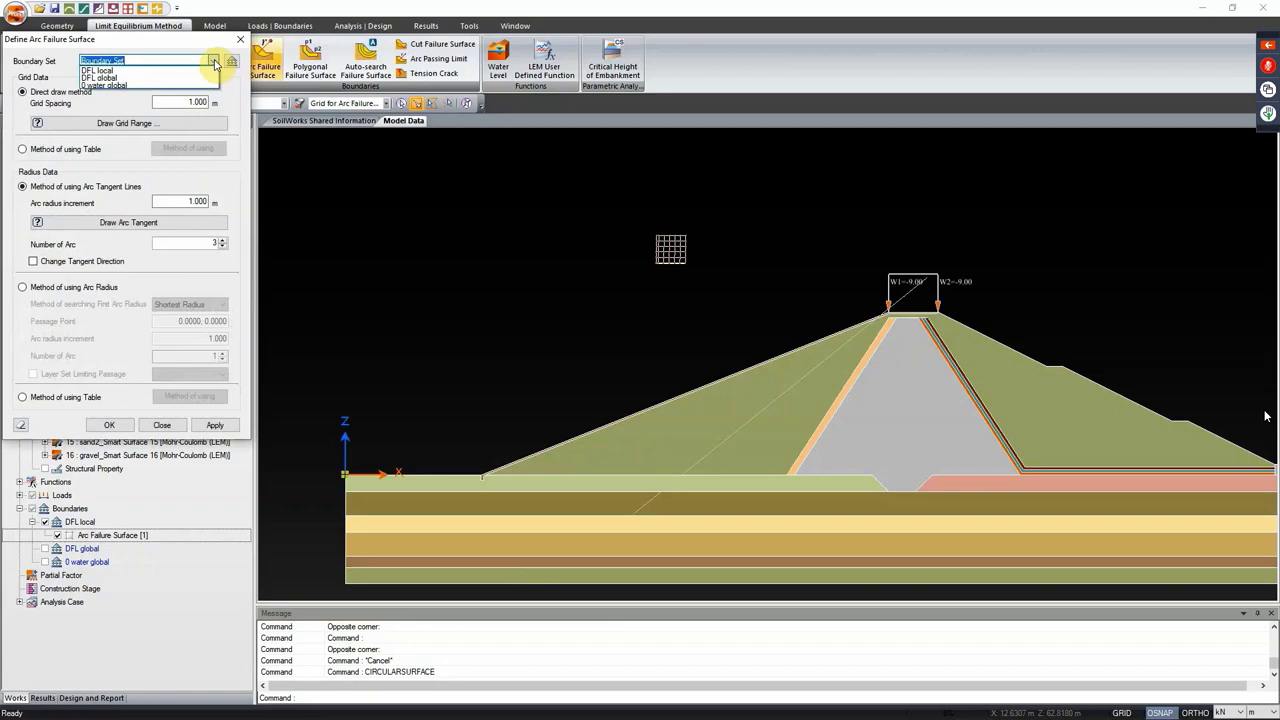
{"action": "left_click", "coordinate": [154, 78]}
{"action": "left_click", "coordinate": [153, 60]}
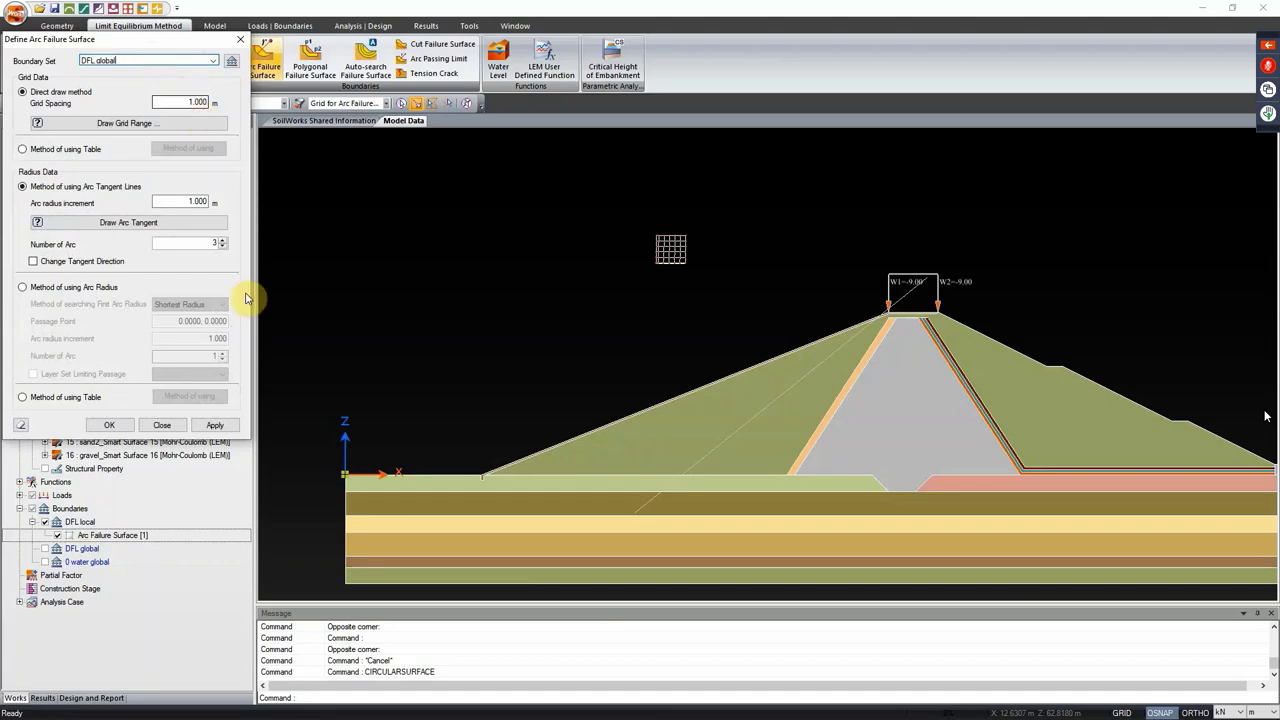
{"action": "left_click", "coordinate": [140, 222]}
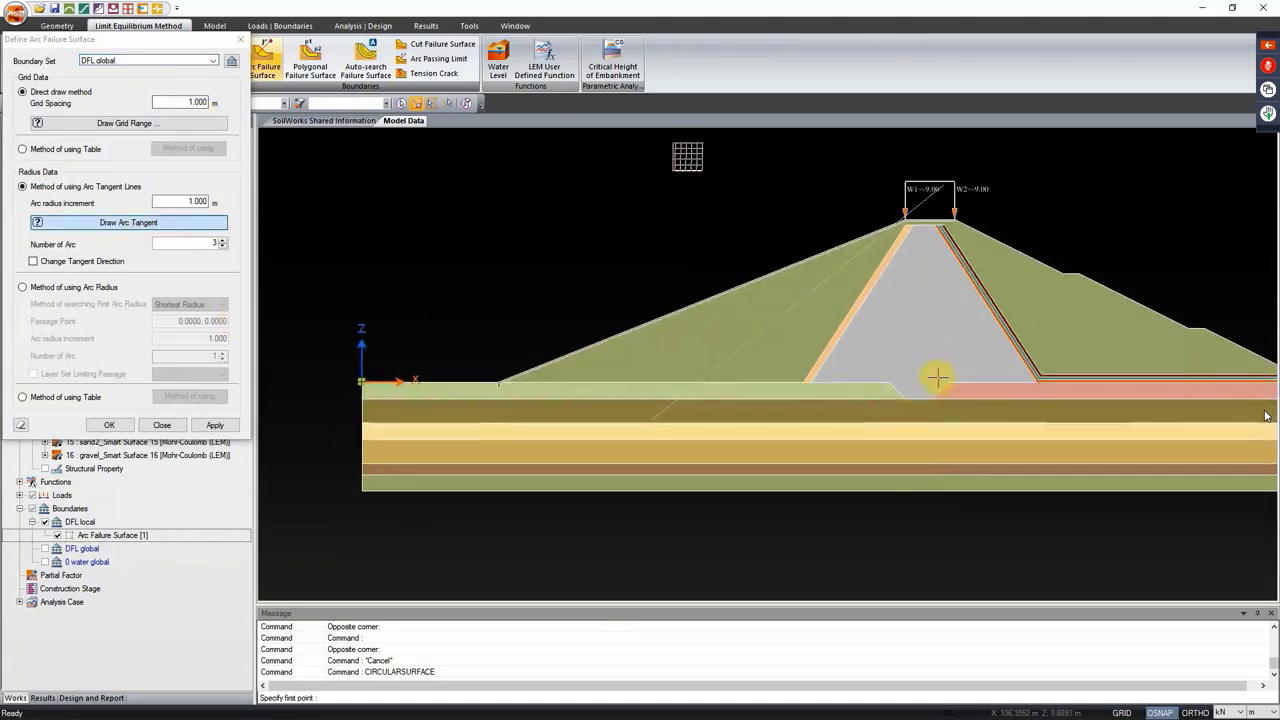
{"action": "left_click", "coordinate": [986, 158]}
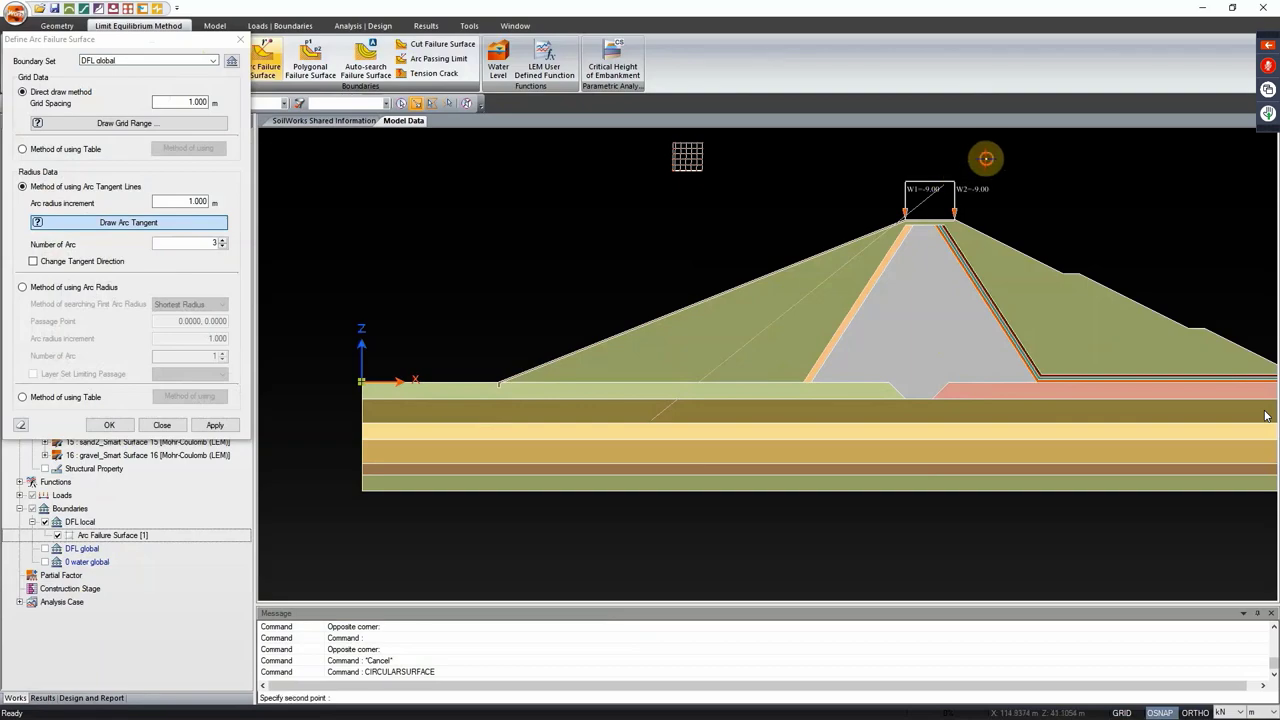
{"action": "left_click", "coordinate": [551, 481]}
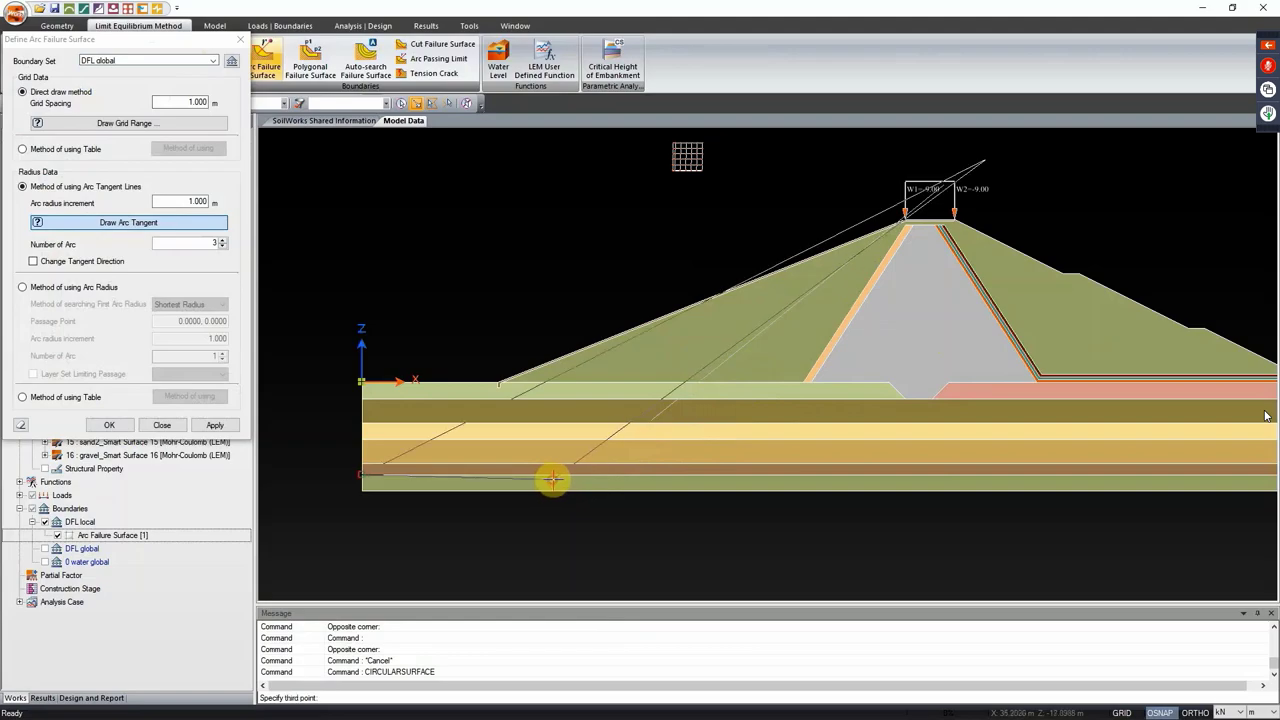
Step: Reposition the DFL global tangent lines so they slope from the crest through the embankment into the foundation beneath the upstream toe
{"action": "left_click", "coordinate": [980, 169]}
{"action": "left_click", "coordinate": [1000, 194]}
{"action": "left_click", "coordinate": [686, 338]}
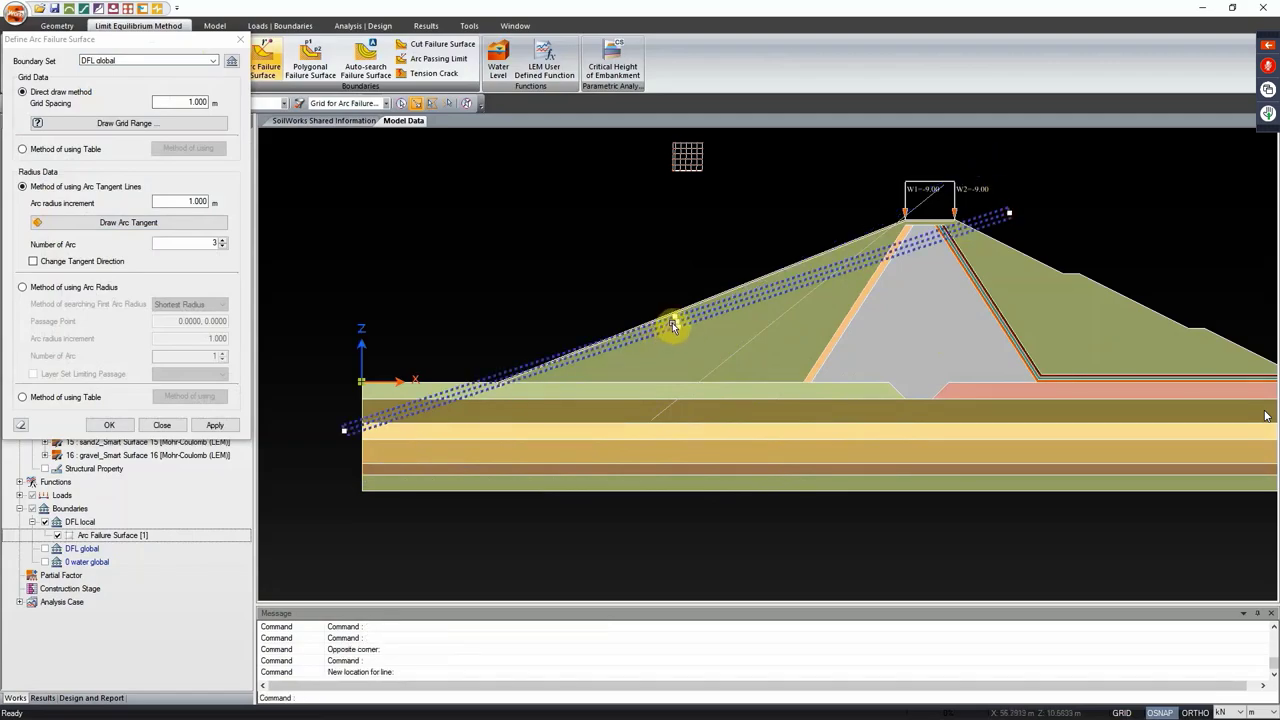
{"action": "left_click", "coordinate": [691, 365]}
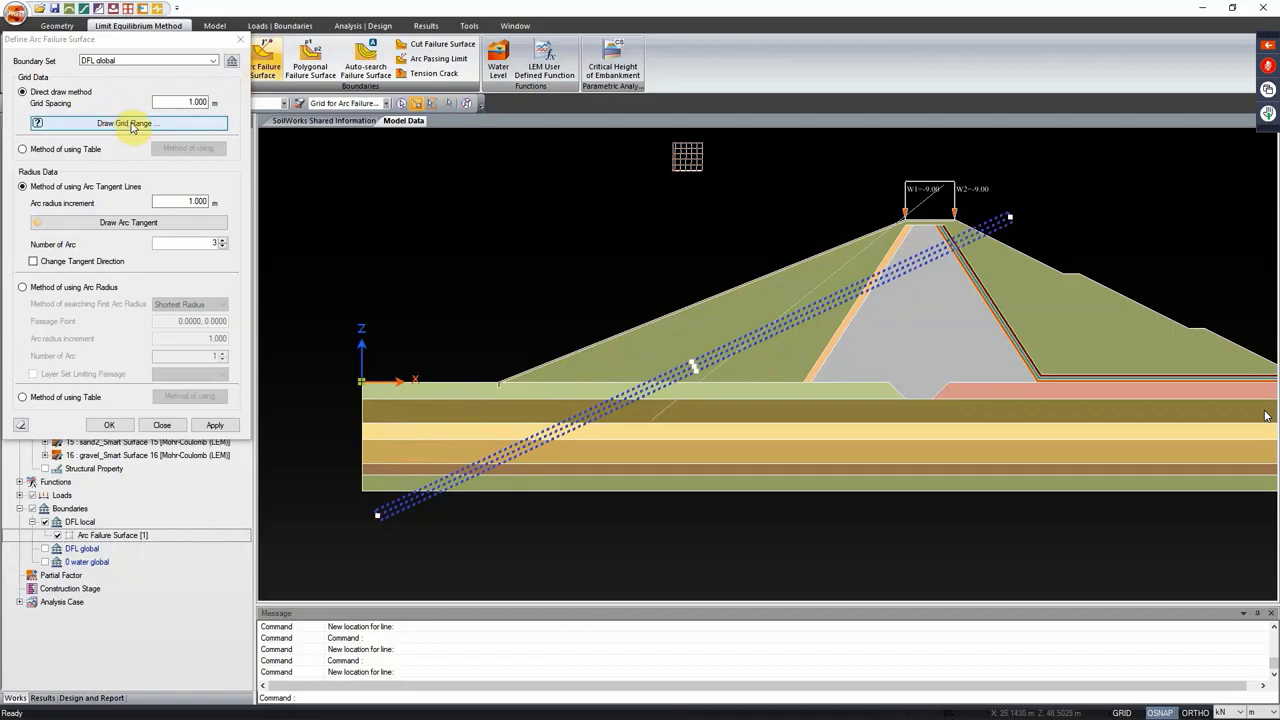
Step: Draw the DFL global grid range above the upstream toe, apply the arc failure surface and check its trial arcs
{"action": "left_click", "coordinate": [131, 124]}
{"action": "left_click", "coordinate": [521, 197]}
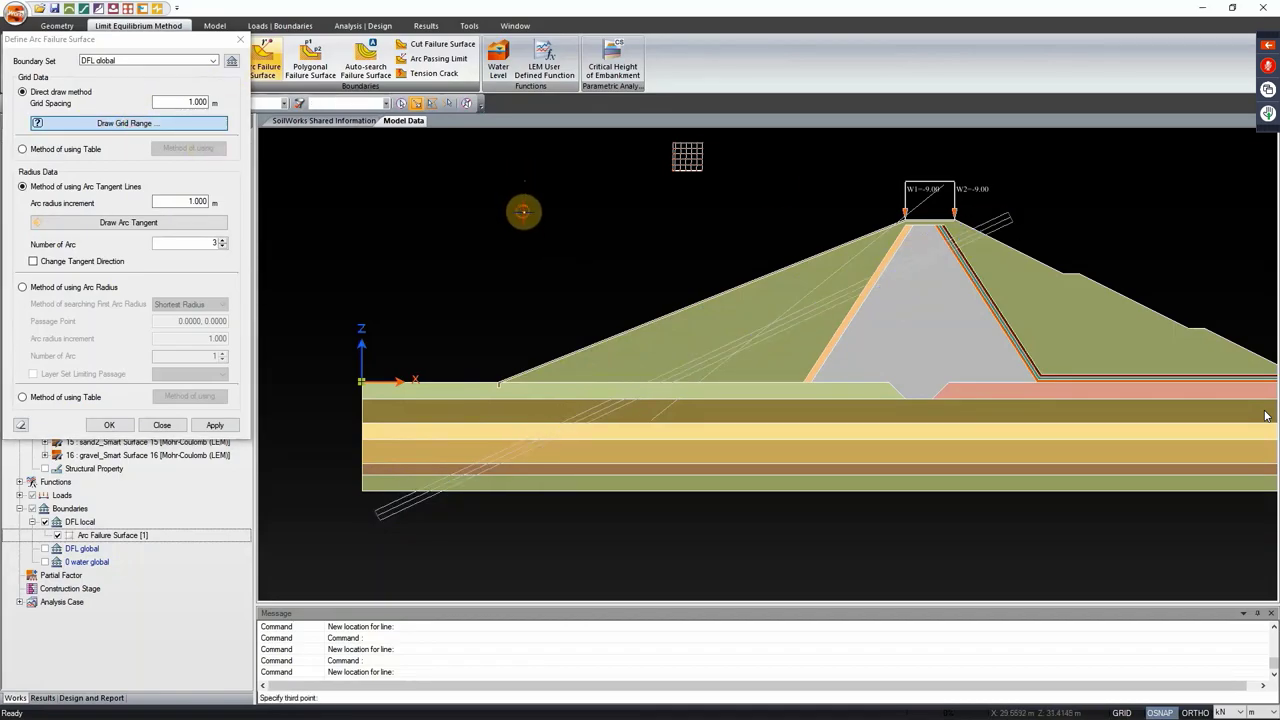
{"action": "left_click", "coordinate": [552, 210]}
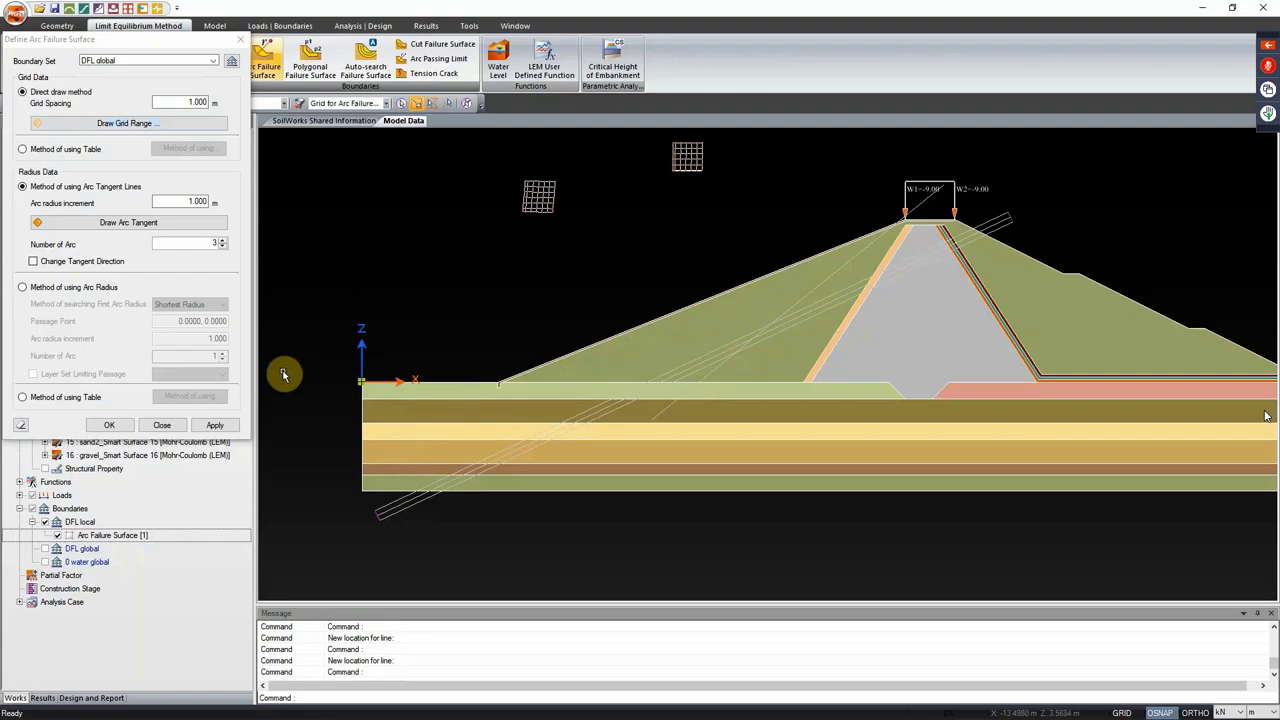
{"action": "left_click", "coordinate": [195, 428]}
{"action": "left_click", "coordinate": [523, 200]}
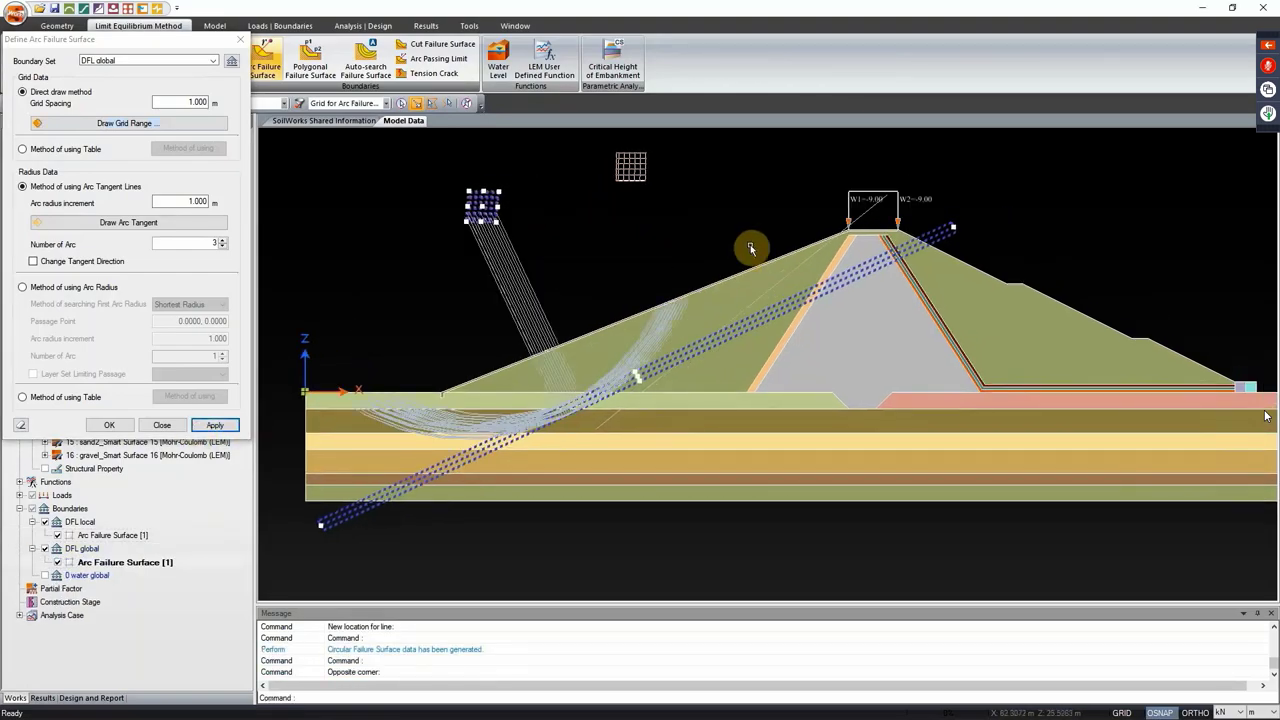
{"action": "left_click", "coordinate": [470, 185]}
{"action": "left_click", "coordinate": [514, 200]}
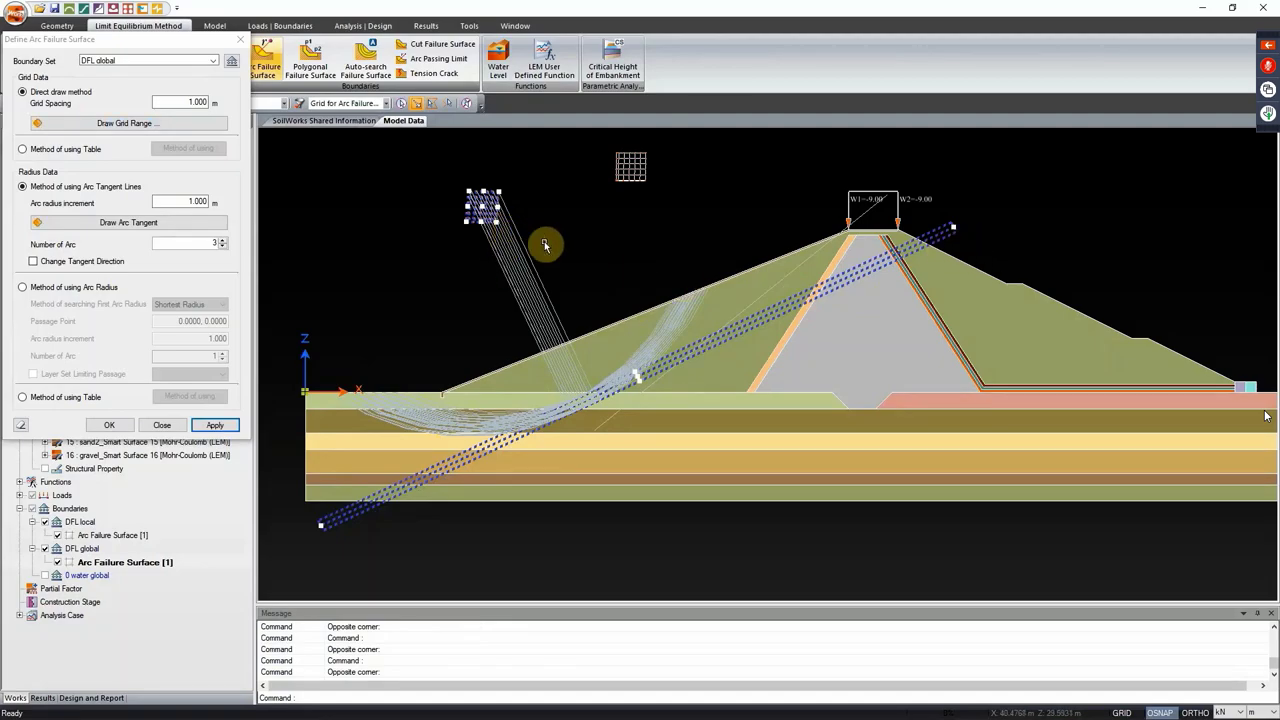
{"action": "key", "text": "Escape"}
{"action": "left_click_drag", "start_coordinate": [694, 286], "coordinate": [781, 263]}
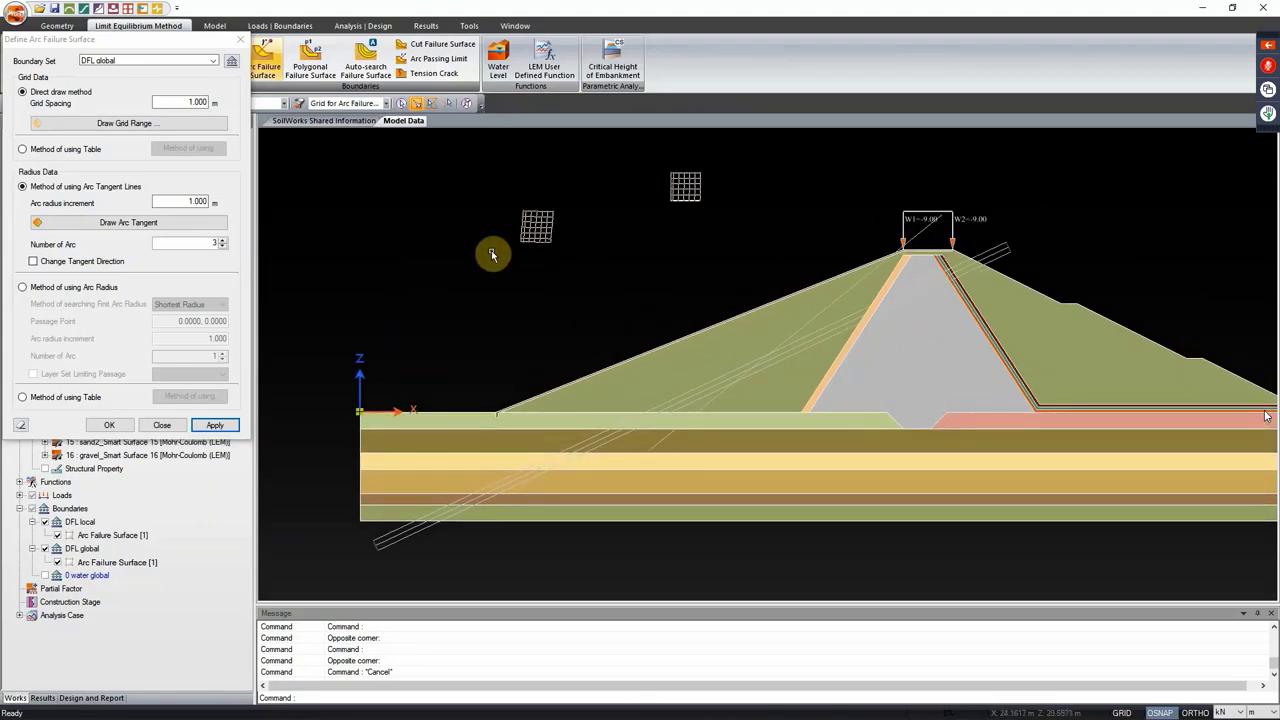
{"action": "left_click", "coordinate": [215, 425]}
Step: For the 0 water global boundary set, draw an arc tangent from above the downstream slope into the foundation and set 8 arcs
{"action": "left_click", "coordinate": [212, 63]}
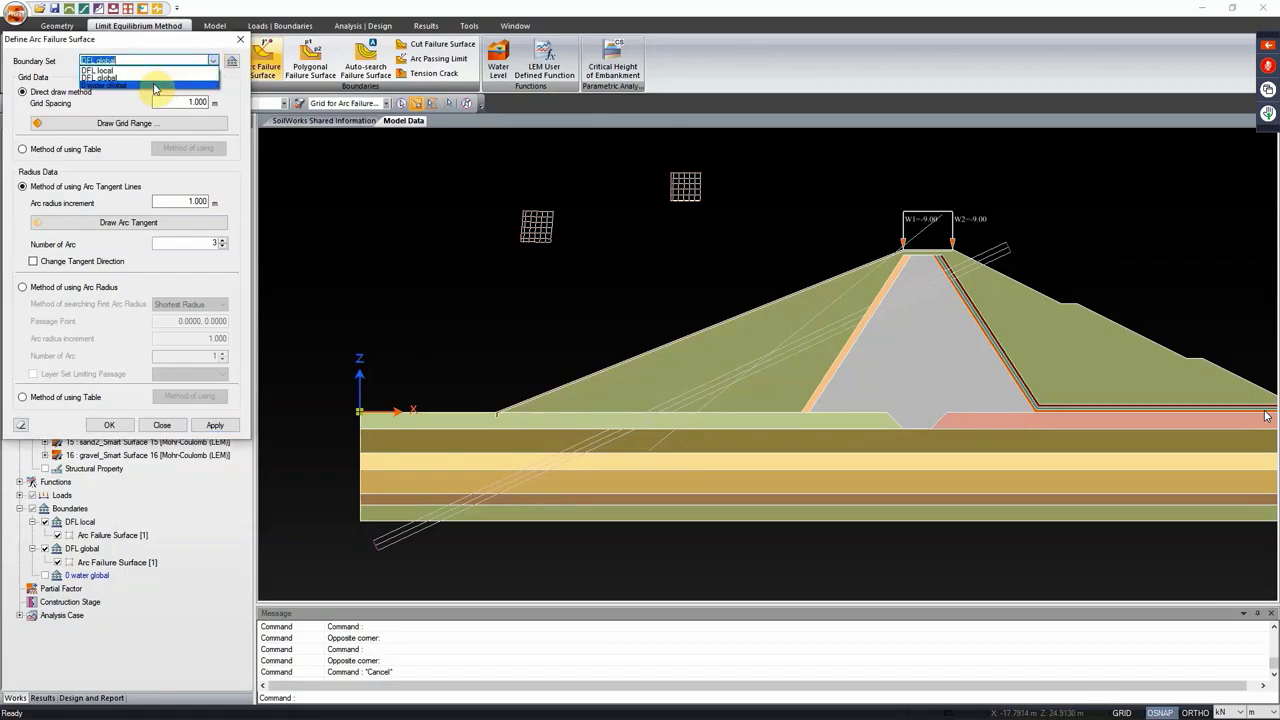
{"action": "left_click", "coordinate": [154, 86]}
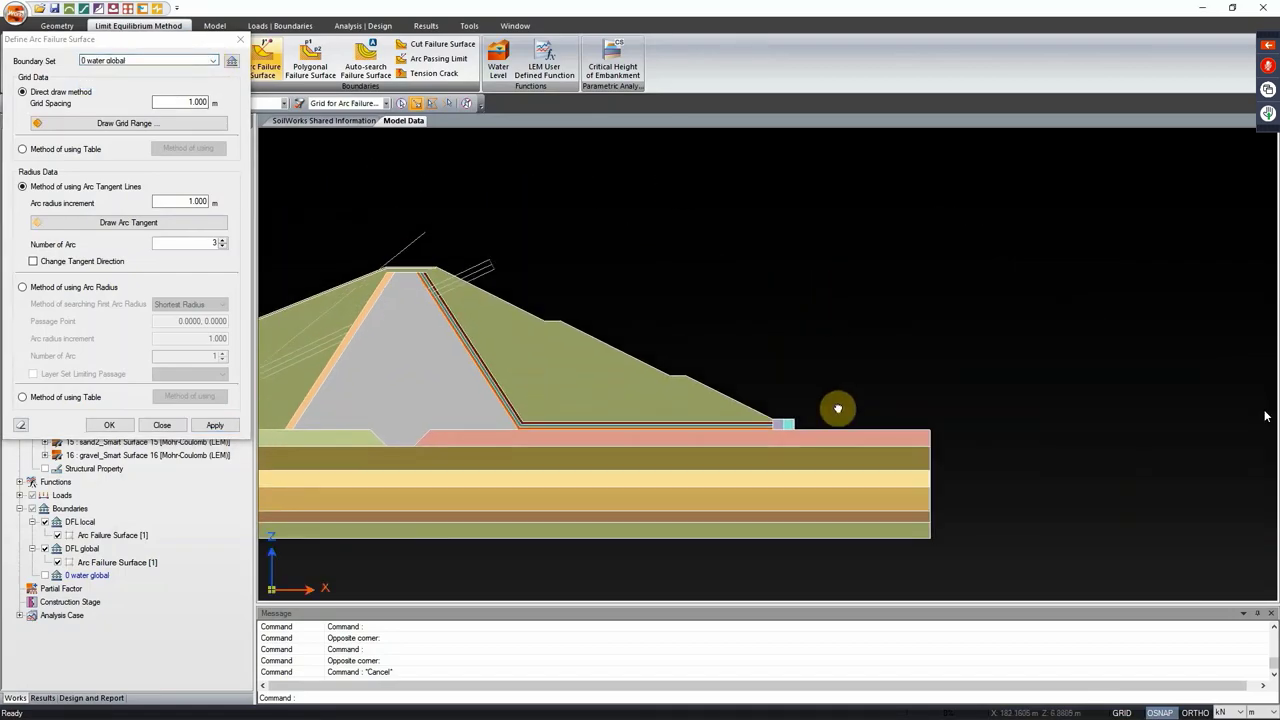
{"action": "left_click", "coordinate": [148, 226]}
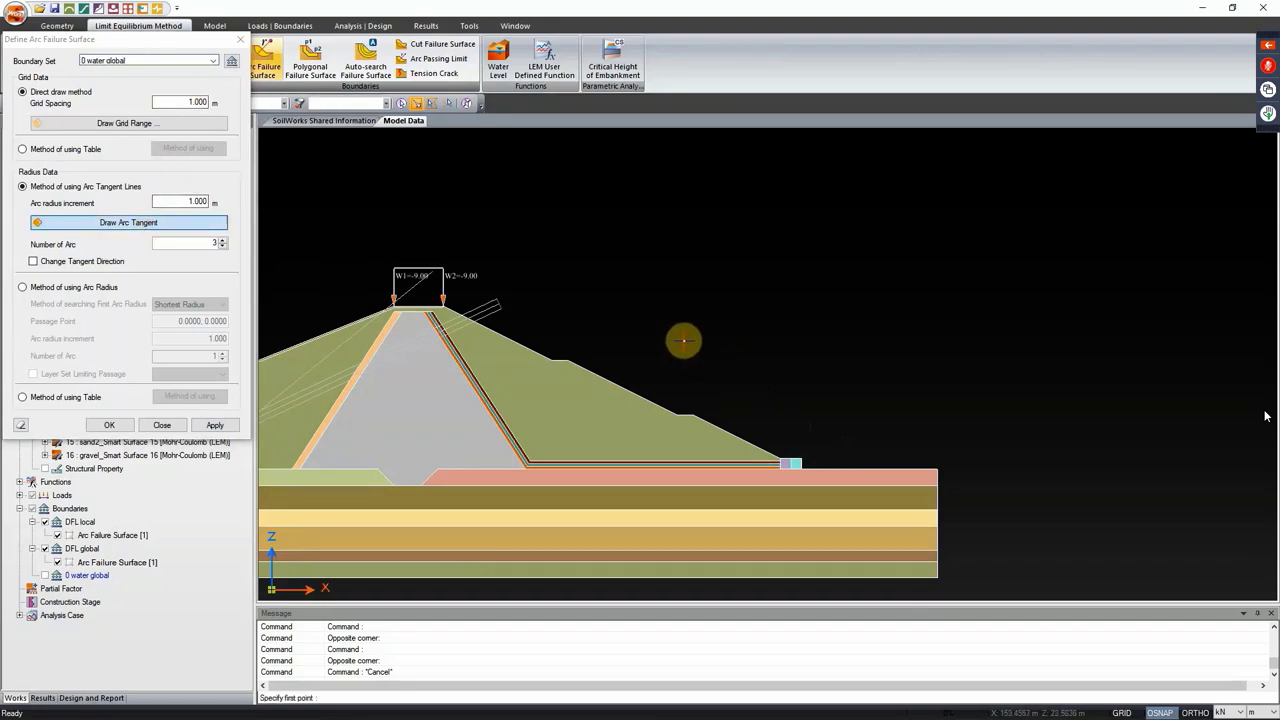
{"action": "left_click", "coordinate": [688, 377]}
{"action": "left_click", "coordinate": [895, 554]}
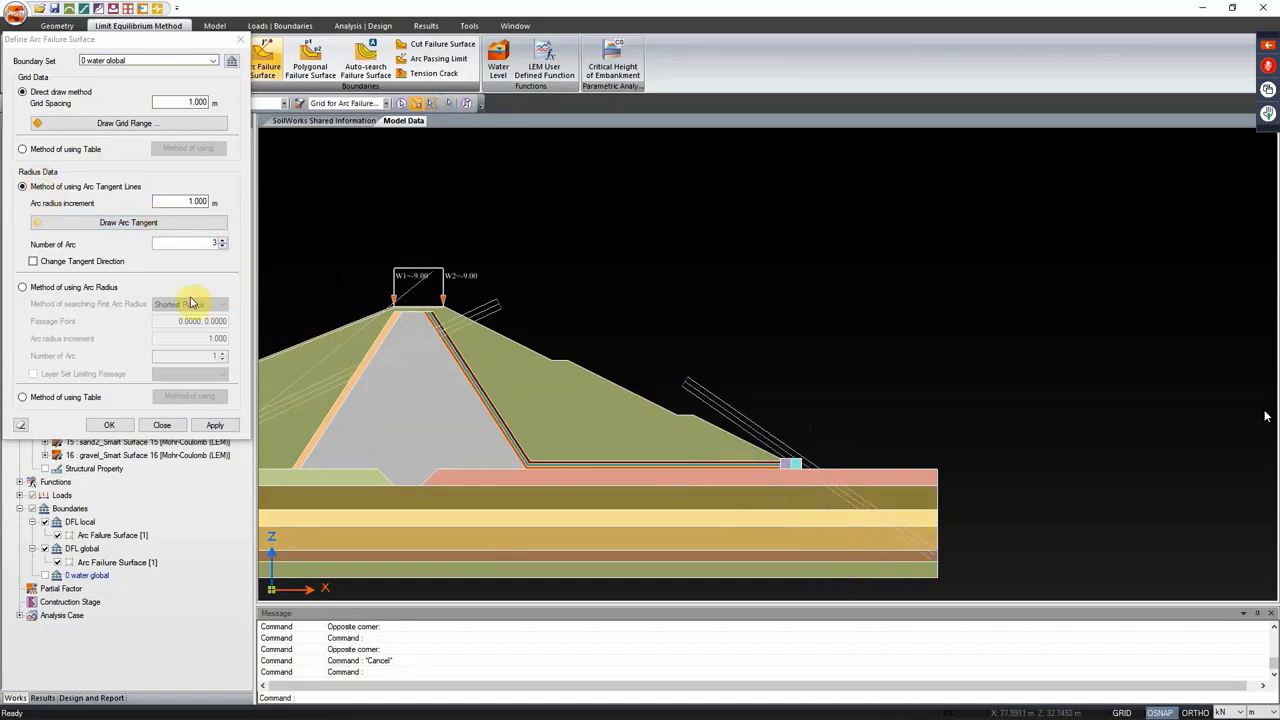
{"action": "left_click", "coordinate": [225, 245]}
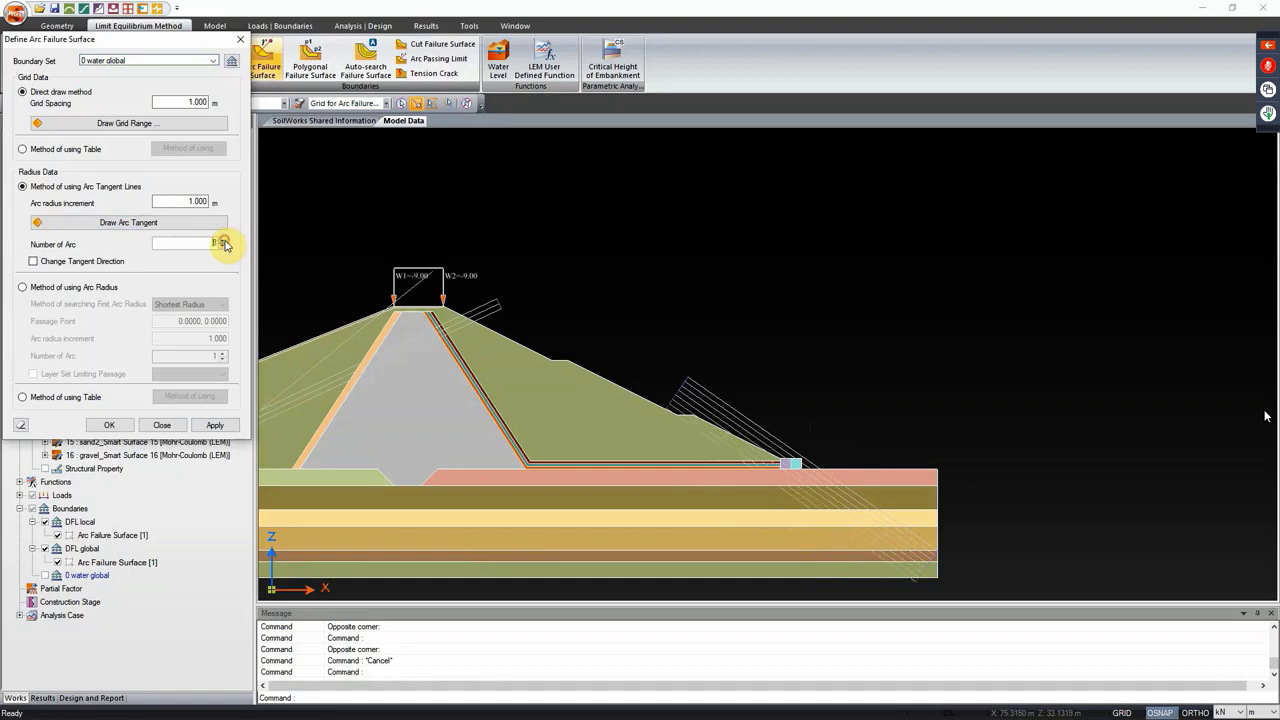
Step: Draw a small tilted grid range above the downstream toe and apply the 0 water global arc failure surface
{"action": "left_click", "coordinate": [158, 123]}
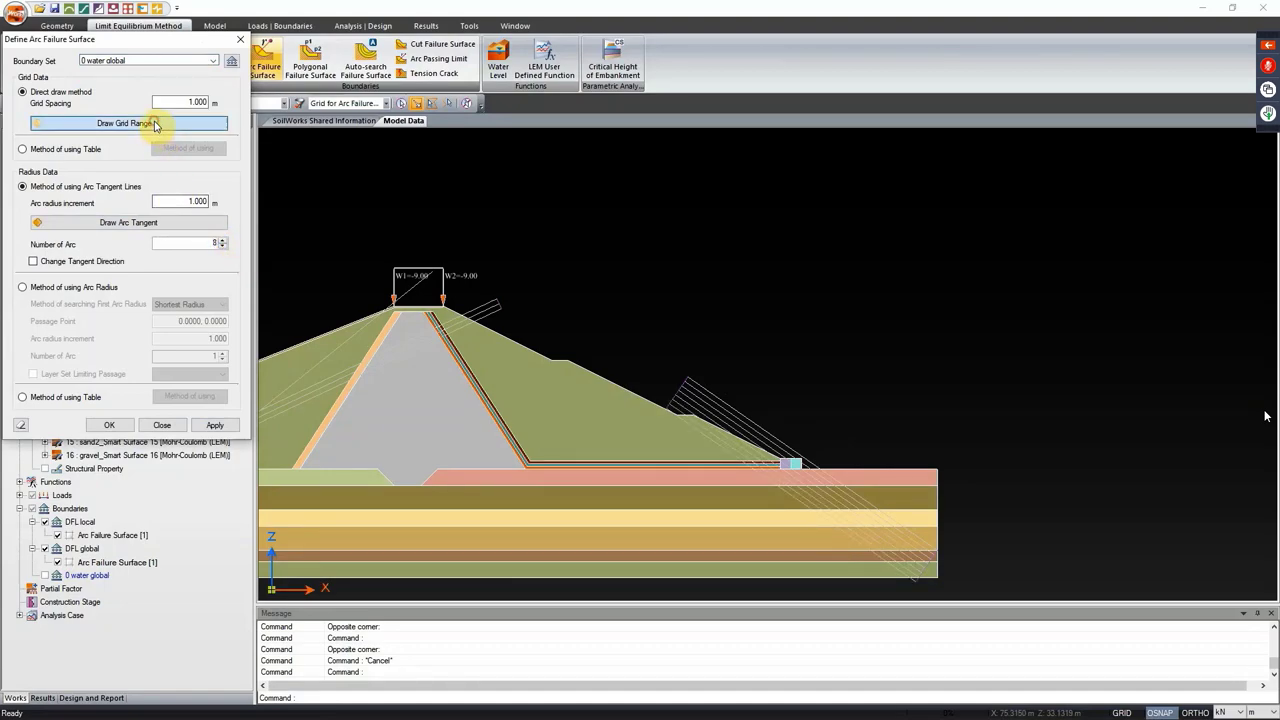
{"action": "left_click", "coordinate": [838, 363]}
{"action": "left_click", "coordinate": [835, 381]}
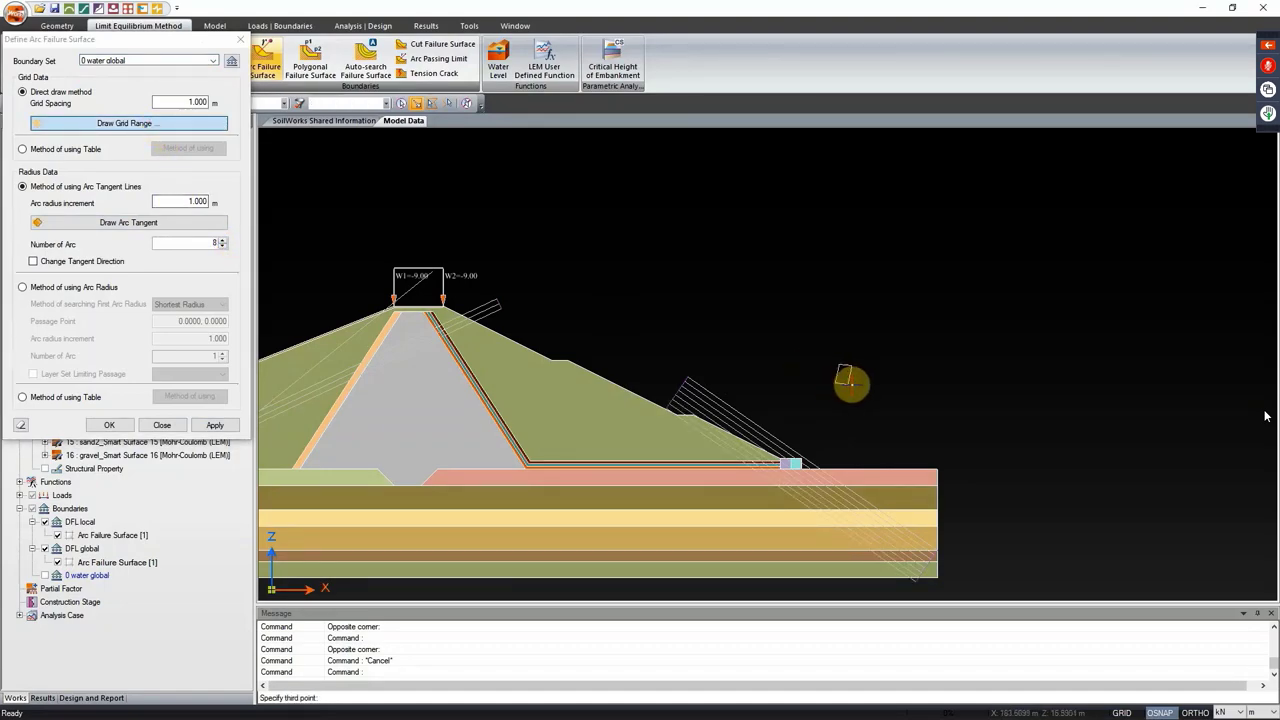
{"action": "left_click", "coordinate": [853, 388]}
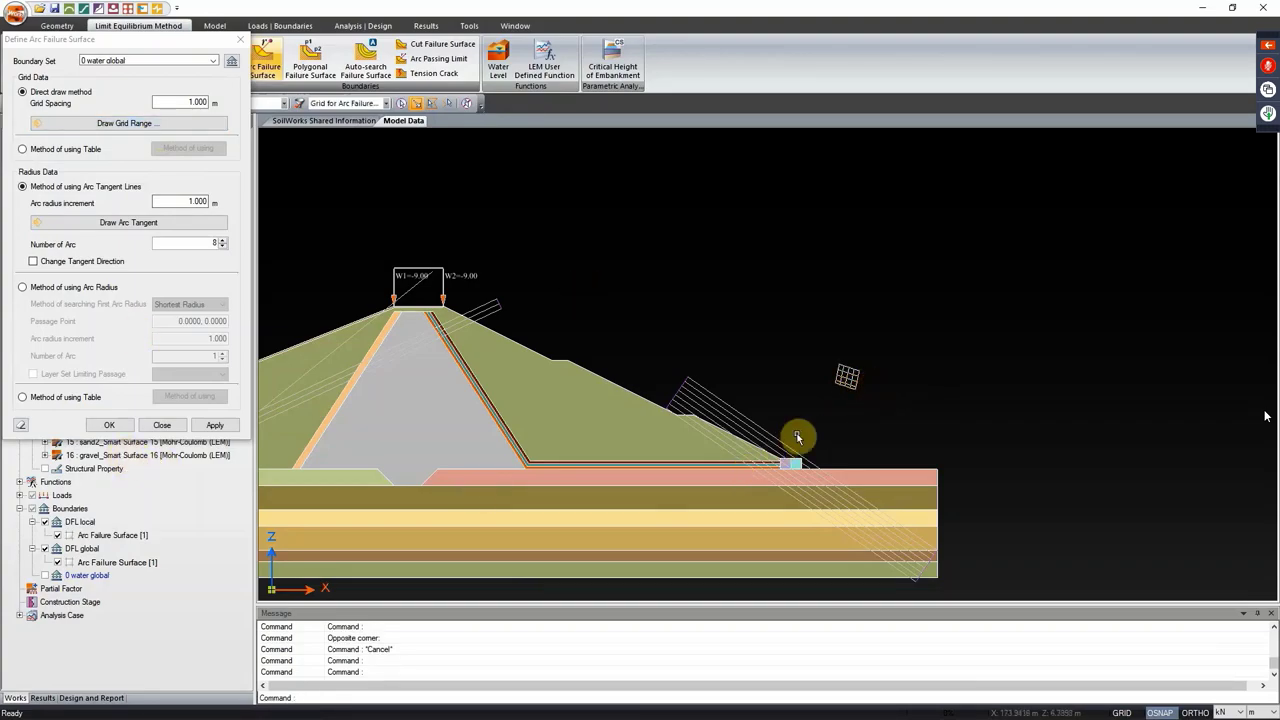
{"action": "left_click_drag", "start_coordinate": [794, 434], "coordinate": [840, 389]}
{"action": "left_click", "coordinate": [215, 425]}
Step: Move the 0 water global tangent lines inward so they run through the lower downstream slope into the foundation
{"action": "left_click", "coordinate": [929, 410]}
{"action": "left_click_drag", "start_coordinate": [929, 410], "coordinate": [957, 374]}
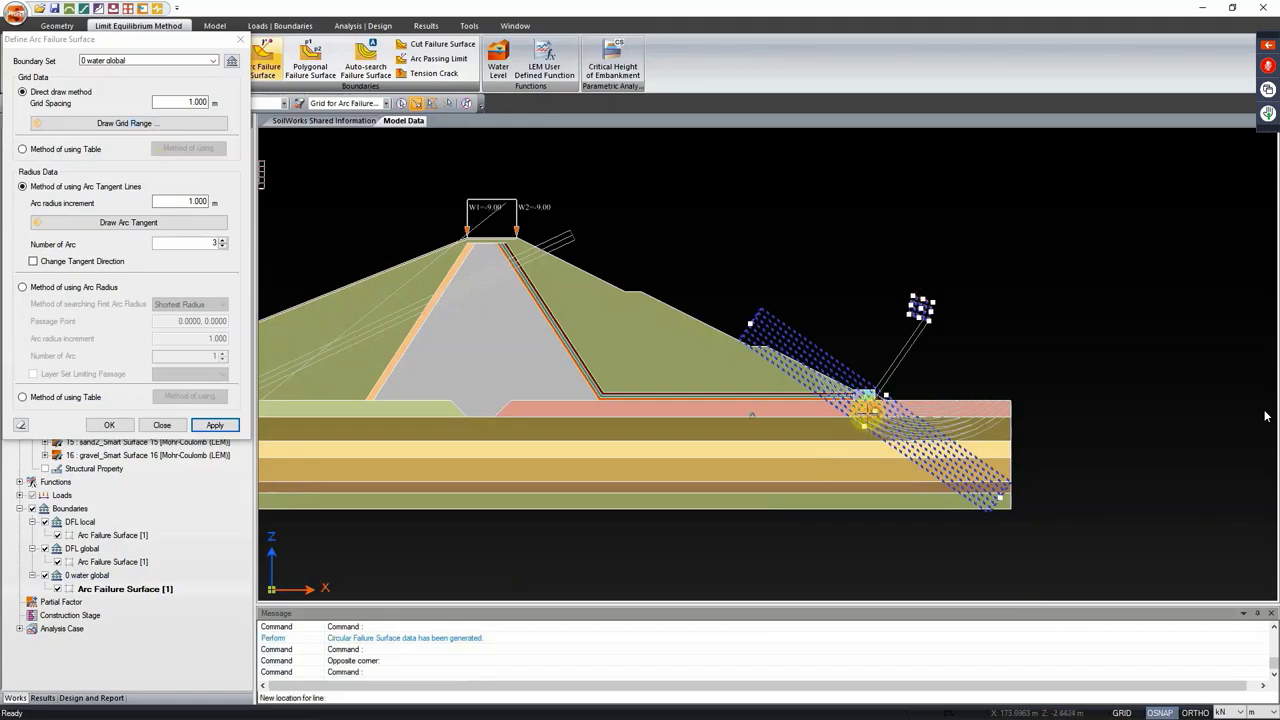
{"action": "left_click", "coordinate": [867, 410]}
{"action": "left_click", "coordinate": [800, 417]}
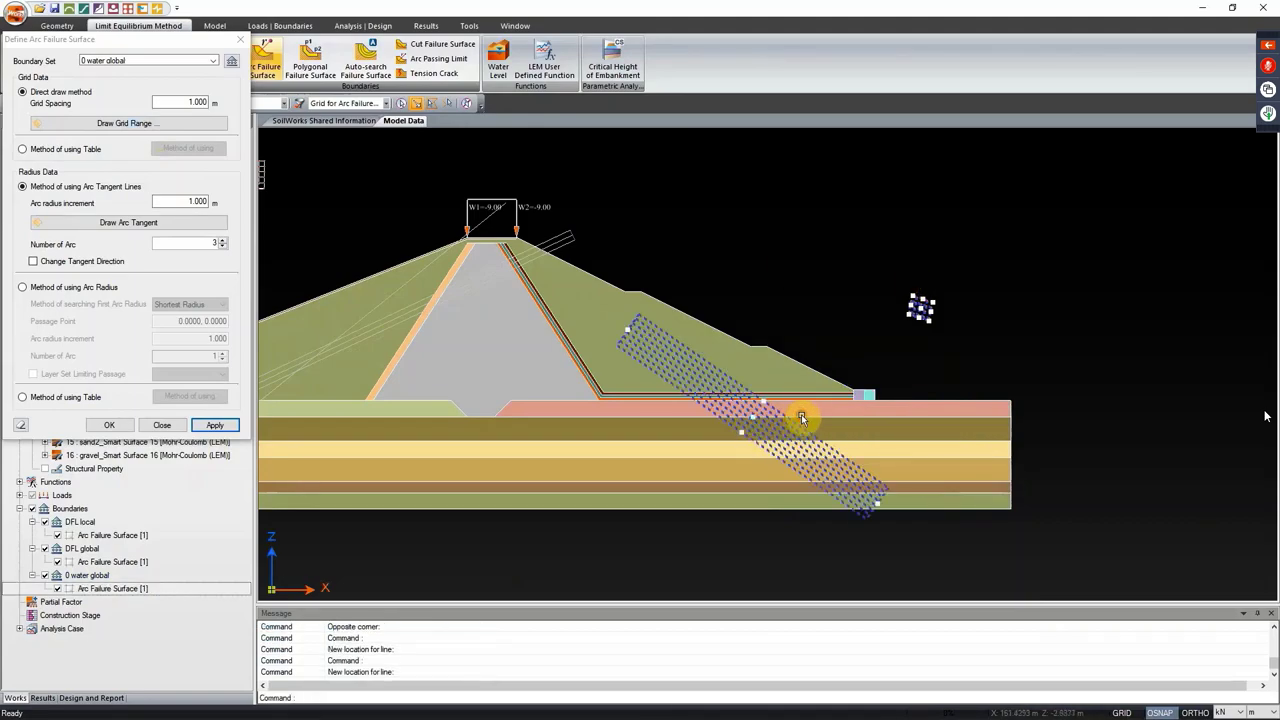
{"action": "left_click", "coordinate": [820, 414]}
{"action": "left_click", "coordinate": [755, 420]}
{"action": "left_click", "coordinate": [805, 412]}
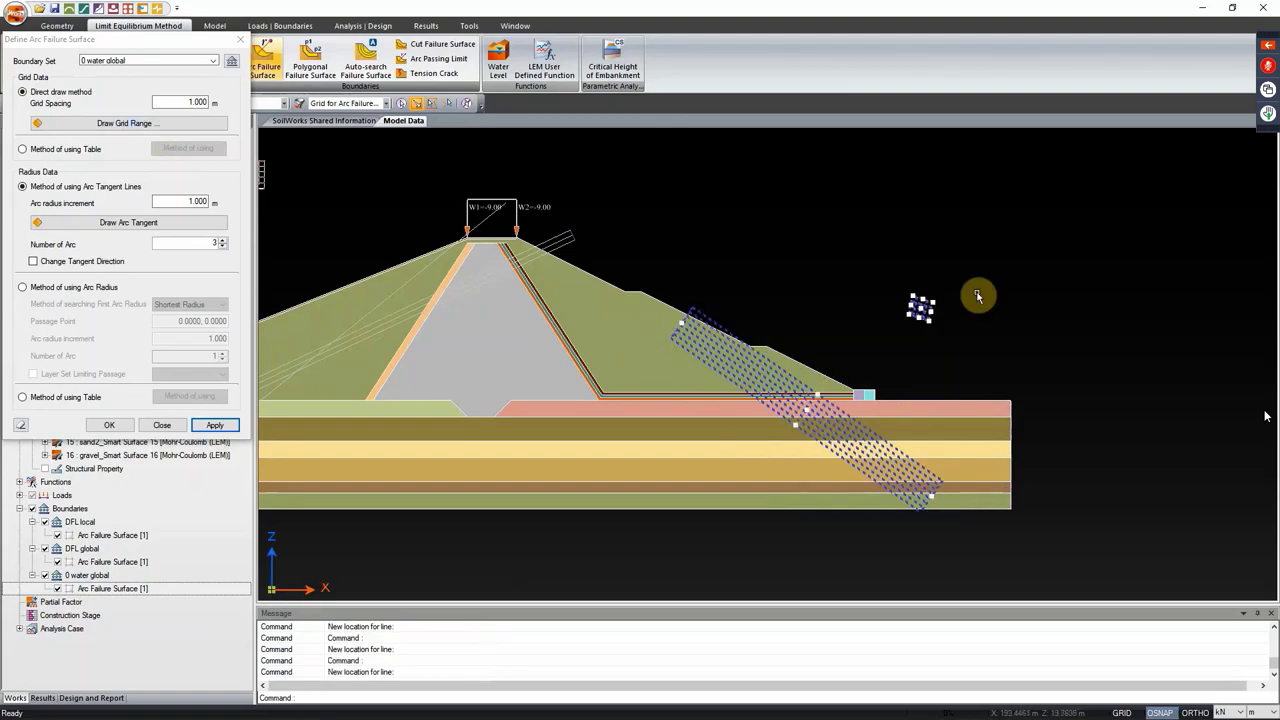
Step: Examine the trial arcs from the 0 water global grid points, close the arc failure surface definition and clear the selection
{"action": "left_click", "coordinate": [921, 304]}
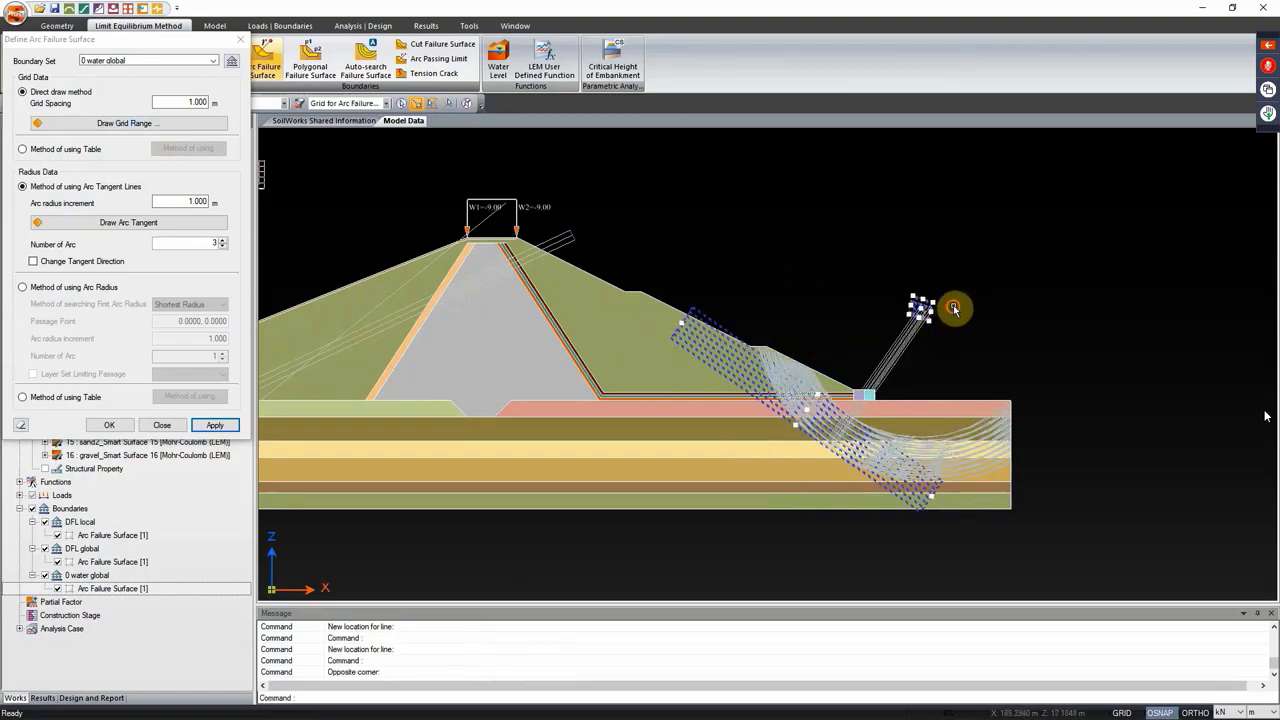
{"action": "left_click", "coordinate": [935, 312]}
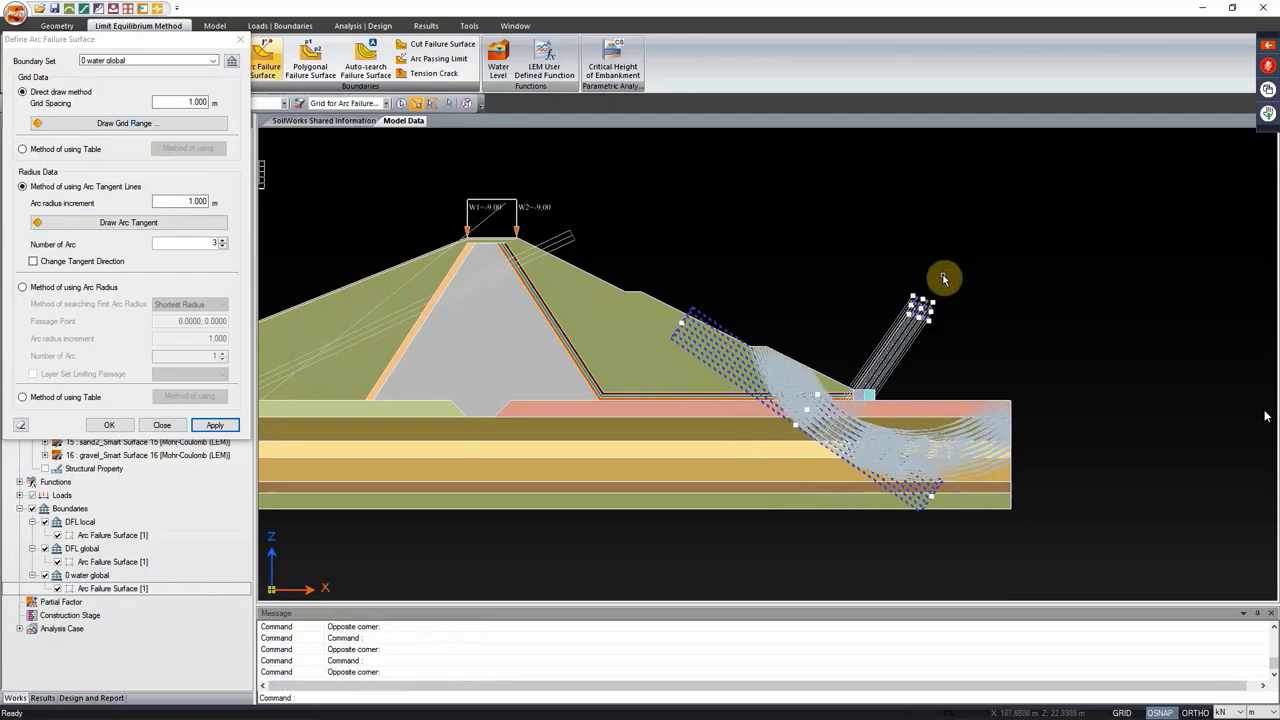
{"action": "left_click_drag", "start_coordinate": [906, 256], "coordinate": [908, 289]}
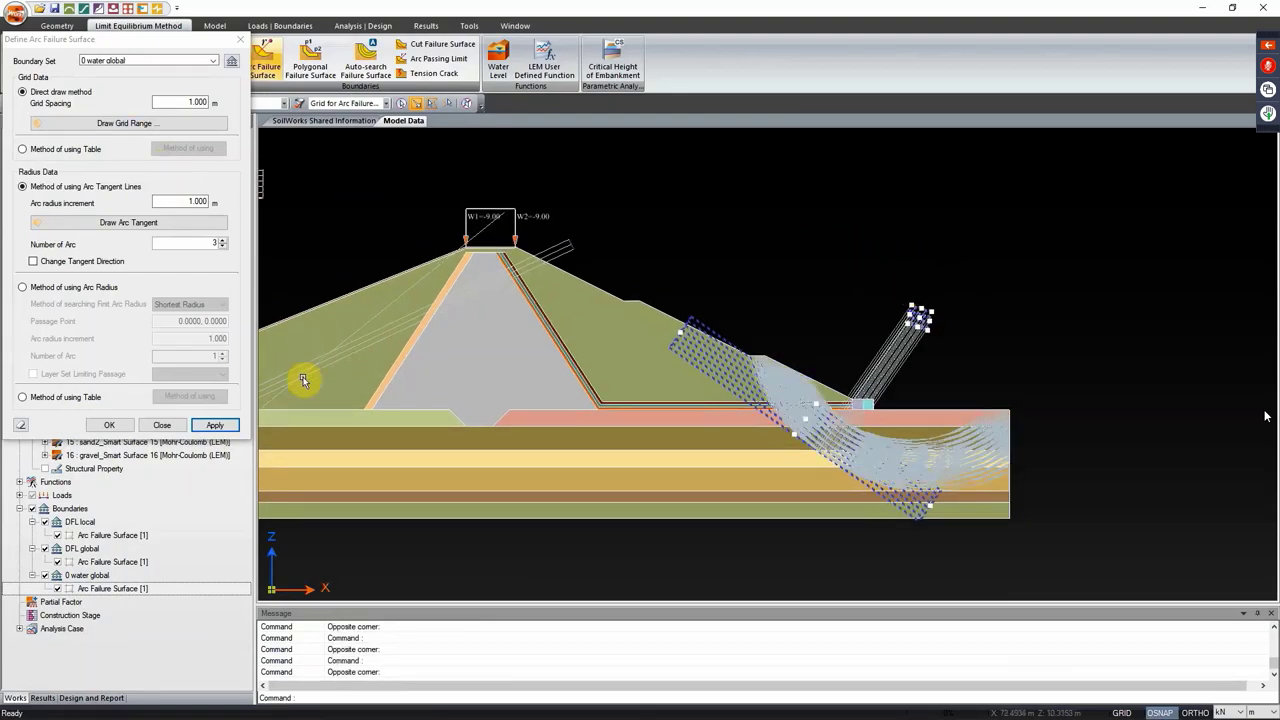
{"action": "left_click", "coordinate": [213, 426]}
{"action": "left_click", "coordinate": [162, 425]}
{"action": "left_click_drag", "start_coordinate": [917, 346], "coordinate": [985, 306]}
{"action": "key", "text": "Escape"}
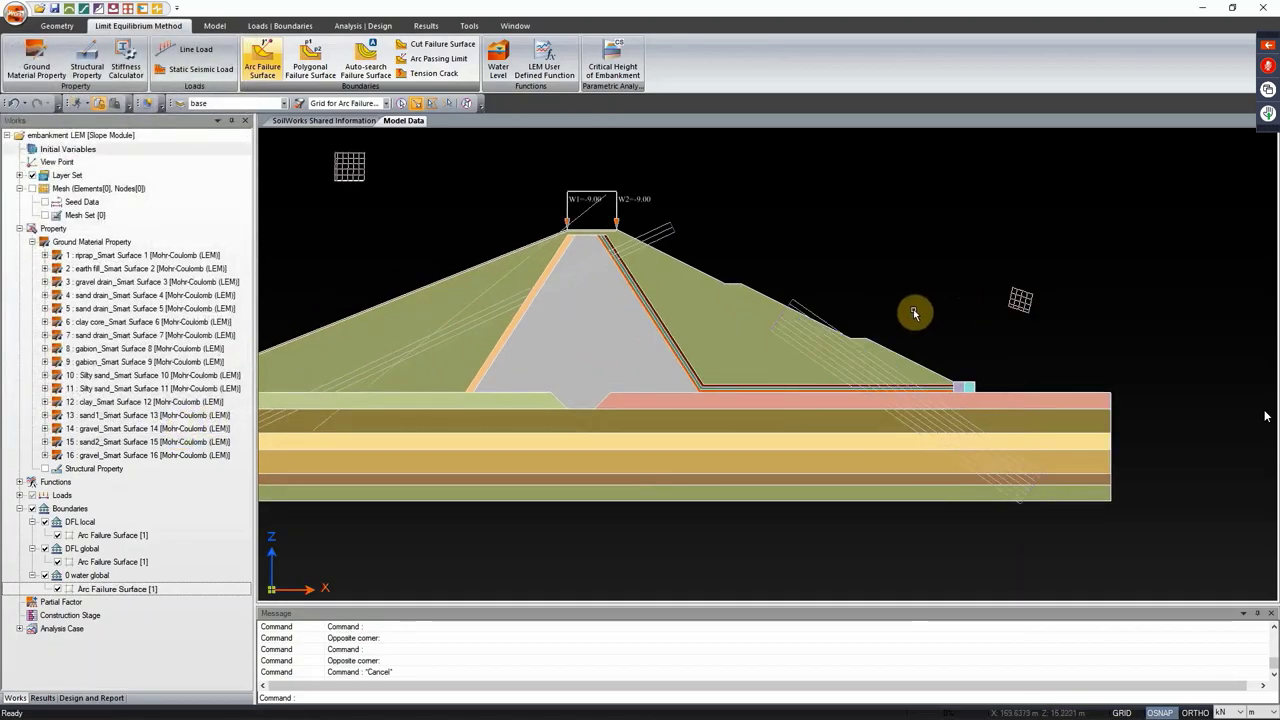
{"action": "left_click_drag", "start_coordinate": [844, 293], "coordinate": [1001, 341]}
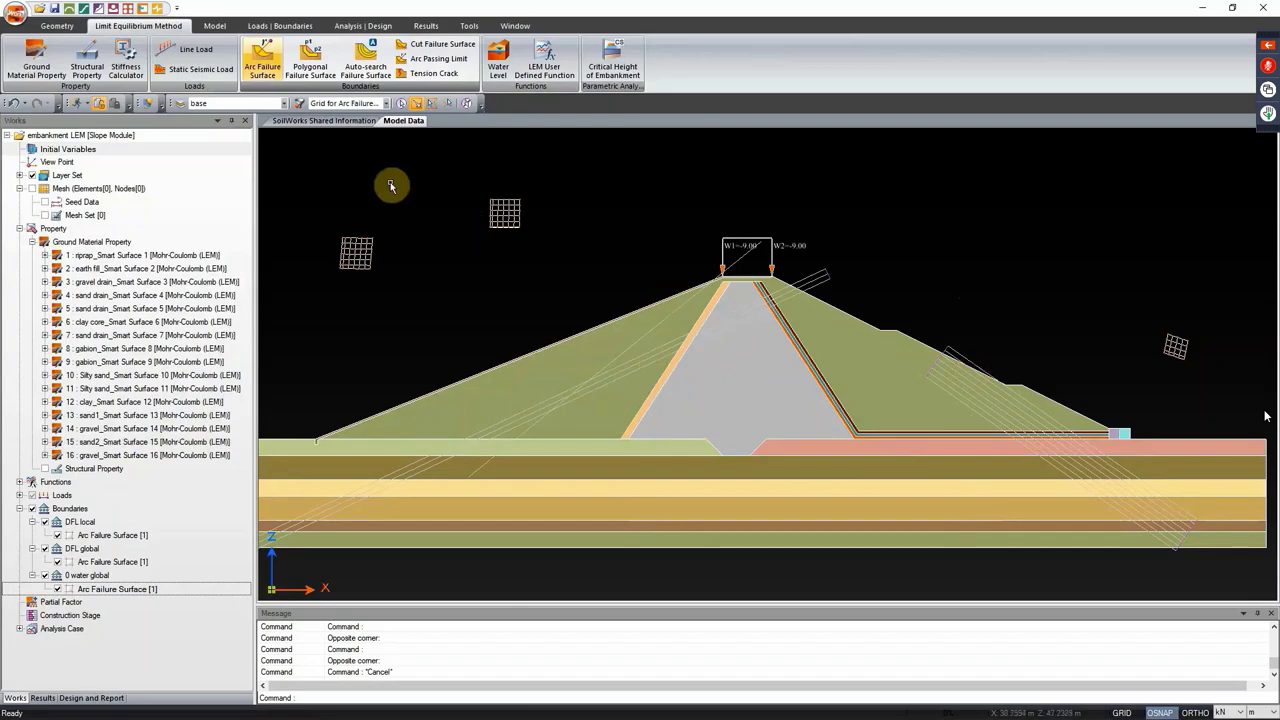
Step: Delete the existing Settlement Check_last analysis case
{"action": "left_click", "coordinate": [363, 27]}
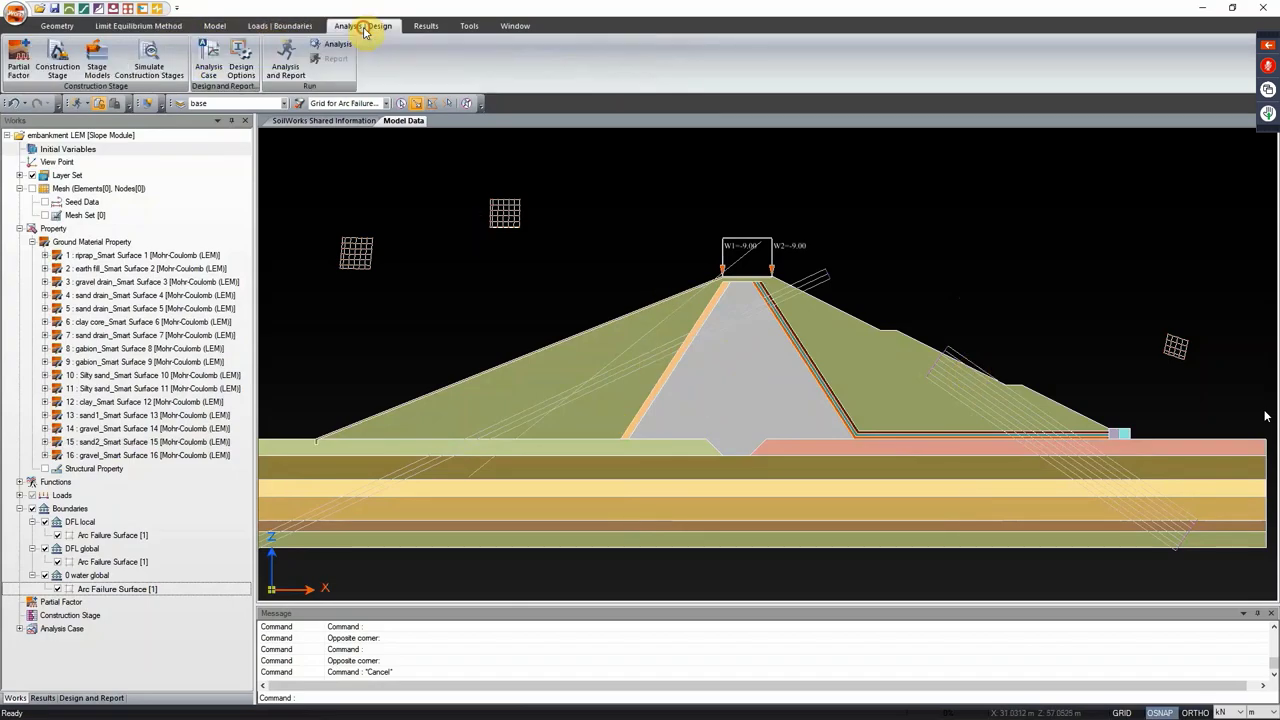
{"action": "left_click", "coordinate": [212, 62]}
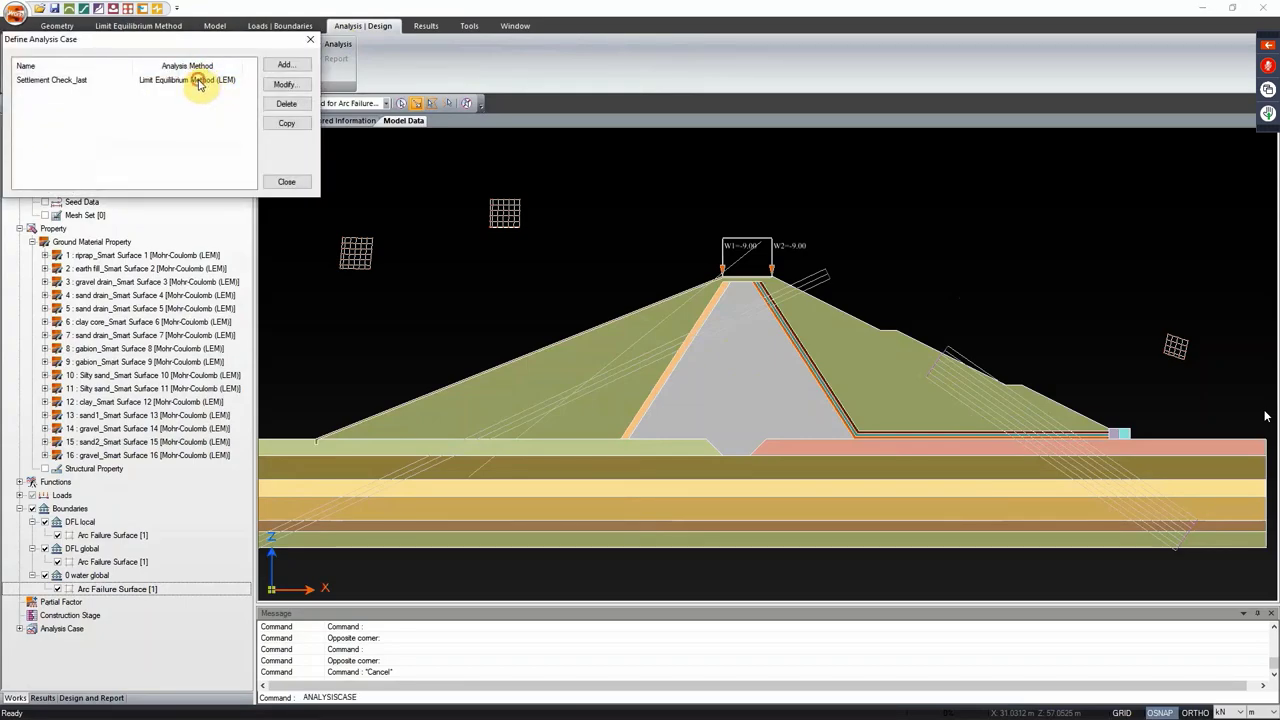
{"action": "left_click", "coordinate": [199, 82]}
{"action": "left_click", "coordinate": [287, 105]}
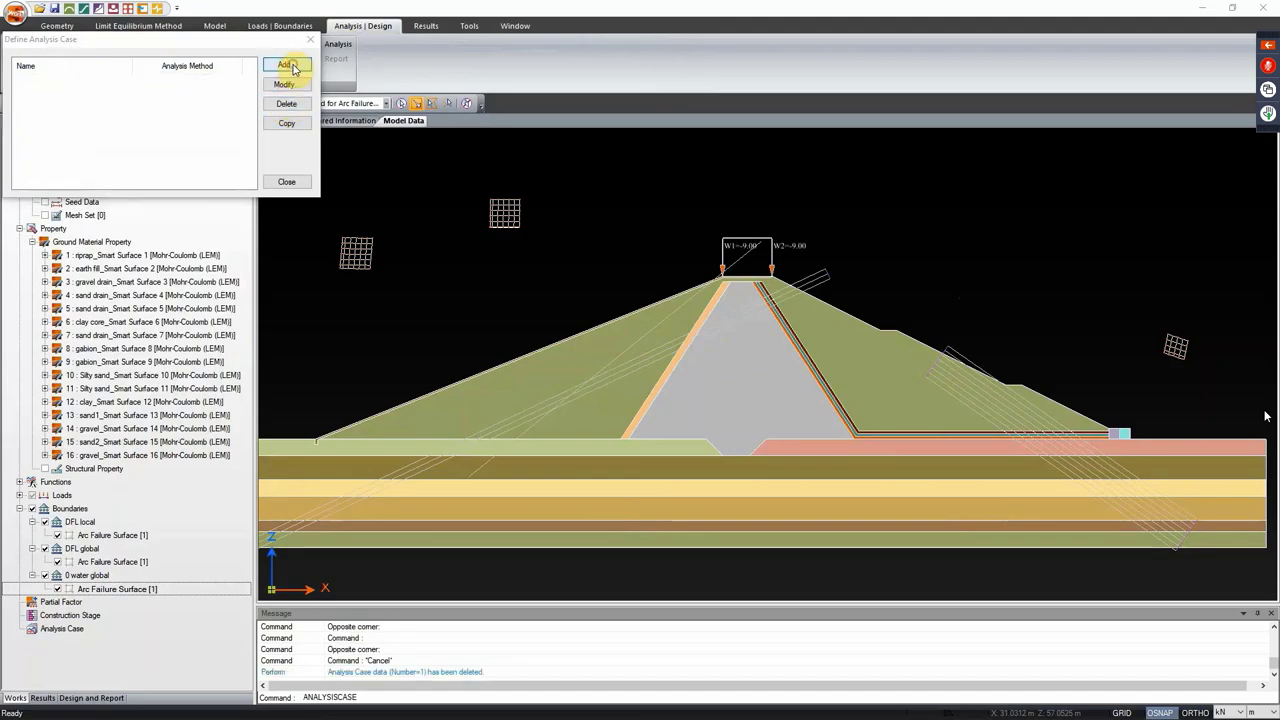
Step: Add an LEM analysis case named DFL local with all mesh sets, the DFL local boundary set, and the Self Weight and surcharge 2 loads
{"action": "left_click", "coordinate": [287, 65]}
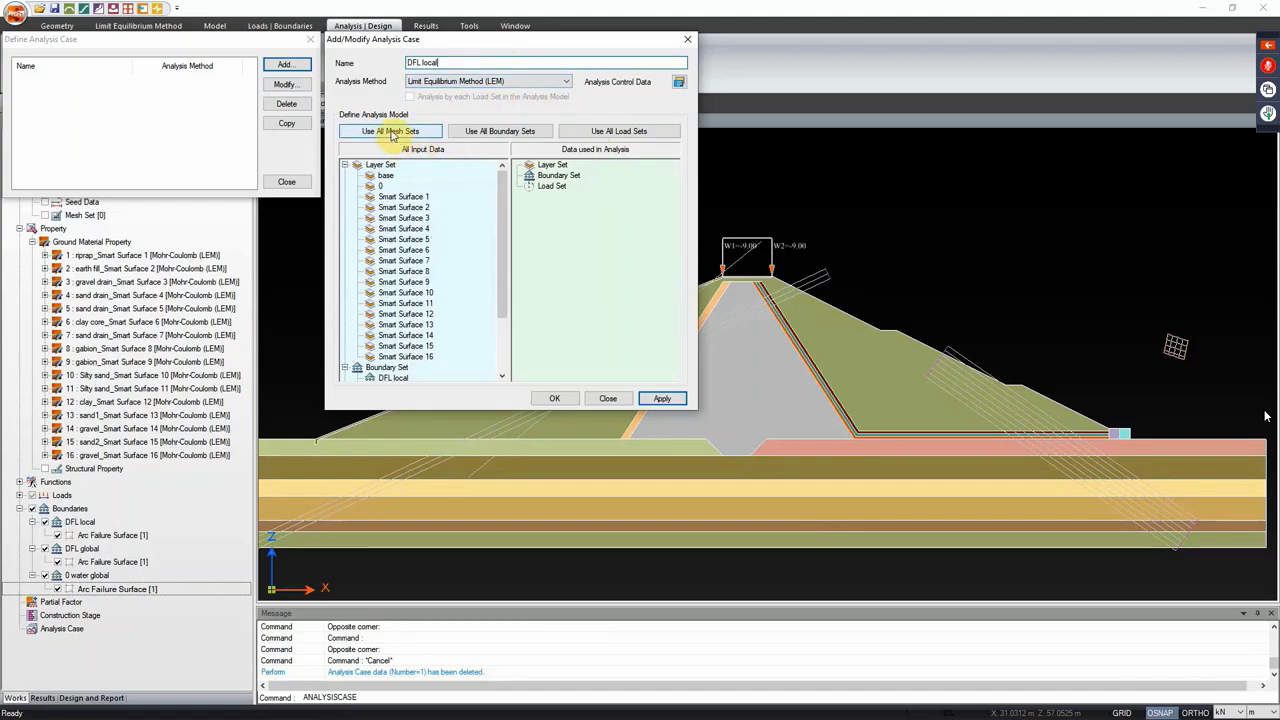
{"action": "left_click", "coordinate": [392, 134]}
{"action": "left_click_drag", "start_coordinate": [500, 174], "coordinate": [500, 277]}
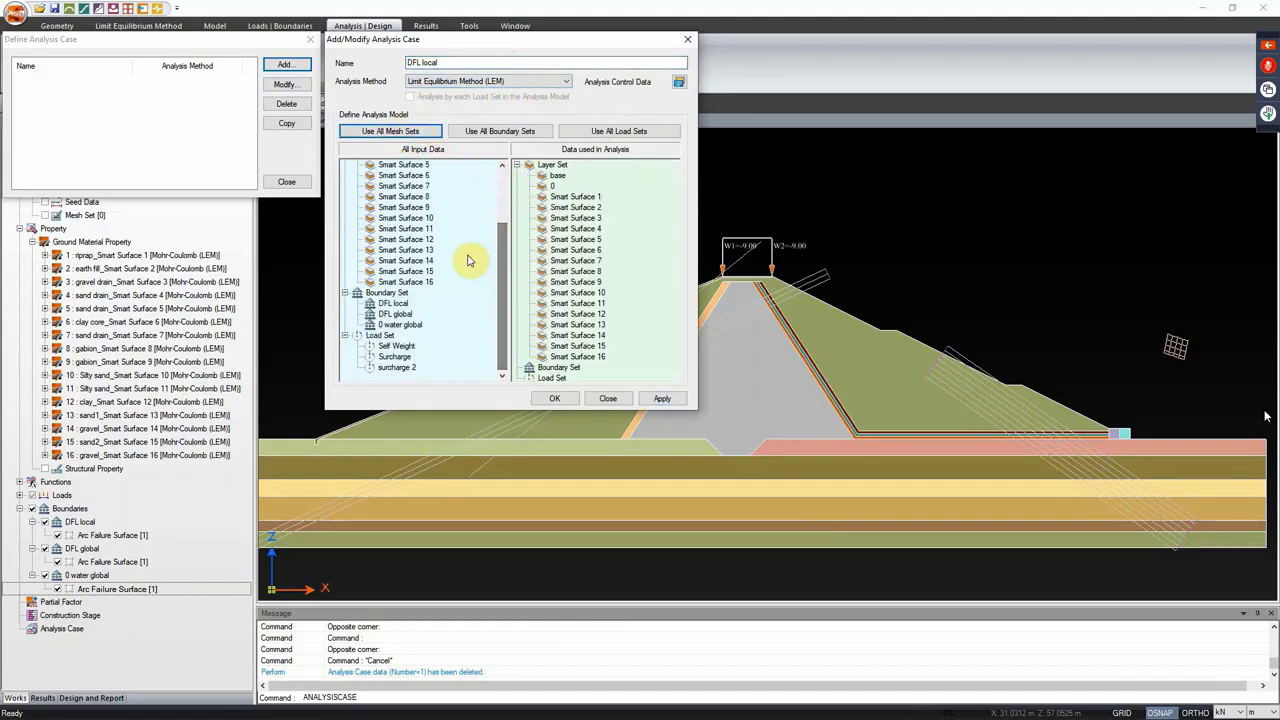
{"action": "left_click_drag", "start_coordinate": [394, 303], "coordinate": [658, 330]}
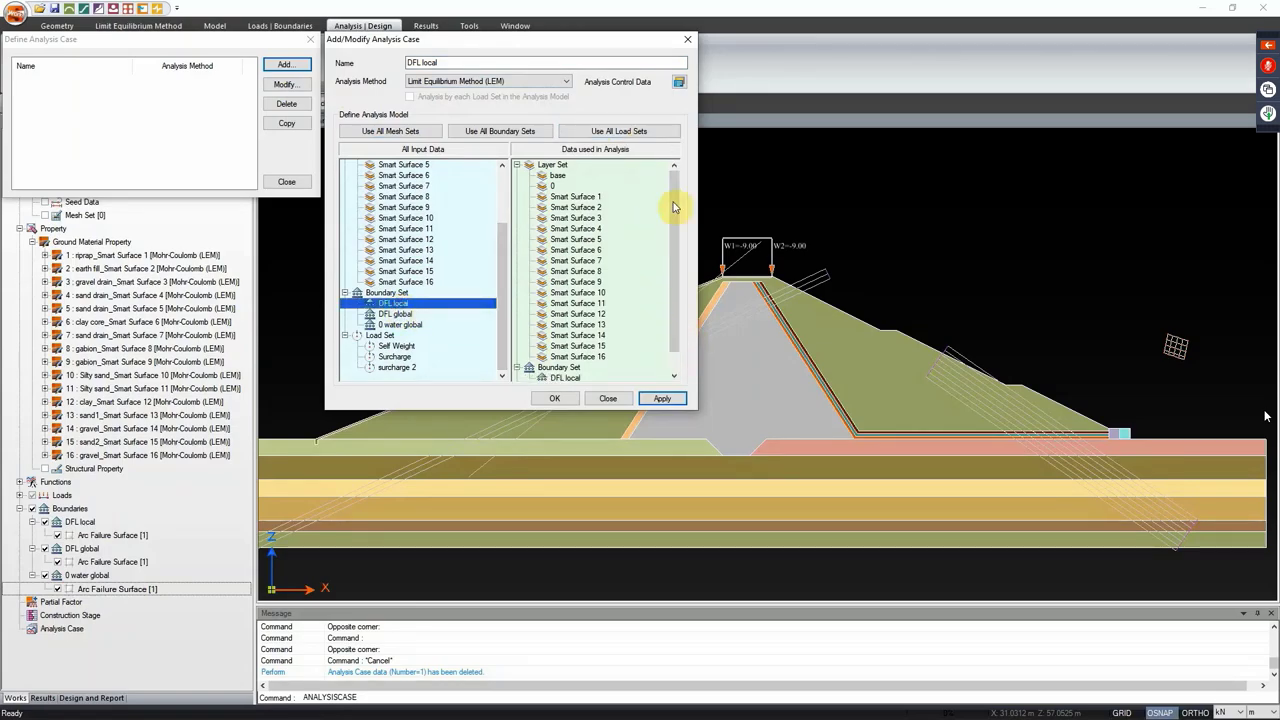
{"action": "left_click_drag", "start_coordinate": [674, 224], "coordinate": [676, 262]}
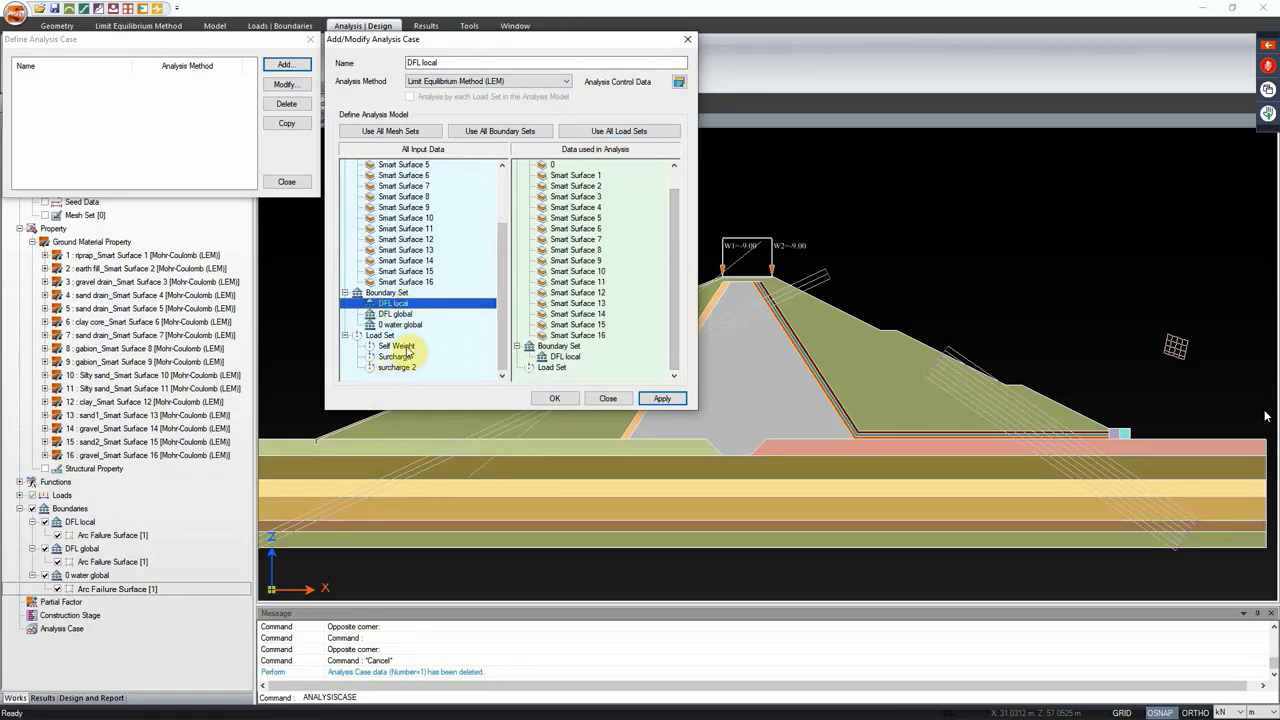
{"action": "double_click", "coordinate": [455, 347]}
{"action": "left_click", "coordinate": [372, 367]}
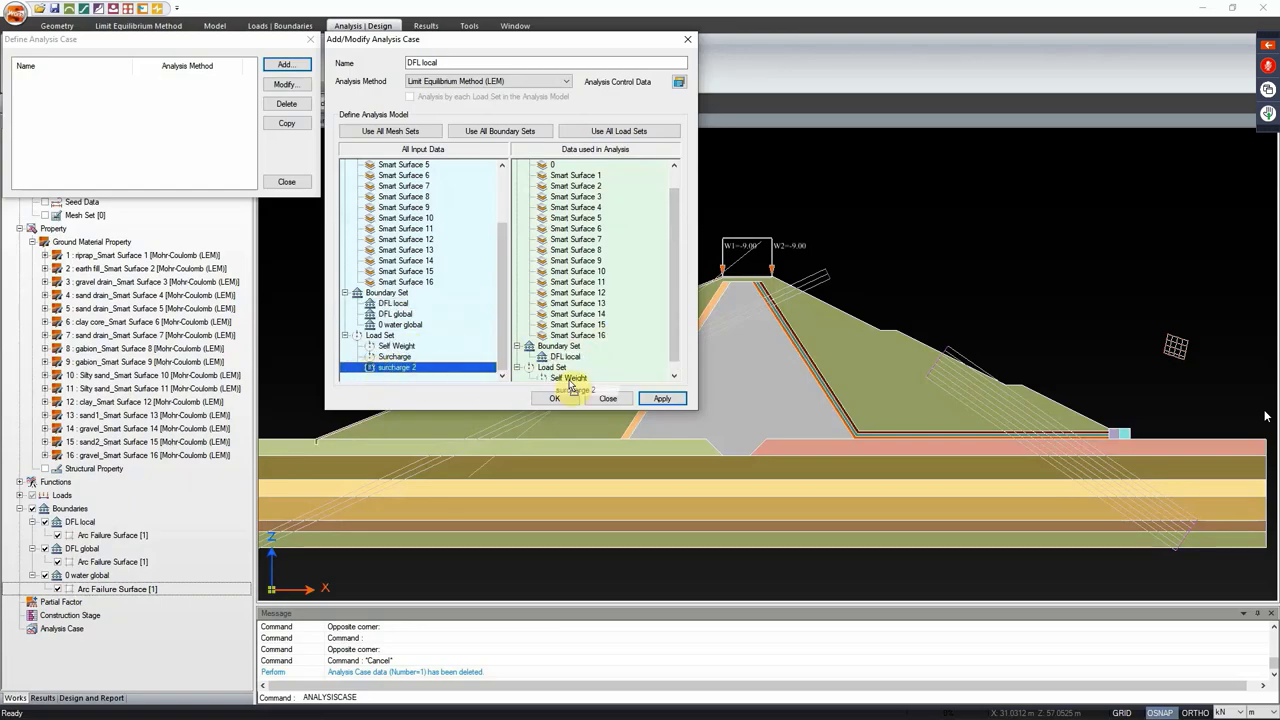
Step: Set the DFL local analysis control to Spencer, right-to-left slope direction and a 27.5 m initial water level, and apply the case
{"action": "left_click", "coordinate": [679, 84]}
{"action": "left_click_drag", "start_coordinate": [531, 14], "coordinate": [940, 62]}
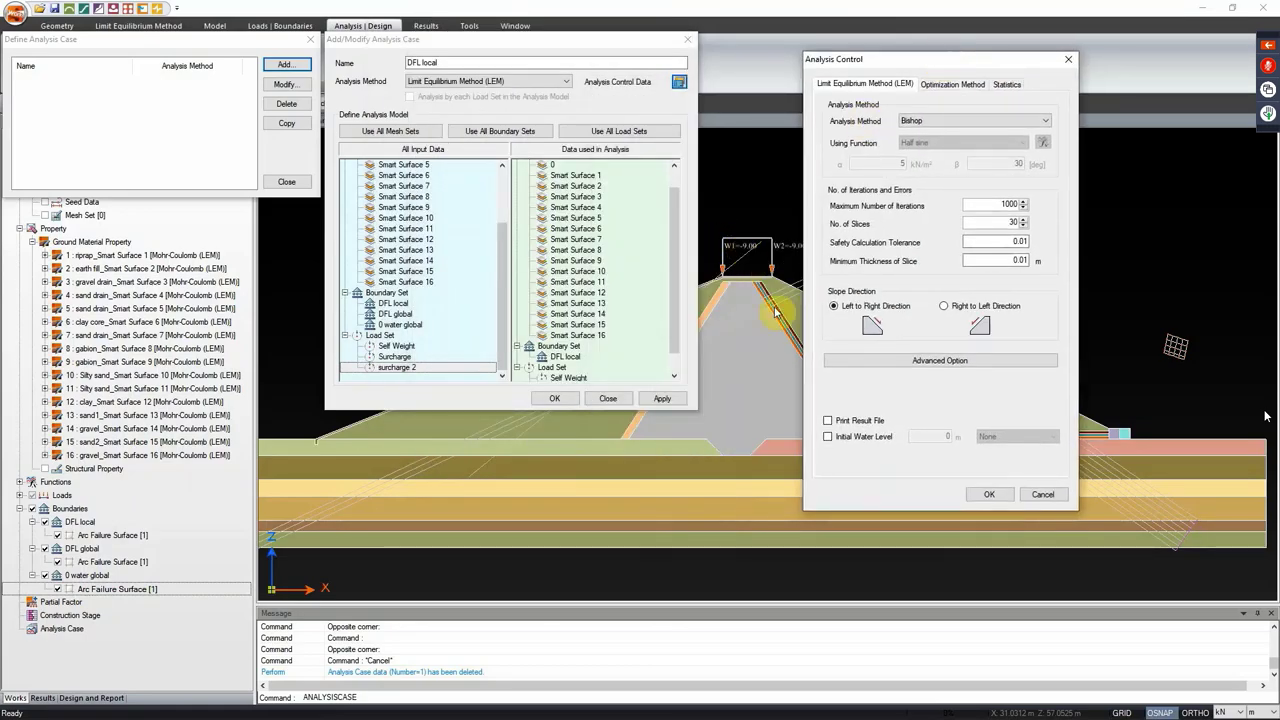
{"action": "left_click", "coordinate": [970, 124]}
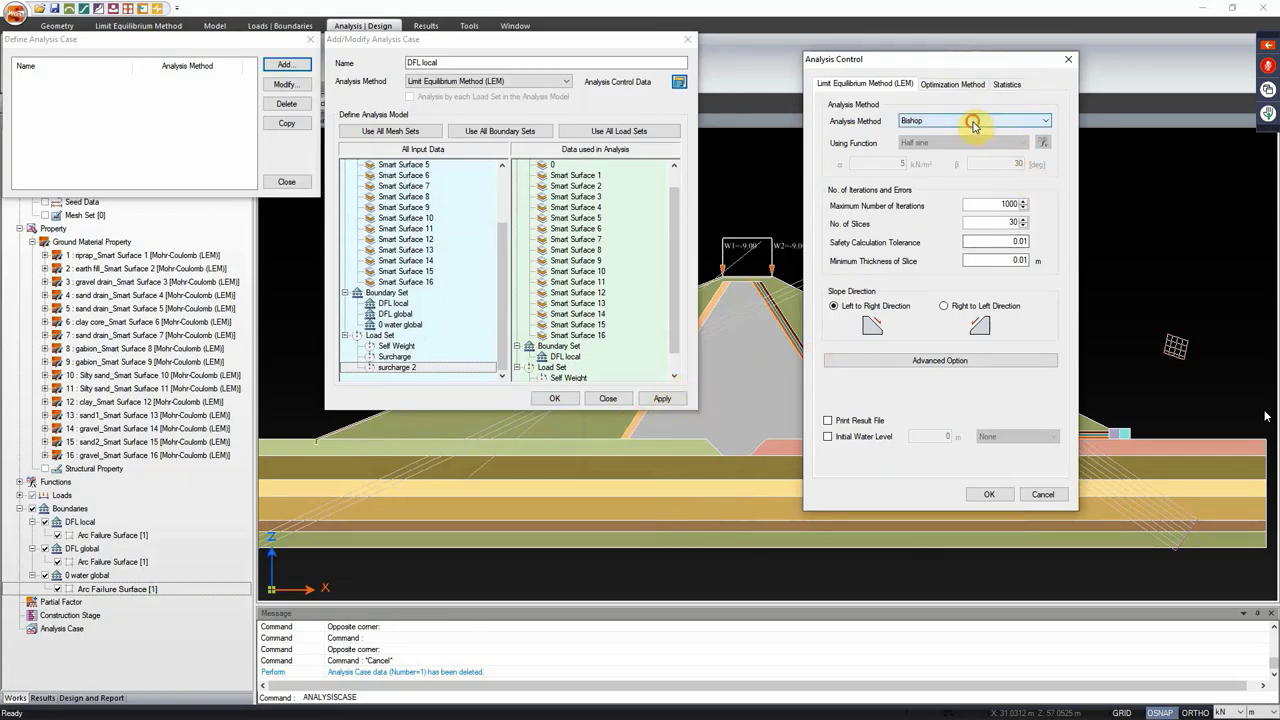
{"action": "left_click", "coordinate": [940, 158]}
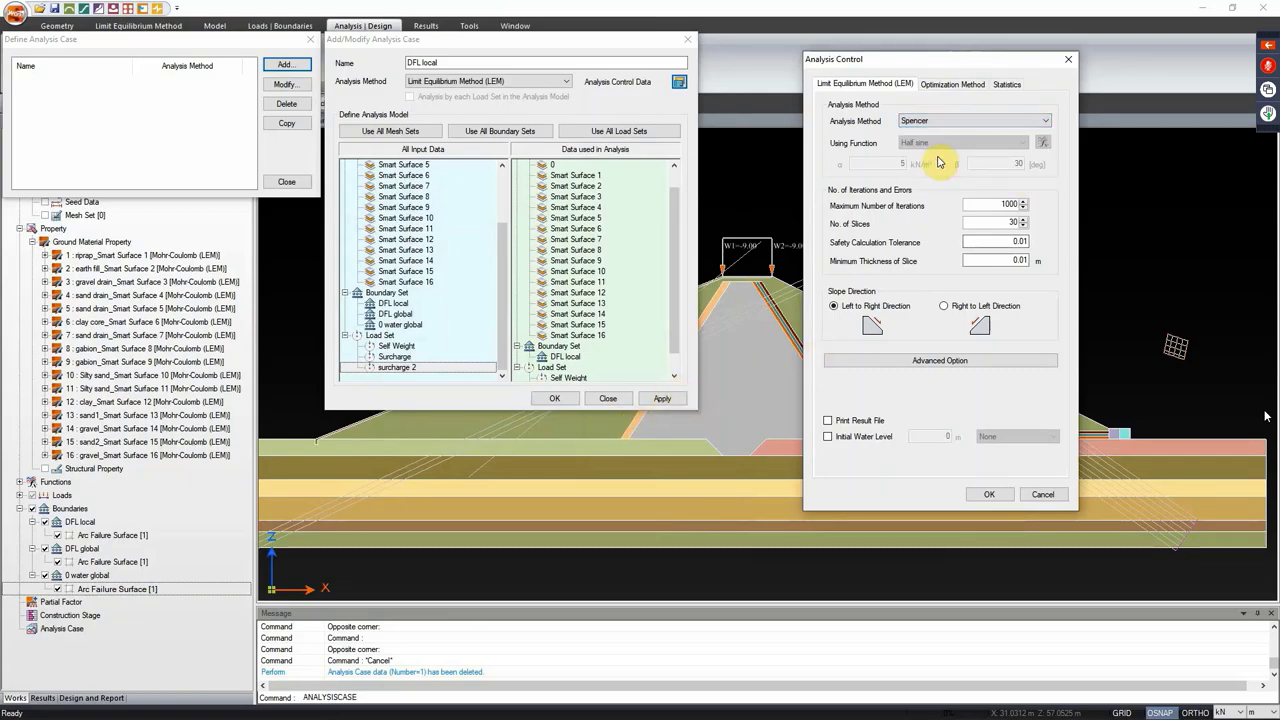
{"action": "left_click", "coordinate": [945, 306]}
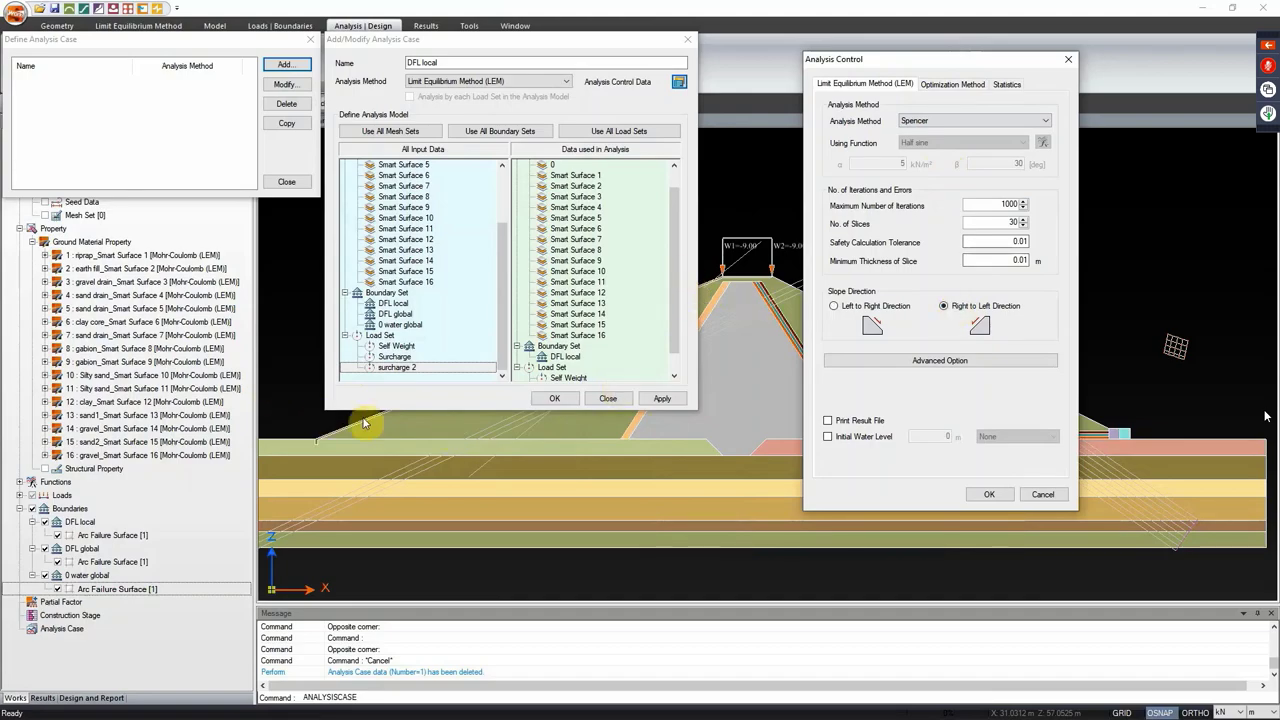
{"action": "left_click", "coordinate": [828, 437]}
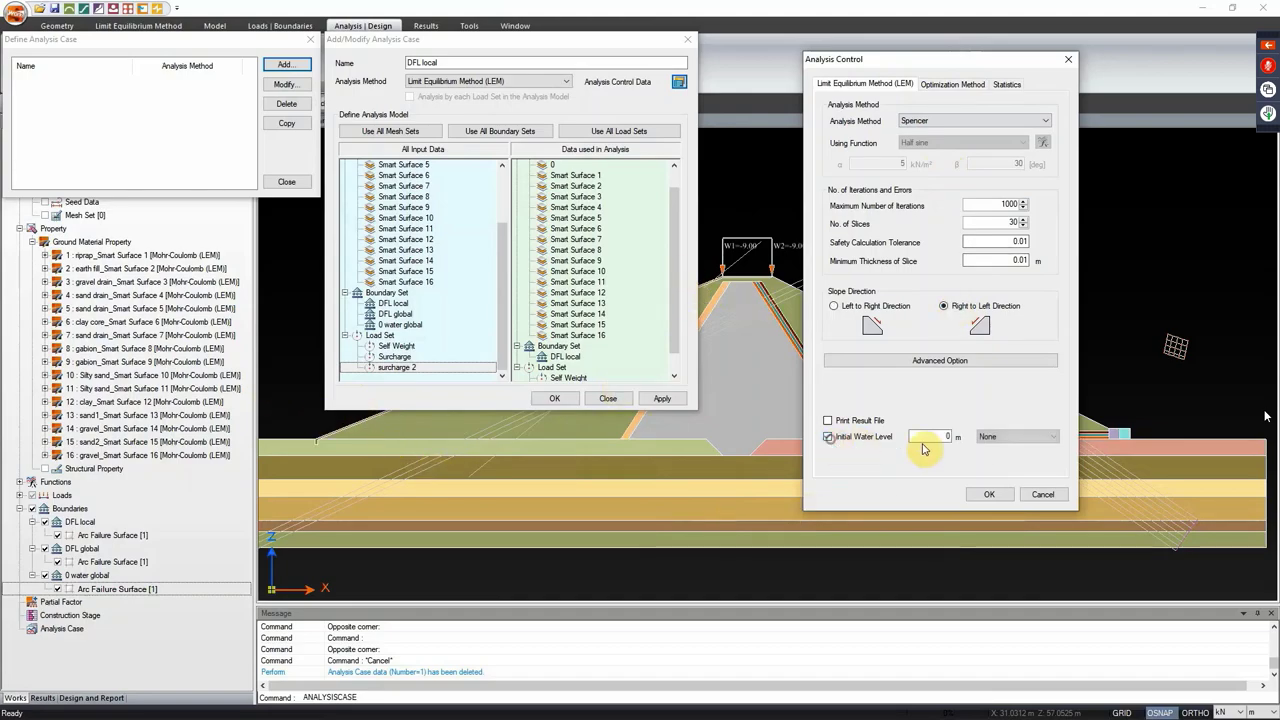
{"action": "left_click", "coordinate": [932, 437]}
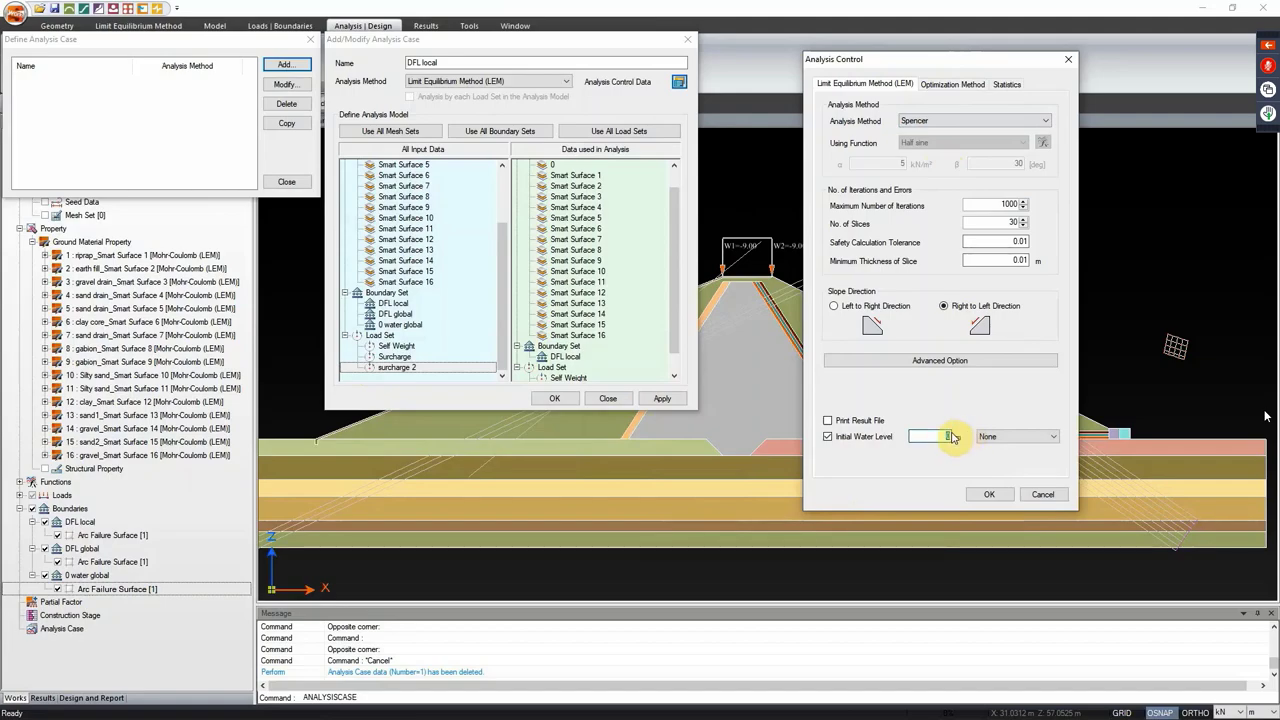
{"action": "type", "text": "27.5"}
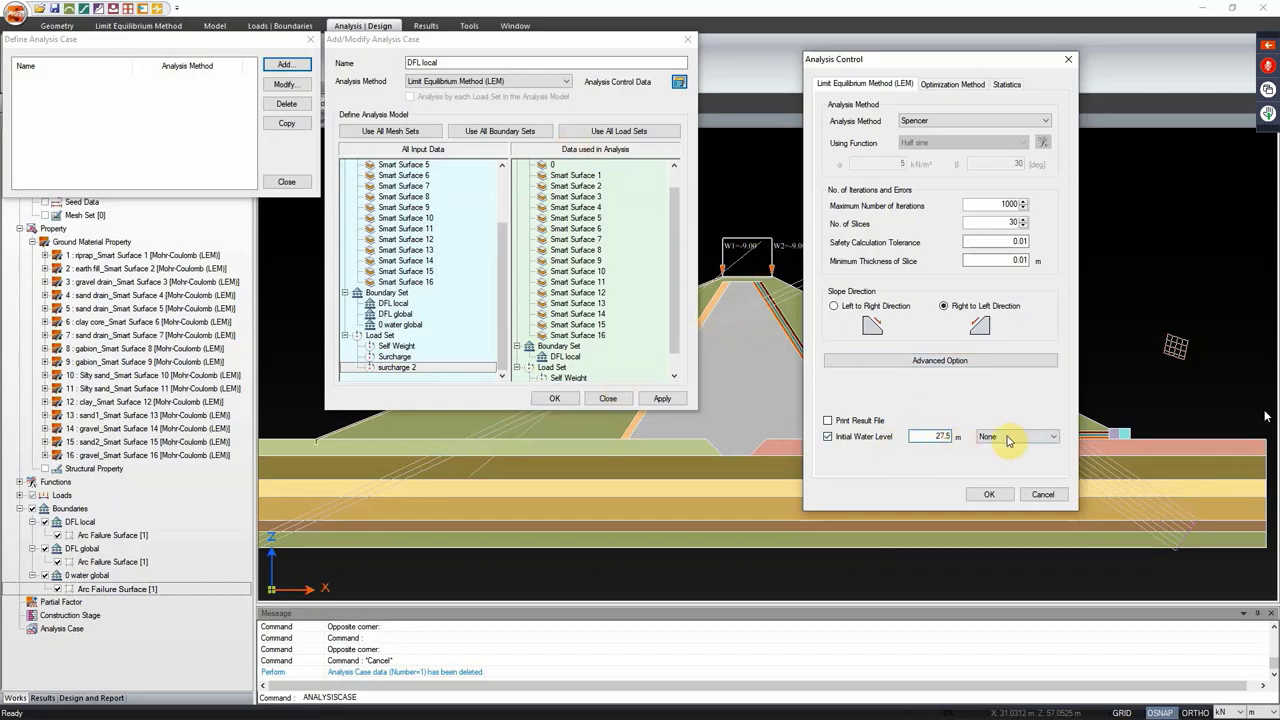
{"action": "left_click", "coordinate": [990, 495]}
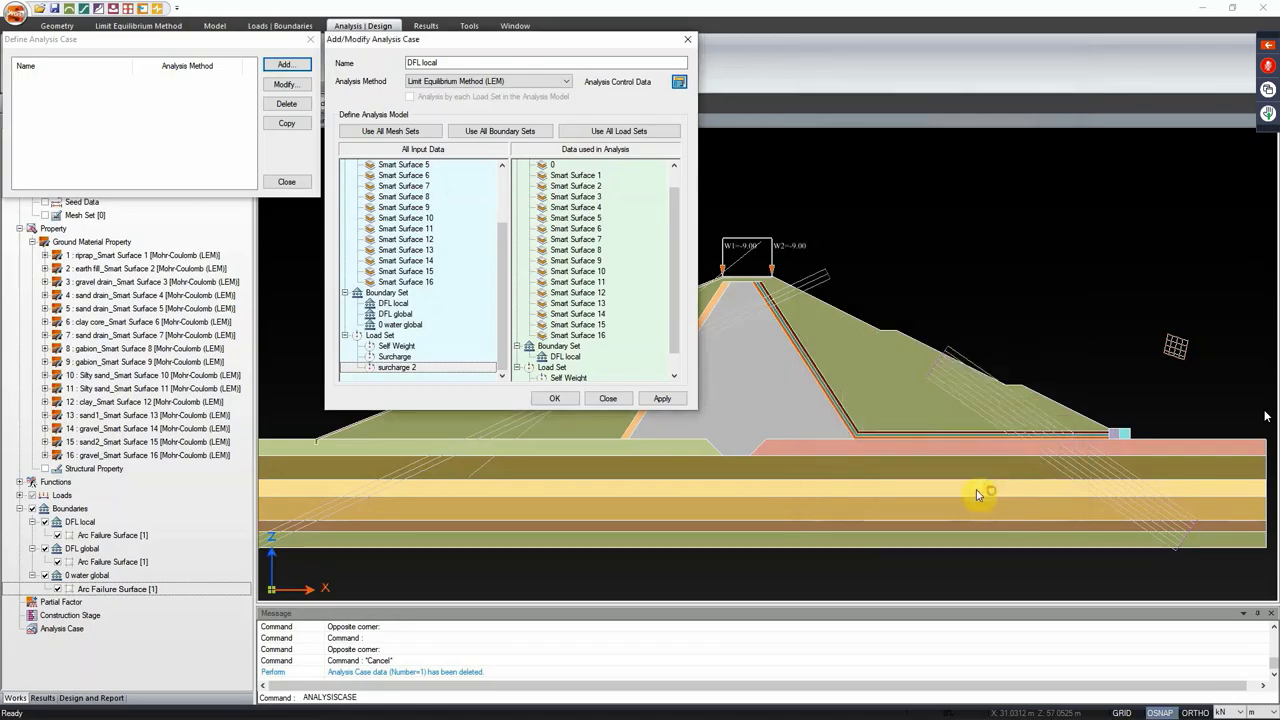
{"action": "left_click", "coordinate": [662, 399]}
Step: Rename the analysis case to DFL global and replace its DFL local boundary set with the DFL global set
{"action": "left_click", "coordinate": [466, 62]}
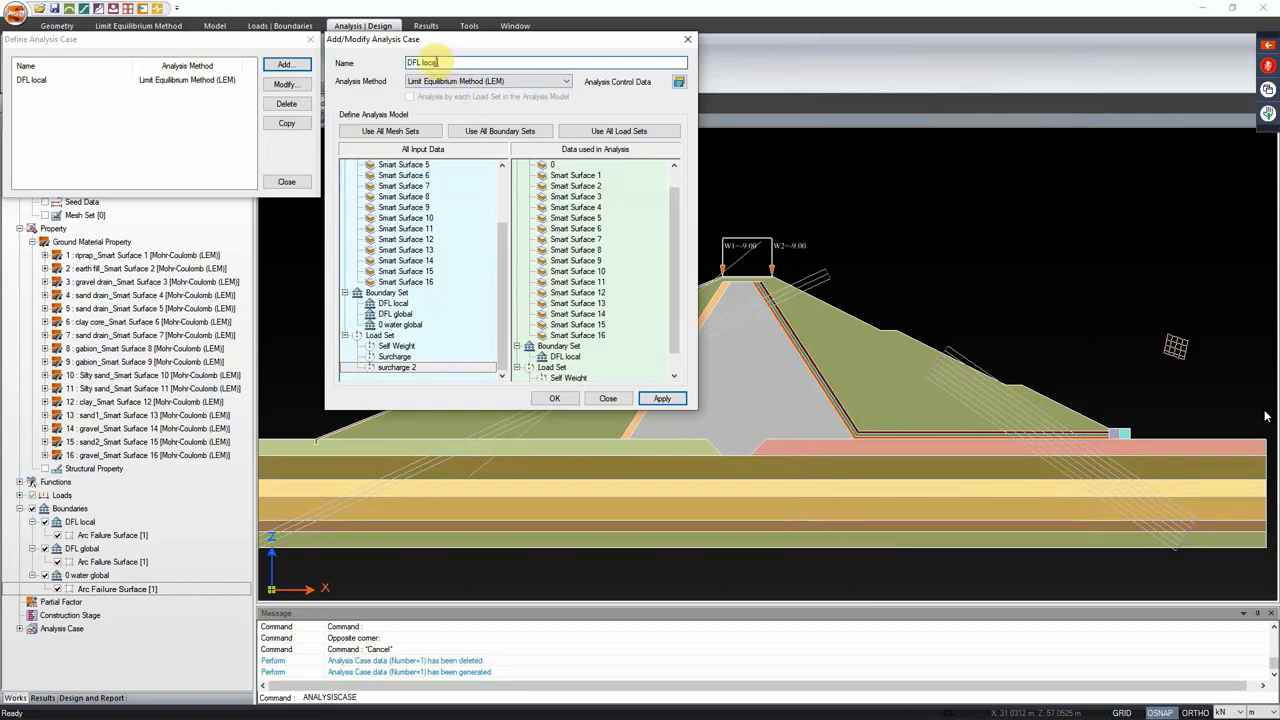
{"action": "left_click_drag", "start_coordinate": [421, 62], "coordinate": [501, 63]}
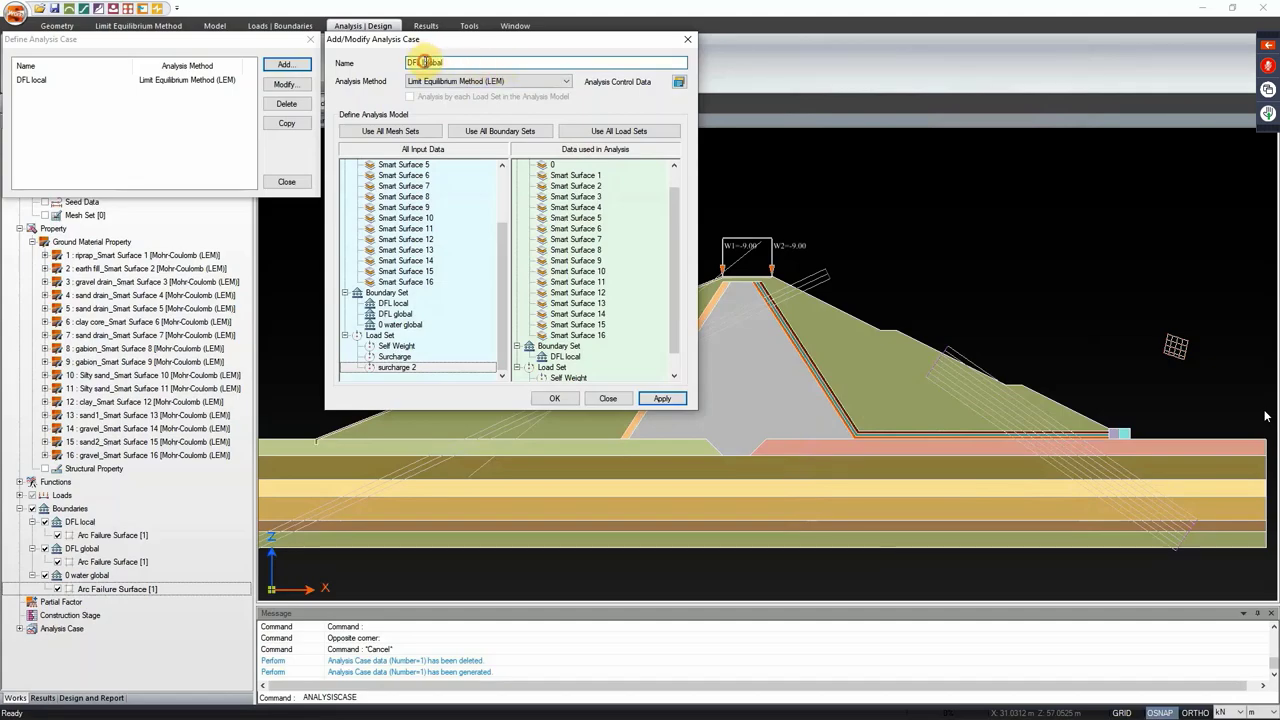
{"action": "left_click", "coordinate": [503, 234]}
{"action": "left_click", "coordinate": [673, 224]}
{"action": "left_click_drag", "start_coordinate": [673, 224], "coordinate": [684, 300]}
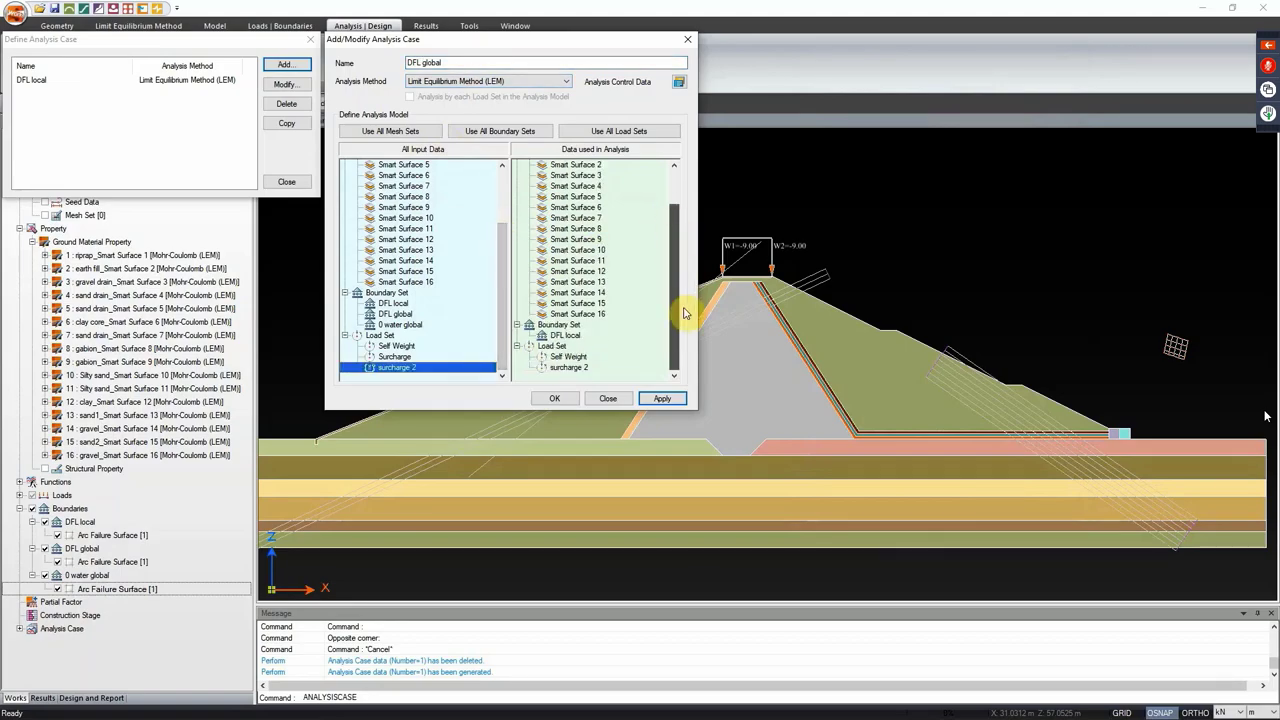
{"action": "left_click_drag", "start_coordinate": [565, 335], "coordinate": [395, 340]}
{"action": "left_click", "coordinate": [395, 314]}
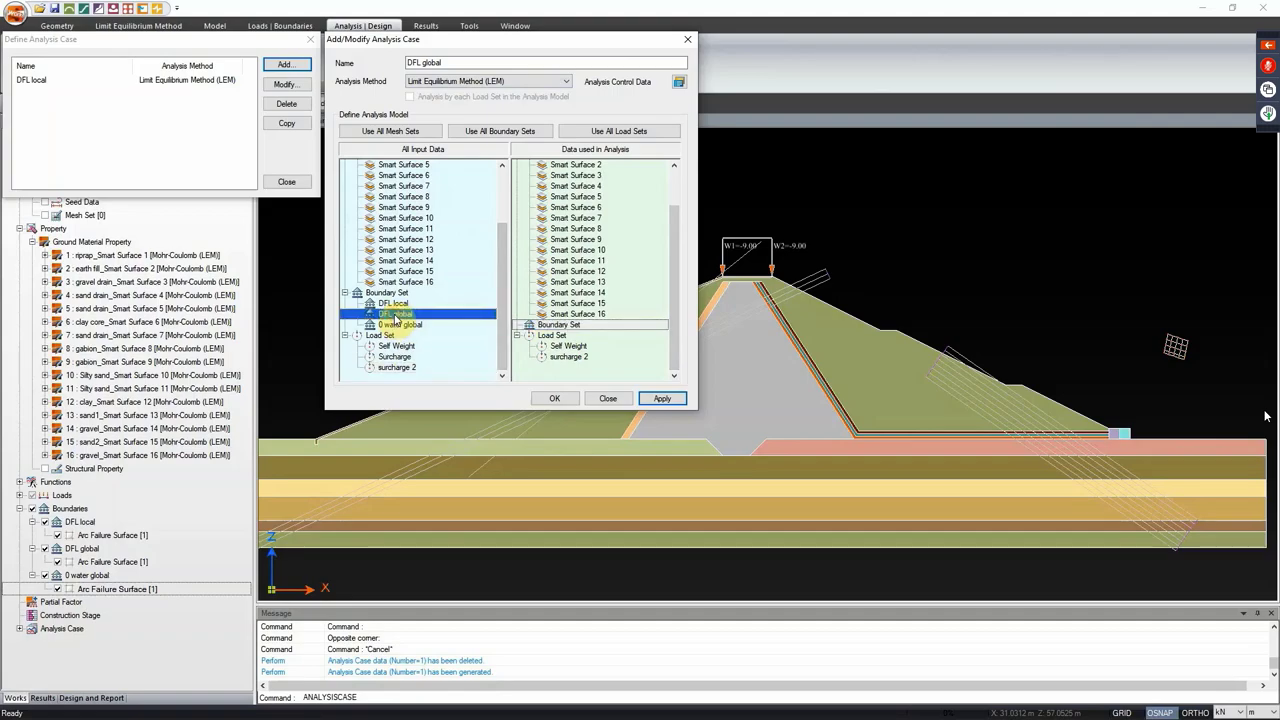
{"action": "left_click_drag", "start_coordinate": [395, 318], "coordinate": [568, 335]}
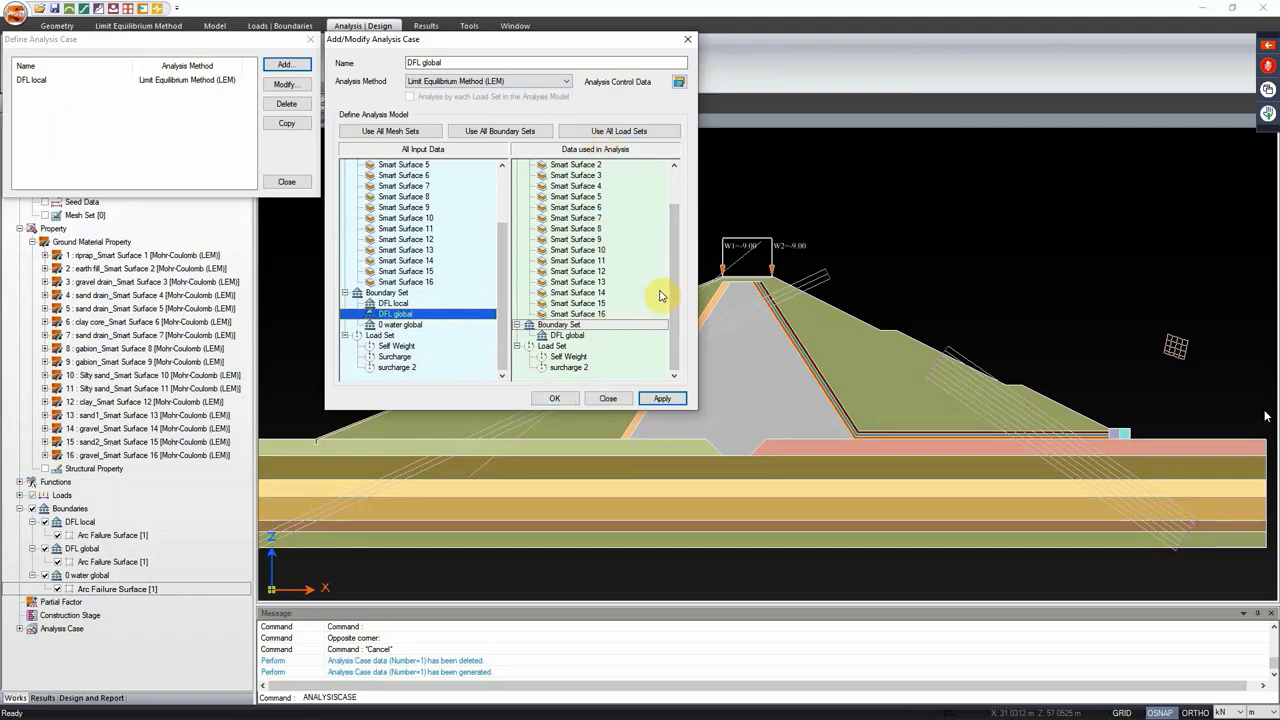
{"action": "left_click_drag", "start_coordinate": [677, 234], "coordinate": [677, 213]}
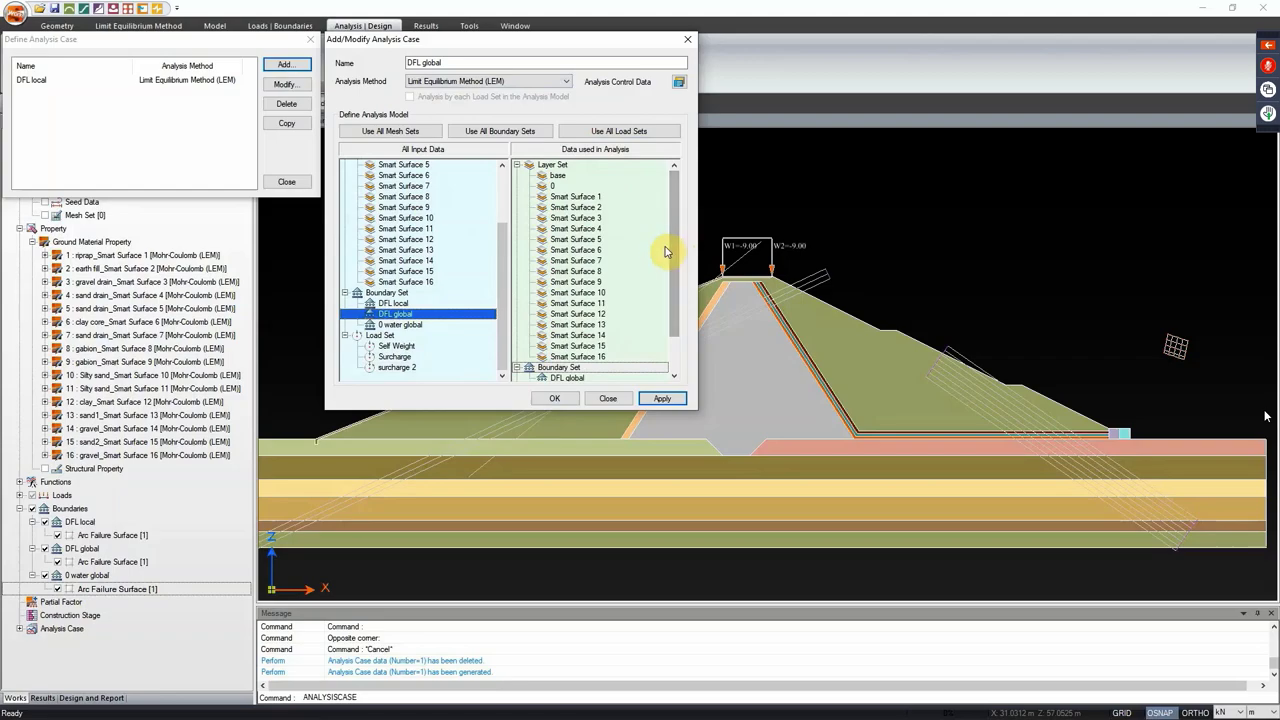
Step: Set the DFL global analysis control to Spencer, right-to-left slope direction and a 27.5 m initial water level, and apply the case
{"action": "left_click", "coordinate": [684, 84]}
{"action": "left_click_drag", "start_coordinate": [525, 20], "coordinate": [925, 77]}
{"action": "left_click", "coordinate": [940, 328]}
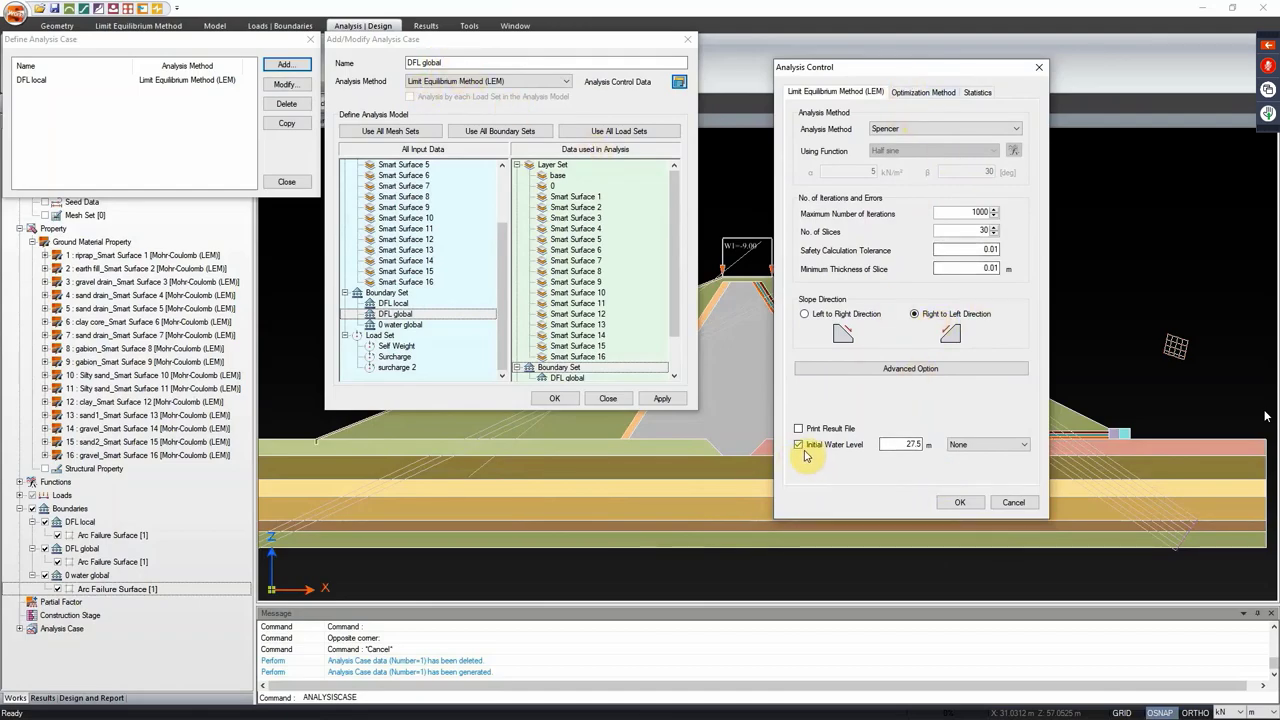
{"action": "left_click", "coordinate": [960, 503]}
{"action": "left_click", "coordinate": [660, 399]}
Step: Rename the analysis case to downstream check and replace its DFL global boundary set with 0 water global
{"action": "left_click", "coordinate": [462, 62]}
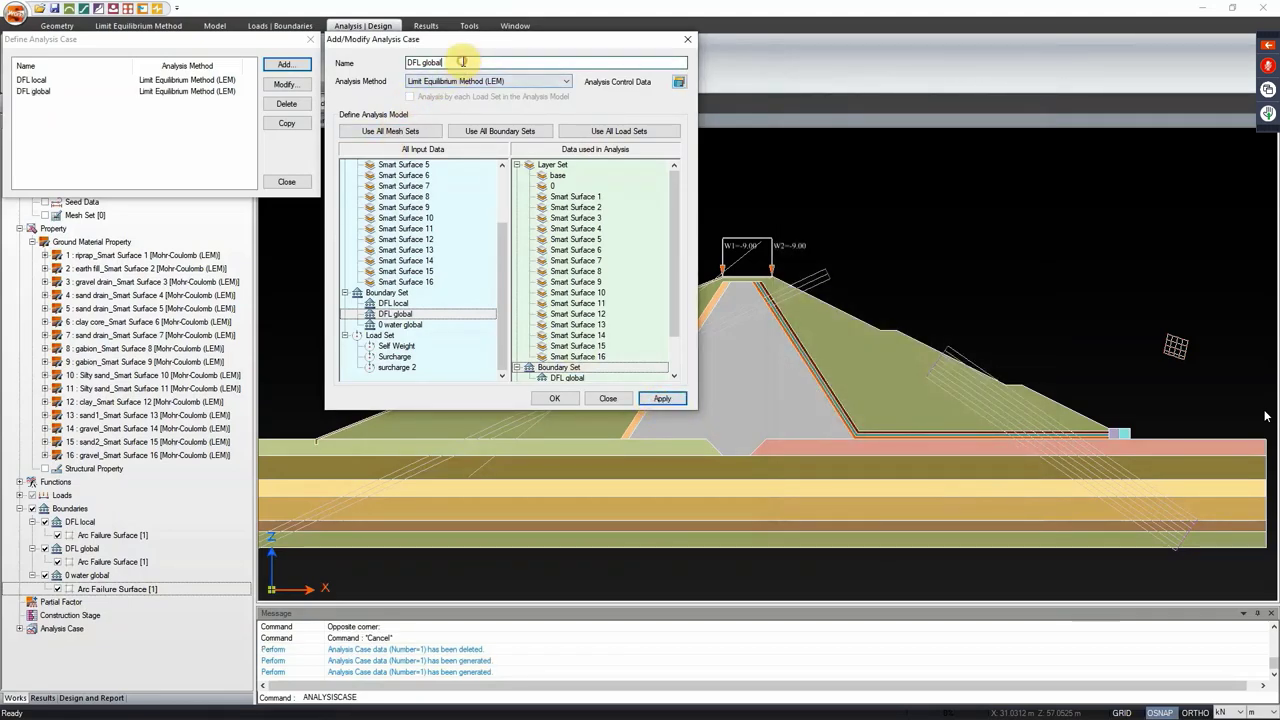
{"action": "left_click", "coordinate": [1130, 420]}
{"action": "left_click", "coordinate": [471, 66]}
{"action": "left_click_drag", "start_coordinate": [477, 62], "coordinate": [352, 64]}
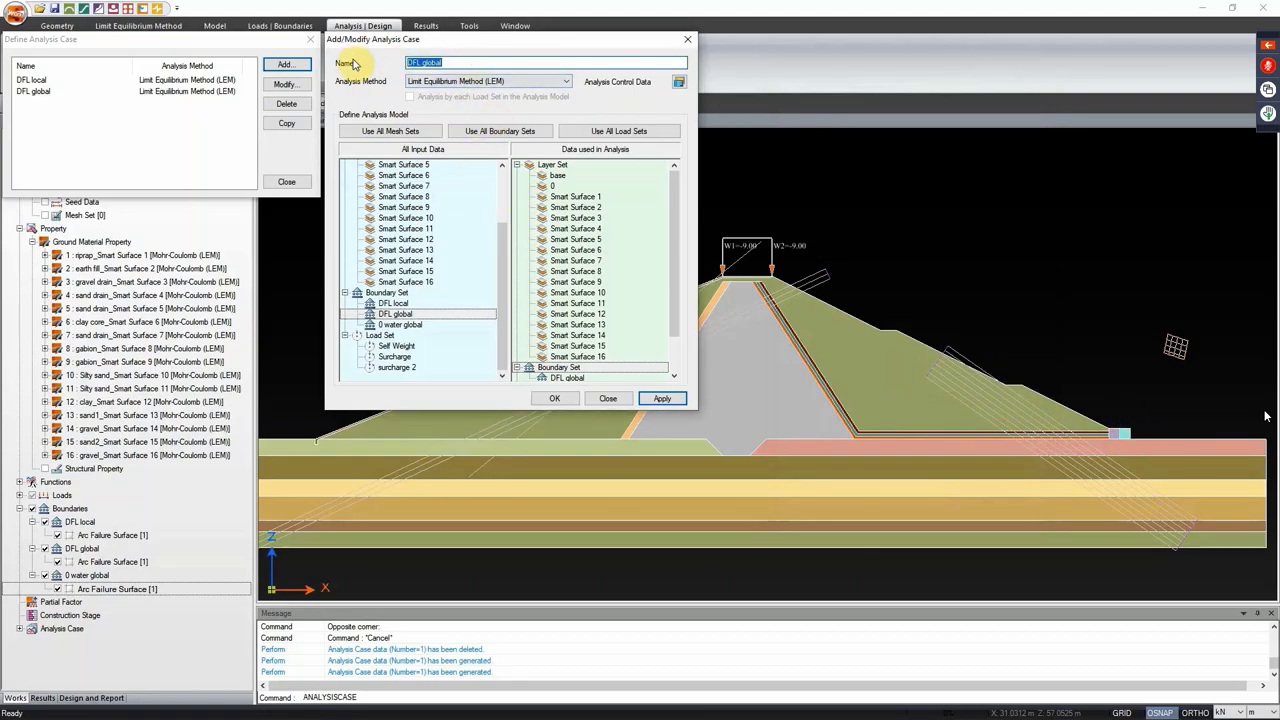
{"action": "type", "text": "downstream check"}
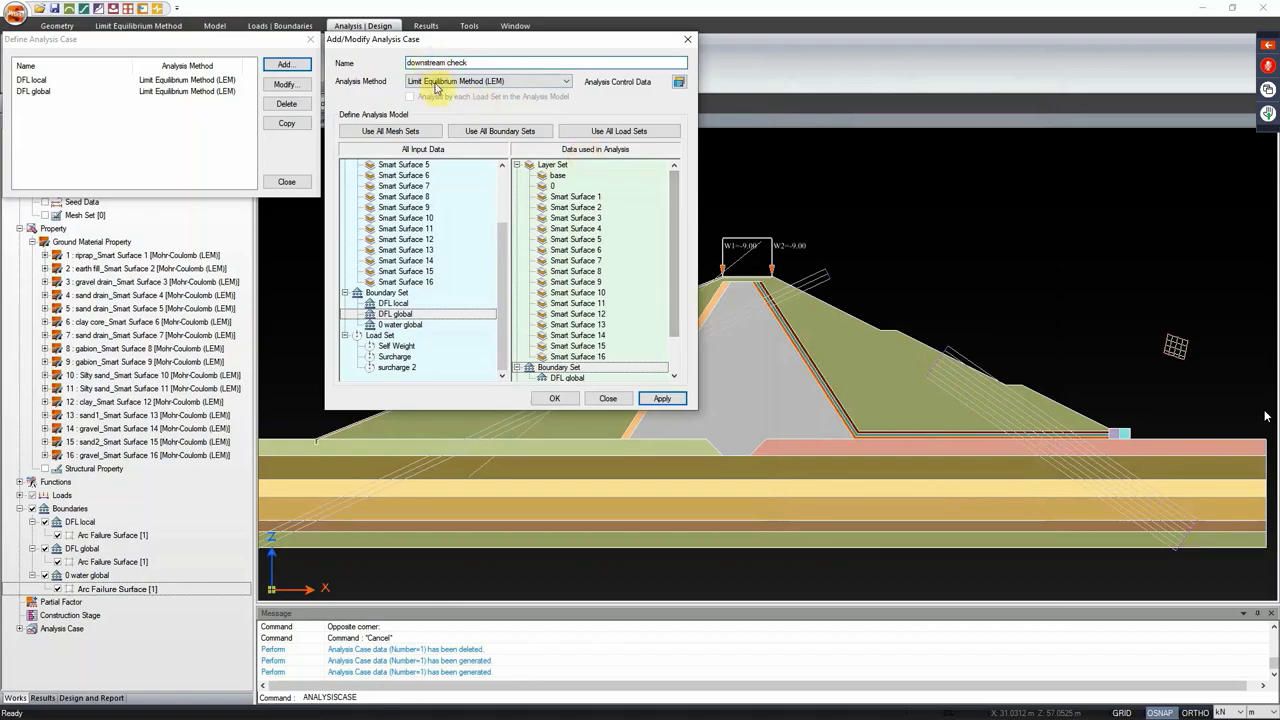
{"action": "left_click_drag", "start_coordinate": [674, 200], "coordinate": [675, 288]}
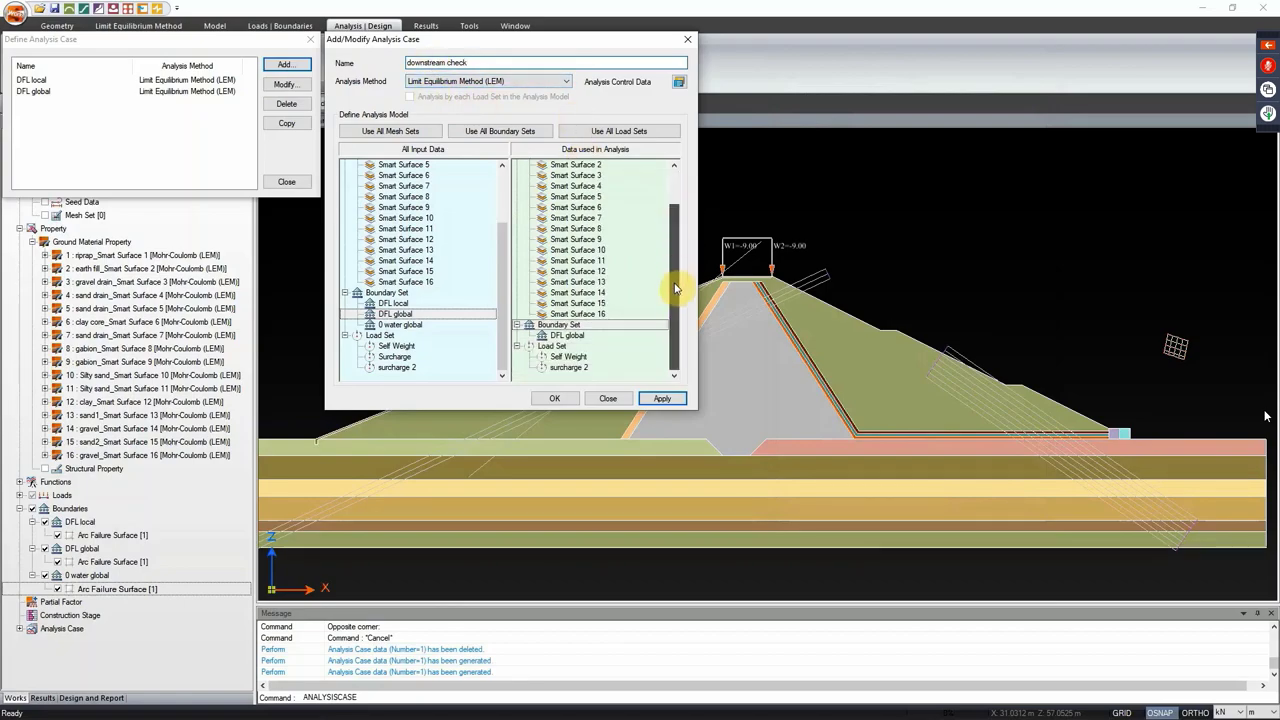
{"action": "left_click", "coordinate": [576, 337]}
{"action": "left_click_drag", "start_coordinate": [584, 338], "coordinate": [650, 338]}
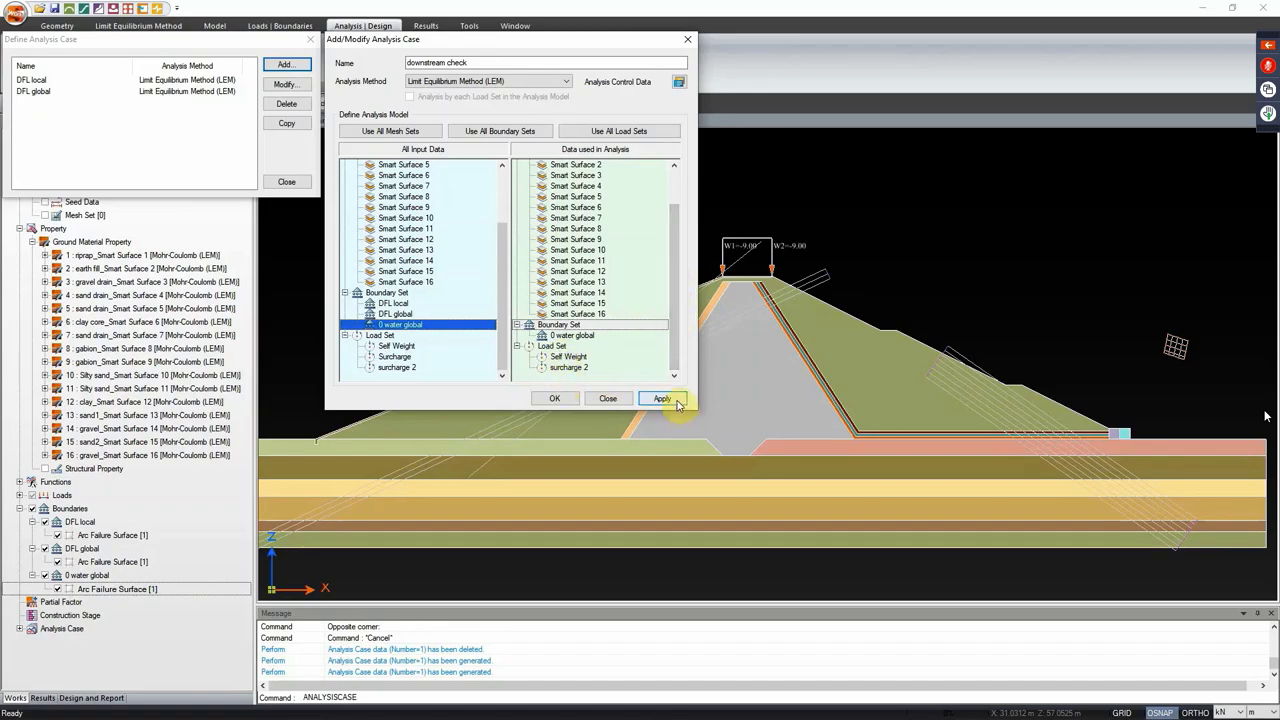
Step: Set the downstream check analysis control to left-to-right slope direction with a 0 m initial water level, apply the case and close the case definition
{"action": "left_click", "coordinate": [679, 82]}
{"action": "left_click_drag", "start_coordinate": [548, 42], "coordinate": [900, 35]}
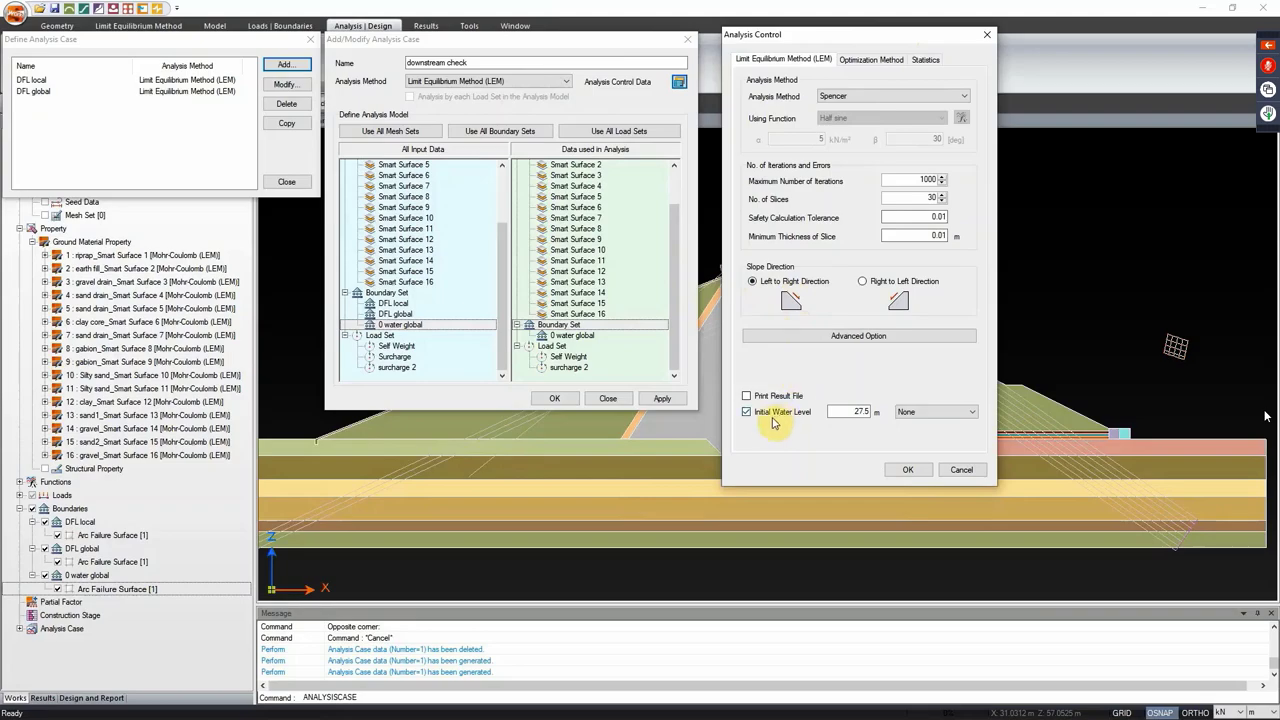
{"action": "double_click", "coordinate": [843, 412]}
{"action": "type", "text": "0"}
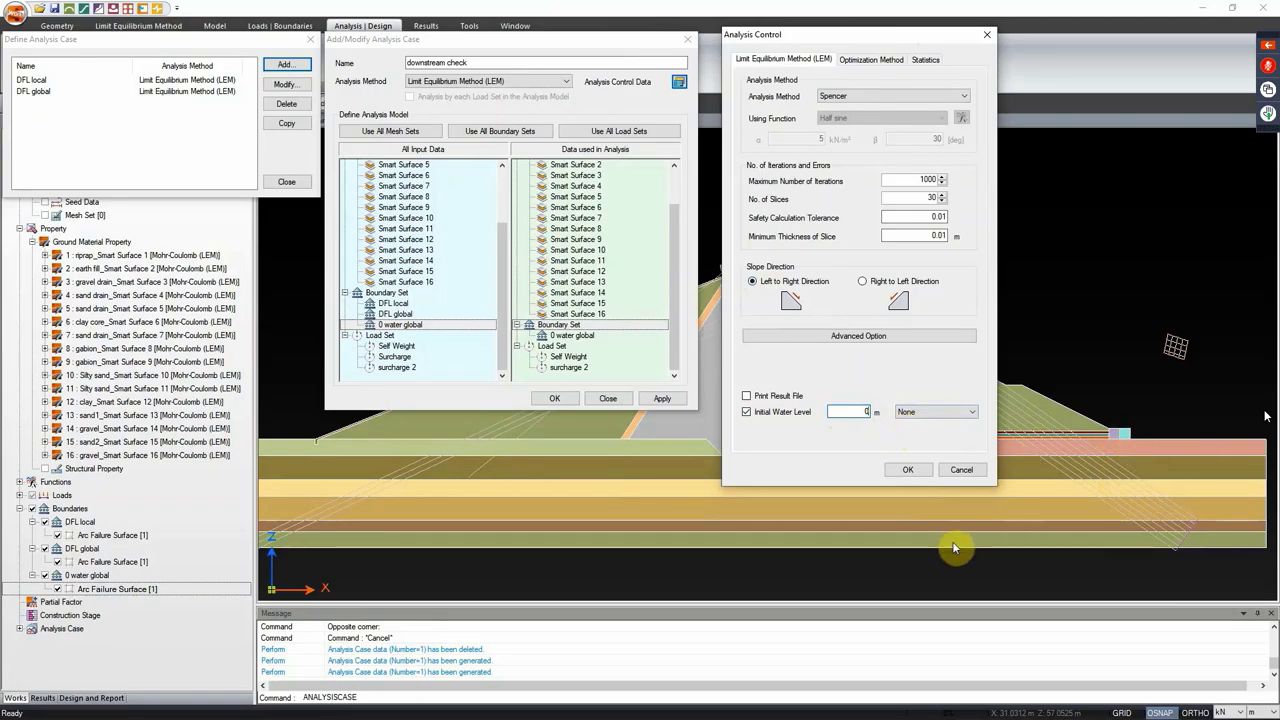
{"action": "left_click", "coordinate": [912, 470]}
{"action": "left_click", "coordinate": [662, 400]}
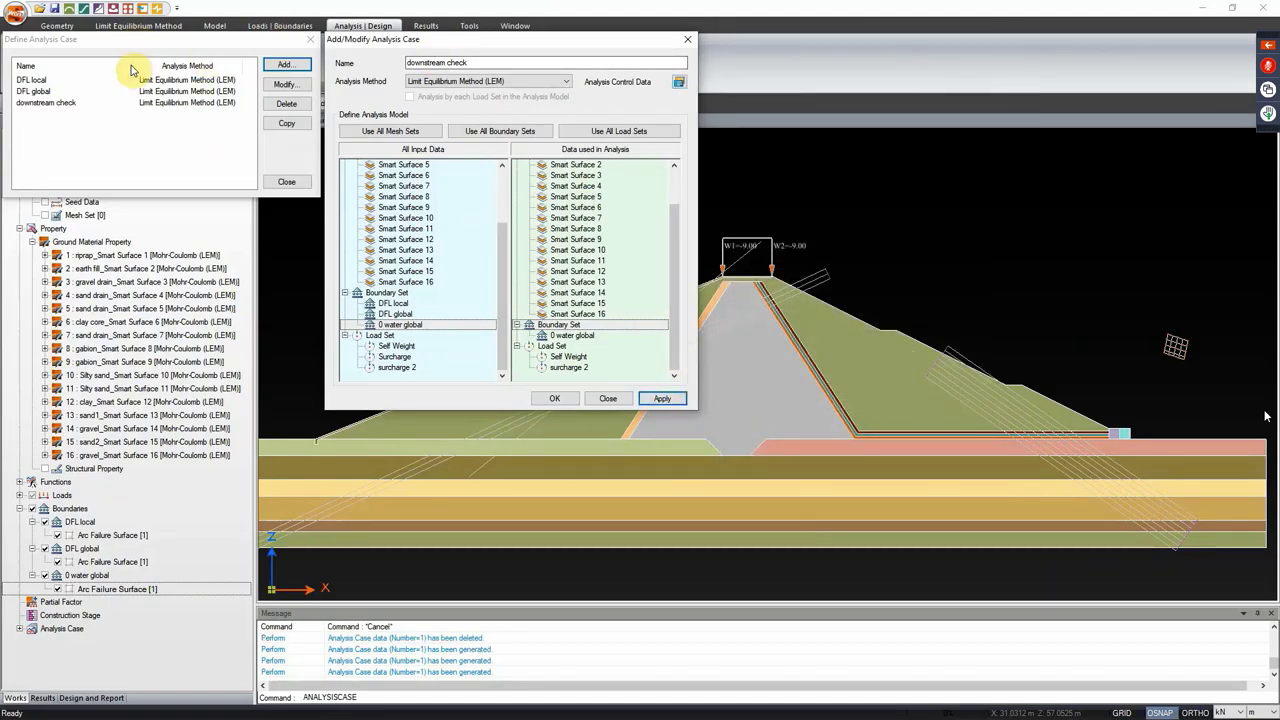
{"action": "left_click", "coordinate": [612, 401]}
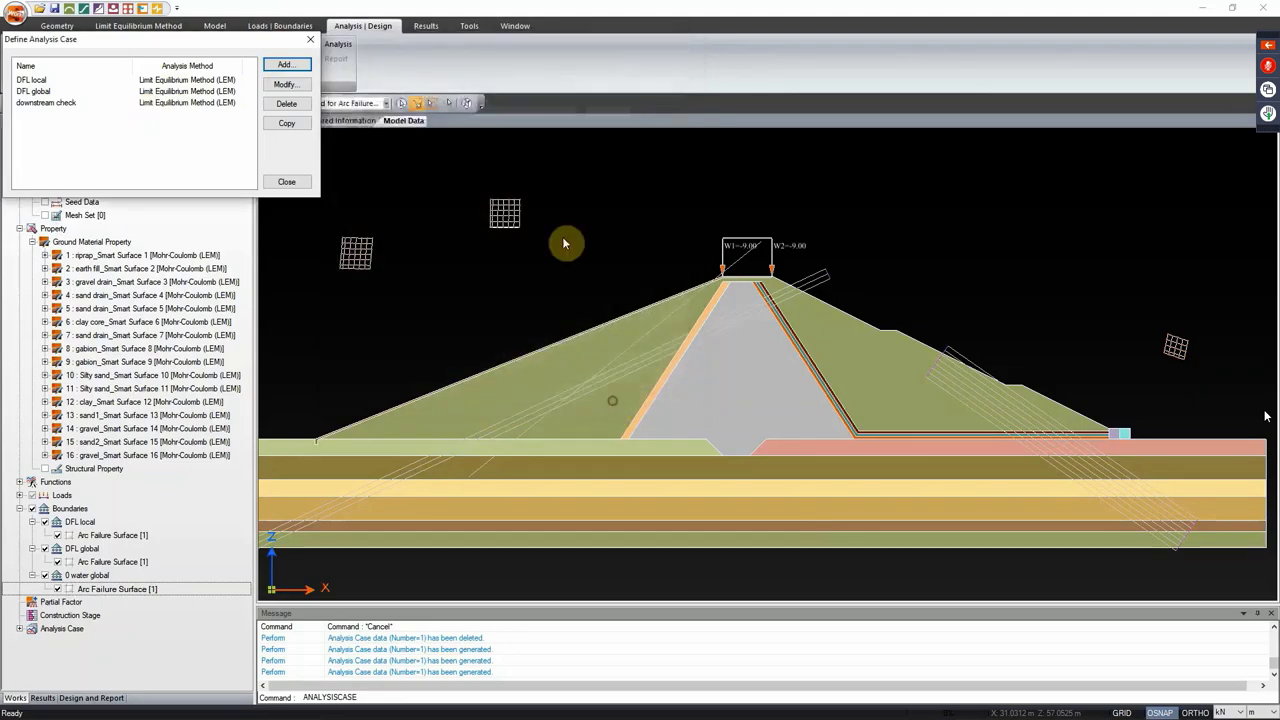
{"action": "left_click", "coordinate": [288, 185]}
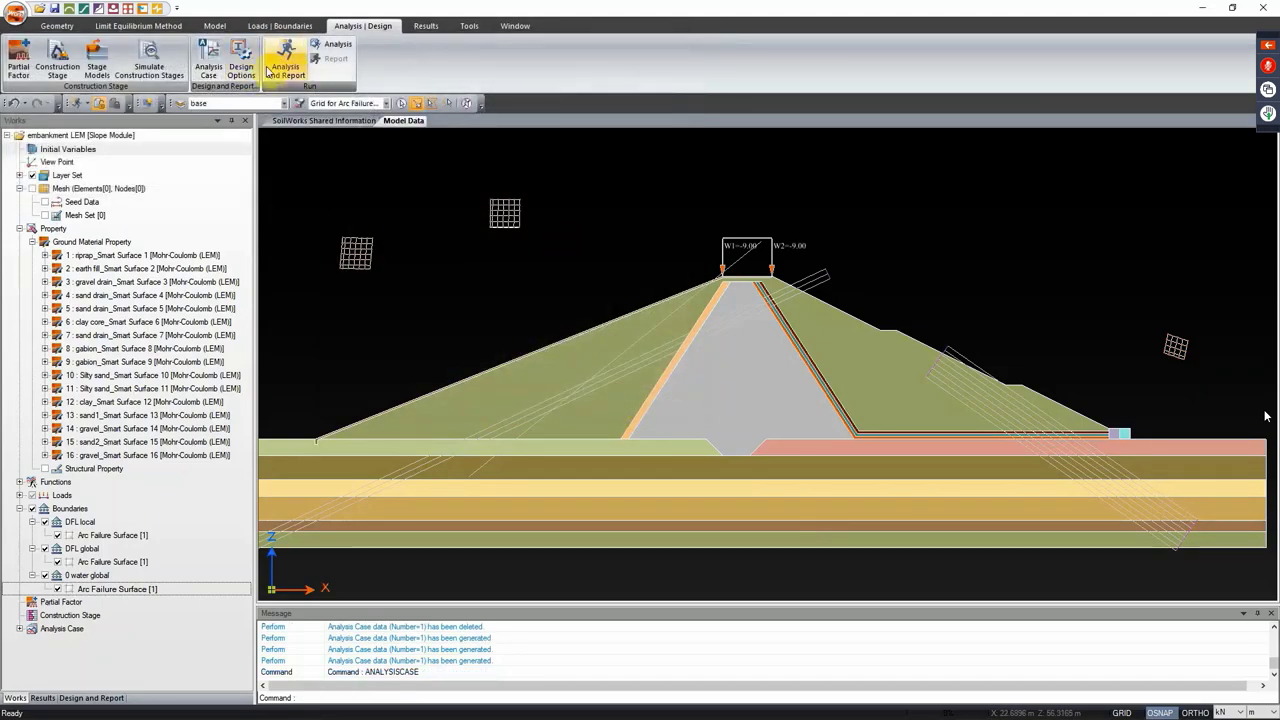
Step: Review the factor of safety criteria for slopes in the design options and close them without changes
{"action": "left_click_drag", "start_coordinate": [650, 337], "coordinate": [626, 317]}
{"action": "scroll", "coordinate": [643, 300], "scroll_direction": "down", "scroll_amount": 2}
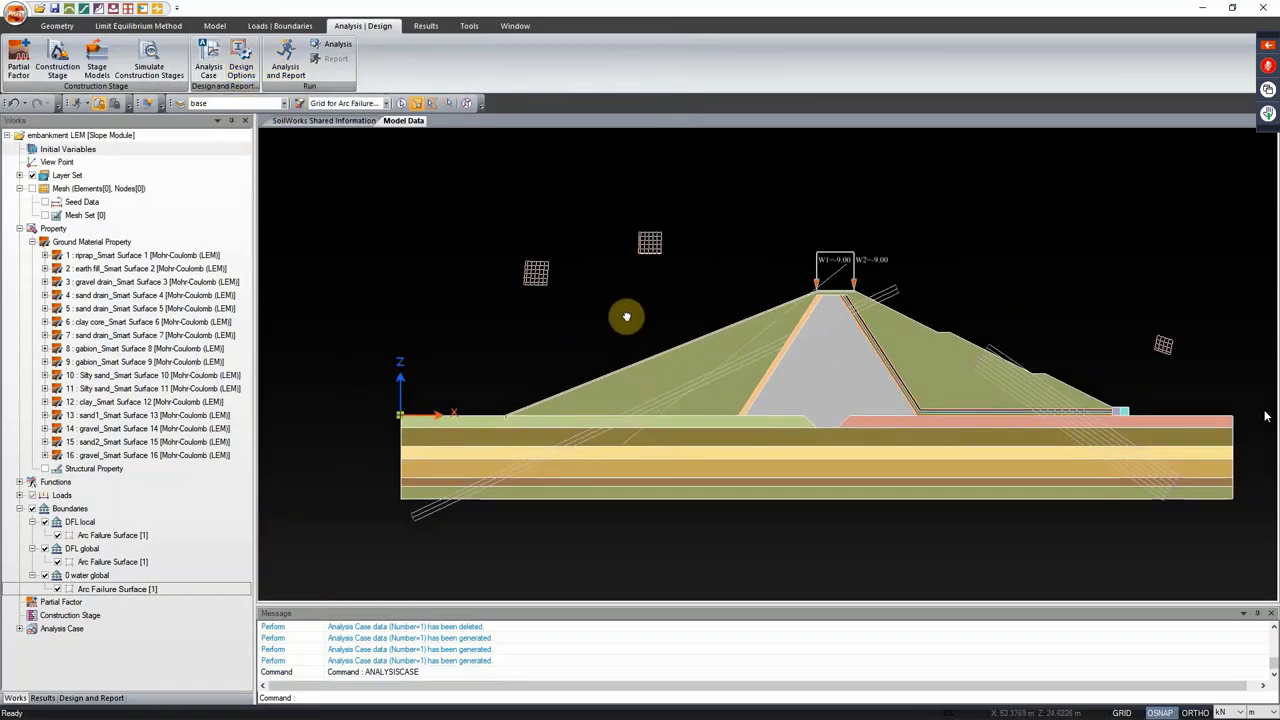
{"action": "left_click", "coordinate": [242, 66]}
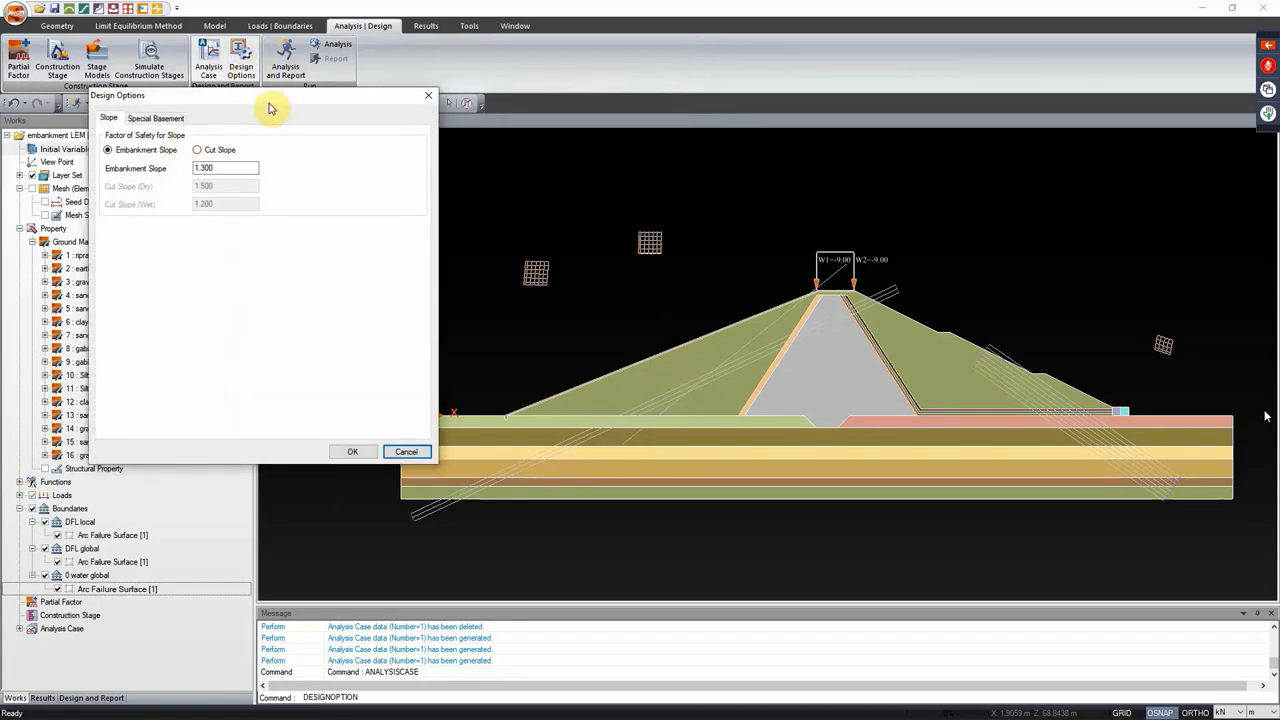
{"action": "left_click", "coordinate": [427, 95]}
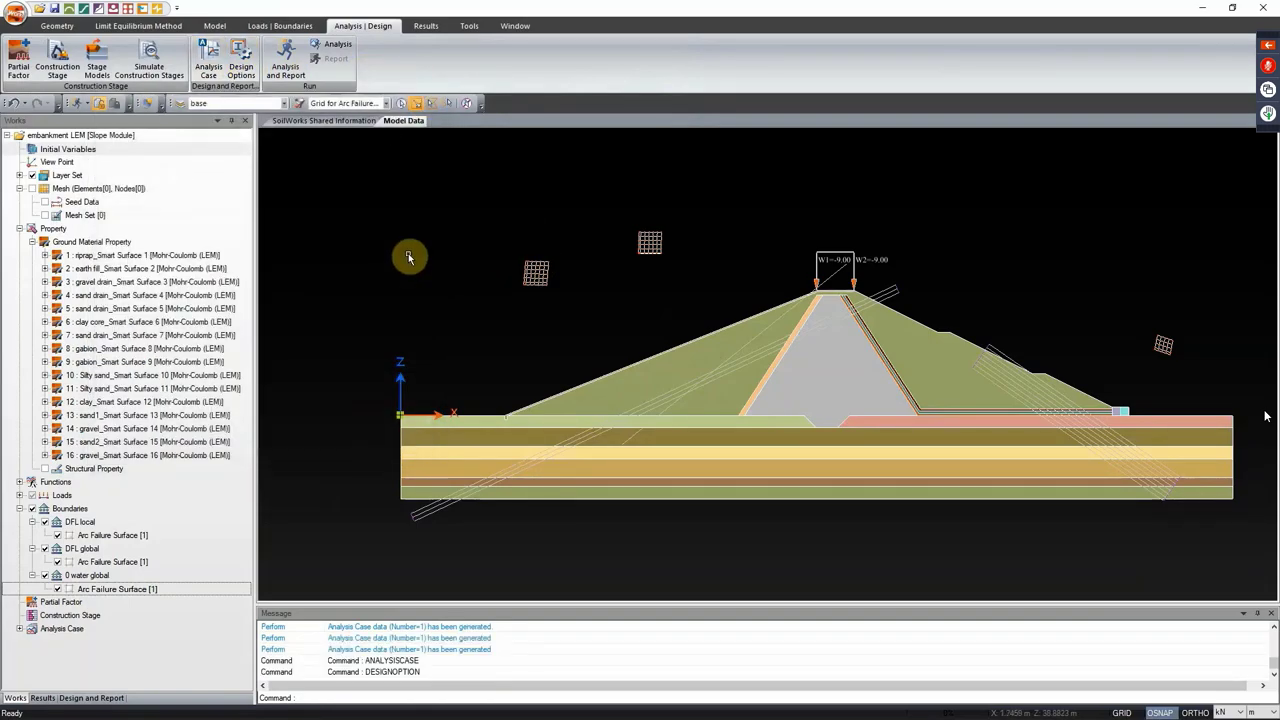
Step: Run the DFL local, DFL global and downstream check analyses without the Slope Analysis Results Report, and close the analysis manager
{"action": "left_click", "coordinate": [292, 60]}
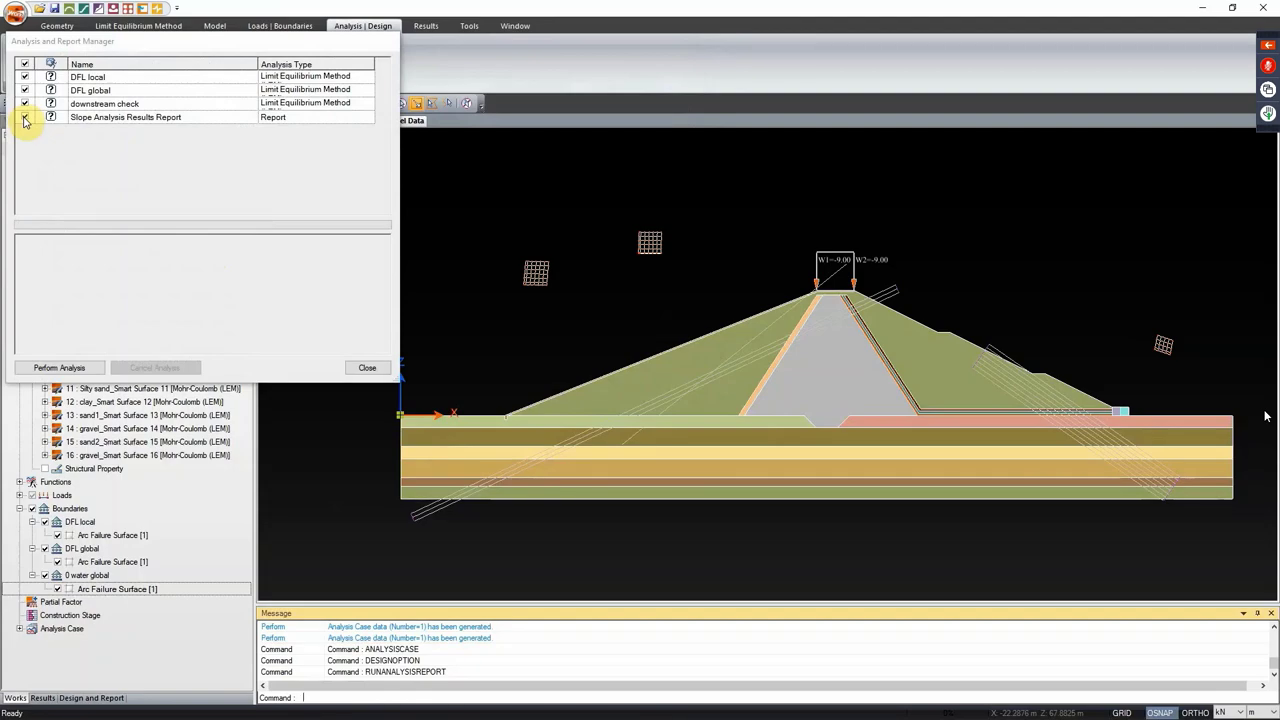
{"action": "left_click", "coordinate": [25, 117]}
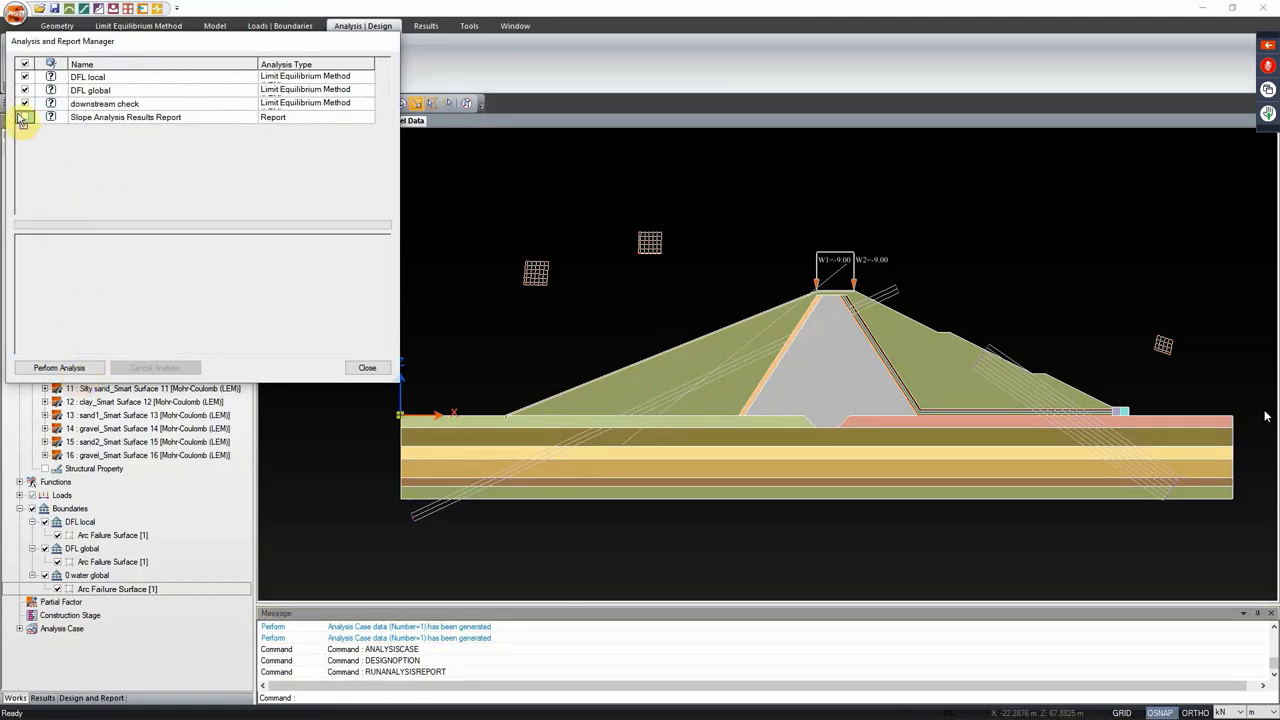
{"action": "left_click", "coordinate": [81, 369]}
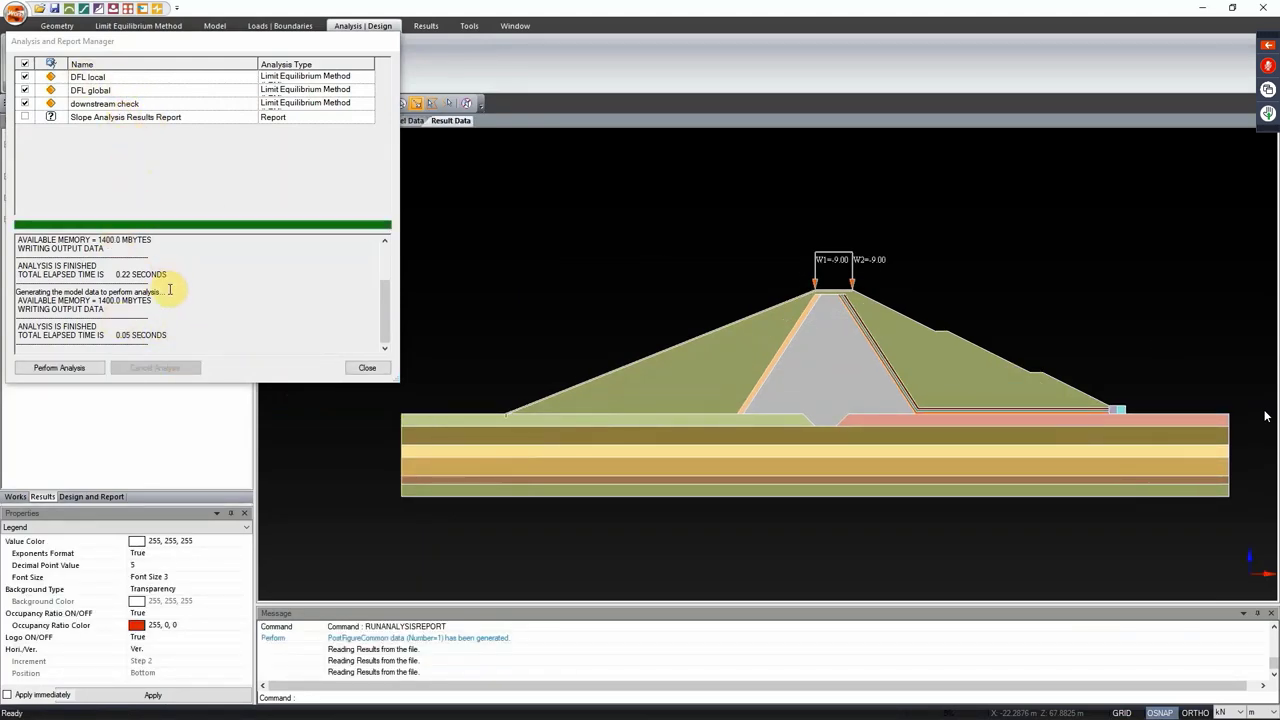
{"action": "left_click", "coordinate": [367, 370]}
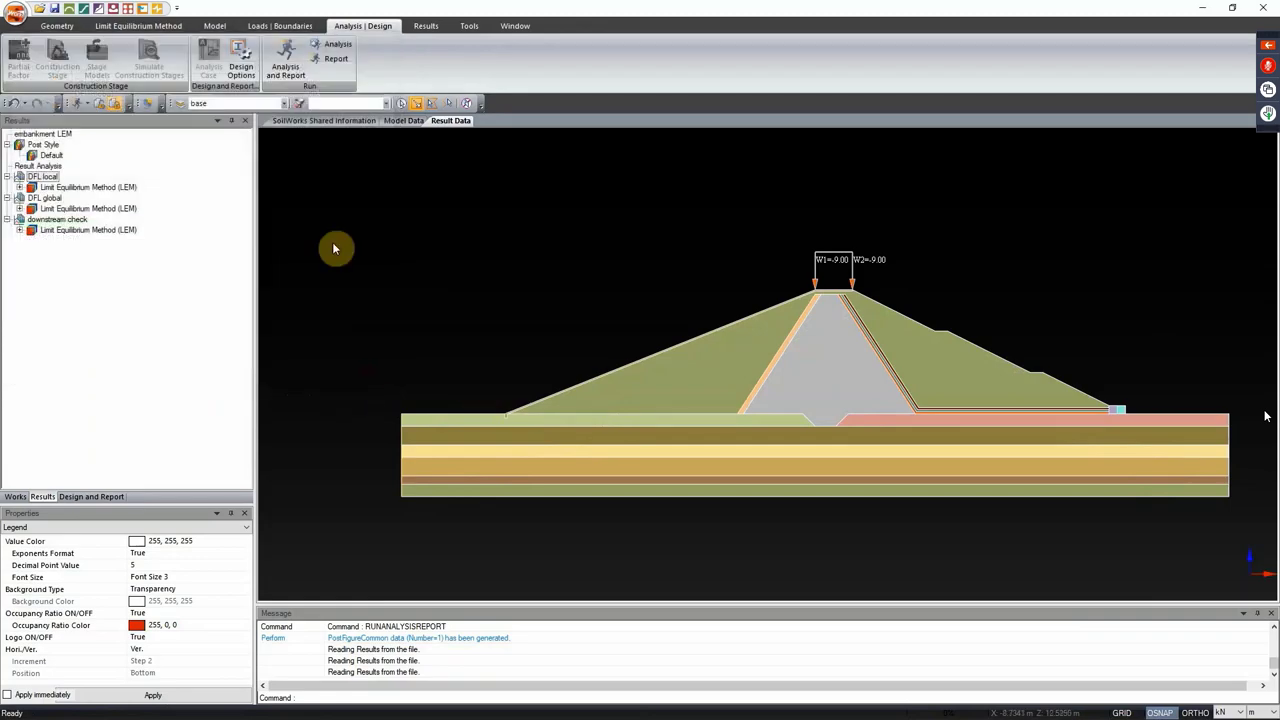
Step: Expand the LEM results of the DFL local, DFL global and downstream check cases to read their factors of safety
{"action": "left_click", "coordinate": [438, 30]}
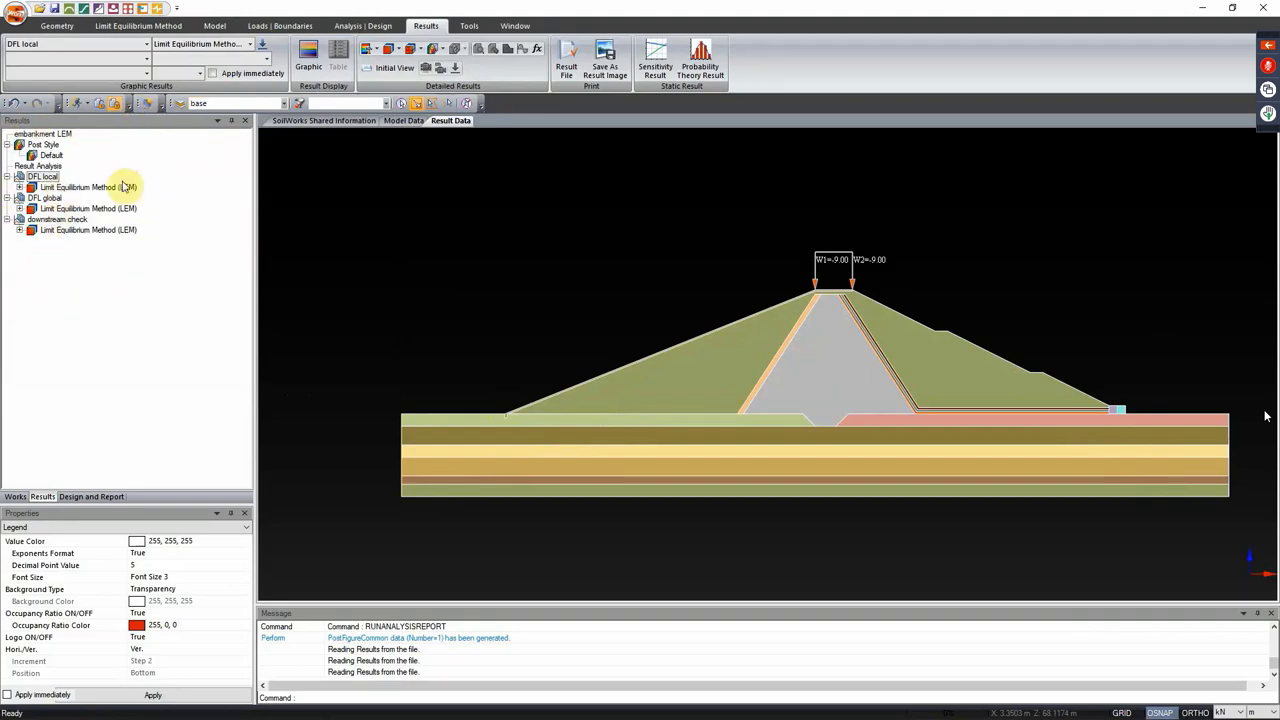
{"action": "left_click", "coordinate": [19, 187]}
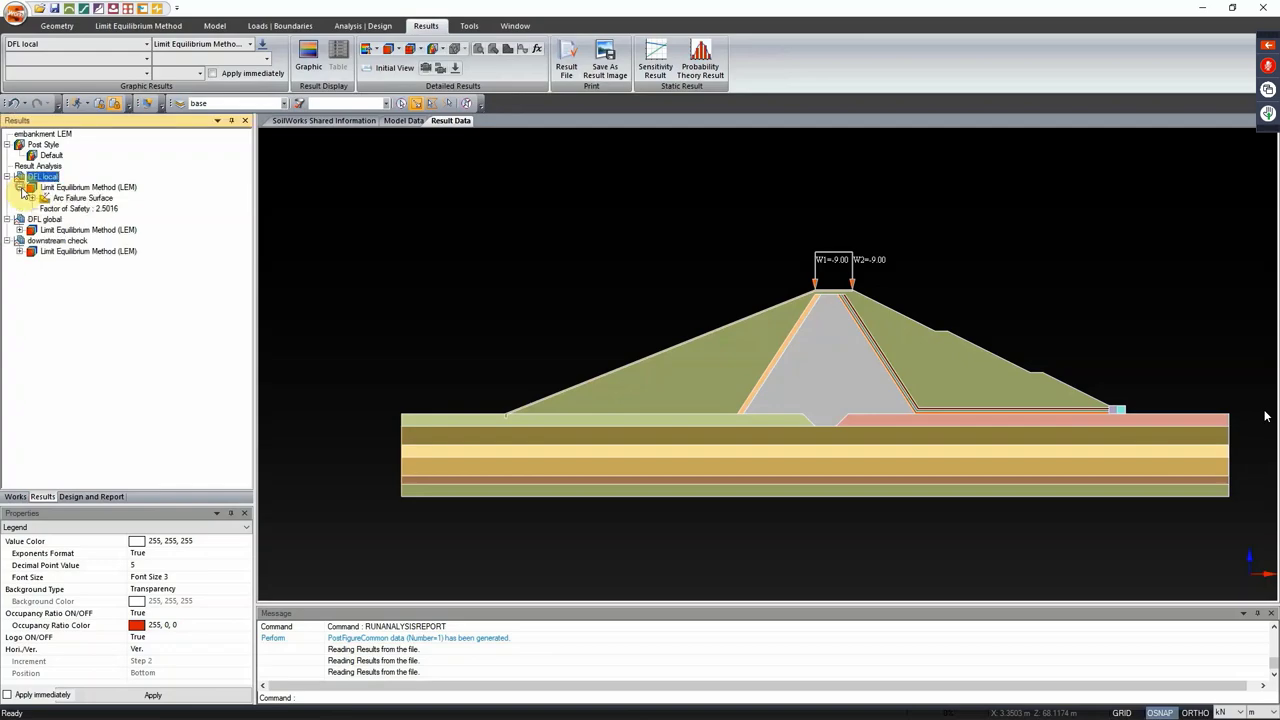
{"action": "left_click", "coordinate": [19, 230]}
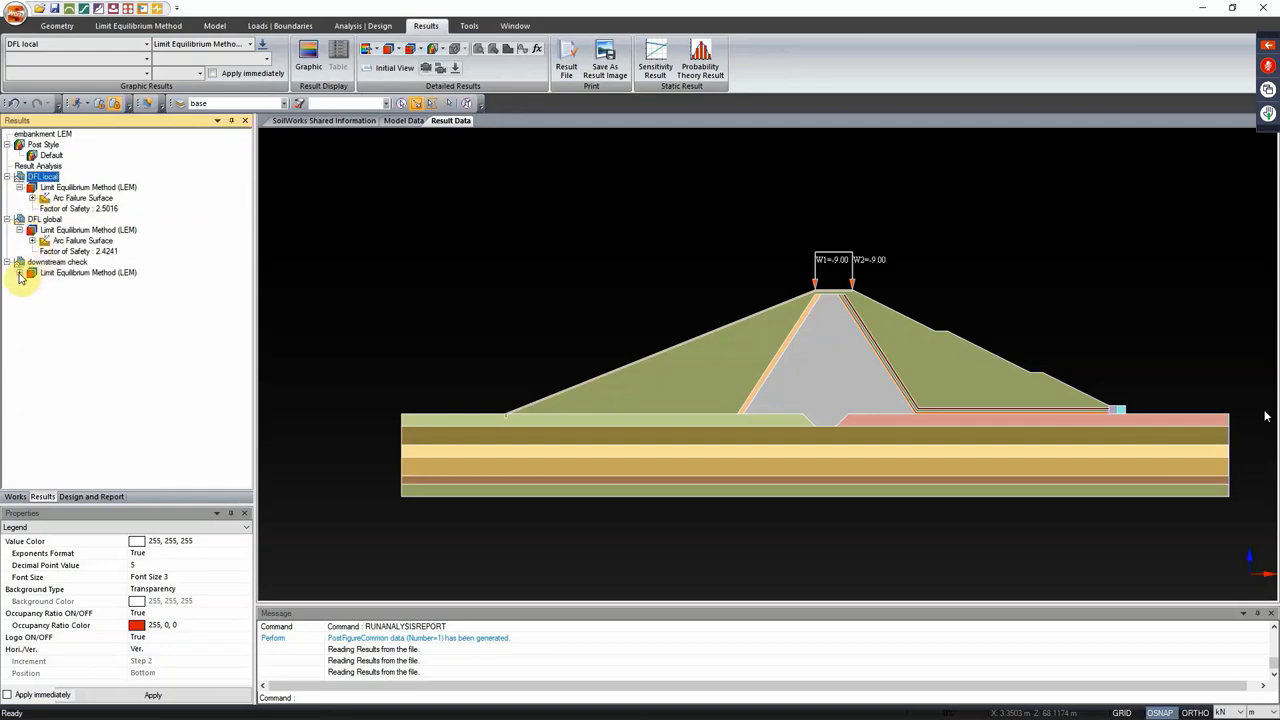
{"action": "left_click", "coordinate": [19, 273]}
Step: Display the arc failure surface result of the DFL local, DFL global and downstream check cases one after another
{"action": "left_click", "coordinate": [85, 209]}
{"action": "left_click", "coordinate": [104, 200]}
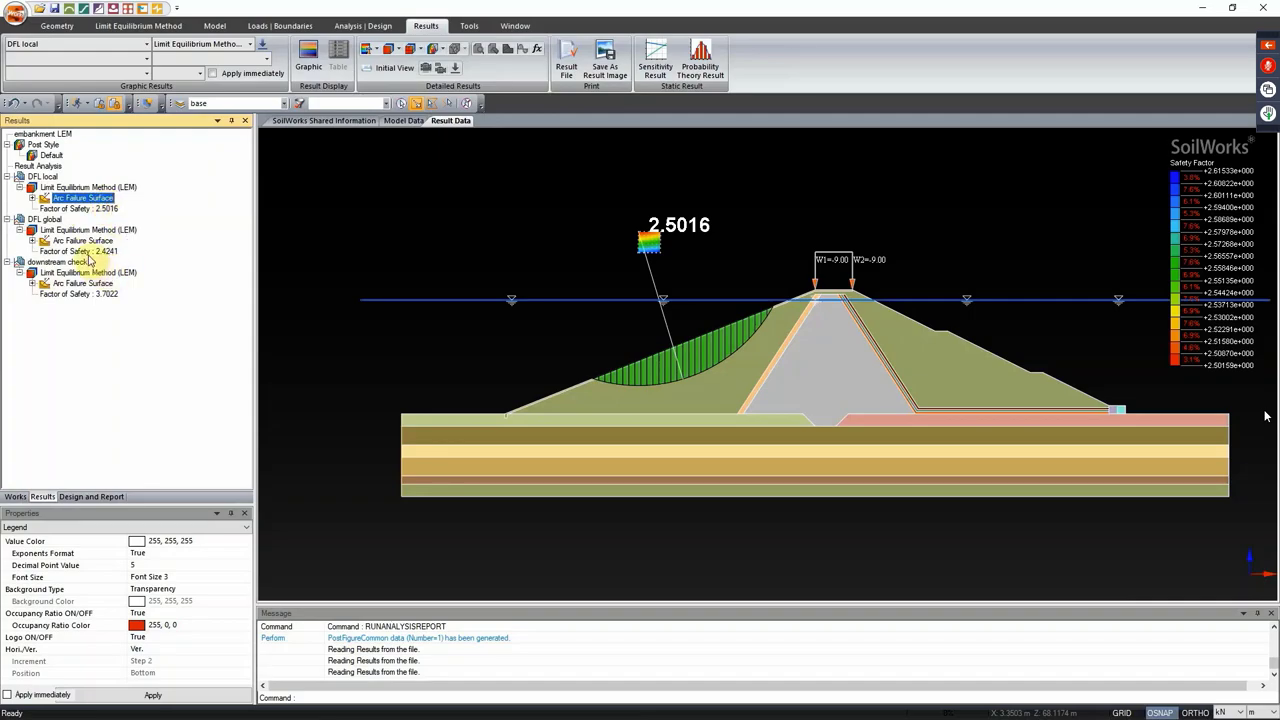
{"action": "left_click", "coordinate": [87, 242]}
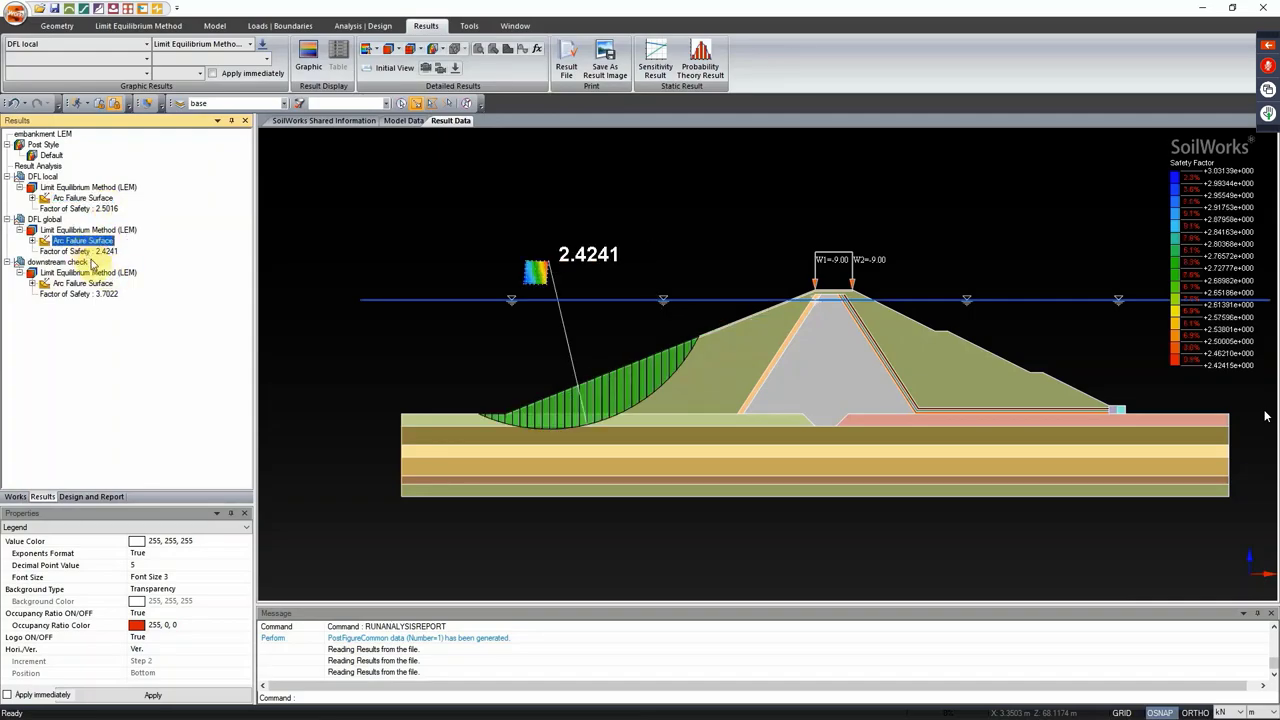
{"action": "left_click", "coordinate": [81, 276]}
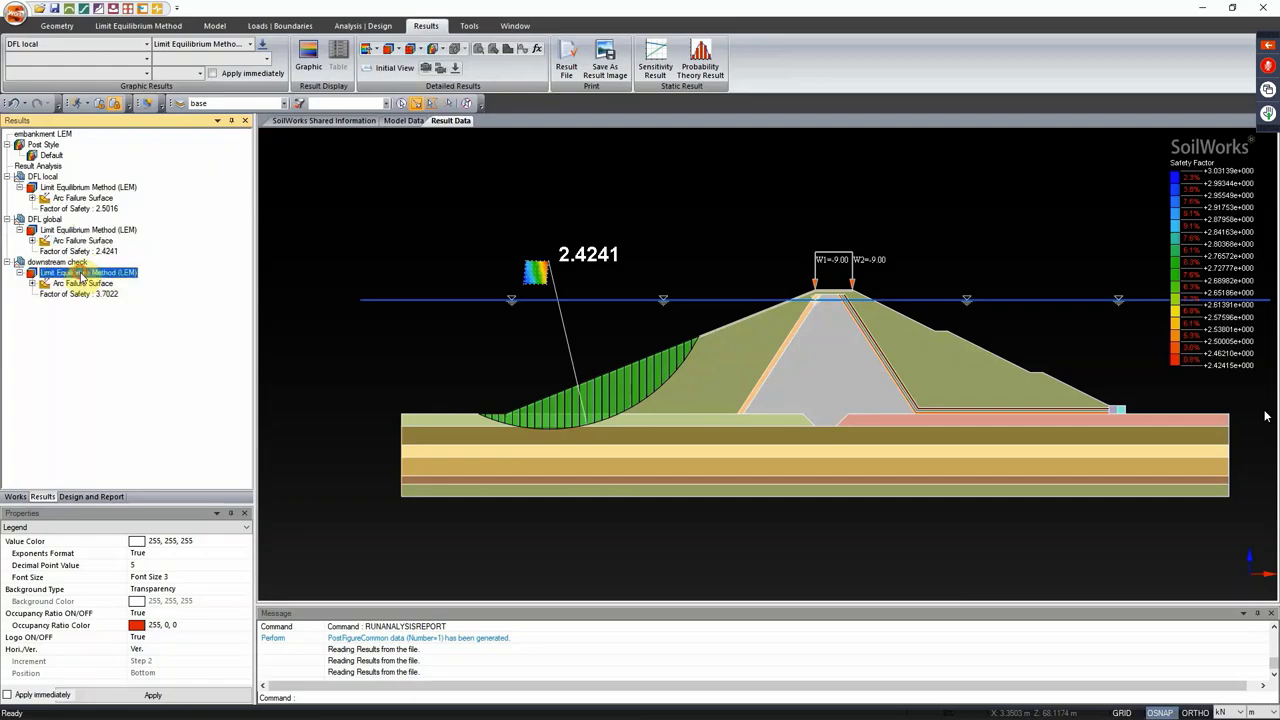
{"action": "left_click", "coordinate": [83, 284]}
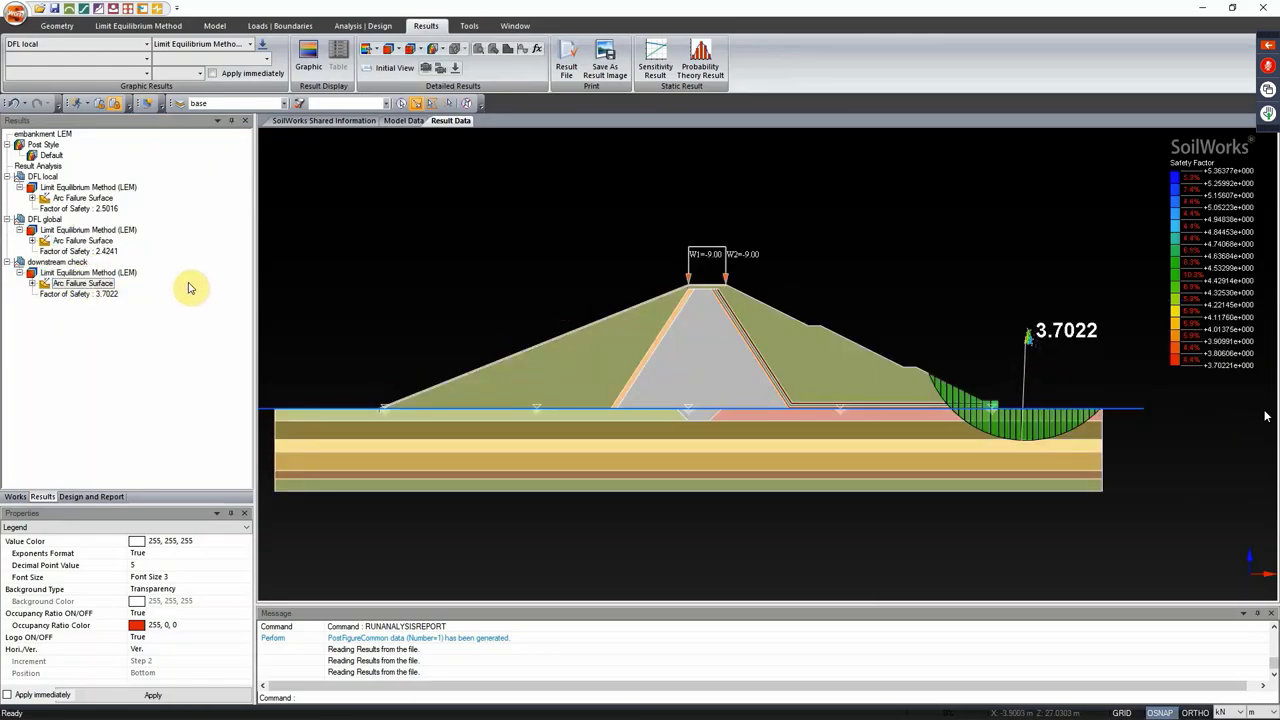
Step: Revisit the DFL local and DFL global failure surfaces and switch to the Design Parameters slide in PowerPoint to compare the required safety factors
{"action": "left_click", "coordinate": [83, 199]}
{"action": "left_click", "coordinate": [83, 241]}
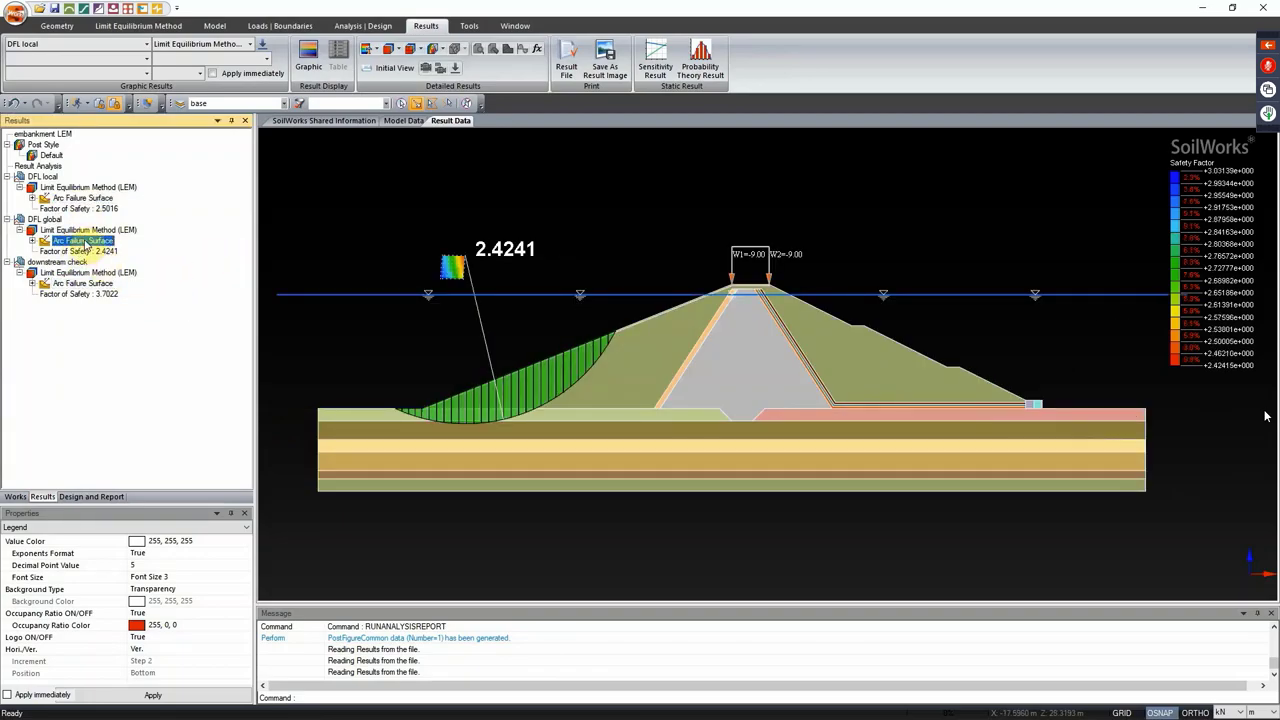
{"action": "key", "text": "alt+Tab"}
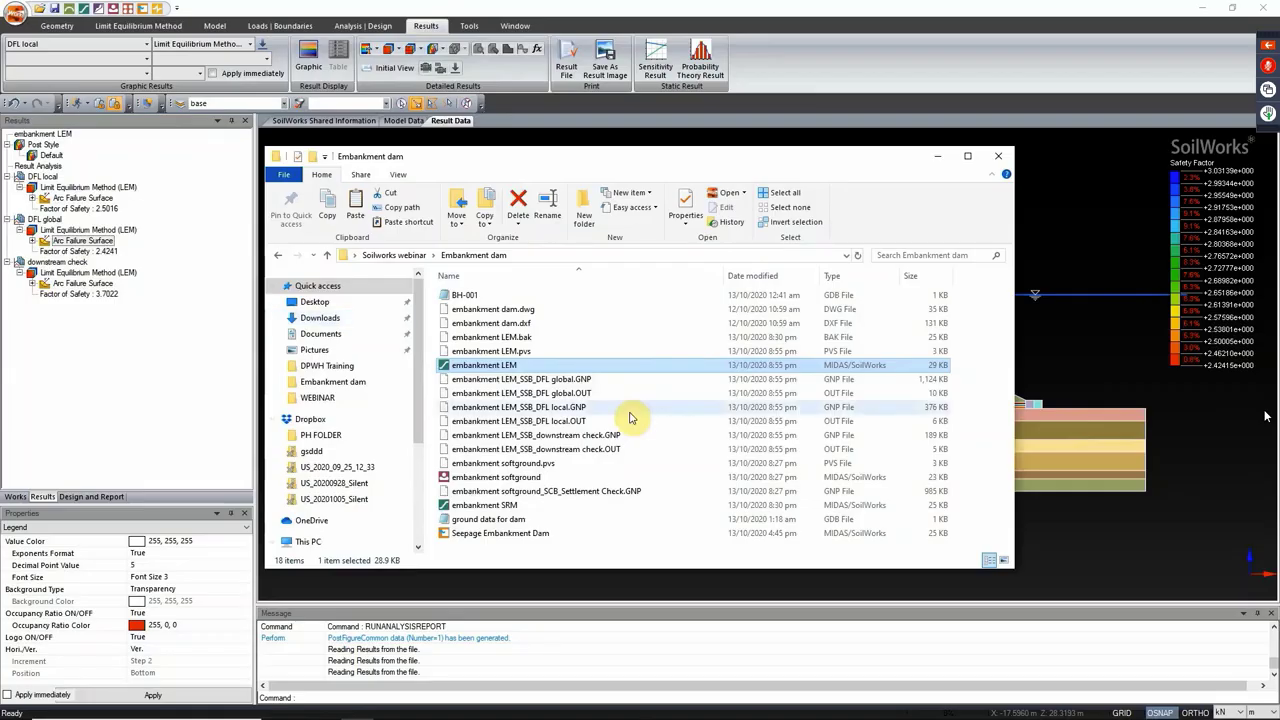
{"action": "key", "text": "alt+Tab"}
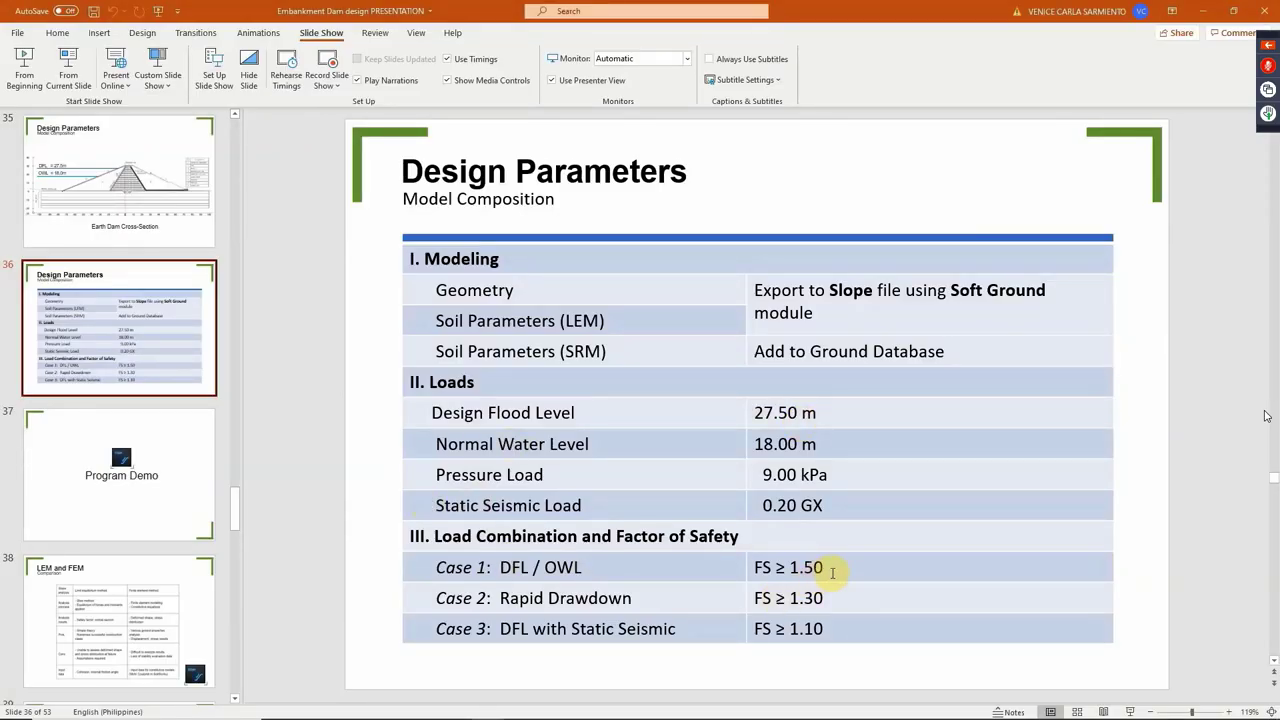
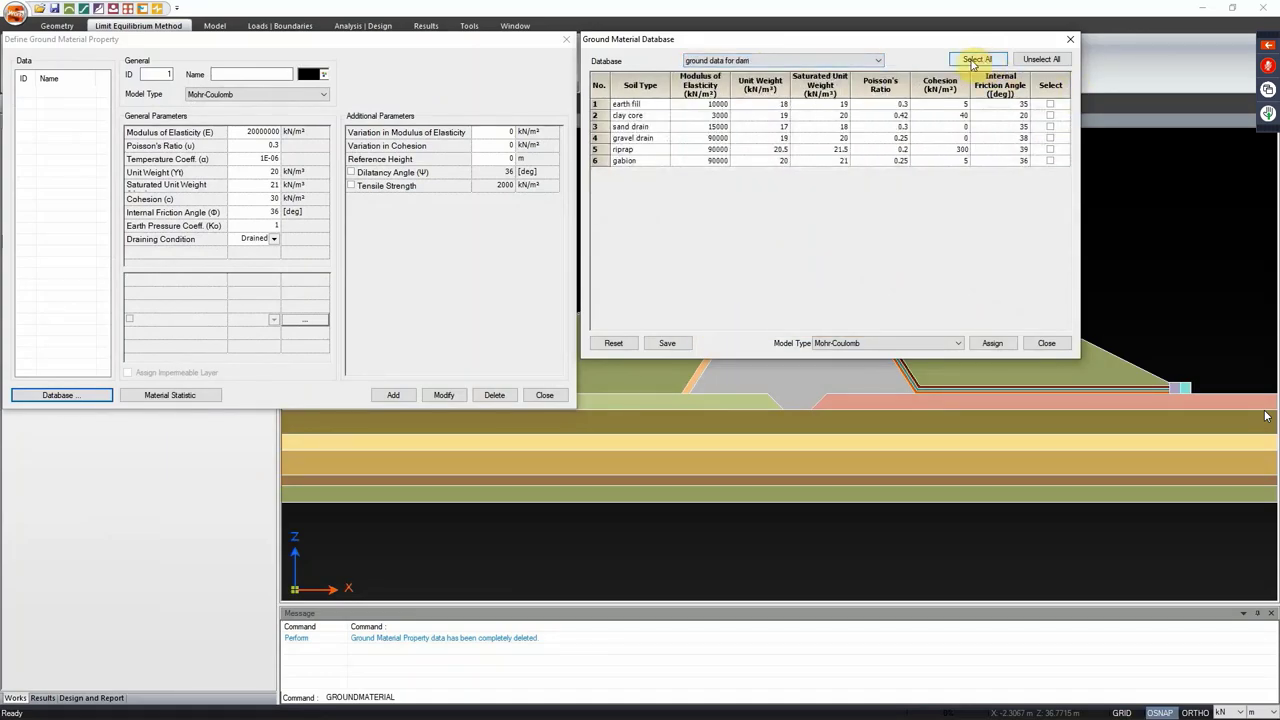
Step: Add all soils of the "ground data for dam" and BH-001 databases as Mohr-Coulomb ground materials
{"action": "left_click", "coordinate": [943, 343]}
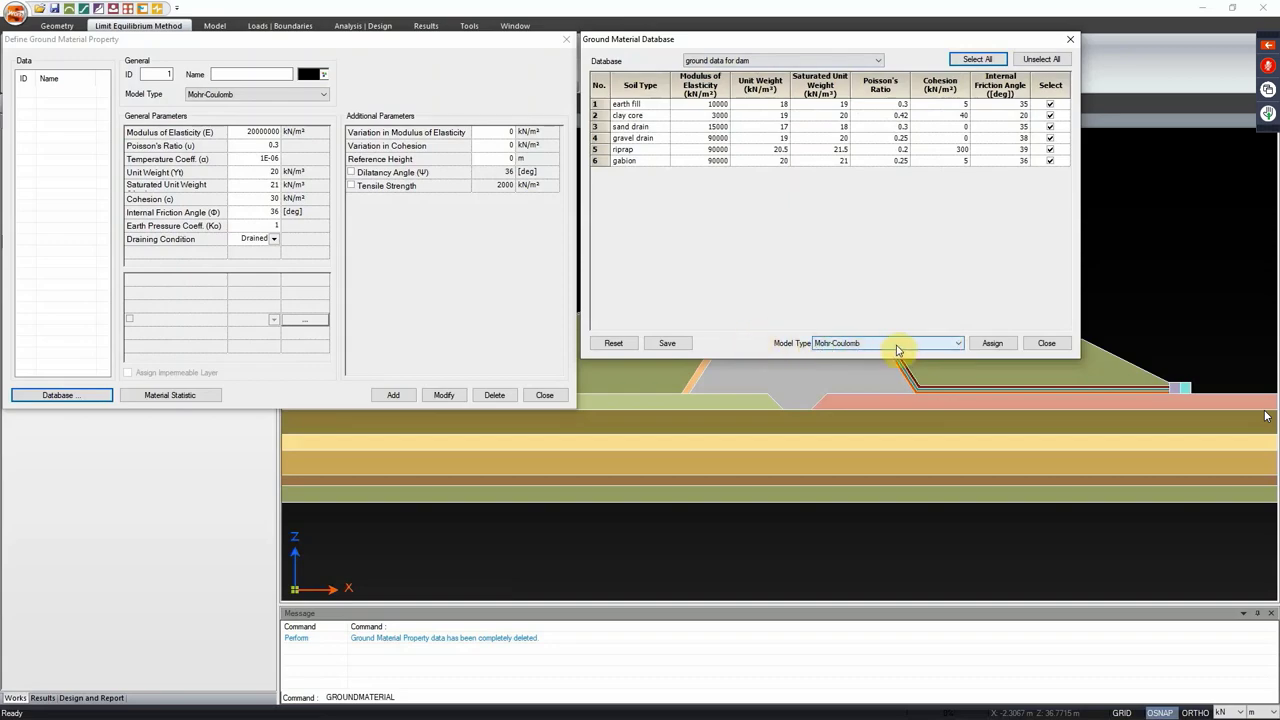
{"action": "left_click", "coordinate": [1014, 344]}
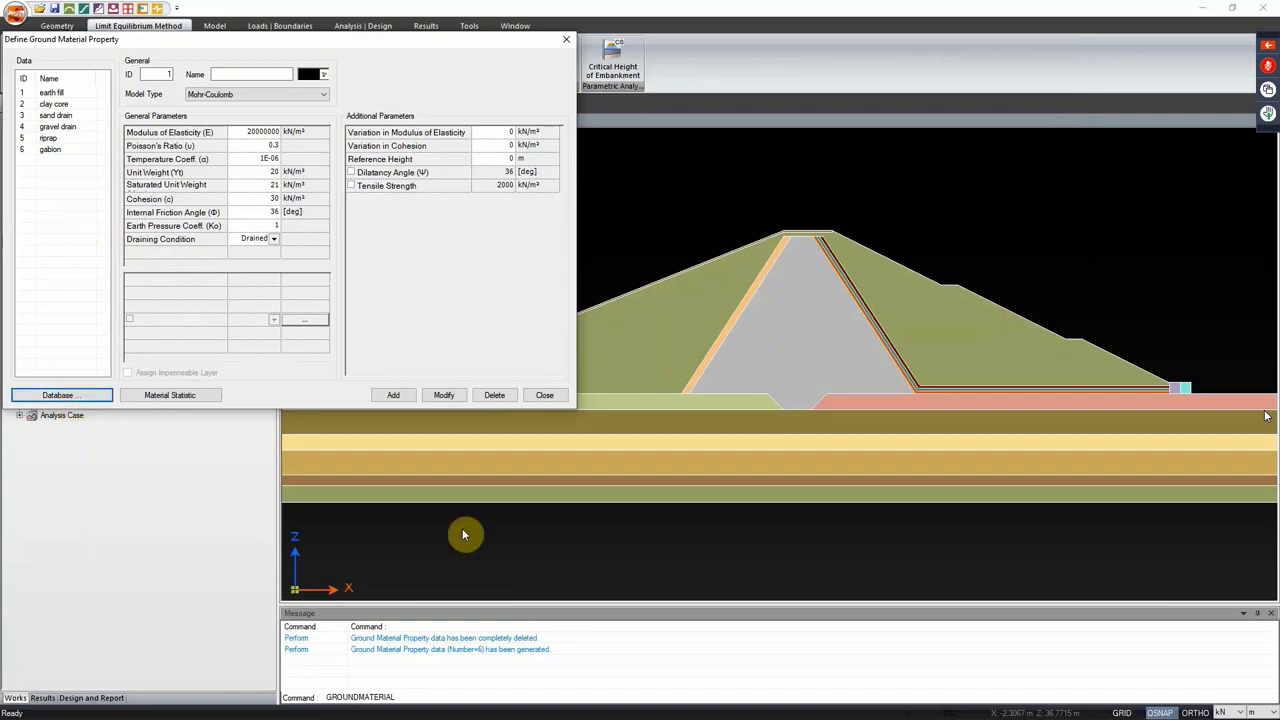
{"action": "left_click", "coordinate": [58, 395]}
{"action": "left_click", "coordinate": [780, 60]}
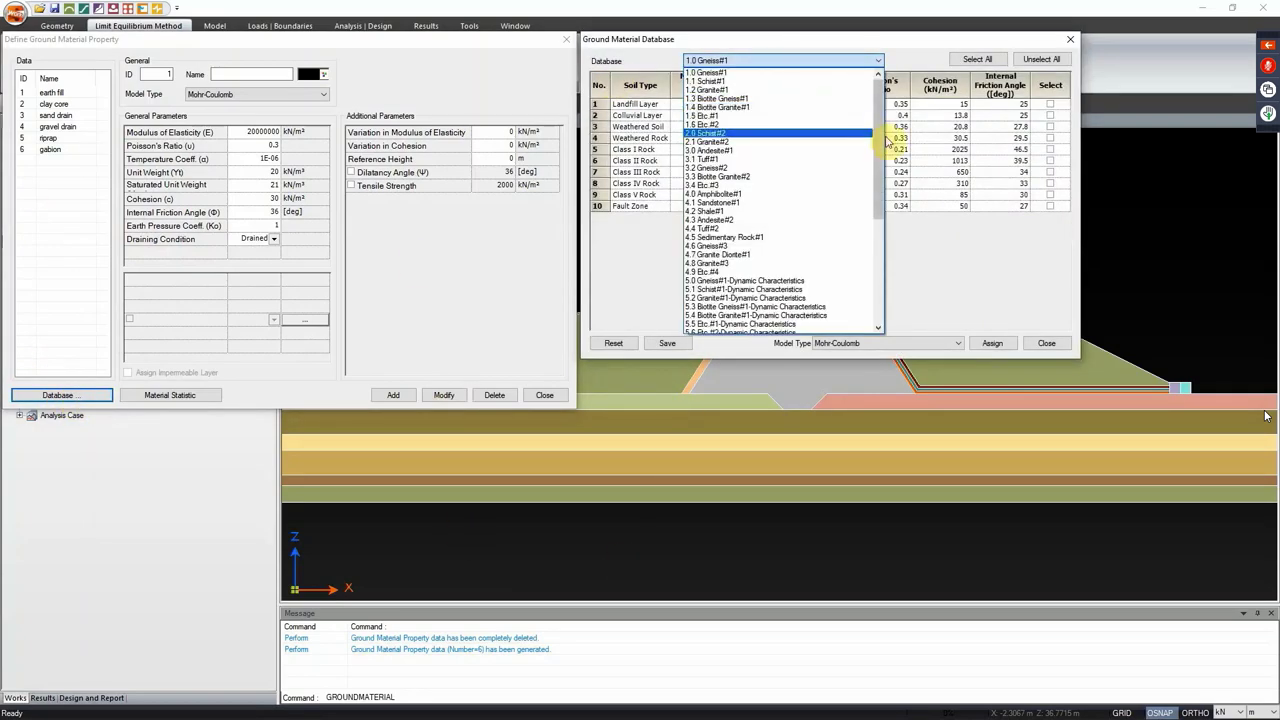
{"action": "left_click_drag", "start_coordinate": [886, 140], "coordinate": [905, 270]}
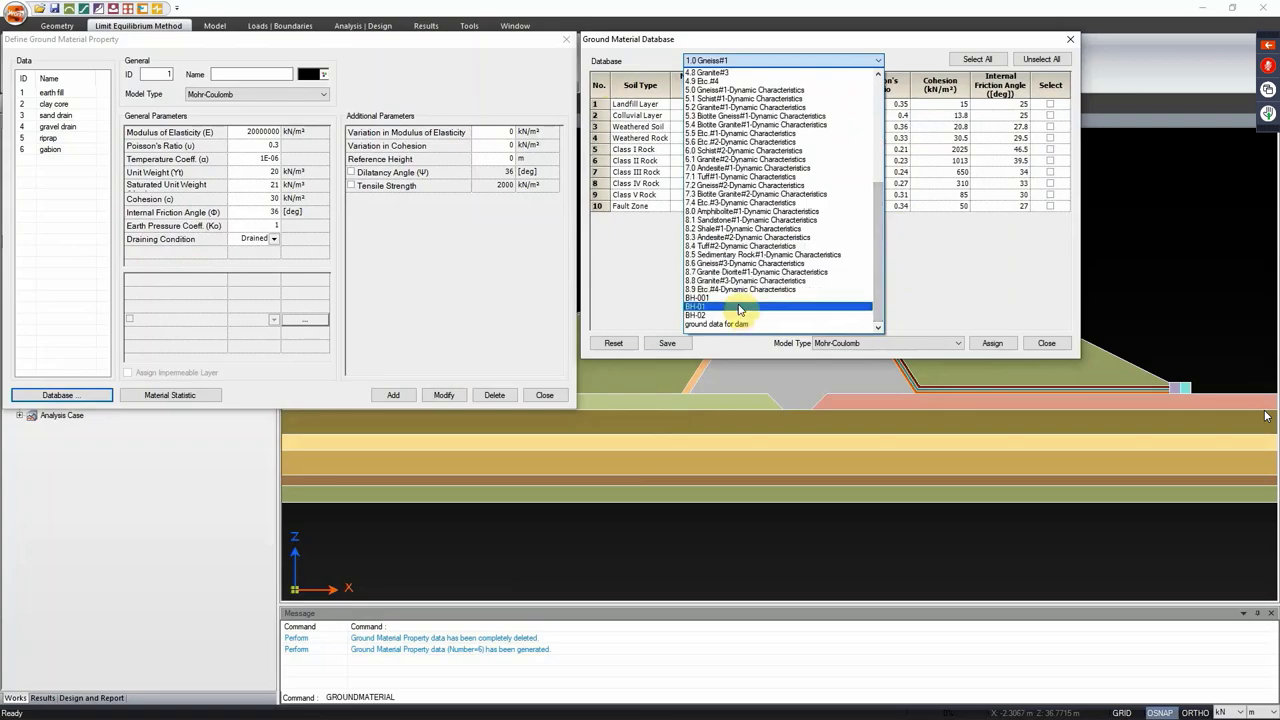
{"action": "left_click", "coordinate": [738, 297]}
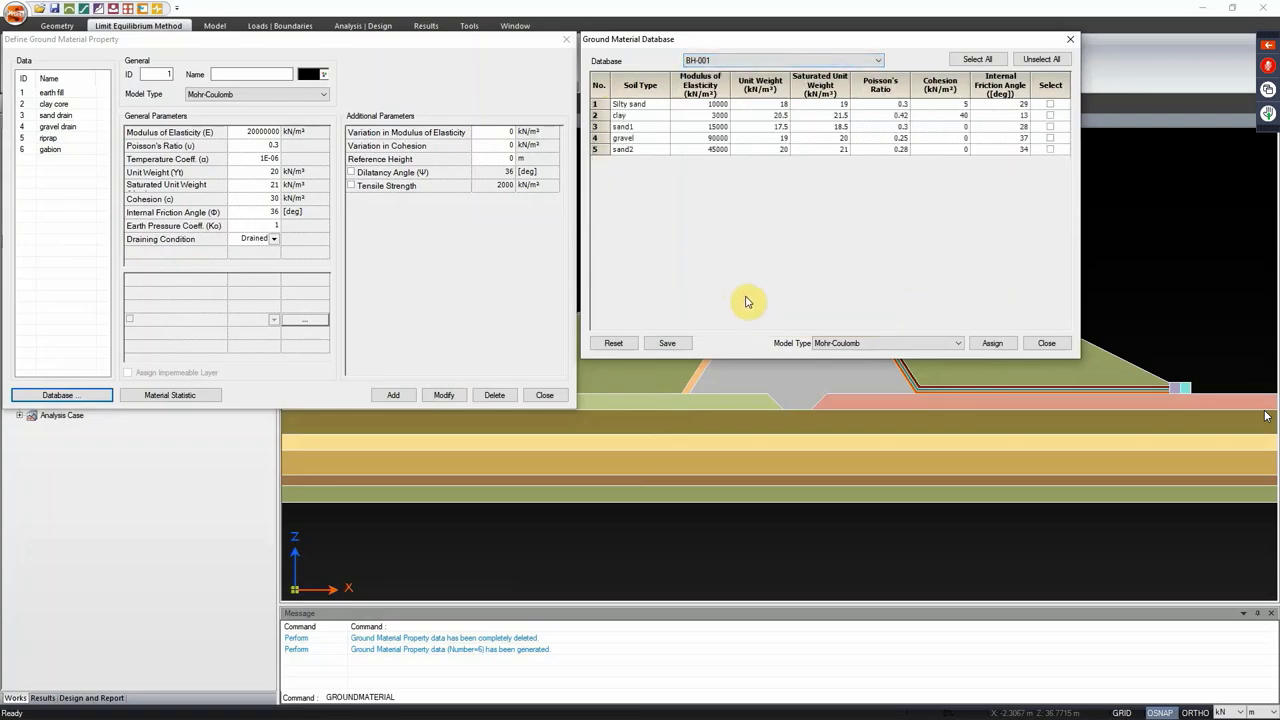
{"action": "left_click", "coordinate": [987, 60]}
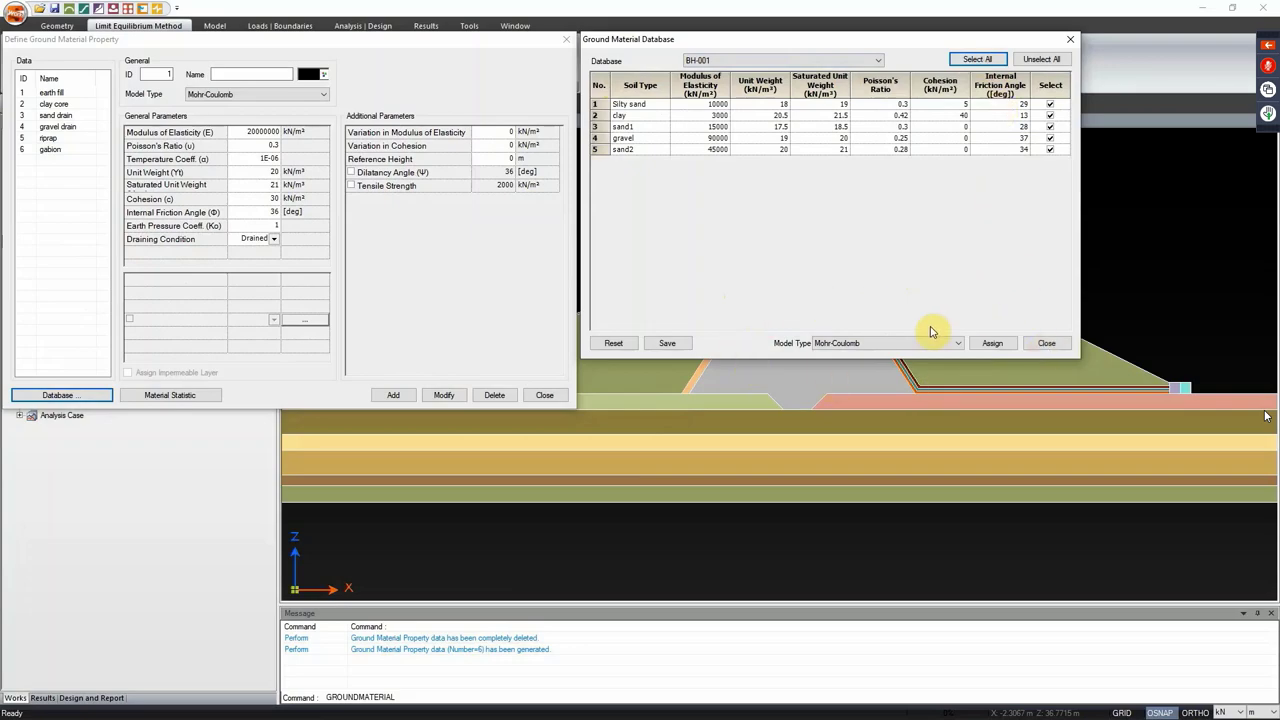
{"action": "left_click", "coordinate": [992, 343]}
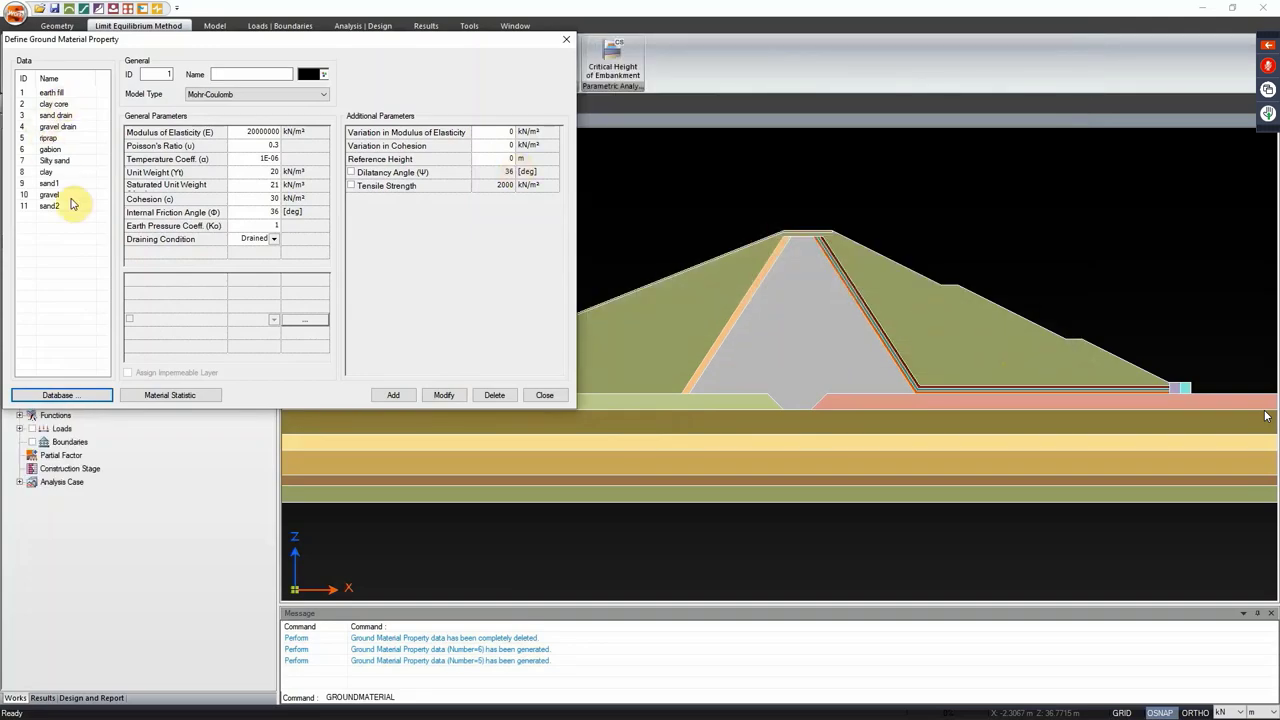
Step: Review the parameters of the imported dam and foundation materials, including earth fill, gabion, clay and sand1, and close the material definition
{"action": "left_click", "coordinate": [50, 92]}
{"action": "left_click", "coordinate": [57, 127]}
{"action": "left_click", "coordinate": [54, 160]}
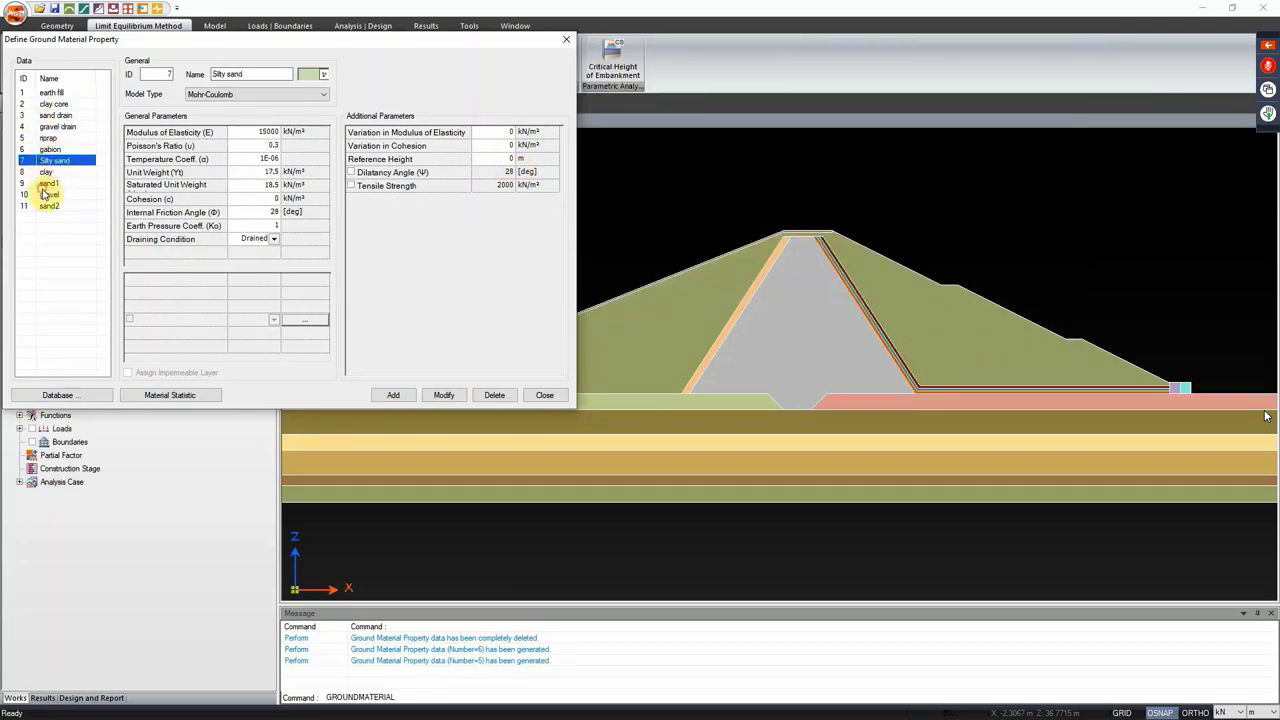
{"action": "left_click", "coordinate": [49, 183]}
{"action": "left_click", "coordinate": [50, 149]}
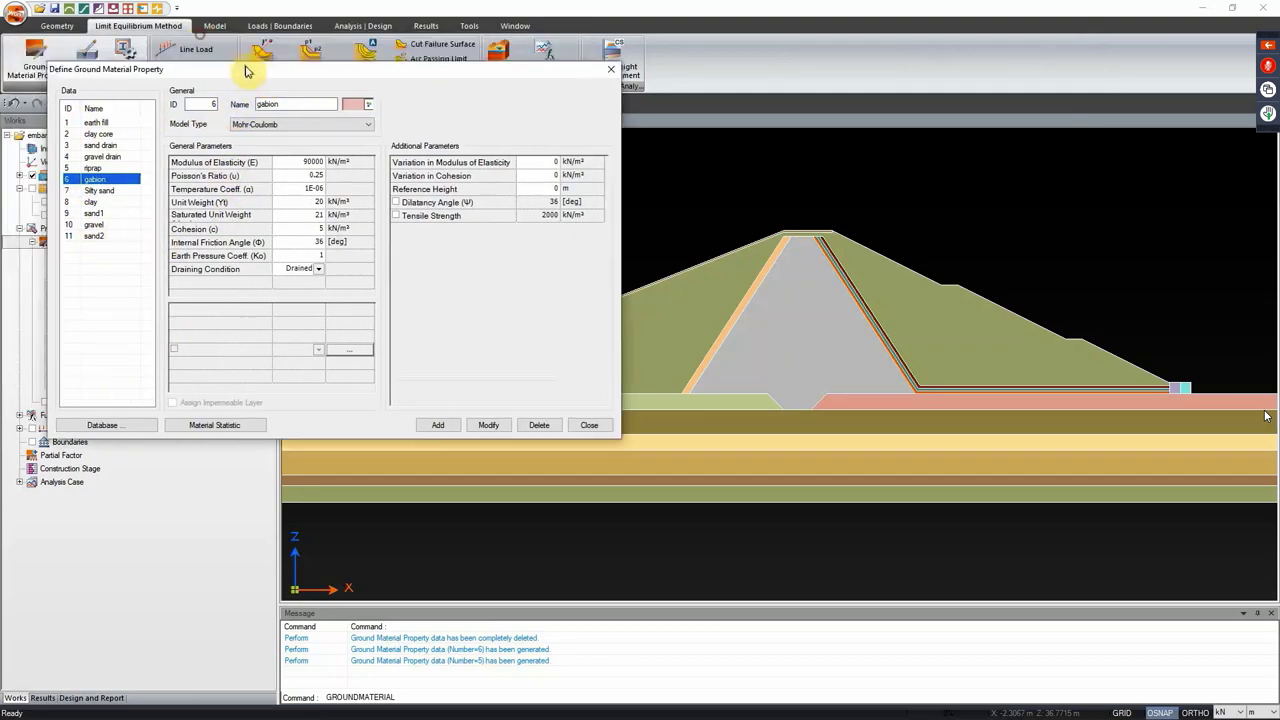
{"action": "left_click_drag", "start_coordinate": [200, 40], "coordinate": [245, 71]}
{"action": "left_click", "coordinate": [94, 203]}
{"action": "left_click", "coordinate": [95, 226]}
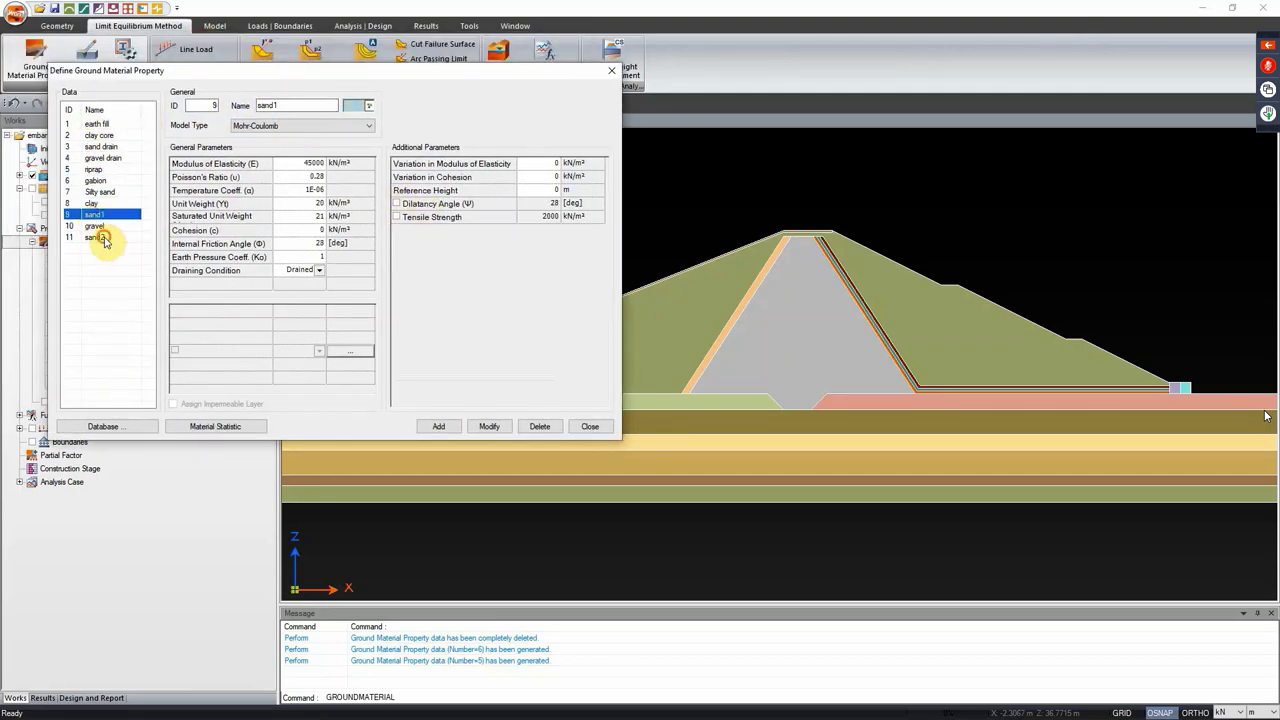
{"action": "left_click", "coordinate": [95, 237]}
{"action": "left_click", "coordinate": [589, 428]}
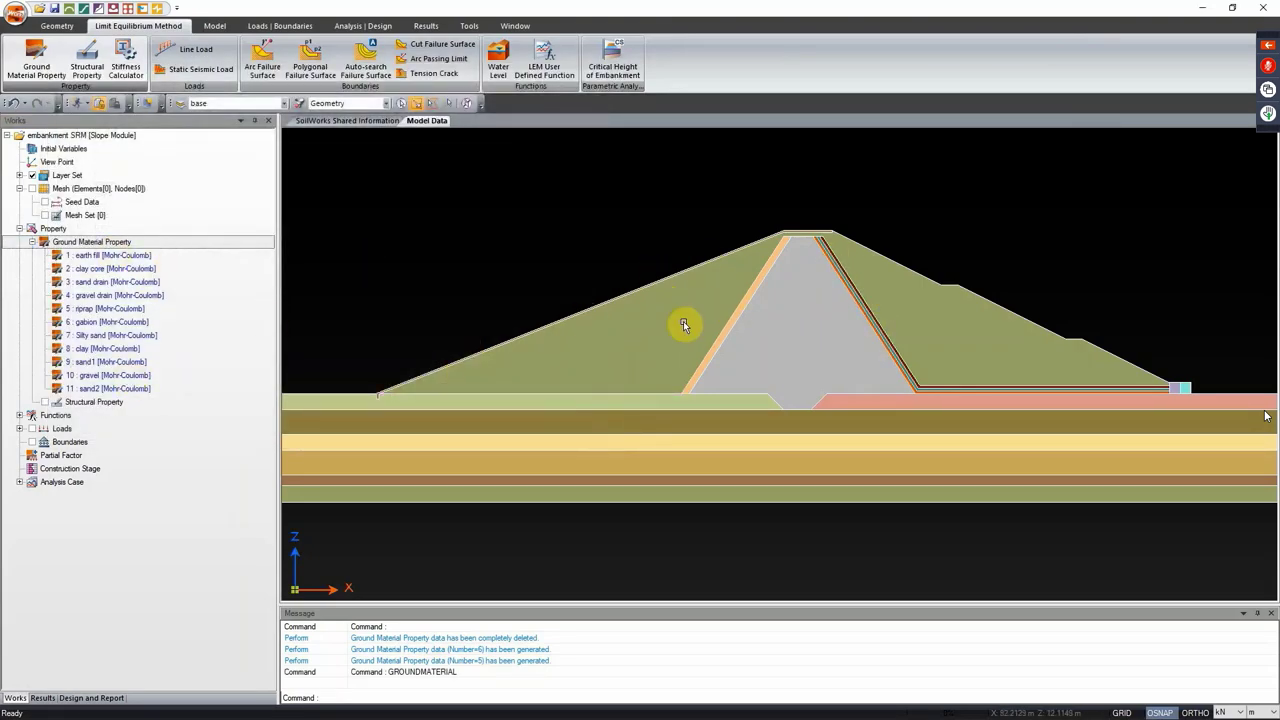
Step: Assign clay core to the central core of the dam and earth fill to the upstream and downstream shells
{"action": "left_click", "coordinate": [792, 343]}
{"action": "left_click_drag", "start_coordinate": [120, 270], "coordinate": [443, 257]}
{"action": "left_click", "coordinate": [620, 342]}
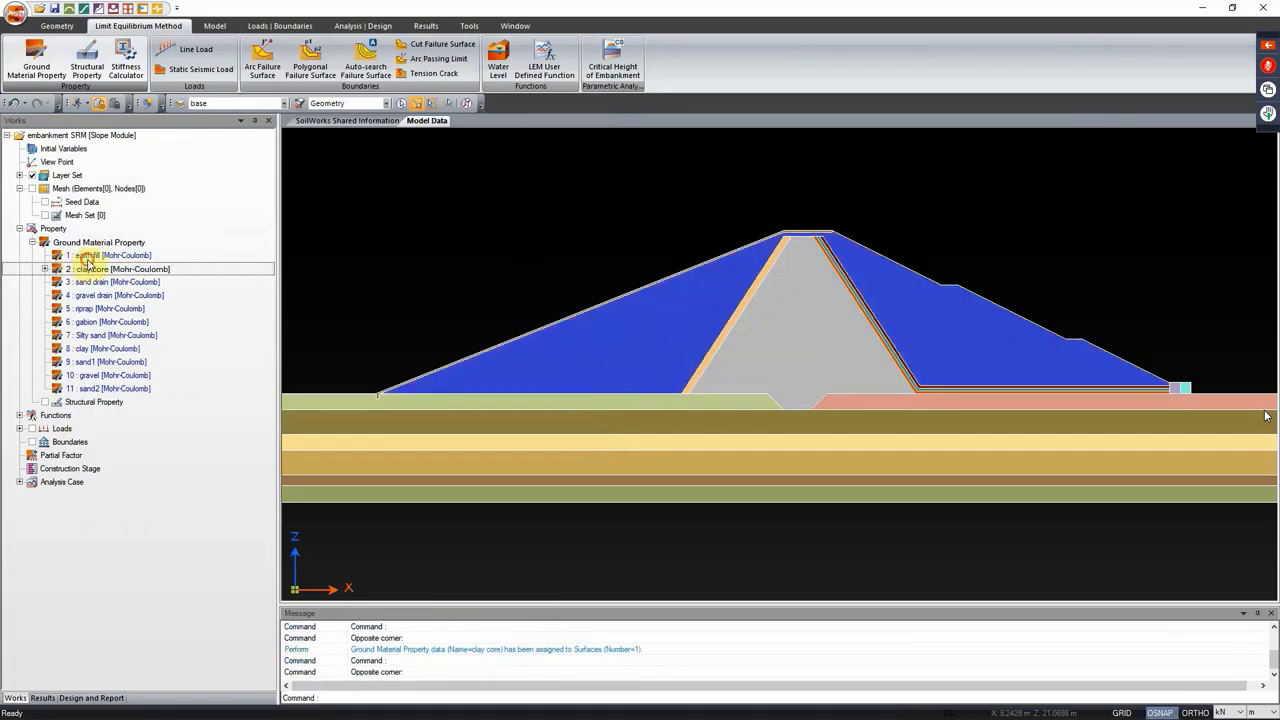
{"action": "left_click_drag", "start_coordinate": [90, 256], "coordinate": [459, 329]}
Step: Assign sand drain to the upstream filter strip and the two outer bands of the downstream drain
{"action": "scroll", "coordinate": [822, 305], "scroll_direction": "up", "scroll_amount": 3}
{"action": "scroll", "coordinate": [822, 305], "scroll_direction": "up", "scroll_amount": 3}
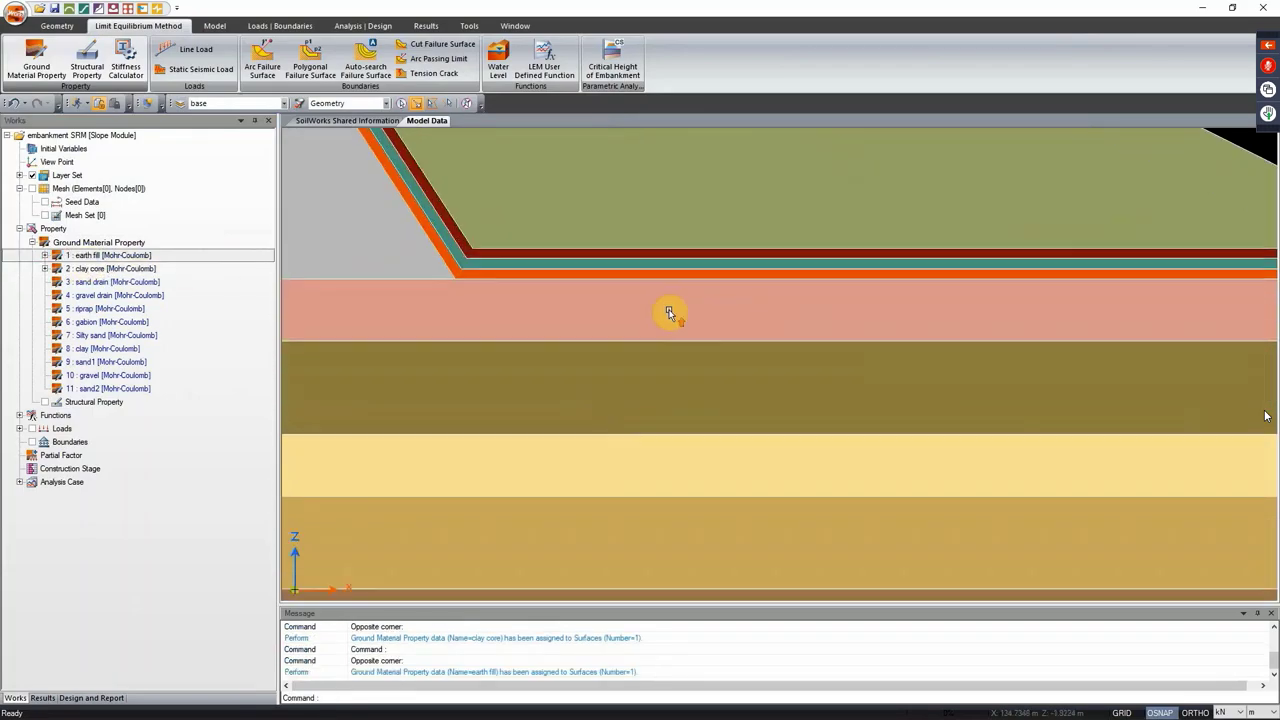
{"action": "left_click", "coordinate": [649, 265]}
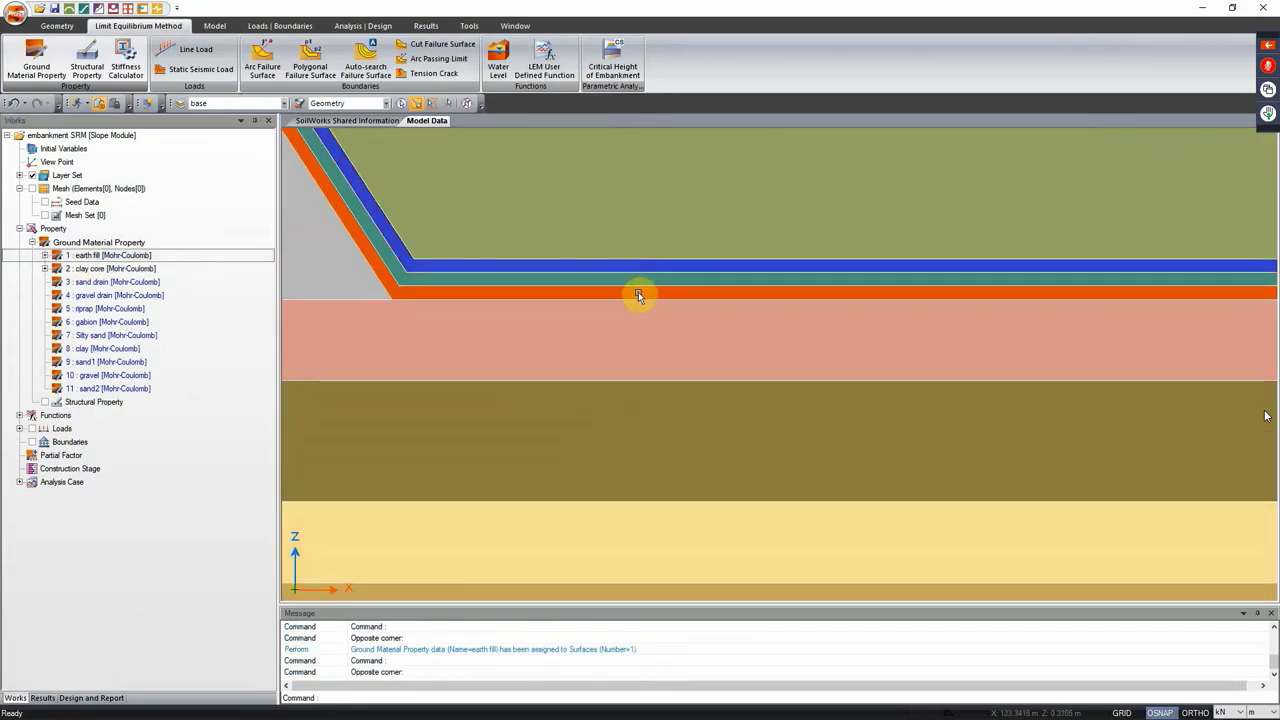
{"action": "left_click", "coordinate": [638, 291], "text": "ctrl"}
{"action": "scroll", "coordinate": [609, 294], "scroll_direction": "down", "scroll_amount": 1}
{"action": "left_click_drag", "start_coordinate": [486, 314], "coordinate": [873, 414]}
{"action": "left_click", "coordinate": [449, 286]}
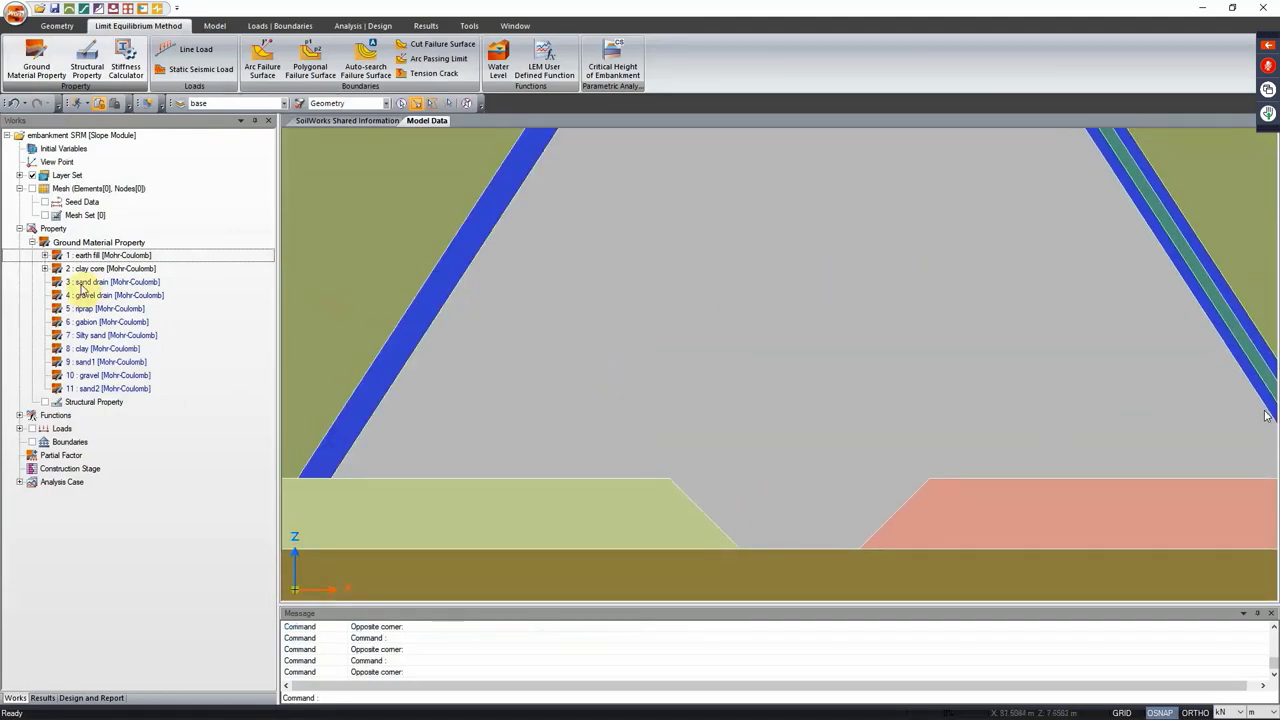
{"action": "left_click_drag", "start_coordinate": [96, 287], "coordinate": [908, 289]}
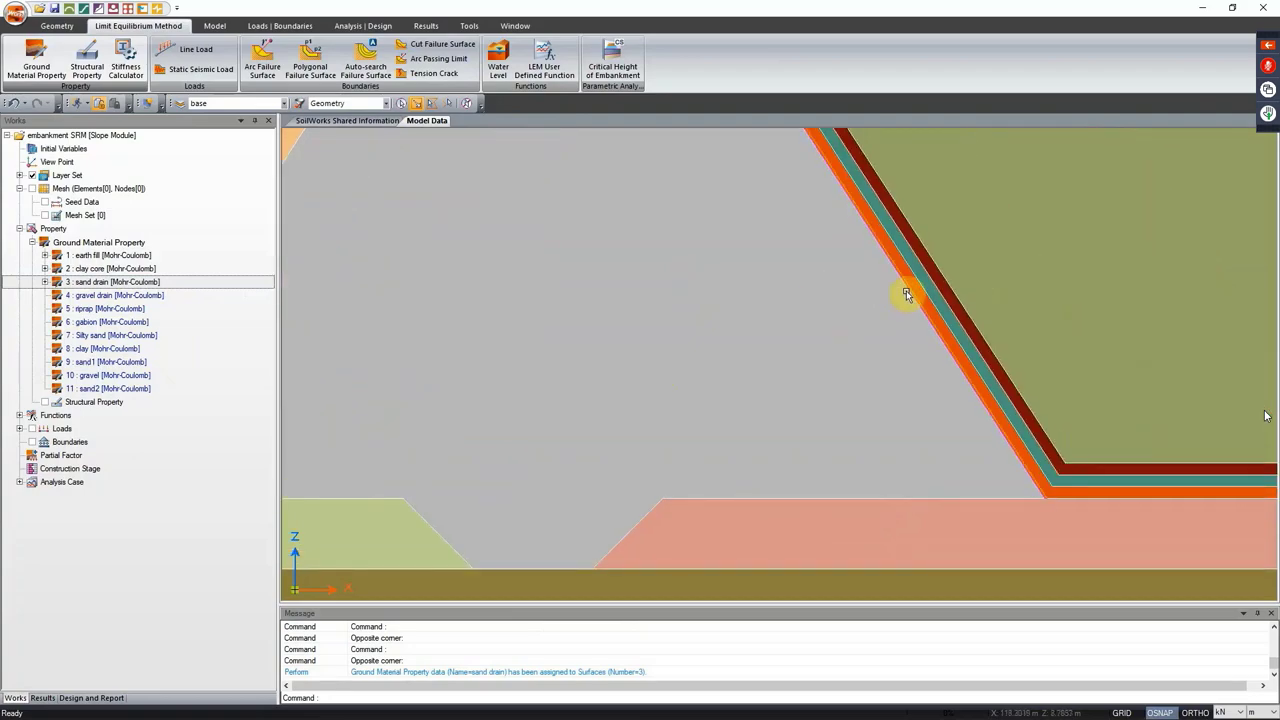
Step: Assign gravel drain to the middle band of the downstream drain and riprap to the thin layer on the upstream slope
{"action": "left_click", "coordinate": [918, 278]}
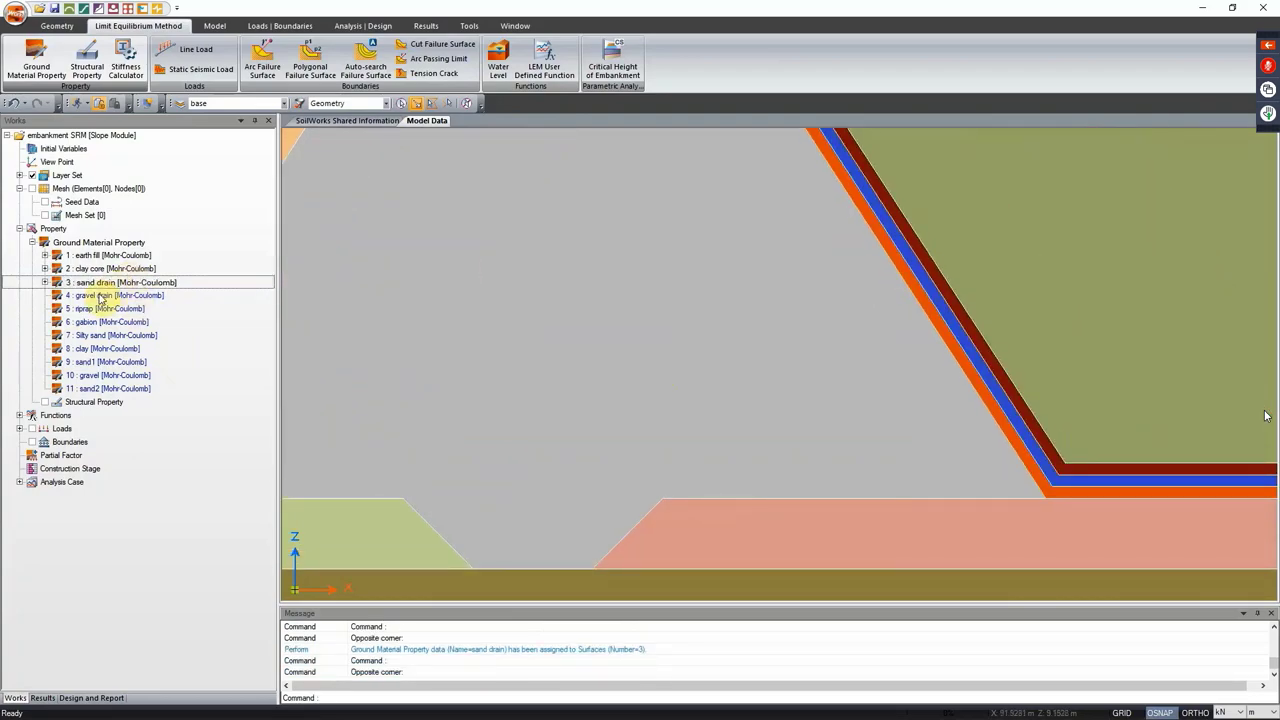
{"action": "left_click_drag", "start_coordinate": [100, 297], "coordinate": [557, 309]}
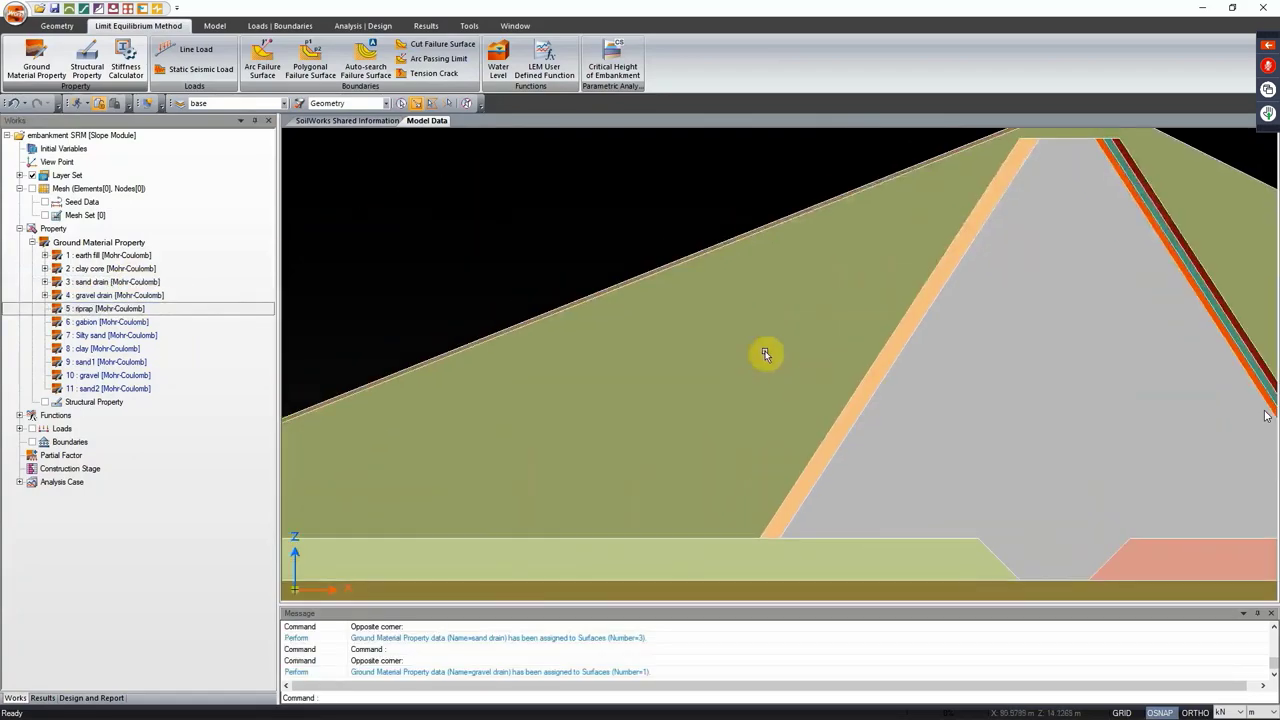
{"action": "scroll", "coordinate": [571, 263], "scroll_direction": "up", "scroll_amount": 3}
{"action": "left_click", "coordinate": [515, 230]}
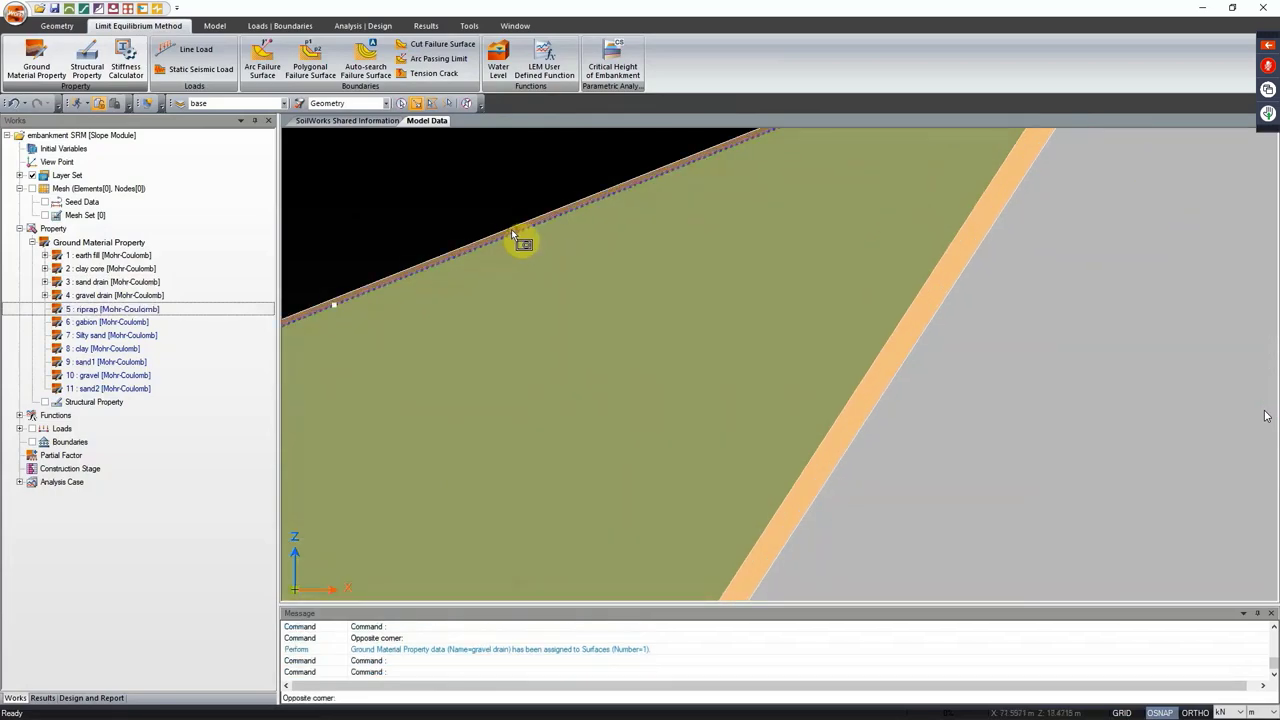
{"action": "left_click", "coordinate": [509, 229]}
{"action": "left_click_drag", "start_coordinate": [63, 353], "coordinate": [491, 217]}
Step: Assign gabion to the two small blocks at the downstream toe of the dam
{"action": "left_click_drag", "start_coordinate": [540, 385], "coordinate": [831, 377]}
{"action": "scroll", "coordinate": [831, 377], "scroll_direction": "down", "scroll_amount": 5}
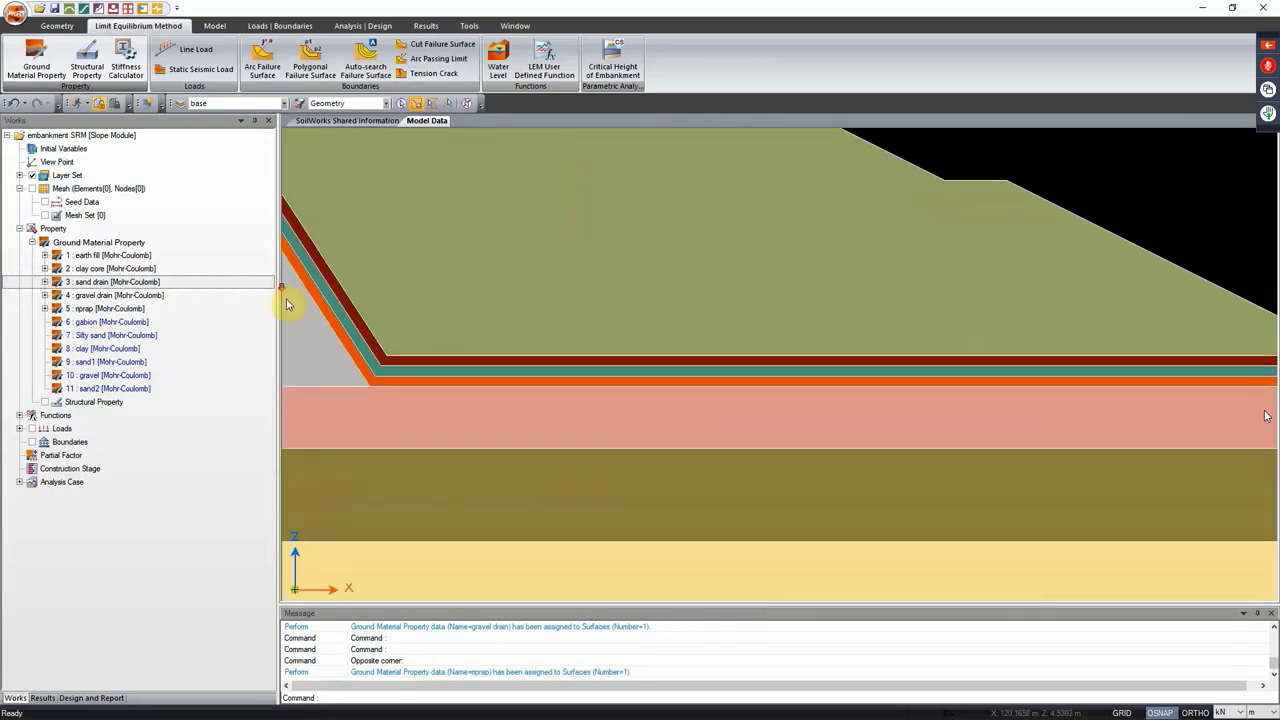
{"action": "scroll", "coordinate": [796, 395], "scroll_direction": "up", "scroll_amount": 4}
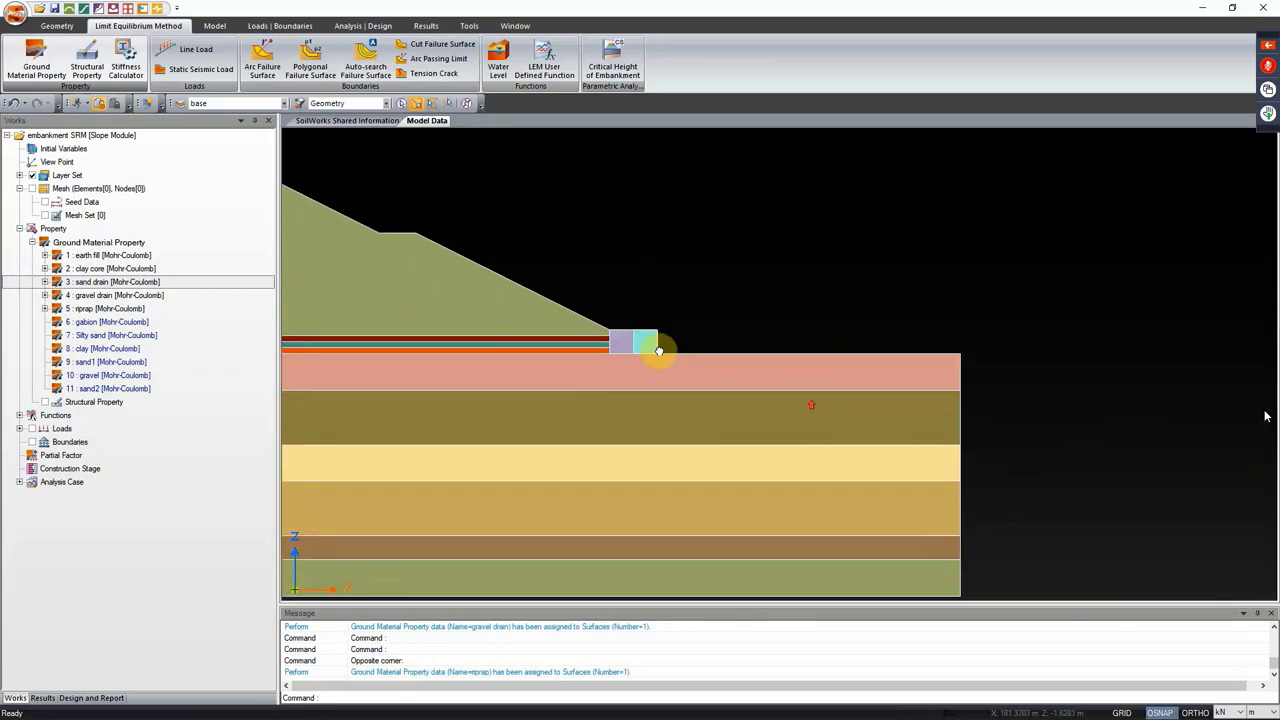
{"action": "left_click", "coordinate": [564, 304]}
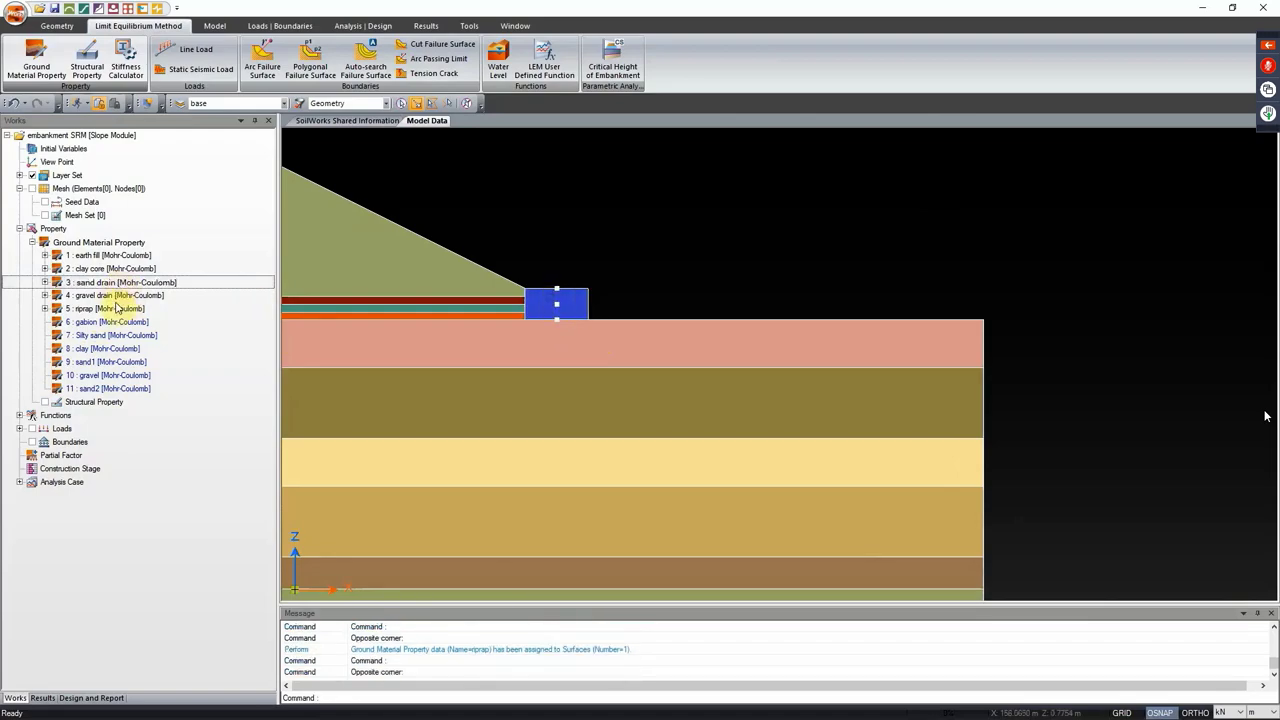
{"action": "left_click_drag", "start_coordinate": [107, 324], "coordinate": [556, 304]}
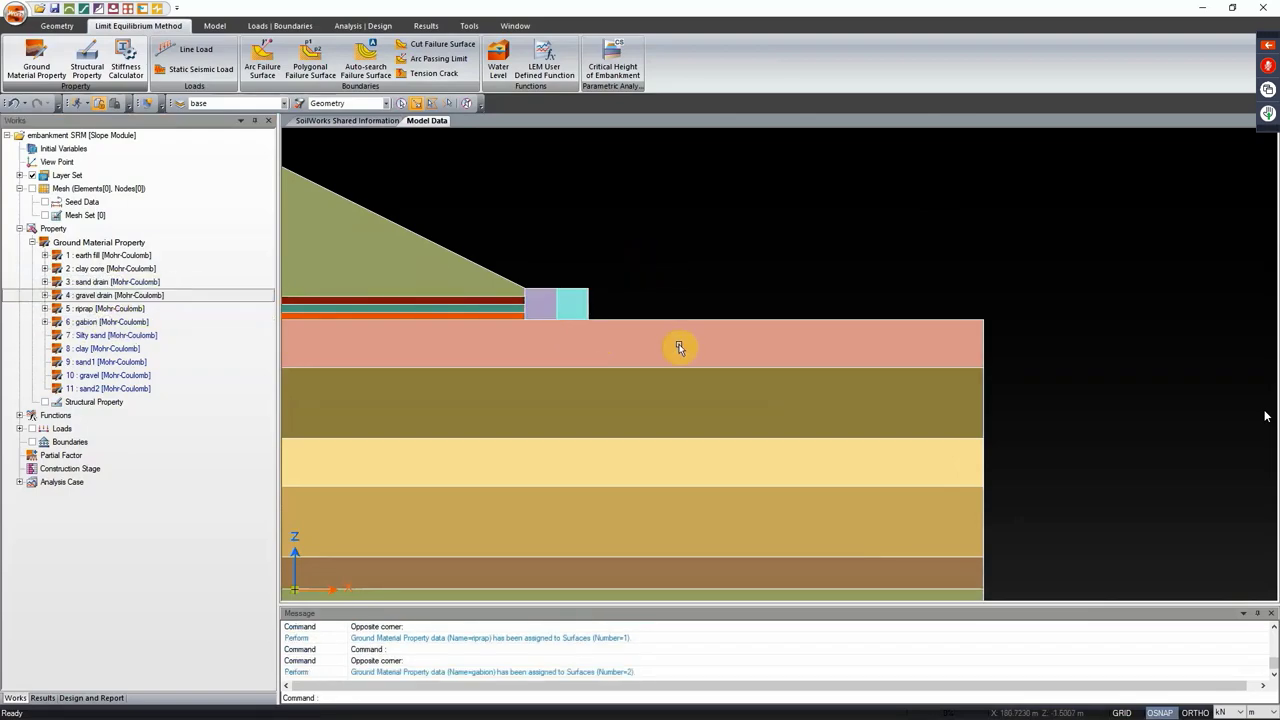
Step: Assign Silty sand to the uppermost foundation layer on both sides of the core trench
{"action": "scroll", "coordinate": [677, 349], "scroll_direction": "down", "scroll_amount": 3}
{"action": "left_click_drag", "start_coordinate": [554, 363], "coordinate": [851, 354]}
{"action": "left_click", "coordinate": [697, 400]}
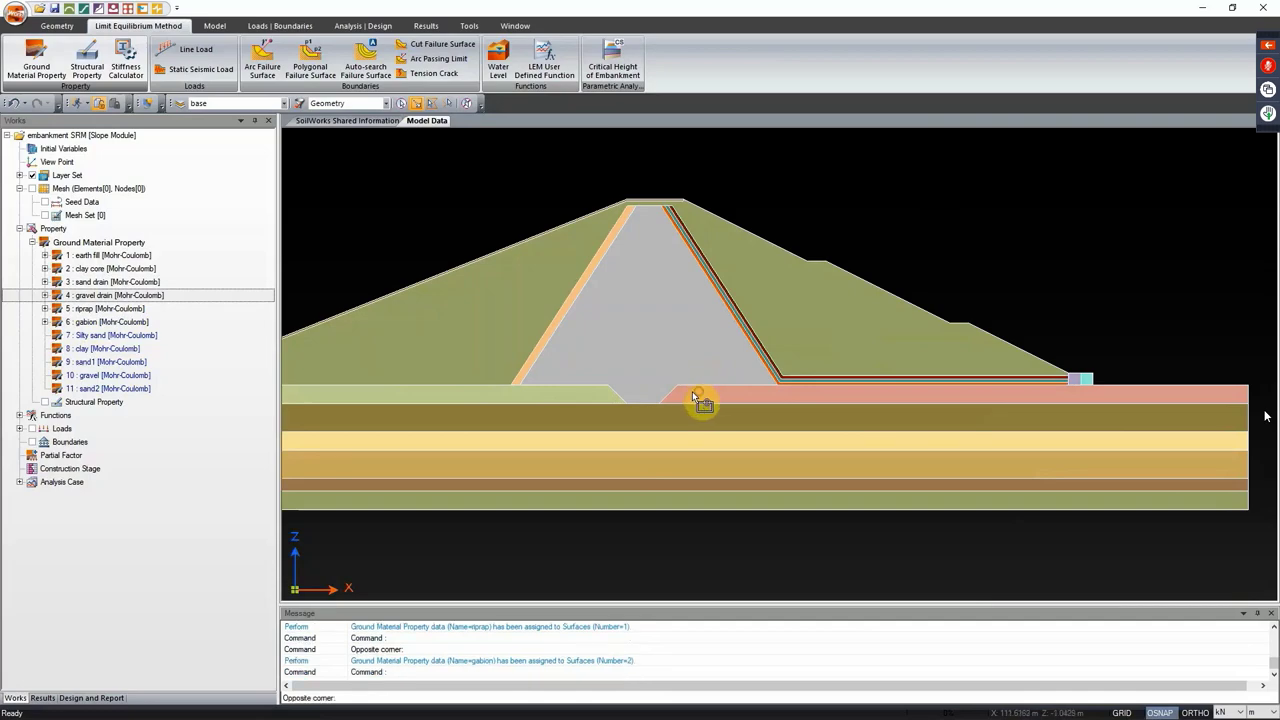
{"action": "left_click", "coordinate": [590, 397]}
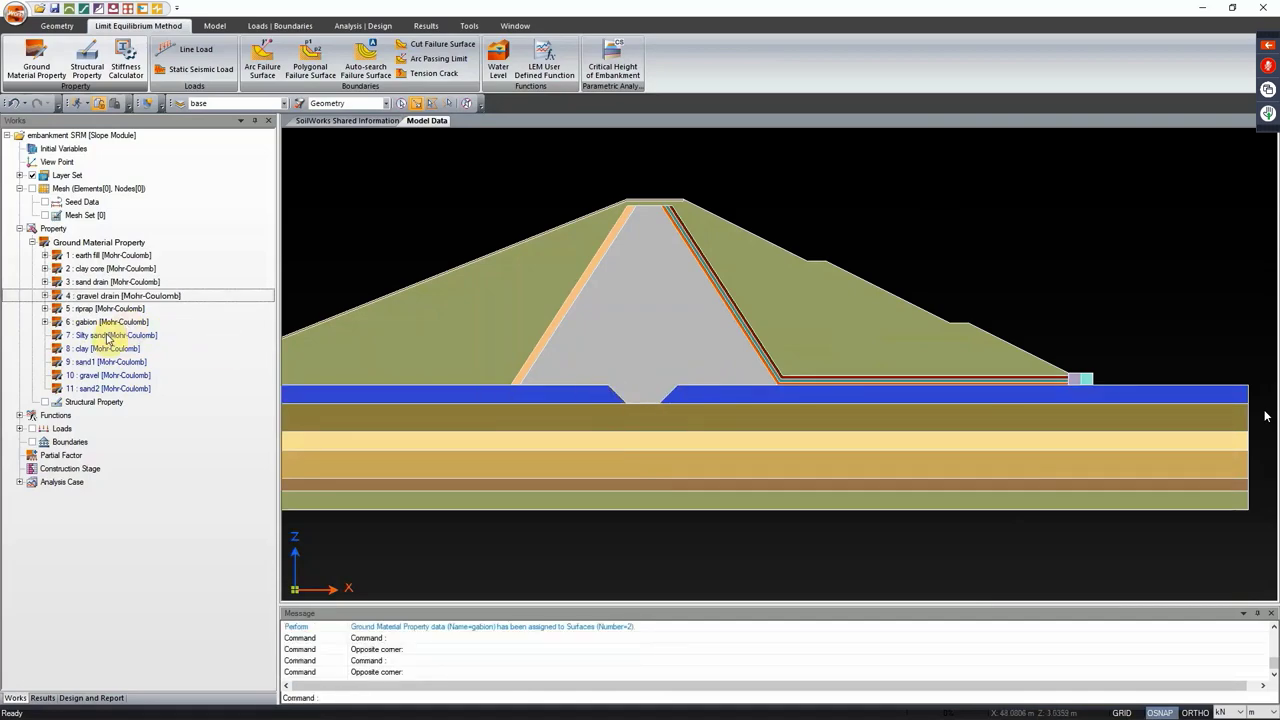
{"action": "left_click_drag", "start_coordinate": [110, 335], "coordinate": [556, 420]}
Step: Assign clay to the second foundation layer and sand1 to the third layer beneath it
{"action": "left_click", "coordinate": [556, 420]}
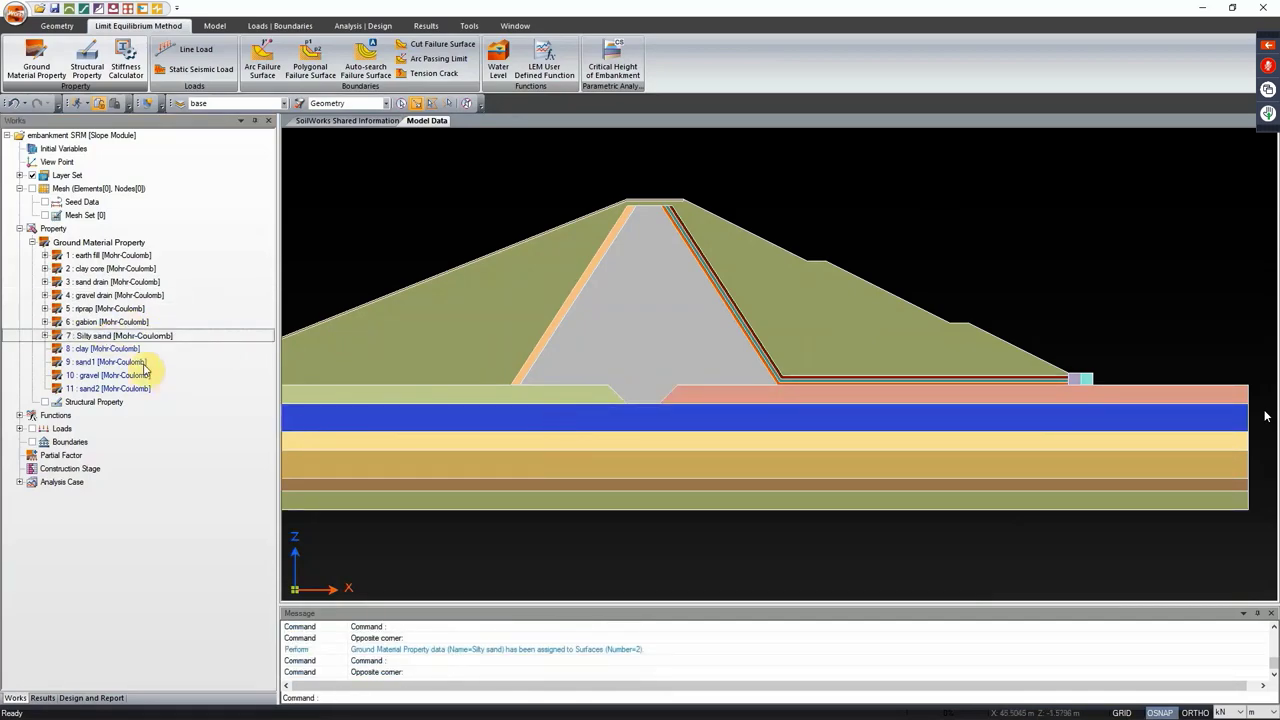
{"action": "left_click_drag", "start_coordinate": [108, 348], "coordinate": [371, 342]}
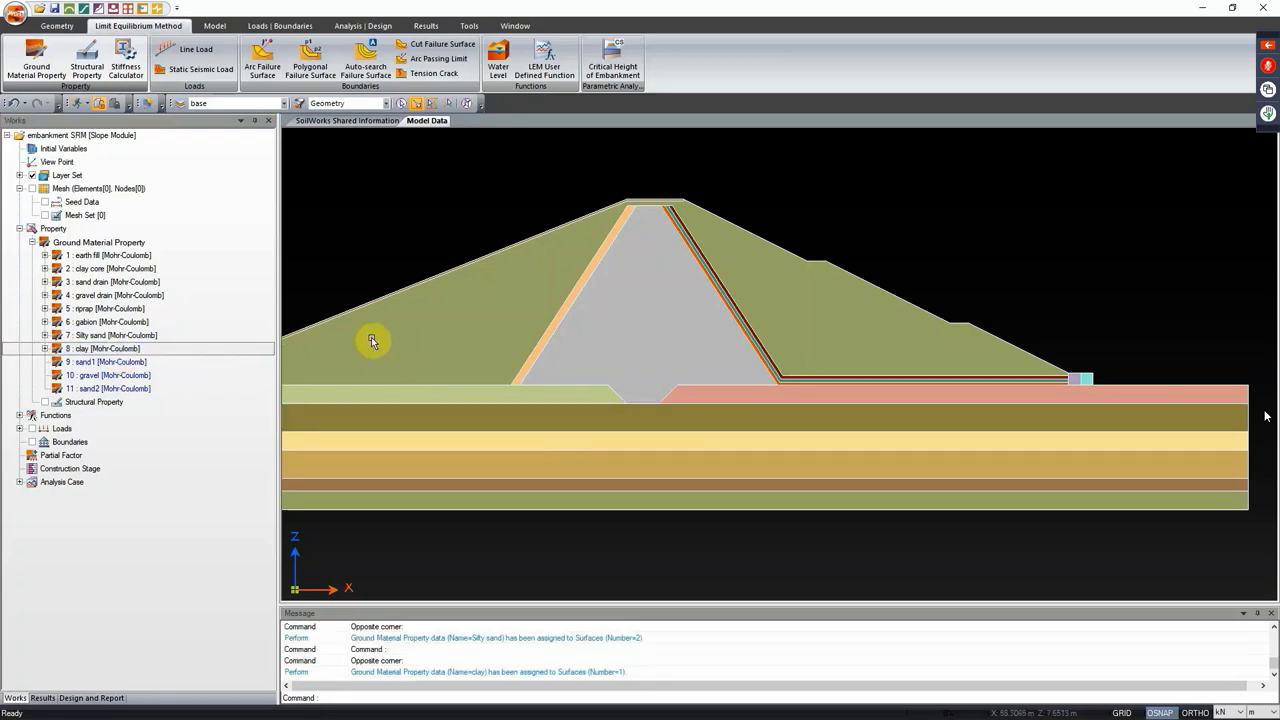
{"action": "left_click", "coordinate": [560, 446]}
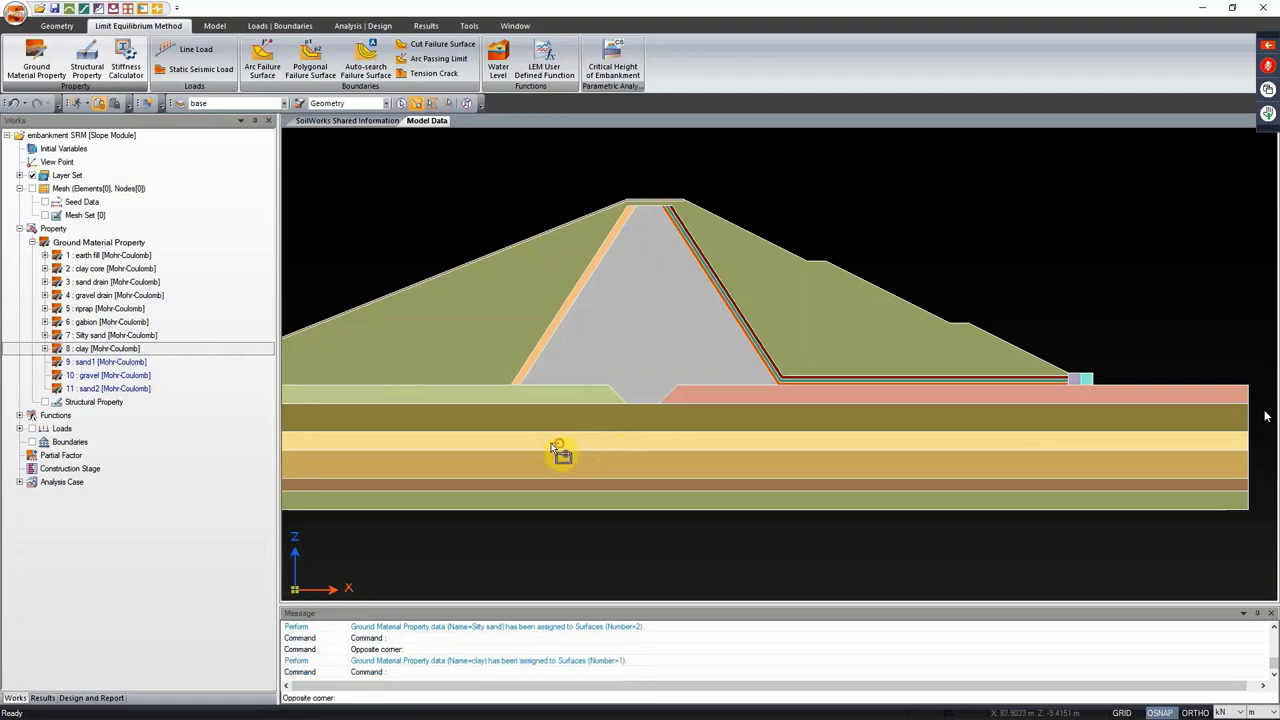
{"action": "left_click_drag", "start_coordinate": [120, 362], "coordinate": [443, 362]}
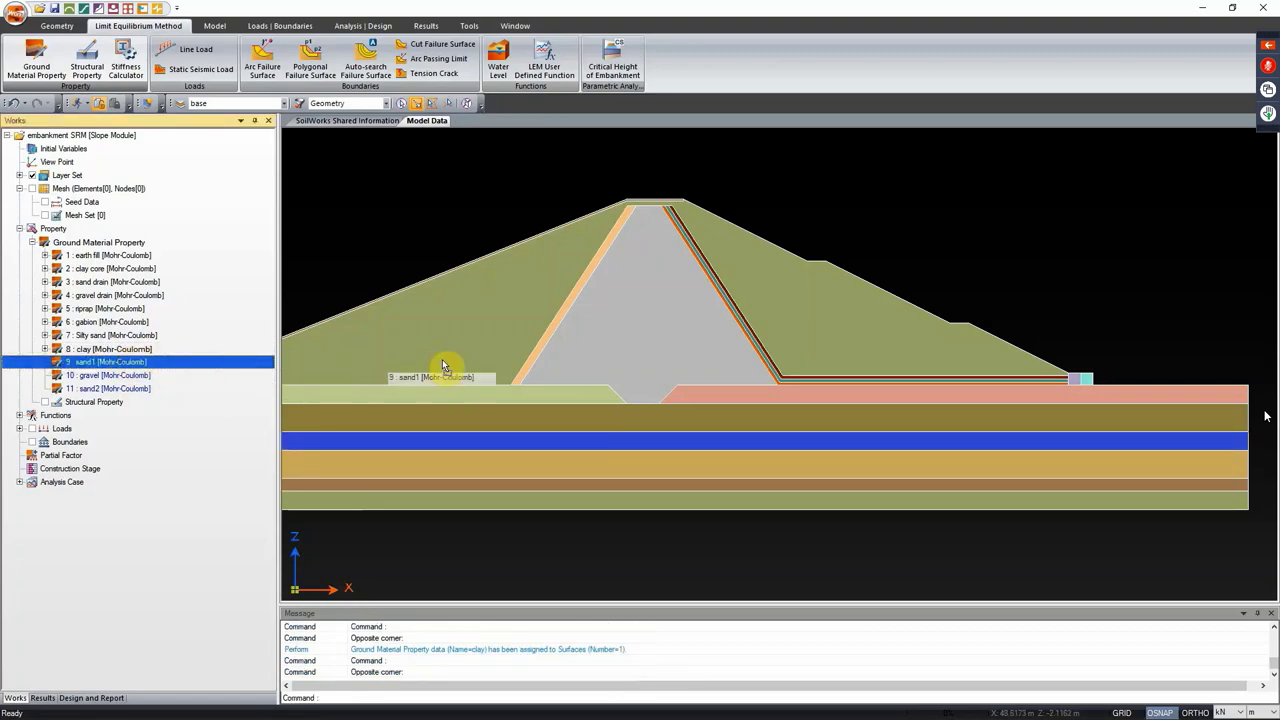
Step: Assign gravel to the fourth and the lowest foundation layers, and sand2 to the thin layer between them
{"action": "left_click", "coordinate": [537, 481]}
{"action": "left_click", "coordinate": [533, 500]}
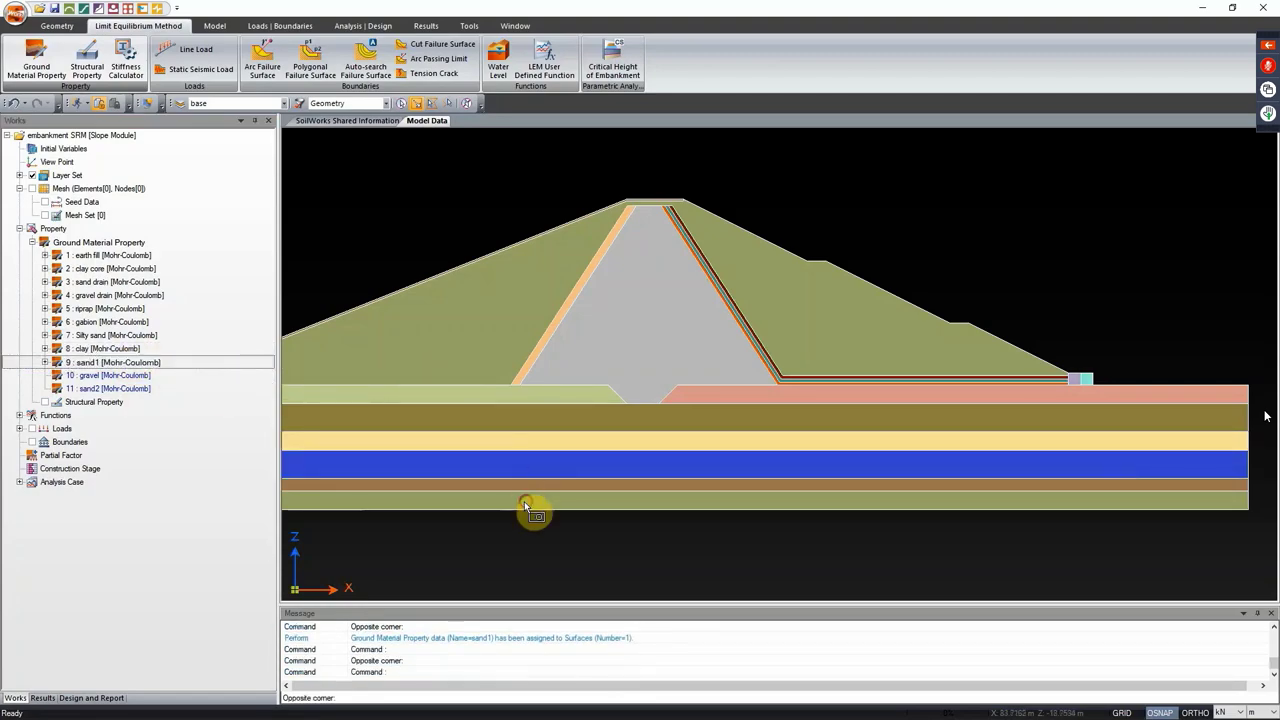
{"action": "left_click", "coordinate": [122, 376]}
{"action": "left_click_drag", "start_coordinate": [120, 376], "coordinate": [480, 423]}
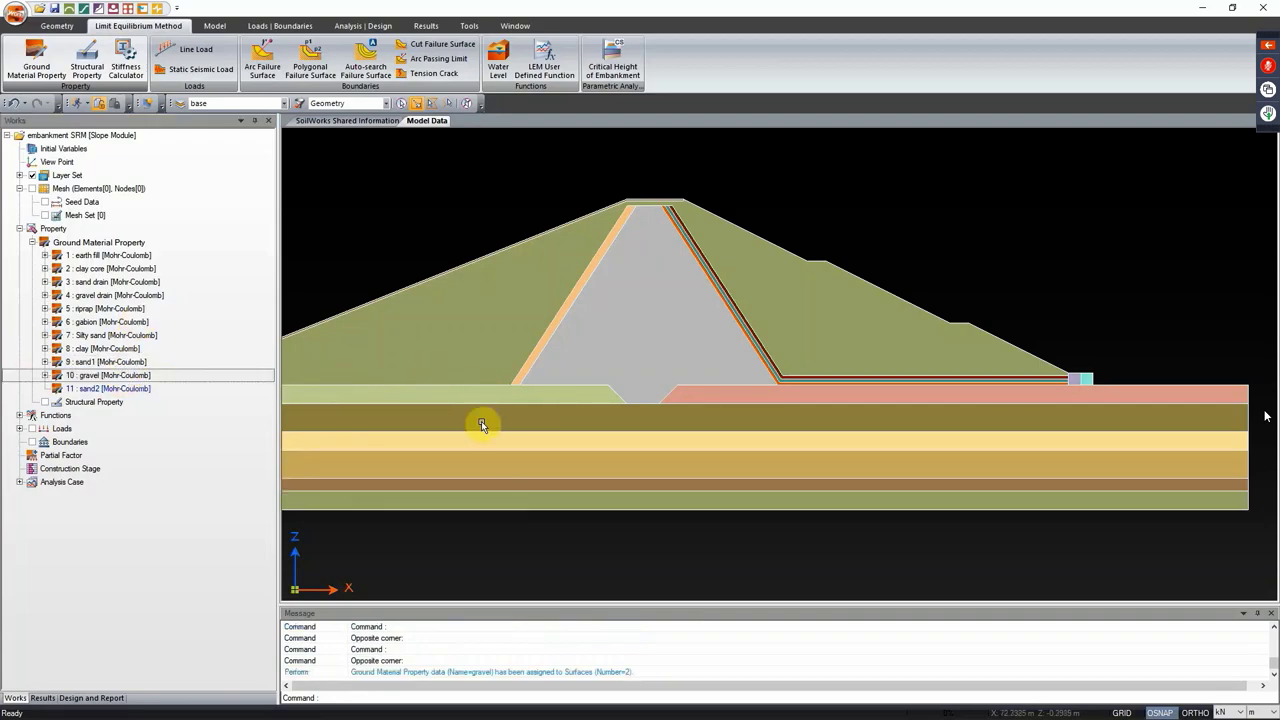
{"action": "left_click", "coordinate": [506, 493]}
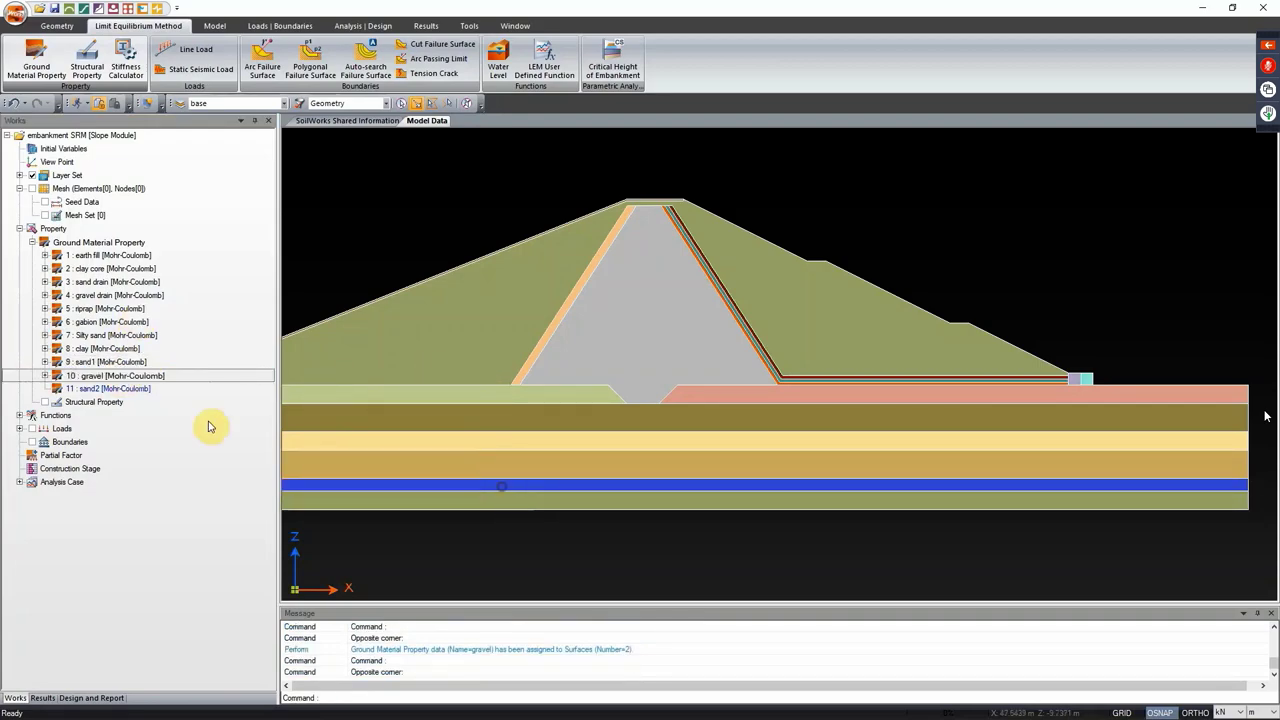
{"action": "left_click_drag", "start_coordinate": [97, 389], "coordinate": [443, 357]}
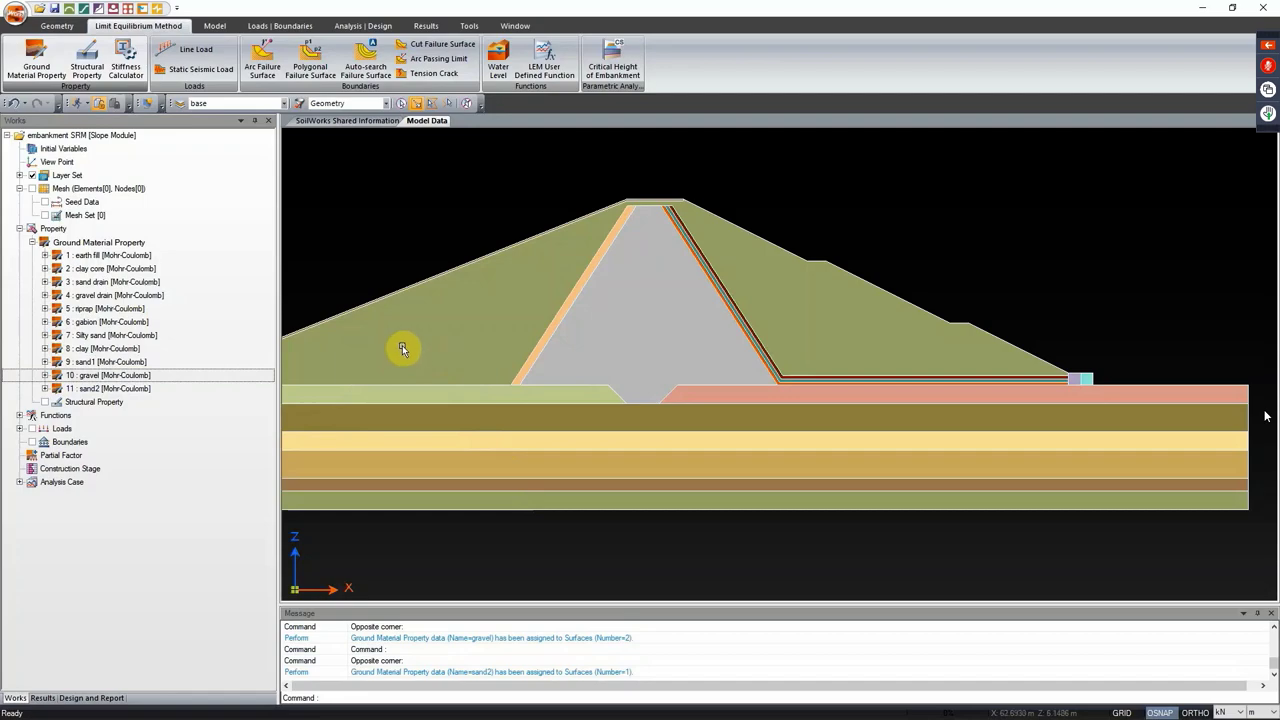
{"action": "scroll", "coordinate": [560, 320], "scroll_direction": "down", "scroll_amount": 5}
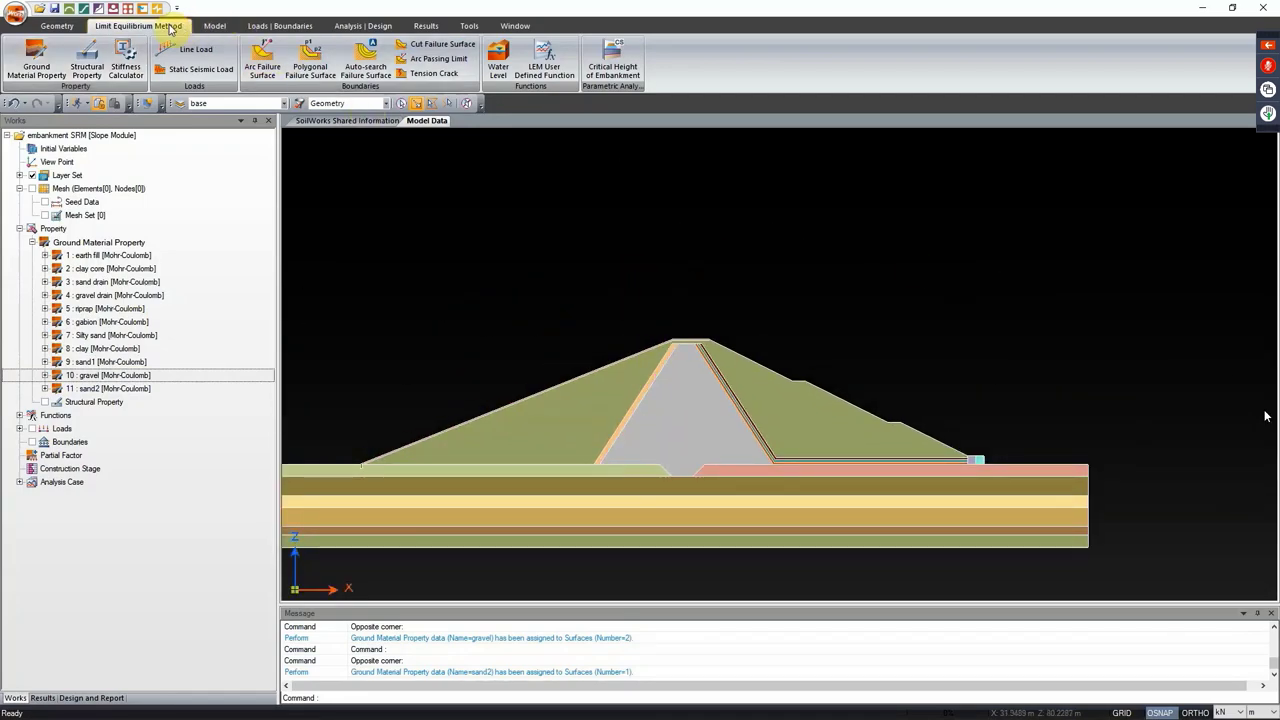
{"action": "left_click_drag", "start_coordinate": [728, 357], "coordinate": [812, 316]}
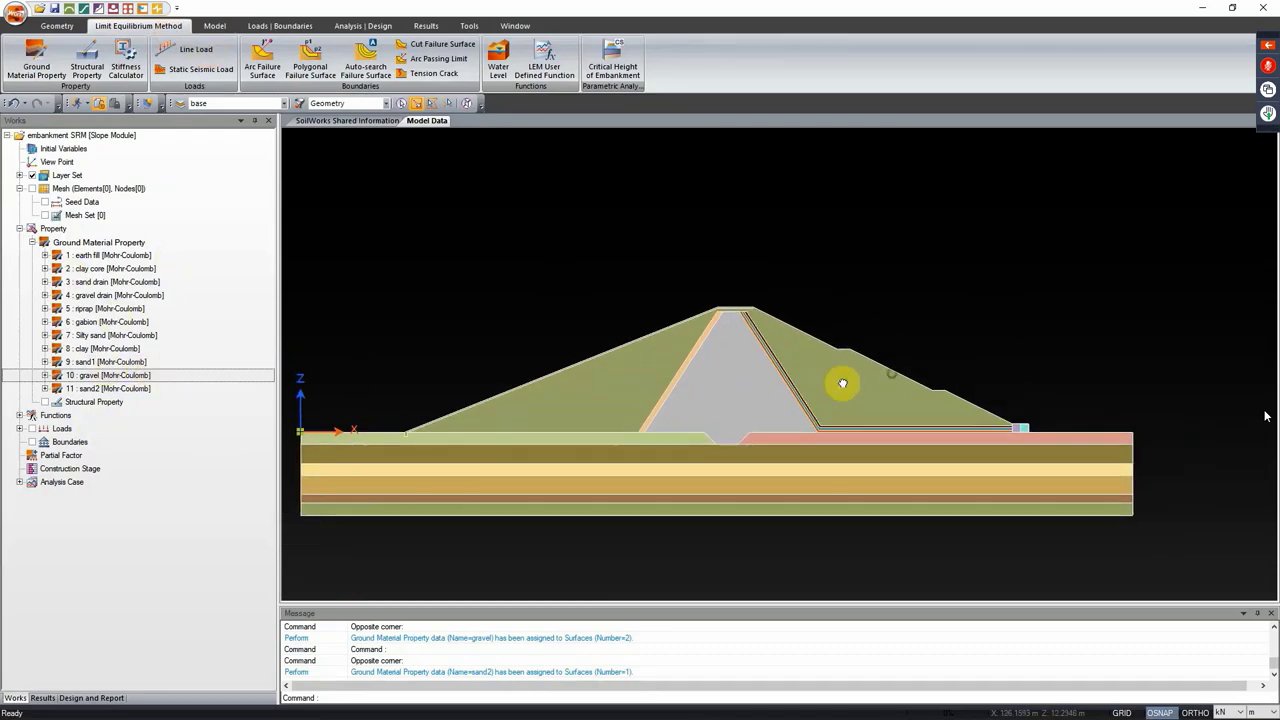
Step: Generate a smart mesh of the whole model with coarse refinement and triangular elements, registering each mesh set by domains
{"action": "left_click_drag", "start_coordinate": [843, 486], "coordinate": [777, 494]}
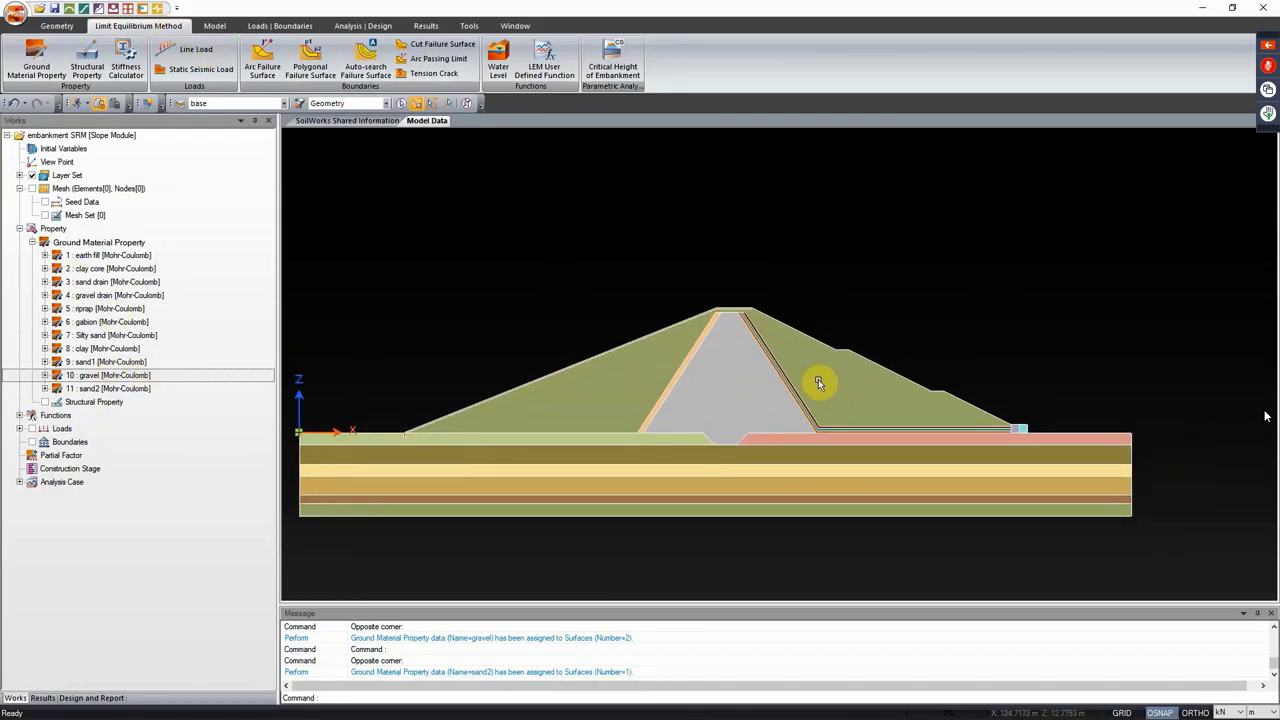
{"action": "left_click", "coordinate": [216, 27]}
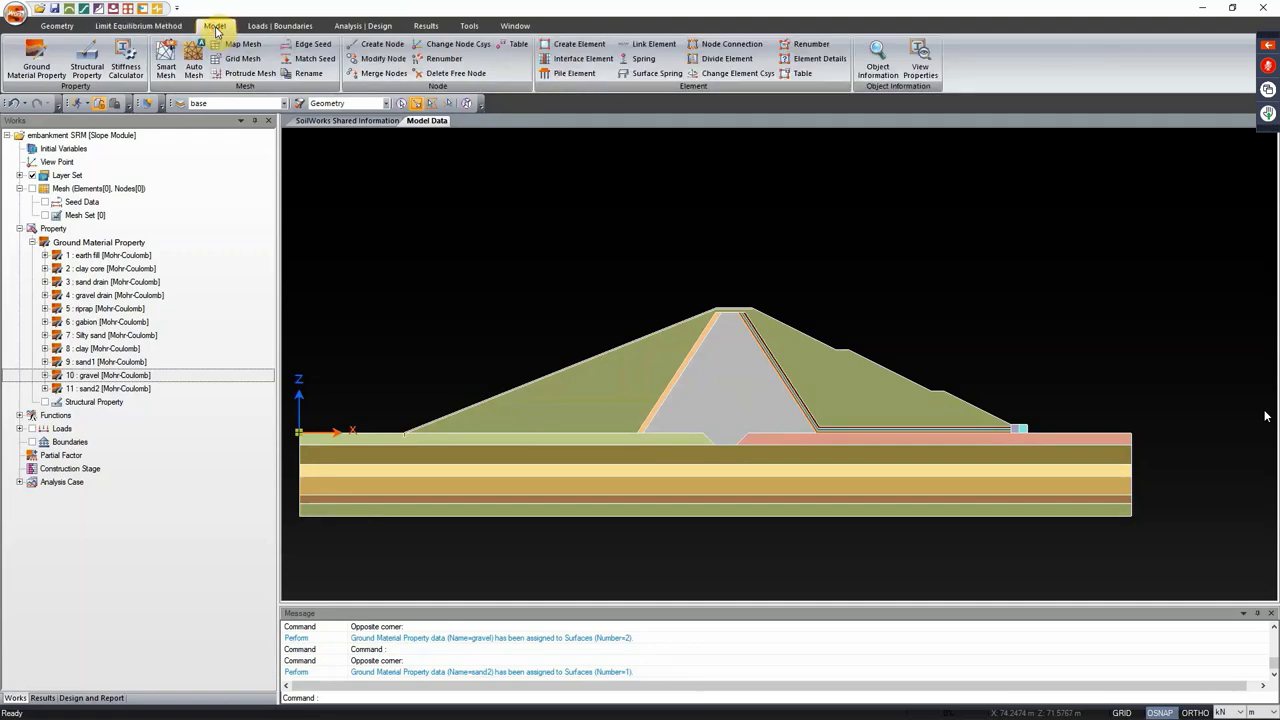
{"action": "left_click_drag", "start_coordinate": [503, 240], "coordinate": [569, 248]}
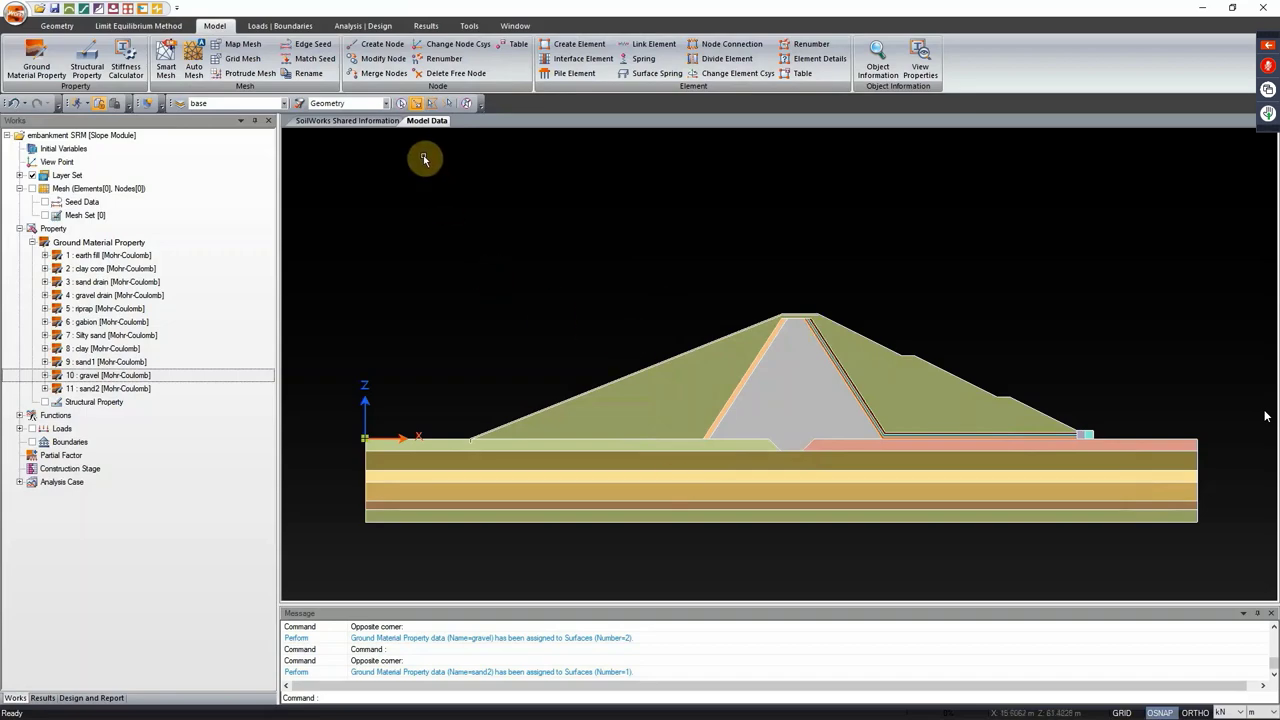
{"action": "left_click", "coordinate": [166, 68]}
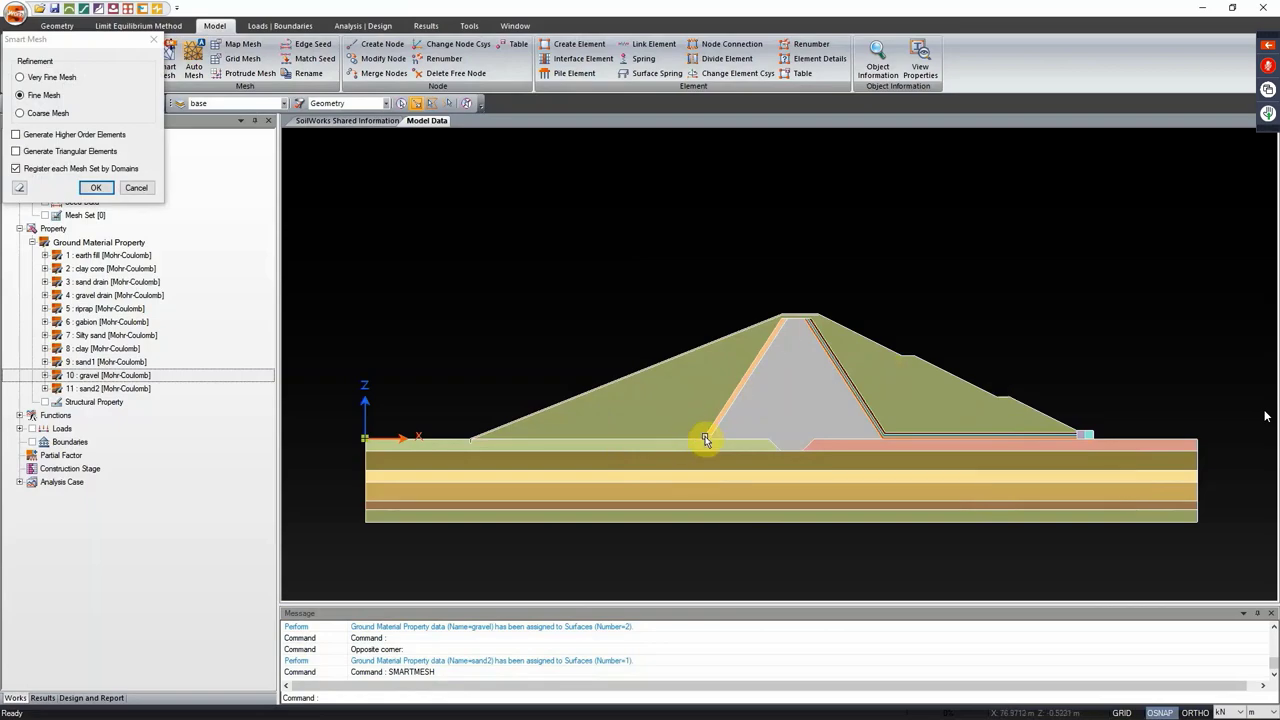
{"action": "left_click", "coordinate": [20, 114]}
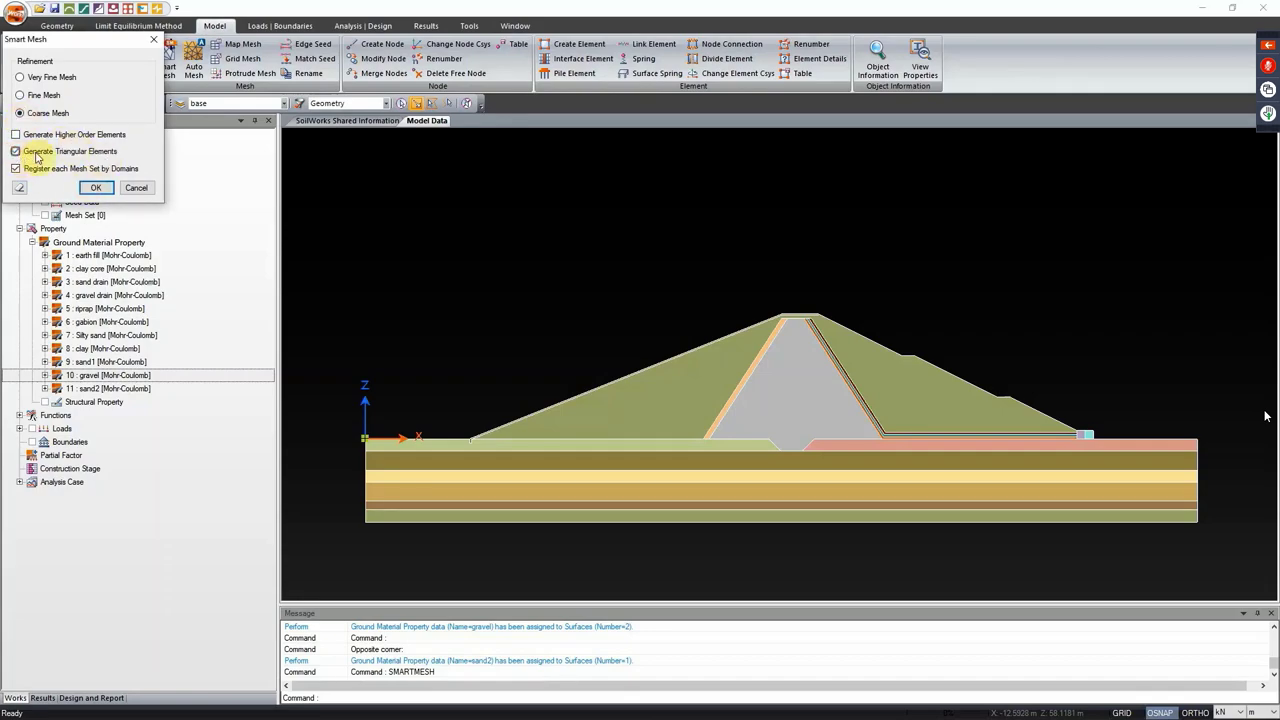
{"action": "left_click", "coordinate": [97, 188]}
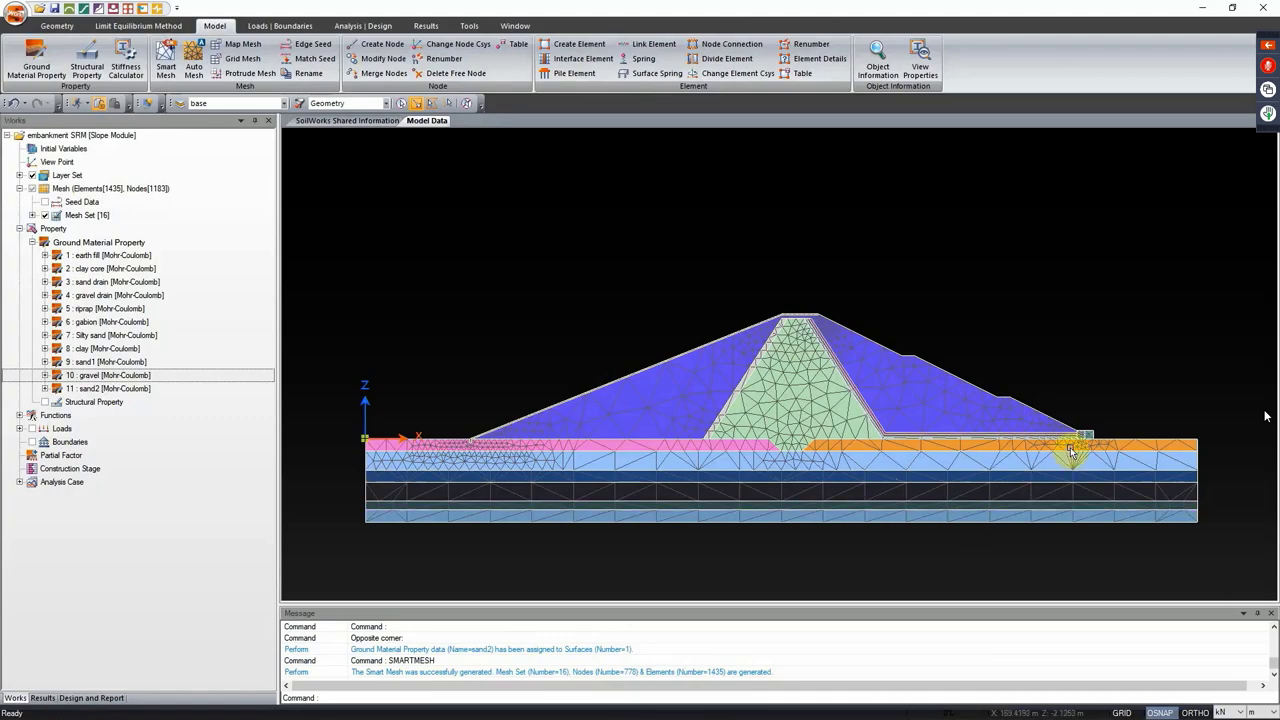
{"action": "left_click_drag", "start_coordinate": [1072, 451], "coordinate": [797, 286]}
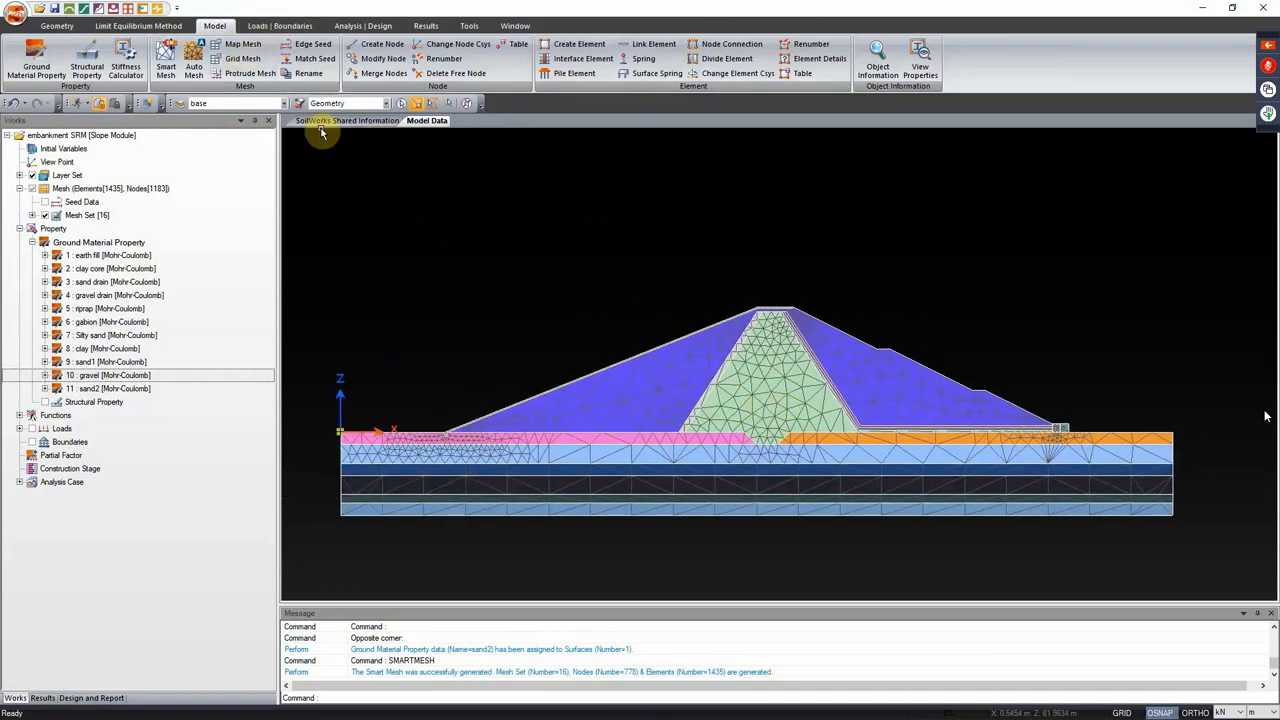
Step: Start defining a pressure load and create an additional load set named surcharge 2 for it
{"action": "left_click", "coordinate": [285, 27]}
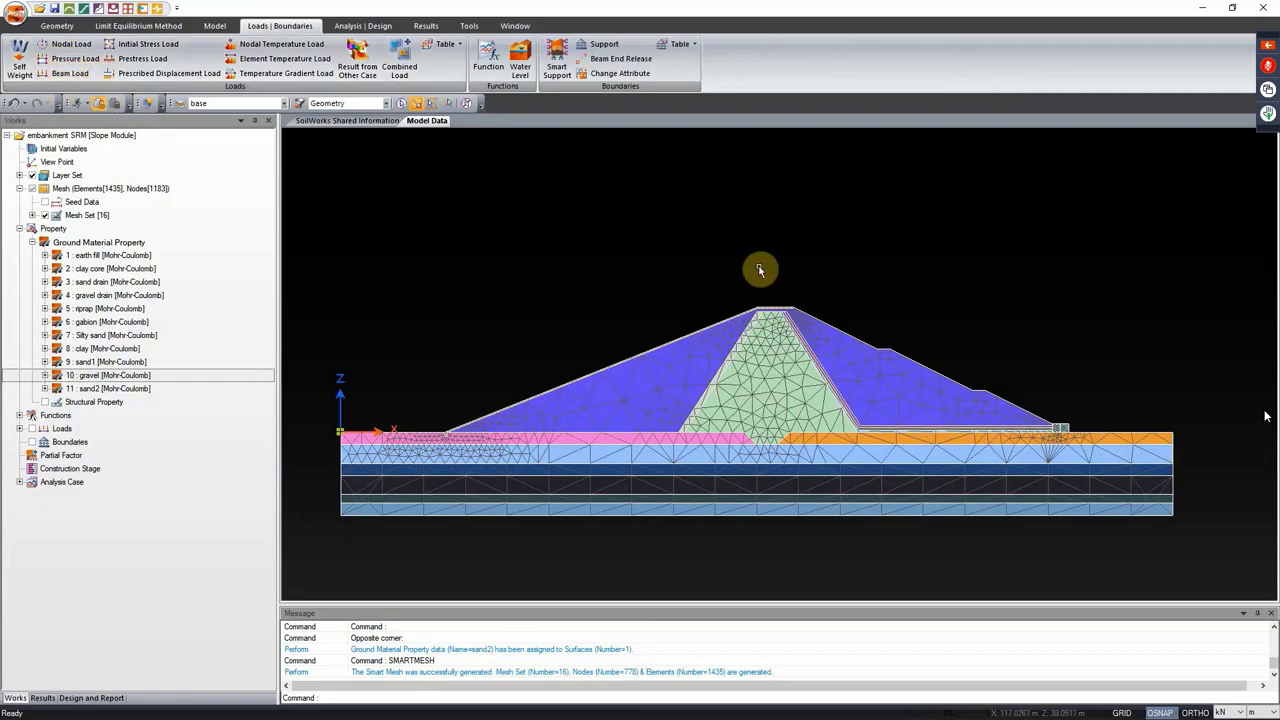
{"action": "left_click", "coordinate": [76, 59]}
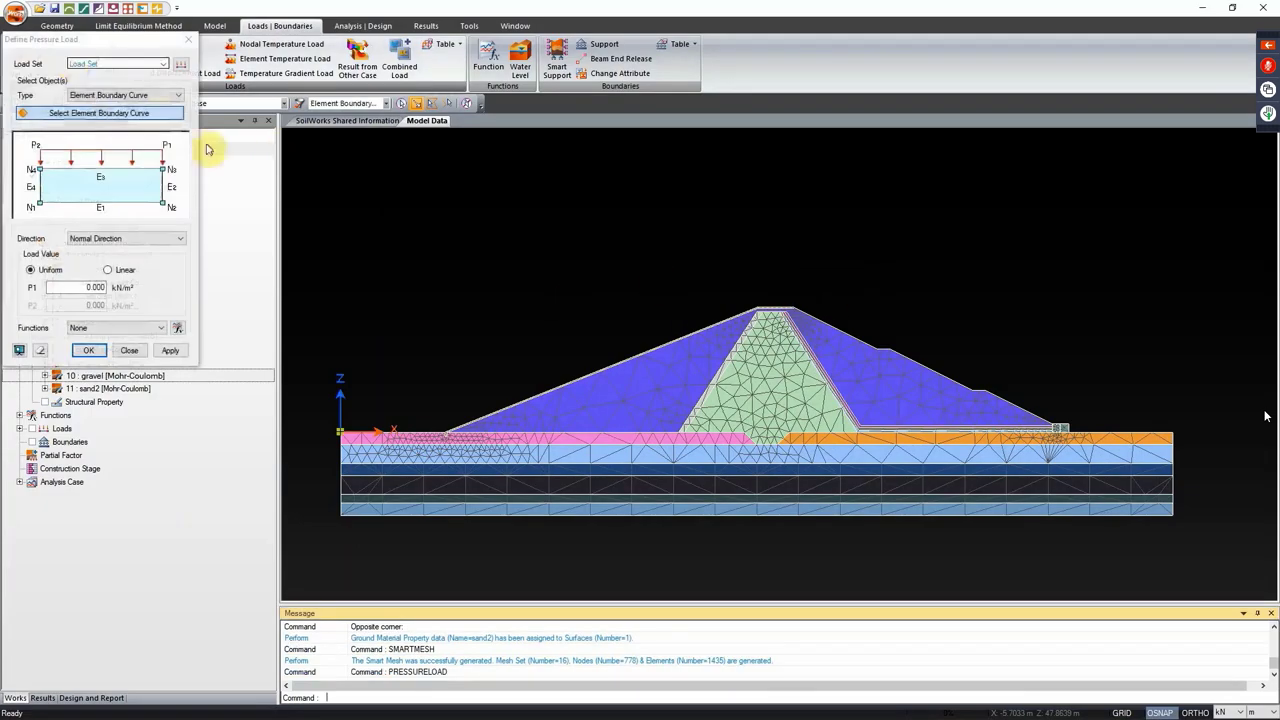
{"action": "left_click", "coordinate": [181, 66]}
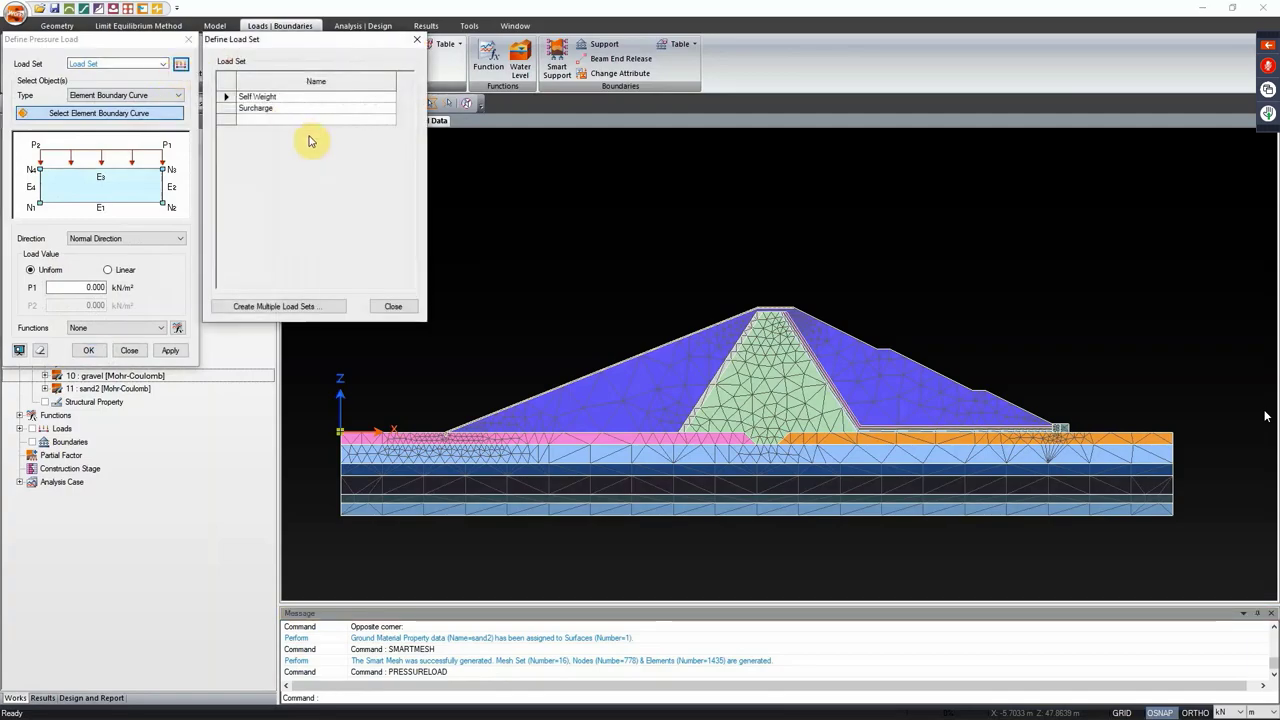
{"action": "left_click", "coordinate": [309, 120]}
{"action": "type", "text": "sur"}
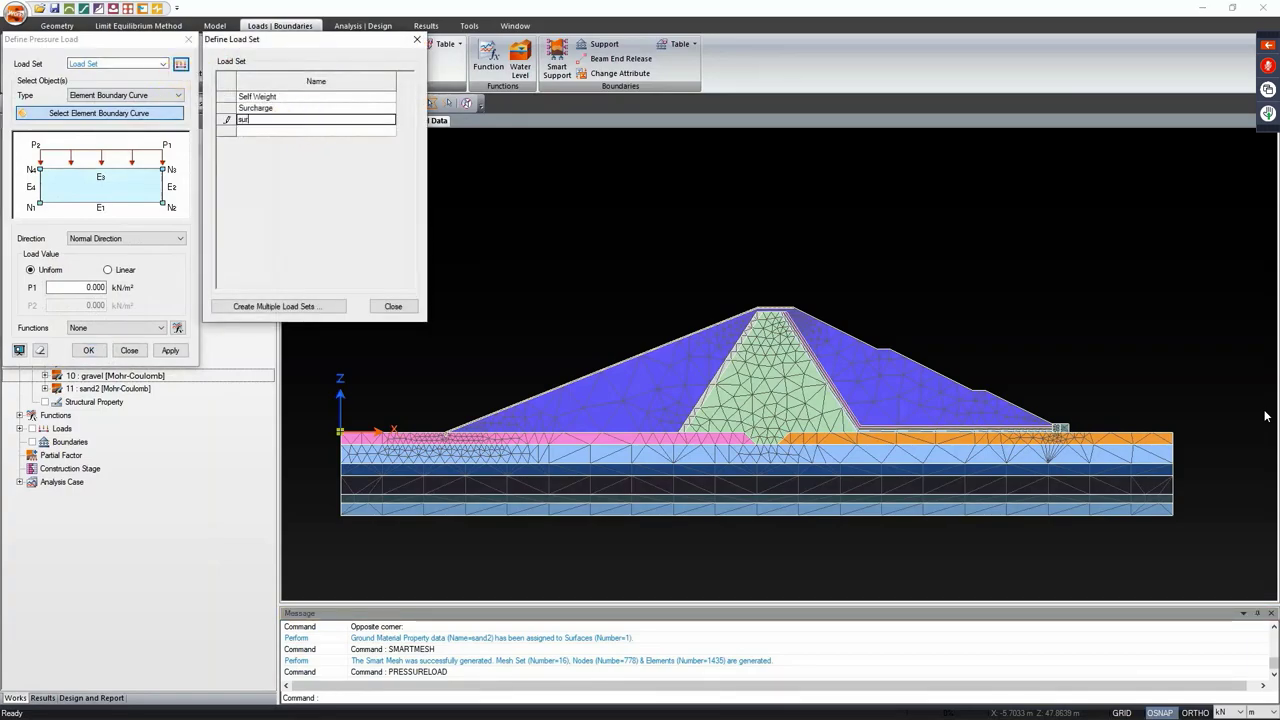
{"action": "type", "text": "charge 2"}
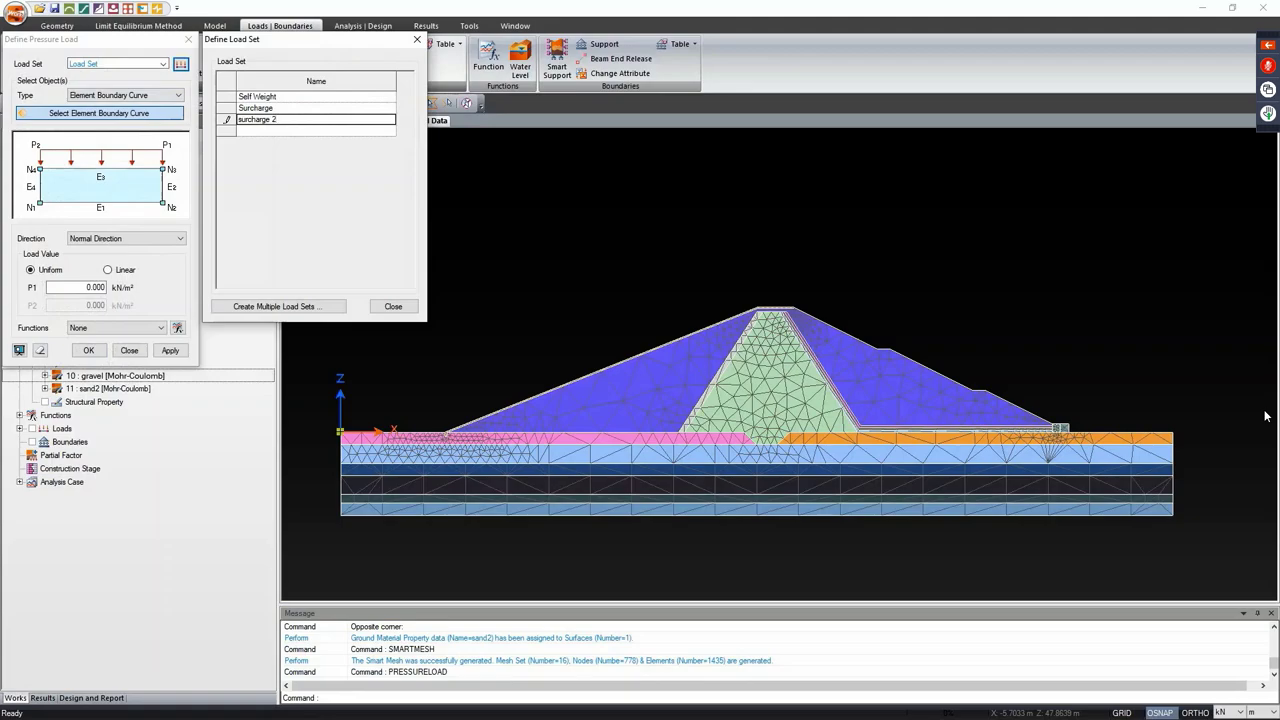
{"action": "left_click", "coordinate": [308, 131]}
{"action": "left_click", "coordinate": [393, 306]}
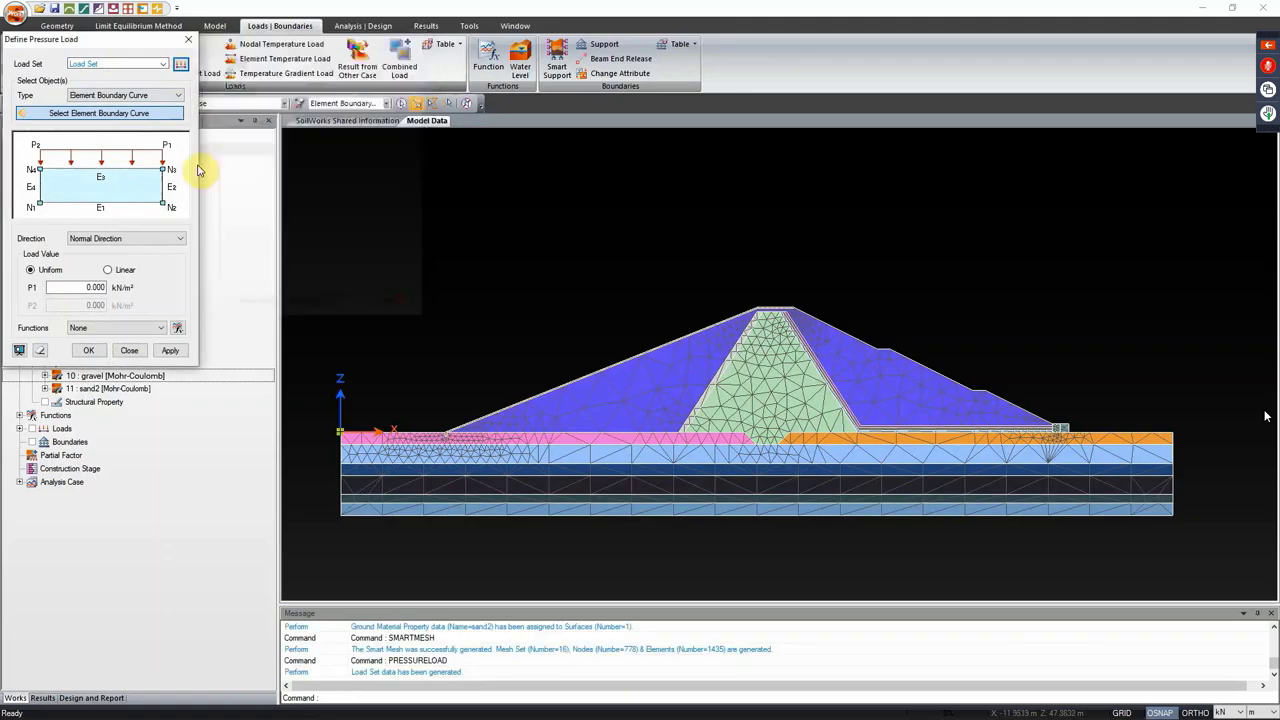
Step: Configure the pressure load for curve objects in the GCS Z direction with a uniform value of -9 kN/m²
{"action": "left_click", "coordinate": [140, 95]}
{"action": "left_click", "coordinate": [133, 116]}
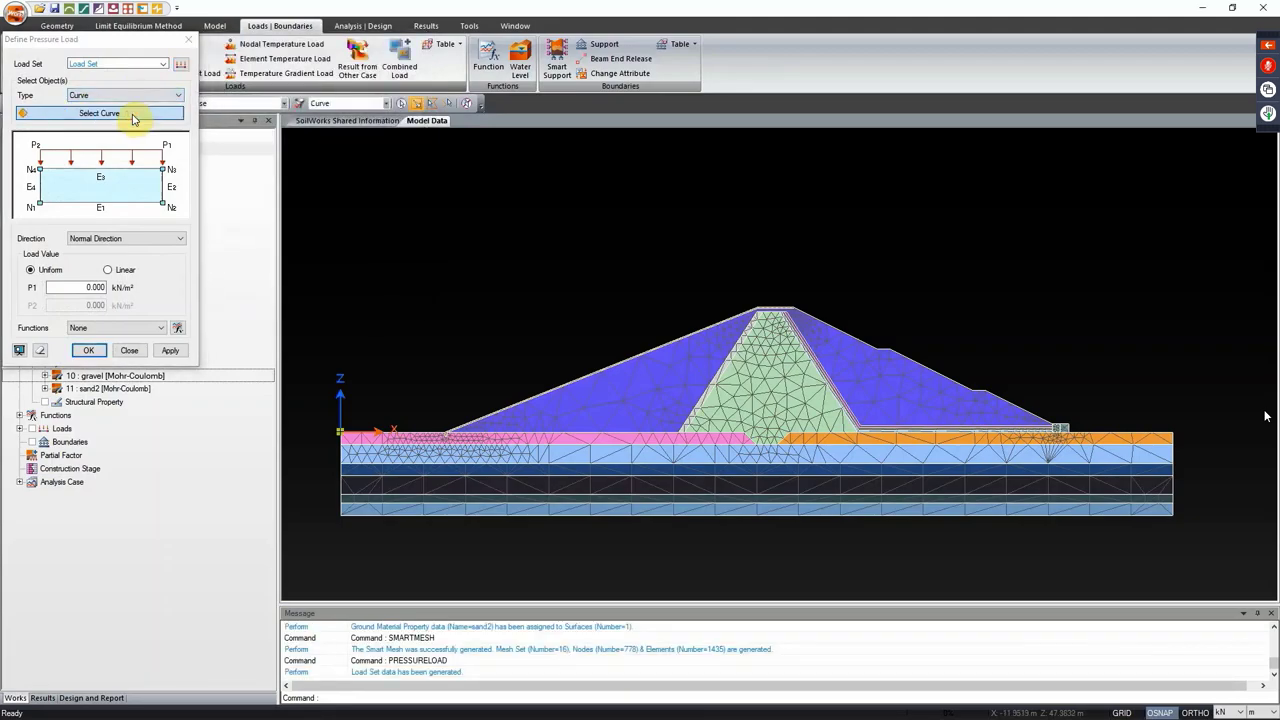
{"action": "left_click", "coordinate": [125, 240]}
{"action": "left_click", "coordinate": [123, 271]}
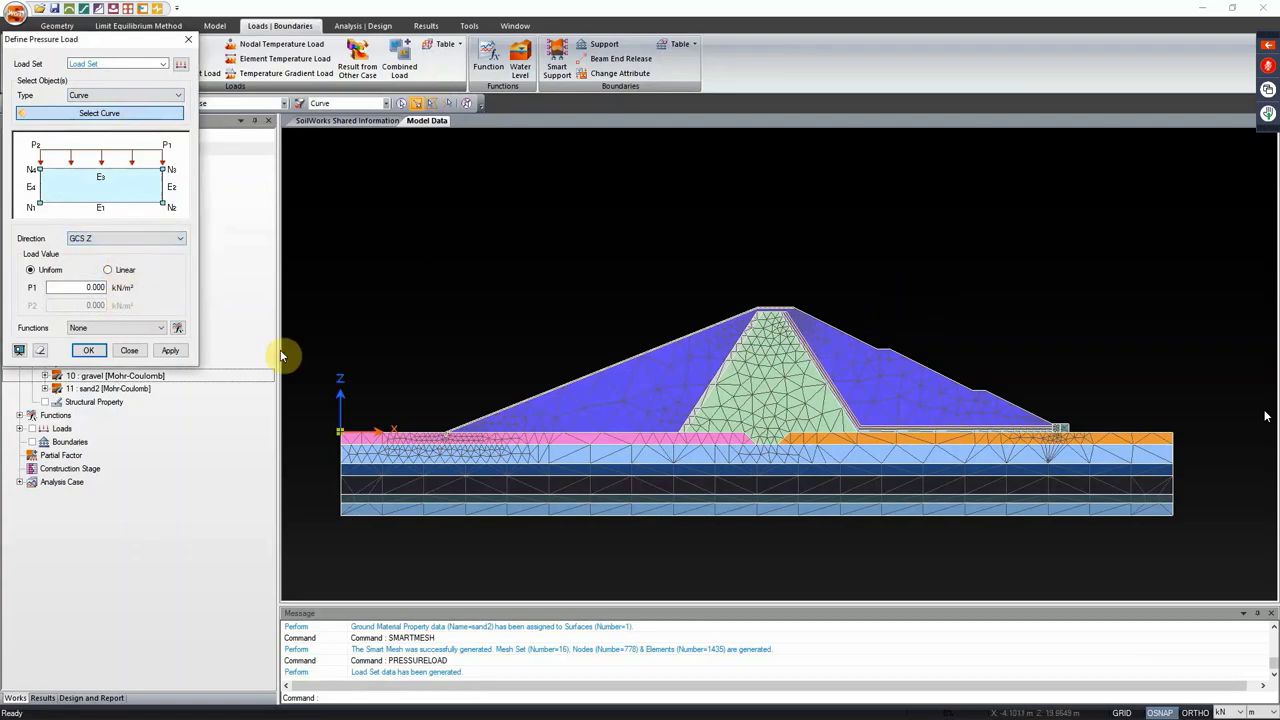
{"action": "left_click", "coordinate": [72, 289]}
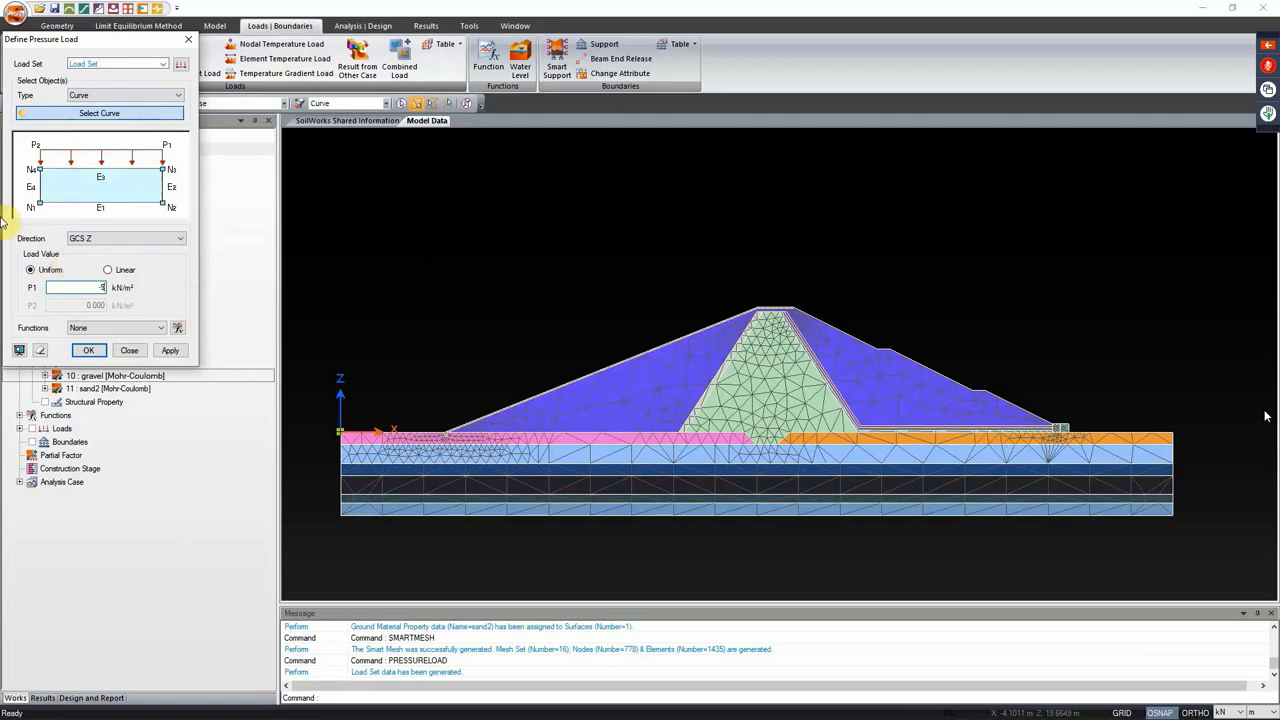
Step: Apply the configured pressure load to the horizontal curve along the dam crest and finish the load definition
{"action": "scroll", "coordinate": [720, 318], "scroll_direction": "up", "scroll_amount": 3}
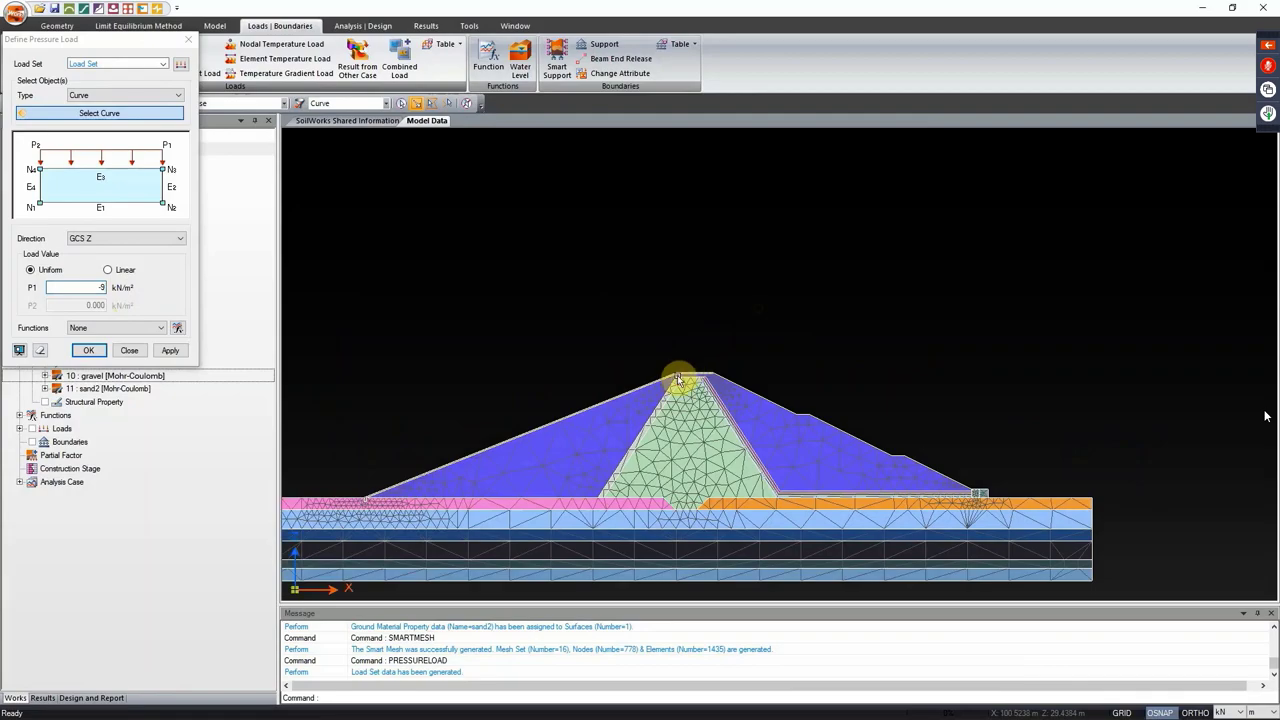
{"action": "scroll", "coordinate": [603, 291], "scroll_direction": "up", "scroll_amount": 1}
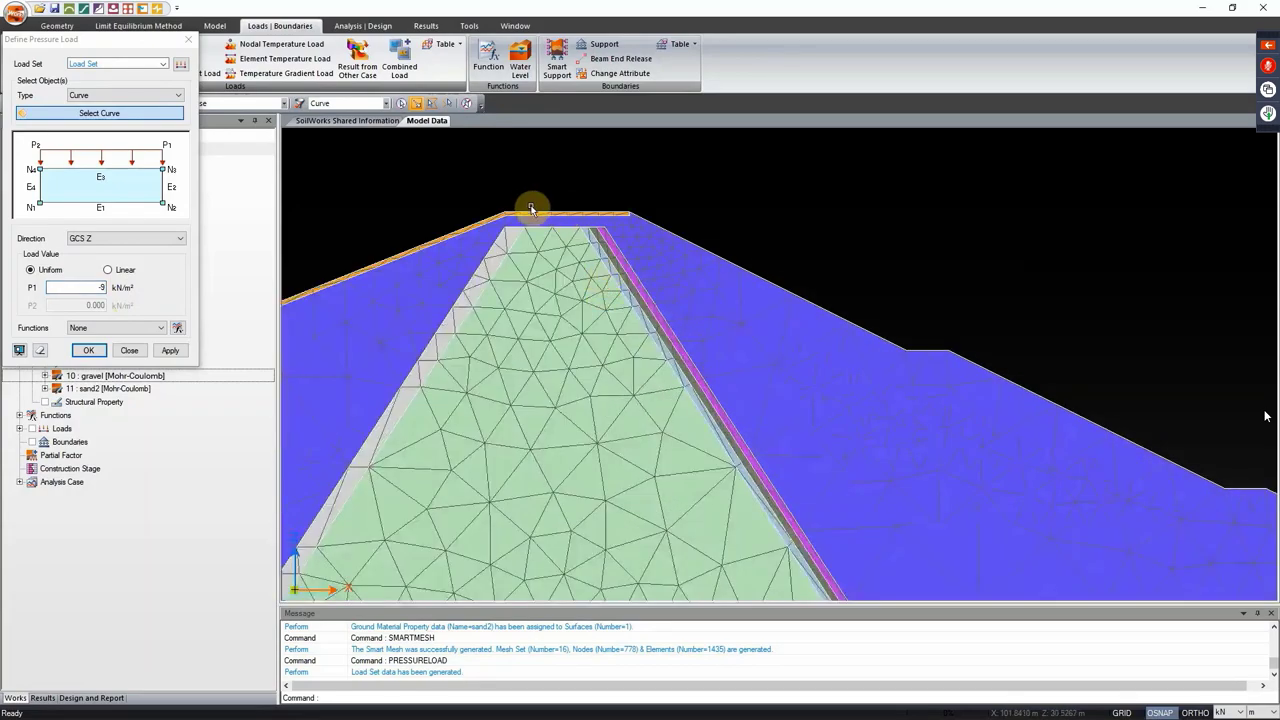
{"action": "left_click", "coordinate": [532, 213]}
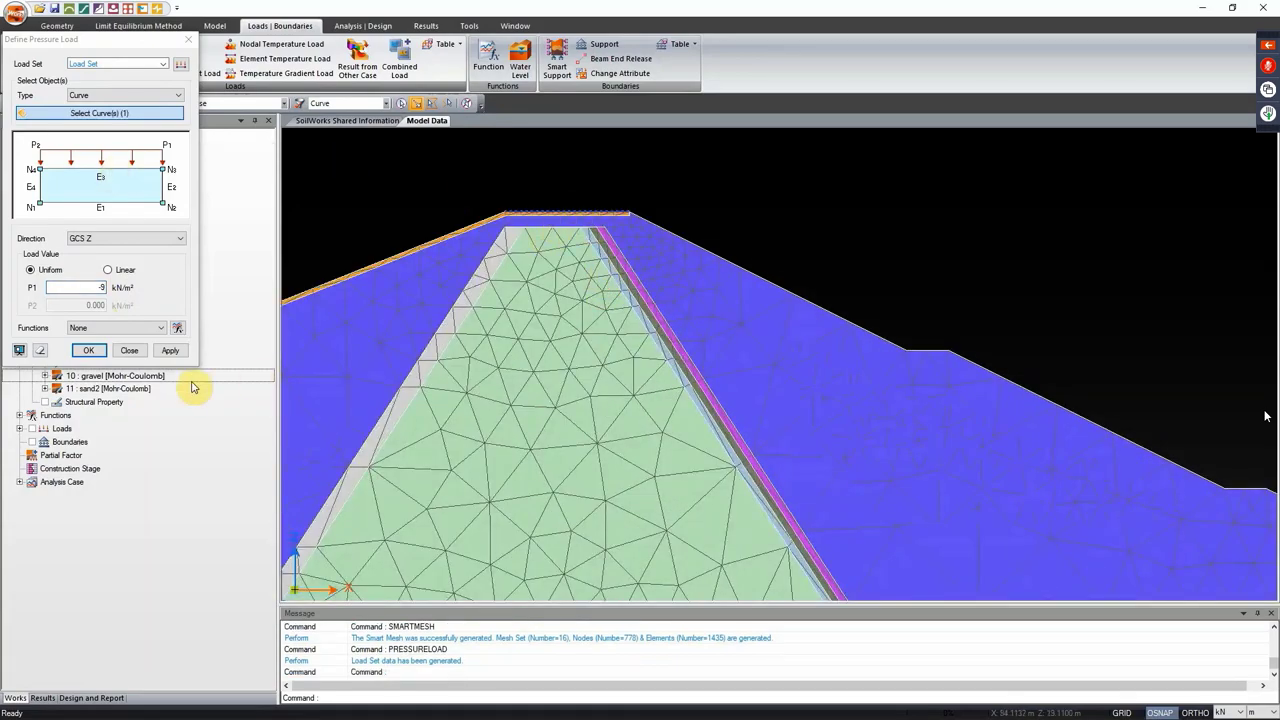
{"action": "left_click", "coordinate": [180, 353]}
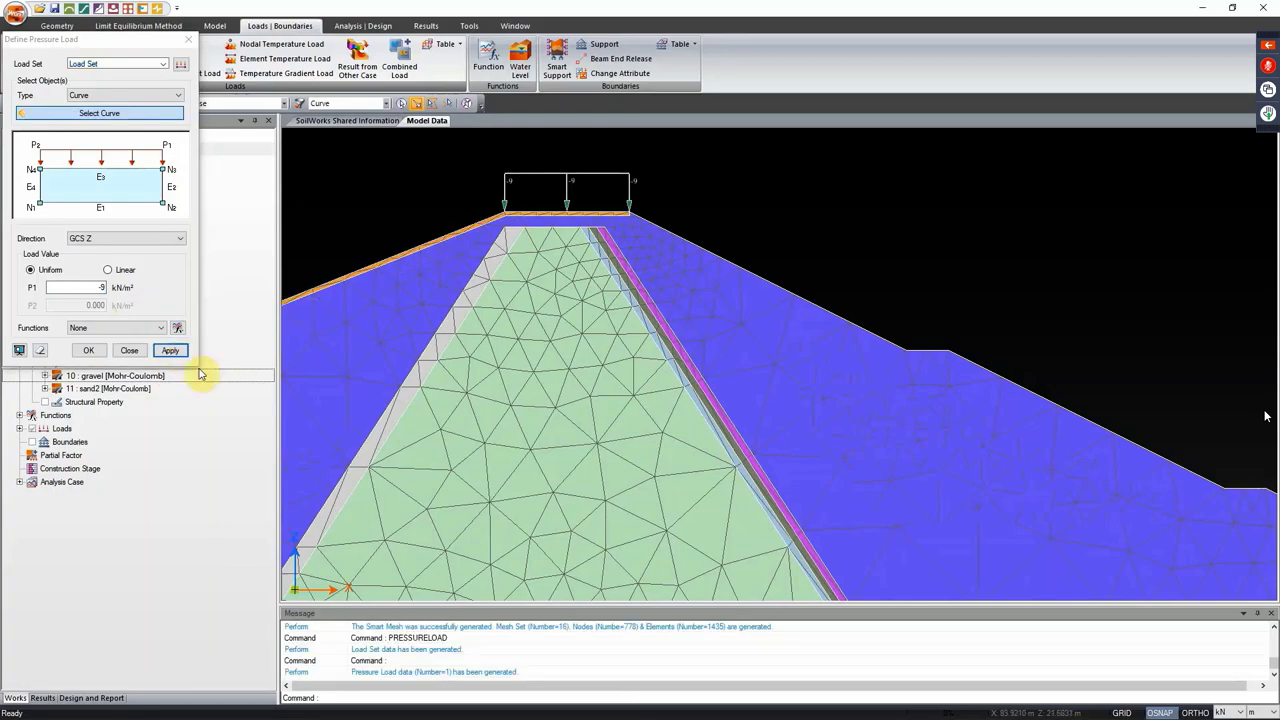
{"action": "left_click", "coordinate": [129, 351]}
{"action": "scroll", "coordinate": [551, 286], "scroll_direction": "down", "scroll_amount": 2}
{"action": "scroll", "coordinate": [649, 291], "scroll_direction": "down", "scroll_amount": 2}
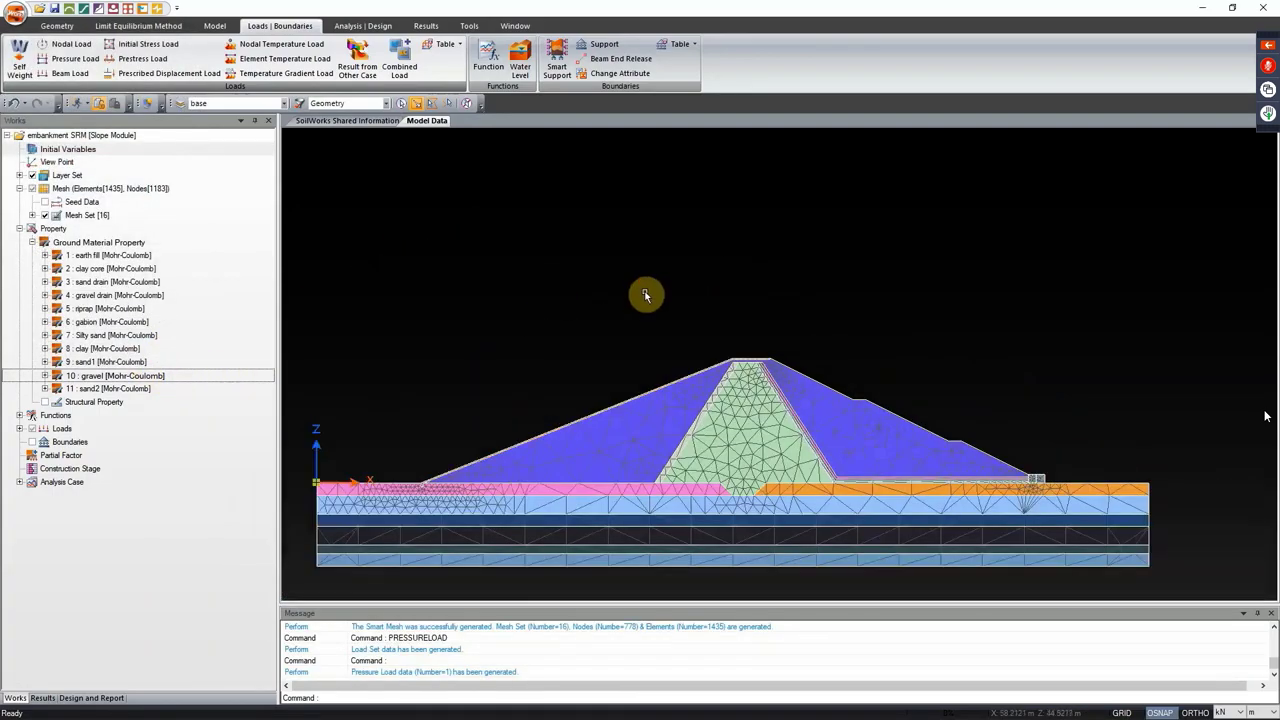
{"action": "left_click_drag", "start_coordinate": [735, 289], "coordinate": [589, 301]}
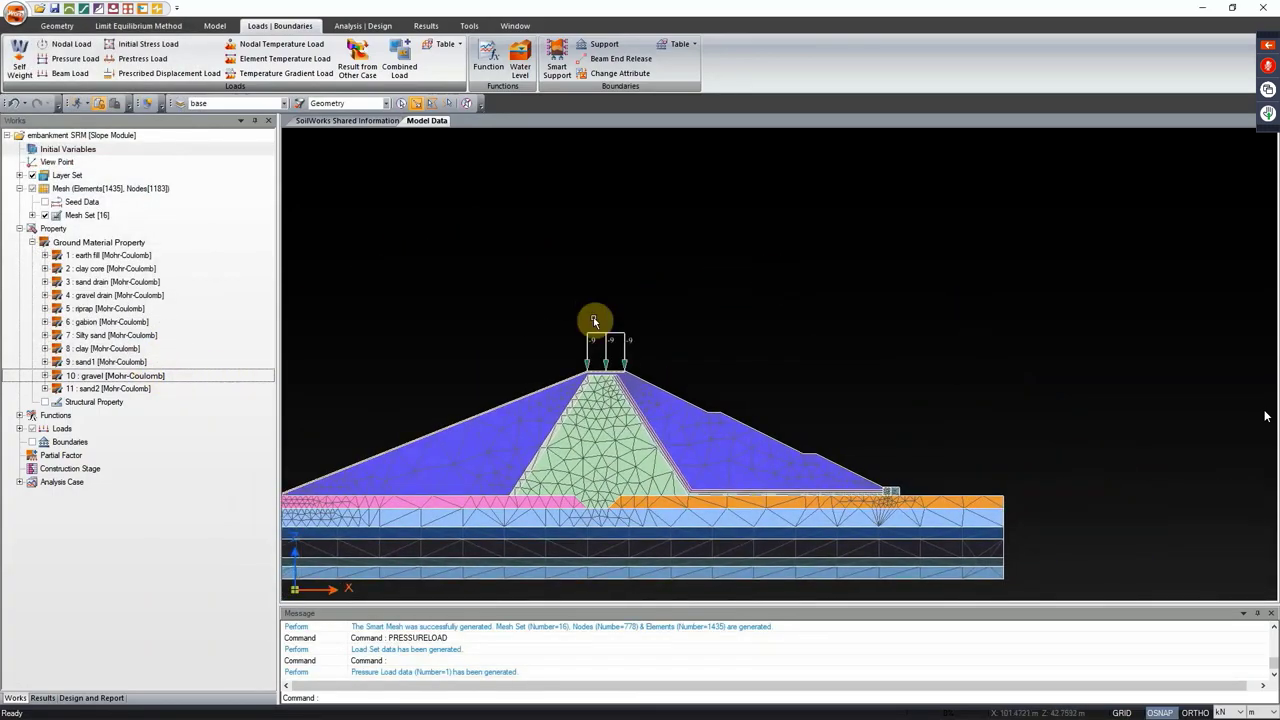
{"action": "left_click_drag", "start_coordinate": [559, 370], "coordinate": [787, 276]}
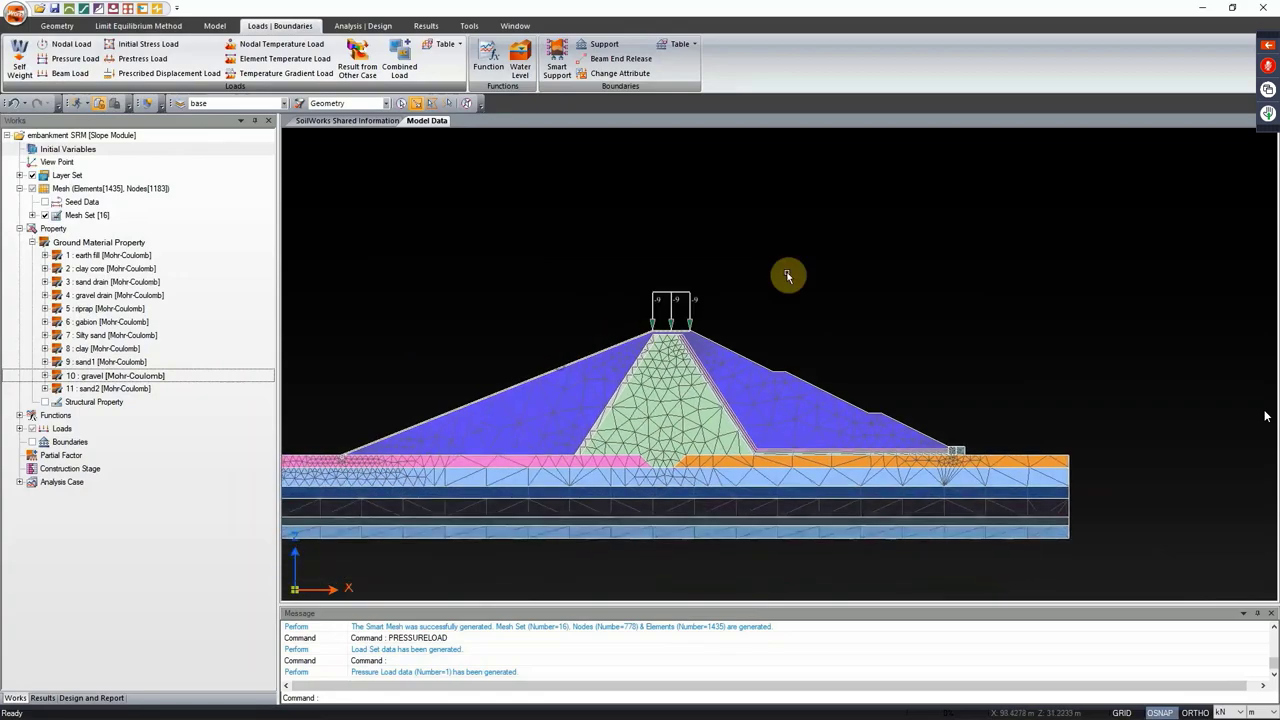
{"action": "left_click_drag", "start_coordinate": [535, 342], "coordinate": [617, 317]}
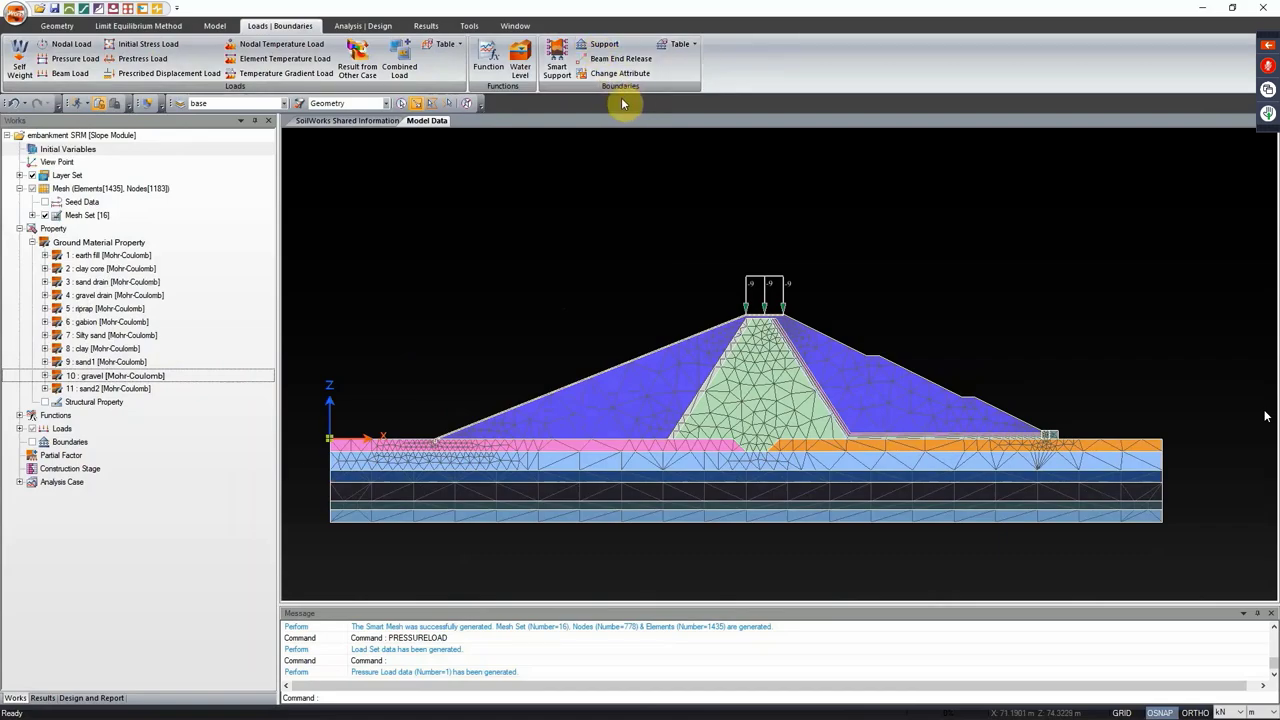
Step: Create a boundary set named support and use it to generate smart supports considering all mesh sets
{"action": "left_click", "coordinate": [560, 64]}
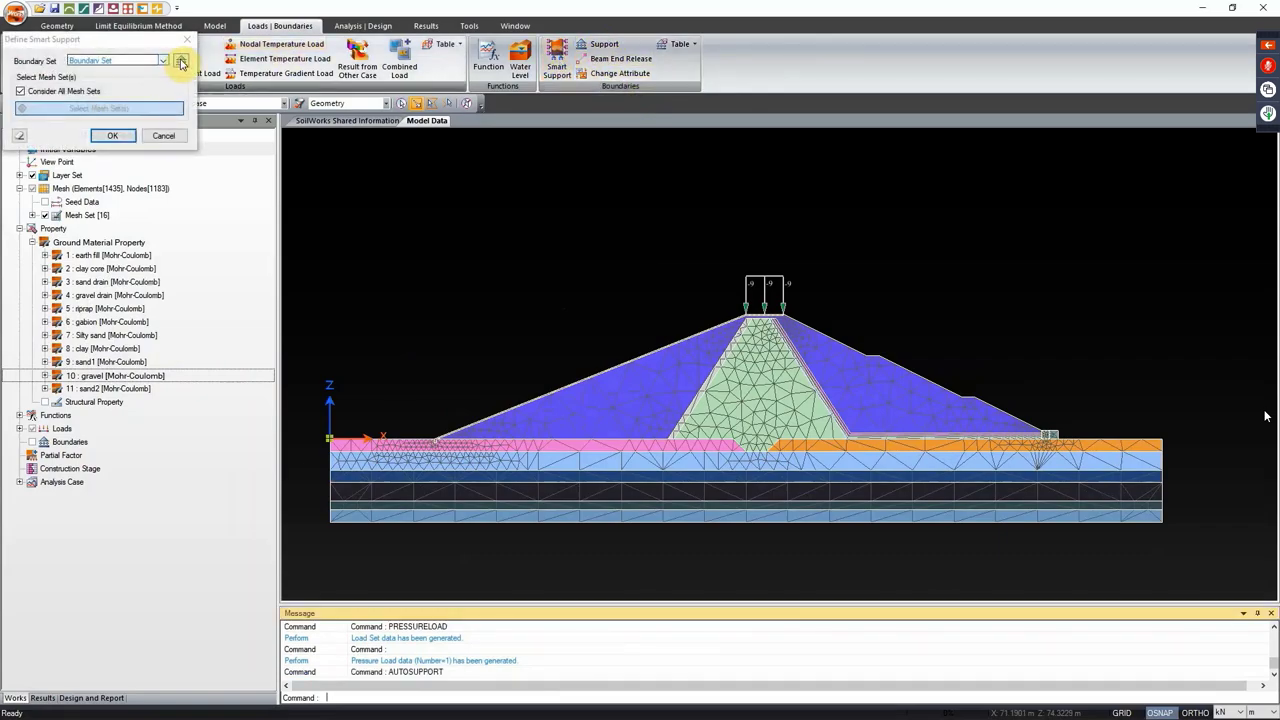
{"action": "left_click", "coordinate": [181, 62]}
{"action": "left_click", "coordinate": [302, 100]}
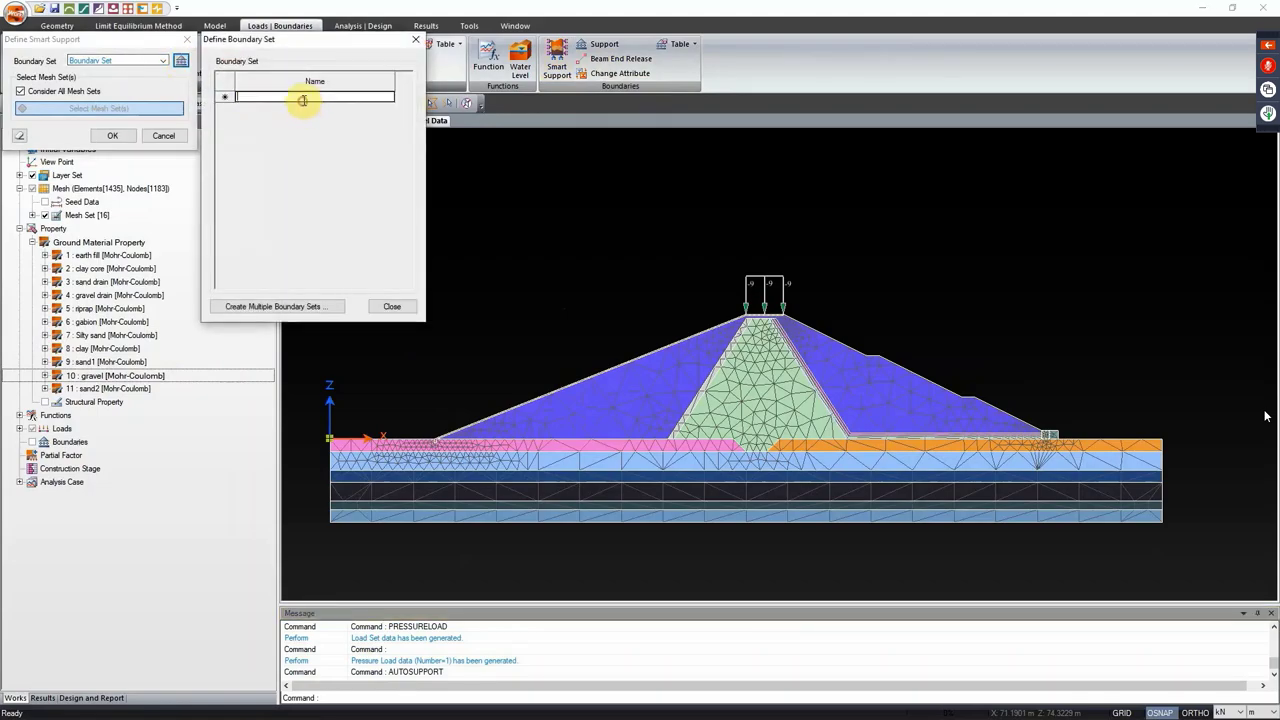
{"action": "type", "text": "a"}
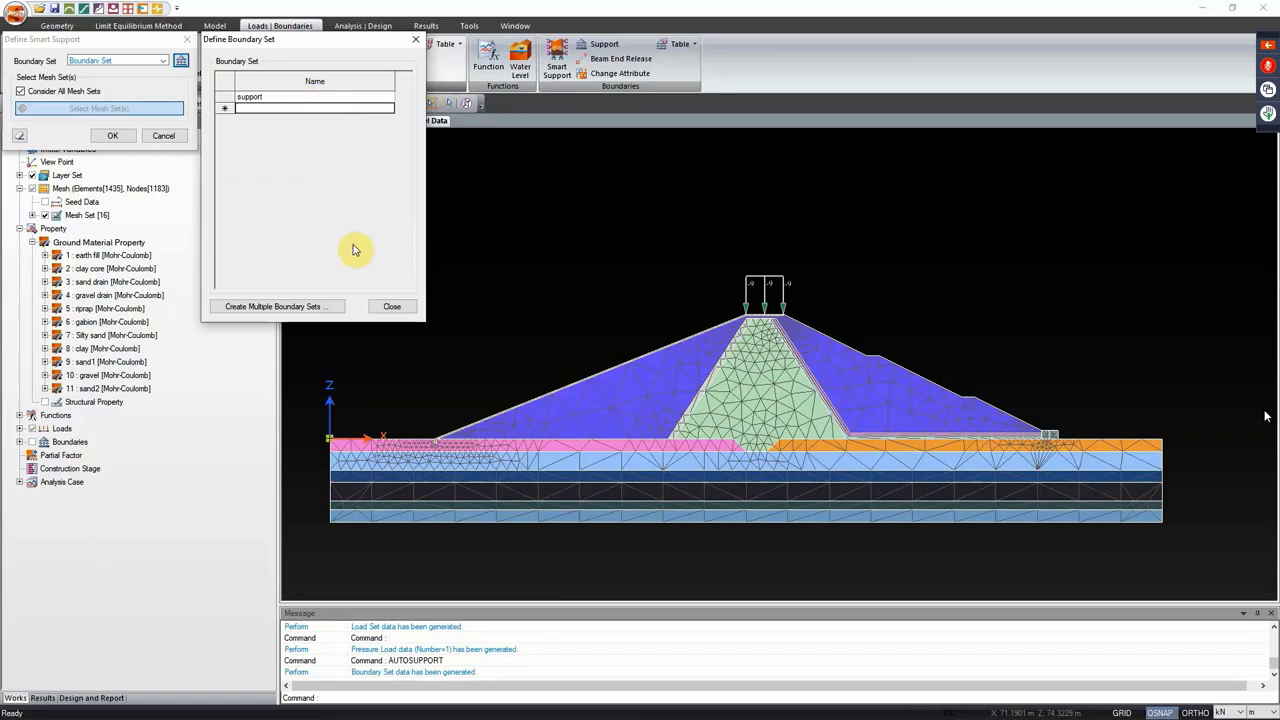
{"action": "left_click", "coordinate": [391, 306]}
{"action": "left_click", "coordinate": [166, 67]}
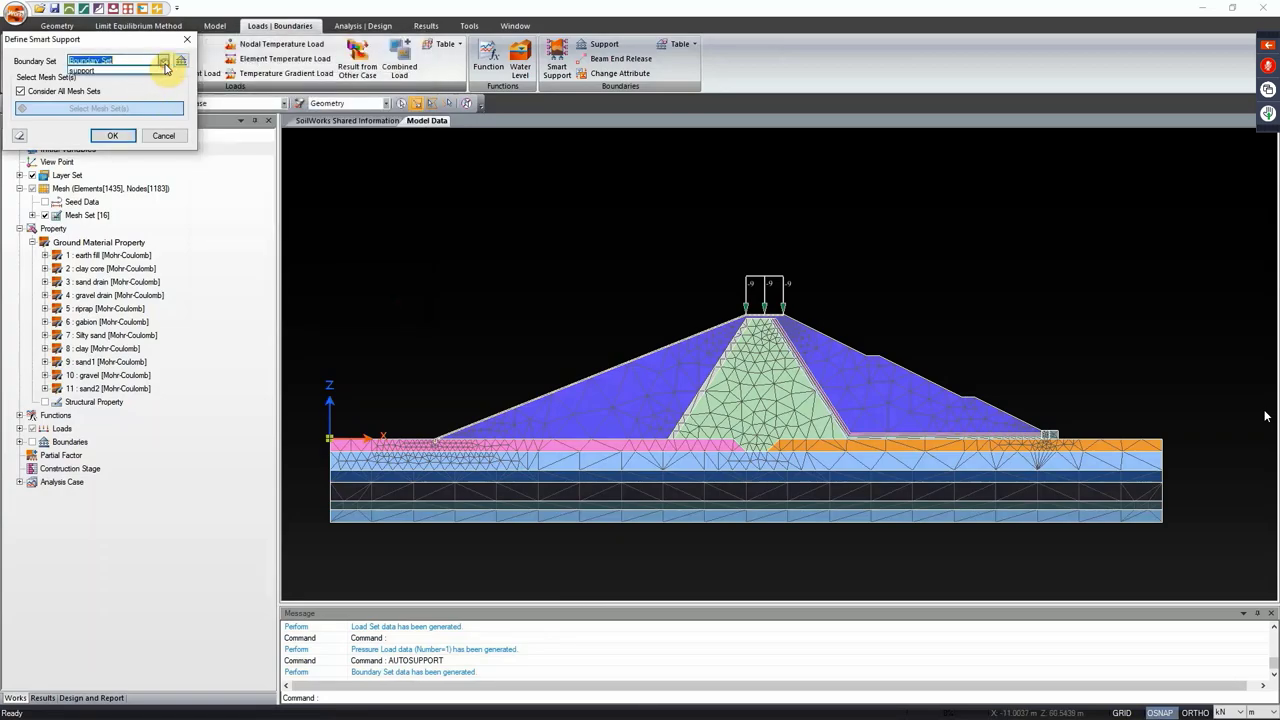
{"action": "left_click", "coordinate": [128, 73]}
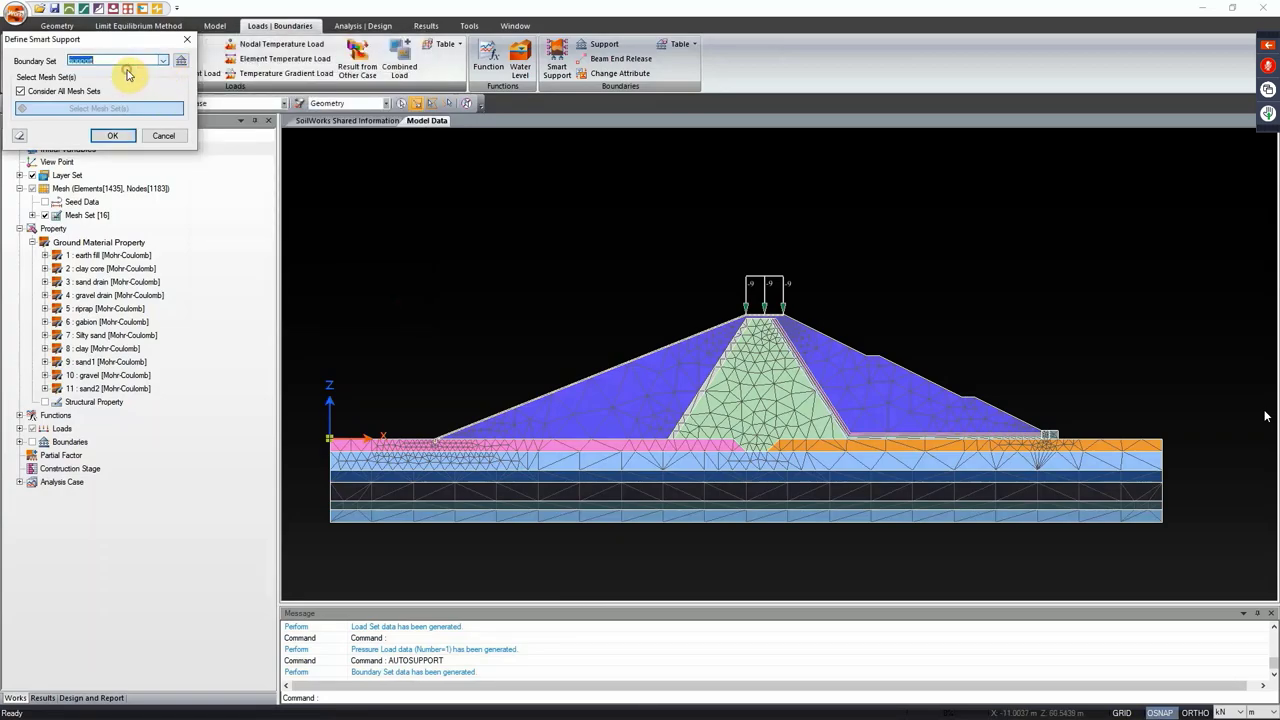
{"action": "left_click", "coordinate": [111, 136]}
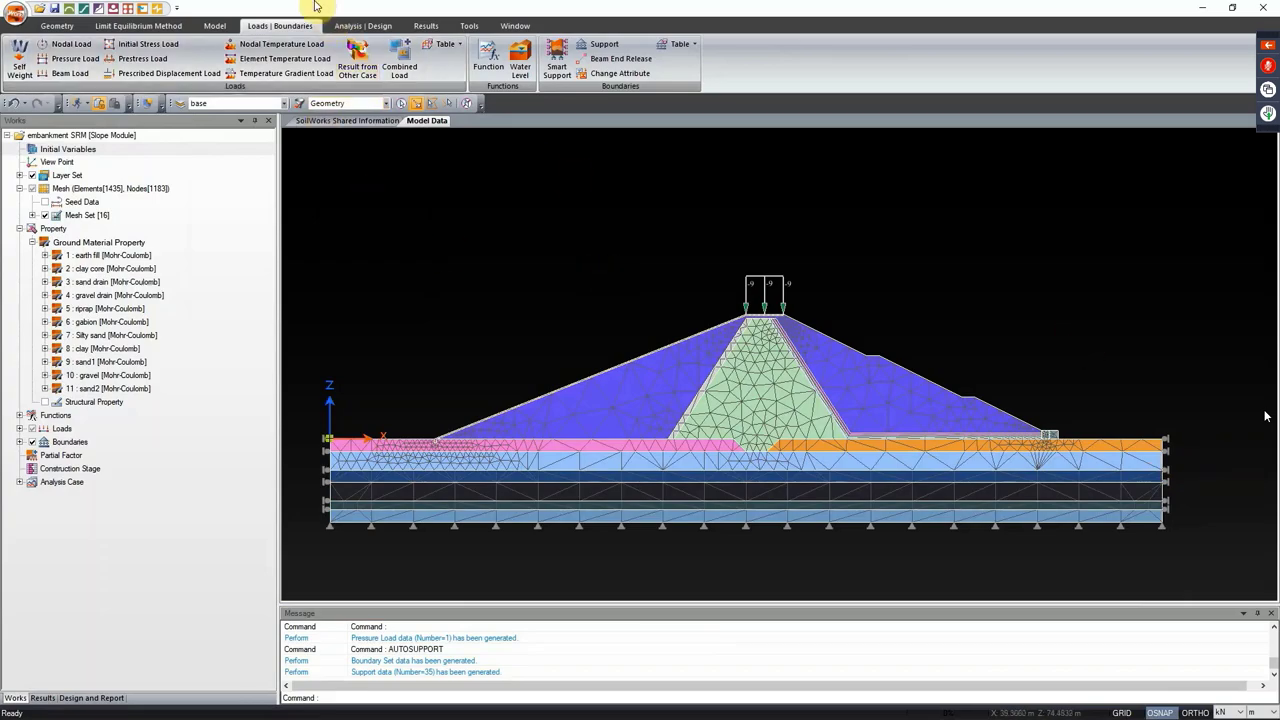
Step: Delete the existing Settlement Check case from the analysis case definitions
{"action": "left_click", "coordinate": [370, 26]}
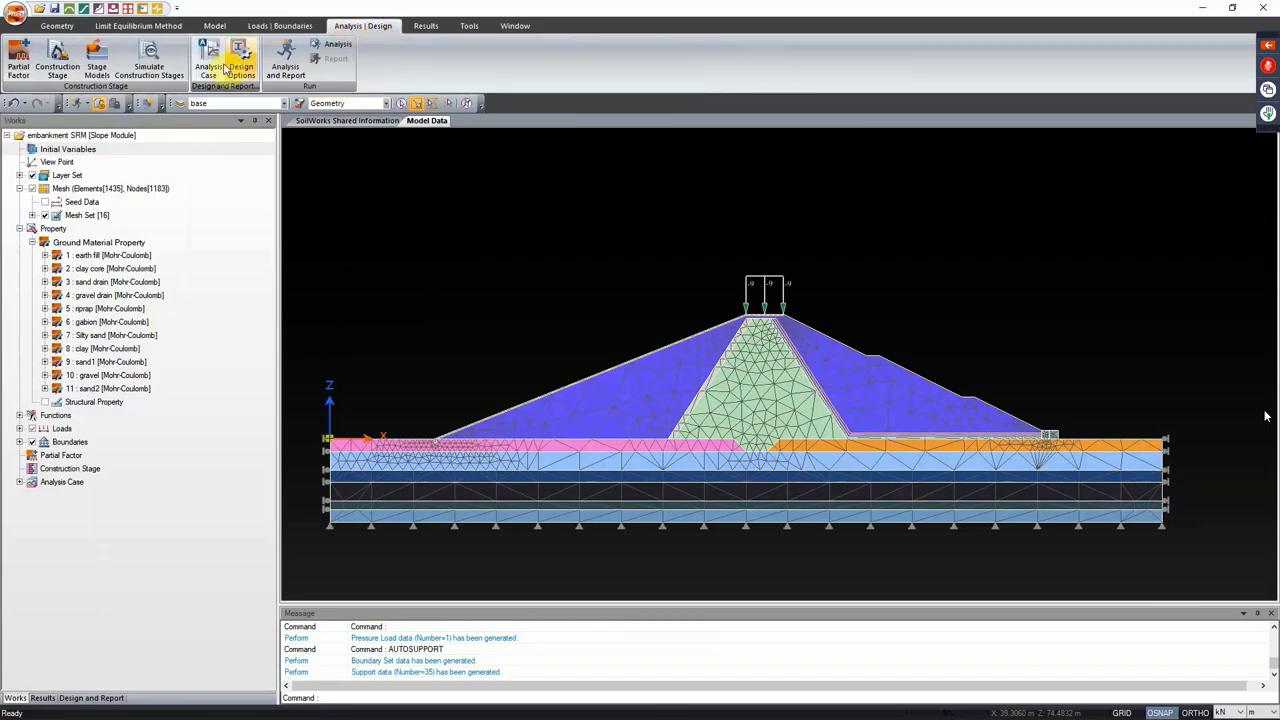
{"action": "left_click", "coordinate": [208, 58]}
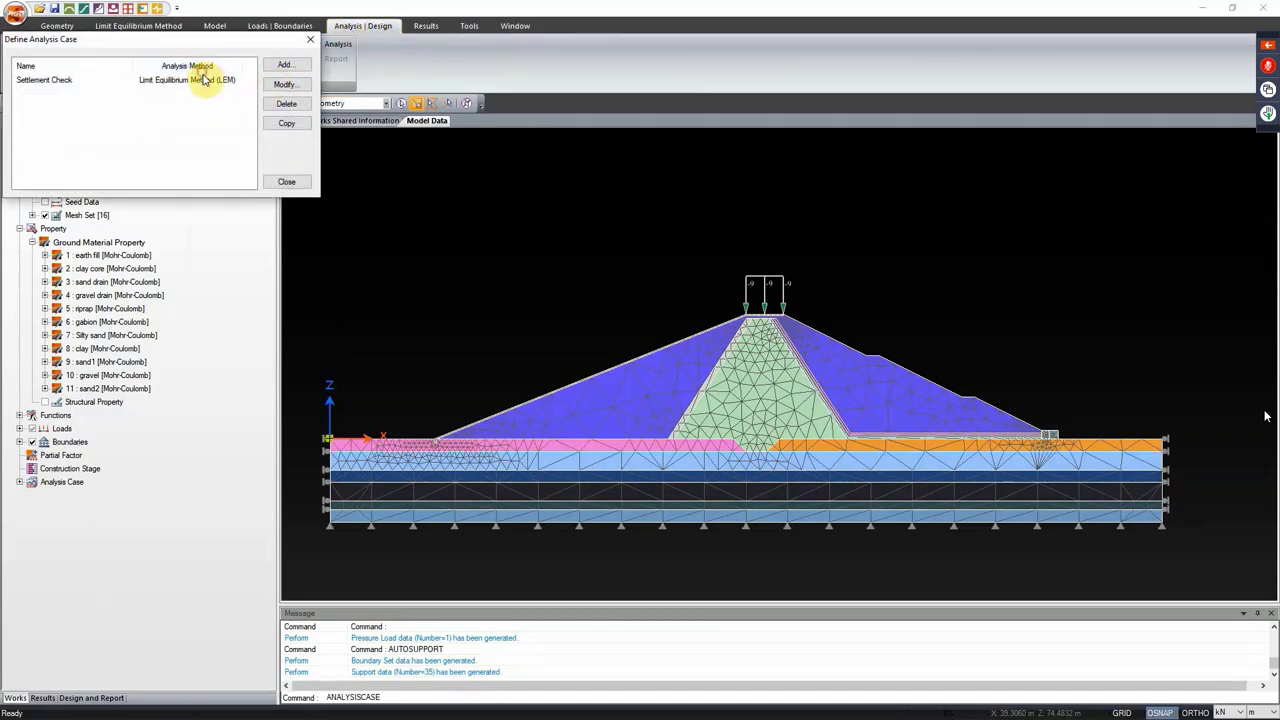
{"action": "left_click", "coordinate": [205, 79]}
{"action": "left_click", "coordinate": [285, 104]}
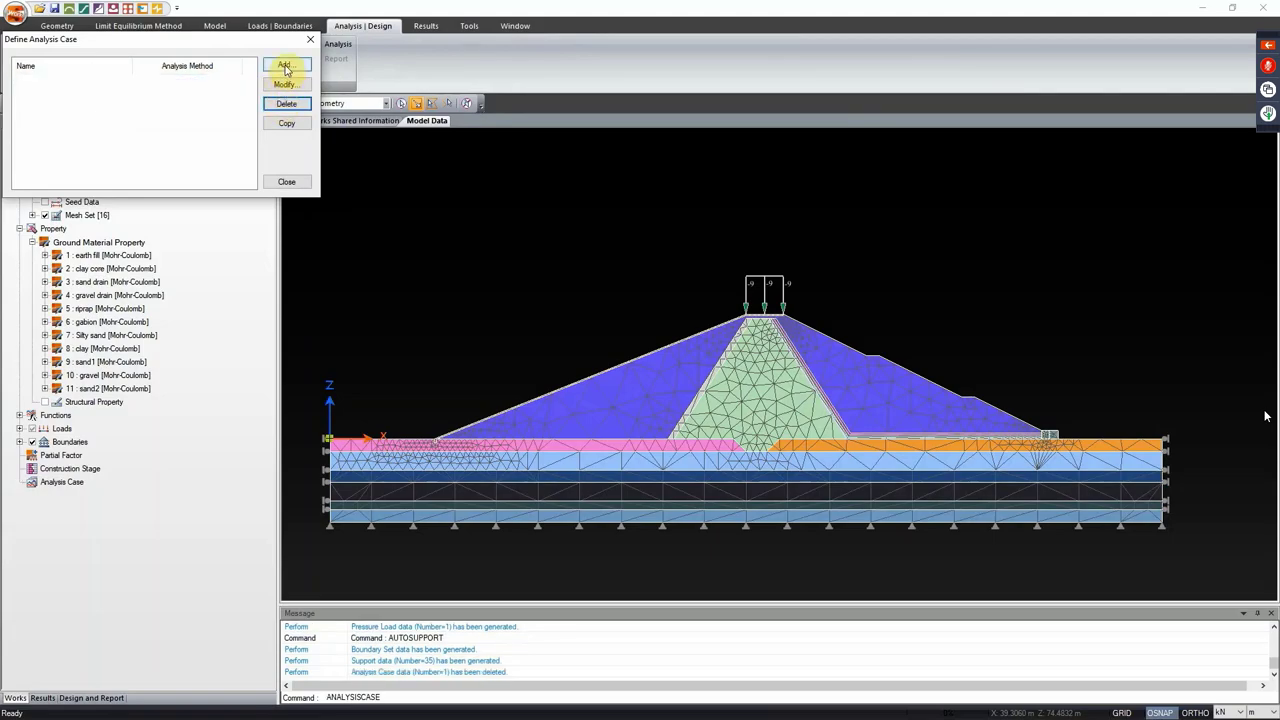
Step: Add an analysis case named SRM stability check using the Strength Reduction Method and include all mesh sets
{"action": "left_click", "coordinate": [285, 64]}
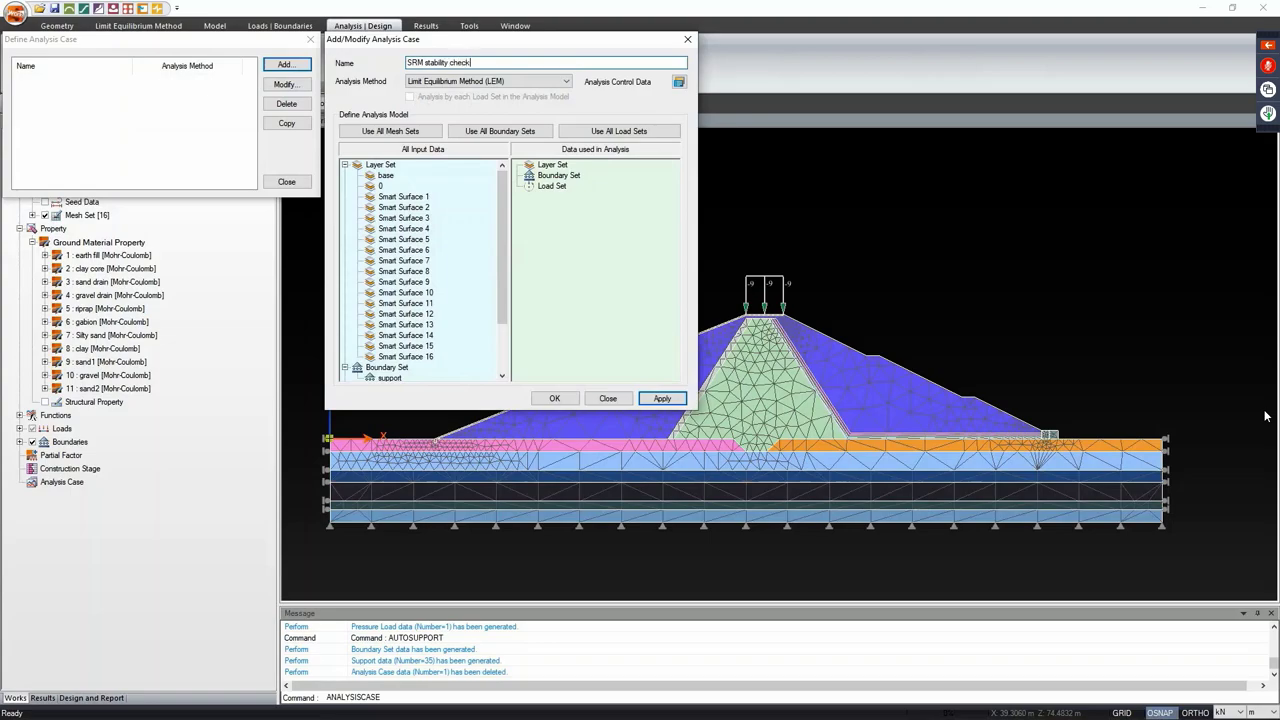
{"action": "left_click", "coordinate": [447, 82]}
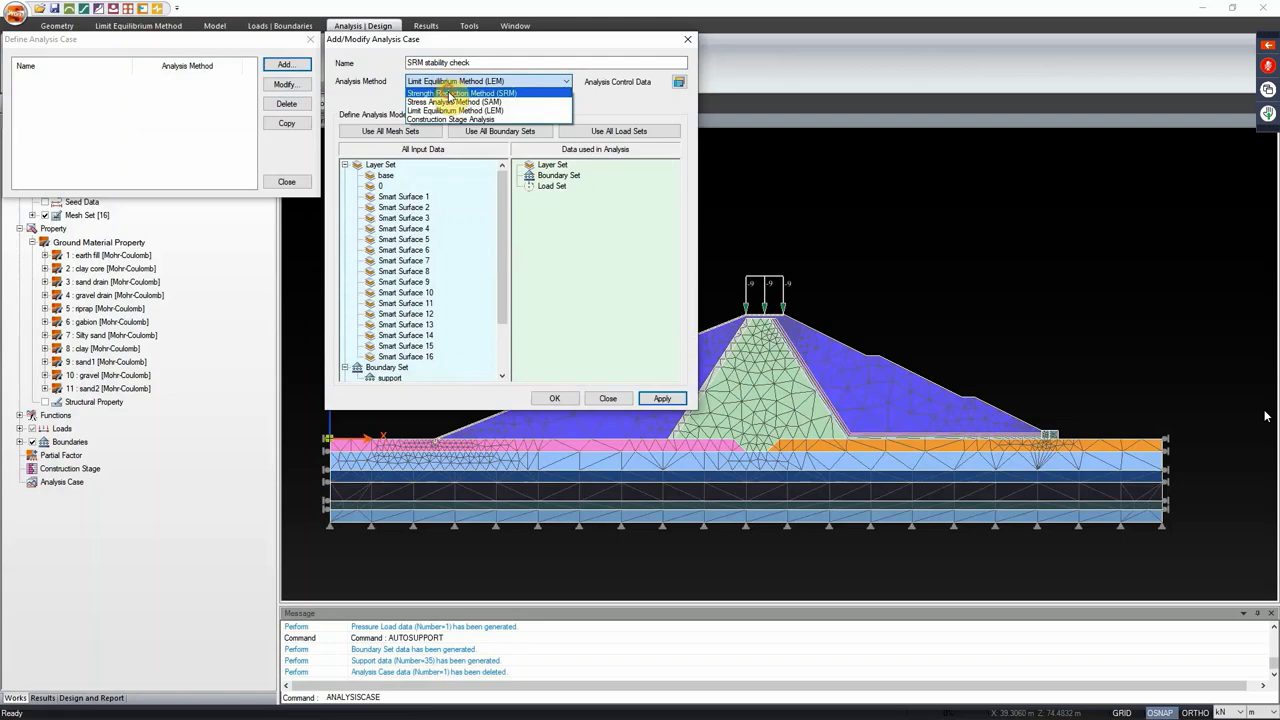
{"action": "left_click", "coordinate": [447, 93]}
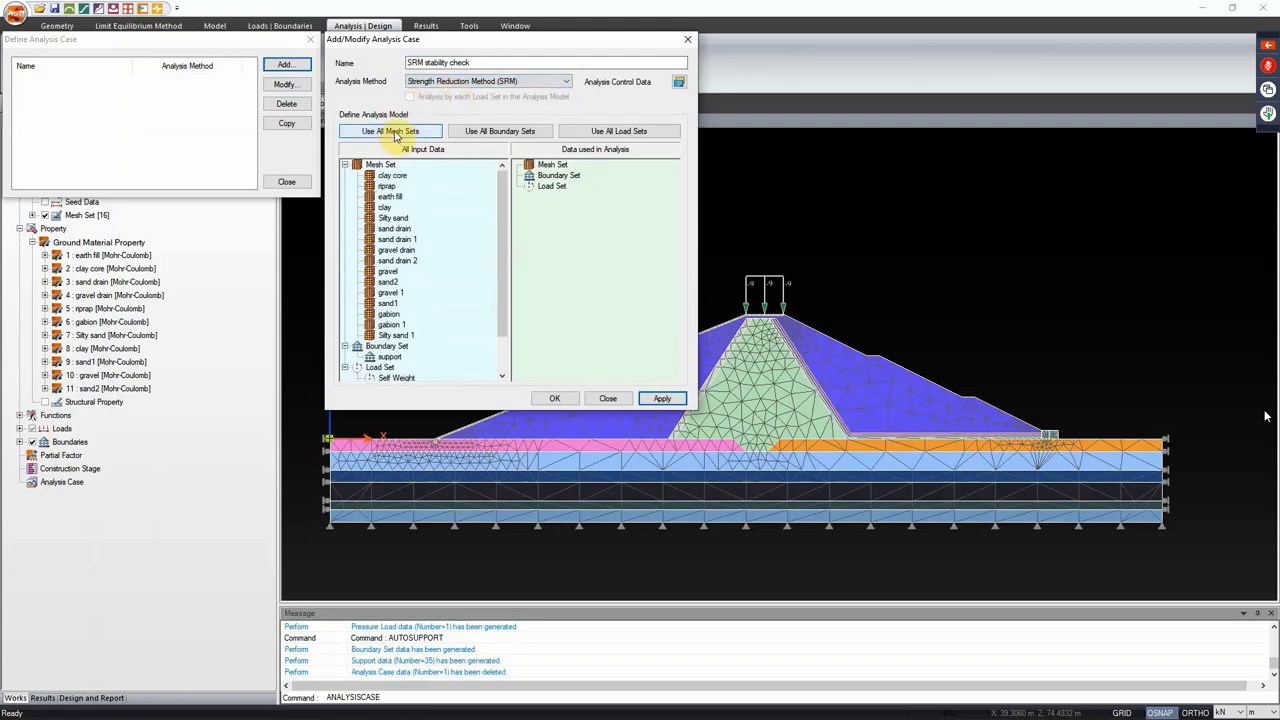
{"action": "left_click", "coordinate": [396, 135]}
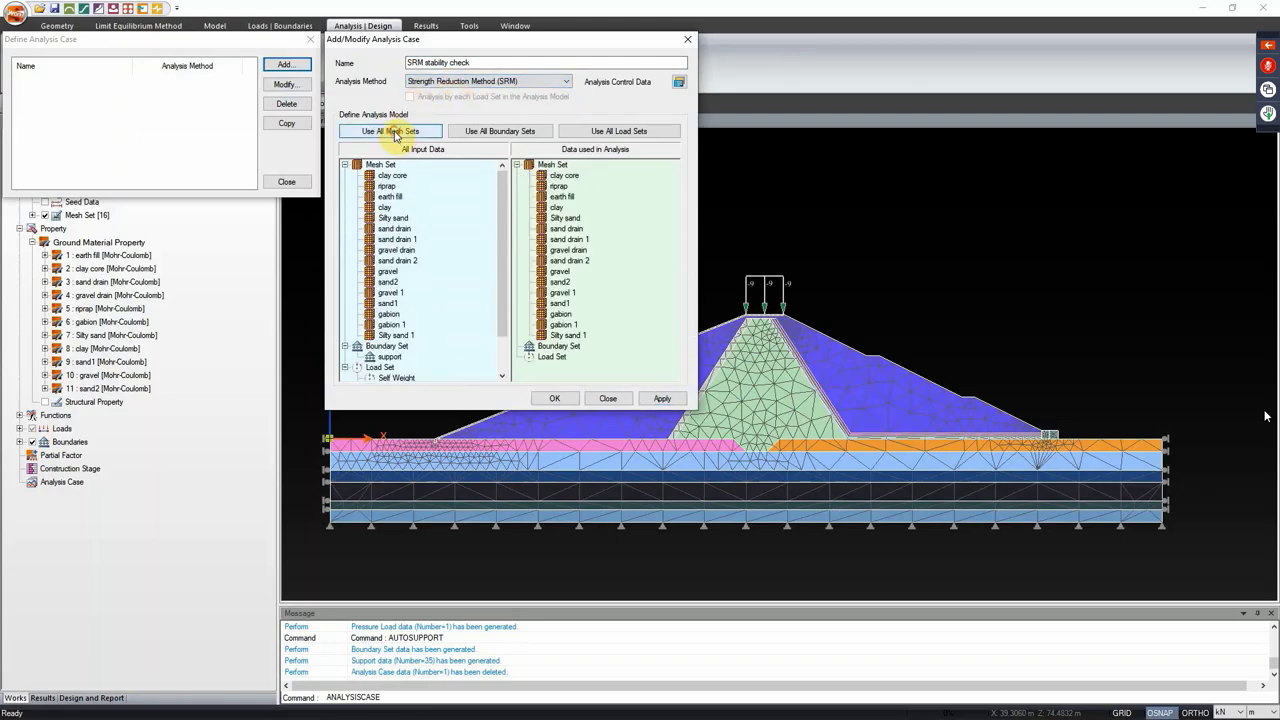
Step: Include the support boundary set and the Self Weight and surcharge 2 load sets in the SRM stability check case
{"action": "left_click_drag", "start_coordinate": [500, 200], "coordinate": [507, 306]}
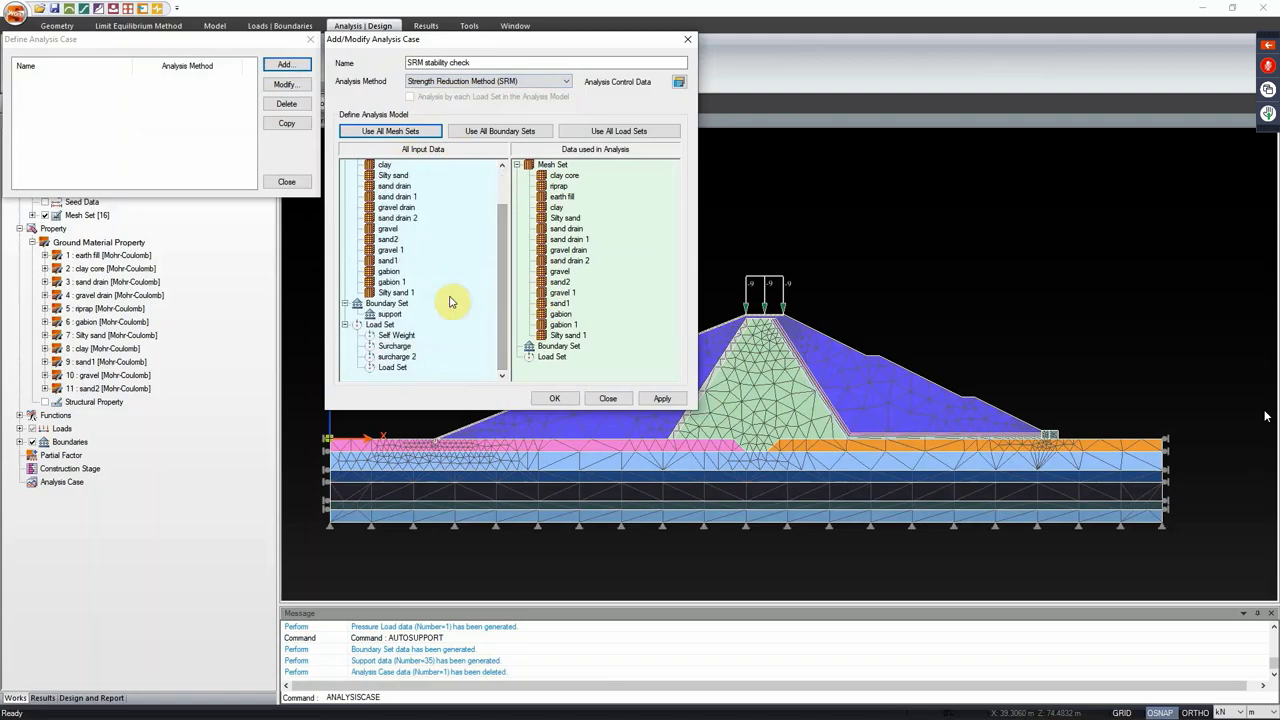
{"action": "left_click_drag", "start_coordinate": [390, 316], "coordinate": [634, 340]}
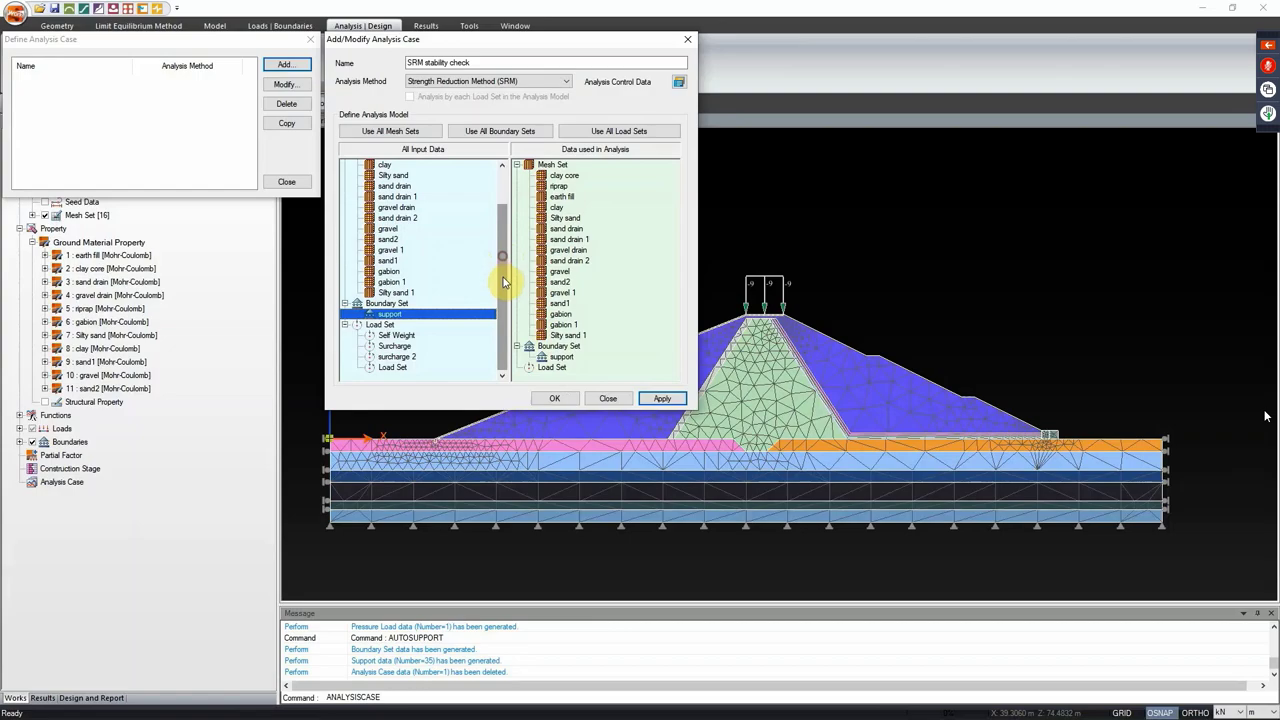
{"action": "left_click_drag", "start_coordinate": [398, 337], "coordinate": [618, 322]}
{"action": "left_click_drag", "start_coordinate": [674, 230], "coordinate": [663, 323]}
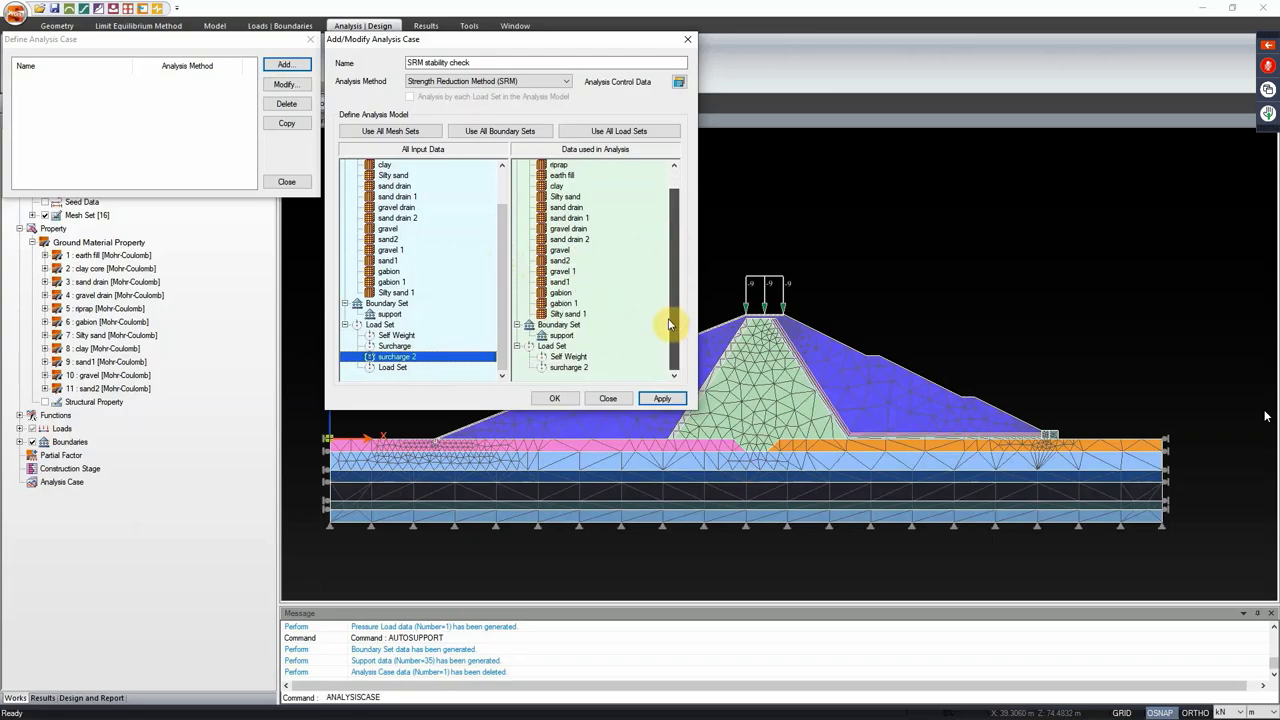
Step: Enable the initial water level in the case's analysis control data, then save the SRM stability check case and finish the case definitions
{"action": "left_click", "coordinate": [680, 84]}
{"action": "left_click_drag", "start_coordinate": [517, 20], "coordinate": [856, 55]}
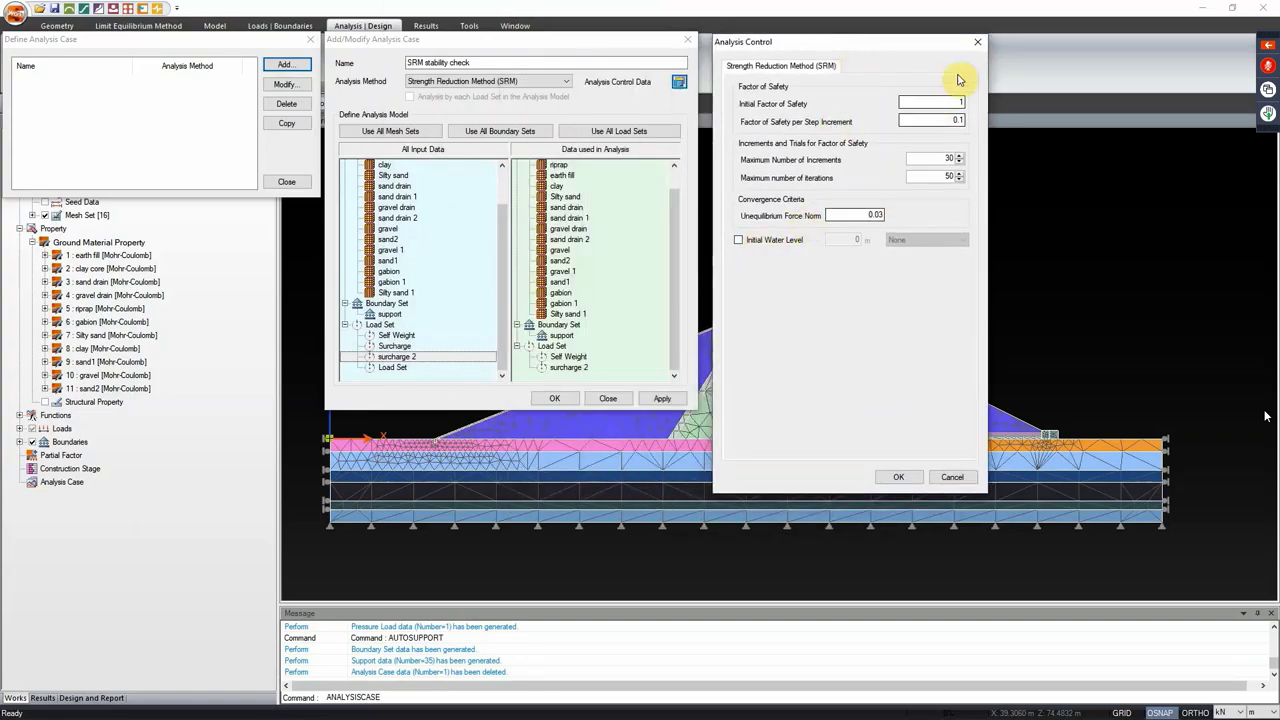
{"action": "left_click", "coordinate": [765, 241]}
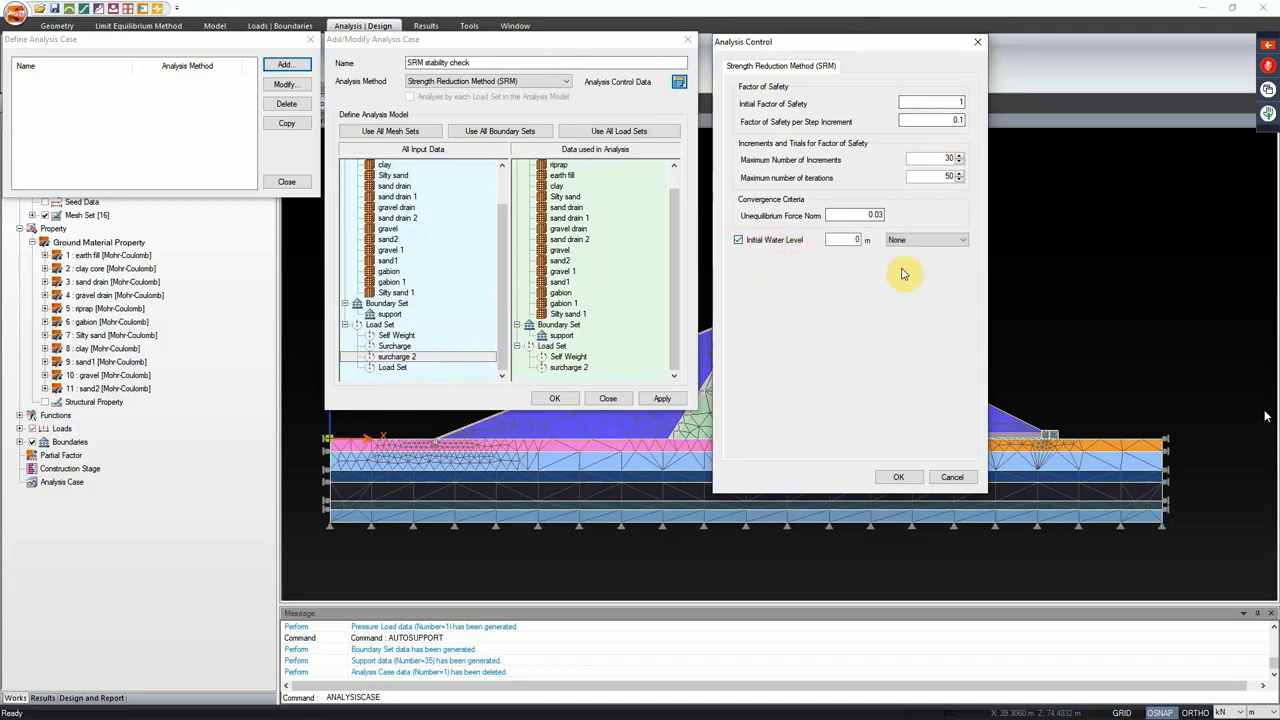
{"action": "left_click", "coordinate": [898, 477]}
{"action": "left_click", "coordinate": [655, 398]}
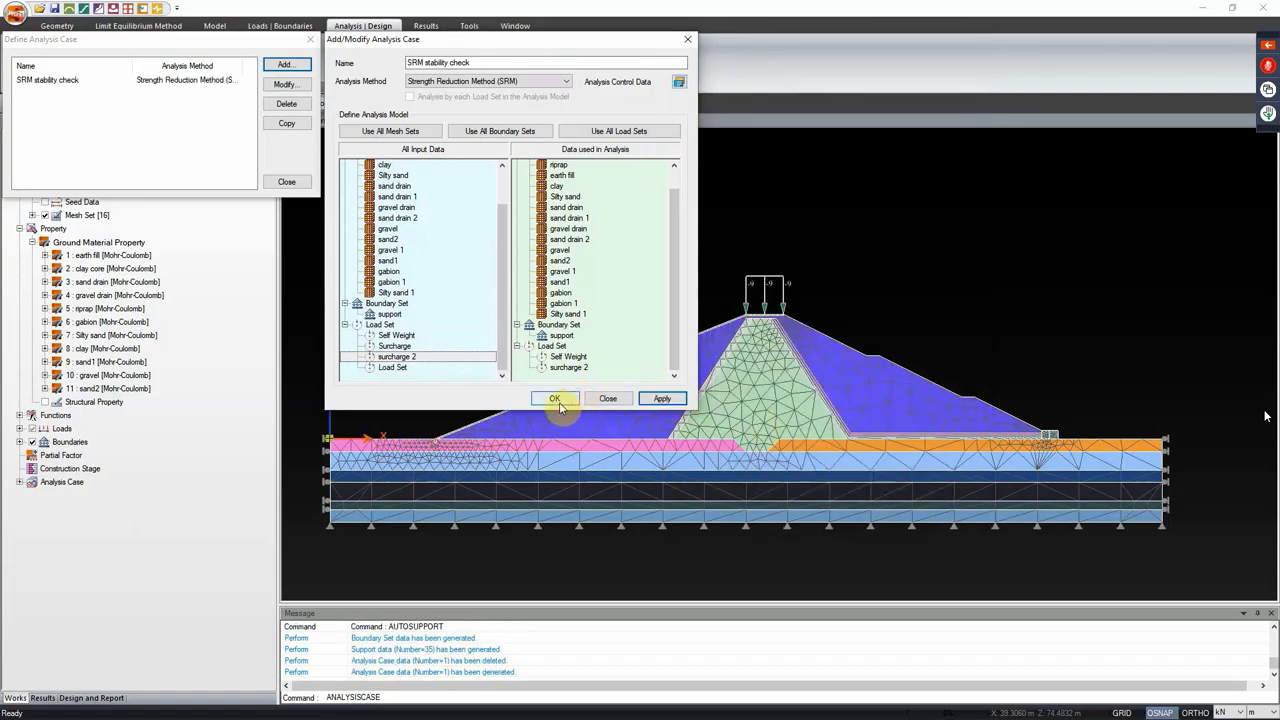
{"action": "left_click", "coordinate": [607, 398]}
{"action": "left_click", "coordinate": [294, 187]}
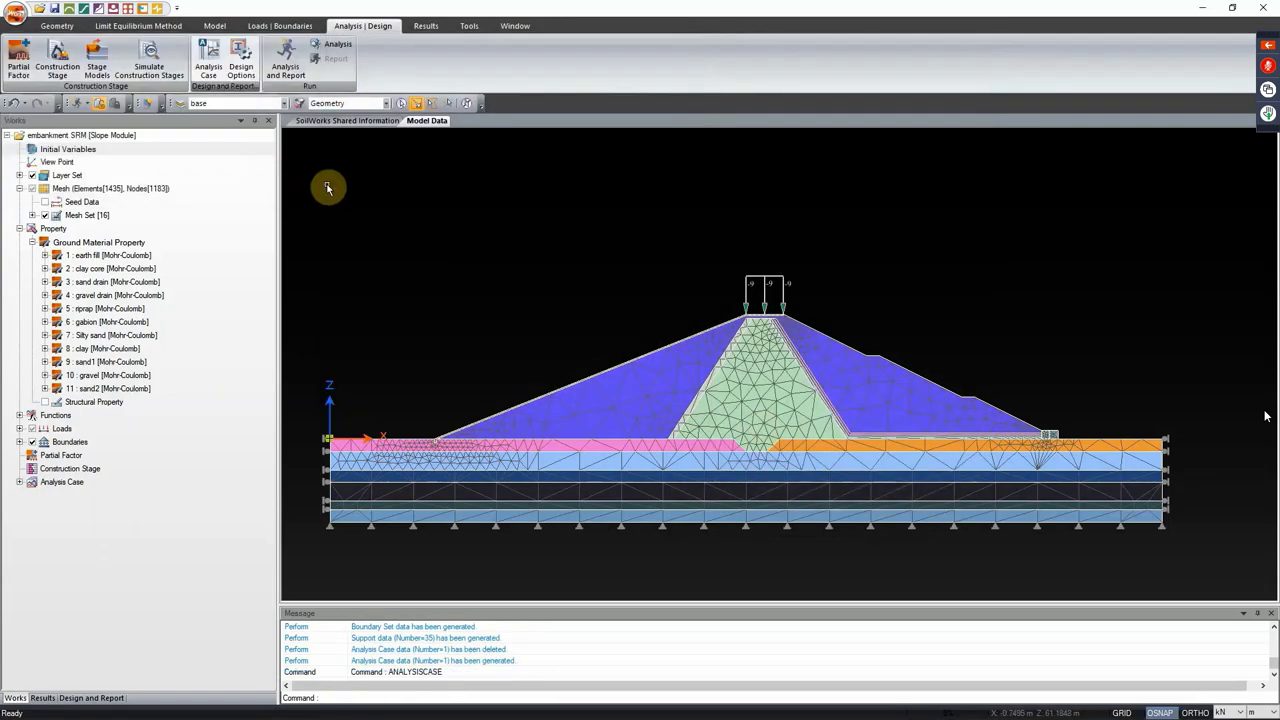
Step: Define a function named Water Level from the inclined upstream slope curve and the horizontal ground curve at its toe
{"action": "left_click", "coordinate": [204, 28]}
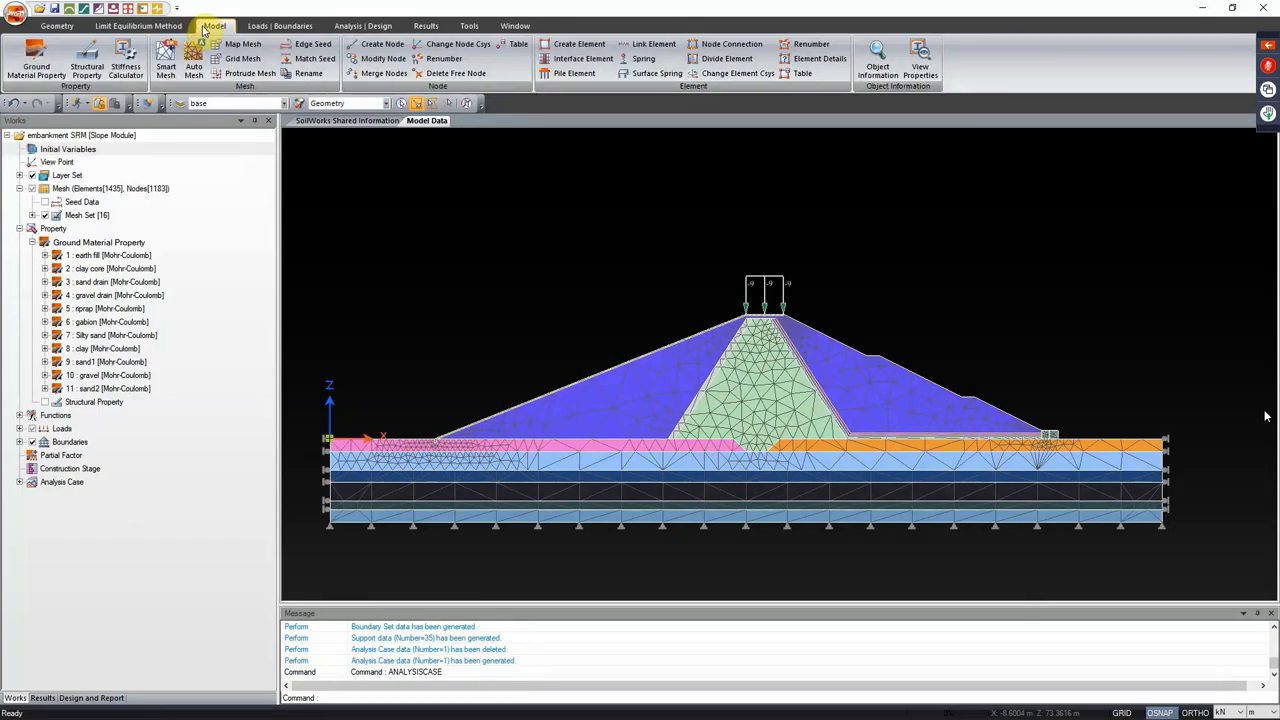
{"action": "left_click", "coordinate": [280, 27]}
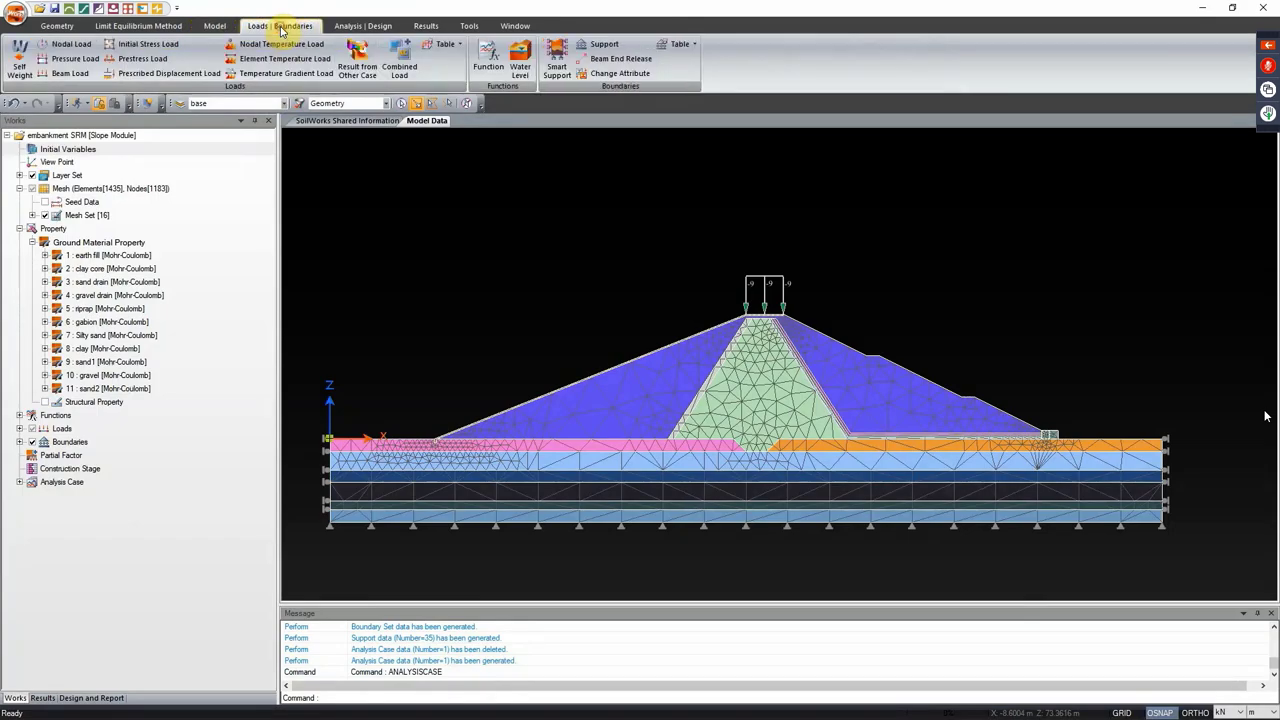
{"action": "left_click", "coordinate": [519, 65]}
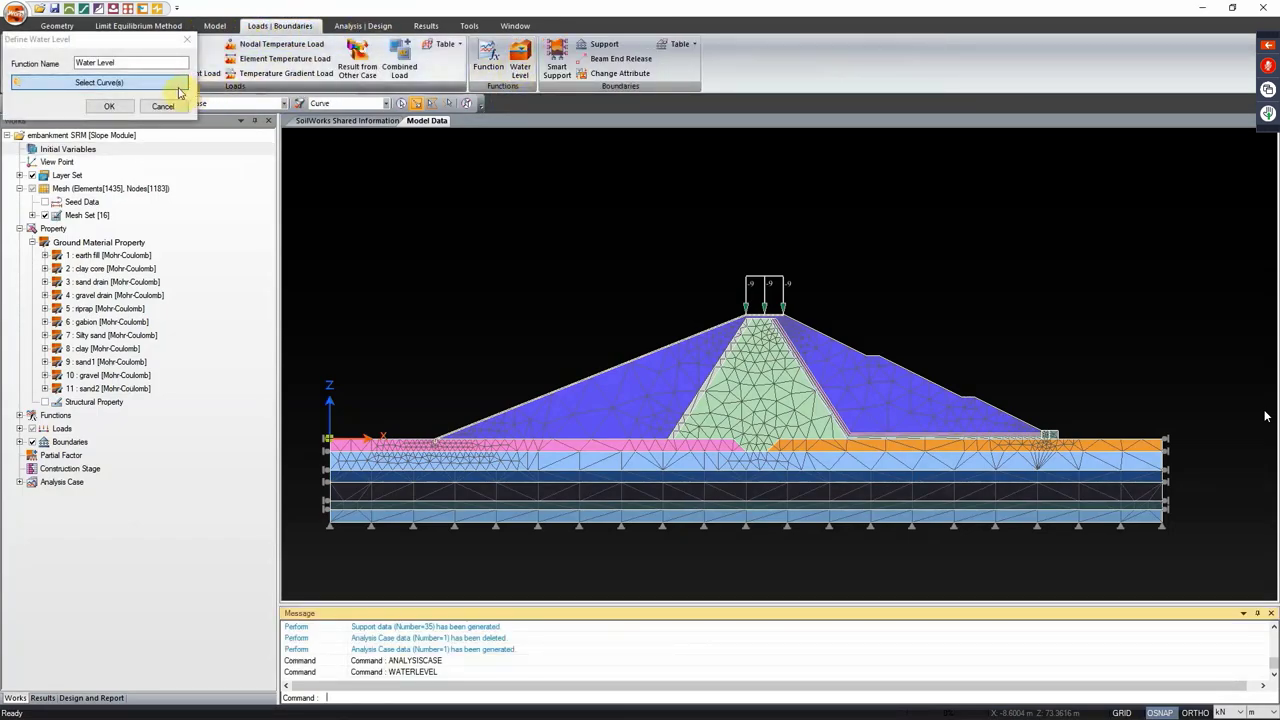
{"action": "scroll", "coordinate": [619, 400], "scroll_direction": "up", "scroll_amount": 2}
{"action": "scroll", "coordinate": [619, 400], "scroll_direction": "up", "scroll_amount": 2}
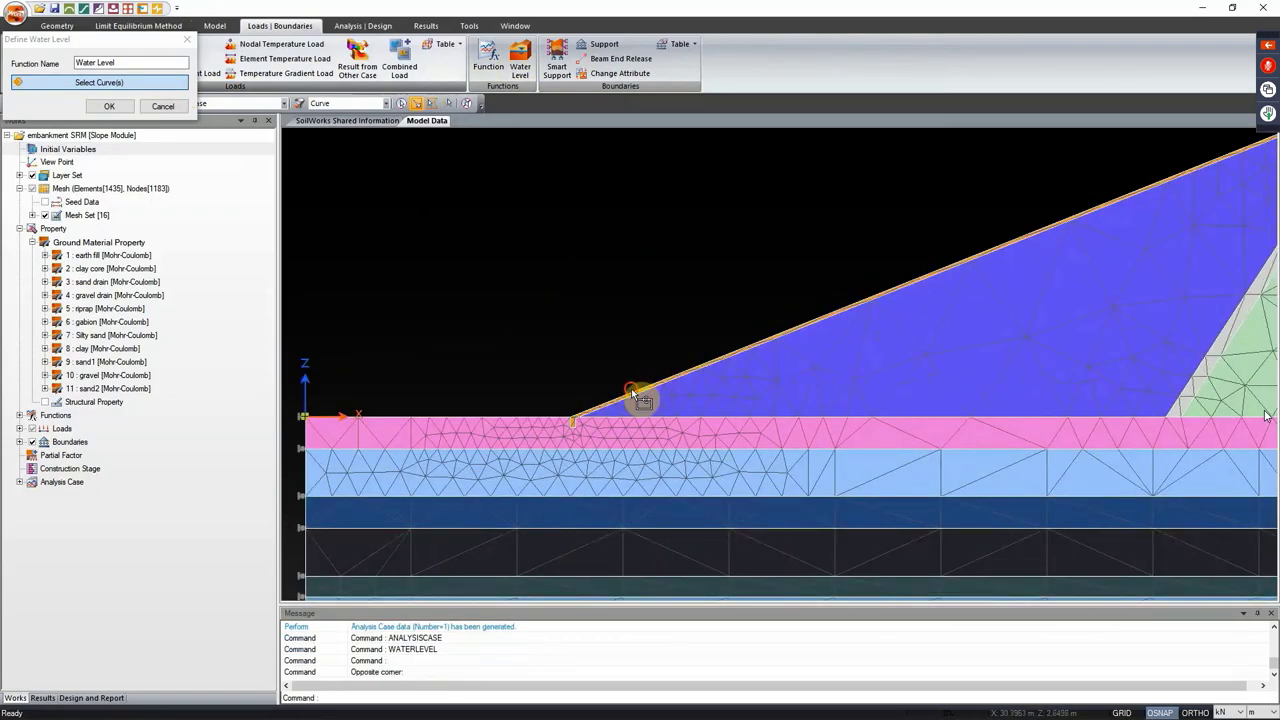
{"action": "left_click", "coordinate": [631, 388]}
{"action": "left_click", "coordinate": [549, 416]}
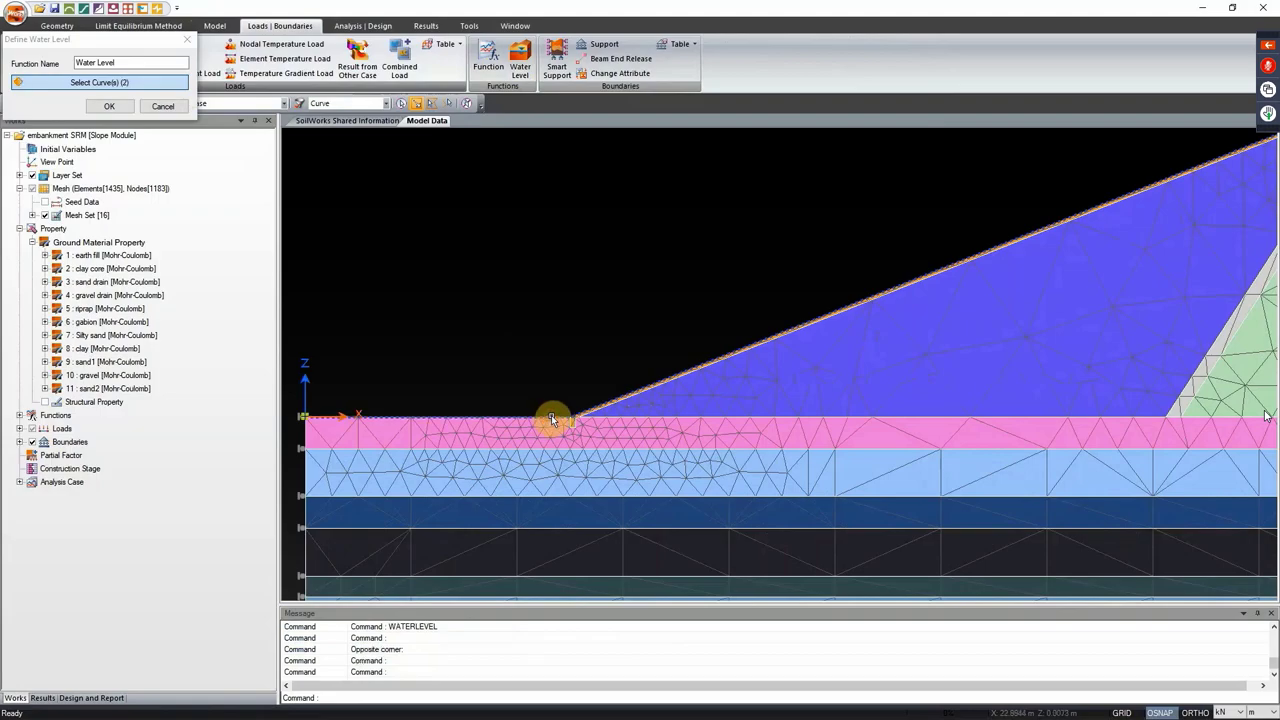
{"action": "scroll", "coordinate": [720, 372], "scroll_direction": "down", "scroll_amount": 3}
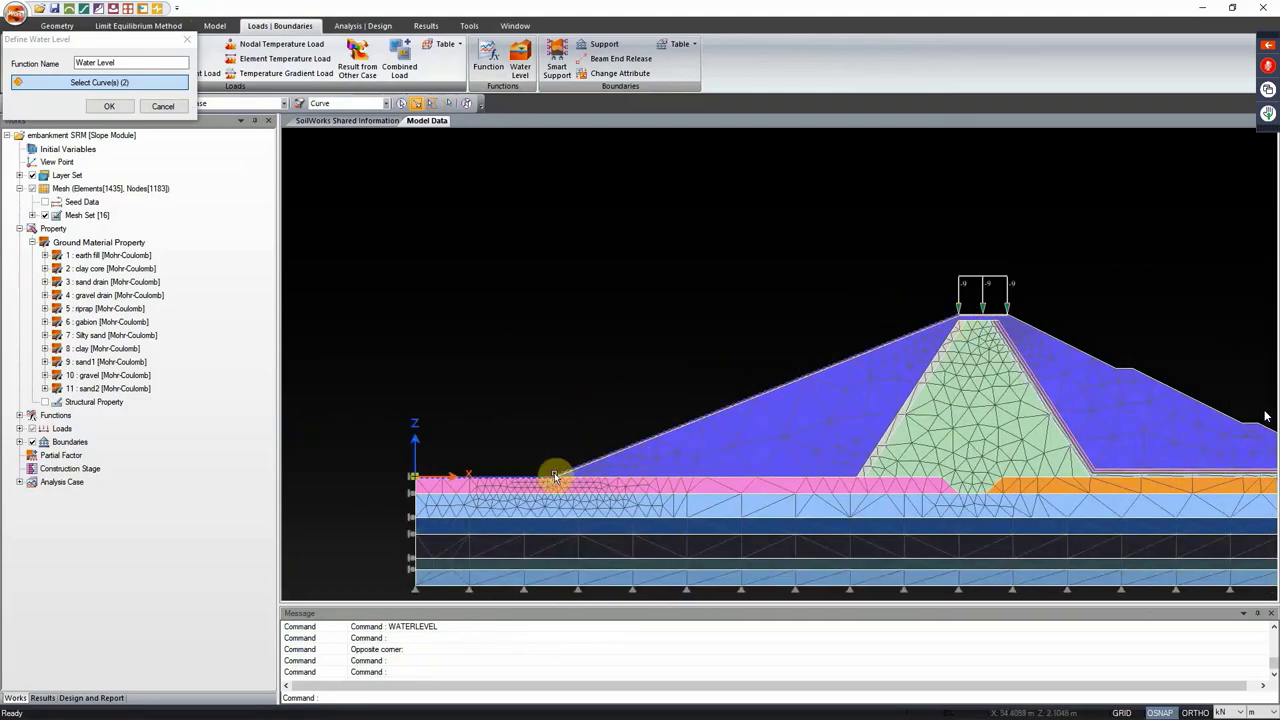
{"action": "left_click", "coordinate": [109, 106]}
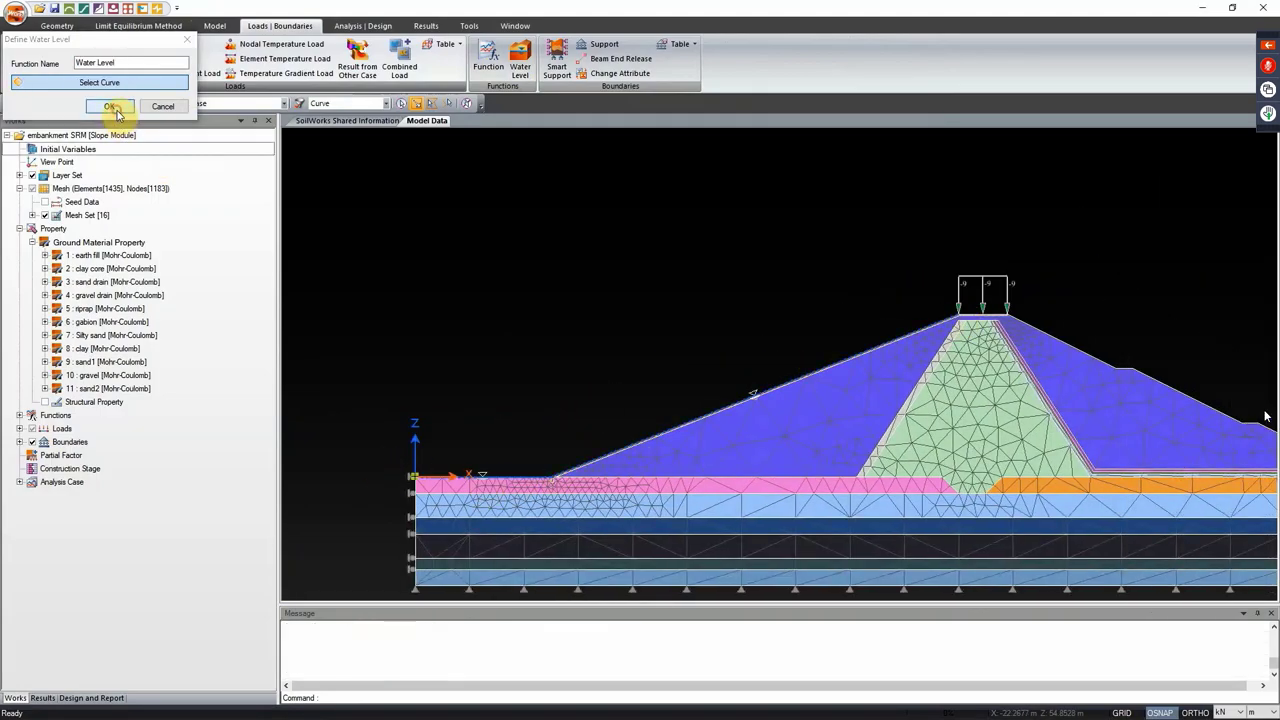
Step: Modify the SRM stability check case so its initial water level uses the Water Level function, and save the change
{"action": "left_click_drag", "start_coordinate": [817, 392], "coordinate": [882, 360]}
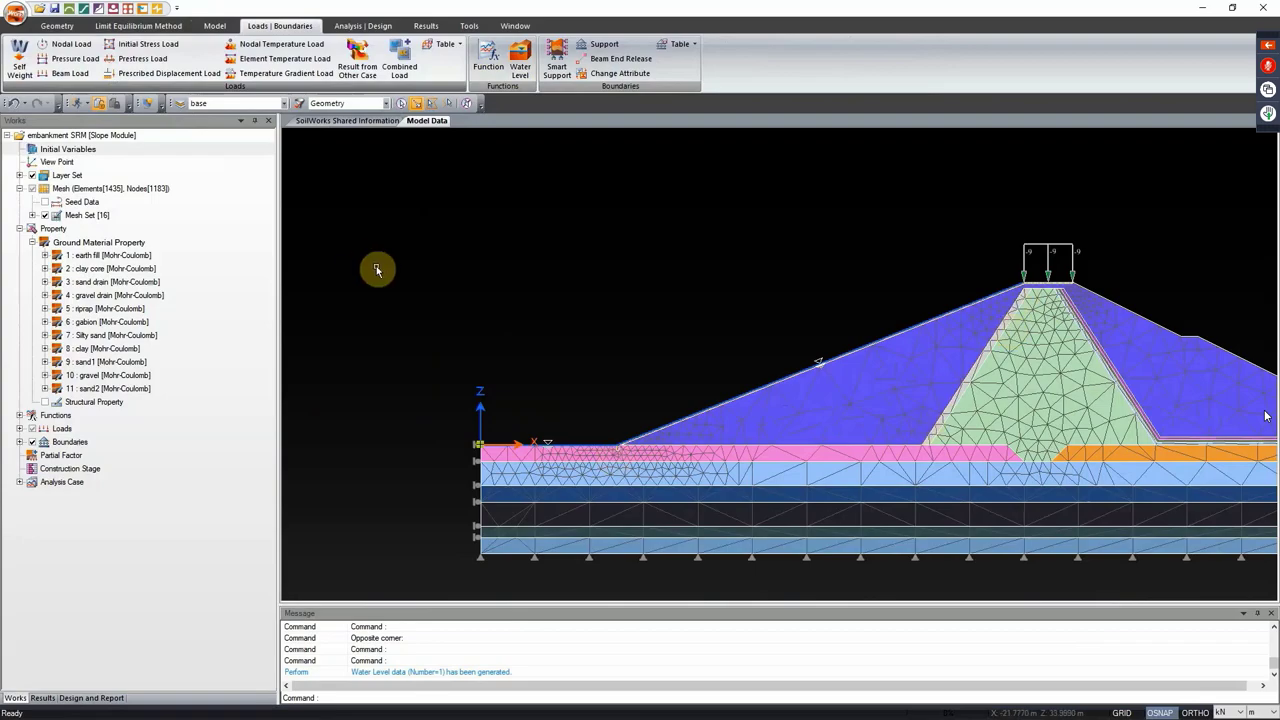
{"action": "left_click_drag", "start_coordinate": [703, 309], "coordinate": [468, 318]}
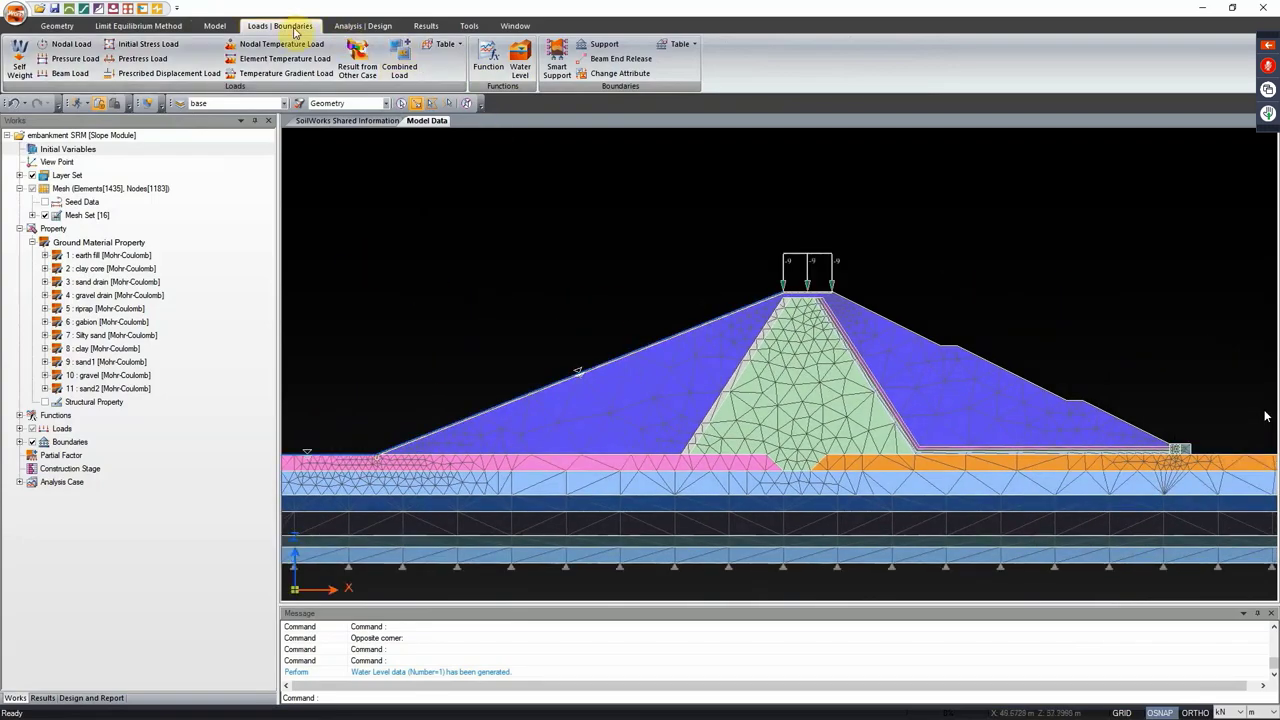
{"action": "left_click", "coordinate": [350, 28]}
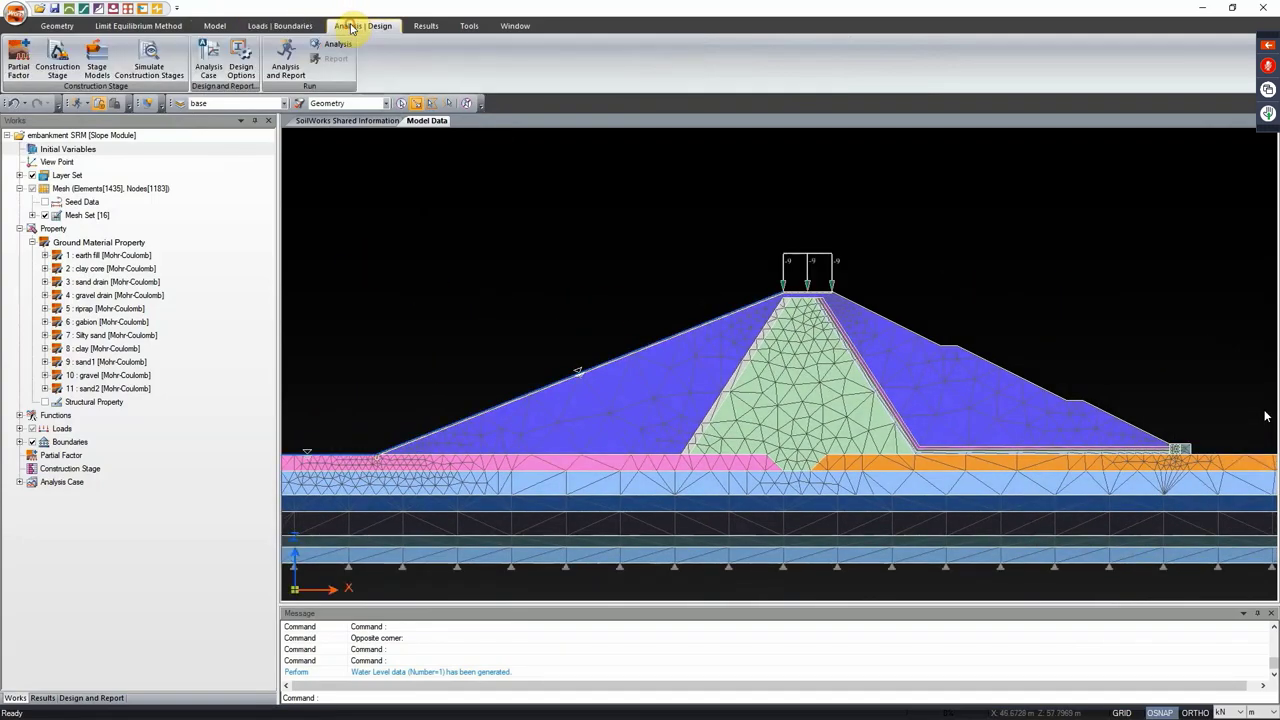
{"action": "left_click", "coordinate": [208, 62]}
{"action": "left_click", "coordinate": [198, 84]}
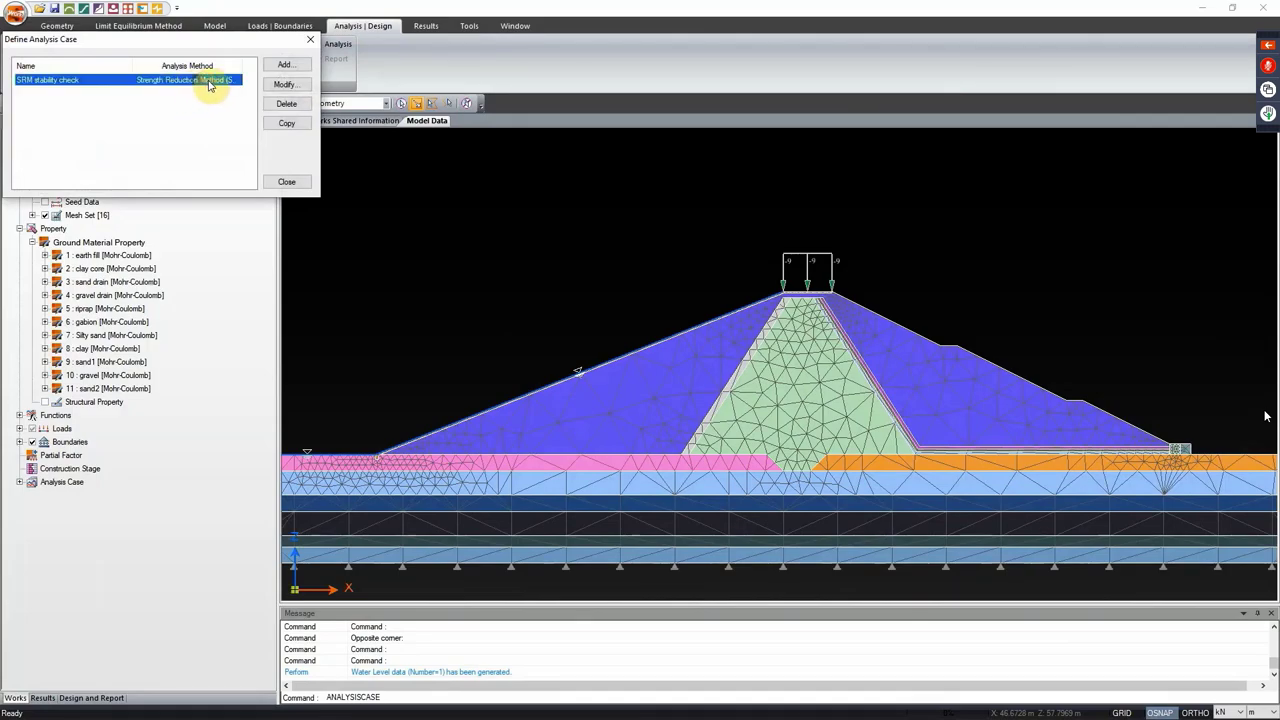
{"action": "left_click", "coordinate": [296, 86]}
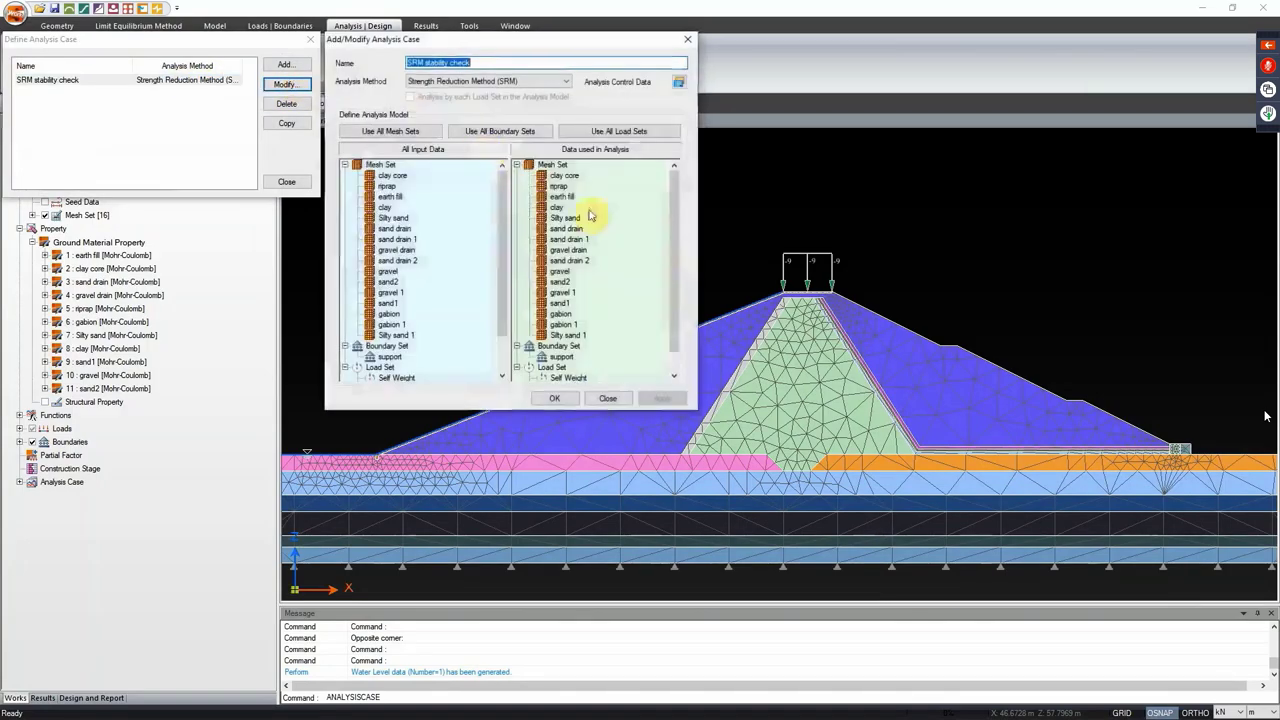
{"action": "left_click", "coordinate": [684, 84]}
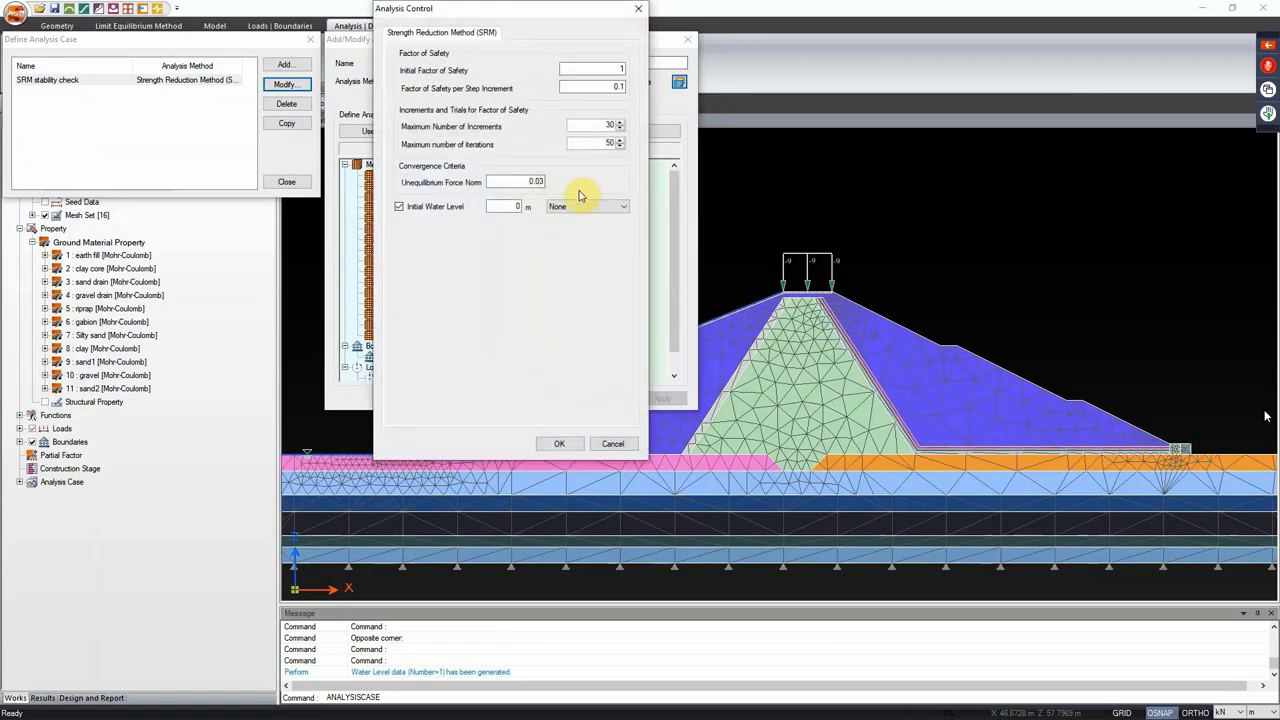
{"action": "left_click", "coordinate": [595, 208]}
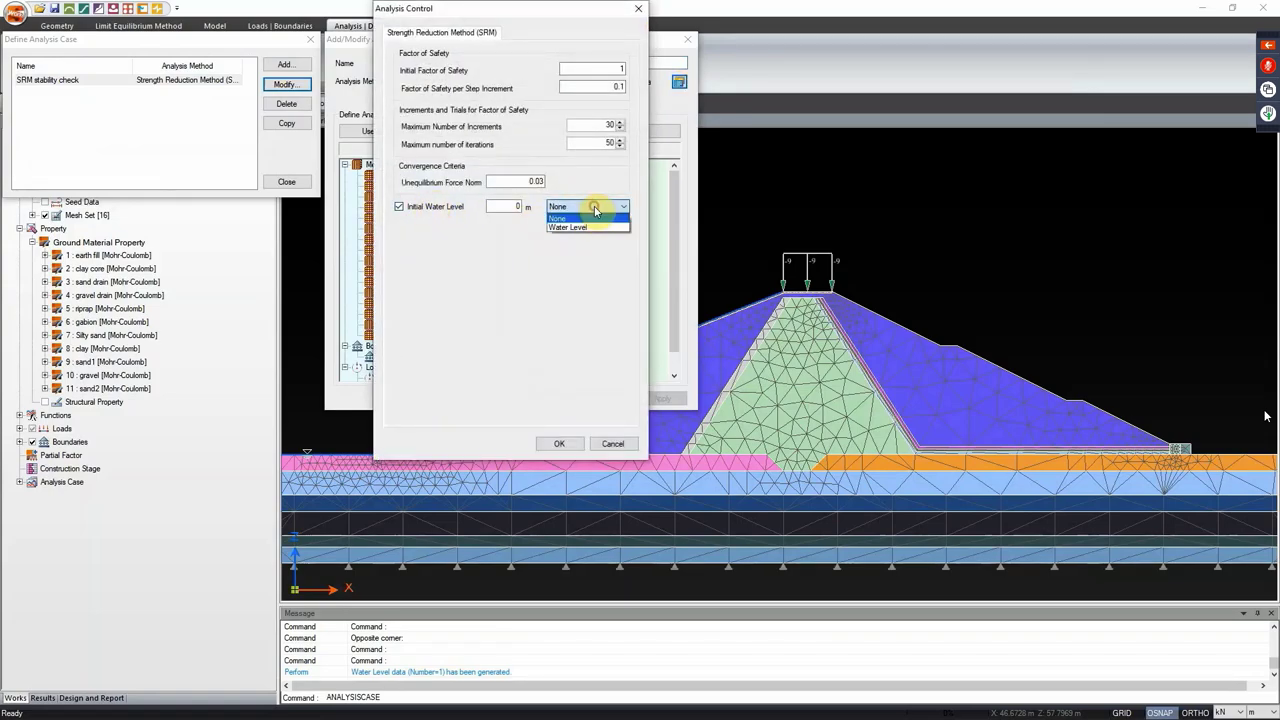
{"action": "left_click", "coordinate": [592, 228]}
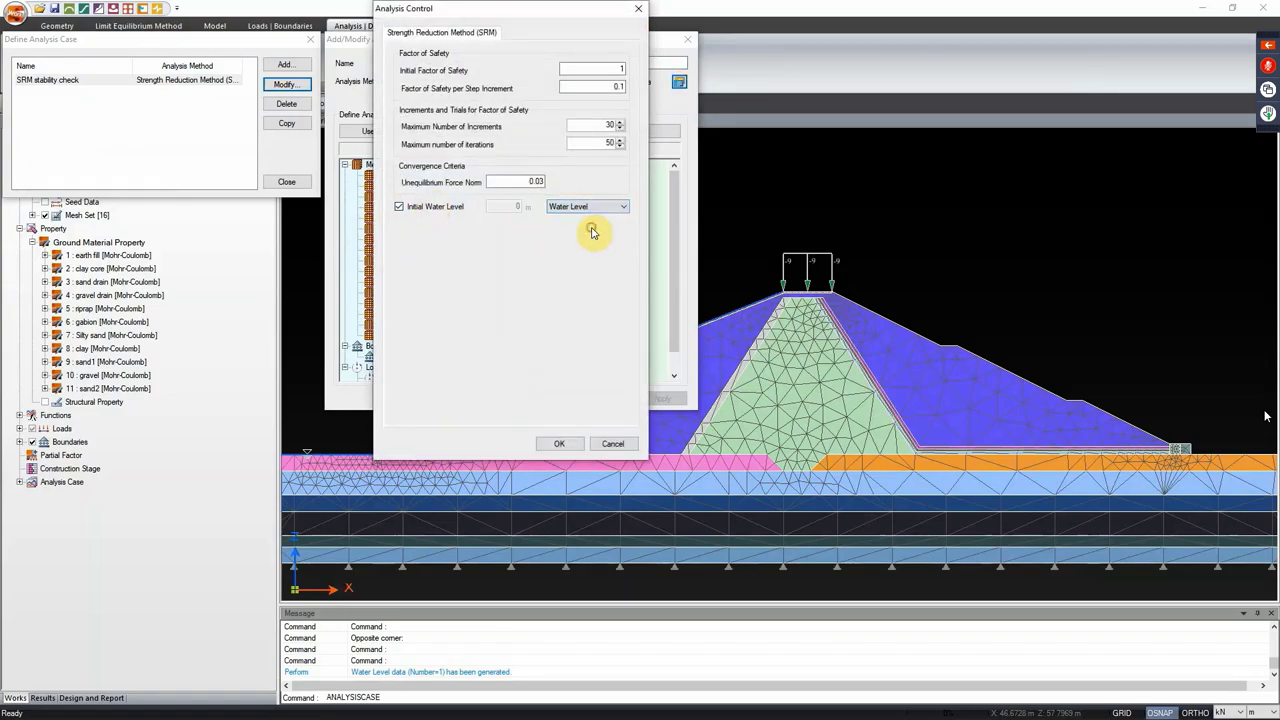
{"action": "left_click", "coordinate": [550, 445]}
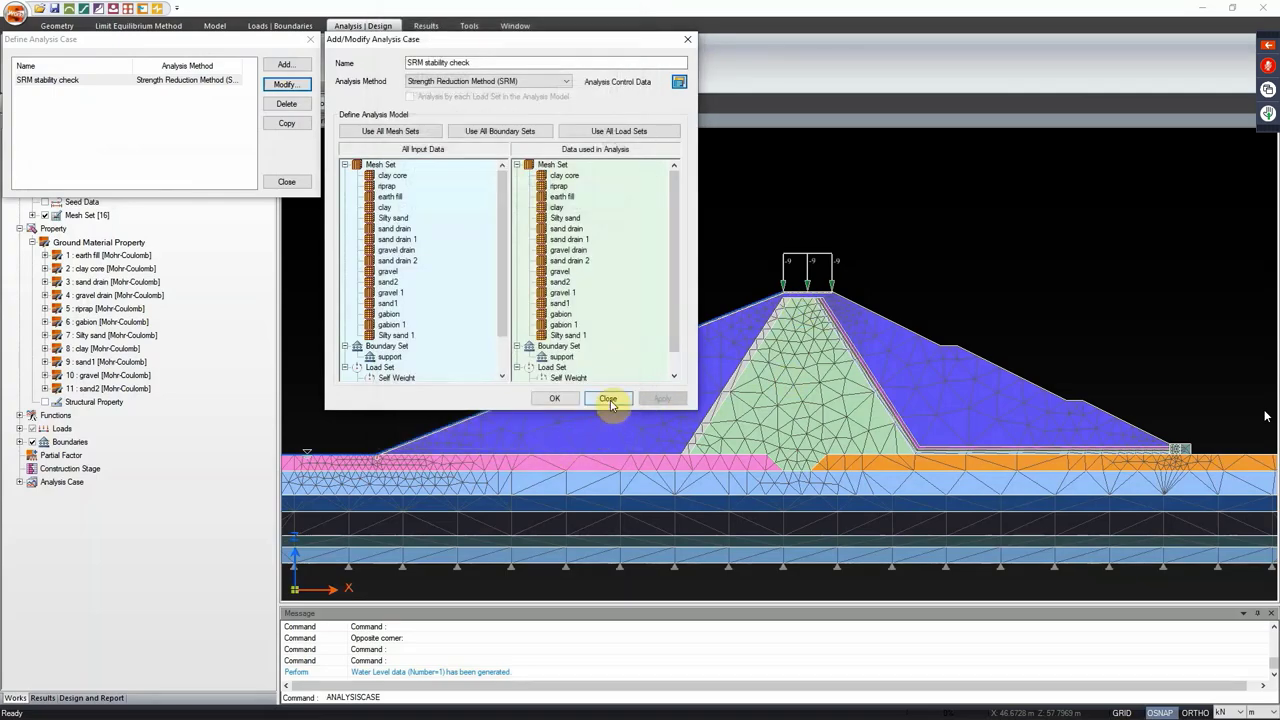
{"action": "left_click", "coordinate": [561, 400]}
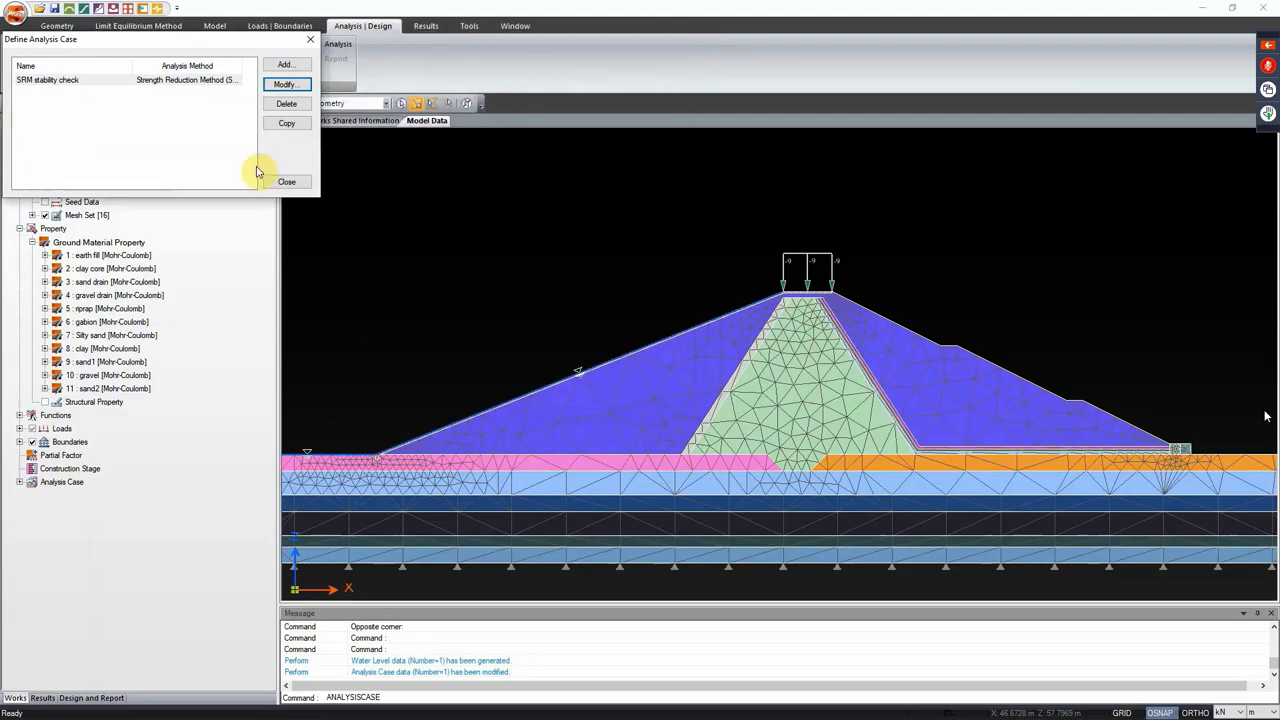
{"action": "left_click", "coordinate": [287, 182]}
Step: Run the SRM stability check with its slope analysis results report and switch to the PowerPoint presentation
{"action": "left_click", "coordinate": [268, 50]}
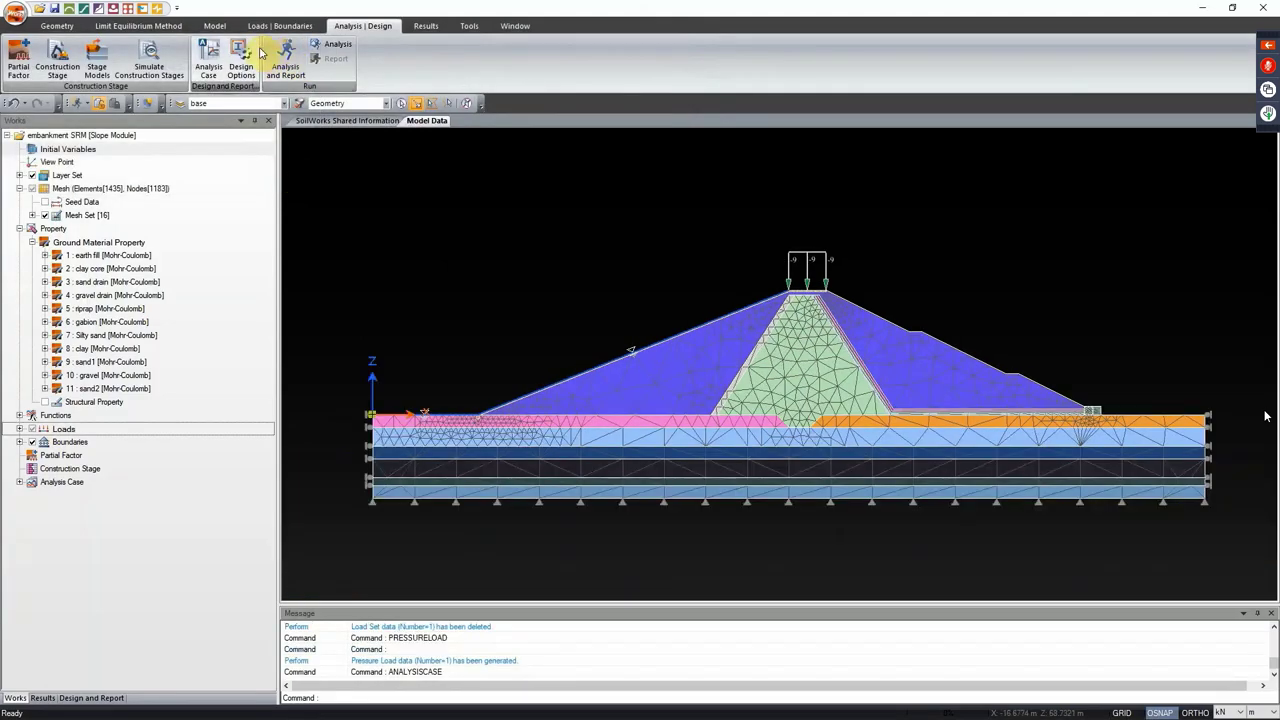
{"action": "left_click", "coordinate": [284, 94]}
{"action": "left_click", "coordinate": [97, 368]}
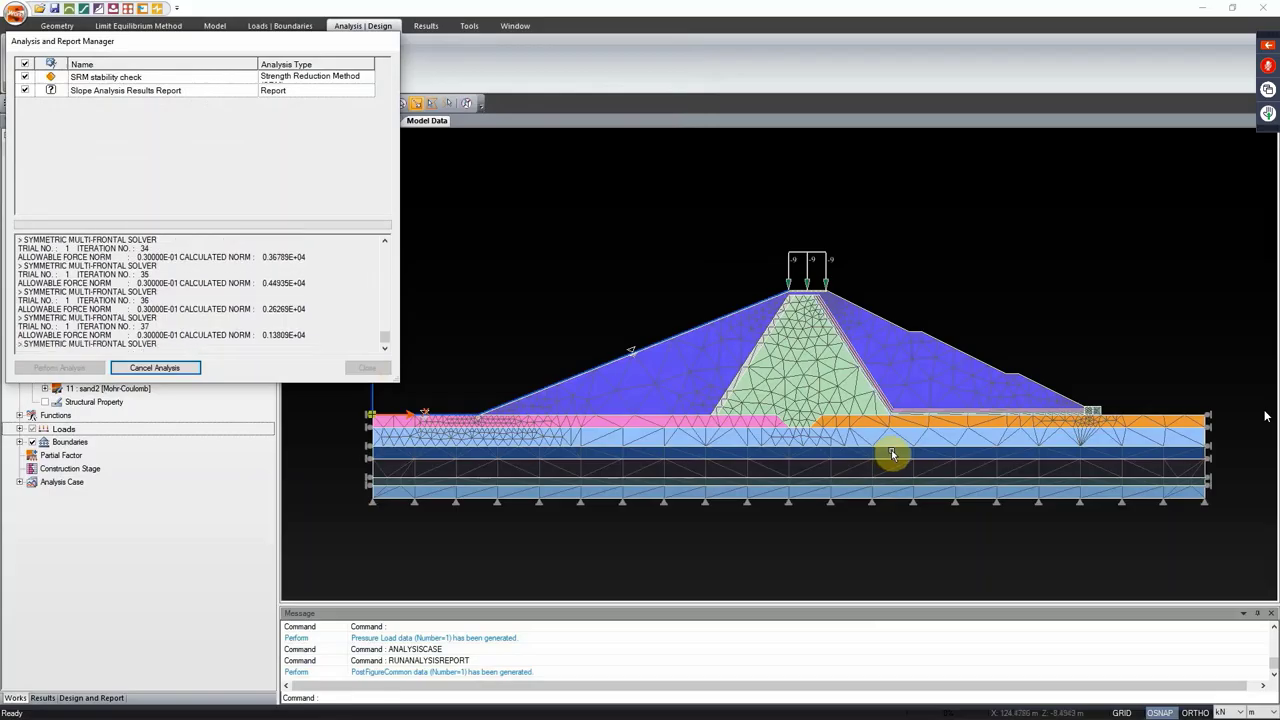
{"action": "key", "text": "alt+Tab"}
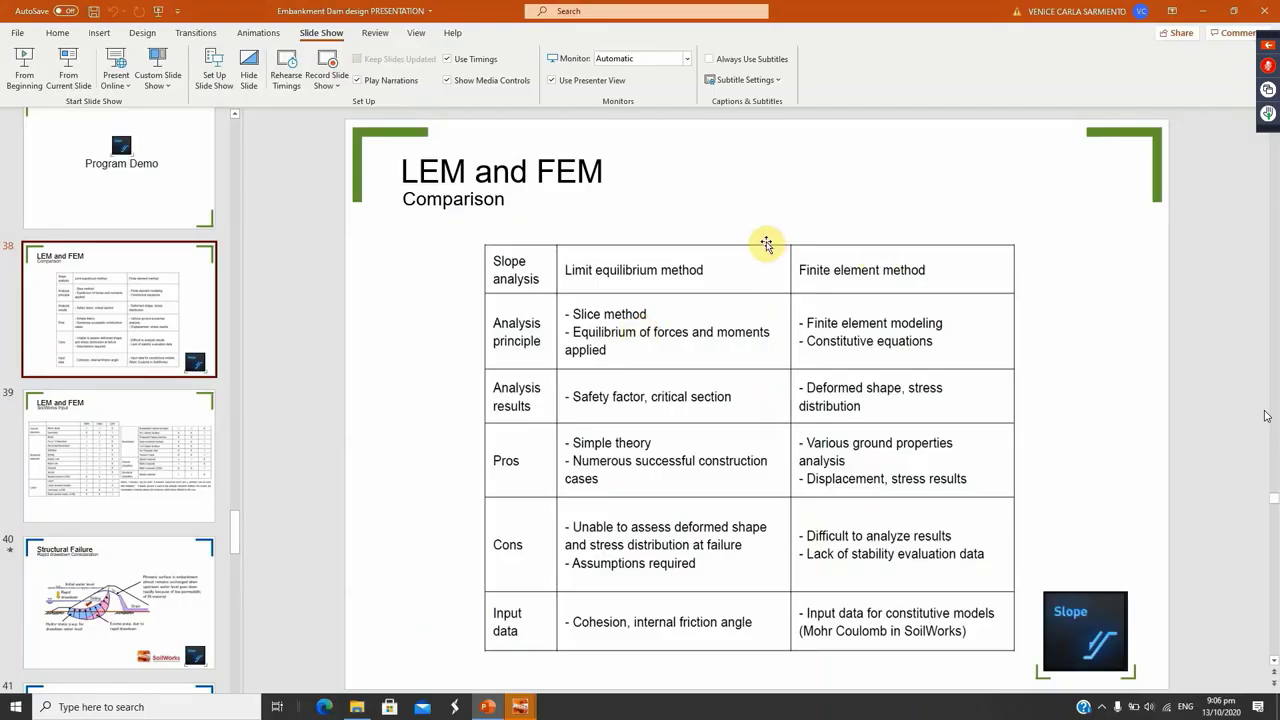
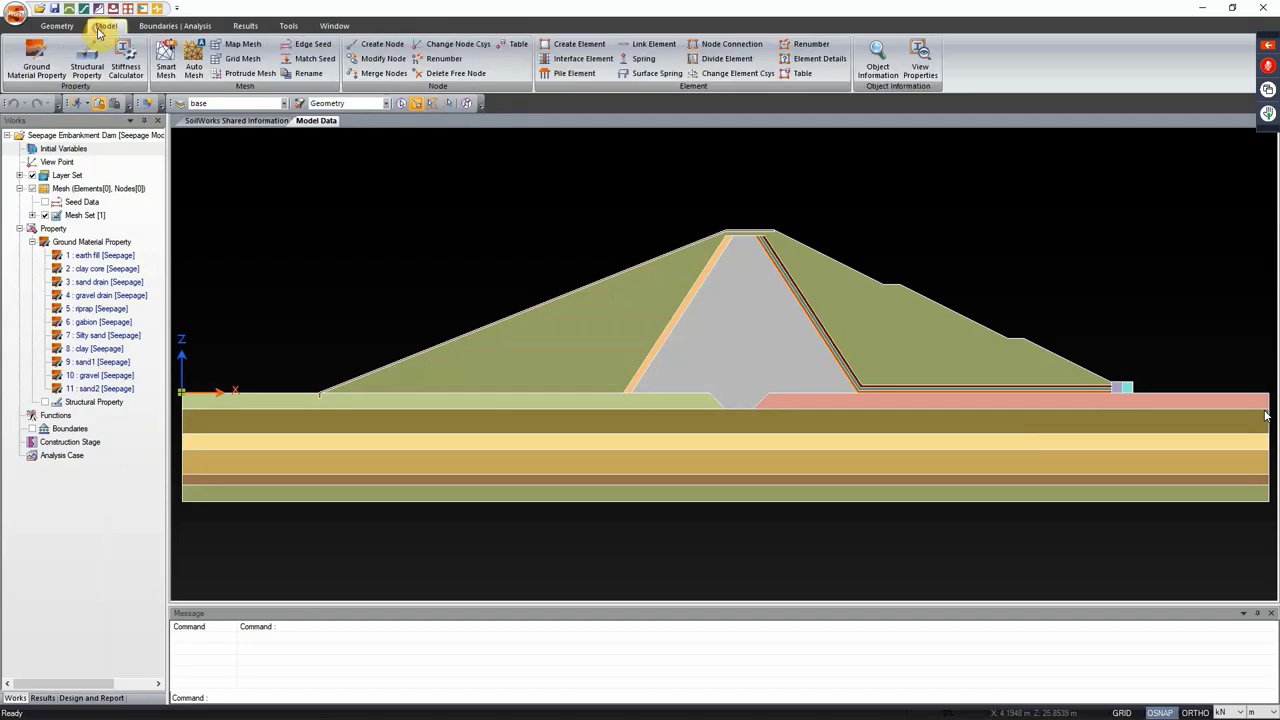
Step: Enable the unsaturated property for the earth fill ground material and open its unsaturated property function definition
{"action": "left_click", "coordinate": [40, 75]}
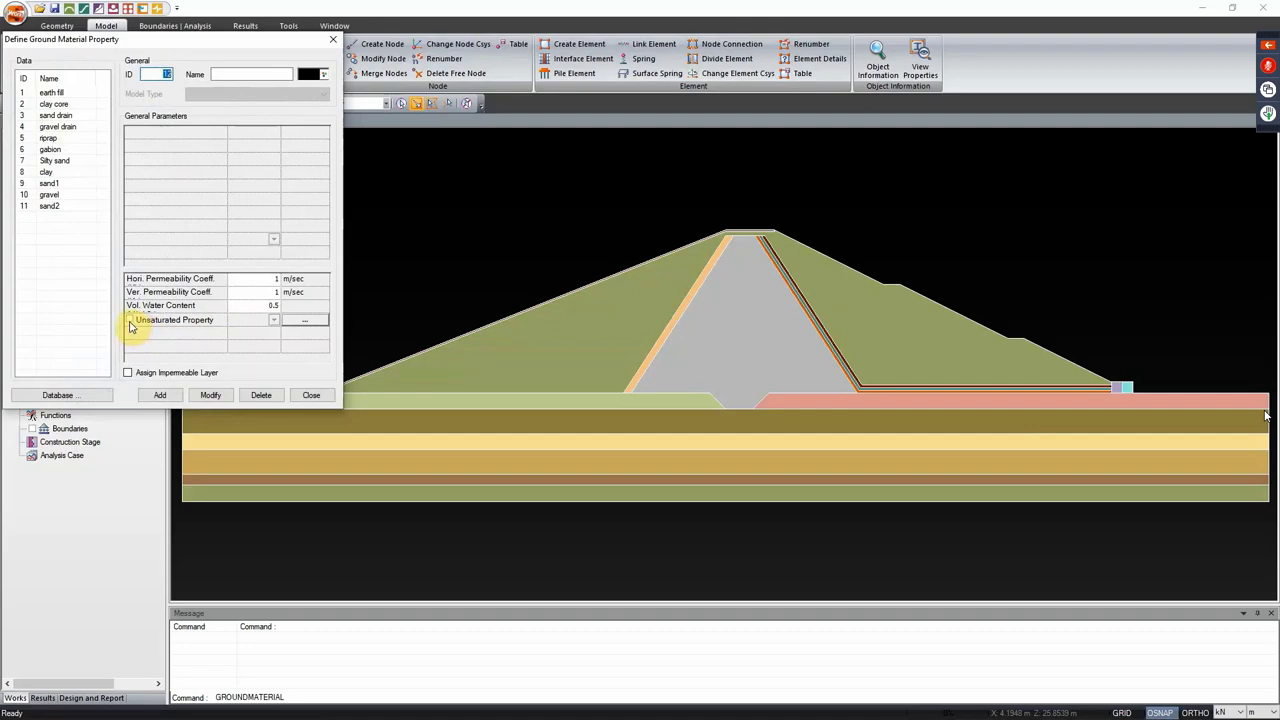
{"action": "left_click", "coordinate": [60, 93]}
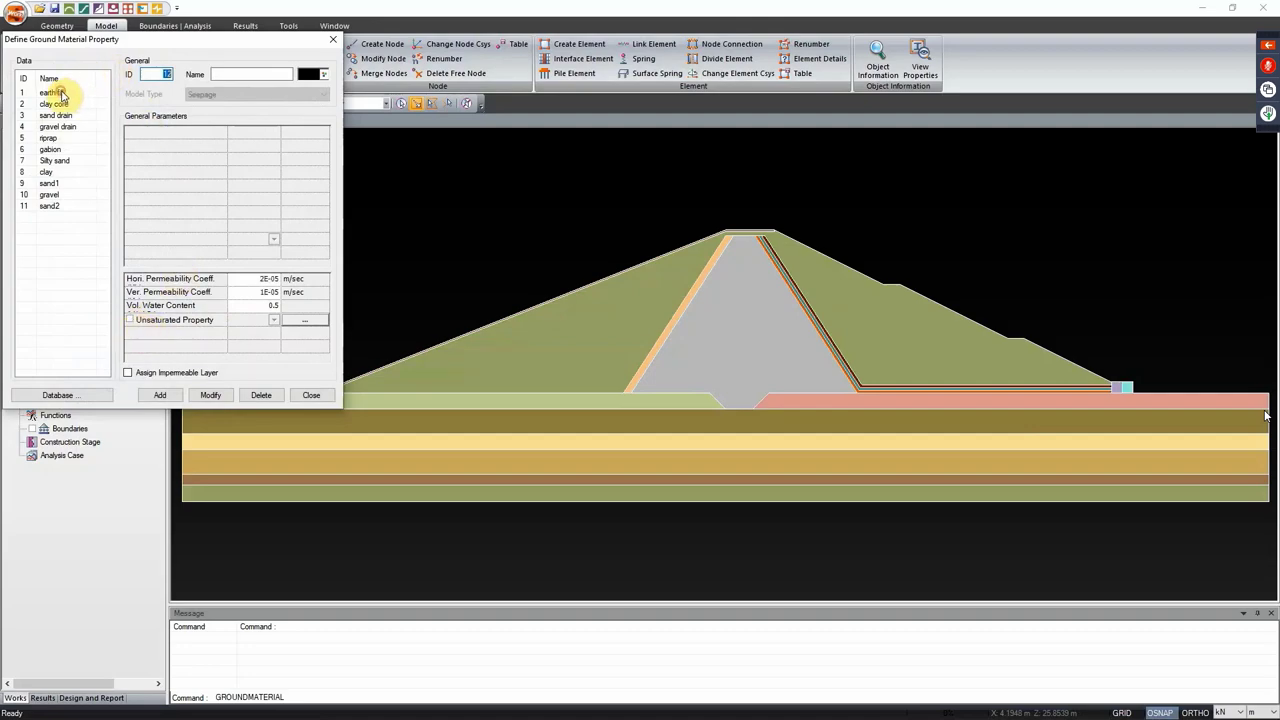
{"action": "left_click", "coordinate": [60, 93]}
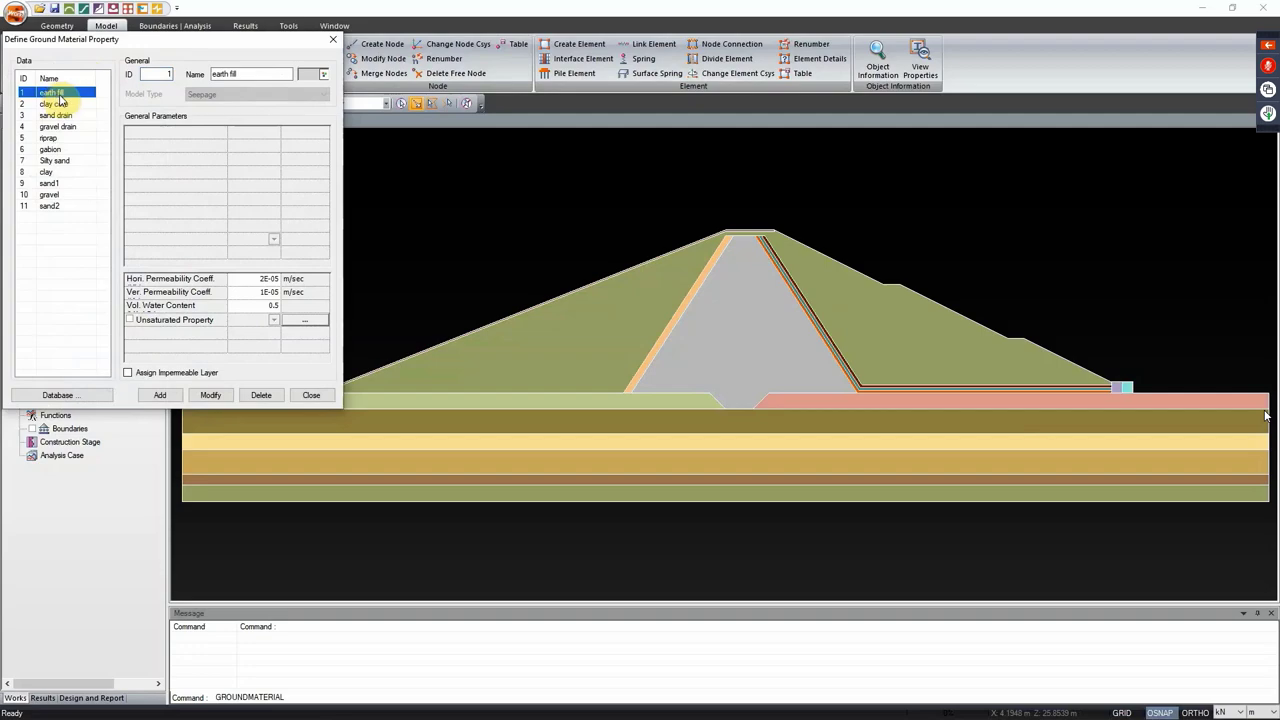
{"action": "left_click", "coordinate": [130, 320]}
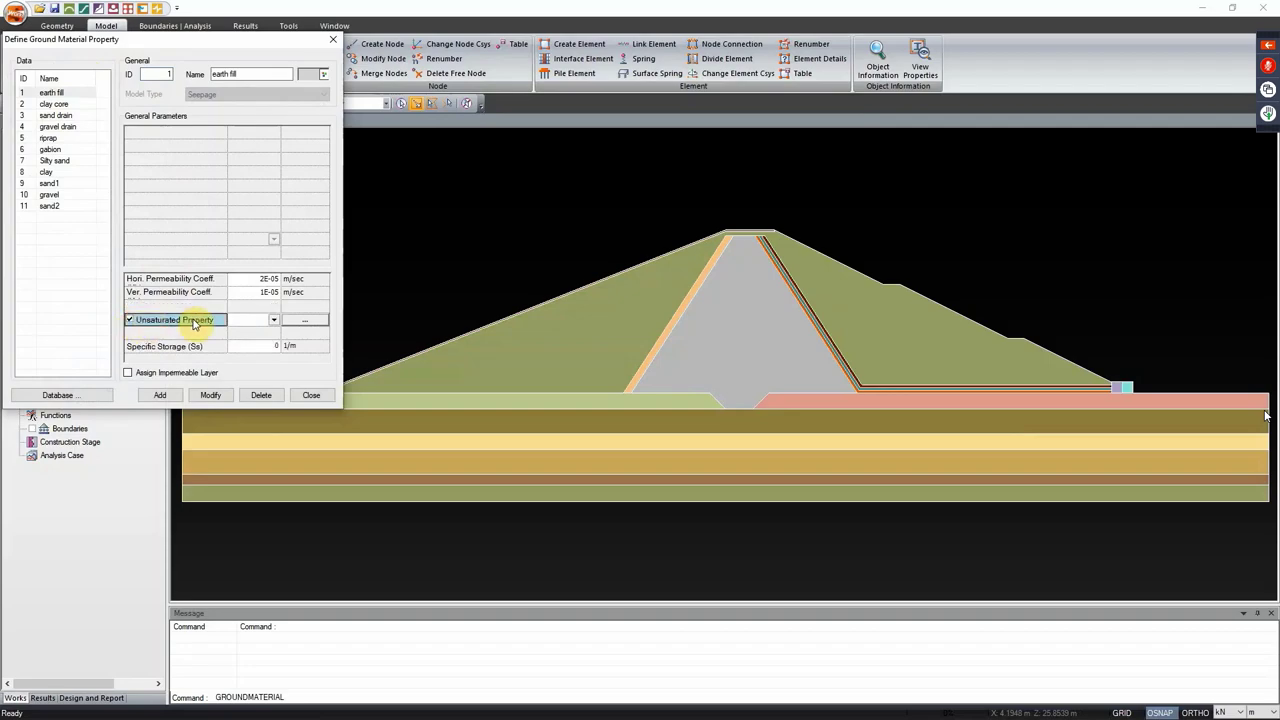
{"action": "left_click", "coordinate": [307, 324]}
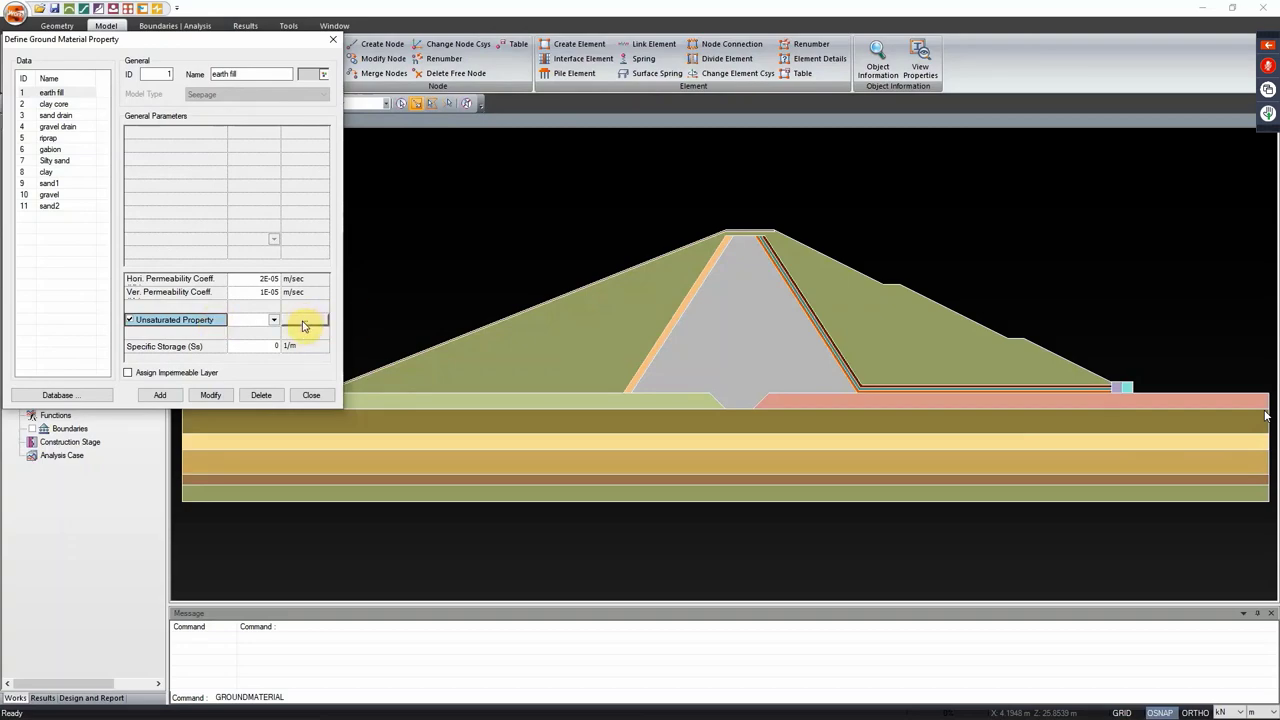
{"action": "left_click", "coordinate": [315, 325]}
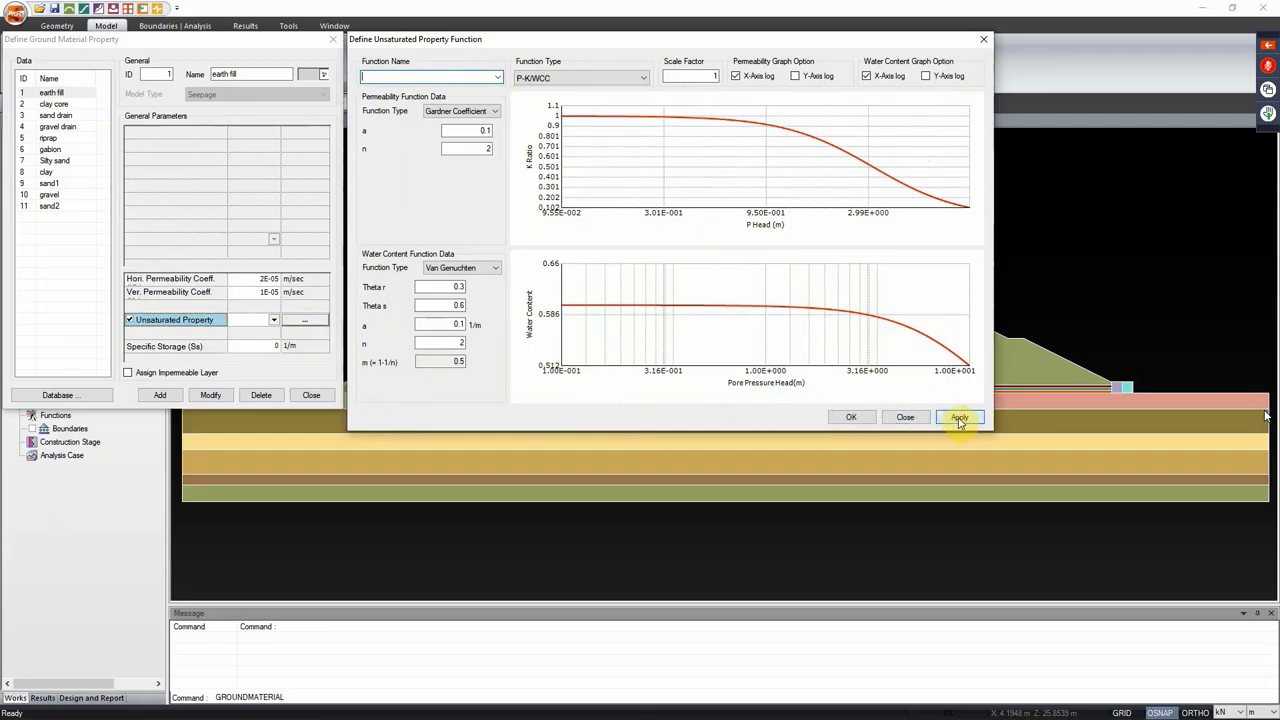
Step: Review the T-P/T-K function type, then set the unsaturated property function type to Sr-P/Sr-K
{"action": "left_click", "coordinate": [403, 74]}
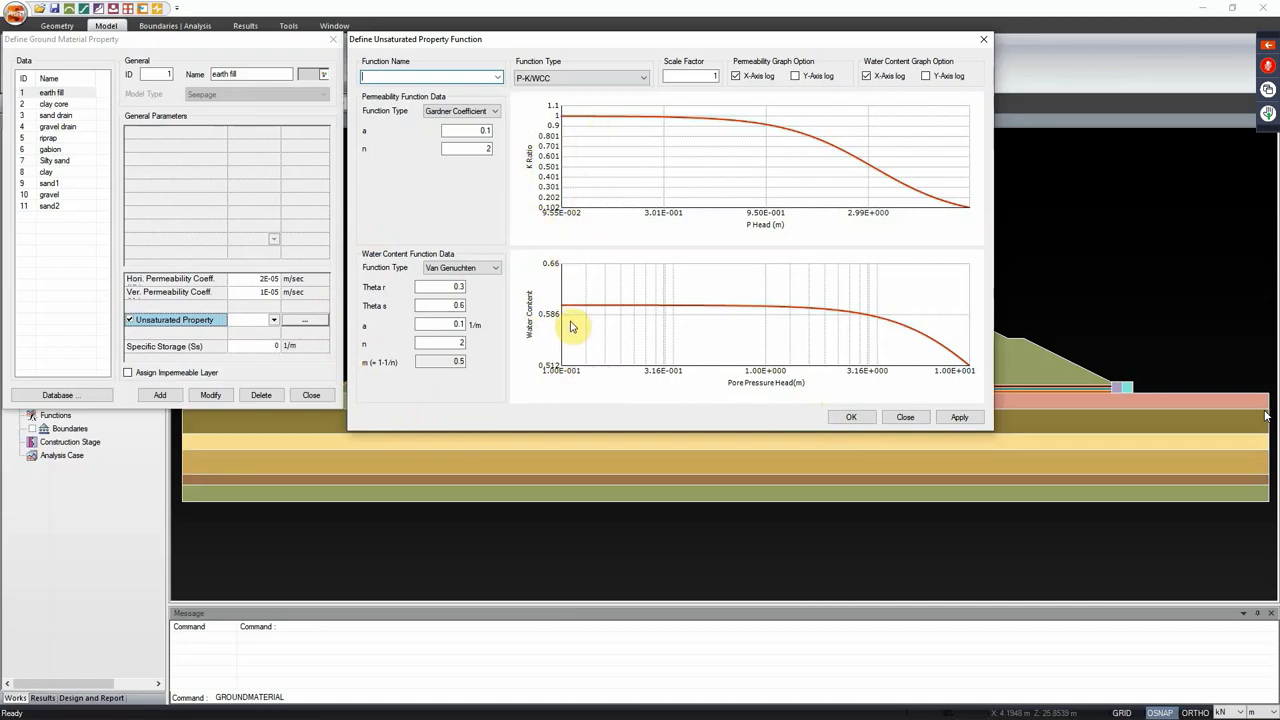
{"action": "left_click", "coordinate": [575, 78]}
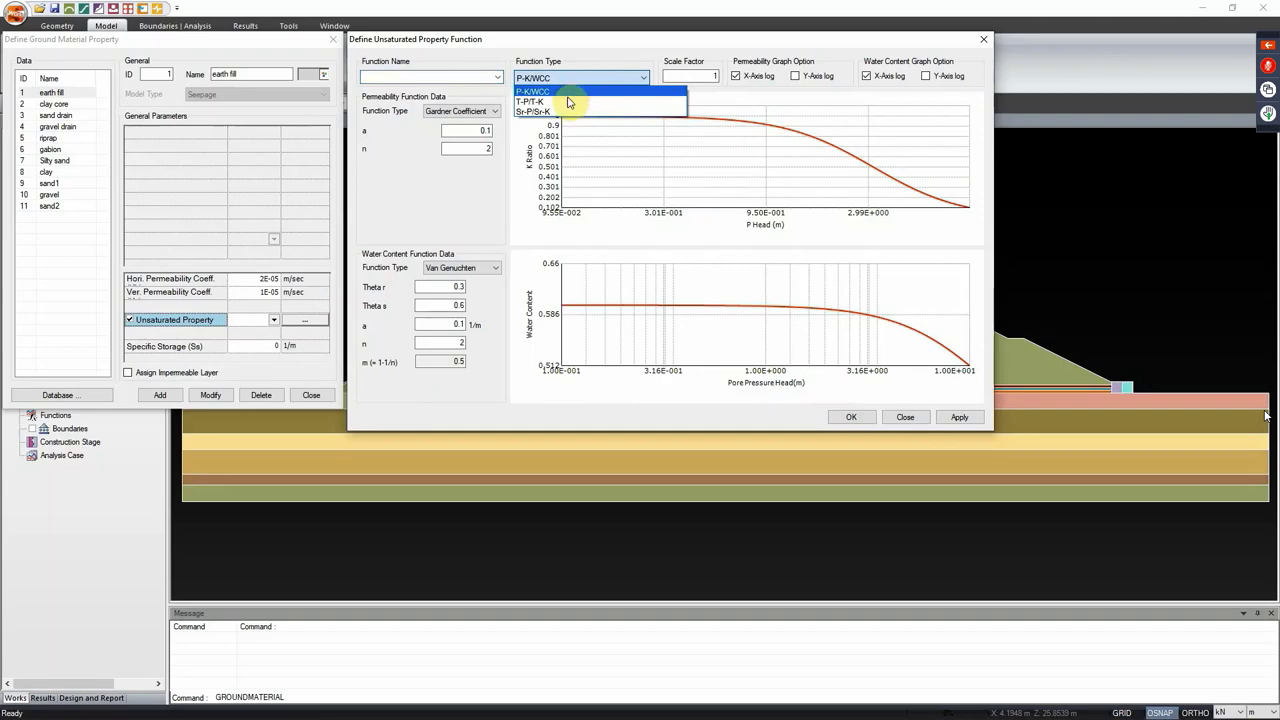
{"action": "left_click", "coordinate": [568, 102]}
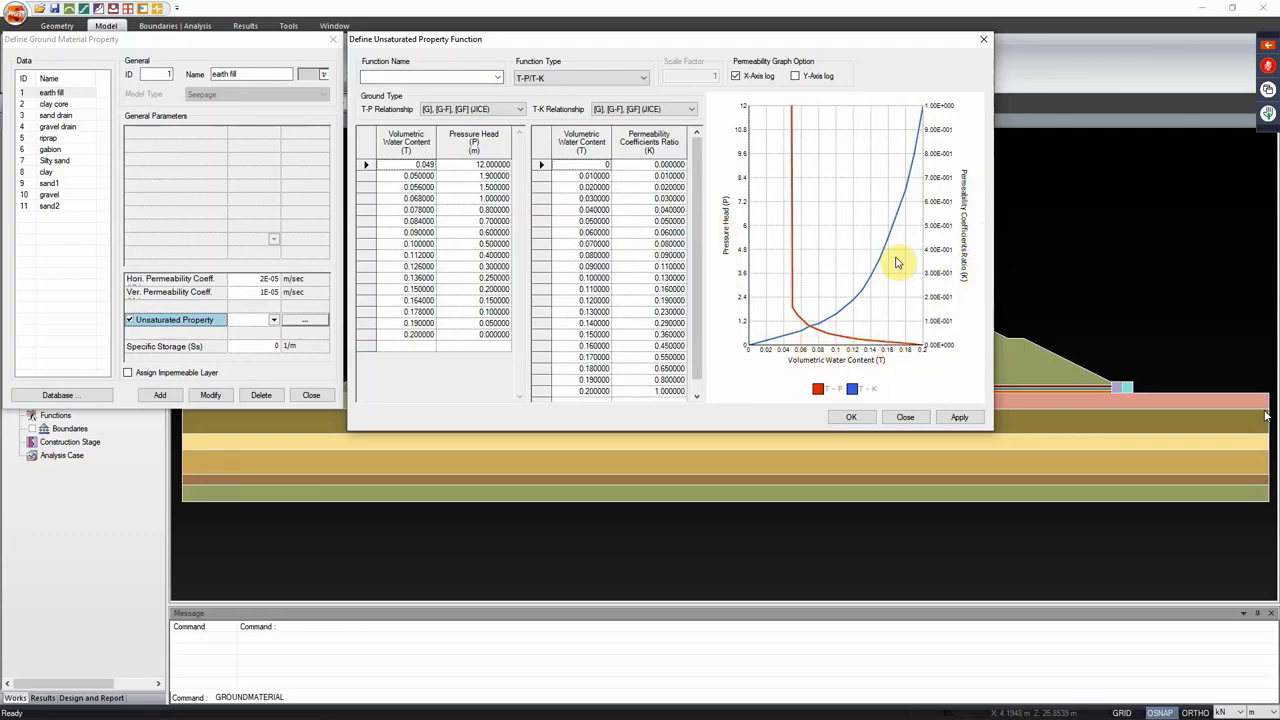
{"action": "left_click", "coordinate": [565, 83]}
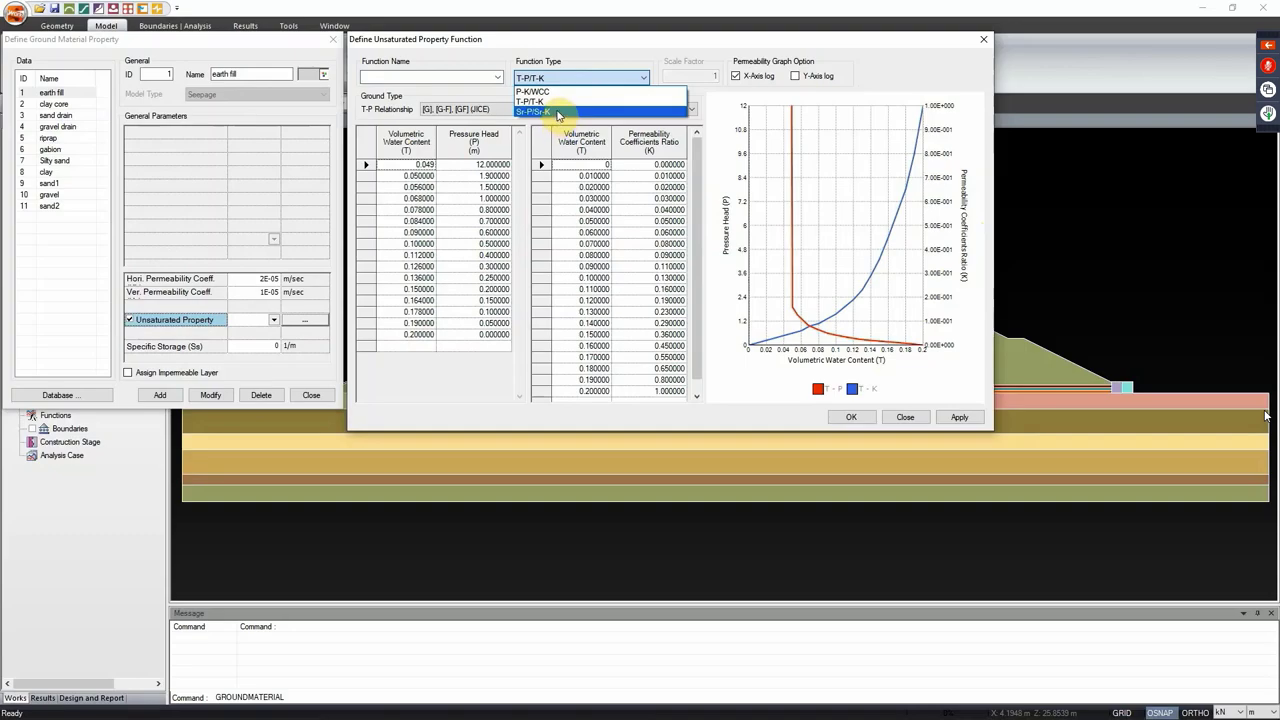
{"action": "left_click", "coordinate": [558, 113]}
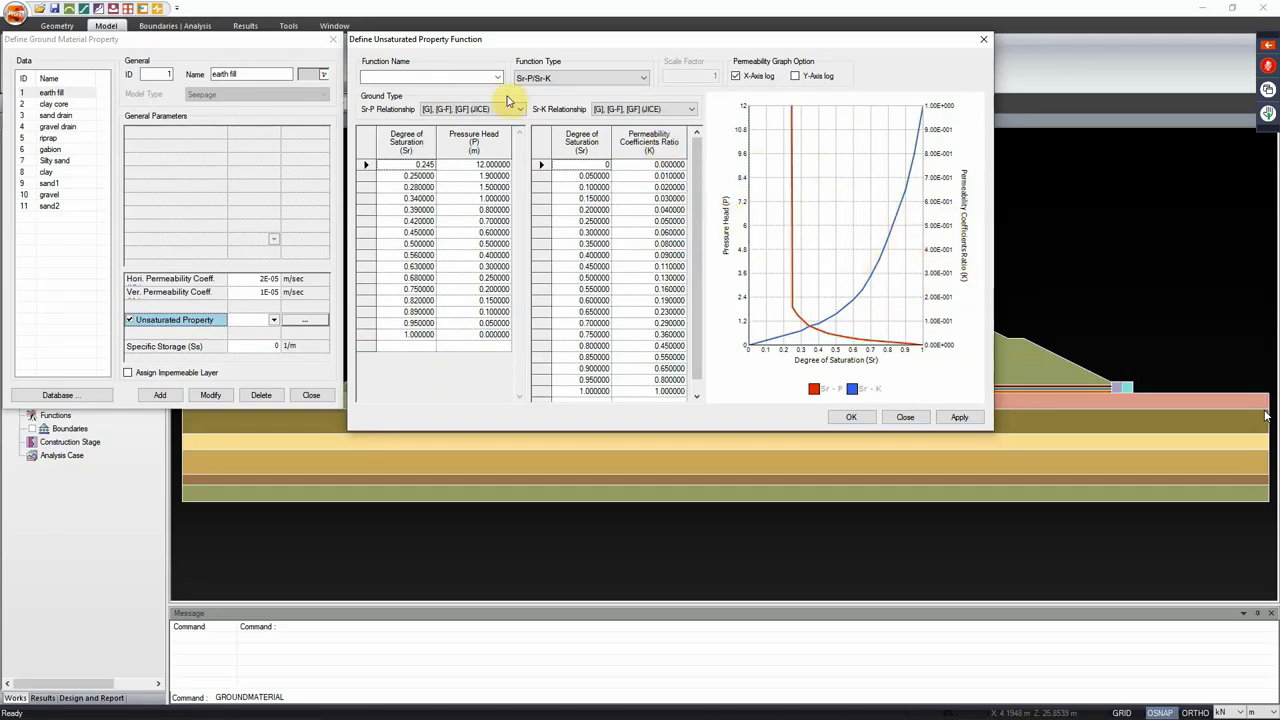
Step: Add a function named fine sand with Sr-P relationship [SF] (JICE) and Sr-K relationship [S], [S-F], [SF] (JICE)
{"action": "left_click", "coordinate": [430, 78]}
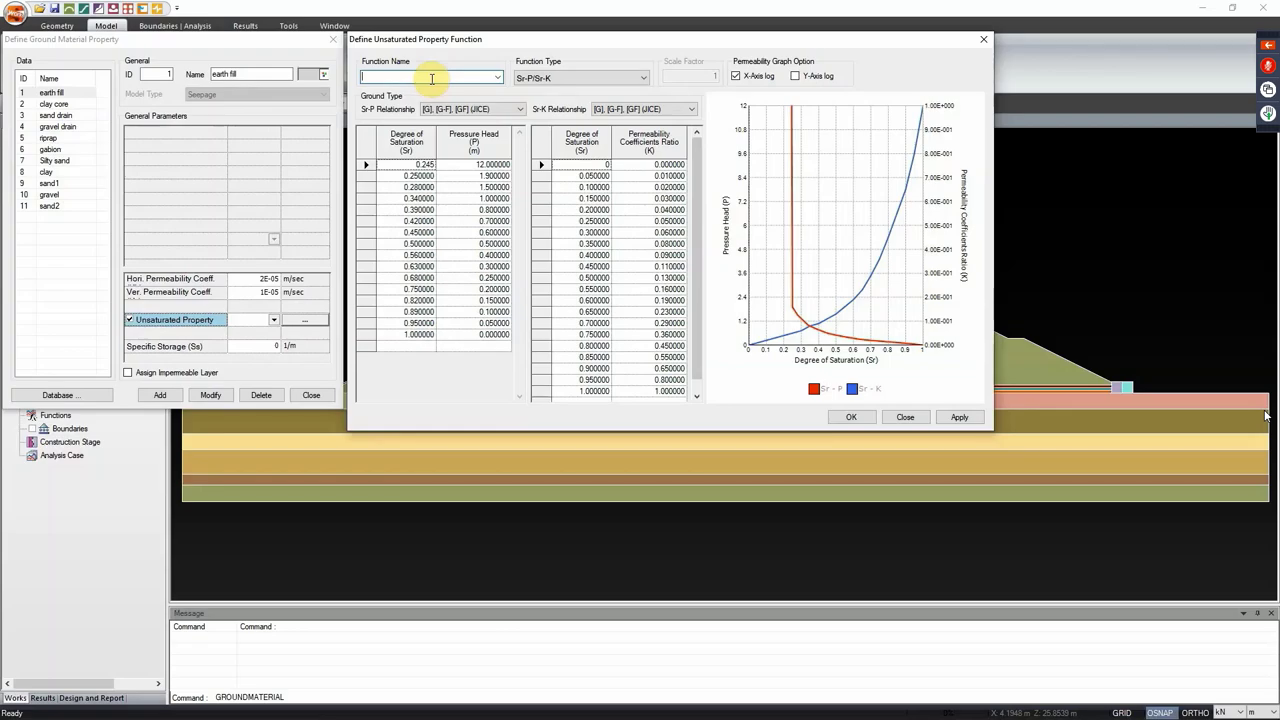
{"action": "type", "text": "fine sand"}
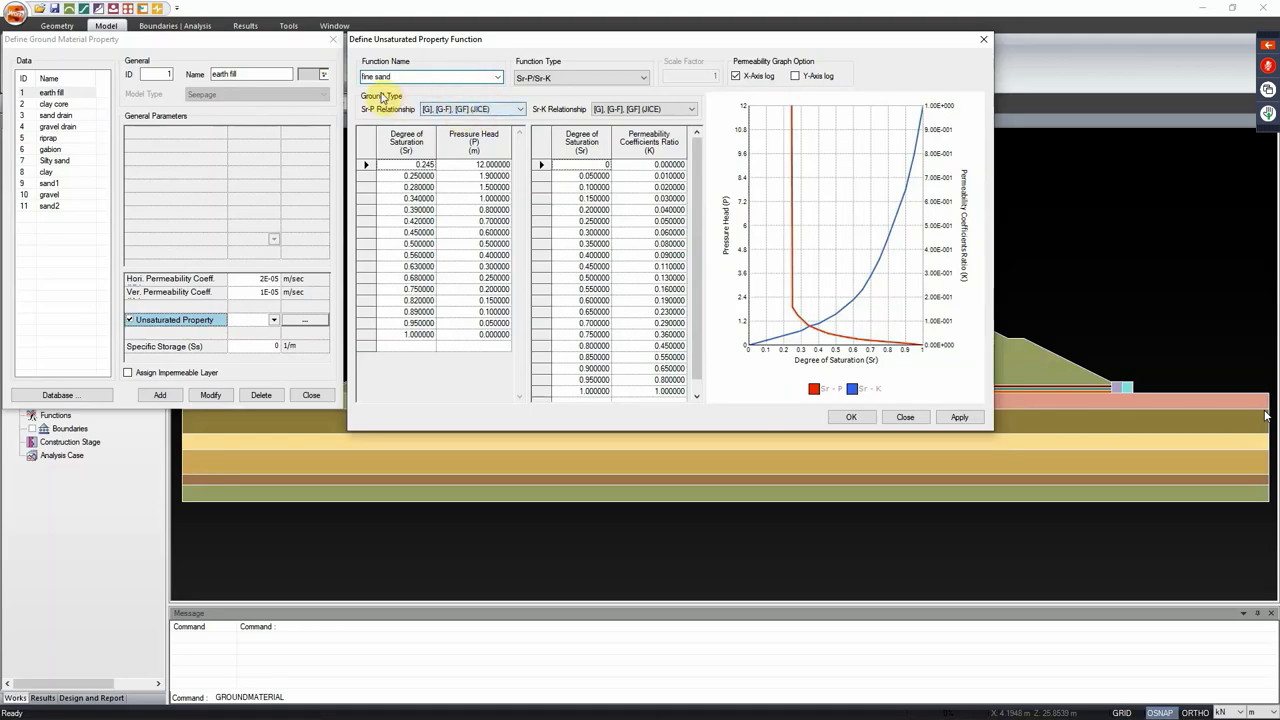
{"action": "left_click", "coordinate": [450, 110]}
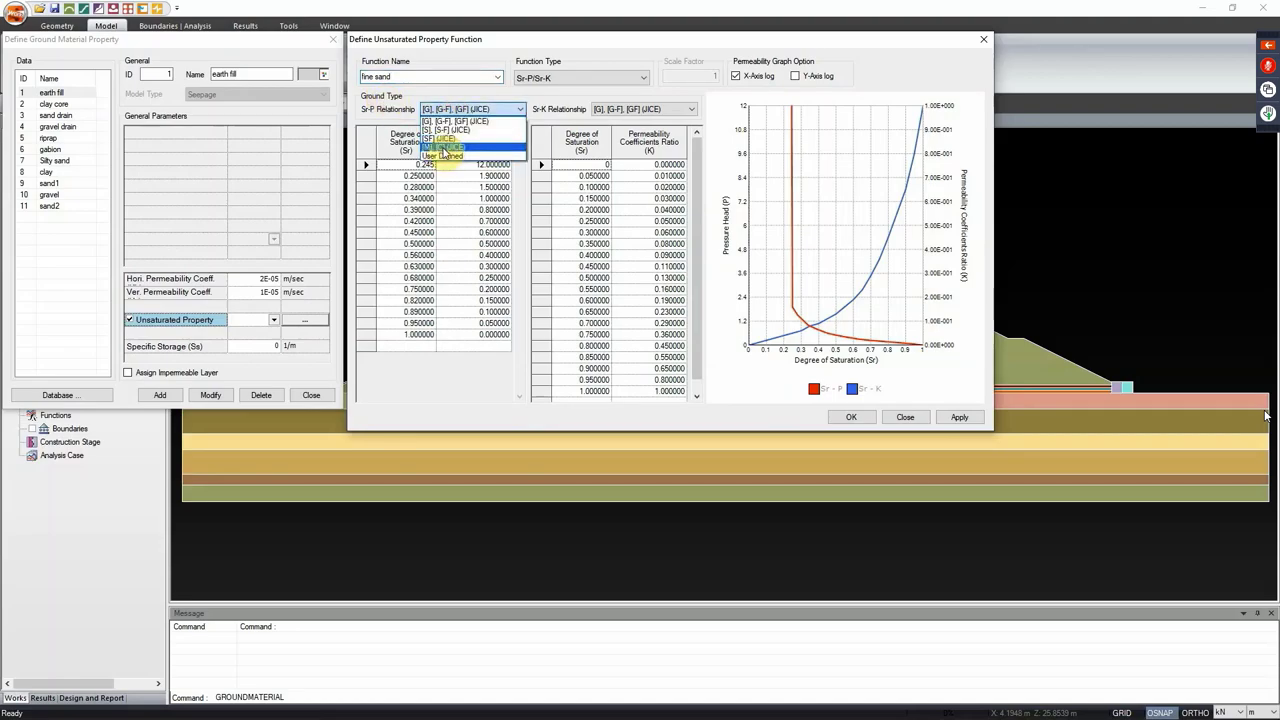
{"action": "left_click", "coordinate": [447, 146]}
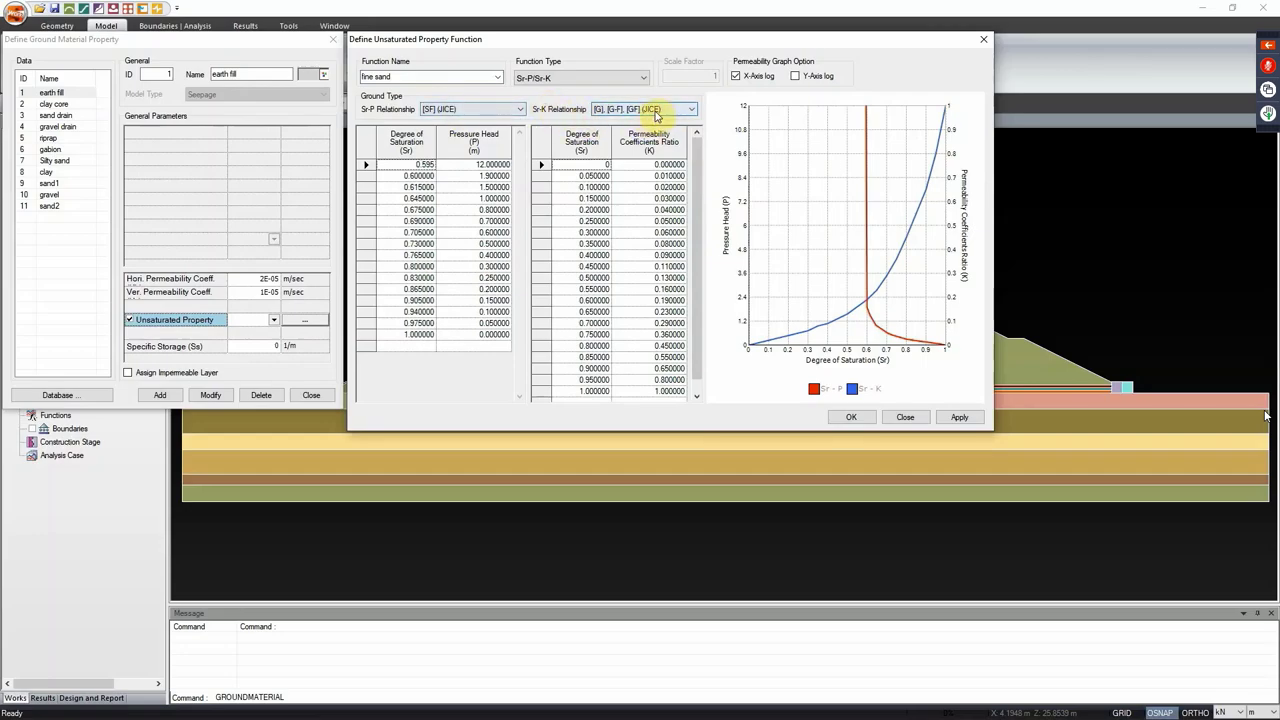
{"action": "left_click", "coordinate": [657, 112]}
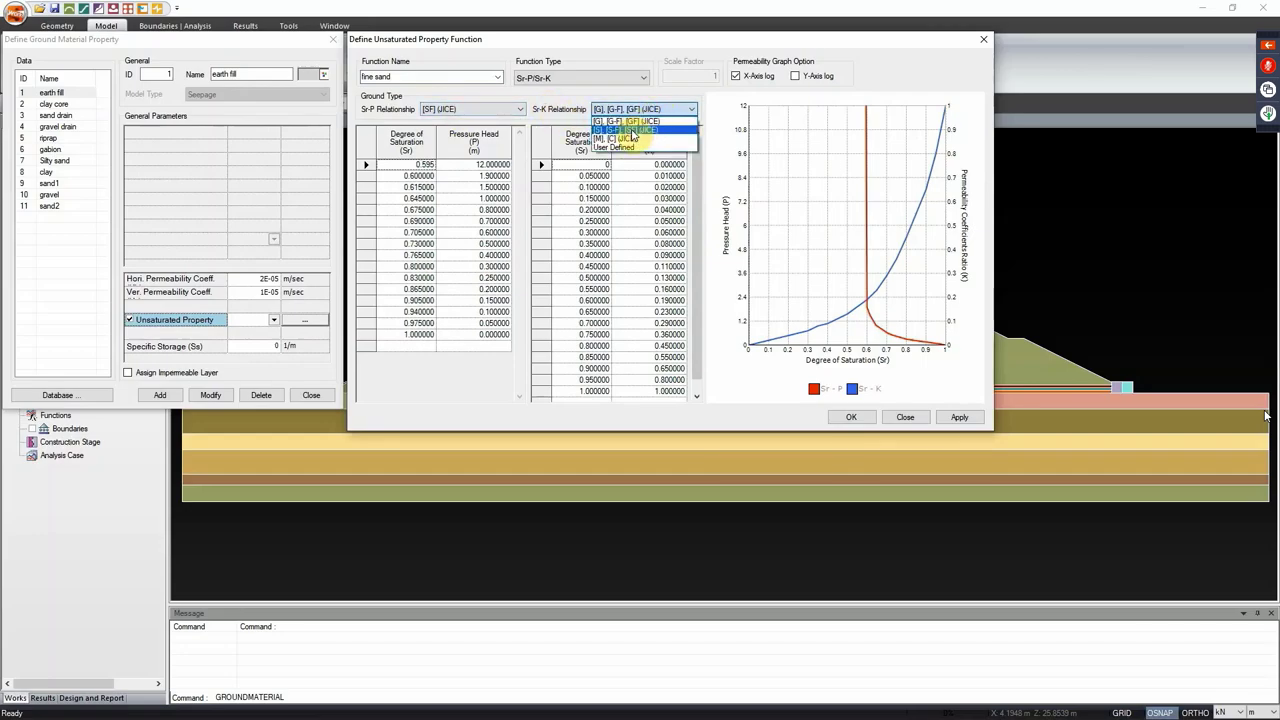
{"action": "left_click", "coordinate": [631, 131]}
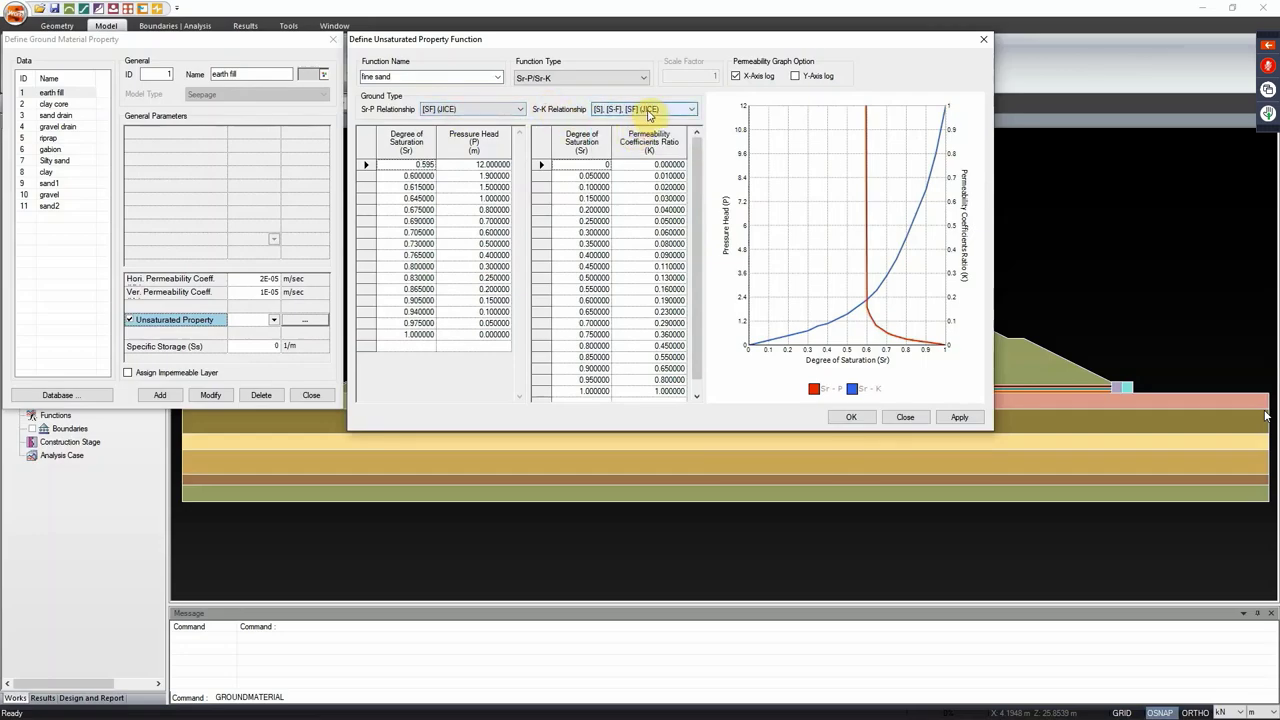
{"action": "left_click", "coordinate": [947, 418]}
Step: Add an unsaturated property function named sand with the Sr-P relationship set to [S], [S-F] (JICE)
{"action": "left_click", "coordinate": [418, 77]}
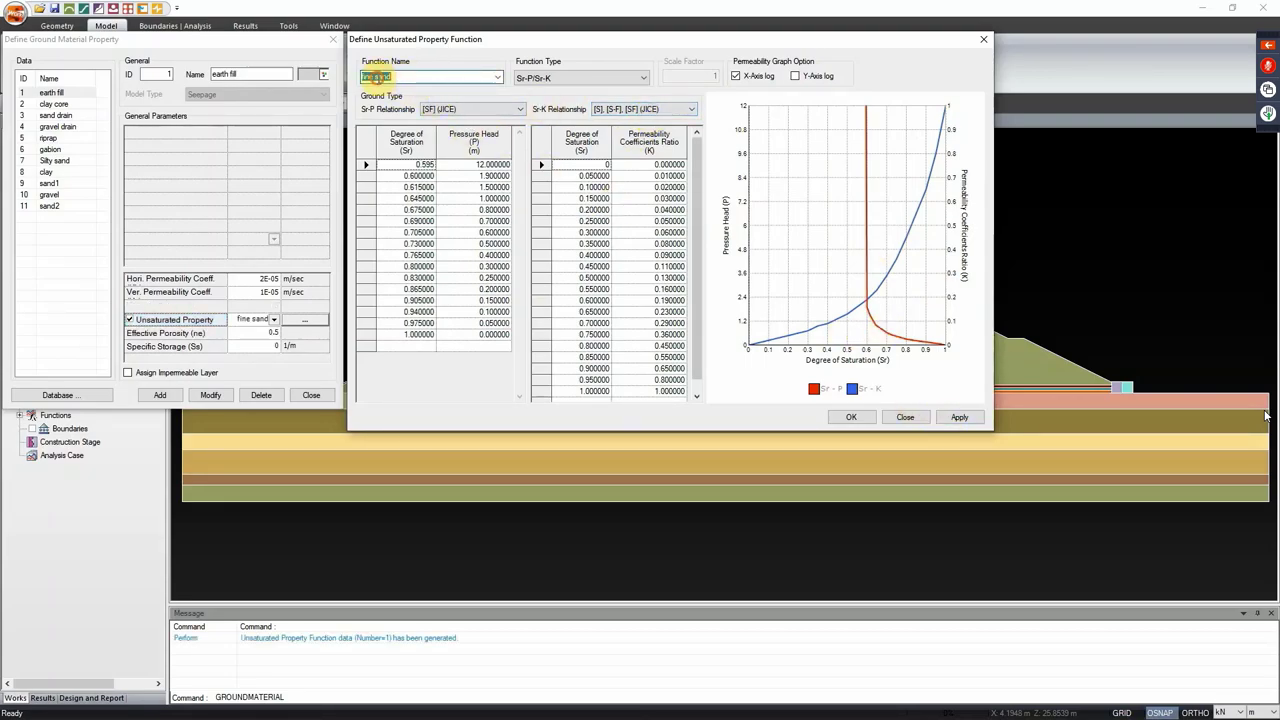
{"action": "left_click_drag", "start_coordinate": [375, 77], "coordinate": [341, 77]}
{"action": "key", "text": "Delete"}
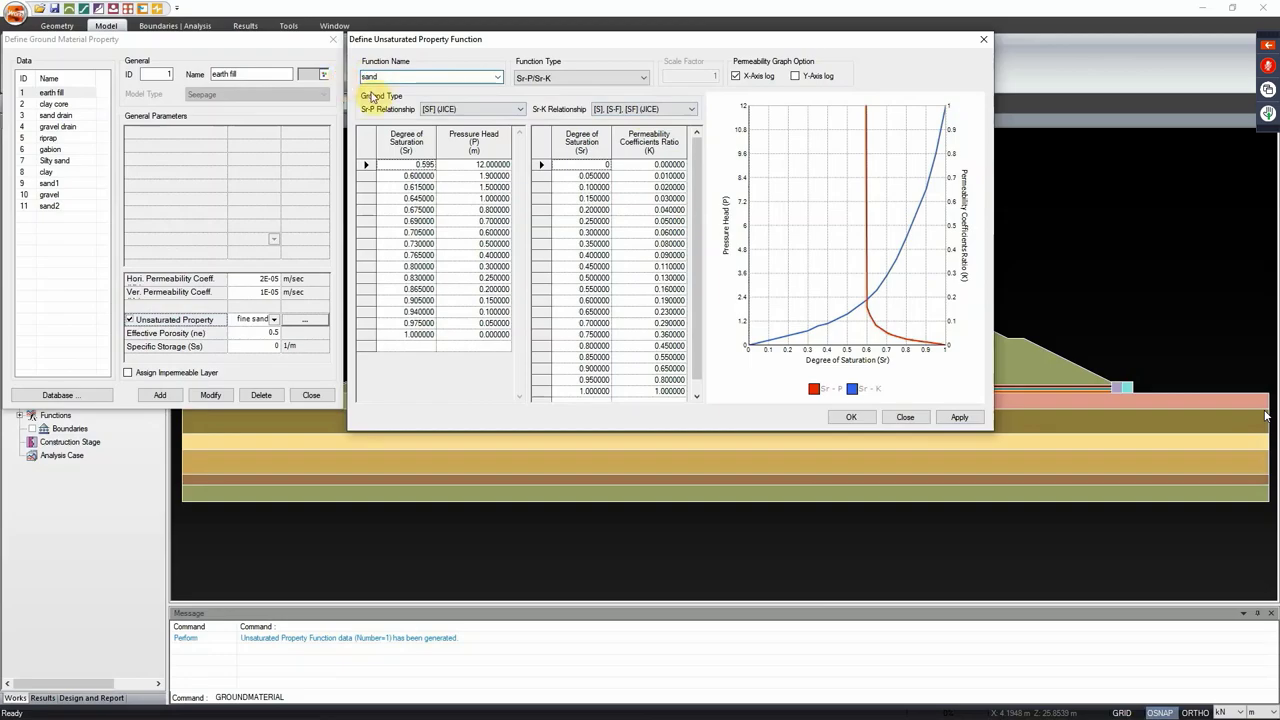
{"action": "left_click", "coordinate": [470, 109]}
{"action": "left_click", "coordinate": [462, 130]}
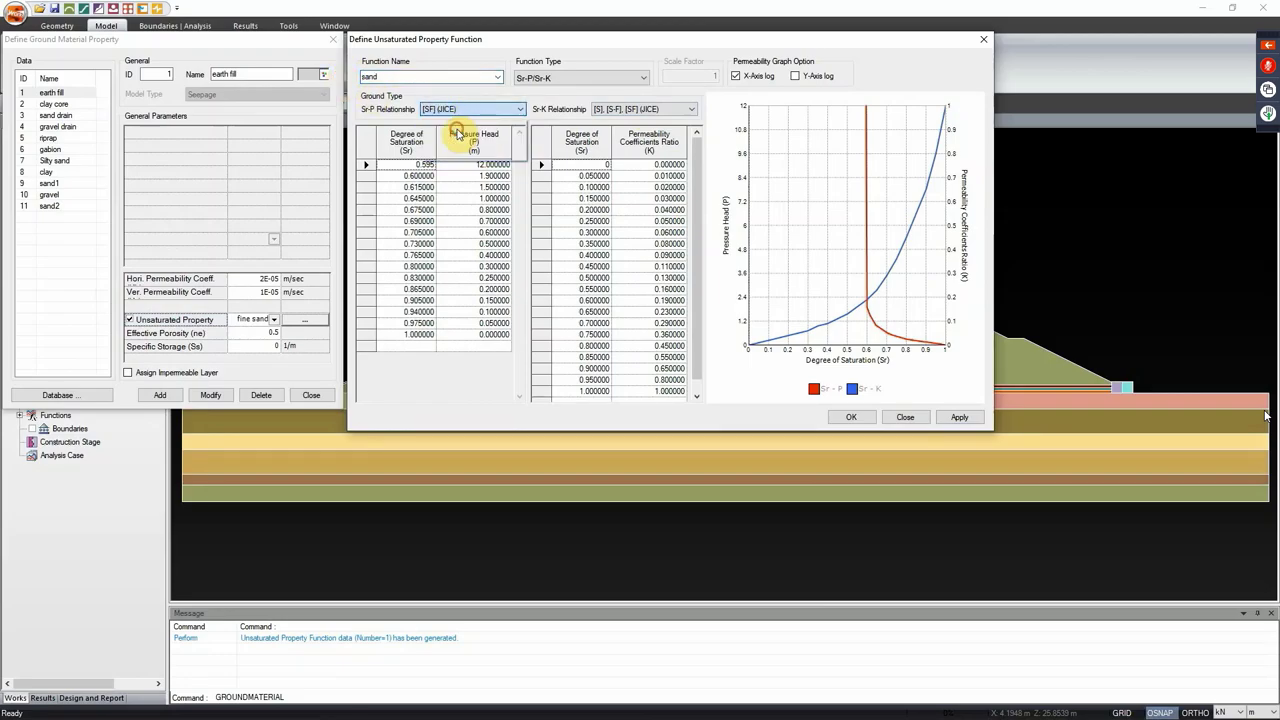
{"action": "left_click", "coordinate": [958, 417]}
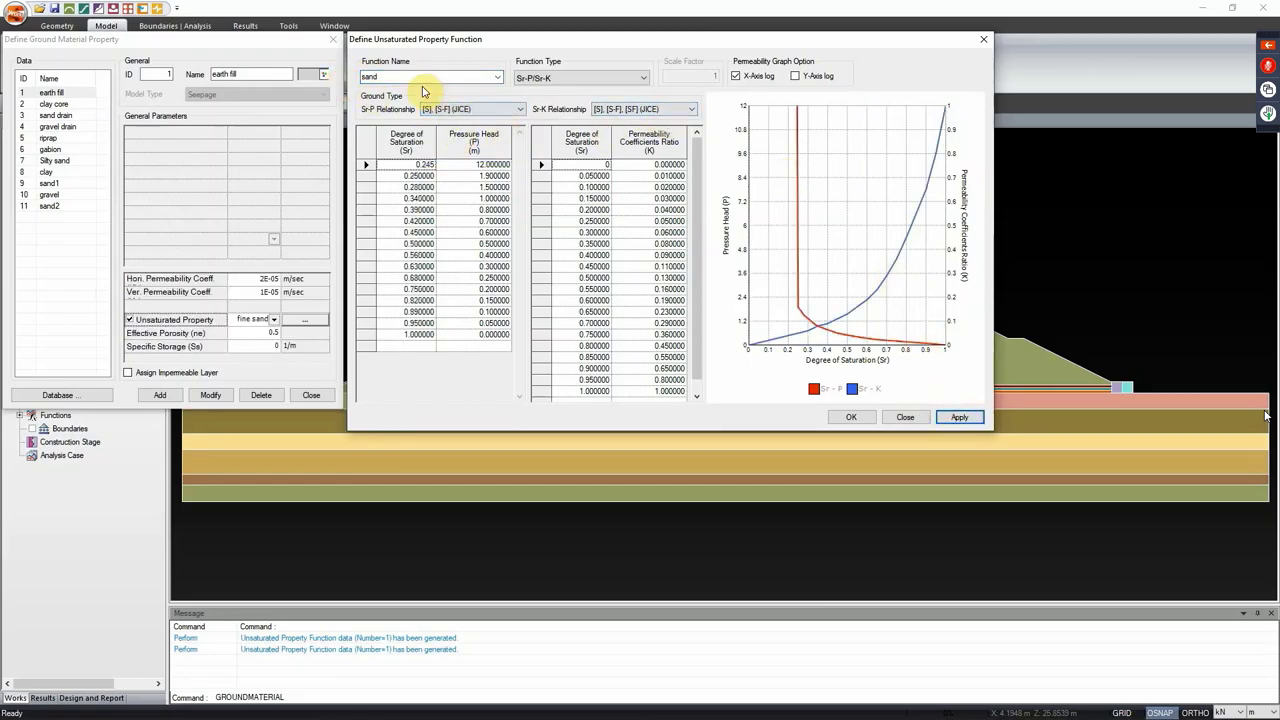
Step: Add a function named gravel with both the Sr-P and Sr-K relationships set to [G], [G-F], [GF] (JICE)
{"action": "type", "text": "gravel"}
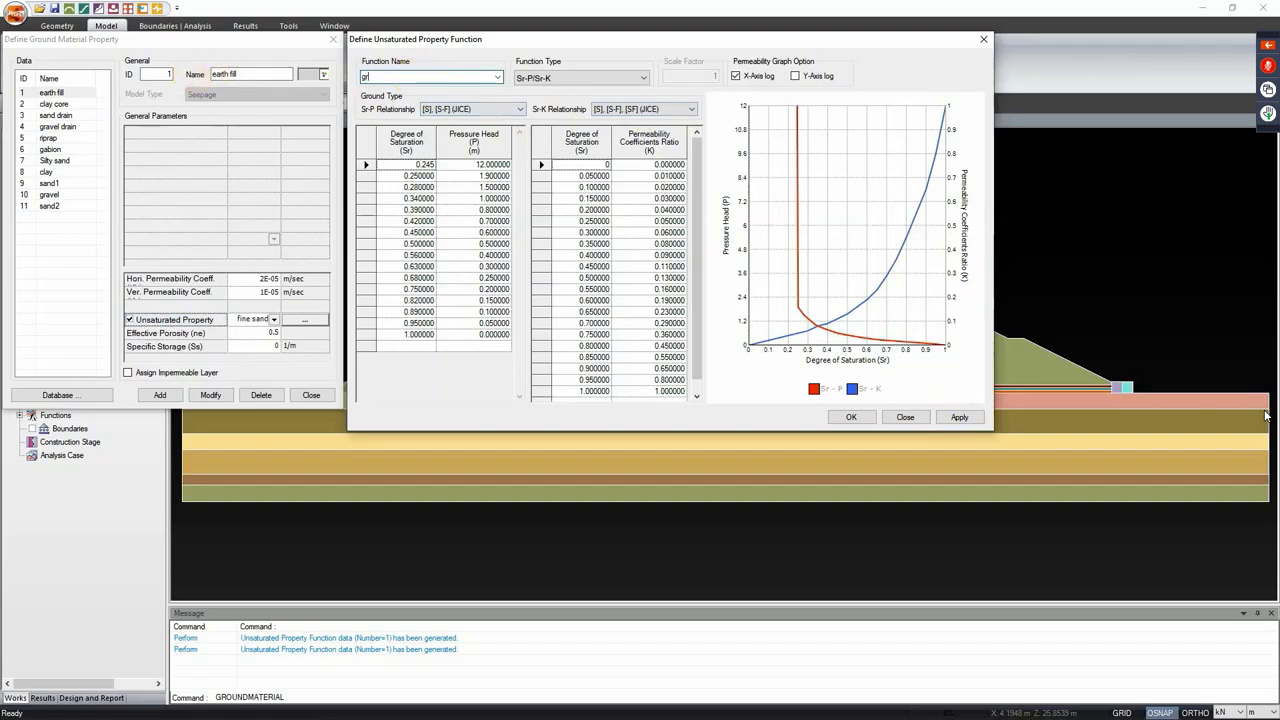
{"action": "left_click", "coordinate": [470, 109]}
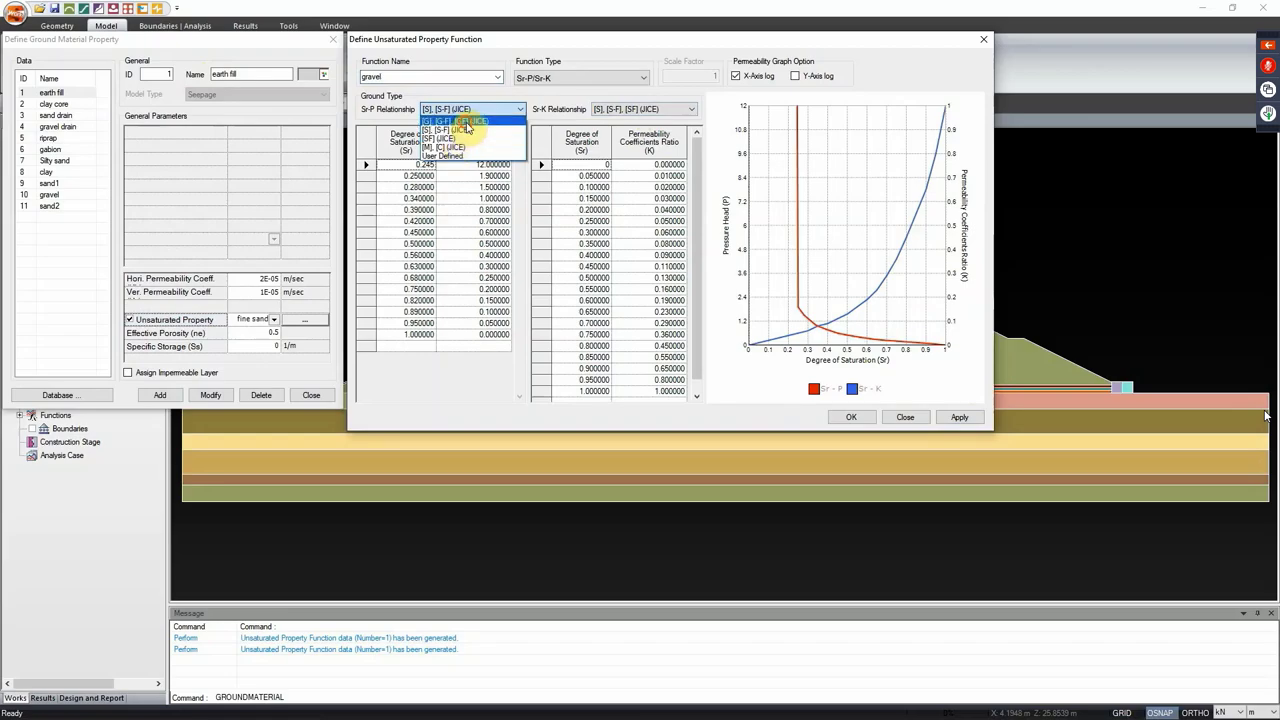
{"action": "left_click", "coordinate": [463, 121]}
{"action": "left_click", "coordinate": [622, 110]}
{"action": "left_click", "coordinate": [618, 121]}
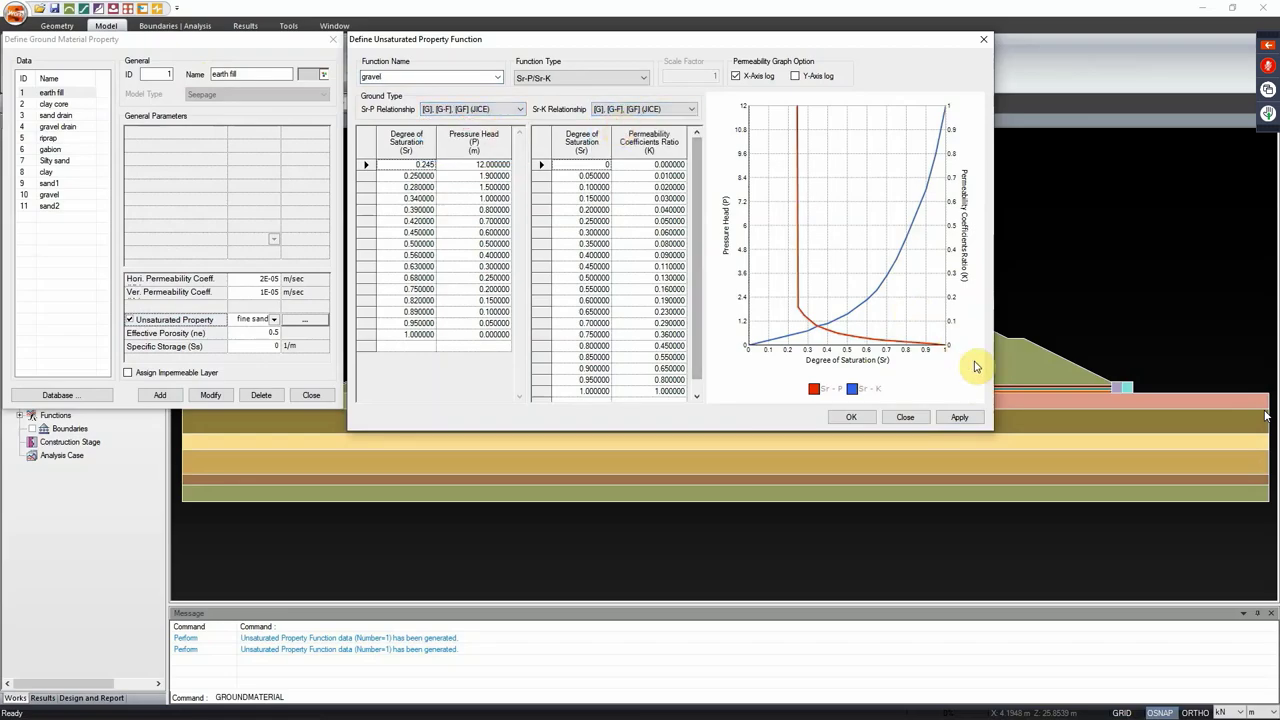
{"action": "left_click", "coordinate": [959, 417]}
Step: Add a function named clay with both the Sr-P and Sr-K relationships set to [M], [C] (JICE)
{"action": "double_click", "coordinate": [425, 77]}
{"action": "type", "text": "clay"}
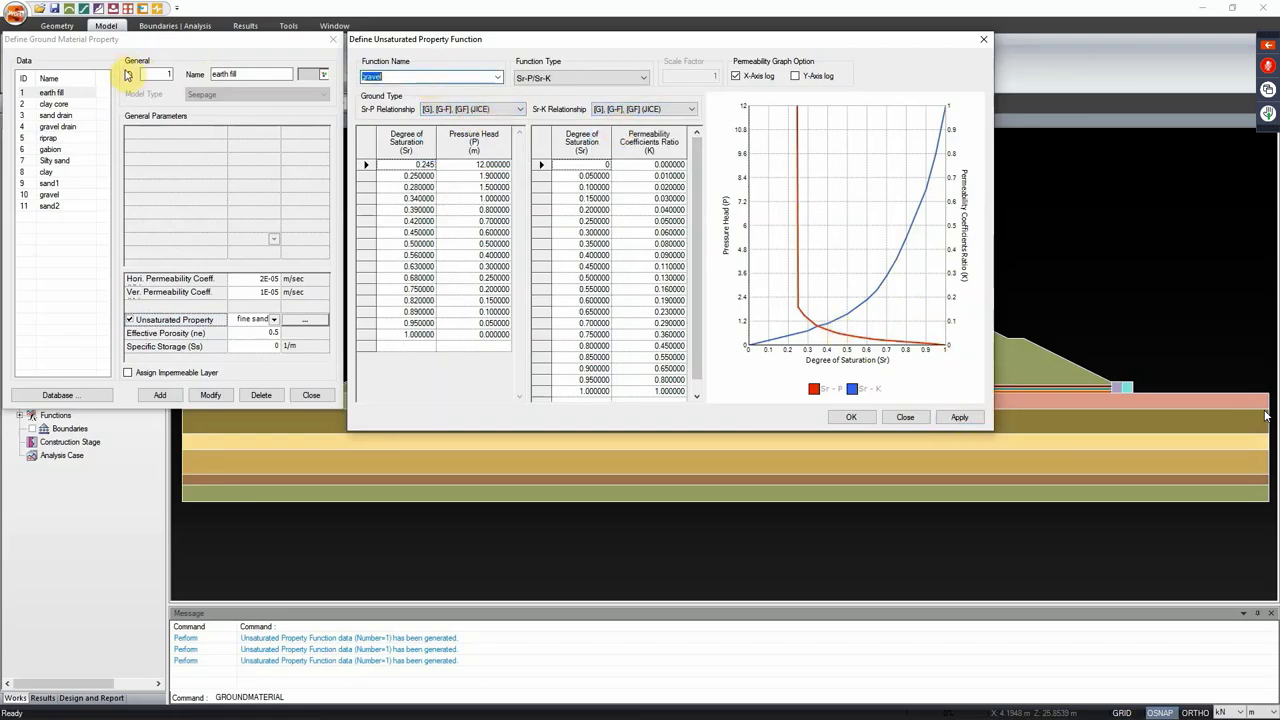
{"action": "left_click", "coordinate": [430, 109]}
{"action": "left_click", "coordinate": [453, 147]}
{"action": "left_click", "coordinate": [625, 108]}
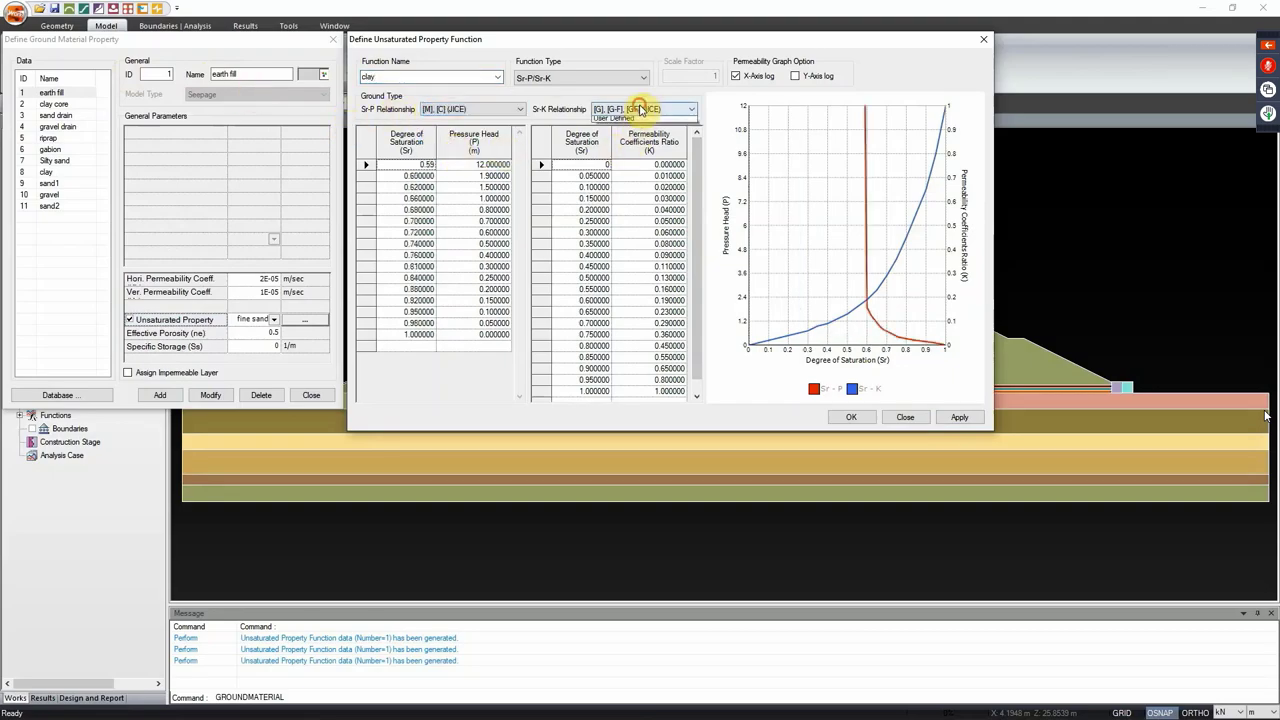
{"action": "left_click", "coordinate": [625, 147]}
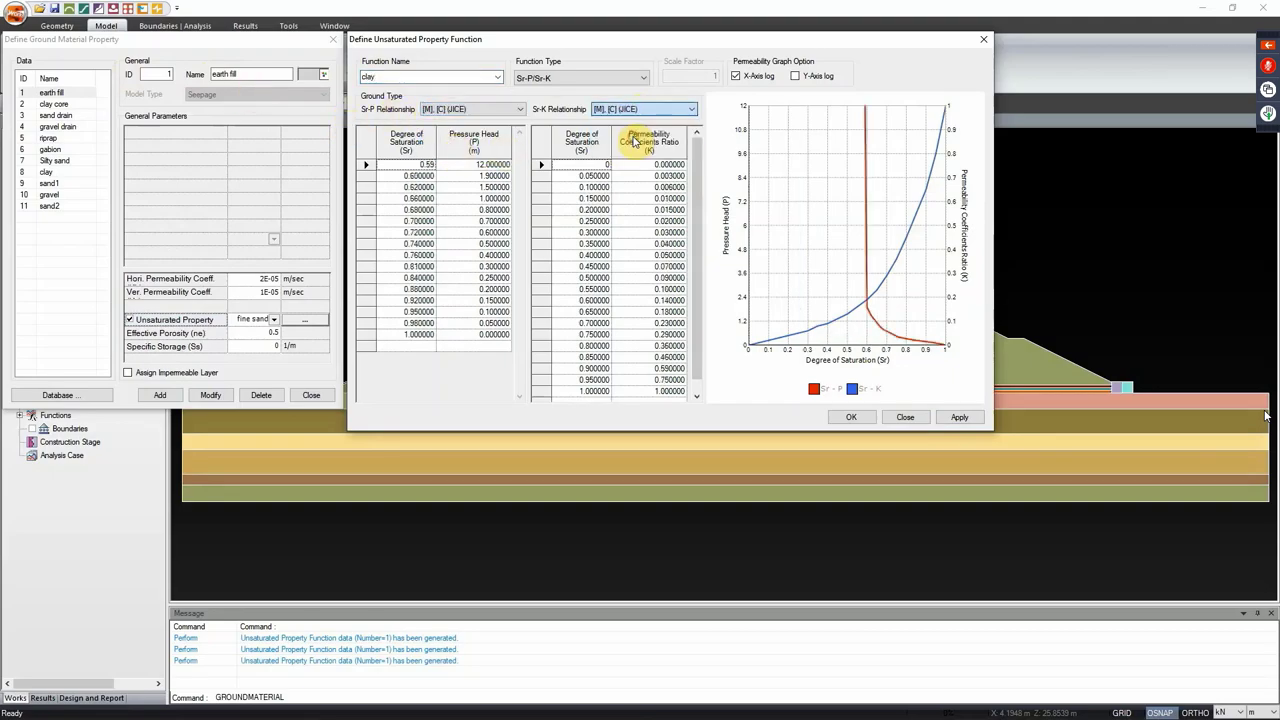
{"action": "left_click", "coordinate": [958, 417]}
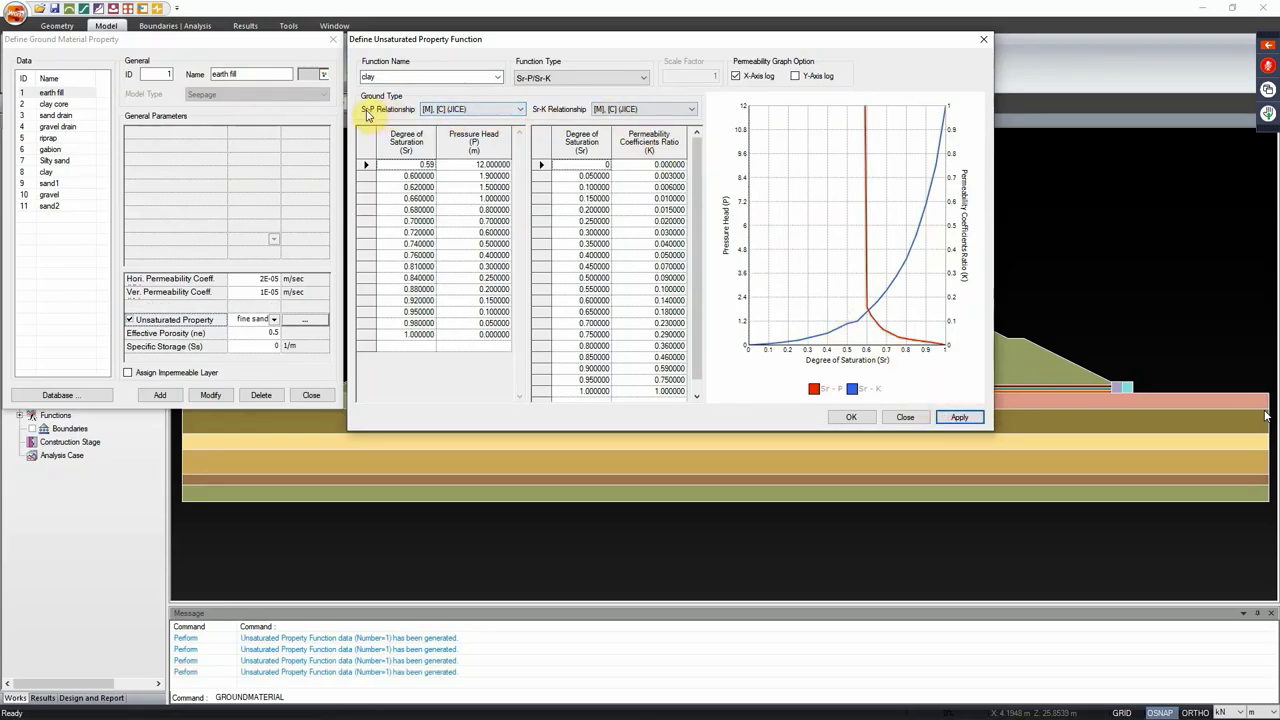
{"action": "left_click", "coordinate": [484, 110]}
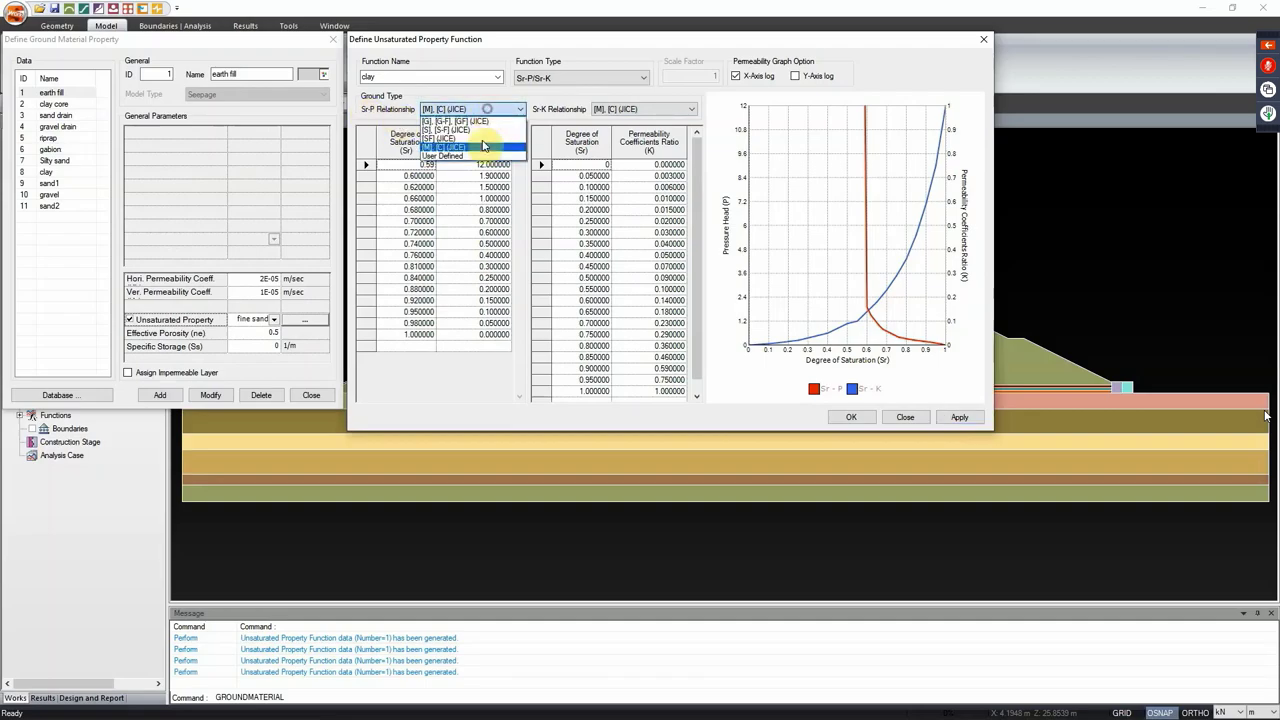
{"action": "left_click", "coordinate": [478, 157]}
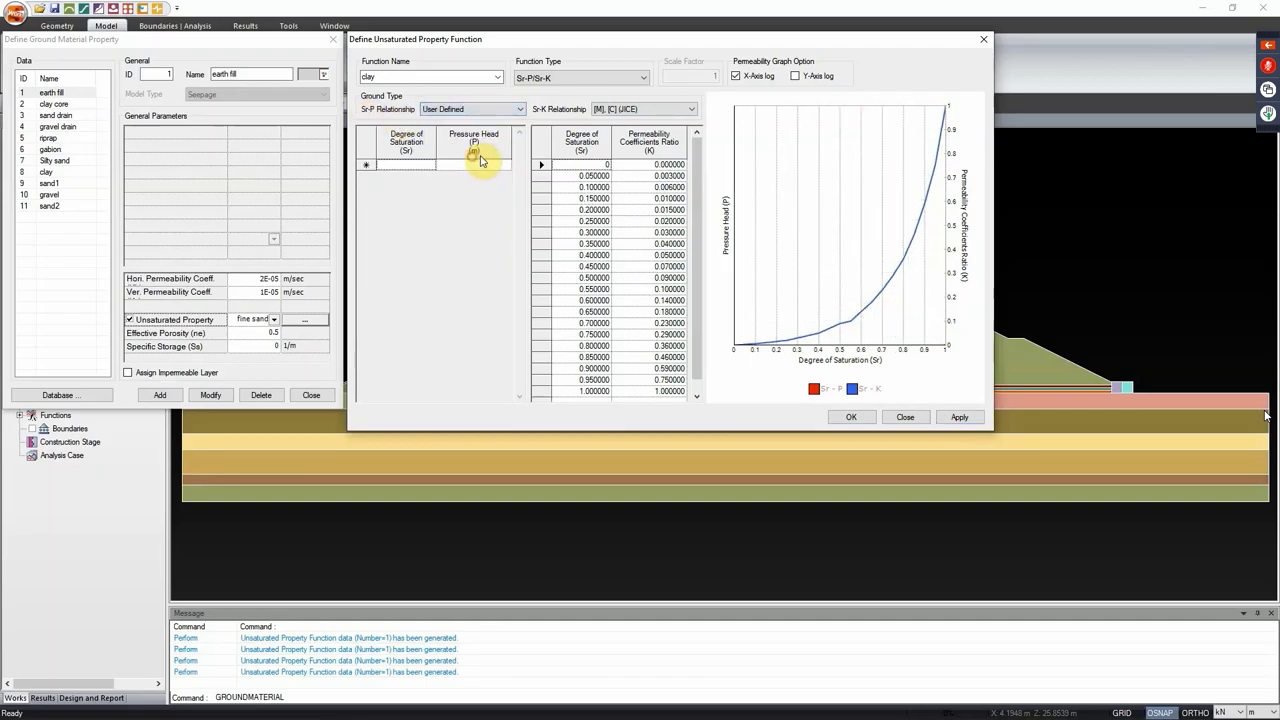
{"action": "left_click", "coordinate": [659, 110]}
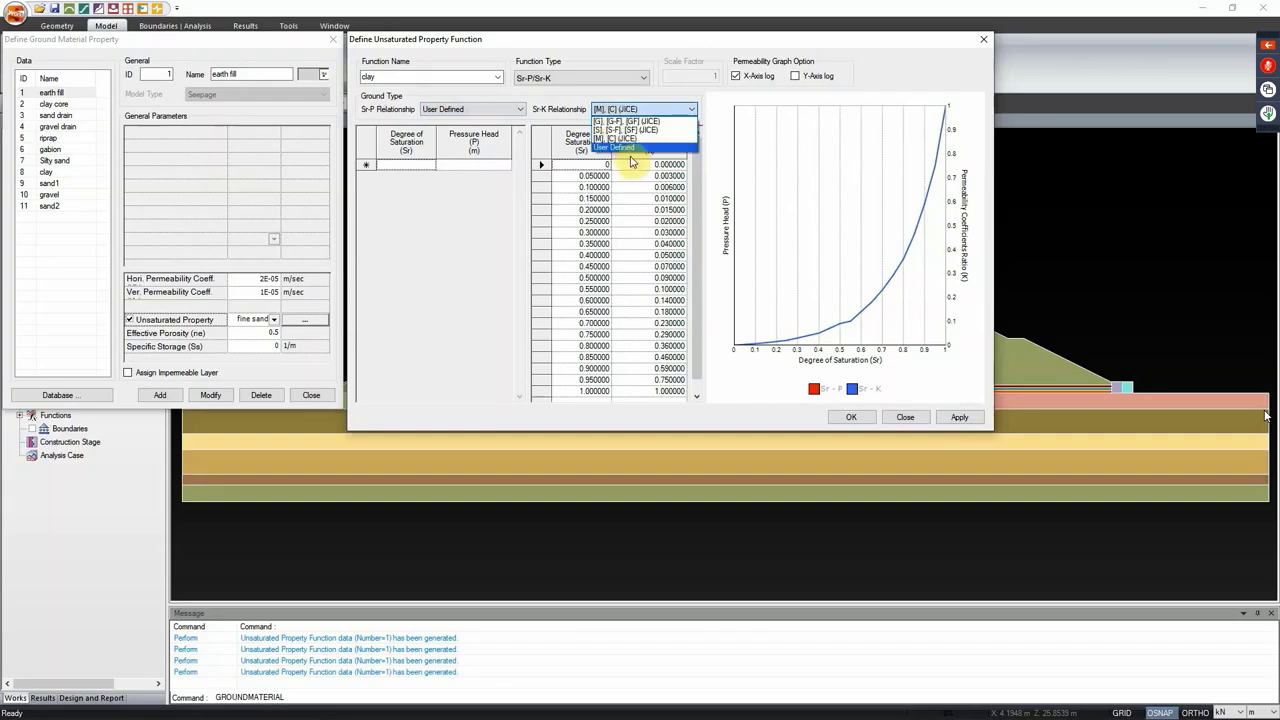
{"action": "left_click", "coordinate": [636, 139]}
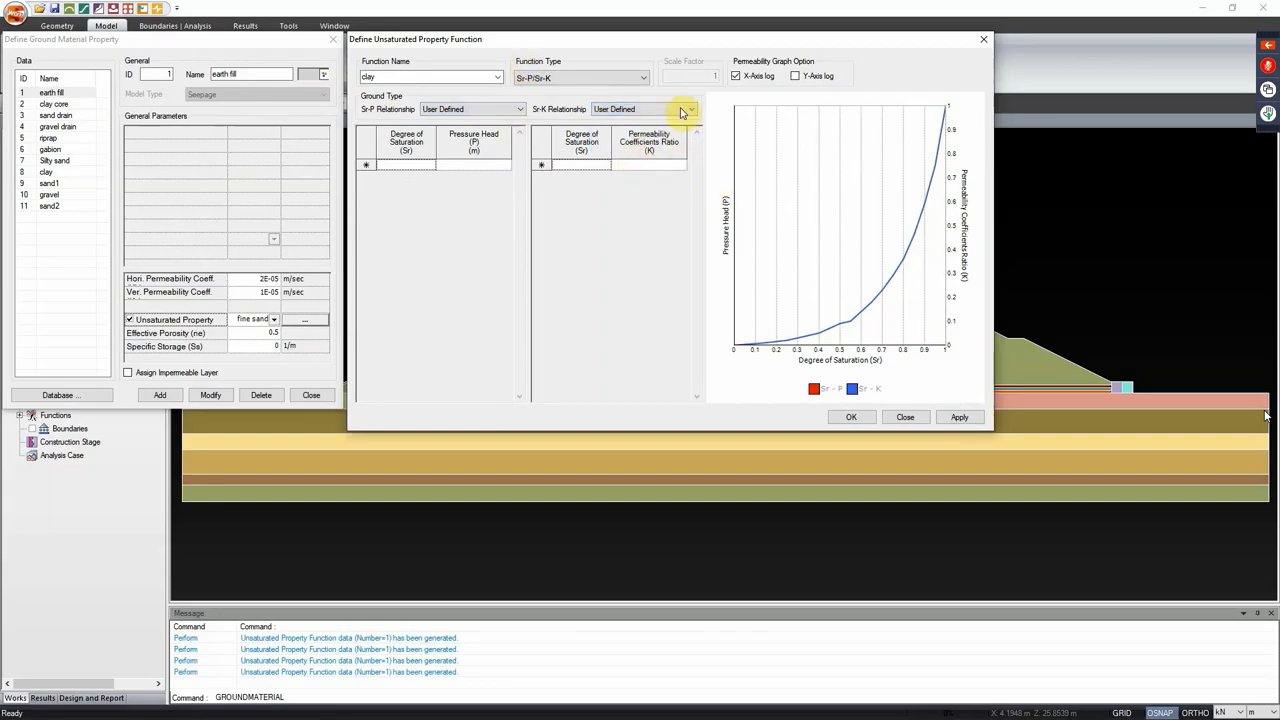
{"action": "left_click", "coordinate": [910, 419]}
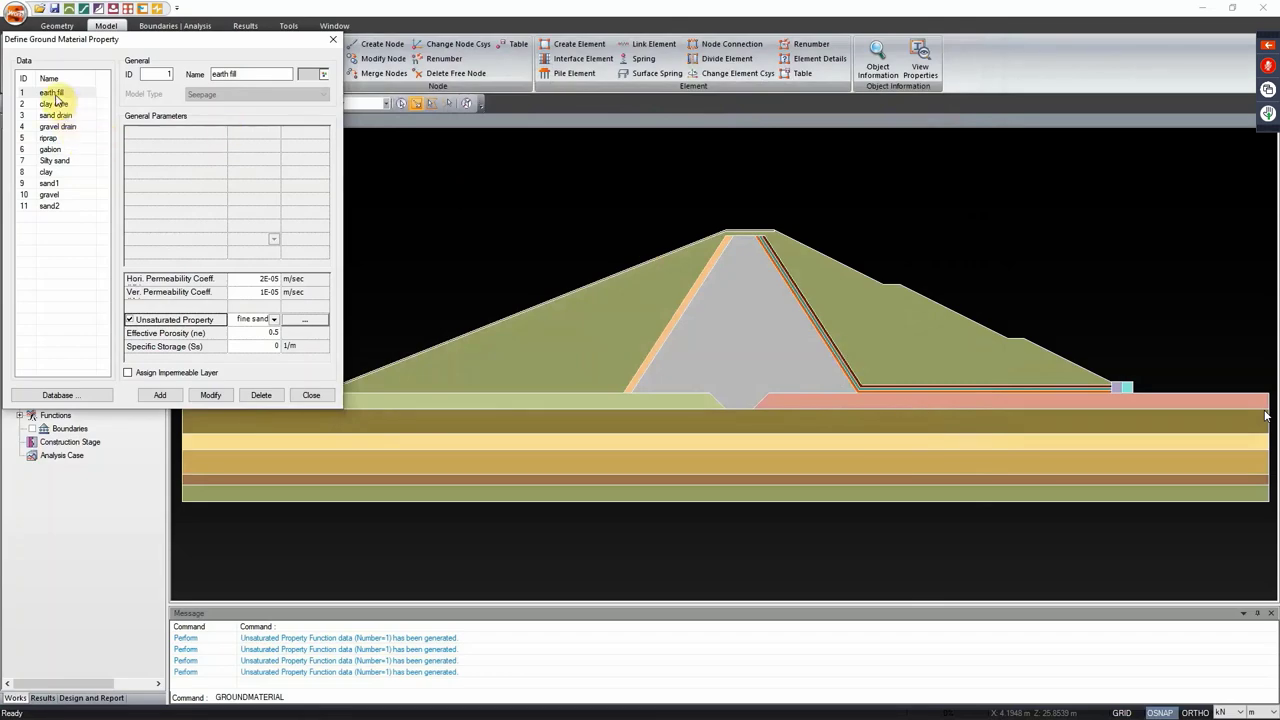
Step: Enable the unsaturated property for the earth fill material and assign it the fine sand function
{"action": "left_click", "coordinate": [55, 95]}
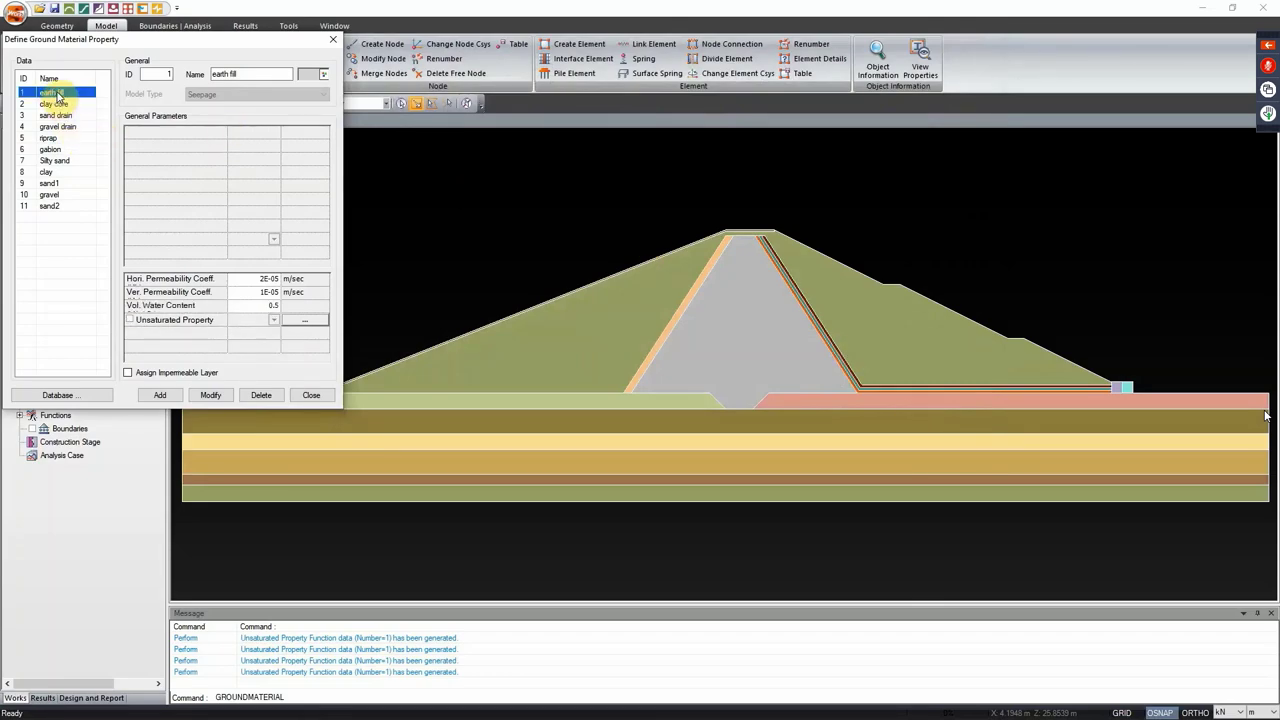
{"action": "left_click", "coordinate": [131, 321]}
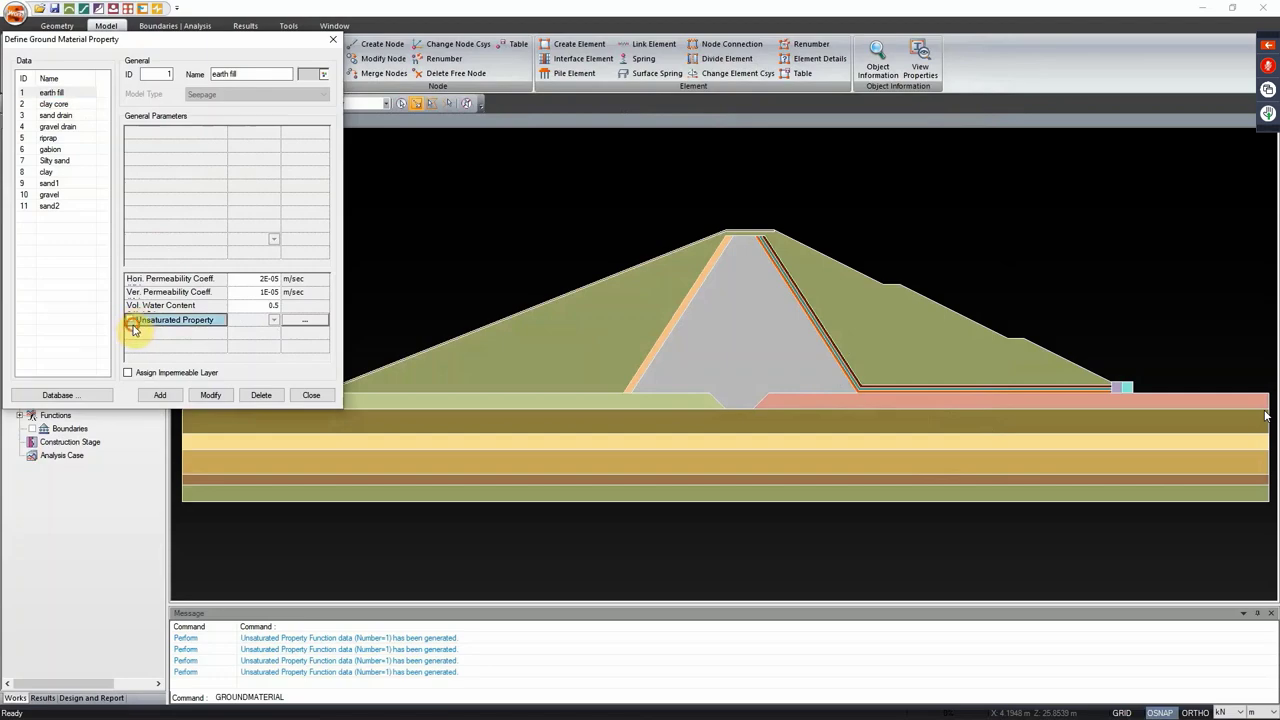
{"action": "left_click", "coordinate": [131, 321]}
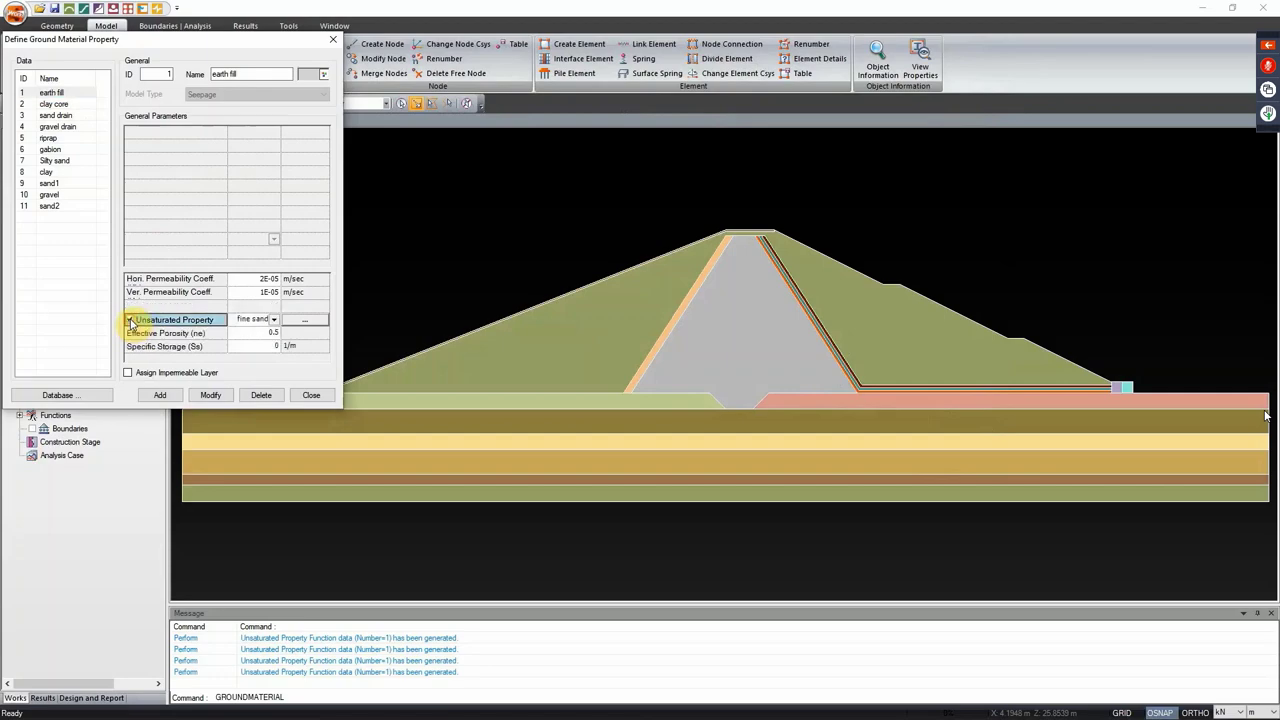
{"action": "left_click", "coordinate": [273, 321]}
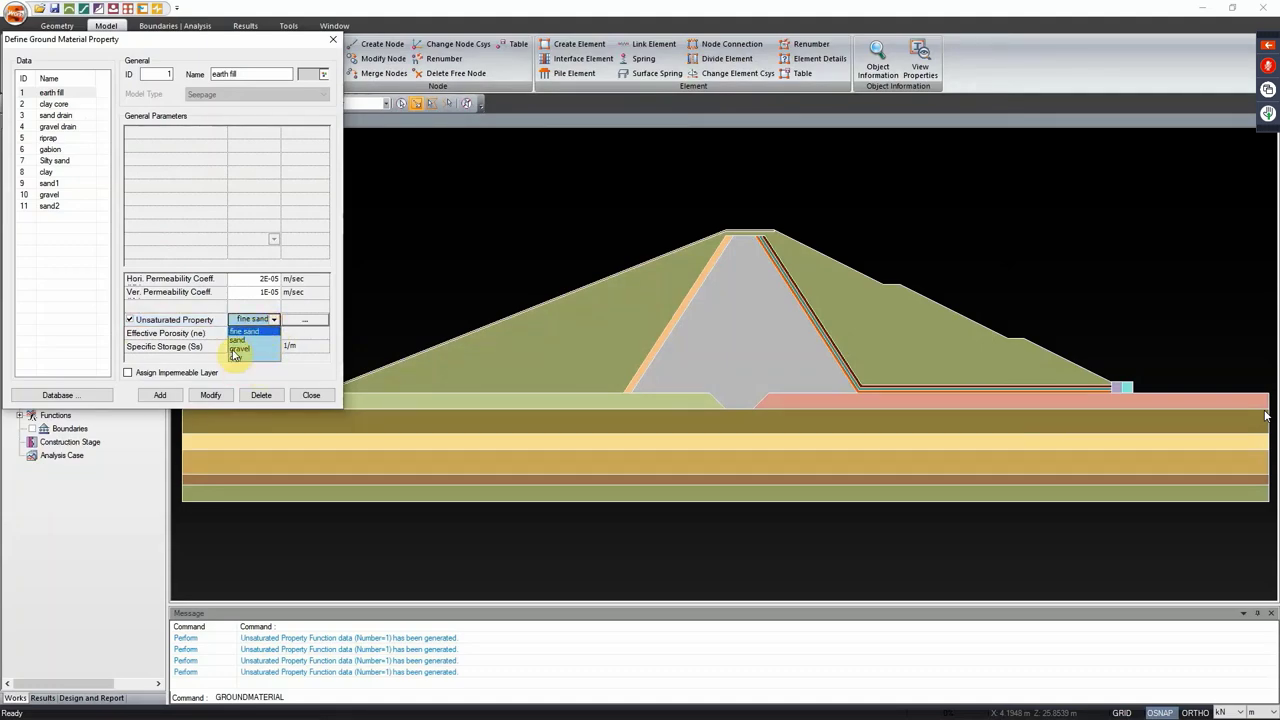
{"action": "left_click", "coordinate": [258, 334]}
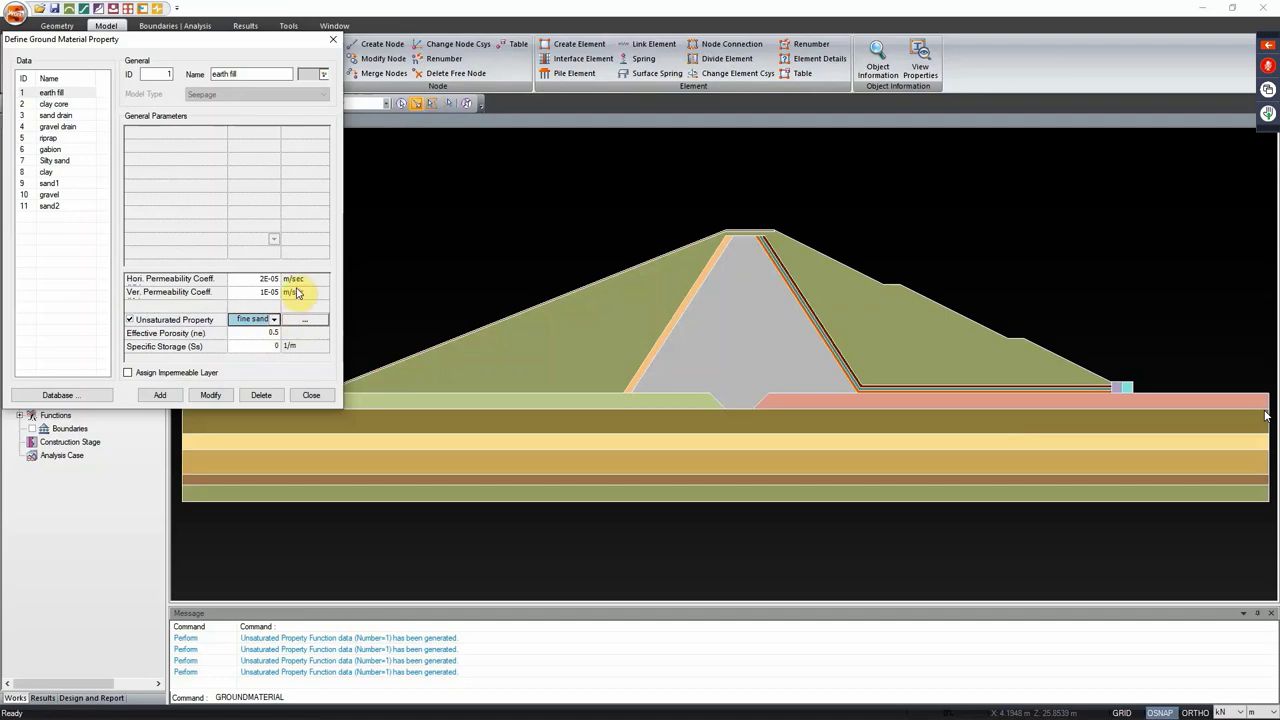
{"action": "left_click", "coordinate": [161, 396]}
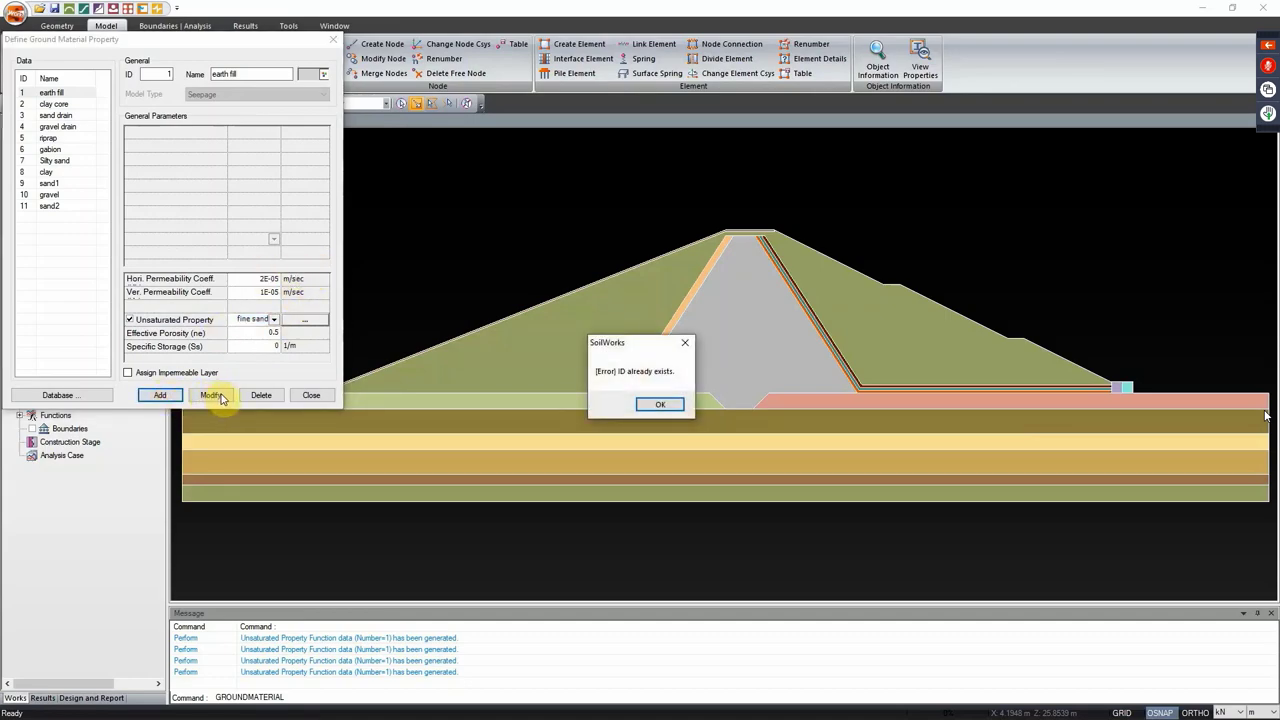
{"action": "left_click", "coordinate": [659, 405]}
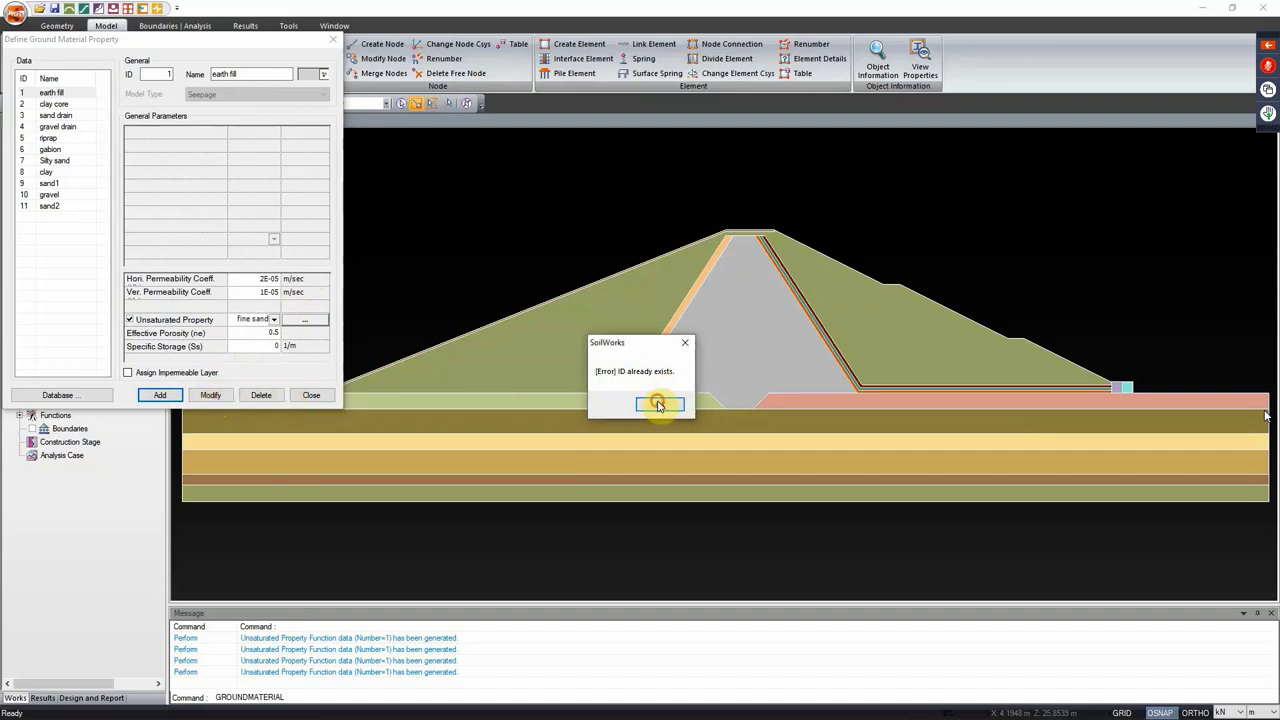
{"action": "left_click", "coordinate": [212, 396]}
Step: Enable the unsaturated property for the clay core material and assign it the clay function
{"action": "left_click", "coordinate": [46, 106]}
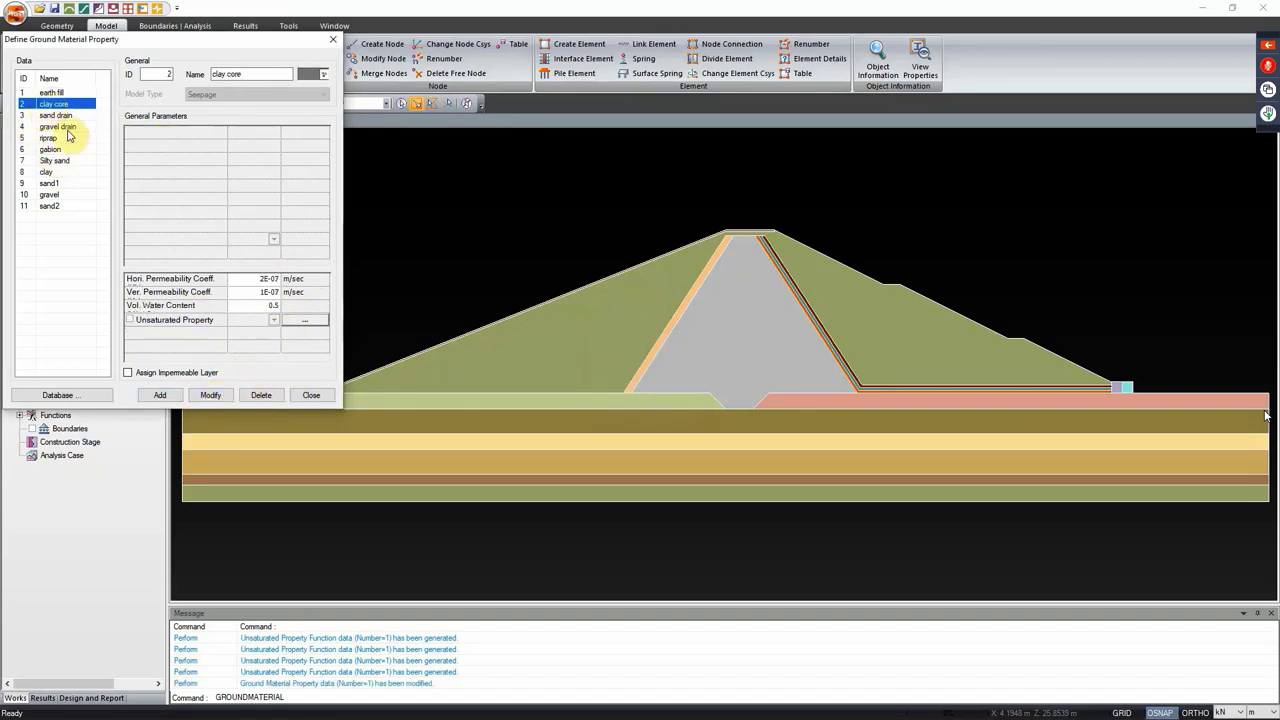
{"action": "left_click", "coordinate": [142, 322]}
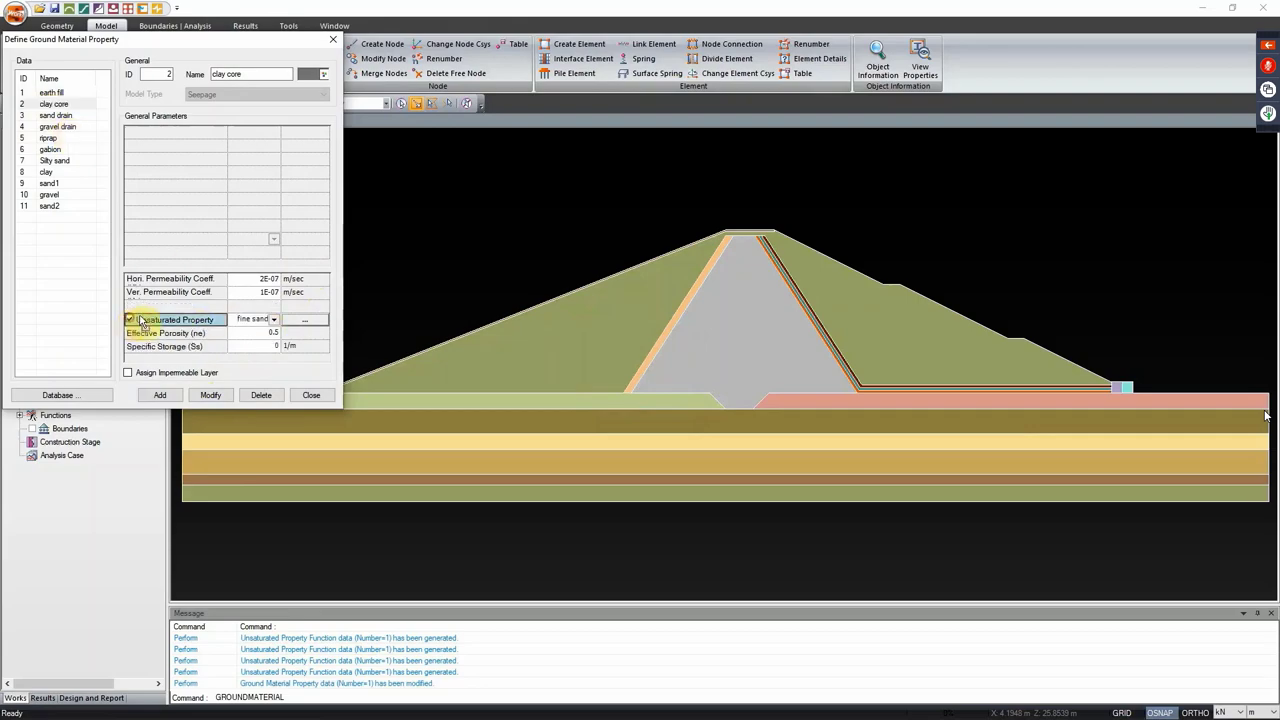
{"action": "left_click", "coordinate": [273, 319]}
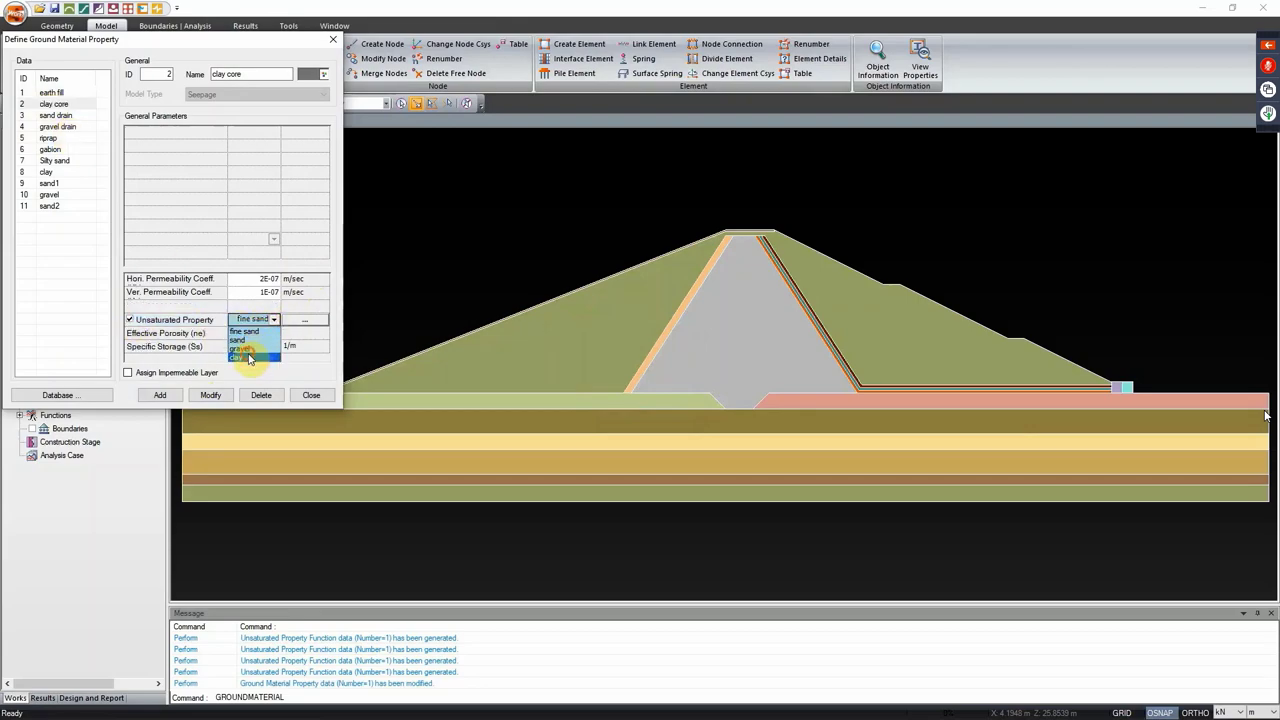
{"action": "left_click", "coordinate": [240, 357]}
{"action": "left_click", "coordinate": [226, 393]}
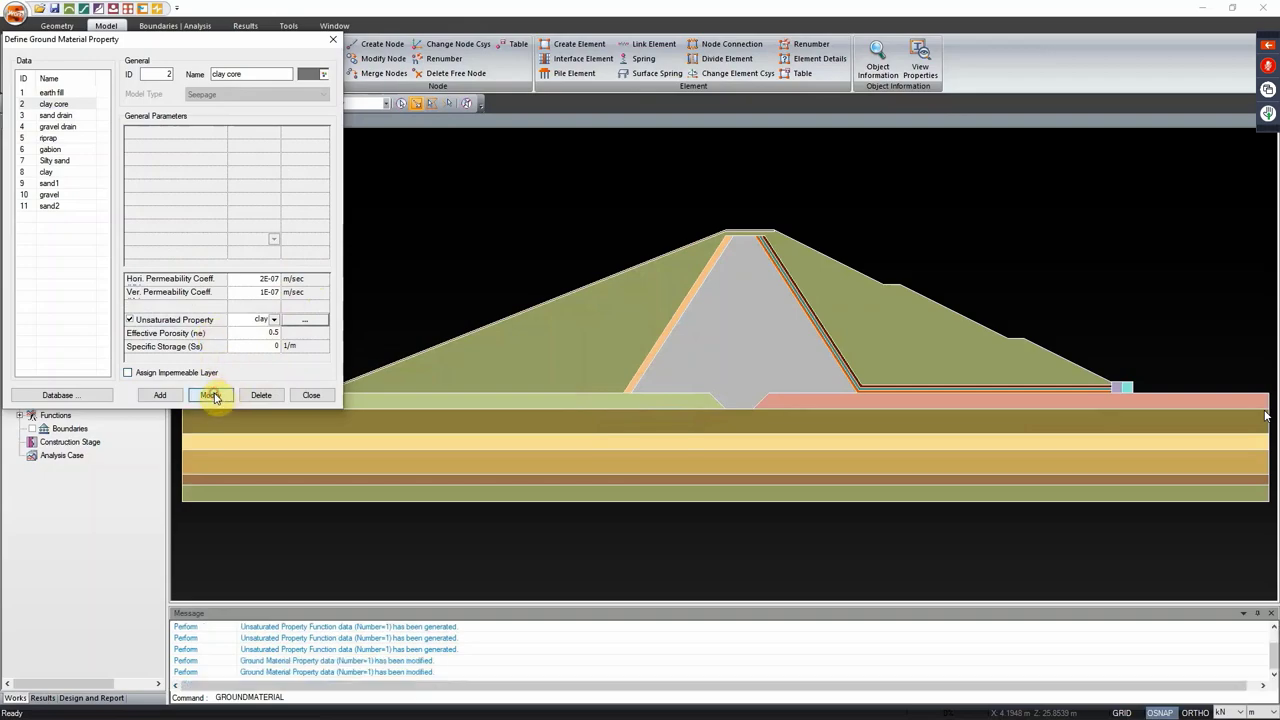
Step: Enable the unsaturated property for the sand drain material and assign it the sand function
{"action": "left_click", "coordinate": [45, 116]}
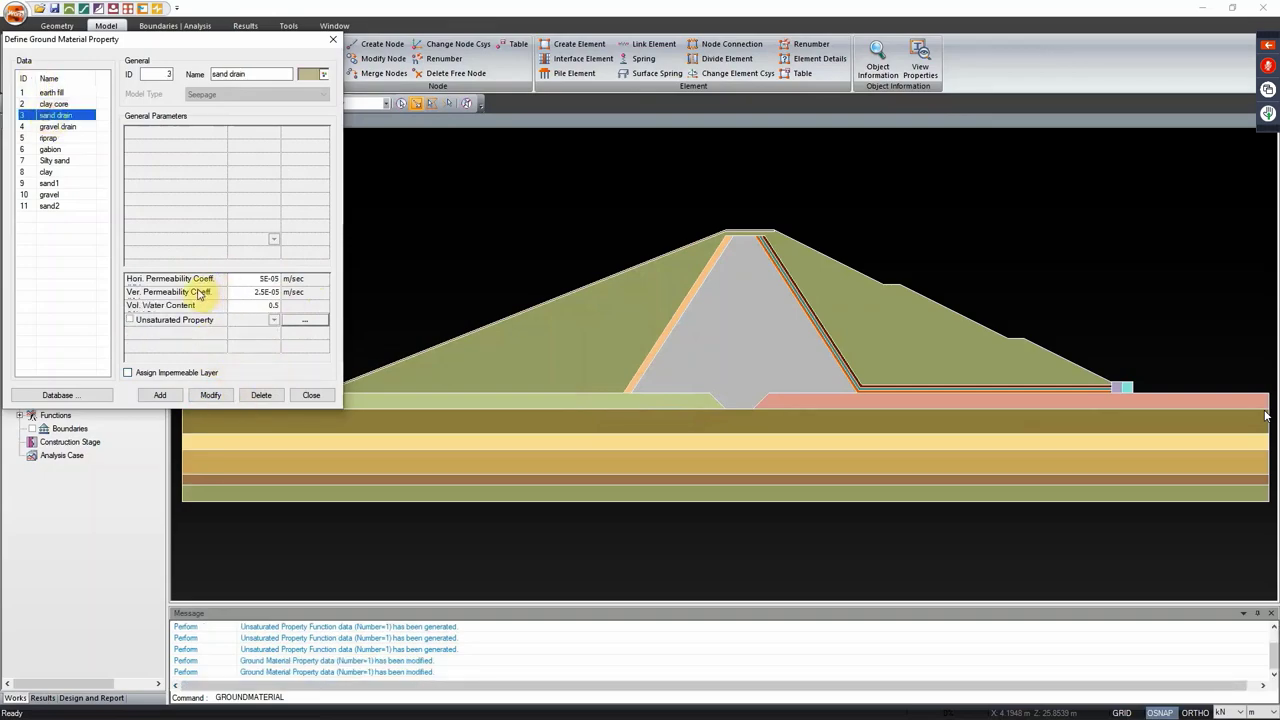
{"action": "left_click", "coordinate": [132, 320]}
{"action": "left_click", "coordinate": [274, 320]}
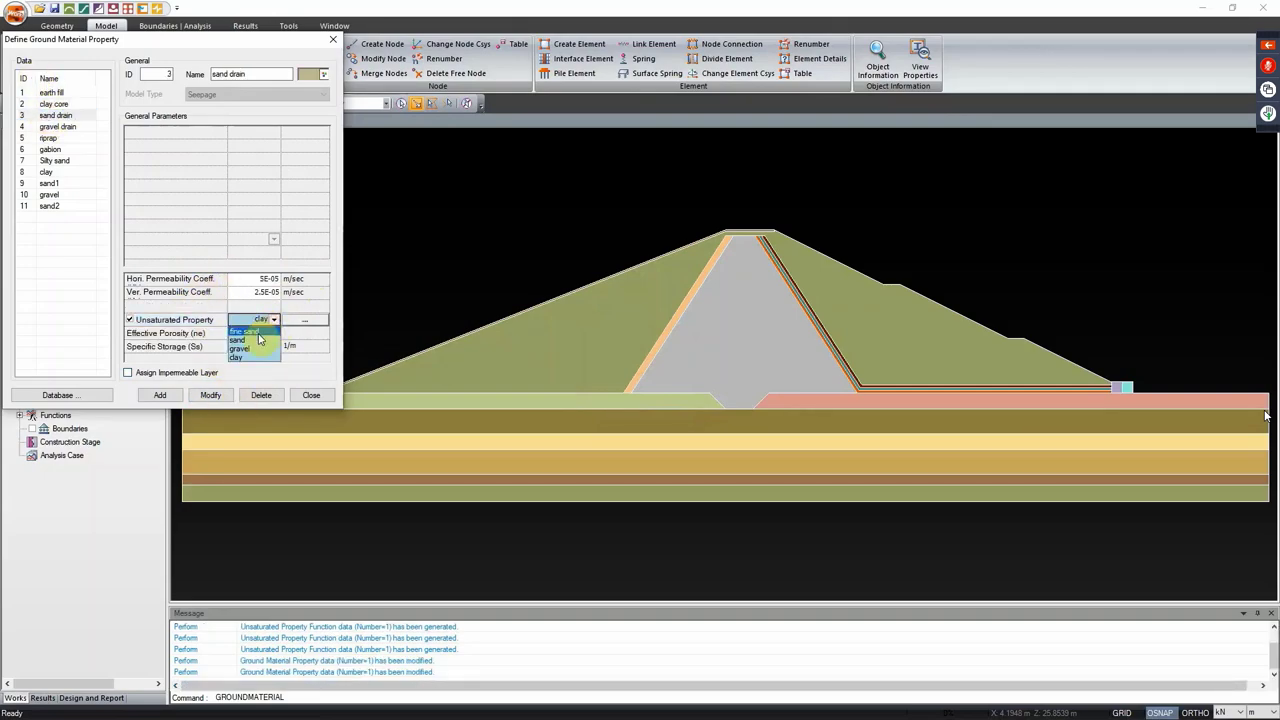
{"action": "left_click", "coordinate": [258, 340]}
{"action": "left_click", "coordinate": [210, 395]}
Step: Enable the unsaturated property for the gravel drain material and assign it the gravel function
{"action": "left_click", "coordinate": [55, 127]}
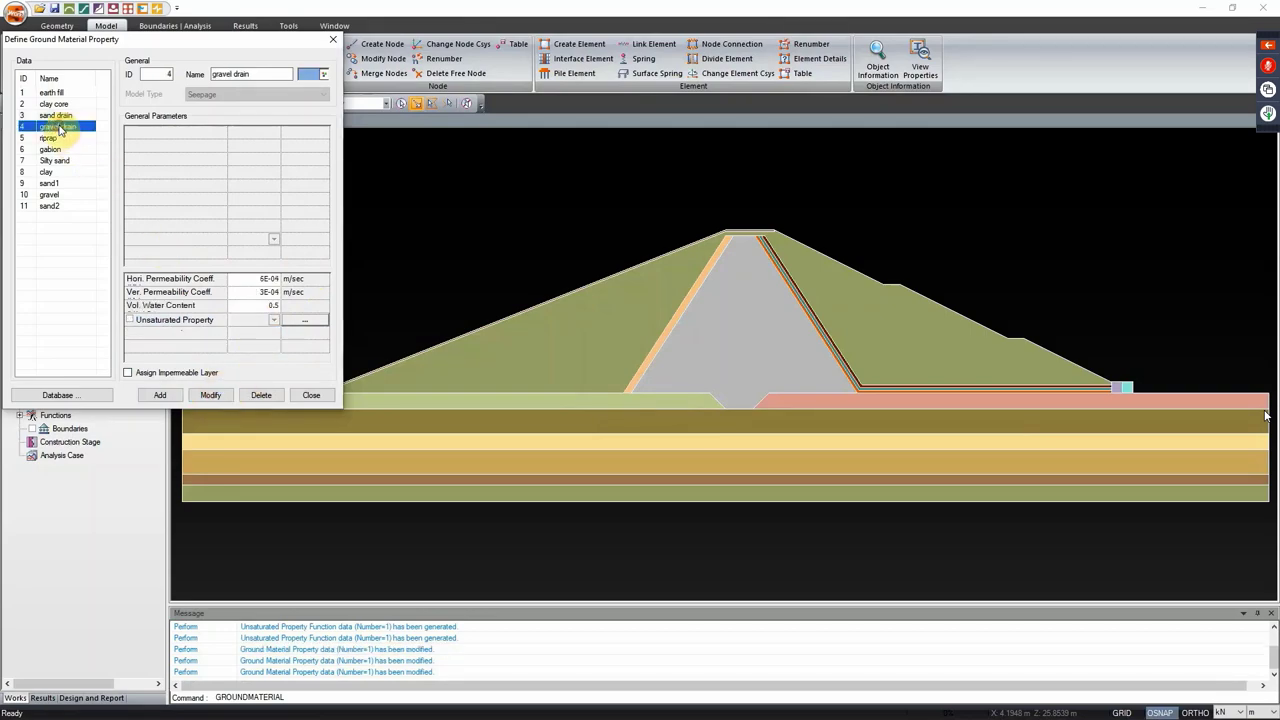
{"action": "left_click", "coordinate": [208, 322]}
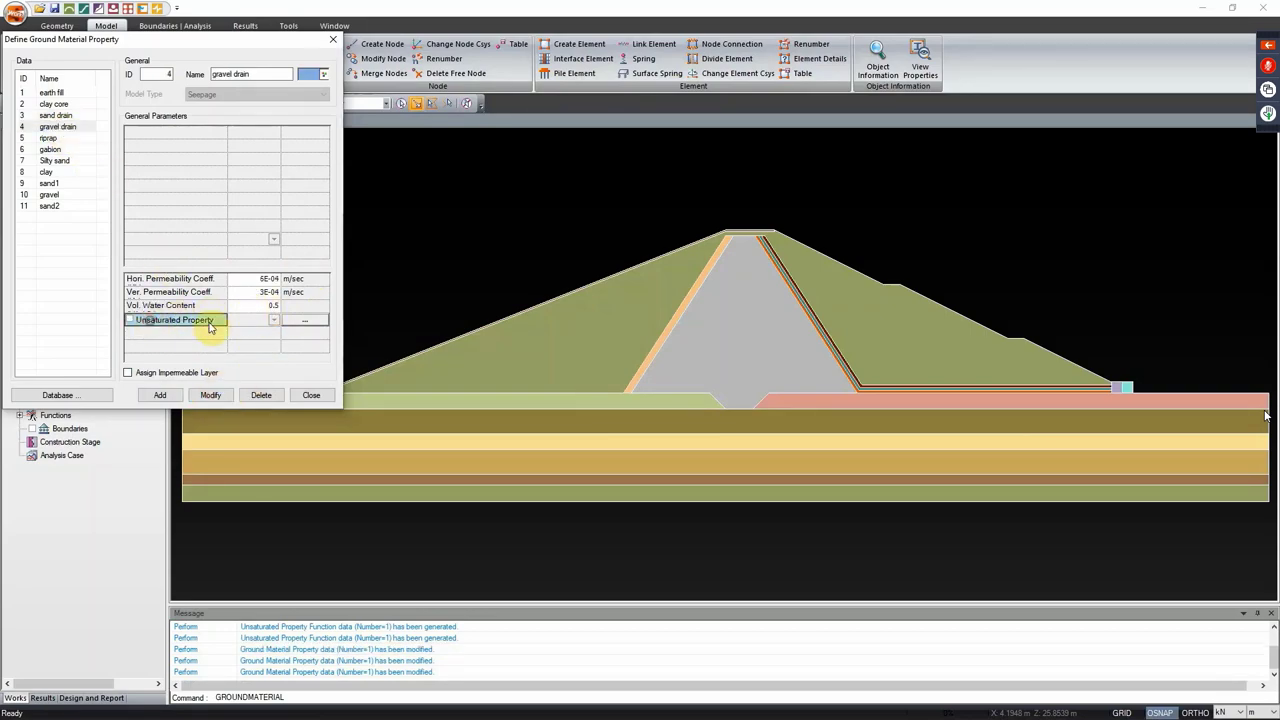
{"action": "left_click", "coordinate": [131, 322]}
{"action": "left_click", "coordinate": [274, 320]}
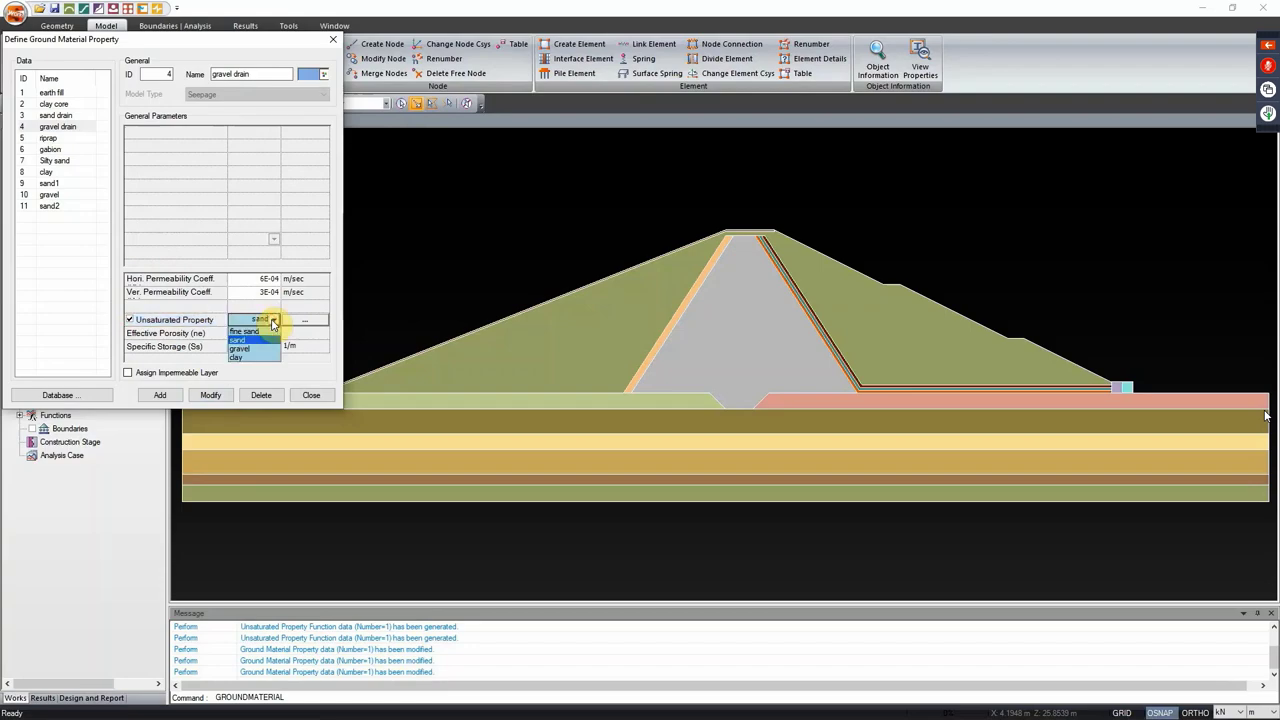
{"action": "left_click", "coordinate": [252, 348]}
{"action": "left_click", "coordinate": [210, 395]}
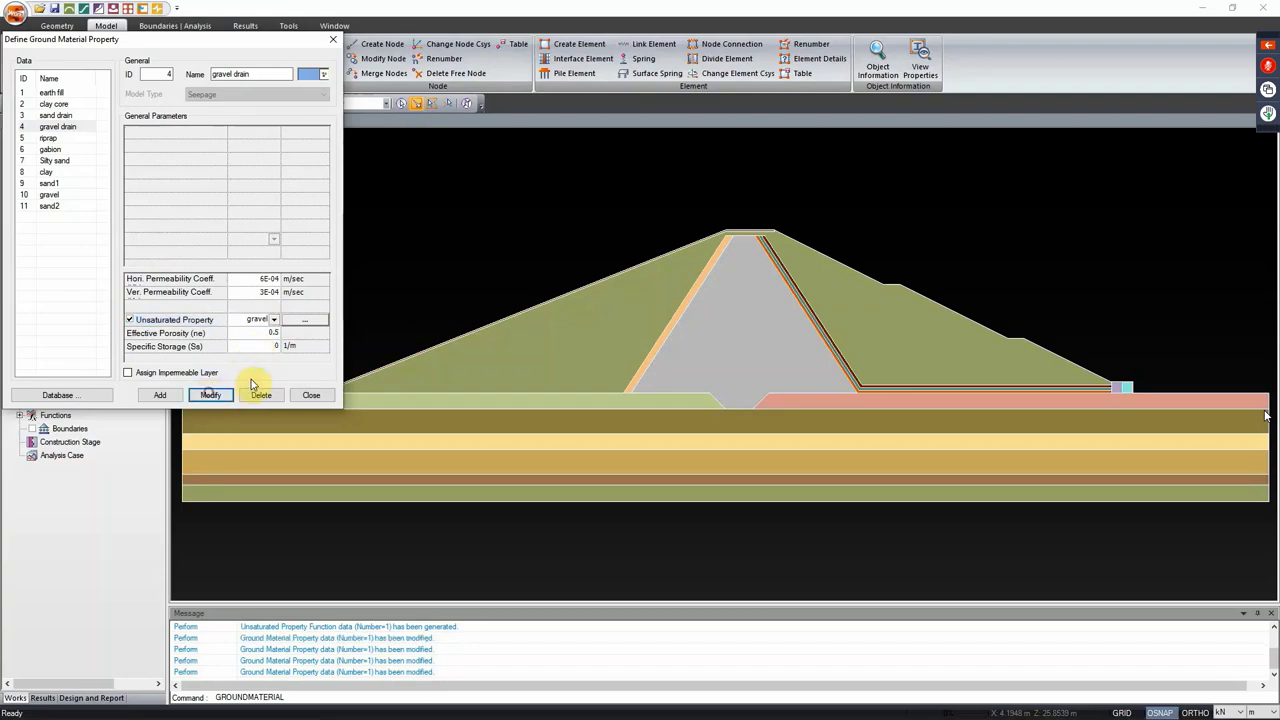
Step: Compare the seepage properties of the riprap, gabion and gravel drain materials
{"action": "left_click", "coordinate": [48, 138]}
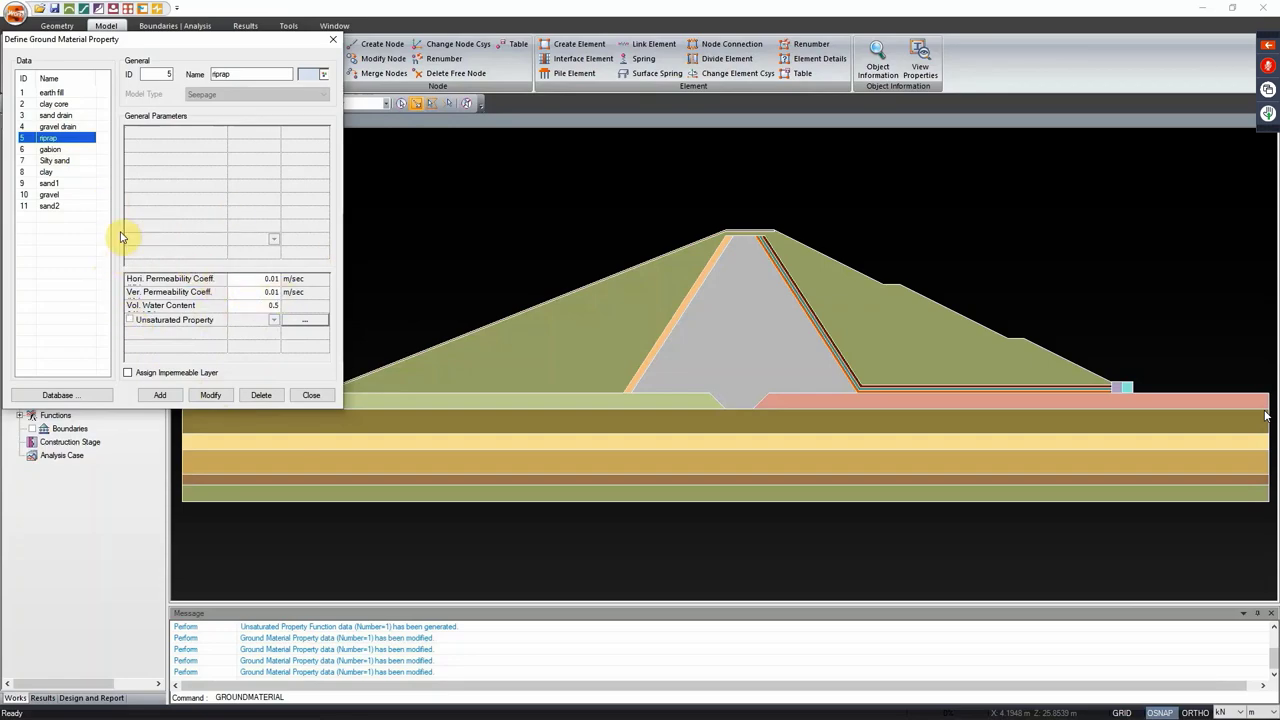
{"action": "left_click", "coordinate": [48, 149]}
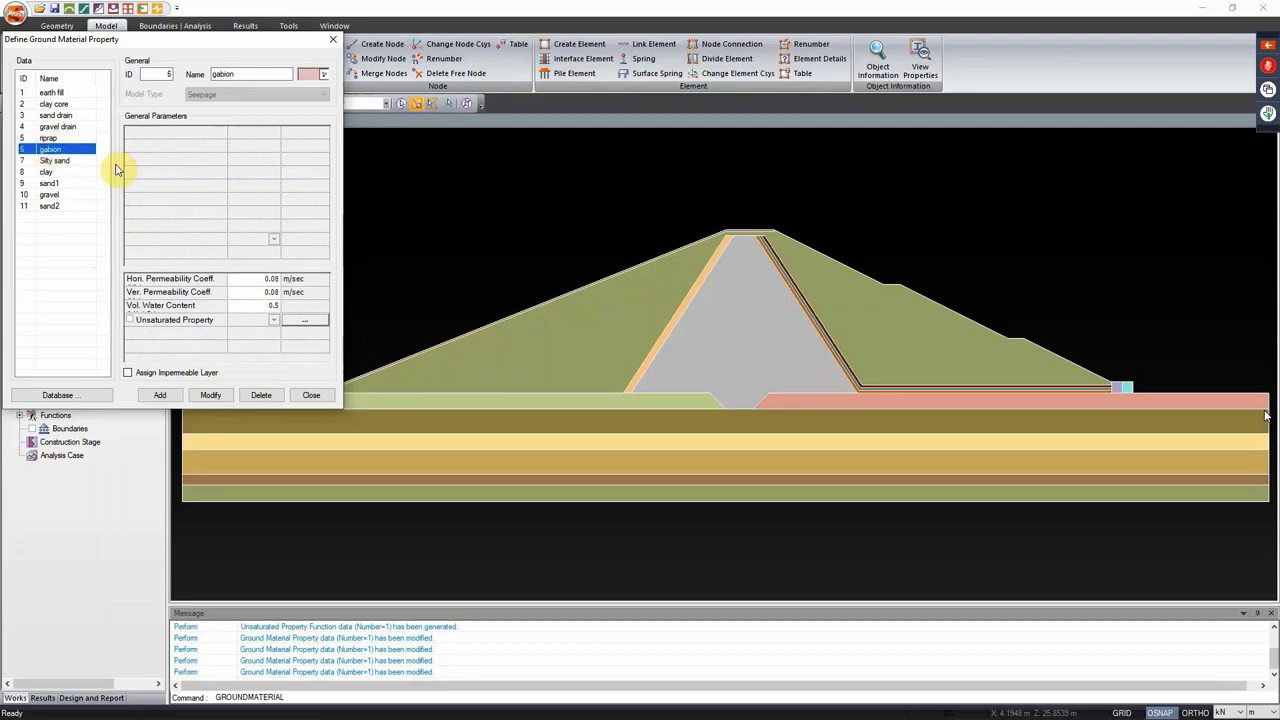
{"action": "left_click", "coordinate": [50, 138]}
{"action": "left_click", "coordinate": [48, 149]}
{"action": "left_click", "coordinate": [50, 127]}
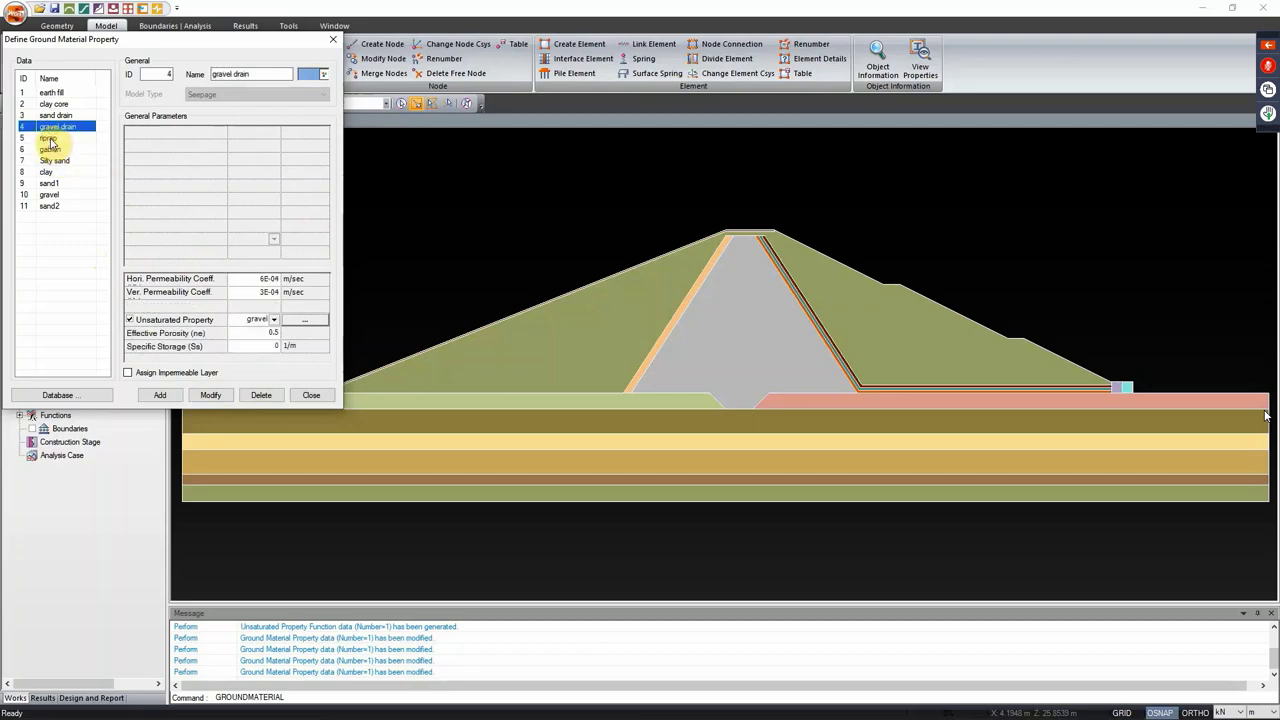
{"action": "left_click", "coordinate": [50, 138]}
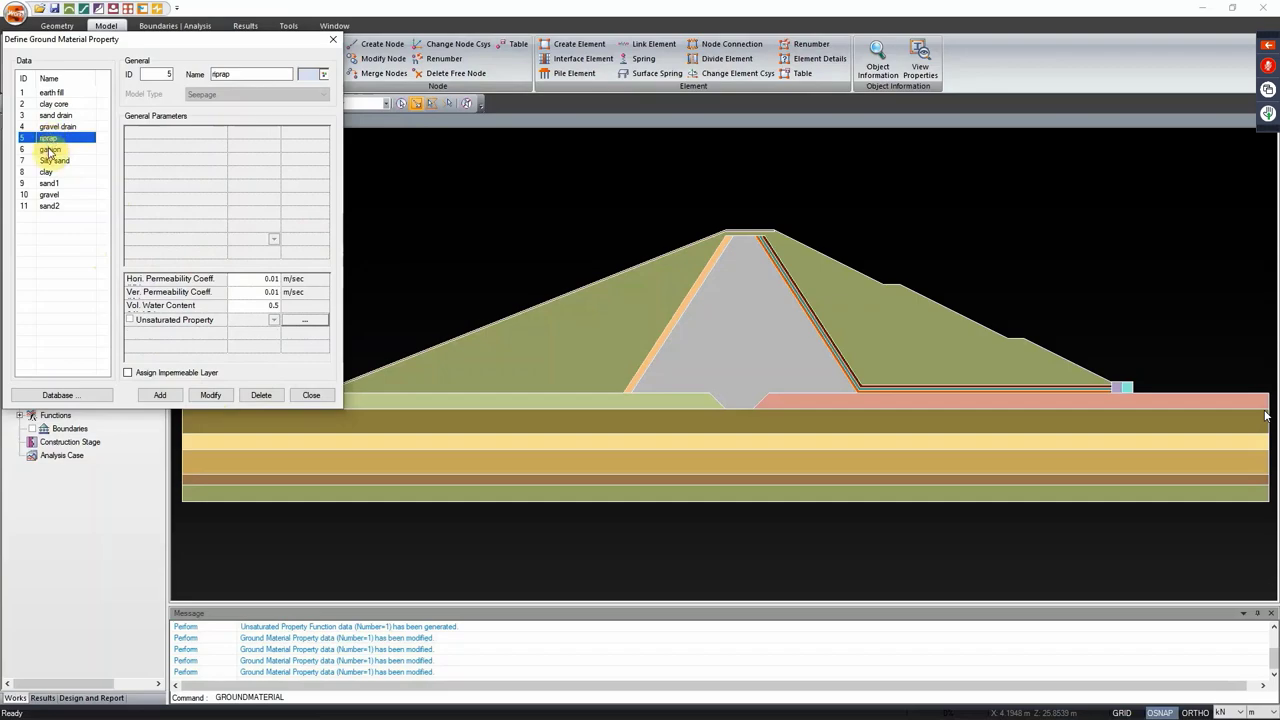
{"action": "left_click", "coordinate": [50, 150]}
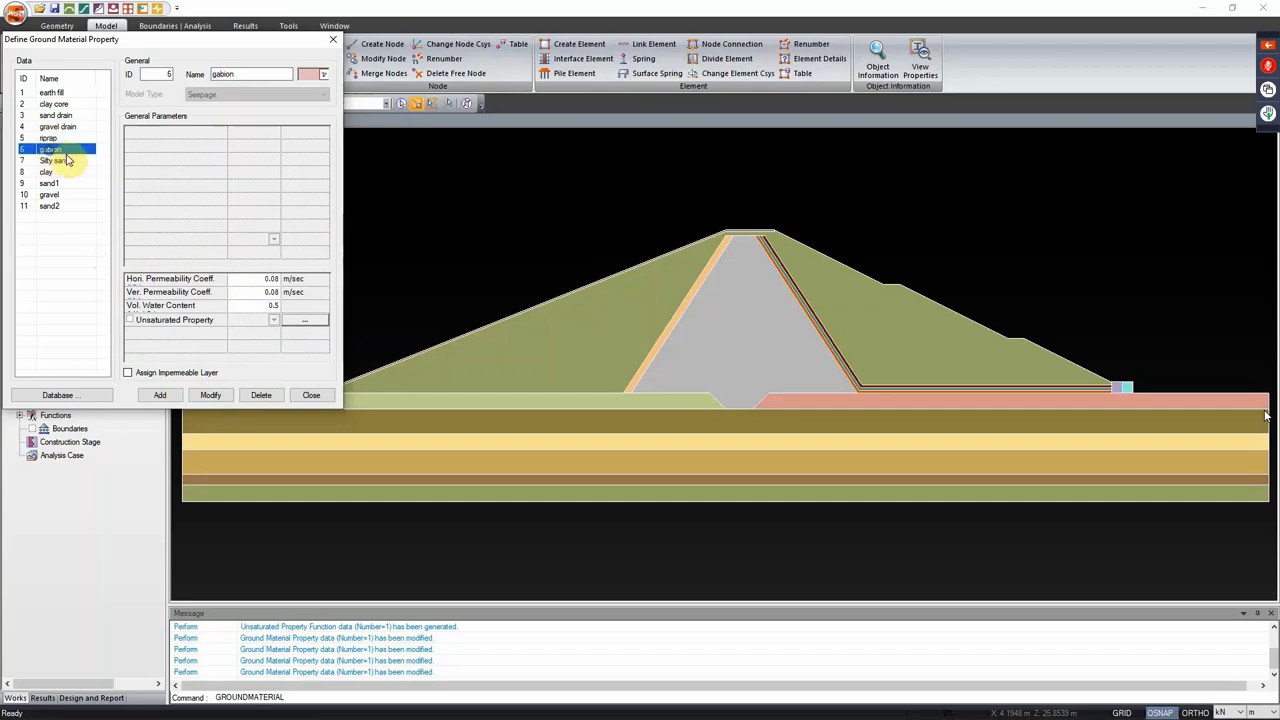
Step: Enable the unsaturated property for the Silty sand material and assign it the fine sand function
{"action": "left_click", "coordinate": [56, 162]}
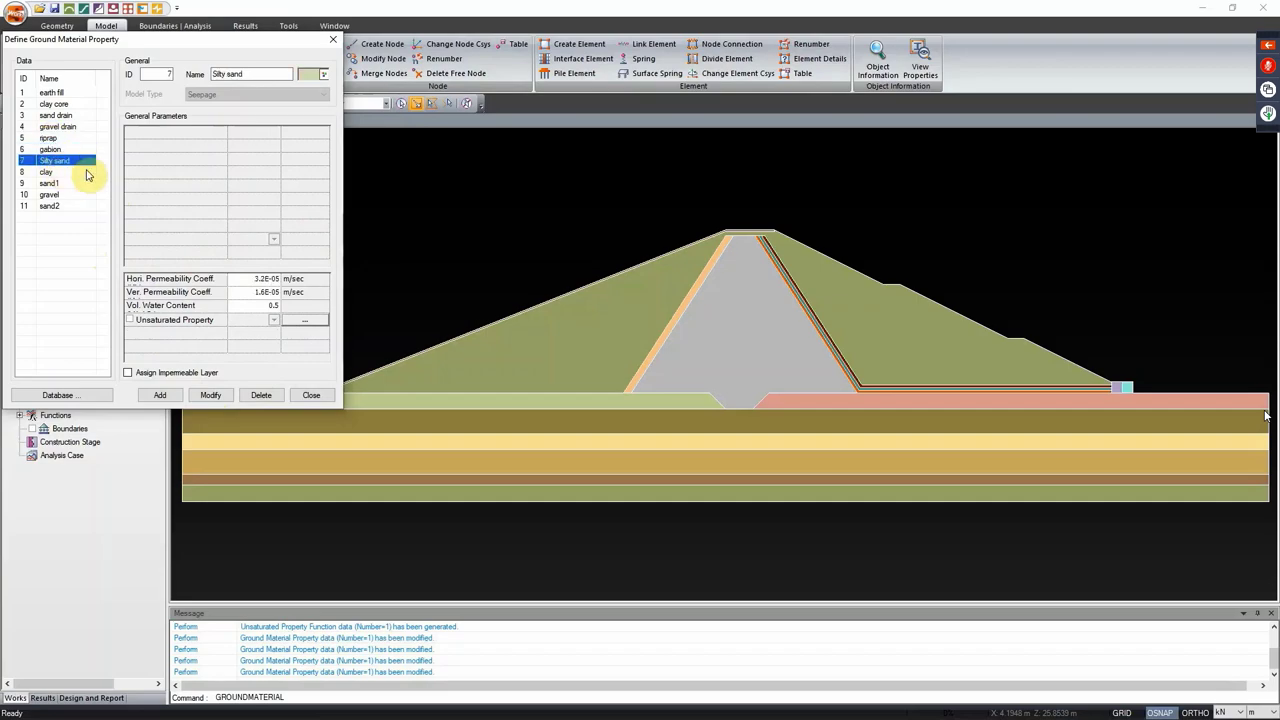
{"action": "left_click", "coordinate": [130, 320]}
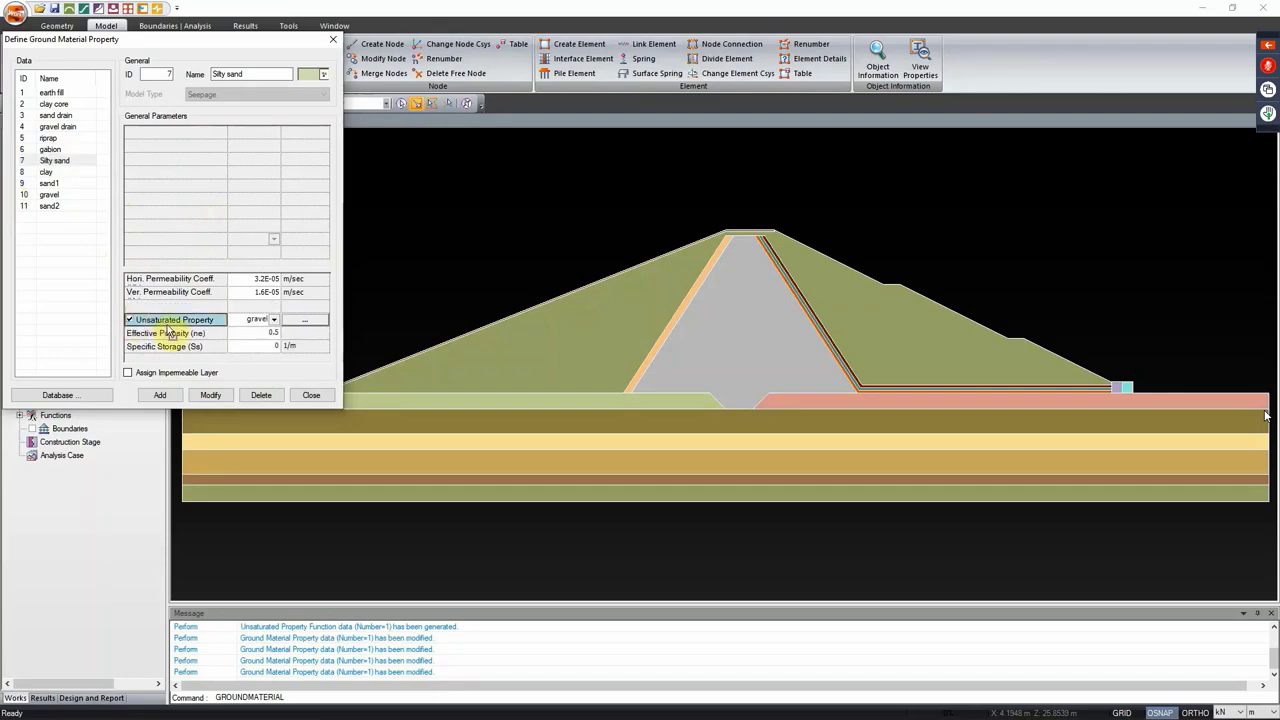
{"action": "left_click", "coordinate": [274, 320]}
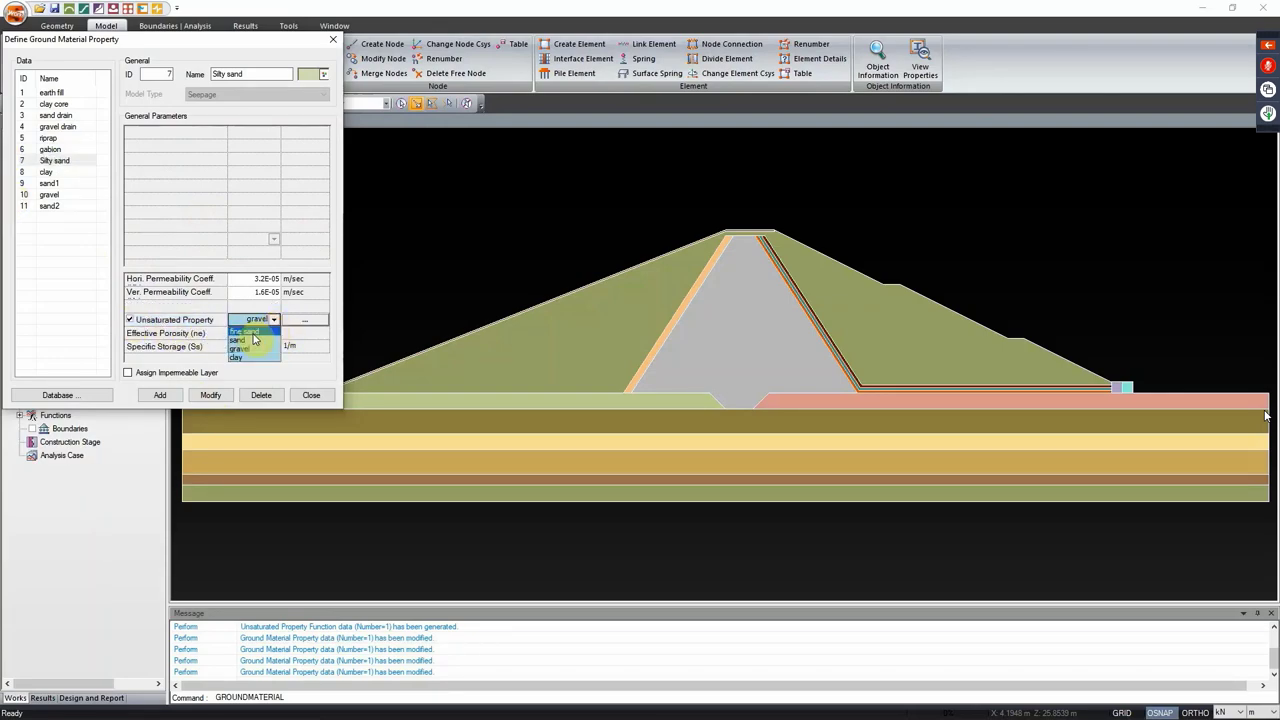
{"action": "left_click", "coordinate": [252, 333]}
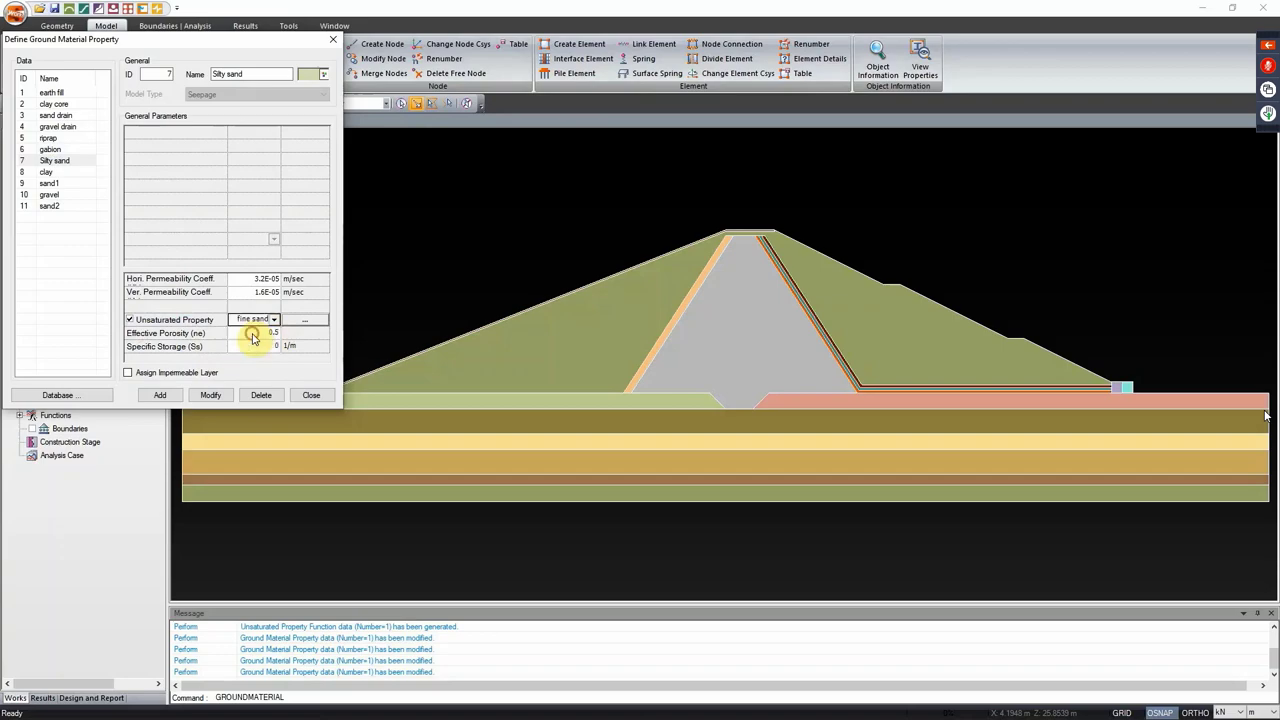
{"action": "left_click", "coordinate": [212, 396]}
Step: Enable the unsaturated property for the clay material with ID 8 and assign it the clay function
{"action": "left_click", "coordinate": [80, 172]}
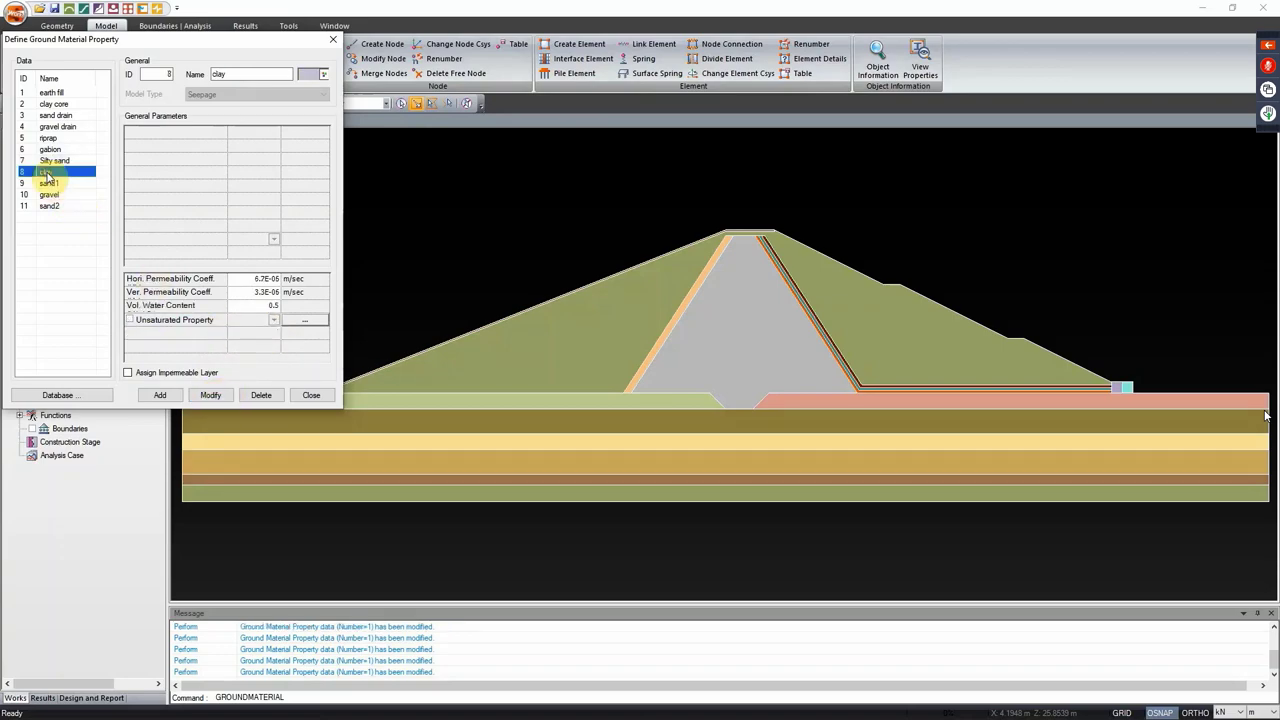
{"action": "left_click", "coordinate": [129, 320]}
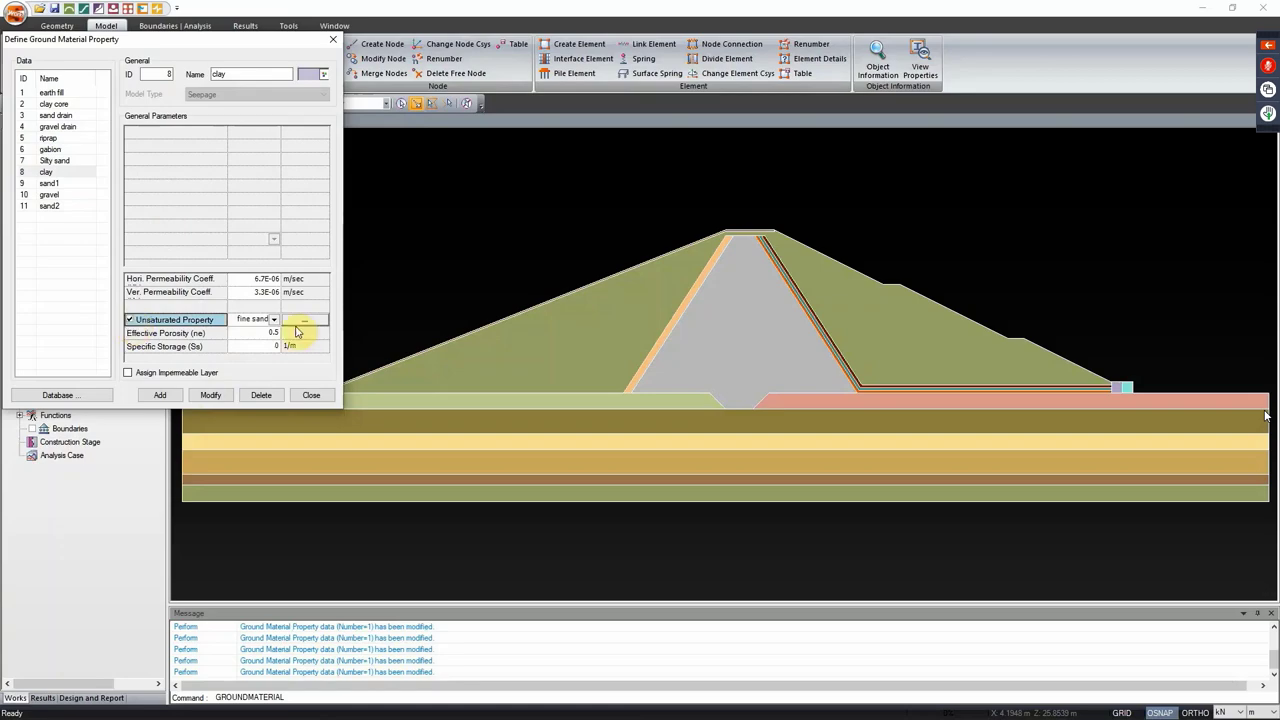
{"action": "left_click", "coordinate": [274, 320]}
{"action": "left_click", "coordinate": [247, 358]}
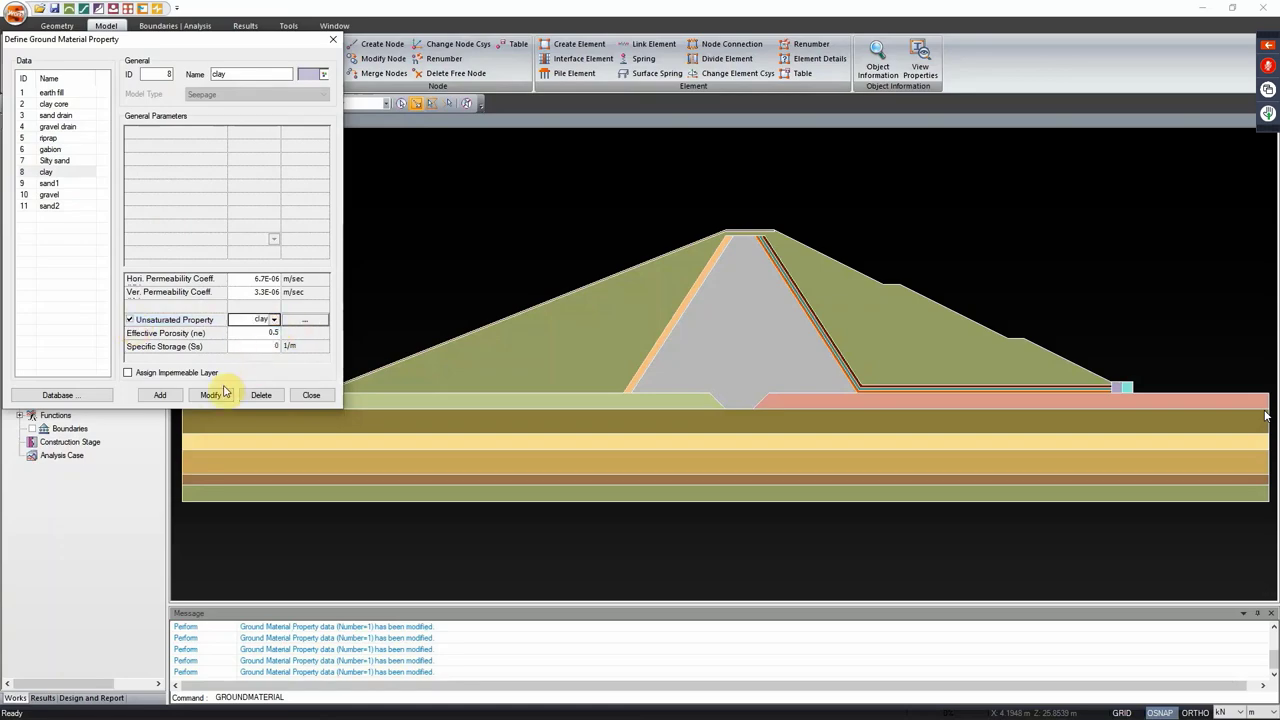
{"action": "left_click", "coordinate": [210, 395]}
Step: Enable the unsaturated property for the sand1 material and assign it the sand function
{"action": "left_click", "coordinate": [46, 185]}
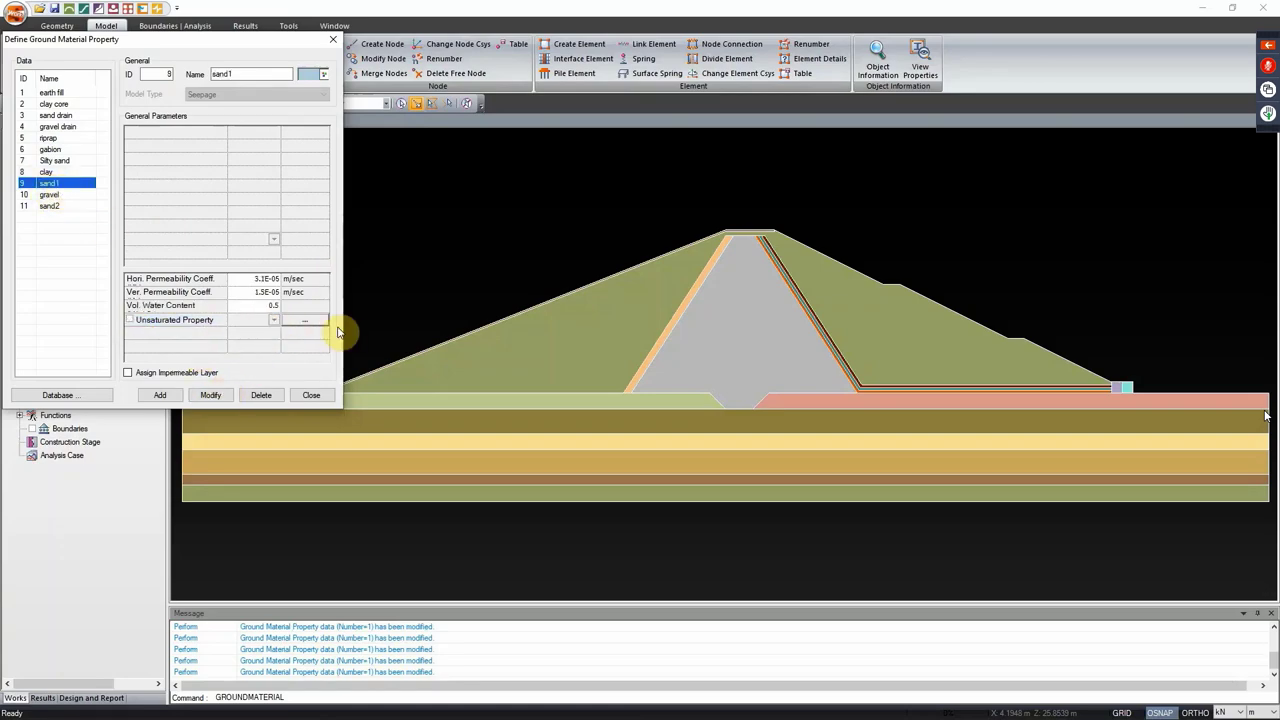
{"action": "left_click", "coordinate": [128, 320]}
{"action": "left_click", "coordinate": [272, 320]}
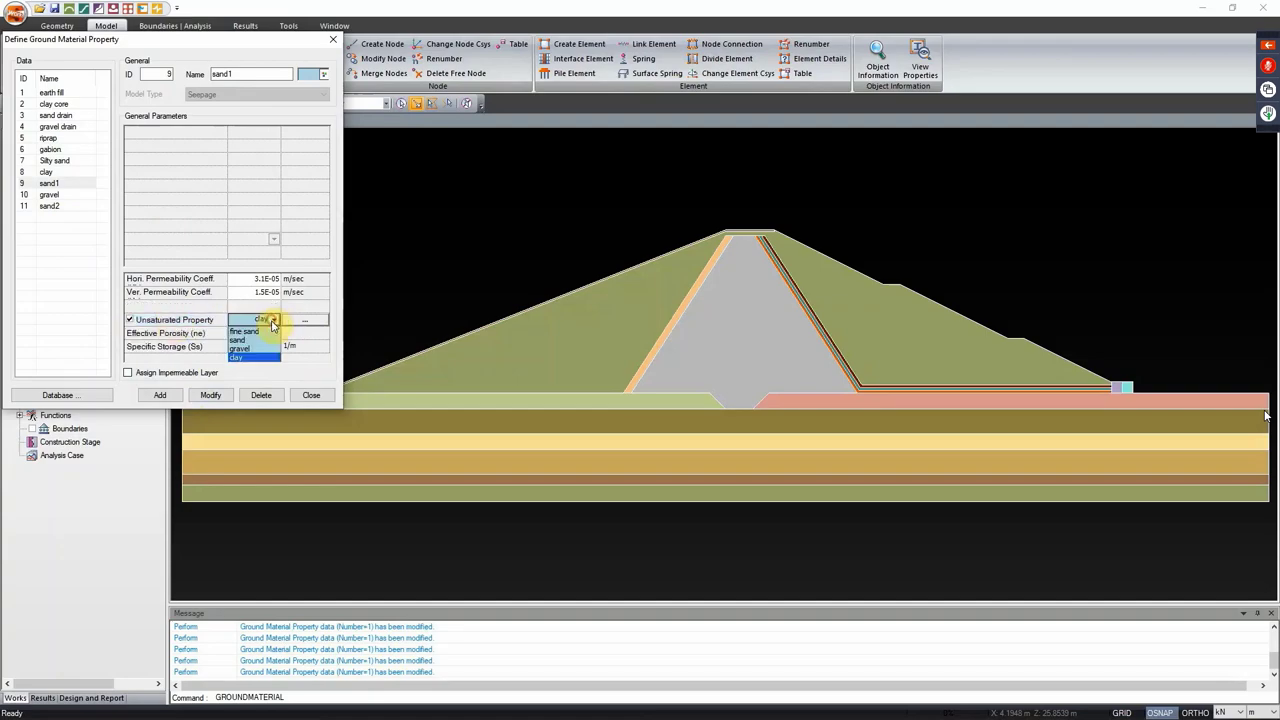
{"action": "left_click", "coordinate": [240, 340]}
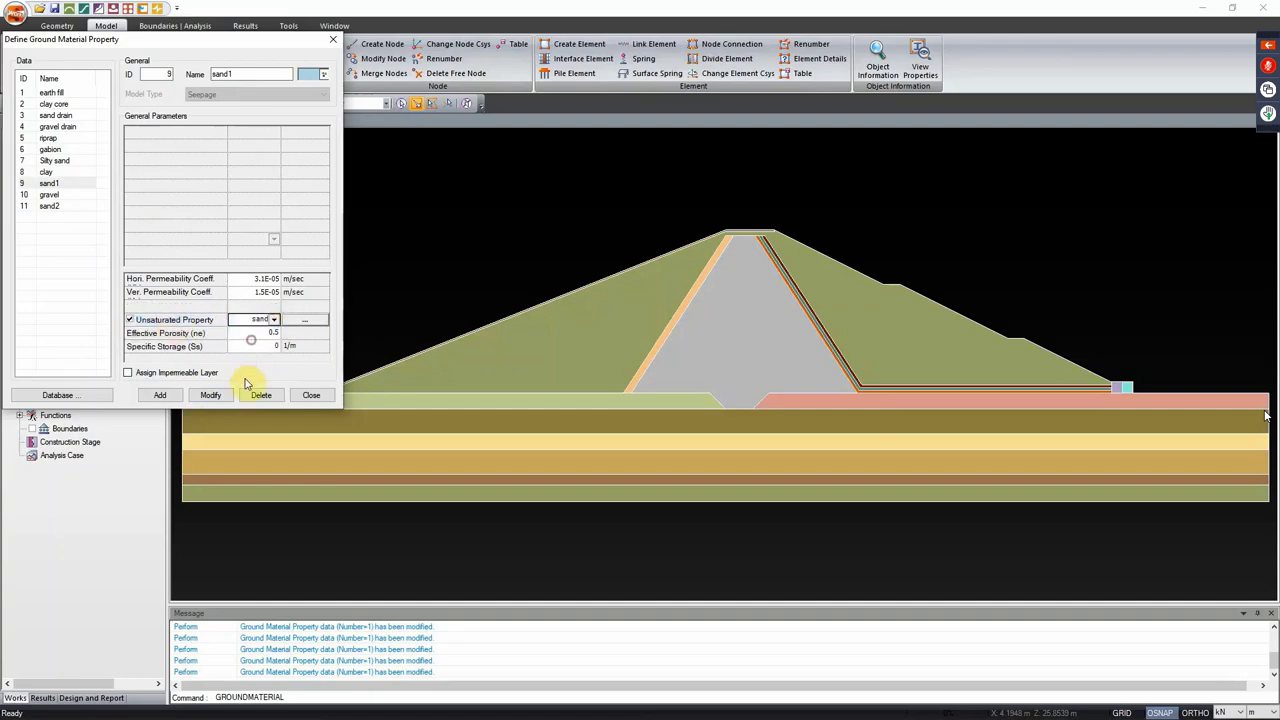
Step: Enable the unsaturated property for the gravel material with ID 10 and assign it the gravel function
{"action": "left_click", "coordinate": [48, 194]}
{"action": "left_click", "coordinate": [129, 320]}
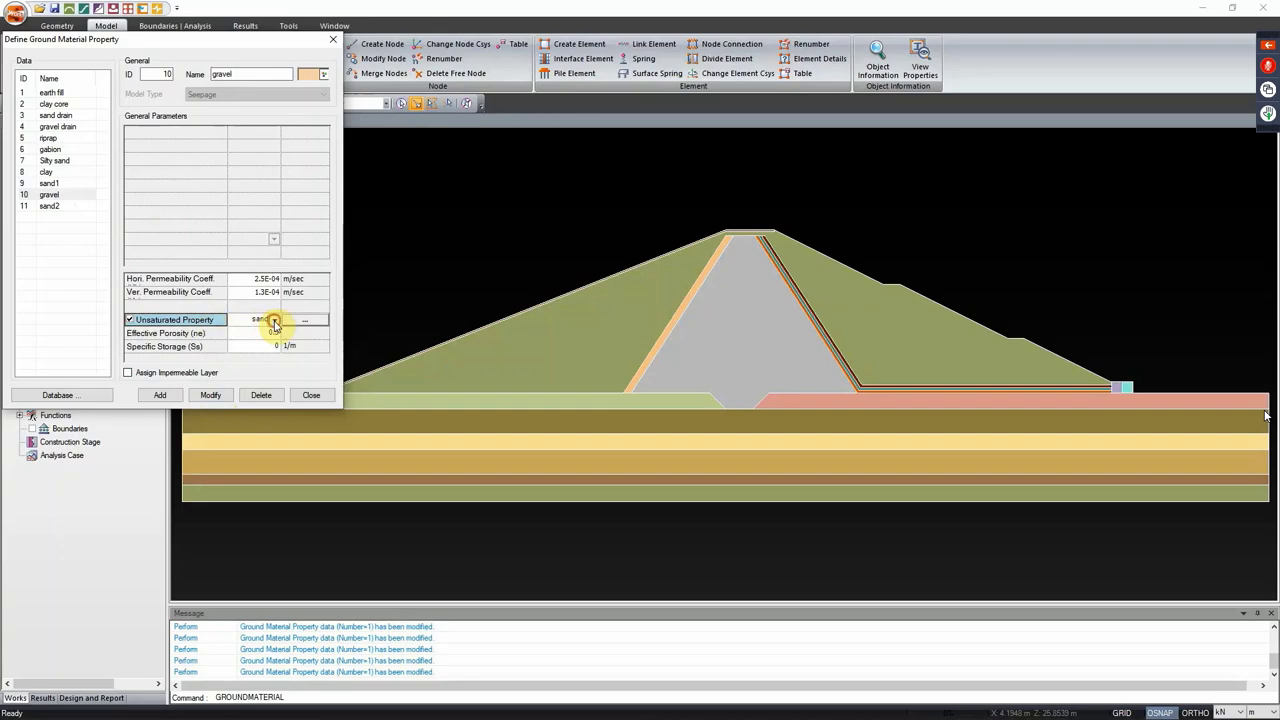
{"action": "left_click", "coordinate": [273, 320]}
{"action": "left_click", "coordinate": [210, 395]}
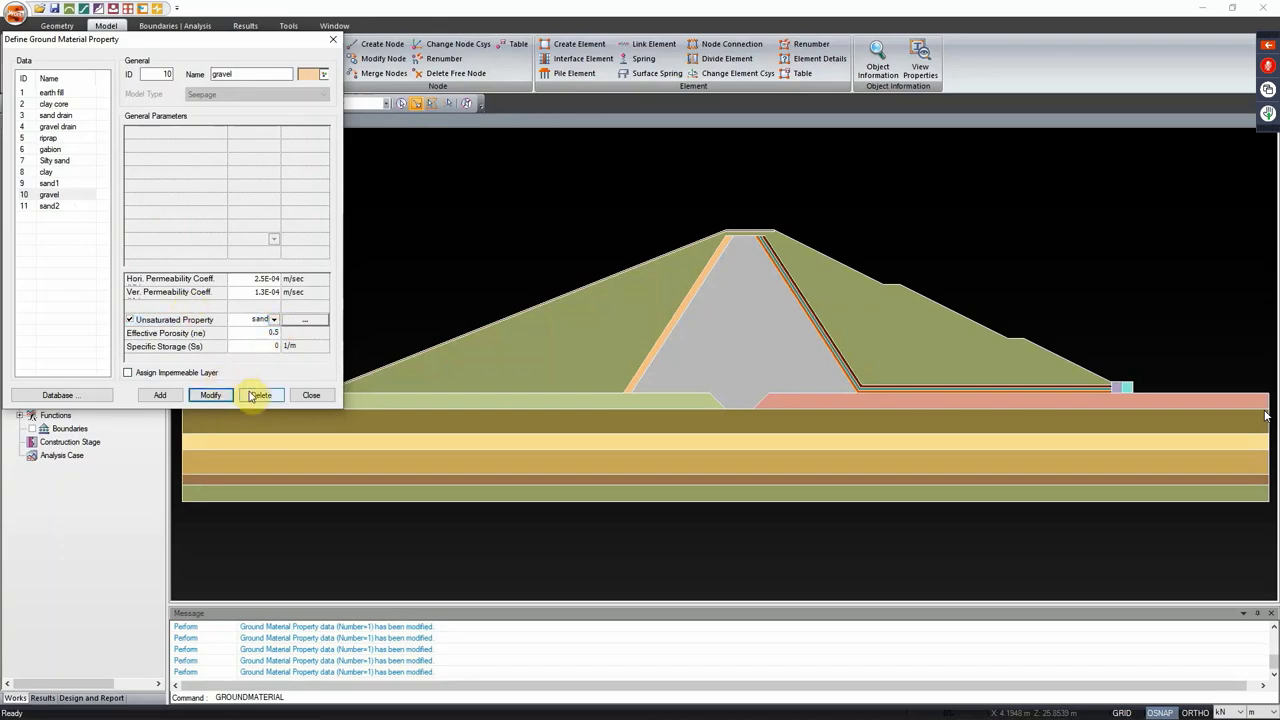
{"action": "left_click", "coordinate": [273, 320]}
{"action": "left_click", "coordinate": [255, 356]}
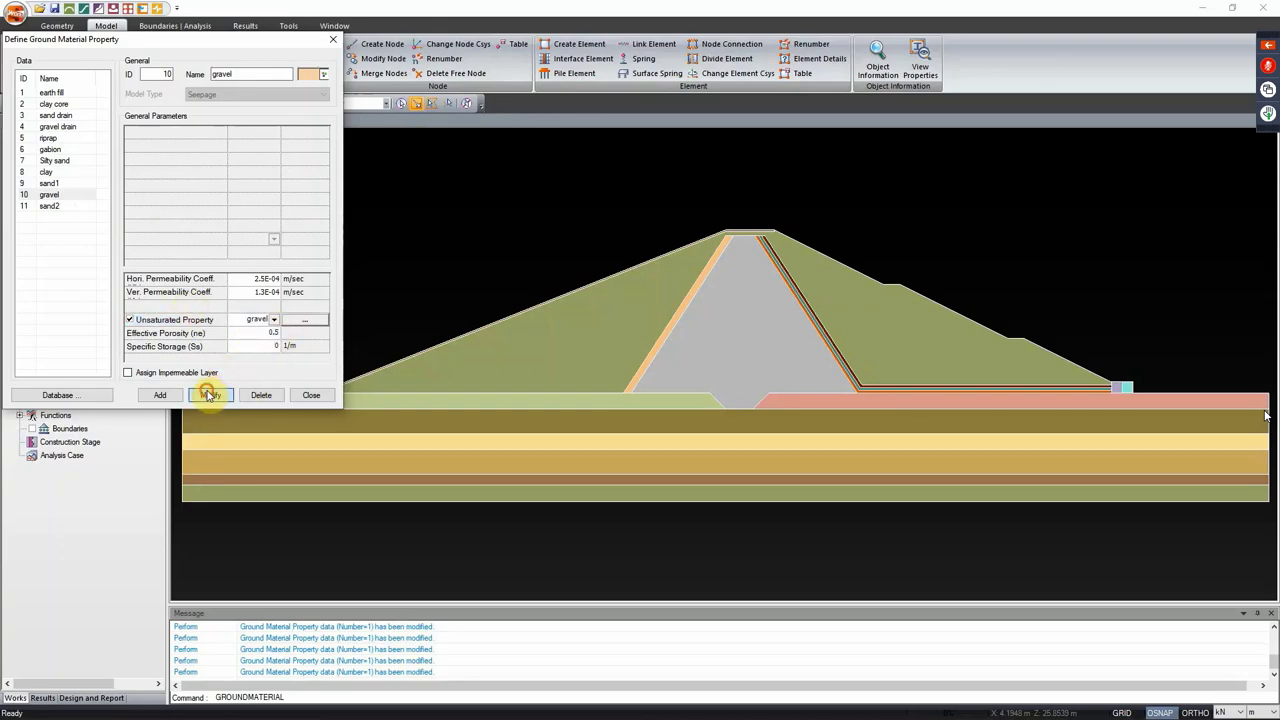
Step: Enable the unsaturated property for the sand2 material and assign it the sand function
{"action": "left_click", "coordinate": [50, 205]}
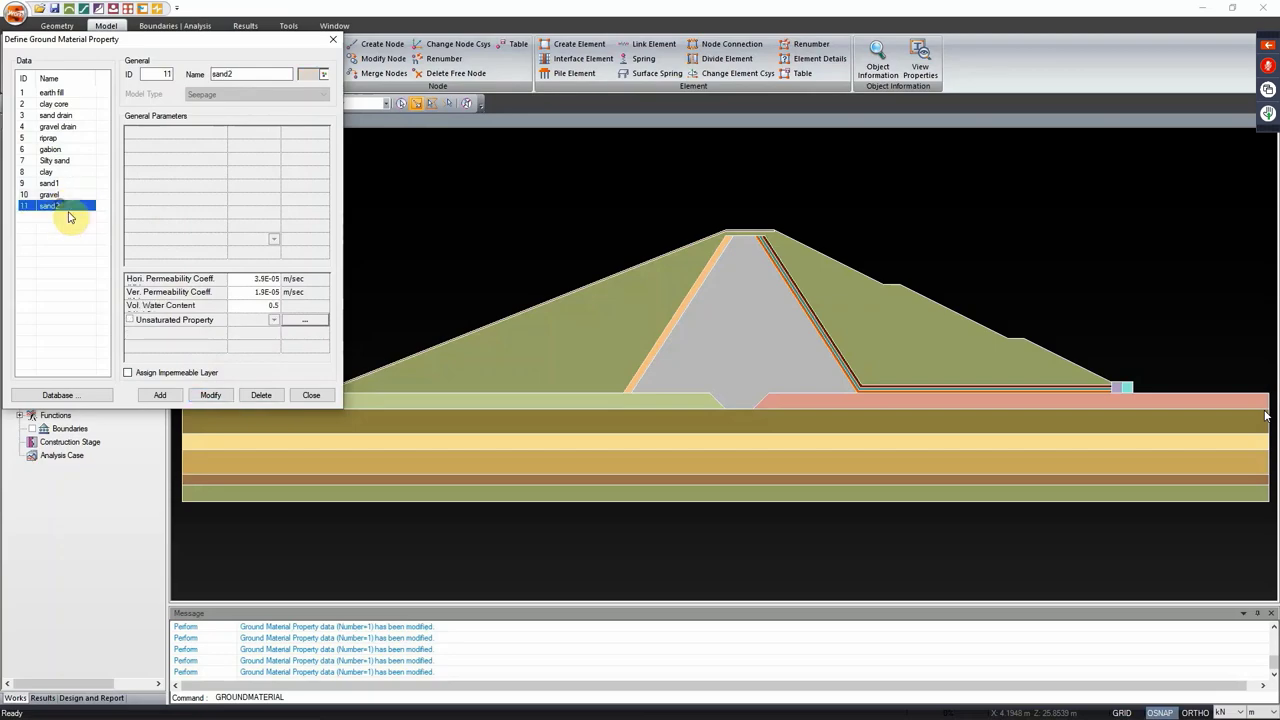
{"action": "left_click", "coordinate": [131, 320]}
{"action": "left_click", "coordinate": [273, 320]}
{"action": "left_click", "coordinate": [255, 340]}
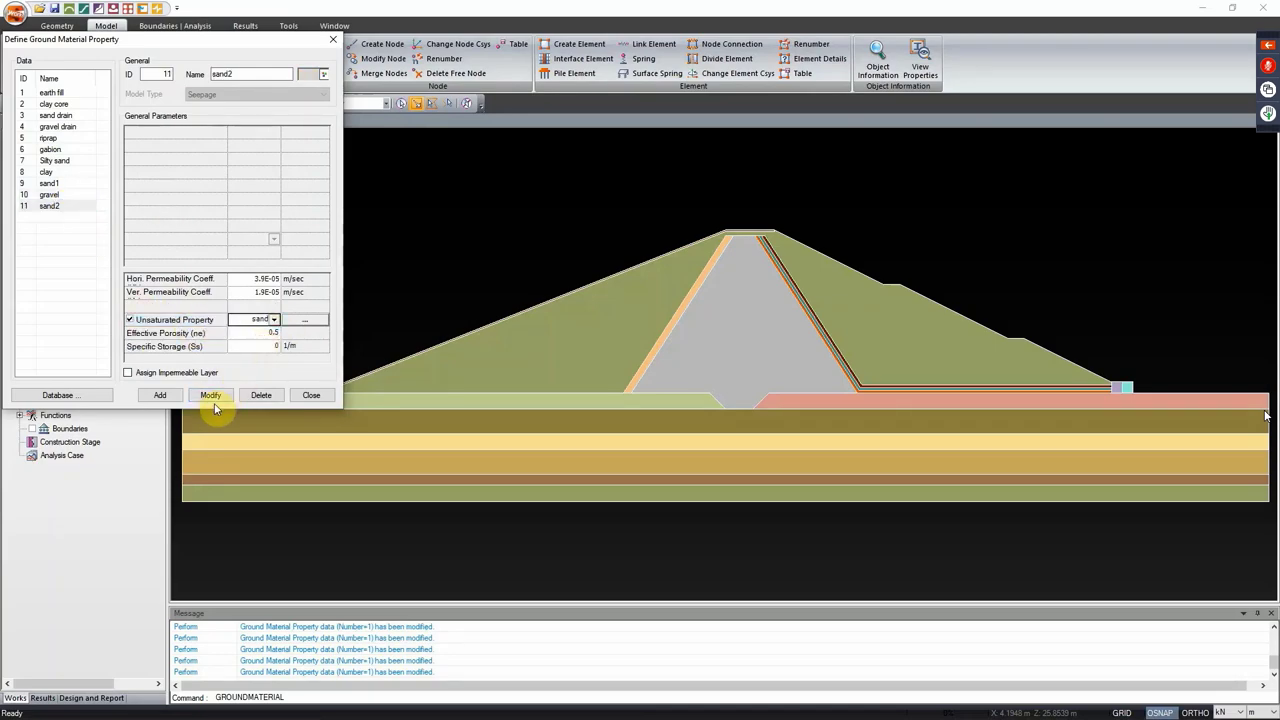
{"action": "left_click", "coordinate": [212, 397]}
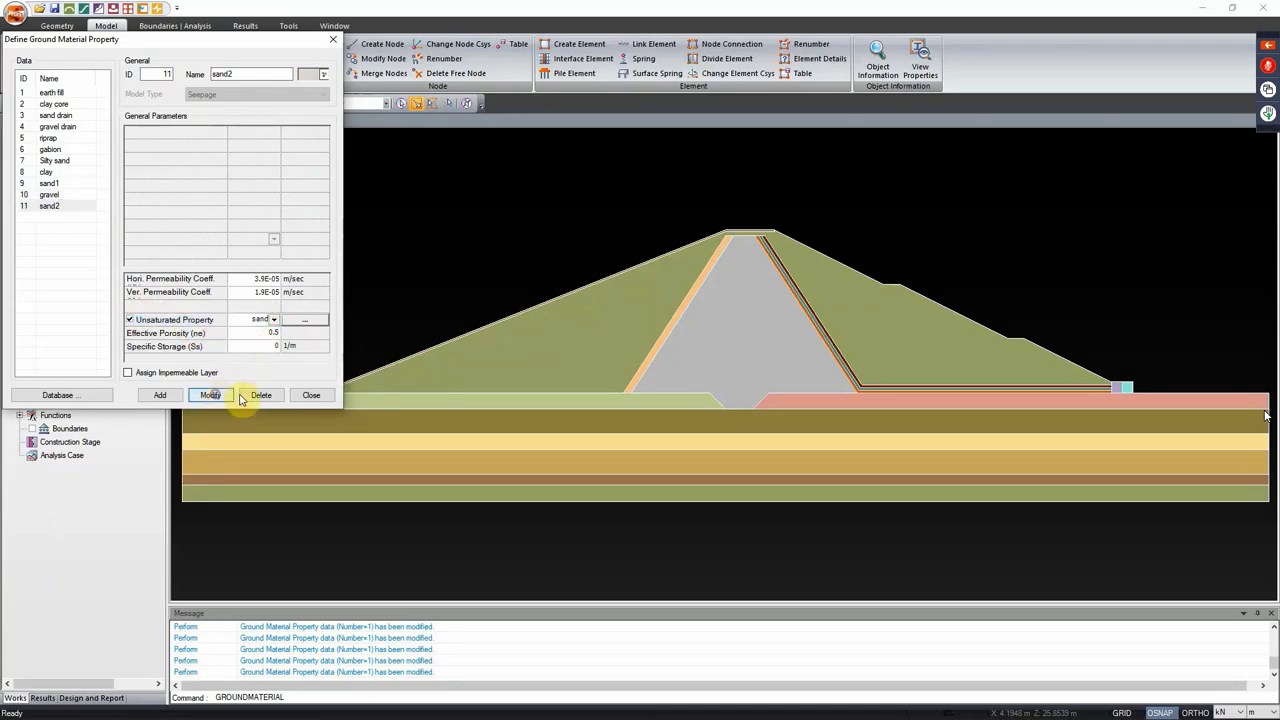
Step: Check the unsaturated property settings of the earth fill, gabion and foundation soil materials and close the material definitions
{"action": "left_click", "coordinate": [52, 92]}
{"action": "left_click", "coordinate": [50, 149]}
{"action": "left_click", "coordinate": [54, 160]}
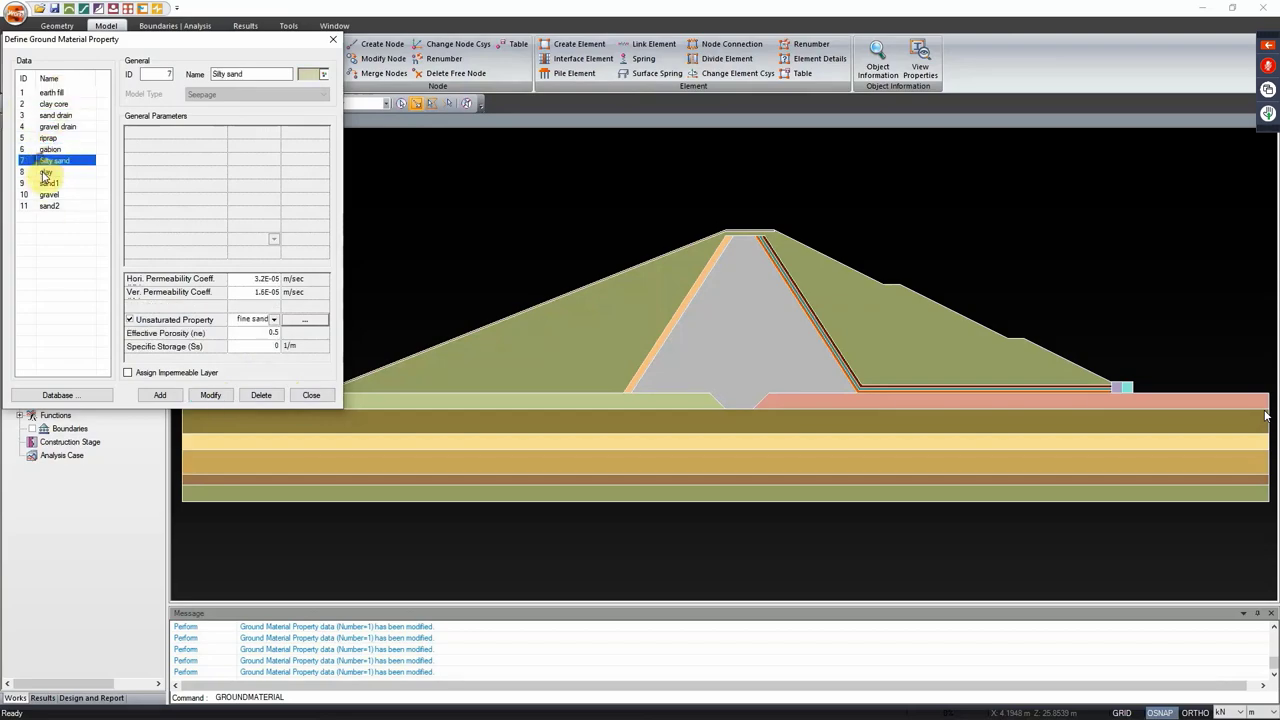
{"action": "left_click", "coordinate": [45, 172]}
{"action": "left_click", "coordinate": [48, 183]}
{"action": "left_click", "coordinate": [48, 194]}
{"action": "left_click", "coordinate": [49, 205]}
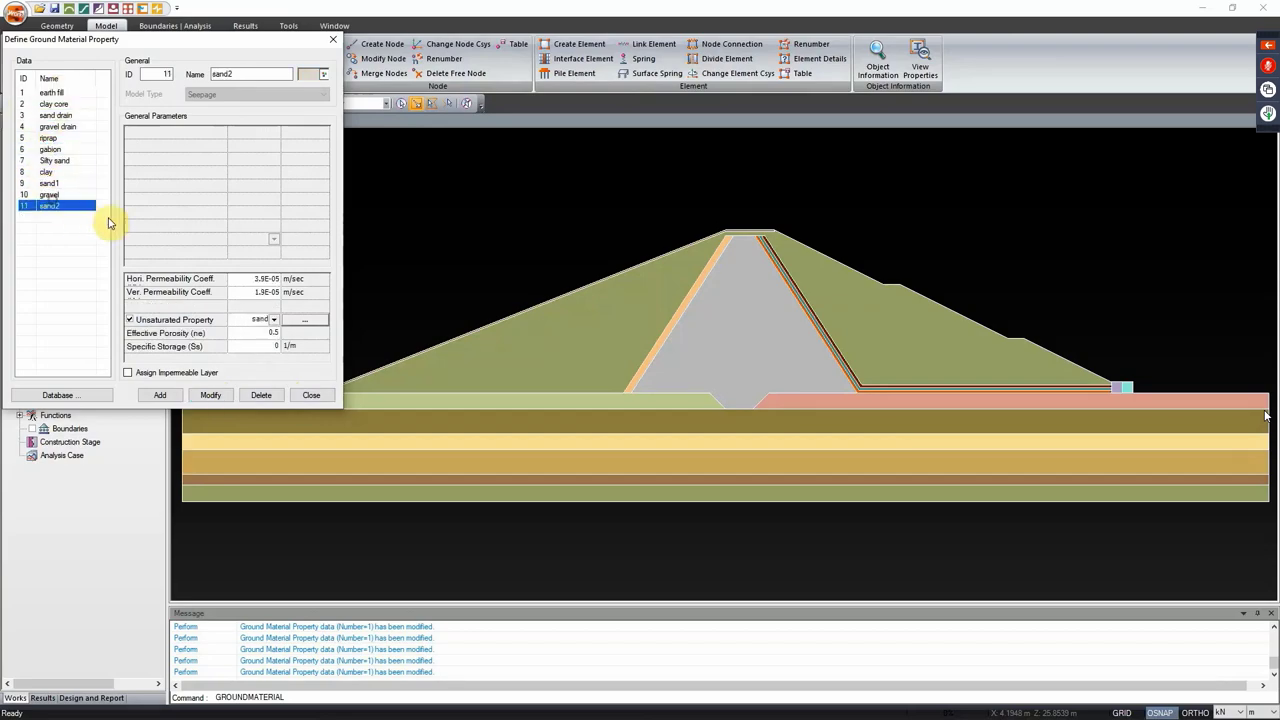
{"action": "left_click", "coordinate": [311, 395]}
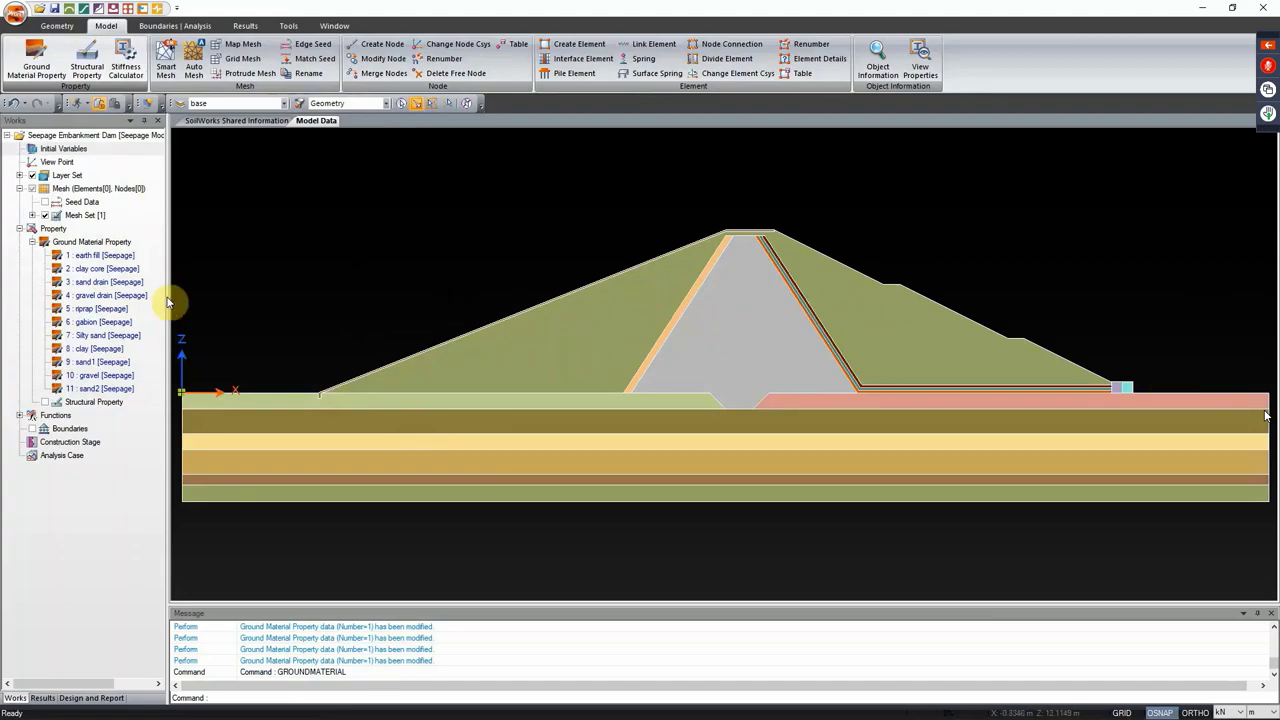
Step: Assign the earth fill material to the embankment shell and the clay core material to the central core
{"action": "left_click", "coordinate": [596, 351]}
{"action": "left_click", "coordinate": [118, 256]}
{"action": "left_click_drag", "start_coordinate": [118, 256], "coordinate": [520, 330]}
{"action": "left_click", "coordinate": [749, 331]}
{"action": "left_click_drag", "start_coordinate": [100, 269], "coordinate": [729, 294]}
Step: Assign the sand drain material to the upstream filter strip and the two outer strips of the downstream drain
{"action": "scroll", "coordinate": [380, 223], "scroll_direction": "up", "scroll_amount": 5}
{"action": "left_click", "coordinate": [410, 240]}
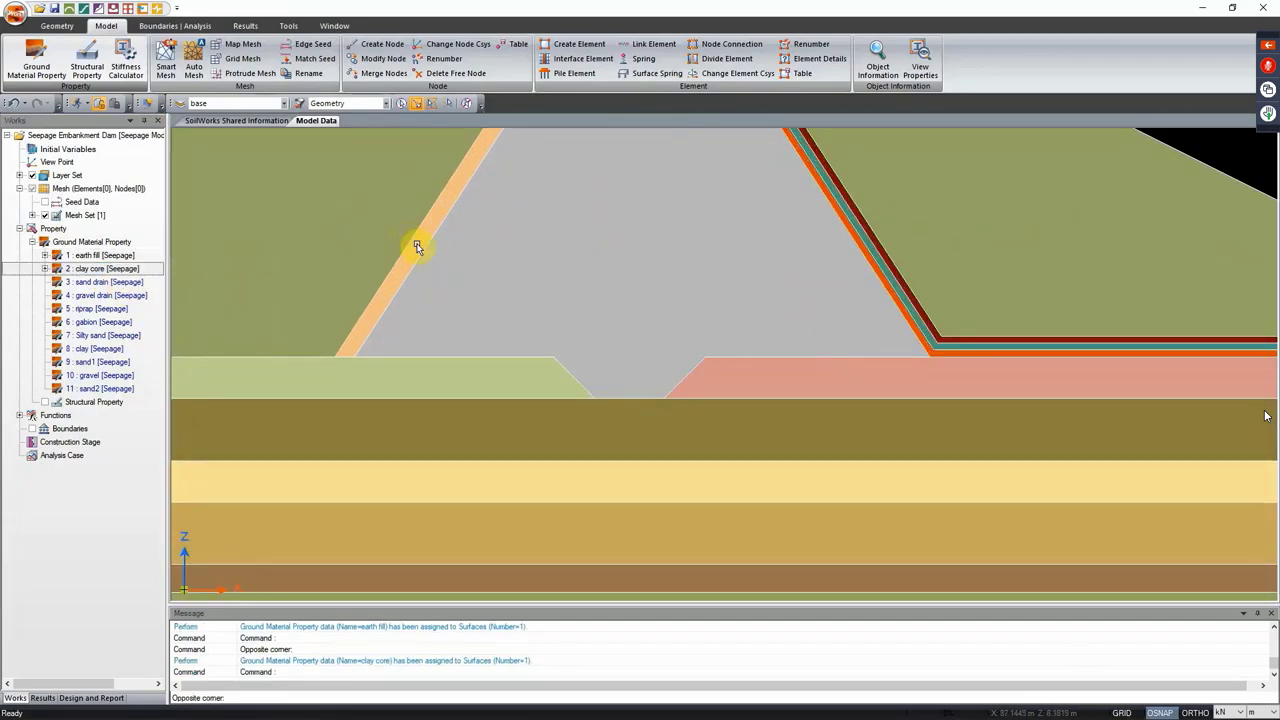
{"action": "scroll", "coordinate": [843, 214], "scroll_direction": "up", "scroll_amount": 4}
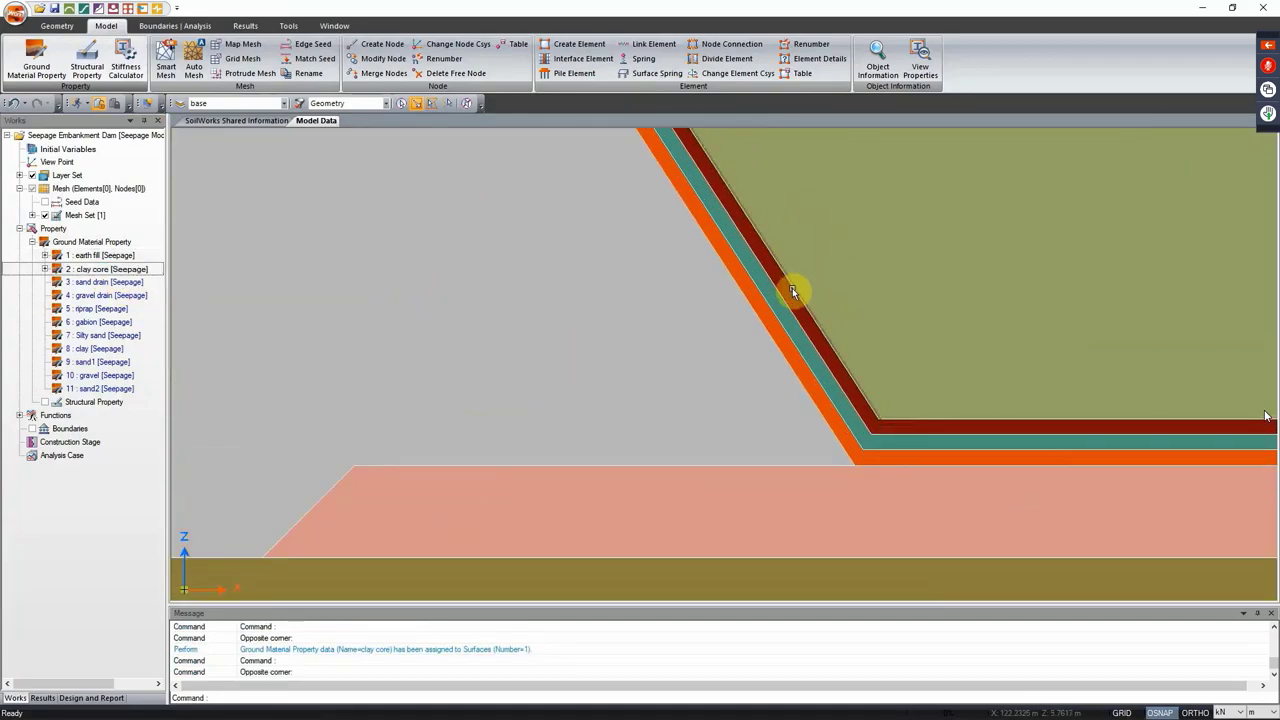
{"action": "left_click", "coordinate": [795, 296]}
{"action": "left_click", "coordinate": [755, 306]}
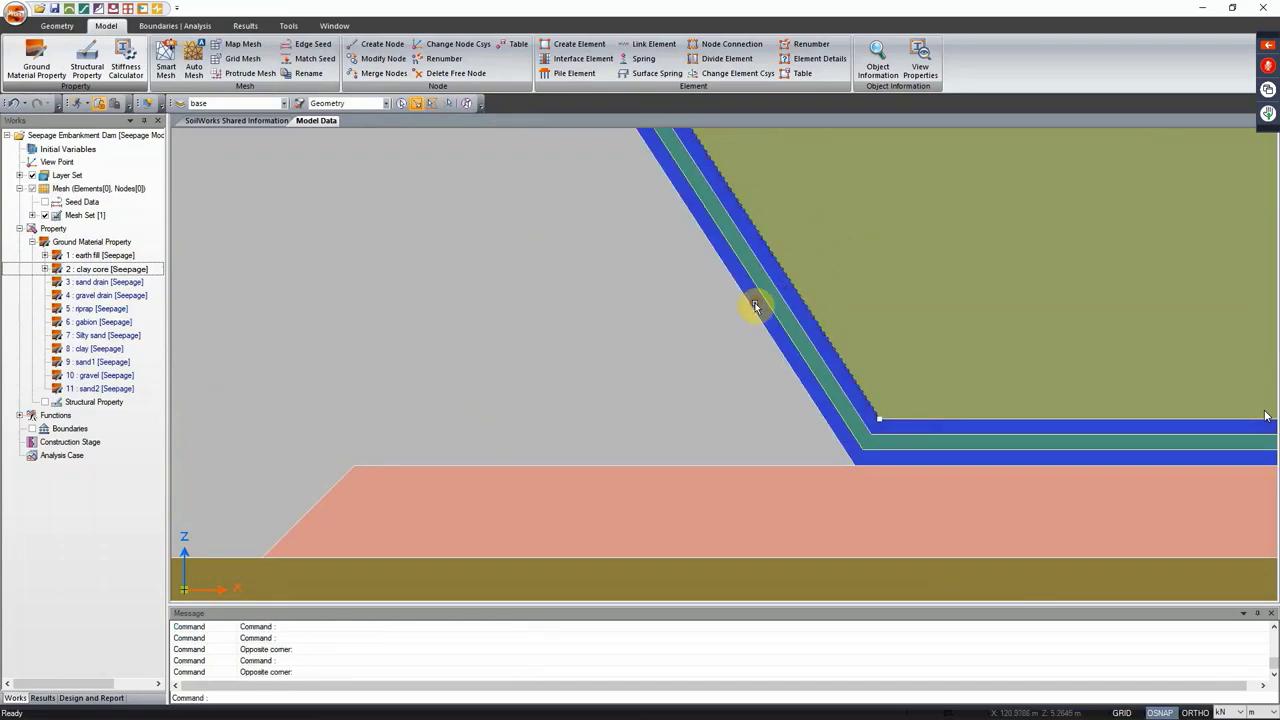
{"action": "left_click_drag", "start_coordinate": [88, 283], "coordinate": [686, 258]}
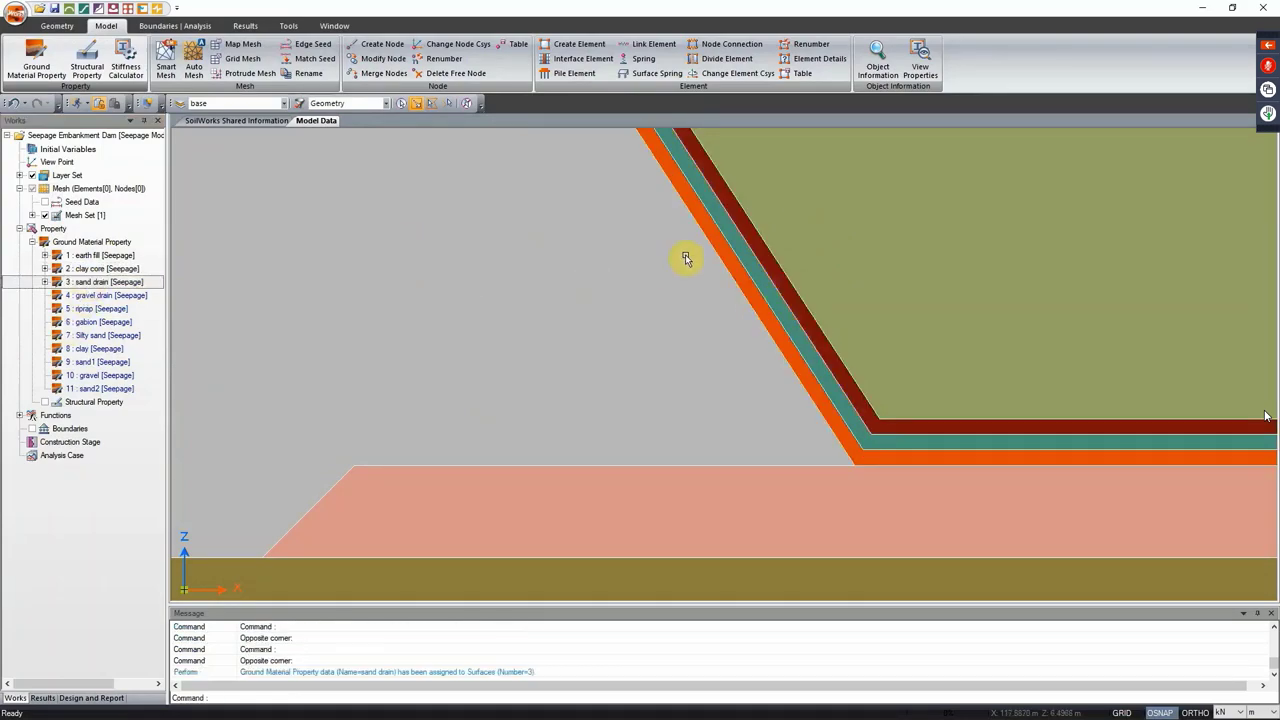
Step: Assign the gravel drain material to the middle downstream drain strip and the riprap material to the thin upstream slope layer
{"action": "left_click", "coordinate": [730, 230]}
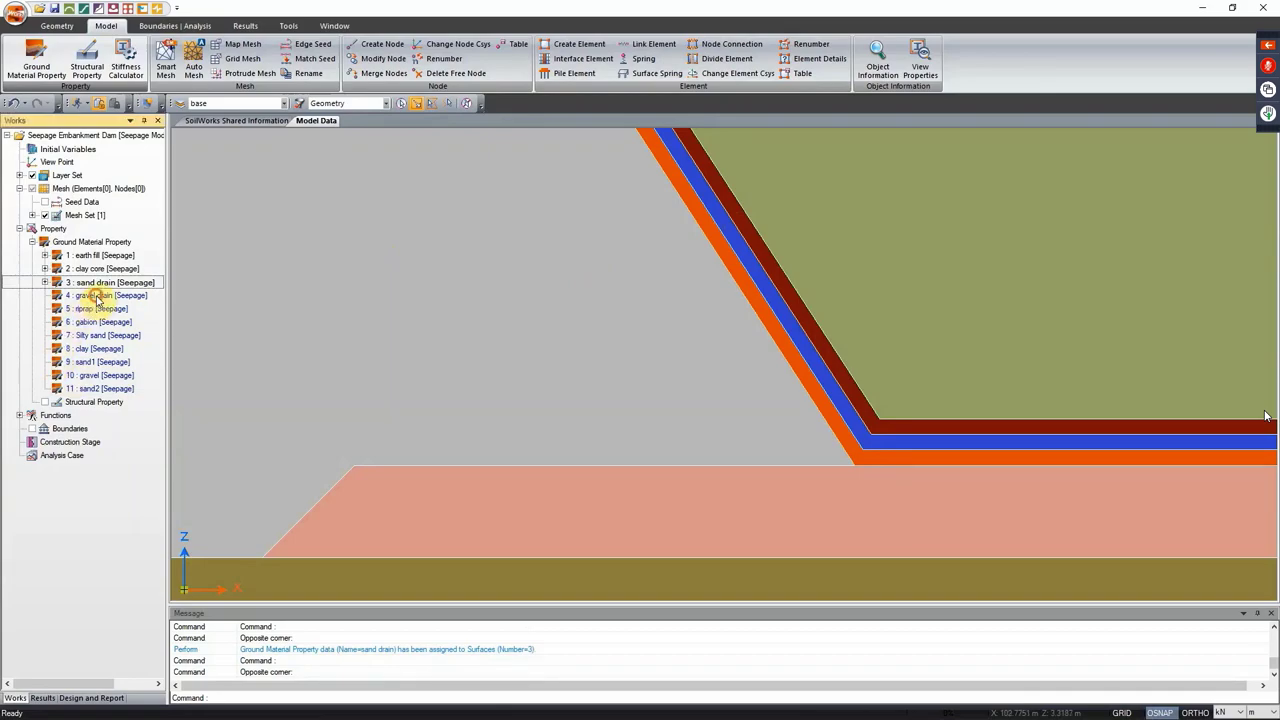
{"action": "left_click_drag", "start_coordinate": [95, 295], "coordinate": [325, 350]}
{"action": "scroll", "coordinate": [1094, 477], "scroll_direction": "up", "scroll_amount": 3}
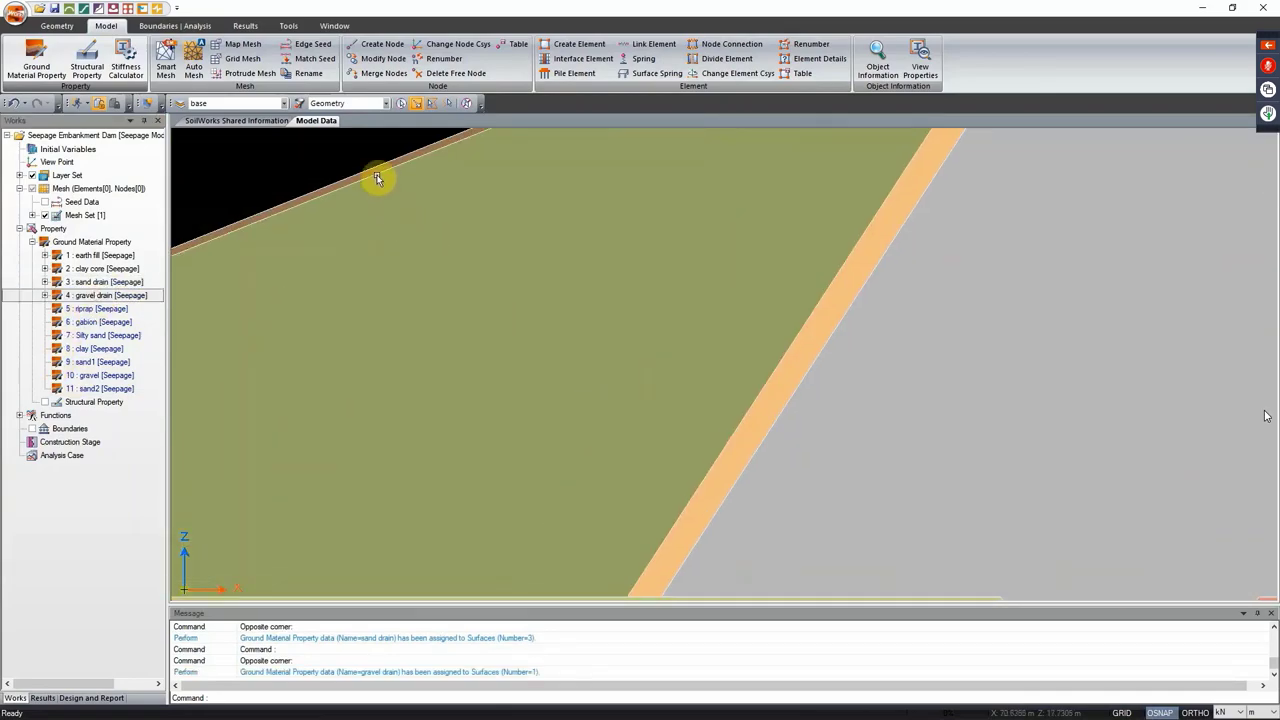
{"action": "left_click", "coordinate": [374, 177]}
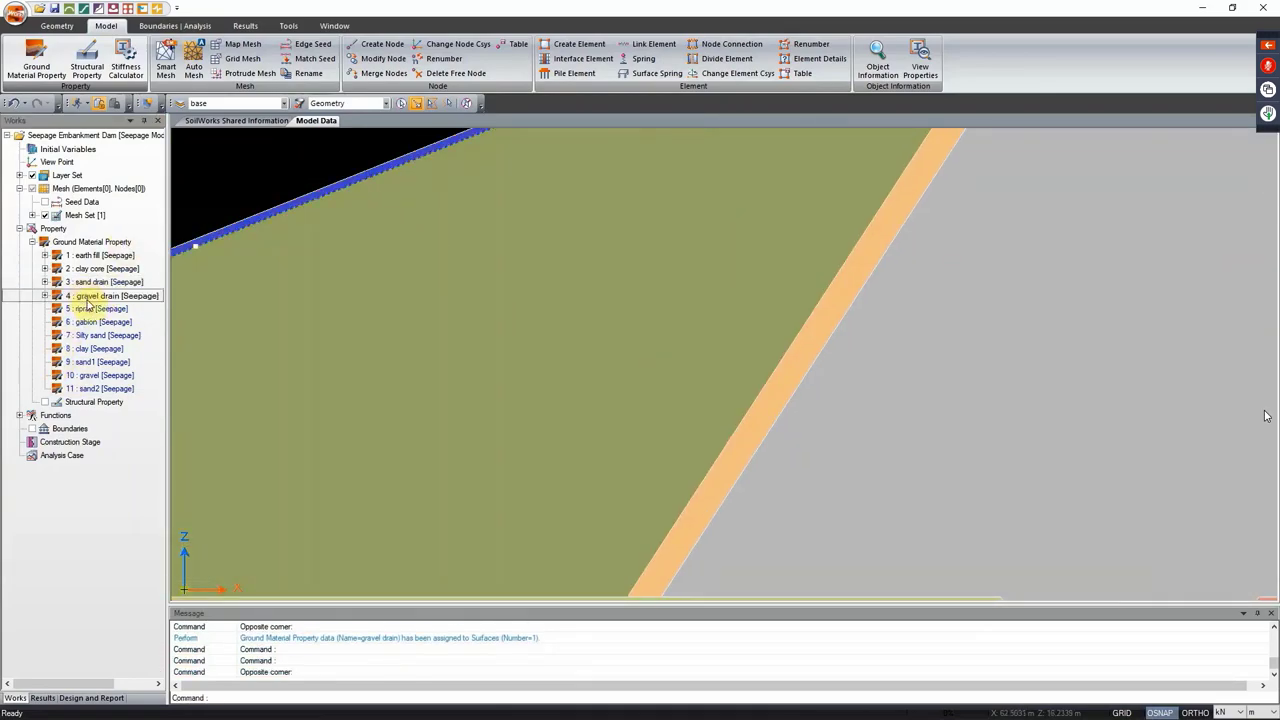
{"action": "left_click_drag", "start_coordinate": [88, 305], "coordinate": [364, 344]}
Step: Assign the gabion material to the two small blocks at the downstream toe of the dam
{"action": "scroll", "coordinate": [1071, 429], "scroll_direction": "down", "scroll_amount": 3}
{"action": "scroll", "coordinate": [432, 272], "scroll_direction": "up", "scroll_amount": 2}
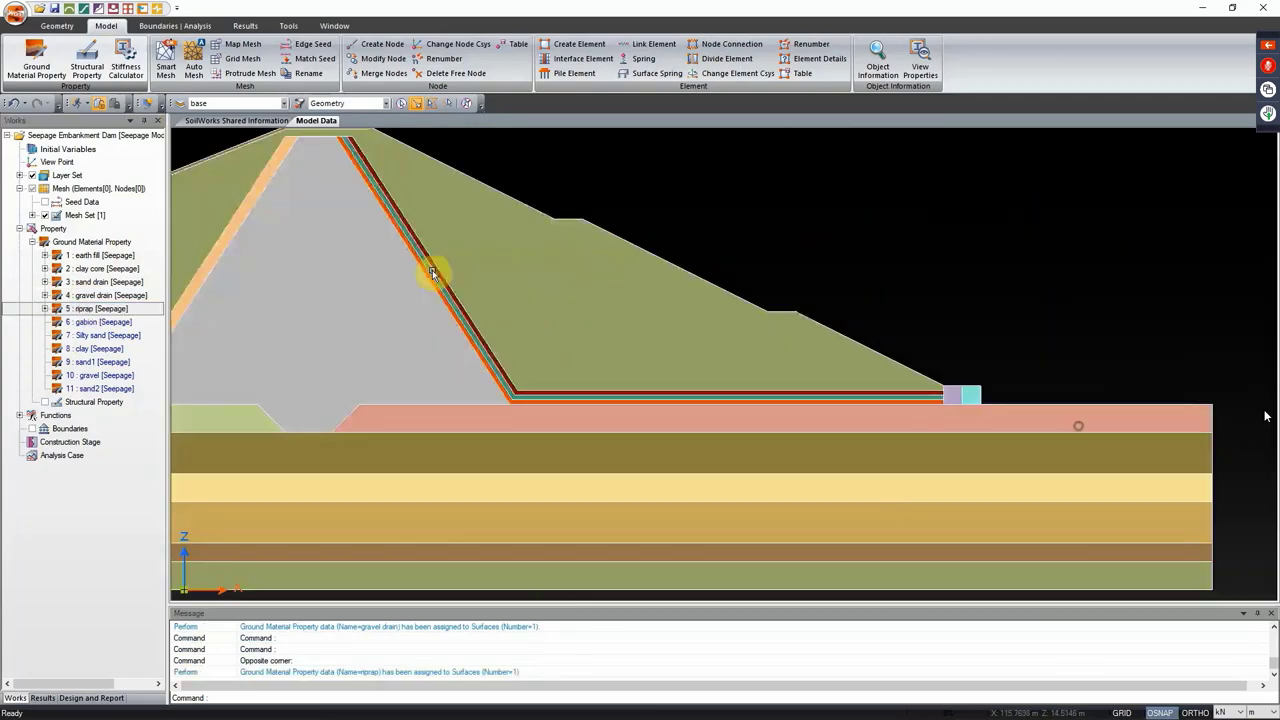
{"action": "scroll", "coordinate": [946, 386], "scroll_direction": "up", "scroll_amount": 3}
{"action": "left_click", "coordinate": [806, 280]}
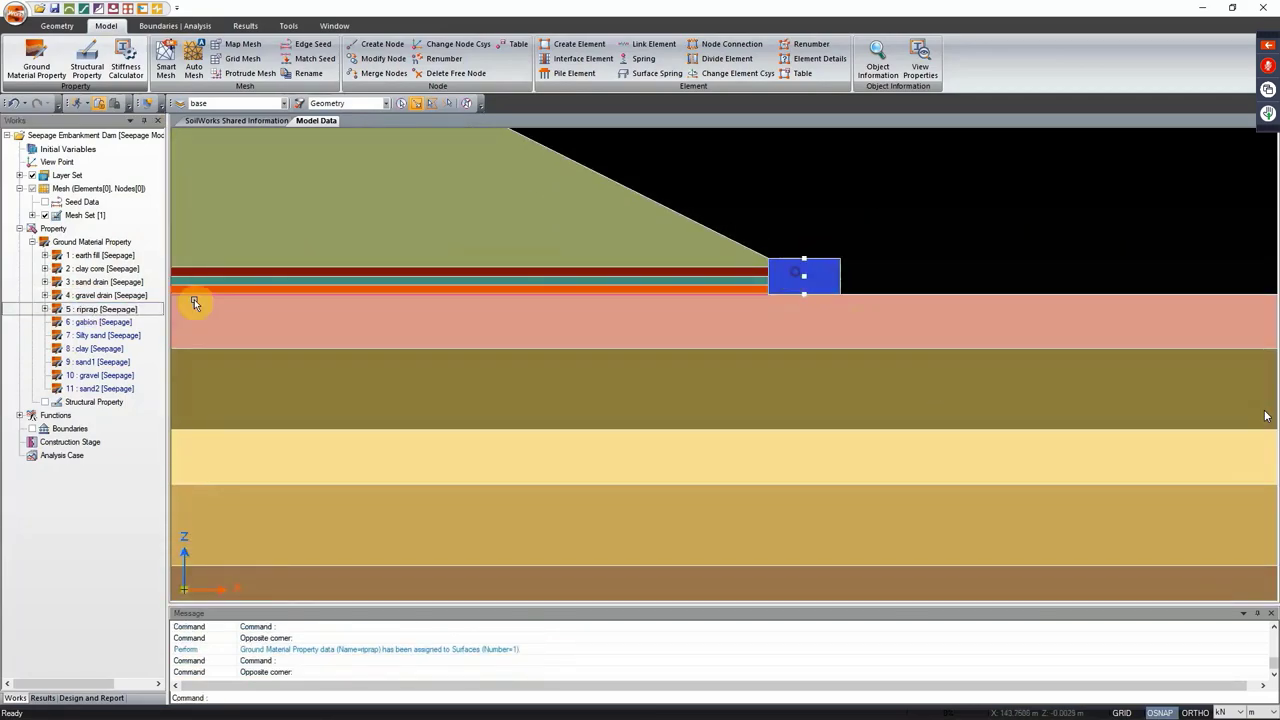
{"action": "left_click_drag", "start_coordinate": [92, 322], "coordinate": [805, 276]}
Step: Assign the Silty sand material to the two uppermost foundation surfaces on either side of the core trench
{"action": "left_click_drag", "start_coordinate": [643, 323], "coordinate": [1202, 390]}
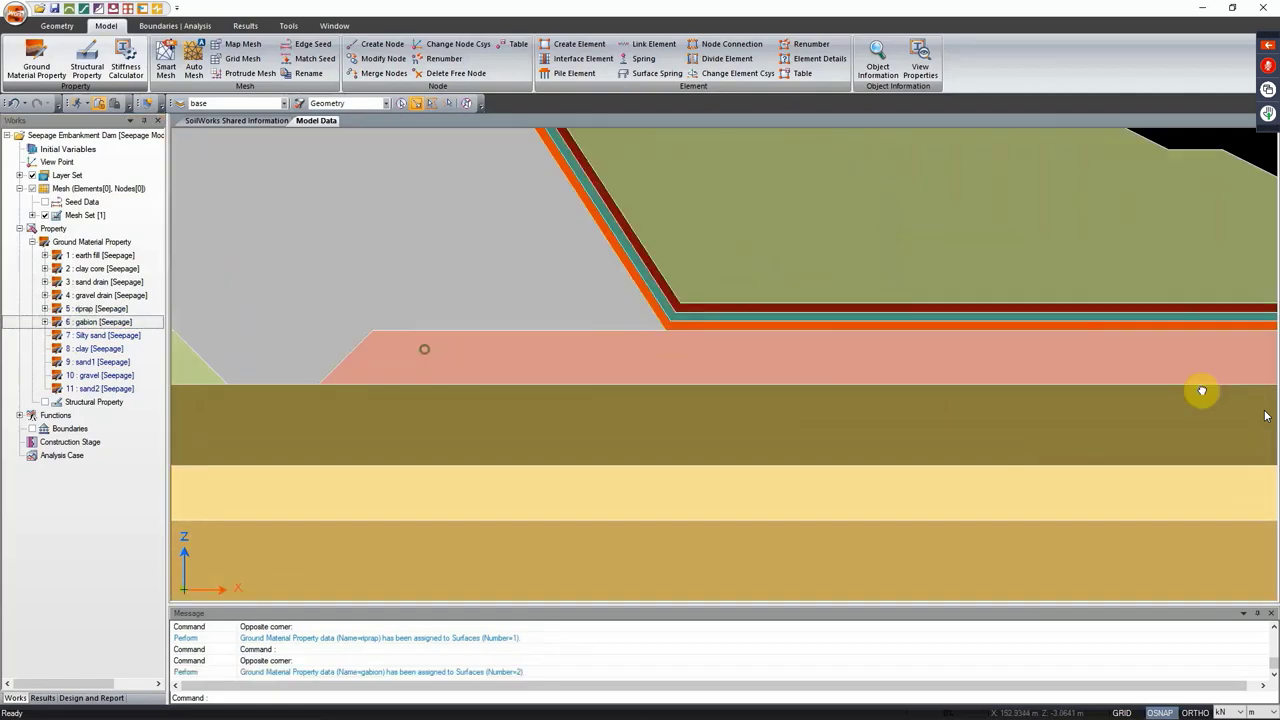
{"action": "scroll", "coordinate": [677, 449], "scroll_direction": "down", "scroll_amount": 3}
{"action": "left_click", "coordinate": [686, 443]}
{"action": "left_click", "coordinate": [529, 437]}
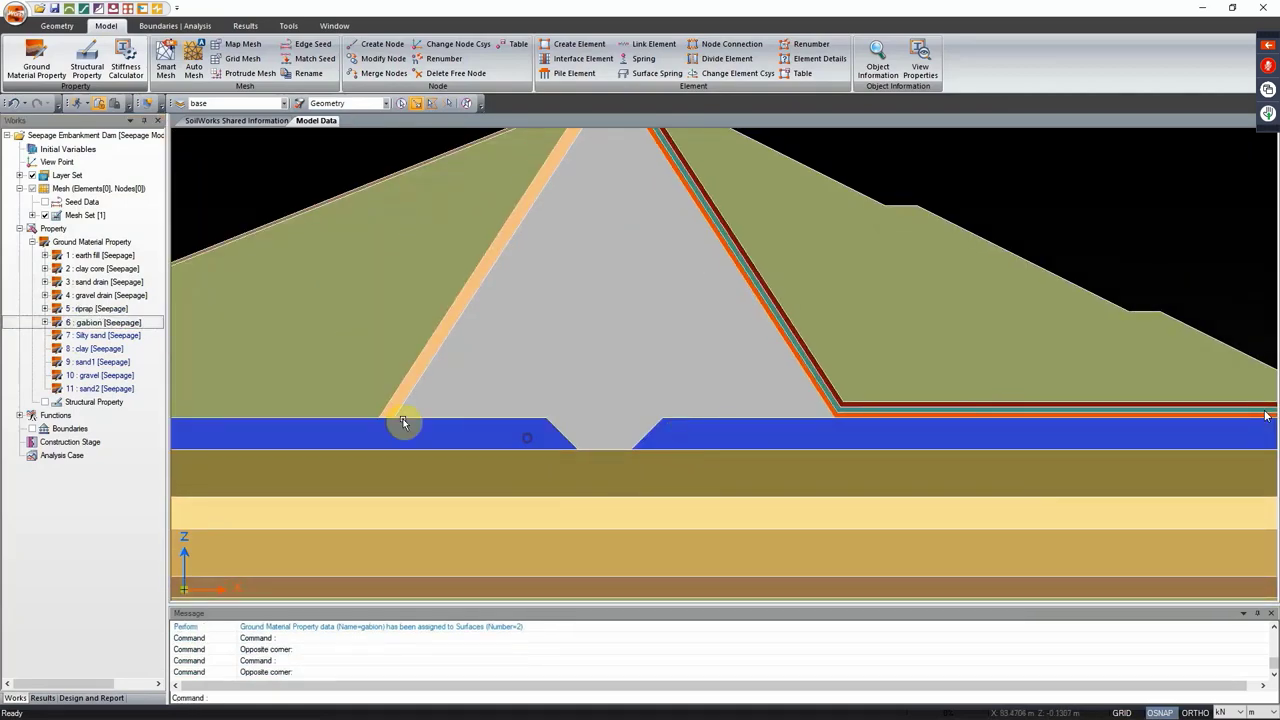
{"action": "left_click_drag", "start_coordinate": [125, 336], "coordinate": [480, 436]}
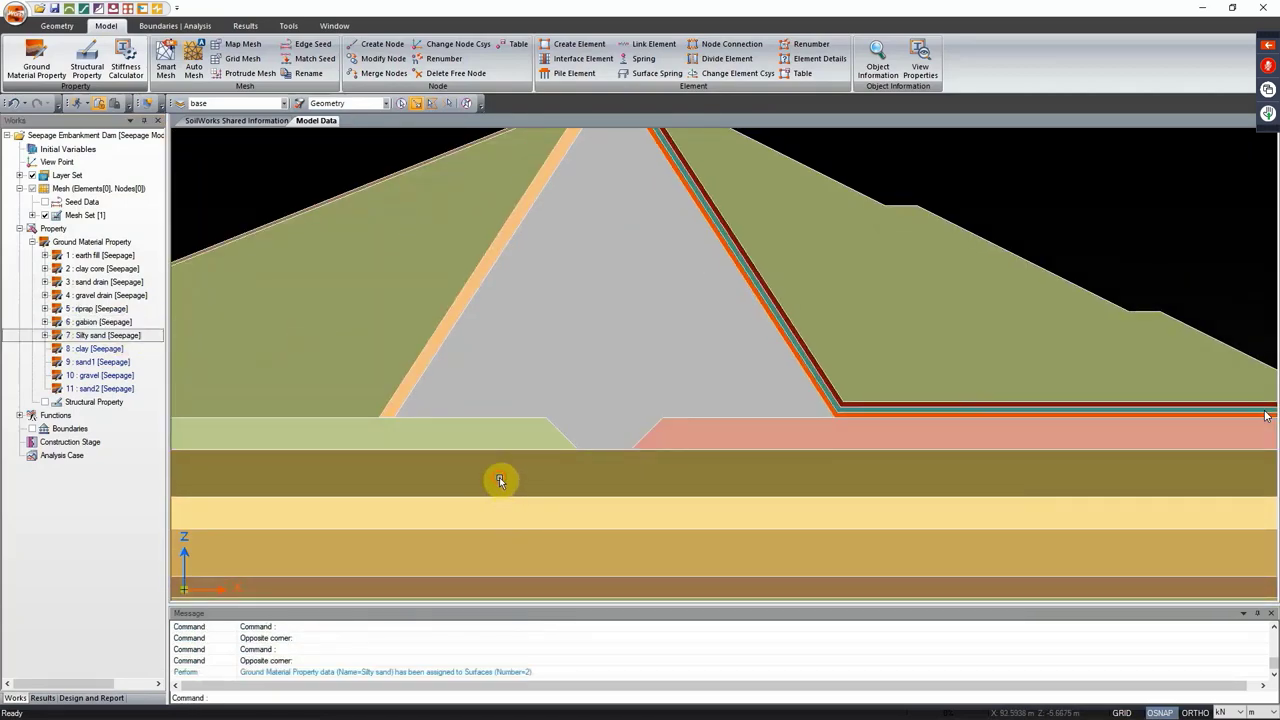
Step: Assign the clay material to the second foundation layer from the top and the sand1 material to the third
{"action": "left_click", "coordinate": [500, 481]}
{"action": "left_click_drag", "start_coordinate": [100, 353], "coordinate": [514, 471]}
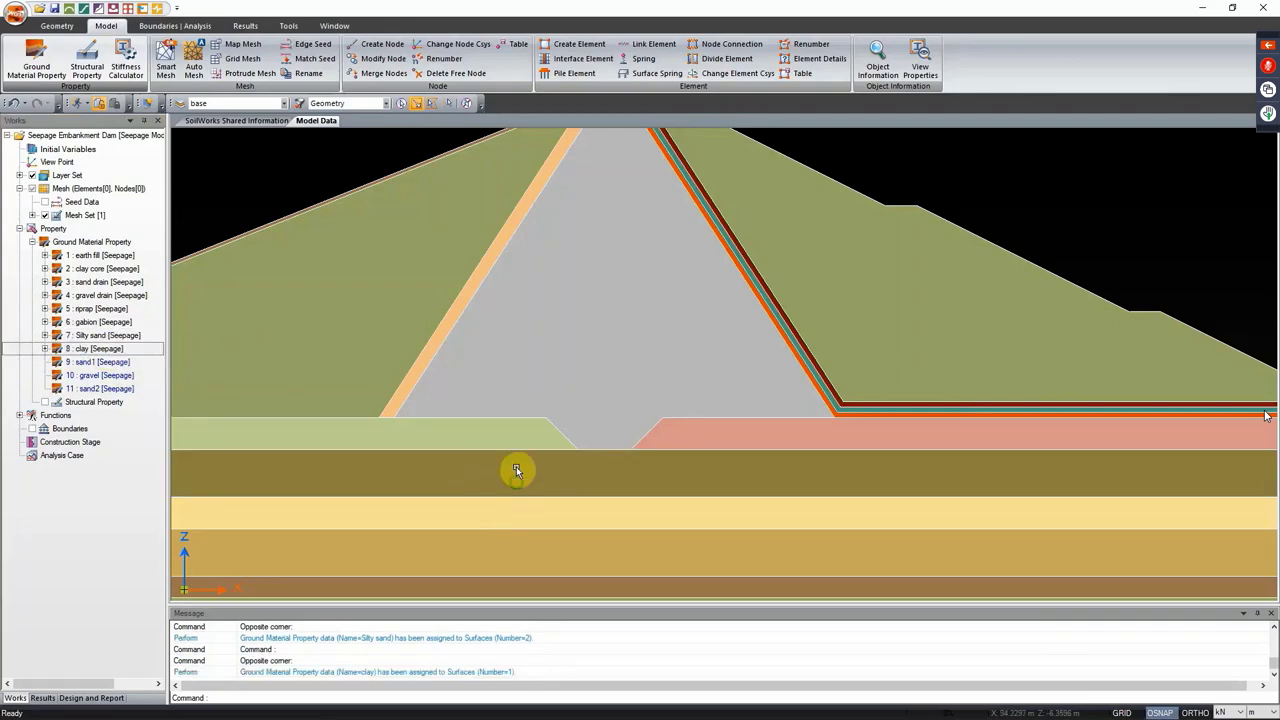
{"action": "left_click", "coordinate": [539, 431]}
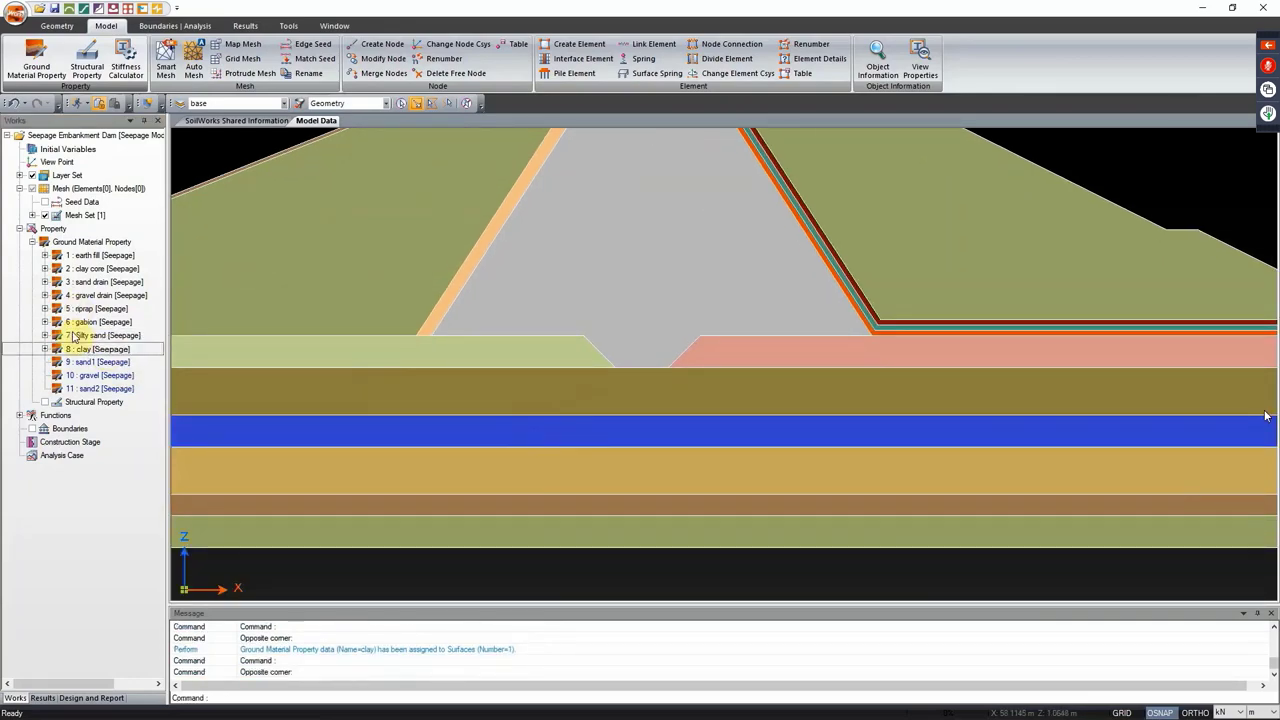
{"action": "left_click_drag", "start_coordinate": [95, 361], "coordinate": [368, 362]}
Step: Assign the gravel material to the fourth and lowest foundation layers and the sand2 material to the thin layer between them
{"action": "left_click", "coordinate": [452, 464]}
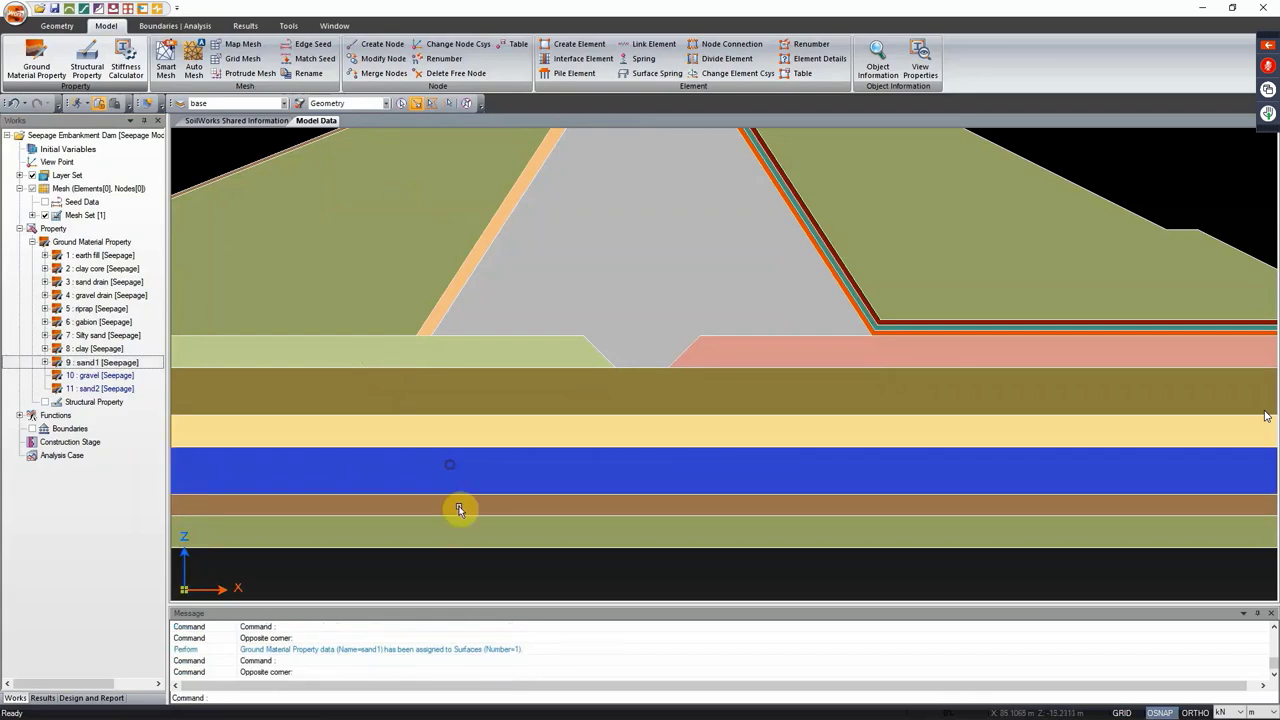
{"action": "left_click", "coordinate": [455, 532]}
{"action": "left_click_drag", "start_coordinate": [100, 375], "coordinate": [373, 374]}
{"action": "left_click_drag", "start_coordinate": [100, 388], "coordinate": [553, 421]}
{"action": "scroll", "coordinate": [553, 421], "scroll_direction": "down", "scroll_amount": 6}
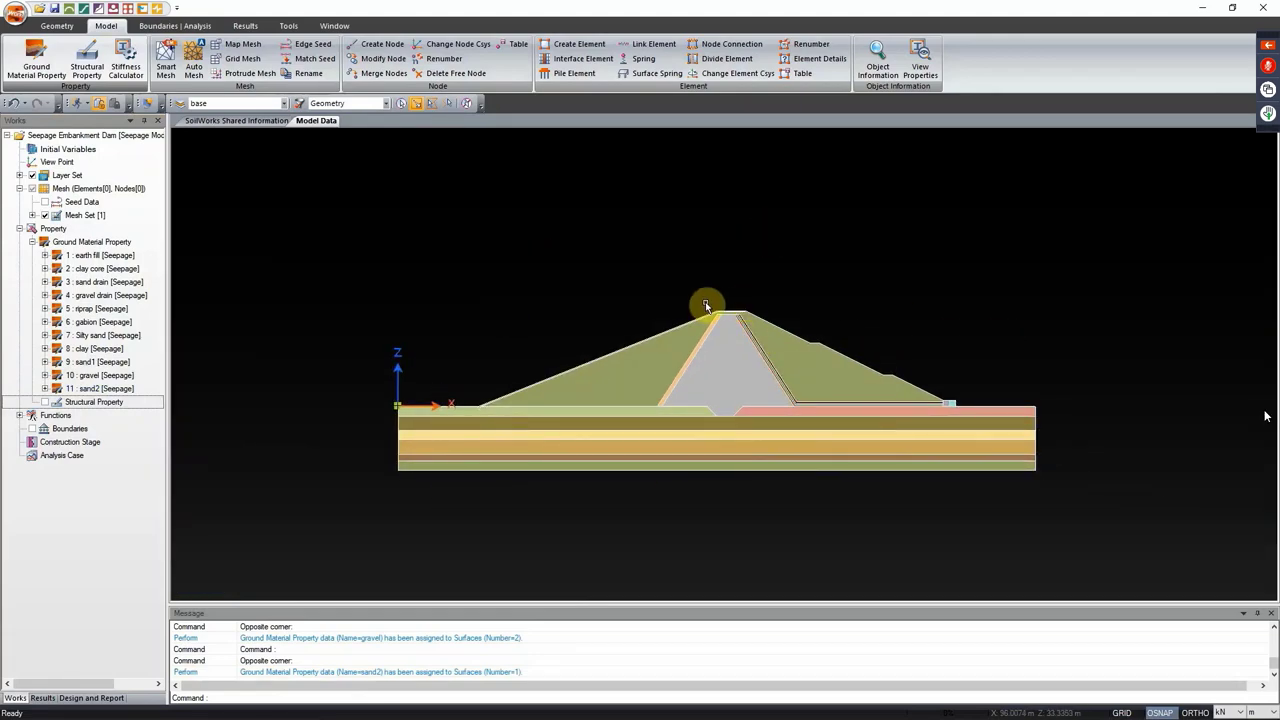
{"action": "scroll", "coordinate": [706, 303], "scroll_direction": "up", "scroll_amount": 2}
{"action": "left_click_drag", "start_coordinate": [800, 318], "coordinate": [789, 329]}
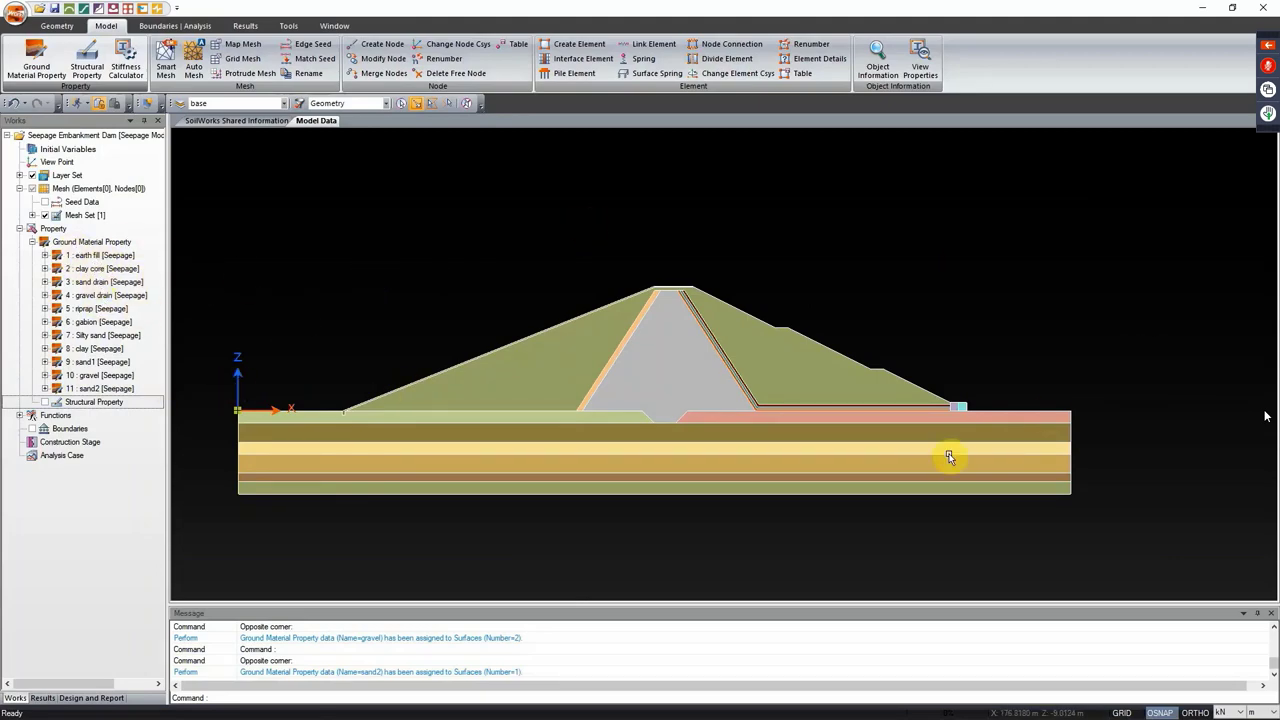
{"action": "scroll", "coordinate": [655, 330], "scroll_direction": "up", "scroll_amount": 2}
{"action": "scroll", "coordinate": [637, 291], "scroll_direction": "up", "scroll_amount": 1}
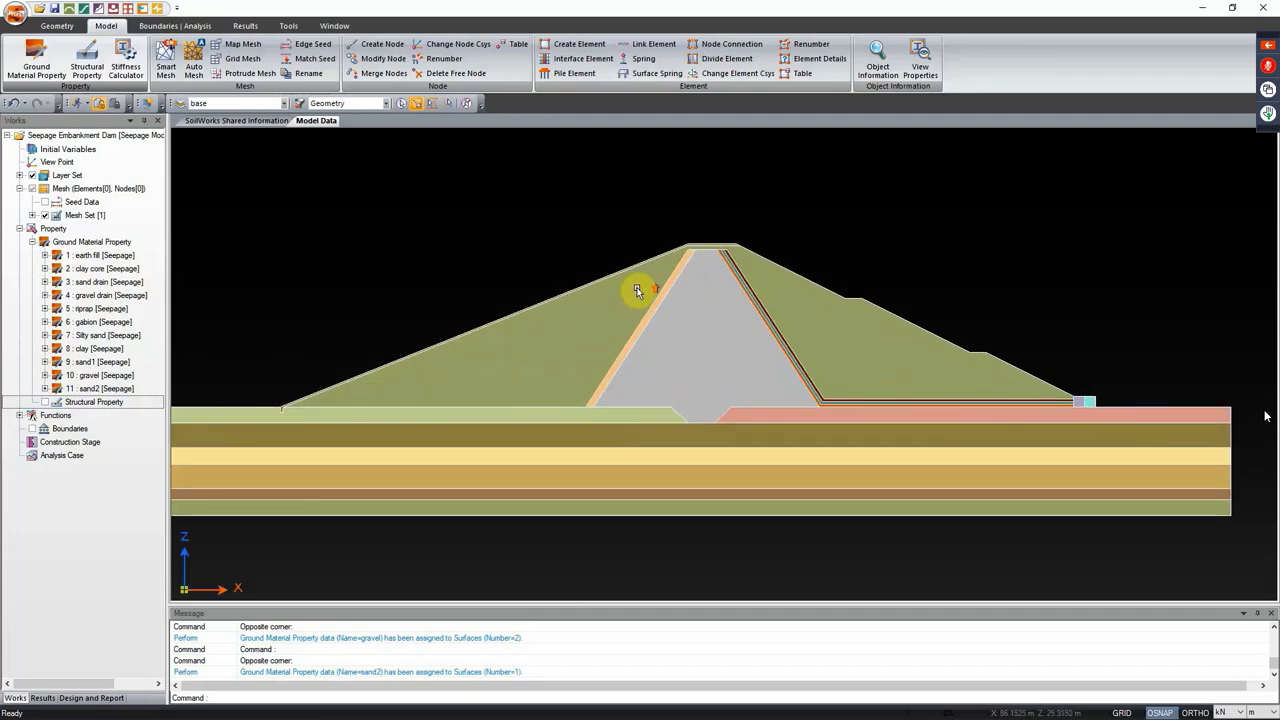
{"action": "scroll", "coordinate": [590, 300], "scroll_direction": "down", "scroll_amount": 3}
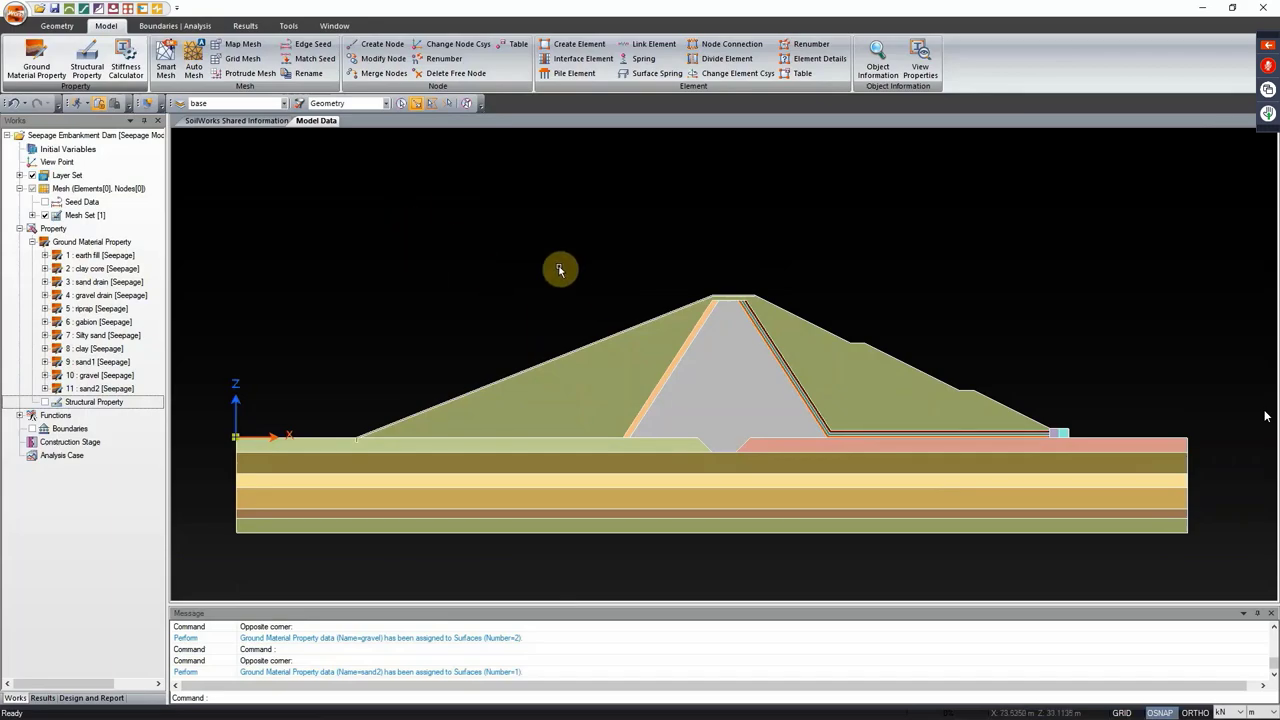
Step: Generate a fine Smart Mesh of the whole dam with higher-order triangular elements, registering each mesh set by domains
{"action": "left_click", "coordinate": [166, 68]}
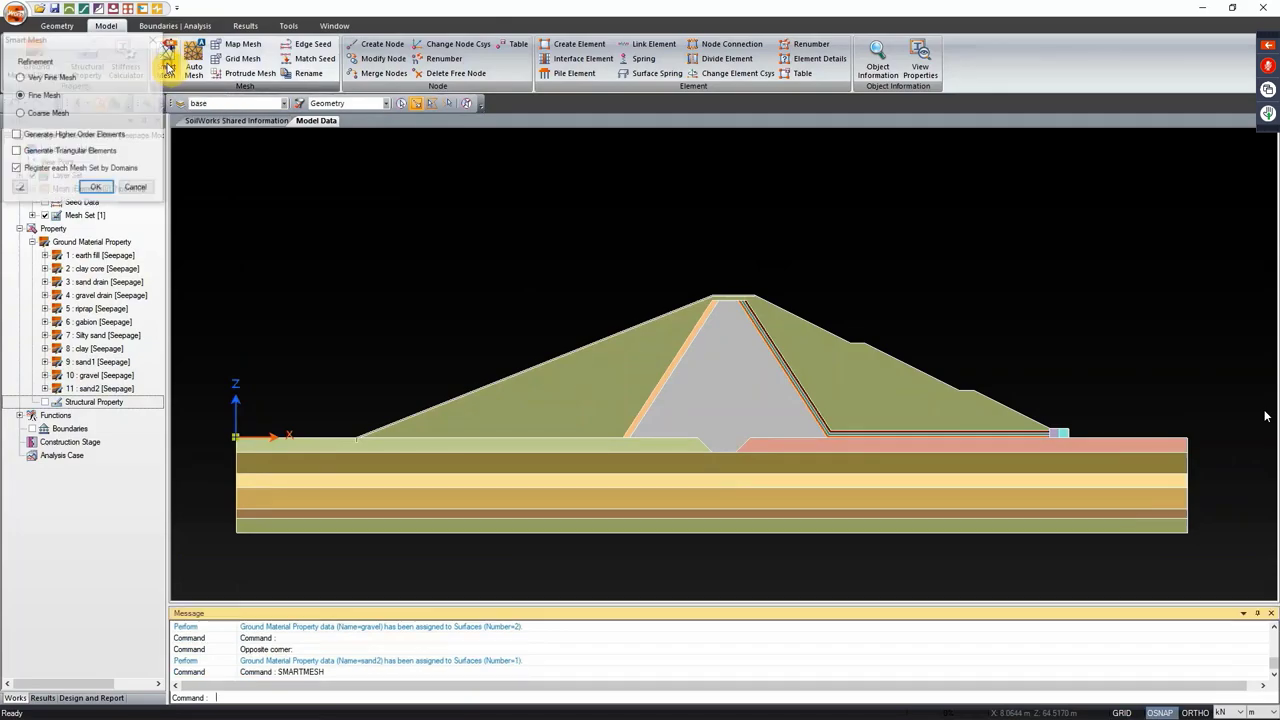
{"action": "left_click_drag", "start_coordinate": [85, 45], "coordinate": [107, 157]}
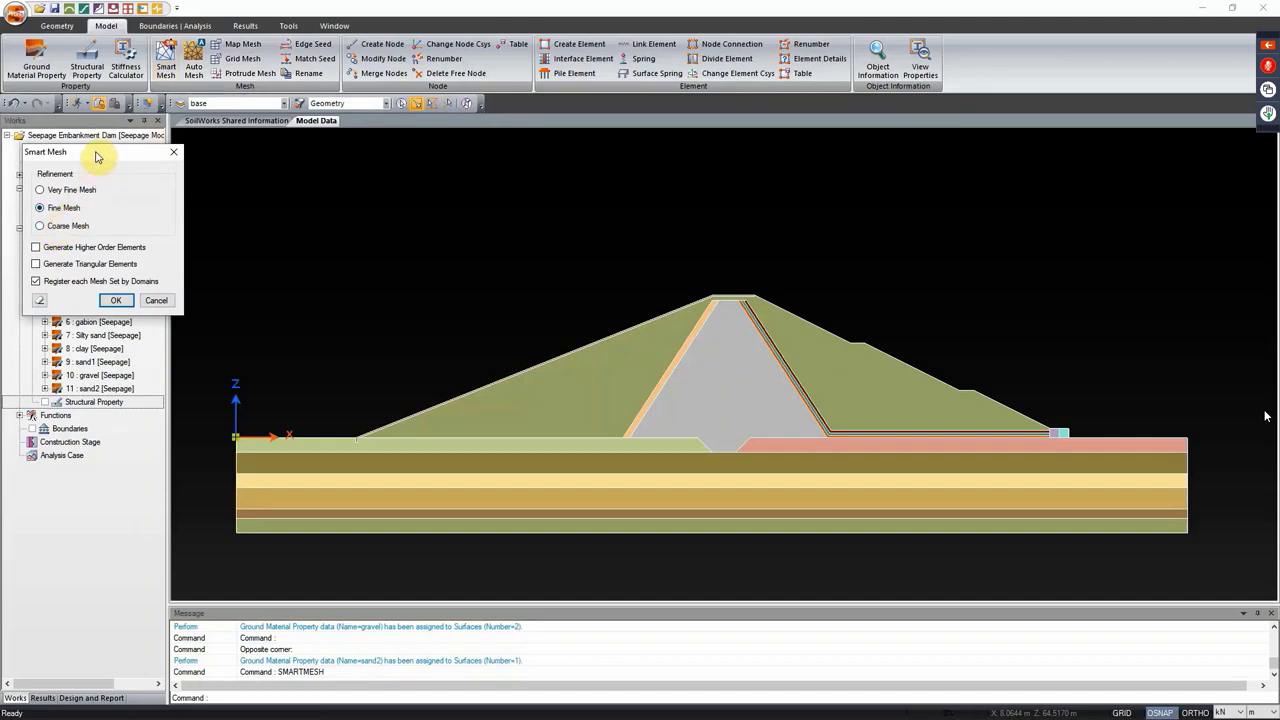
{"action": "left_click_drag", "start_coordinate": [99, 153], "coordinate": [94, 119]}
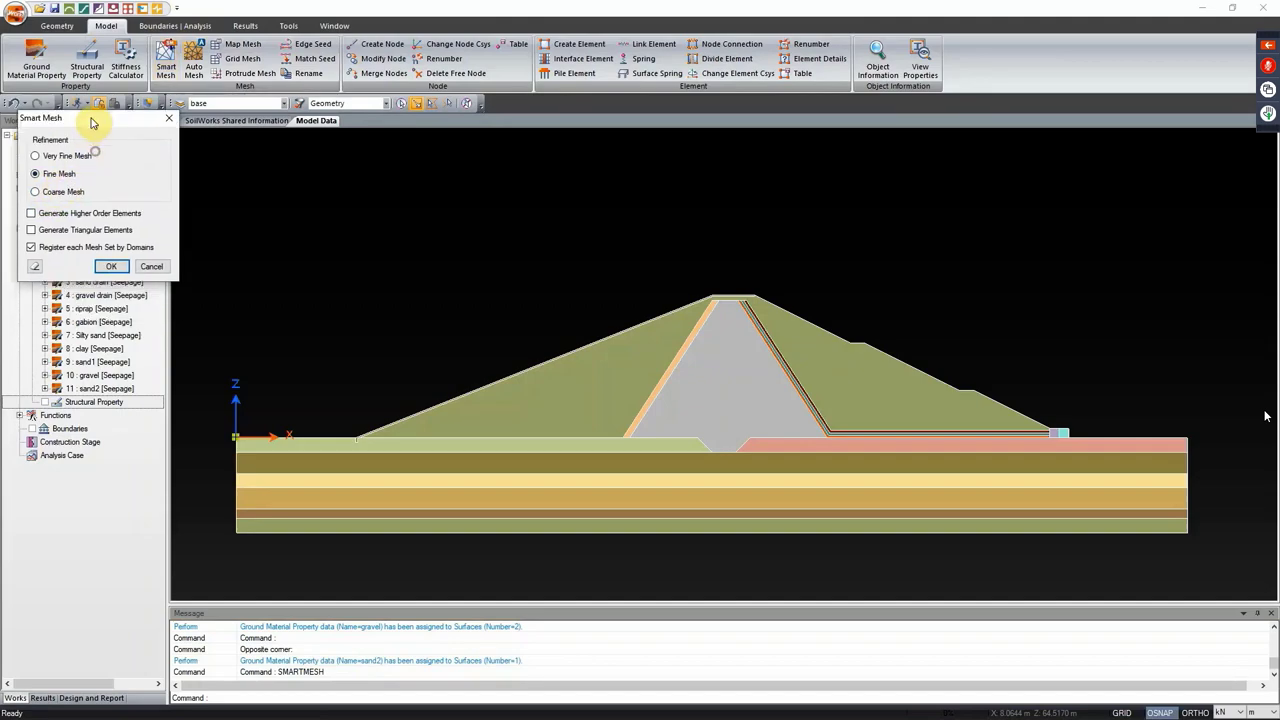
{"action": "left_click", "coordinate": [30, 230]}
{"action": "left_click", "coordinate": [30, 213]}
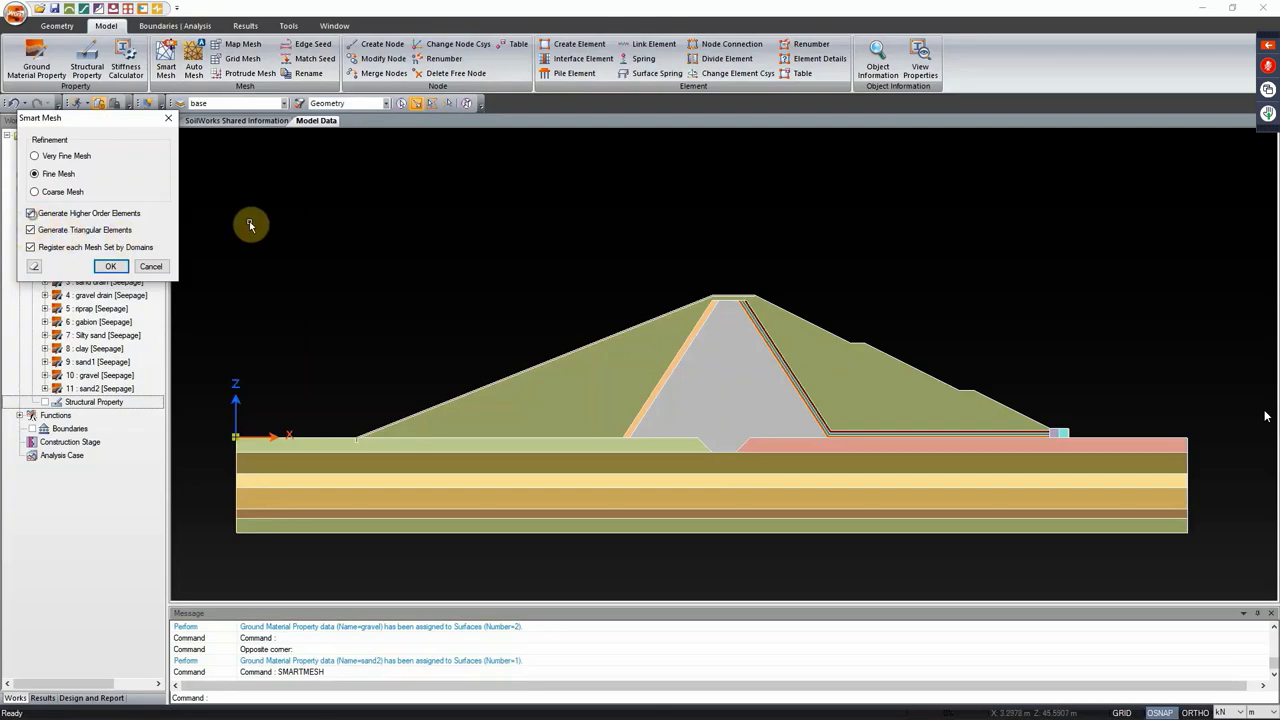
{"action": "left_click_drag", "start_coordinate": [108, 123], "coordinate": [108, 116]}
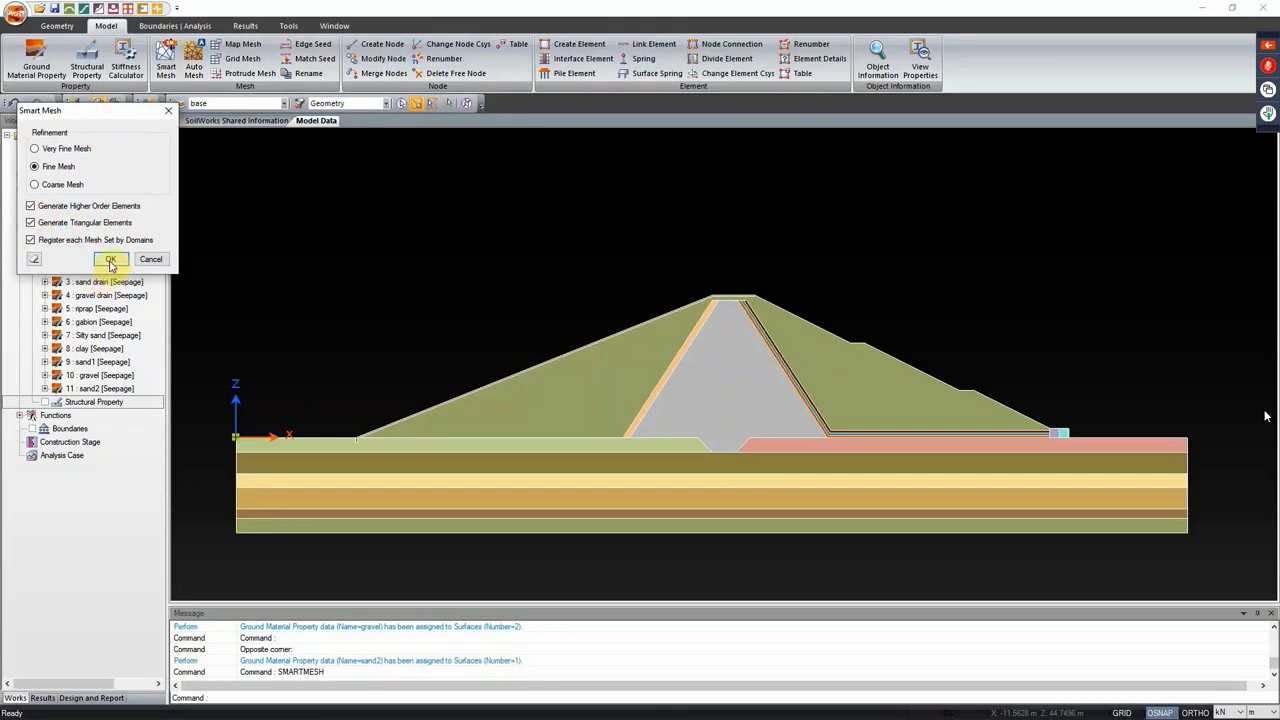
{"action": "left_click", "coordinate": [110, 261]}
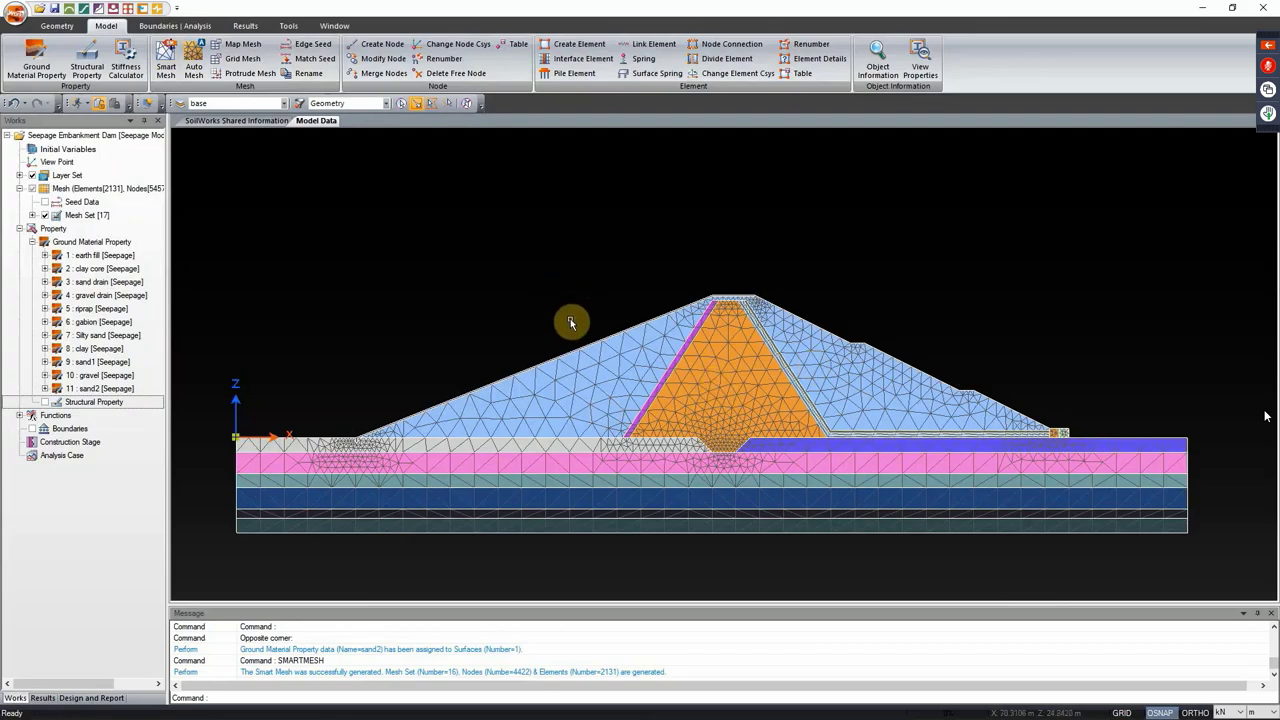
Step: Start defining a nodal head and create two boundary sets named DFL and OWL for it
{"action": "left_click_drag", "start_coordinate": [816, 373], "coordinate": [806, 334]}
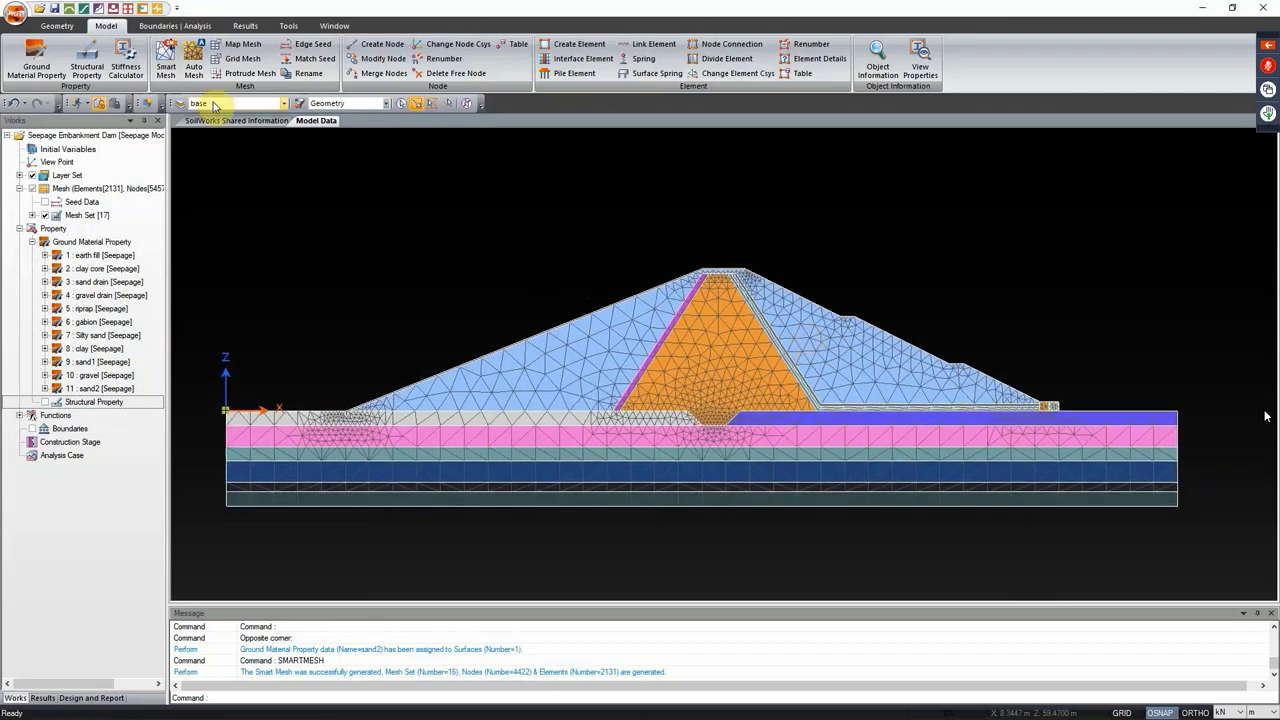
{"action": "left_click", "coordinate": [165, 27]}
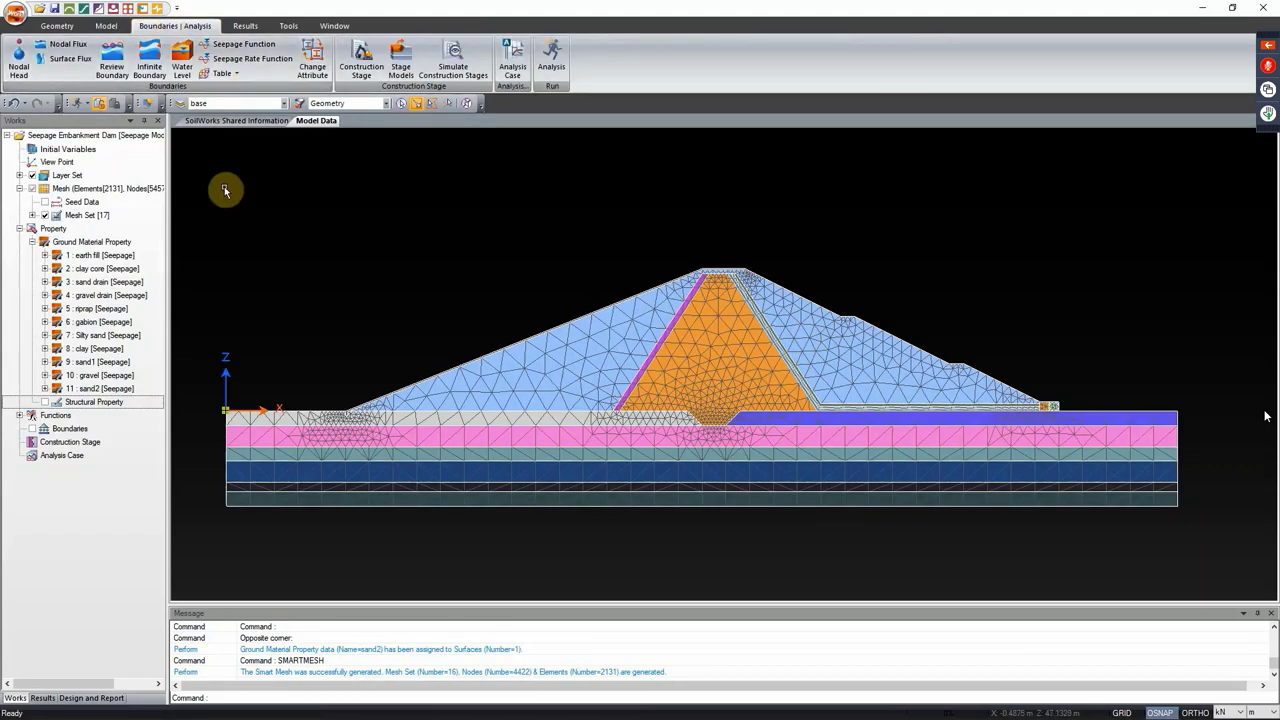
{"action": "left_click_drag", "start_coordinate": [517, 270], "coordinate": [892, 315]}
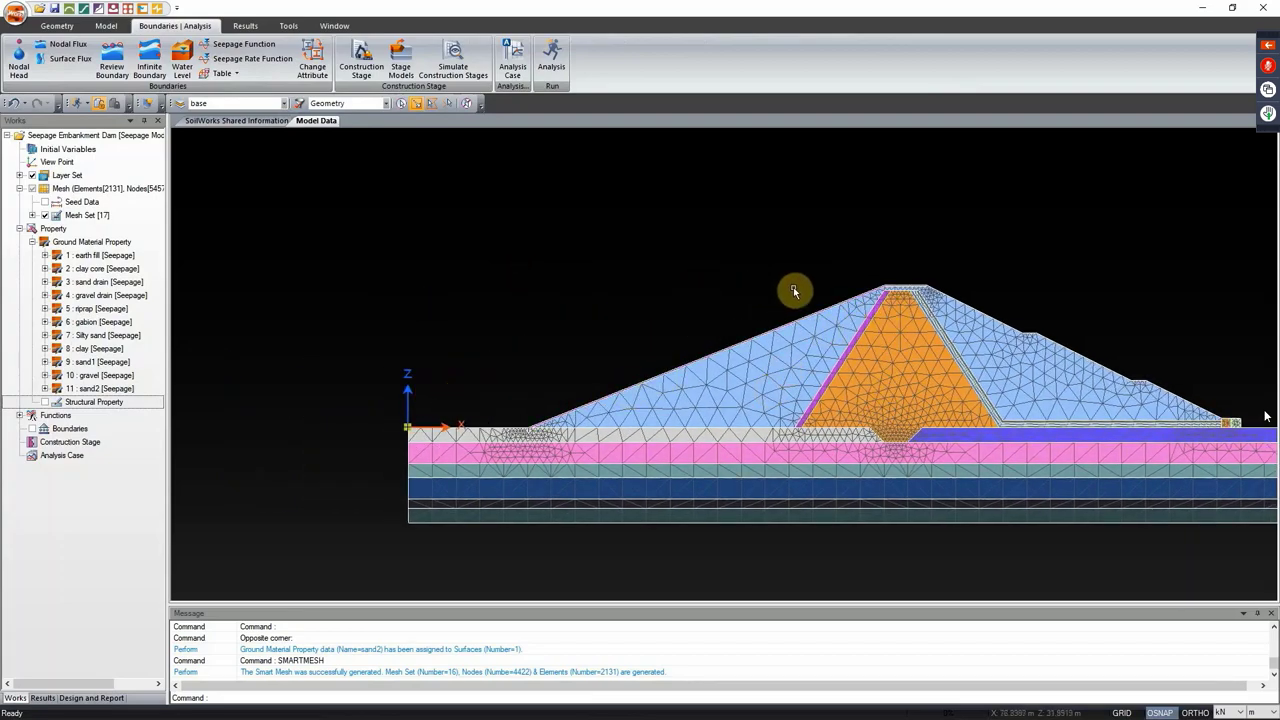
{"action": "left_click_drag", "start_coordinate": [669, 295], "coordinate": [584, 294]}
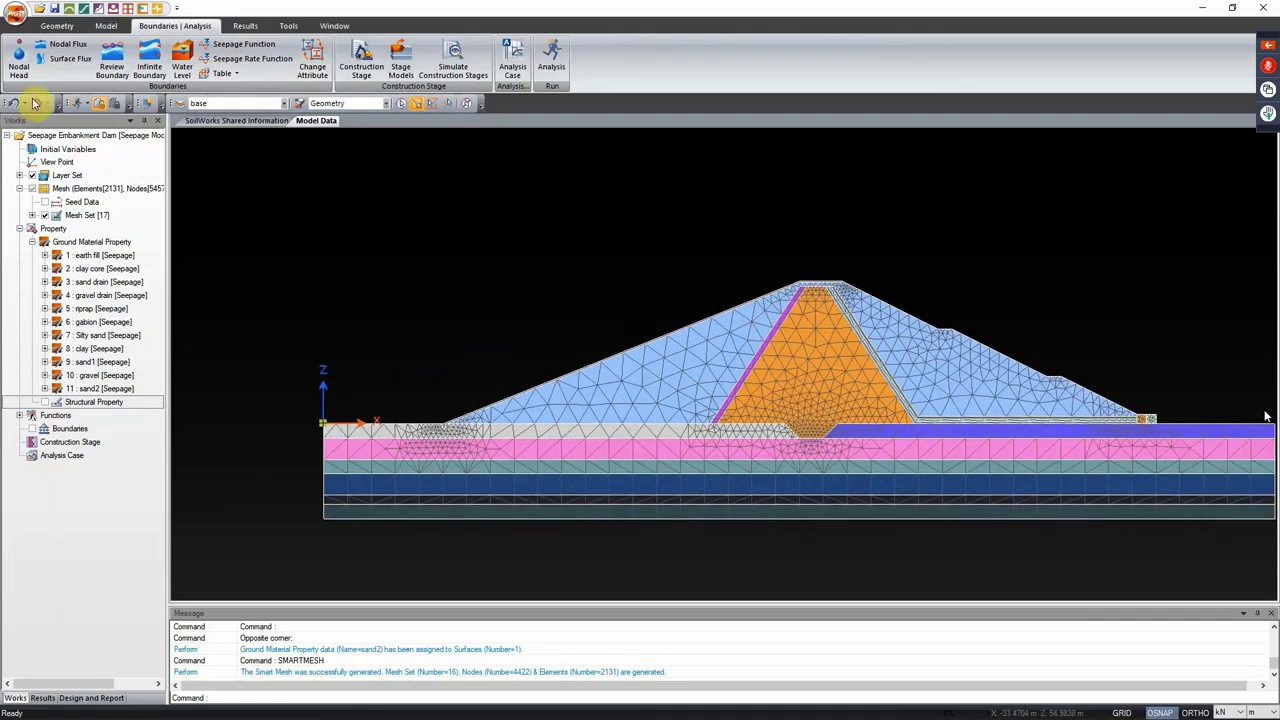
{"action": "left_click", "coordinate": [18, 60]}
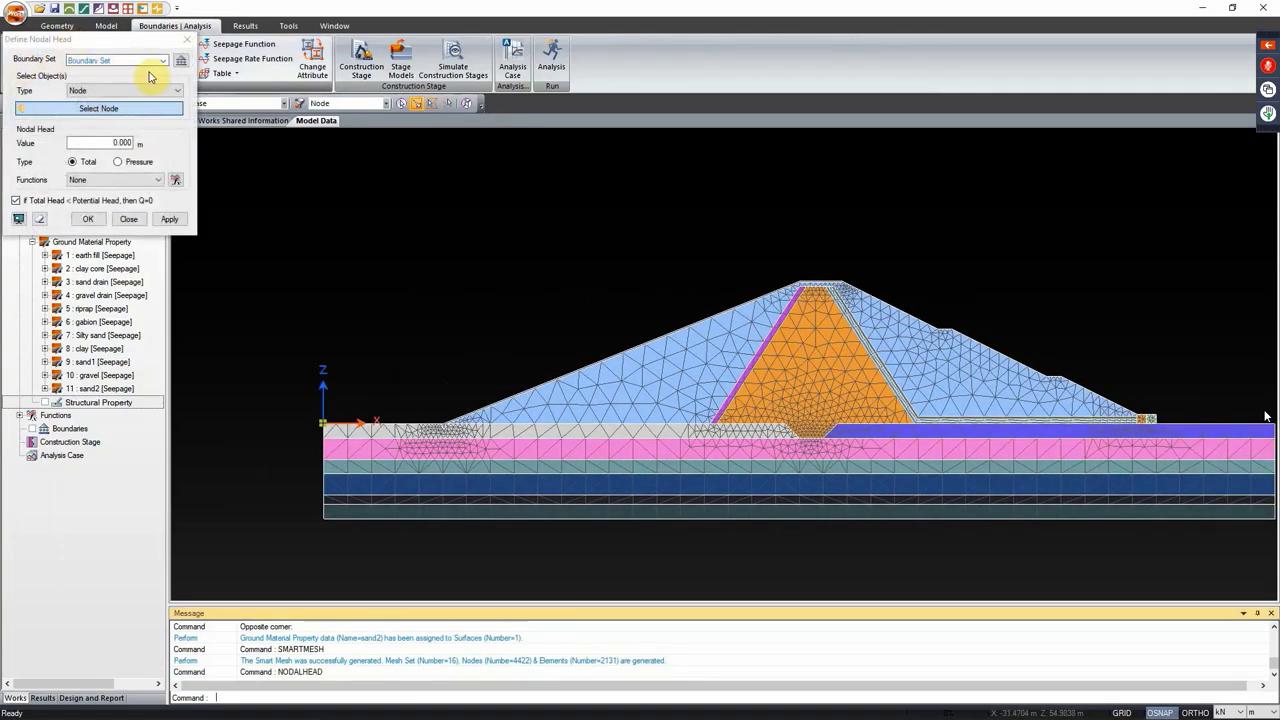
{"action": "left_click", "coordinate": [180, 60]}
{"action": "left_click", "coordinate": [302, 97]}
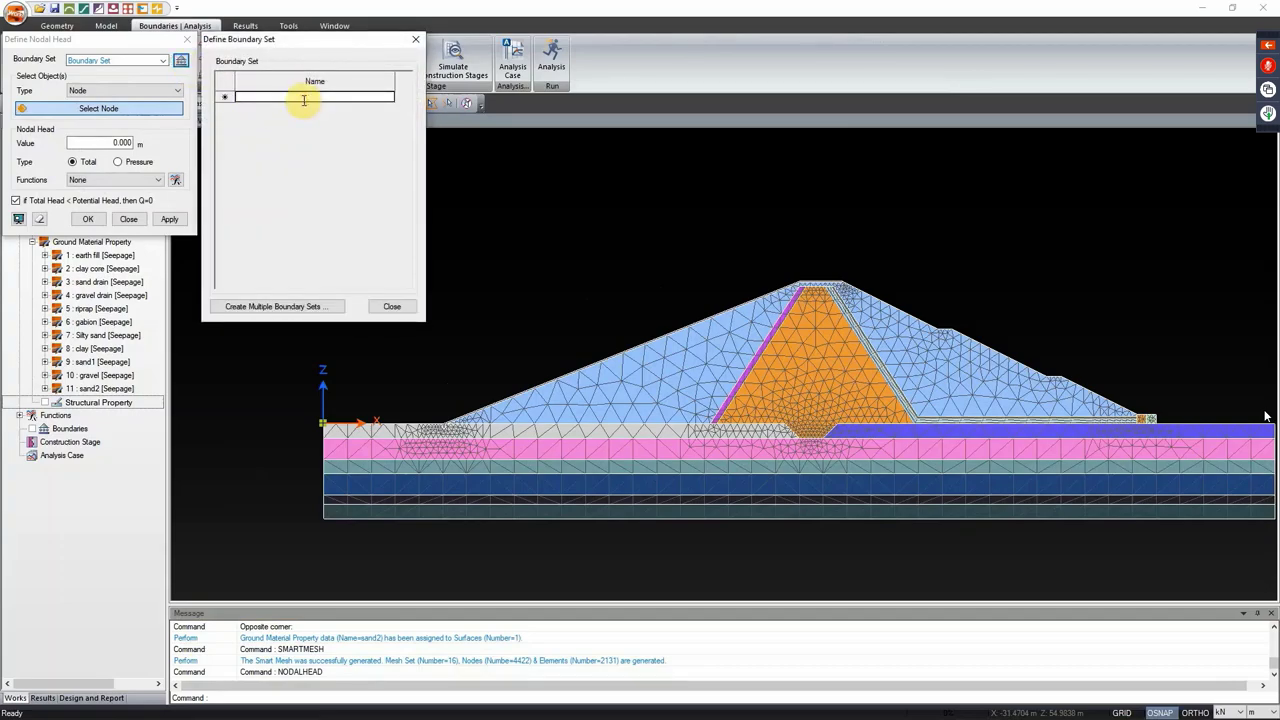
{"action": "type", "text": "DFL"}
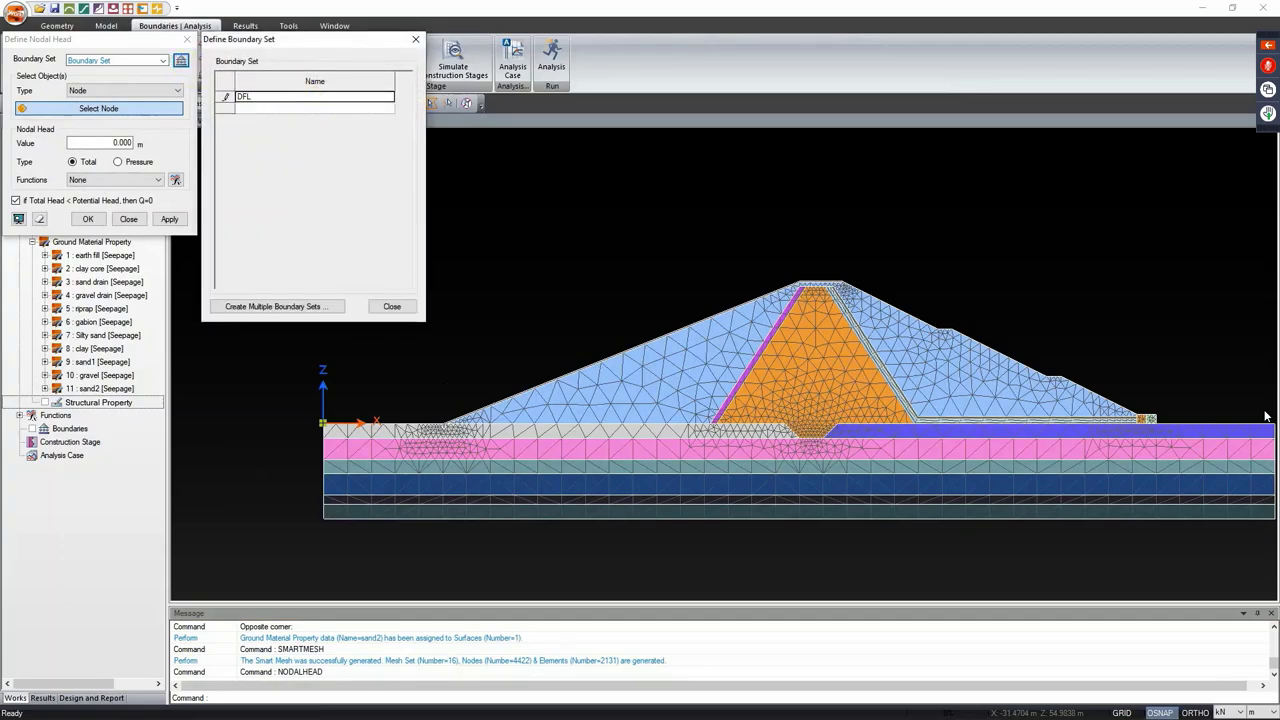
{"action": "left_click", "coordinate": [305, 106]}
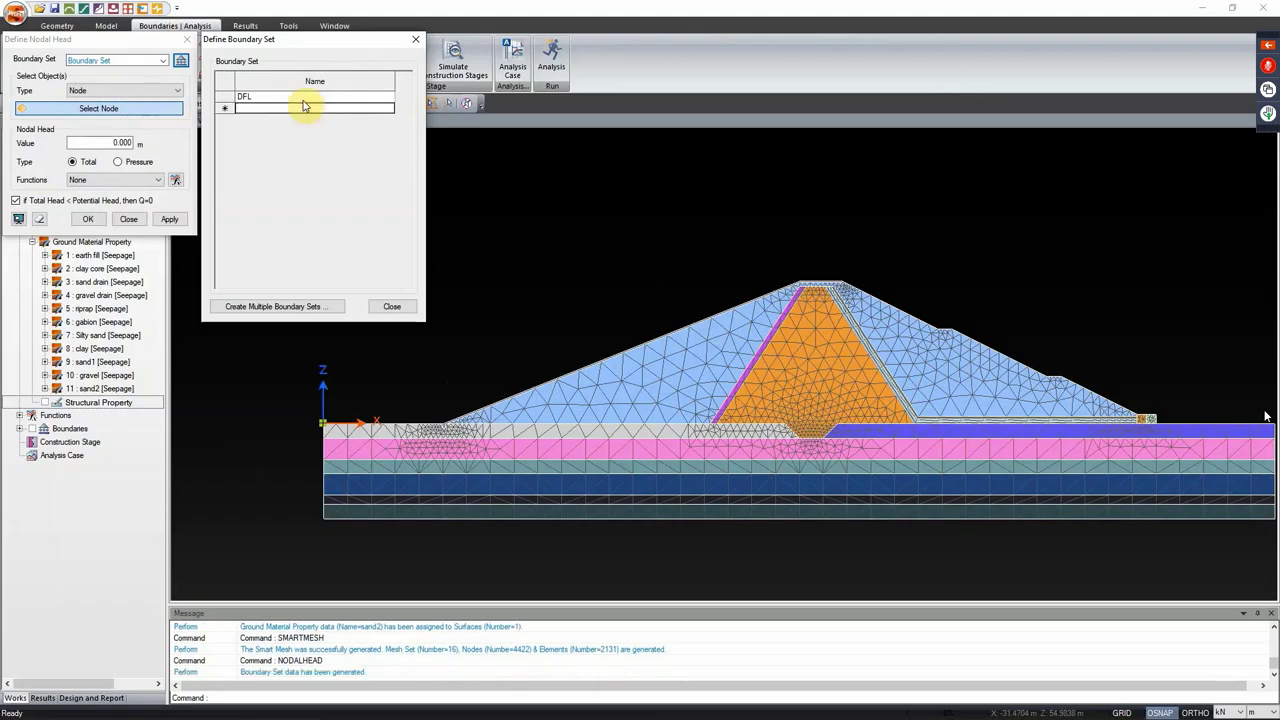
{"action": "type", "text": "OWL"}
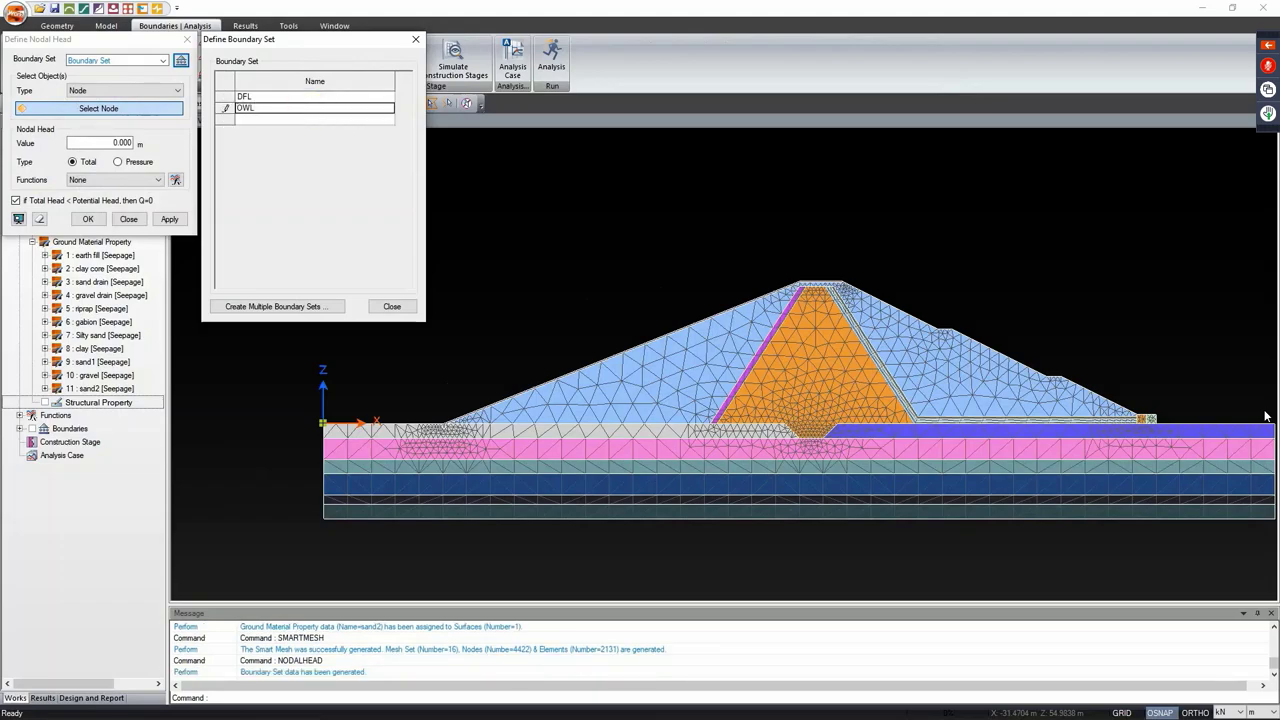
{"action": "left_click", "coordinate": [305, 106]}
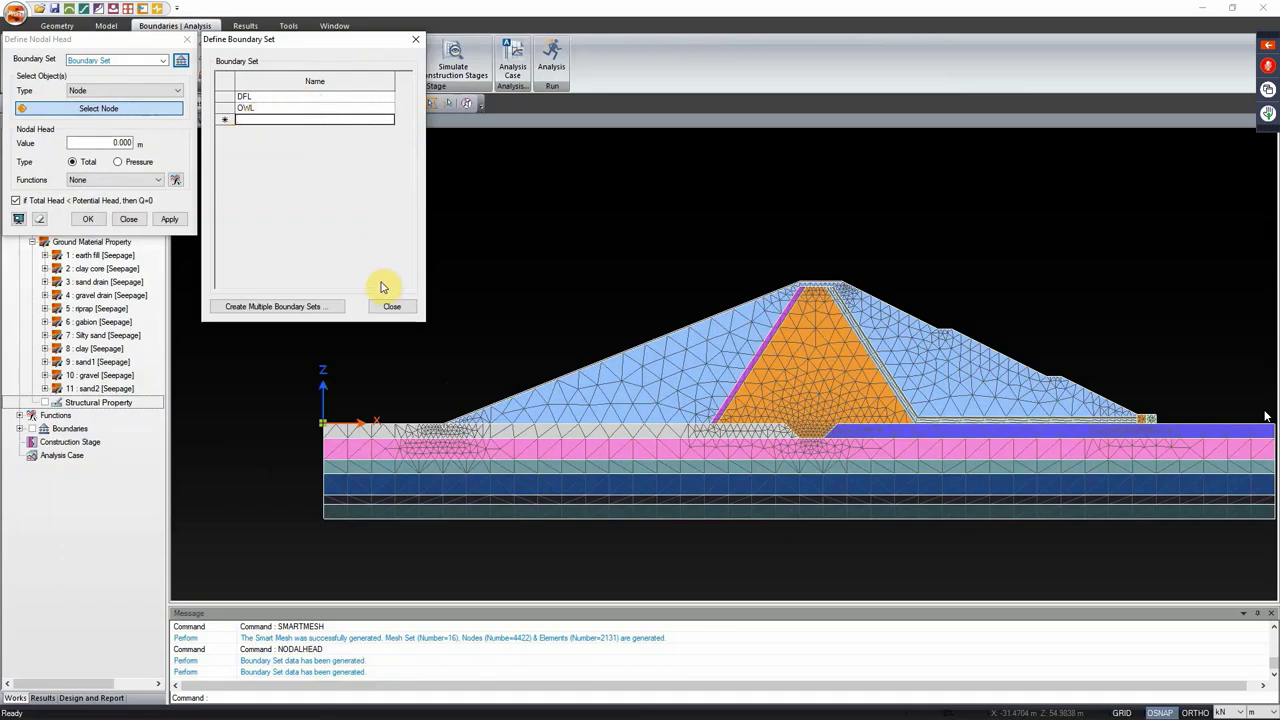
{"action": "left_click", "coordinate": [391, 306]}
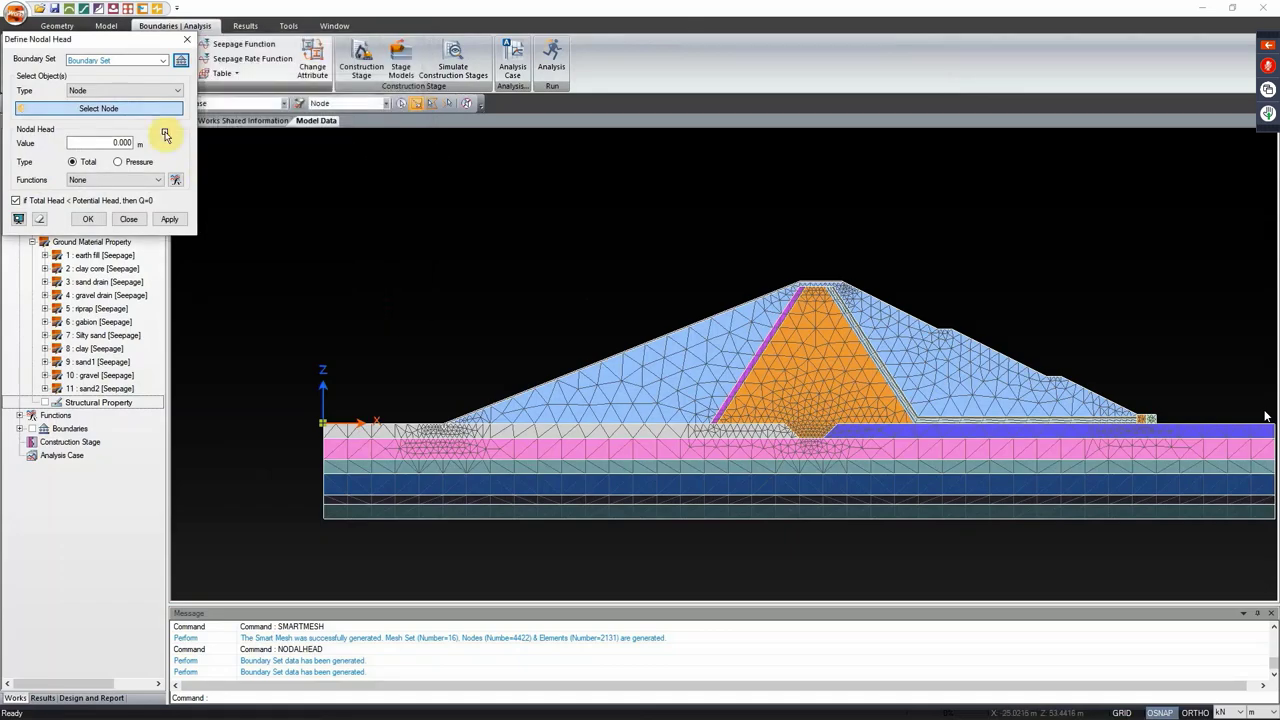
Step: Assign the nodal head to the DFL boundary set and open the choice of object type
{"action": "left_click", "coordinate": [165, 62]}
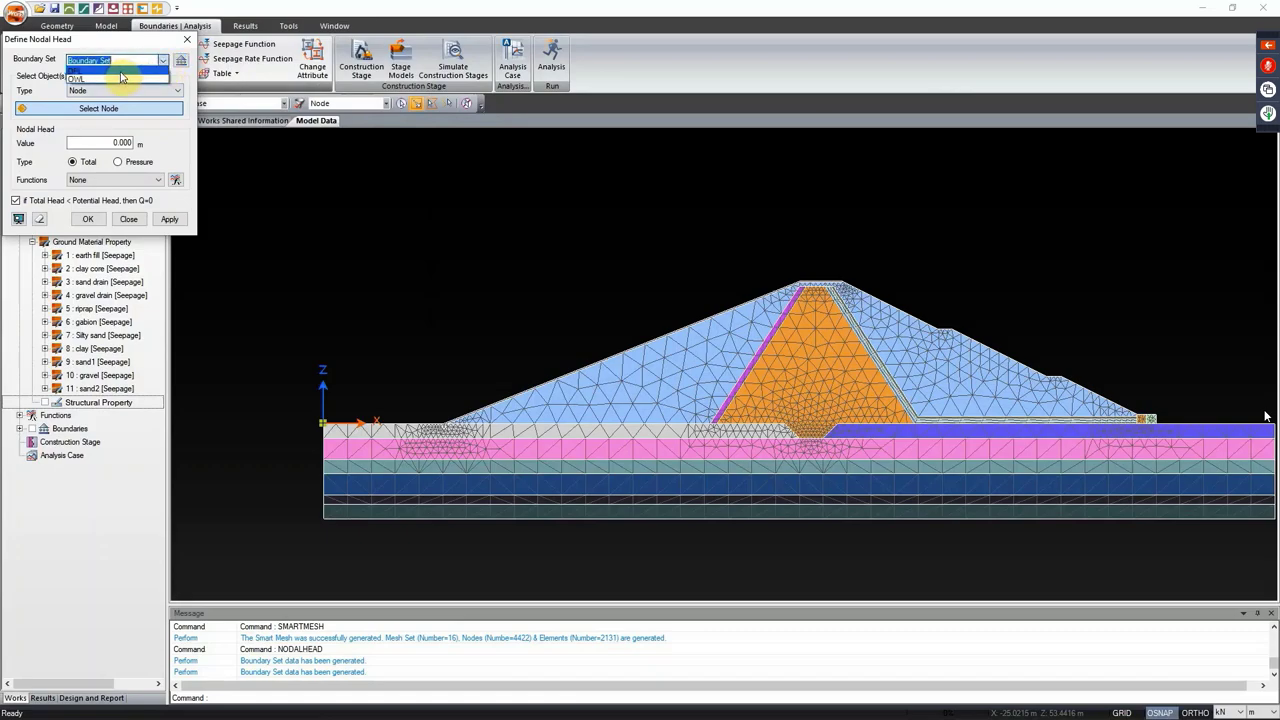
{"action": "left_click", "coordinate": [121, 77]}
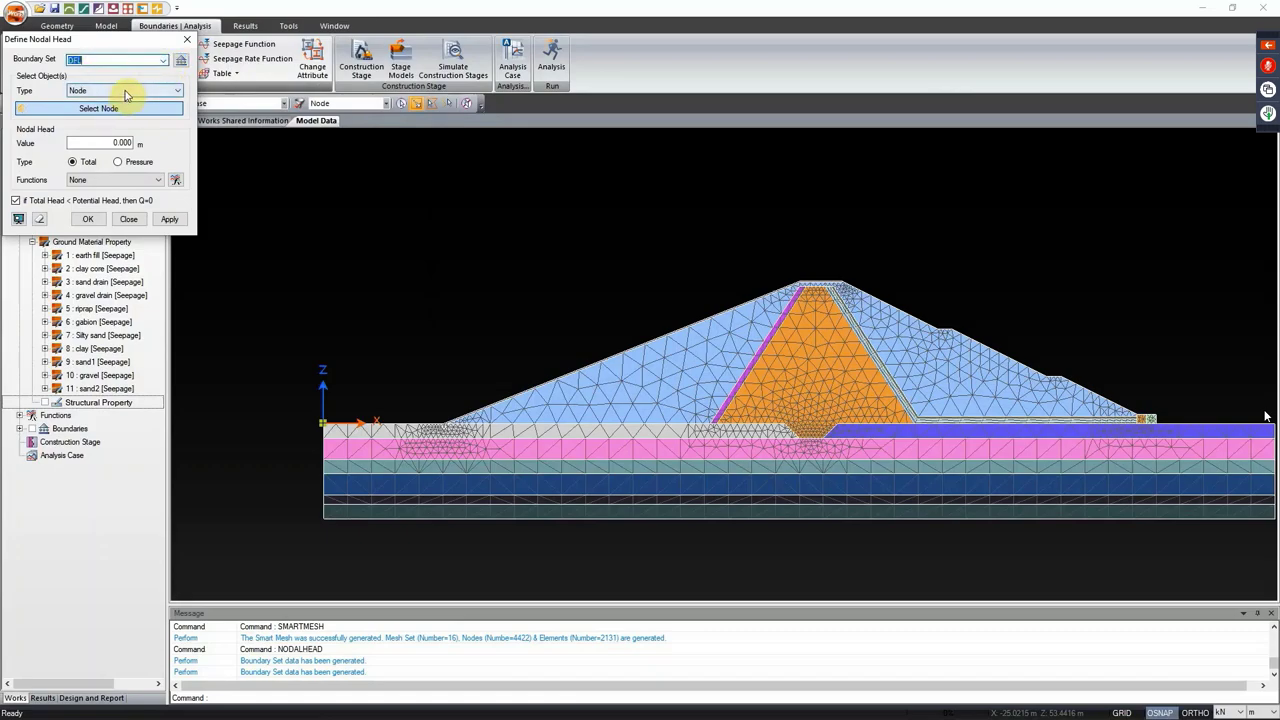
{"action": "left_click", "coordinate": [124, 92]}
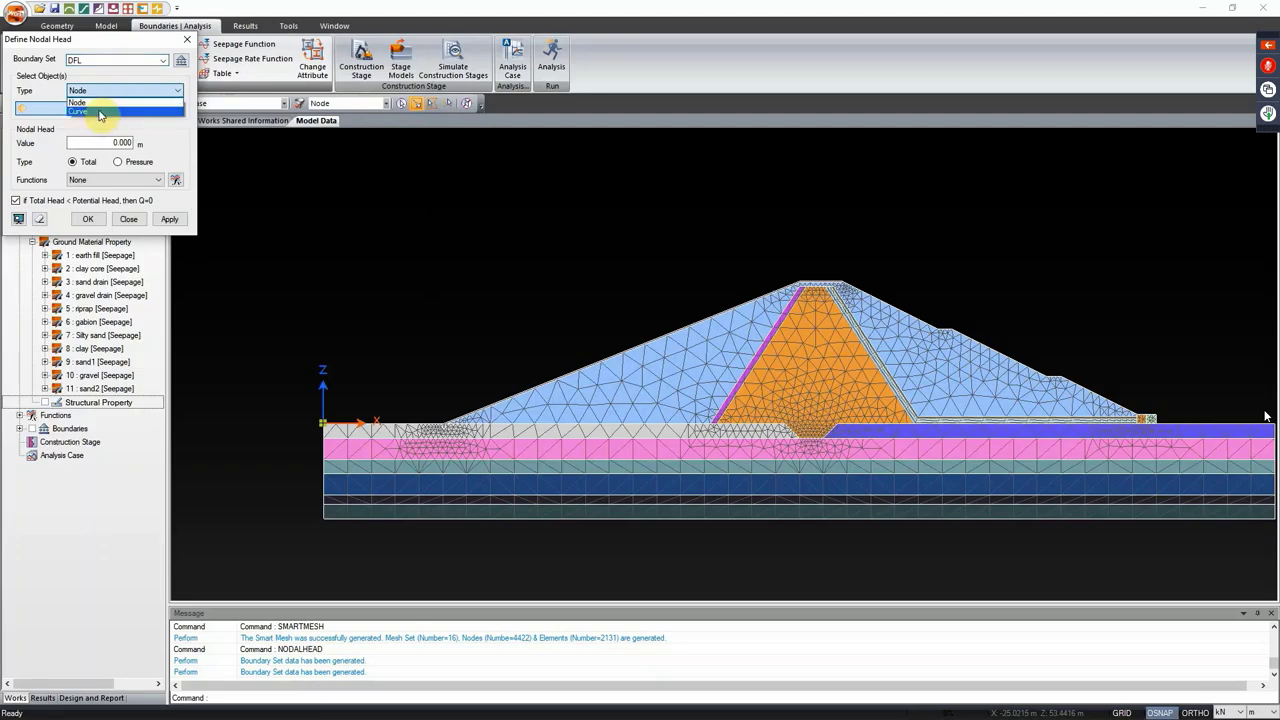
Step: Apply a 27.5 m total nodal head to the upstream slope and upstream ground surface curves in the DFL boundary set
{"action": "left_click", "coordinate": [127, 110]}
{"action": "left_click_drag", "start_coordinate": [86, 143], "coordinate": [204, 148]}
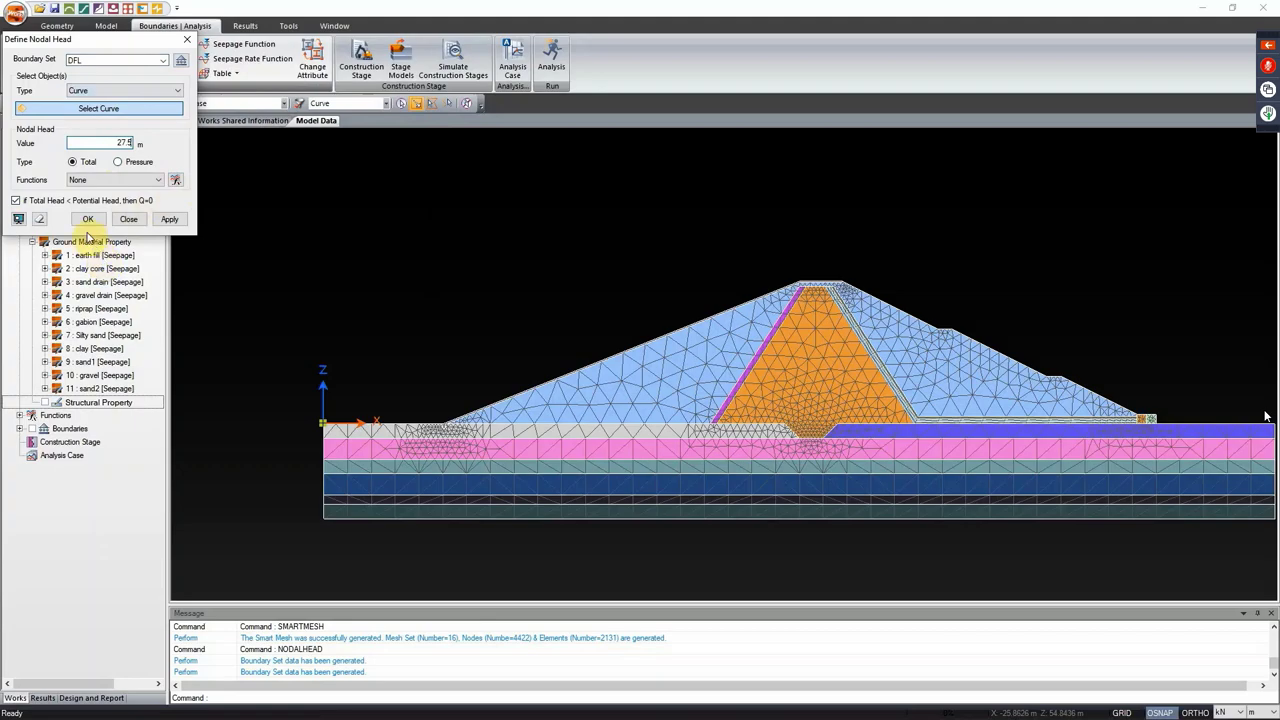
{"action": "left_click", "coordinate": [553, 405]}
{"action": "scroll", "coordinate": [553, 405], "scroll_direction": "up", "scroll_amount": 5}
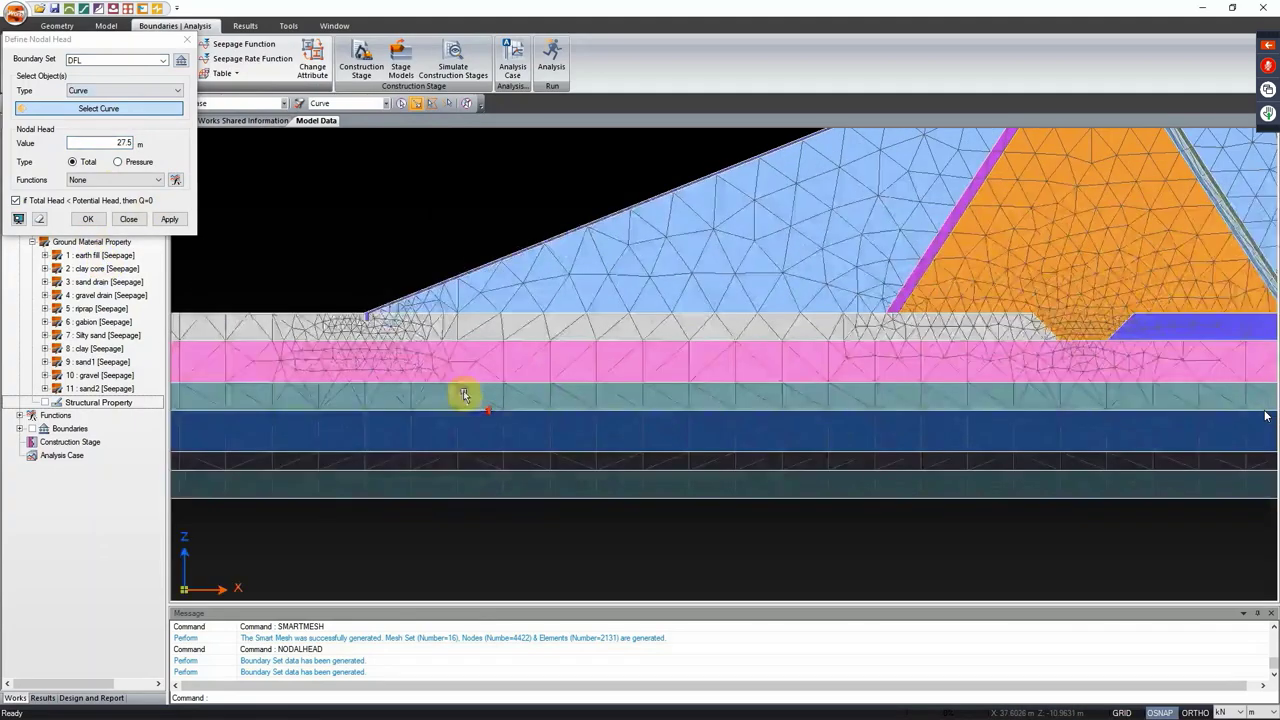
{"action": "left_click", "coordinate": [571, 330]}
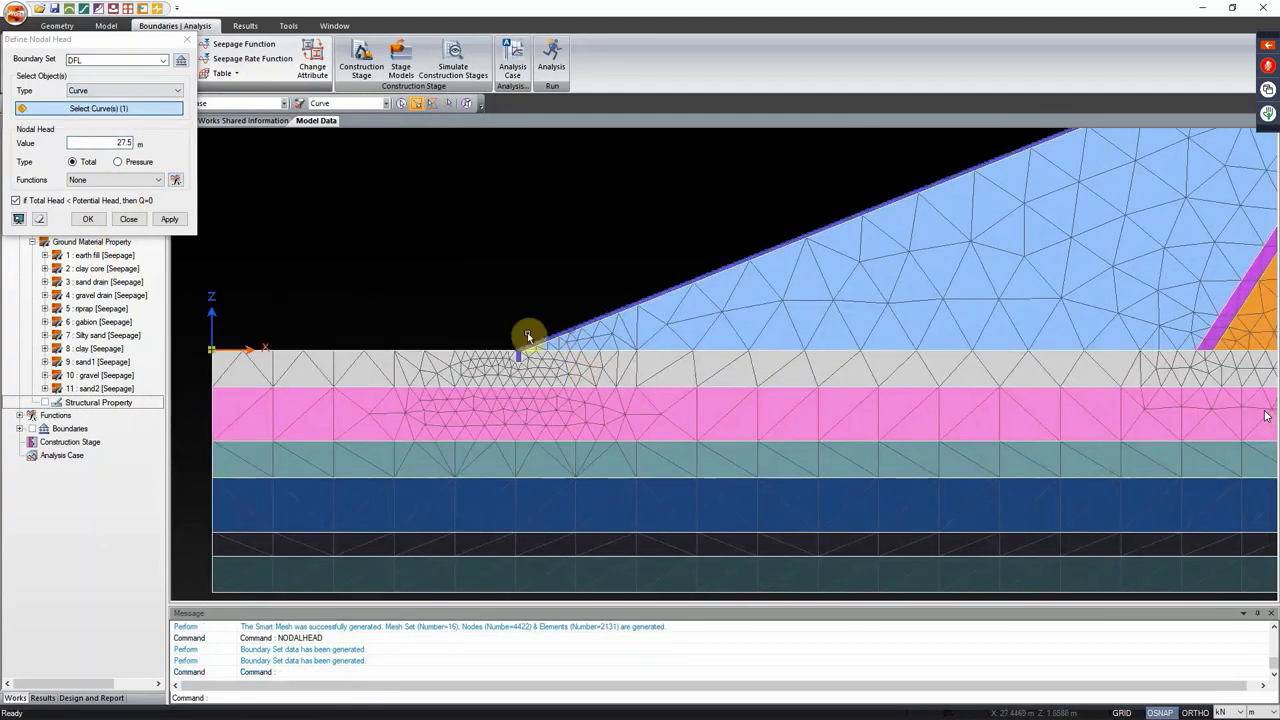
{"action": "left_click", "coordinate": [489, 355]}
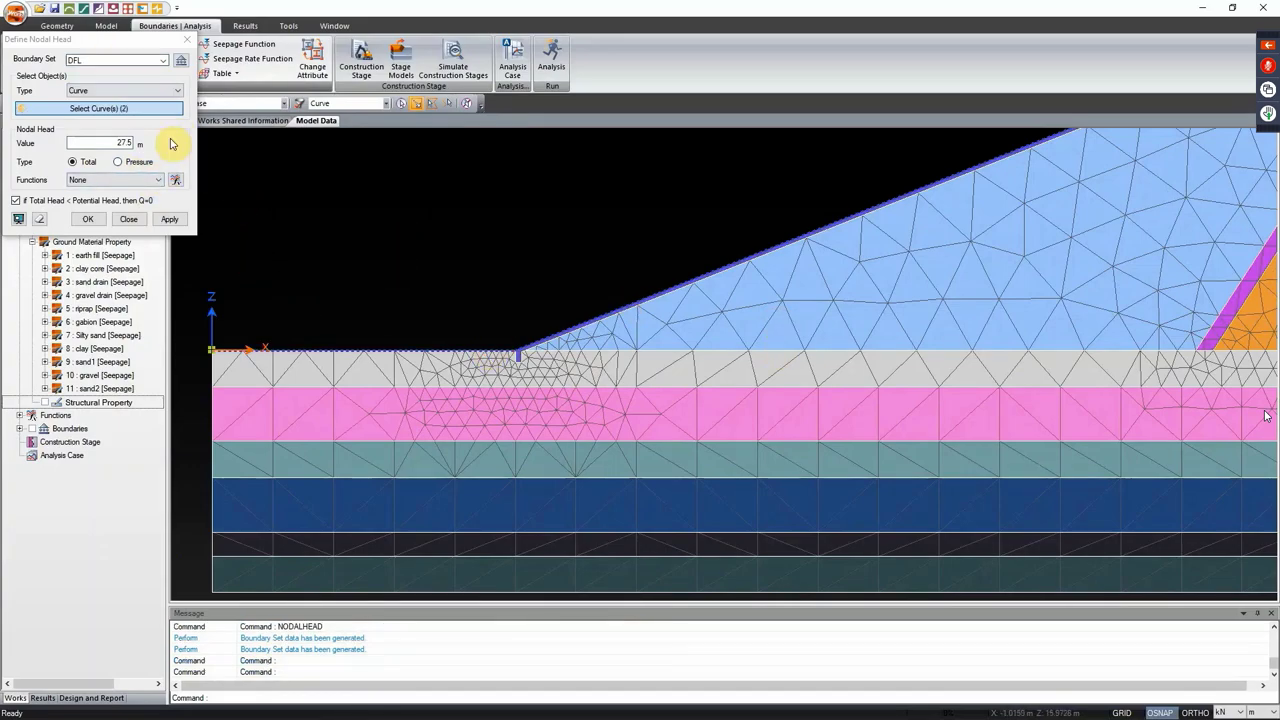
{"action": "left_click", "coordinate": [169, 218]}
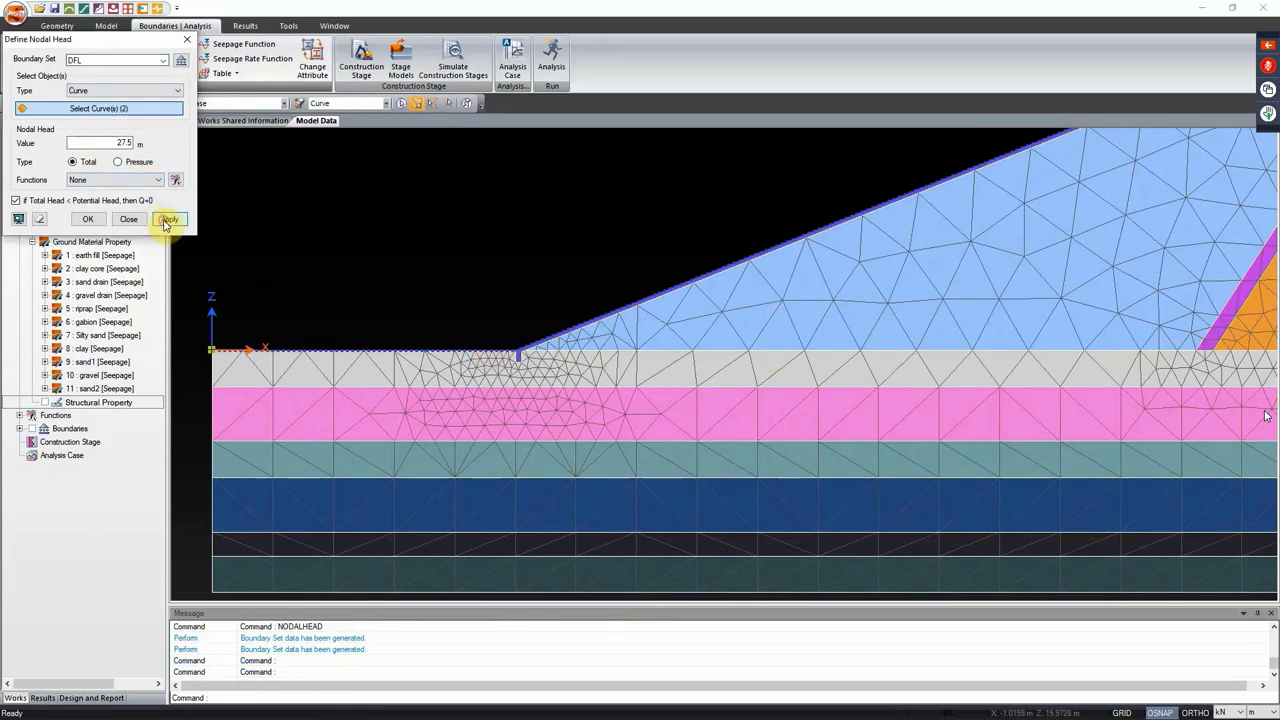
Step: Apply an 18 m total nodal head to the same upstream slope and ground surface curves in the OWL boundary set
{"action": "left_click", "coordinate": [163, 60]}
{"action": "left_click", "coordinate": [97, 80]}
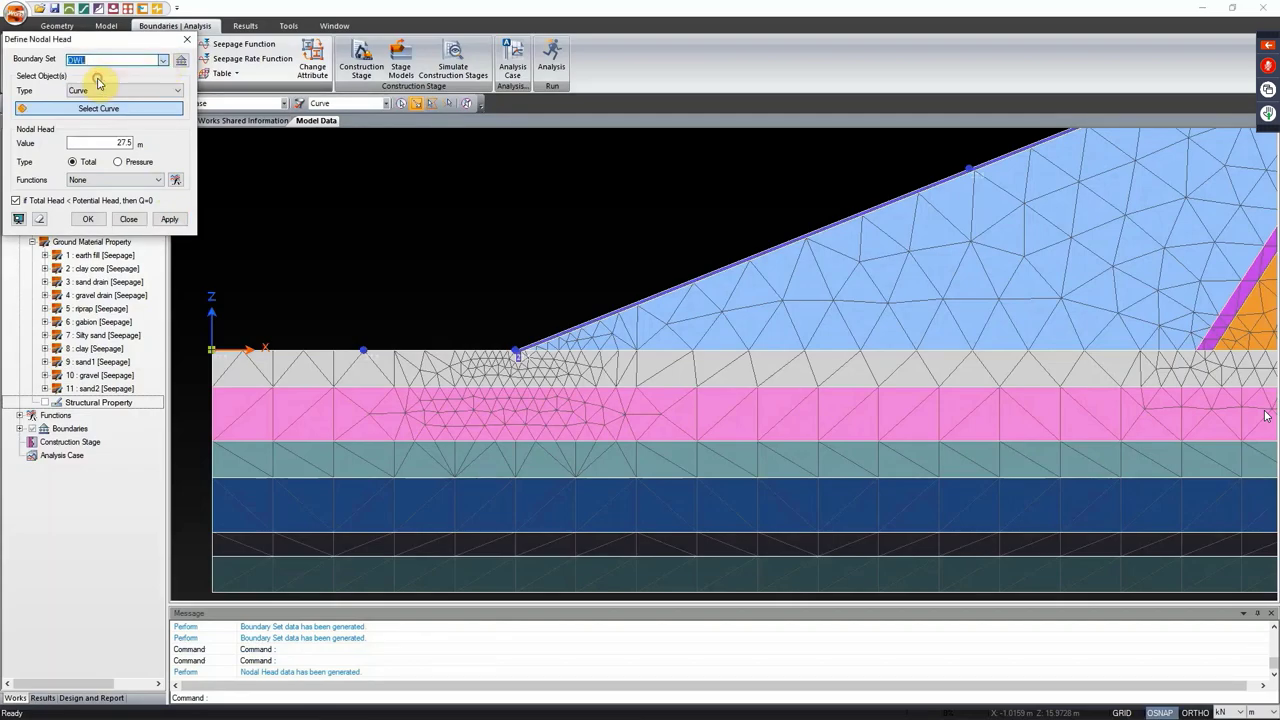
{"action": "double_click", "coordinate": [100, 143]}
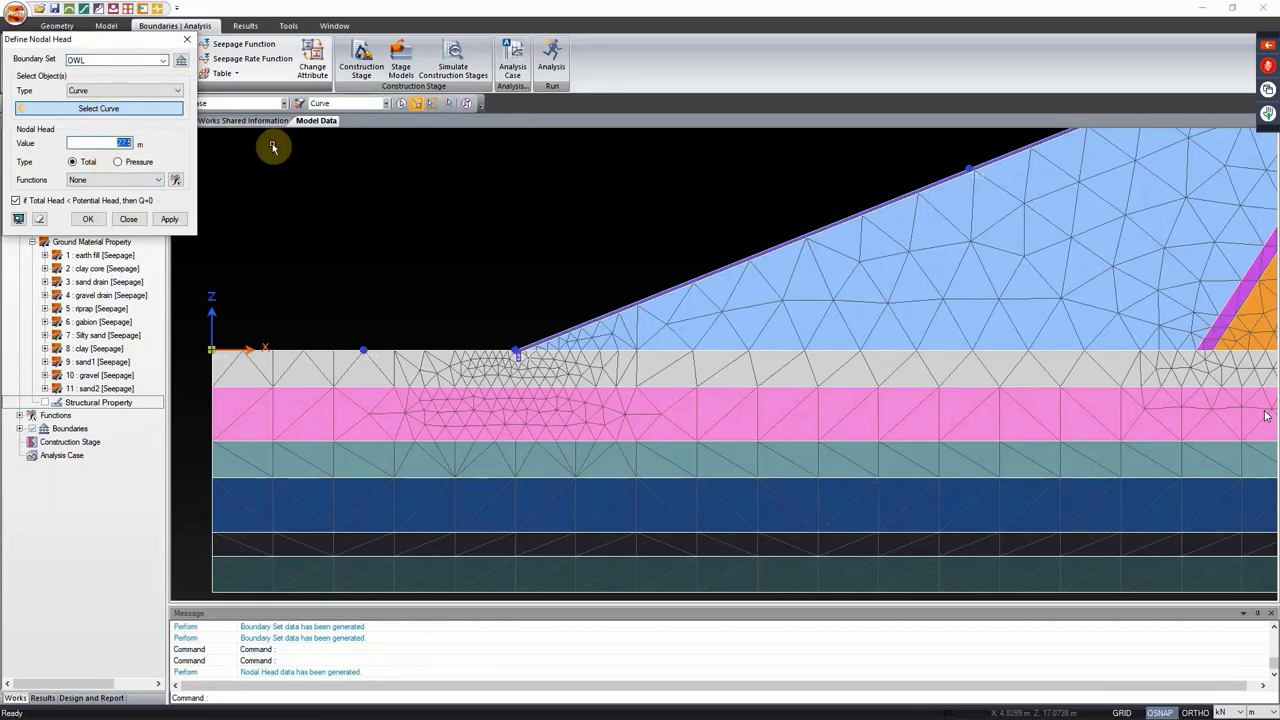
{"action": "type", "text": "18"}
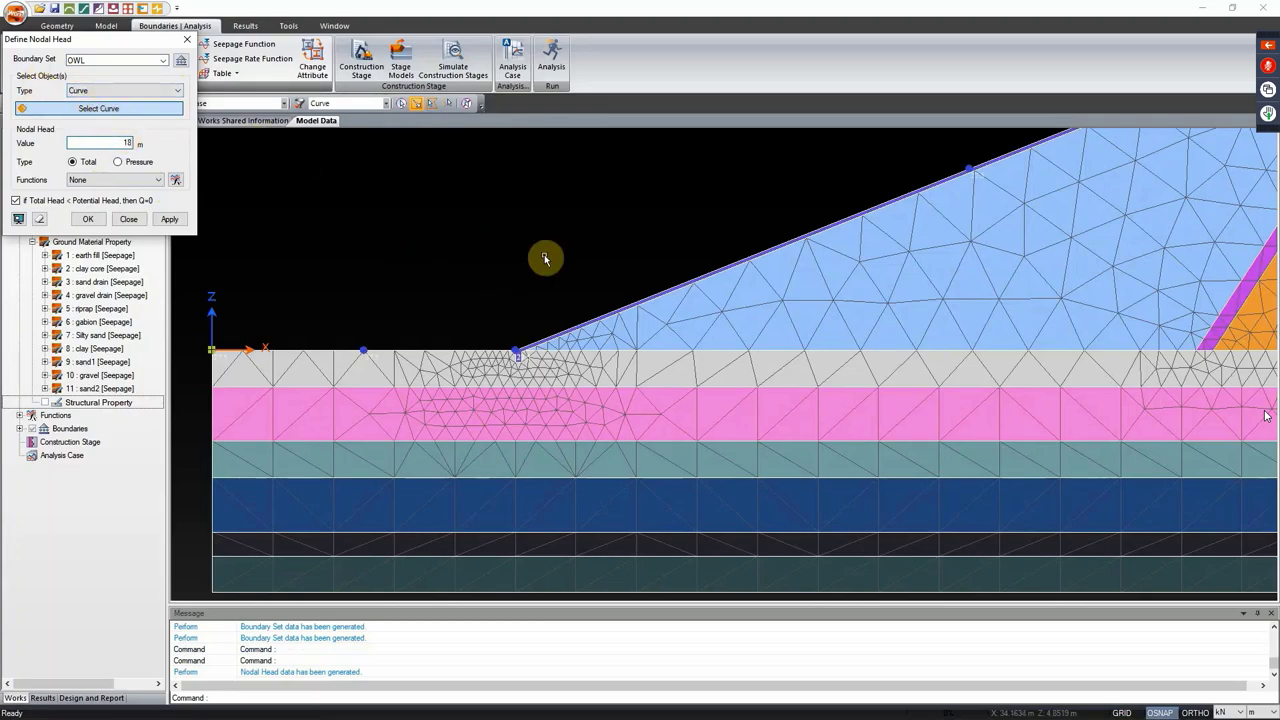
{"action": "left_click", "coordinate": [600, 315]}
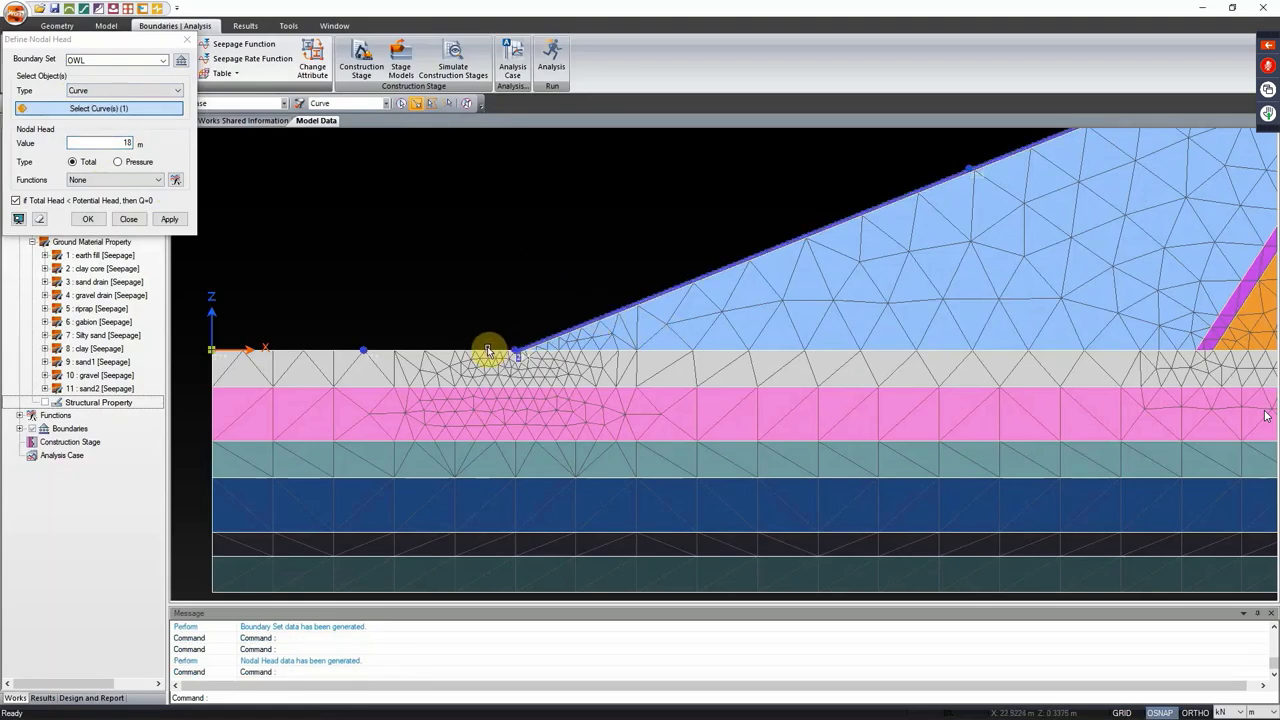
{"action": "left_click", "coordinate": [483, 352]}
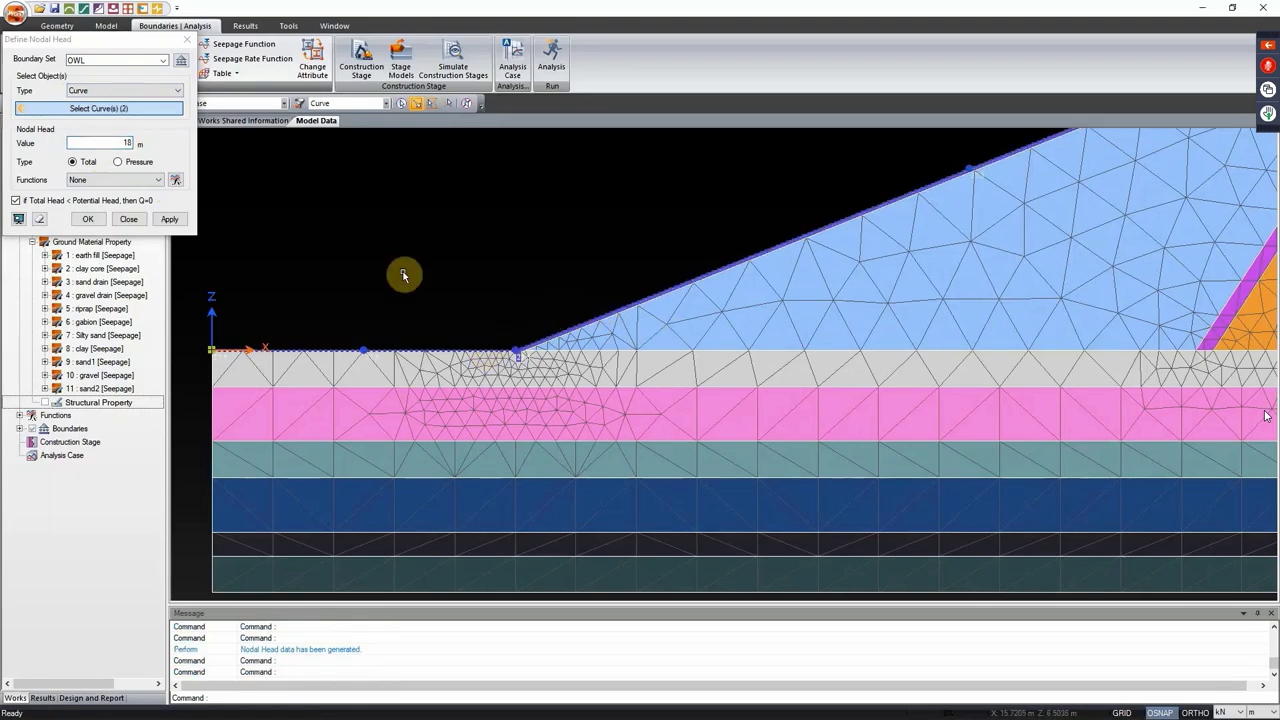
{"action": "left_click", "coordinate": [169, 219]}
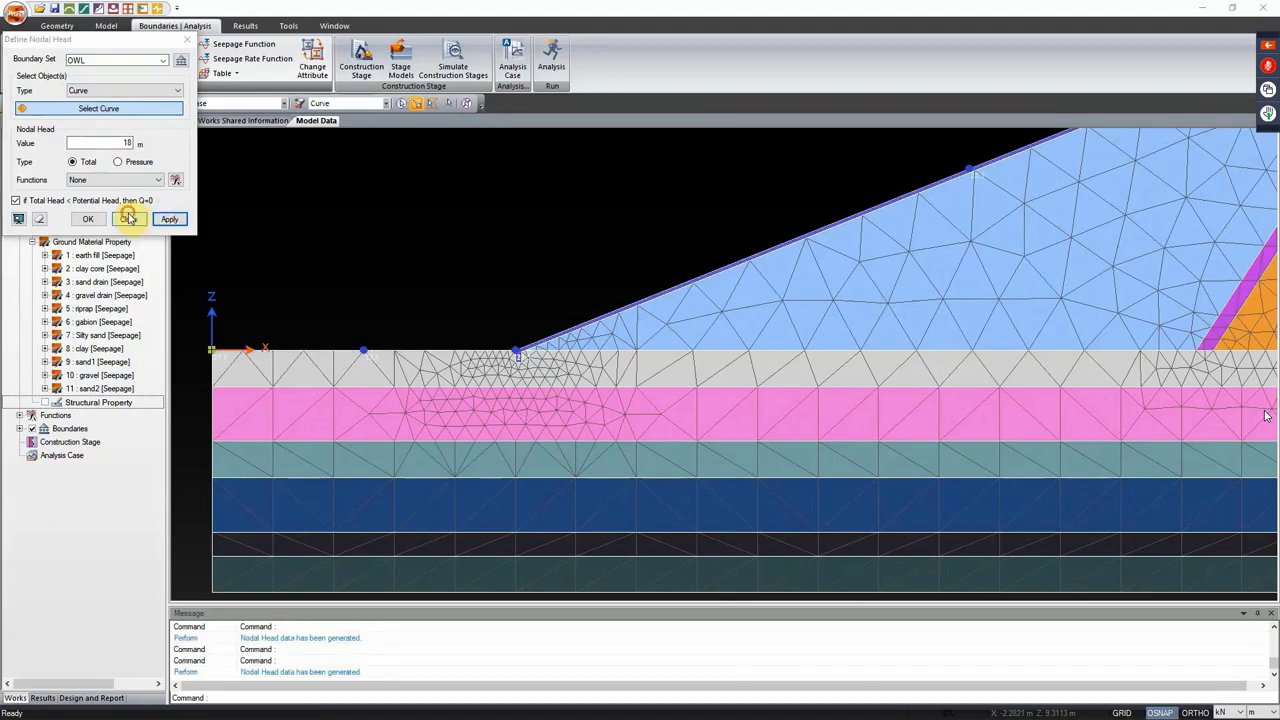
{"action": "left_click", "coordinate": [128, 219]}
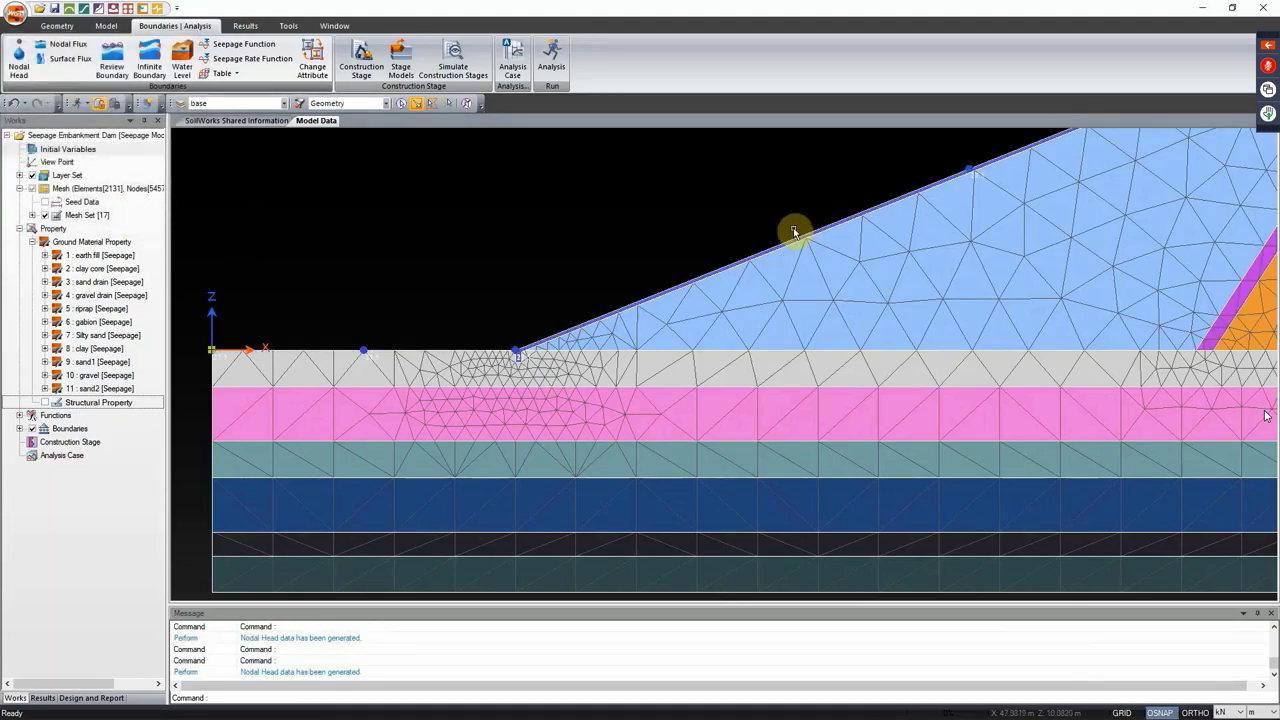
Step: Add a boundary set named "Rapid drawdown" while defining a new nodal head
{"action": "left_click_drag", "start_coordinate": [794, 229], "coordinate": [651, 370]}
{"action": "scroll", "coordinate": [614, 329], "scroll_direction": "down", "scroll_amount": 3}
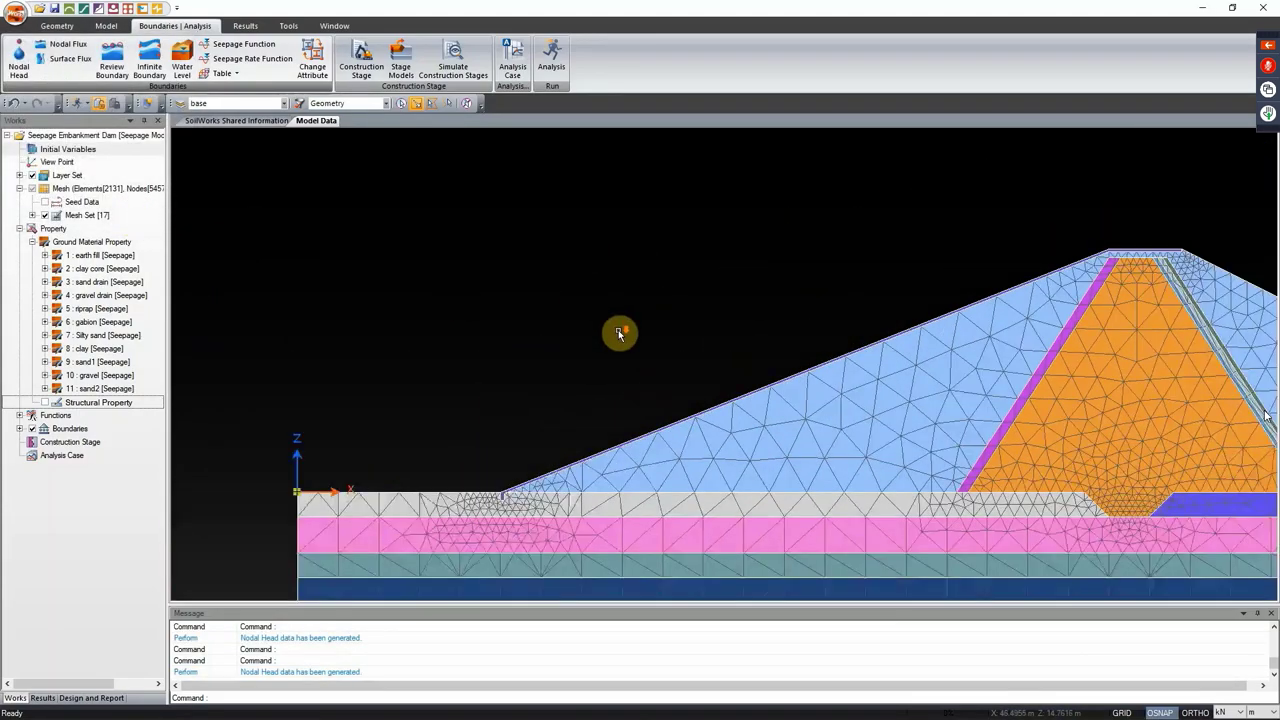
{"action": "left_click_drag", "start_coordinate": [614, 313], "coordinate": [543, 286]}
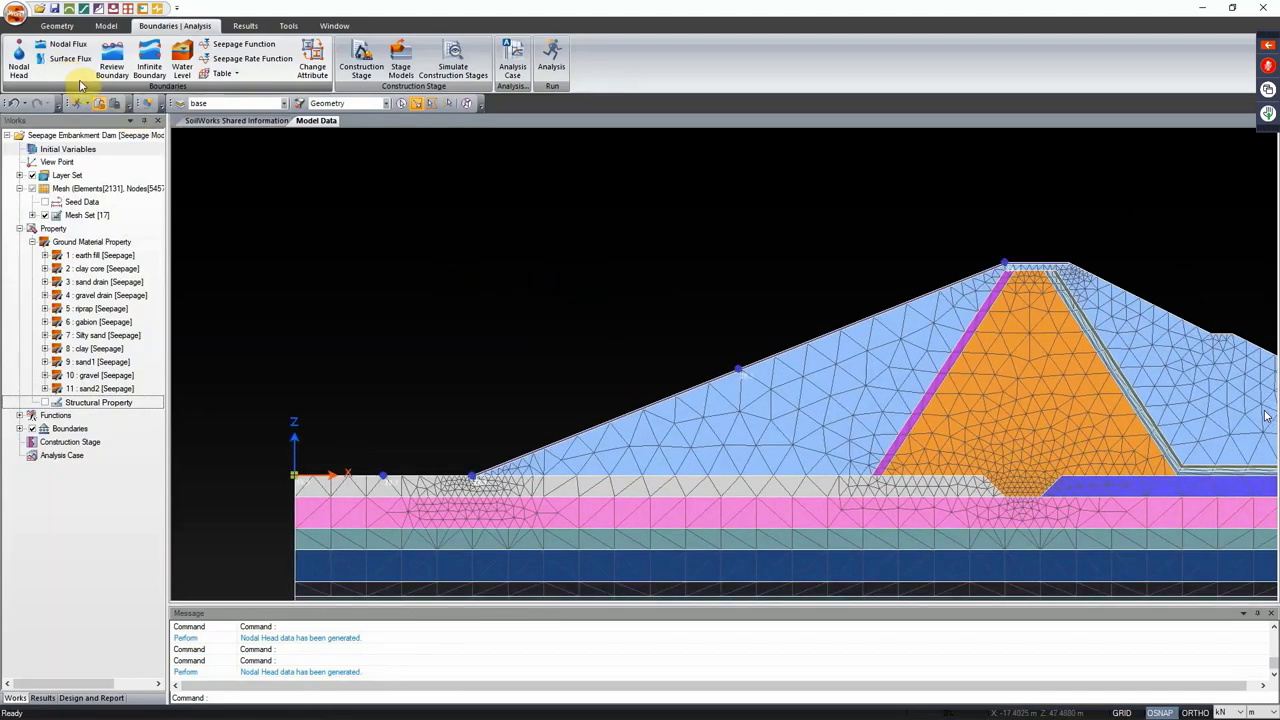
{"action": "left_click_drag", "start_coordinate": [626, 317], "coordinate": [626, 289]}
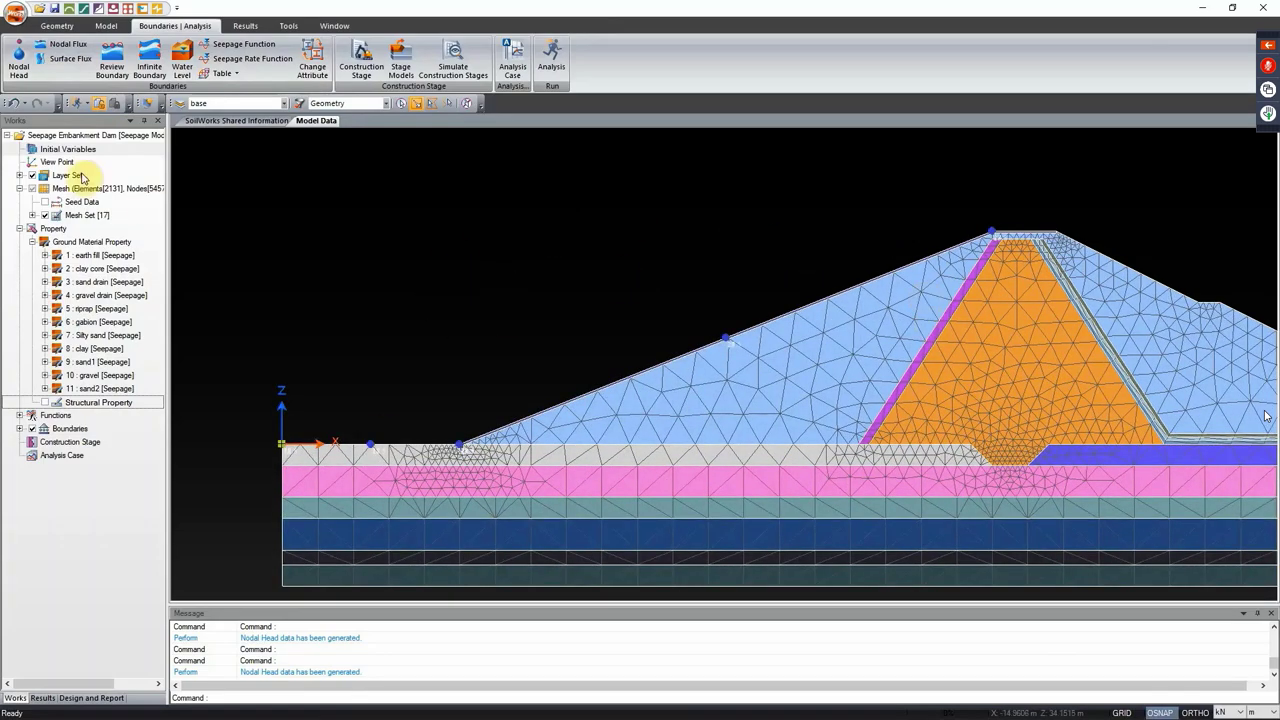
{"action": "left_click", "coordinate": [14, 68]}
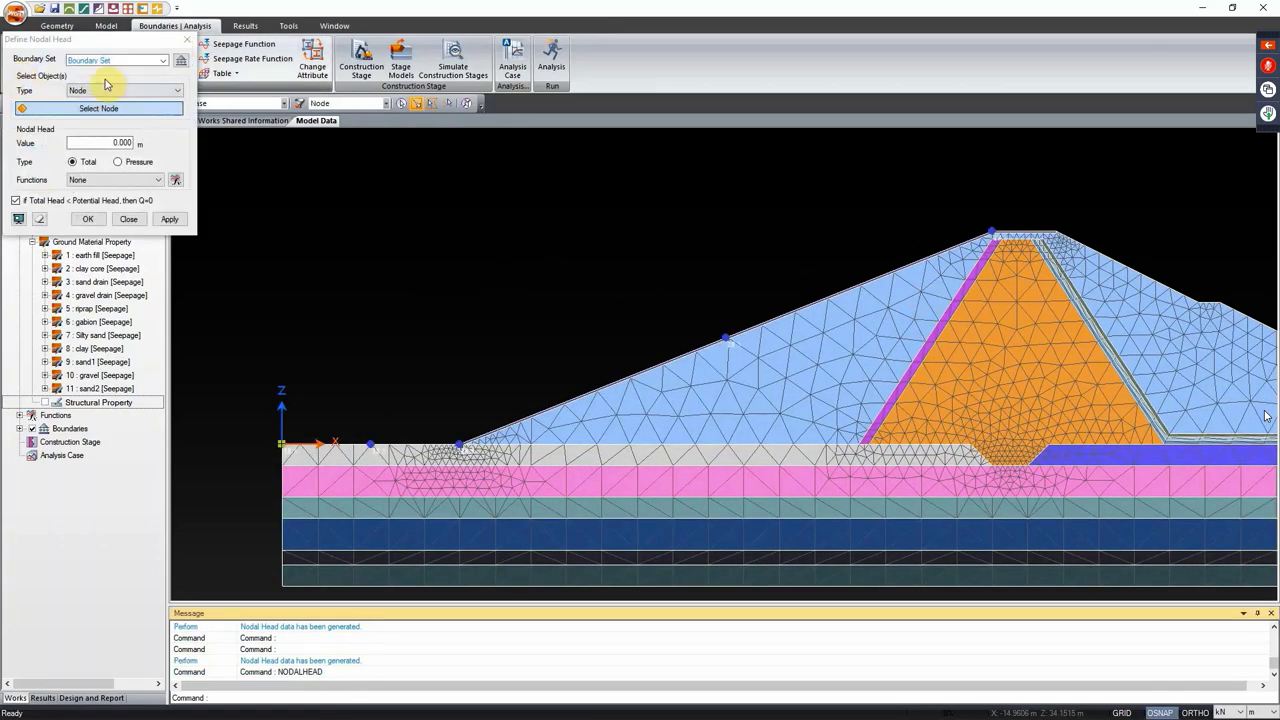
{"action": "left_click", "coordinate": [181, 60]}
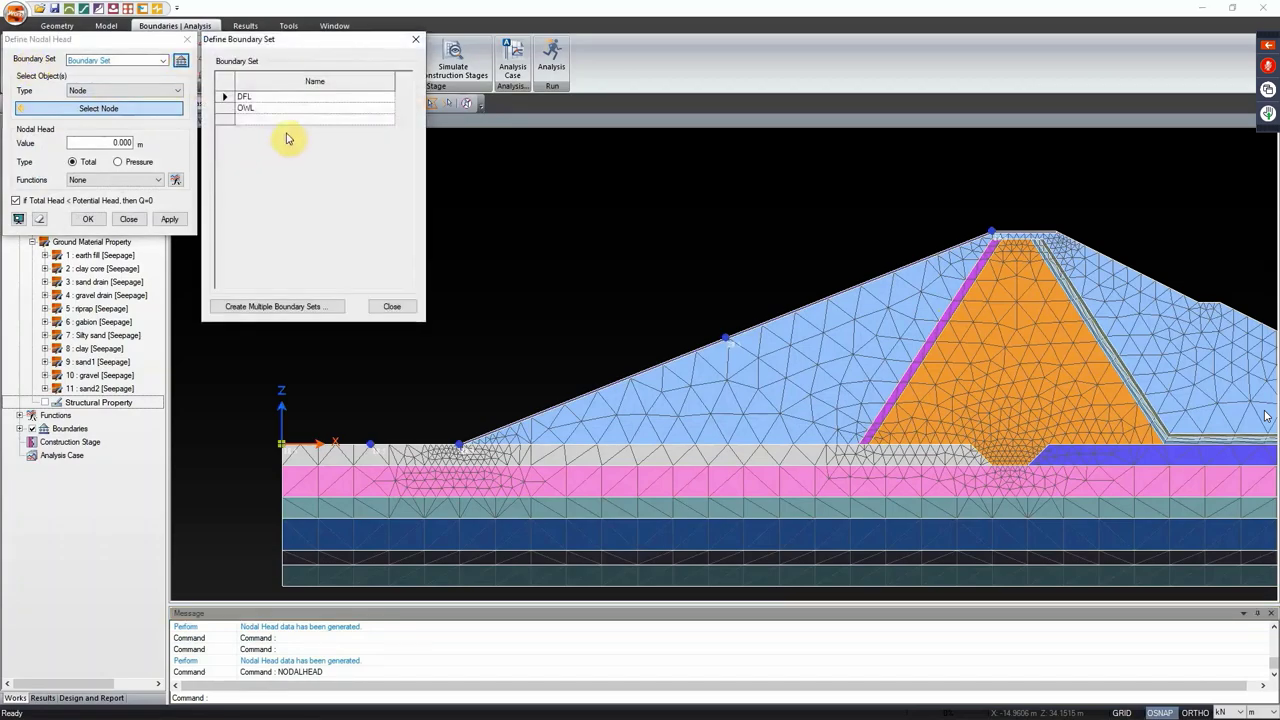
{"action": "left_click", "coordinate": [280, 118]}
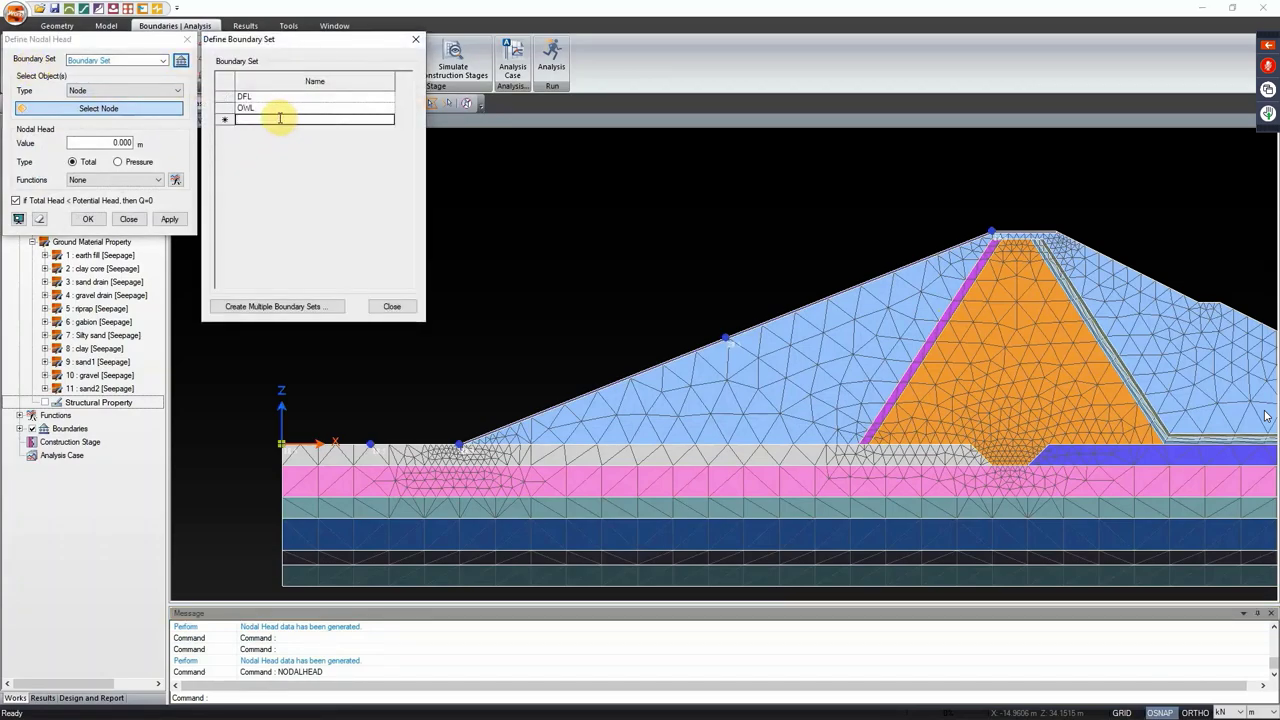
{"action": "type", "text": "T"}
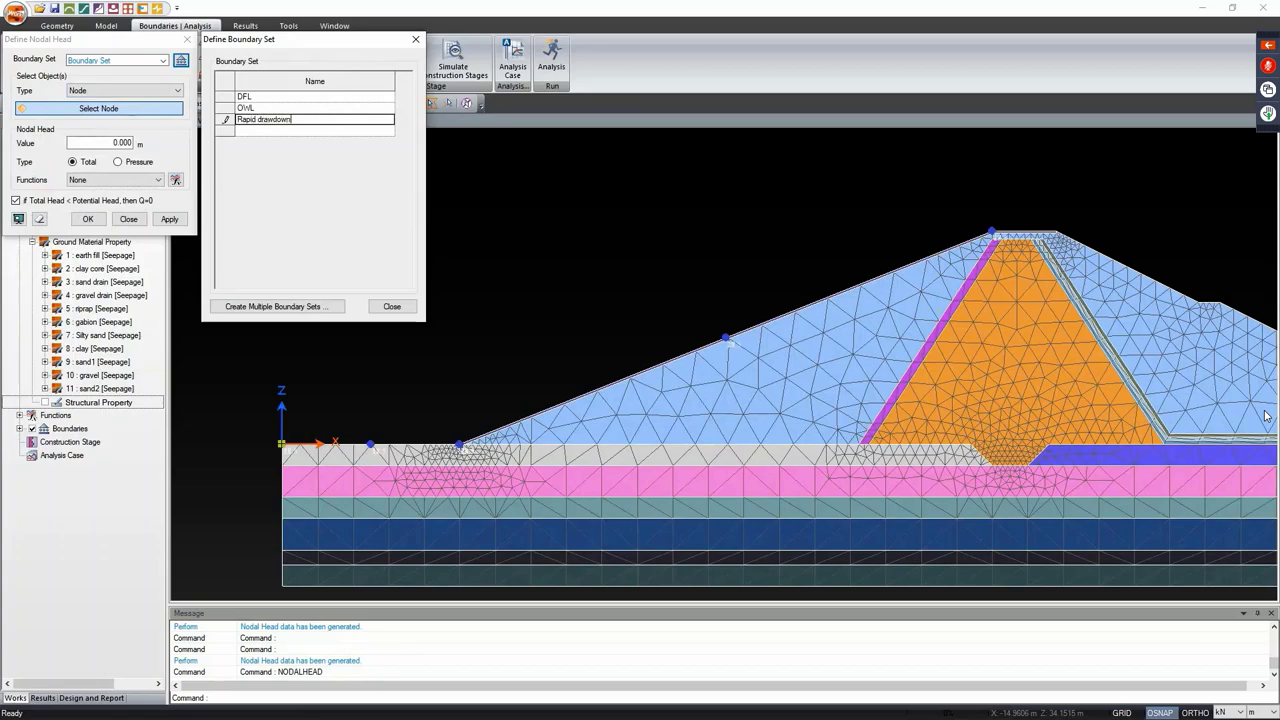
{"action": "left_click", "coordinate": [278, 120]}
{"action": "left_click", "coordinate": [390, 306]}
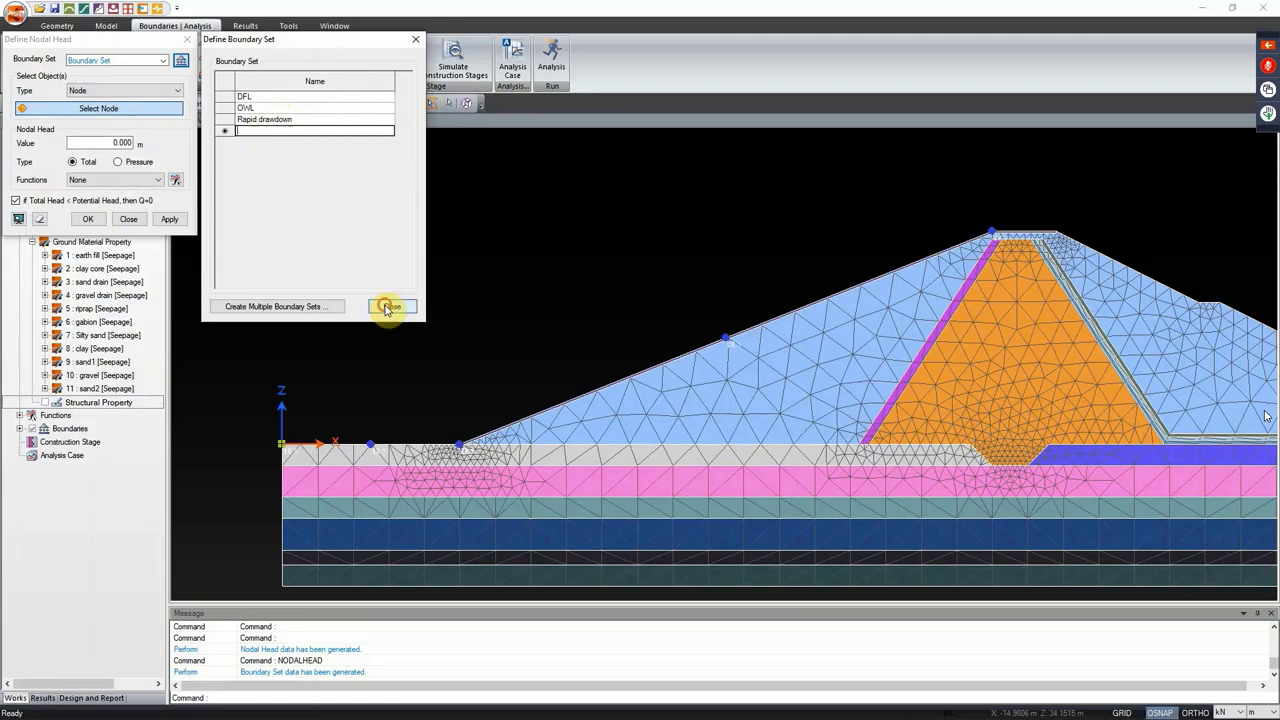
Step: Set the nodal head's object type to Curve and select the upstream slope and upstream ground surface curves
{"action": "left_click", "coordinate": [143, 91]}
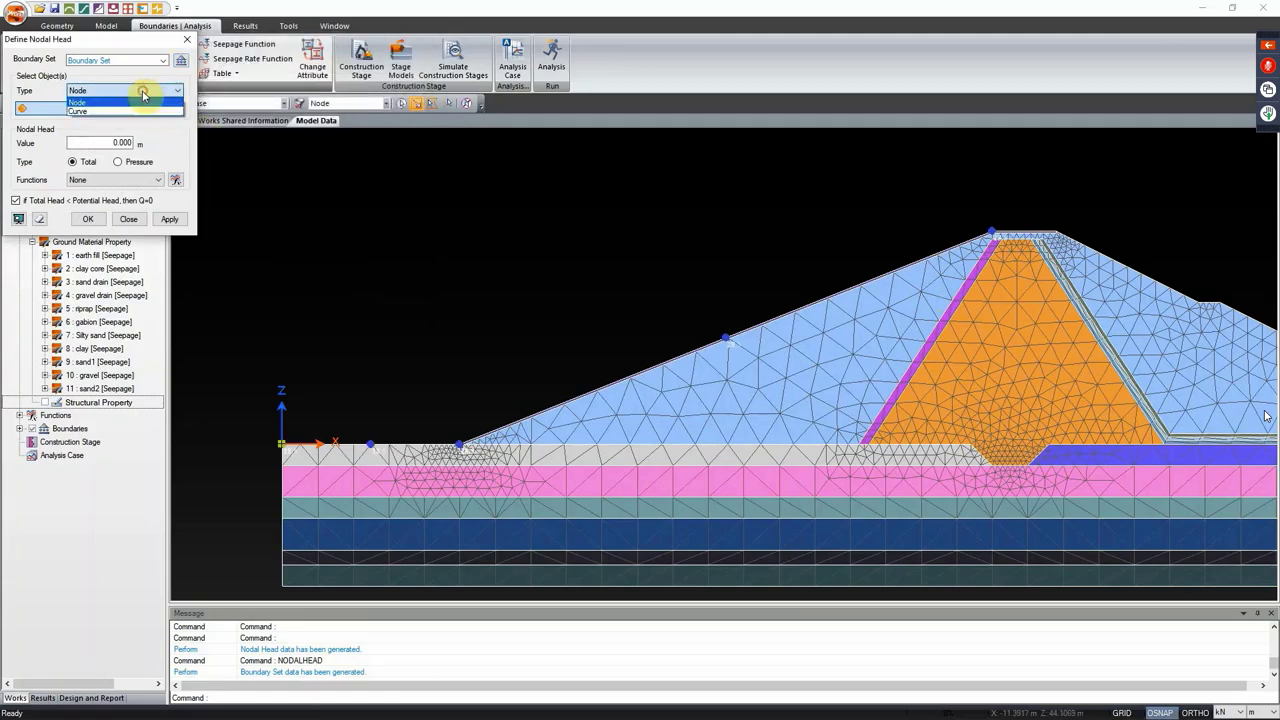
{"action": "left_click", "coordinate": [110, 110]}
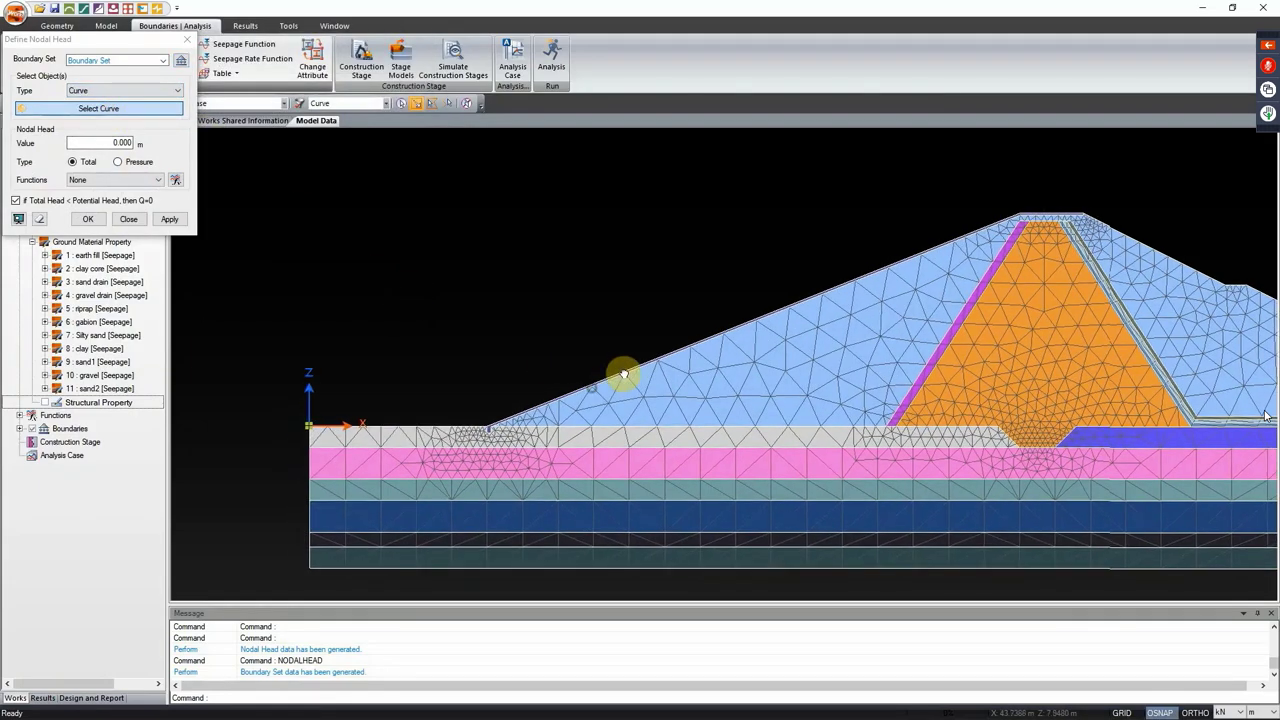
{"action": "scroll", "coordinate": [517, 400], "scroll_direction": "up", "scroll_amount": 3}
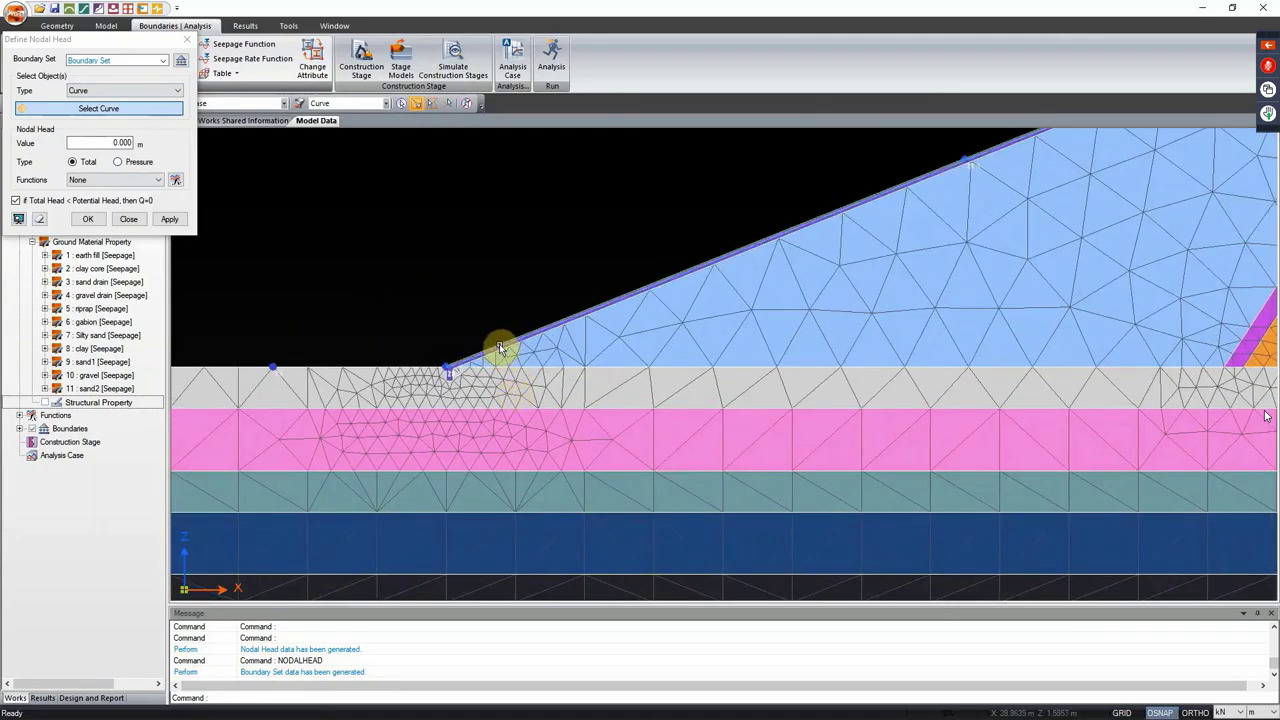
{"action": "left_click", "coordinate": [500, 348]}
{"action": "left_click", "coordinate": [417, 368]}
{"action": "scroll", "coordinate": [522, 364], "scroll_direction": "down", "scroll_amount": 2}
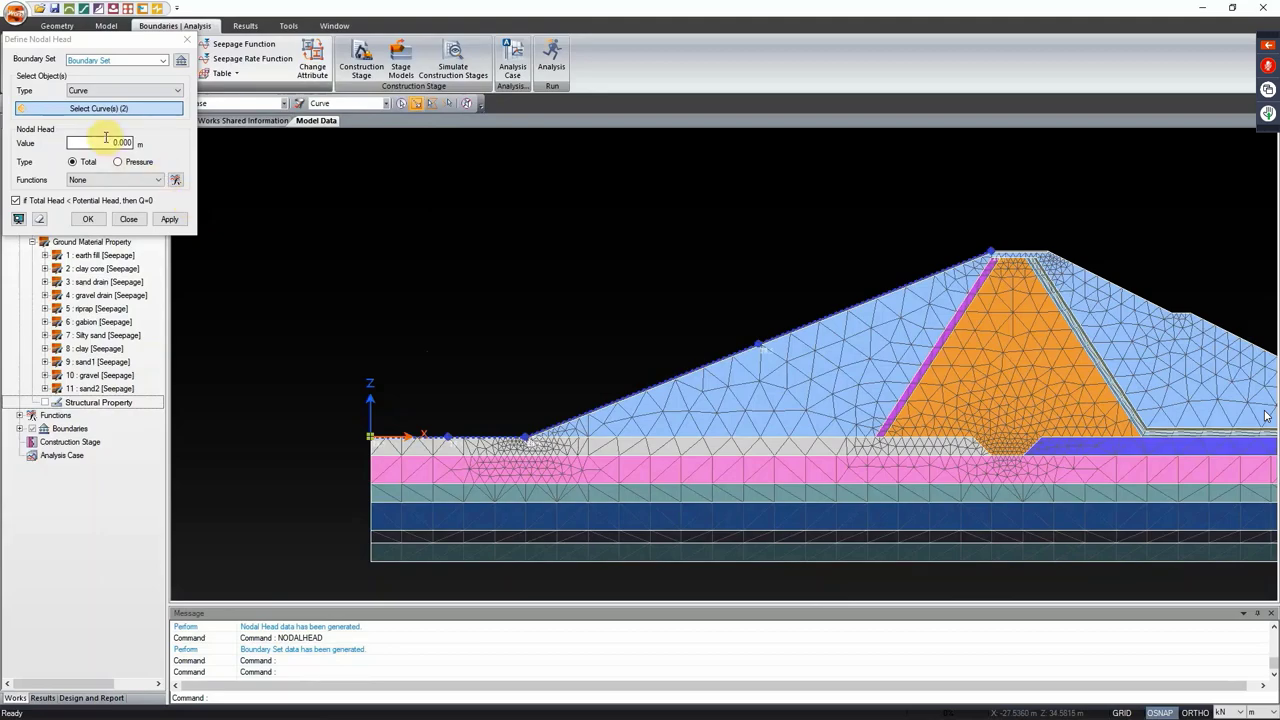
Step: Start a seepage function named "emergency" for the nodal head, with a value of 18 at 0 seconds
{"action": "left_click", "coordinate": [176, 182]}
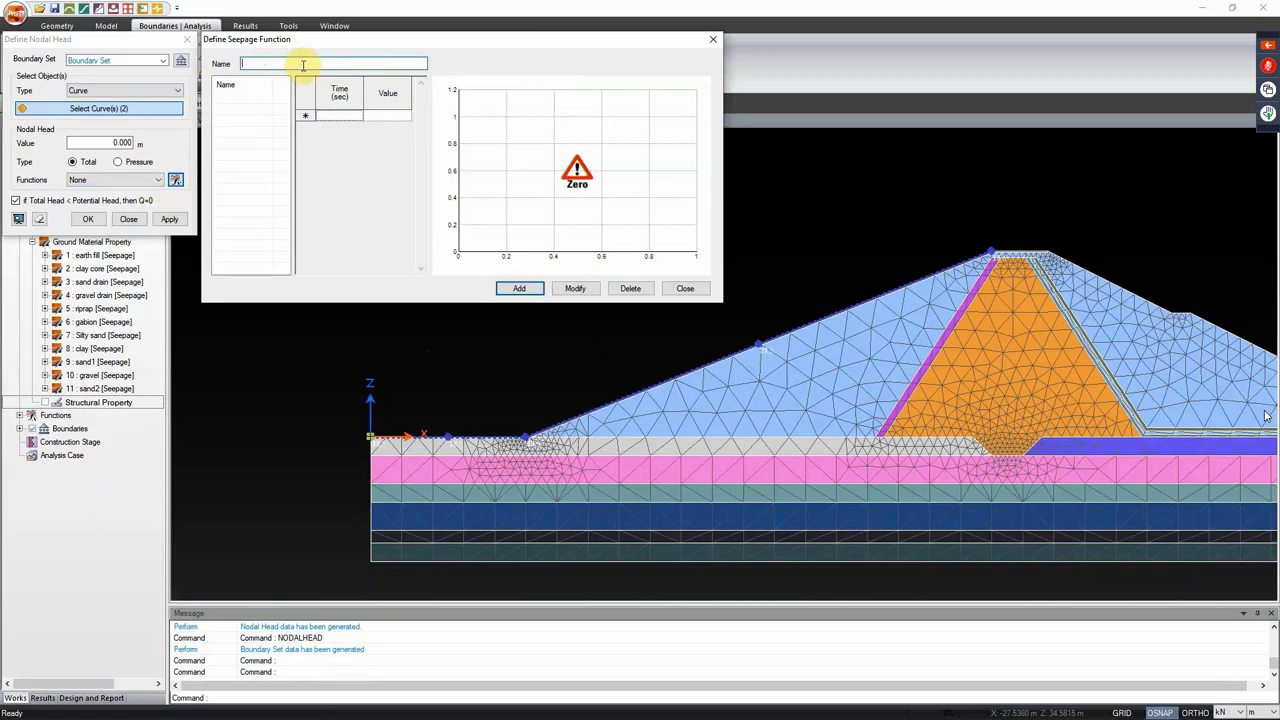
{"action": "type", "text": "emergency"}
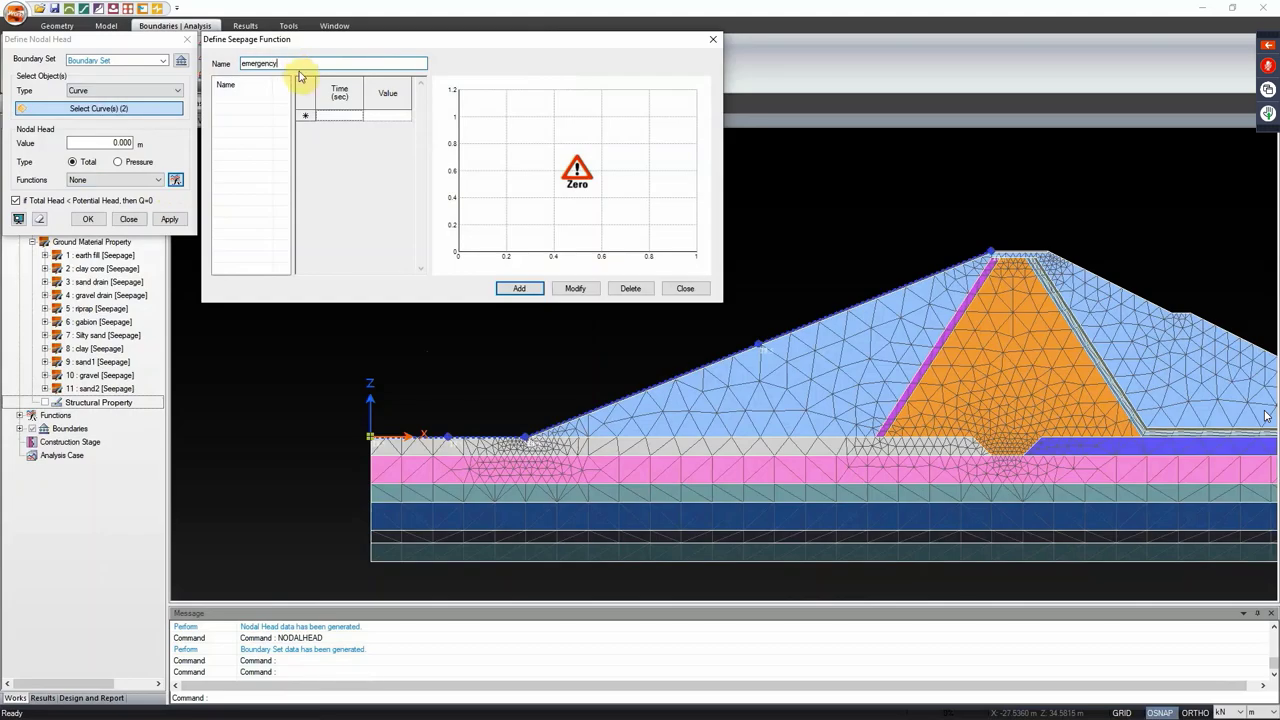
{"action": "left_click", "coordinate": [340, 118]}
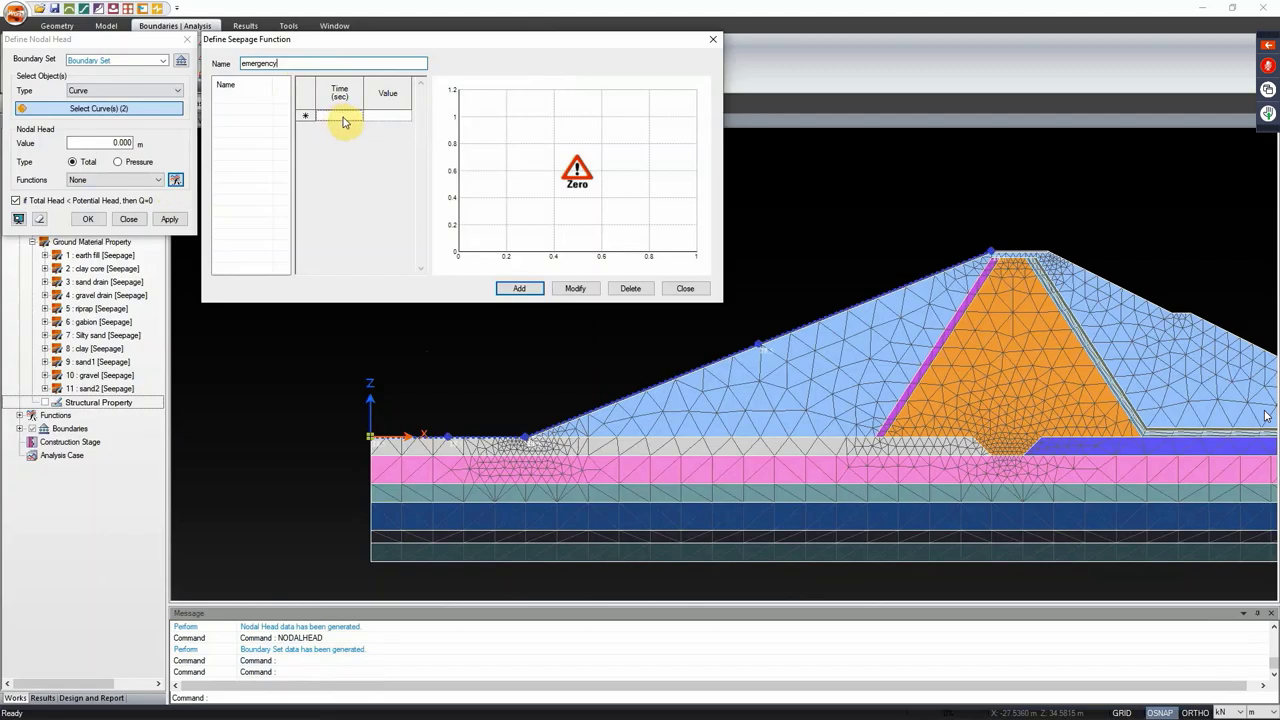
{"action": "left_click", "coordinate": [344, 115]}
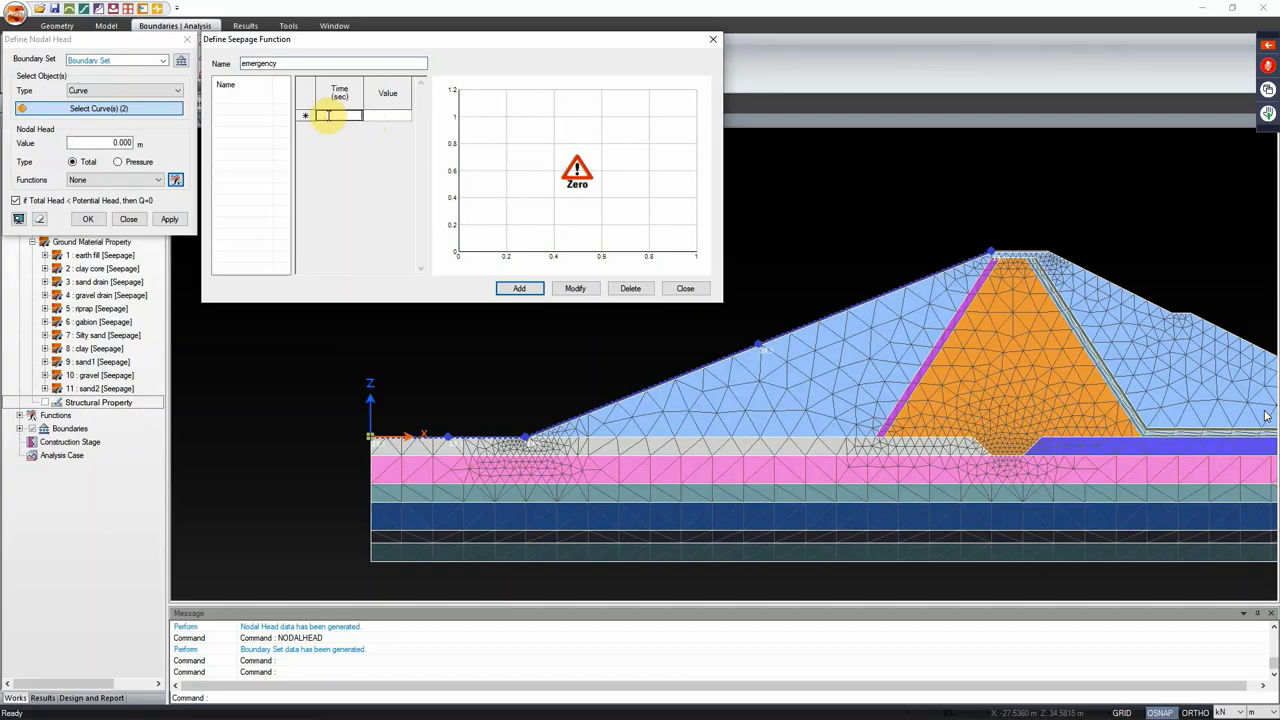
{"action": "left_click", "coordinate": [386, 116]}
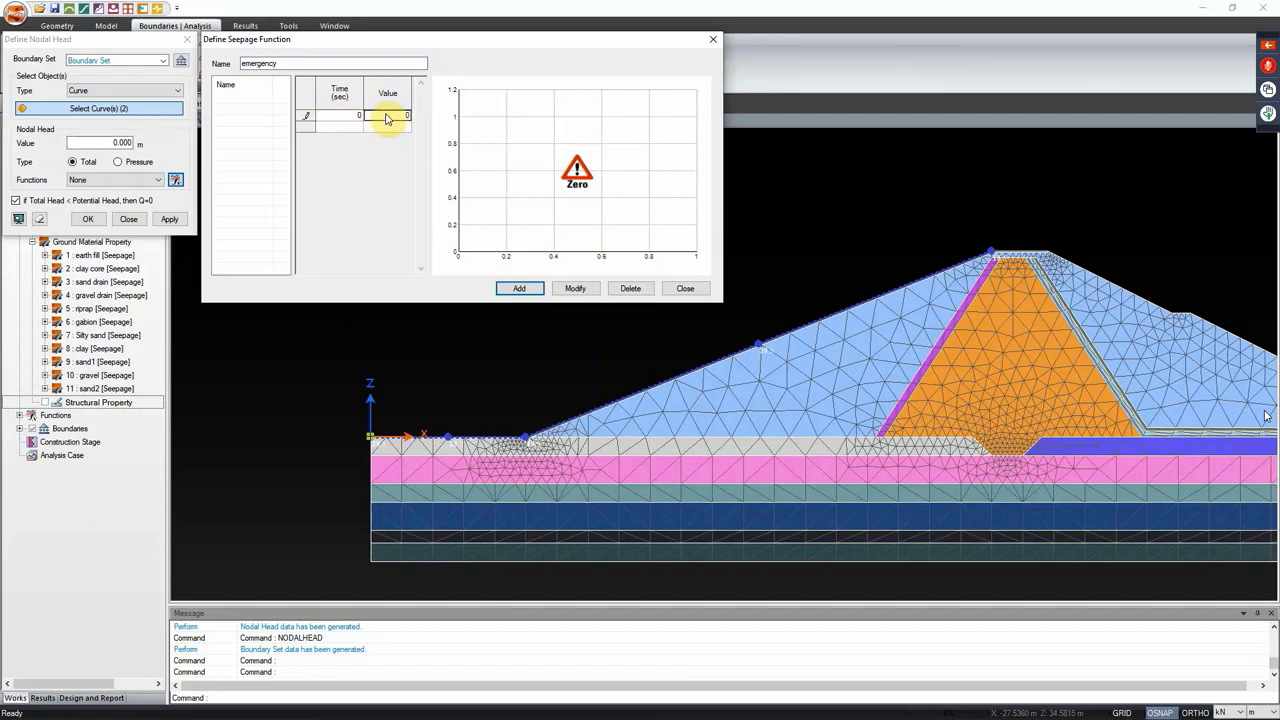
{"action": "type", "text": "18"}
Step: Add two points to the emergency seepage function: 27.5 at 86400 seconds and 27.5 at 259200 seconds
{"action": "left_click", "coordinate": [349, 127]}
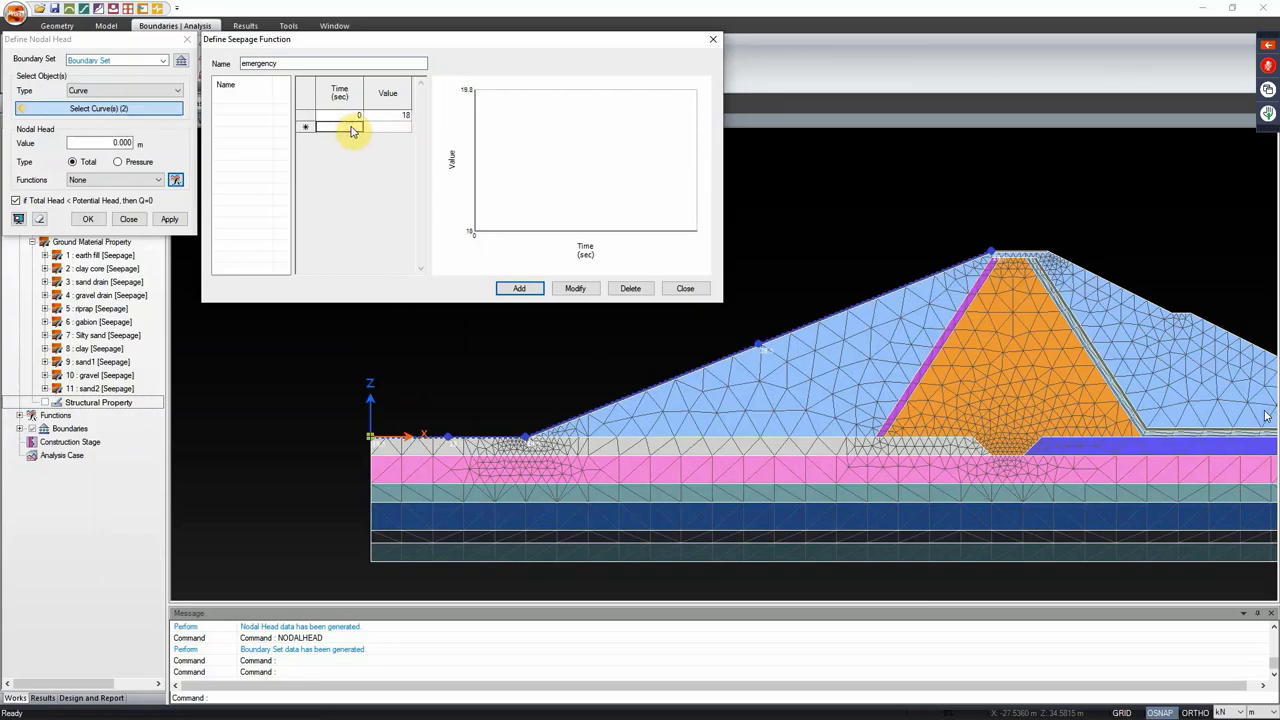
{"action": "type", "text": "864"}
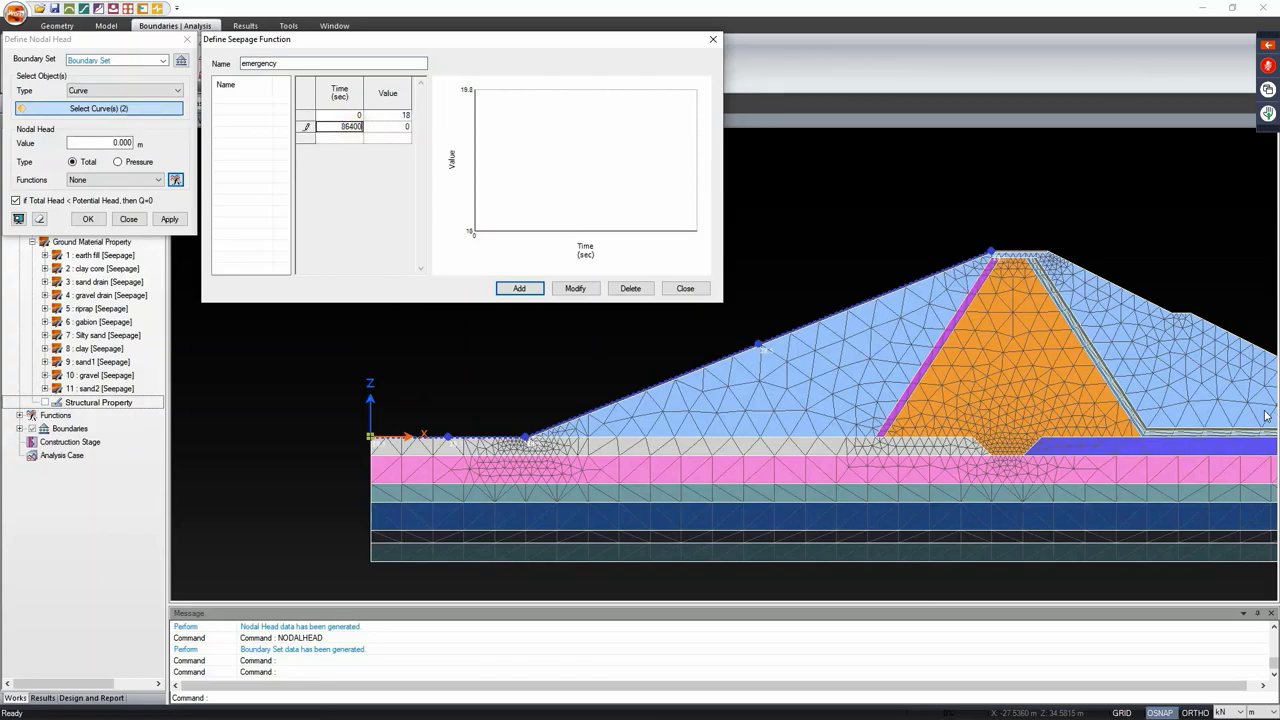
{"action": "type", "text": "00"}
{"action": "left_click", "coordinate": [386, 128]}
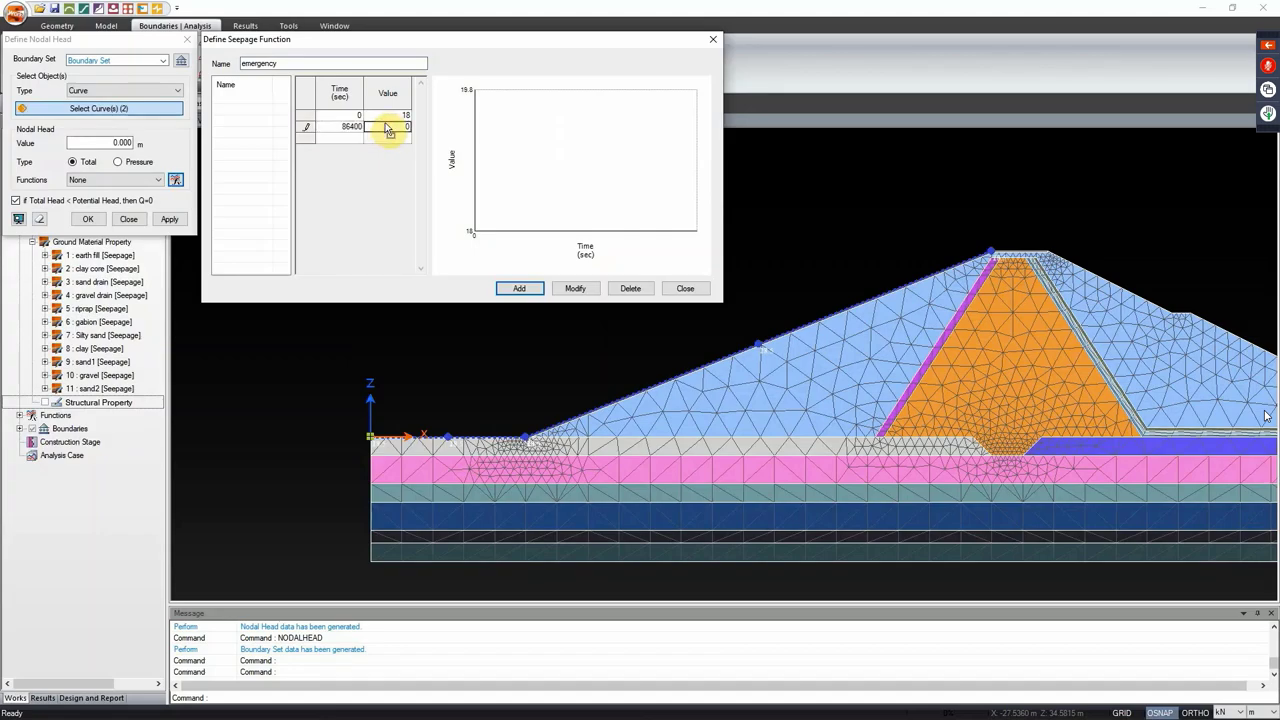
{"action": "type", "text": "27.5"}
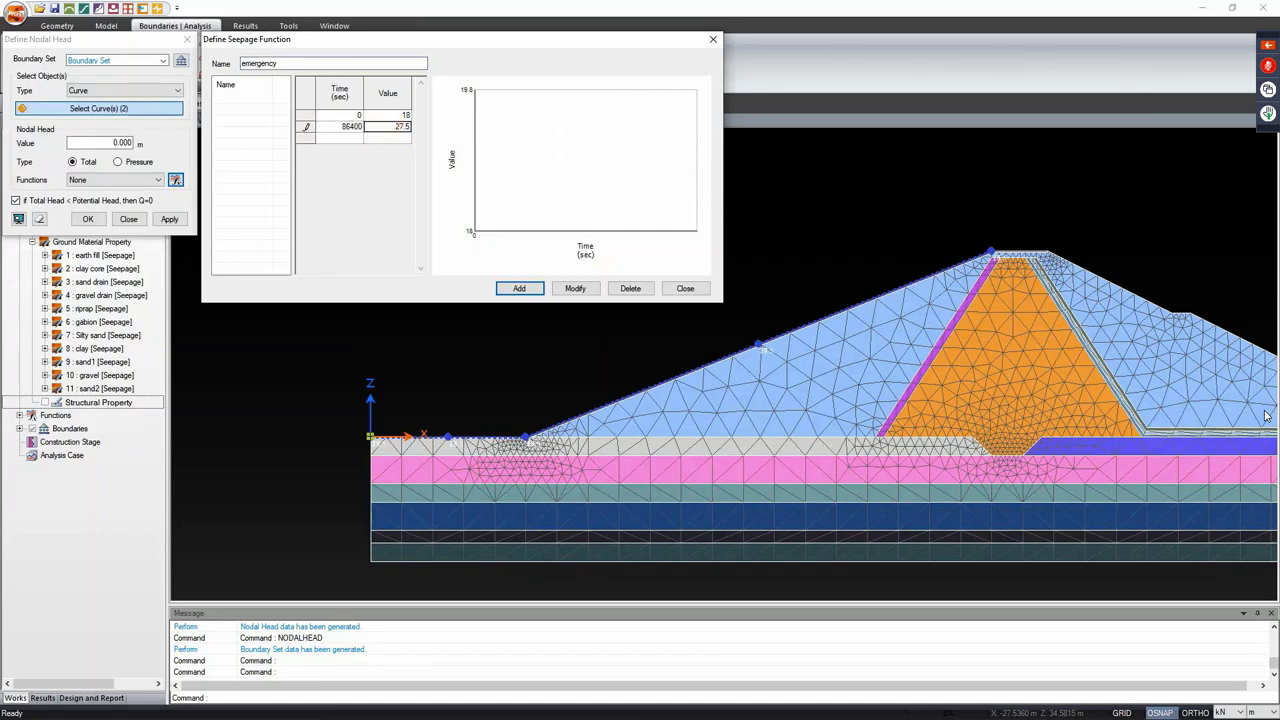
{"action": "left_click", "coordinate": [345, 143]}
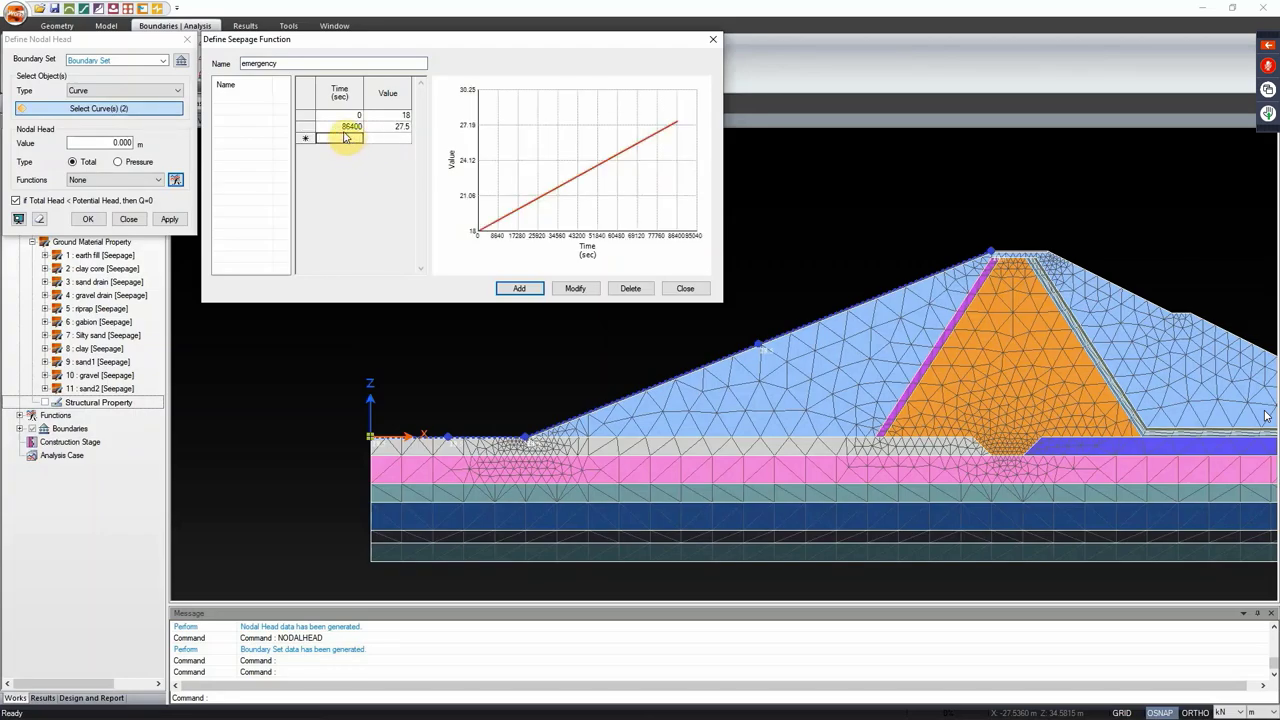
{"action": "type", "text": "259"}
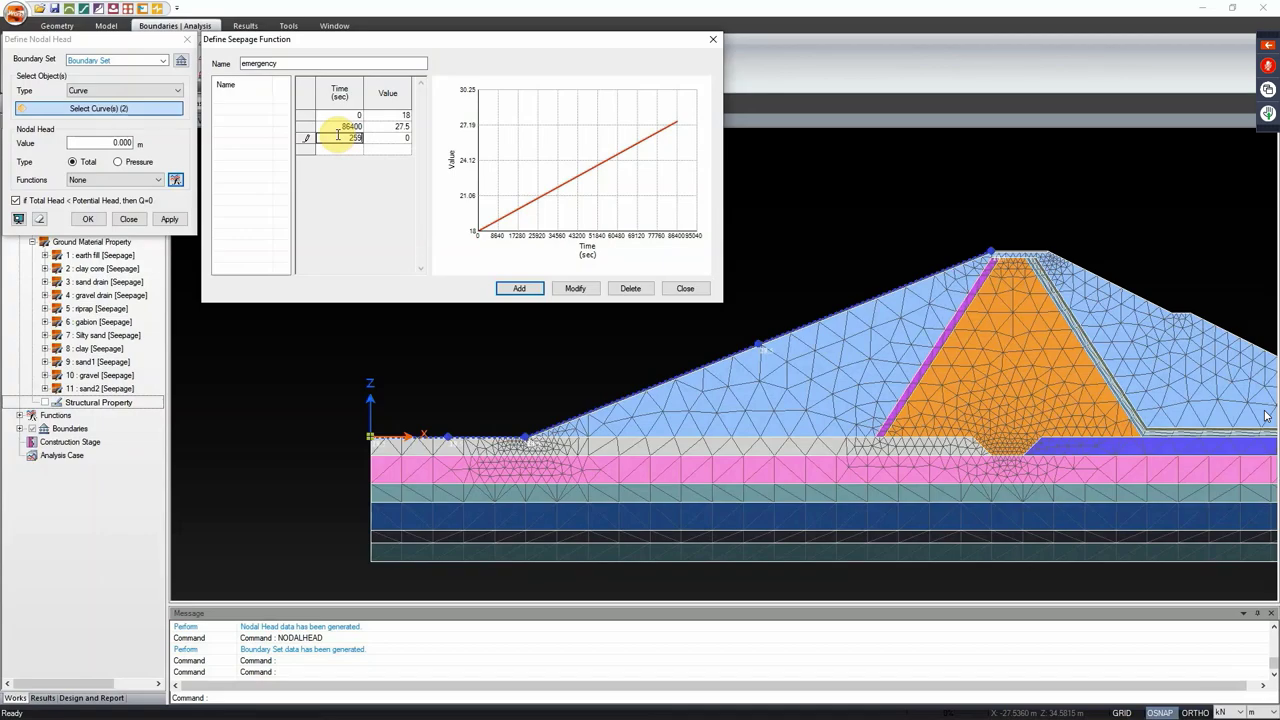
{"action": "type", "text": "200"}
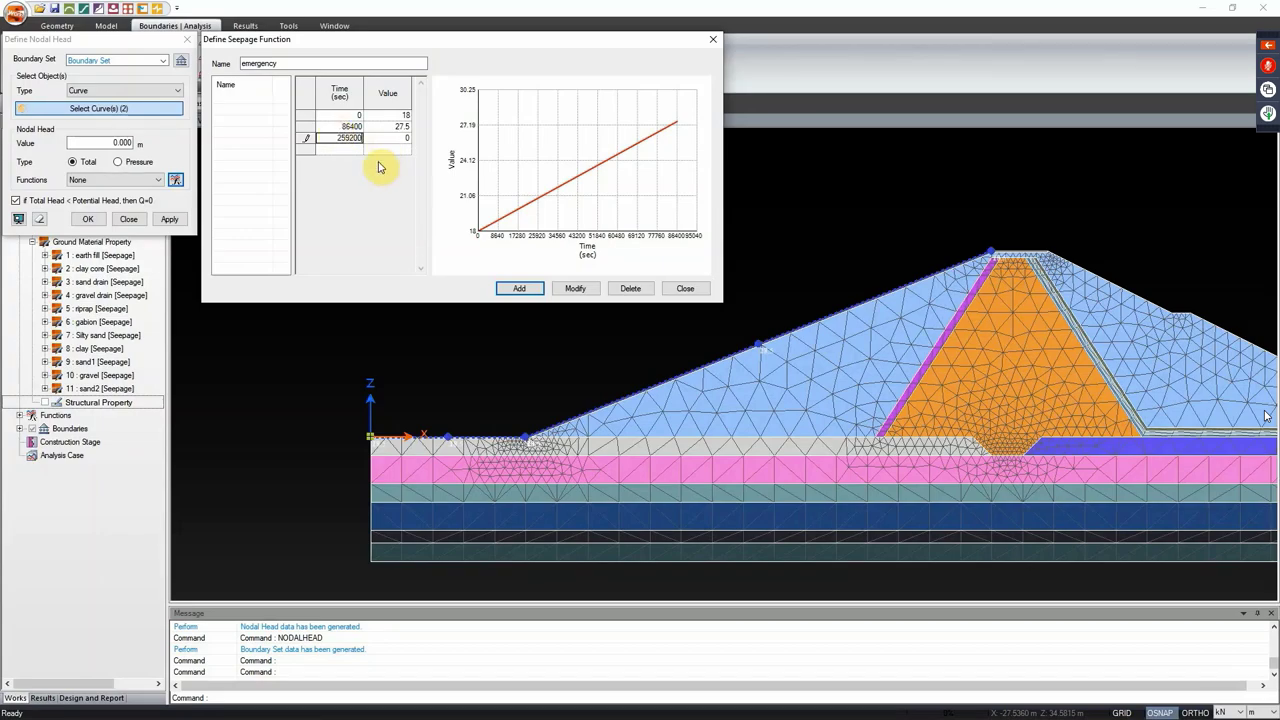
{"action": "left_click", "coordinate": [392, 137]}
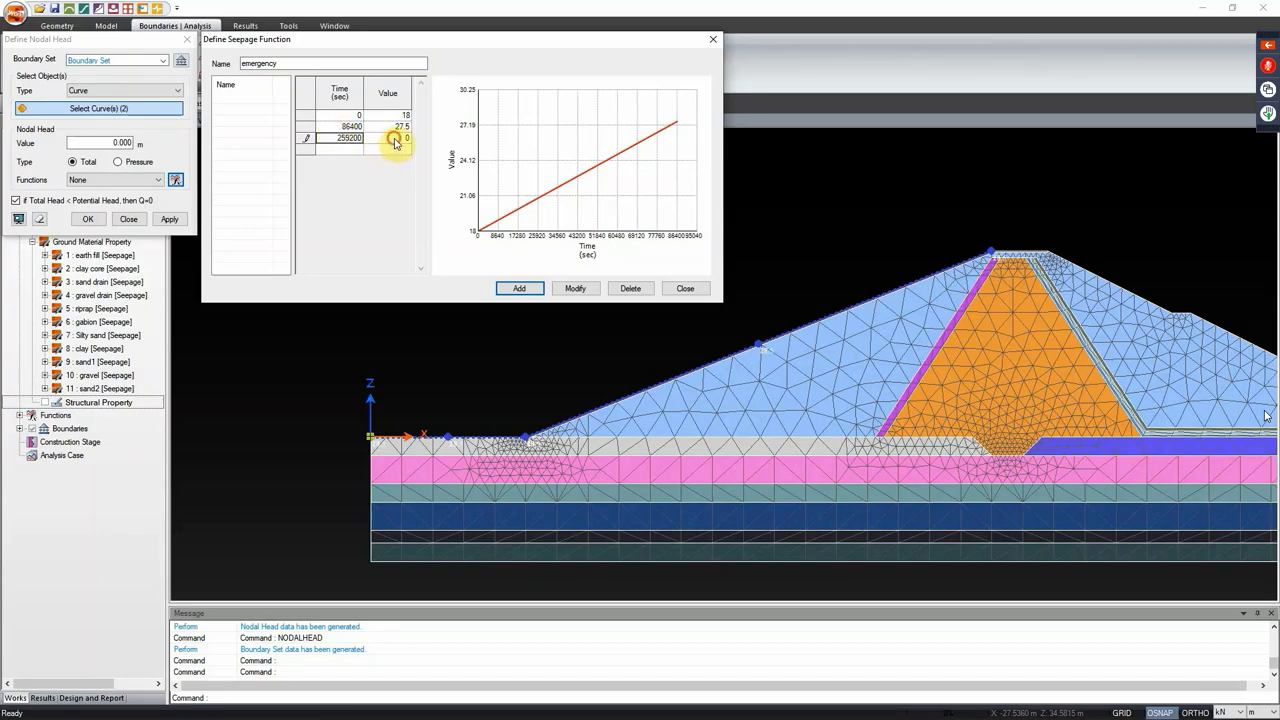
{"action": "type", "text": "27.5"}
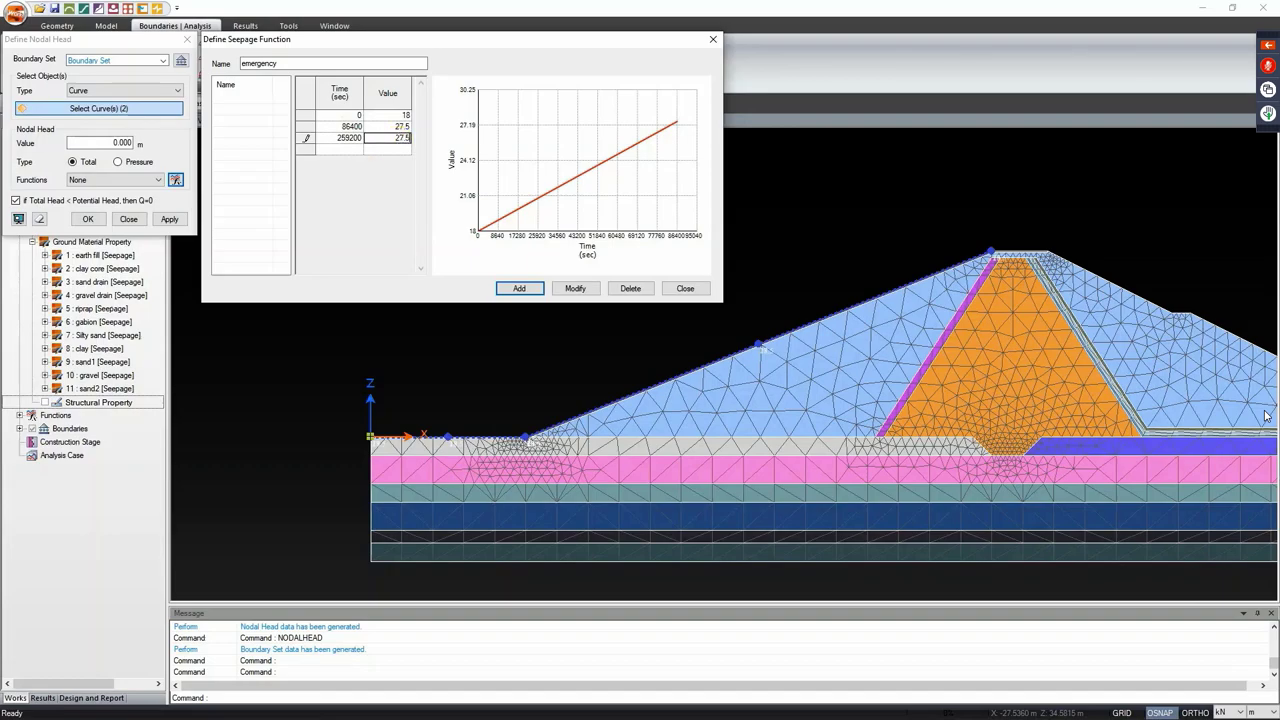
Step: Enter a final point of 18 at 259560 seconds and add the emergency function to the seepage function list
{"action": "left_click", "coordinate": [340, 150]}
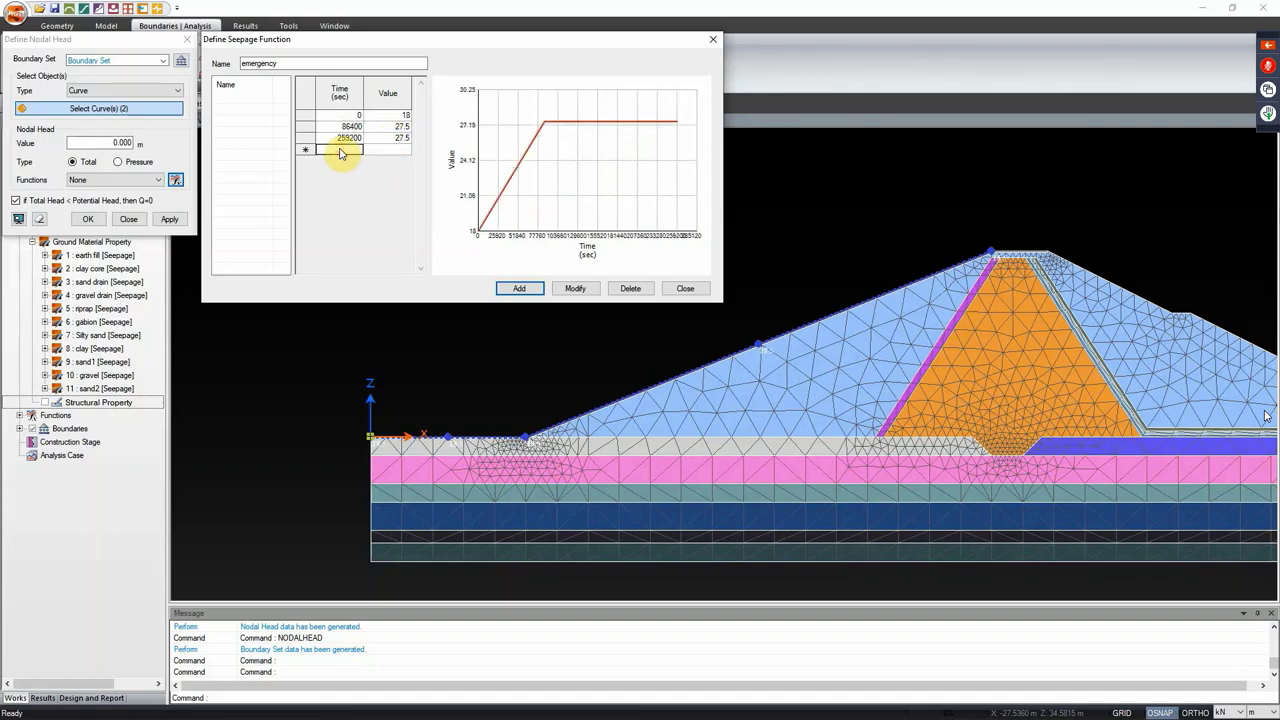
{"action": "left_click", "coordinate": [398, 150]}
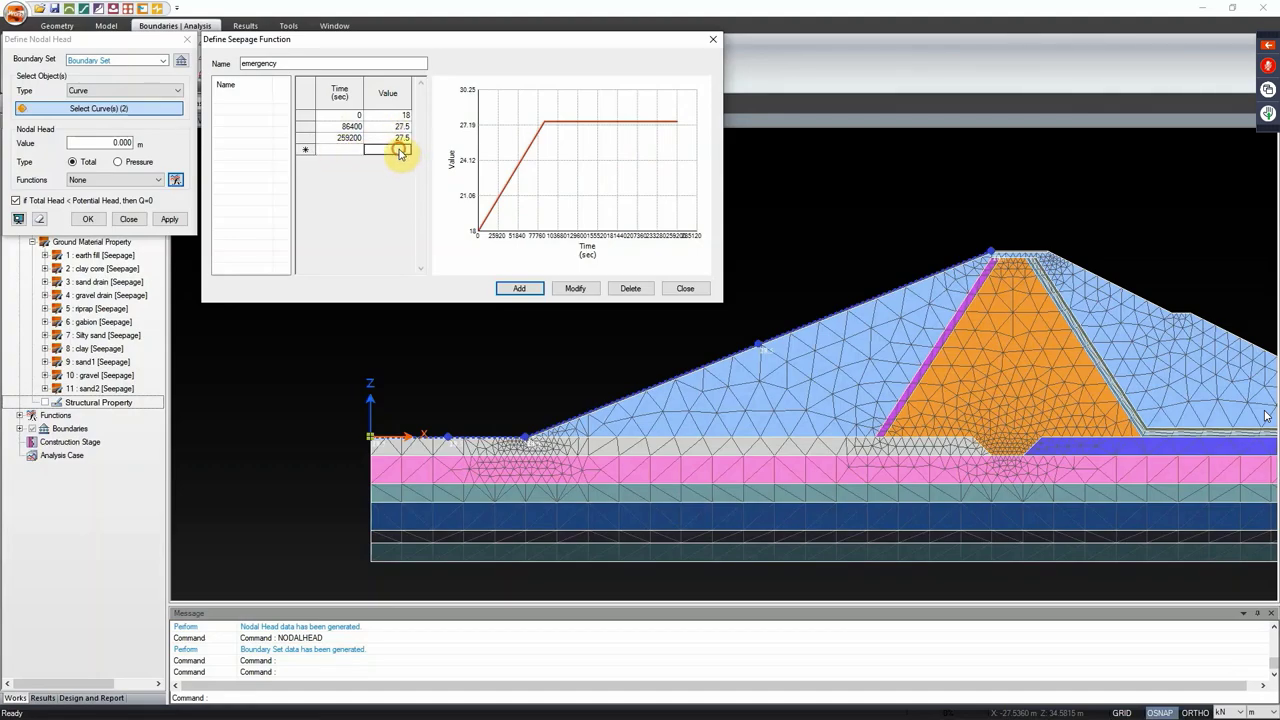
{"action": "type", "text": "18"}
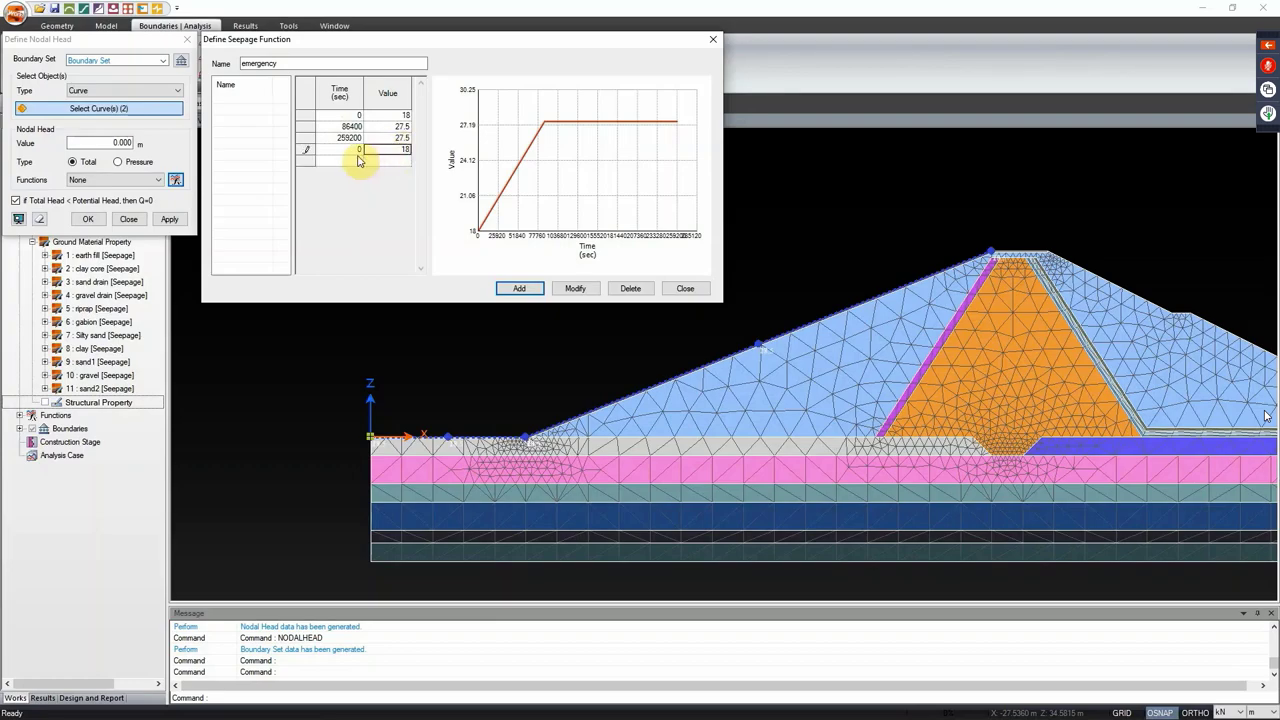
{"action": "left_click", "coordinate": [355, 151]}
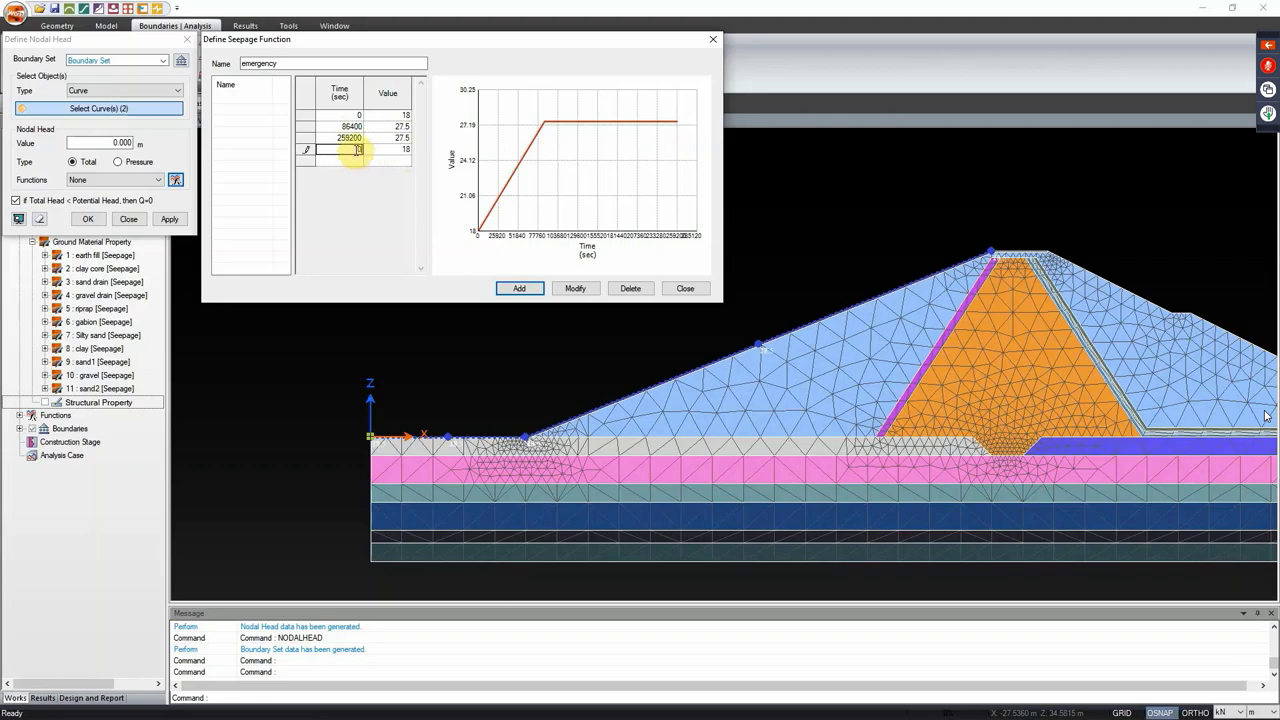
{"action": "type", "text": "259560"}
{"action": "left_click", "coordinate": [388, 161]}
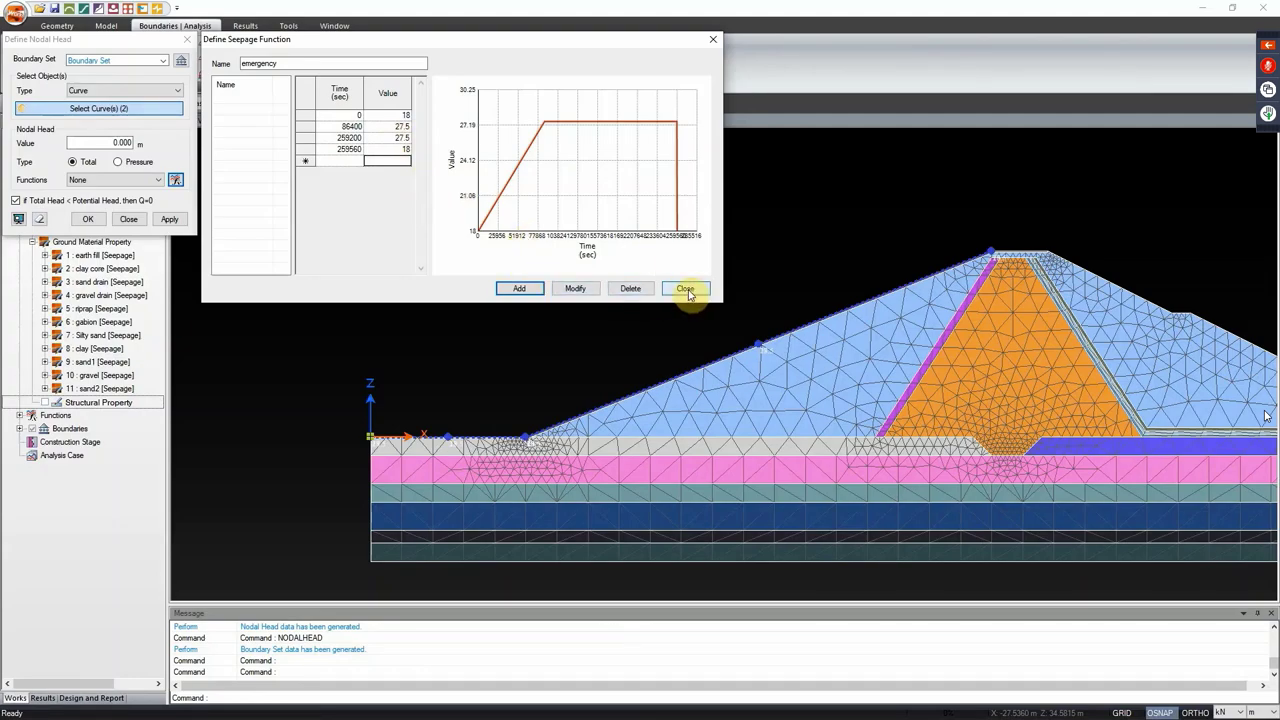
{"action": "left_click", "coordinate": [525, 289]}
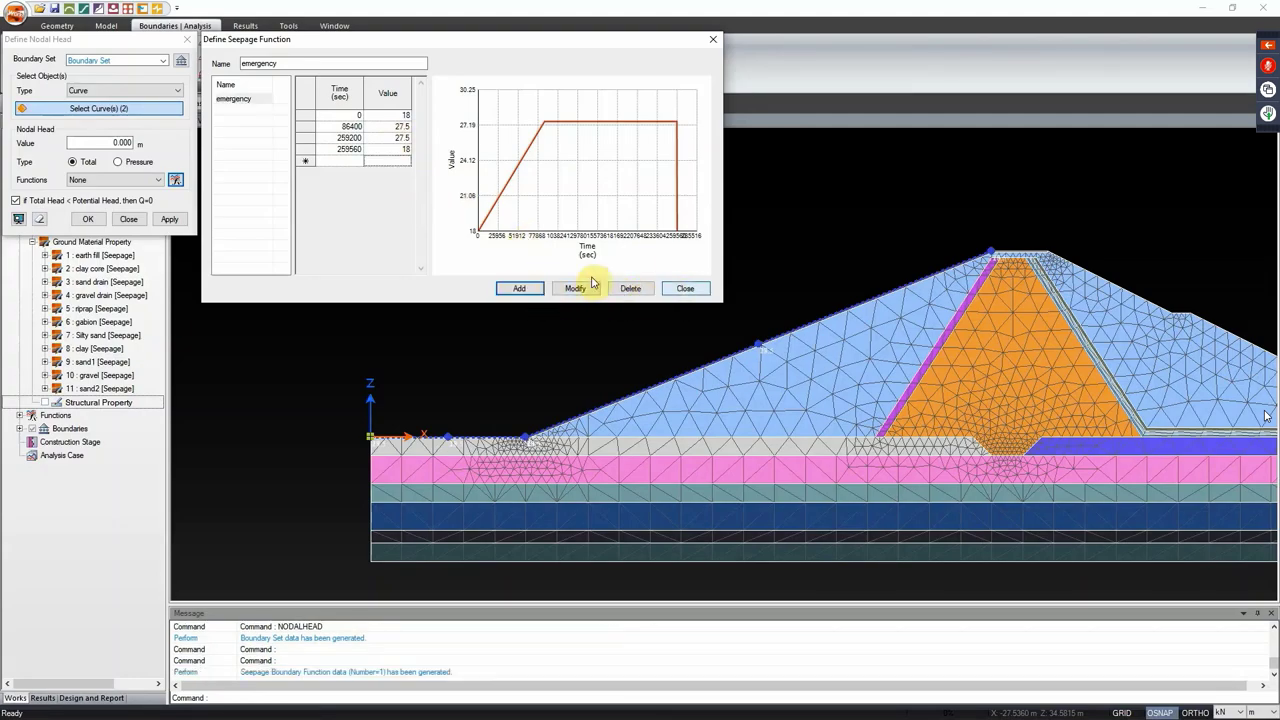
{"action": "left_click", "coordinate": [685, 289]}
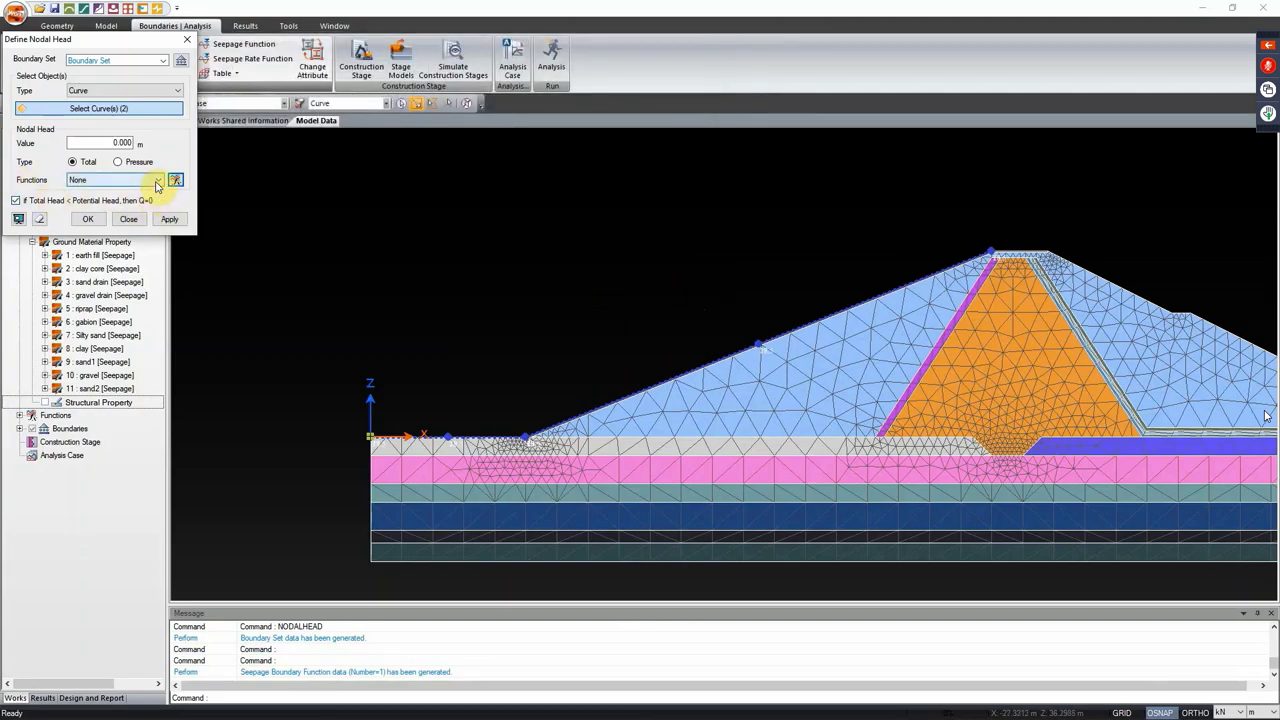
Step: Create the nodal head in the Rapid drawdown boundary set with the emergency function and a total head value of 1 m
{"action": "left_click", "coordinate": [155, 181]}
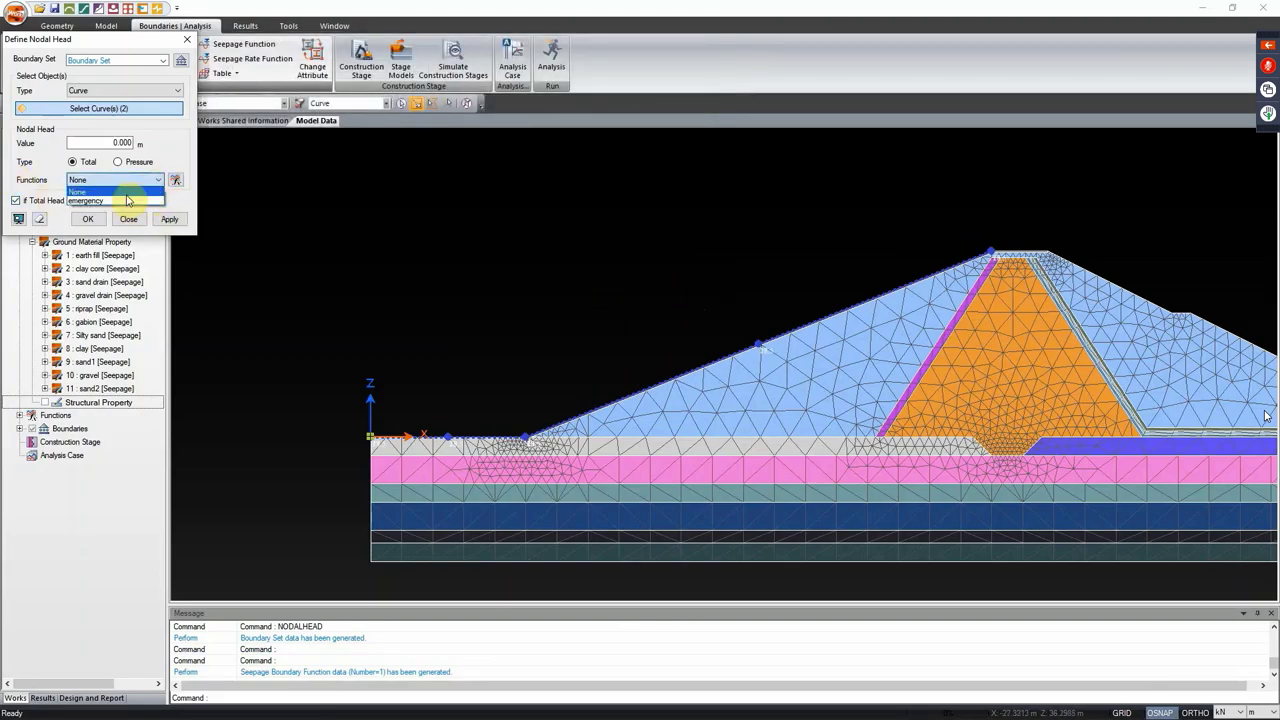
{"action": "left_click", "coordinate": [120, 200]}
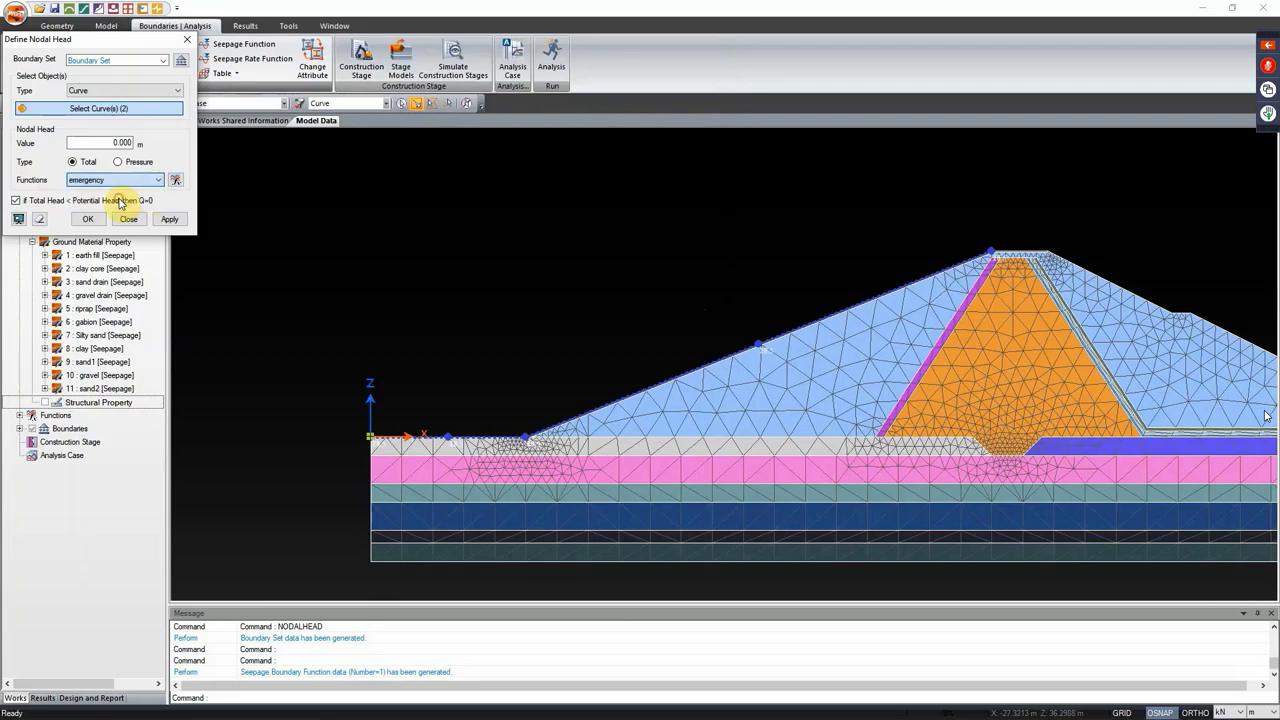
{"action": "left_click", "coordinate": [88, 143]}
{"action": "left_click_drag", "start_coordinate": [86, 143], "coordinate": [150, 145]}
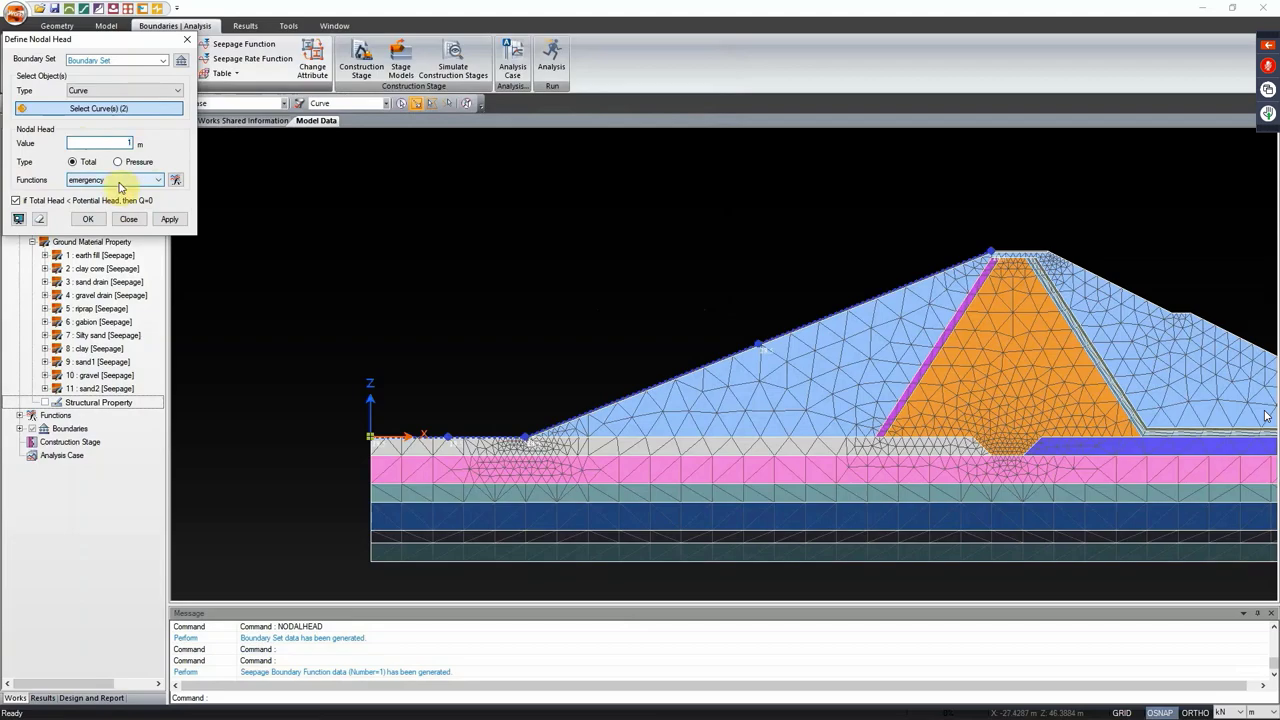
{"action": "type", "text": "1"}
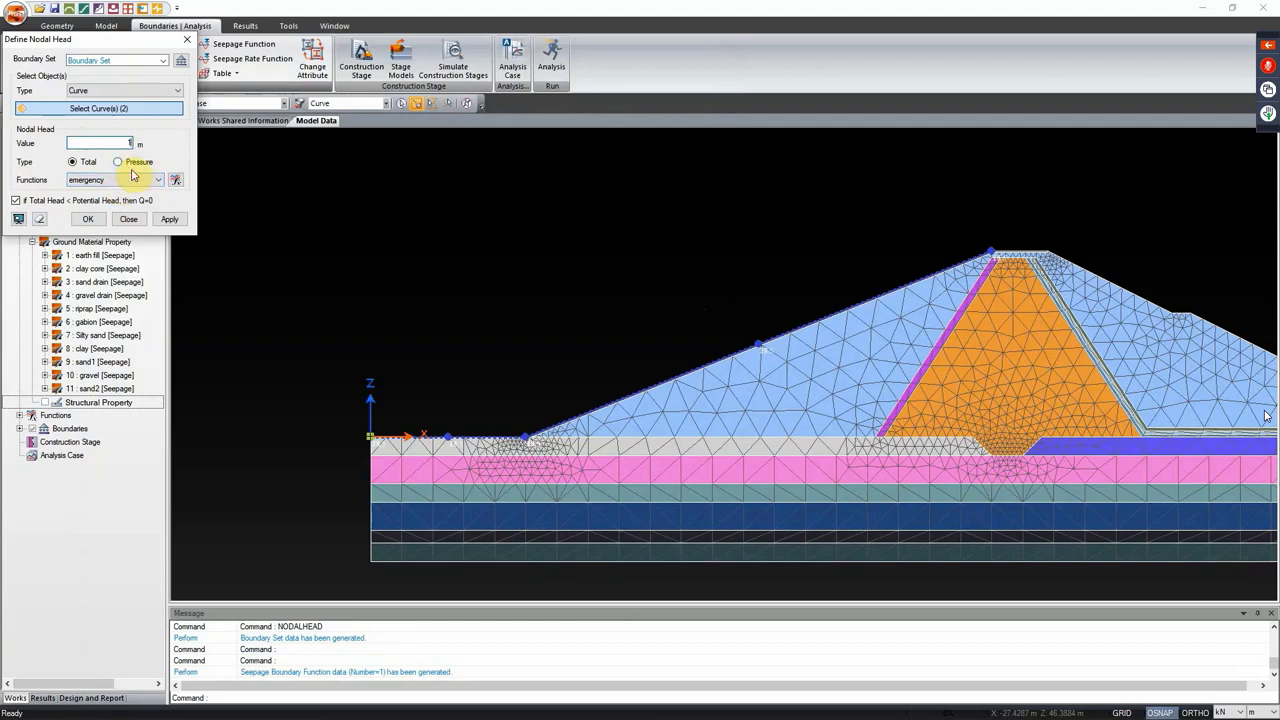
{"action": "left_click", "coordinate": [162, 60]}
{"action": "left_click", "coordinate": [116, 88]}
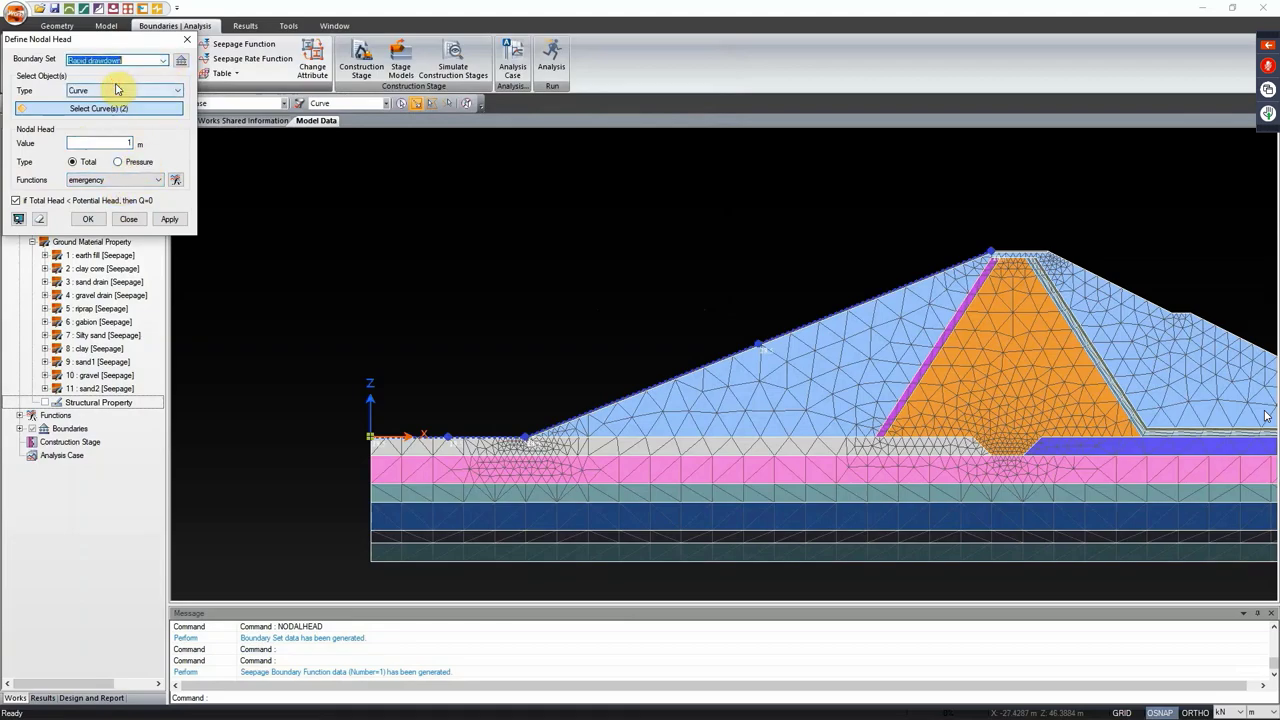
{"action": "left_click", "coordinate": [88, 220]}
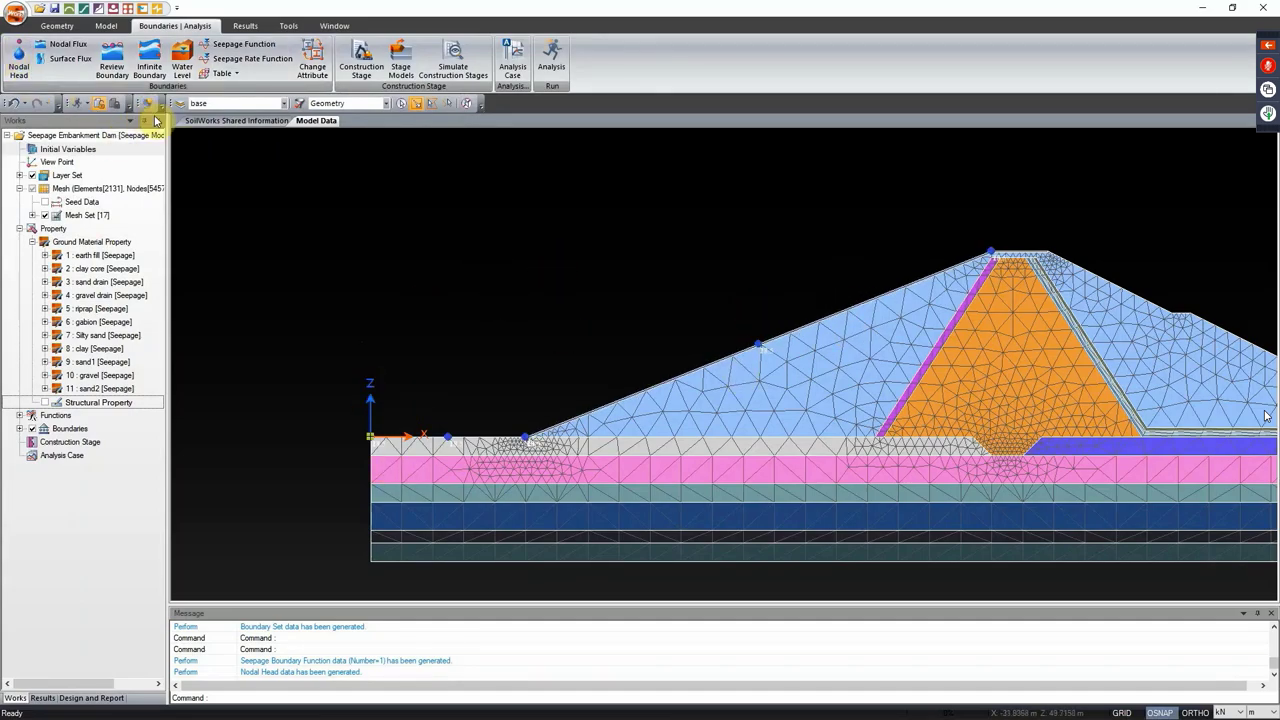
Step: Start a review boundary and define a new boundary set named "downstream"
{"action": "left_click_drag", "start_coordinate": [657, 253], "coordinate": [570, 218]}
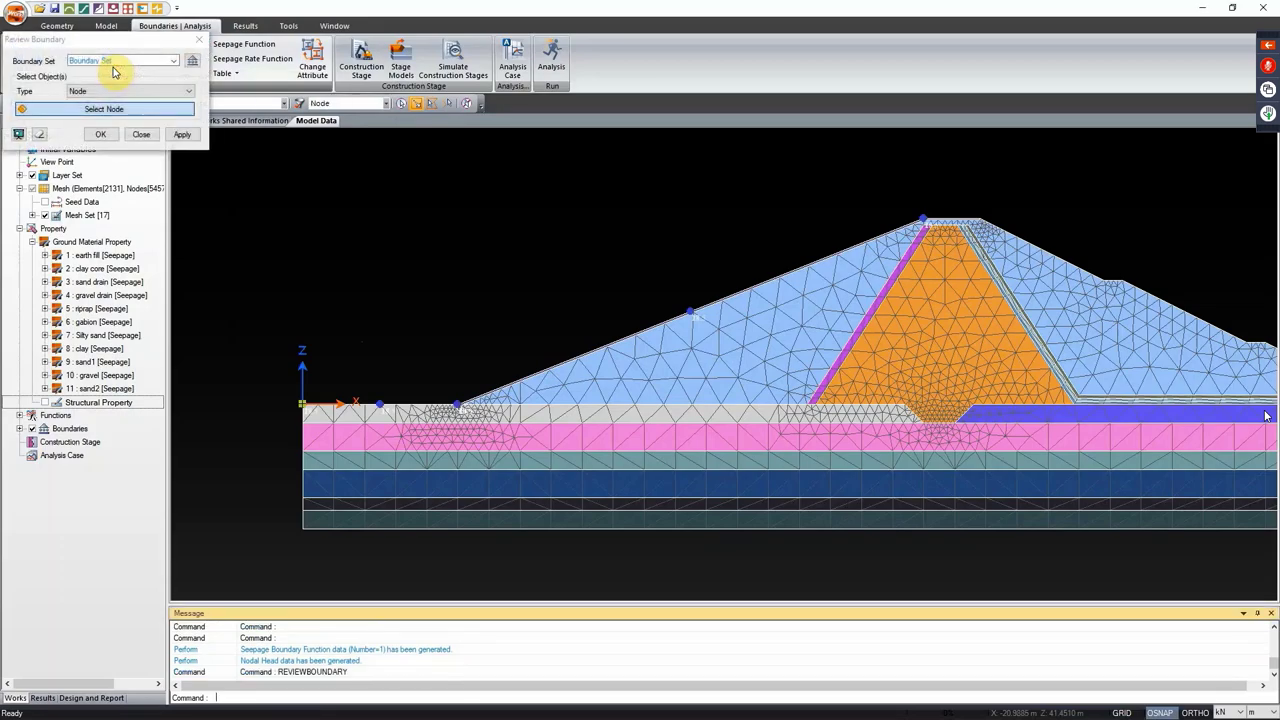
{"action": "left_click", "coordinate": [192, 60]}
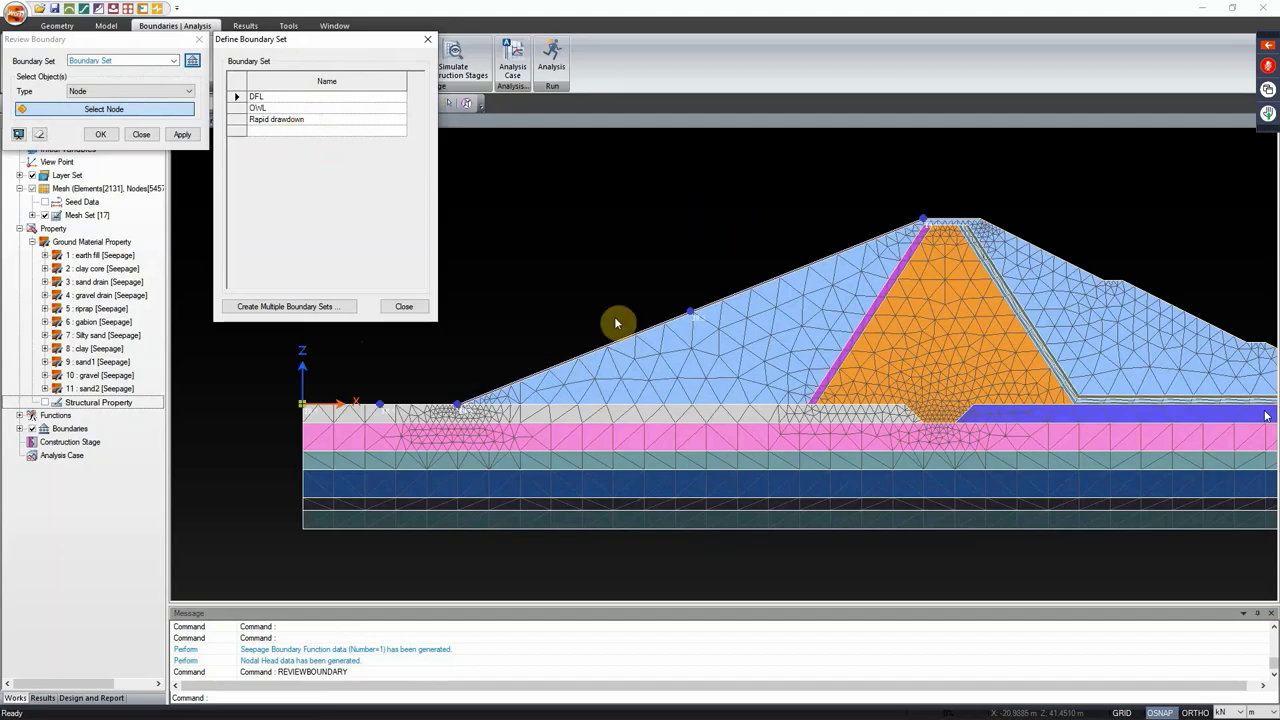
{"action": "left_click", "coordinate": [291, 132]}
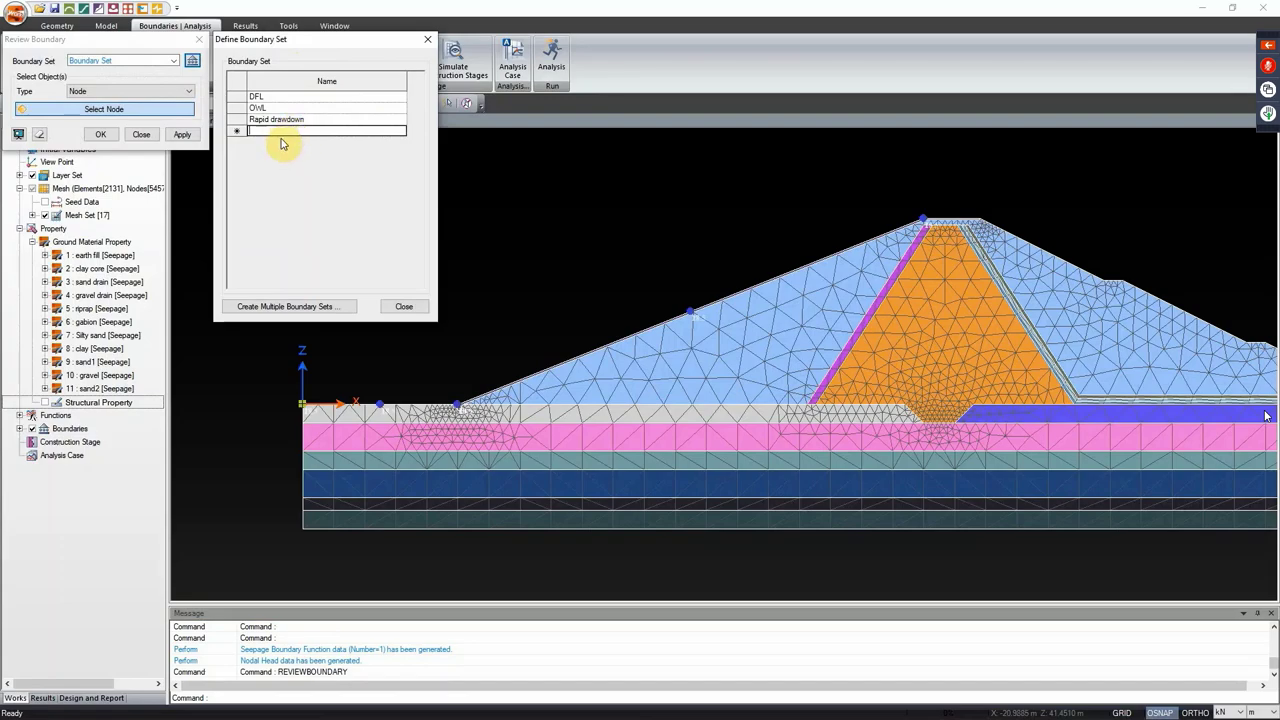
{"action": "type", "text": "downstream"}
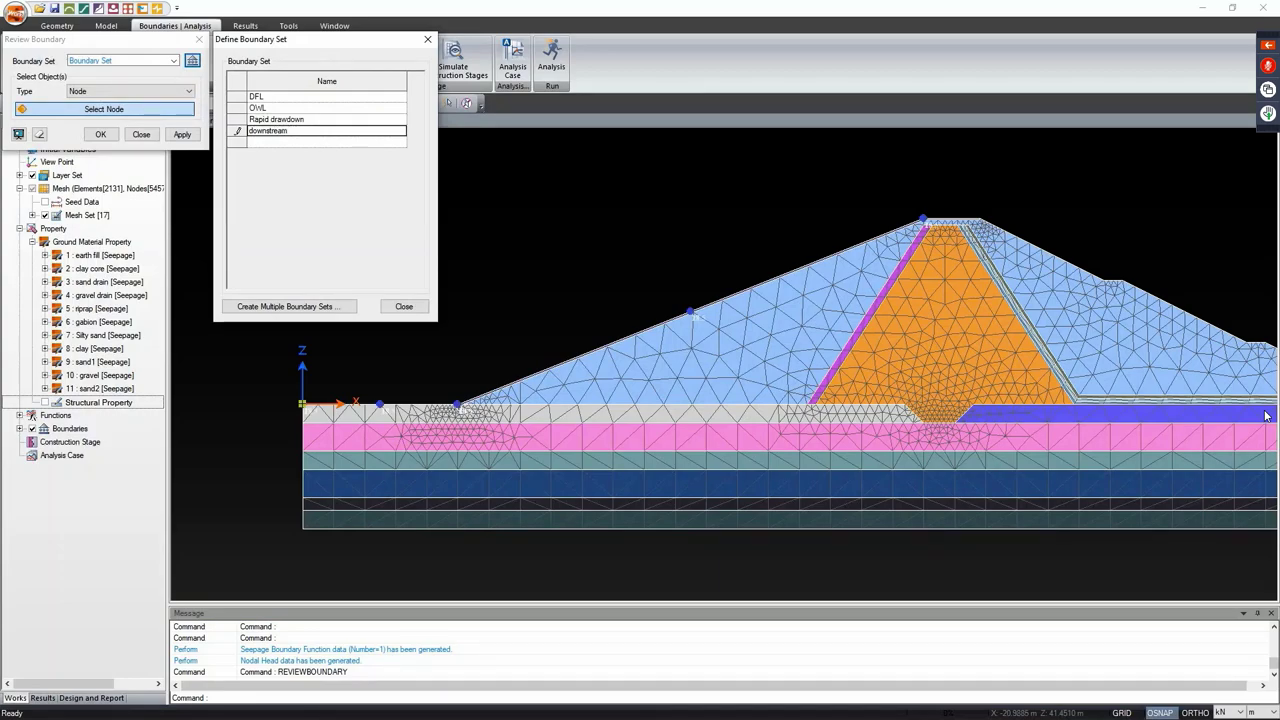
{"action": "left_click", "coordinate": [281, 140]}
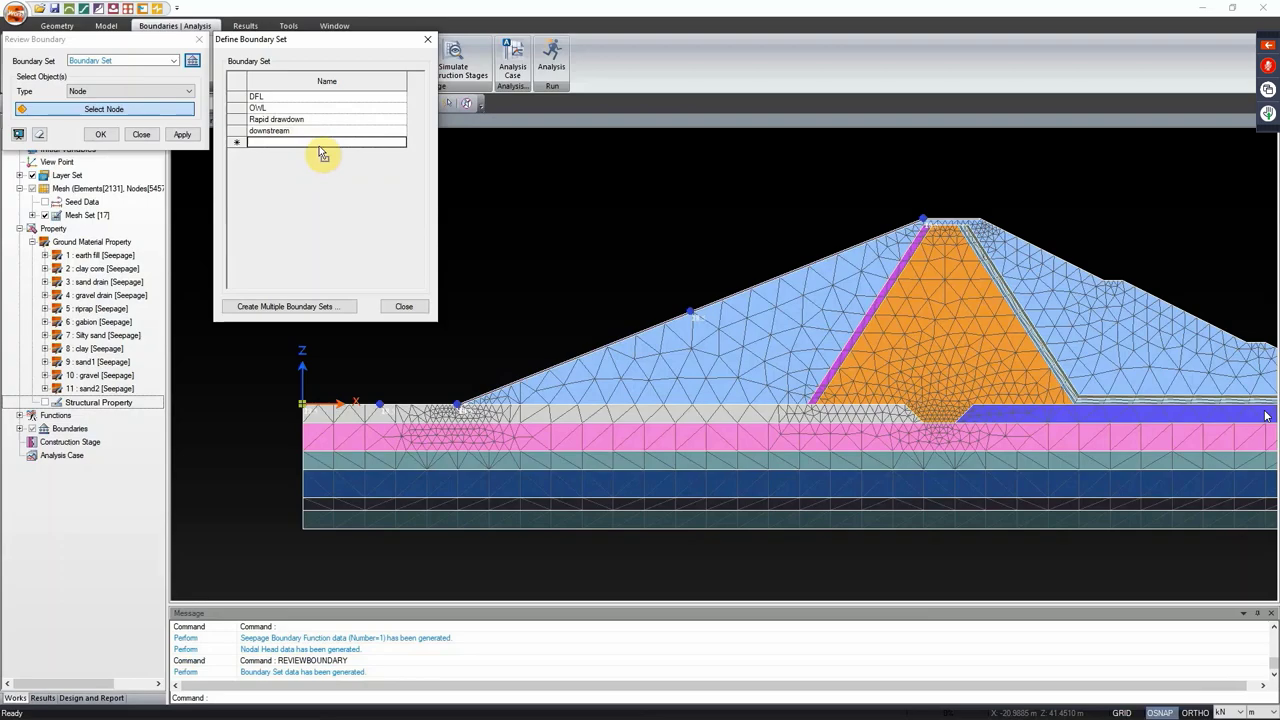
{"action": "left_click", "coordinate": [404, 306]}
Step: Assign the review boundary to the downstream set and set its object type to Curve
{"action": "left_click", "coordinate": [174, 61]}
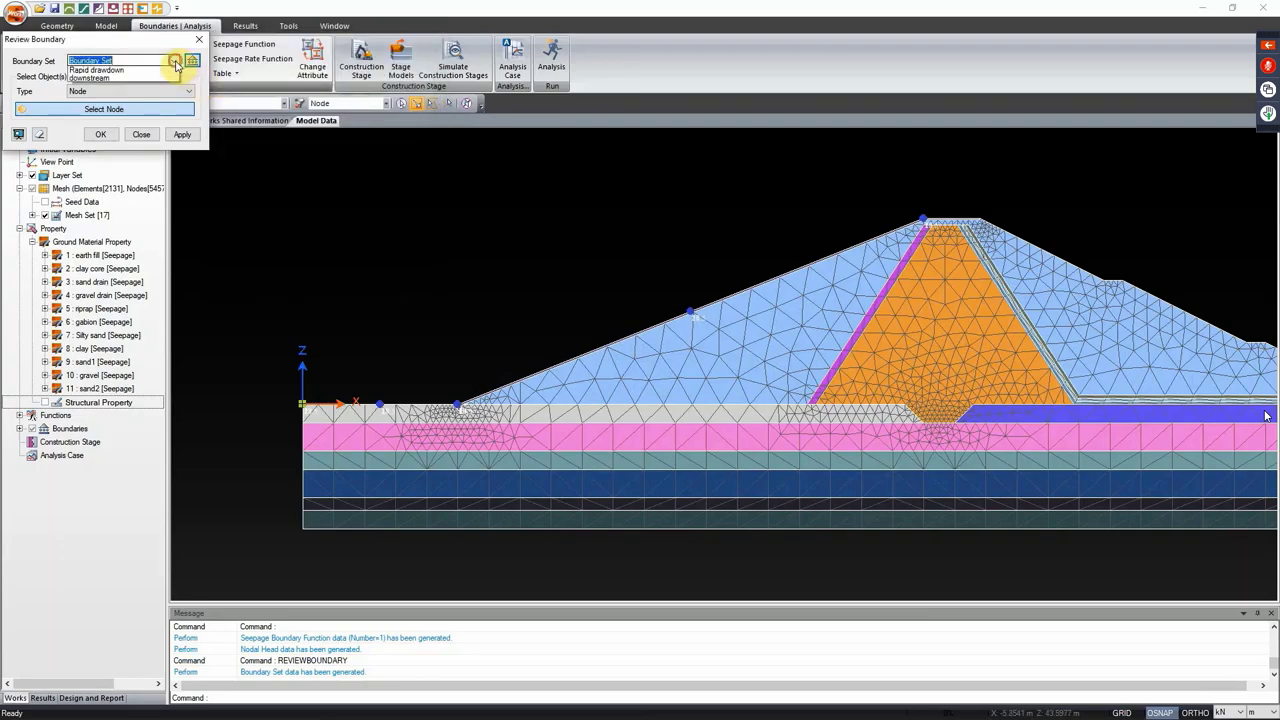
{"action": "left_click", "coordinate": [100, 84]}
{"action": "left_click", "coordinate": [135, 92]}
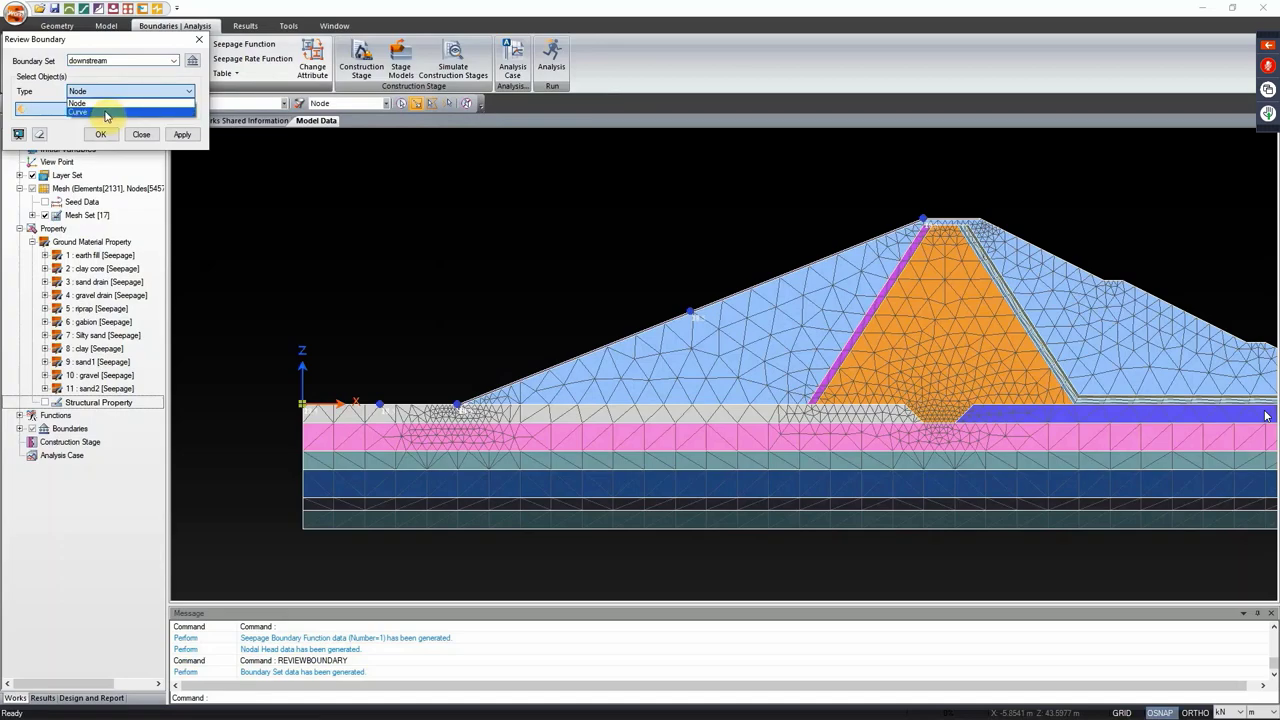
{"action": "left_click", "coordinate": [104, 112]}
Step: Select the downstream face curves from the upper berm to the toe: the slope between the berms, the lower berm and the lowest slope
{"action": "left_click_drag", "start_coordinate": [1013, 266], "coordinate": [794, 277]}
{"action": "scroll", "coordinate": [565, 225], "scroll_direction": "up", "scroll_amount": 2}
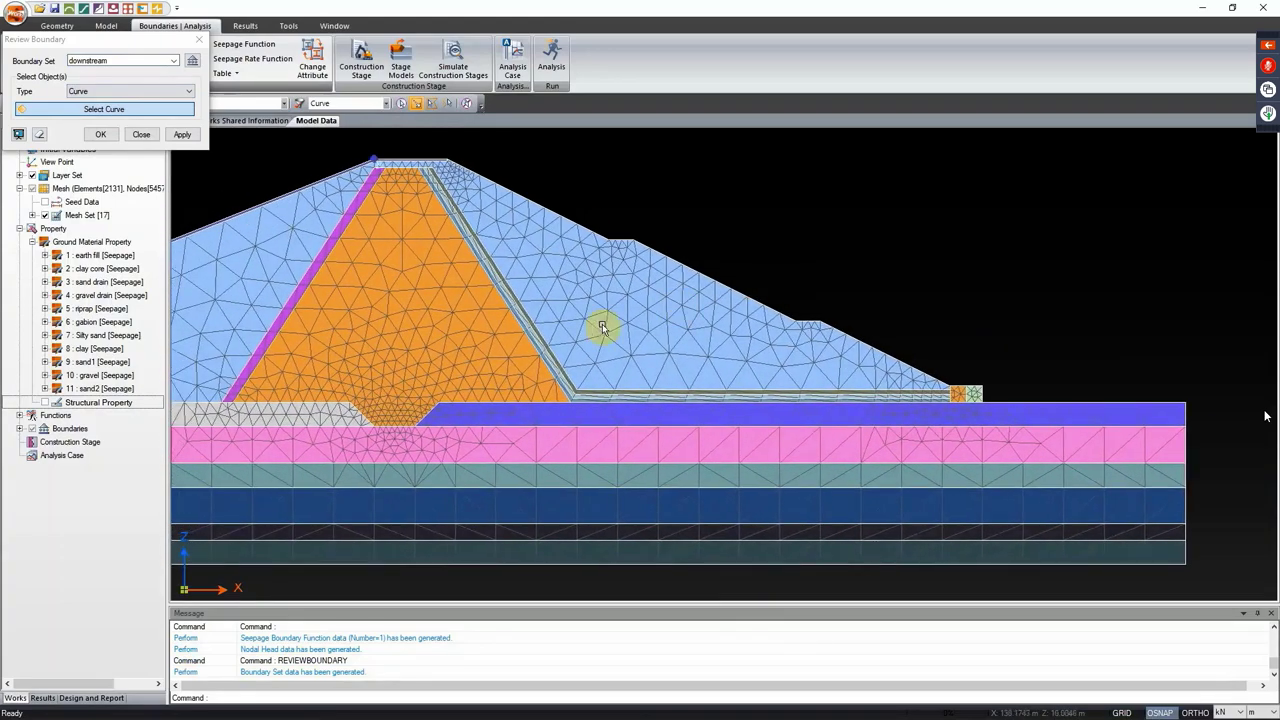
{"action": "left_click_drag", "start_coordinate": [603, 326], "coordinate": [893, 268]}
{"action": "scroll", "coordinate": [893, 268], "scroll_direction": "down", "scroll_amount": 2}
{"action": "left_click", "coordinate": [650, 224]}
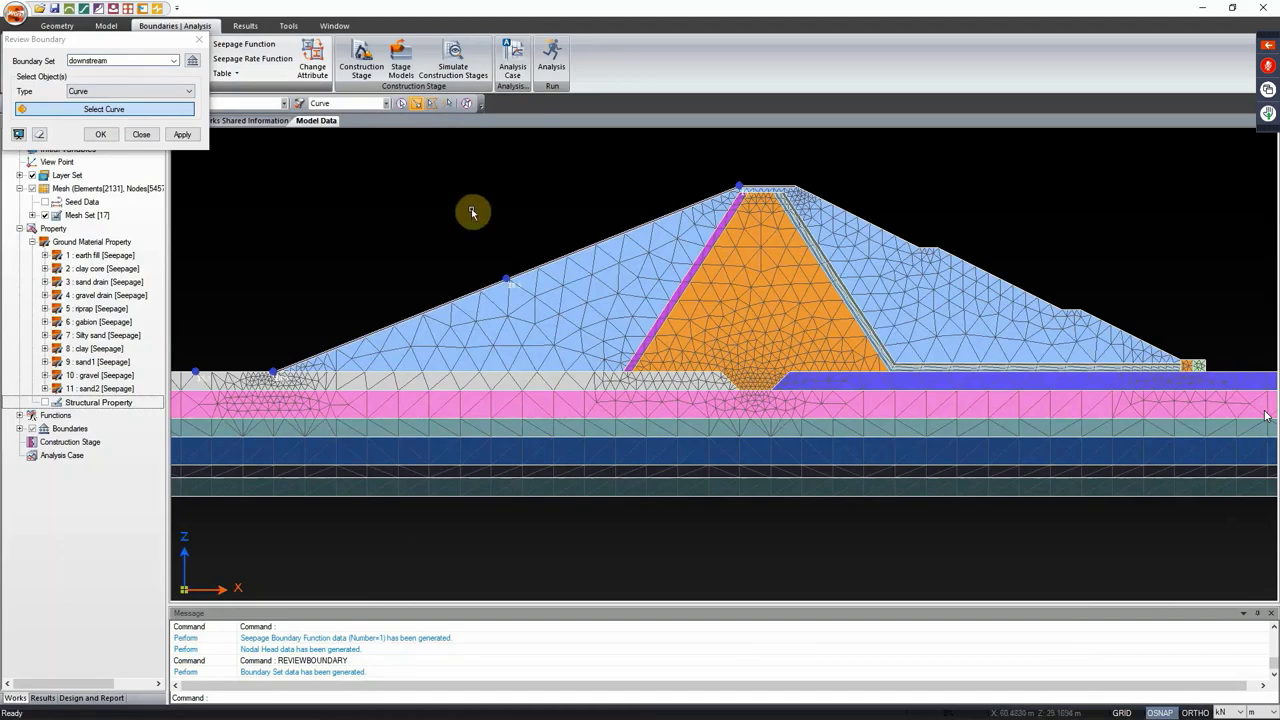
{"action": "left_click_drag", "start_coordinate": [637, 252], "coordinate": [420, 253]}
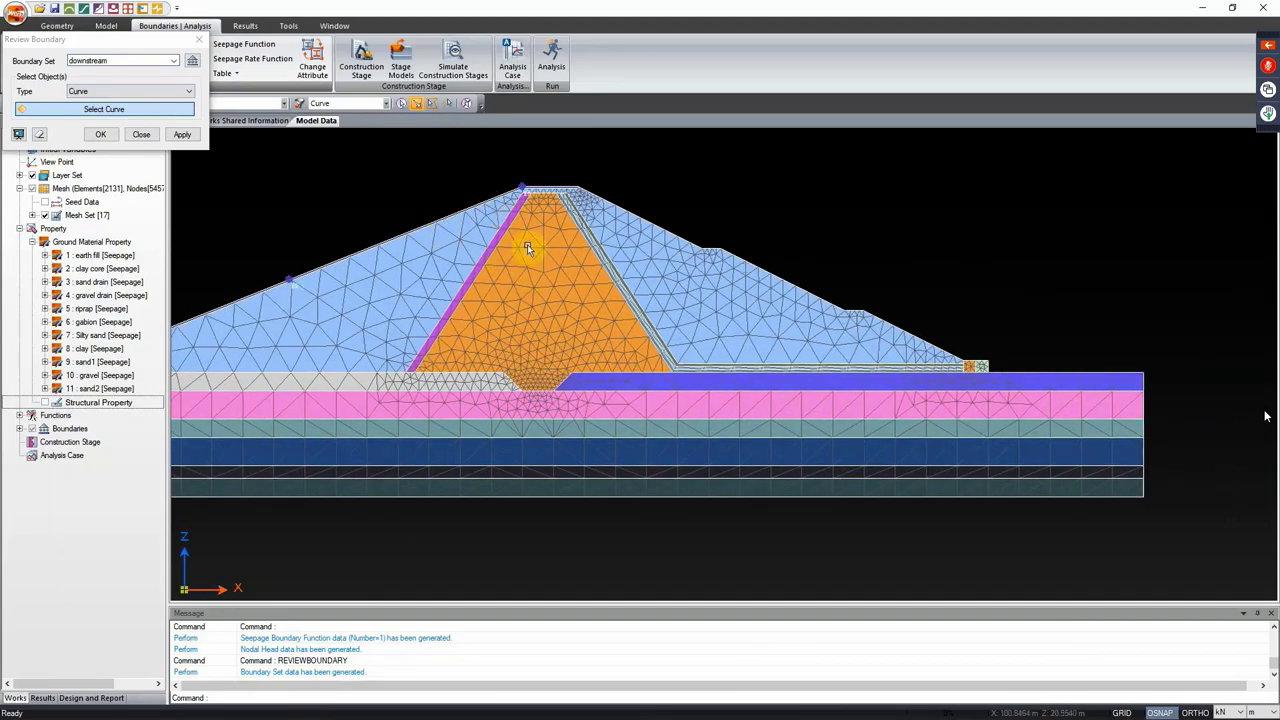
{"action": "scroll", "coordinate": [826, 366], "scroll_direction": "up", "scroll_amount": 2}
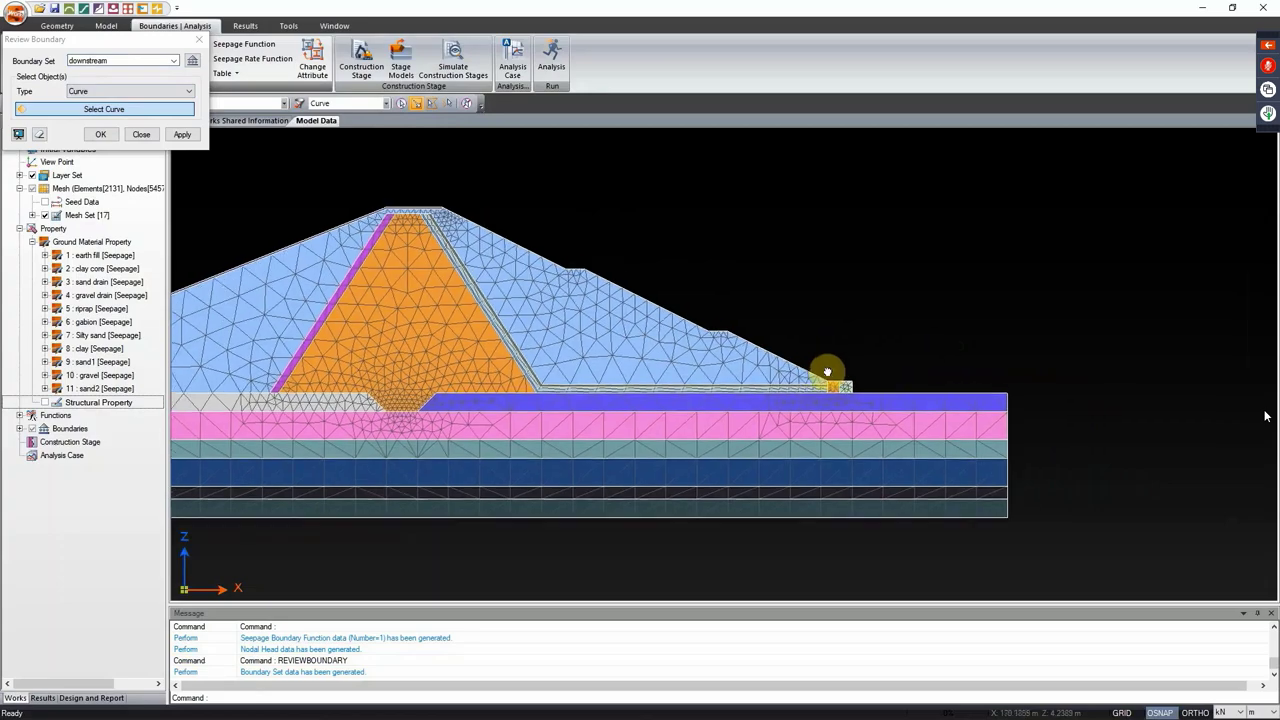
{"action": "scroll", "coordinate": [640, 258], "scroll_direction": "up", "scroll_amount": 3}
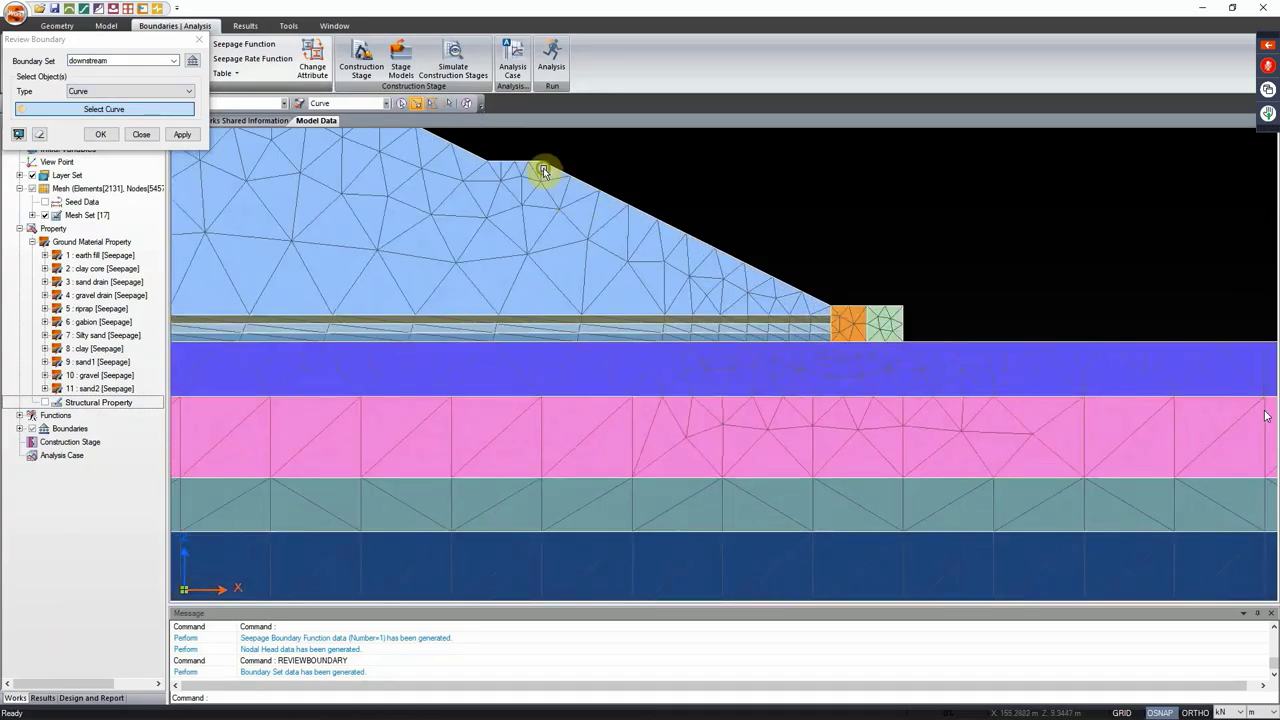
{"action": "scroll", "coordinate": [737, 348], "scroll_direction": "up", "scroll_amount": 1}
{"action": "scroll", "coordinate": [700, 336], "scroll_direction": "down", "scroll_amount": 4}
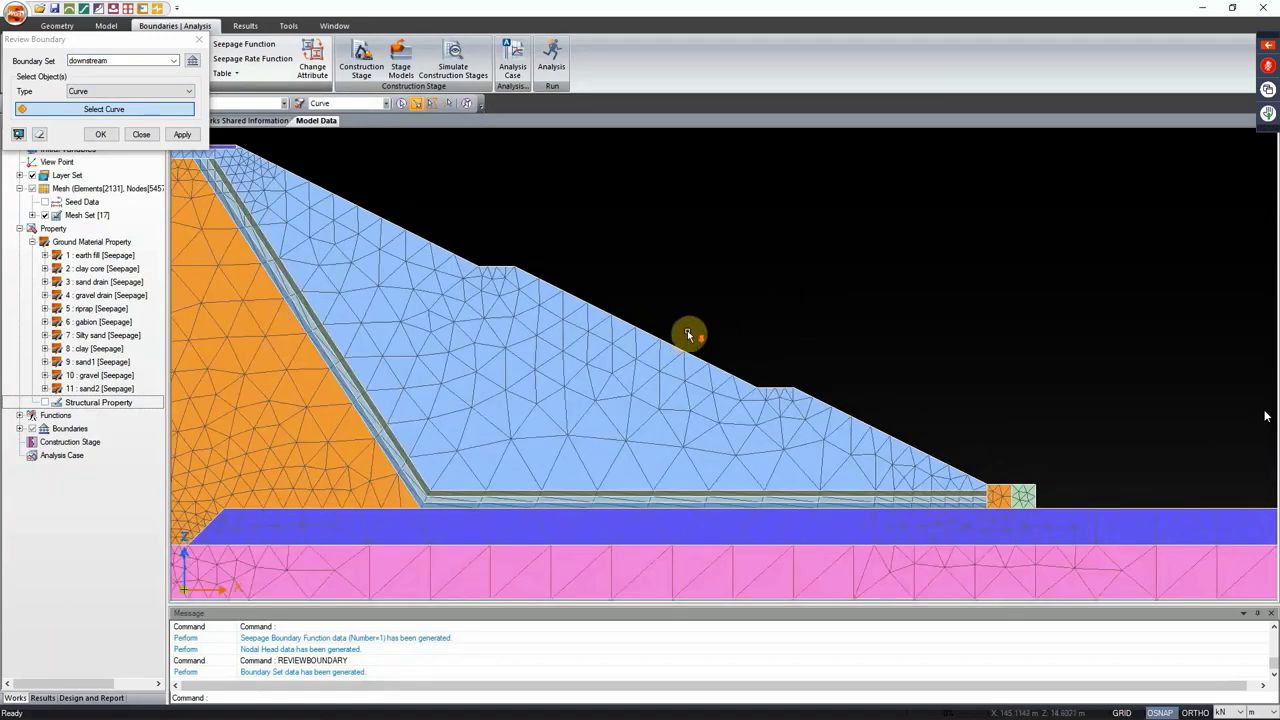
{"action": "scroll", "coordinate": [686, 334], "scroll_direction": "up", "scroll_amount": 3}
{"action": "left_click", "coordinate": [672, 338]}
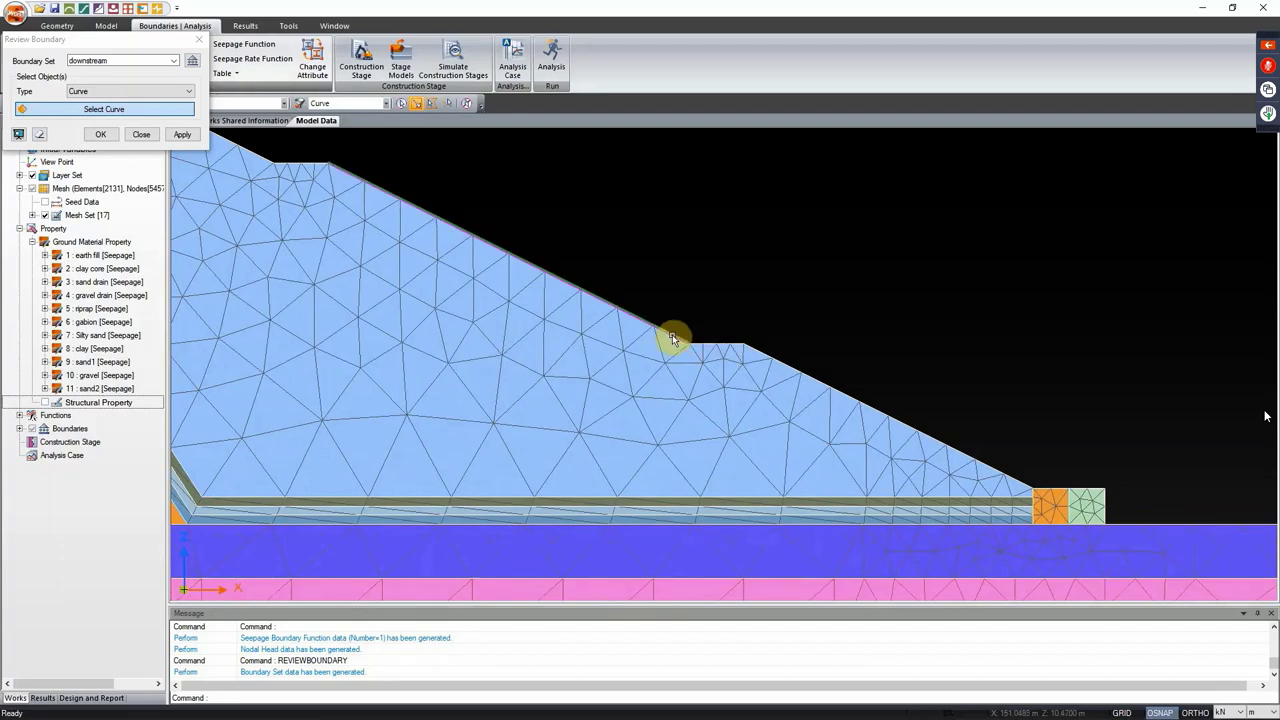
{"action": "left_click", "coordinate": [673, 338]}
{"action": "left_click", "coordinate": [712, 348]}
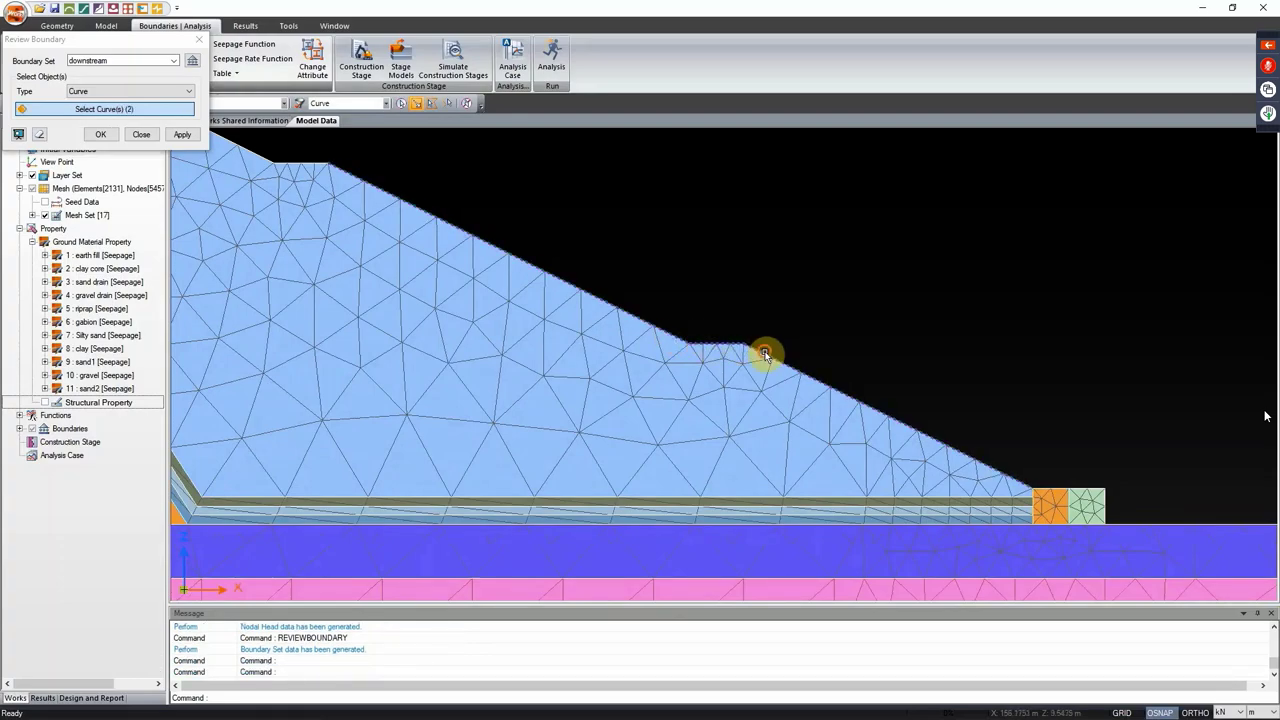
{"action": "left_click", "coordinate": [764, 353]}
Step: Add the drain outlet curves at the embankment toe and the ground surface curves beneath and beyond the gabion to the selection
{"action": "scroll", "coordinate": [1040, 403], "scroll_direction": "up", "scroll_amount": 5}
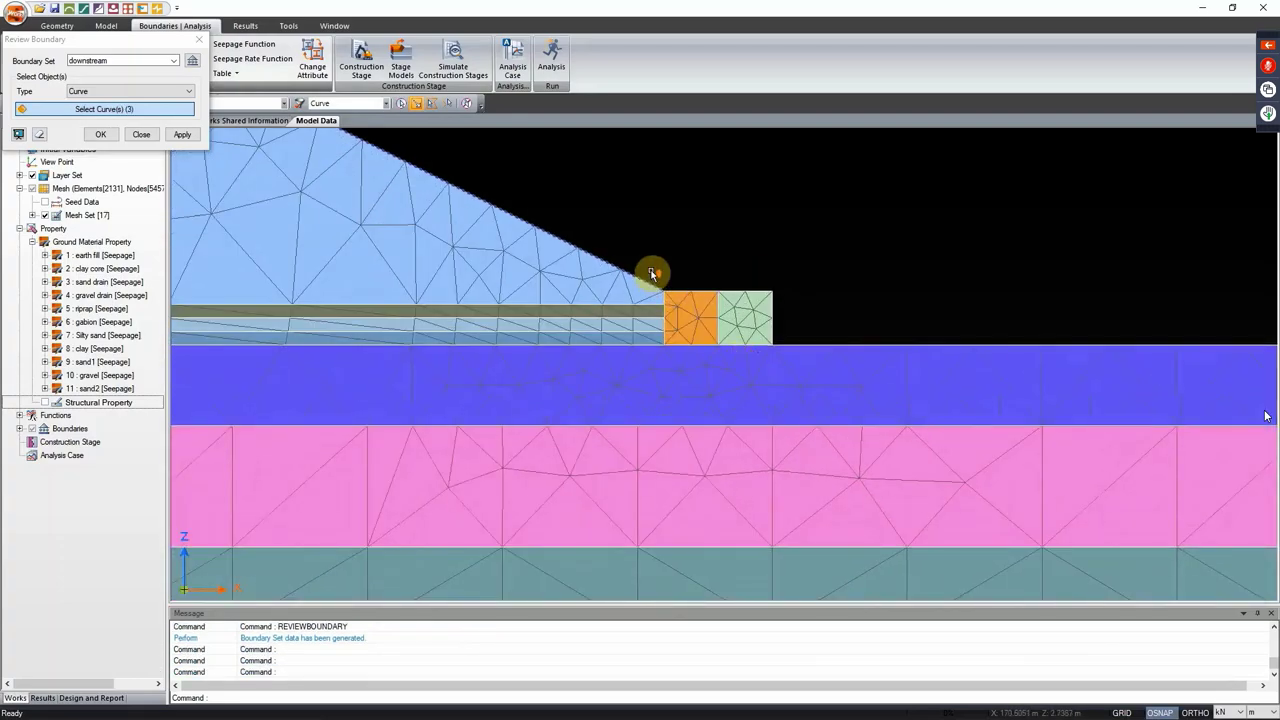
{"action": "left_click_drag", "start_coordinate": [594, 219], "coordinate": [618, 345]}
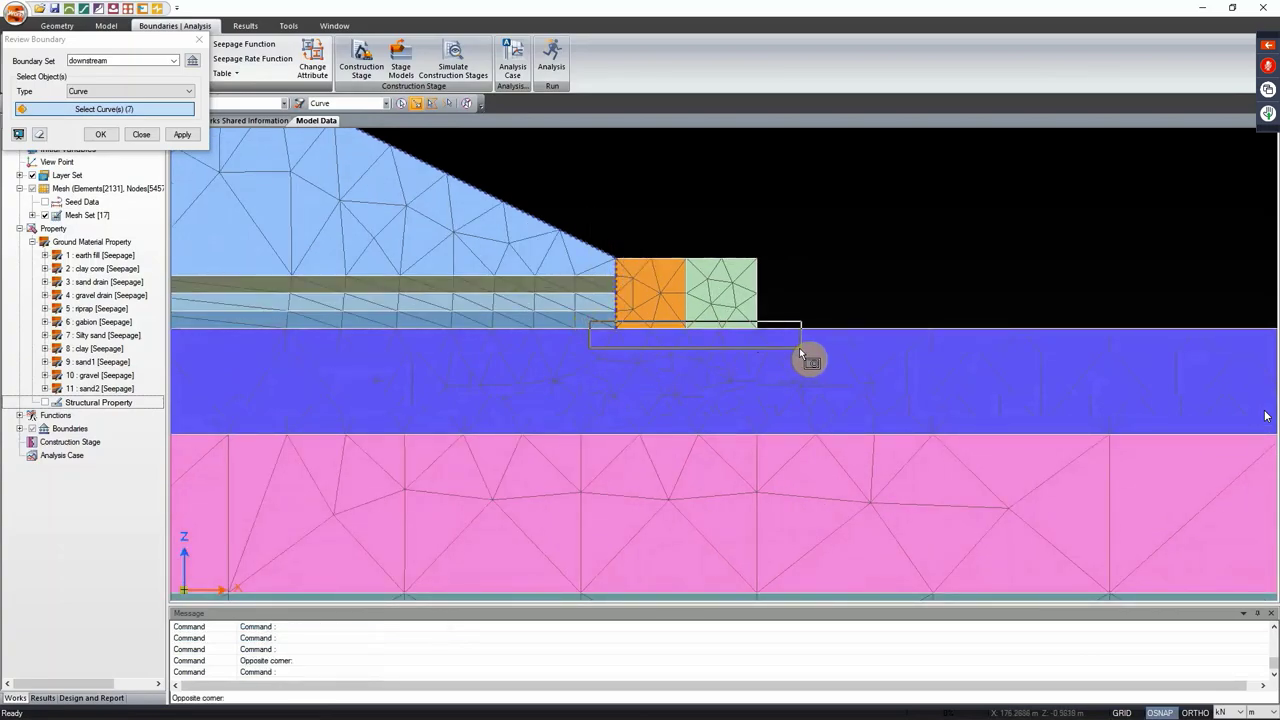
{"action": "left_click_drag", "start_coordinate": [799, 347], "coordinate": [801, 348]}
{"action": "scroll", "coordinate": [808, 350], "scroll_direction": "down", "scroll_amount": 3}
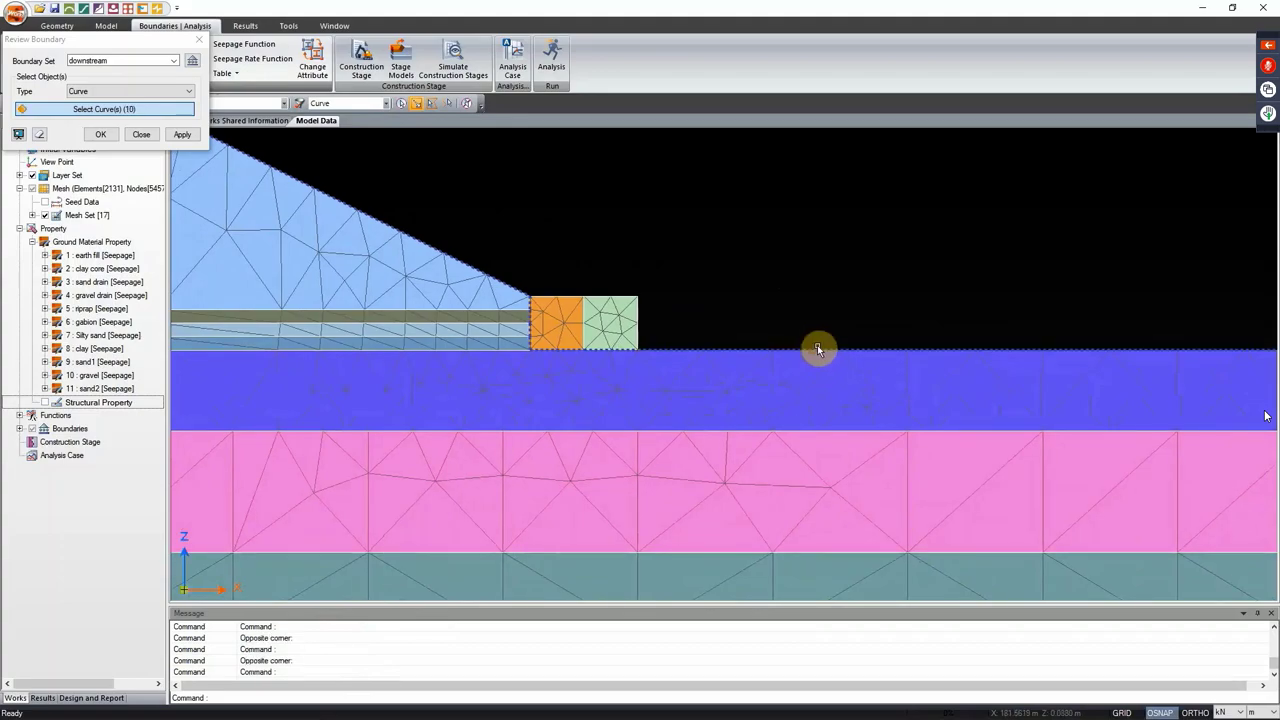
Step: Create the downstream review boundary on the ten selected curves and finish defining review boundaries
{"action": "scroll", "coordinate": [817, 345], "scroll_direction": "down", "scroll_amount": 1}
{"action": "scroll", "coordinate": [860, 349], "scroll_direction": "down", "scroll_amount": 1}
{"action": "scroll", "coordinate": [875, 350], "scroll_direction": "down", "scroll_amount": 2}
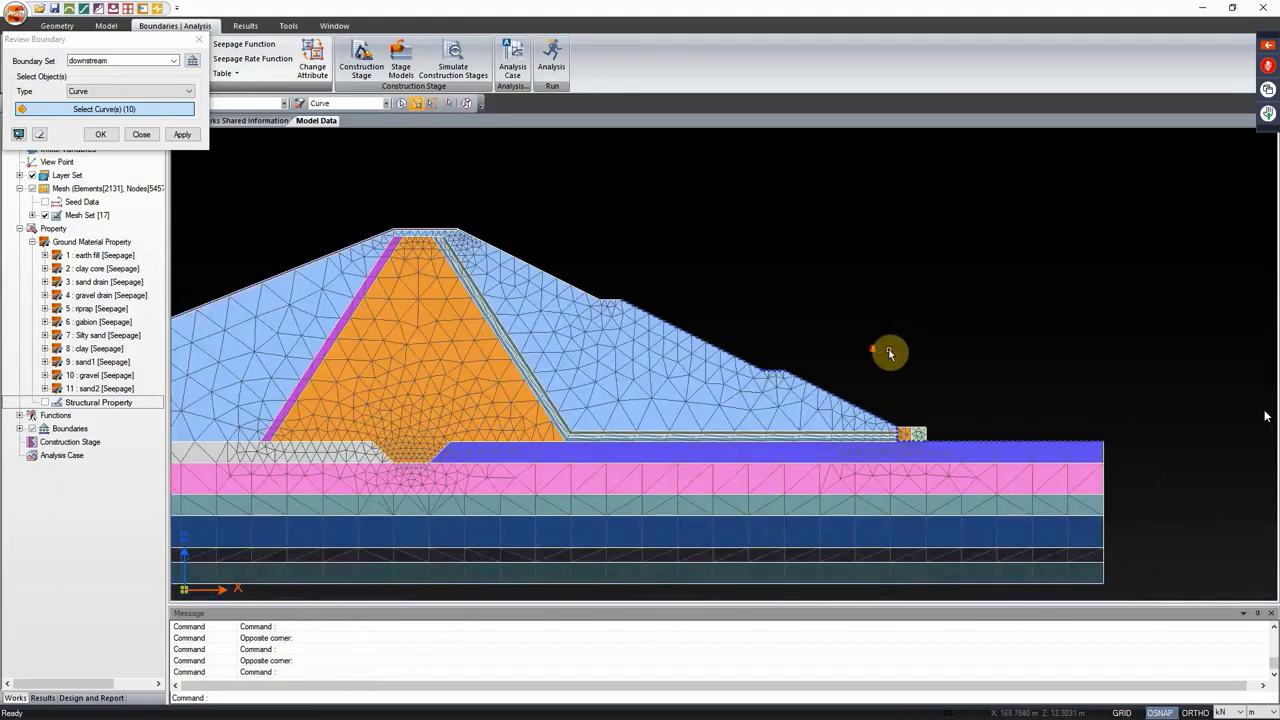
{"action": "scroll", "coordinate": [900, 294], "scroll_direction": "up", "scroll_amount": 1}
{"action": "scroll", "coordinate": [780, 294], "scroll_direction": "down", "scroll_amount": 2}
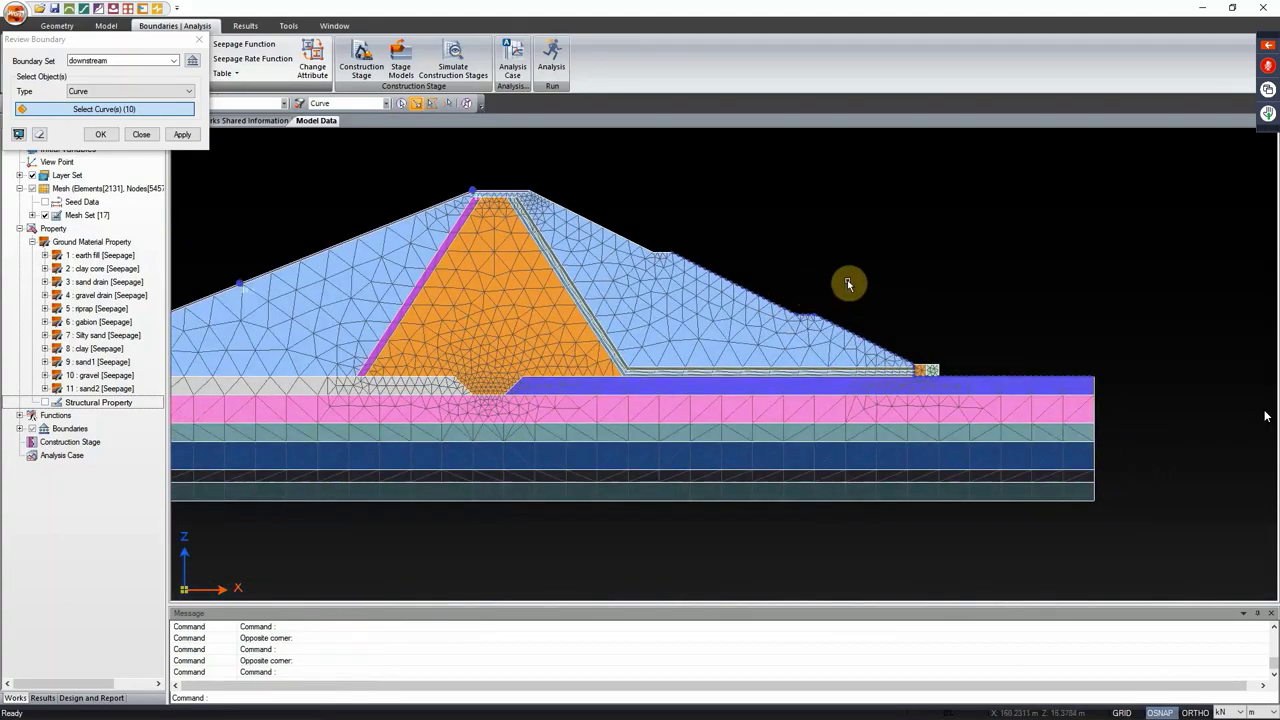
{"action": "left_click_drag", "start_coordinate": [771, 291], "coordinate": [846, 294]}
{"action": "scroll", "coordinate": [940, 310], "scroll_direction": "down", "scroll_amount": 1}
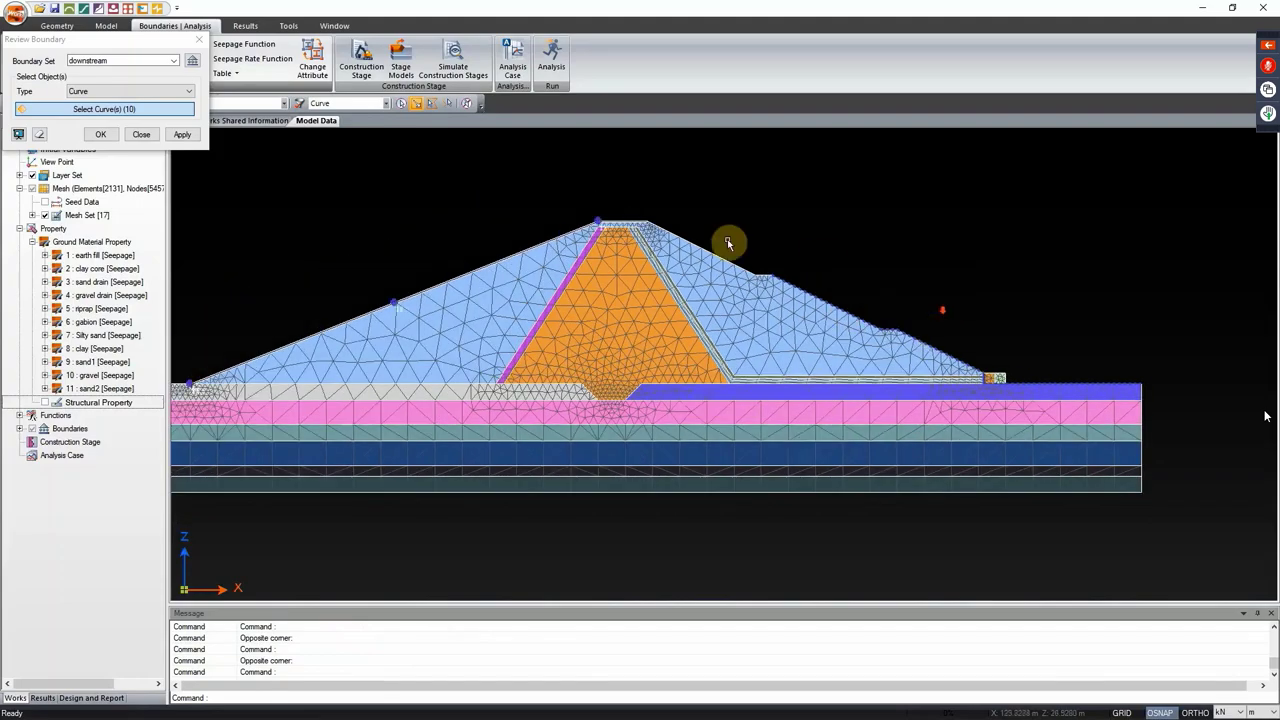
{"action": "left_click", "coordinate": [183, 136]}
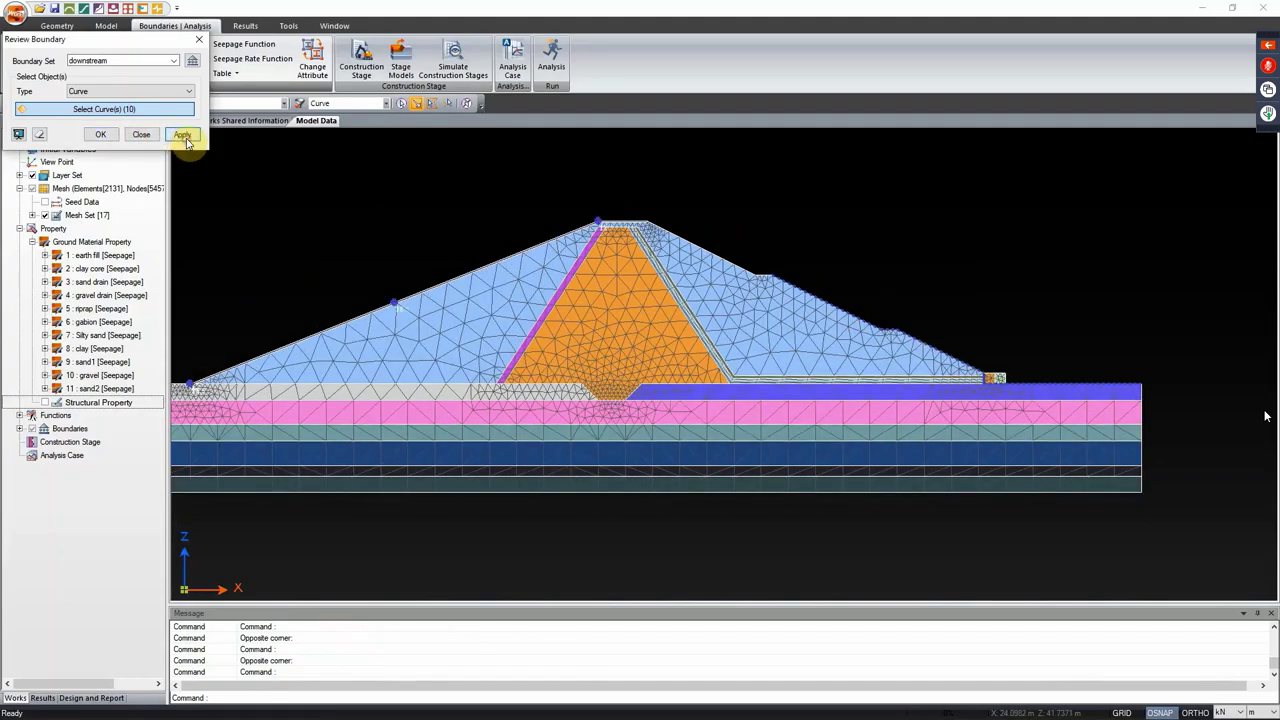
{"action": "left_click", "coordinate": [141, 135]}
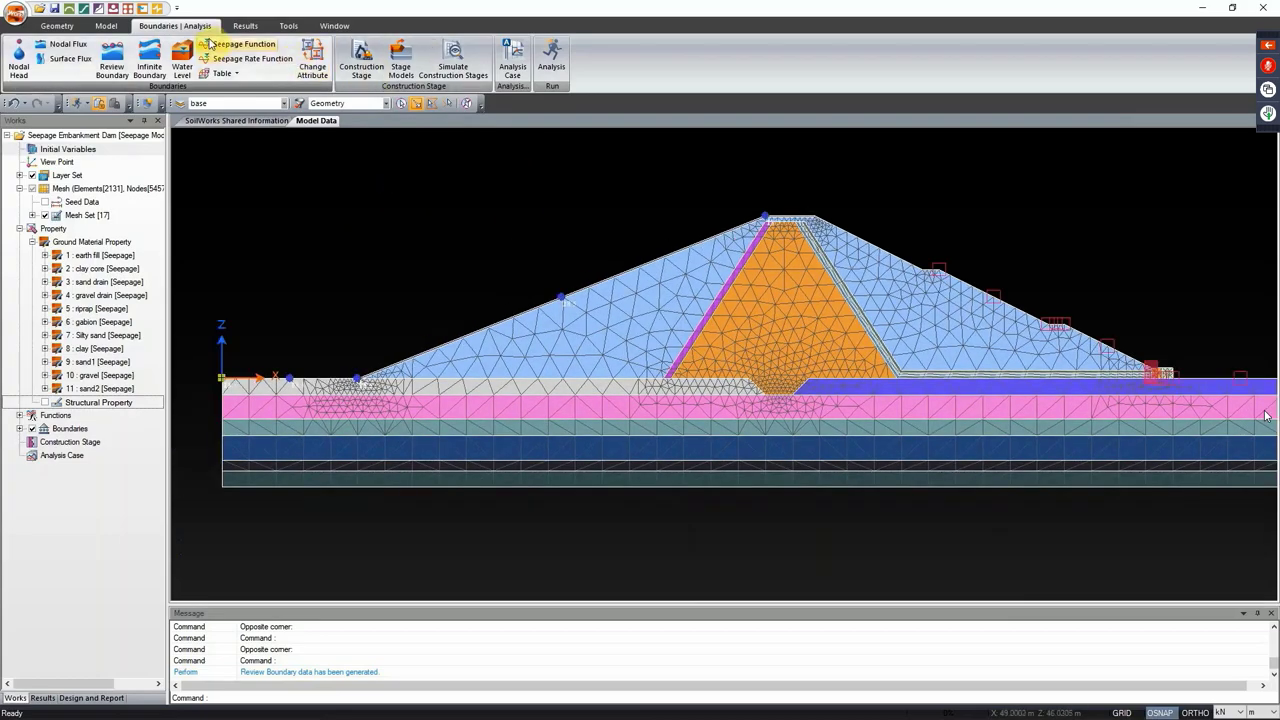
Step: Start a Seepage (Steady State) analysis case named "DFL Steady" and include all mesh sets
{"action": "left_click", "coordinate": [512, 72]}
{"action": "left_click_drag", "start_coordinate": [194, 38], "coordinate": [269, 87]}
{"action": "left_click", "coordinate": [367, 115]}
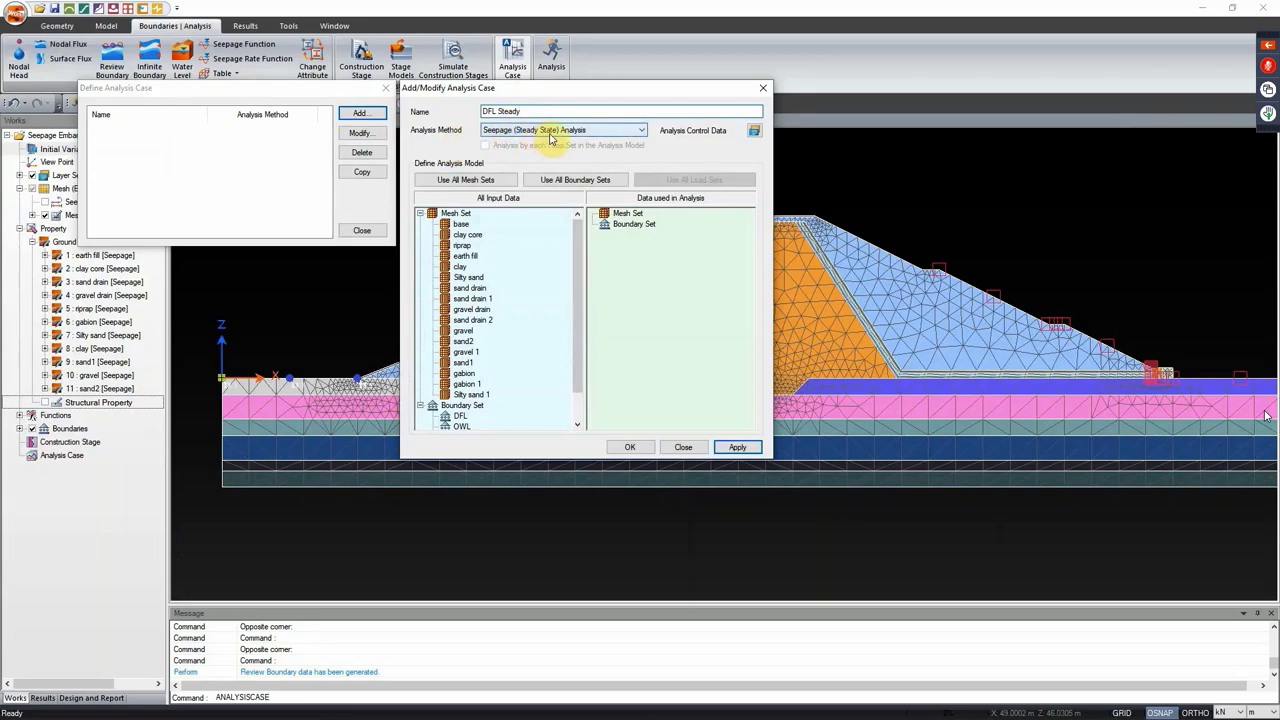
{"action": "left_click", "coordinate": [480, 181]}
{"action": "middle_click", "coordinate": [578, 230]}
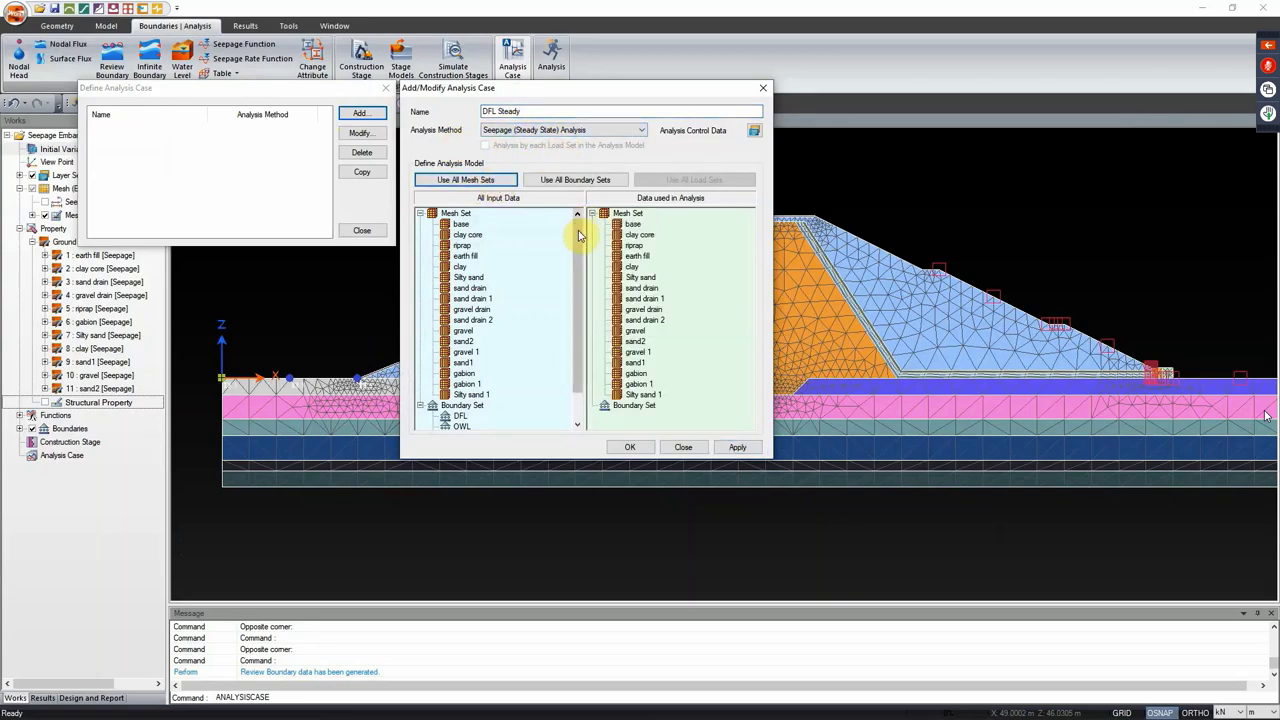
{"action": "middle_click", "coordinate": [584, 318]}
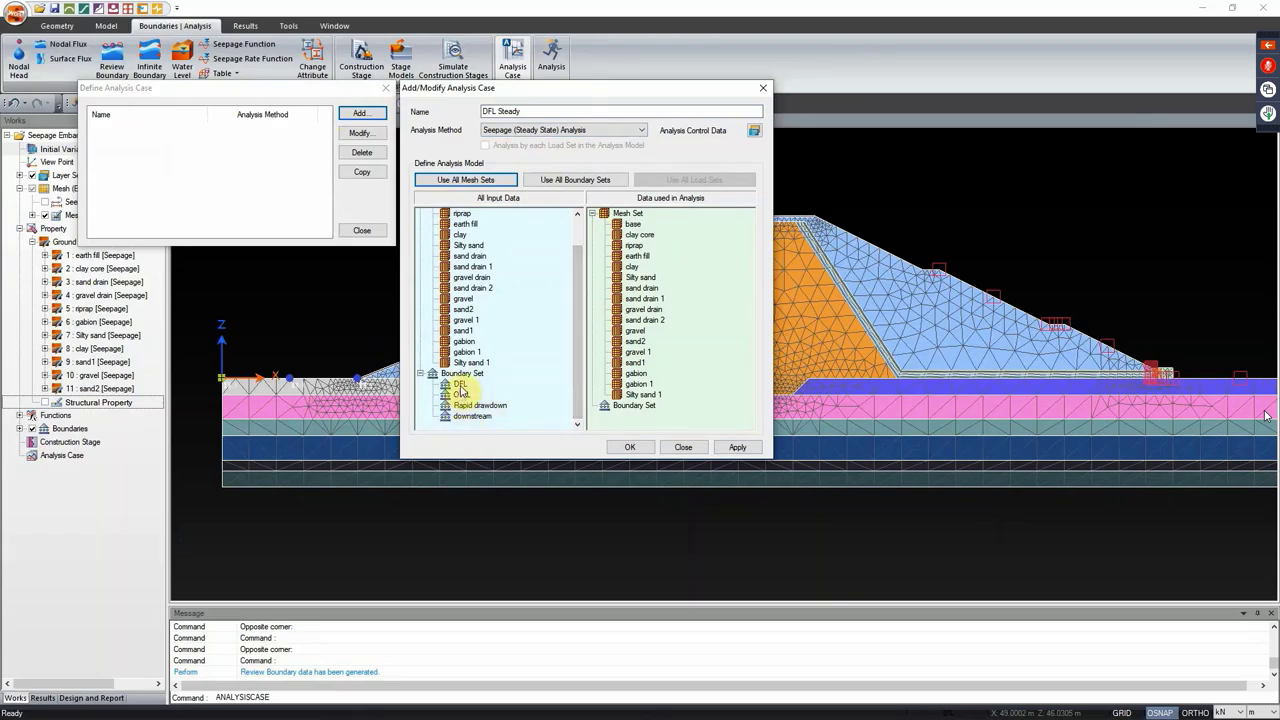
Step: Include the DFL and downstream boundary sets in the DFL Steady case and add the case to the list
{"action": "left_click_drag", "start_coordinate": [461, 387], "coordinate": [630, 405]}
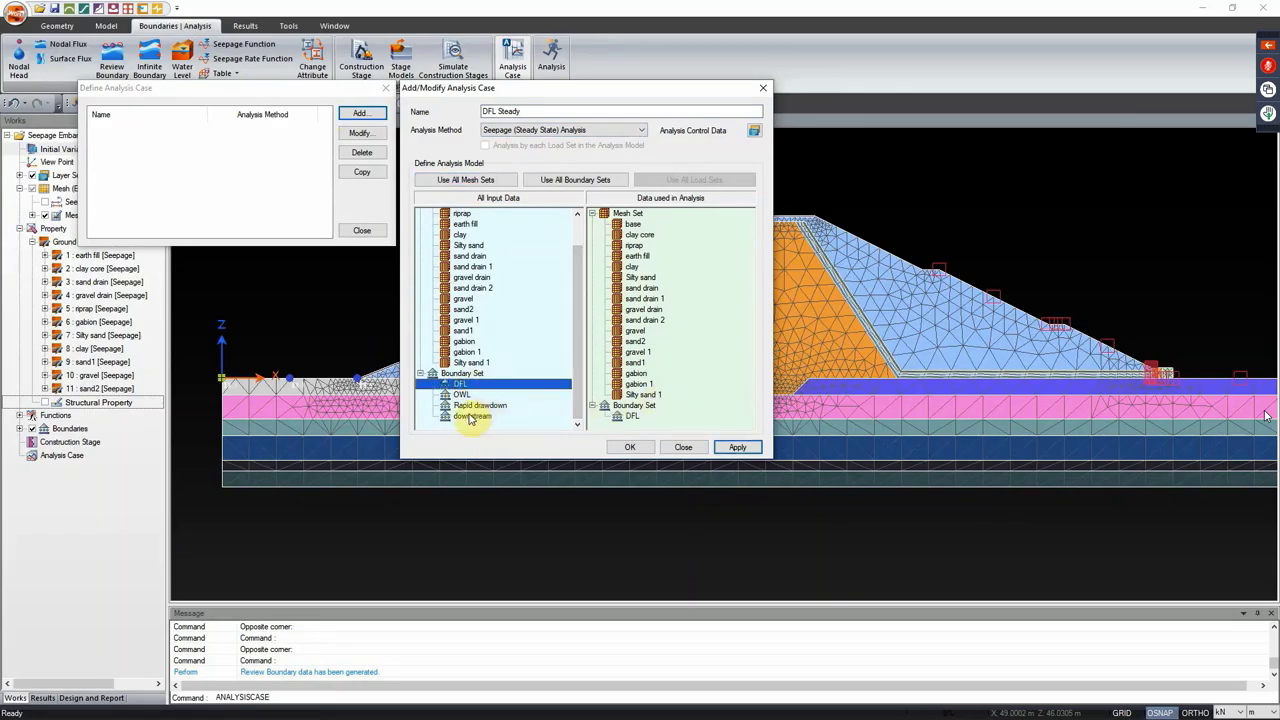
{"action": "left_click_drag", "start_coordinate": [470, 418], "coordinate": [670, 420]}
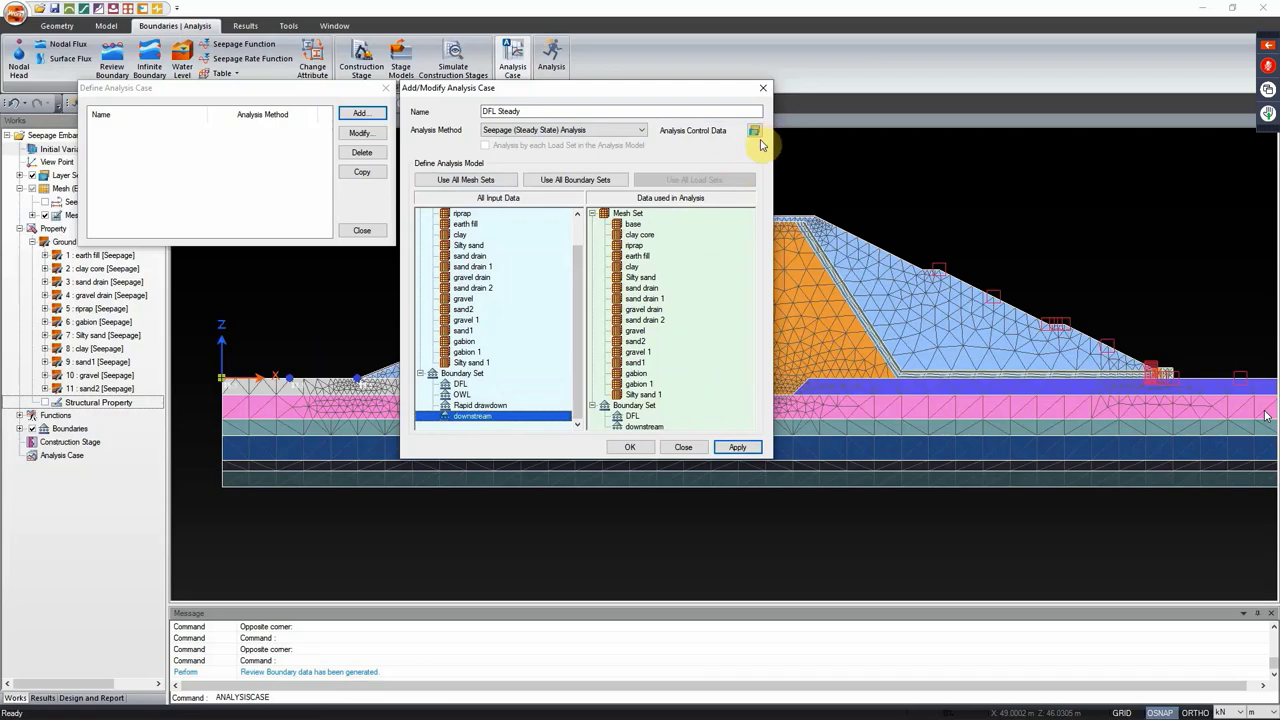
{"action": "left_click", "coordinate": [735, 448]}
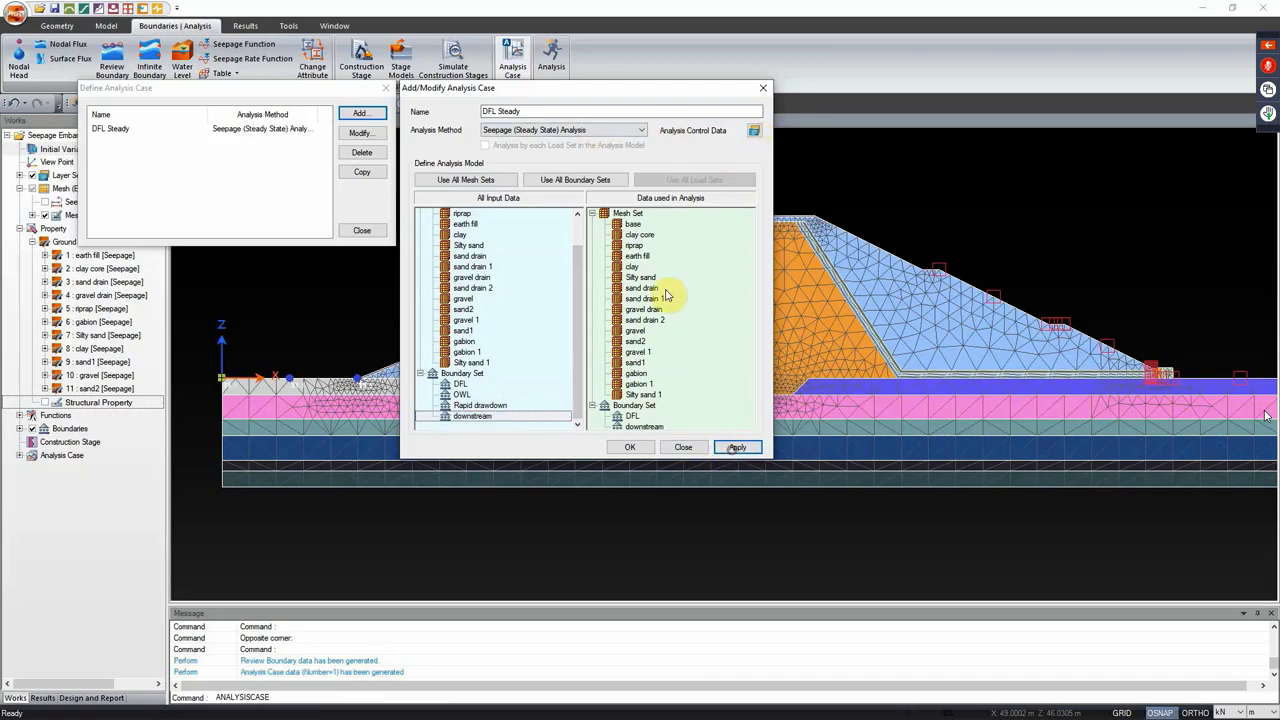
Step: Add a second steady-state case named "OWL Steady" that uses the OWL boundary set instead of DFL
{"action": "left_click_drag", "start_coordinate": [495, 111], "coordinate": [459, 112]}
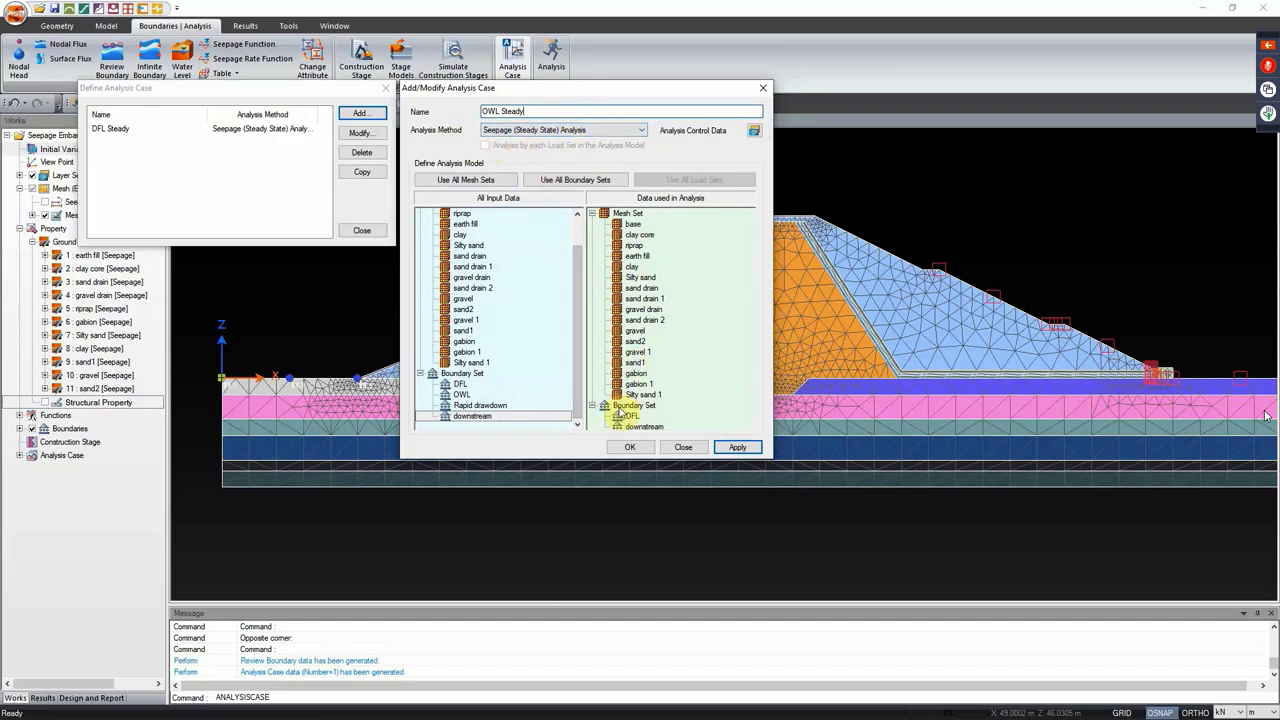
{"action": "left_click_drag", "start_coordinate": [620, 420], "coordinate": [670, 416]}
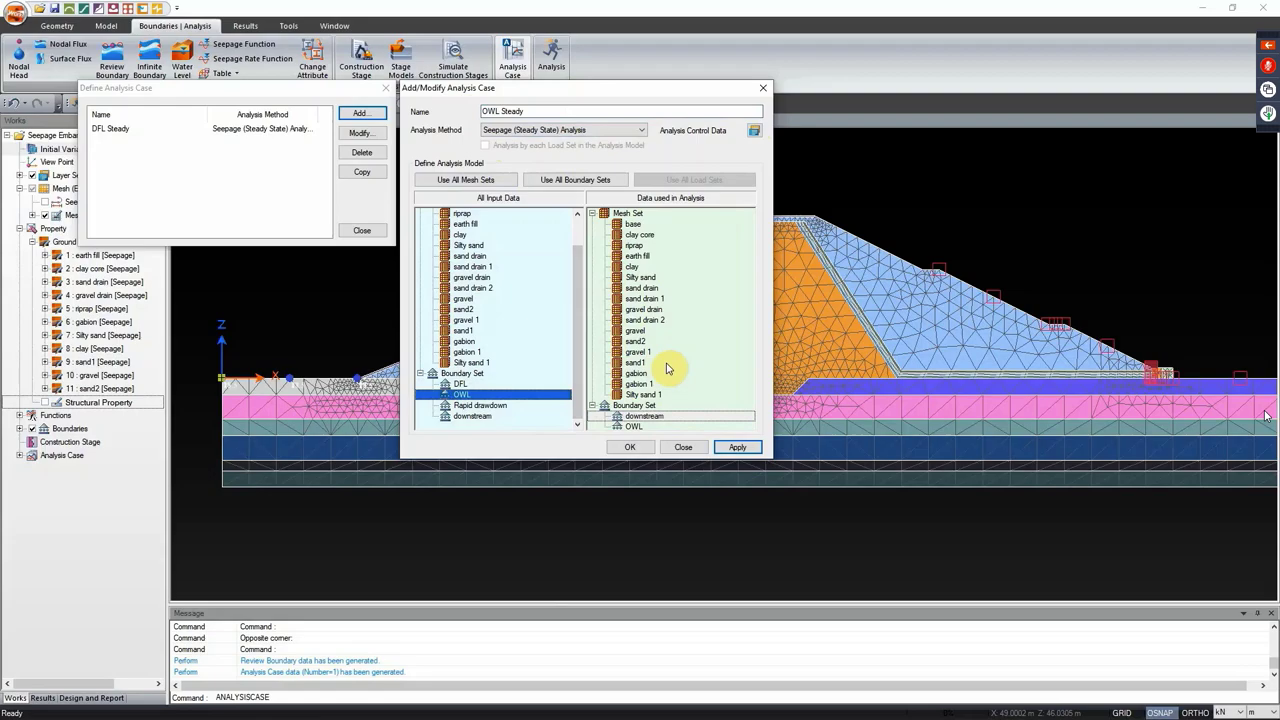
{"action": "left_click", "coordinate": [740, 450]}
Step: Name a third analysis case "Rapid drawdown" and replace its downstream boundary set with the Rapid drawdown set
{"action": "left_click_drag", "start_coordinate": [549, 117], "coordinate": [442, 116]}
{"action": "type", "text": "Rapid drawdown"}
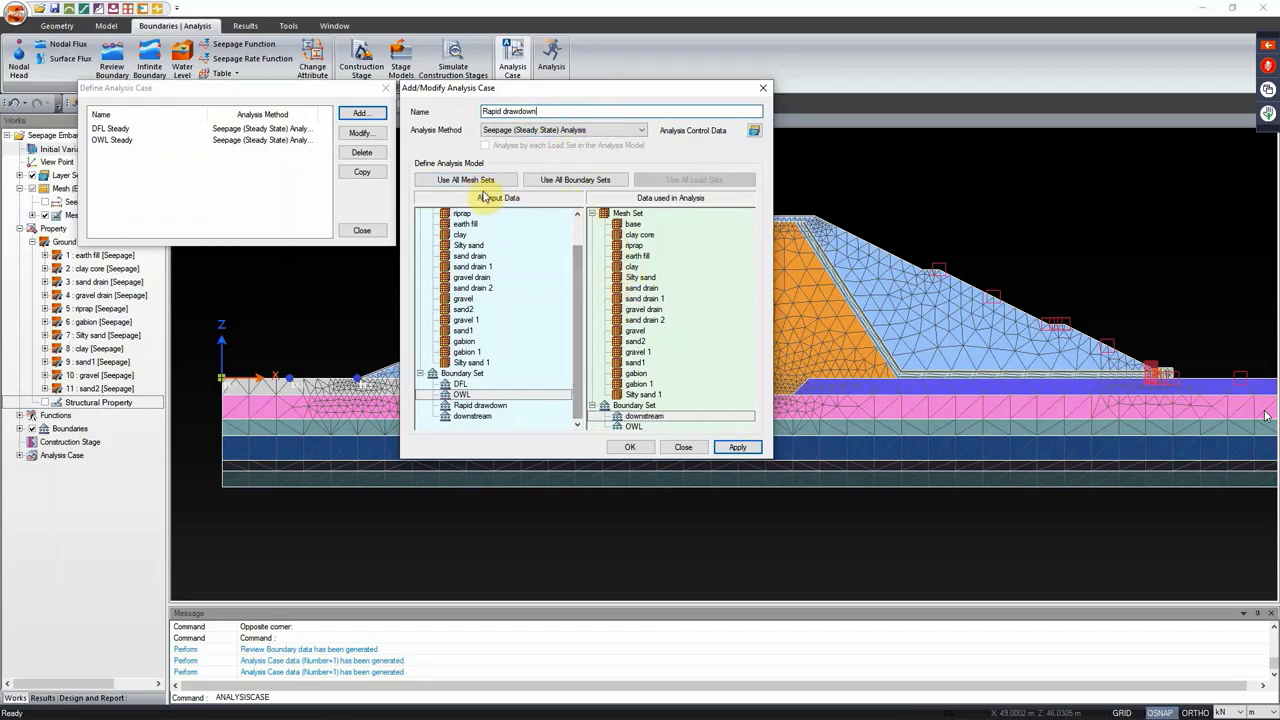
{"action": "left_click_drag", "start_coordinate": [645, 418], "coordinate": [673, 422]}
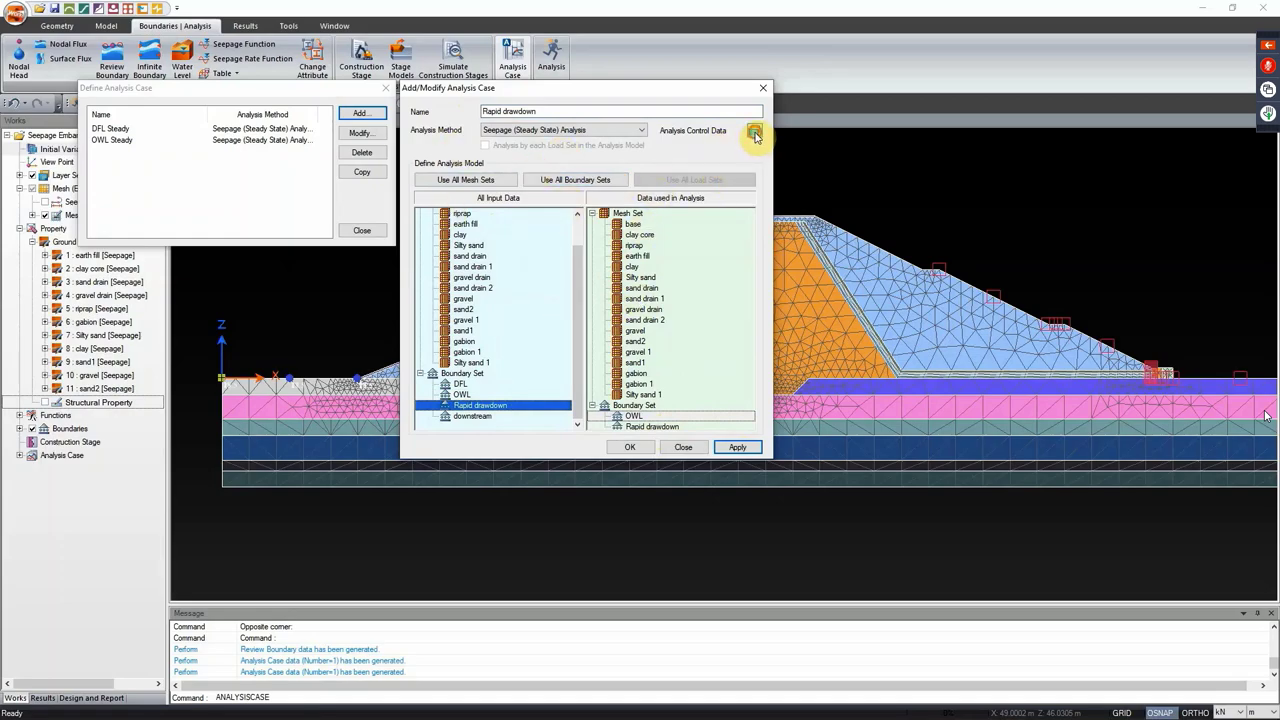
Step: Review the steady-state analysis control data of the Rapid drawdown case, including the maximum negative pore water pressure limit option
{"action": "left_click", "coordinate": [756, 137]}
{"action": "left_click_drag", "start_coordinate": [600, 60], "coordinate": [926, 62]}
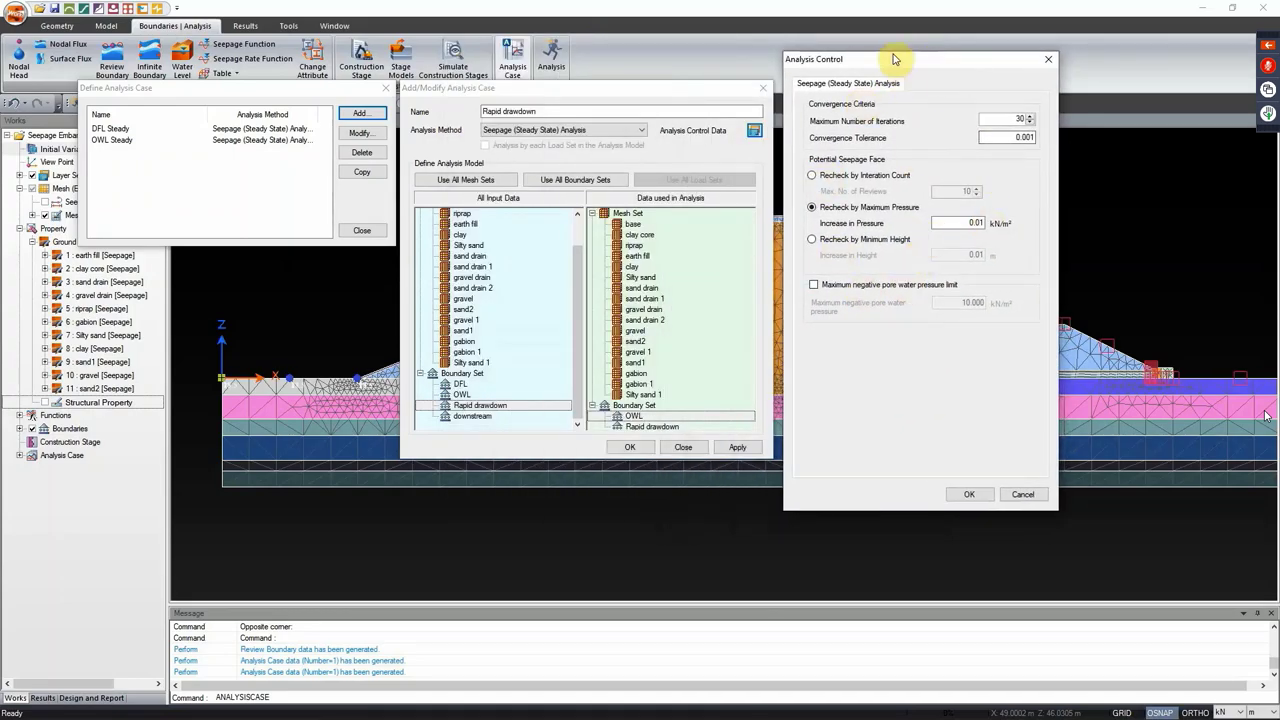
{"action": "left_click_drag", "start_coordinate": [888, 63], "coordinate": [885, 62]}
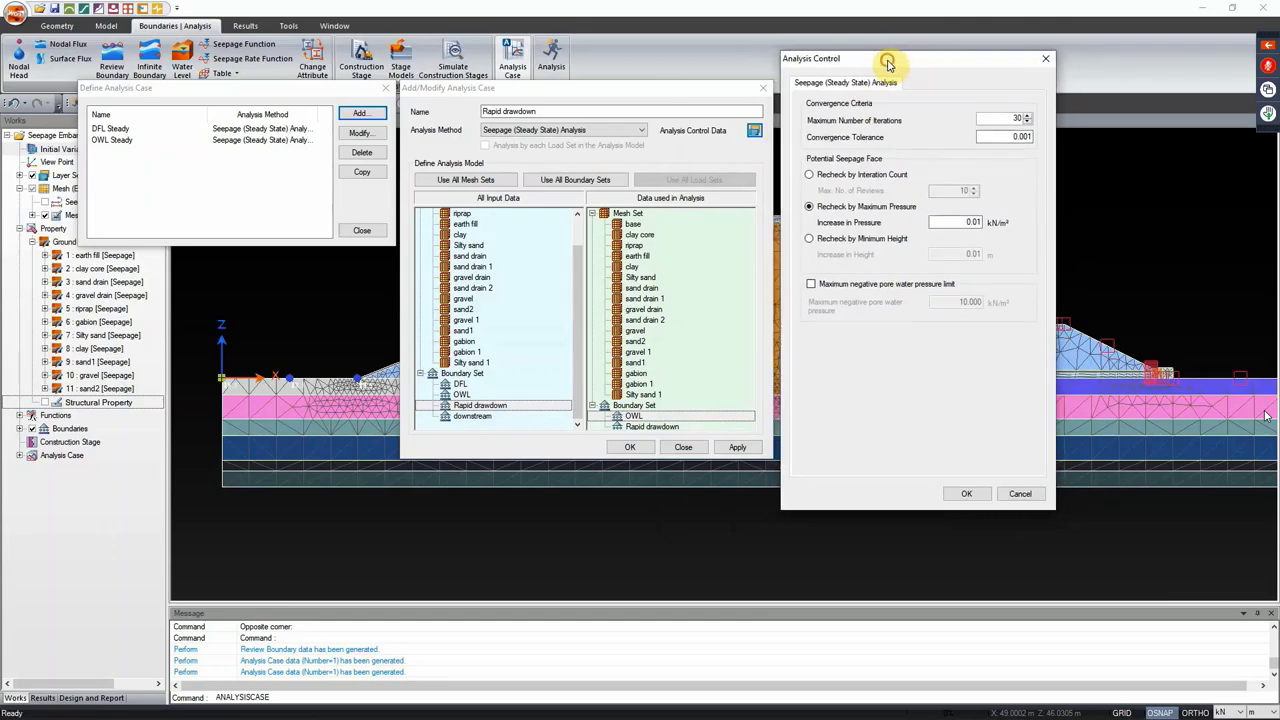
{"action": "left_click", "coordinate": [812, 285]}
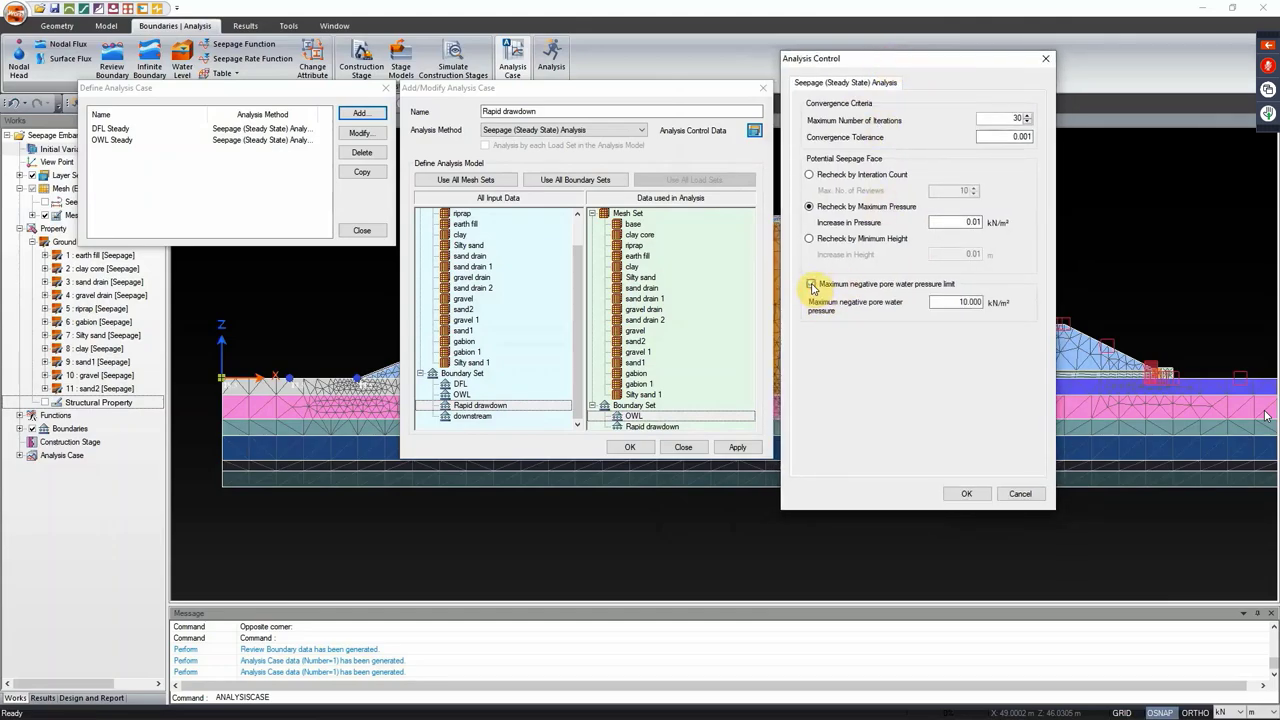
{"action": "left_click", "coordinate": [812, 285]}
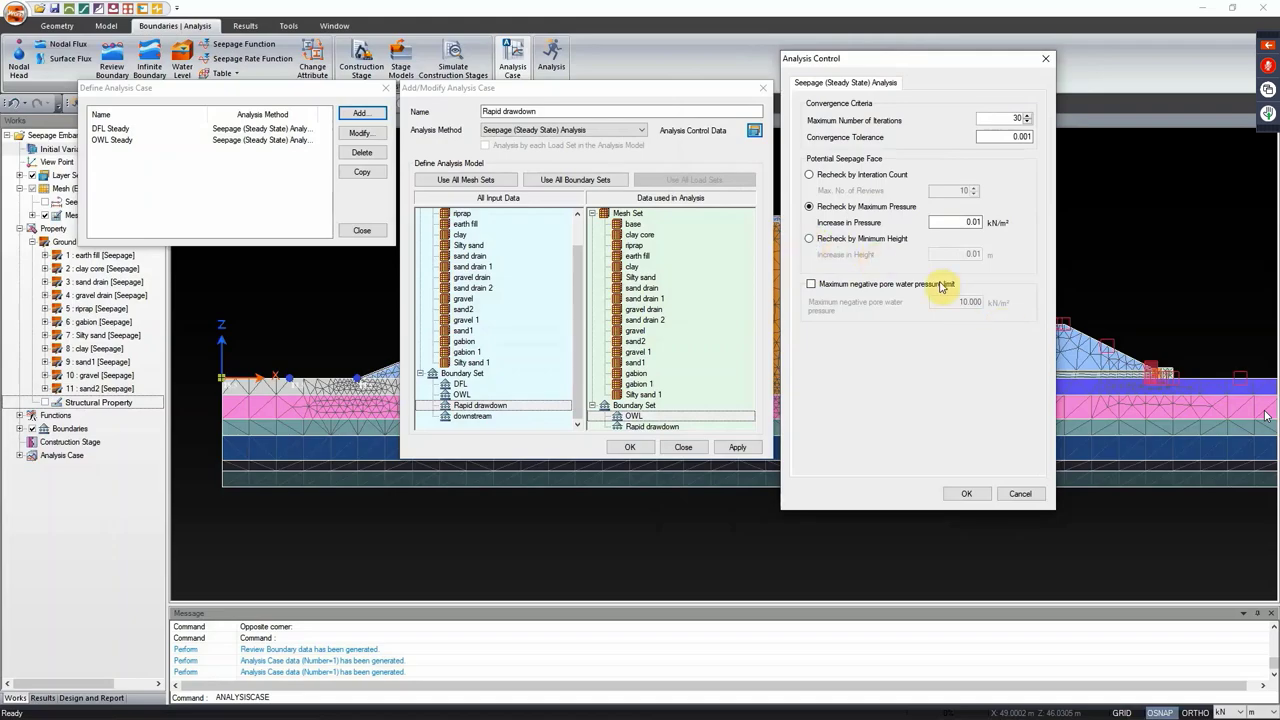
{"action": "left_click", "coordinate": [1045, 58]}
Step: Set the Rapid drawdown case's analysis method to Seepage (Transient State) Analysis and use all mesh sets
{"action": "left_click", "coordinate": [536, 131]}
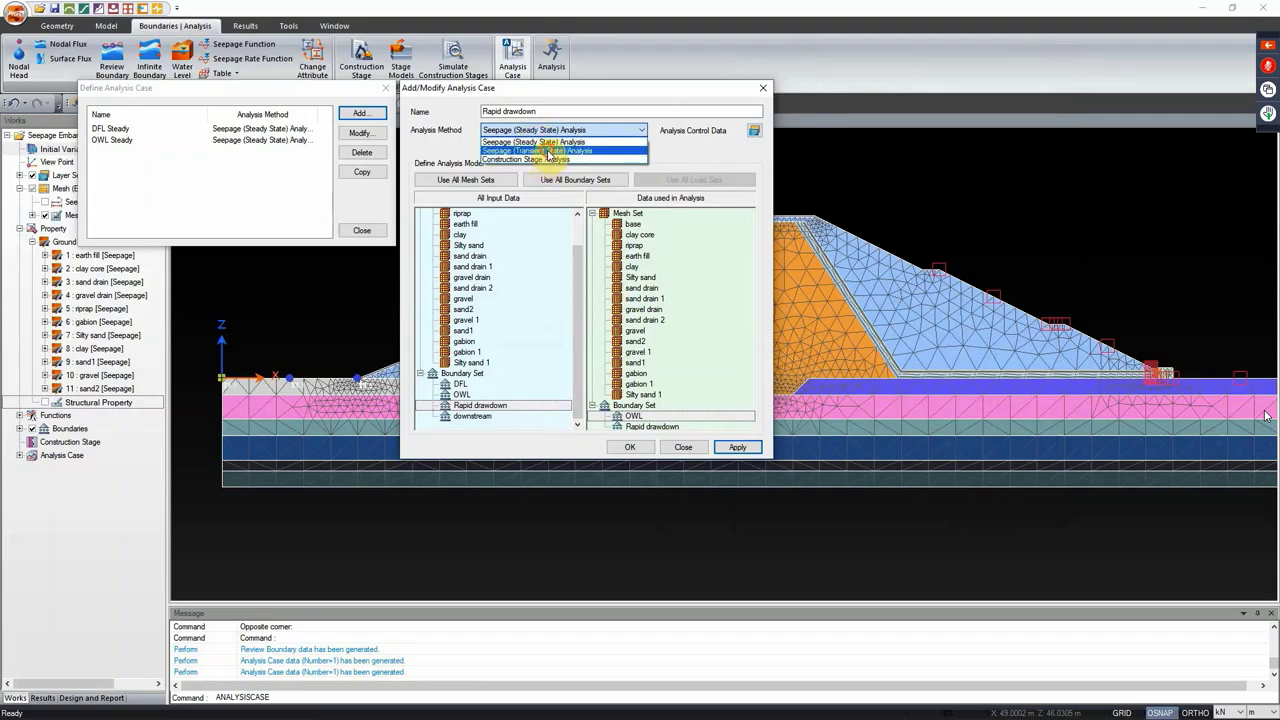
{"action": "left_click", "coordinate": [537, 150]}
{"action": "left_click_drag", "start_coordinate": [578, 256], "coordinate": [582, 226]}
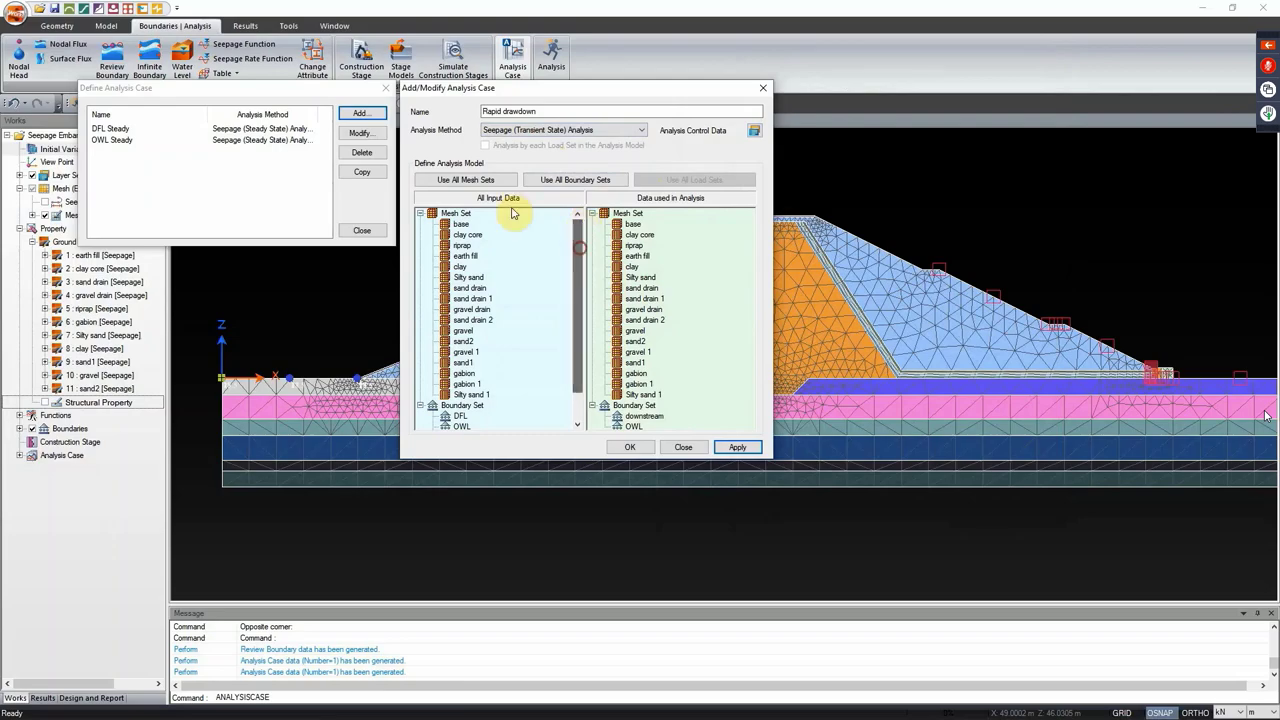
{"action": "left_click", "coordinate": [455, 179]}
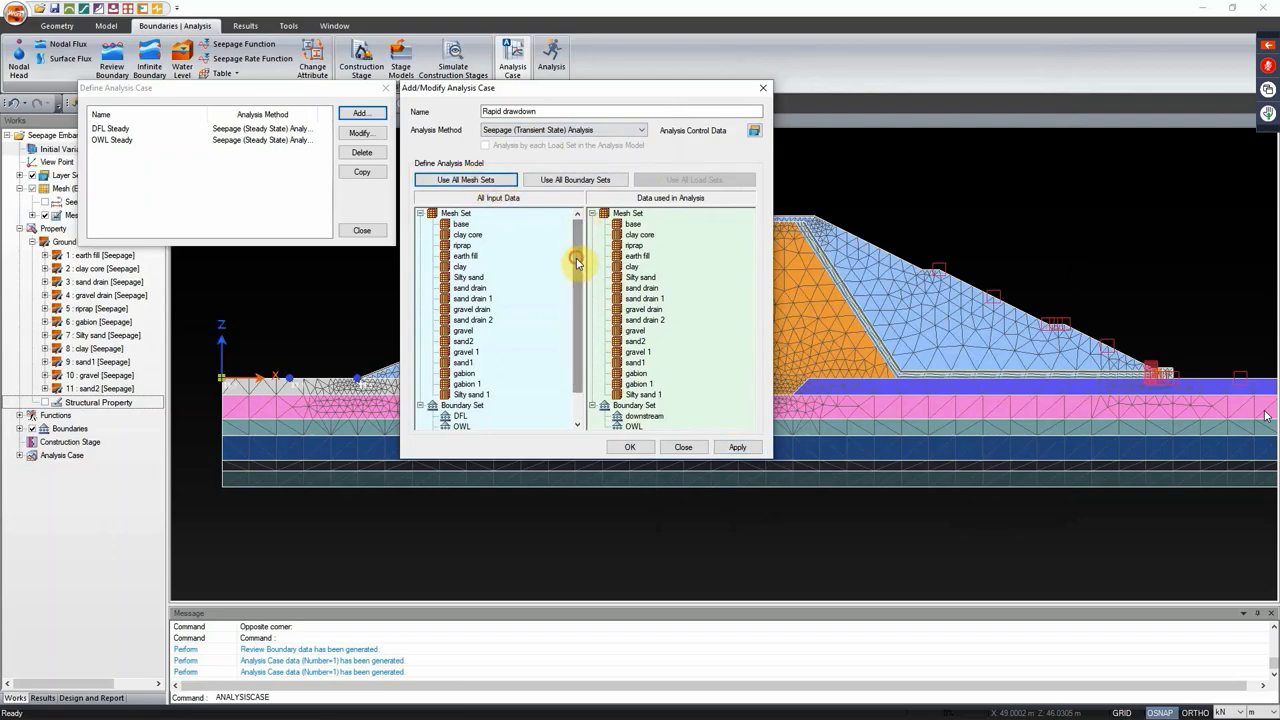
Step: Replace the OWL boundary set with the Rapid drawdown set in the Rapid drawdown case, keeping the downstream set
{"action": "scroll", "coordinate": [578, 258], "scroll_direction": "down", "scroll_amount": 1}
{"action": "left_click", "coordinate": [686, 414]}
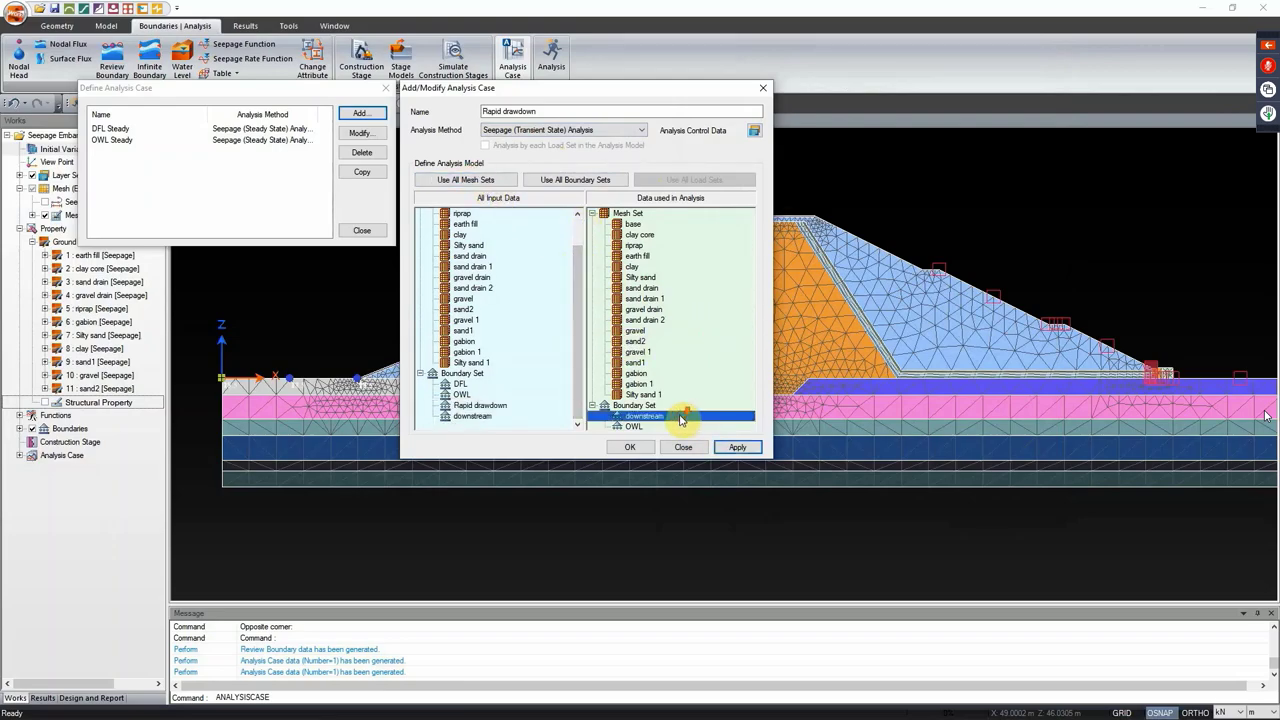
{"action": "left_click", "coordinate": [643, 427]}
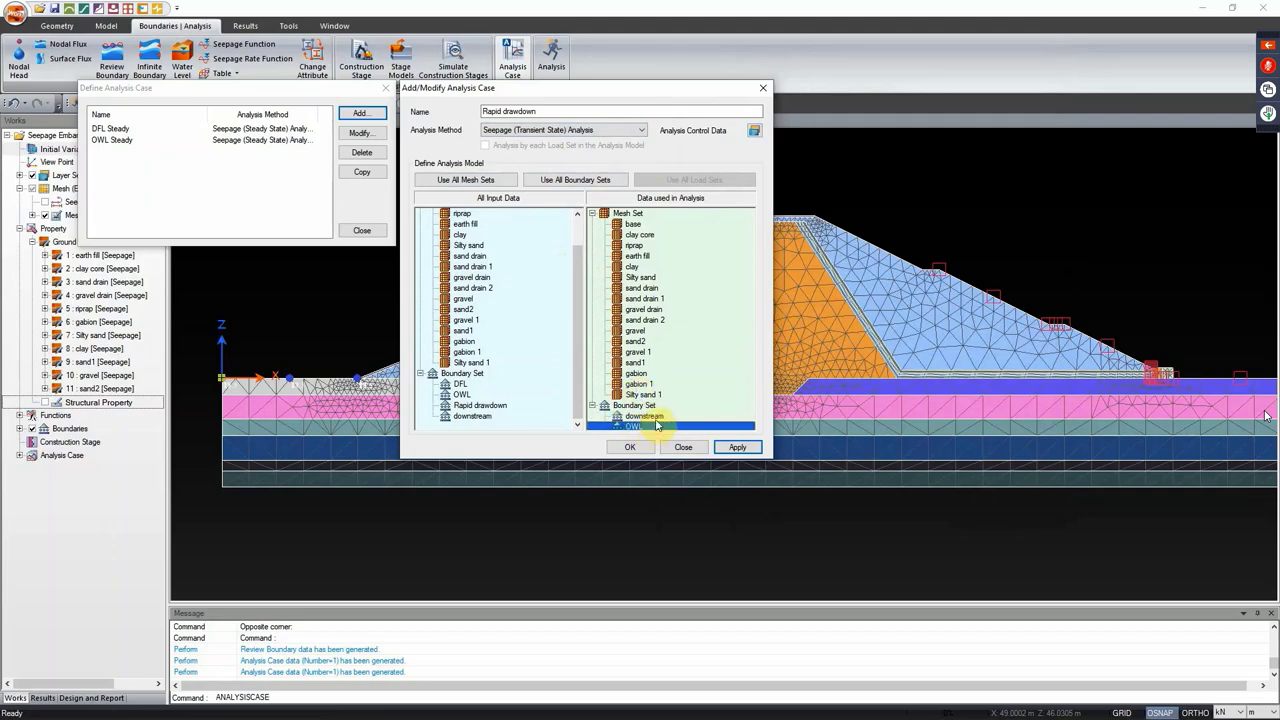
{"action": "left_click_drag", "start_coordinate": [657, 425], "coordinate": [703, 425]}
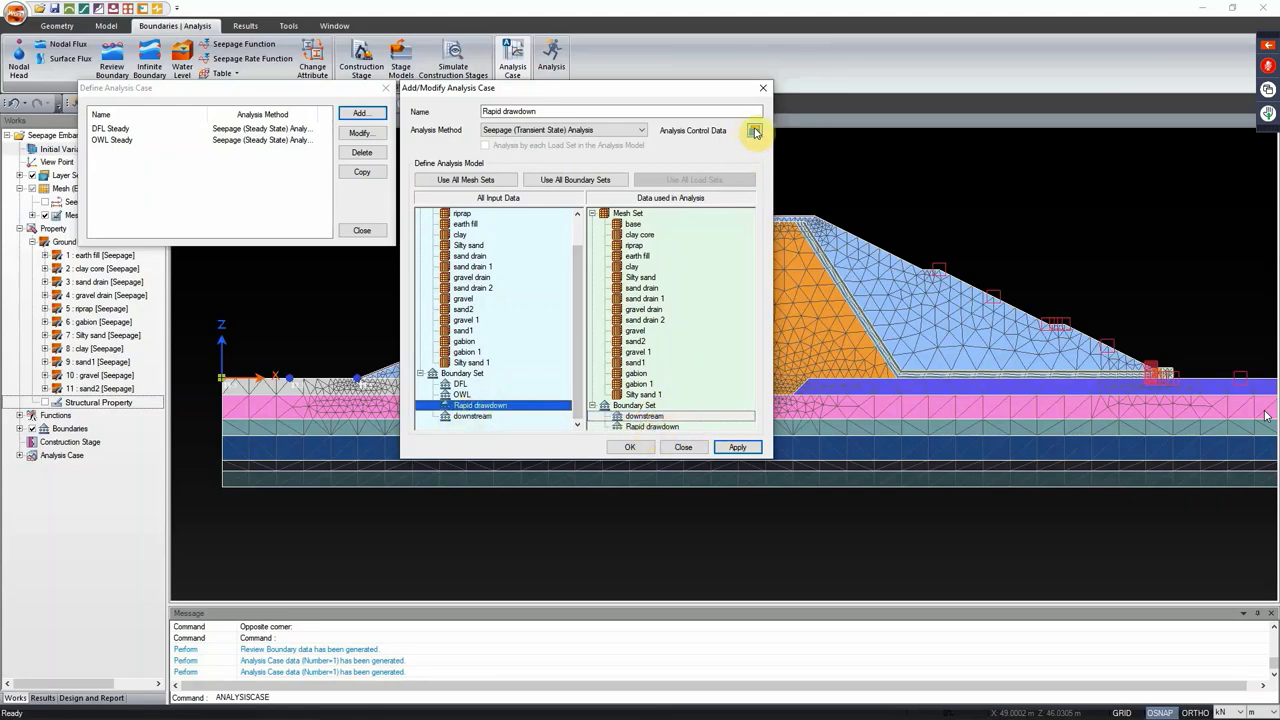
Step: Auto-generate the transient time steps with a 259560 sec period, 3 steps, Save Result and Log Scale enabled
{"action": "left_click", "coordinate": [755, 132]}
{"action": "left_click_drag", "start_coordinate": [553, 57], "coordinate": [882, 69]}
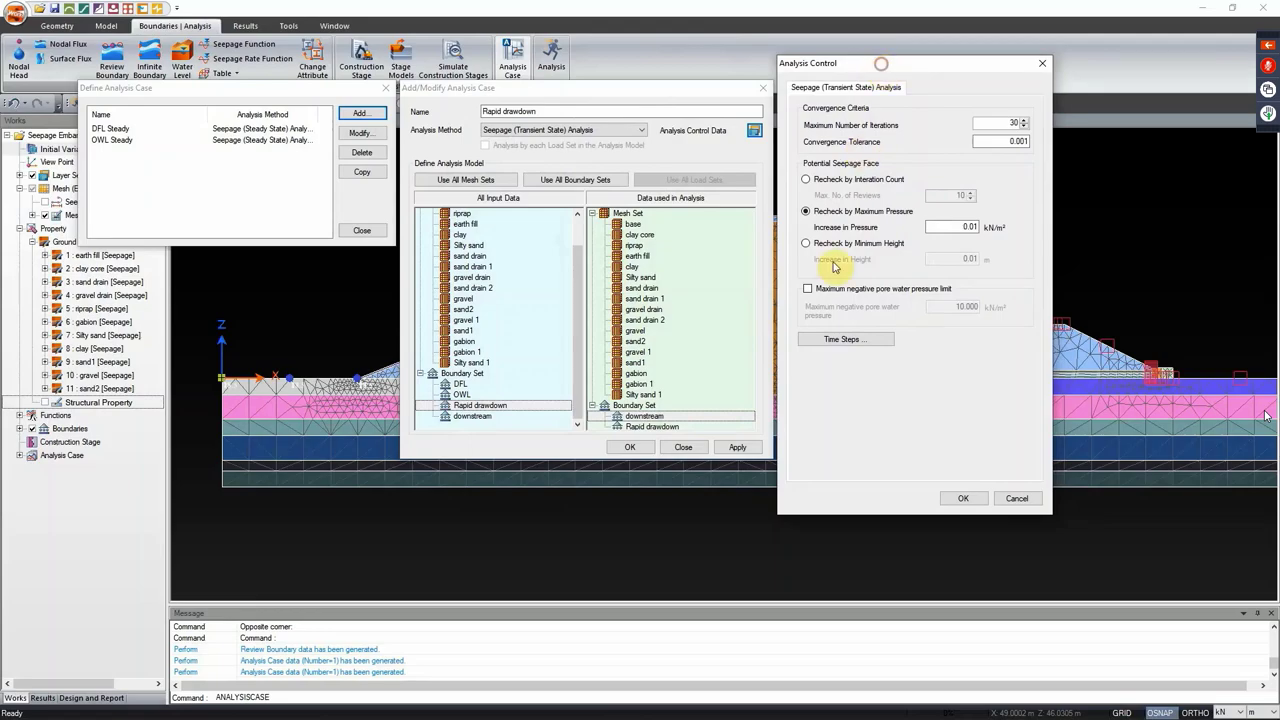
{"action": "left_click", "coordinate": [843, 340]}
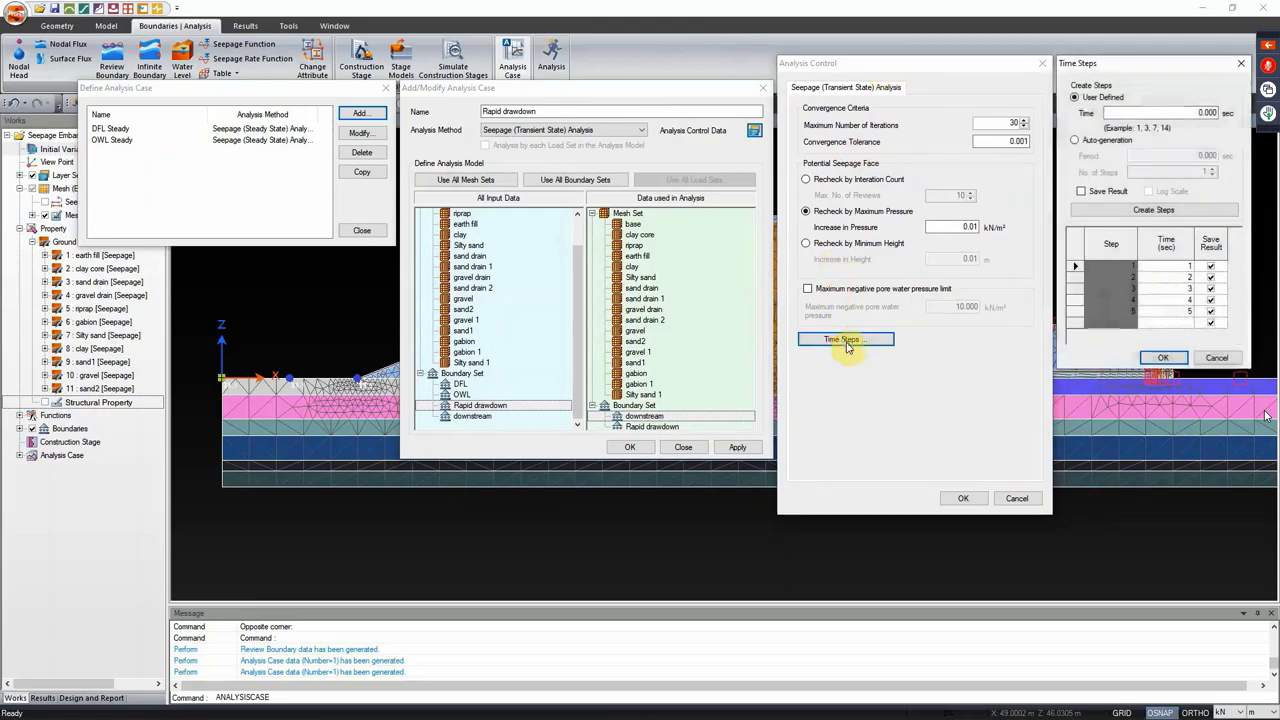
{"action": "left_click", "coordinate": [1076, 142]}
{"action": "double_click", "coordinate": [1195, 156]}
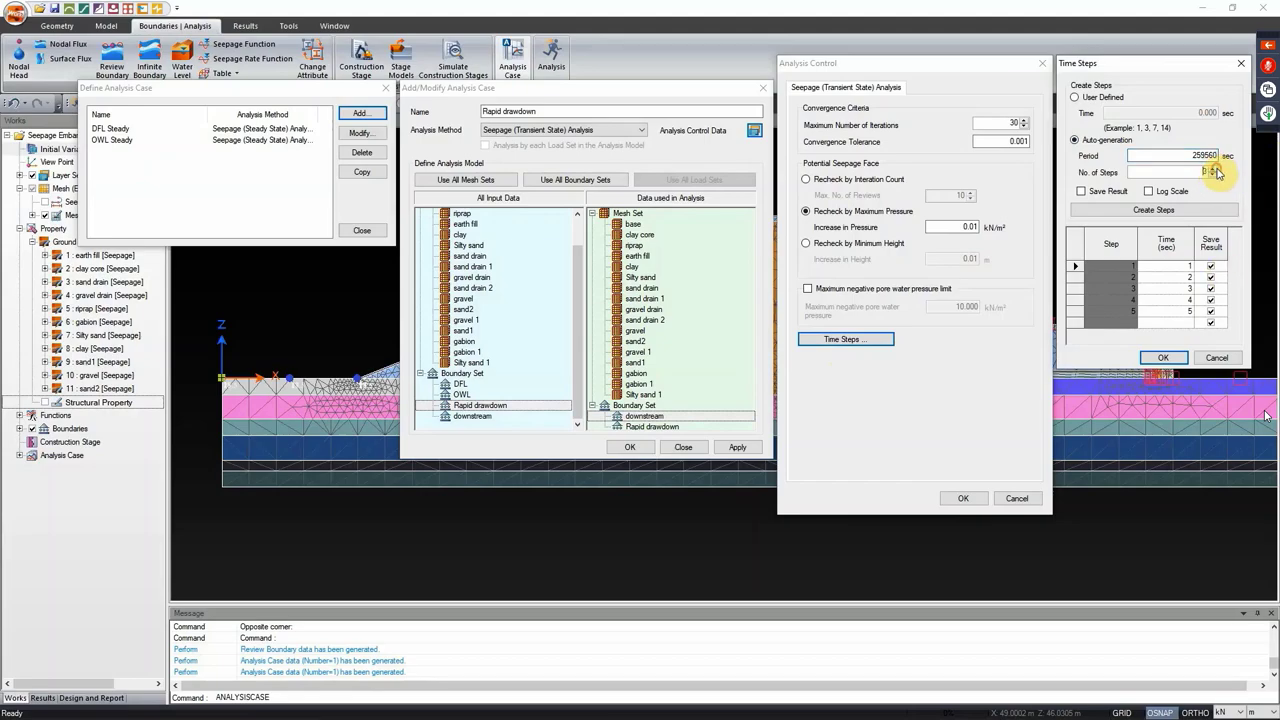
{"action": "left_click", "coordinate": [1081, 191]}
{"action": "left_click", "coordinate": [1168, 193]}
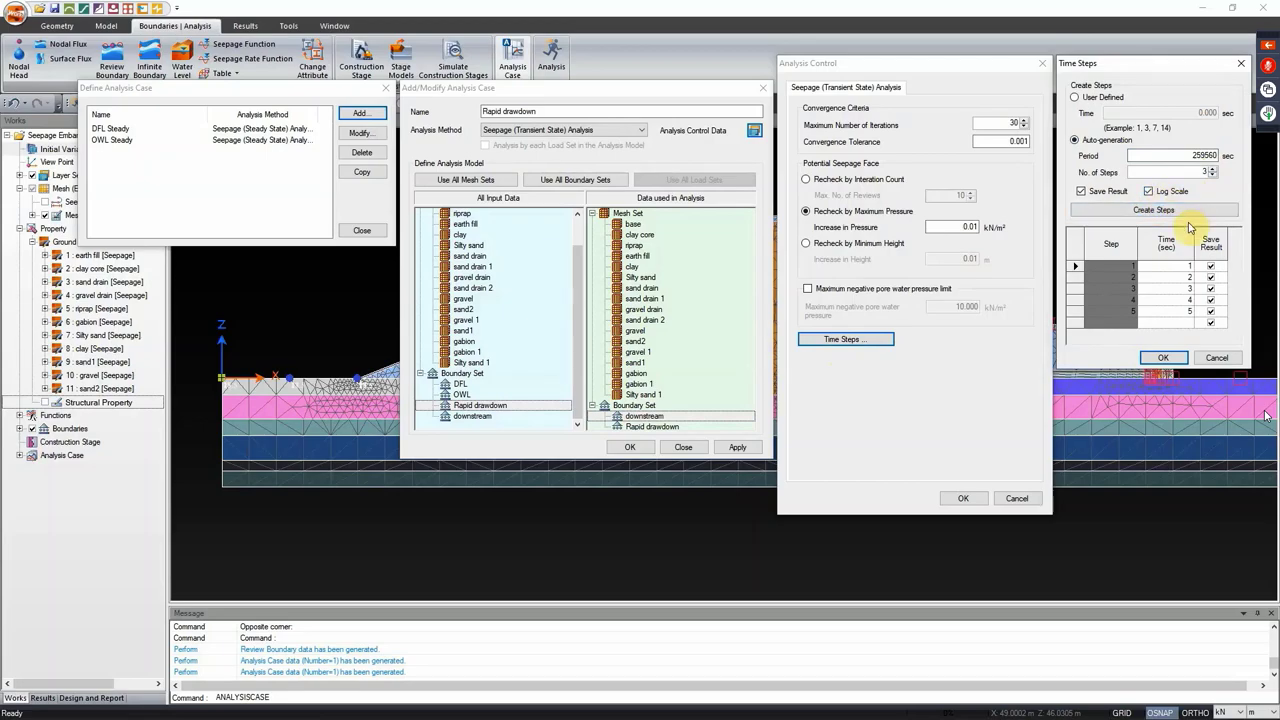
{"action": "left_click", "coordinate": [1164, 211]}
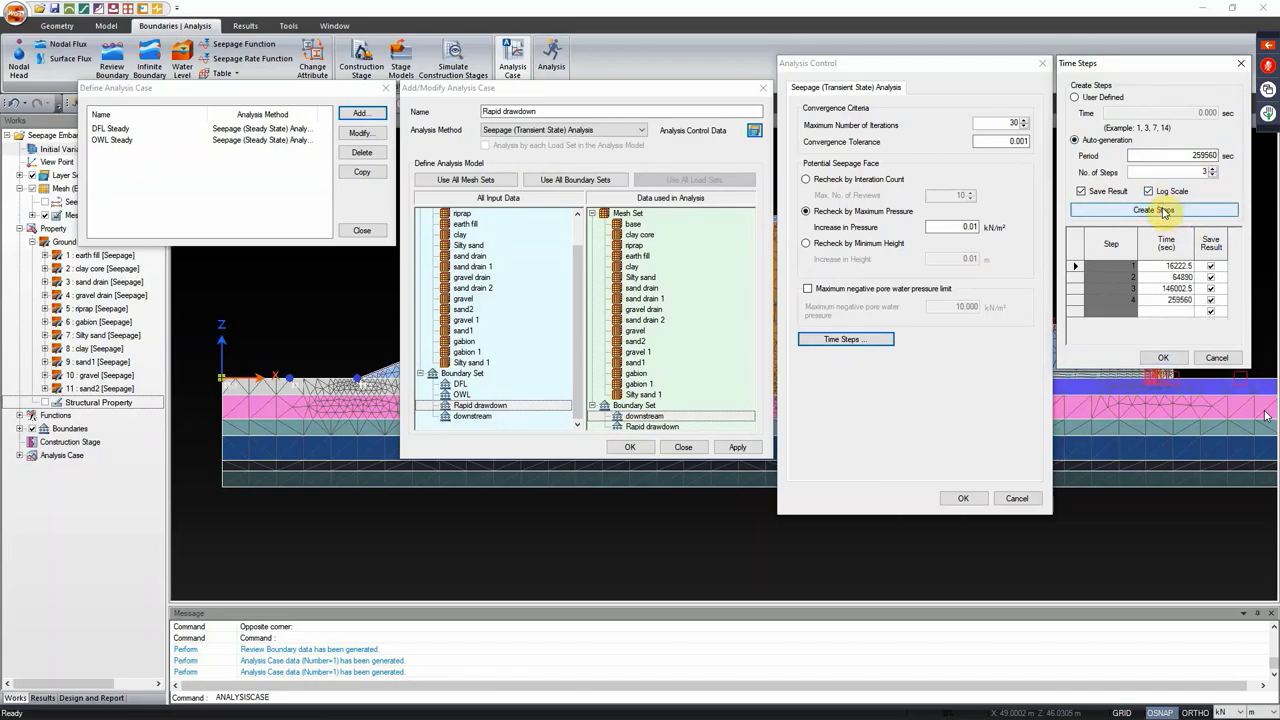
Step: Change the first three time steps to 86400, 100000 and 259200 sec and accept the analysis control settings
{"action": "left_click", "coordinate": [1186, 290]}
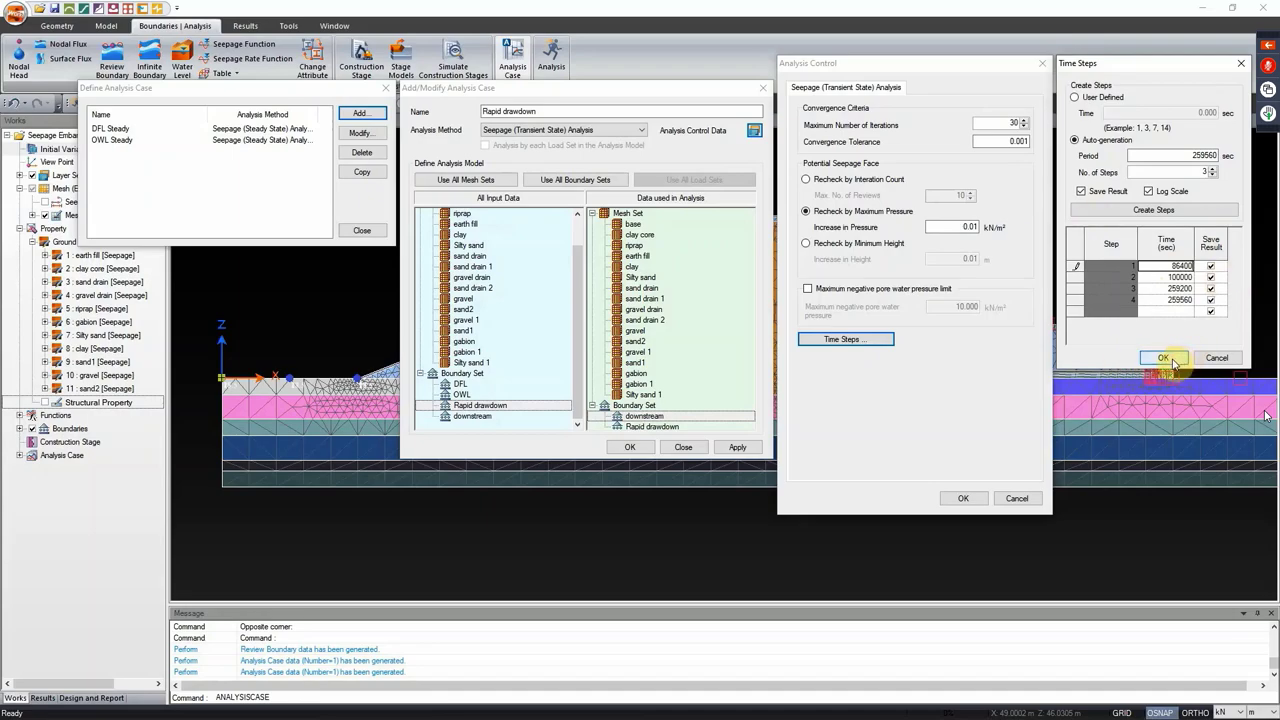
{"action": "left_click", "coordinate": [1164, 358]}
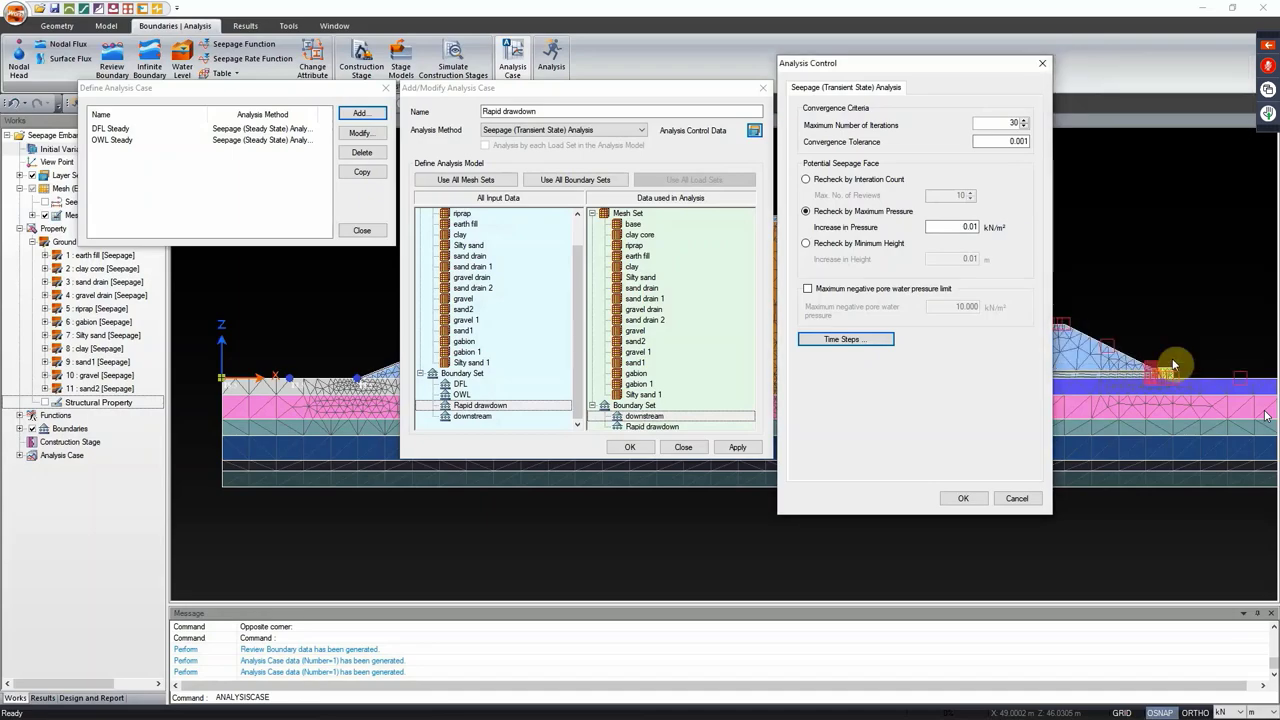
{"action": "left_click", "coordinate": [965, 498]}
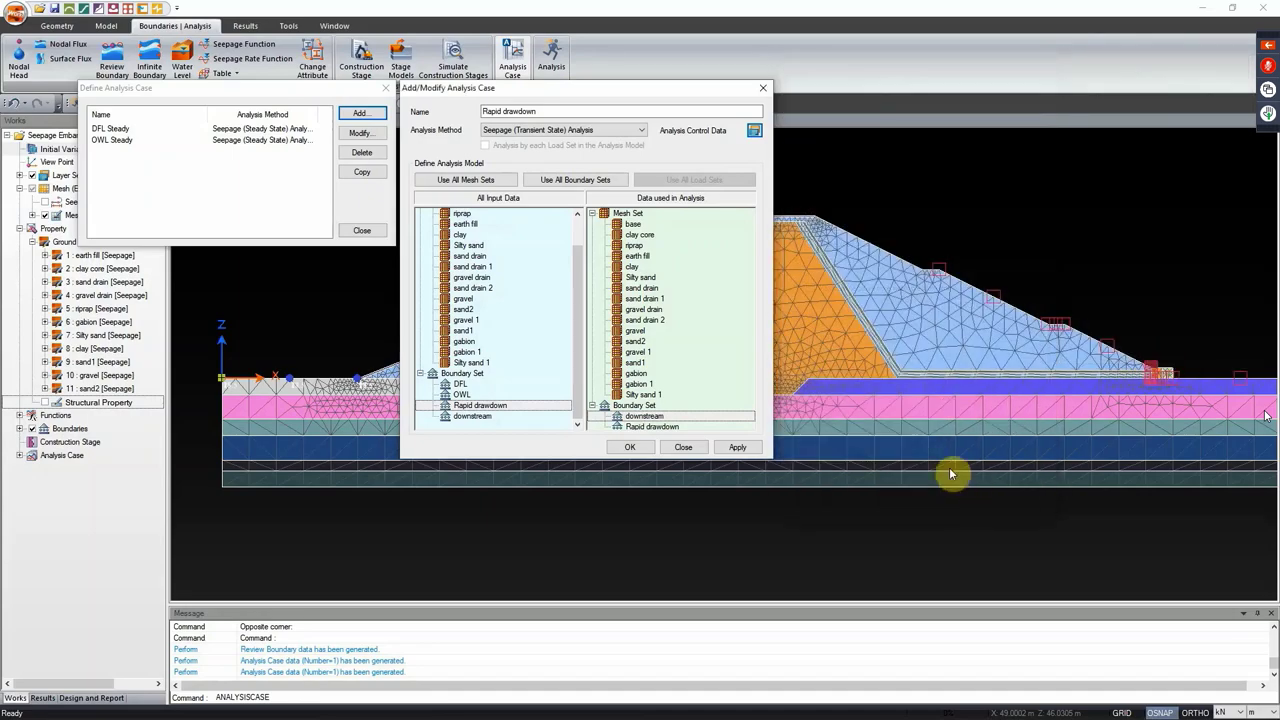
Step: Add the configured Rapid drawdown case to the analysis case list and check the defined cases
{"action": "left_click", "coordinate": [731, 449]}
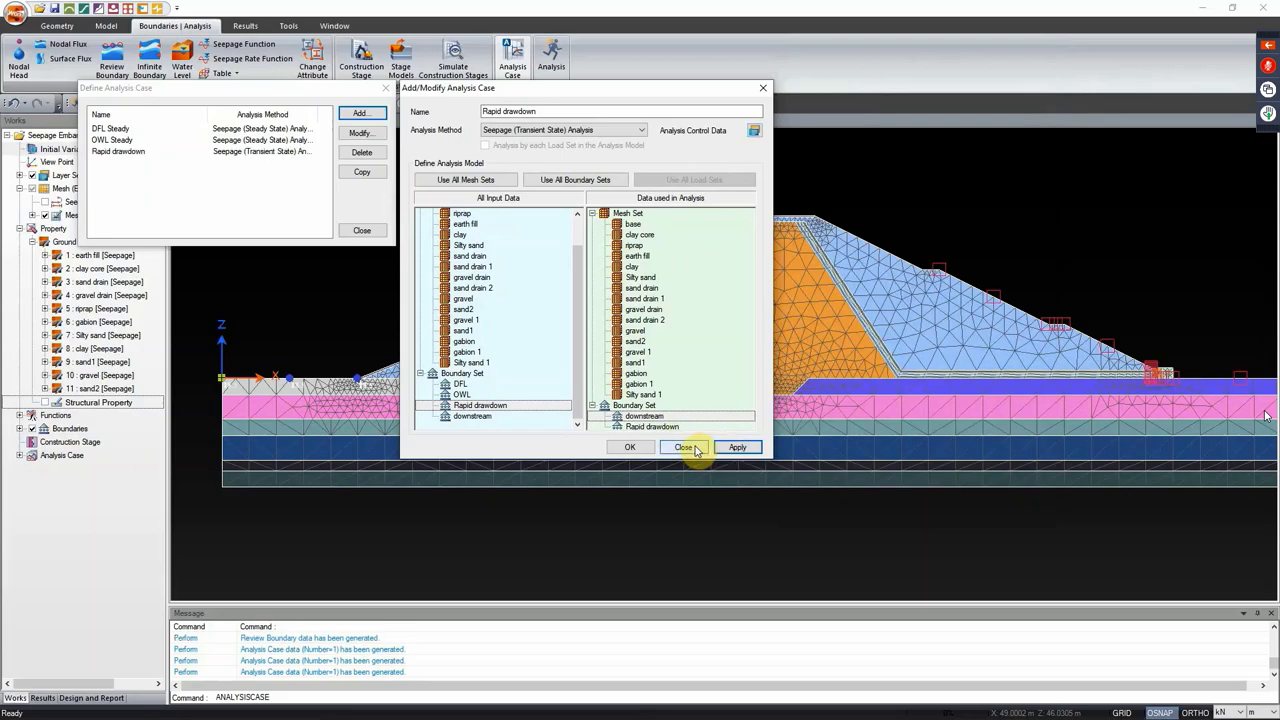
{"action": "left_click", "coordinate": [695, 449]}
{"action": "left_click", "coordinate": [360, 230]}
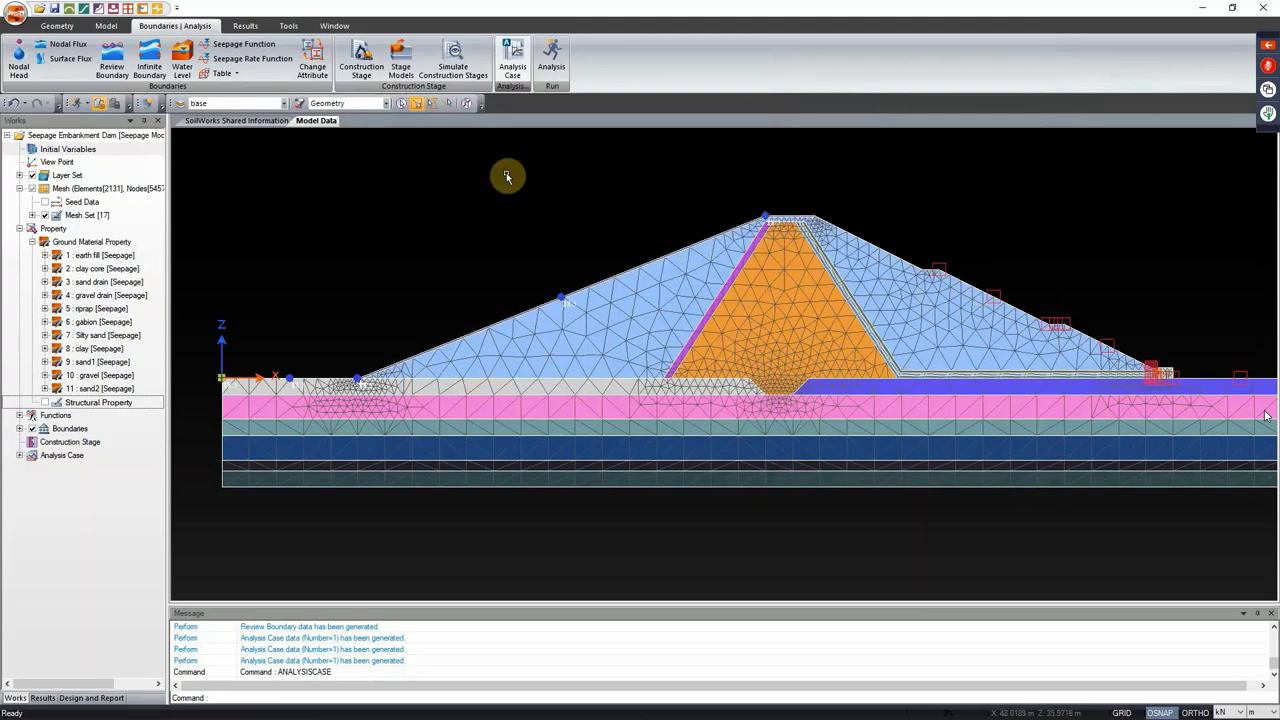
{"action": "left_click", "coordinate": [512, 58]}
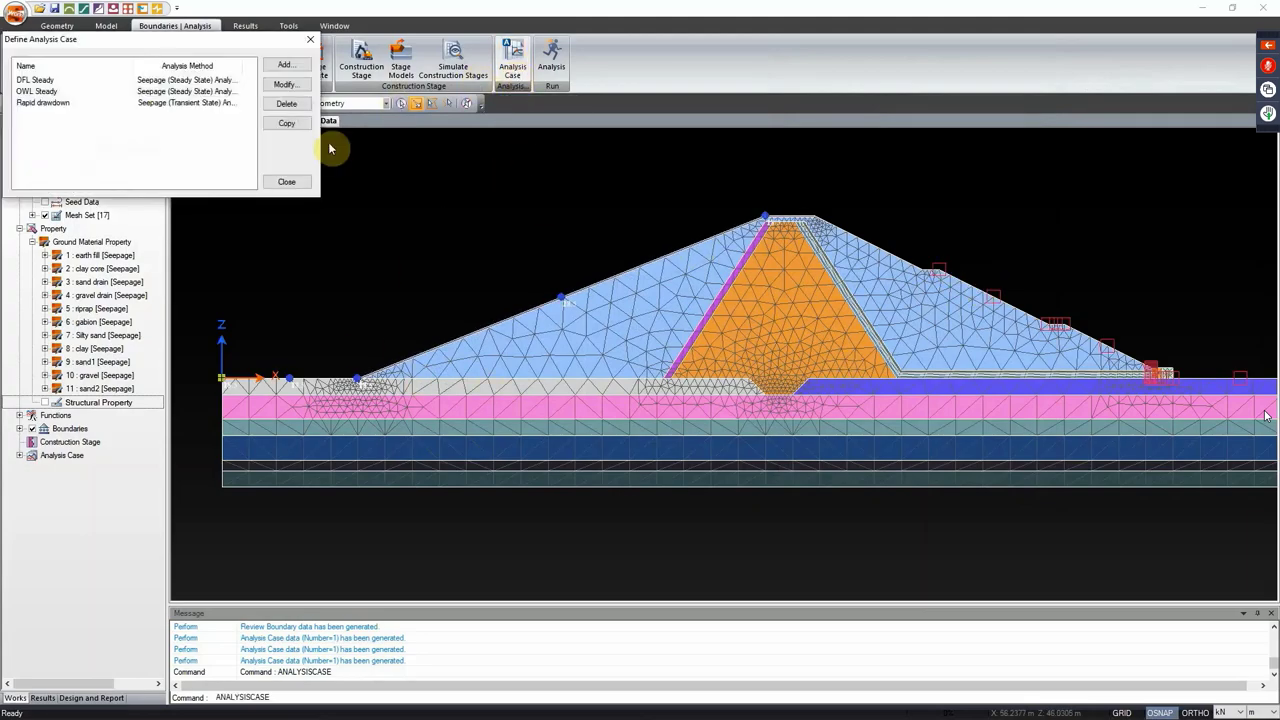
{"action": "left_click", "coordinate": [310, 39]}
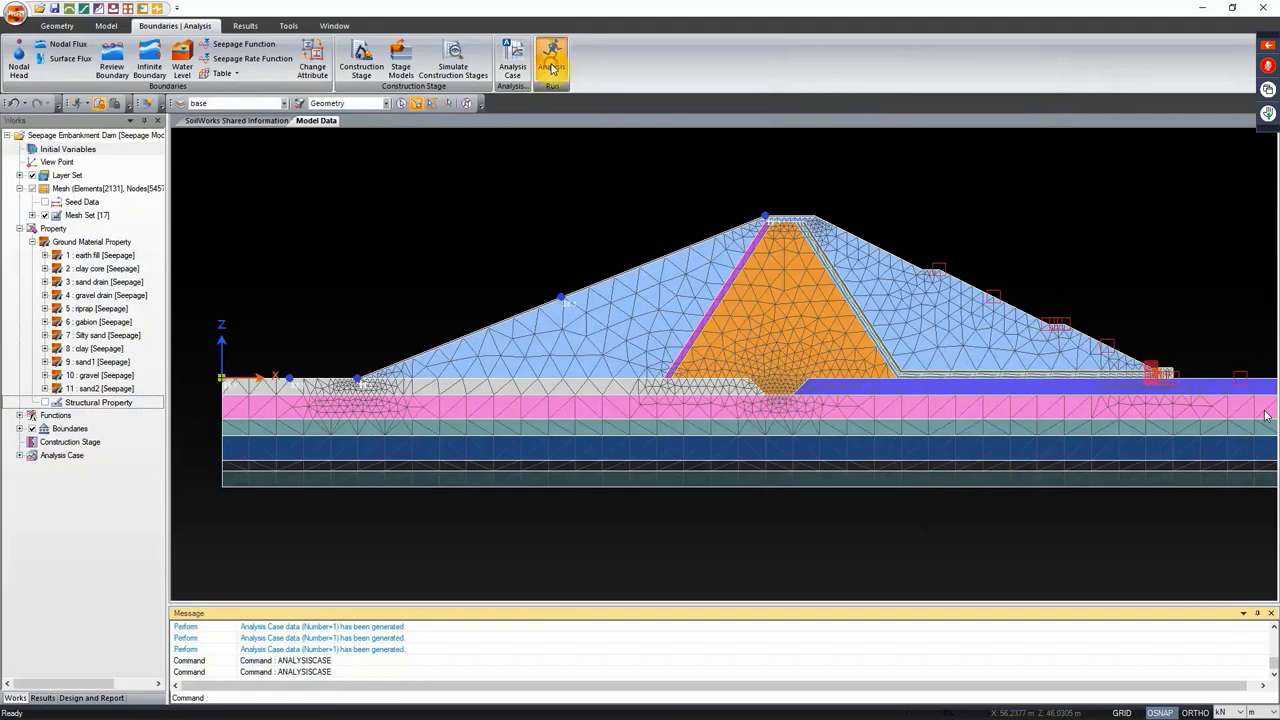
Step: Run the DFL Steady, OWL Steady and Rapid drawdown seepage analyses together
{"action": "left_click", "coordinate": [553, 62]}
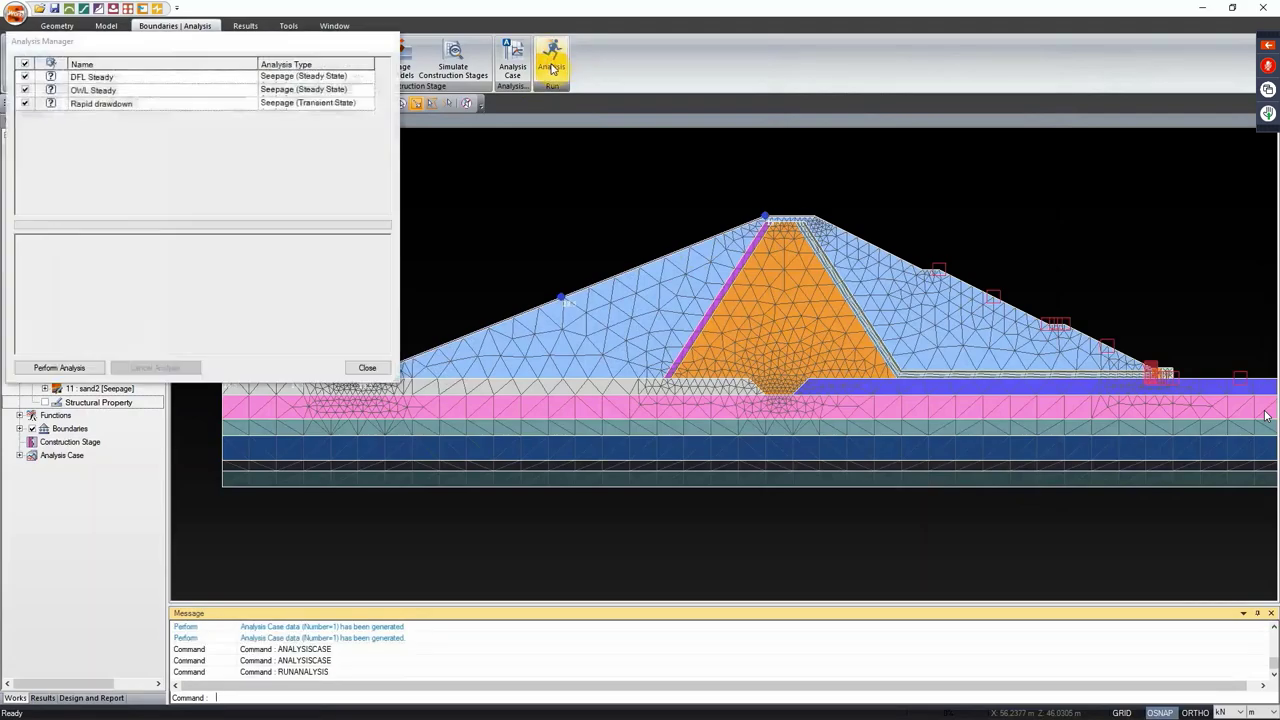
{"action": "left_click", "coordinate": [70, 368]}
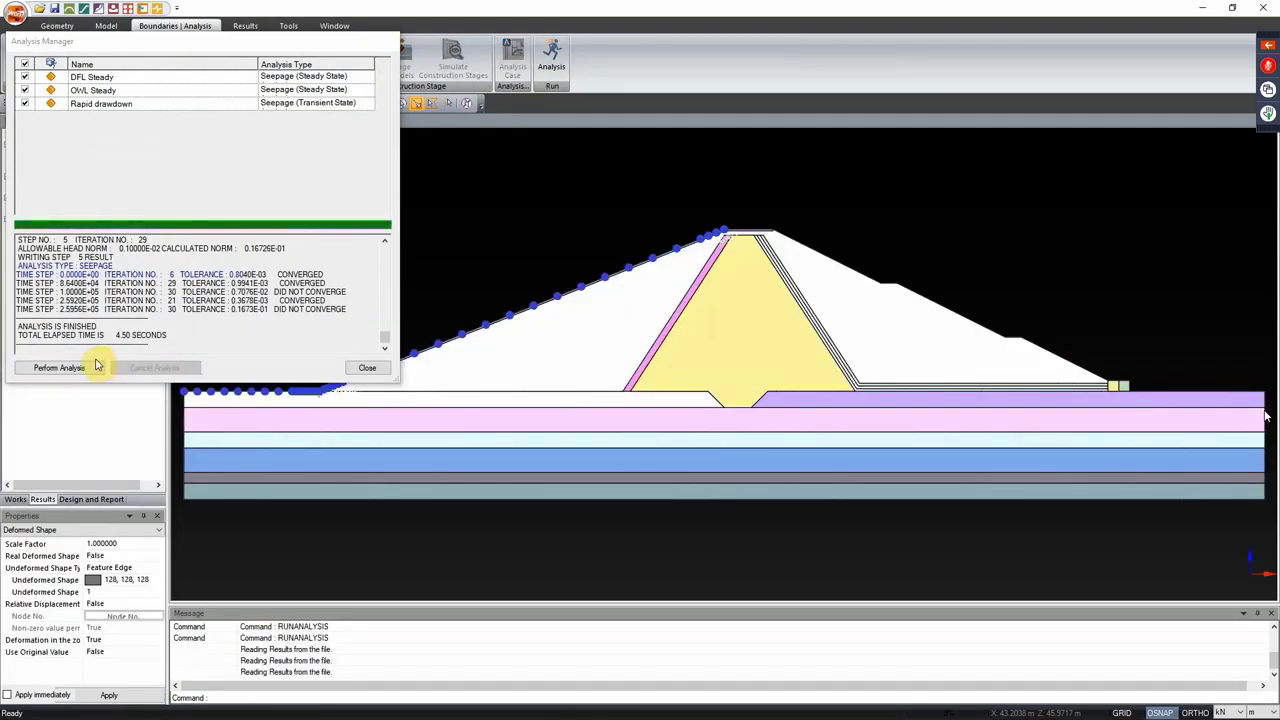
{"action": "left_click", "coordinate": [367, 369]}
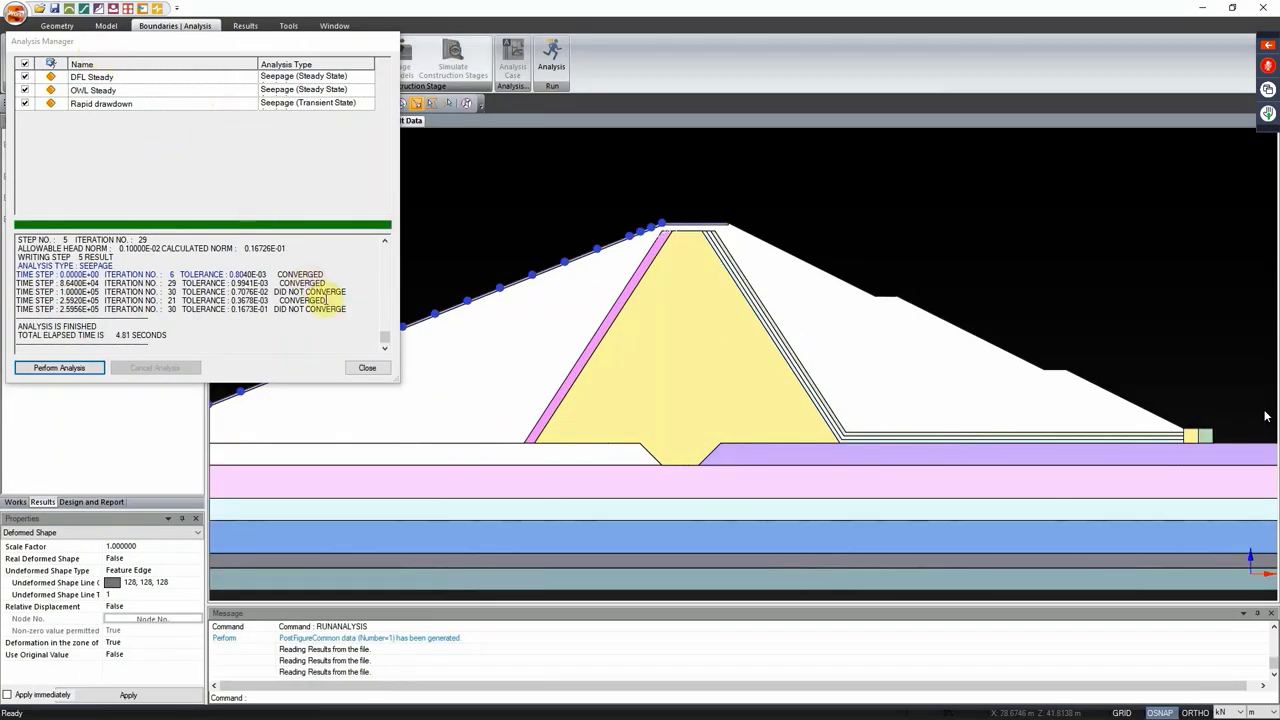
{"action": "left_click", "coordinate": [365, 367]}
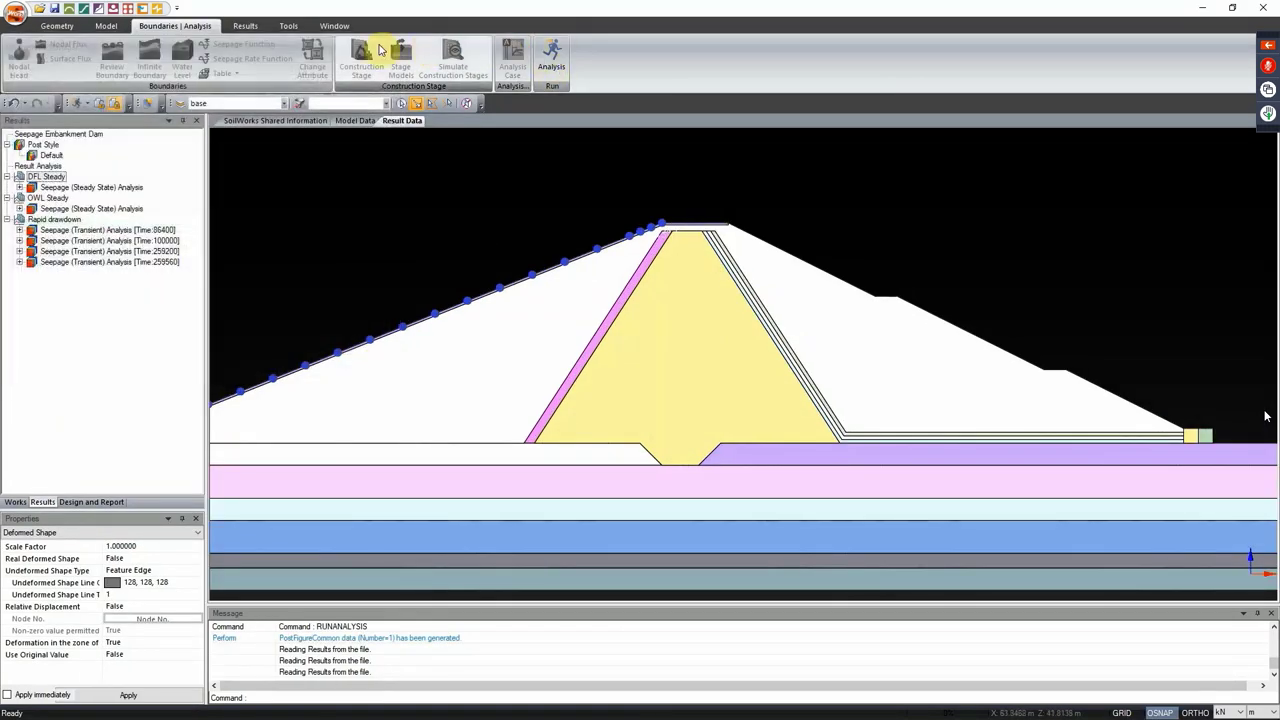
Step: Display the Phreatic Line nodal seepage result for the DFL Steady case with results applied immediately
{"action": "left_click", "coordinate": [243, 28]}
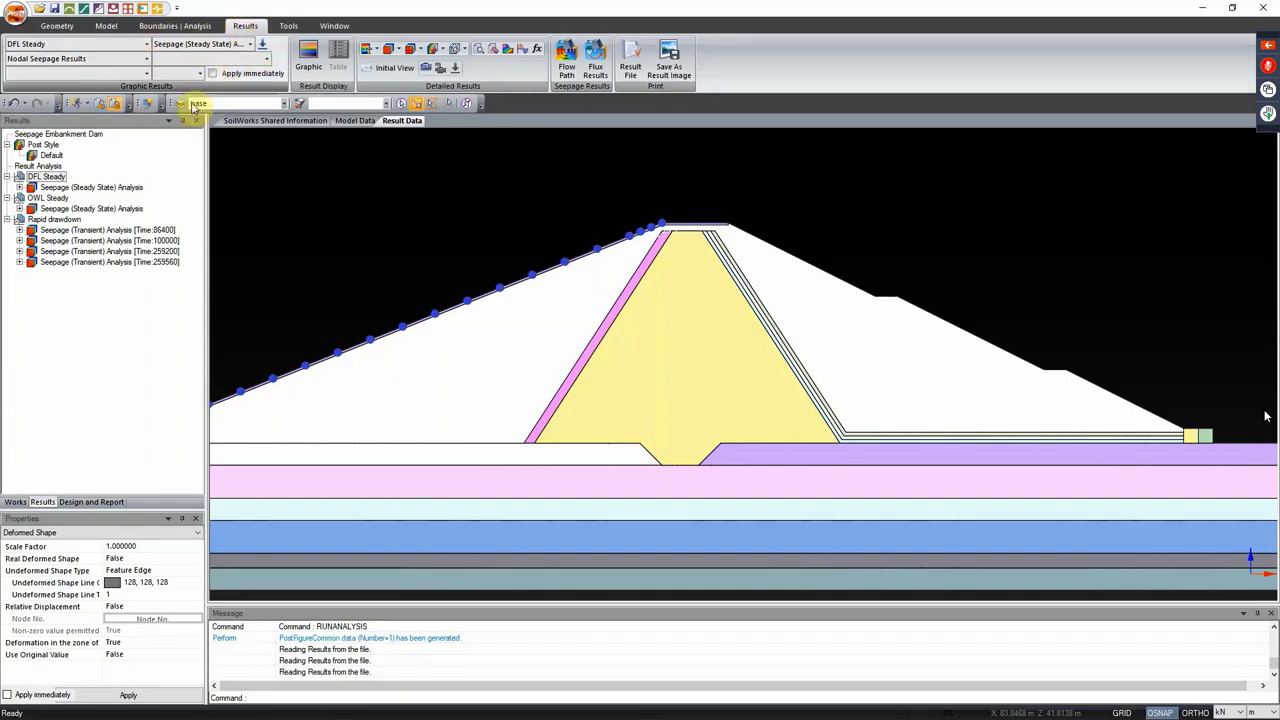
{"action": "left_click", "coordinate": [229, 60]}
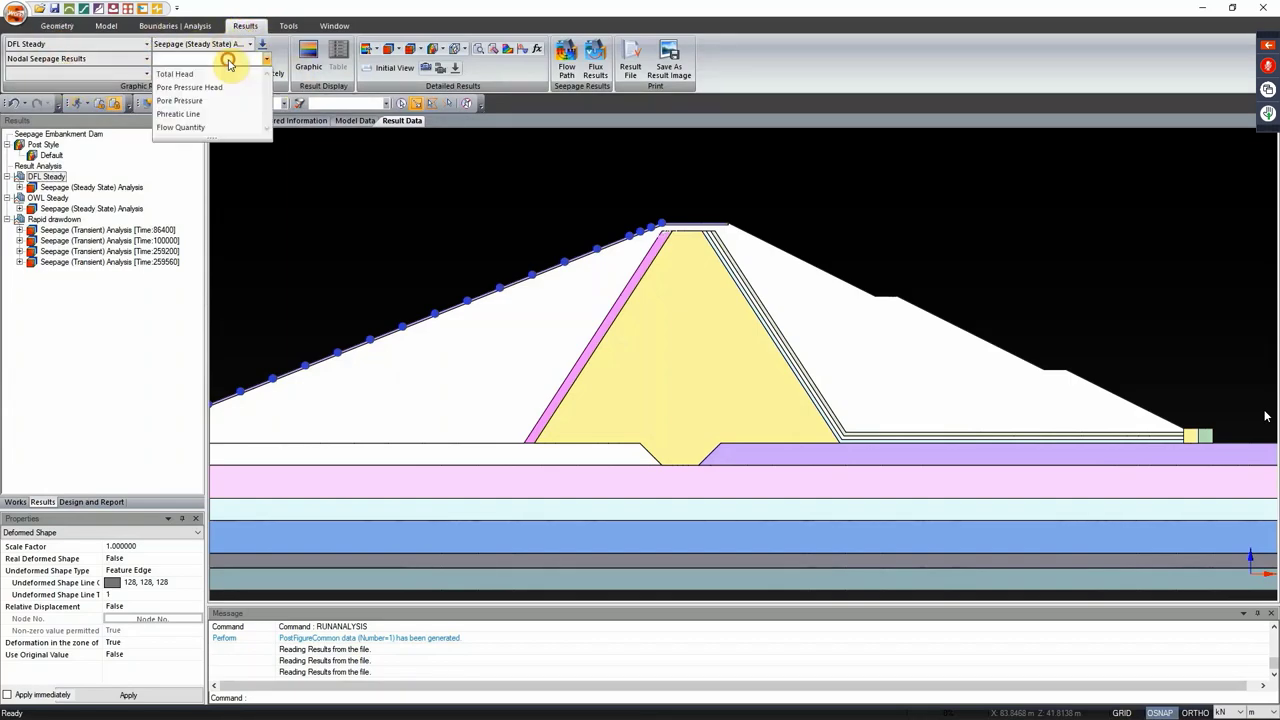
{"action": "left_click", "coordinate": [178, 114]}
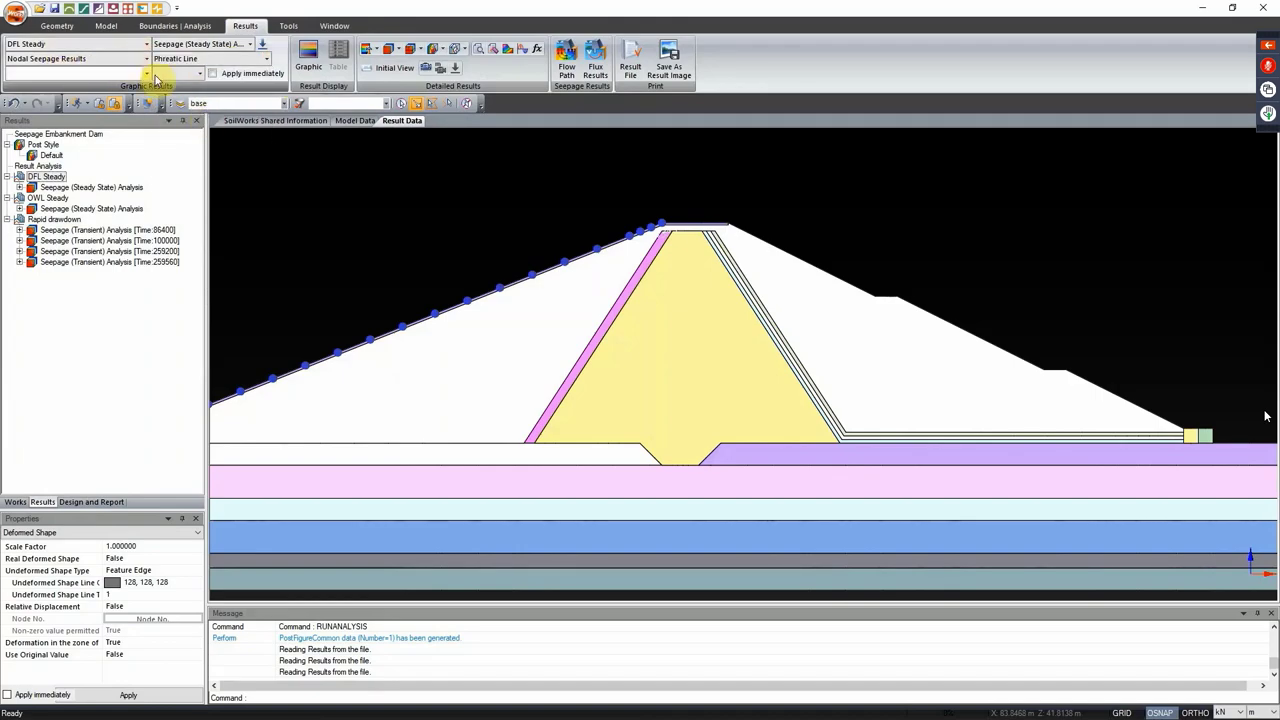
{"action": "left_click", "coordinate": [213, 74]}
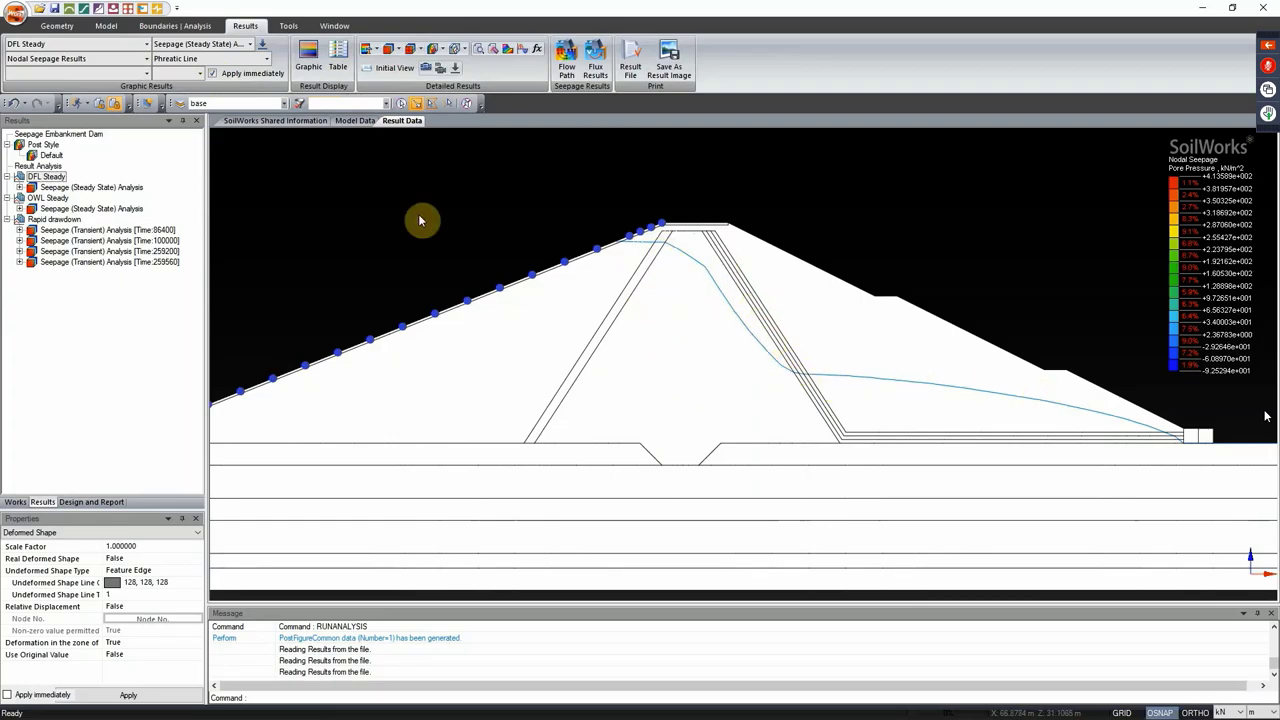
Step: Draw several flow paths for the DFL Steady case through the upstream shell, clay core and foundation layers
{"action": "left_click", "coordinate": [566, 66]}
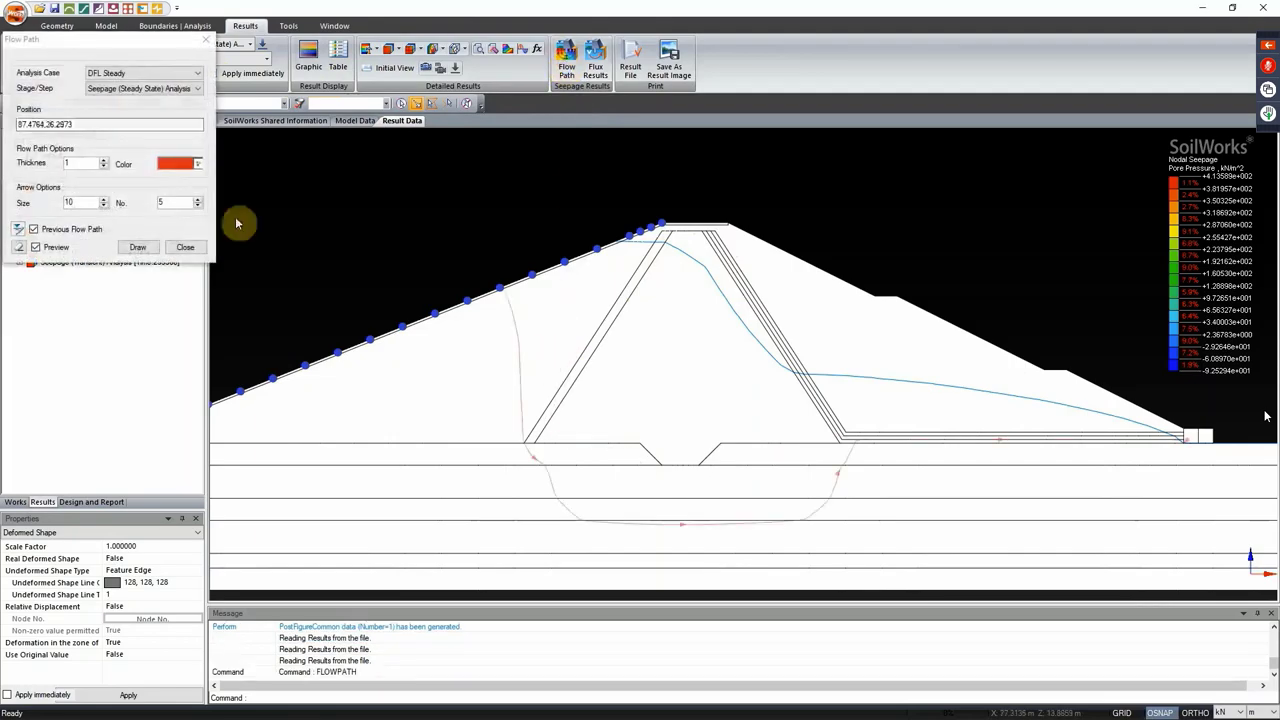
{"action": "left_click", "coordinate": [579, 307]}
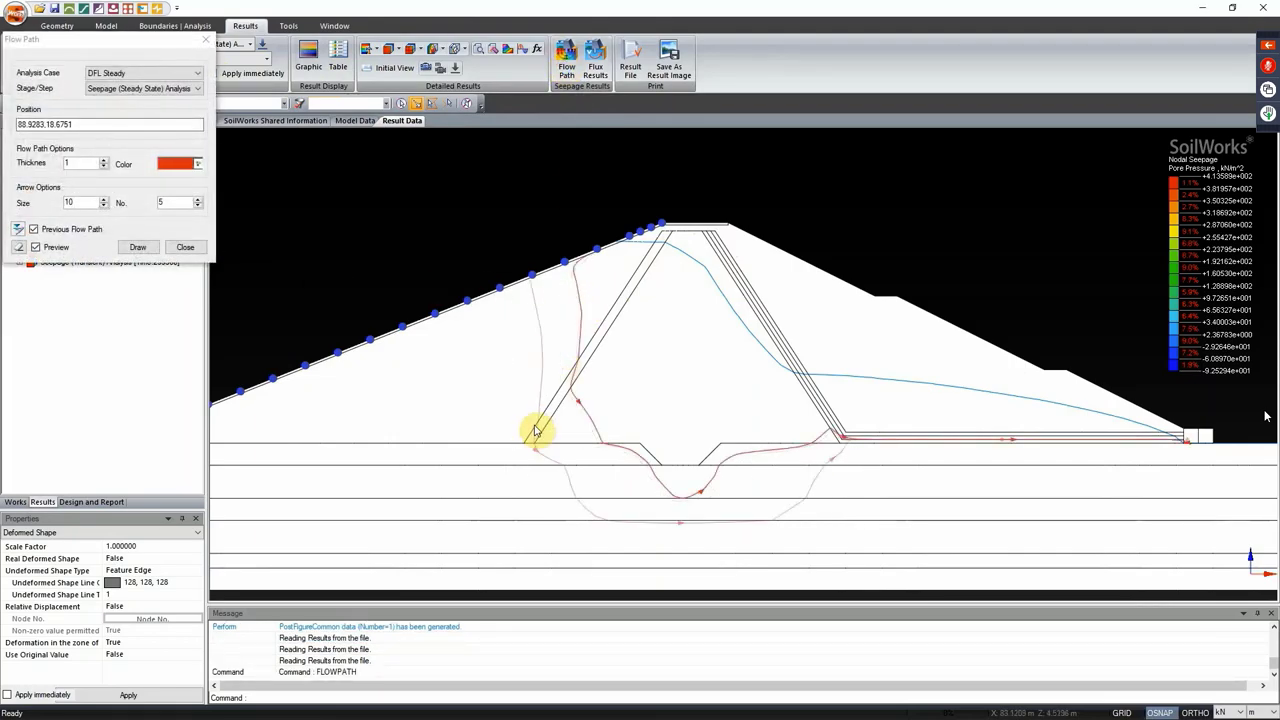
{"action": "left_click", "coordinate": [534, 431]}
{"action": "left_click", "coordinate": [490, 507]}
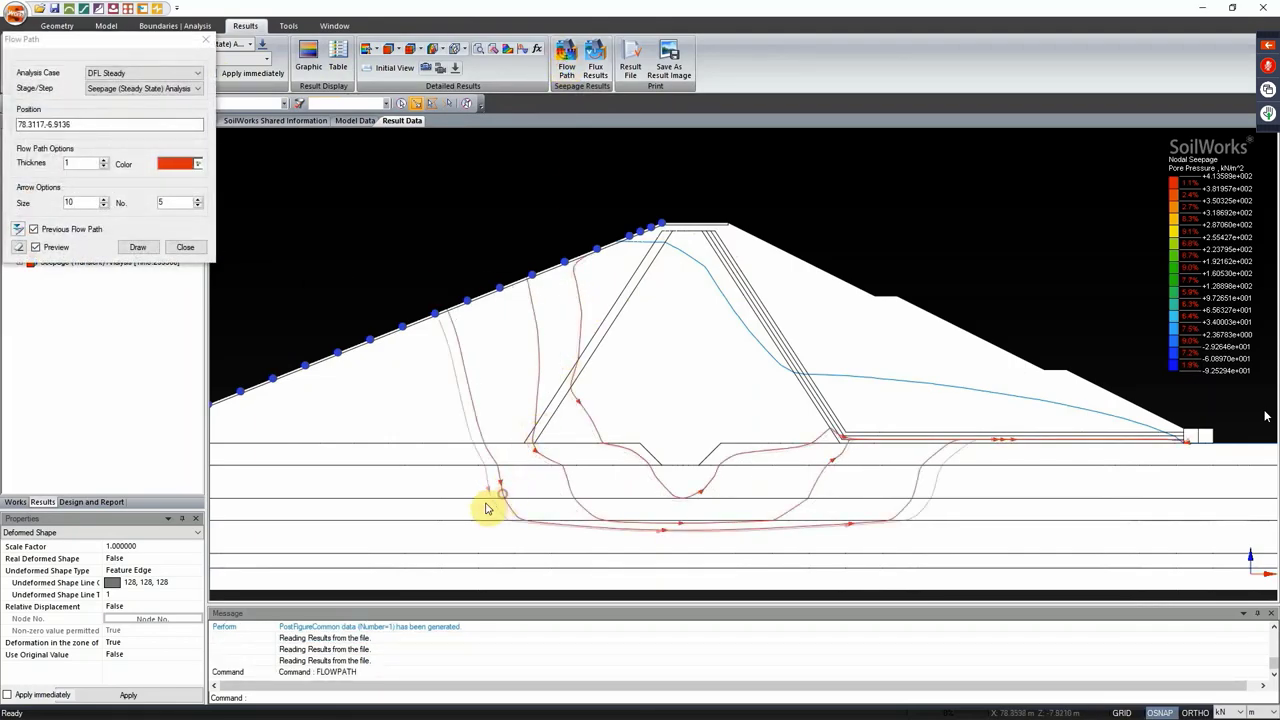
{"action": "left_click", "coordinate": [465, 533]}
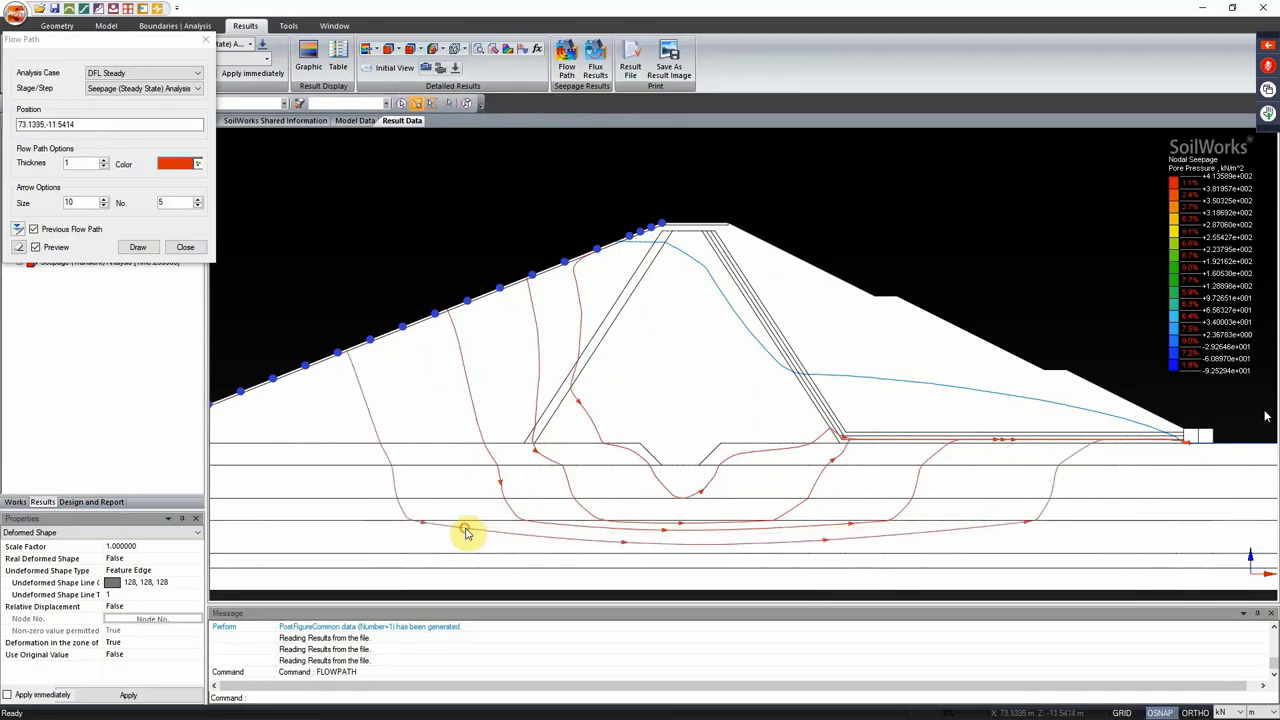
{"action": "left_click", "coordinate": [658, 384]}
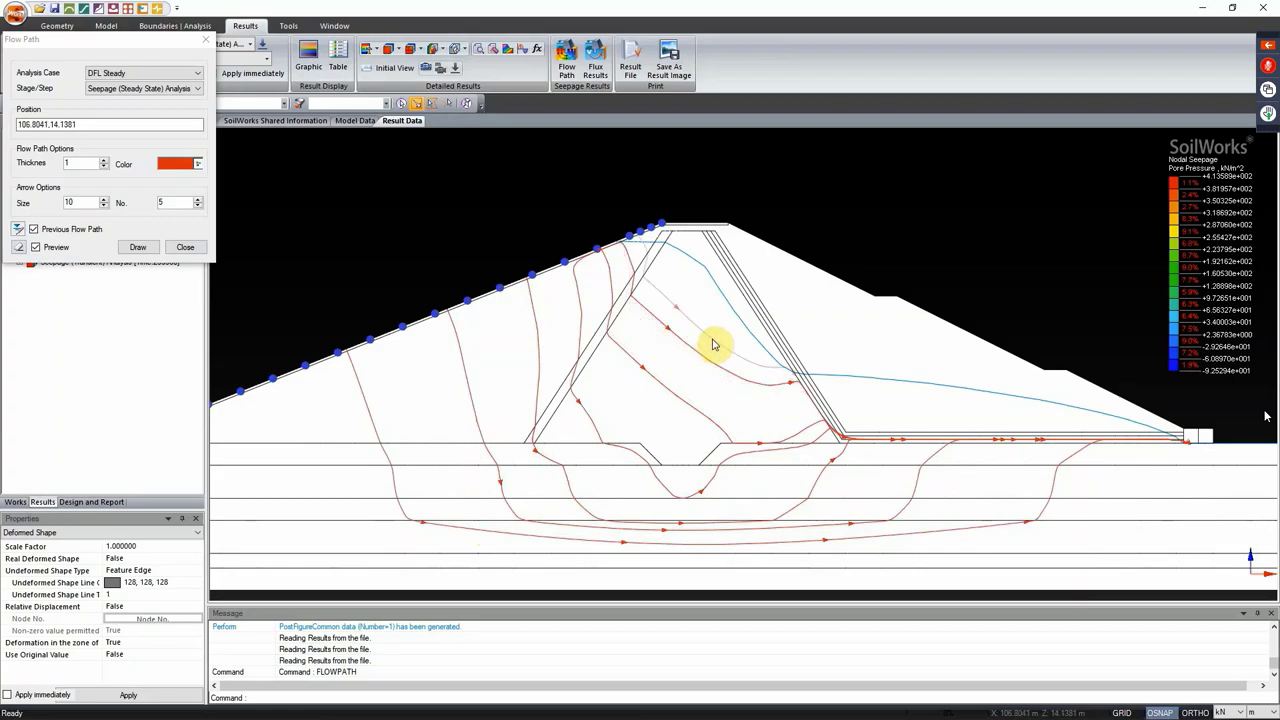
{"action": "left_click", "coordinate": [184, 248]}
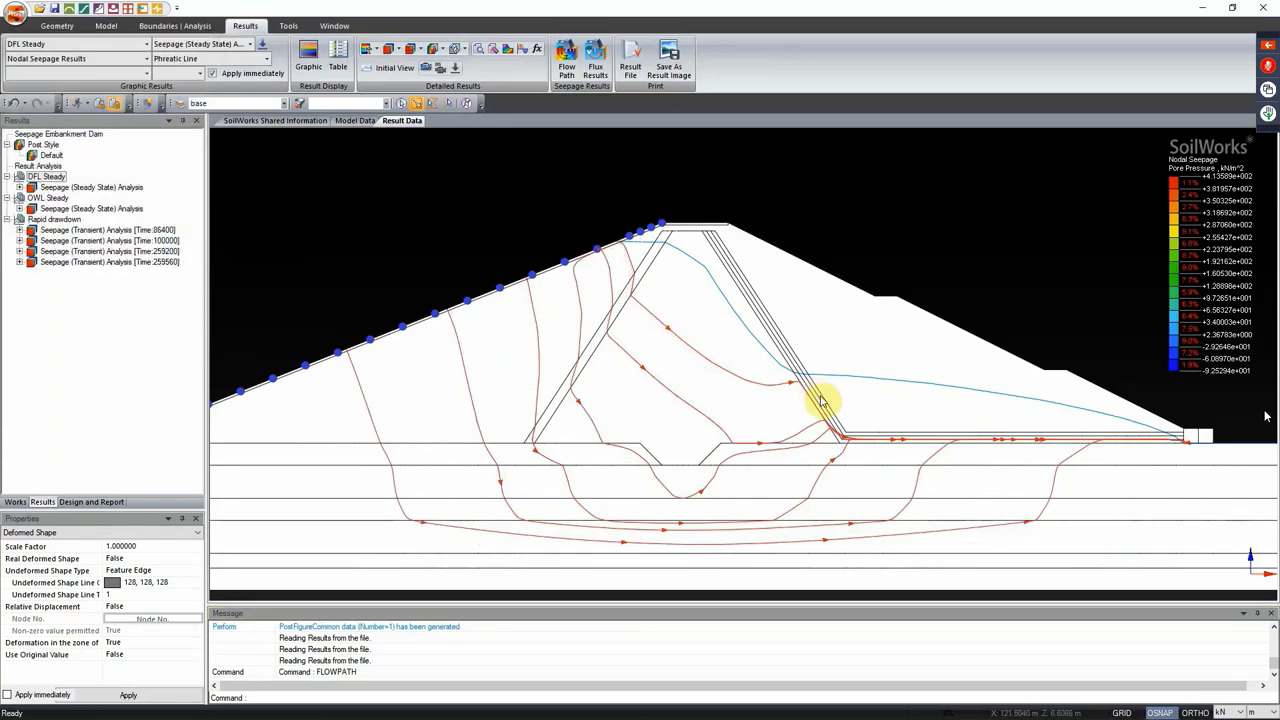
Step: Open the flux results for the DFL Steady case, set the quantity type to Arbitrary Section, and delete the existing gabion section
{"action": "left_click", "coordinate": [595, 72]}
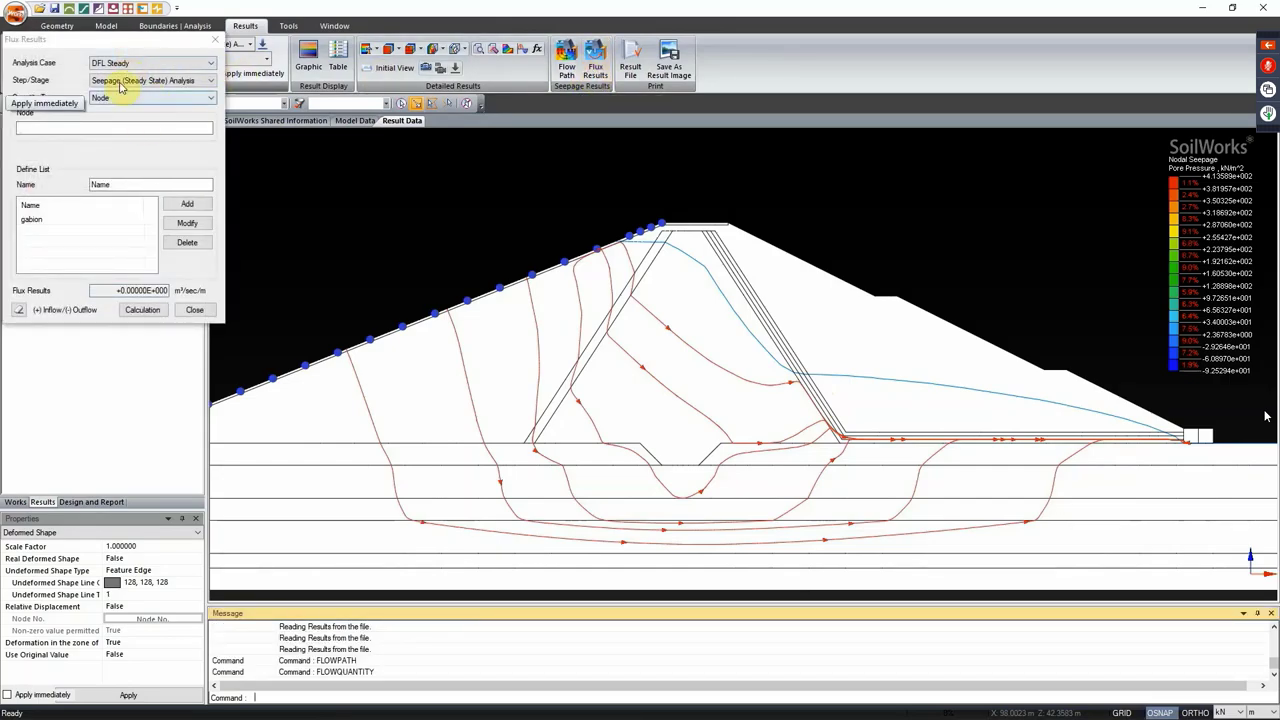
{"action": "left_click", "coordinate": [166, 103]}
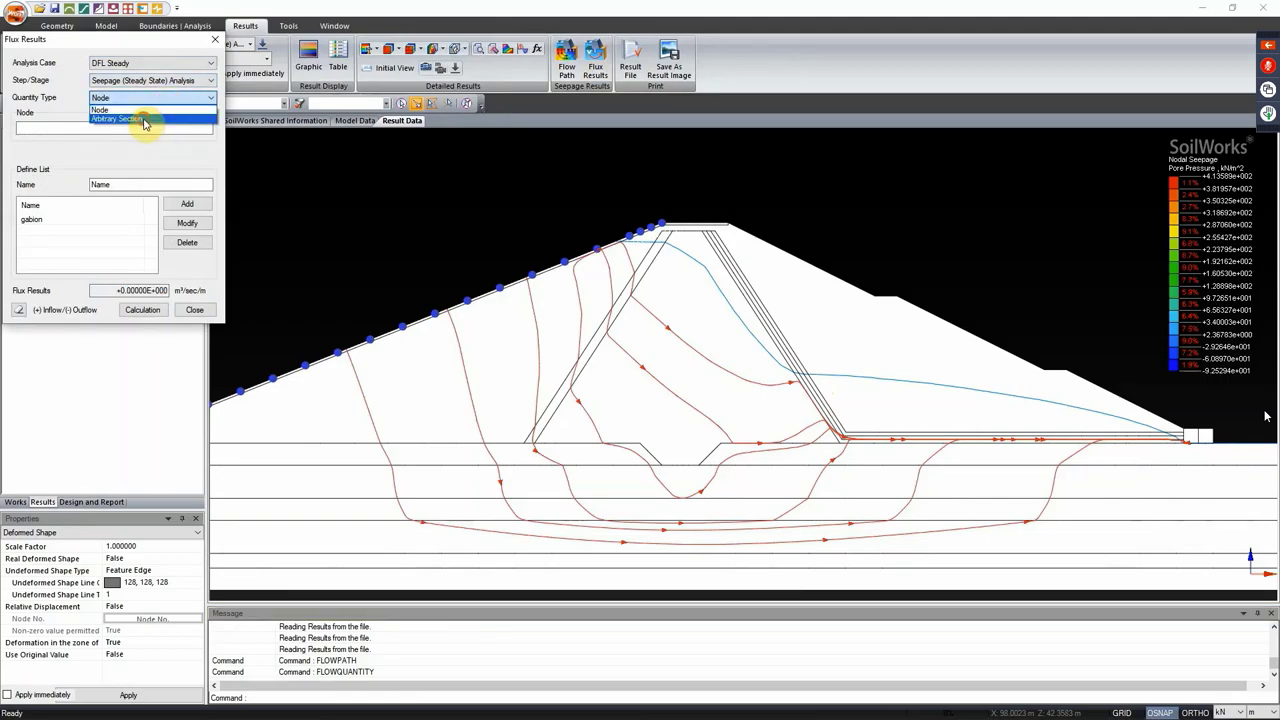
{"action": "left_click", "coordinate": [144, 120]}
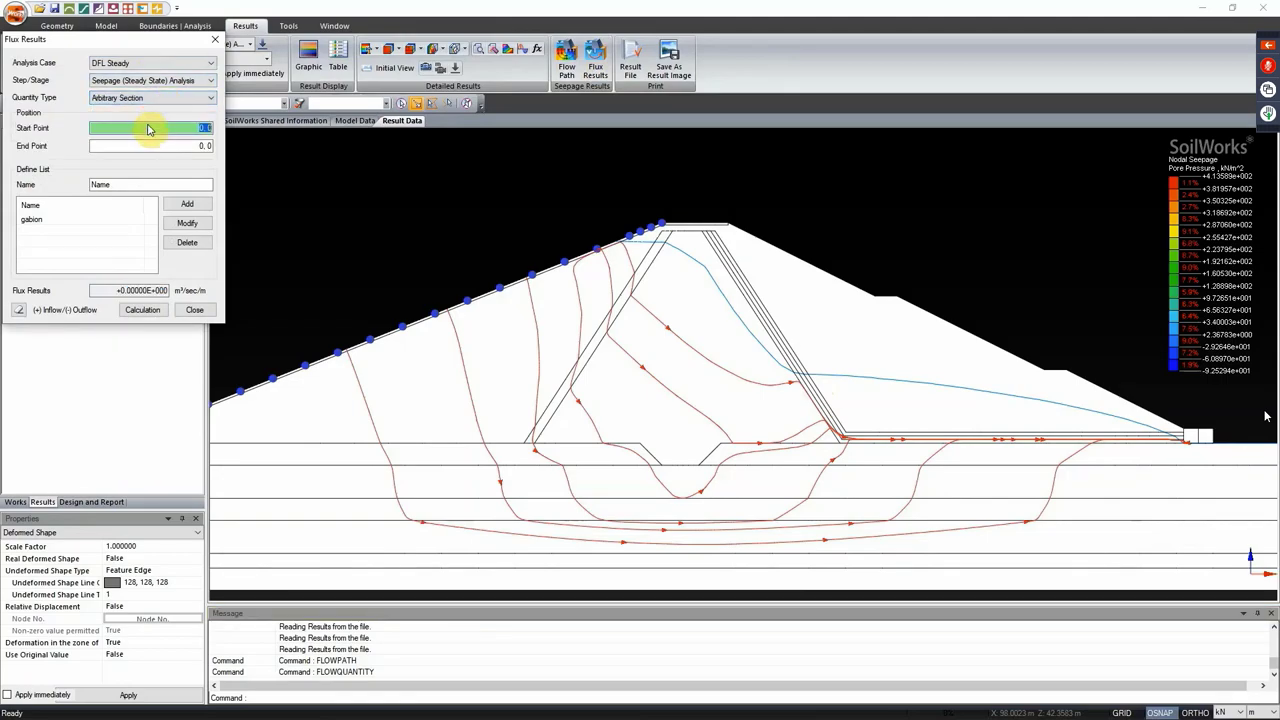
{"action": "left_click", "coordinate": [46, 221]}
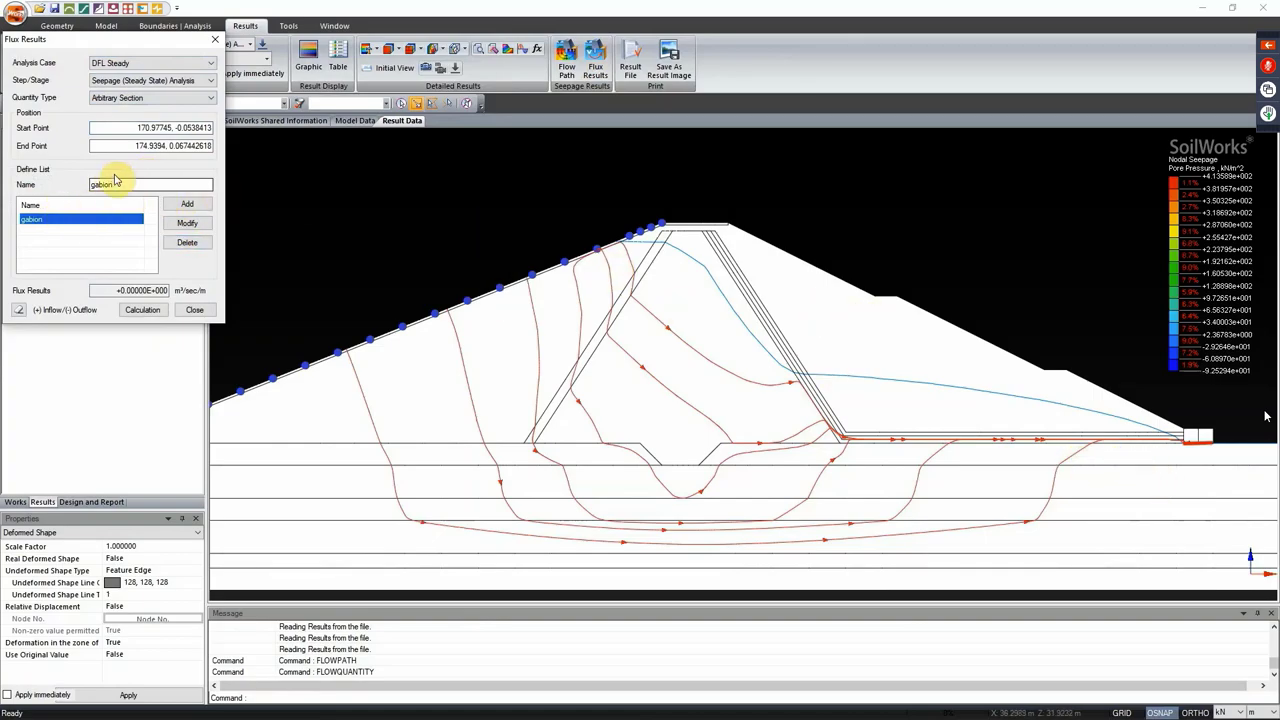
{"action": "left_click", "coordinate": [187, 242]}
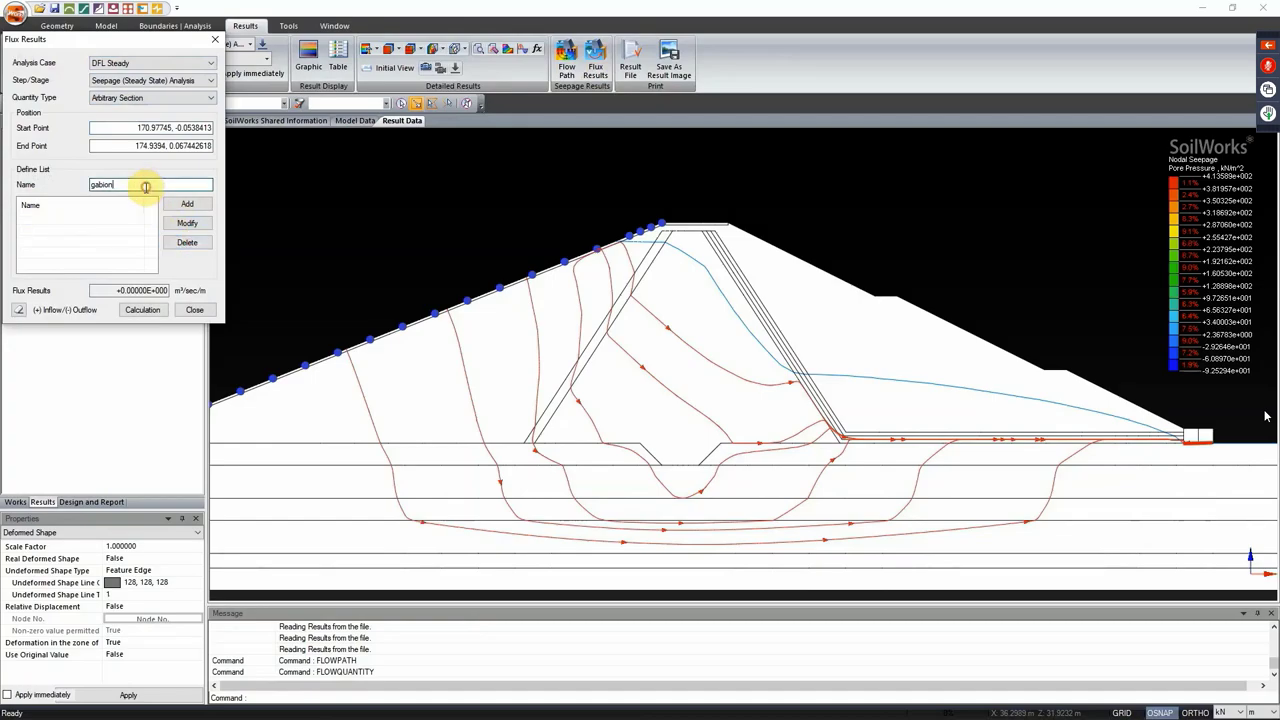
Step: Define a new gabion section along the base of the downstream toe gabions, starting at about 171.14, -0.11, and calculate its flux
{"action": "left_click", "coordinate": [133, 129]}
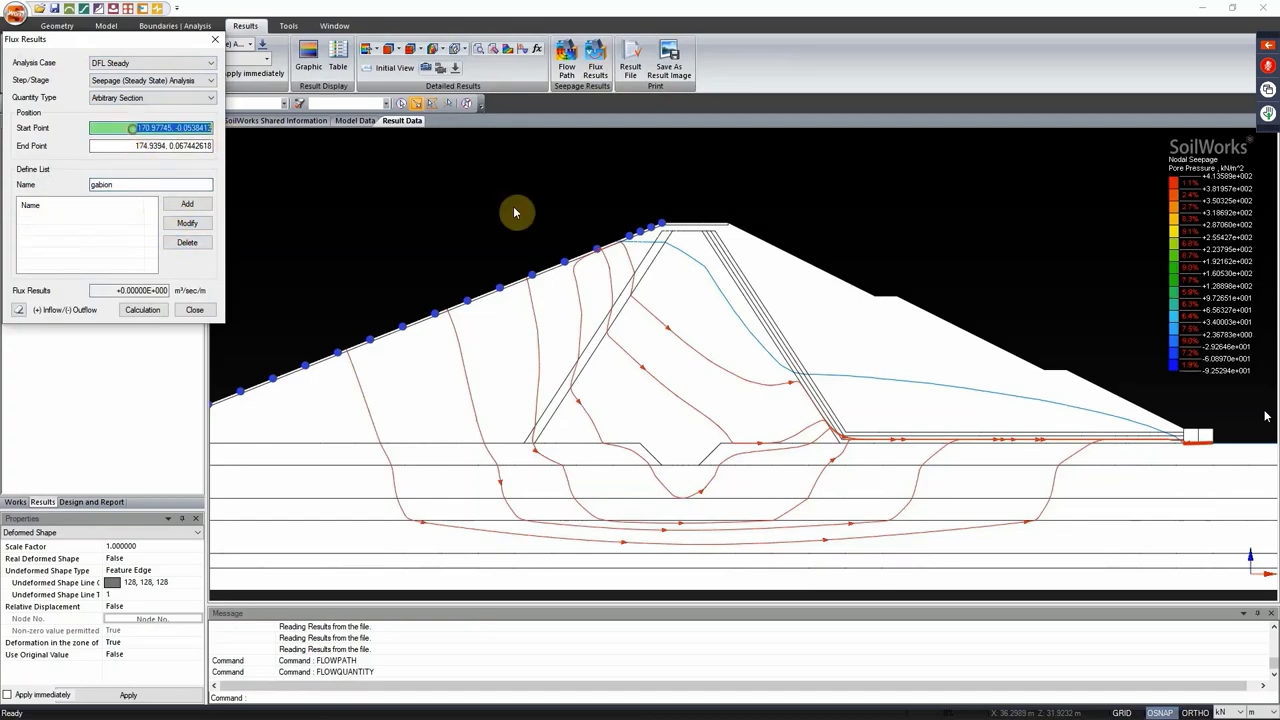
{"action": "left_click_drag", "start_coordinate": [1190, 435], "coordinate": [975, 457]}
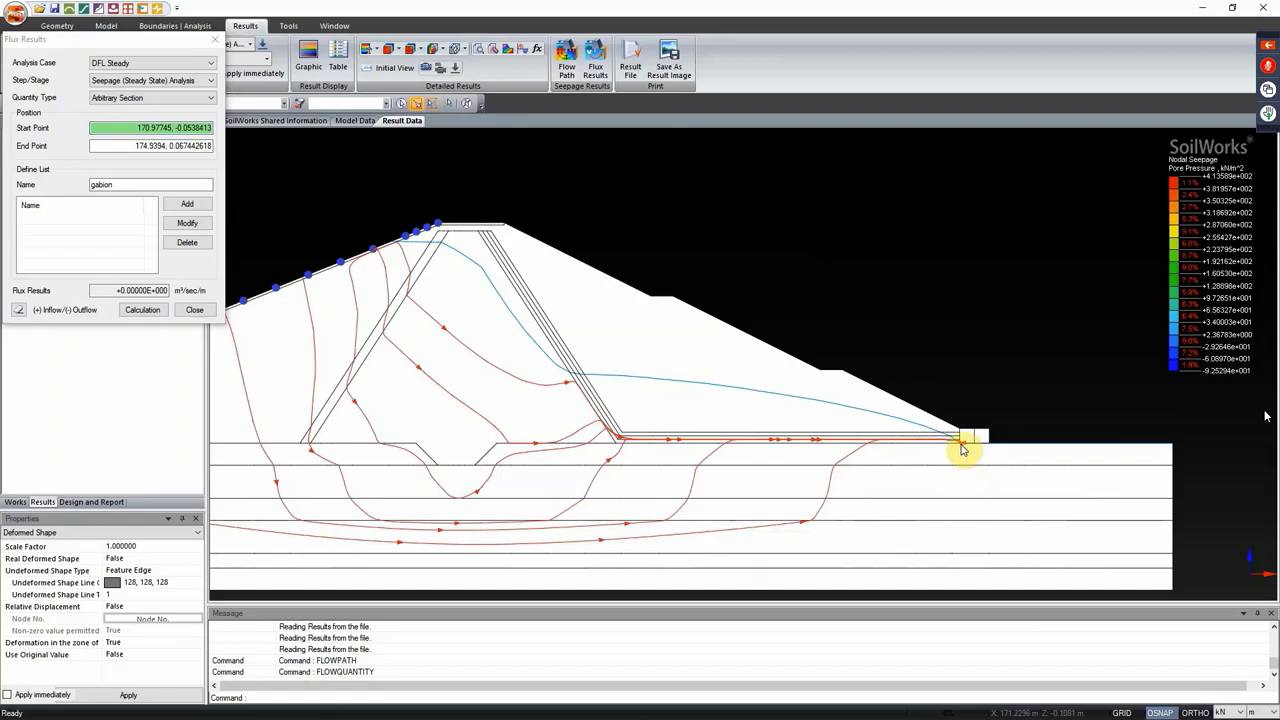
{"action": "left_click", "coordinate": [977, 452]}
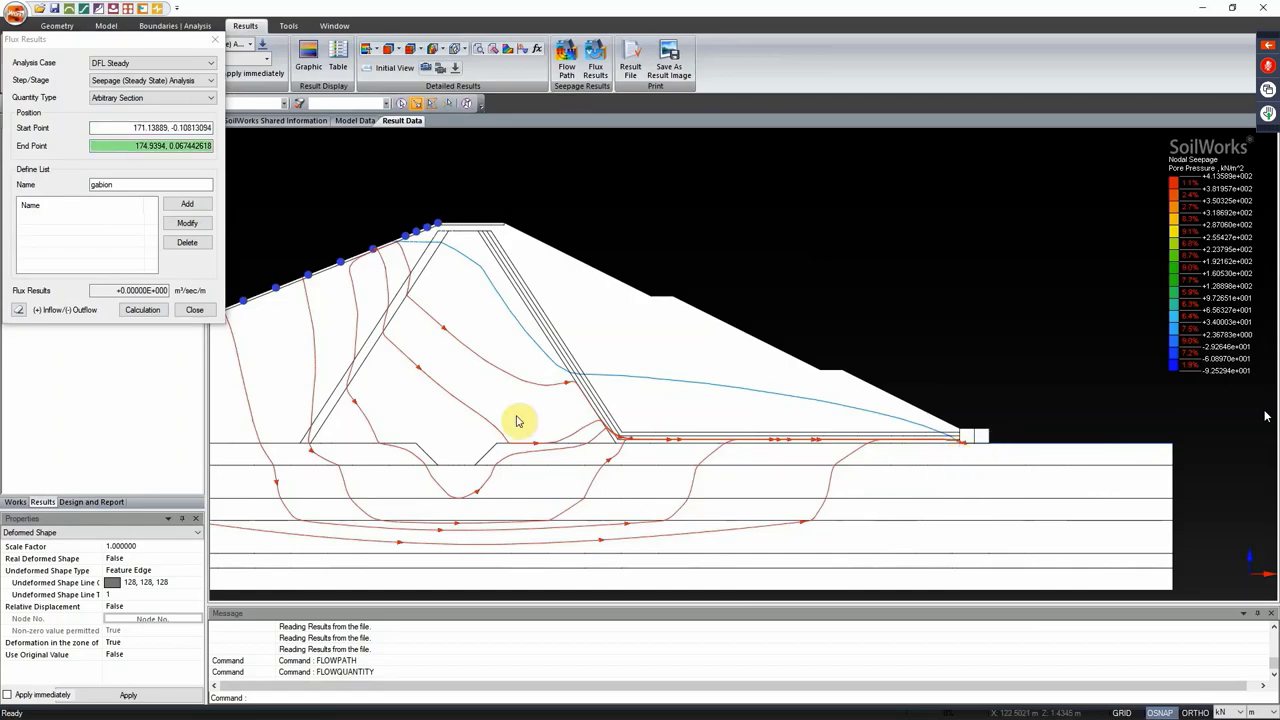
{"action": "left_click", "coordinate": [187, 204]}
{"action": "left_click", "coordinate": [145, 312]}
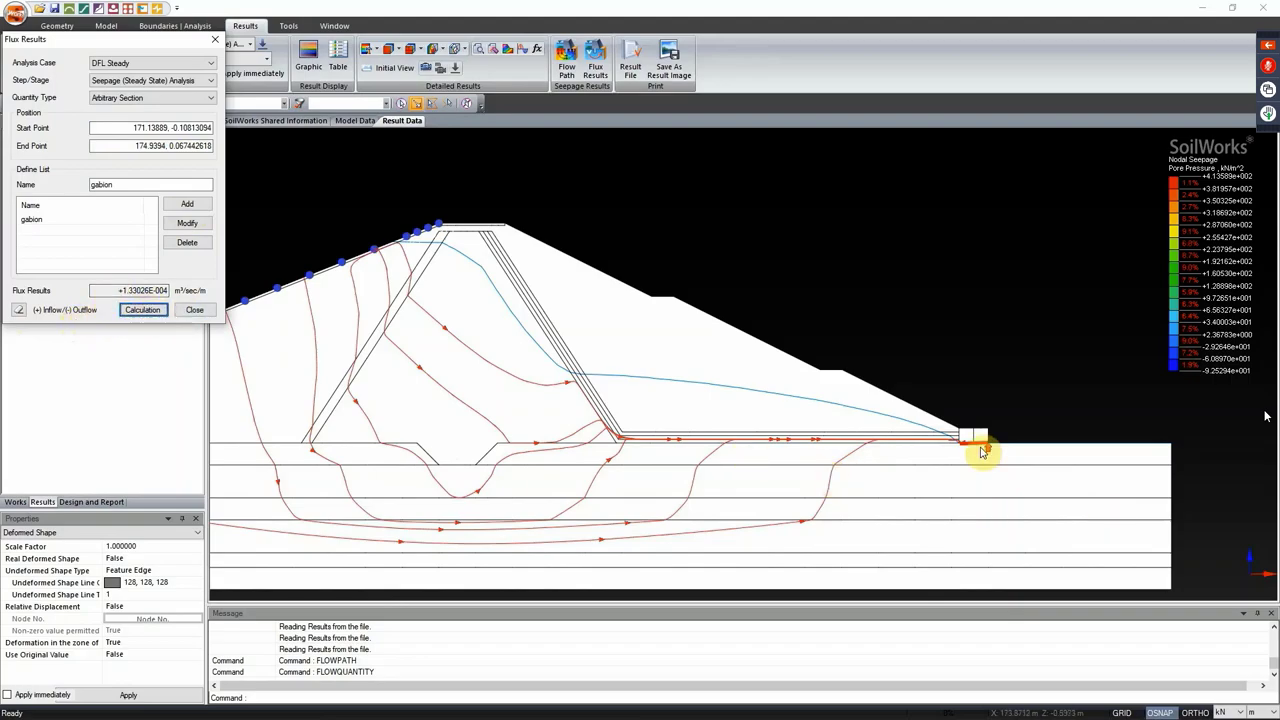
{"action": "scroll", "coordinate": [983, 450], "scroll_direction": "up", "scroll_amount": 5}
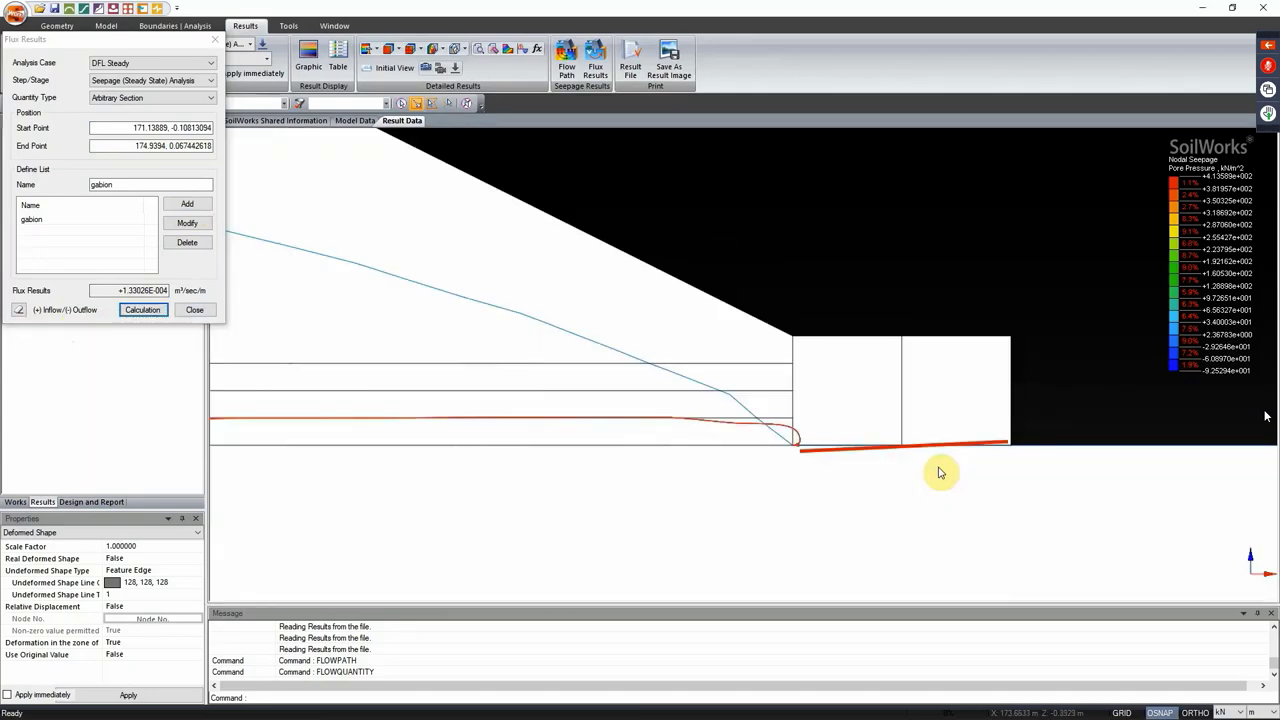
{"action": "scroll", "coordinate": [940, 473], "scroll_direction": "down", "scroll_amount": 3}
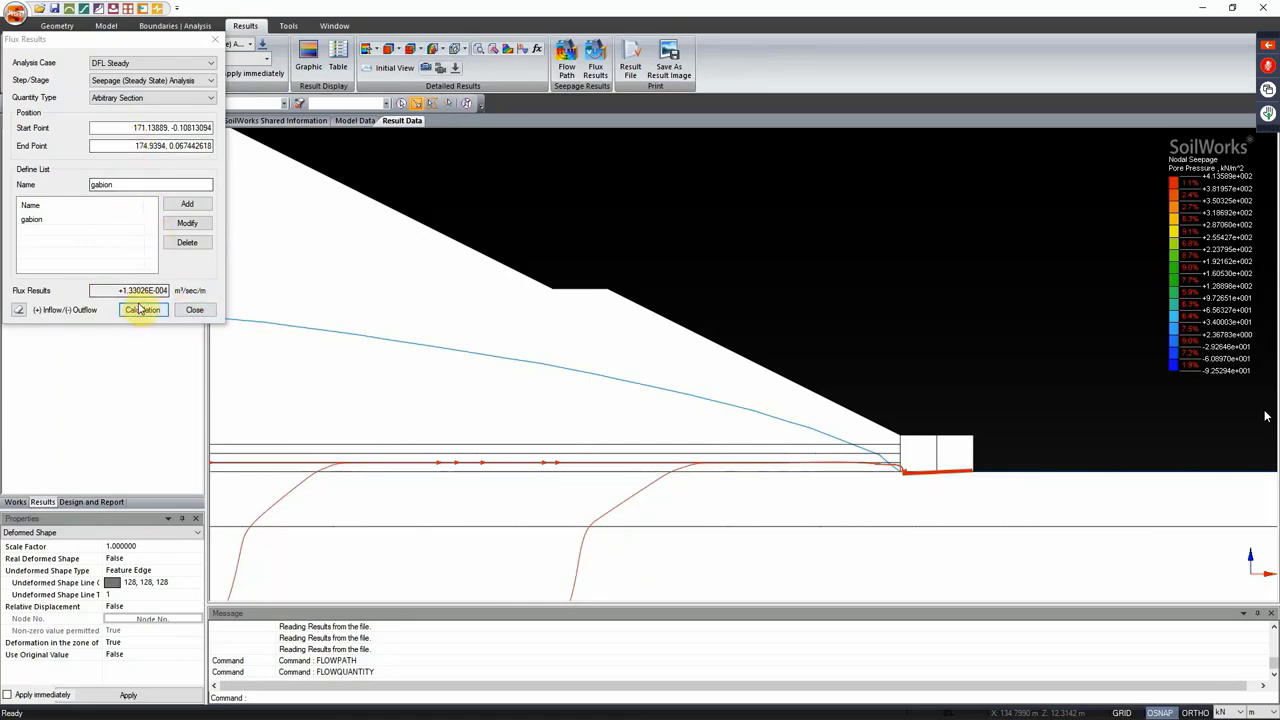
{"action": "left_click", "coordinate": [199, 313]}
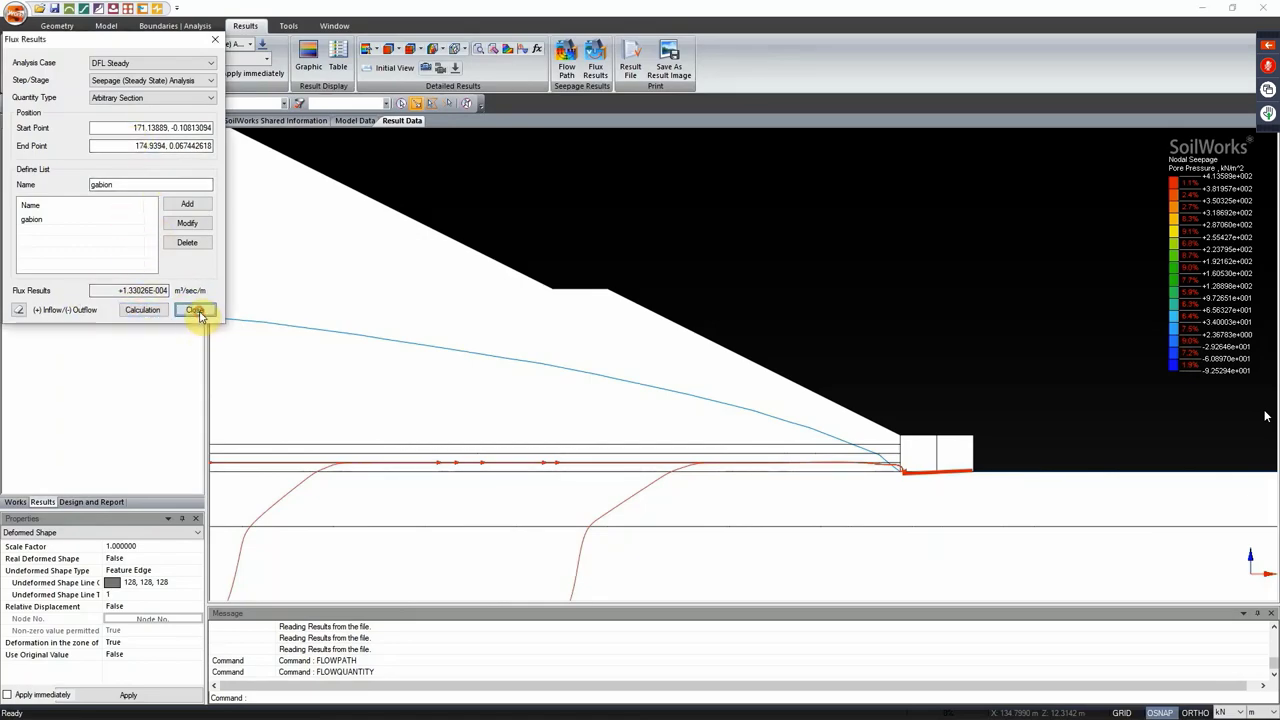
{"action": "left_click", "coordinate": [199, 313]}
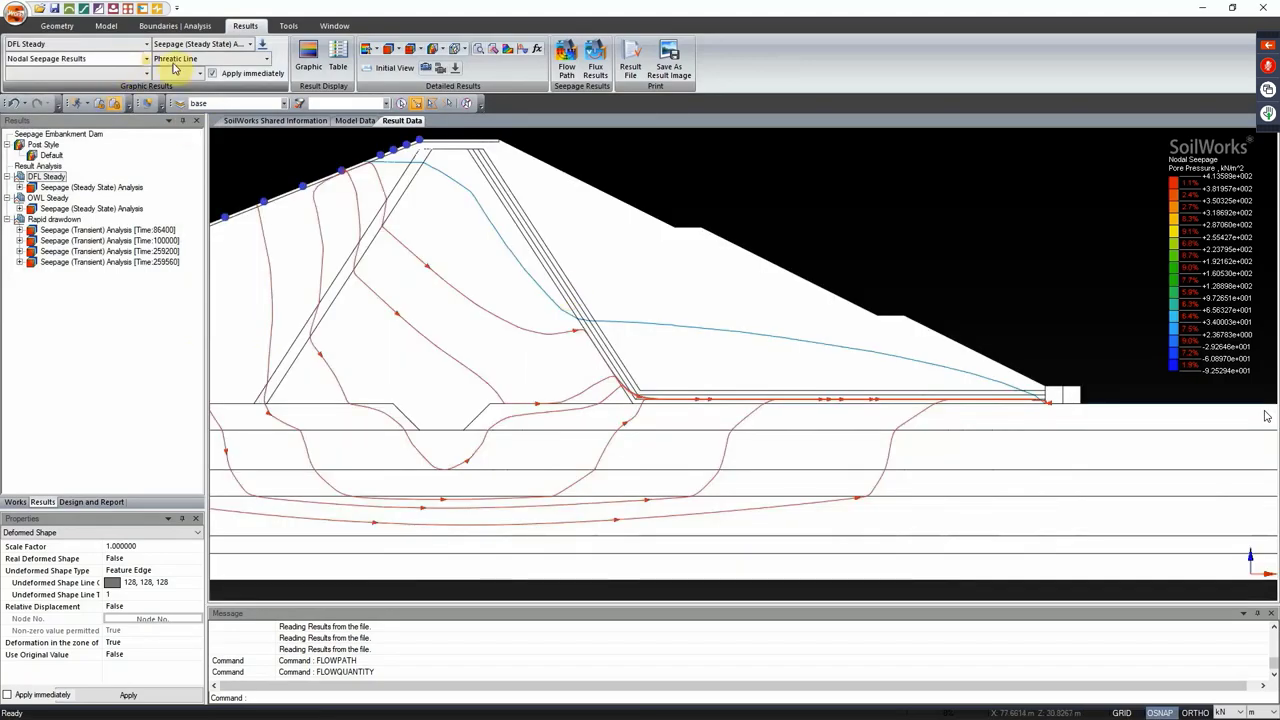
Step: Display the Flow Quantity nodal seepage result for the DFL Steady case and examine it around the downstream toe gabions
{"action": "left_click", "coordinate": [175, 60]}
{"action": "left_click", "coordinate": [196, 127]}
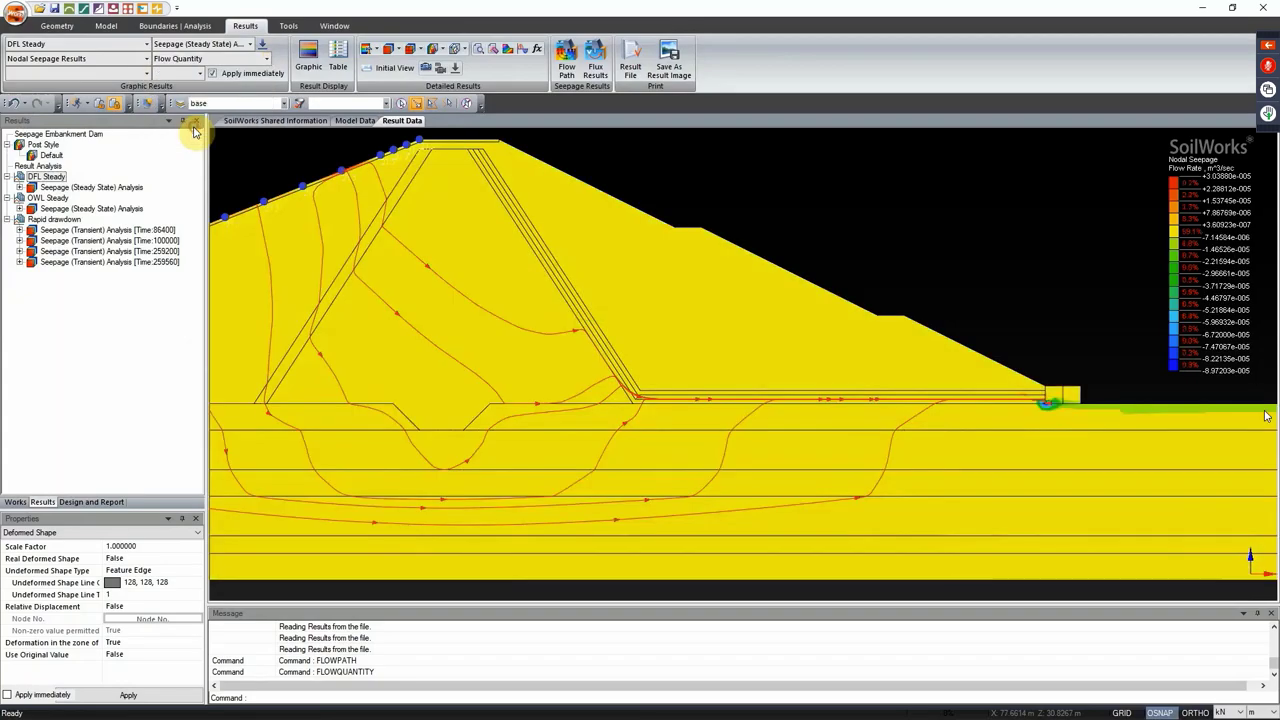
{"action": "scroll", "coordinate": [880, 364], "scroll_direction": "up", "scroll_amount": 3}
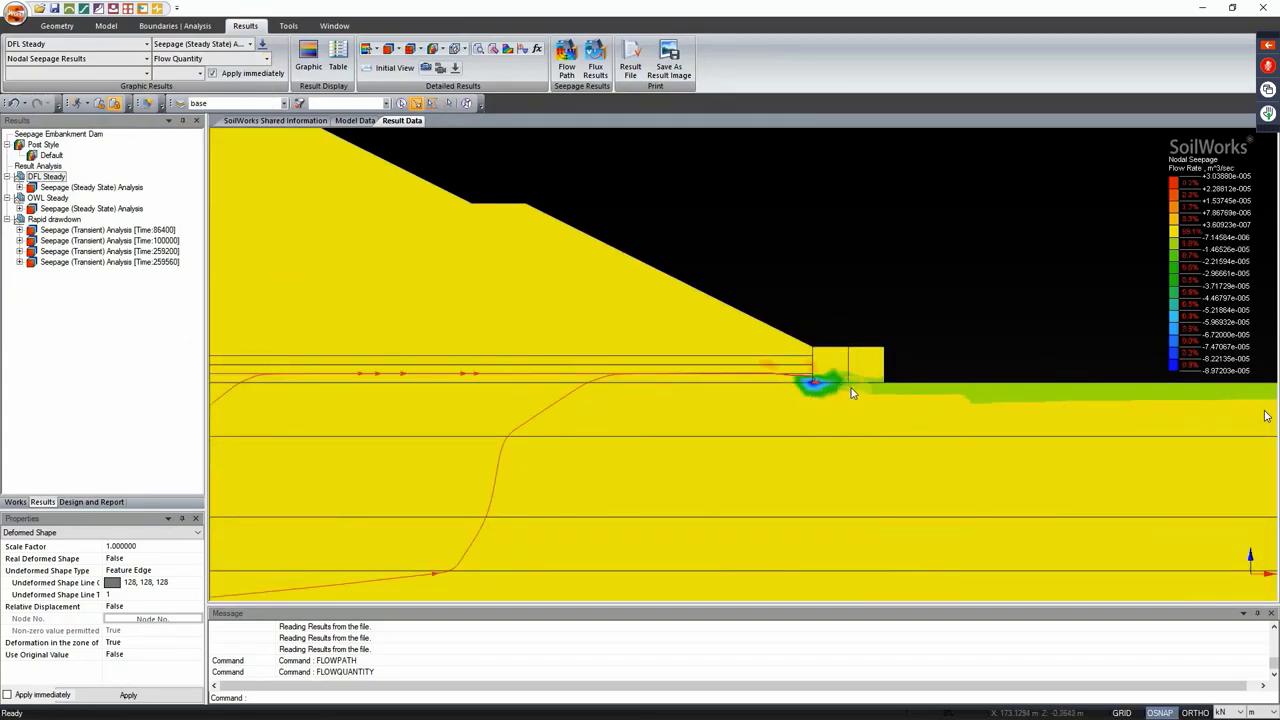
{"action": "scroll", "coordinate": [860, 402], "scroll_direction": "down", "scroll_amount": 2}
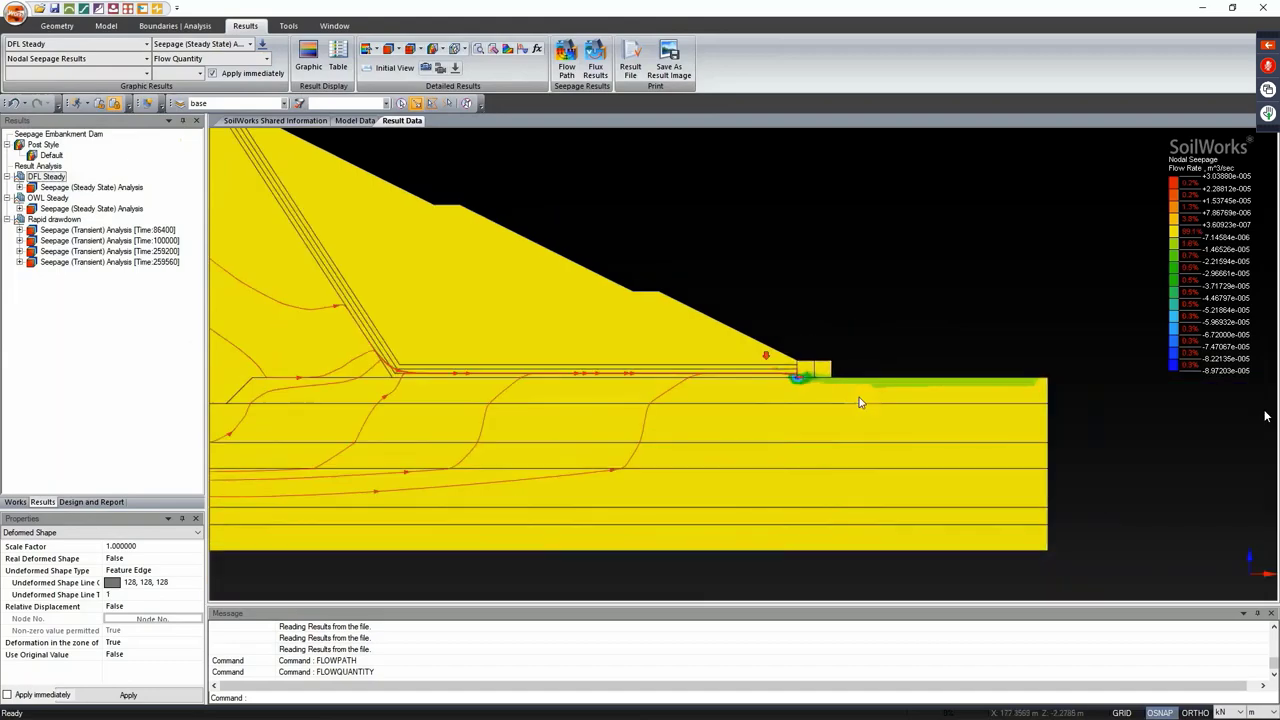
{"action": "scroll", "coordinate": [491, 366], "scroll_direction": "down", "scroll_amount": 2}
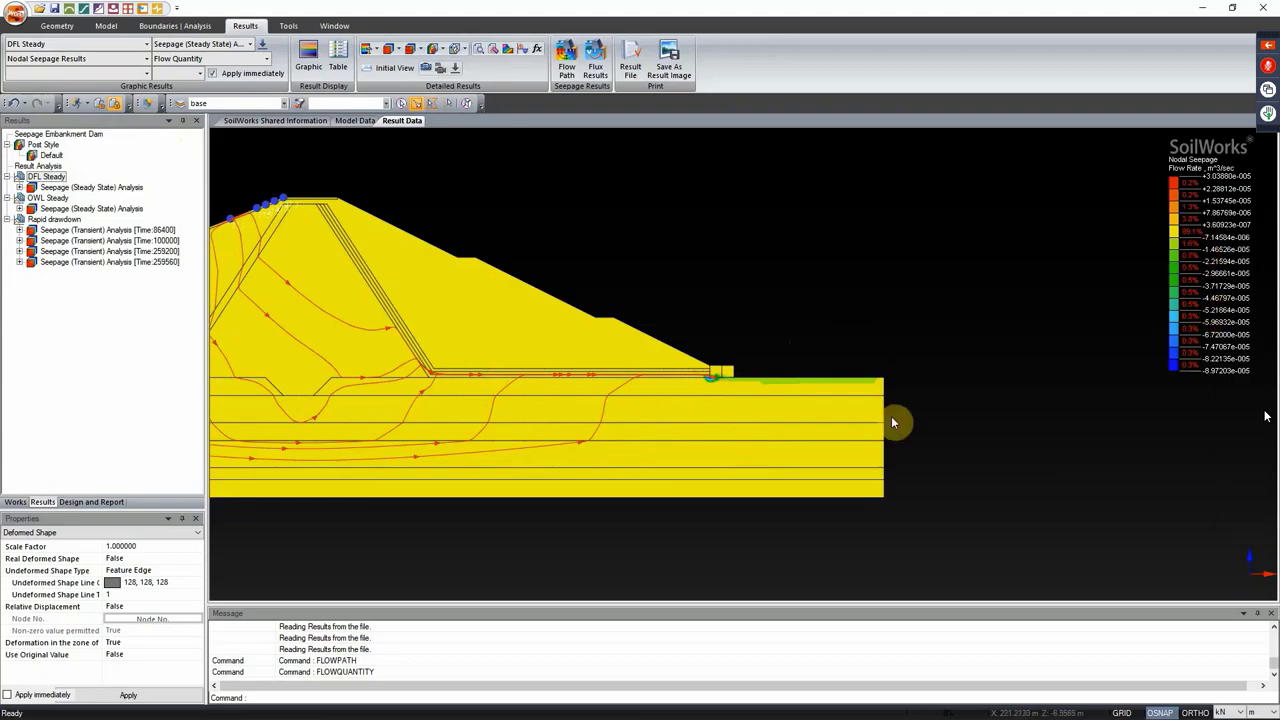
Step: Display the Pore Pressure Head nodal seepage result for the DFL Steady case and for the OWL Steady case
{"action": "left_click", "coordinate": [226, 63]}
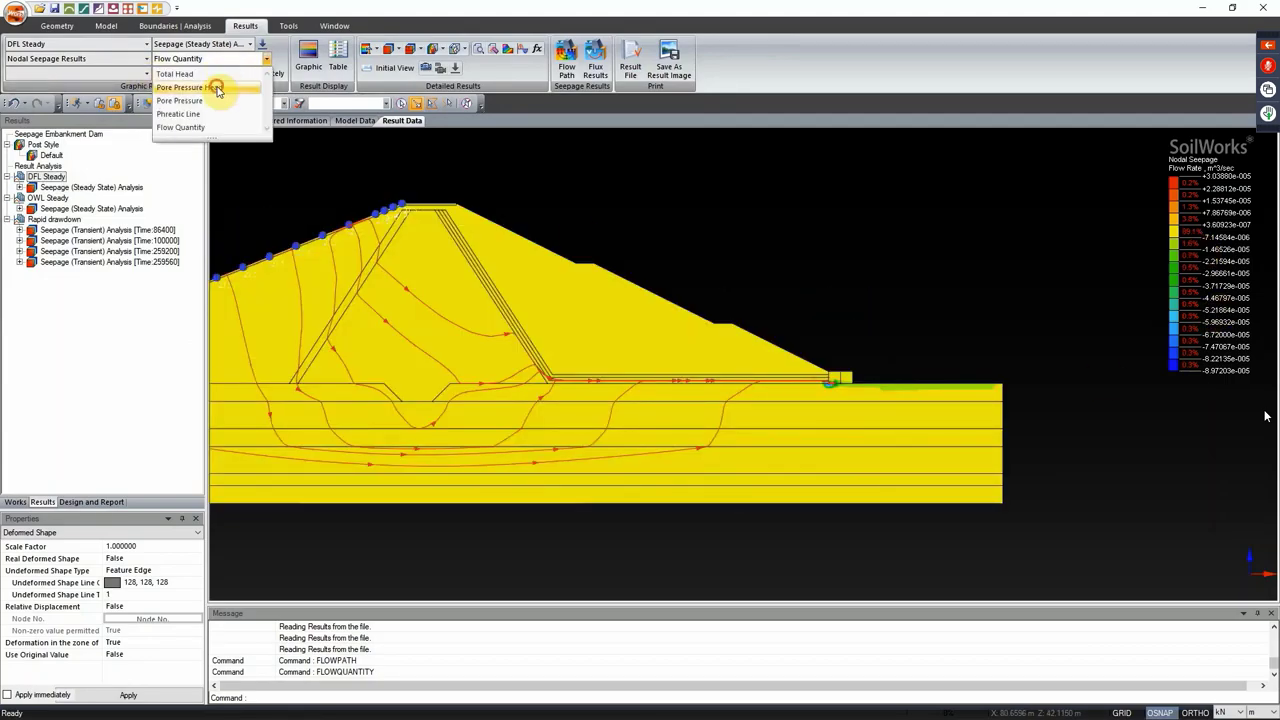
{"action": "left_click", "coordinate": [215, 87]}
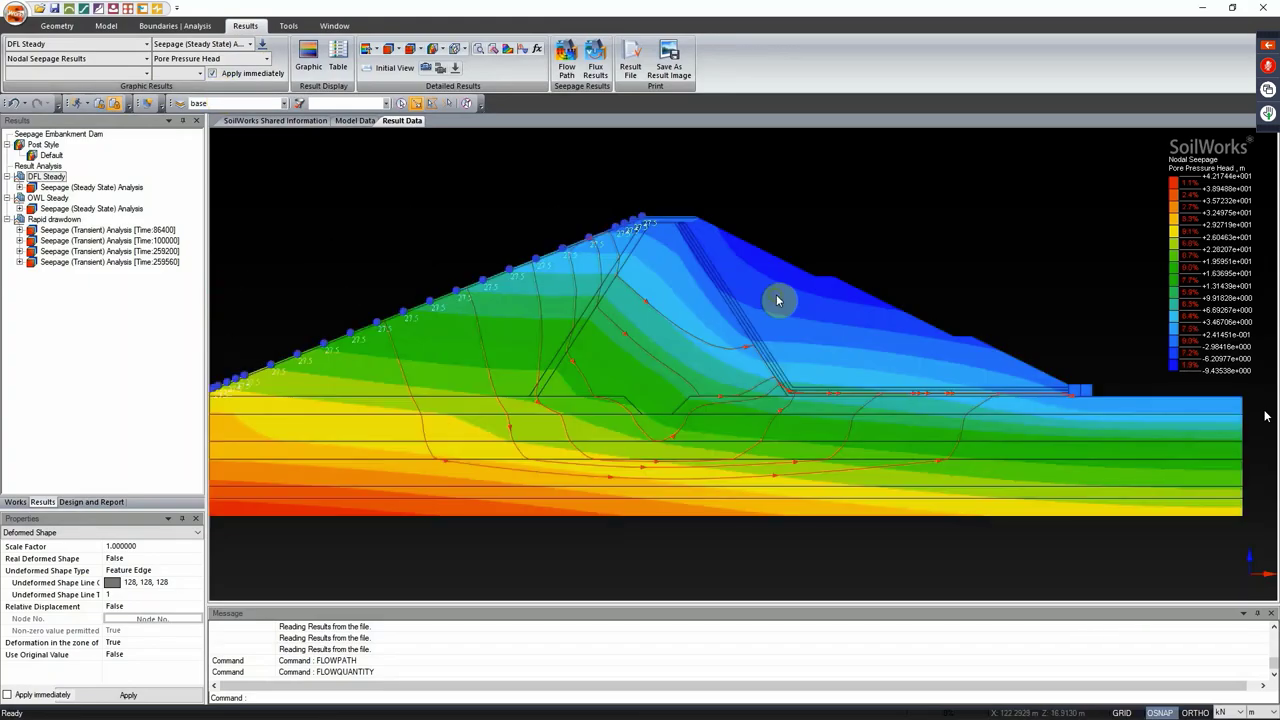
{"action": "left_click", "coordinate": [64, 46]}
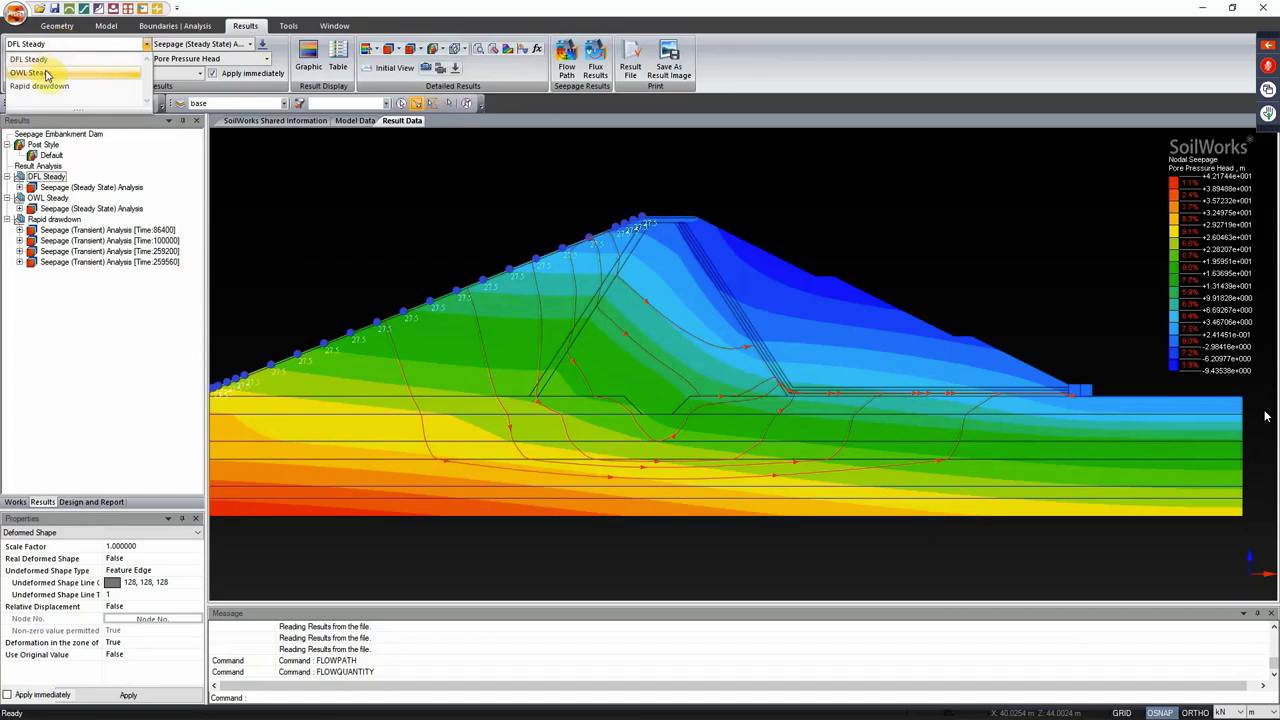
{"action": "left_click", "coordinate": [45, 73]}
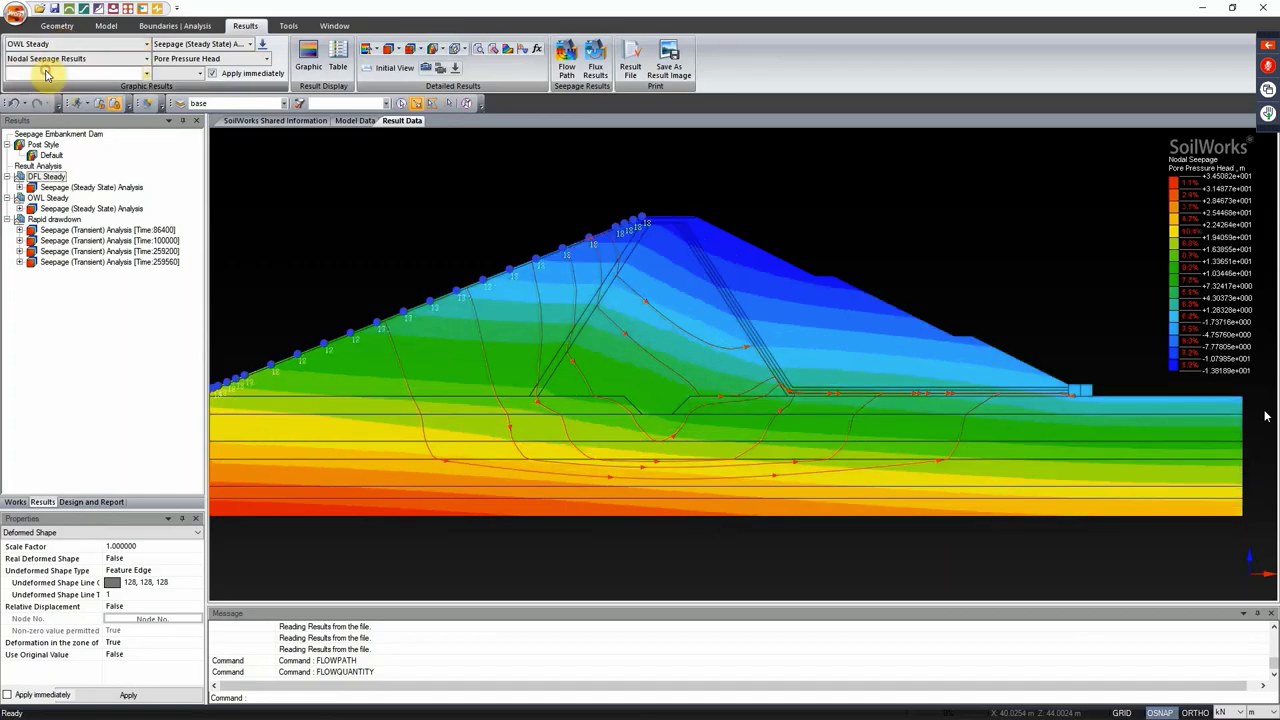
Step: Display the Phreatic Line nodal seepage result for the OWL Steady case across the dam section
{"action": "left_click", "coordinate": [222, 59]}
{"action": "left_click", "coordinate": [188, 131]}
{"action": "scroll", "coordinate": [723, 251], "scroll_direction": "up", "scroll_amount": 1}
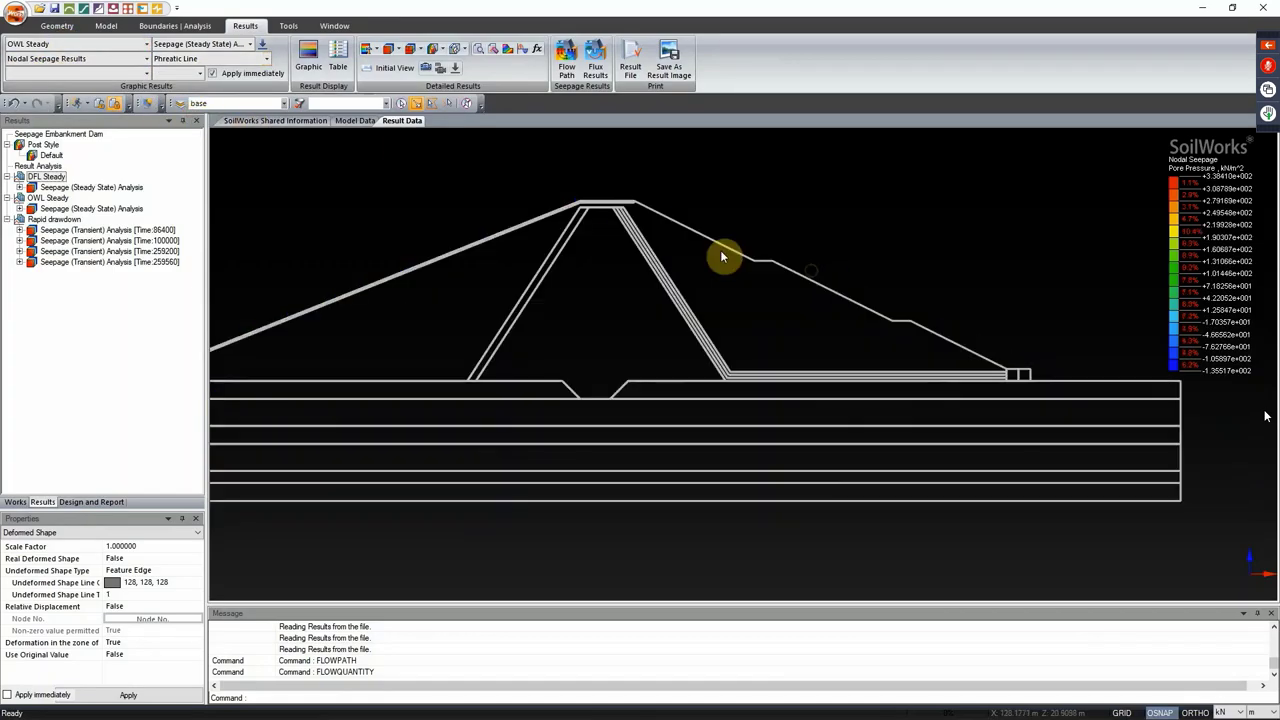
{"action": "scroll", "coordinate": [514, 286], "scroll_direction": "down", "scroll_amount": 1}
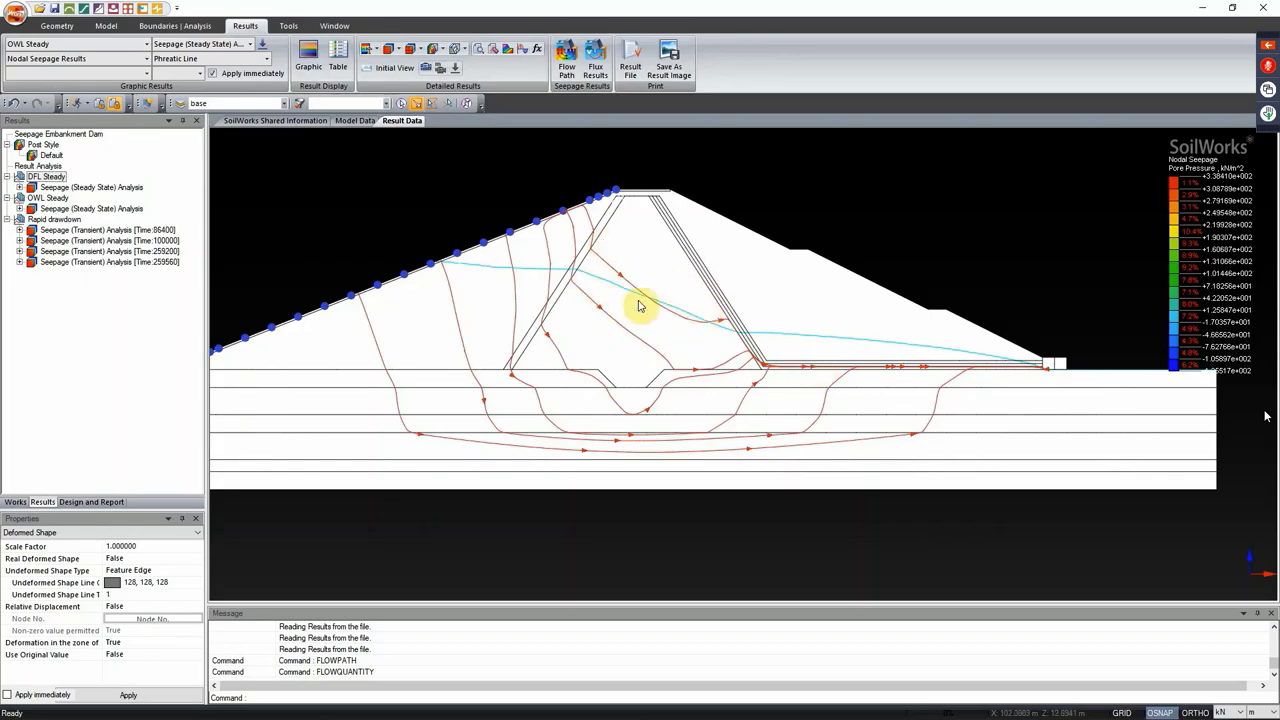
Step: Review the Rapid drawdown case's phreatic line at transient times 259200 and 259560, including the upstream slope
{"action": "left_click", "coordinate": [100, 44]}
{"action": "left_click", "coordinate": [40, 86]}
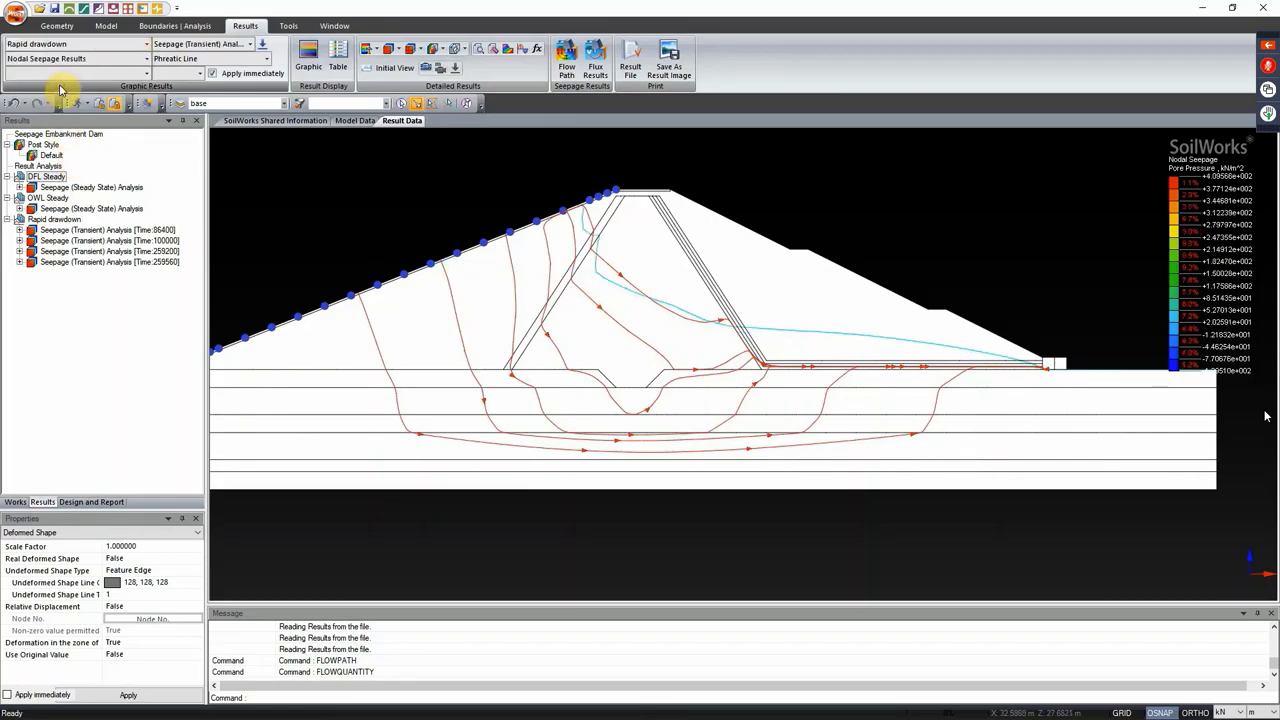
{"action": "left_click", "coordinate": [226, 48]}
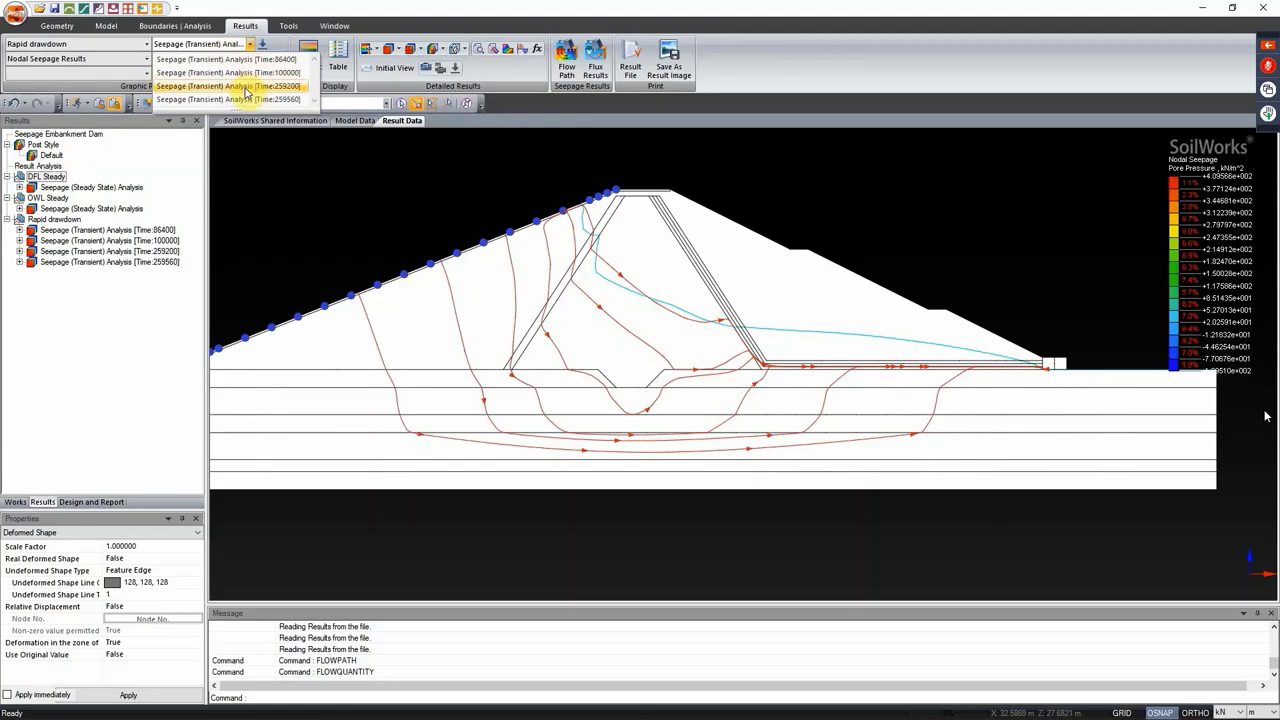
{"action": "left_click", "coordinate": [247, 86]}
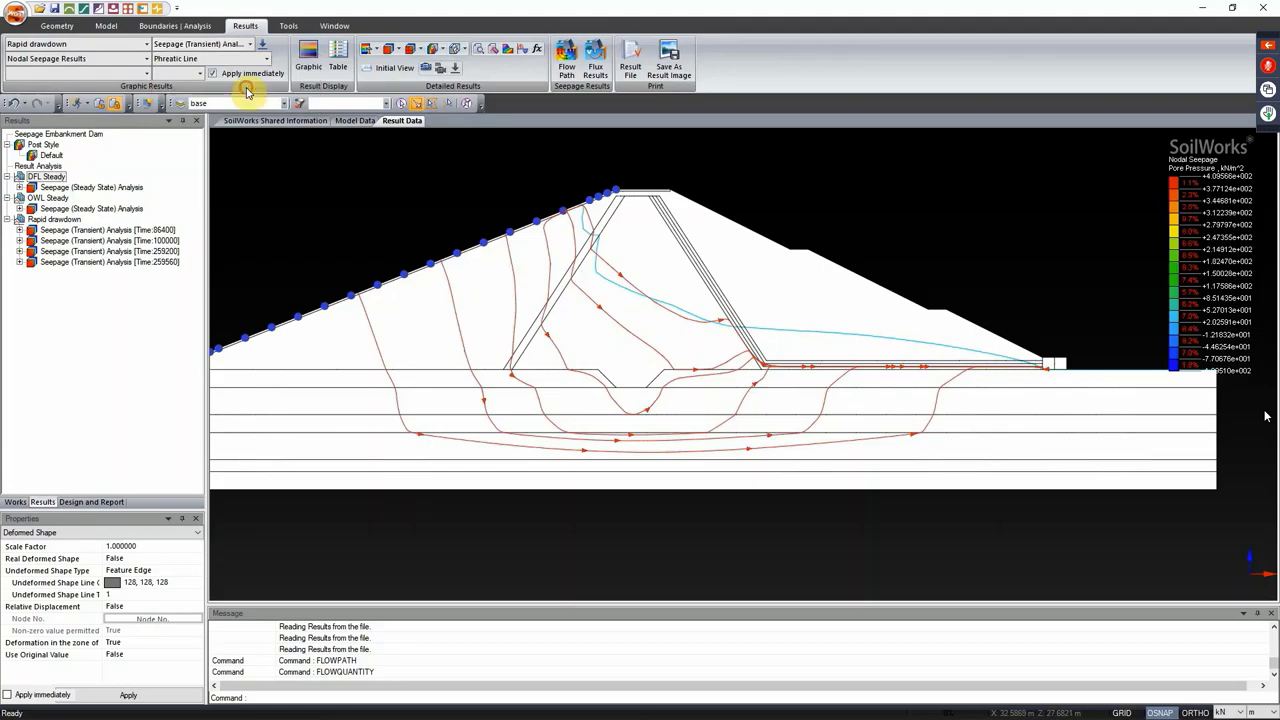
{"action": "left_click", "coordinate": [250, 45]}
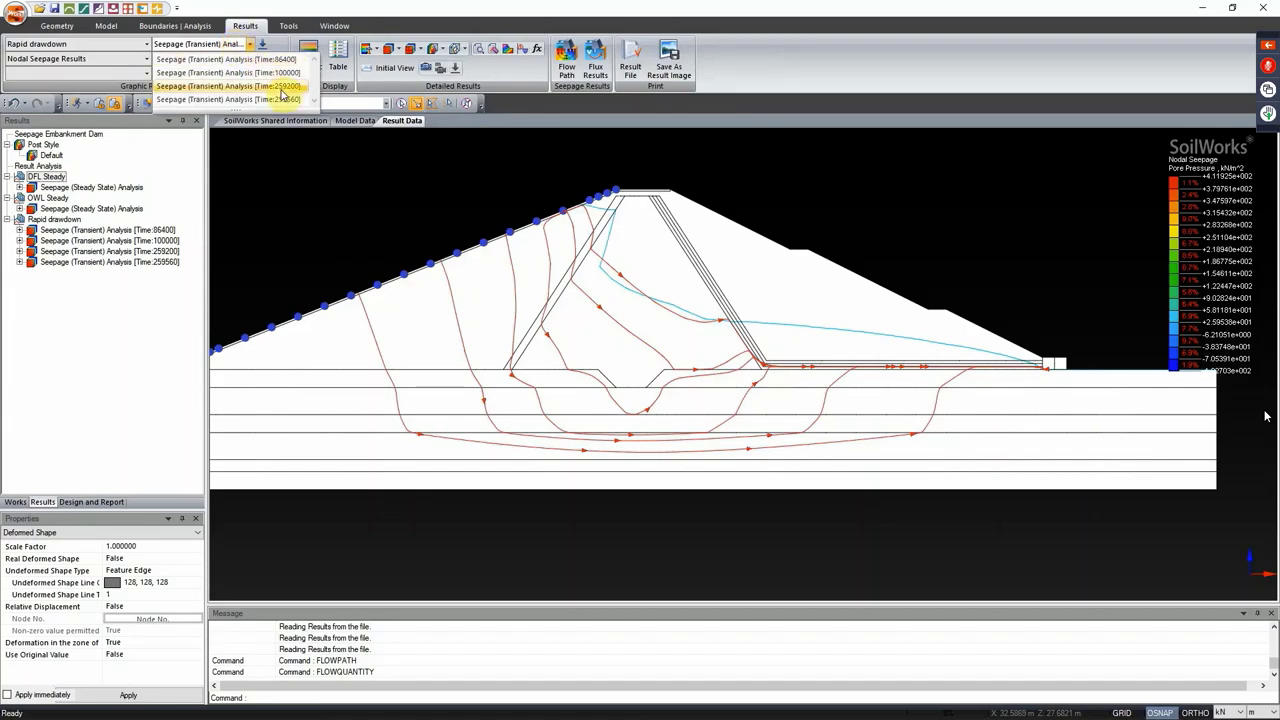
{"action": "left_click", "coordinate": [283, 93]}
{"action": "left_click", "coordinate": [224, 44]}
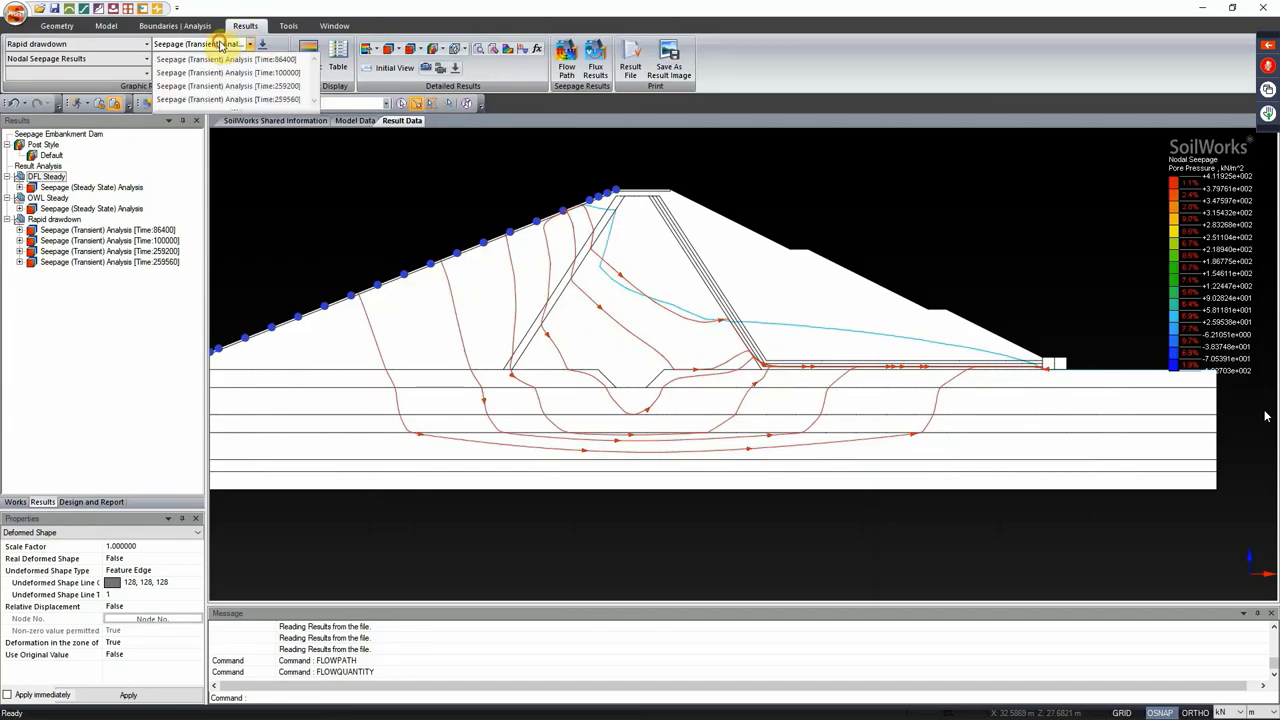
{"action": "left_click", "coordinate": [250, 95]}
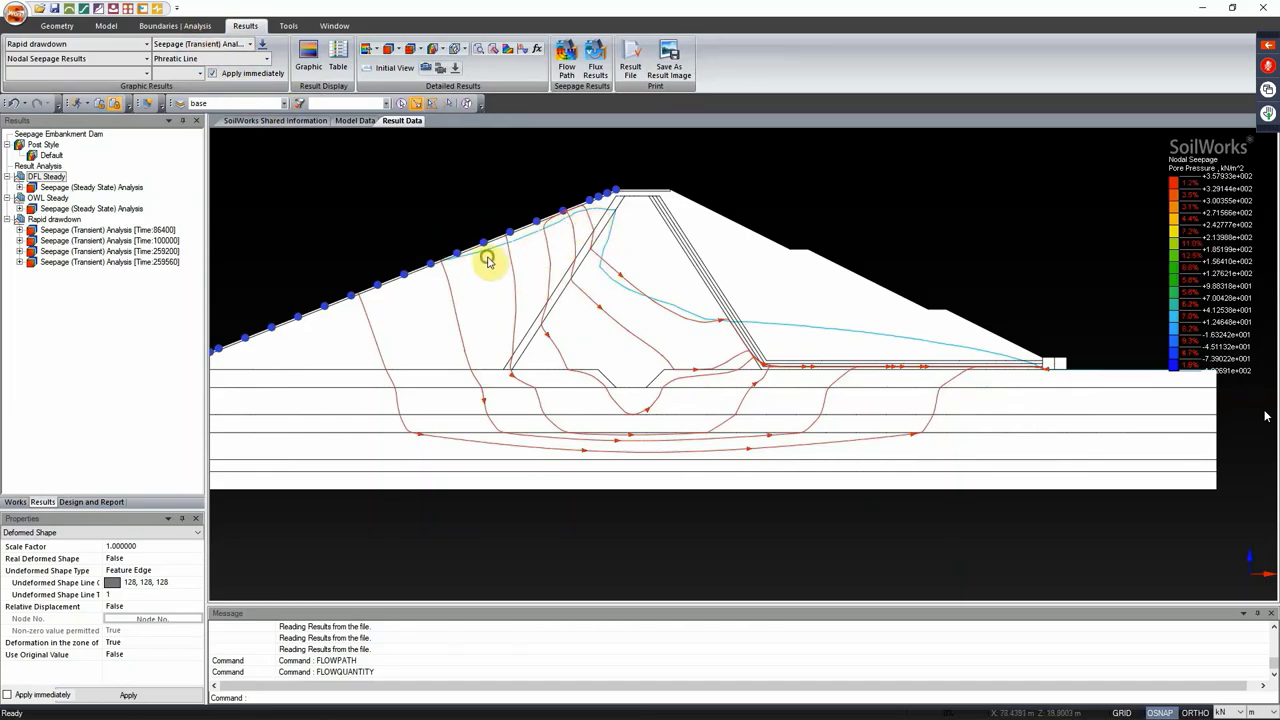
{"action": "left_click_drag", "start_coordinate": [489, 257], "coordinate": [603, 271]}
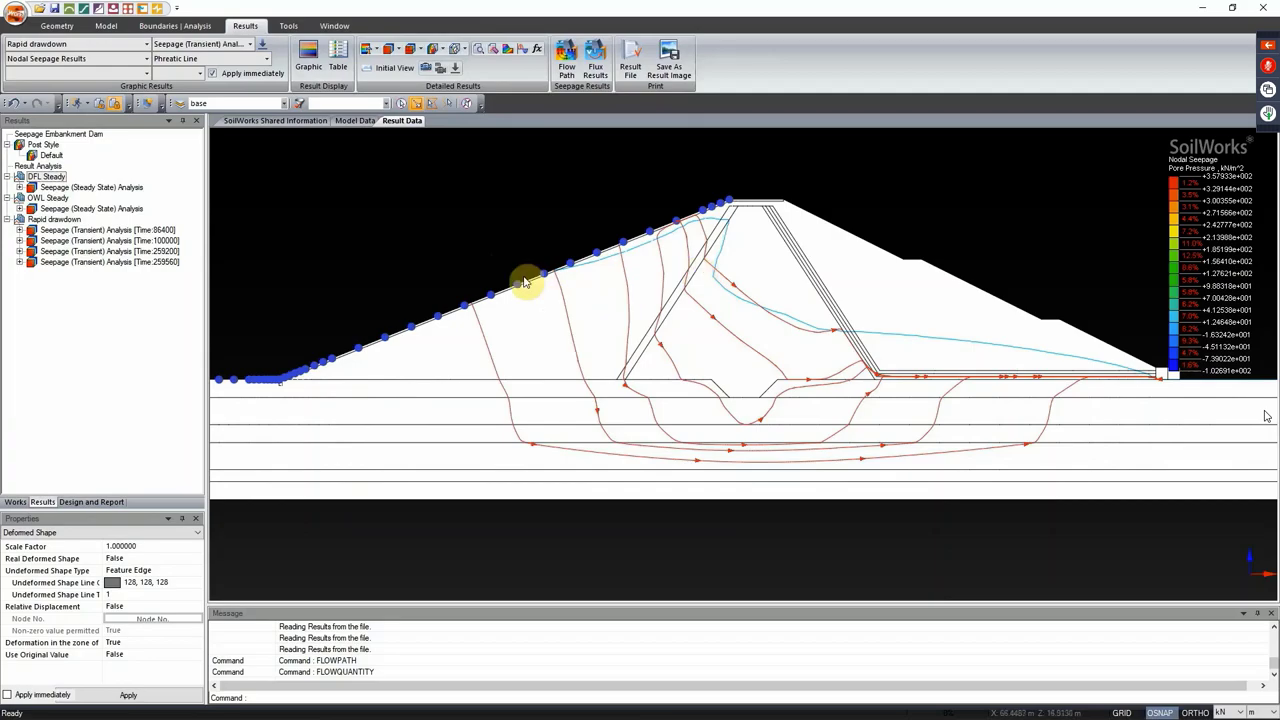
Step: Switch to the Embankment Dam design presentation in PowerPoint and show the Seepage Failures slide
{"action": "key", "text": "alt+Tab"}
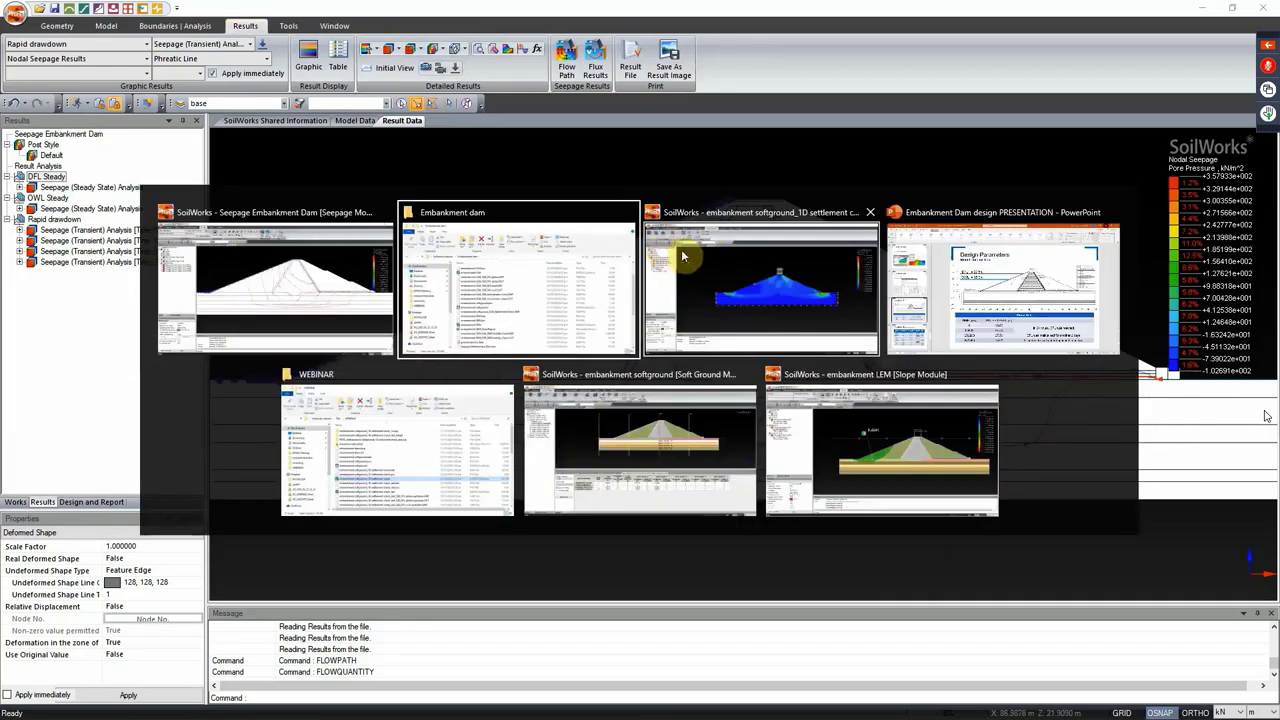
{"action": "left_click", "coordinate": [951, 266]}
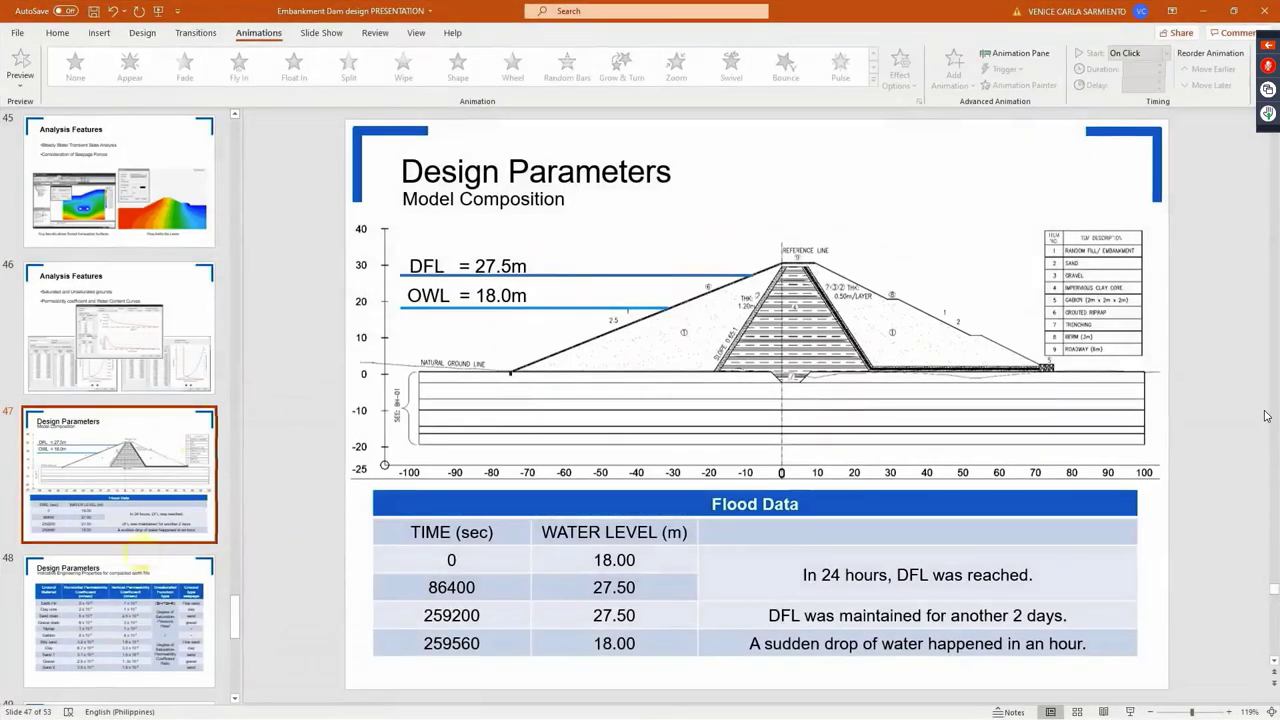
{"action": "left_click", "coordinate": [155, 640]}
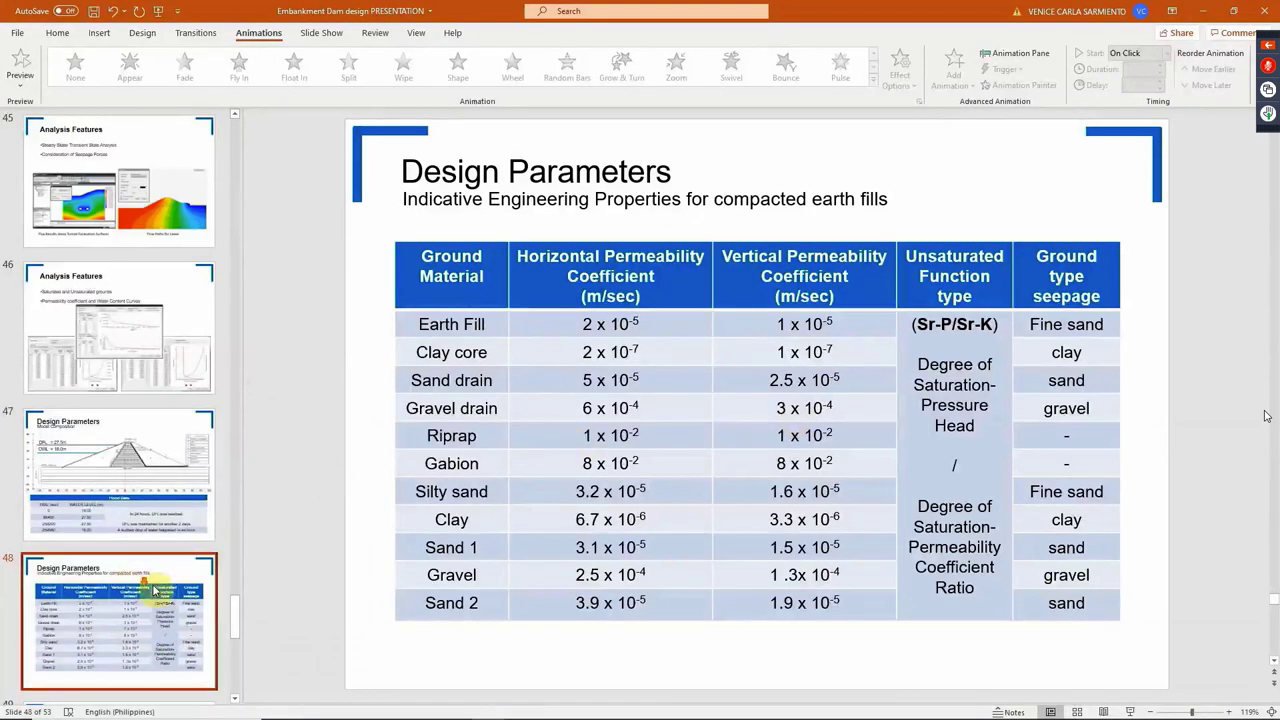
{"action": "scroll", "coordinate": [145, 580], "scroll_direction": "down", "scroll_amount": 5}
{"action": "left_click", "coordinate": [175, 450]}
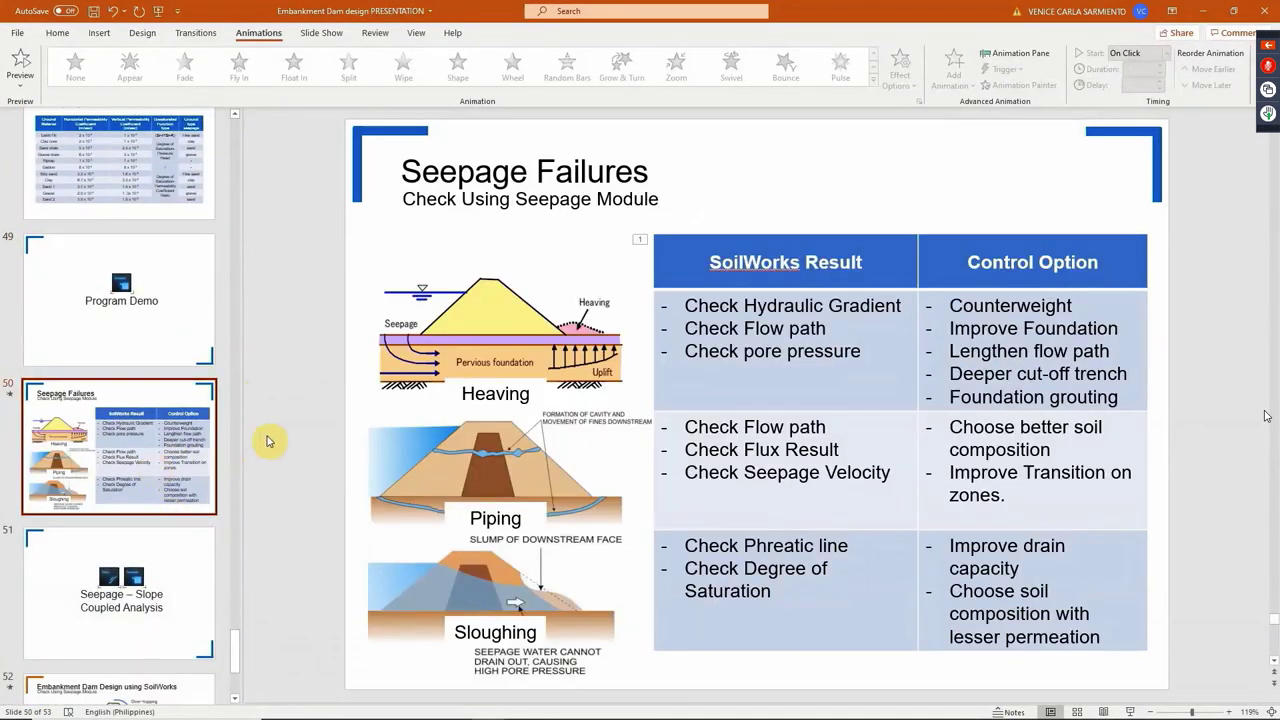
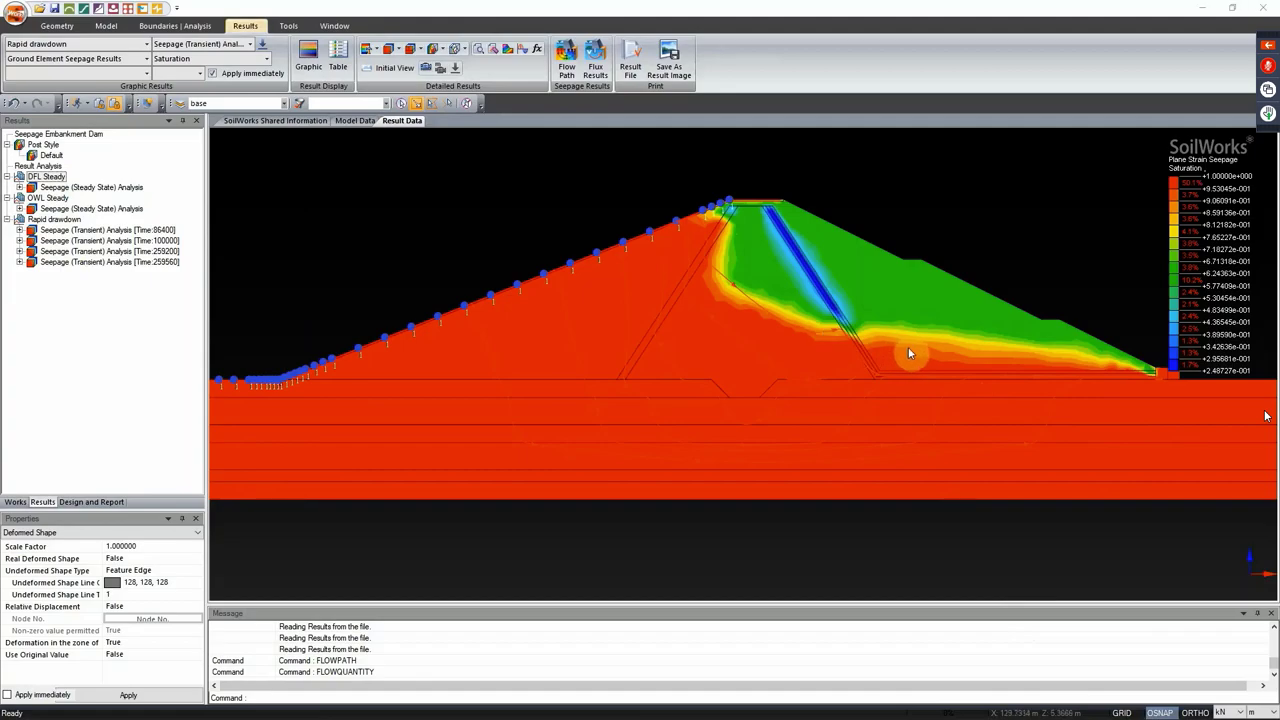
Step: Revisit the Seepage Failures slide in PowerPoint, and switch to the embankment LEM slope model in SoilWorks with its works tree shown
{"action": "key", "text": "alt+Tab"}
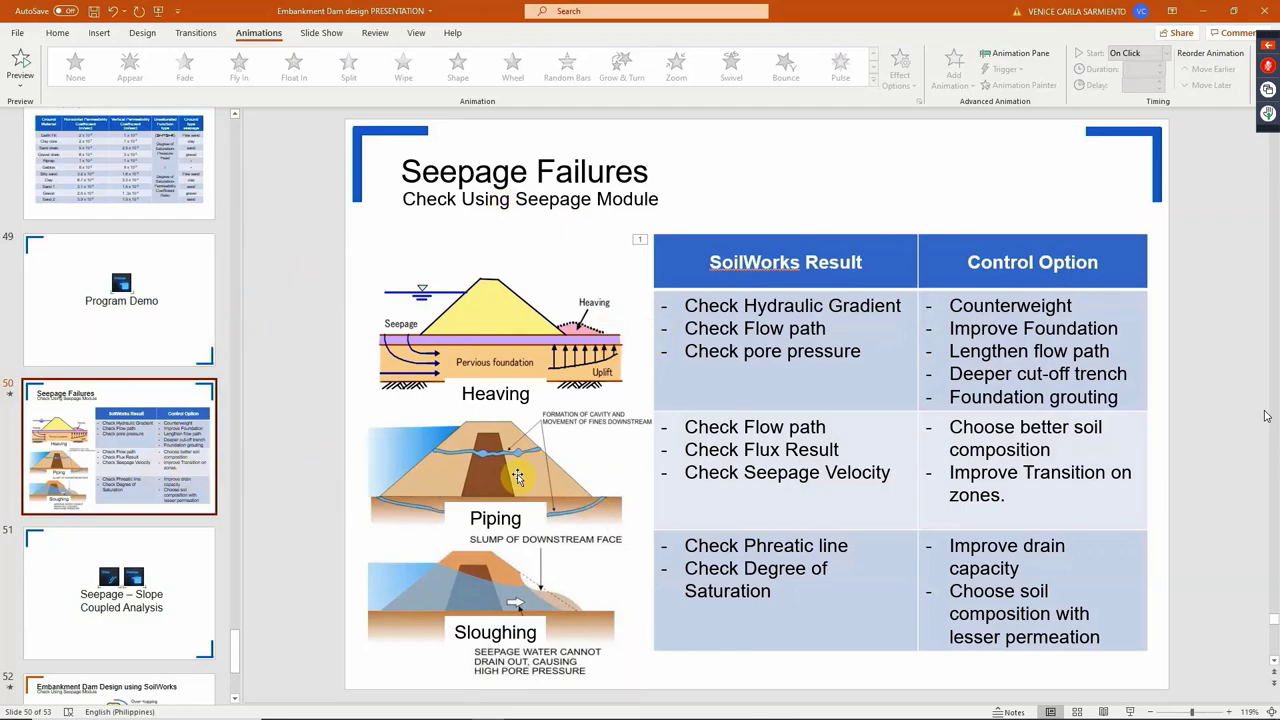
{"action": "key", "text": "alt+Tab"}
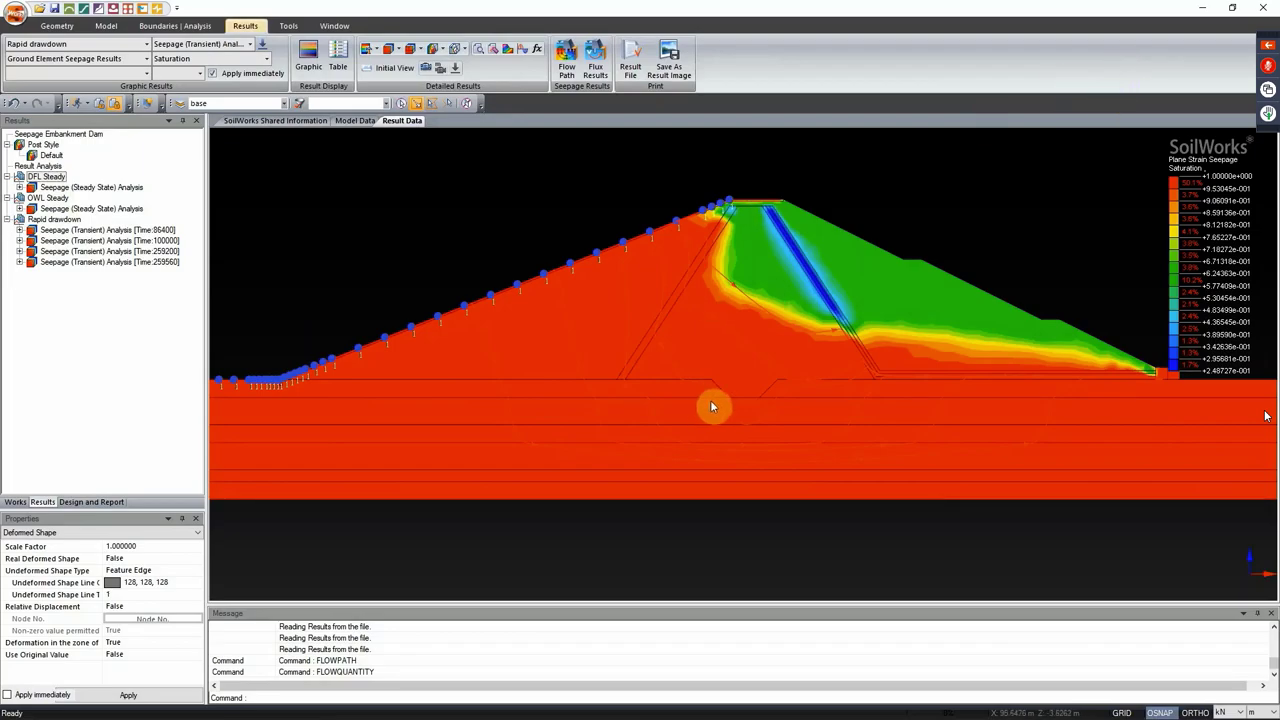
{"action": "key", "text": "alt+Tab"}
{"action": "left_click", "coordinate": [928, 456]}
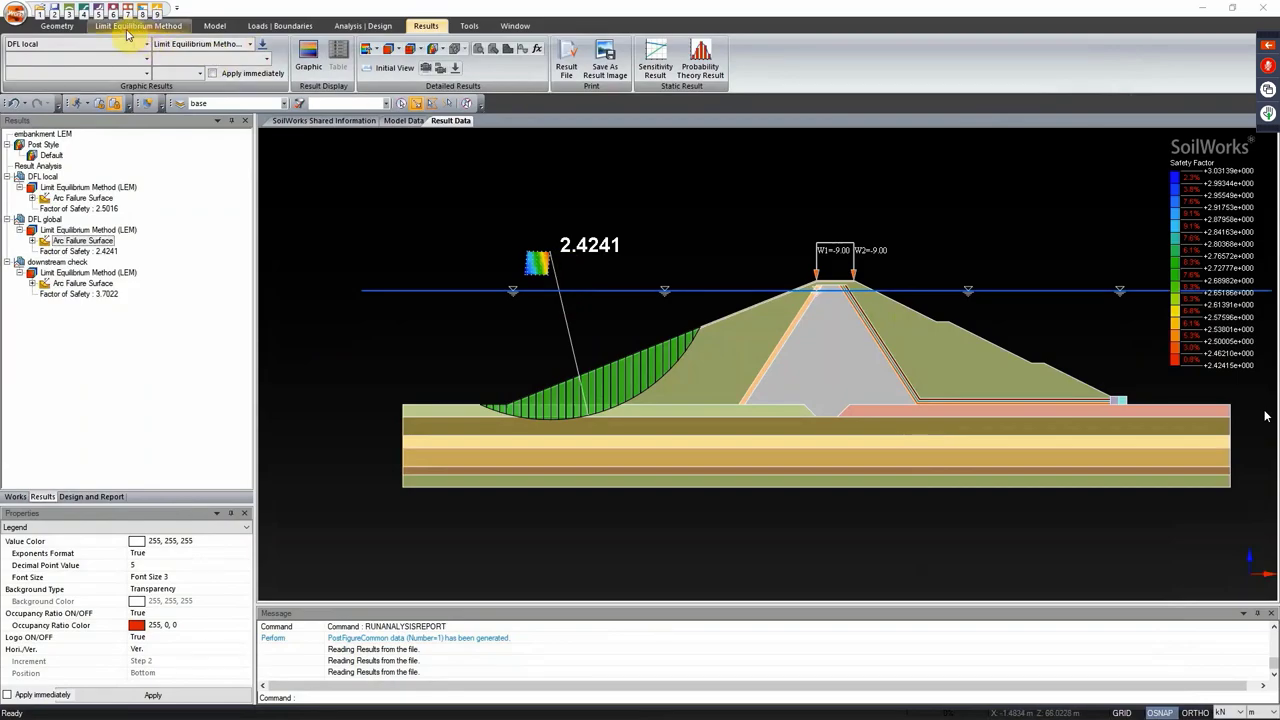
{"action": "left_click", "coordinate": [101, 106]}
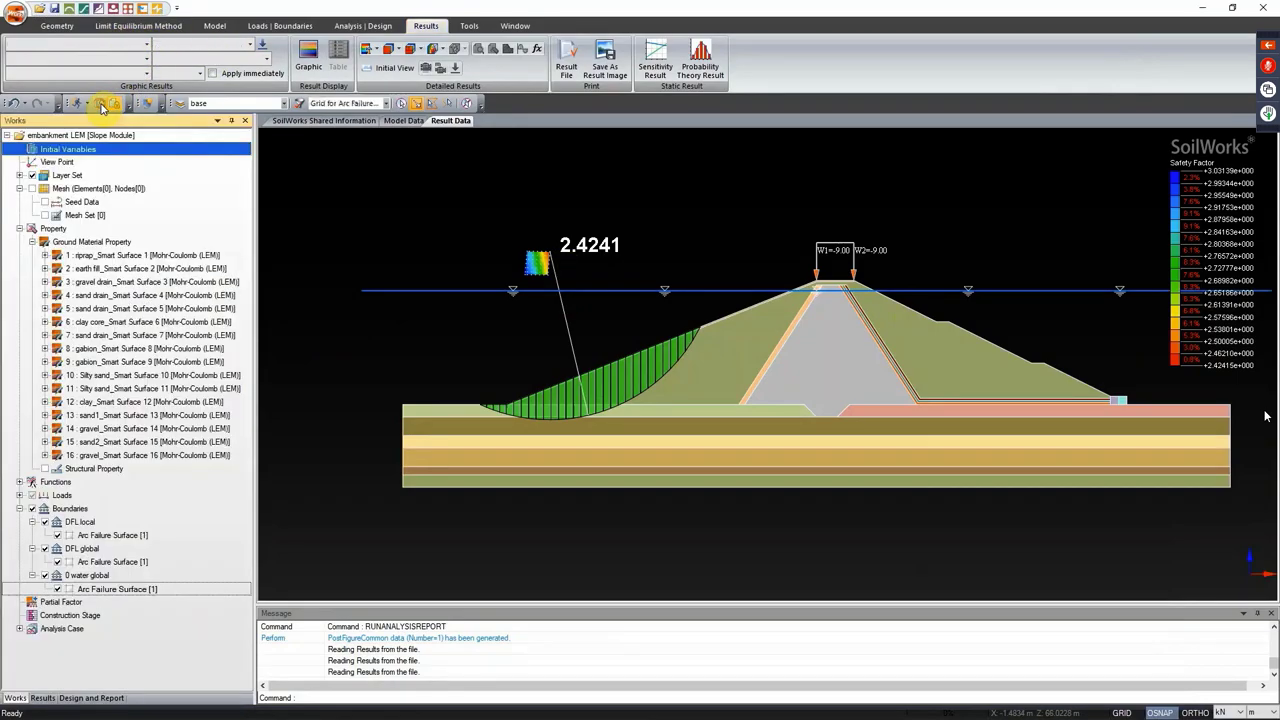
Step: Start bringing in results from another case and browse for the model file to the Desktop folder Soilworks webinar > Embankment dam
{"action": "left_click", "coordinate": [260, 26]}
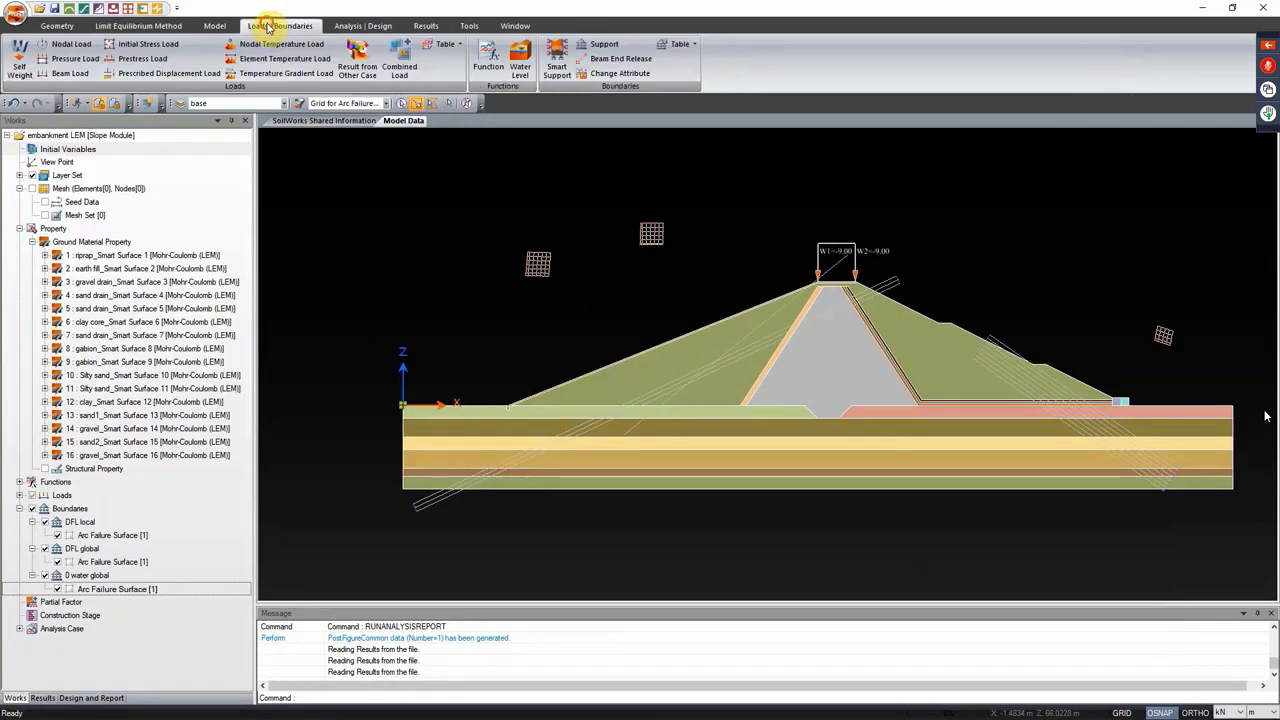
{"action": "left_click", "coordinate": [365, 70]}
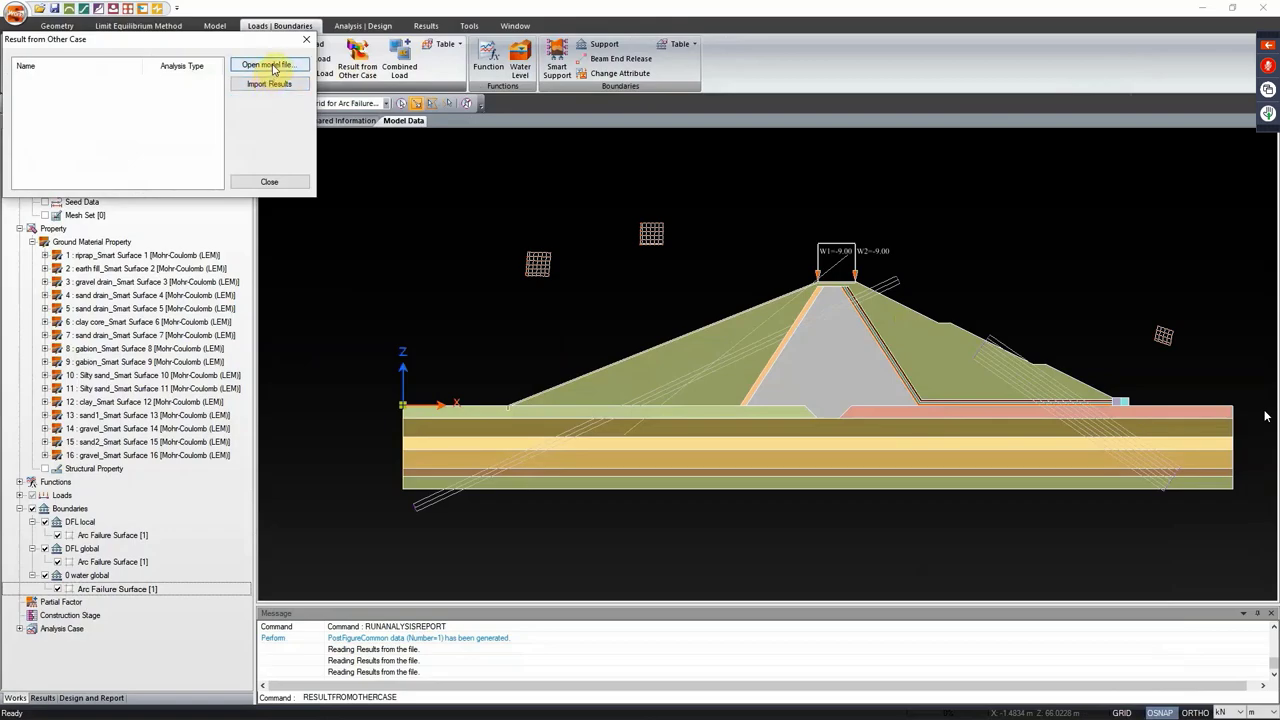
{"action": "left_click", "coordinate": [275, 66]}
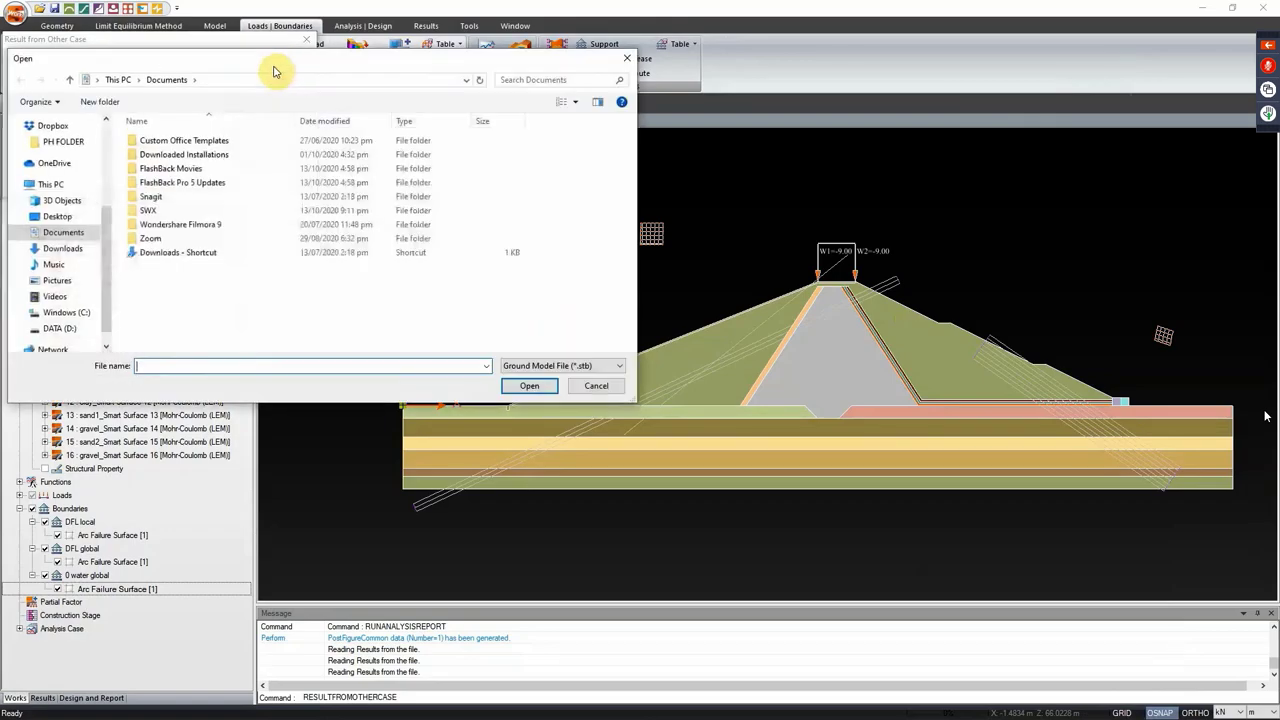
{"action": "left_click_drag", "start_coordinate": [445, 51], "coordinate": [552, 95]}
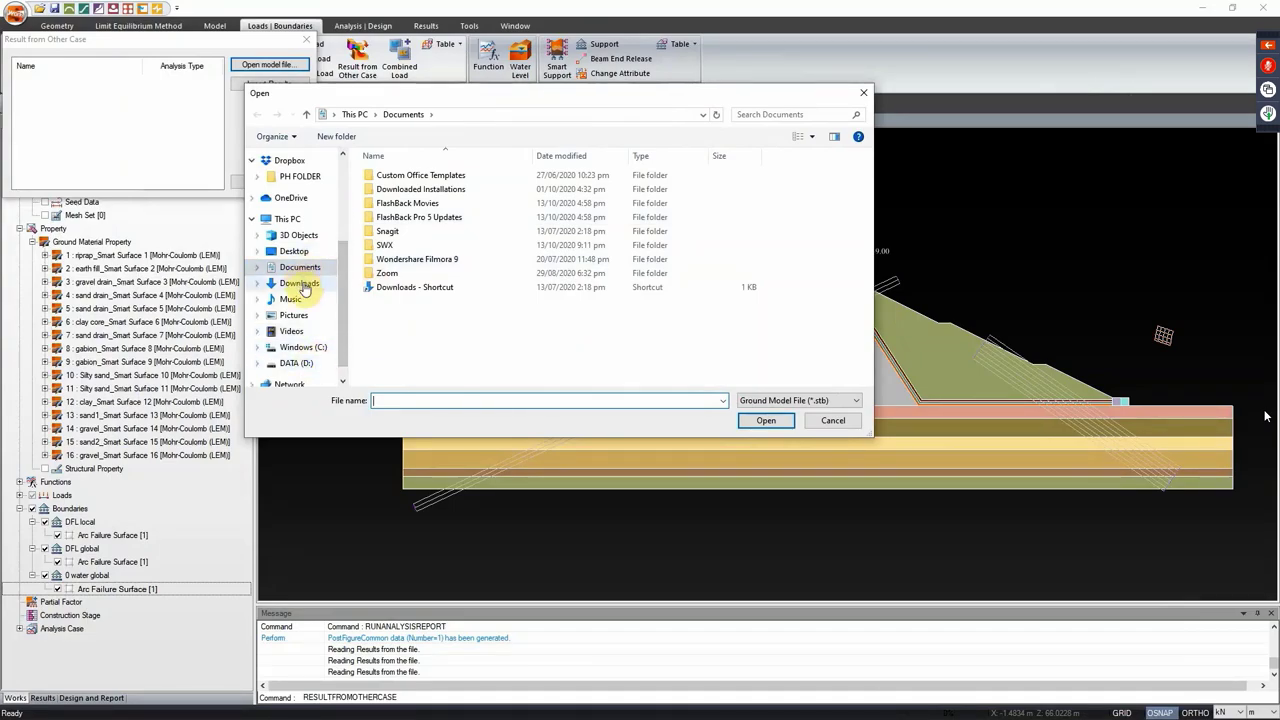
{"action": "left_click", "coordinate": [296, 251]}
{"action": "double_click", "coordinate": [378, 177]}
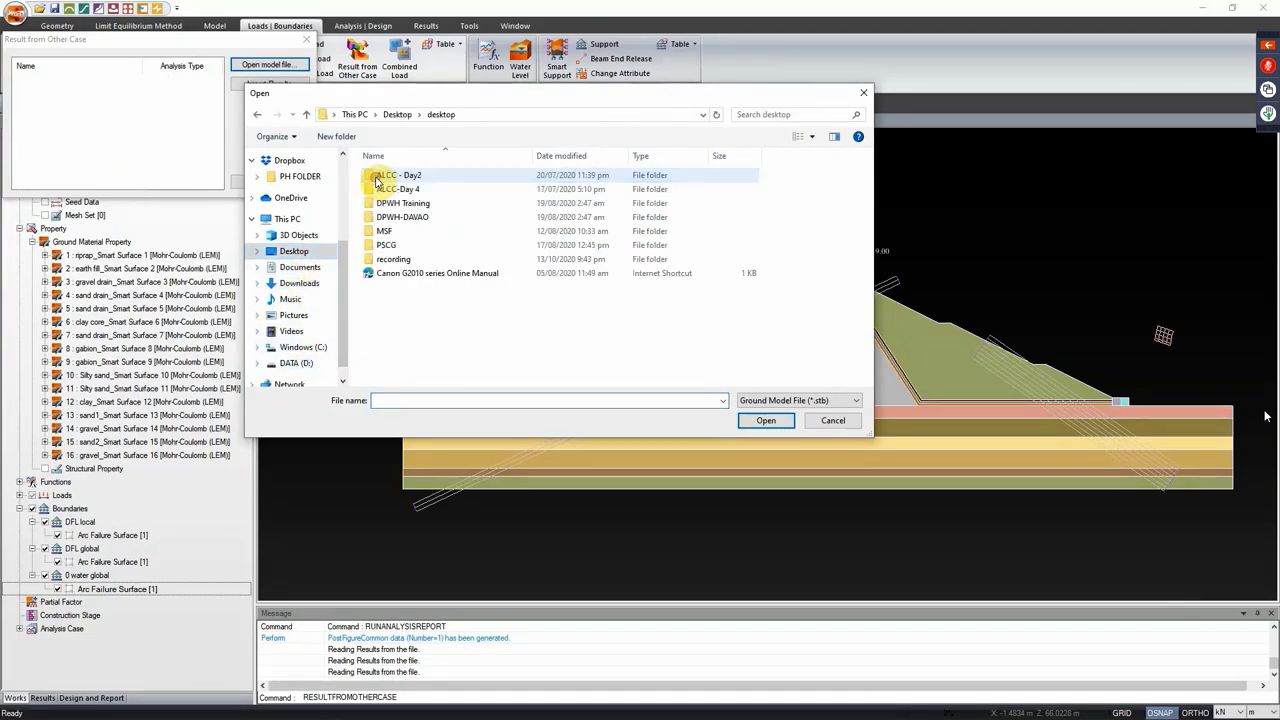
{"action": "left_click", "coordinate": [397, 114]}
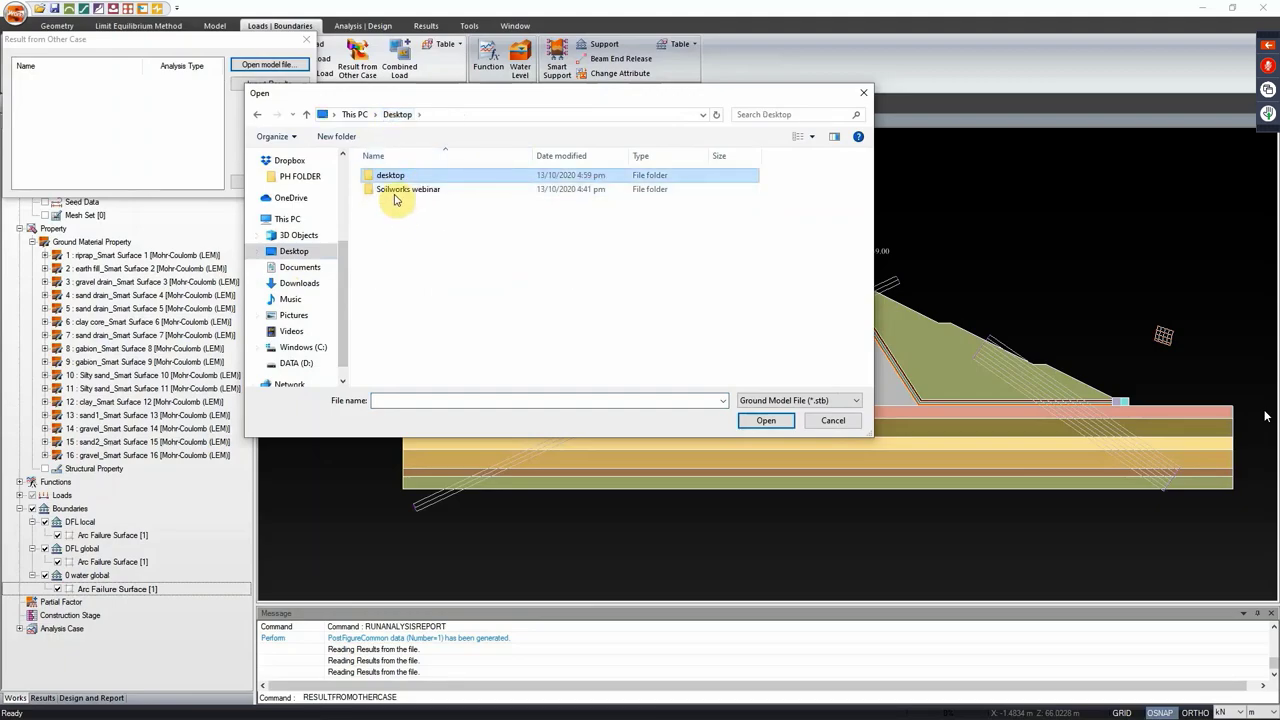
{"action": "double_click", "coordinate": [395, 192]}
{"action": "left_click", "coordinate": [406, 178]}
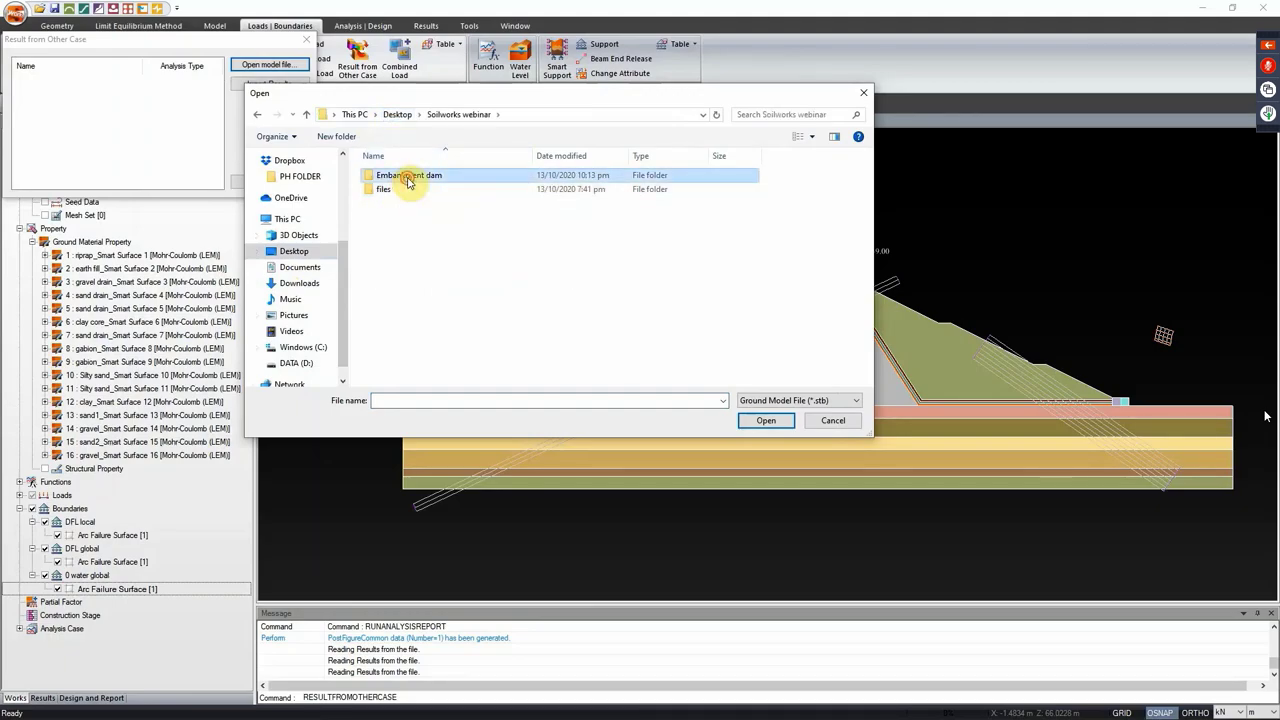
{"action": "double_click", "coordinate": [407, 182]}
{"action": "double_click", "coordinate": [436, 180]}
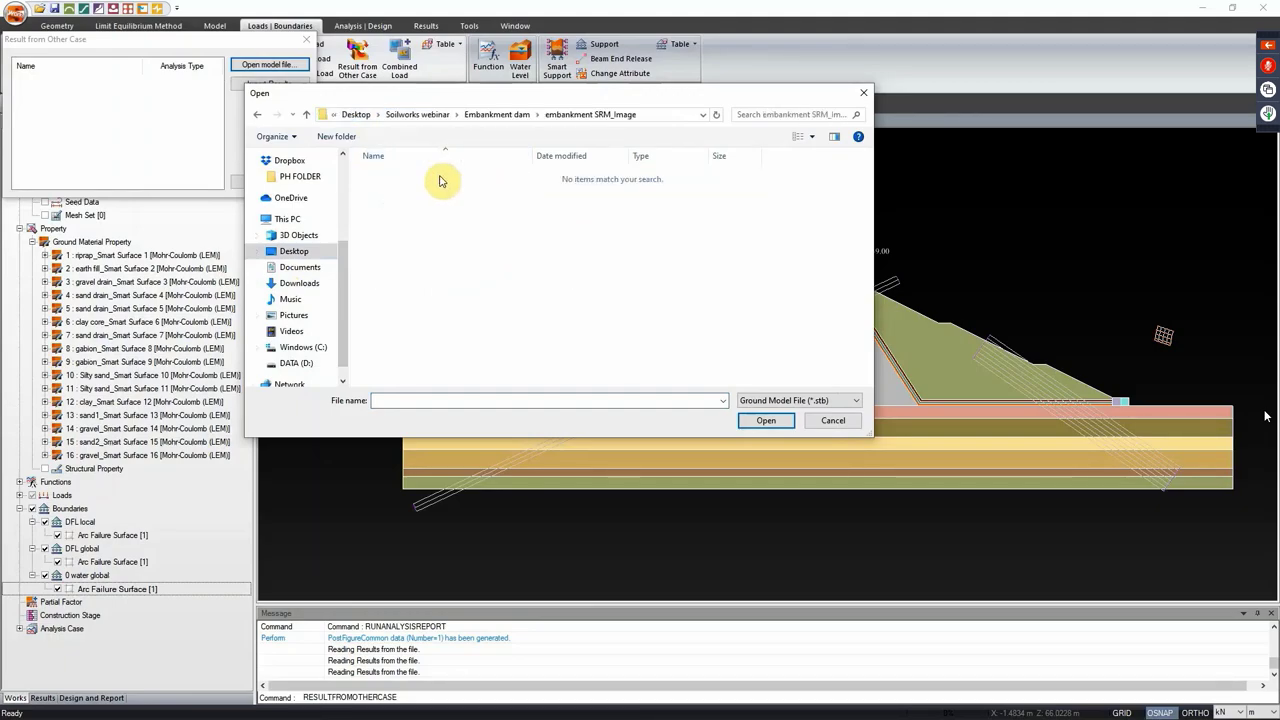
{"action": "left_click", "coordinate": [512, 114]}
Step: Filter for Seepage Model File (*.spb) and open the Seepage Embankment Dam model as the result source
{"action": "left_click", "coordinate": [806, 401]}
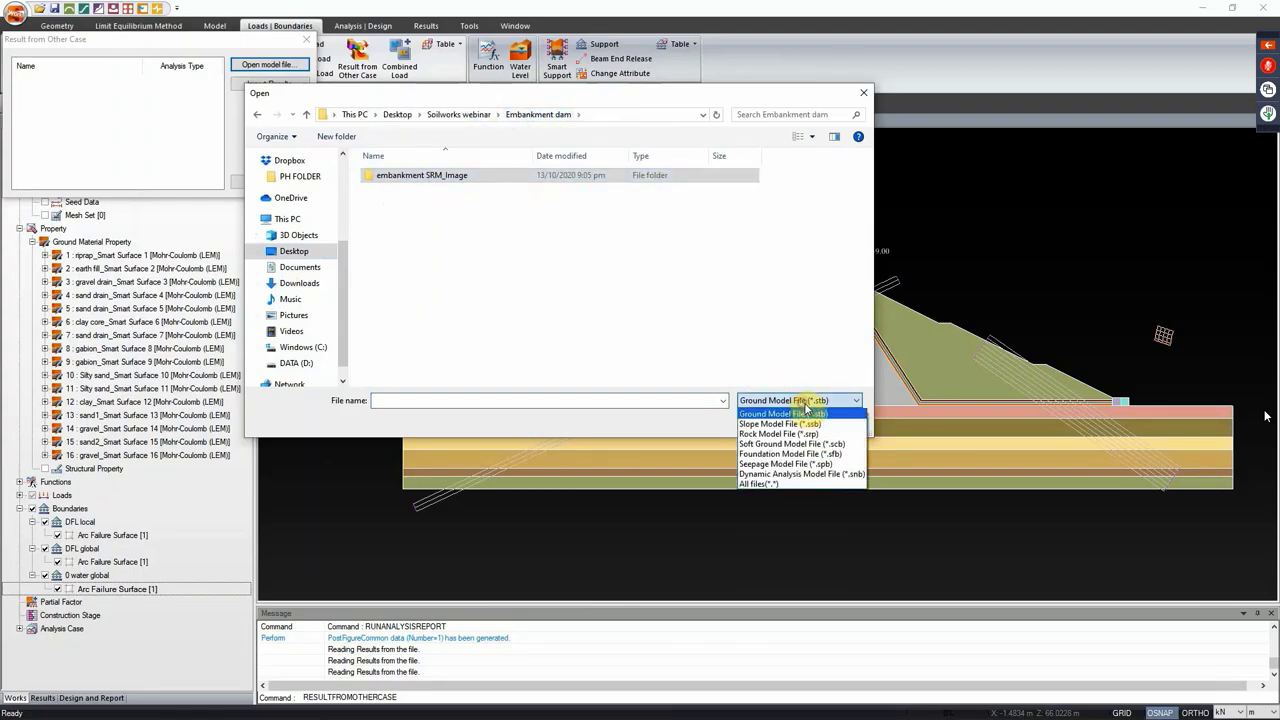
{"action": "left_click", "coordinate": [785, 464]}
{"action": "left_click", "coordinate": [420, 190]}
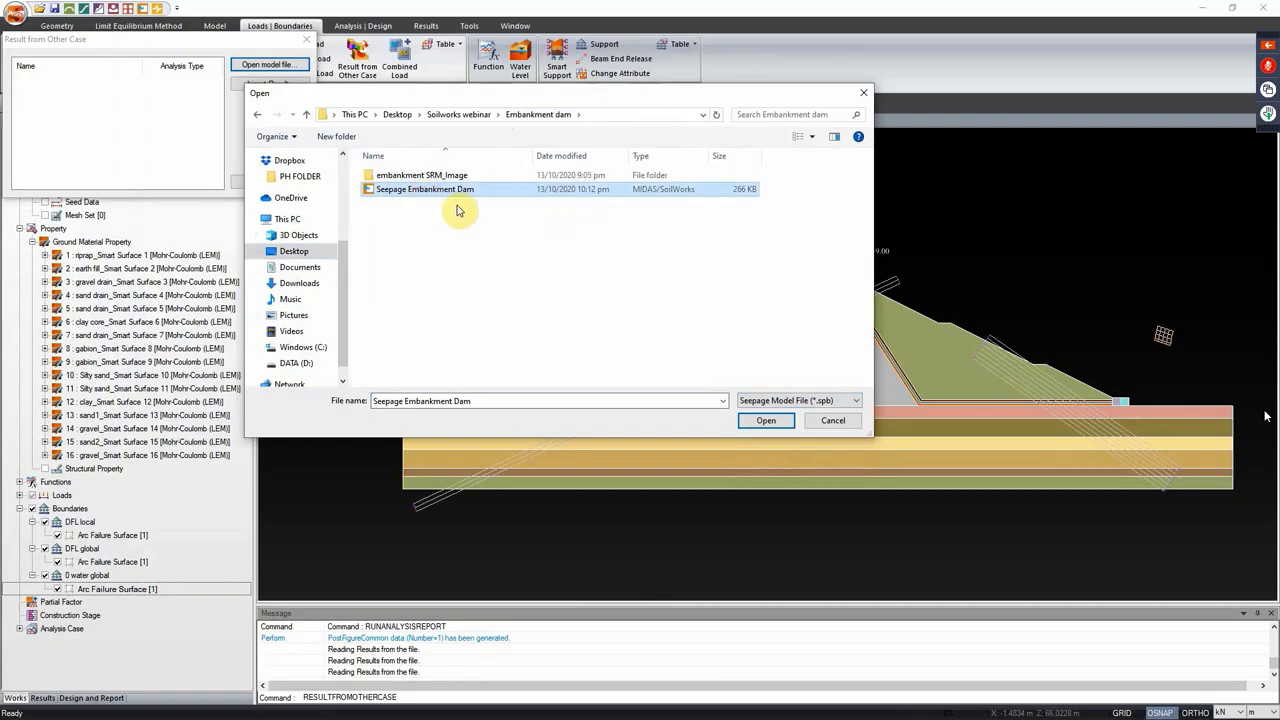
{"action": "left_click", "coordinate": [763, 421]}
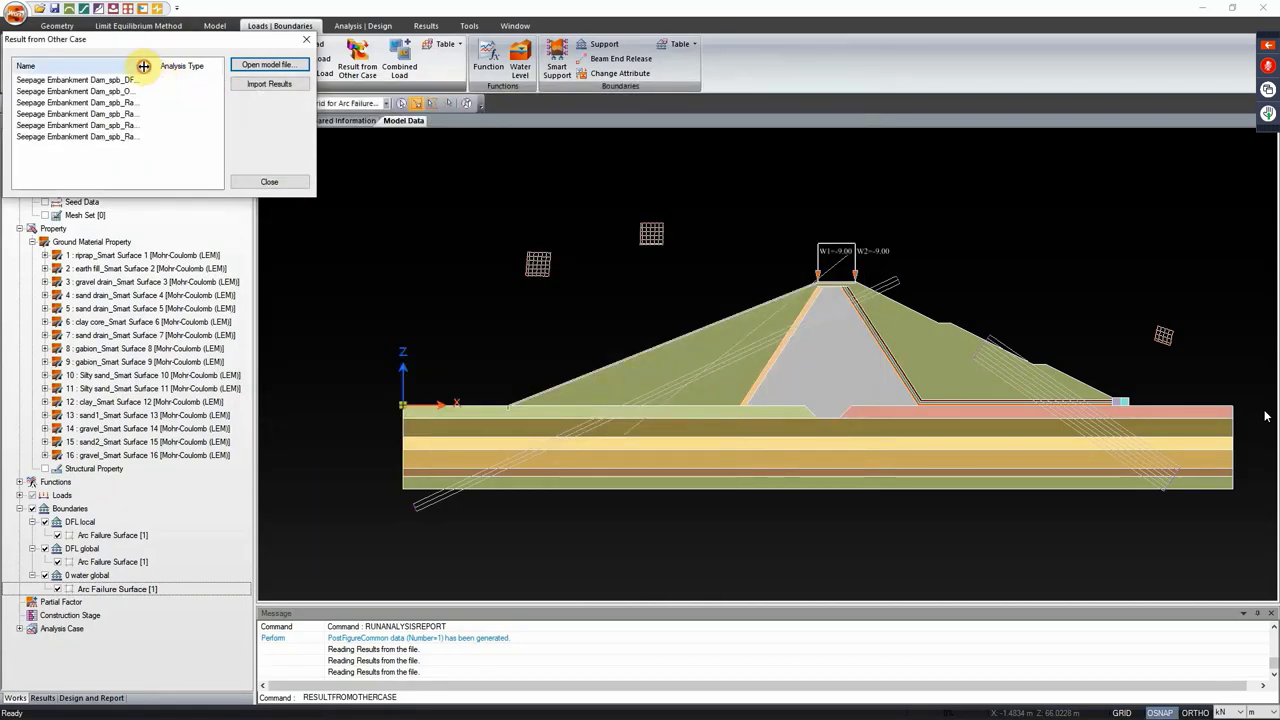
Step: Import the OWL Steady and Rapid drawdown (time:259560) seepage results into the slope model
{"action": "left_click_drag", "start_coordinate": [152, 65], "coordinate": [210, 68]}
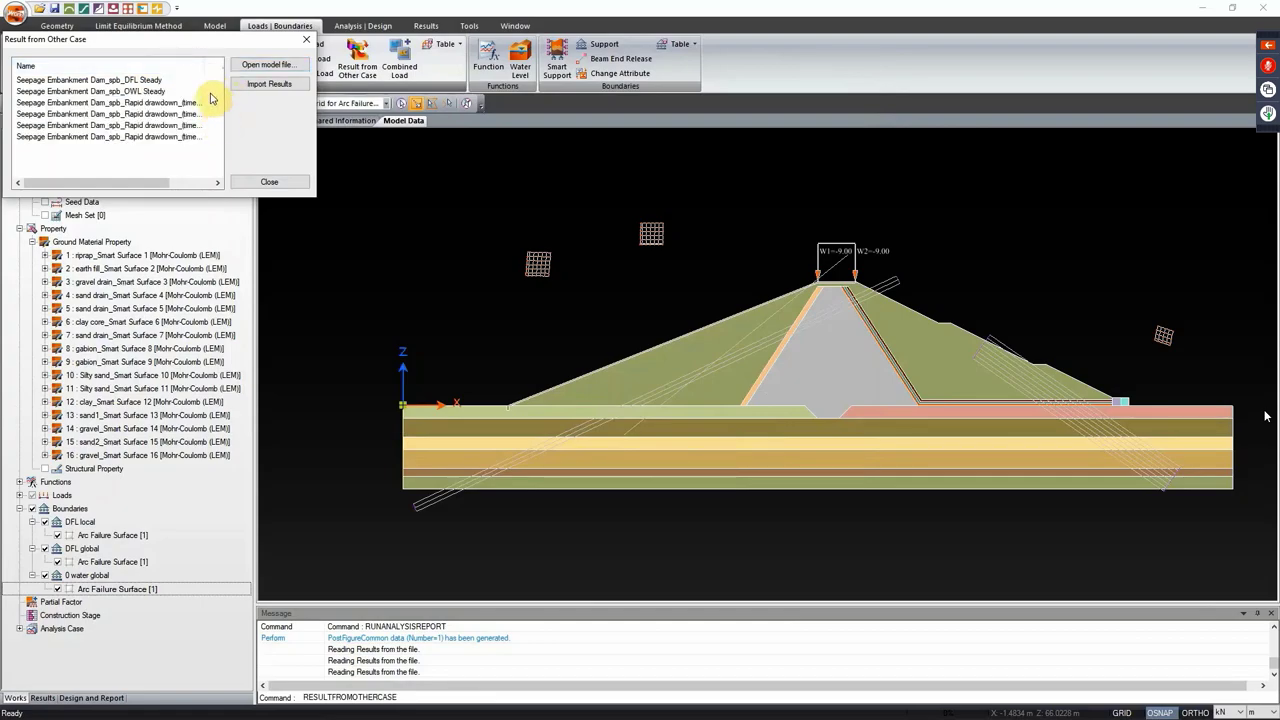
{"action": "left_click", "coordinate": [133, 91]}
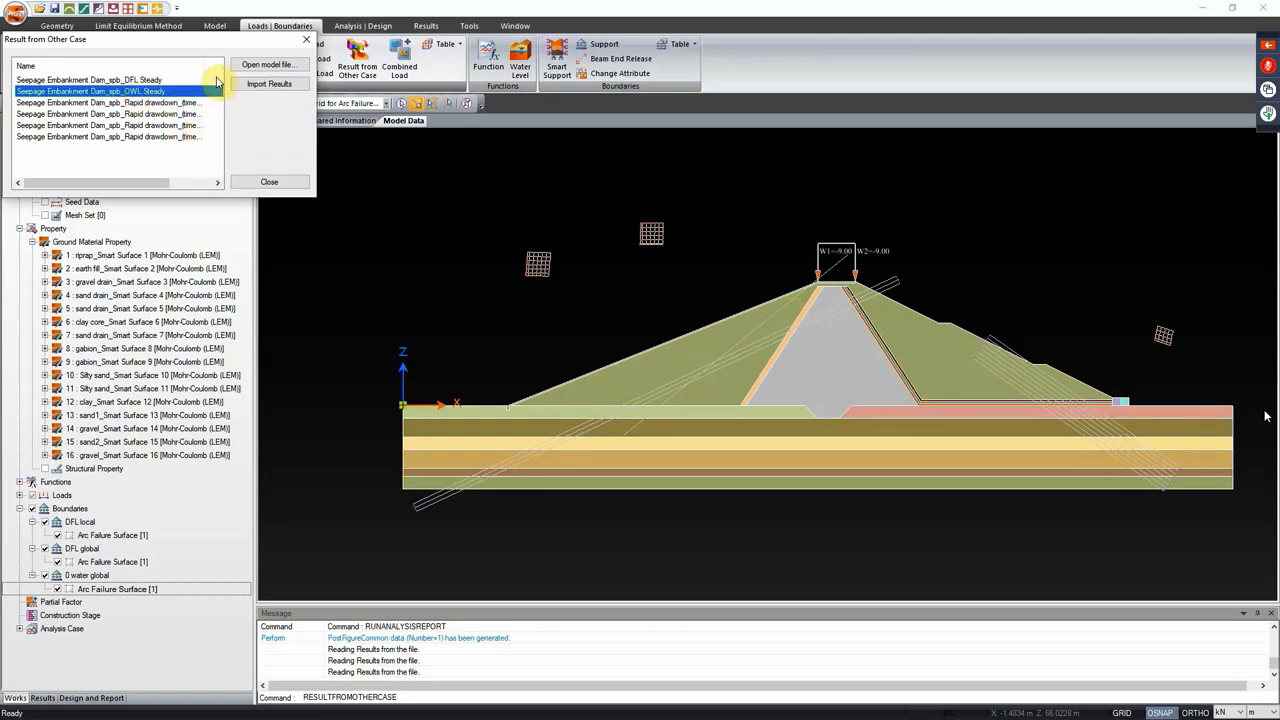
{"action": "left_click", "coordinate": [165, 136], "text": "ctrl"}
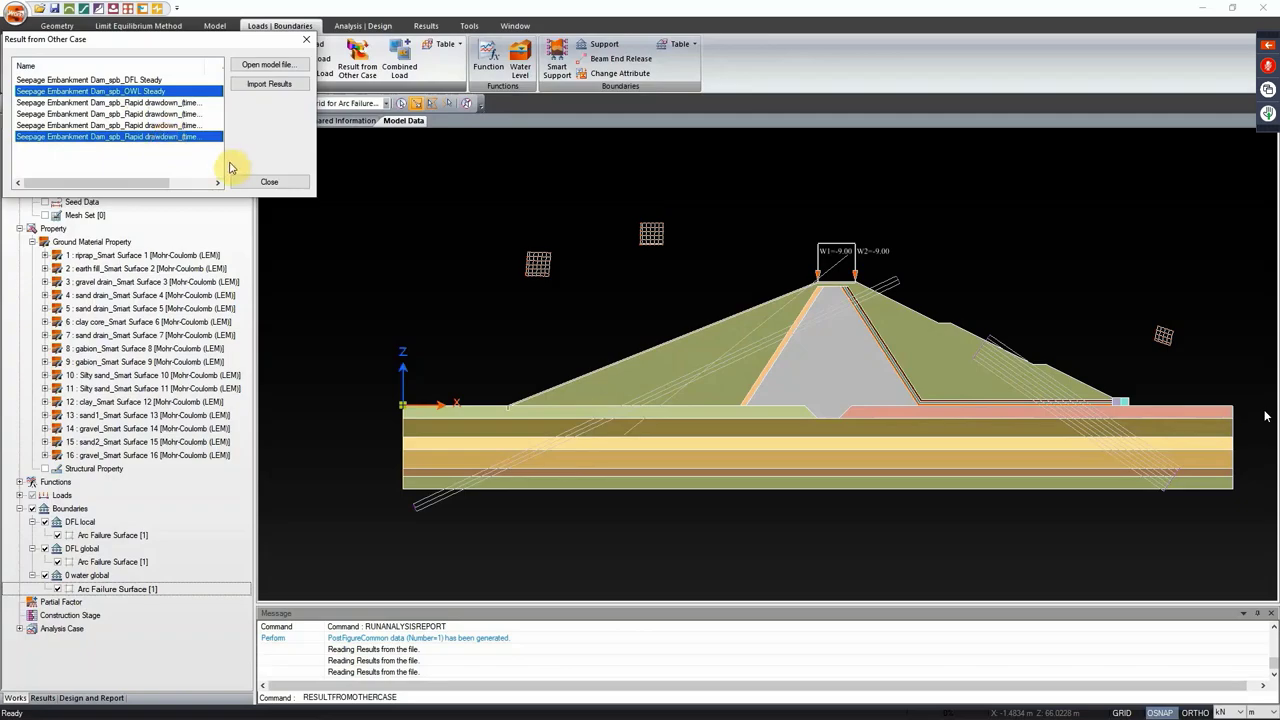
{"action": "left_click", "coordinate": [256, 88]}
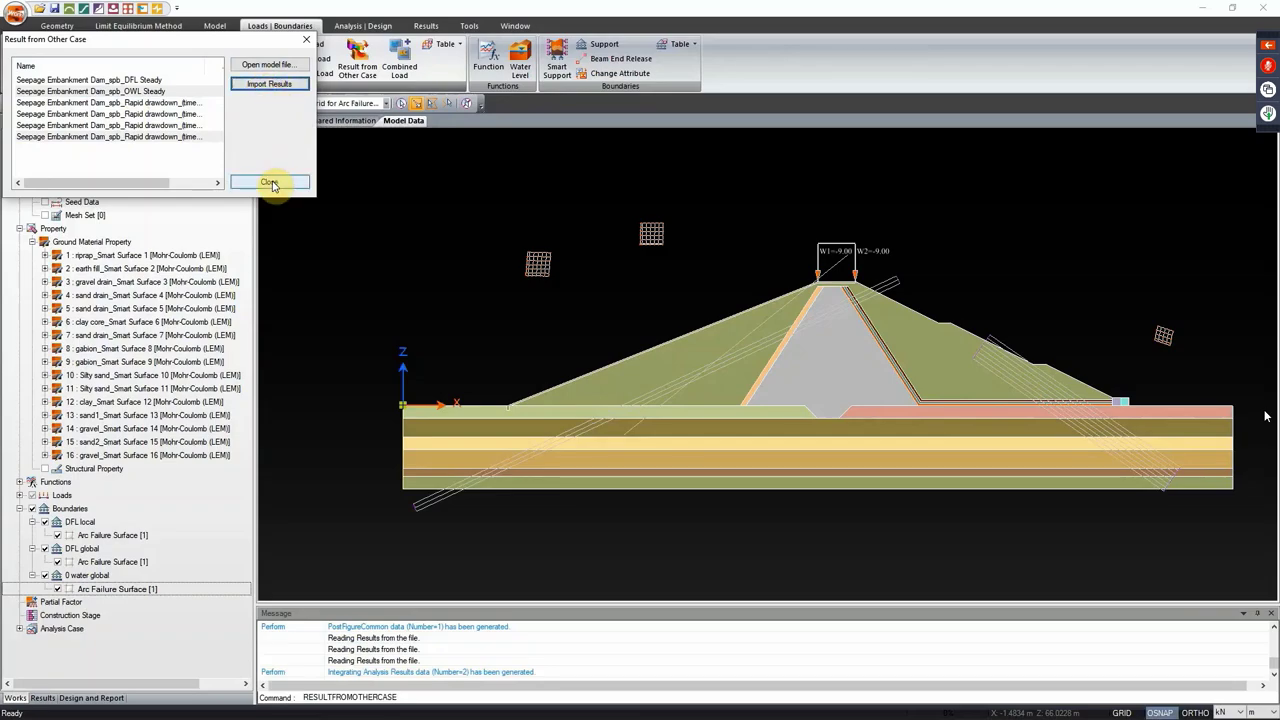
{"action": "left_click", "coordinate": [270, 183]}
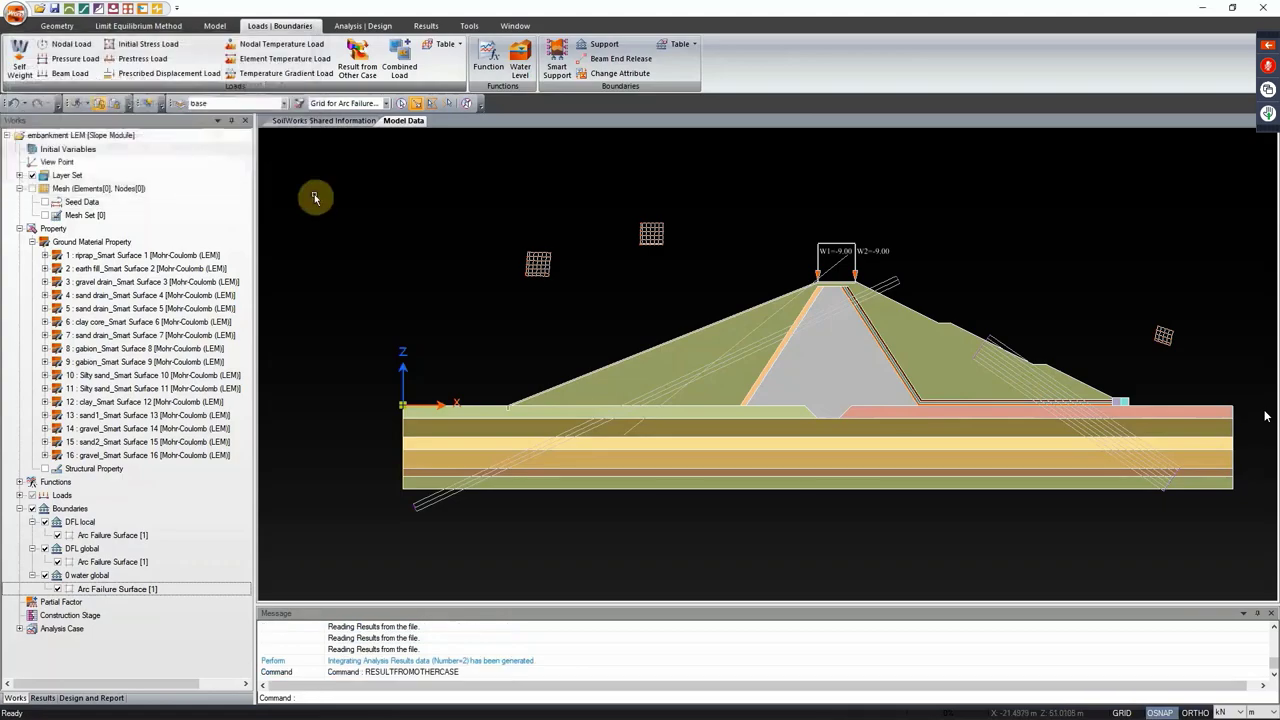
Step: Check the imported seepage results among the model's loads, making their full names readable in the works tree
{"action": "left_click", "coordinate": [20, 496]}
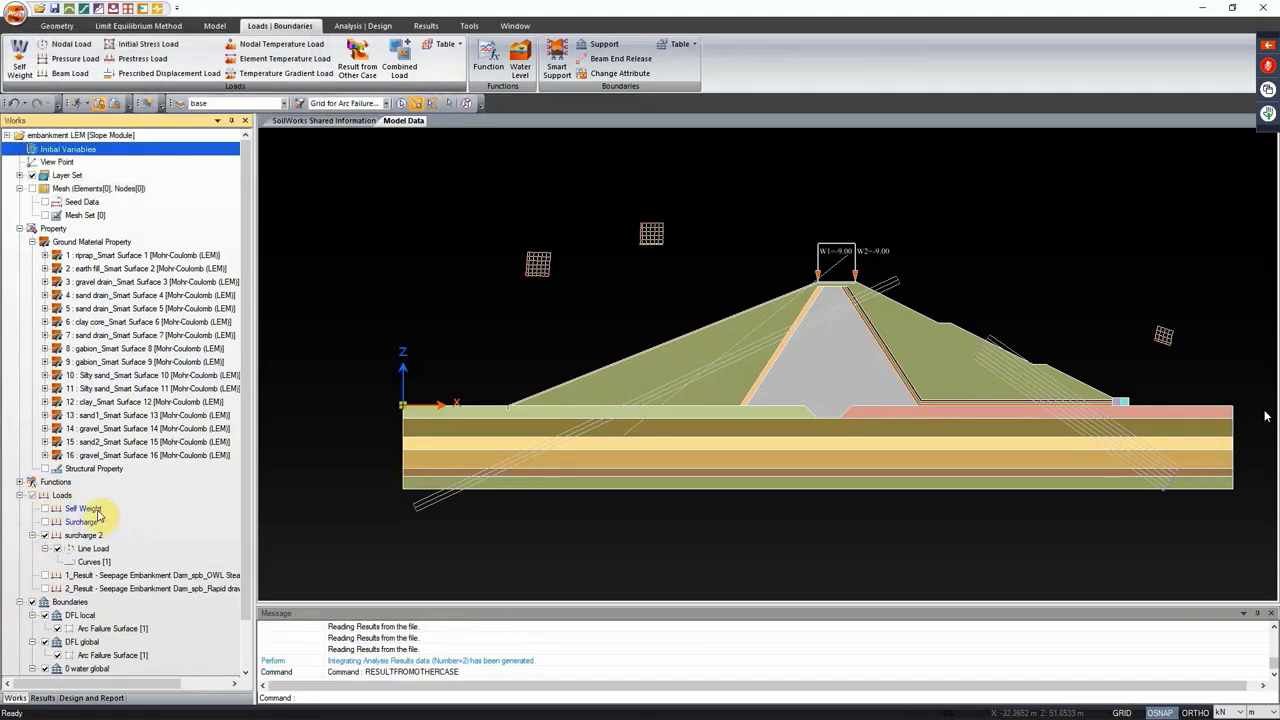
{"action": "left_click", "coordinate": [241, 490]}
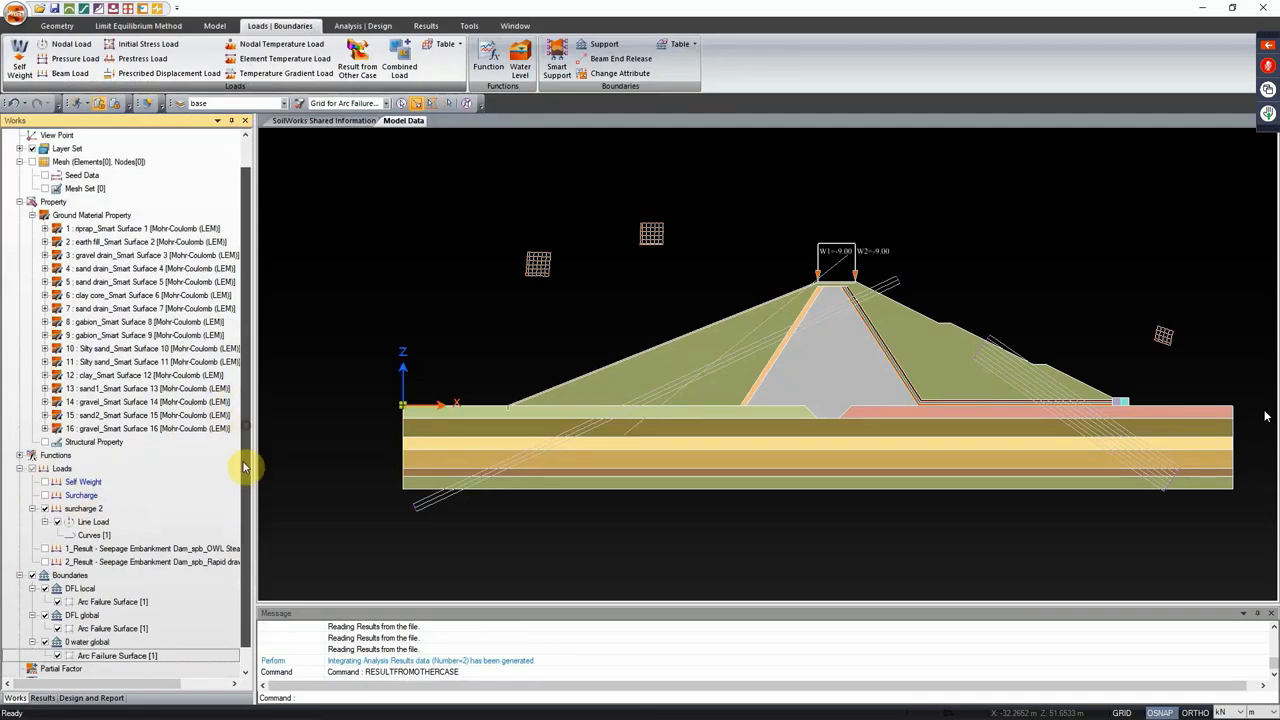
{"action": "left_click", "coordinate": [70, 455]}
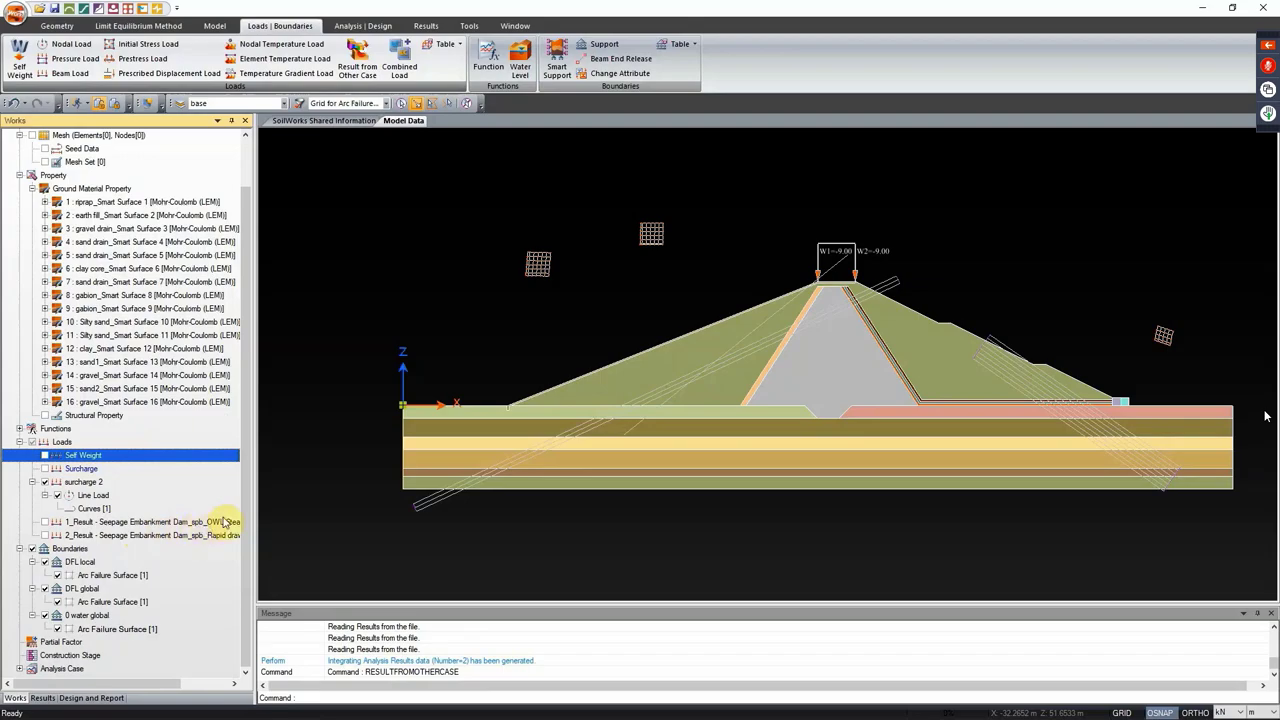
{"action": "left_click_drag", "start_coordinate": [252, 487], "coordinate": [372, 498]}
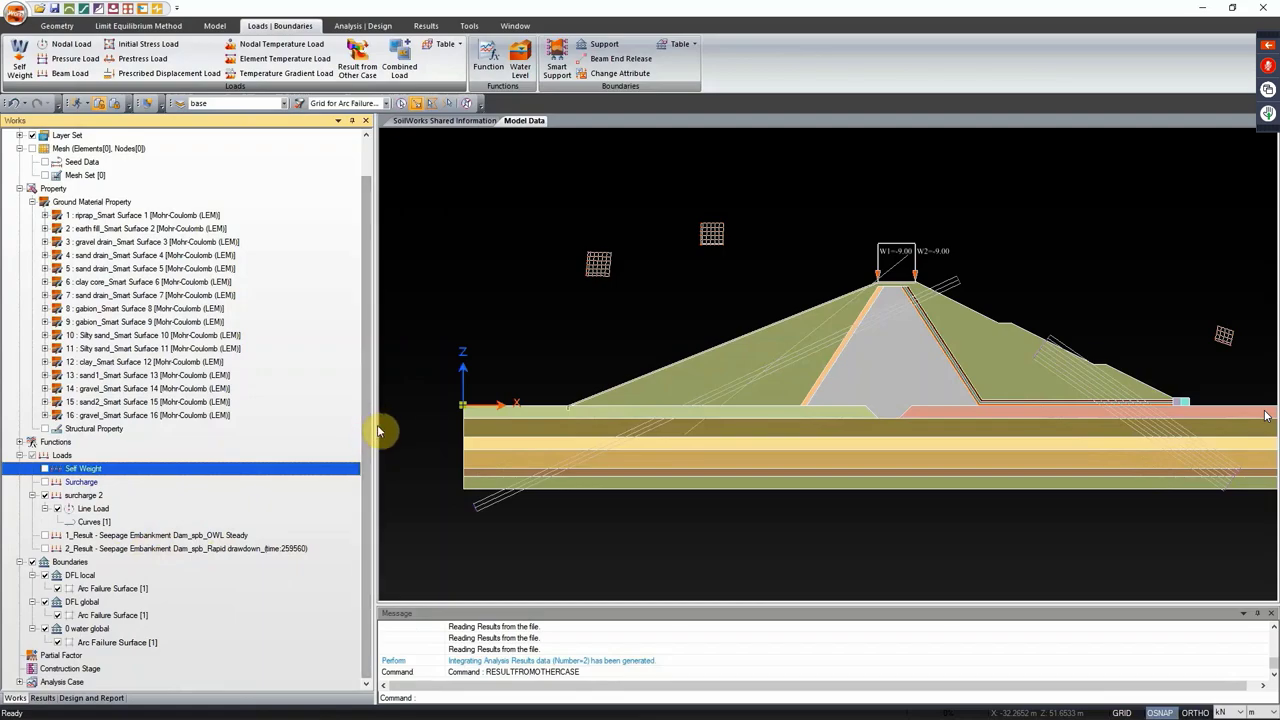
{"action": "left_click_drag", "start_coordinate": [371, 423], "coordinate": [320, 410]}
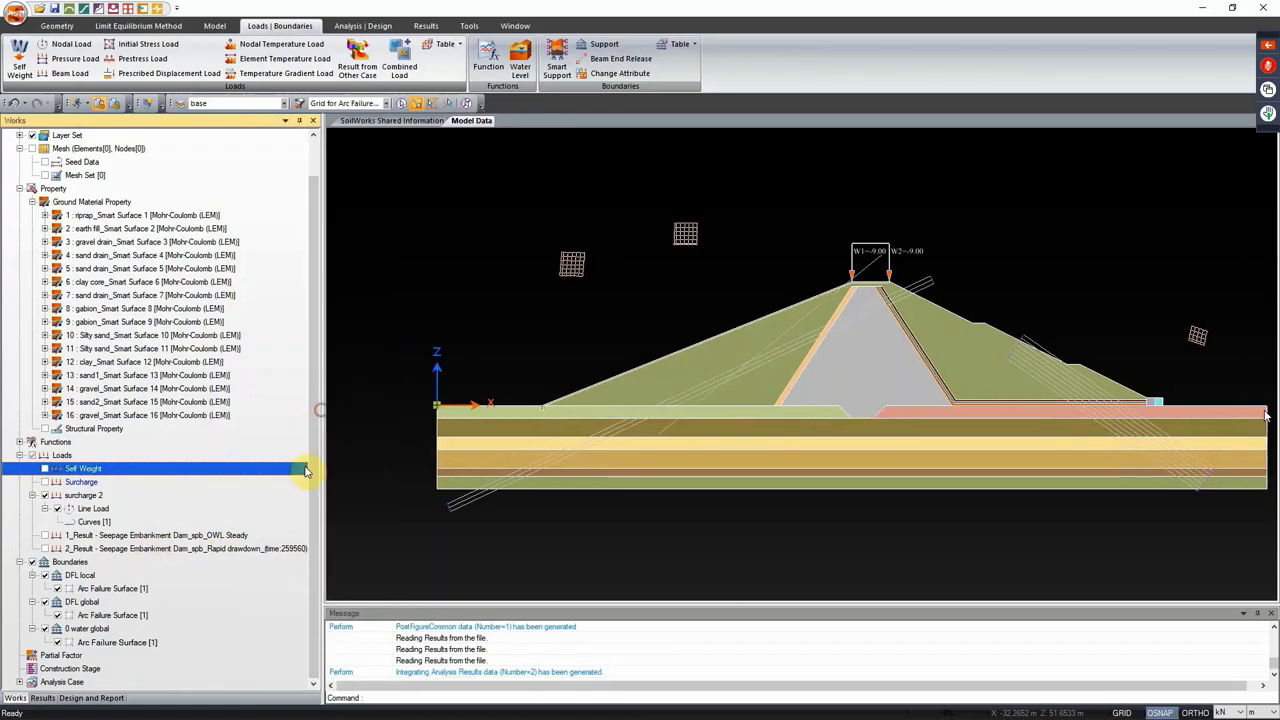
Step: Start adding a new Limit Equilibrium Method (LEM) analysis case to the slope model
{"action": "left_click", "coordinate": [362, 25]}
{"action": "left_click", "coordinate": [217, 70]}
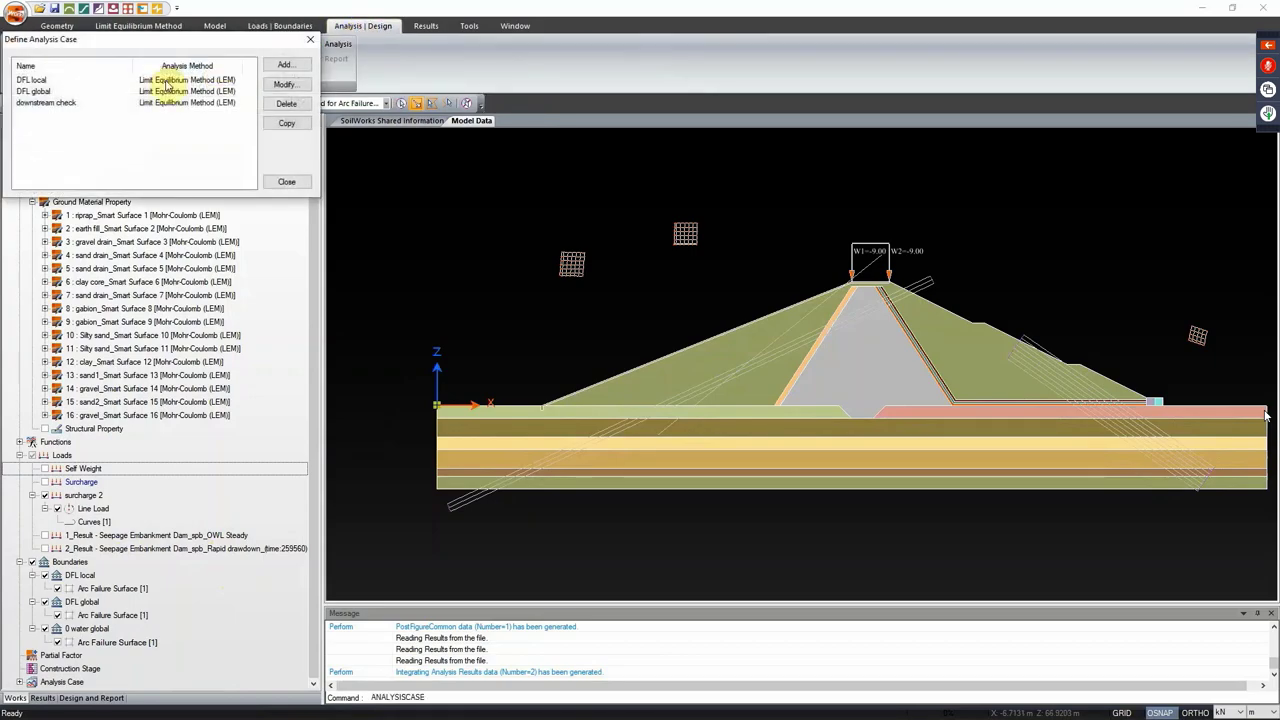
{"action": "left_click", "coordinate": [285, 65]}
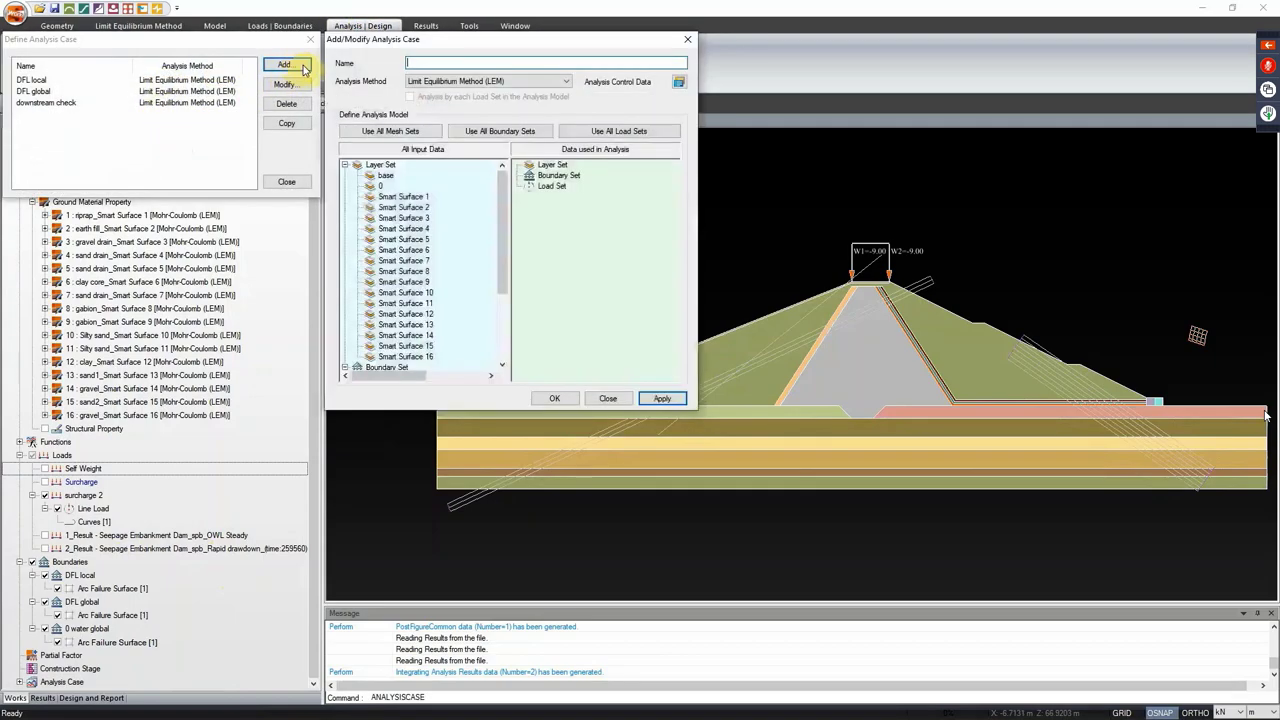
Step: Review the load combinations and required factors of safety on the presentation's Design Parameters slide in PowerPoint, and return to SoilWorks
{"action": "key", "text": "alt+Tab"}
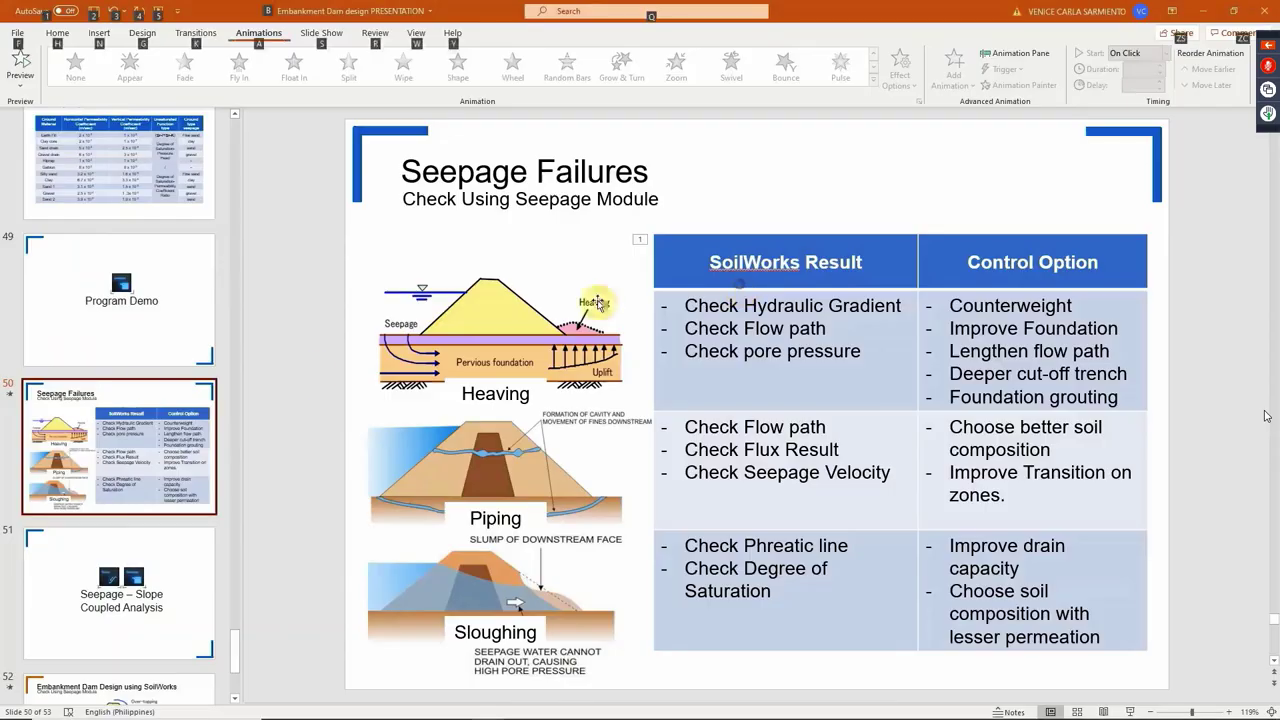
{"action": "scroll", "coordinate": [127, 368], "scroll_direction": "up", "scroll_amount": 10}
{"action": "scroll", "coordinate": [127, 368], "scroll_direction": "up", "scroll_amount": 5}
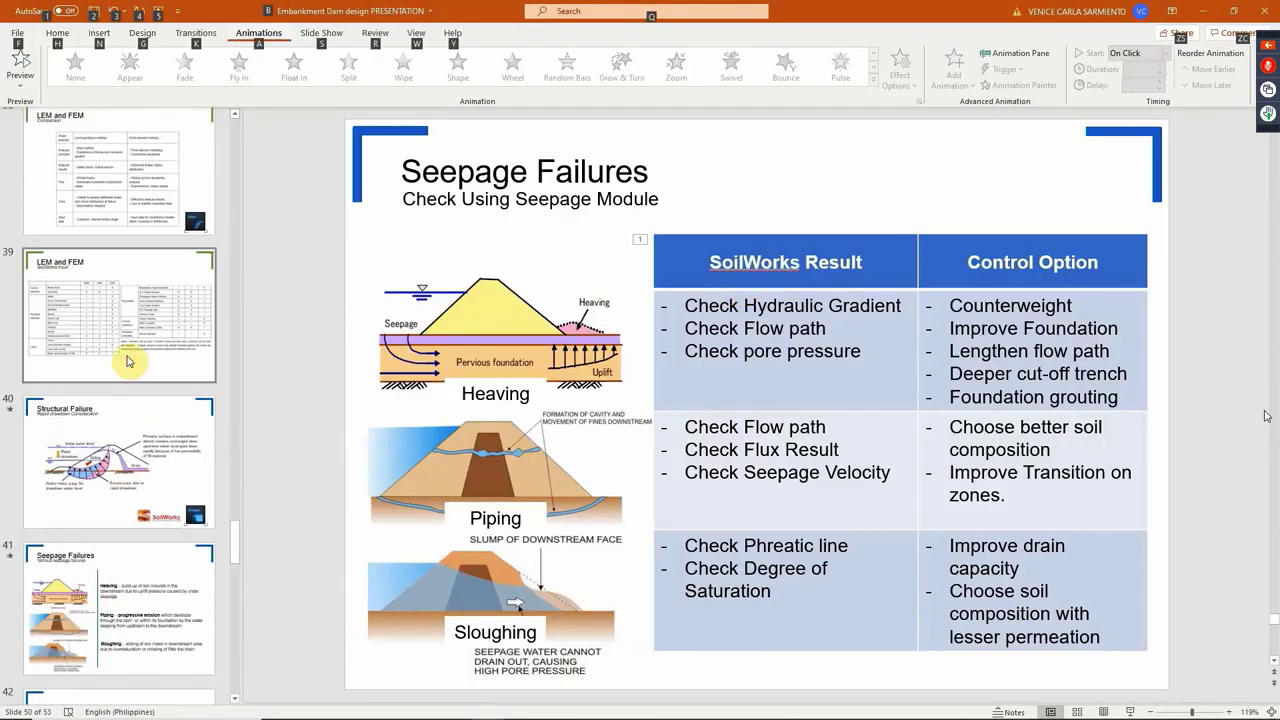
{"action": "scroll", "coordinate": [119, 388], "scroll_direction": "up", "scroll_amount": 1}
{"action": "left_click", "coordinate": [114, 309]}
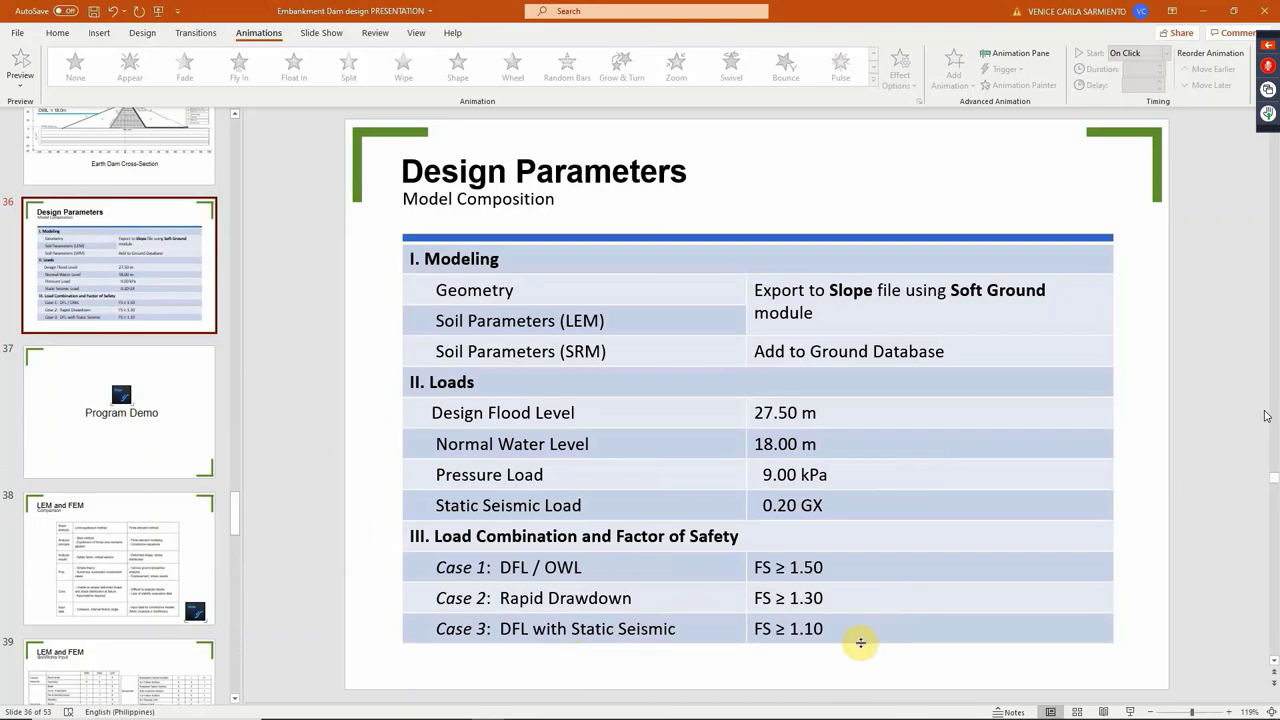
{"action": "key", "text": "alt+Tab"}
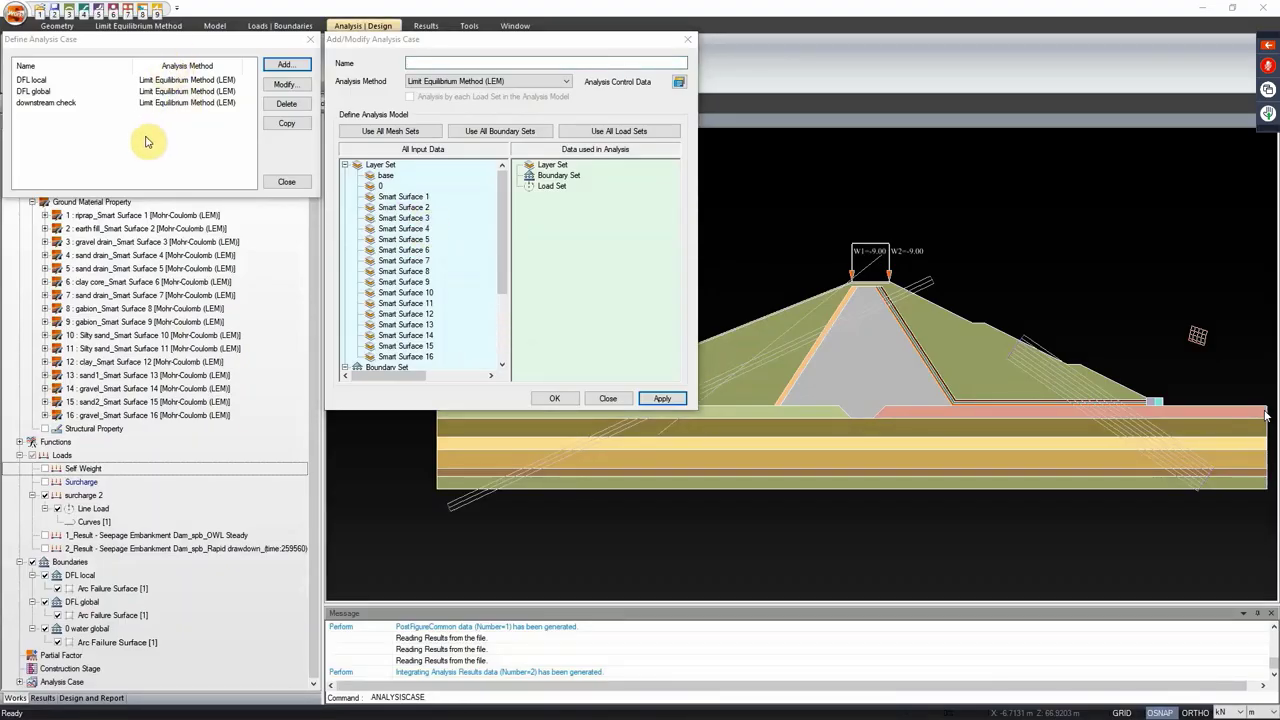
Step: Name the new LEM analysis case "drawdown upstream" and include all mesh sets in it
{"action": "left_click", "coordinate": [420, 63]}
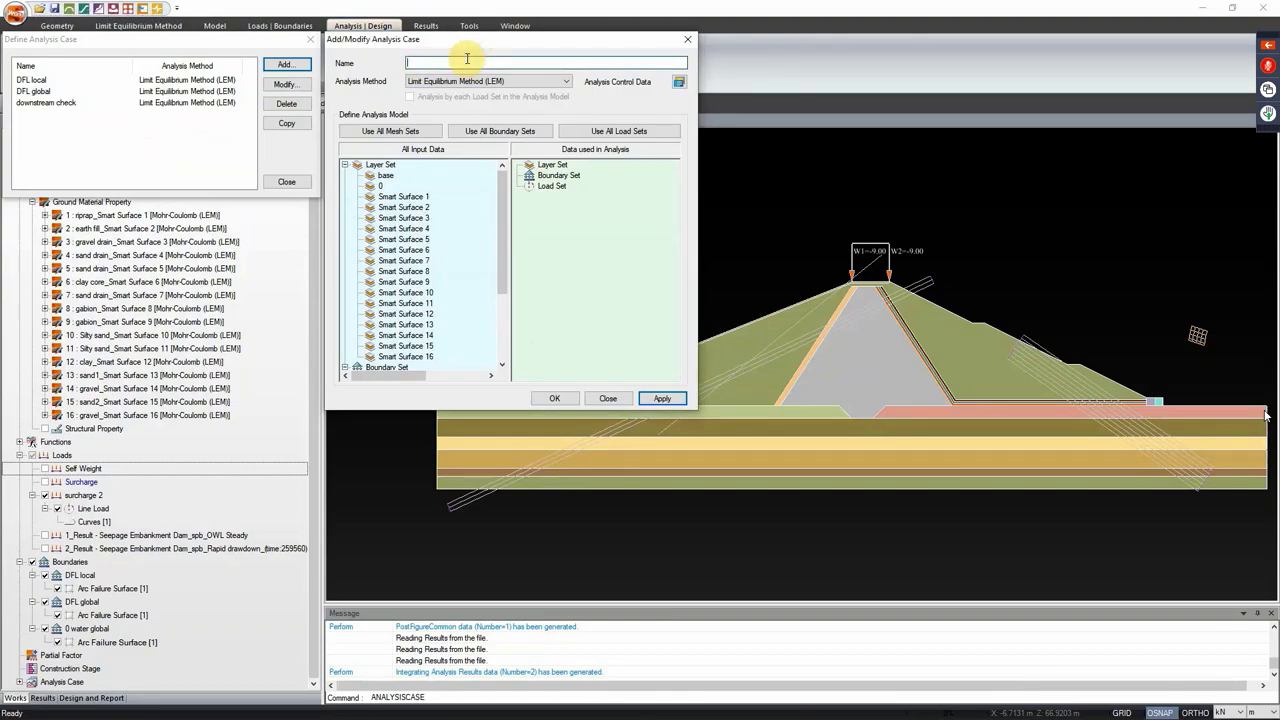
{"action": "type", "text": "ustr"}
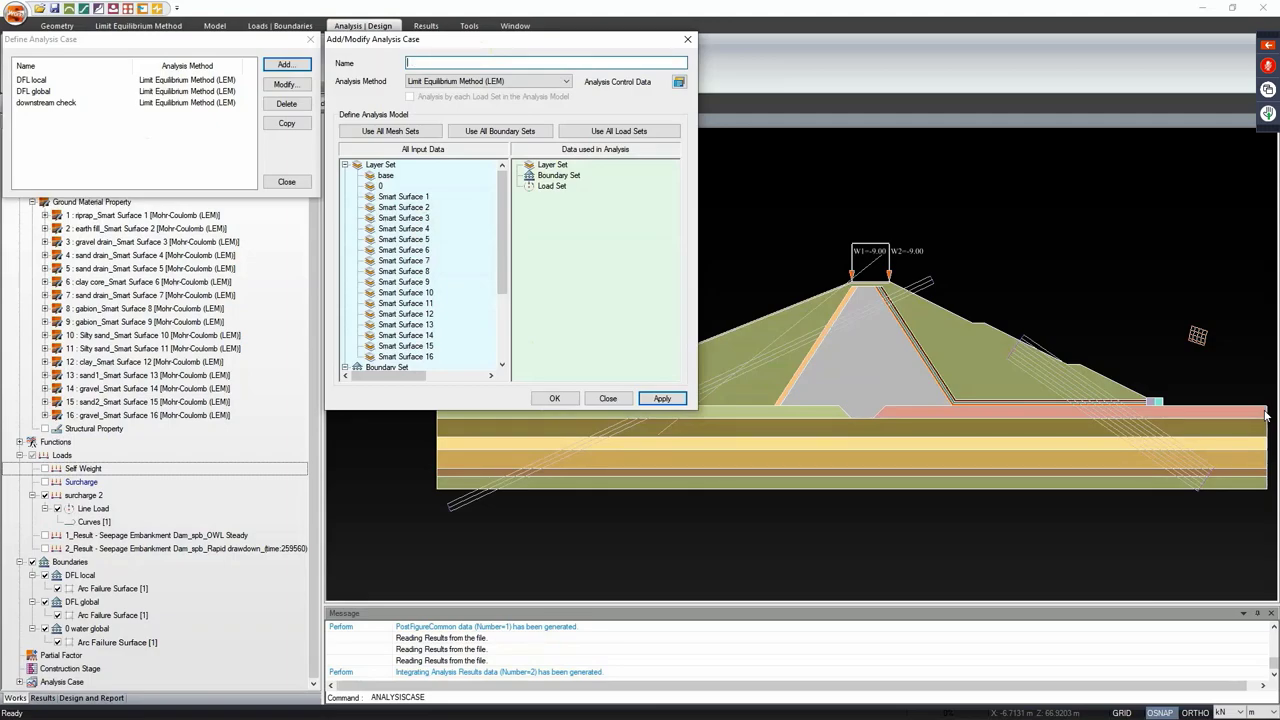
{"action": "type", "text": "drawdown upstream"}
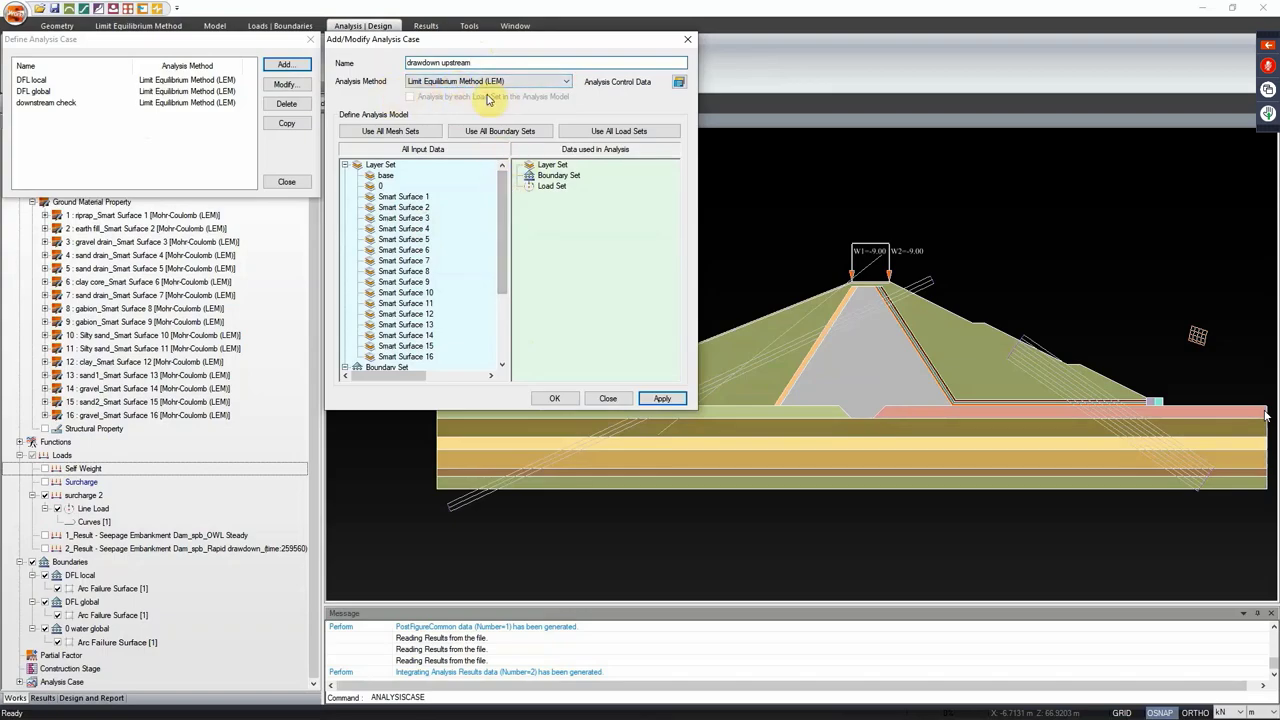
{"action": "left_click", "coordinate": [423, 133]}
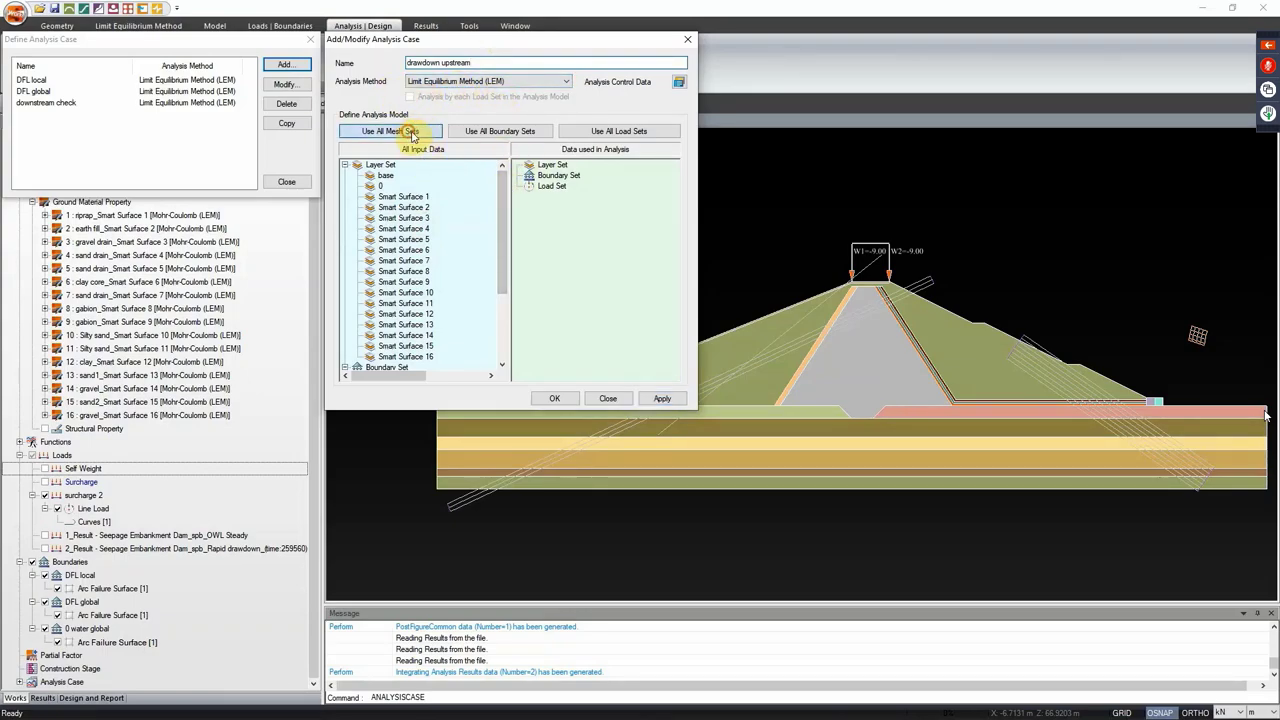
Step: Add the imported Rapid drawdown seepage load and the DFL local boundary, and extend the case name to "drawdown upstream local"
{"action": "left_click_drag", "start_coordinate": [504, 208], "coordinate": [517, 320]}
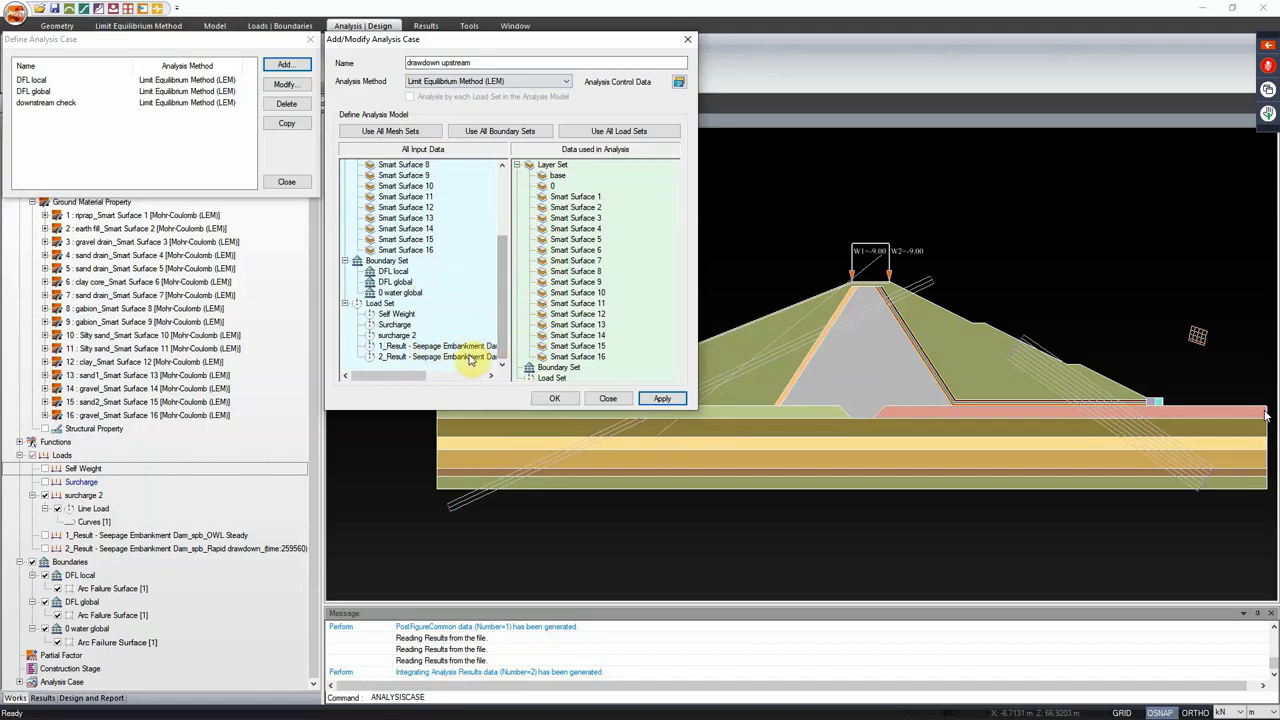
{"action": "left_click_drag", "start_coordinate": [455, 356], "coordinate": [648, 345]}
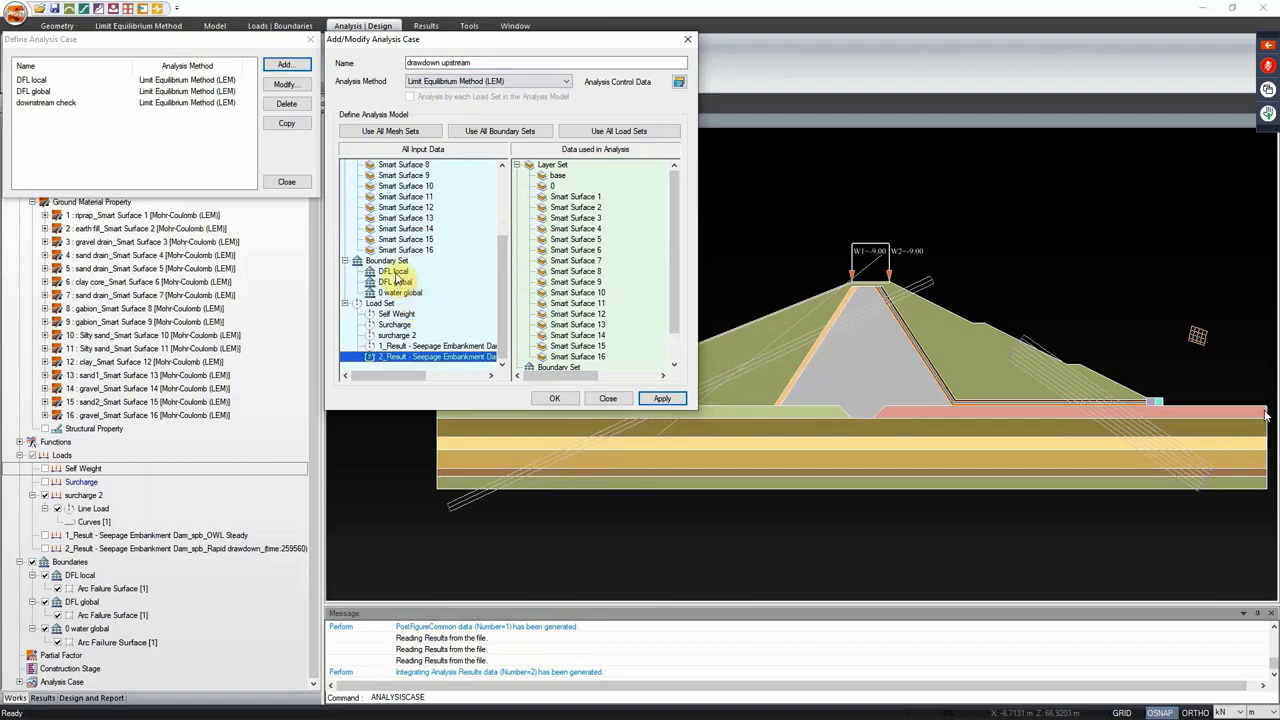
{"action": "left_click_drag", "start_coordinate": [395, 277], "coordinate": [609, 280]}
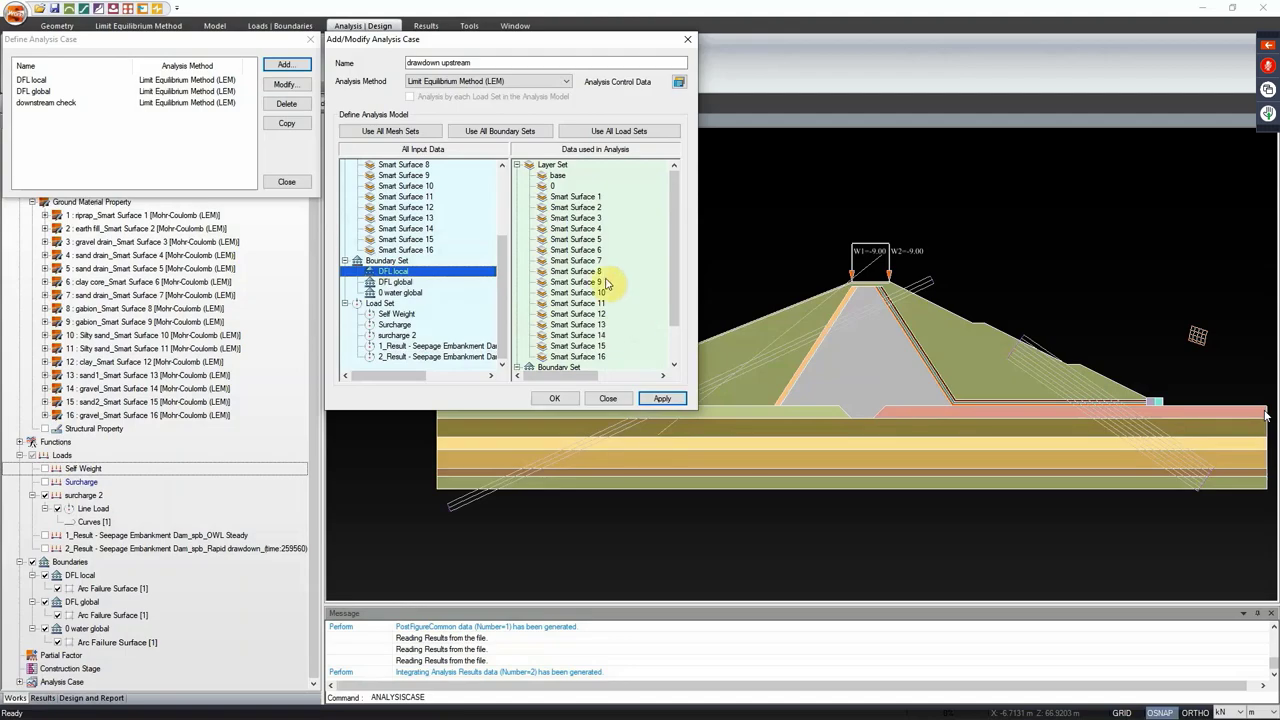
{"action": "left_click", "coordinate": [487, 62]}
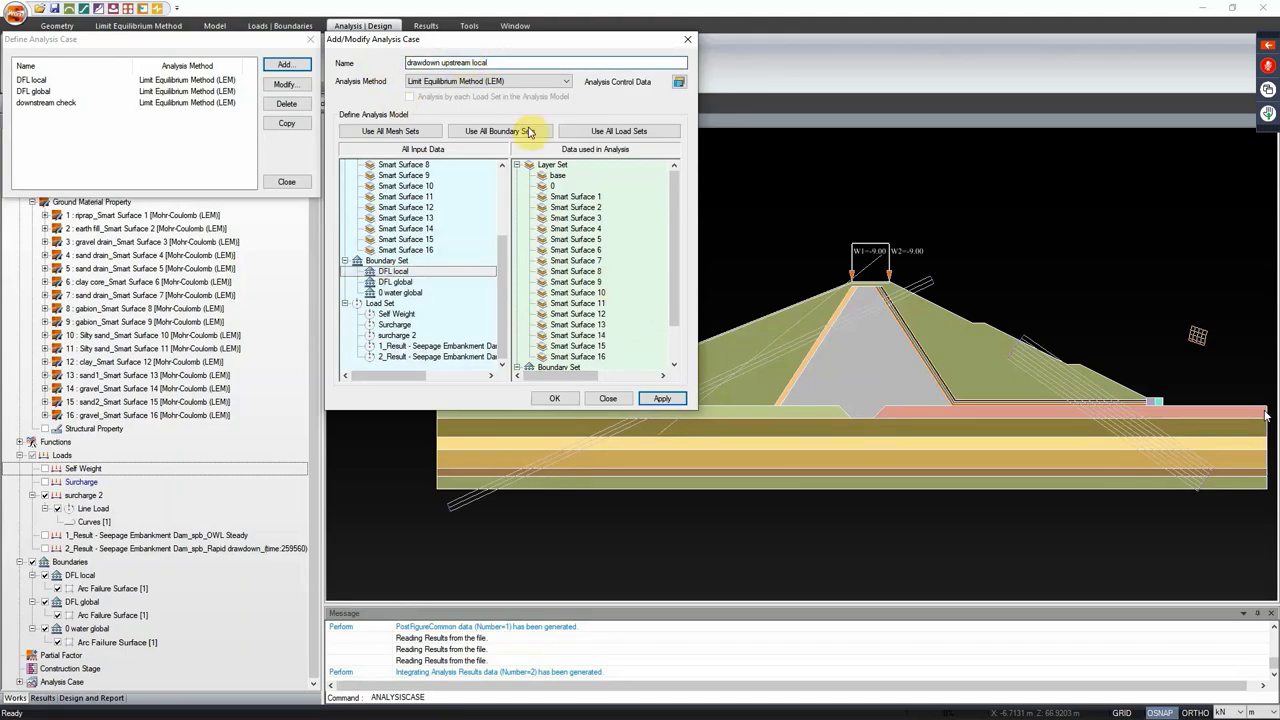
Step: Set the case's slope direction to Right to Left in the analysis control data and save the drawdown upstream local case
{"action": "left_click", "coordinate": [680, 82]}
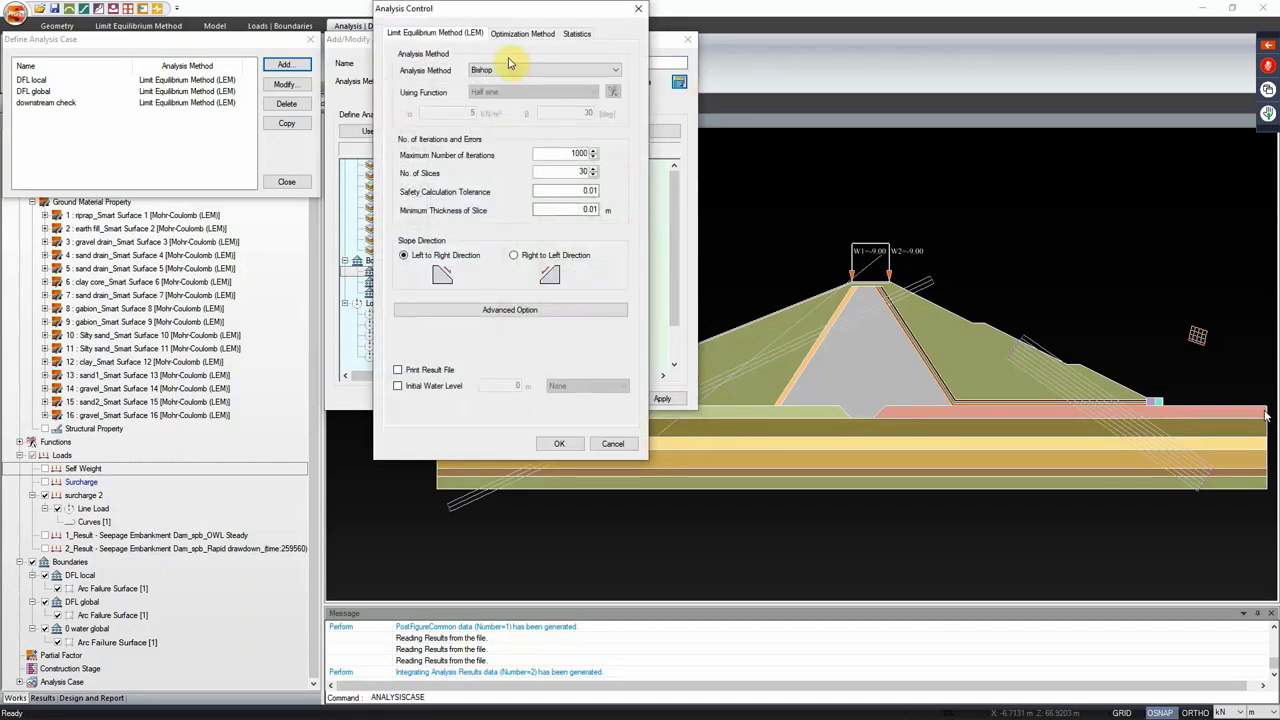
{"action": "left_click_drag", "start_coordinate": [512, 20], "coordinate": [905, 106]}
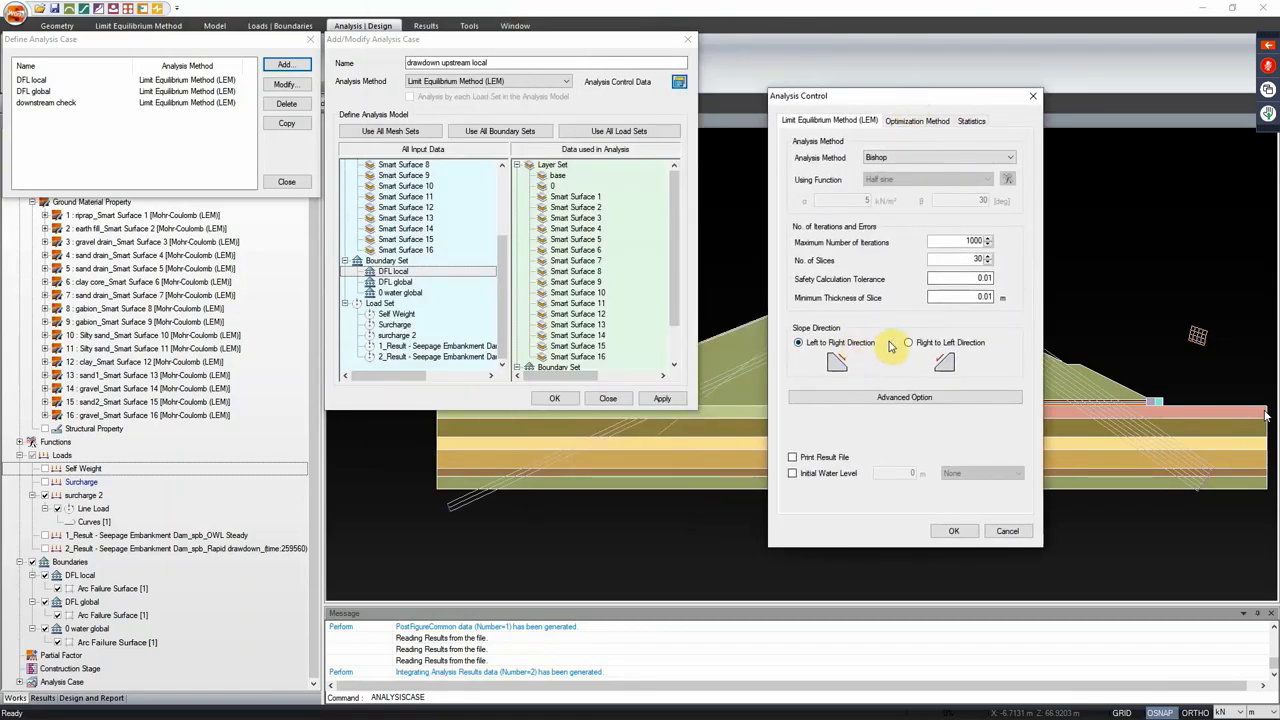
{"action": "left_click", "coordinate": [918, 343]}
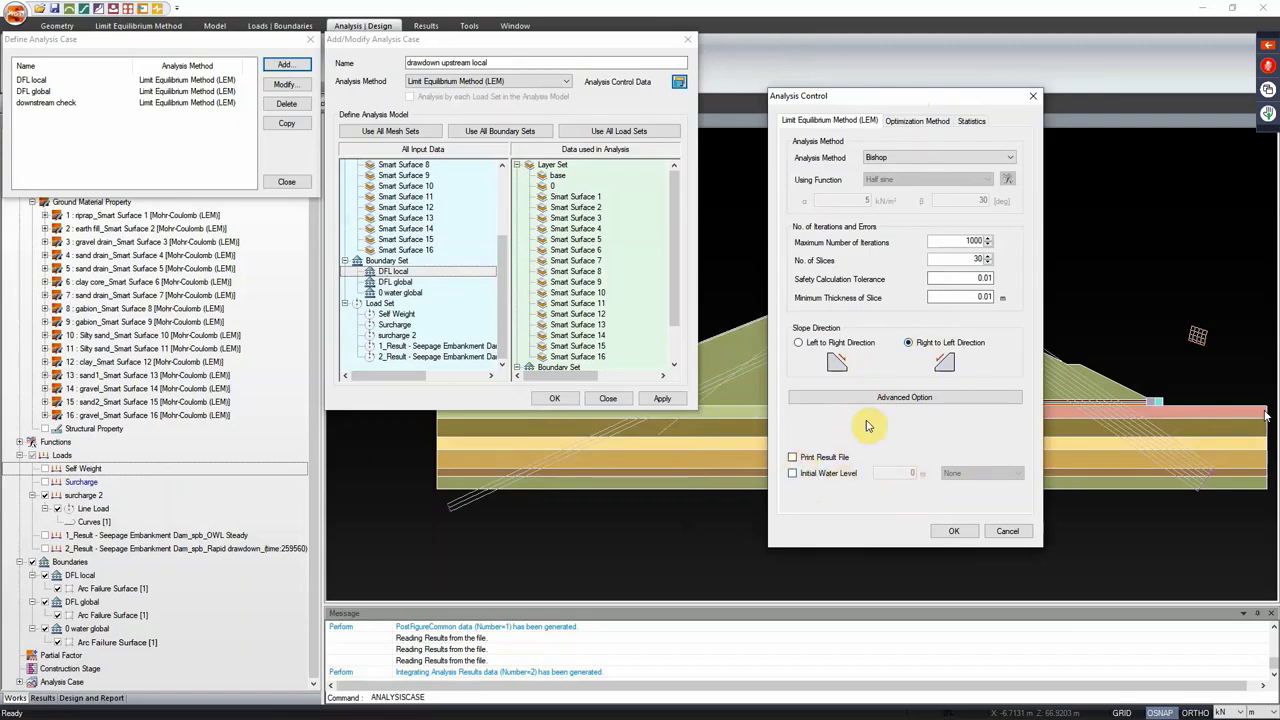
{"action": "left_click_drag", "start_coordinate": [884, 105], "coordinate": [883, 46]}
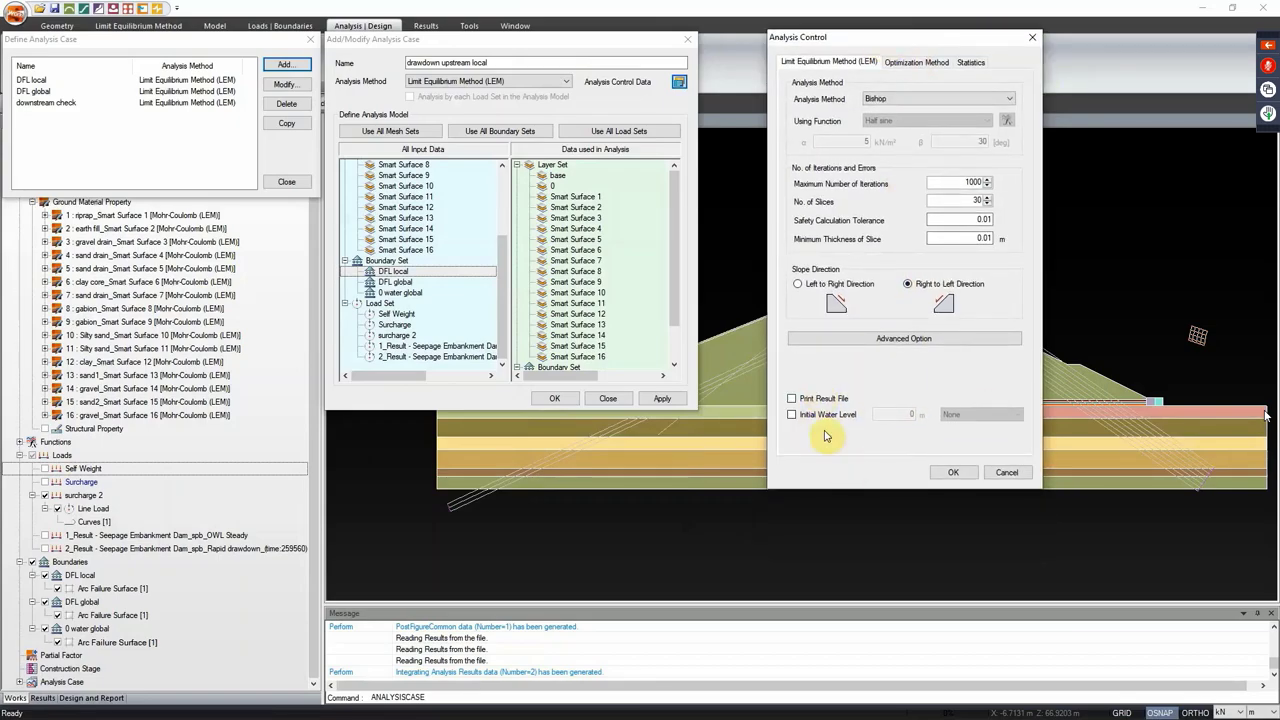
{"action": "left_click", "coordinate": [954, 473]}
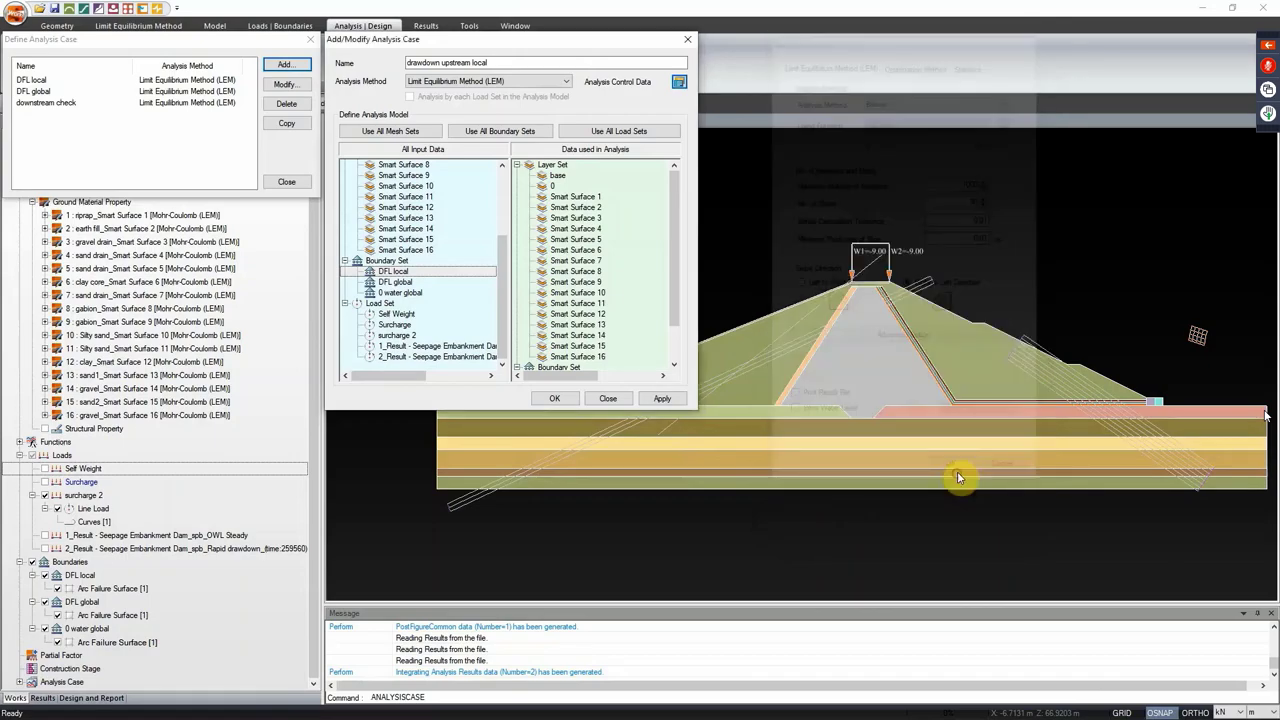
{"action": "left_click", "coordinate": [660, 398]}
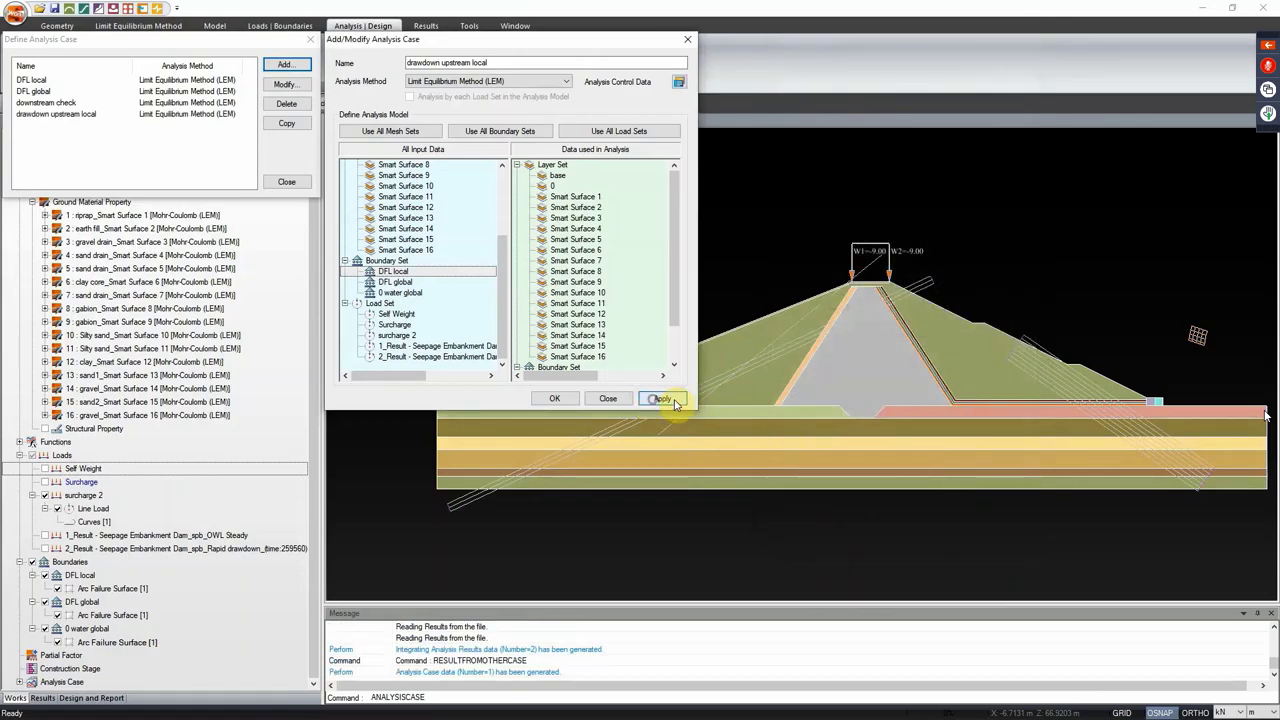
Step: Create a variant case named "drawdown upstream global" that uses the DFL global boundary in place of DFL local
{"action": "double_click", "coordinate": [480, 62]}
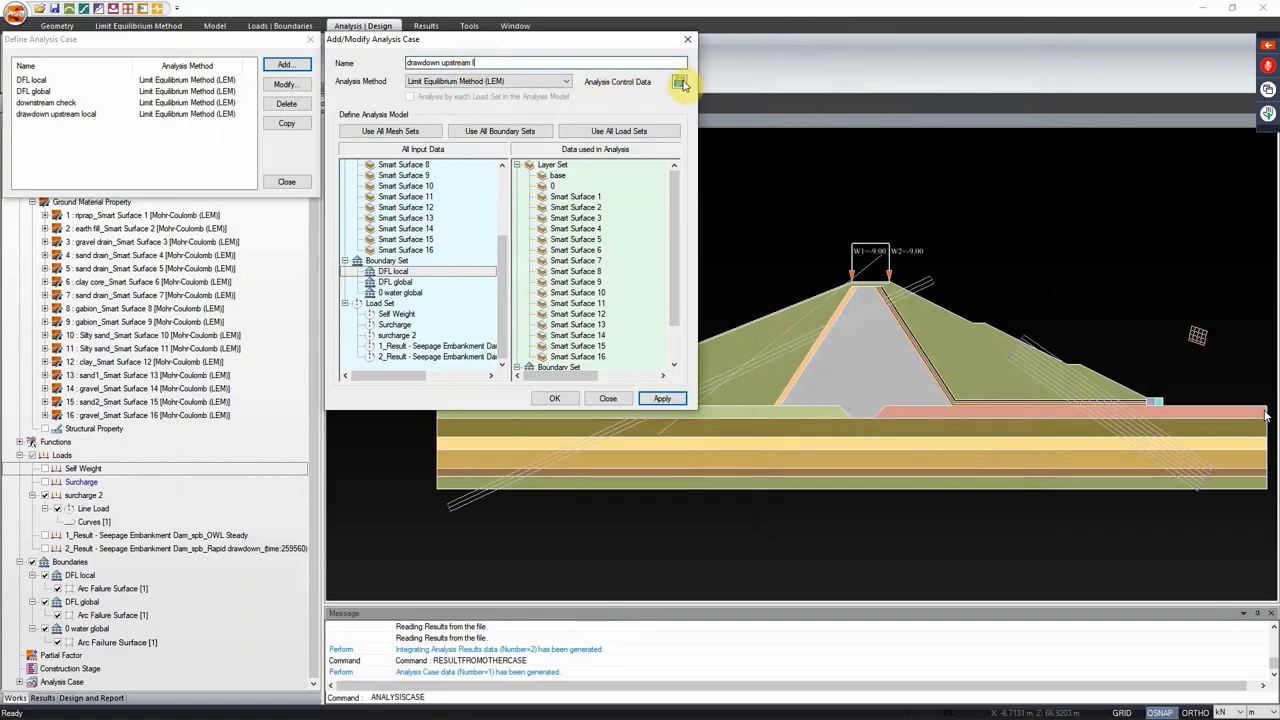
{"action": "type", "text": "global"}
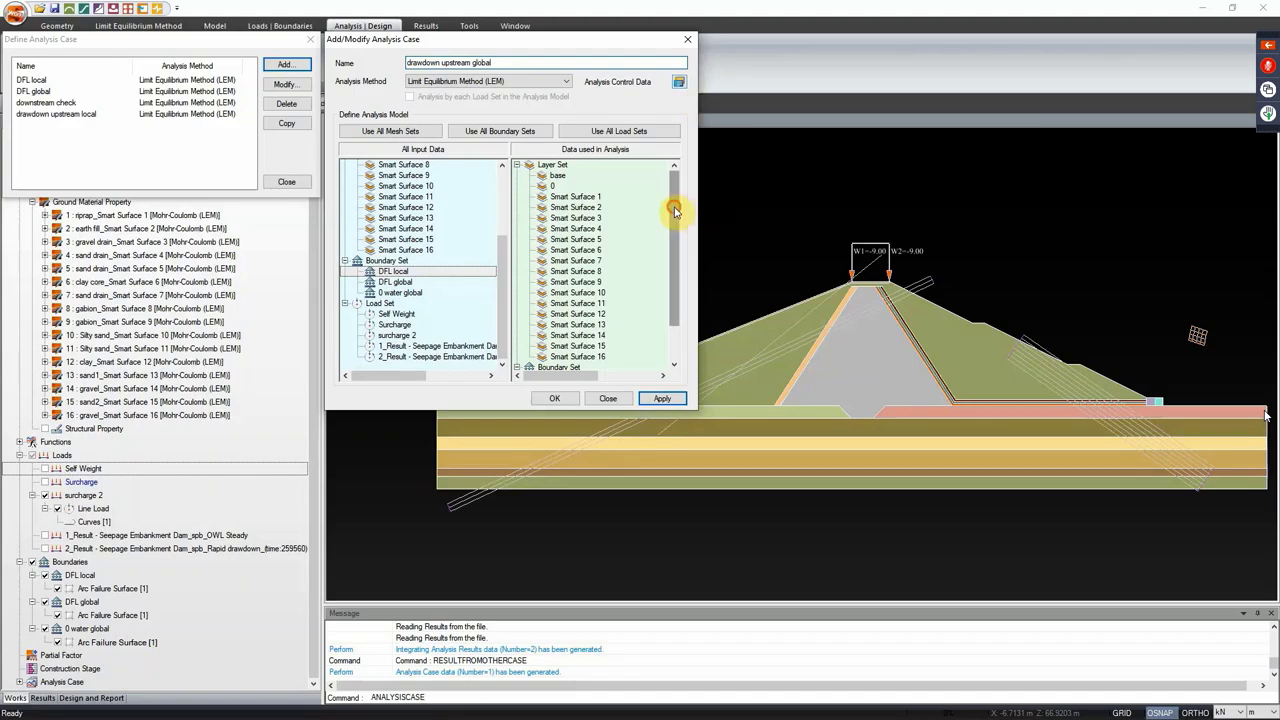
{"action": "left_click_drag", "start_coordinate": [674, 182], "coordinate": [680, 290]}
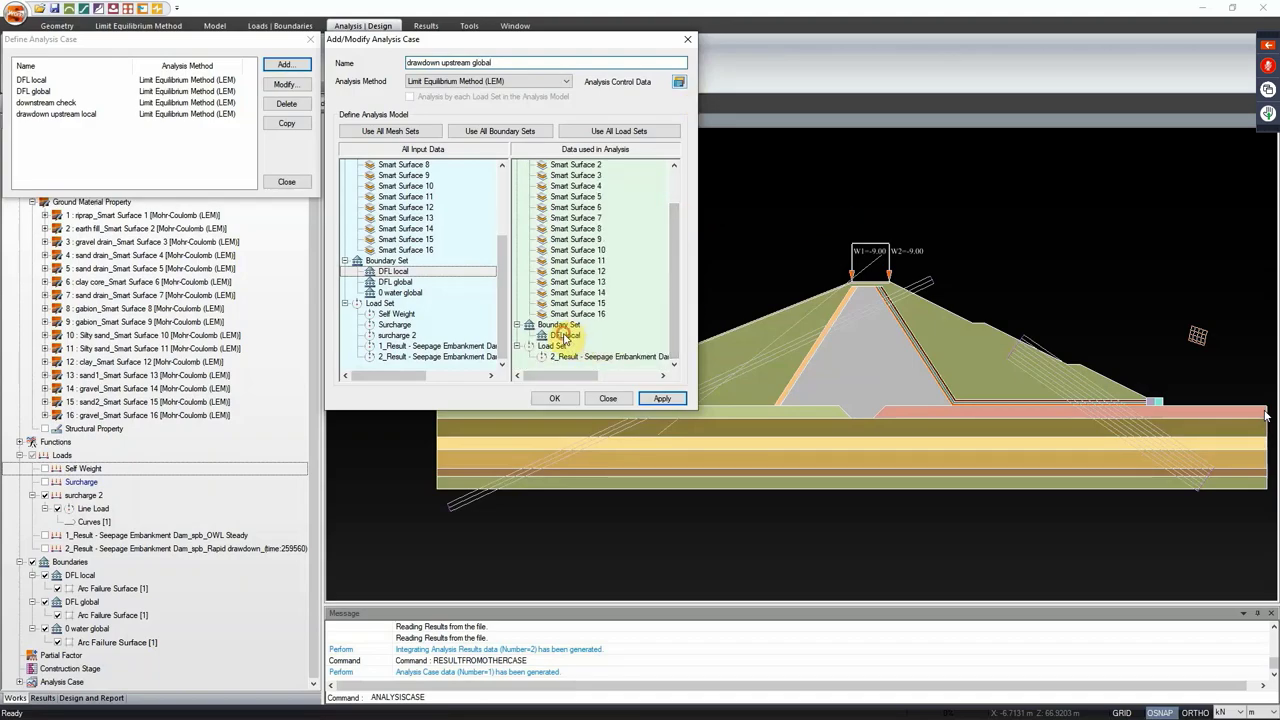
{"action": "left_click", "coordinate": [565, 337]}
{"action": "mouse_move", "coordinate": [556, 338]}
{"action": "left_mouse_down"}
{"action": "mouse_move", "coordinate": [405, 290]}
{"action": "mouse_move", "coordinate": [534, 346]}
{"action": "mouse_move", "coordinate": [551, 330]}
{"action": "left_mouse_up"}
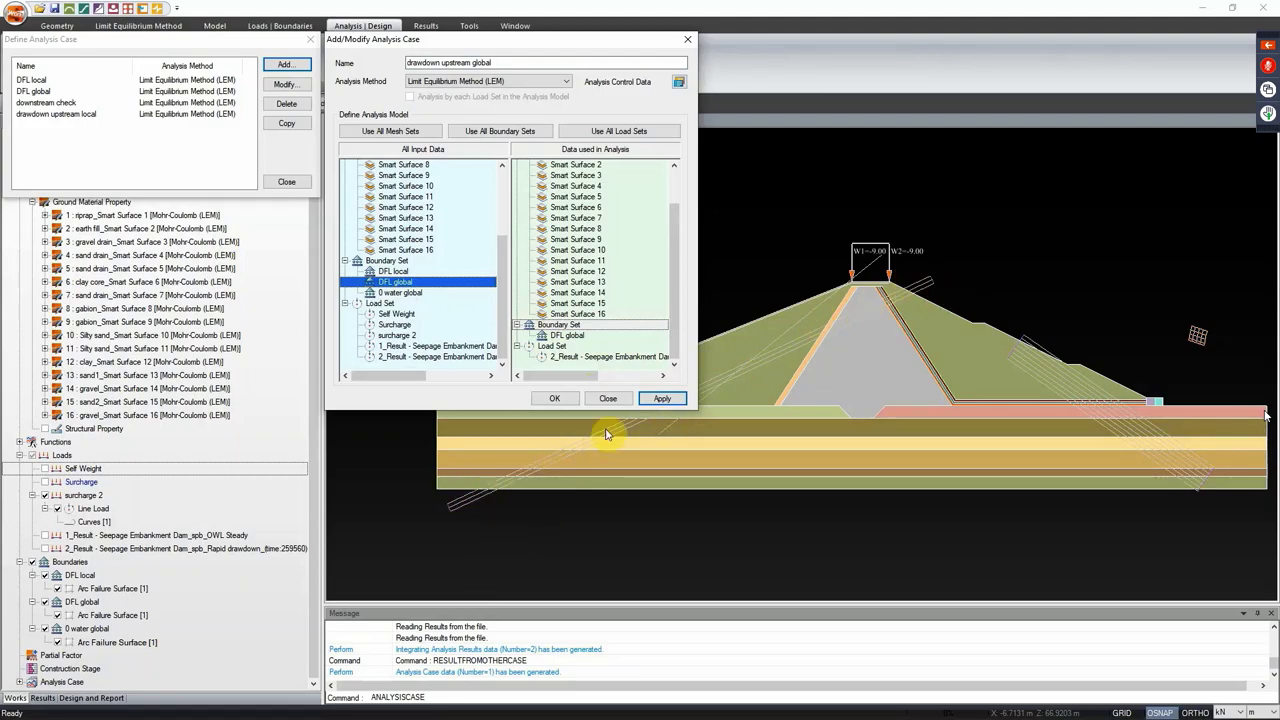
{"action": "left_click", "coordinate": [665, 400]}
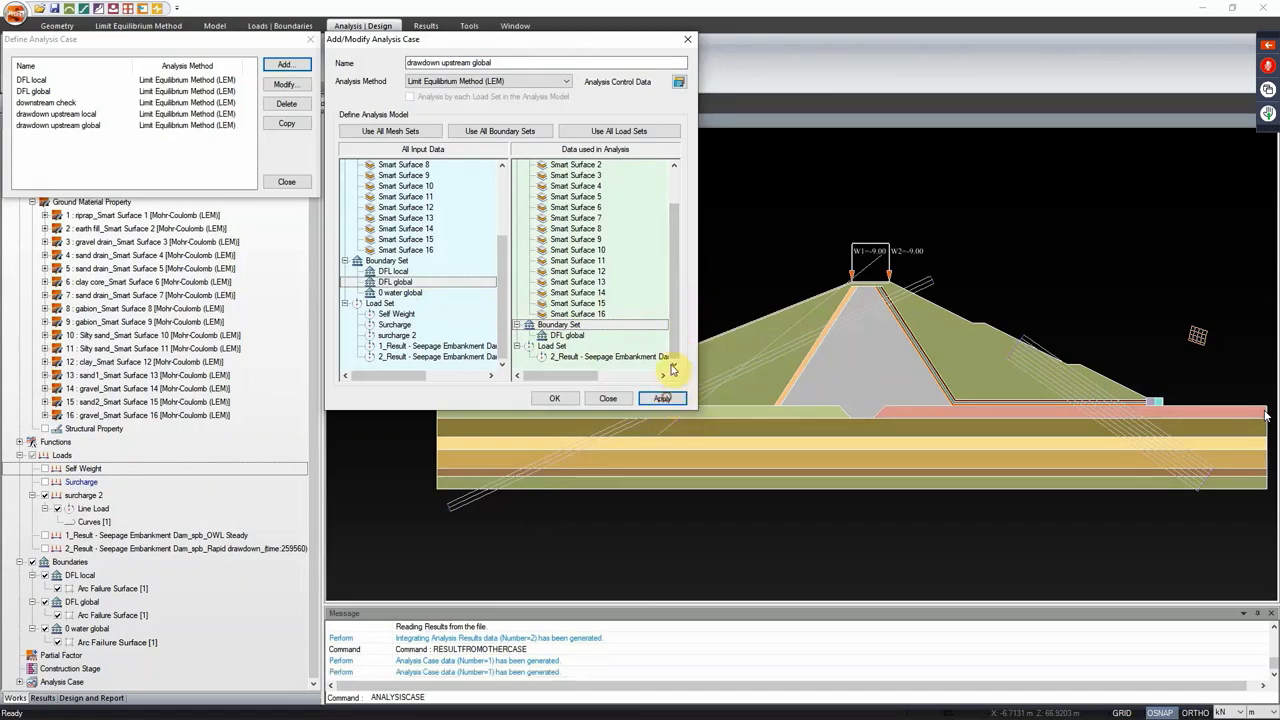
{"action": "left_click", "coordinate": [607, 399]}
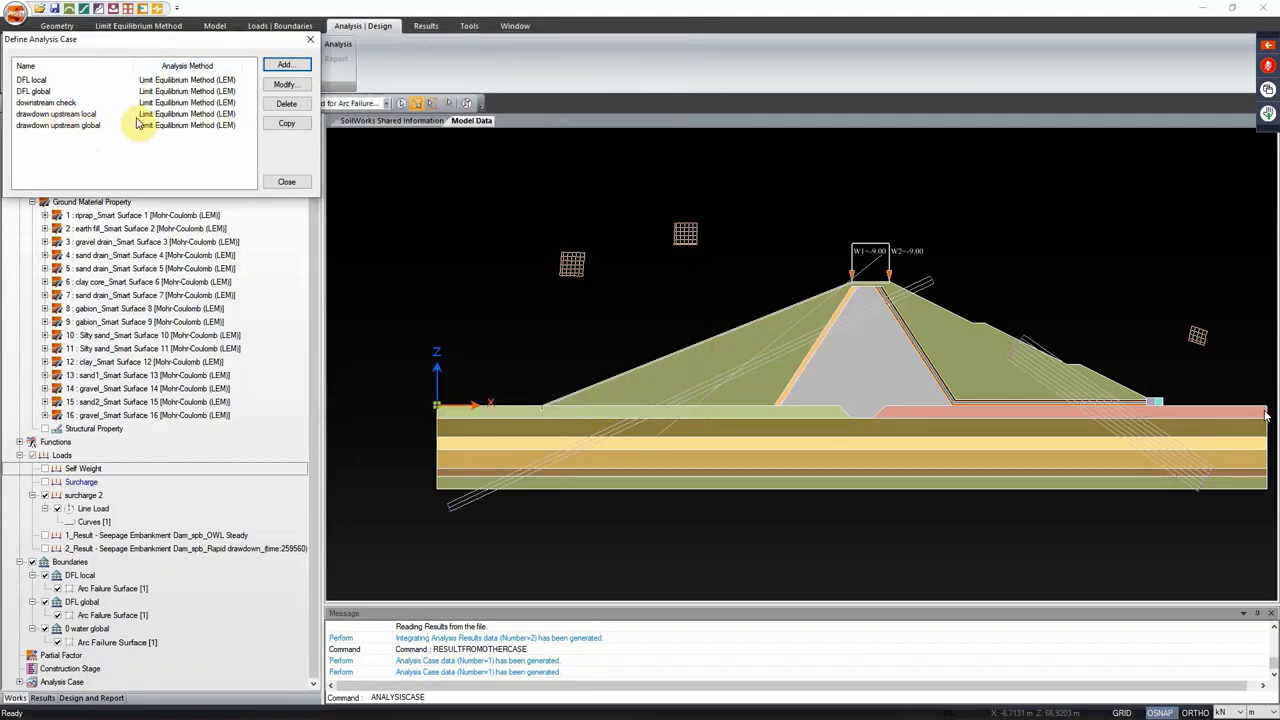
Step: Add an analysis case named "DFL + SS global" with all mesh sets, the DFL global boundary and the surcharge 2 load
{"action": "left_click", "coordinate": [285, 65]}
{"action": "left_click", "coordinate": [448, 63]}
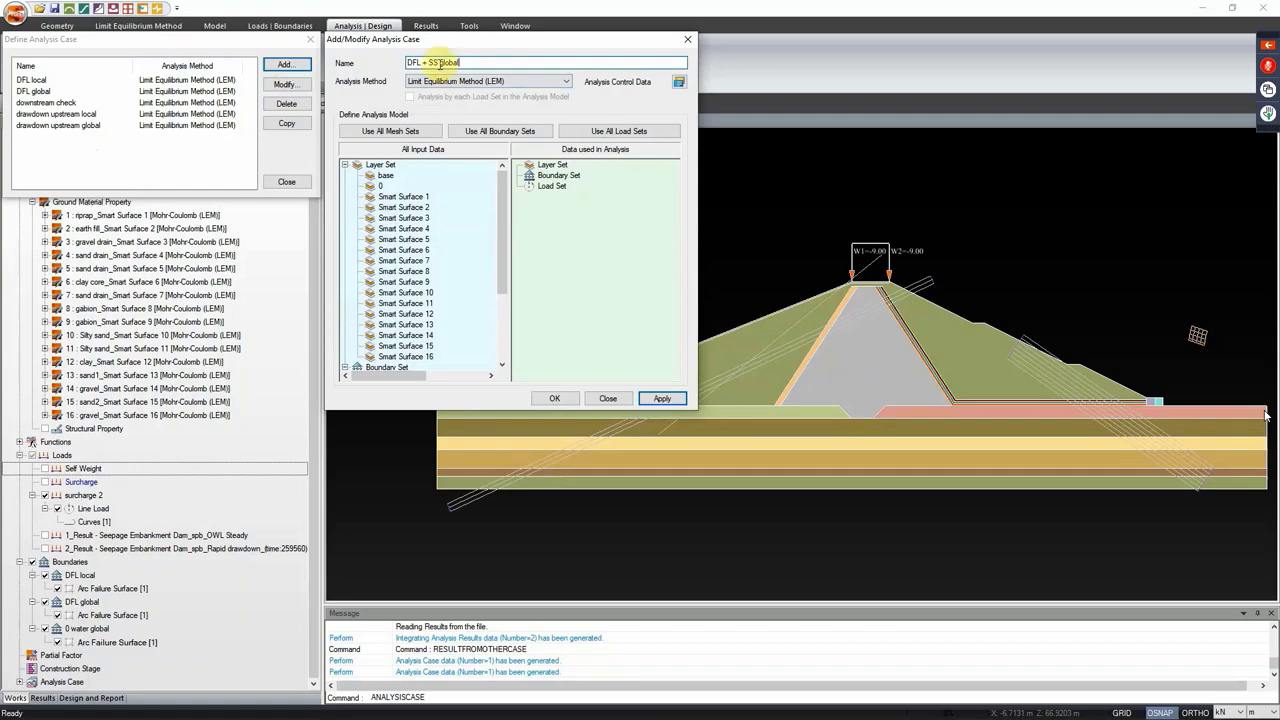
{"action": "left_click", "coordinate": [390, 131]}
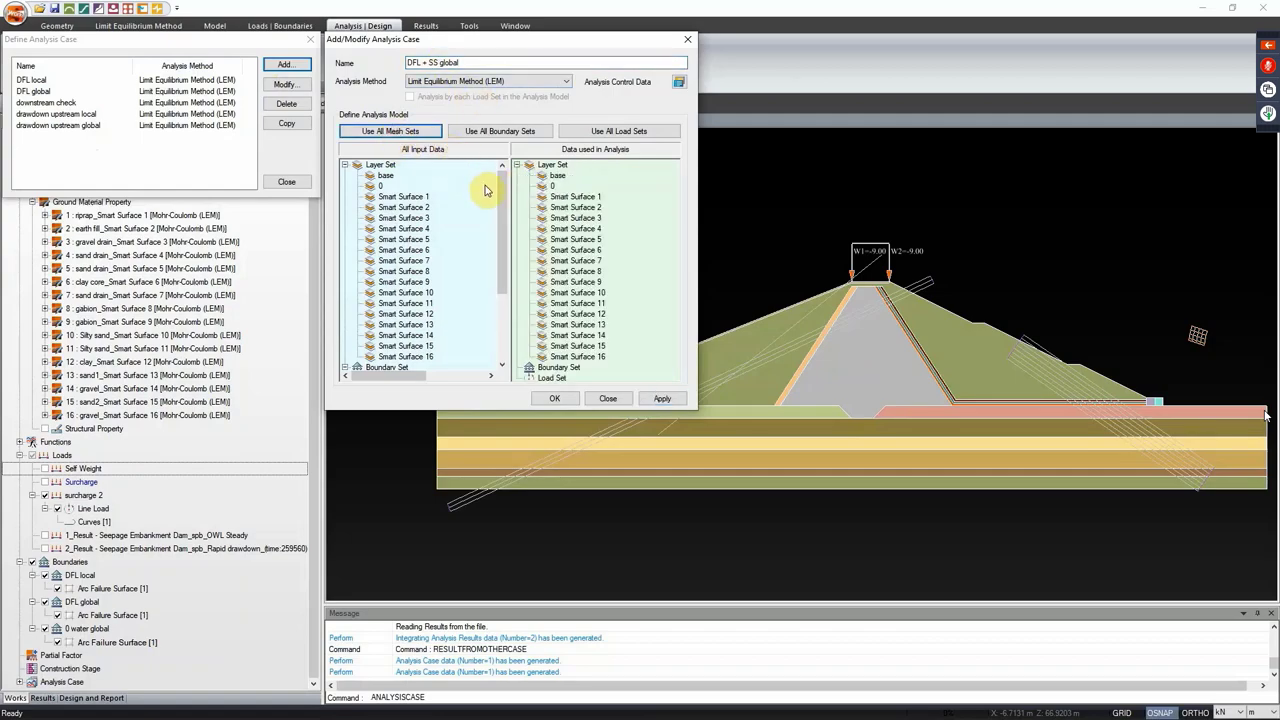
{"action": "left_click_drag", "start_coordinate": [503, 205], "coordinate": [503, 284]}
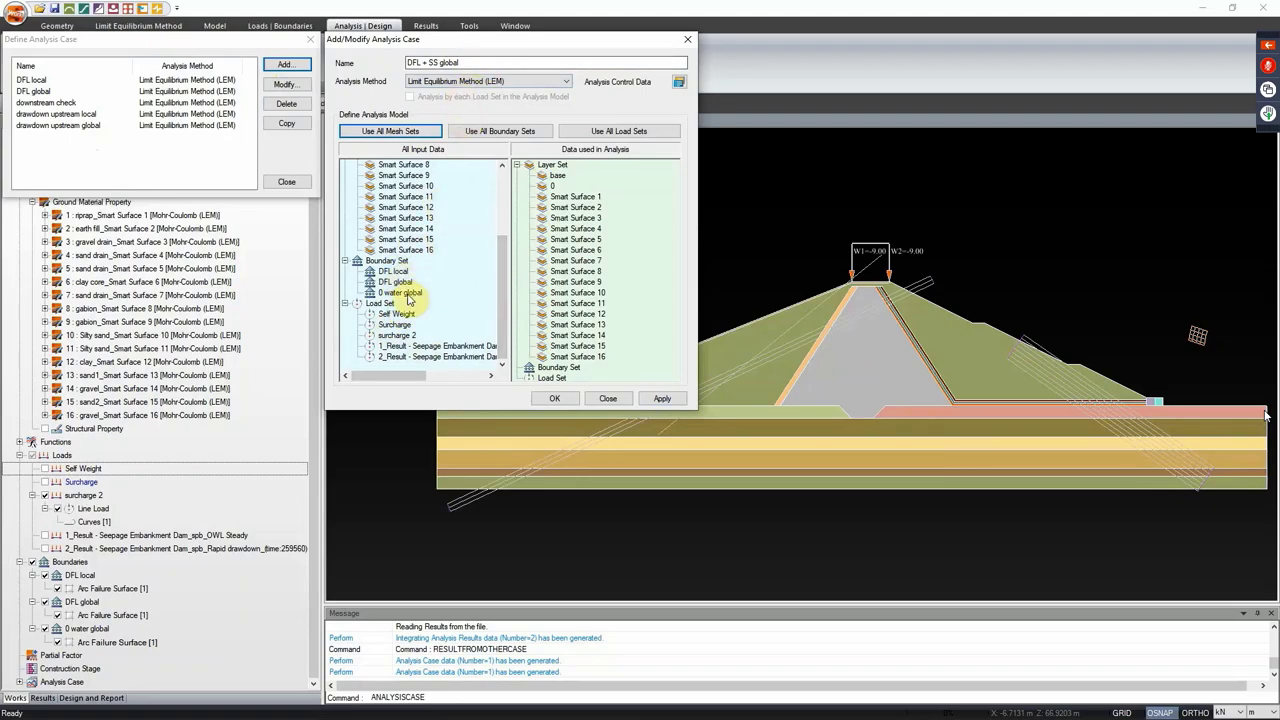
{"action": "left_click_drag", "start_coordinate": [400, 283], "coordinate": [604, 279]}
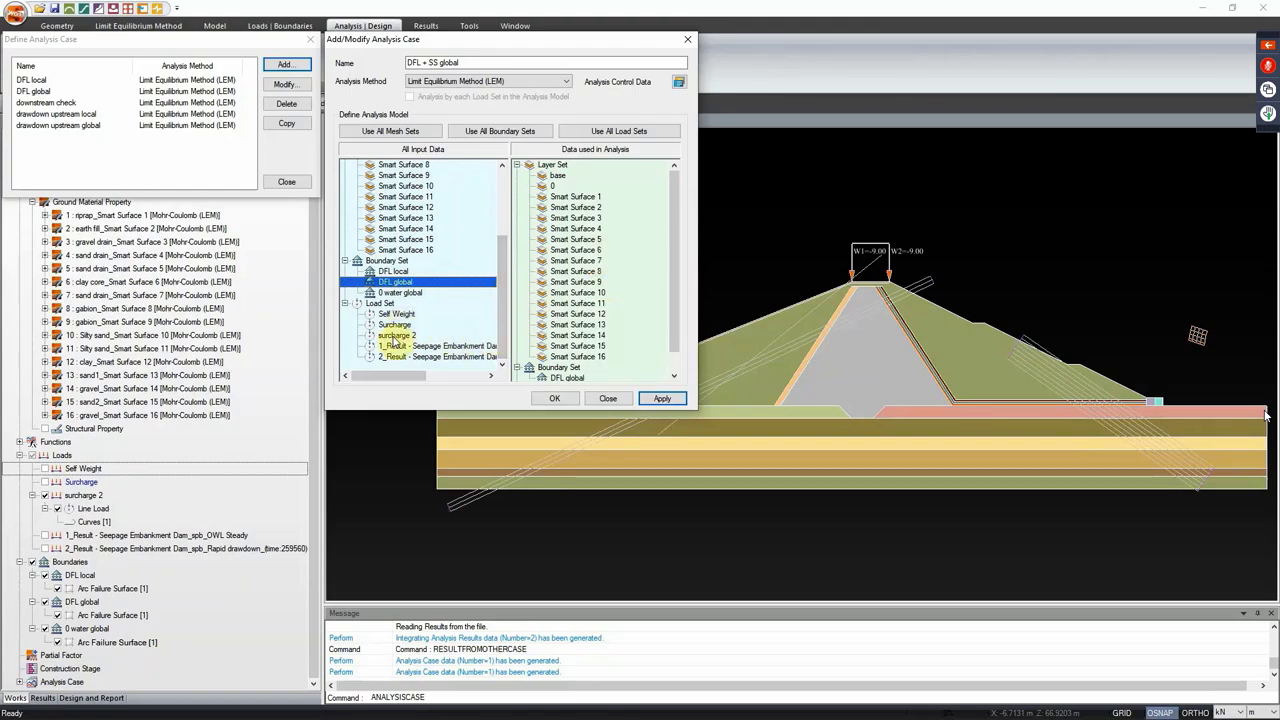
{"action": "left_click", "coordinate": [395, 338]}
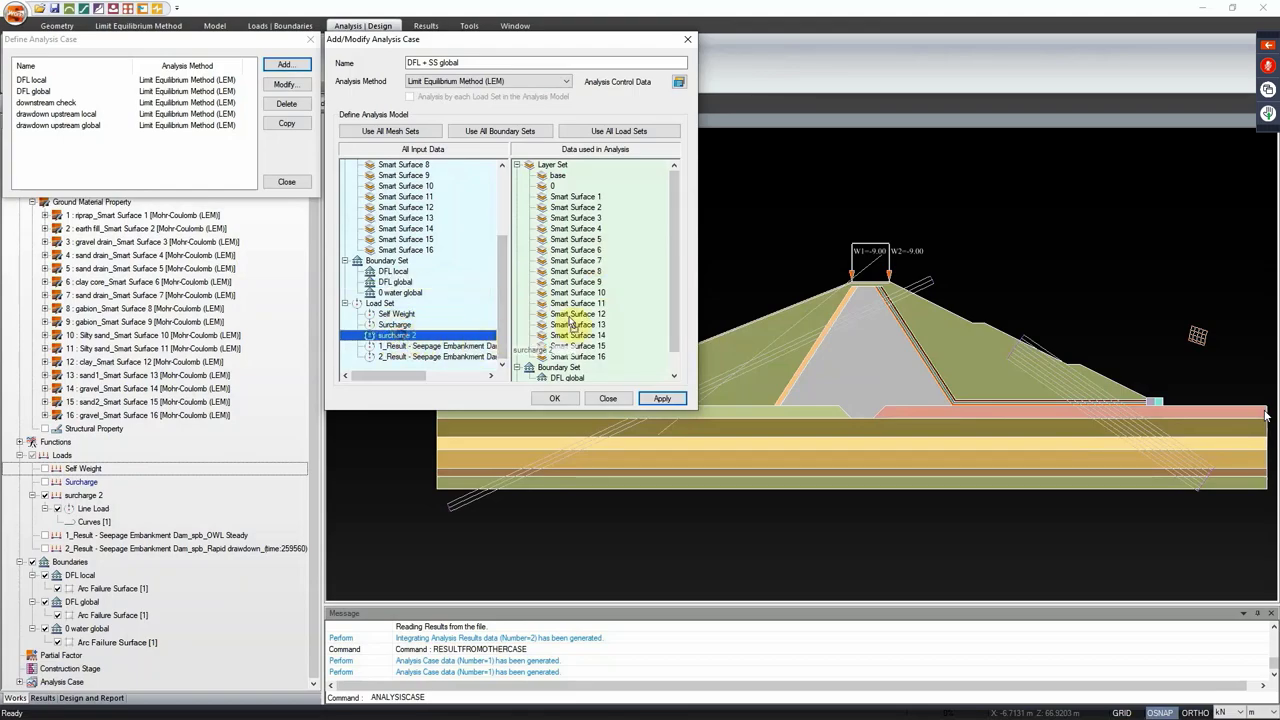
{"action": "scroll", "coordinate": [673, 232], "scroll_direction": "down", "scroll_amount": 2}
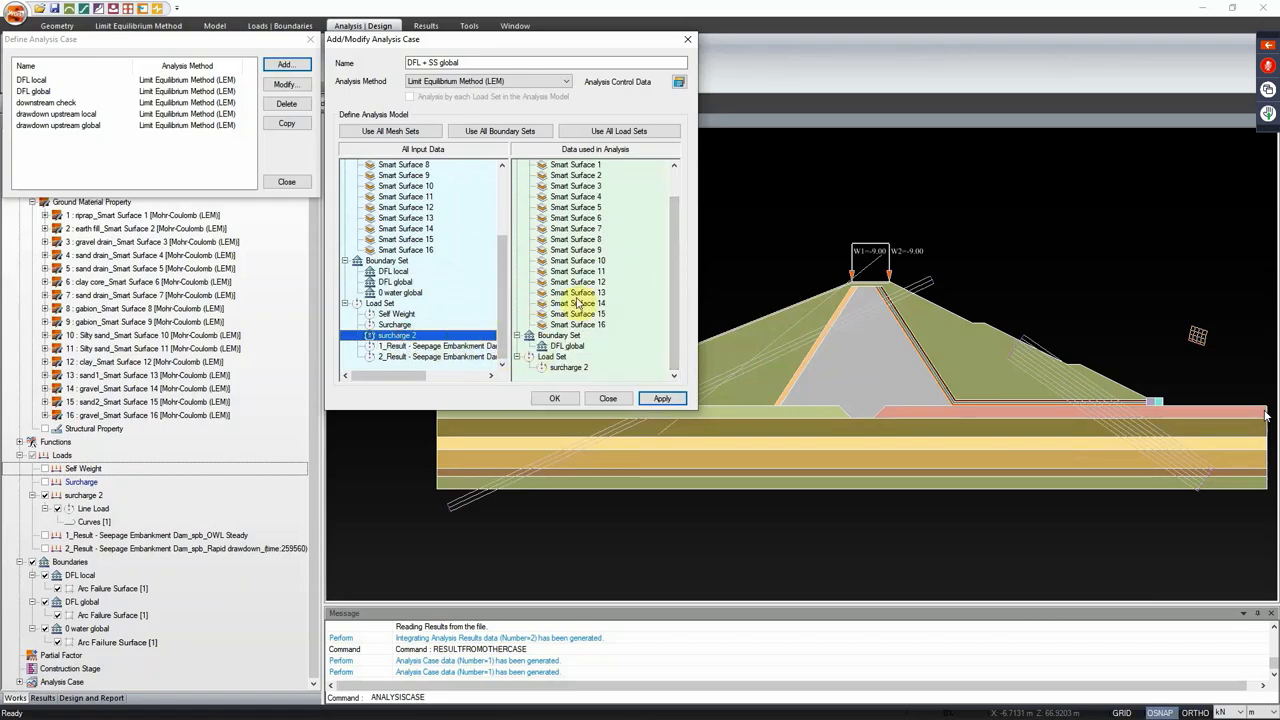
{"action": "scroll", "coordinate": [677, 257], "scroll_direction": "up", "scroll_amount": 2}
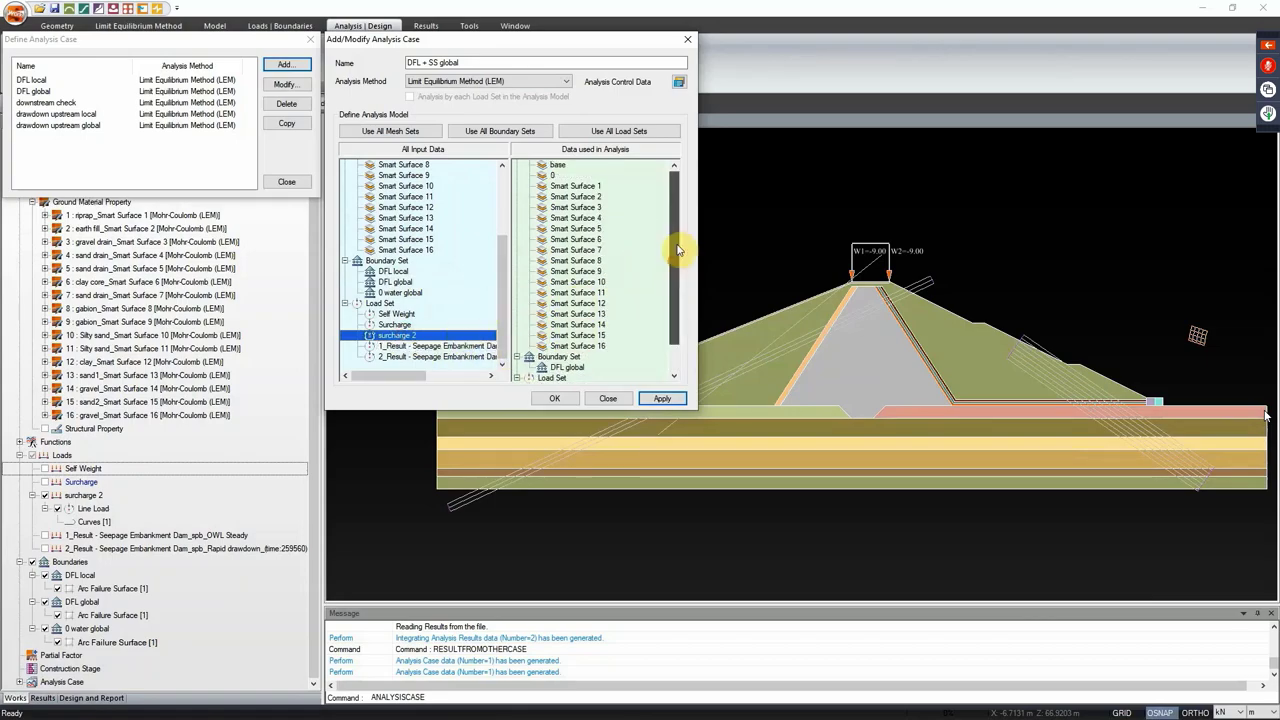
Step: Set the case to the Spencer method, Right to Left direction and an initial water level of 27.5 m, and save it
{"action": "left_click", "coordinate": [682, 83]}
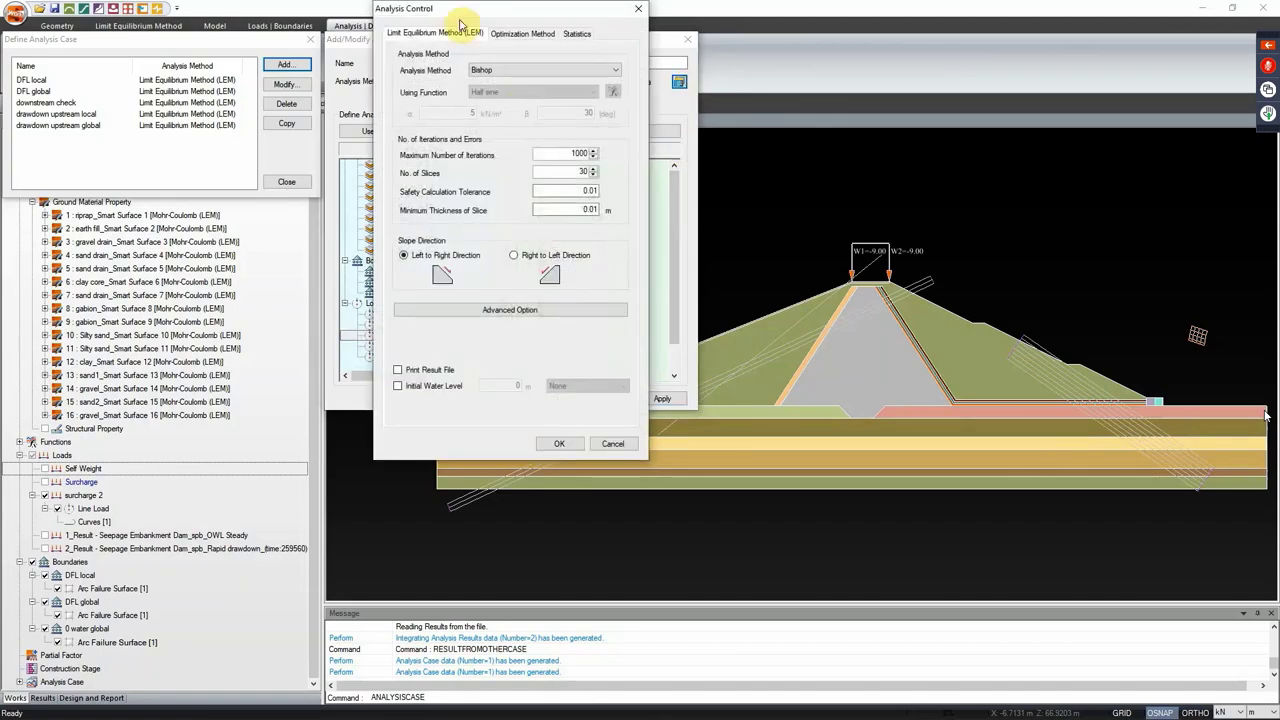
{"action": "left_click_drag", "start_coordinate": [560, 14], "coordinate": [914, 48]}
{"action": "left_click", "coordinate": [1022, 317]}
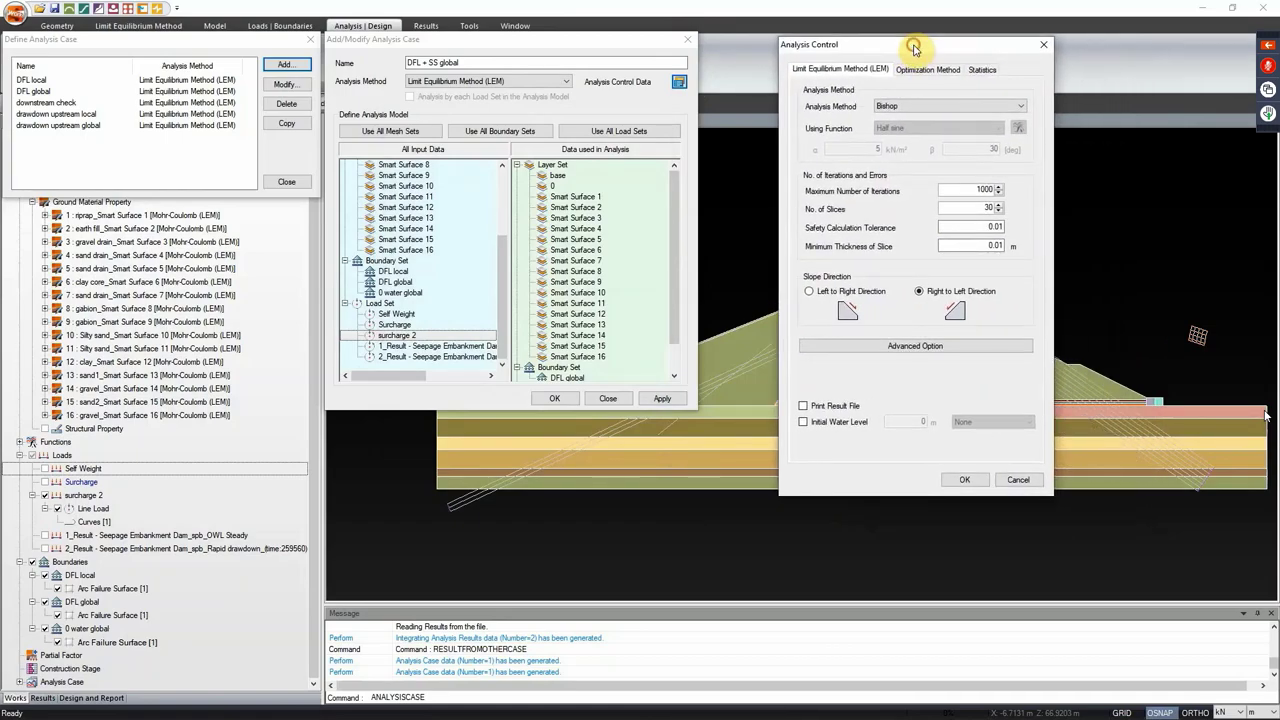
{"action": "left_click", "coordinate": [828, 423]}
{"action": "double_click", "coordinate": [906, 421]}
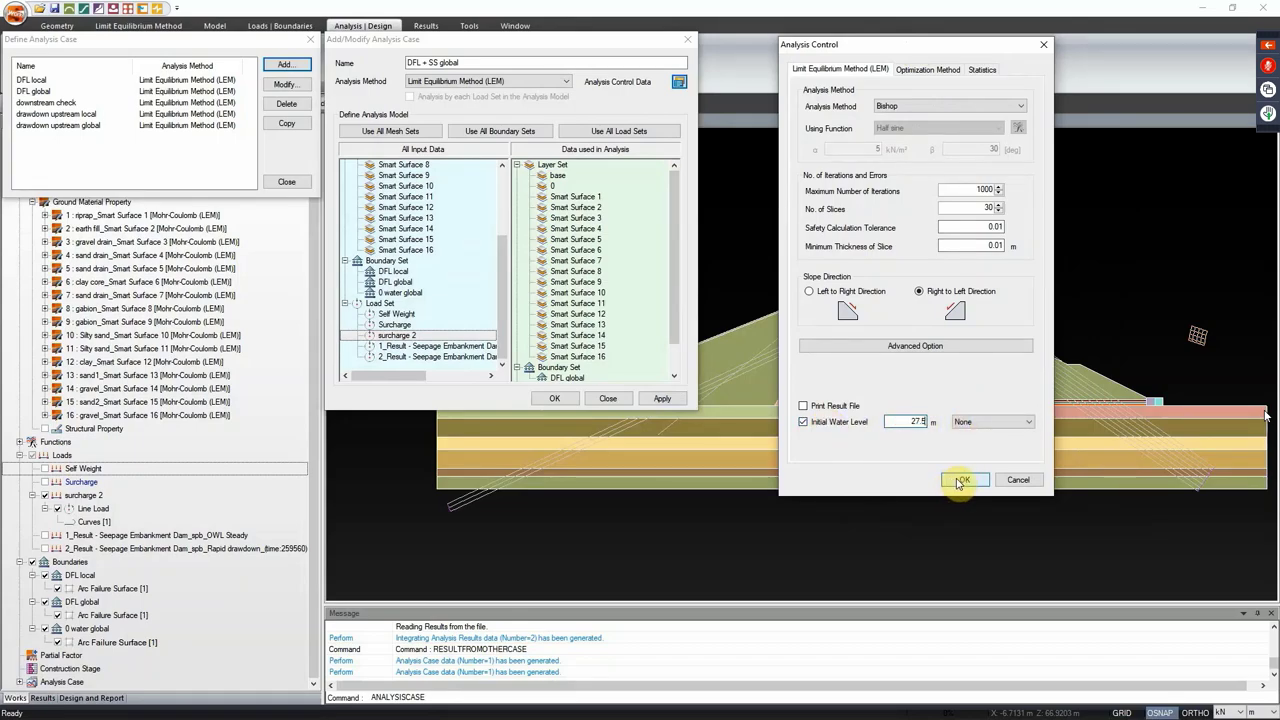
{"action": "left_click", "coordinate": [948, 106]}
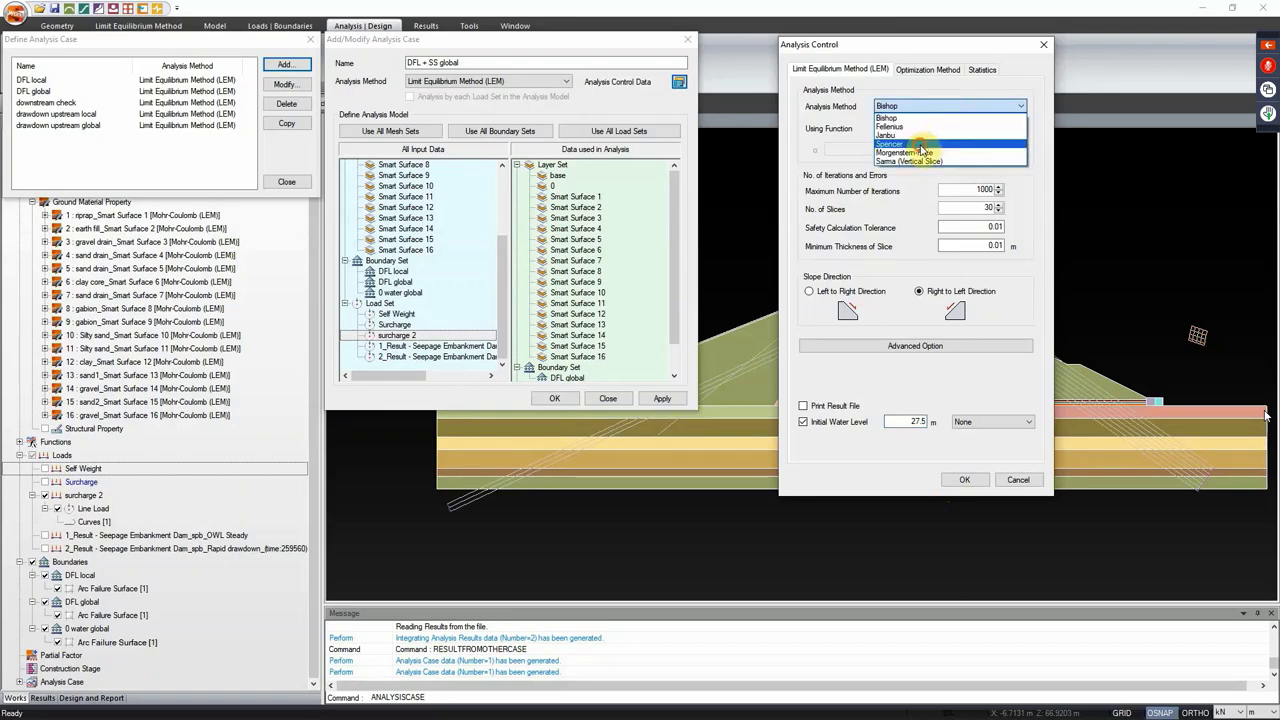
{"action": "left_click", "coordinate": [920, 144]}
{"action": "left_click", "coordinate": [965, 480]}
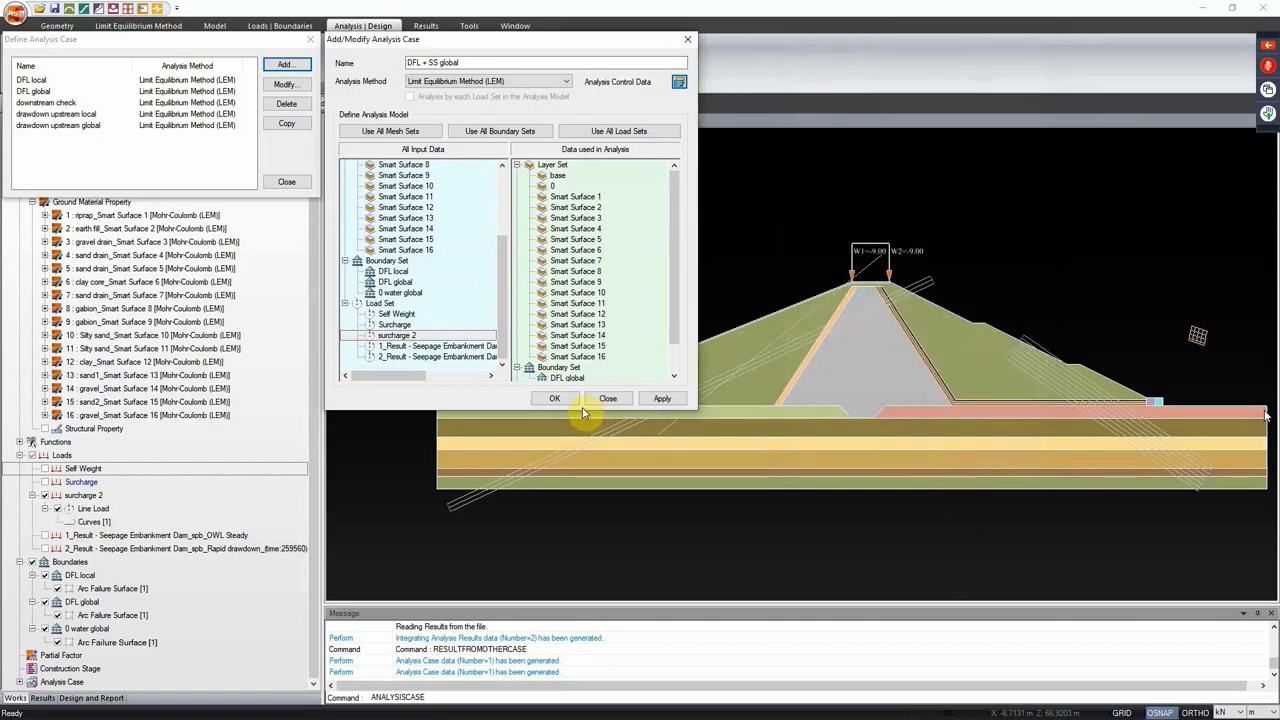
{"action": "left_click", "coordinate": [661, 399]}
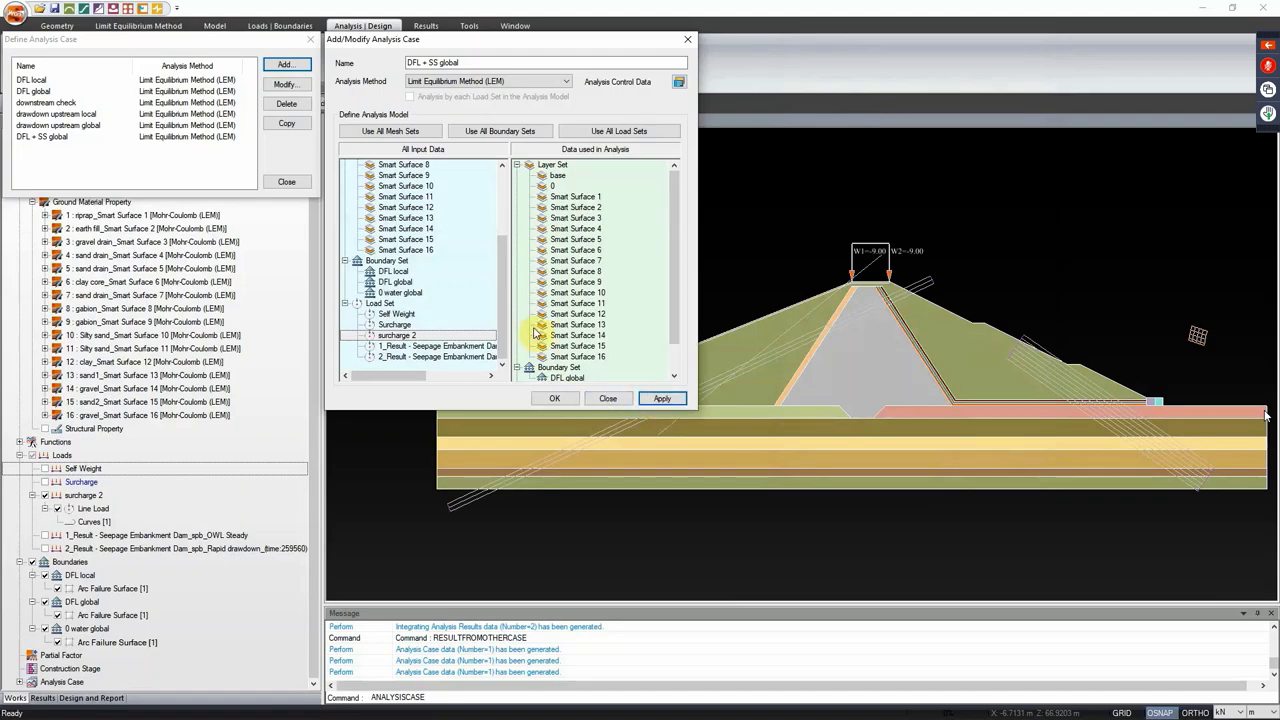
Step: Define a case named "OWL steady downstream" using the 0 water global boundary and adding the OWL Steady seepage result load to surcharge 2
{"action": "left_click", "coordinate": [481, 62]}
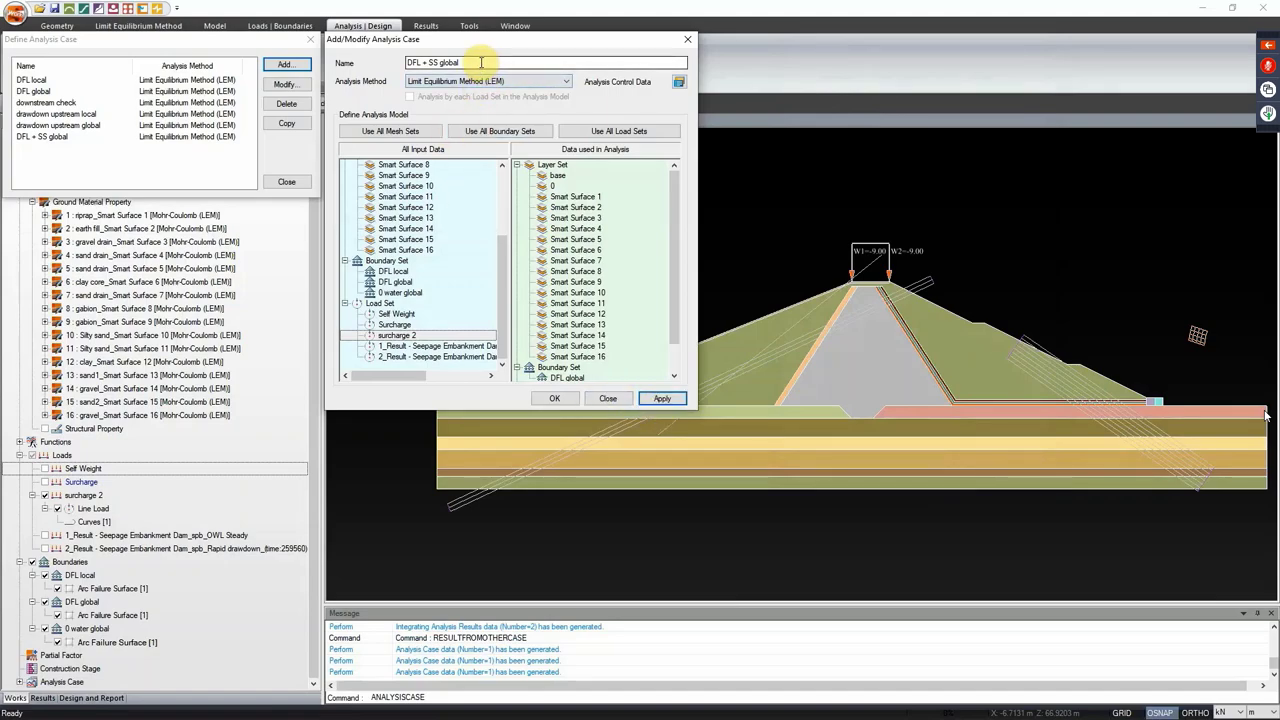
{"action": "left_click_drag", "start_coordinate": [481, 62], "coordinate": [352, 60]}
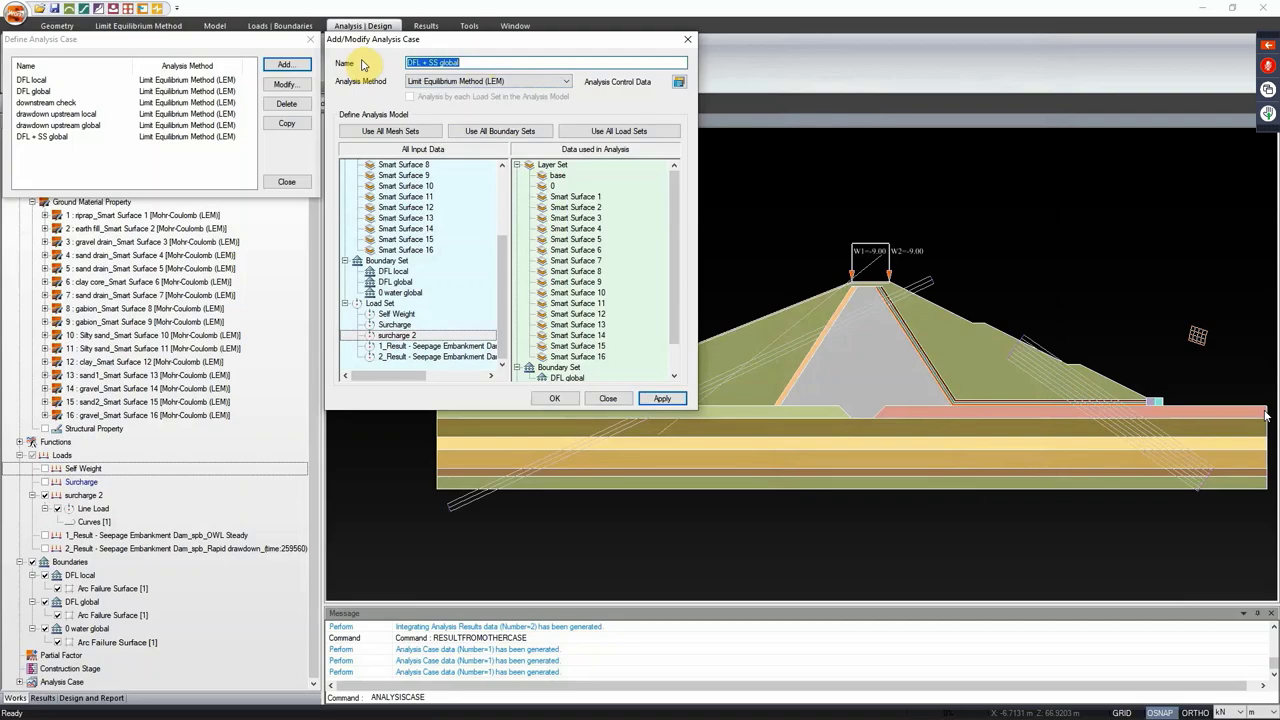
{"action": "type", "text": "OWL steady downstream"}
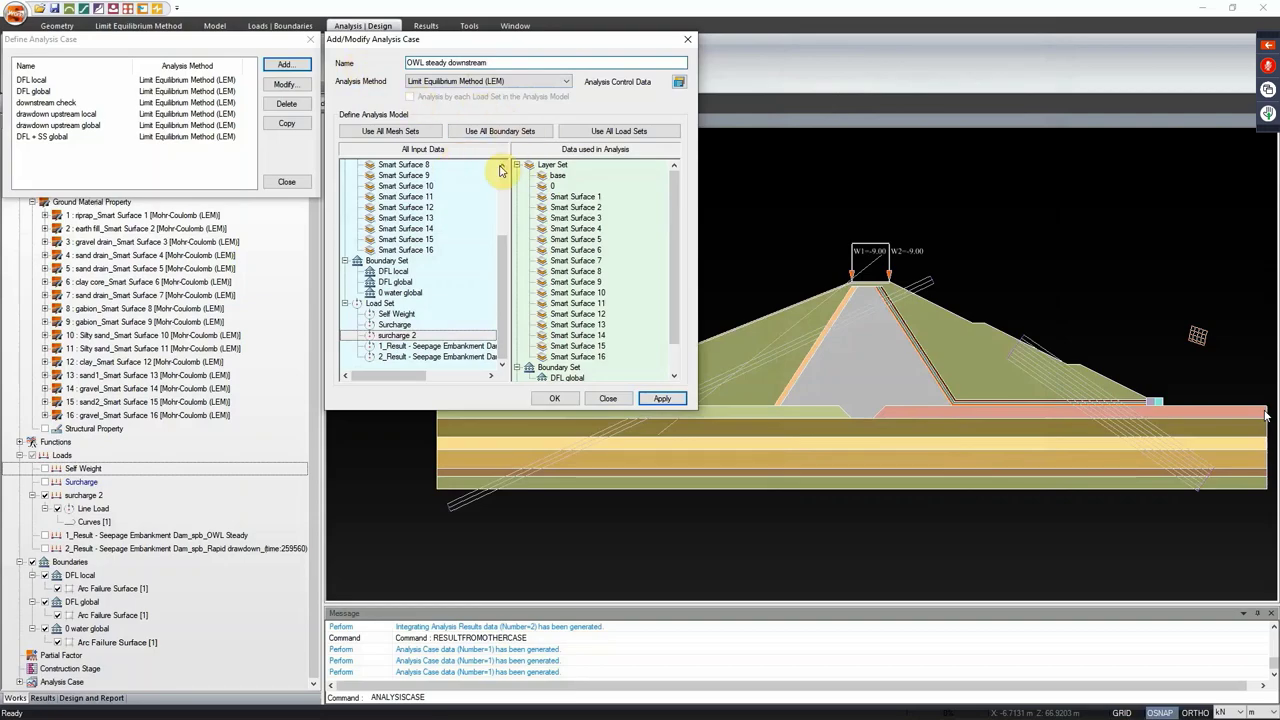
{"action": "scroll", "coordinate": [680, 251], "scroll_direction": "down", "scroll_amount": 1}
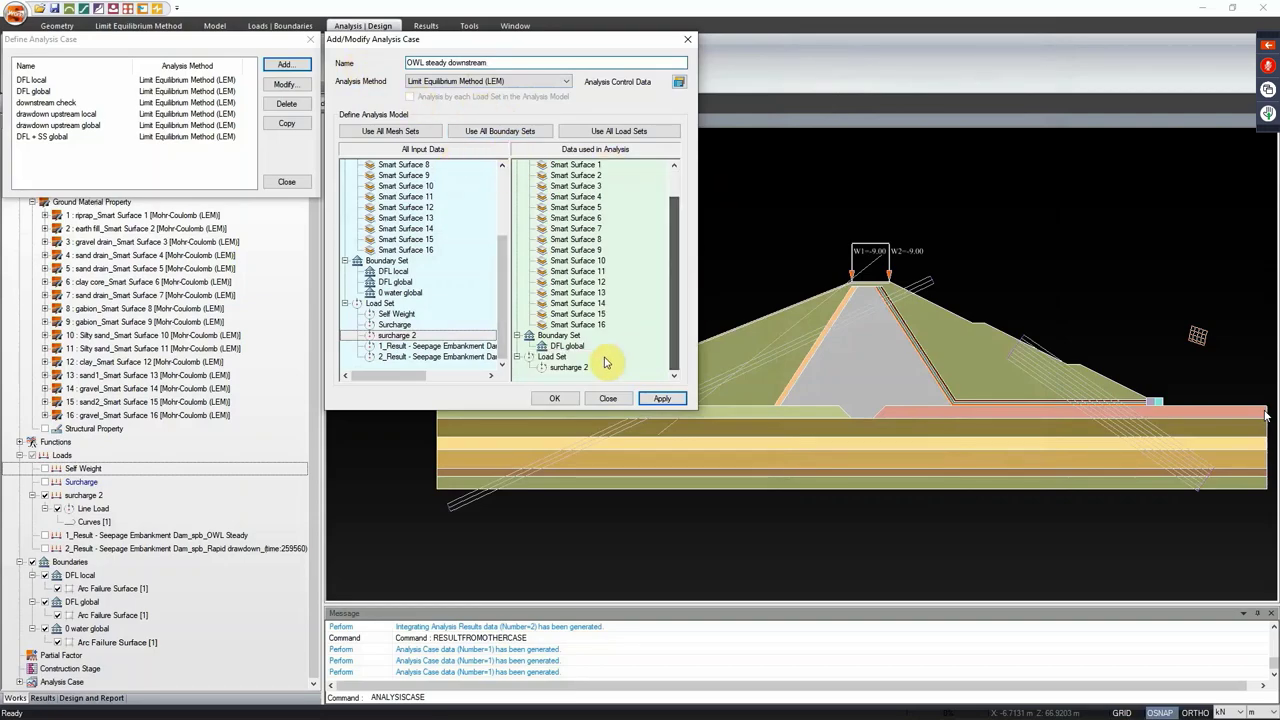
{"action": "left_click_drag", "start_coordinate": [575, 347], "coordinate": [645, 348]}
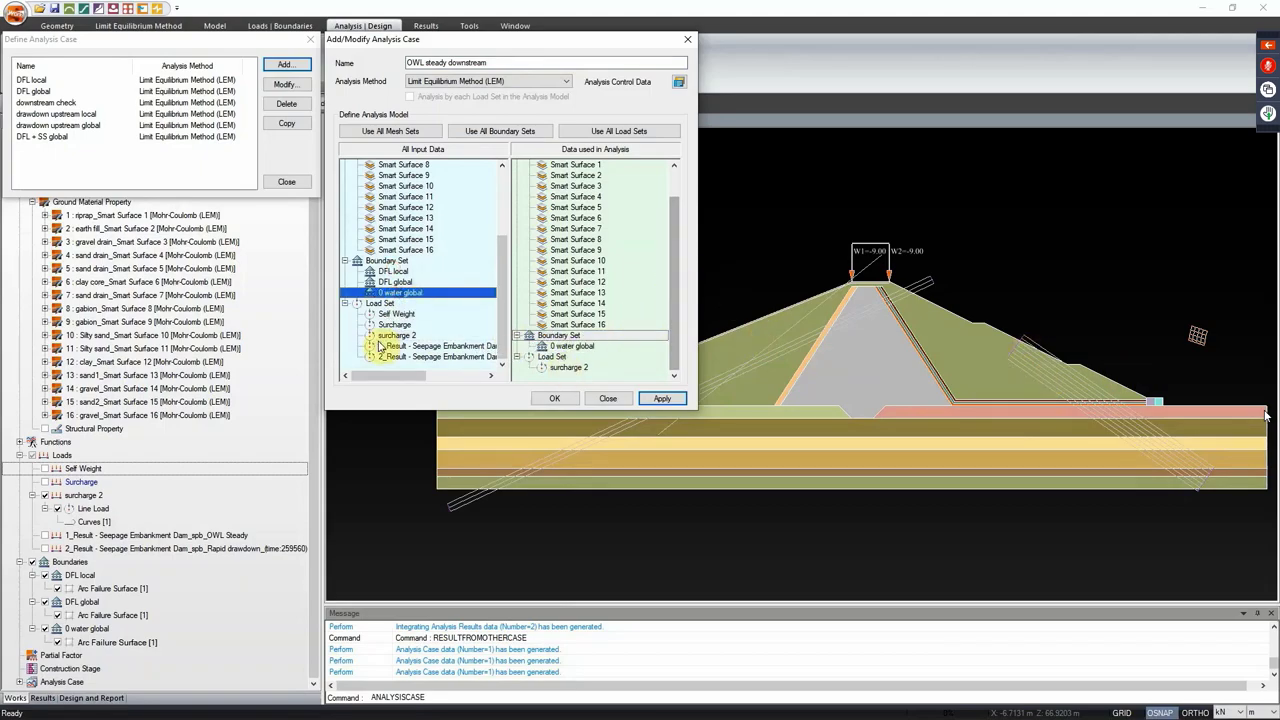
{"action": "left_click", "coordinate": [470, 350]}
{"action": "left_click_drag", "start_coordinate": [470, 350], "coordinate": [595, 360]}
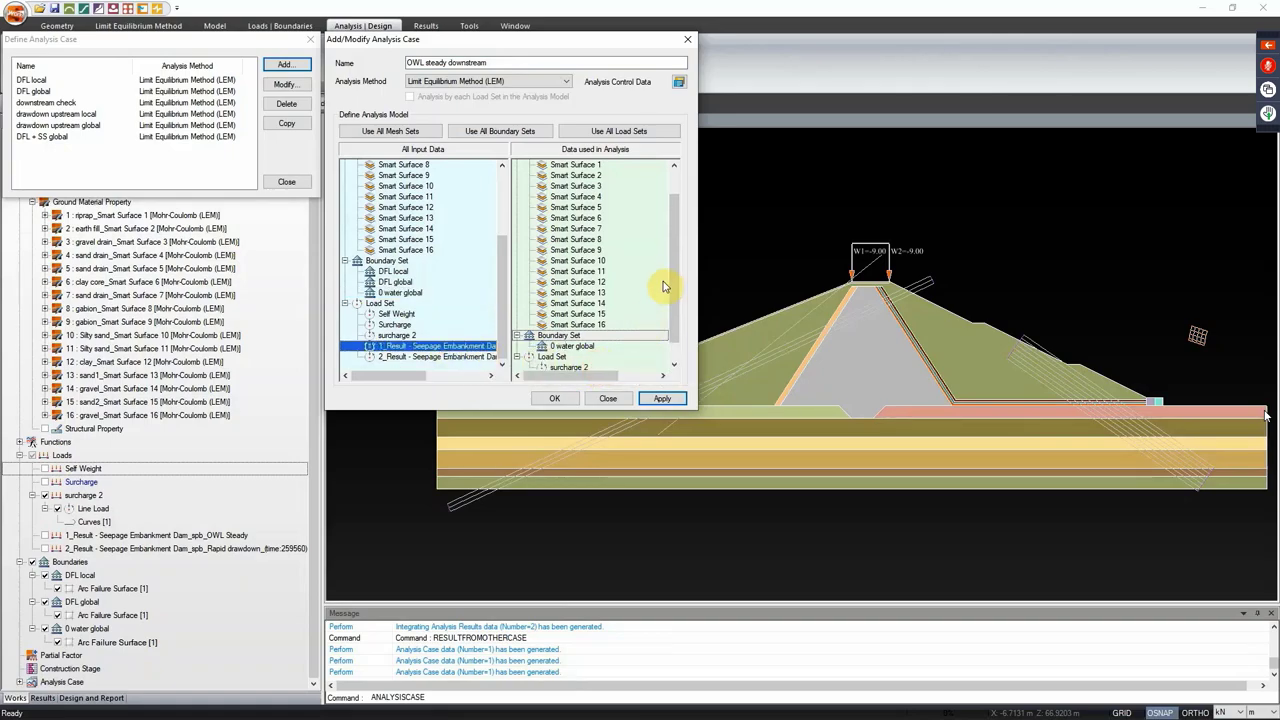
{"action": "left_click_drag", "start_coordinate": [675, 292], "coordinate": [676, 304]}
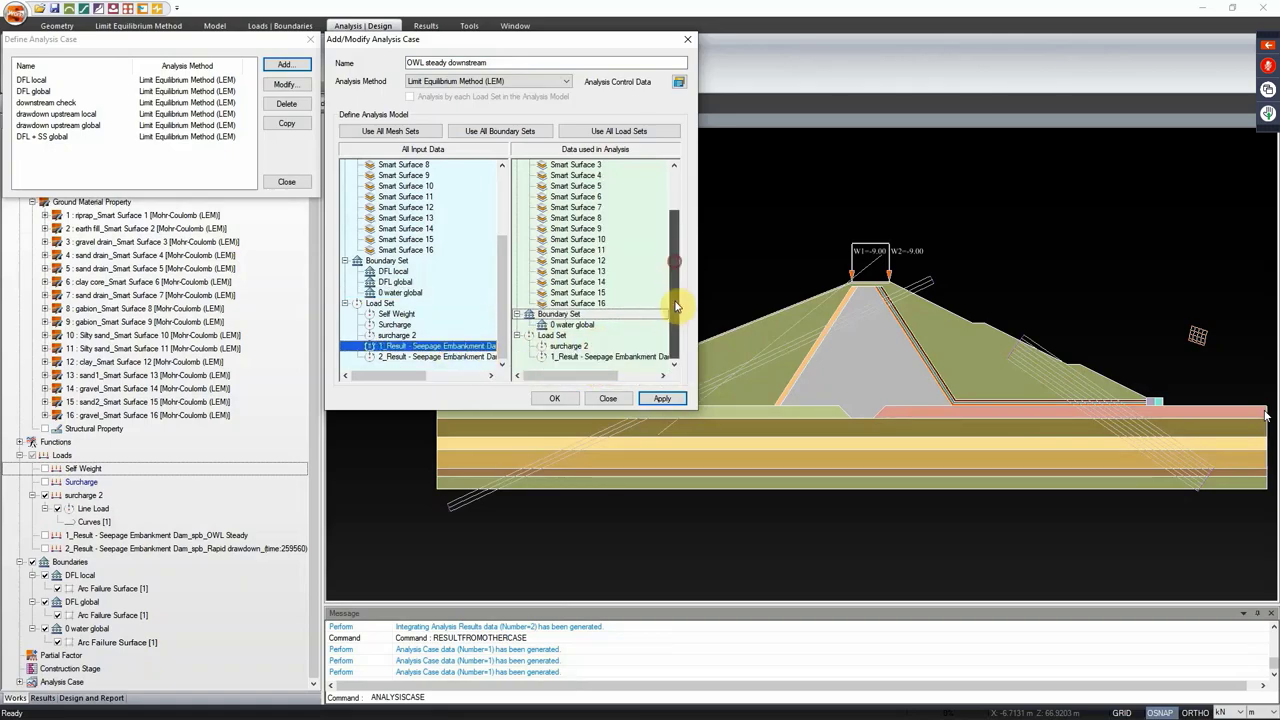
{"action": "left_click", "coordinate": [405, 336]}
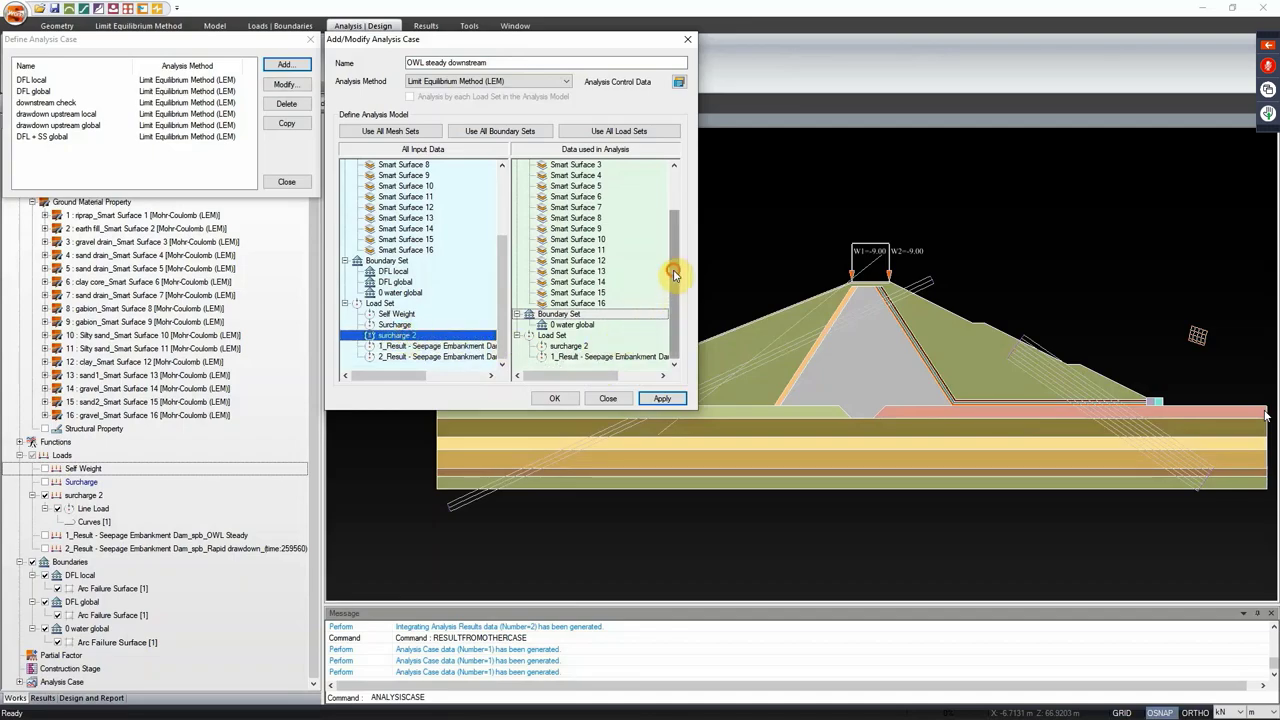
Step: Set the case's slope direction to Left to Right, disable its initial water level, and save the OWL steady downstream case
{"action": "left_click", "coordinate": [679, 82]}
{"action": "left_click_drag", "start_coordinate": [563, 14], "coordinate": [868, 86]}
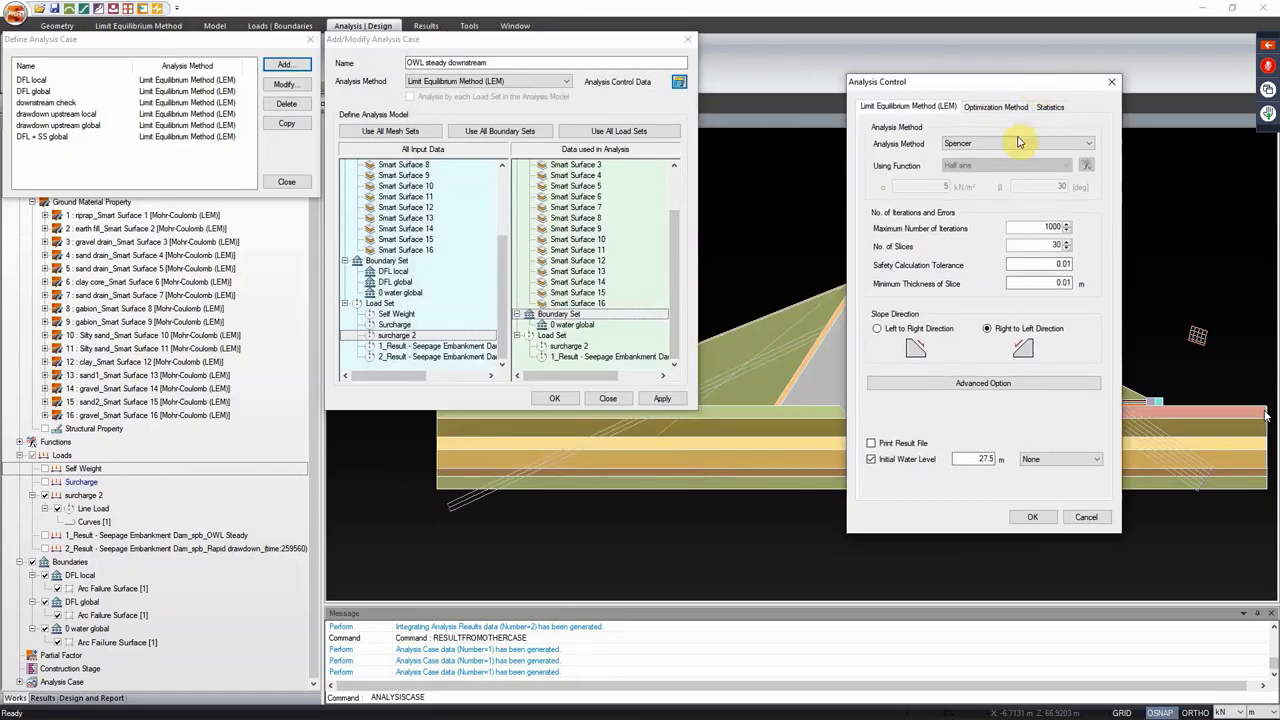
{"action": "left_click", "coordinate": [893, 329]}
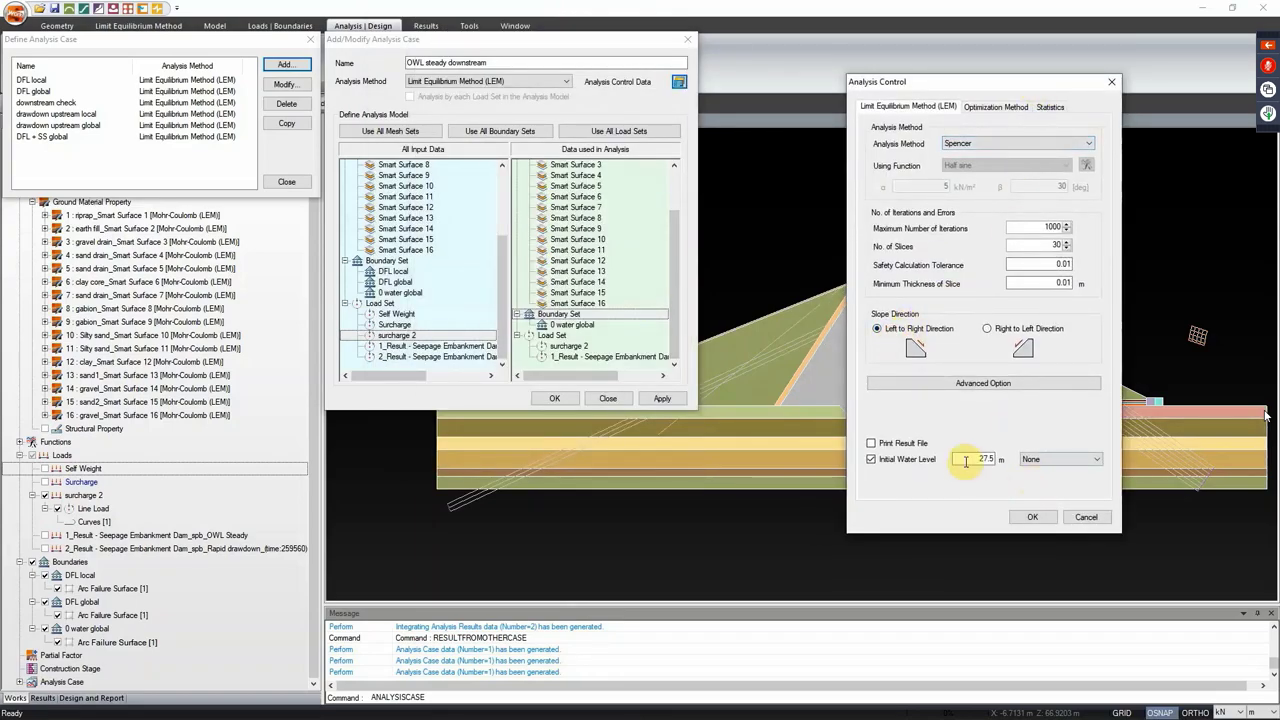
{"action": "left_click", "coordinate": [871, 459]}
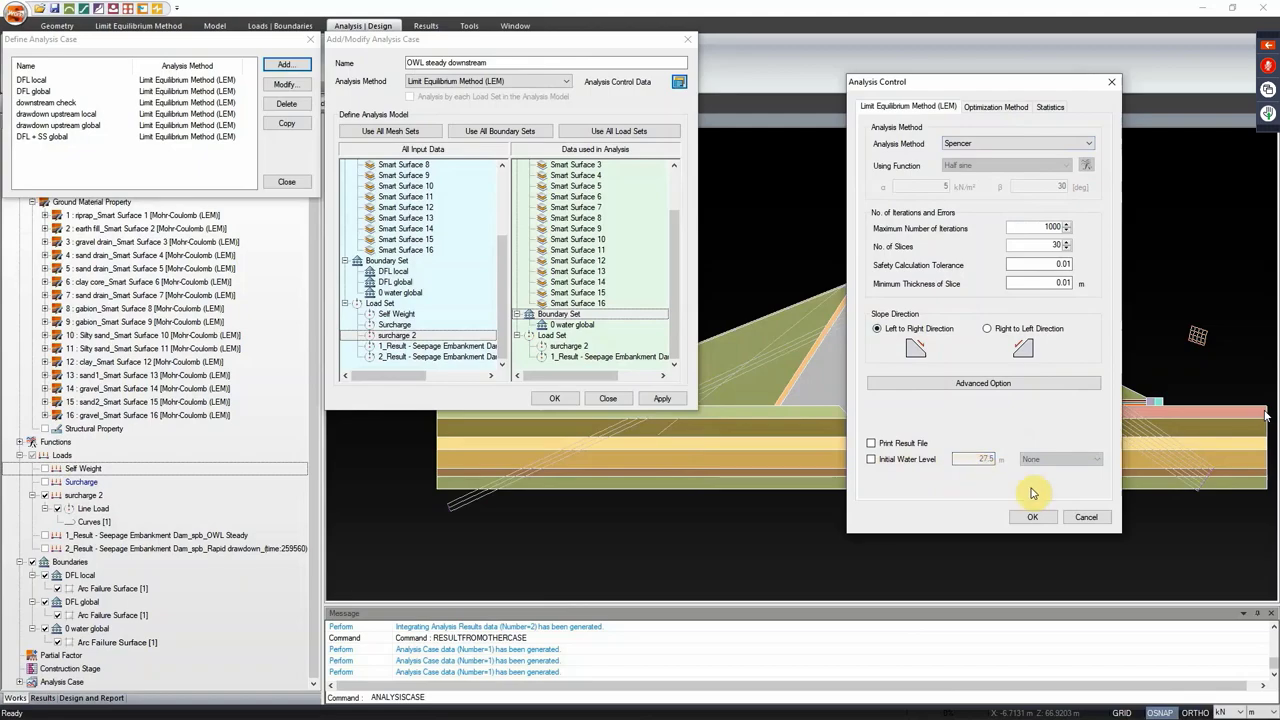
{"action": "left_click", "coordinate": [1032, 518]}
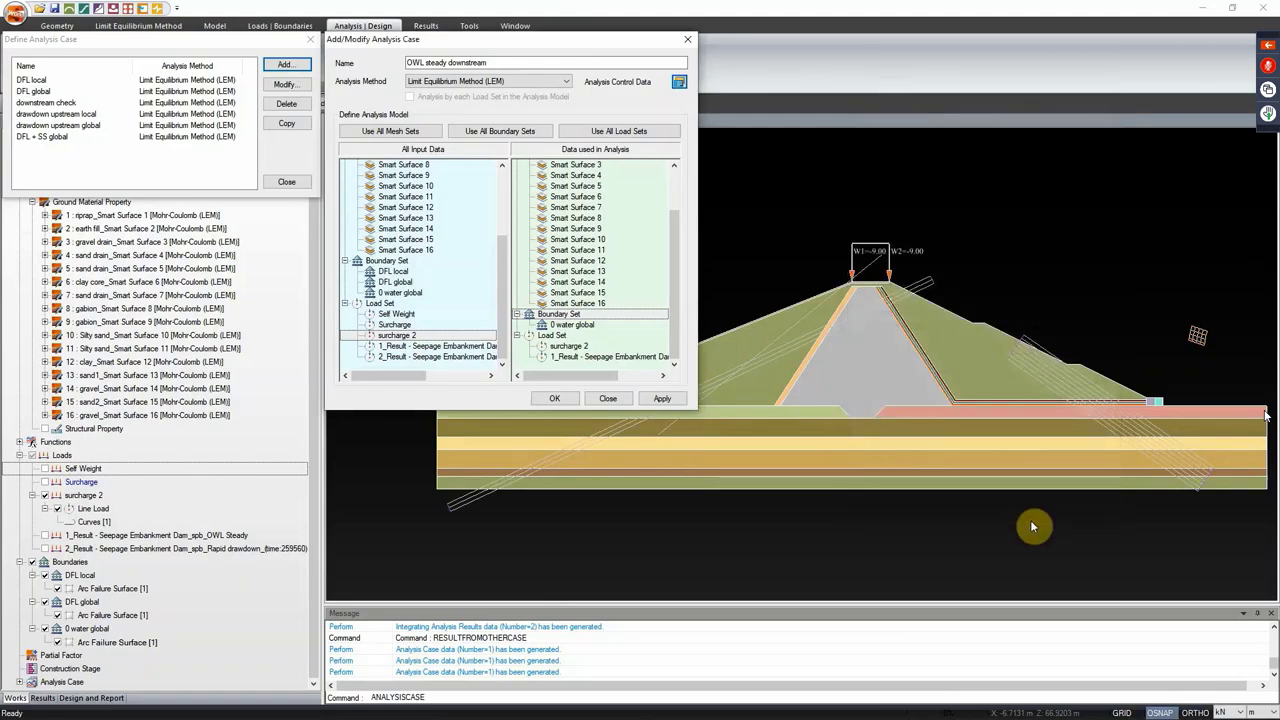
{"action": "left_click", "coordinate": [662, 399]}
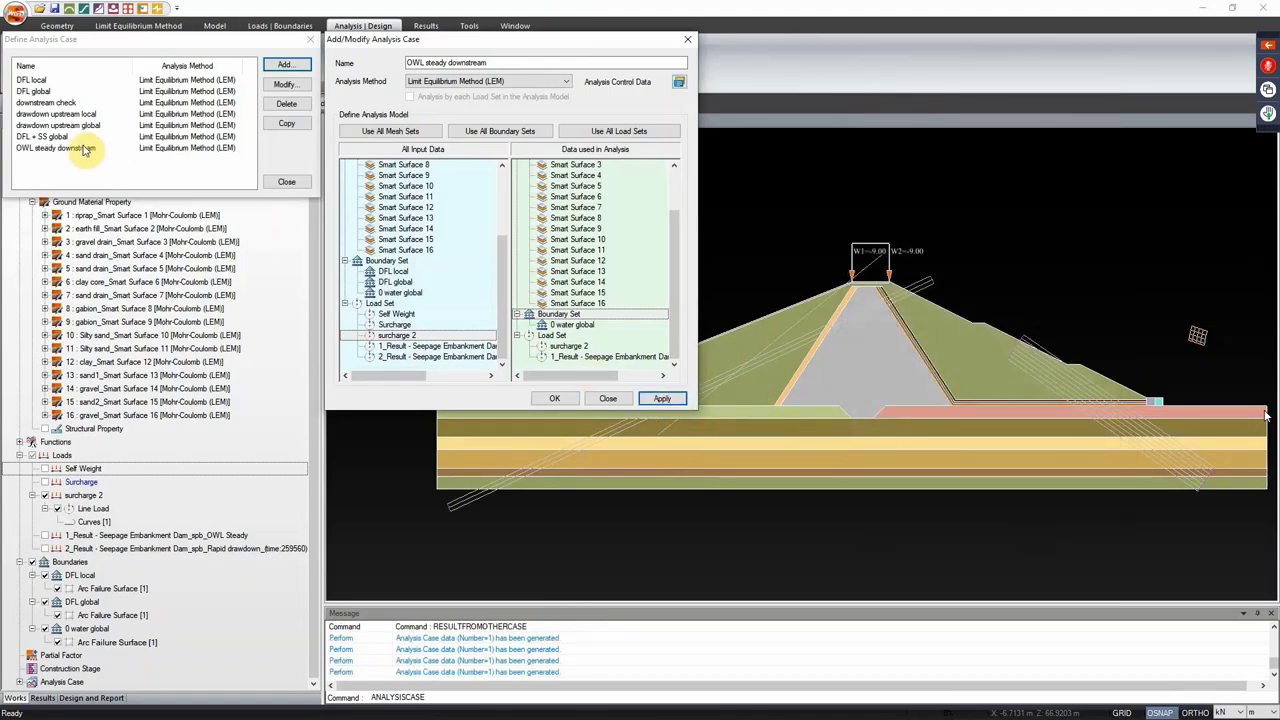
{"action": "left_click", "coordinate": [610, 398]}
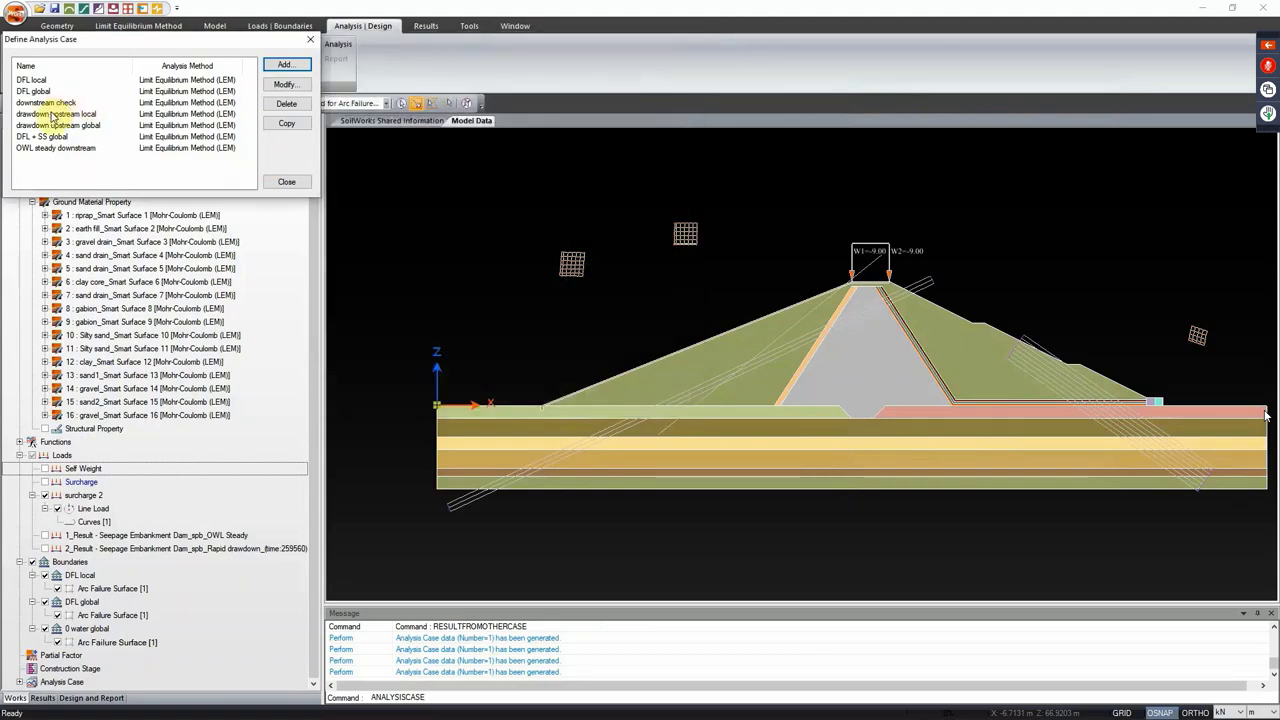
Step: Change the drawdown upstream local case's analysis method to Spencer and save the case
{"action": "double_click", "coordinate": [65, 115]}
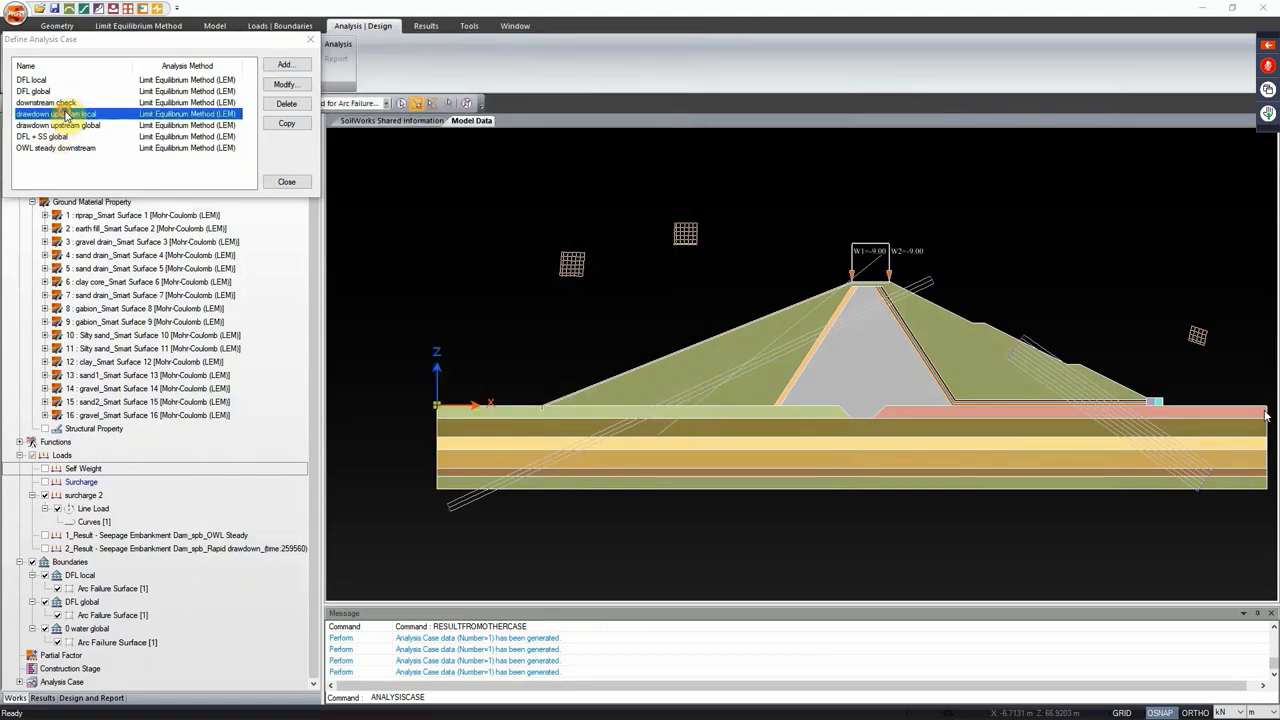
{"action": "left_click", "coordinate": [680, 85]}
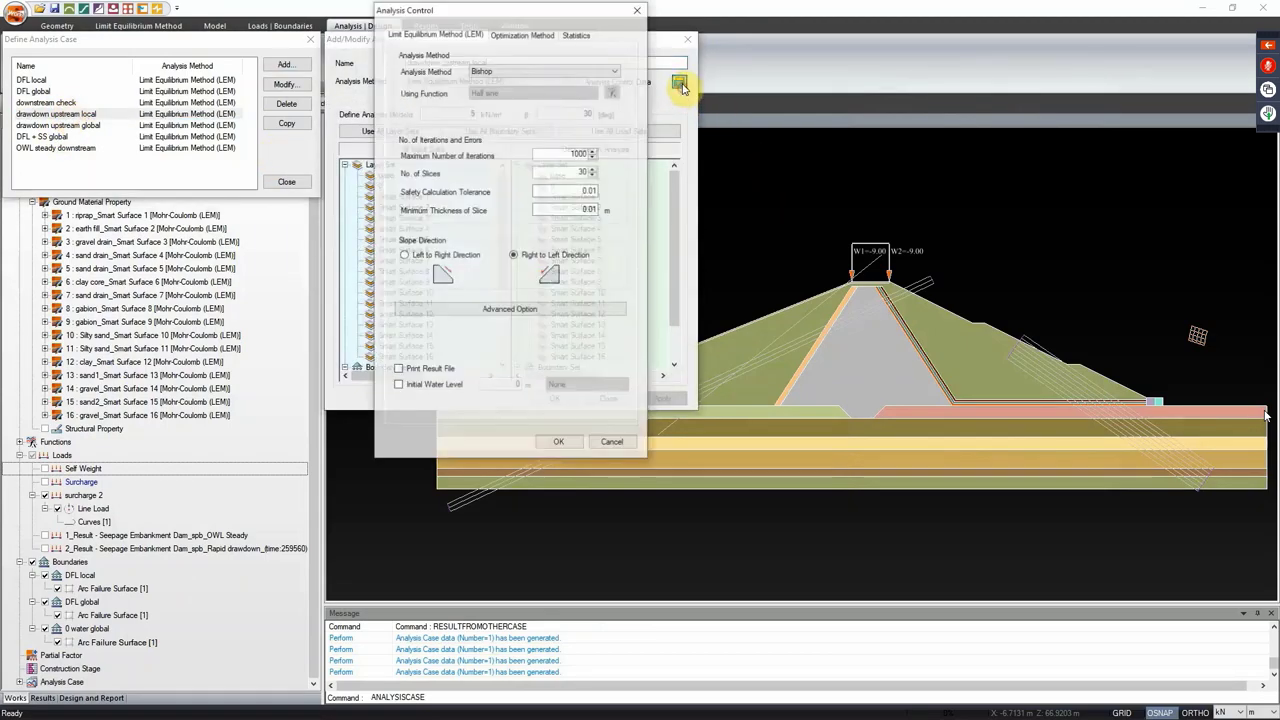
{"action": "left_click", "coordinate": [514, 71]}
{"action": "left_click", "coordinate": [541, 122]}
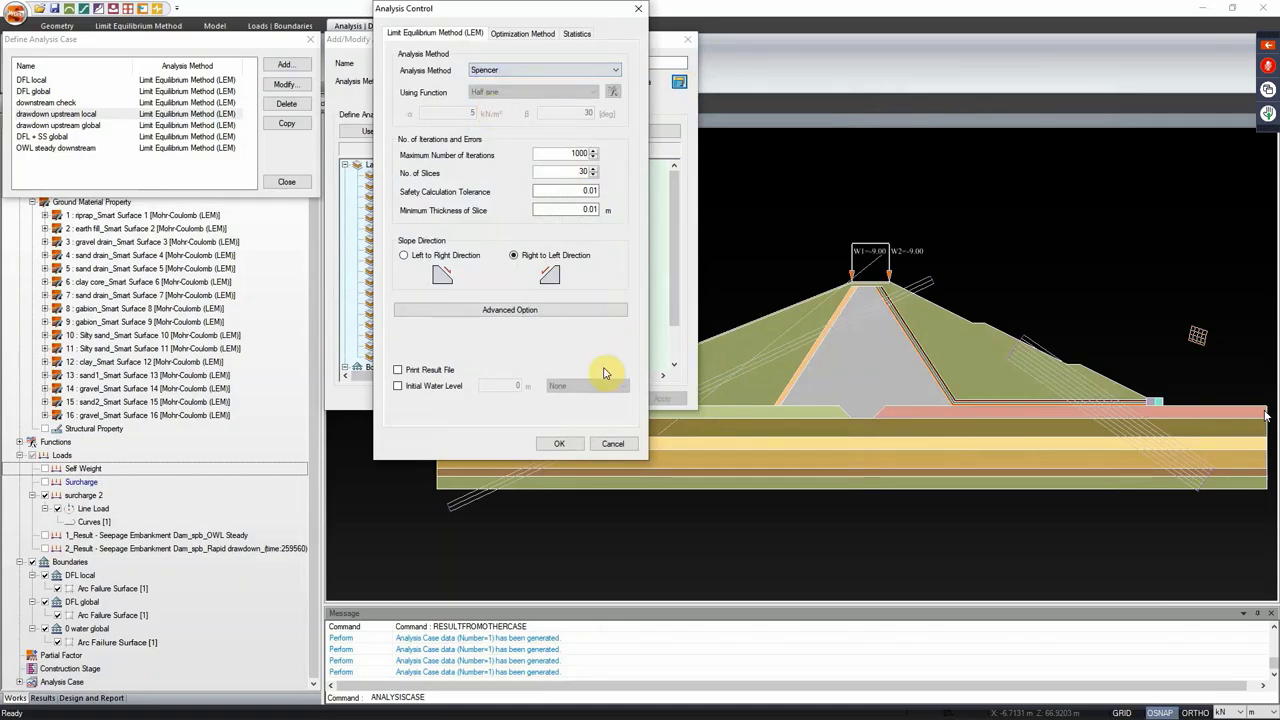
{"action": "left_click", "coordinate": [559, 443]}
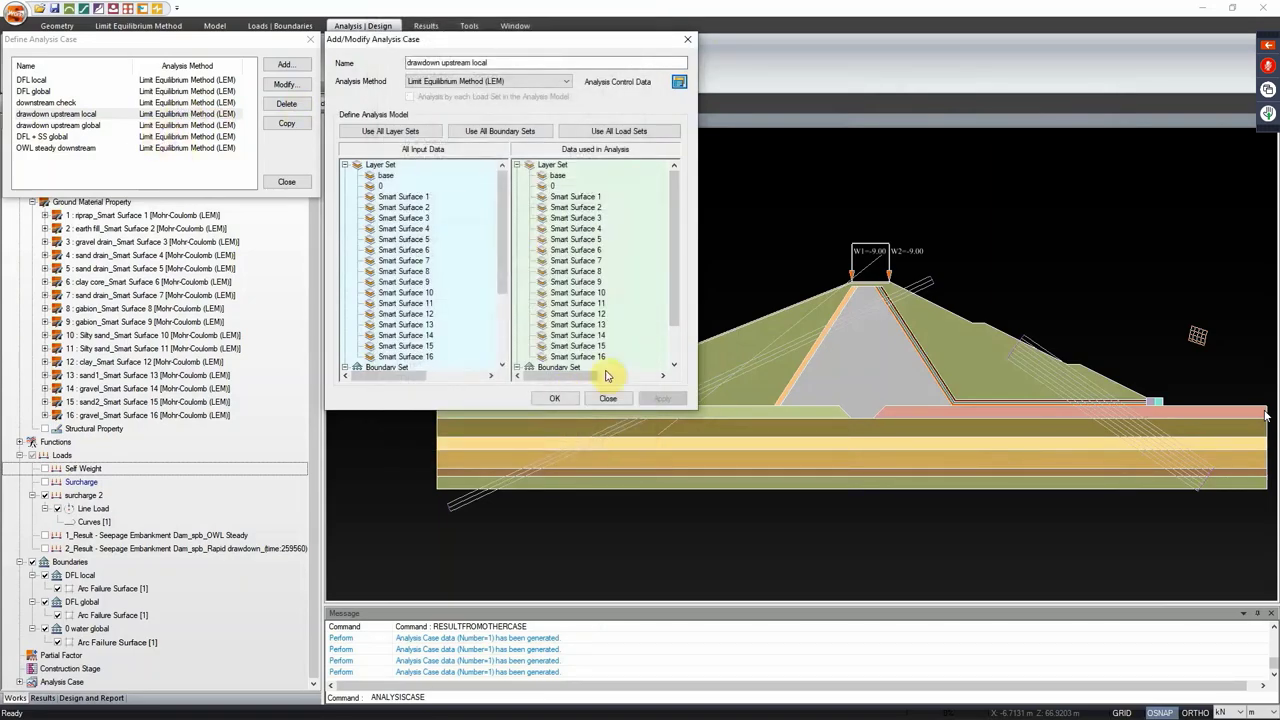
{"action": "left_click", "coordinate": [556, 398]}
Step: Change the drawdown upstream global case's analysis method to Spencer and save the case
{"action": "double_click", "coordinate": [167, 125]}
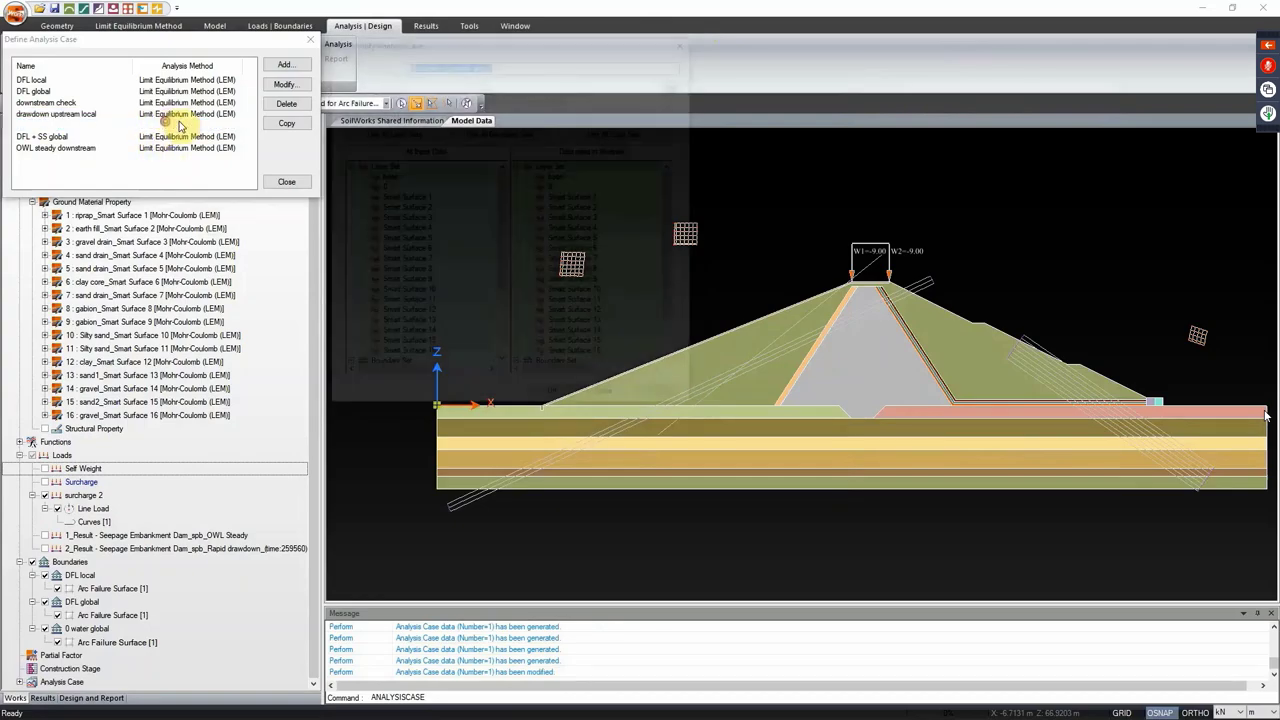
{"action": "left_click", "coordinate": [679, 81]}
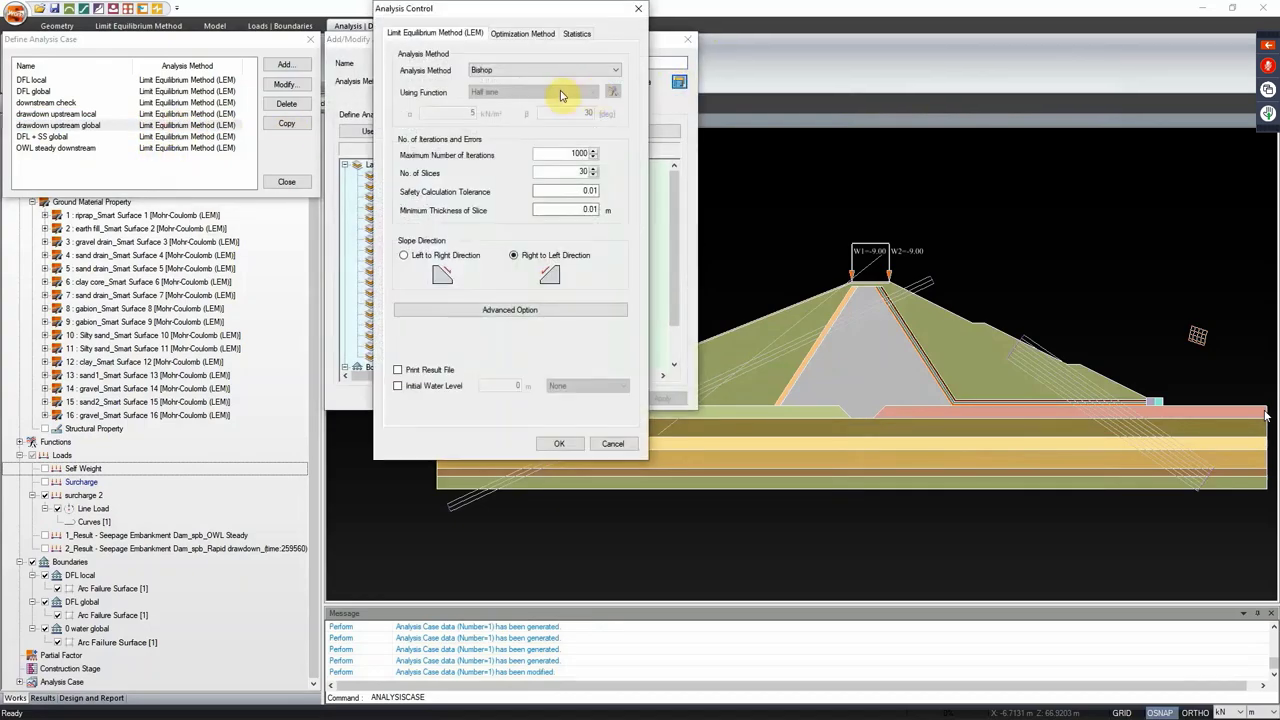
{"action": "left_click", "coordinate": [500, 70]}
{"action": "left_click", "coordinate": [495, 115]}
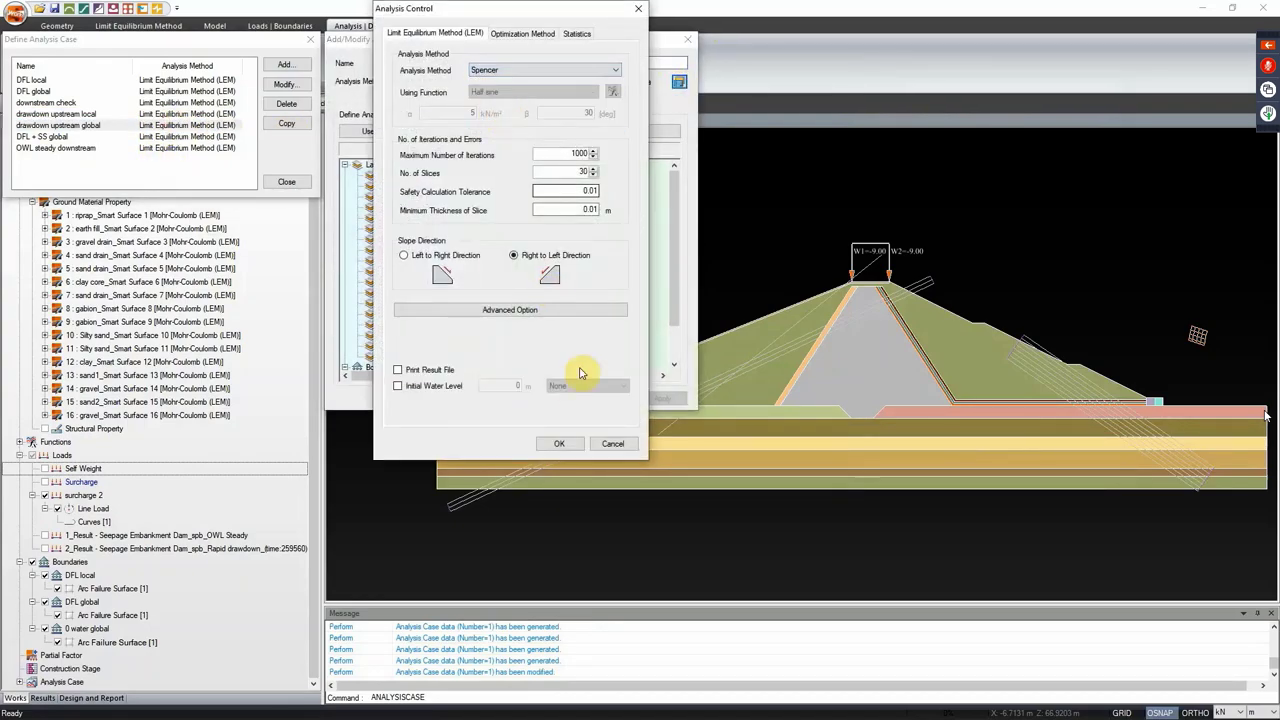
{"action": "left_click", "coordinate": [559, 443]}
{"action": "left_click", "coordinate": [555, 399]}
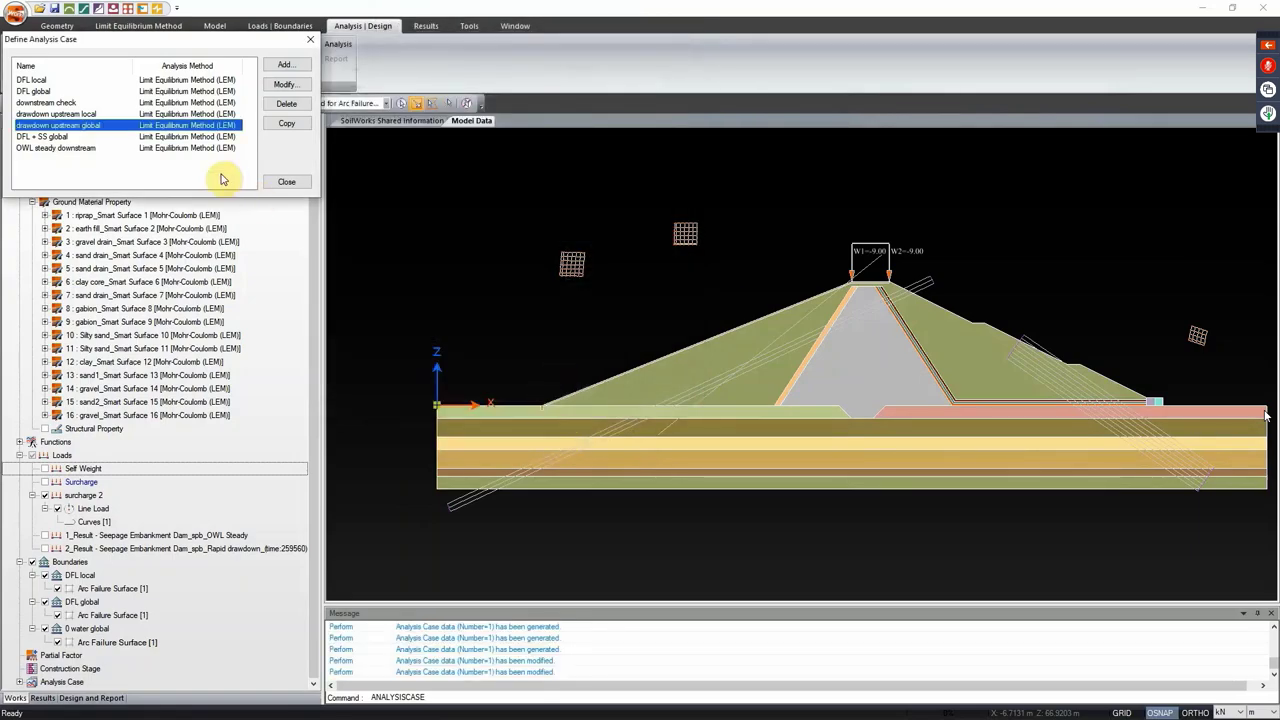
Step: Review the drawdown, DFL + SS global and OWL steady downstream entries in the analysis case list and close the list
{"action": "left_click", "coordinate": [232, 136]}
{"action": "left_click", "coordinate": [60, 113]}
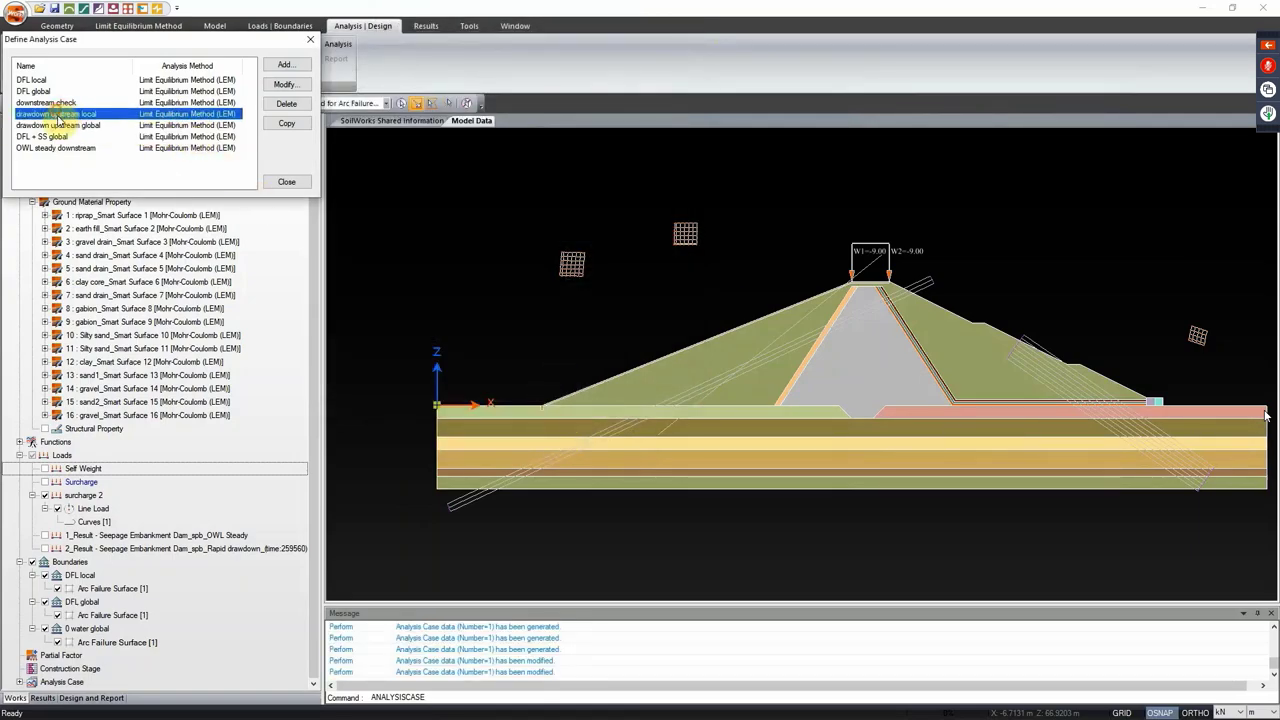
{"action": "left_click", "coordinate": [57, 125]}
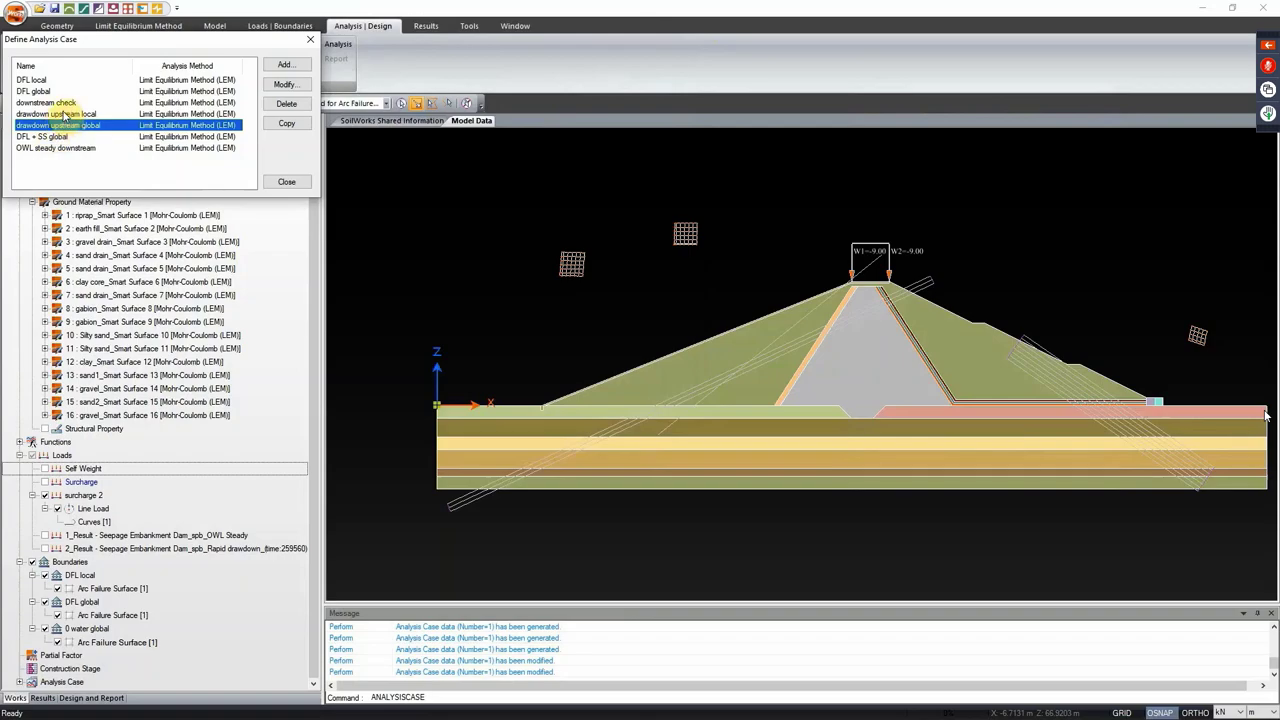
{"action": "left_click", "coordinate": [62, 114]}
{"action": "left_click", "coordinate": [52, 136]}
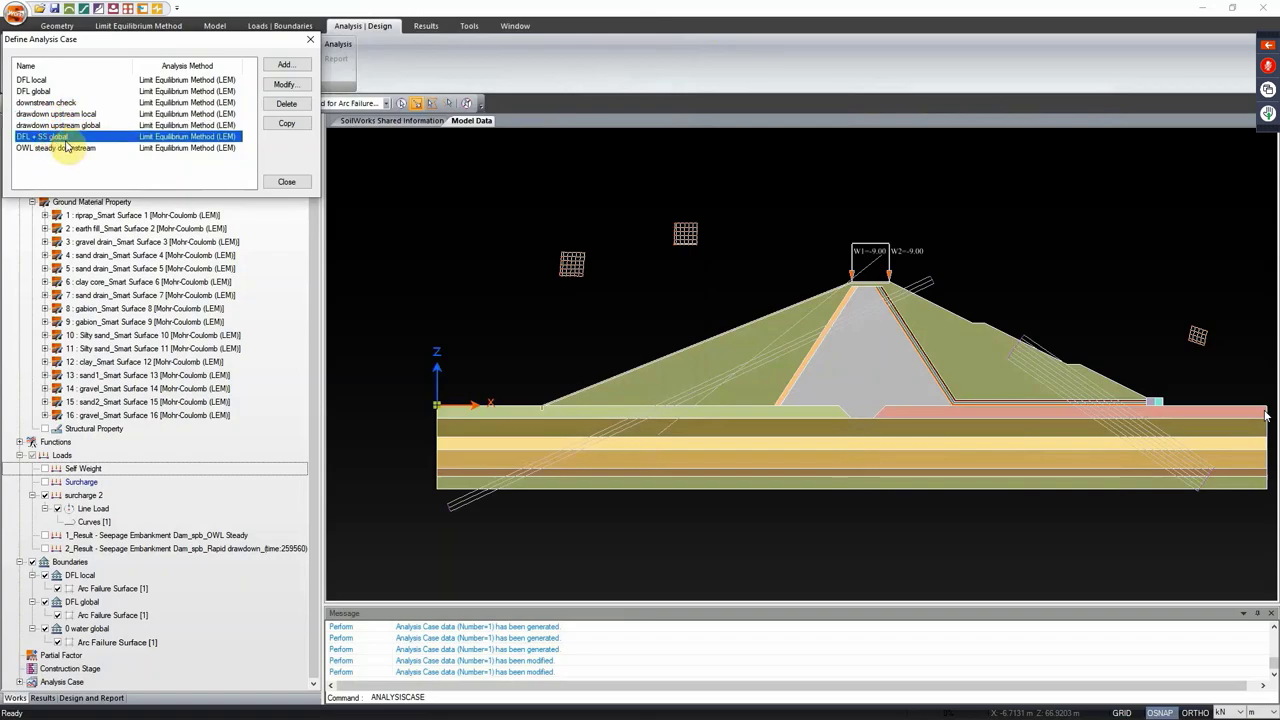
{"action": "left_click", "coordinate": [63, 148]}
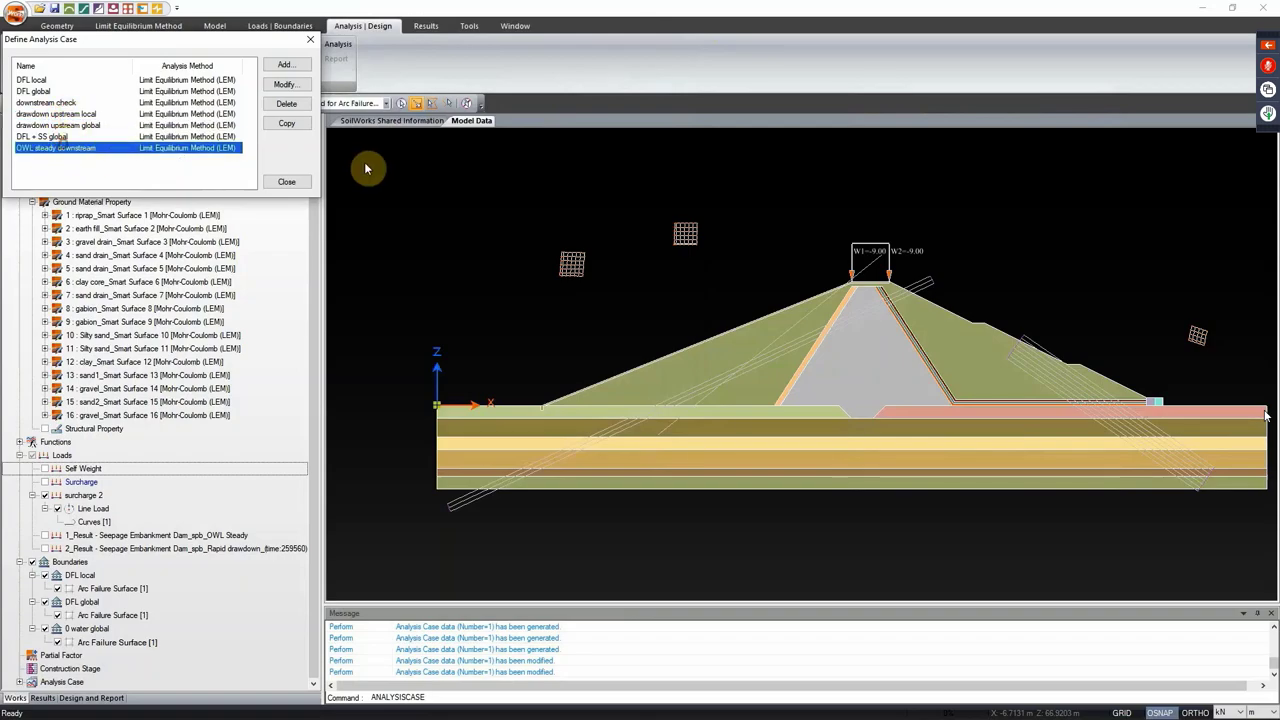
{"action": "left_click", "coordinate": [289, 182]}
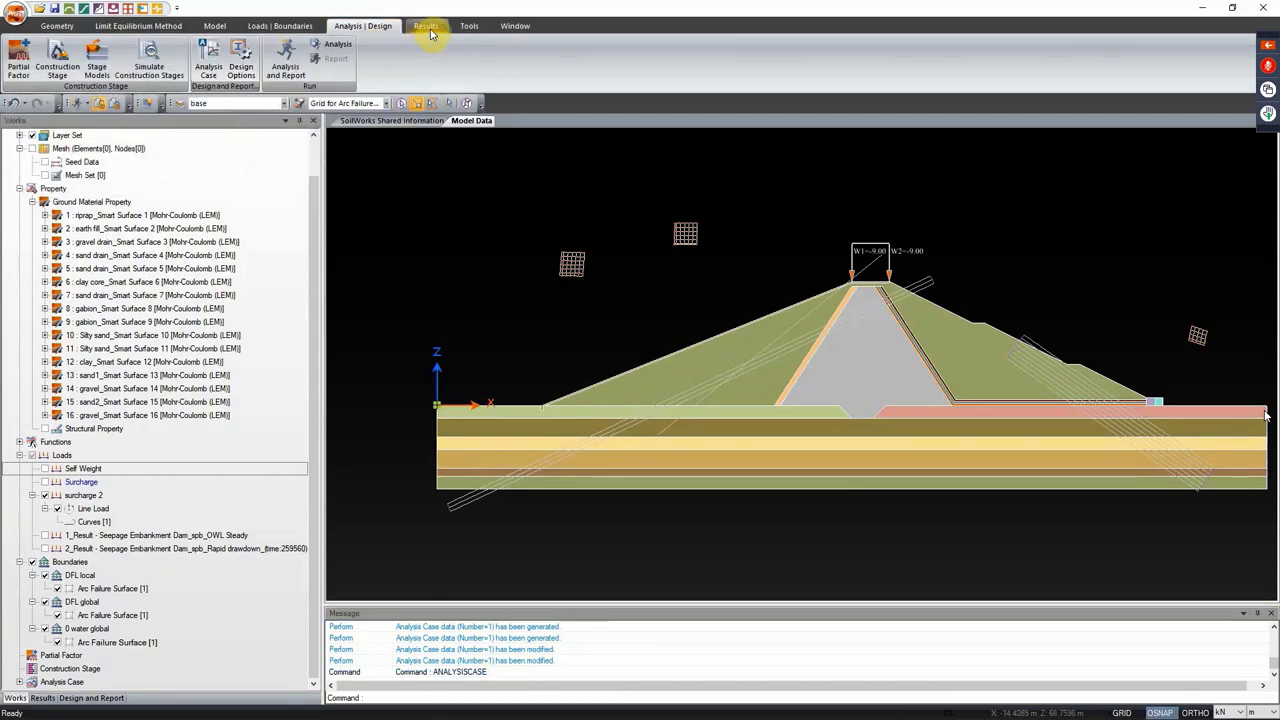
Step: Run the analysis for all defined LEM cases together with the Slope Analysis Results Report
{"action": "left_click", "coordinate": [285, 60]}
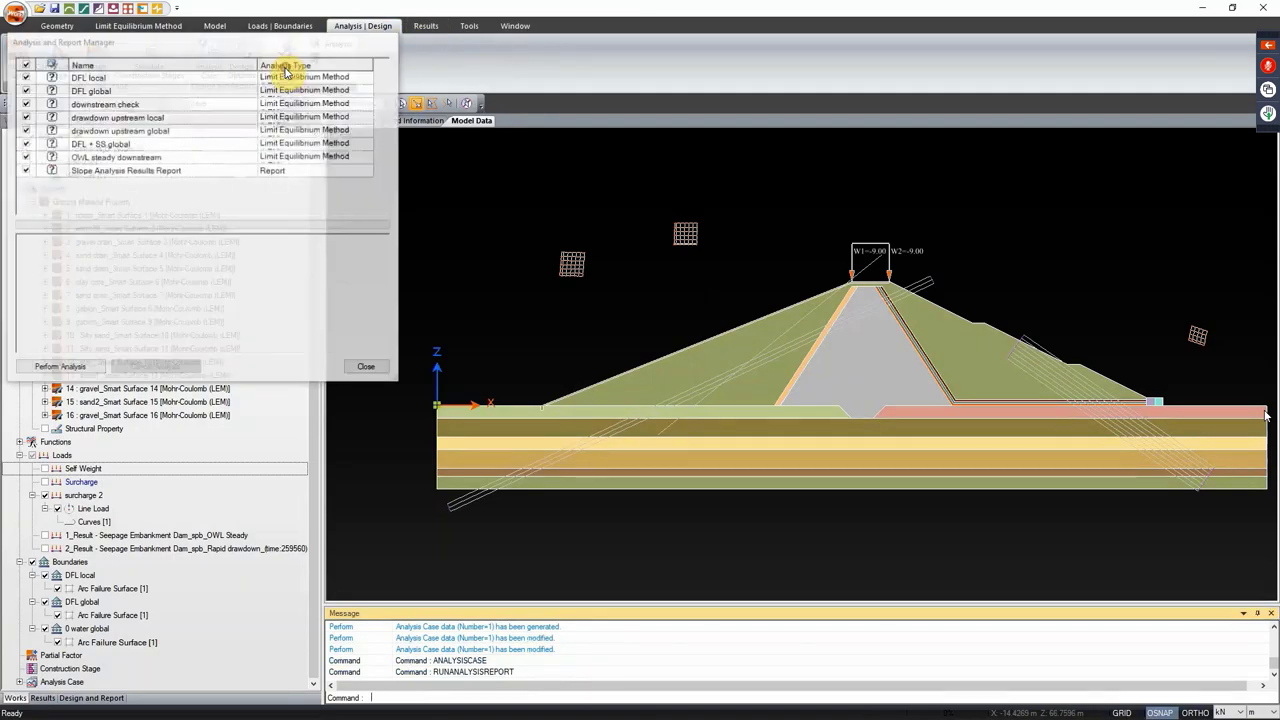
{"action": "left_click", "coordinate": [25, 169]}
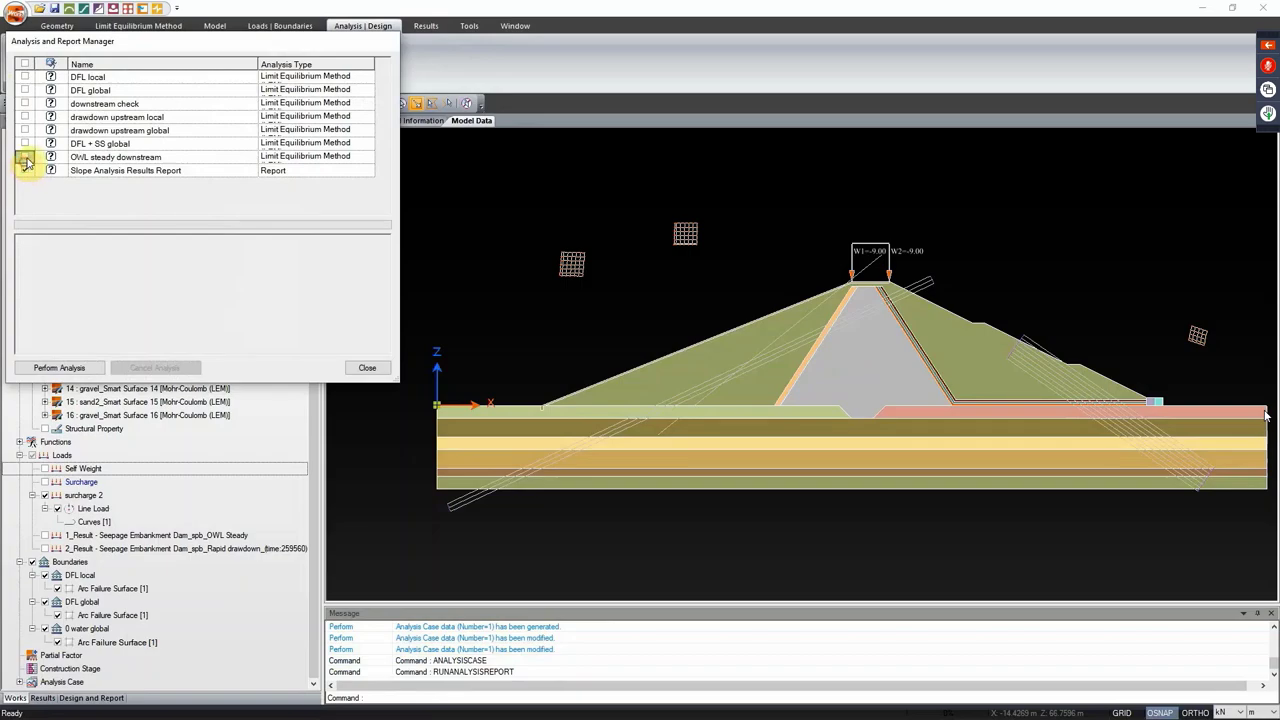
{"action": "left_click", "coordinate": [26, 157]}
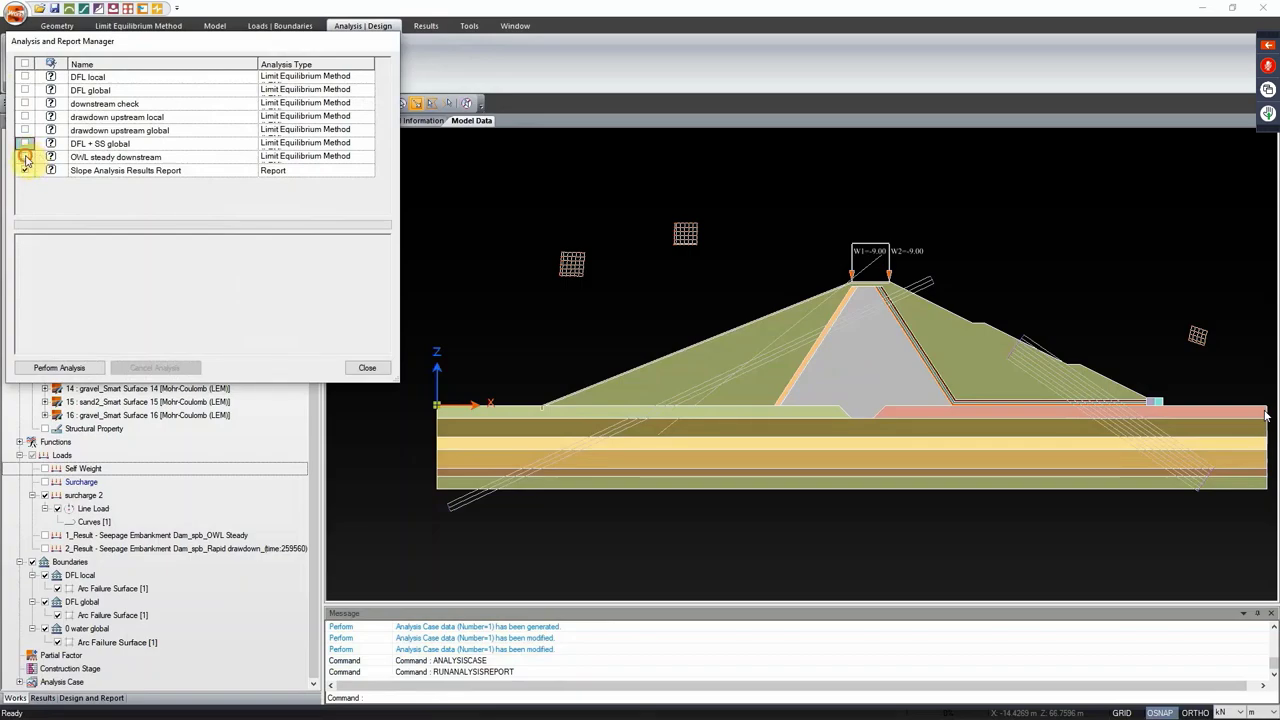
{"action": "left_click", "coordinate": [26, 131]}
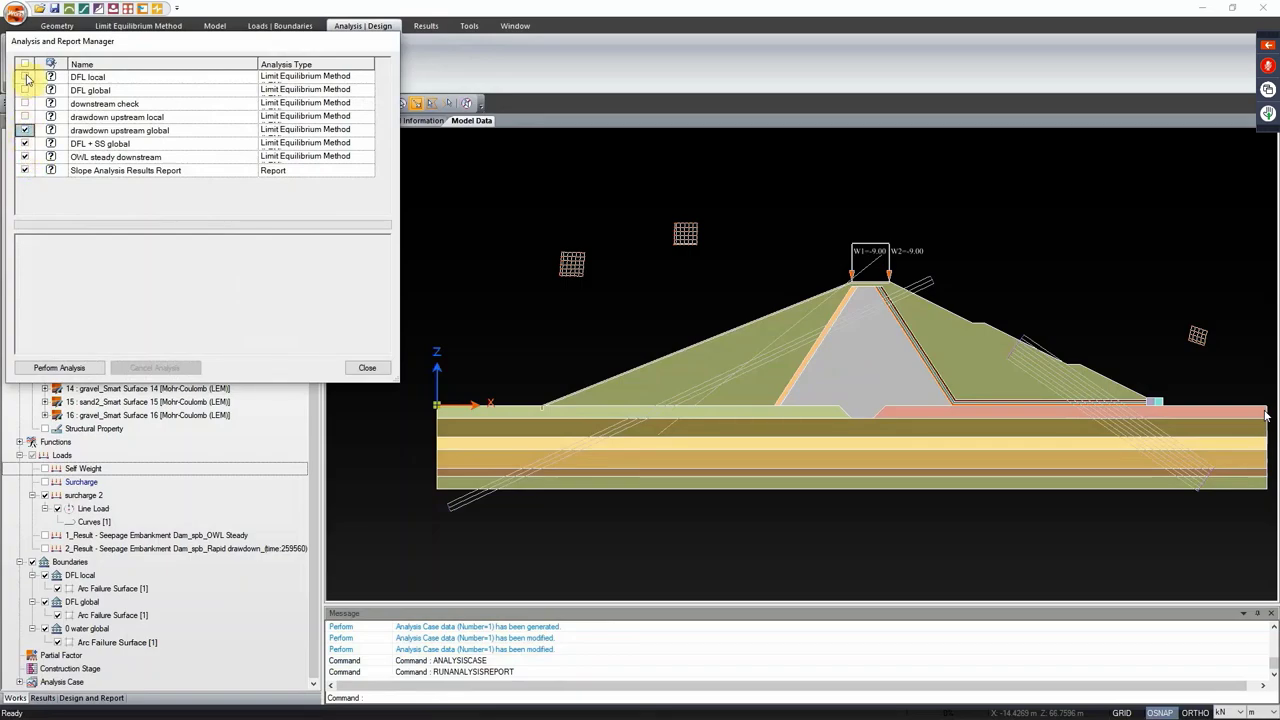
{"action": "left_click", "coordinate": [74, 366]}
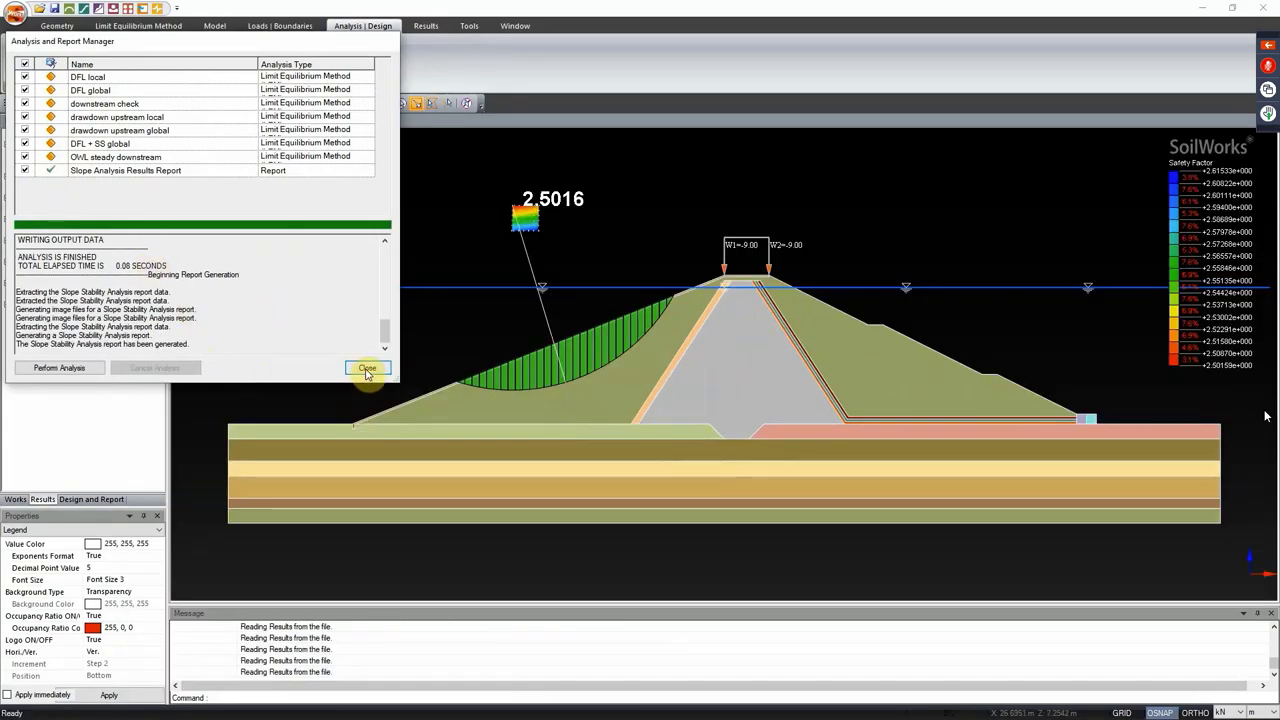
{"action": "left_click", "coordinate": [367, 368]}
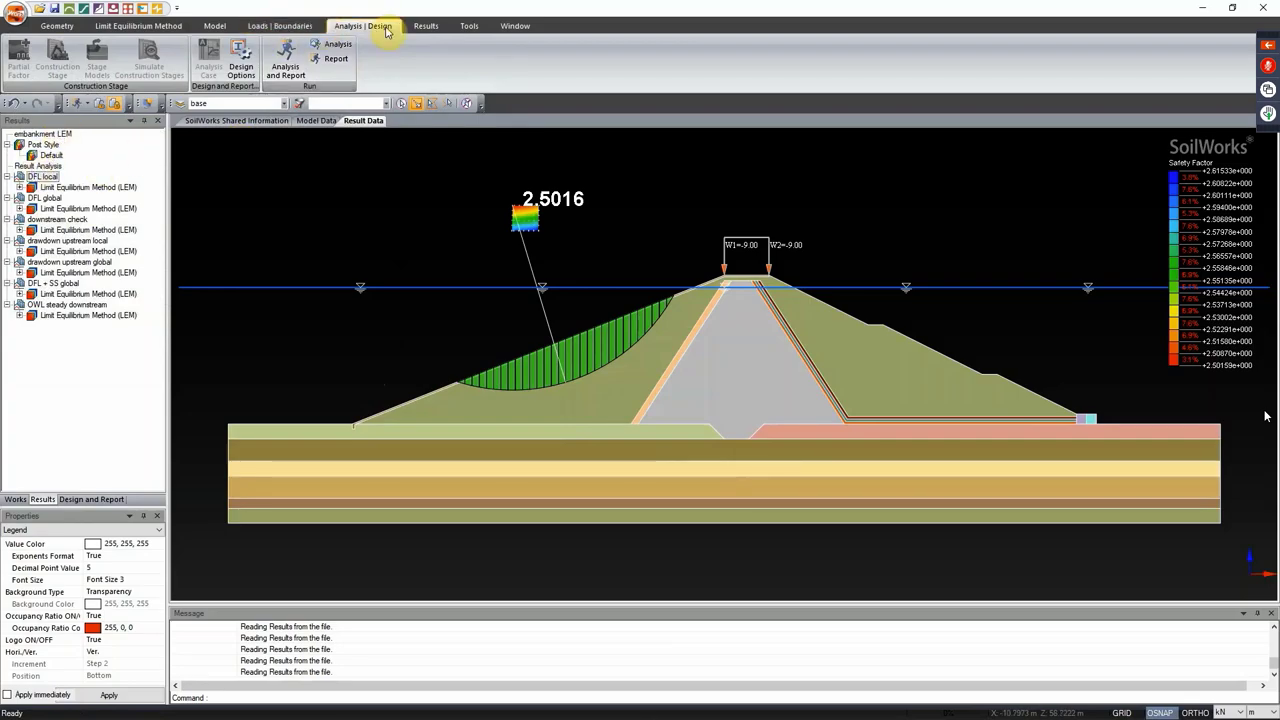
Step: Expand the results of all seven analysis cases to read their factors of safety
{"action": "left_click", "coordinate": [418, 26]}
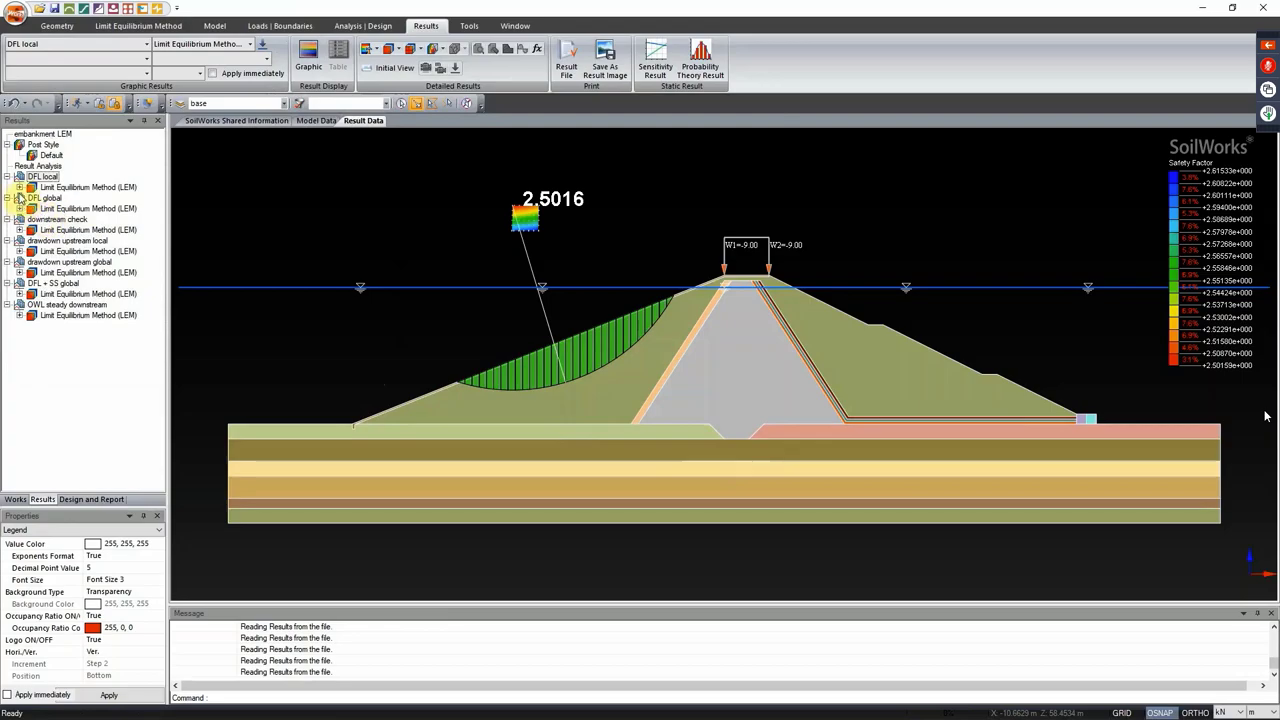
{"action": "left_click", "coordinate": [19, 187]}
{"action": "left_click", "coordinate": [19, 230]}
{"action": "left_click", "coordinate": [19, 272]}
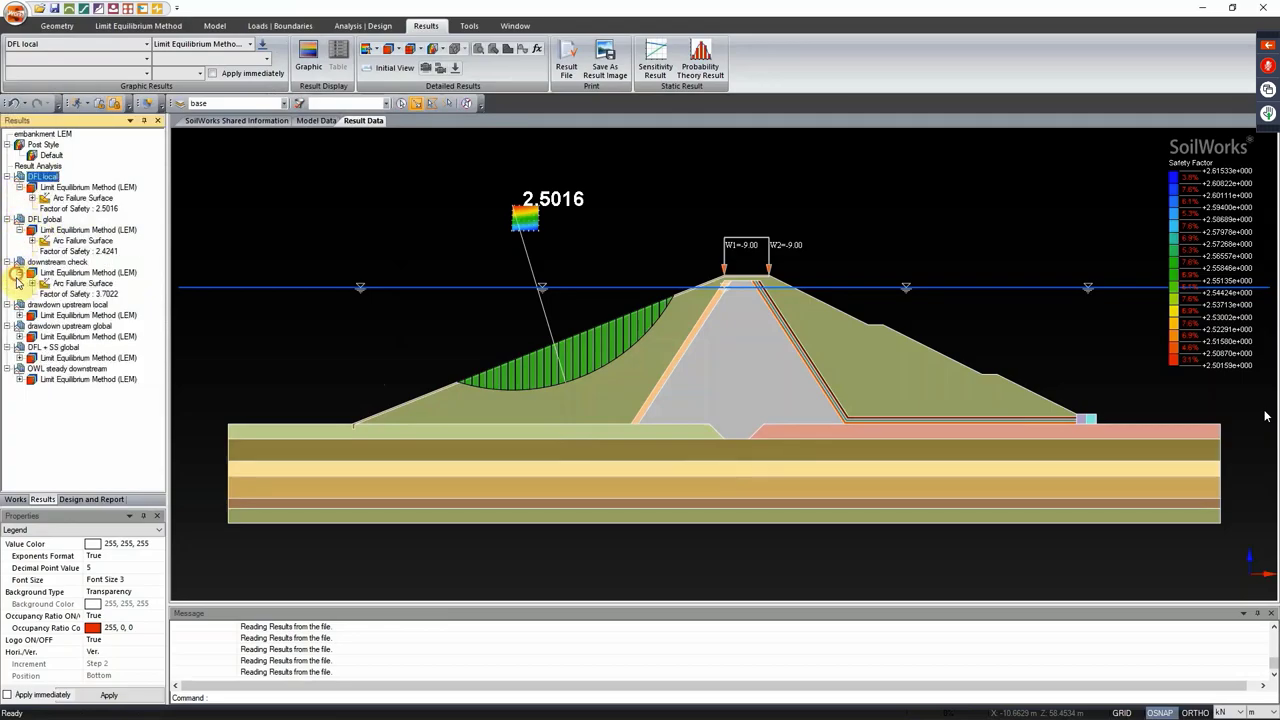
{"action": "left_click", "coordinate": [19, 315]}
{"action": "left_click", "coordinate": [19, 357]}
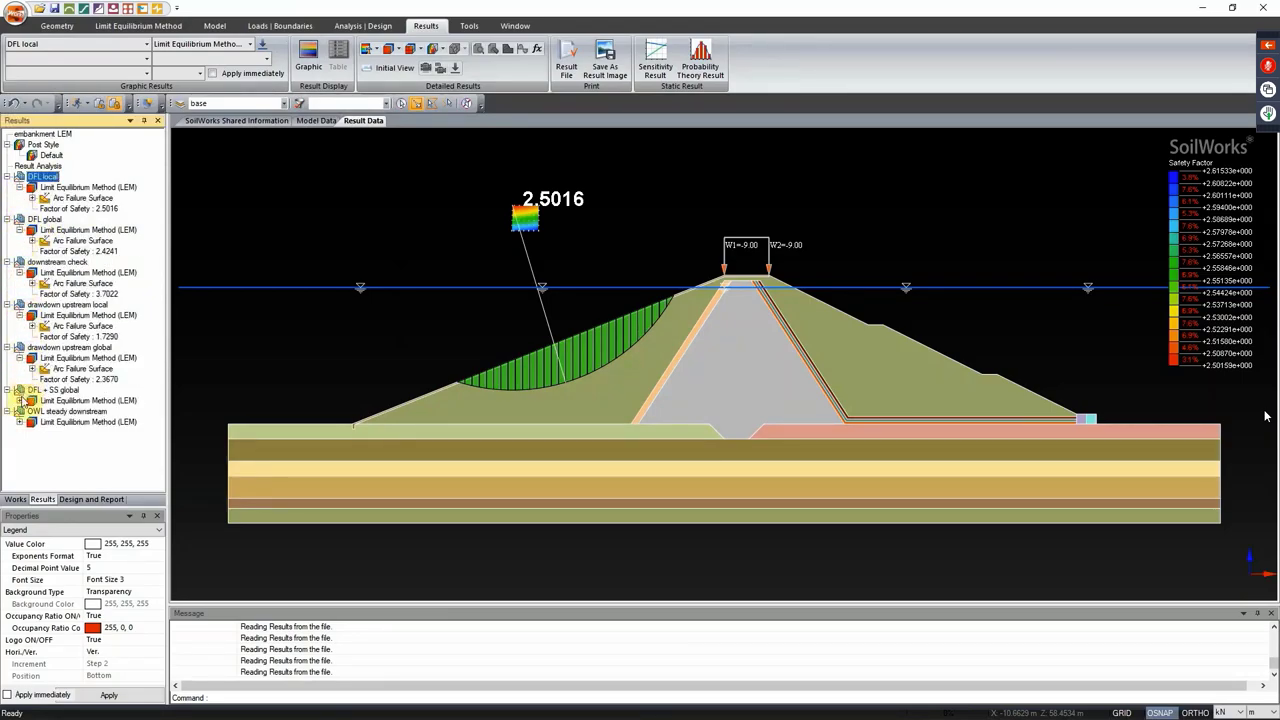
{"action": "left_click", "coordinate": [19, 400]}
{"action": "left_click", "coordinate": [19, 443]}
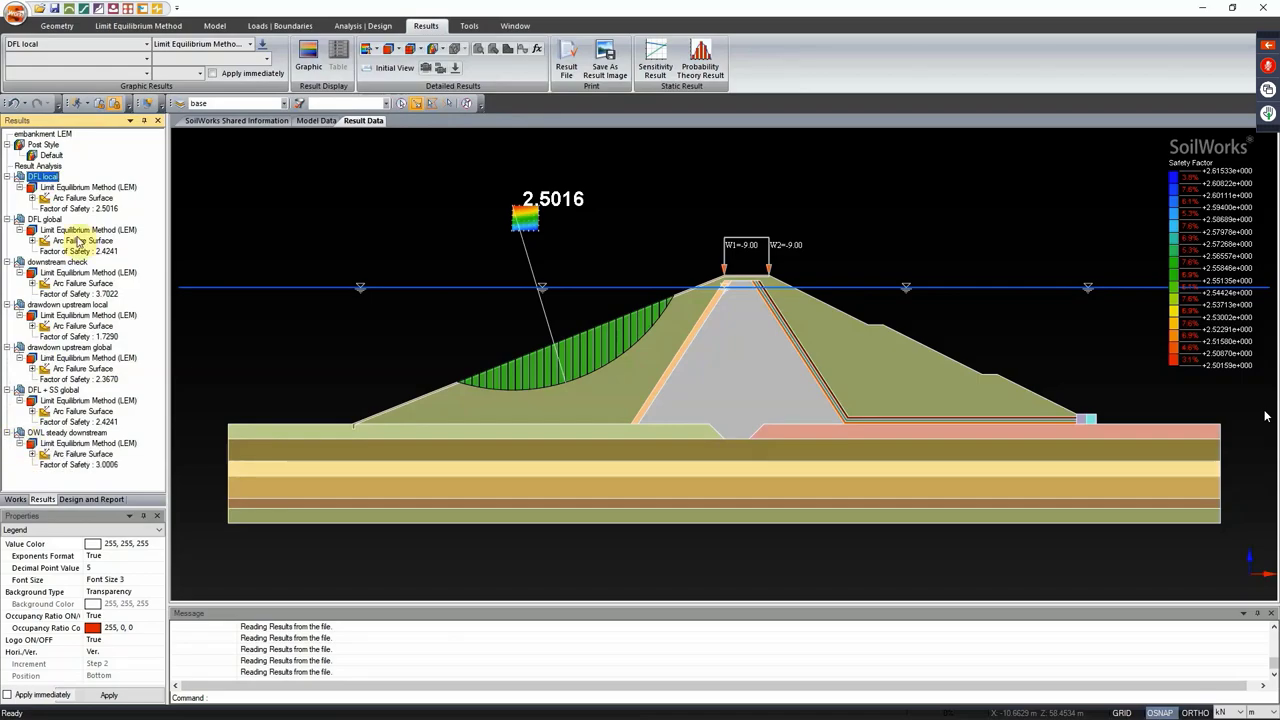
Step: Review the arc failure surfaces of the DFL local, DFL global, downstream check and drawdown upstream local cases
{"action": "left_click", "coordinate": [88, 199]}
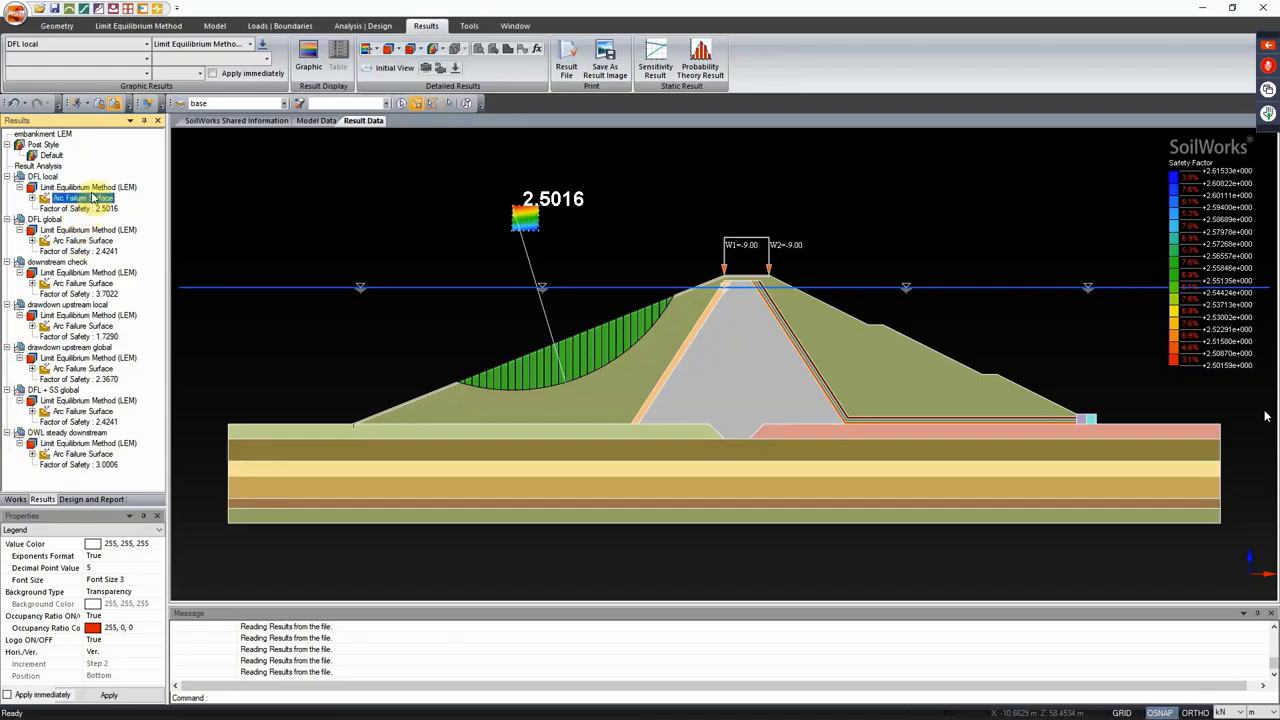
{"action": "left_click", "coordinate": [95, 209]}
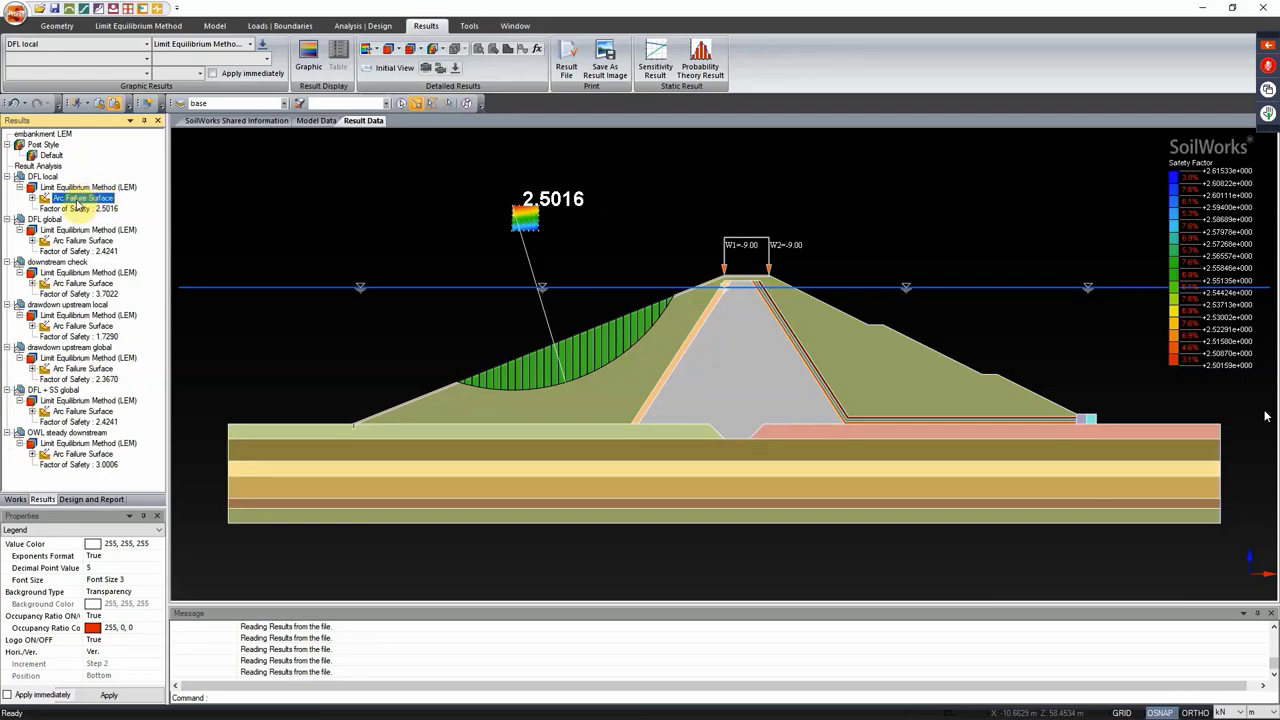
{"action": "left_click", "coordinate": [70, 241]}
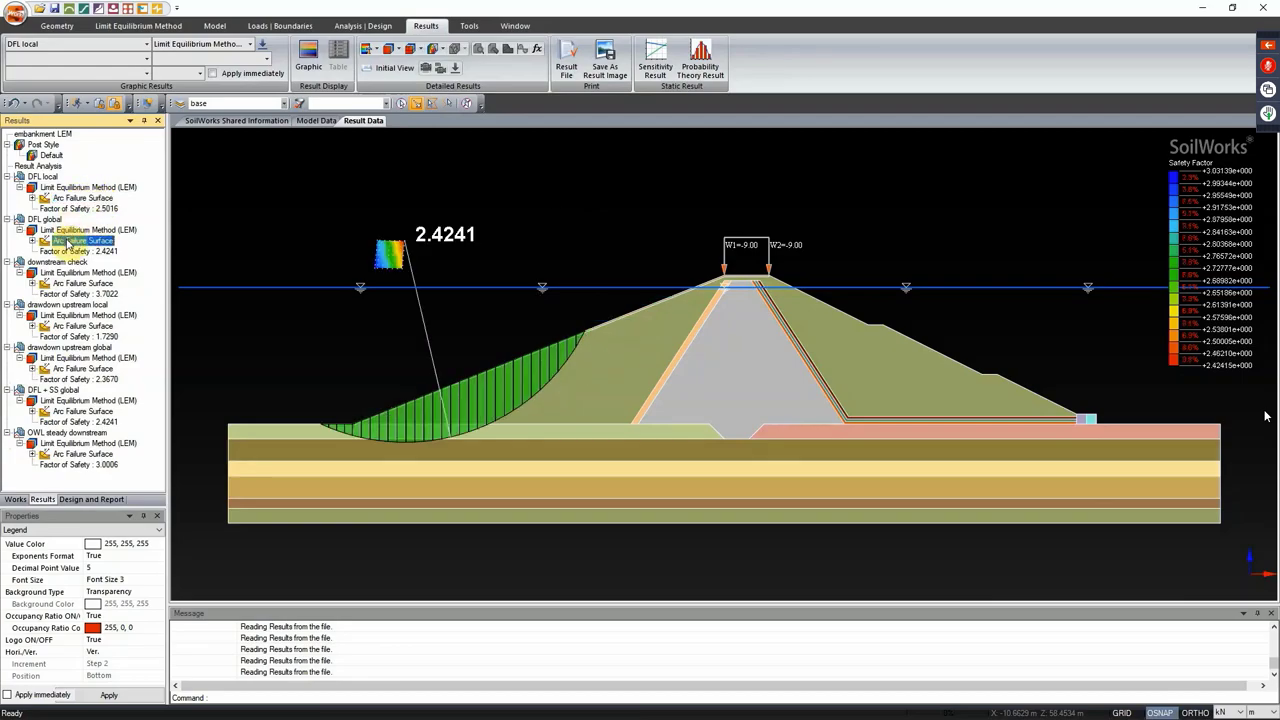
{"action": "left_click", "coordinate": [66, 283]}
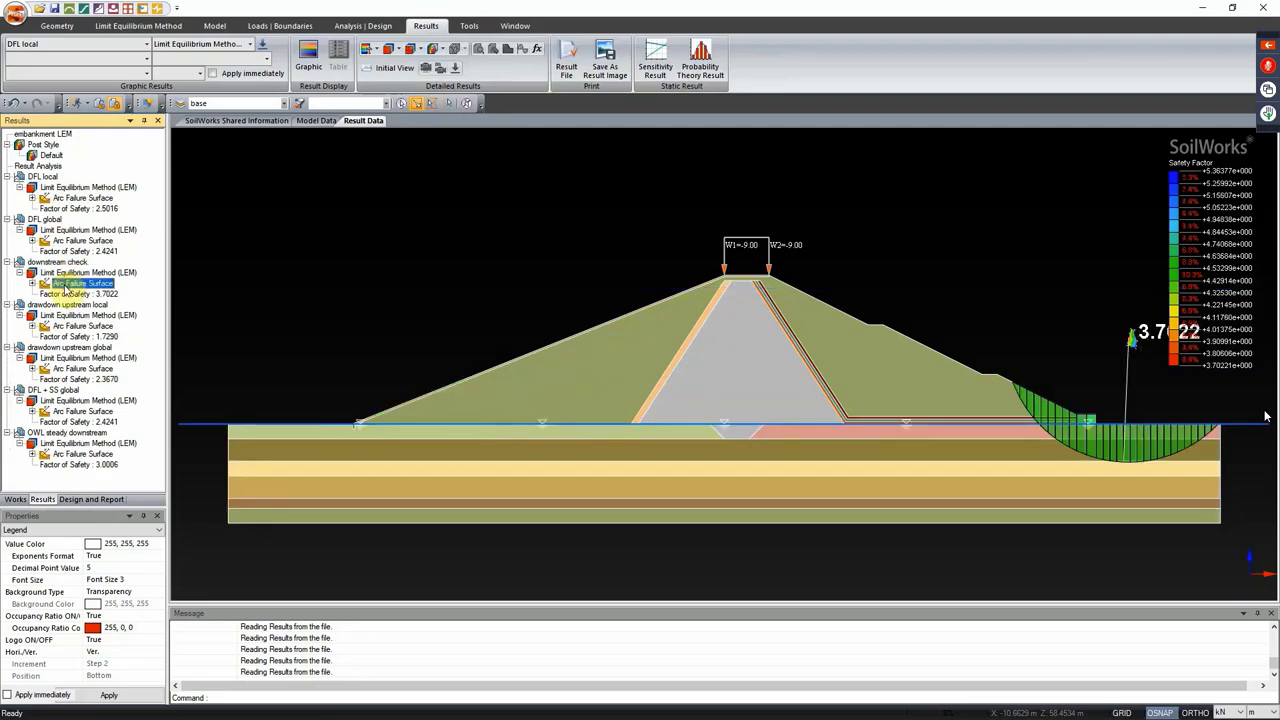
{"action": "left_click", "coordinate": [64, 326]}
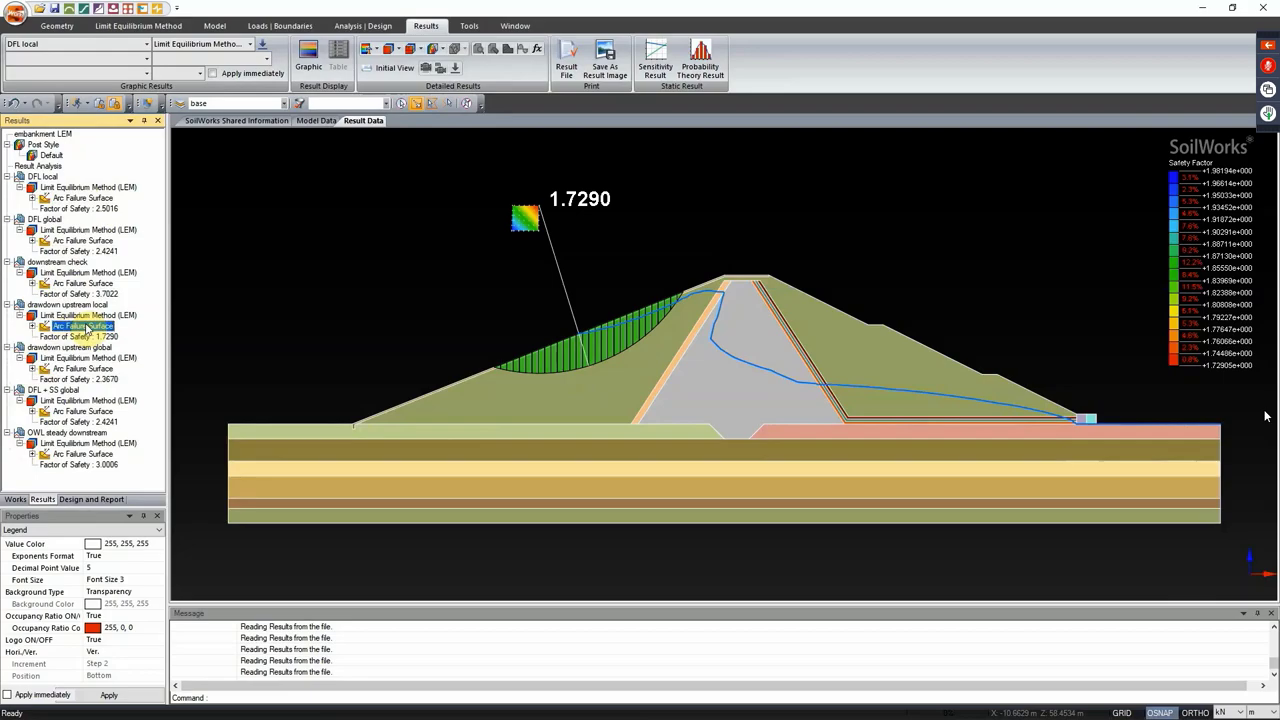
{"action": "left_click", "coordinate": [252, 371]}
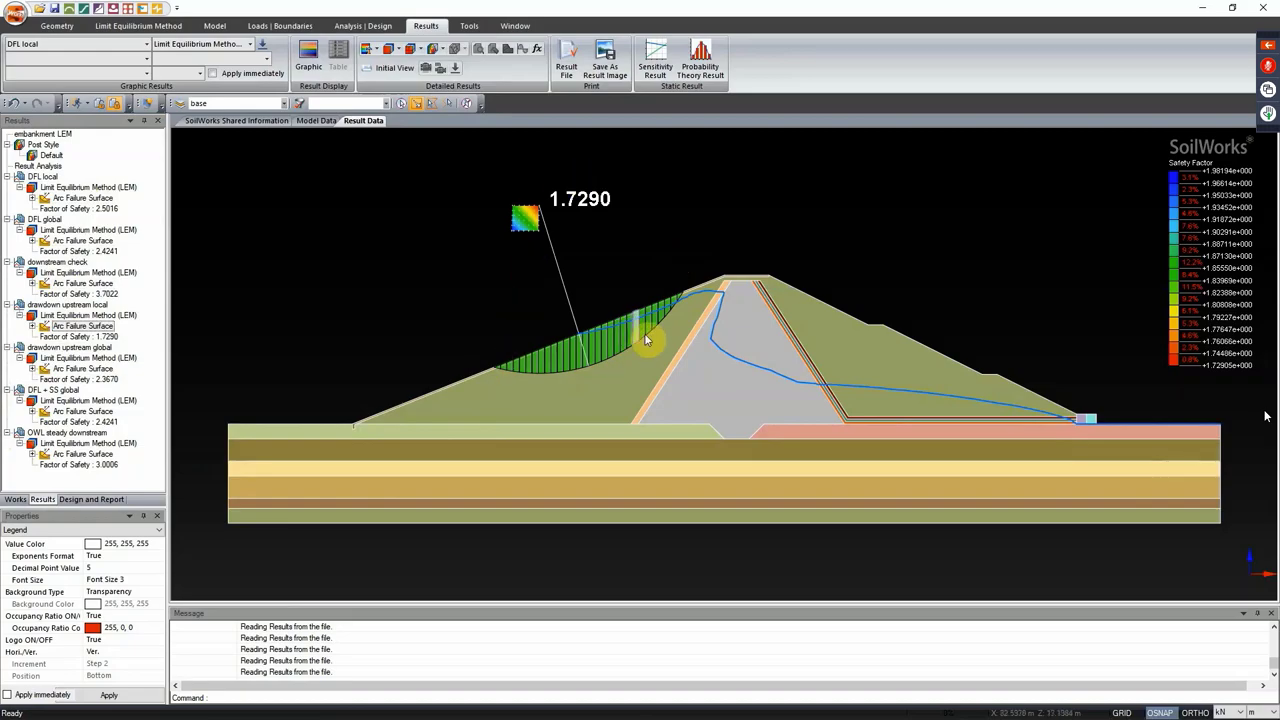
Step: Compare the arc failure surfaces of DFL local, both drawdown upstream cases, DFL + SS global and OWL steady downstream
{"action": "left_click", "coordinate": [75, 199]}
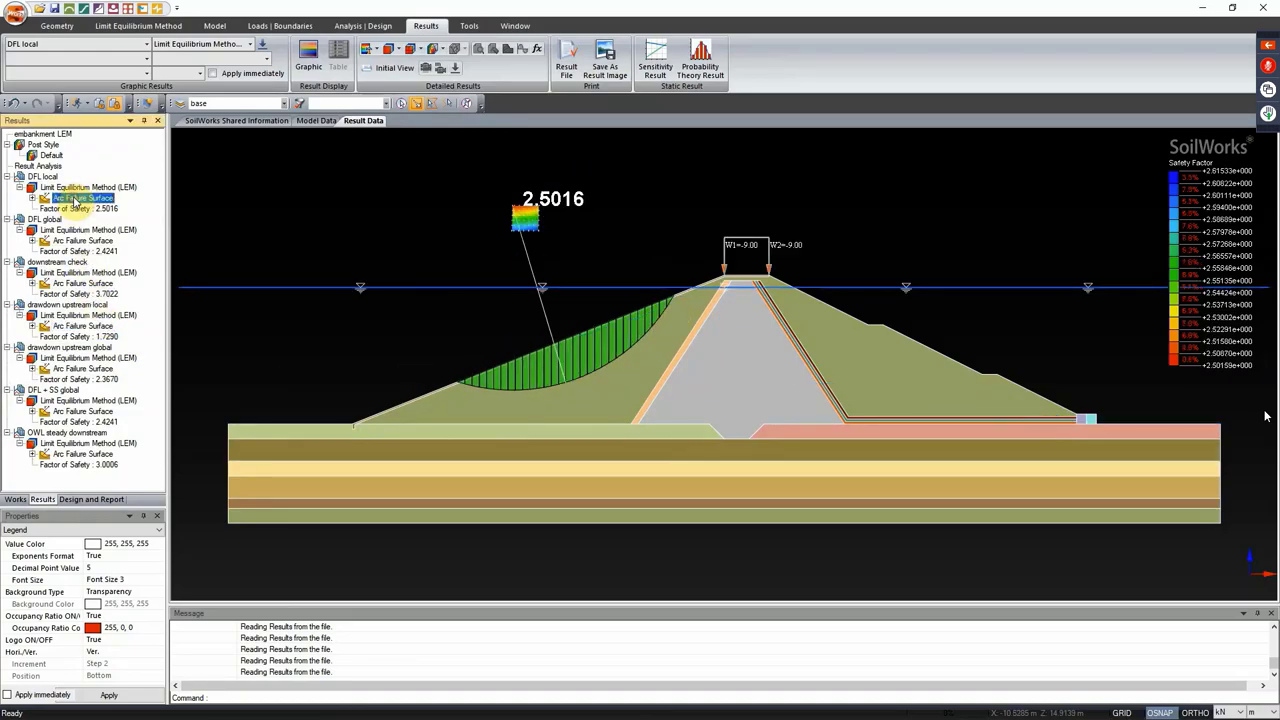
{"action": "left_click", "coordinate": [523, 366]}
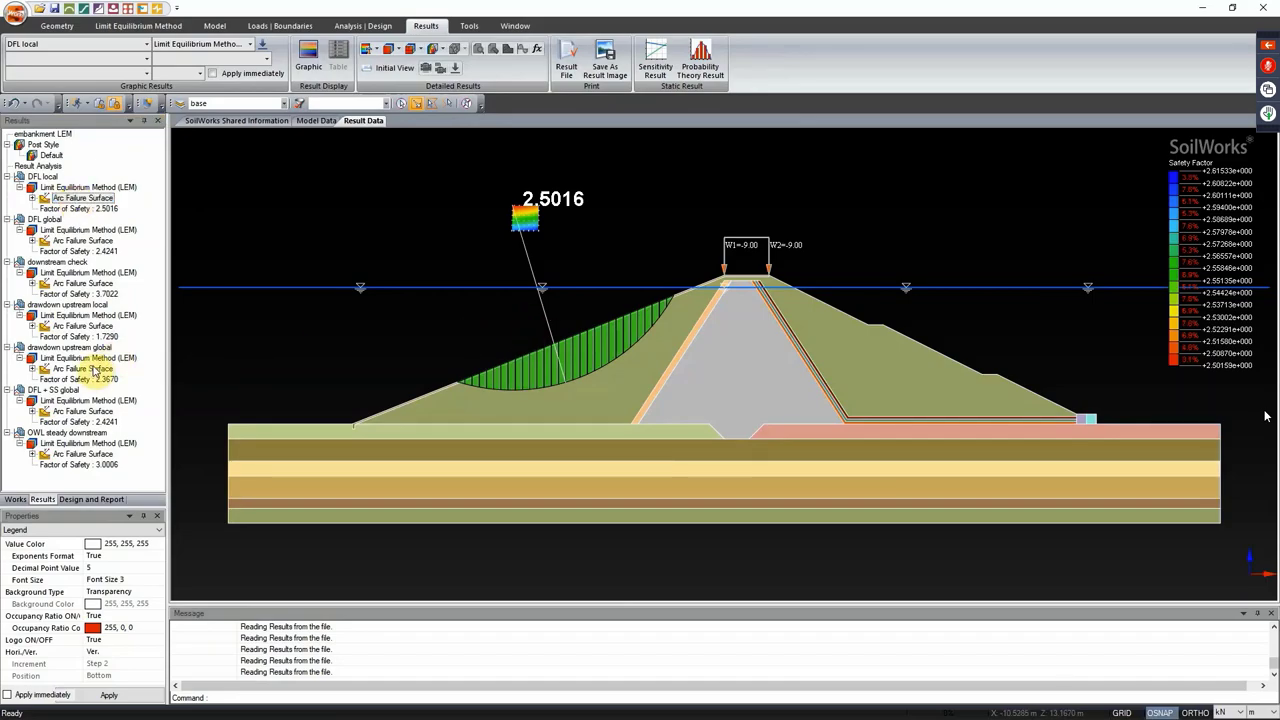
{"action": "left_click", "coordinate": [93, 369]}
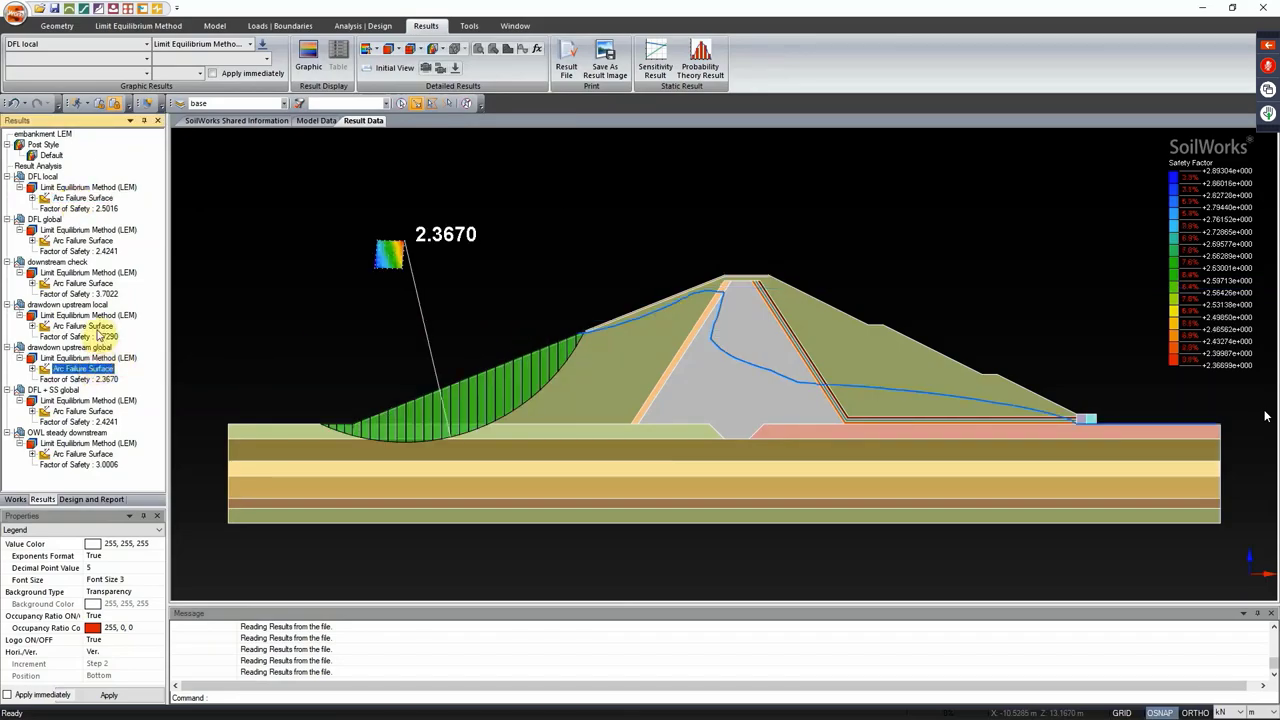
{"action": "left_click", "coordinate": [92, 327]}
{"action": "left_click", "coordinate": [466, 285]}
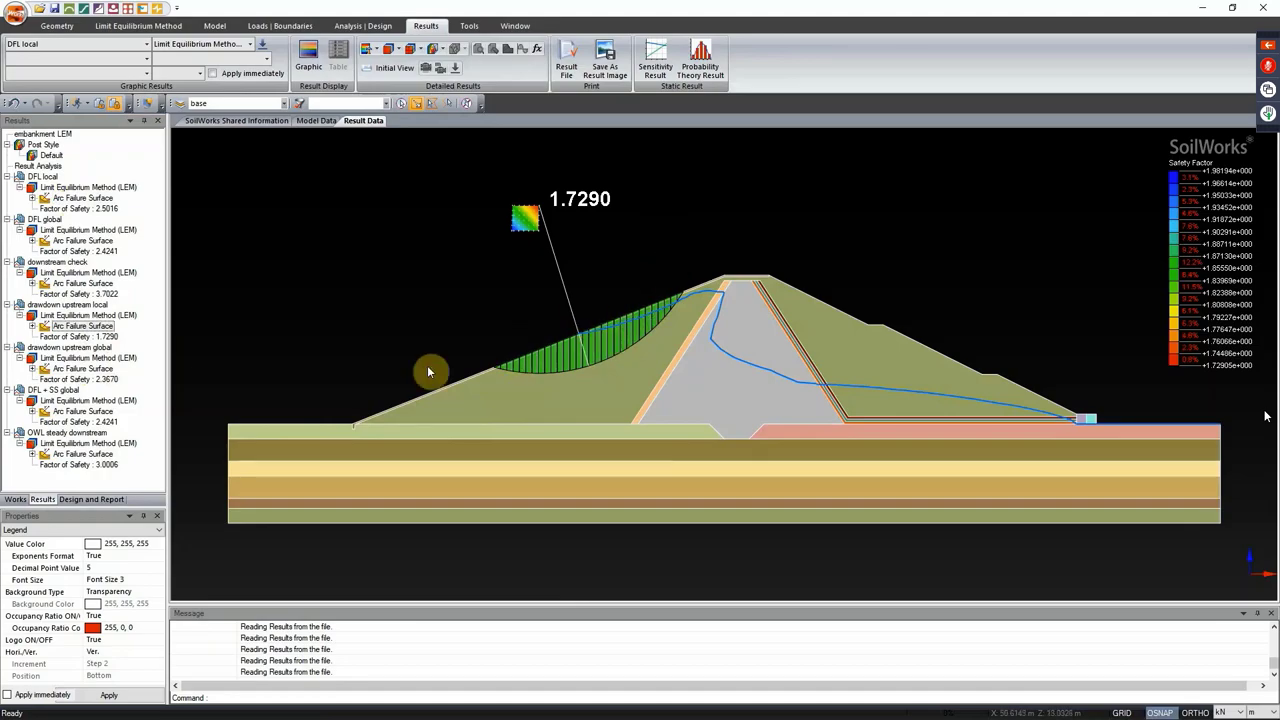
{"action": "left_click", "coordinate": [85, 411]}
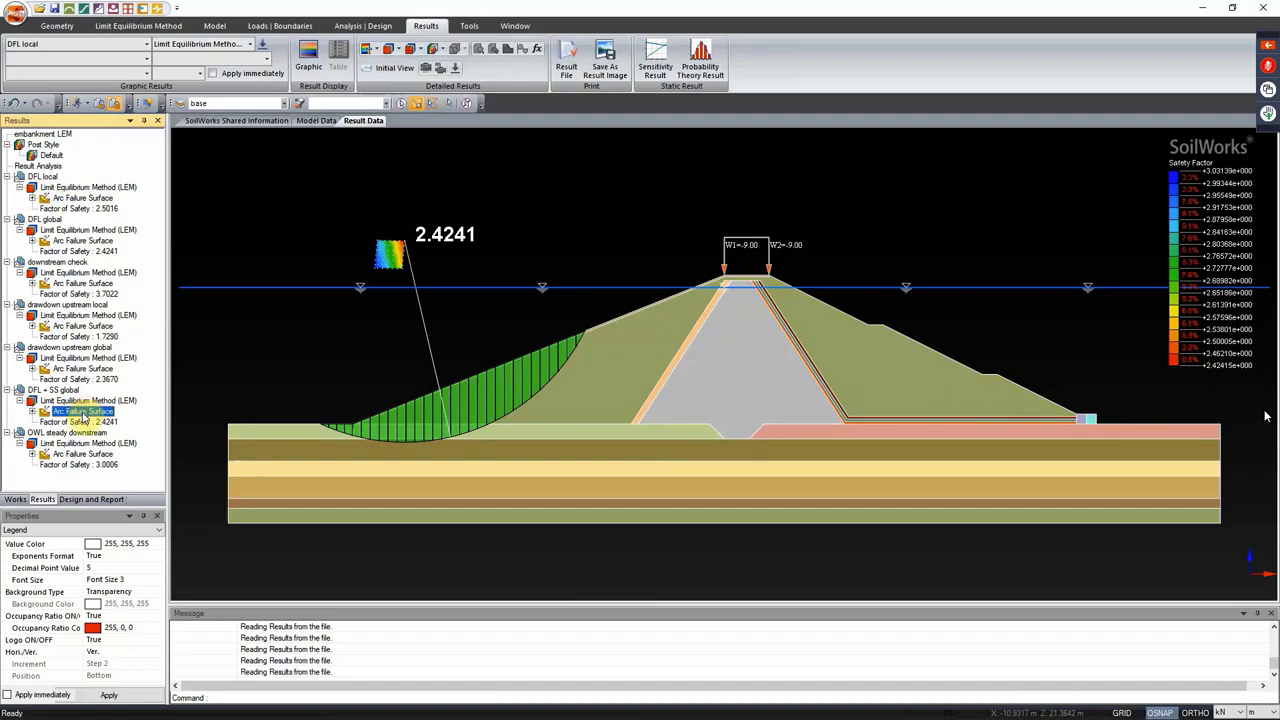
{"action": "left_click", "coordinate": [83, 454]}
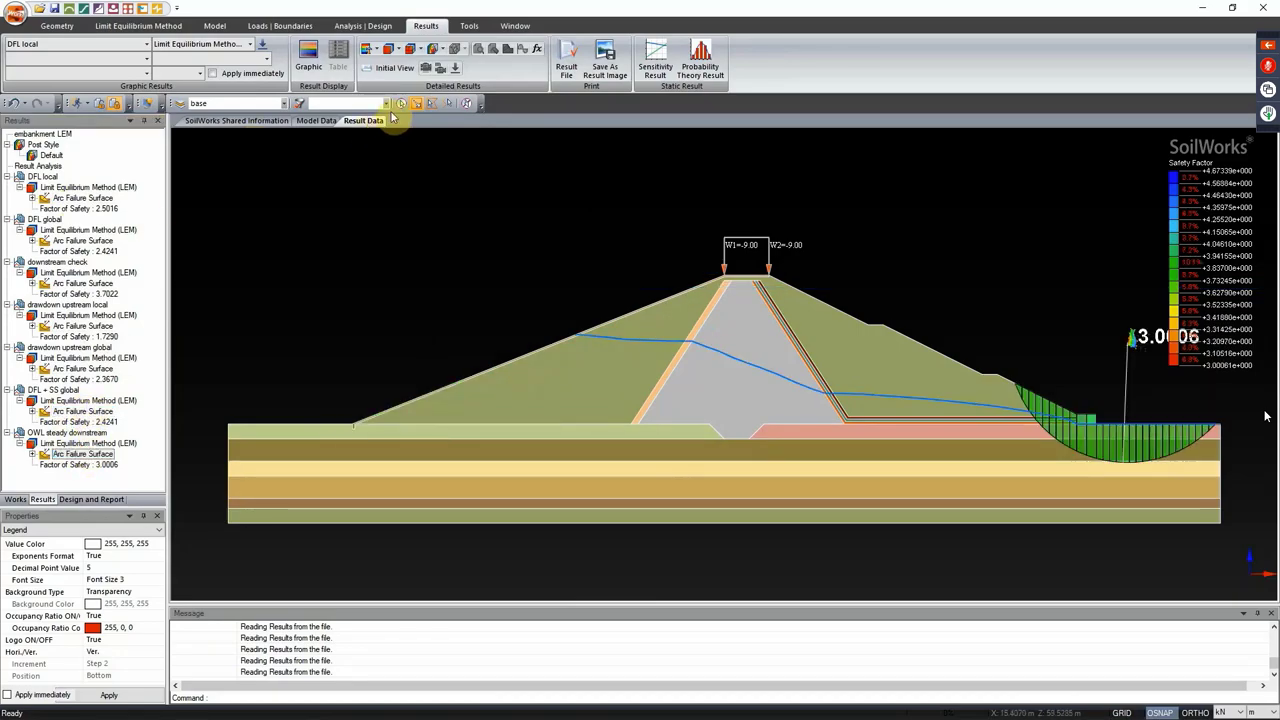
Step: Return to the model data and create a load set named SS while defining a static seismic load
{"action": "left_click", "coordinate": [100, 104]}
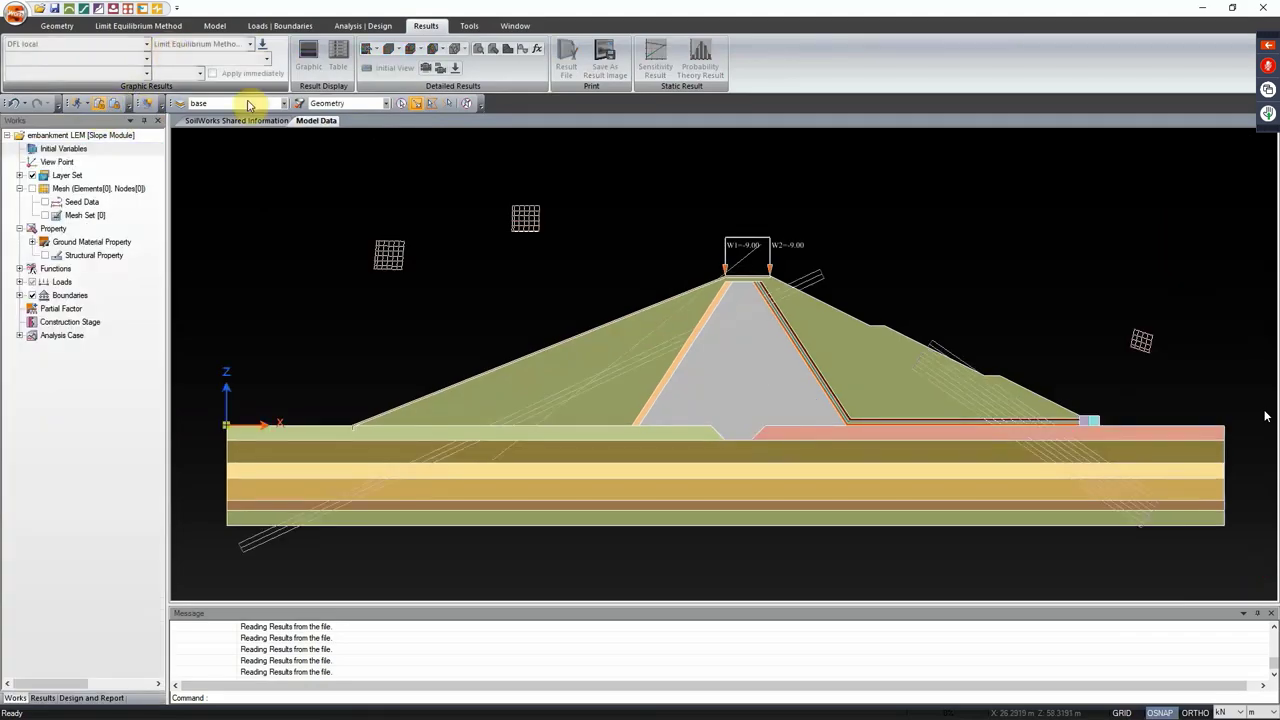
{"action": "left_click", "coordinate": [138, 25]}
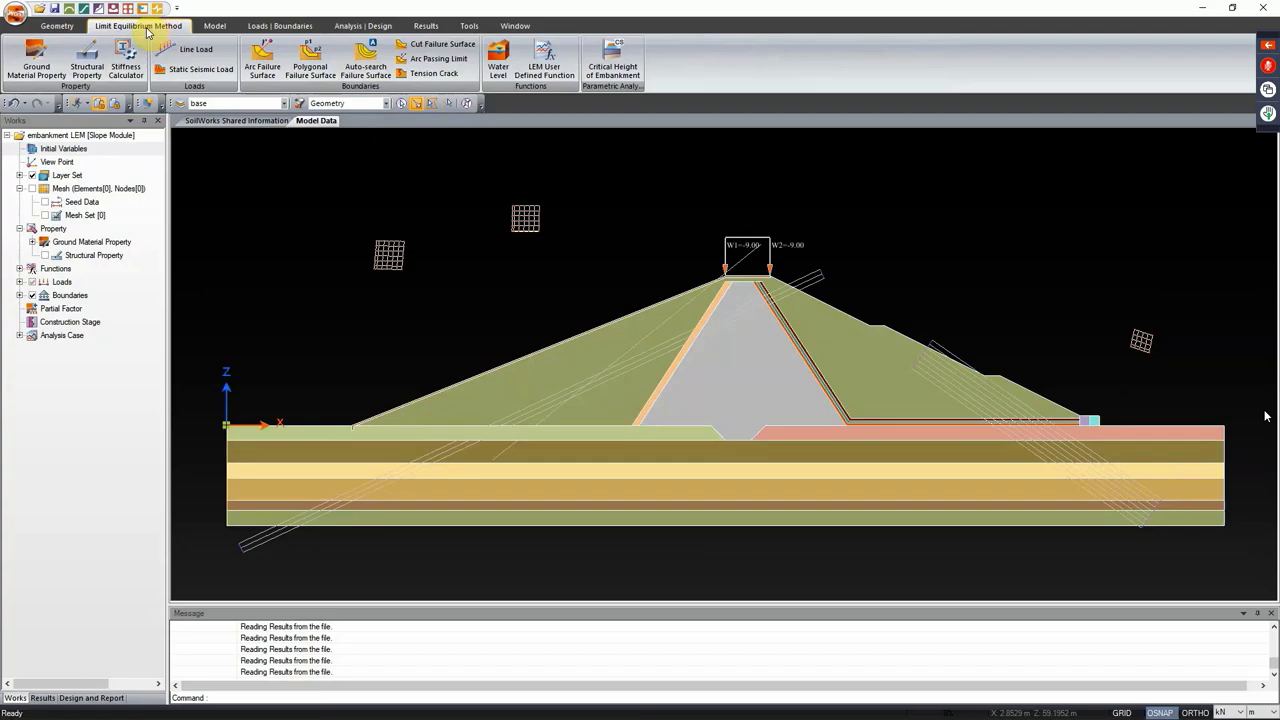
{"action": "left_click", "coordinate": [210, 70]}
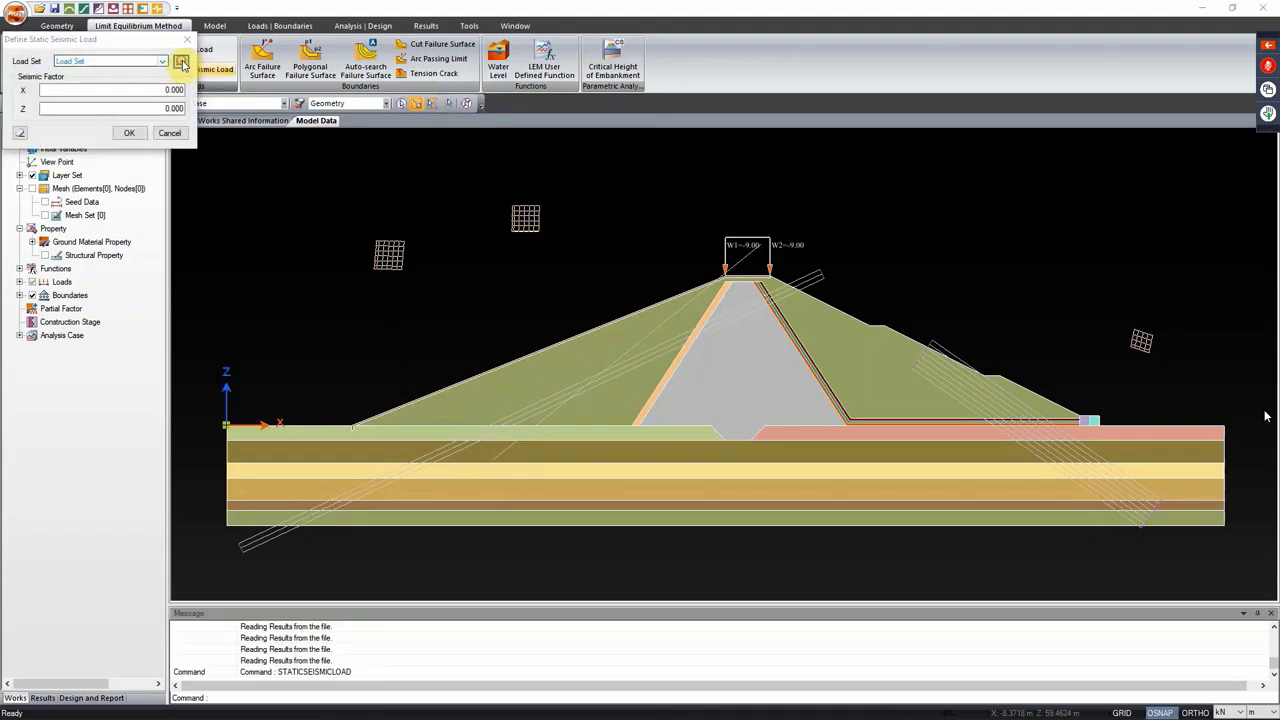
{"action": "left_click", "coordinate": [181, 61]}
{"action": "left_click", "coordinate": [284, 153]}
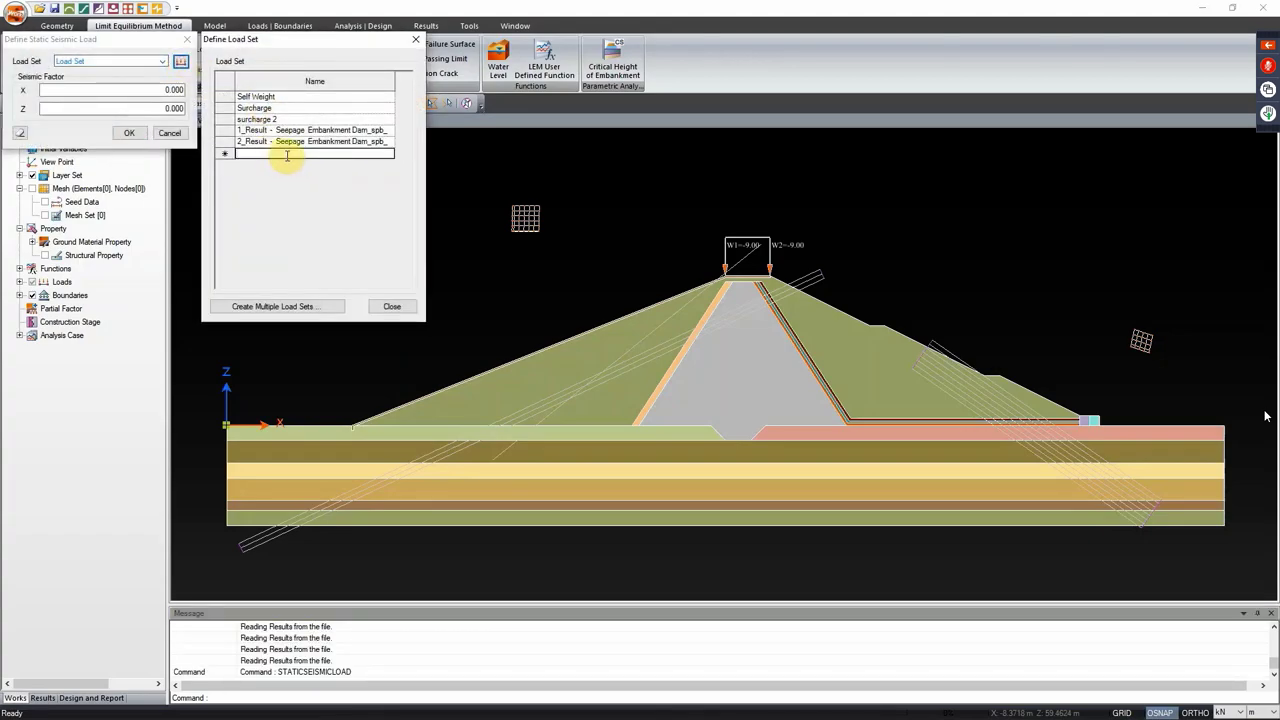
{"action": "type", "text": "SS"}
{"action": "left_click", "coordinate": [286, 164]}
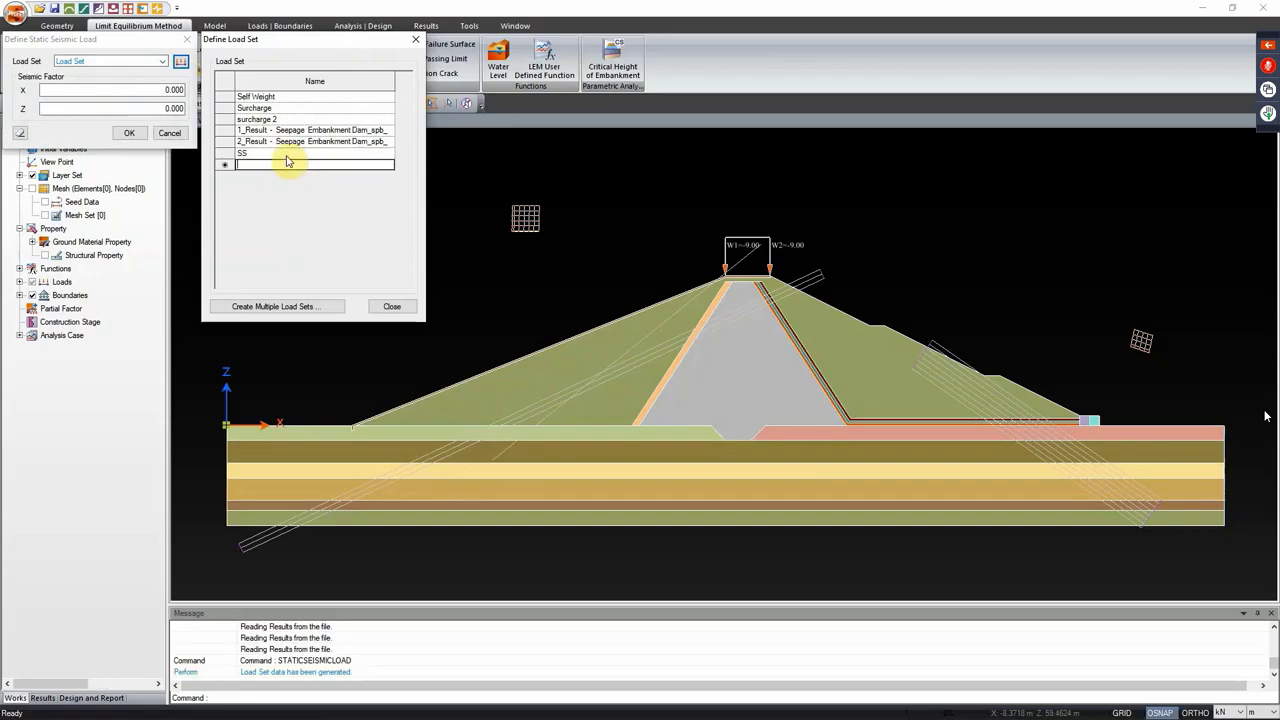
{"action": "left_click", "coordinate": [391, 306]}
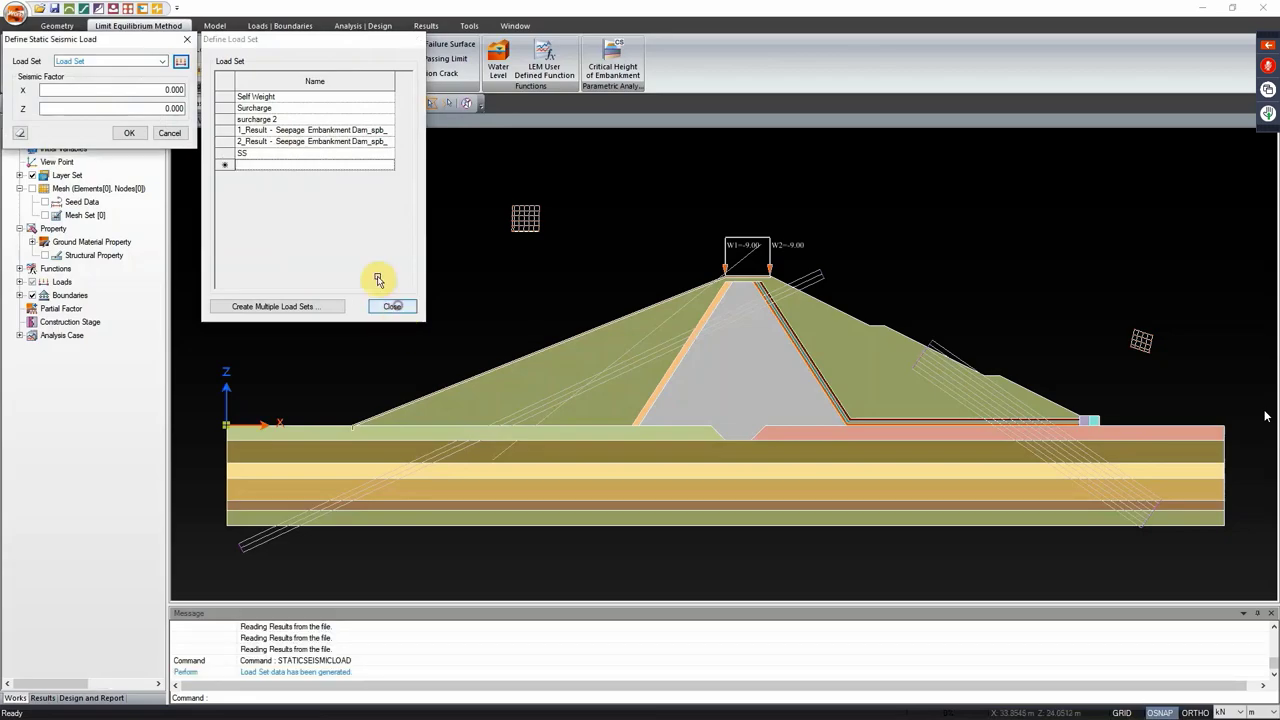
Step: Define the static seismic load in load set SS with an X seismic factor of 0.2
{"action": "left_click", "coordinate": [162, 62]}
{"action": "left_click", "coordinate": [89, 110]}
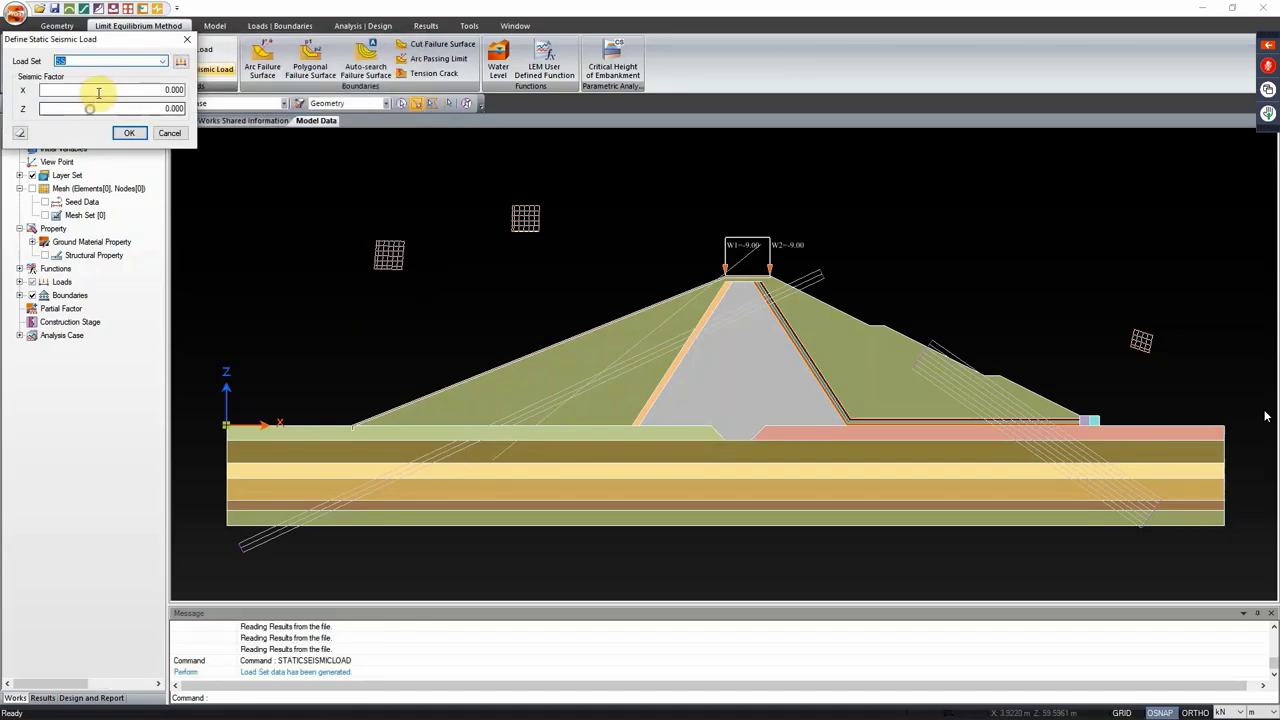
{"action": "left_click", "coordinate": [108, 90]}
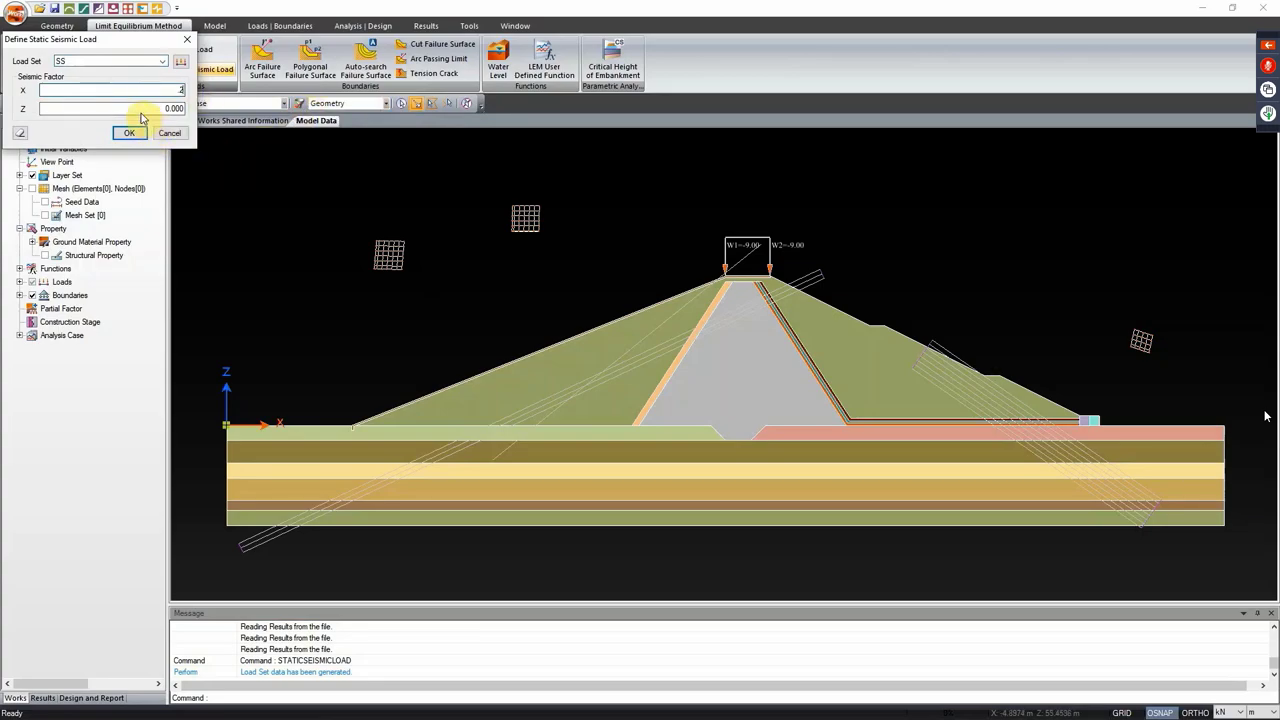
{"action": "type", "text": "2"}
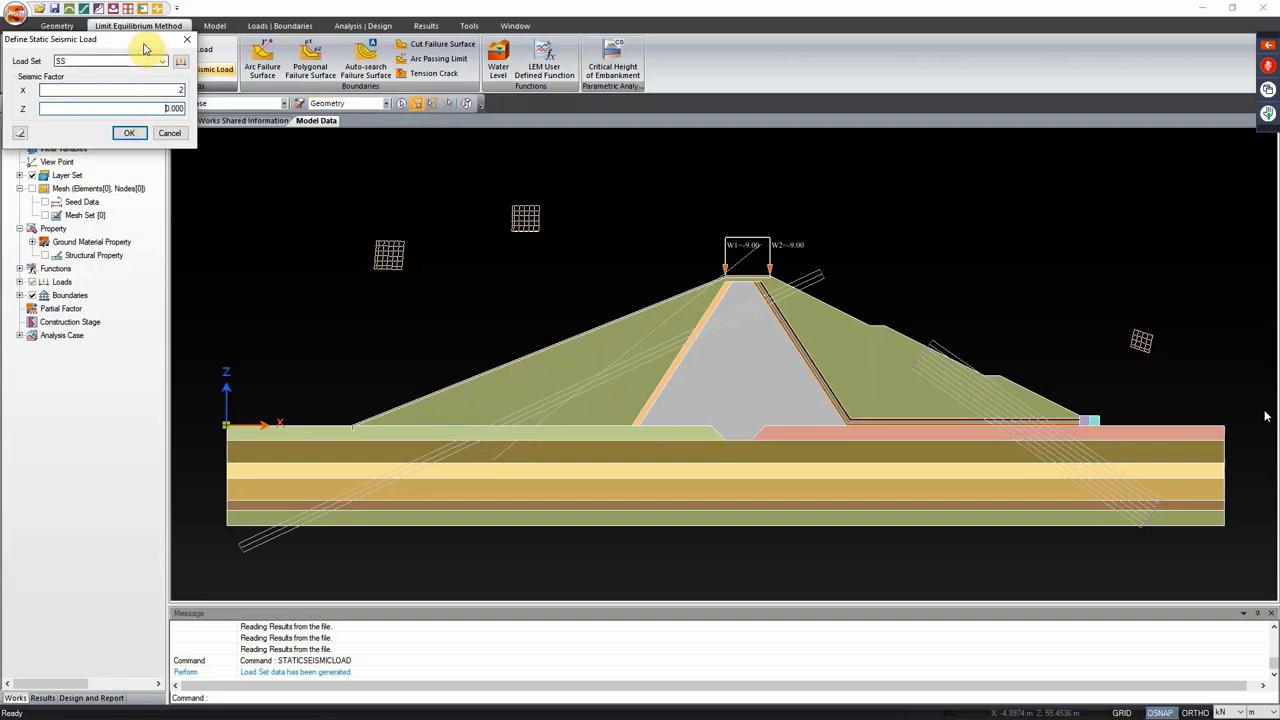
{"action": "left_click", "coordinate": [129, 133]}
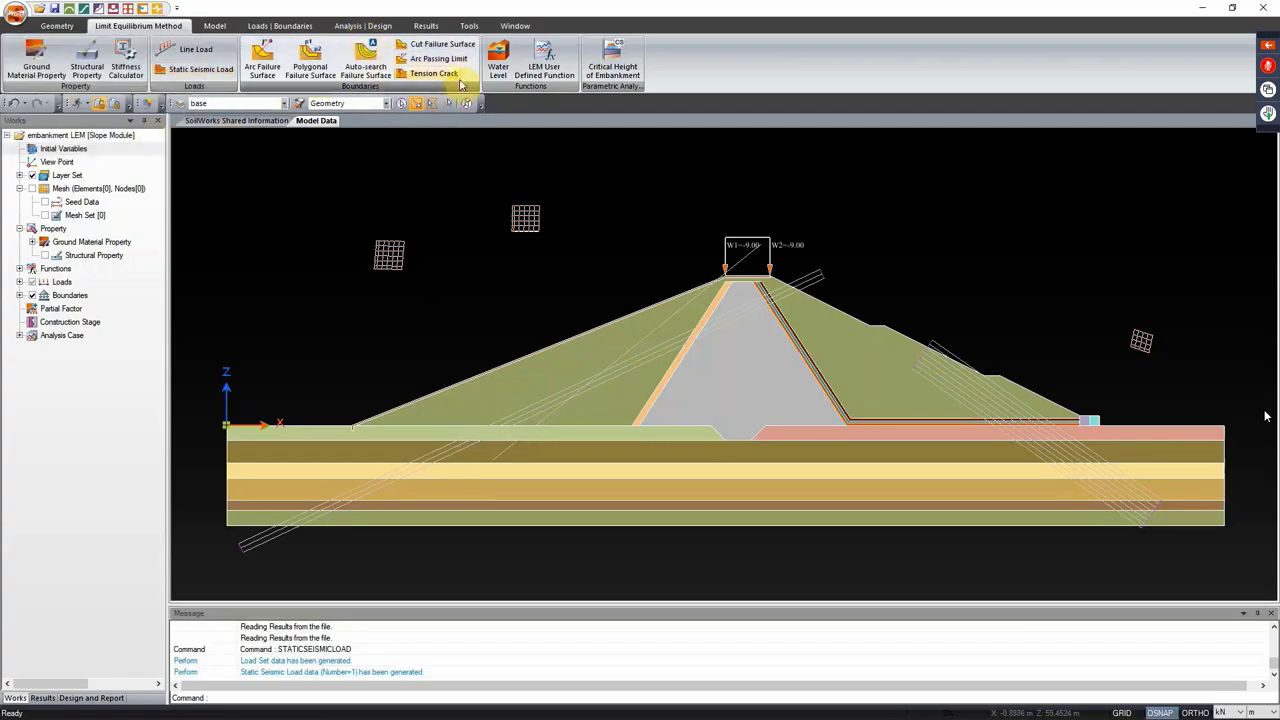
Step: Add the SS load set to the DFL + SS global analysis case, save the case and close the case list
{"action": "left_click", "coordinate": [364, 31]}
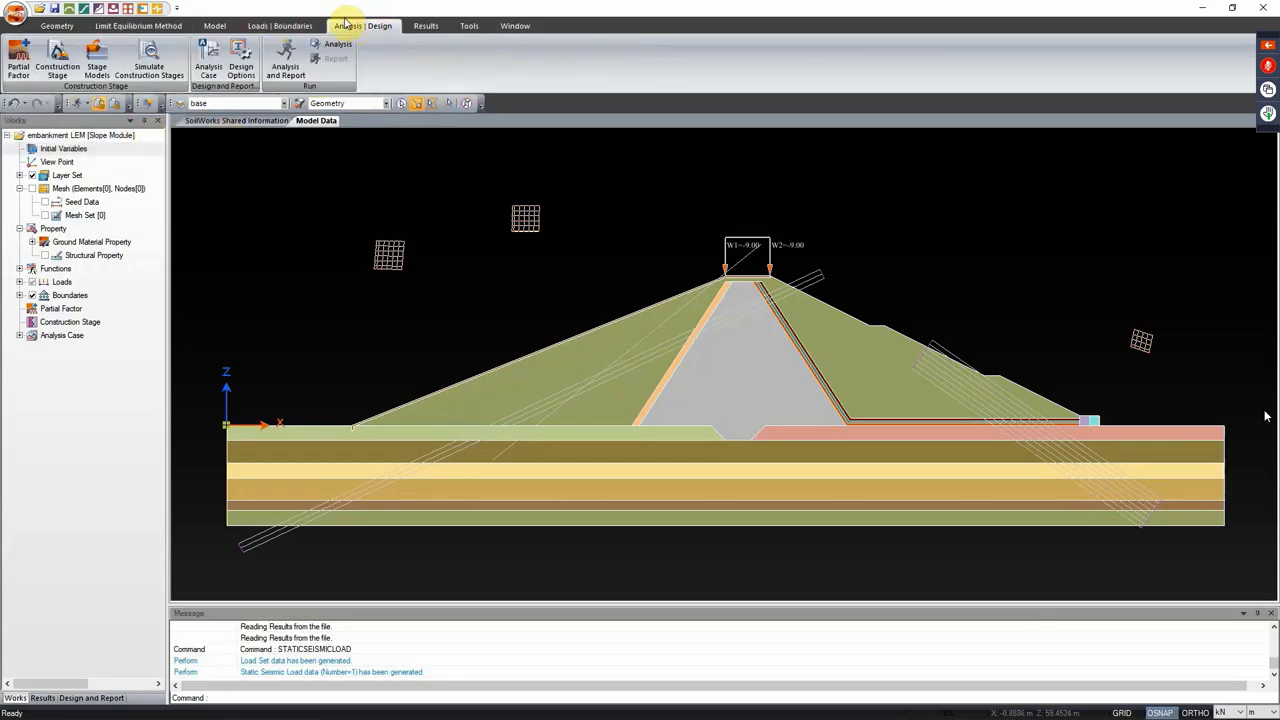
{"action": "left_click", "coordinate": [208, 62]}
{"action": "left_click", "coordinate": [60, 136]}
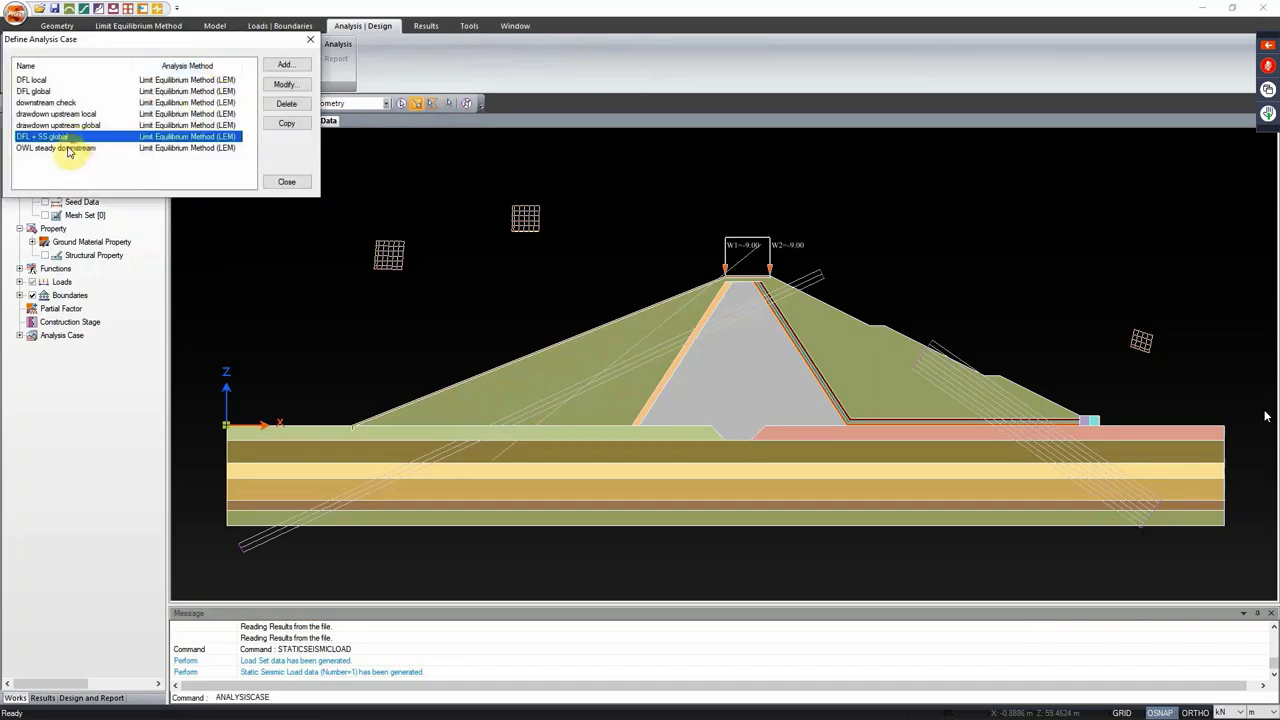
{"action": "double_click", "coordinate": [85, 140]}
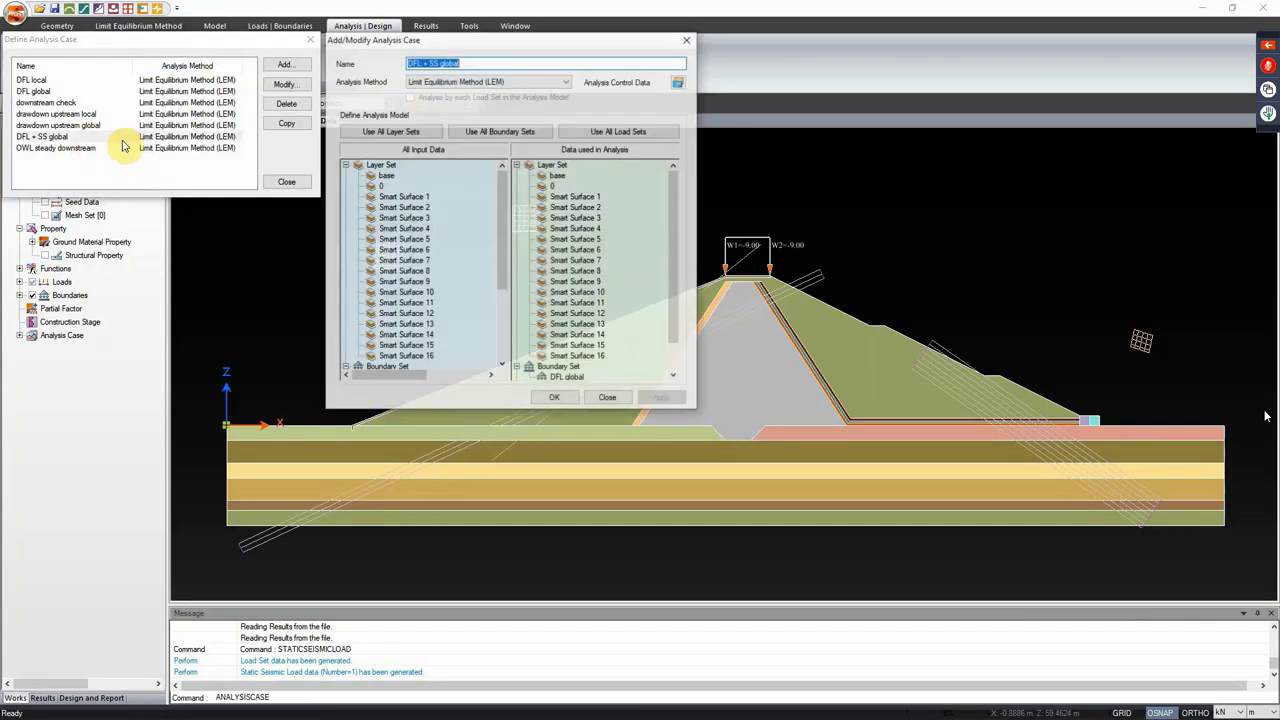
{"action": "scroll", "coordinate": [674, 280], "scroll_direction": "down", "scroll_amount": 2}
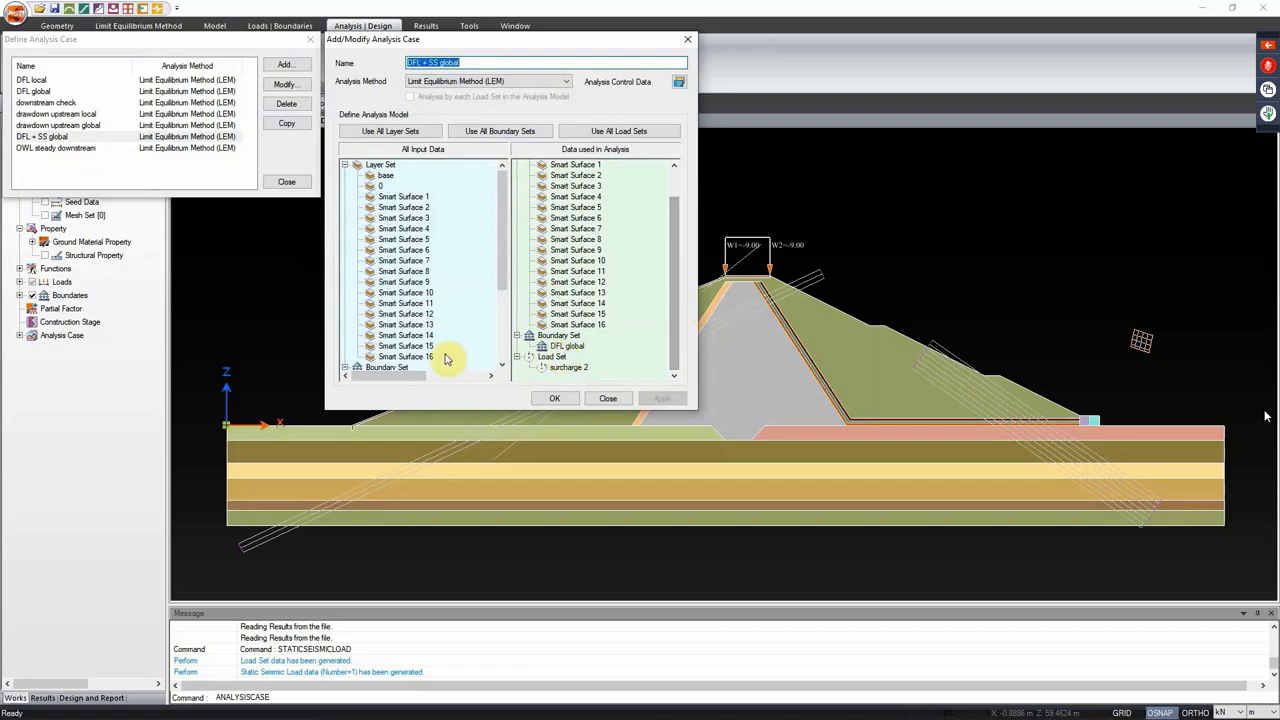
{"action": "left_click_drag", "start_coordinate": [500, 263], "coordinate": [500, 357]}
{"action": "left_click_drag", "start_coordinate": [393, 359], "coordinate": [637, 364]}
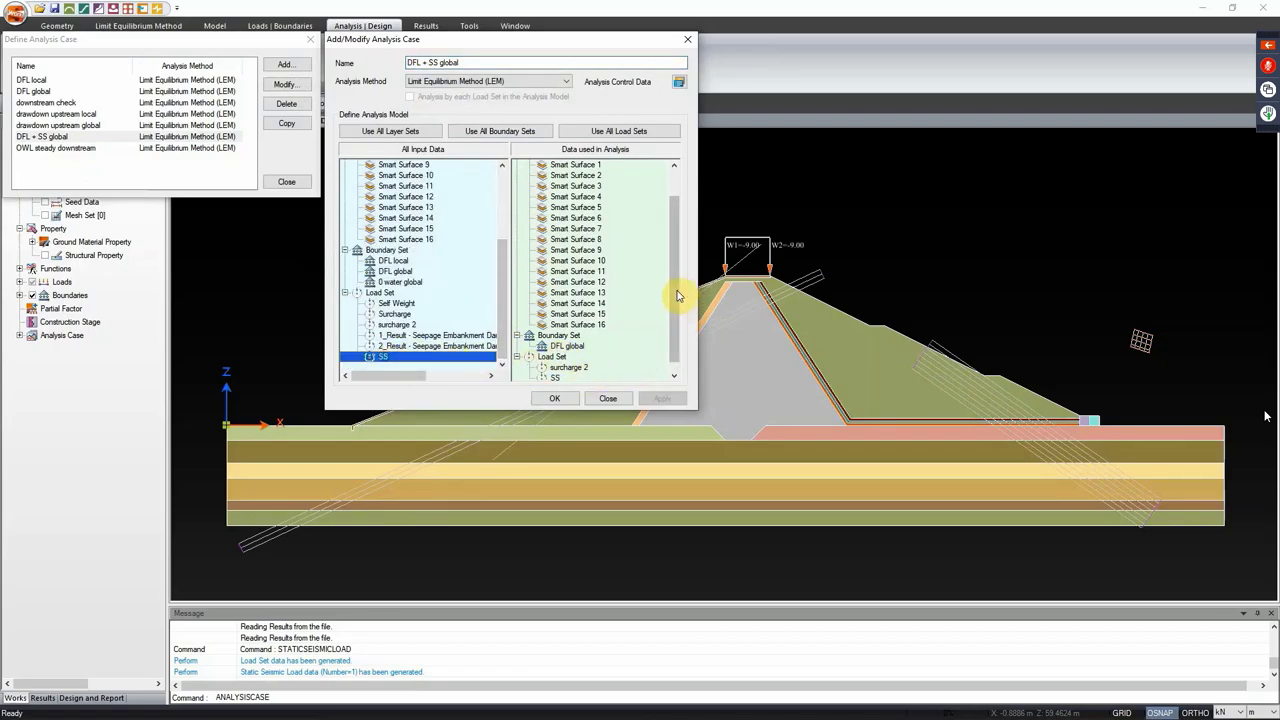
{"action": "scroll", "coordinate": [674, 294], "scroll_direction": "down", "scroll_amount": 1}
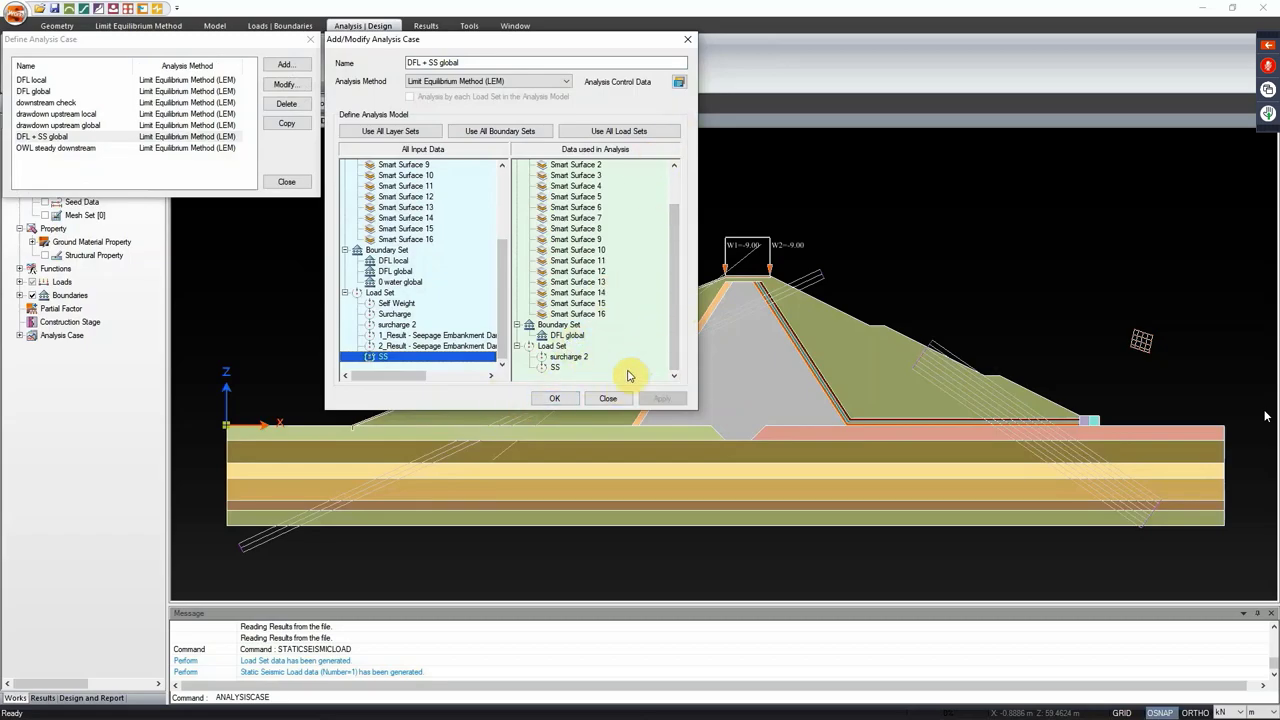
{"action": "left_click", "coordinate": [554, 398]}
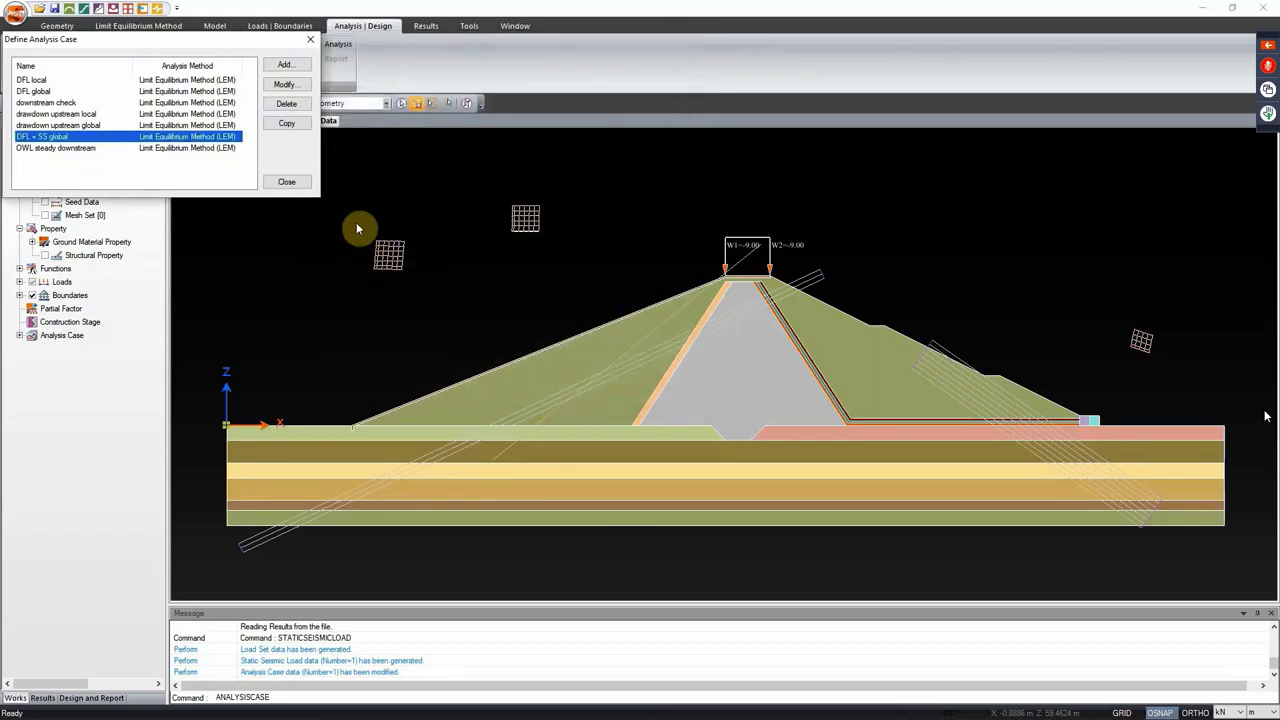
{"action": "left_click", "coordinate": [287, 182]}
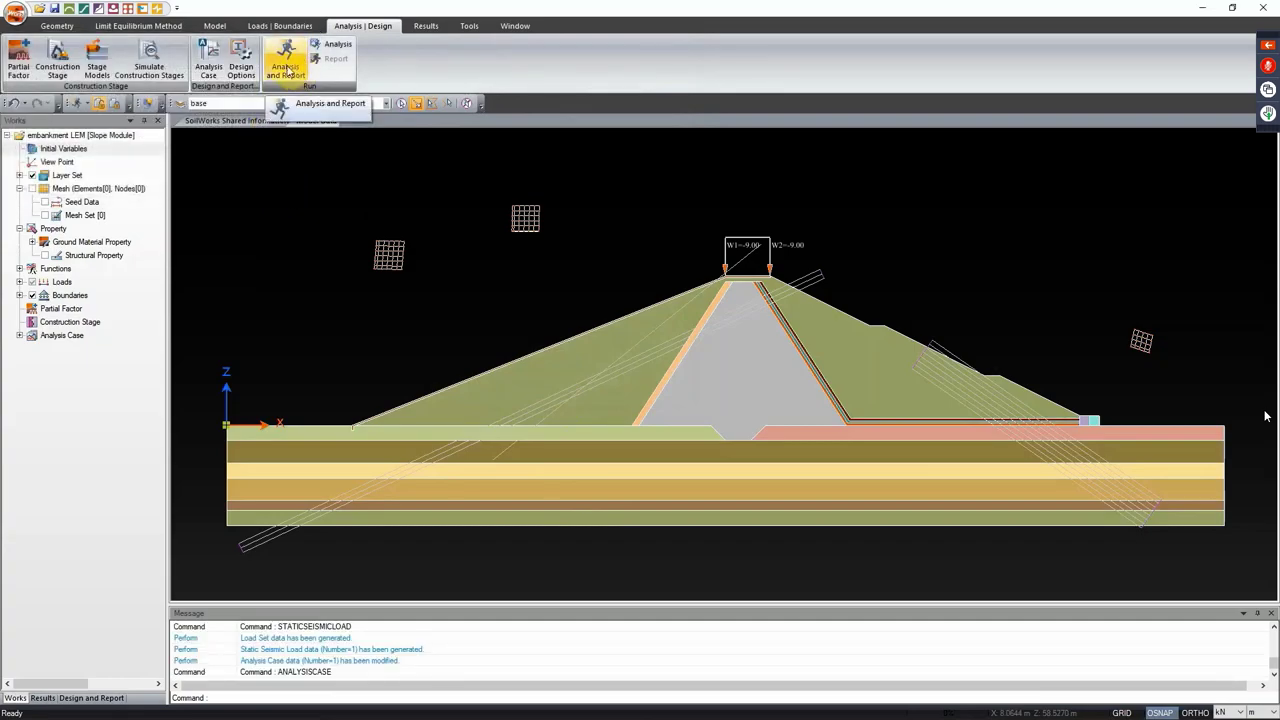
Step: Run the analysis for the DFL + SS global case only, leaving the other cases and the report out, and close the manager
{"action": "left_click", "coordinate": [287, 68]}
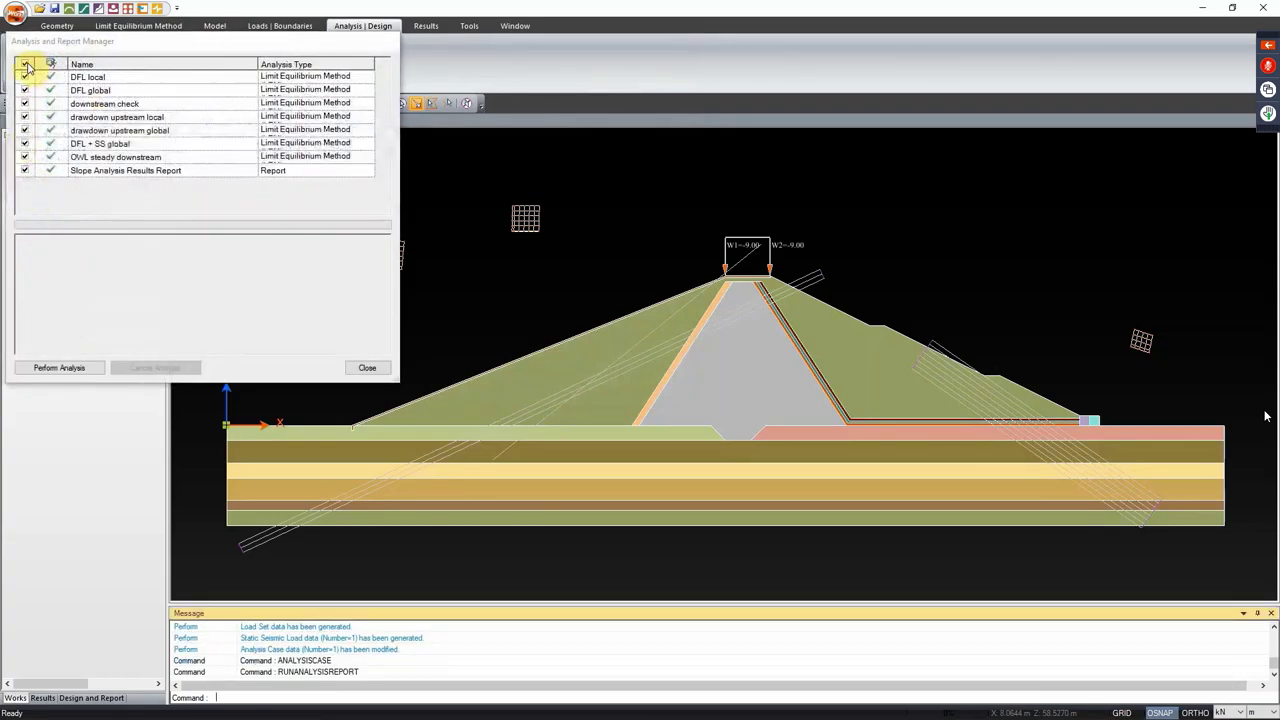
{"action": "left_click", "coordinate": [50, 367]}
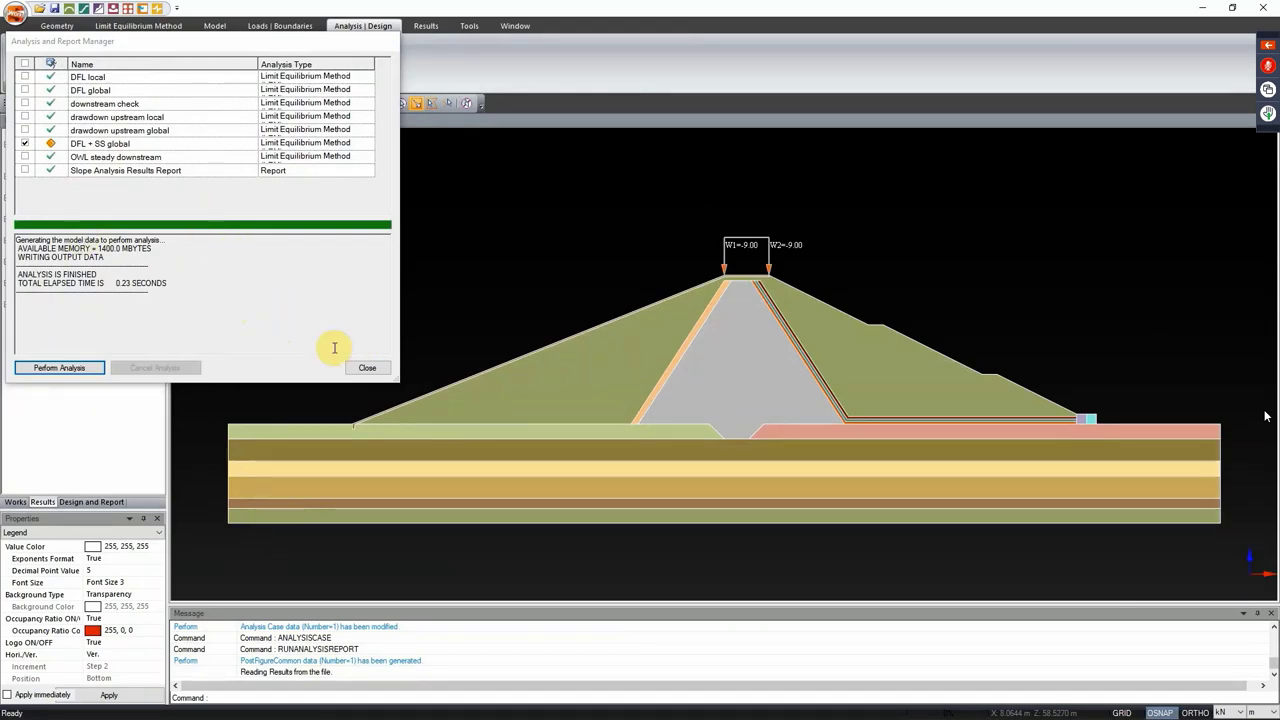
{"action": "left_click", "coordinate": [366, 369]}
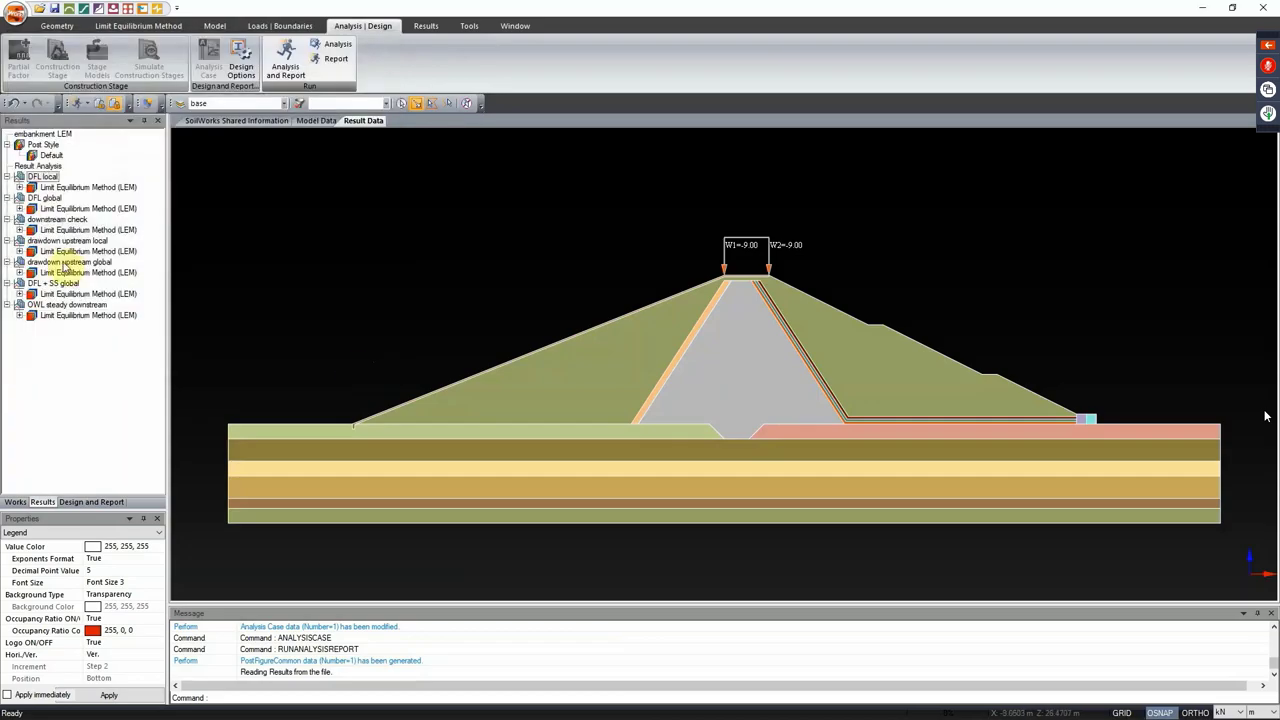
Step: Display the DFL + SS global arc failure surface and compare its safety factor with the Design Parameters slide in PowerPoint, returning to SoilWorks
{"action": "left_click", "coordinate": [19, 294]}
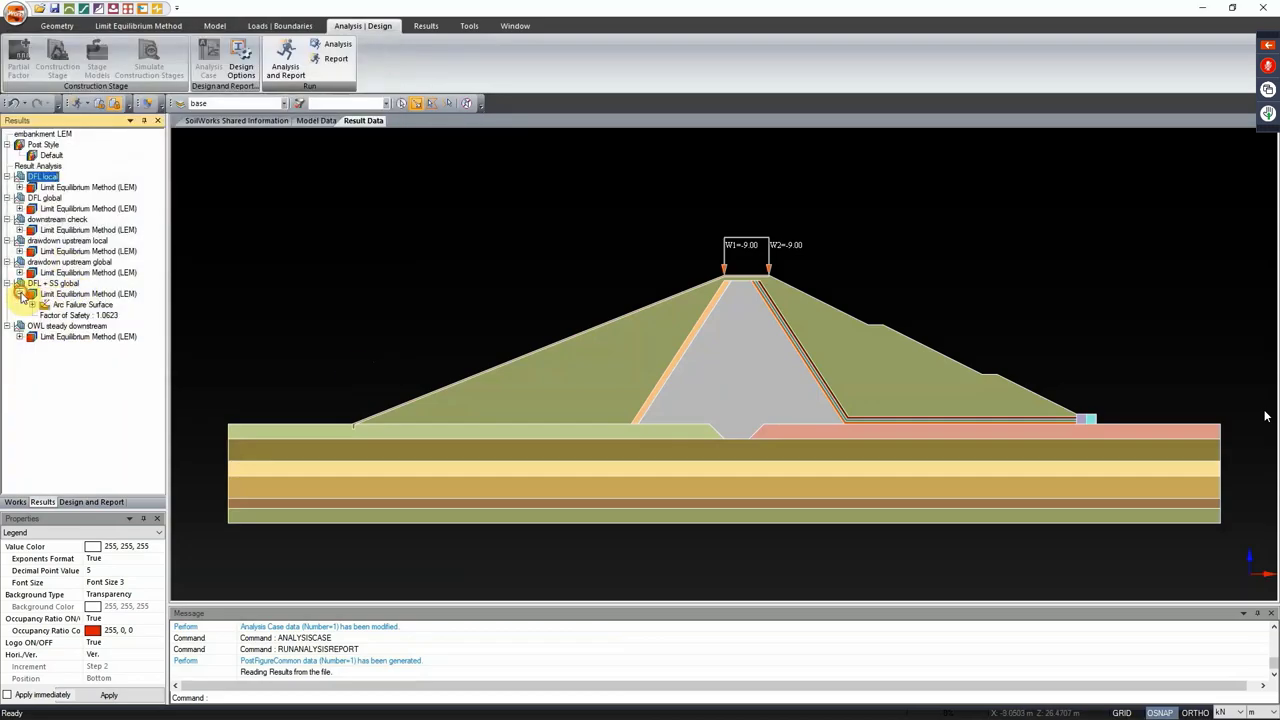
{"action": "left_click", "coordinate": [82, 306]}
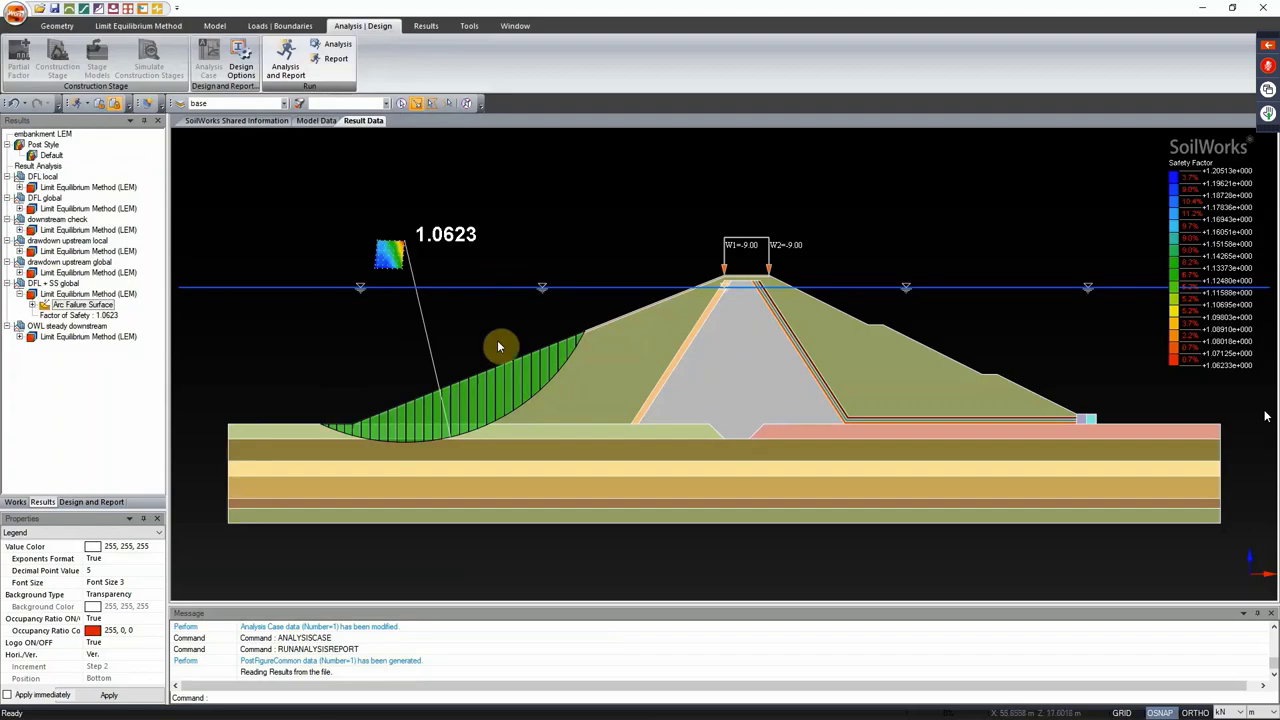
{"action": "key", "text": "alt+Tab"}
{"action": "key", "text": "alt+Tab"}
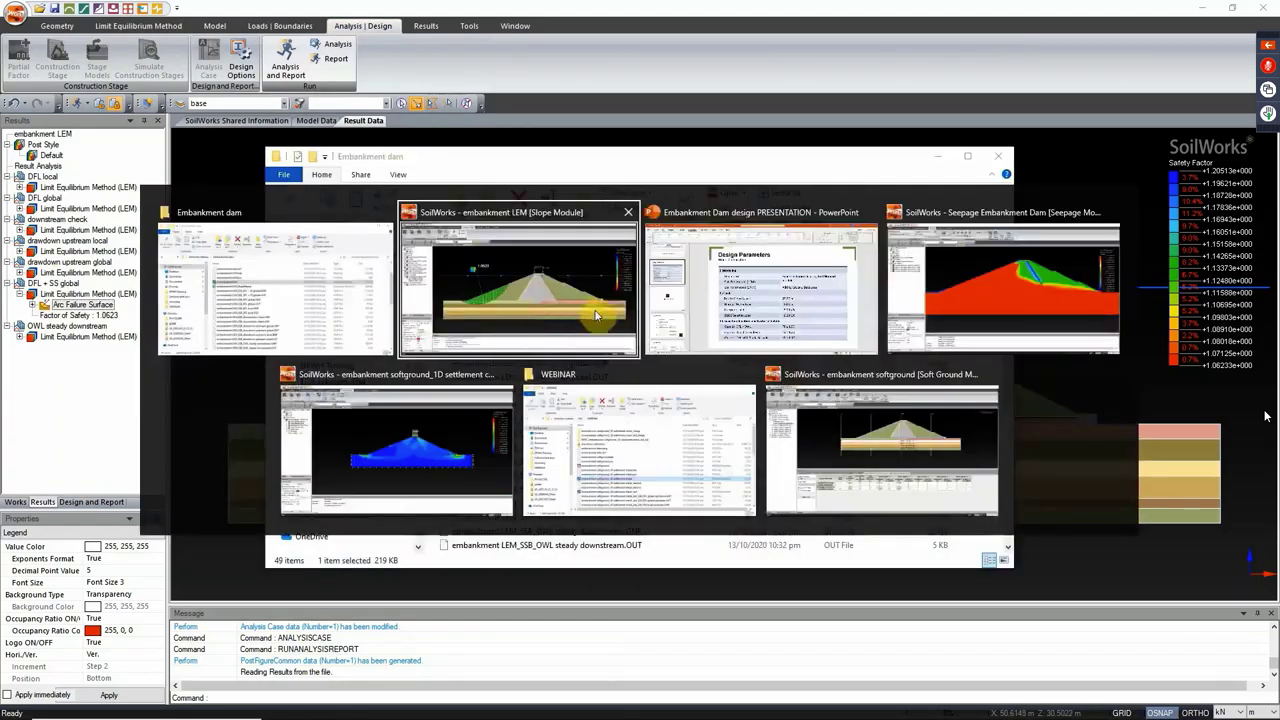
{"action": "left_click", "coordinate": [757, 293]}
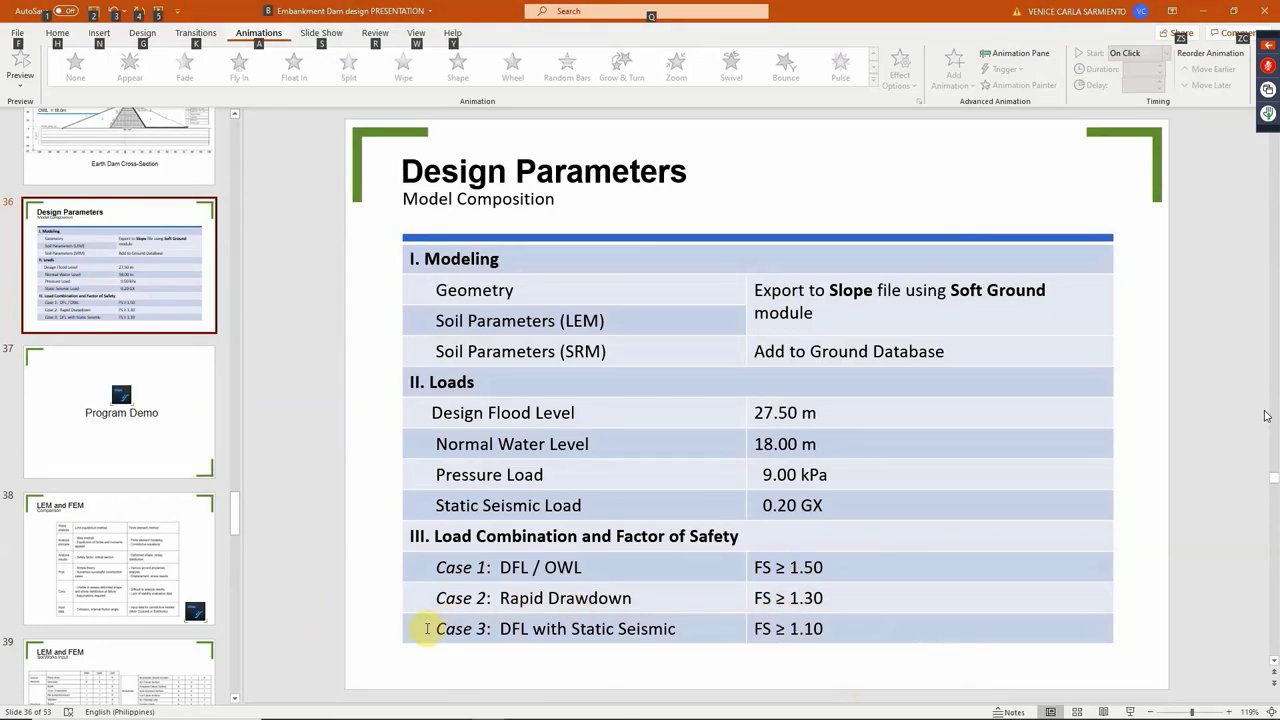
{"action": "key", "text": "alt+Tab"}
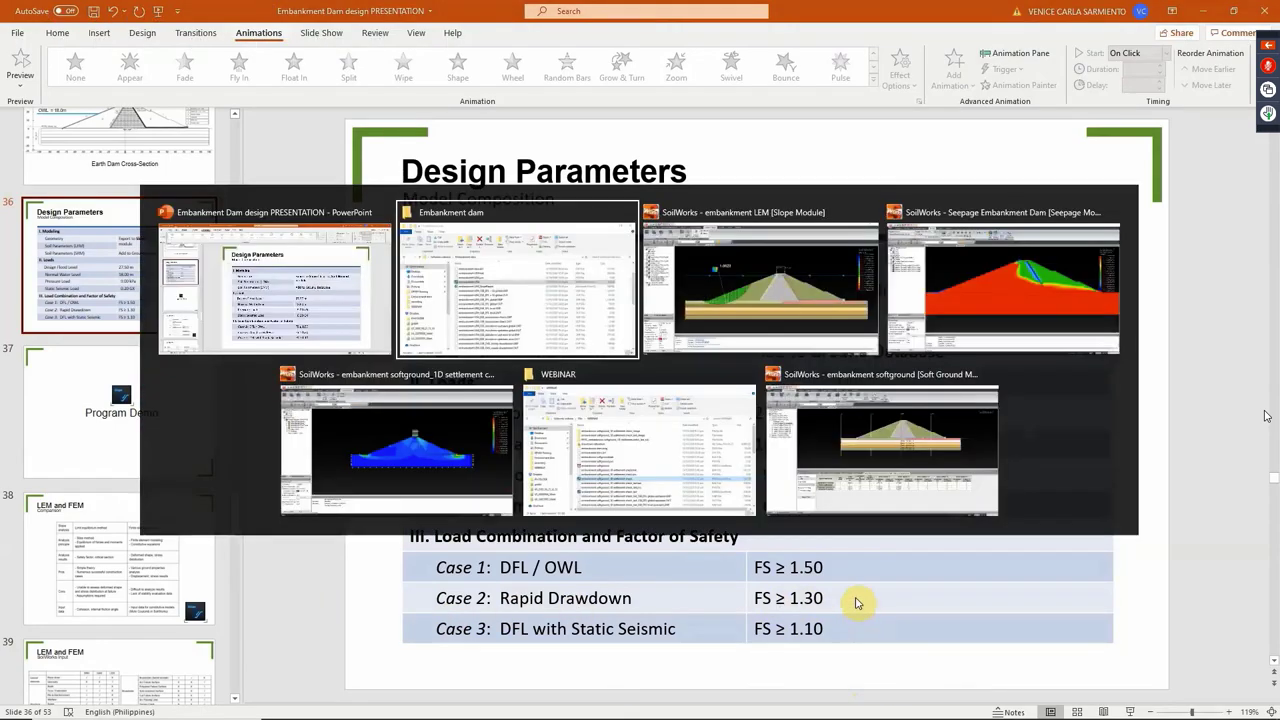
{"action": "left_click", "coordinate": [777, 342]}
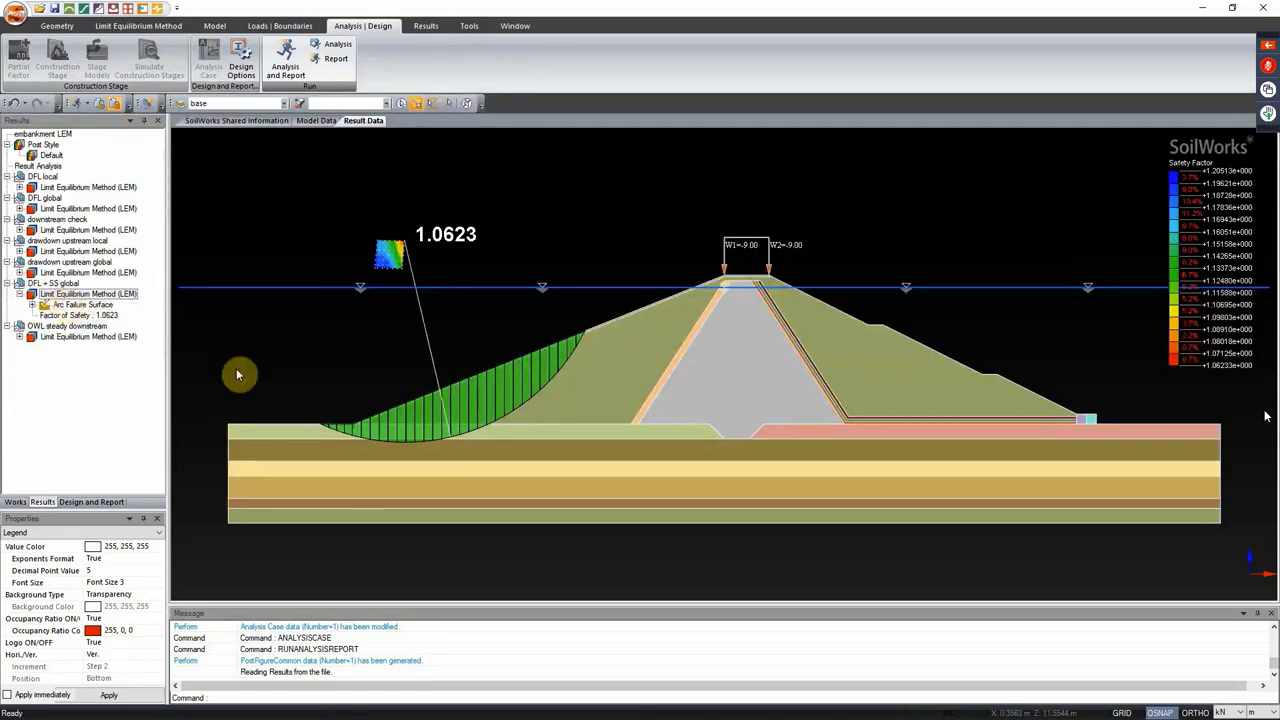
Step: Inspect the free body diagram of a slice in the DFL + SS global failure surface, then close it
{"action": "double_click", "coordinate": [481, 404]}
{"action": "left_click_drag", "start_coordinate": [293, 27], "coordinate": [309, 67]}
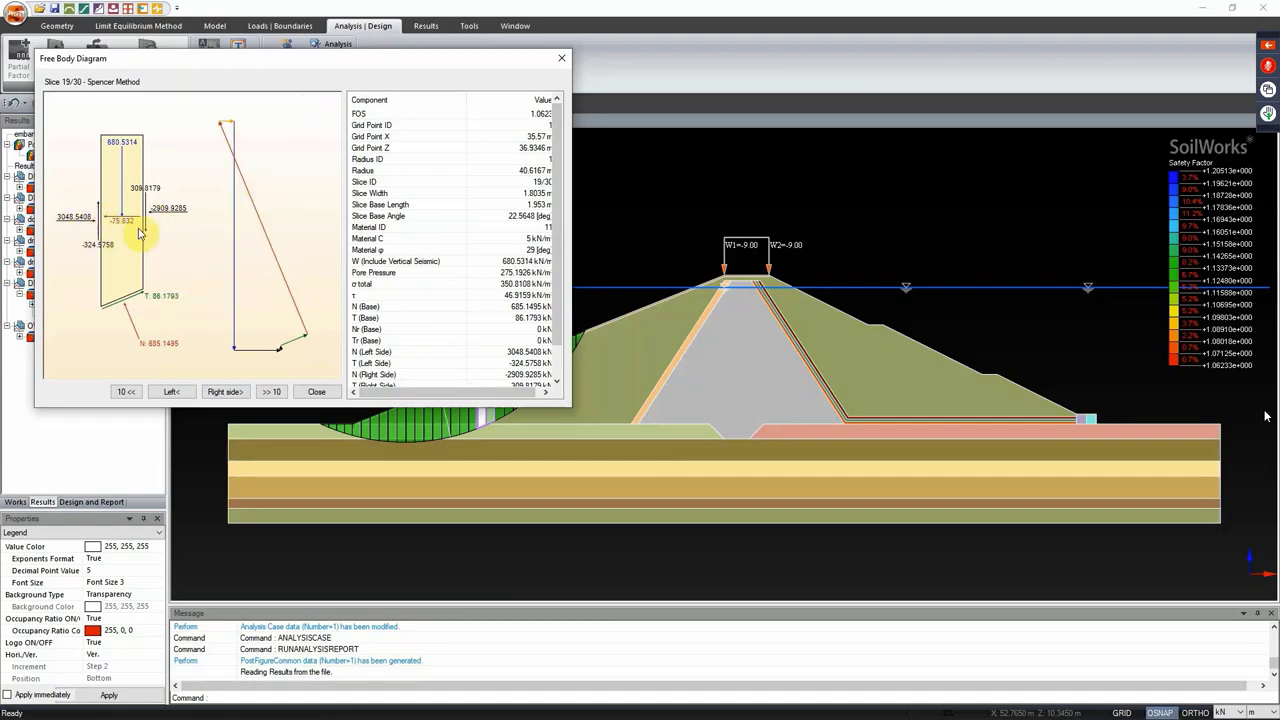
{"action": "left_click", "coordinate": [316, 391]}
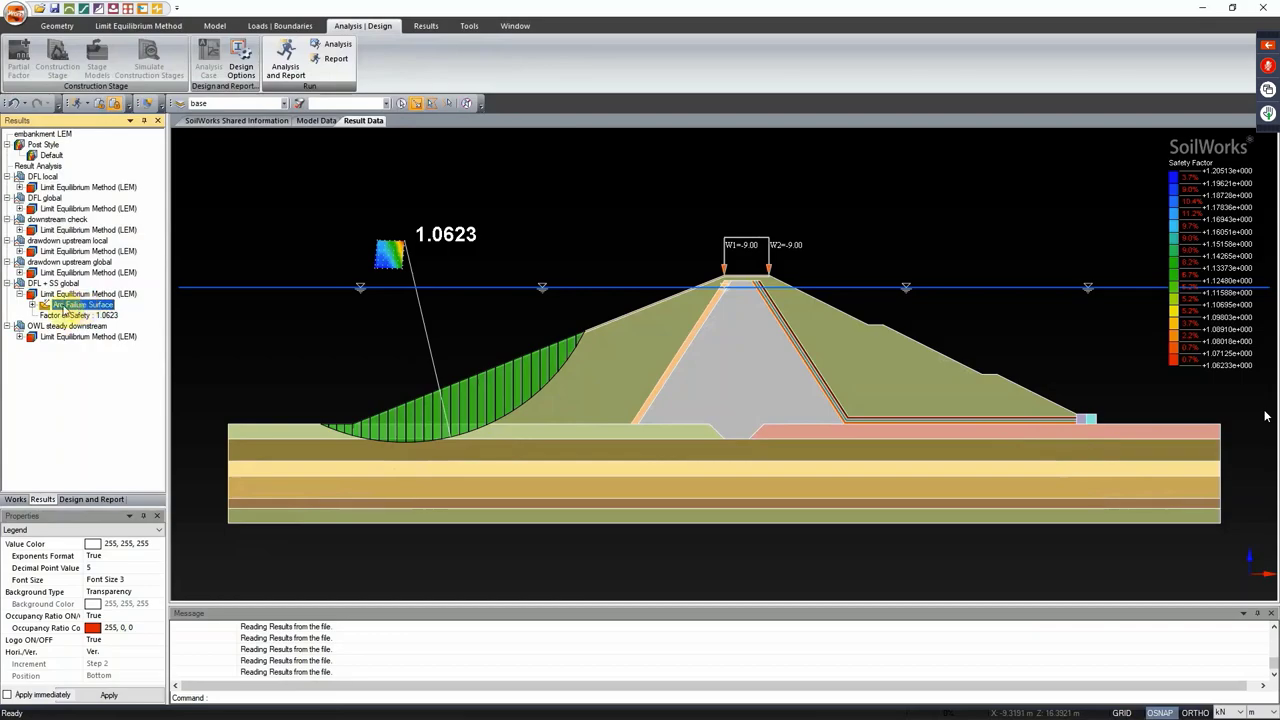
{"action": "left_click", "coordinate": [180, 191]}
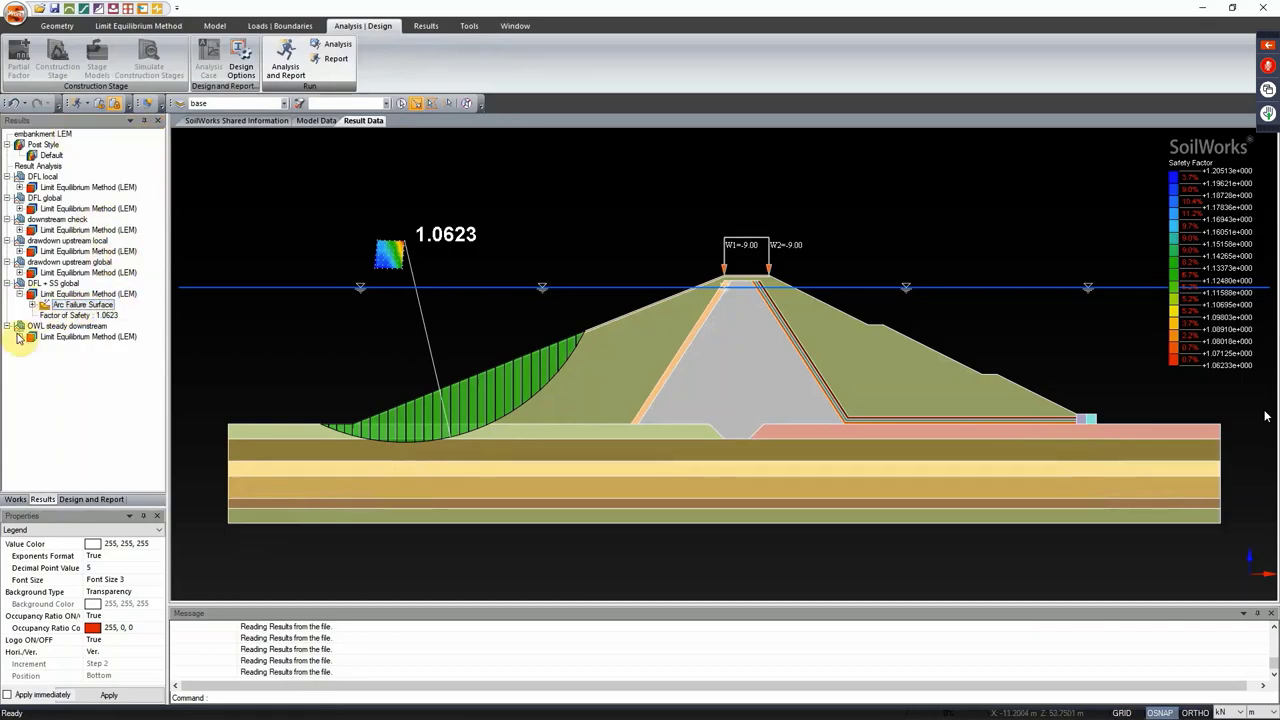
Step: Switch to the Embankment dam folder, open embankment LEM_SlopeReport in Word, and review its applied safety factor and soil properties
{"action": "left_click", "coordinate": [1207, 9]}
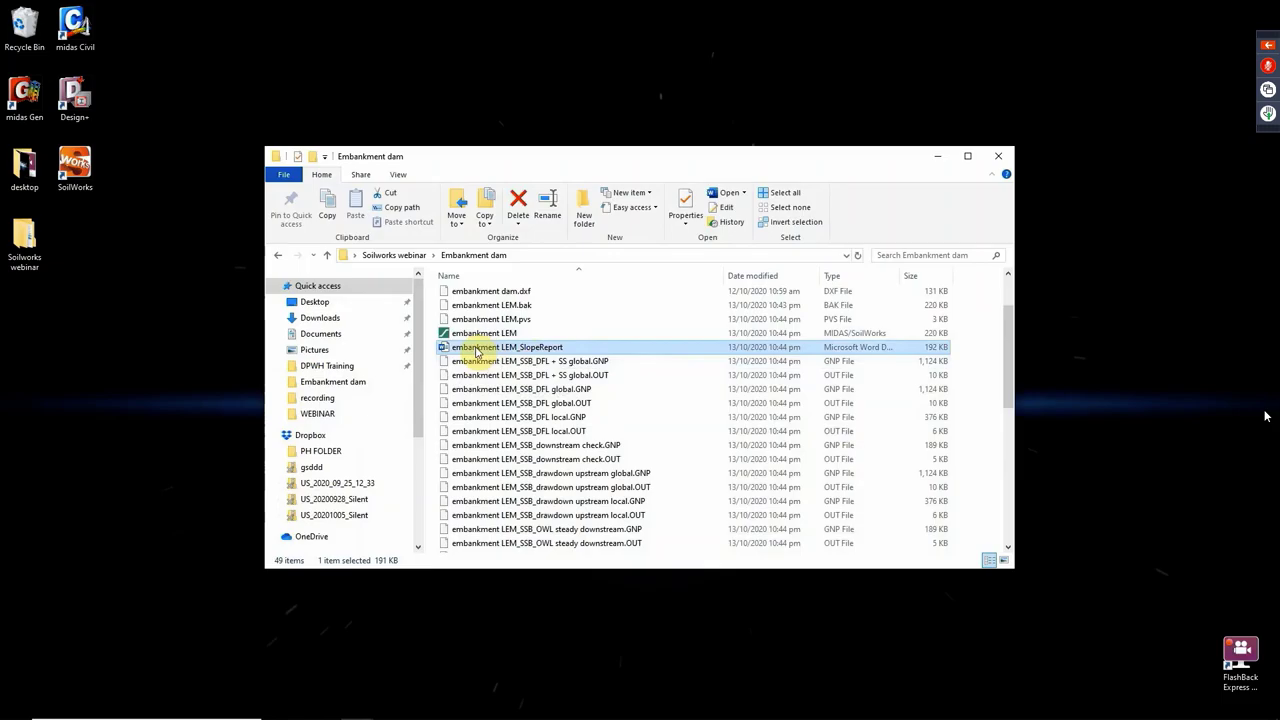
{"action": "double_click", "coordinate": [477, 348]}
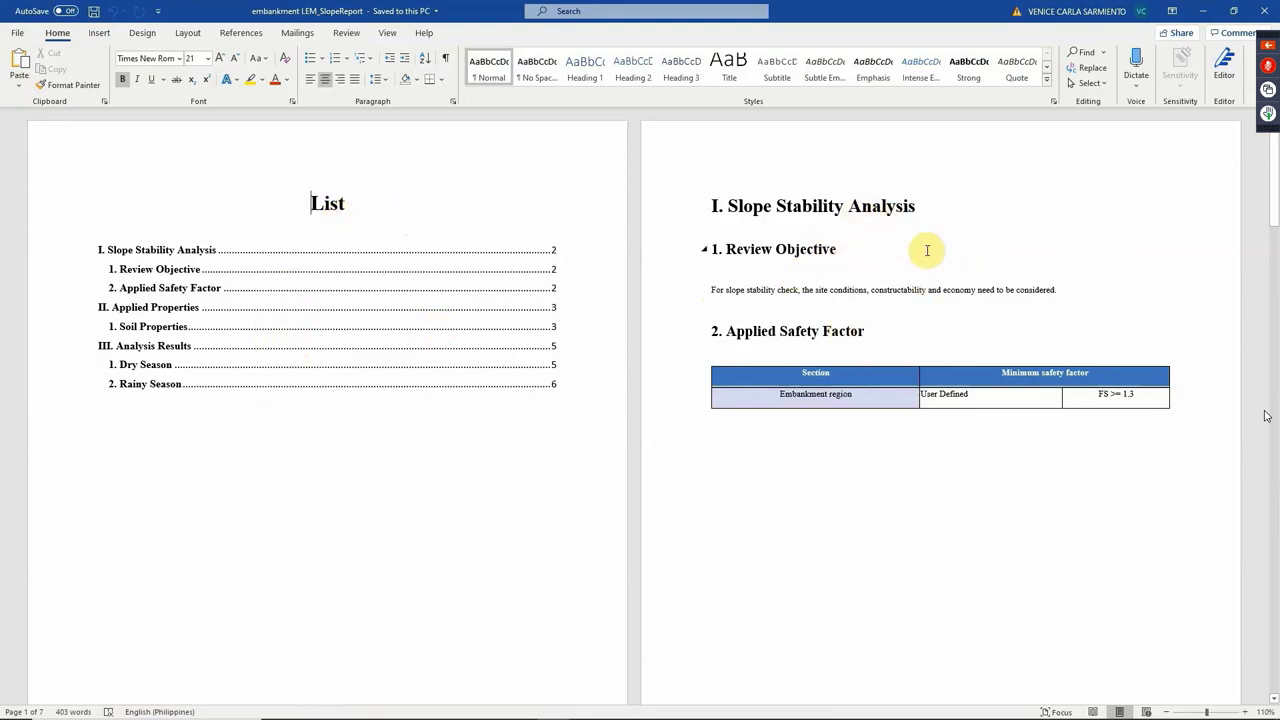
{"action": "scroll", "coordinate": [909, 286], "scroll_direction": "down", "scroll_amount": 4}
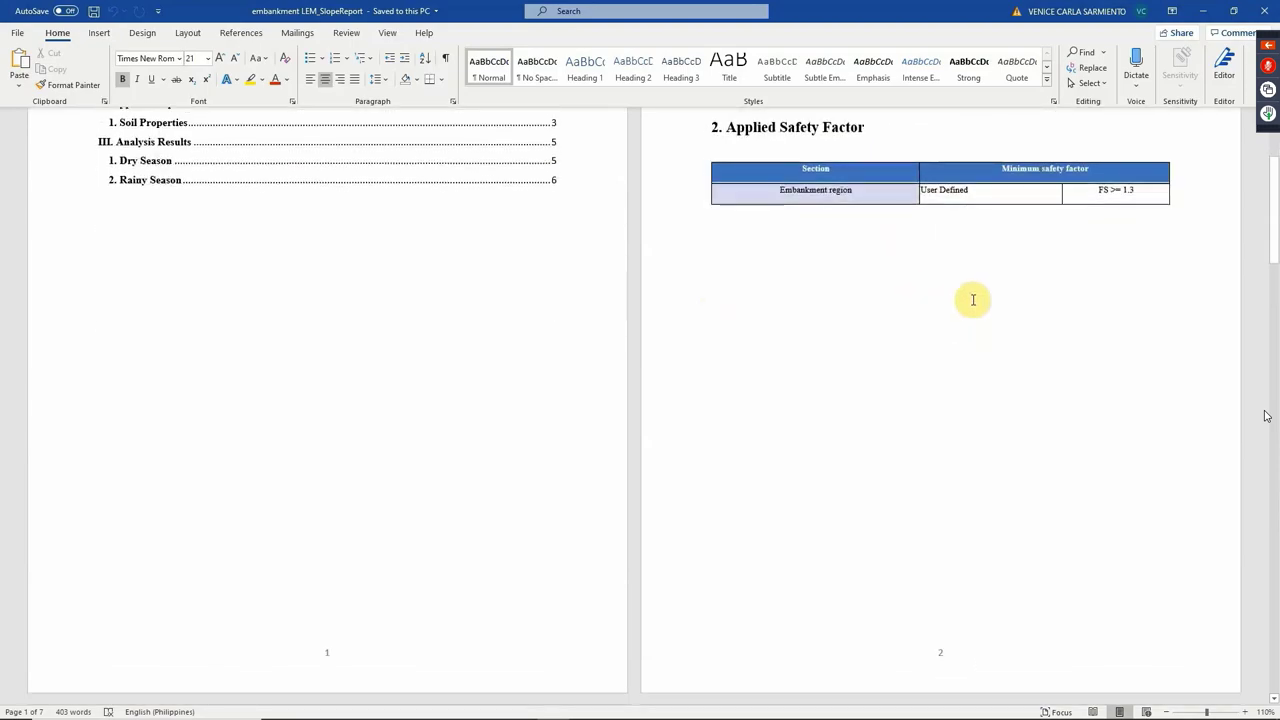
{"action": "scroll", "coordinate": [1000, 320], "scroll_direction": "up", "scroll_amount": 2}
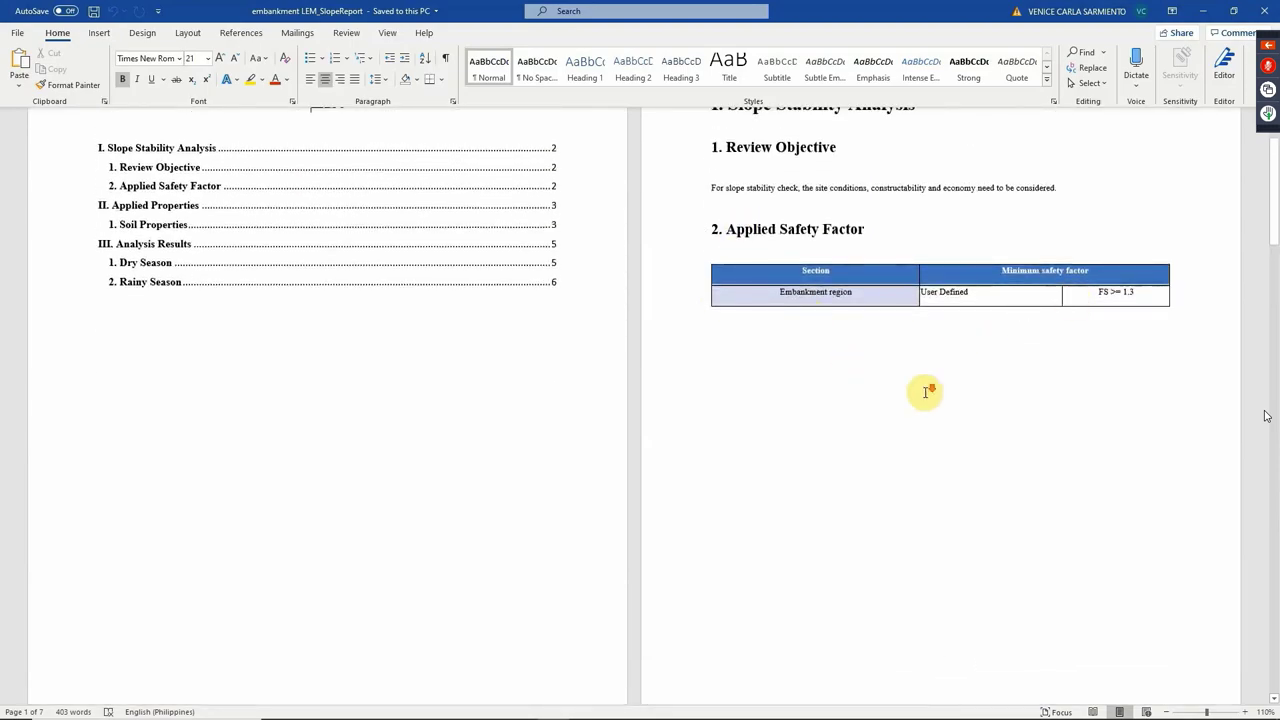
{"action": "scroll", "coordinate": [950, 393], "scroll_direction": "down", "scroll_amount": 7}
{"action": "scroll", "coordinate": [814, 369], "scroll_direction": "down", "scroll_amount": 7}
{"action": "scroll", "coordinate": [820, 349], "scroll_direction": "down", "scroll_amount": 11}
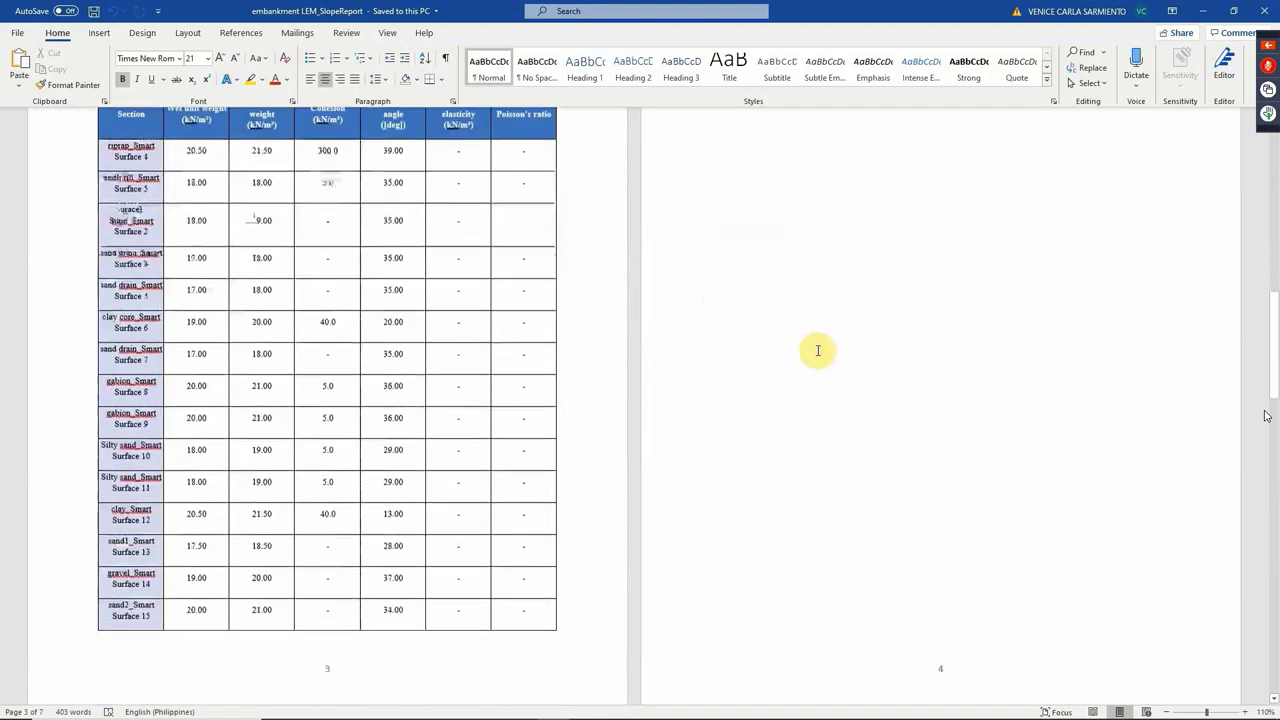
Step: Examine the report's dry season and rainy season analysis results and evaluations, then switch to the PowerPoint slide show
{"action": "scroll", "coordinate": [838, 357], "scroll_direction": "down", "scroll_amount": 5}
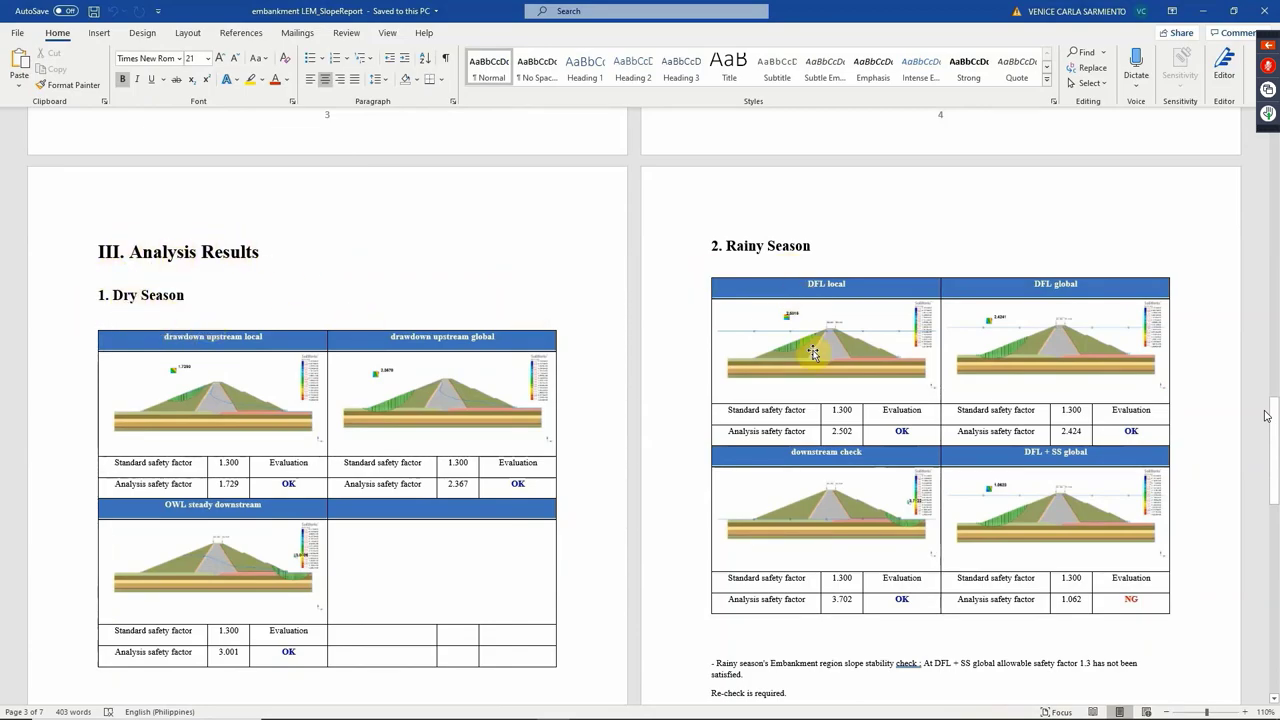
{"action": "scroll", "coordinate": [860, 360], "scroll_direction": "down", "scroll_amount": 3}
{"action": "scroll", "coordinate": [900, 490], "scroll_direction": "down", "scroll_amount": 5}
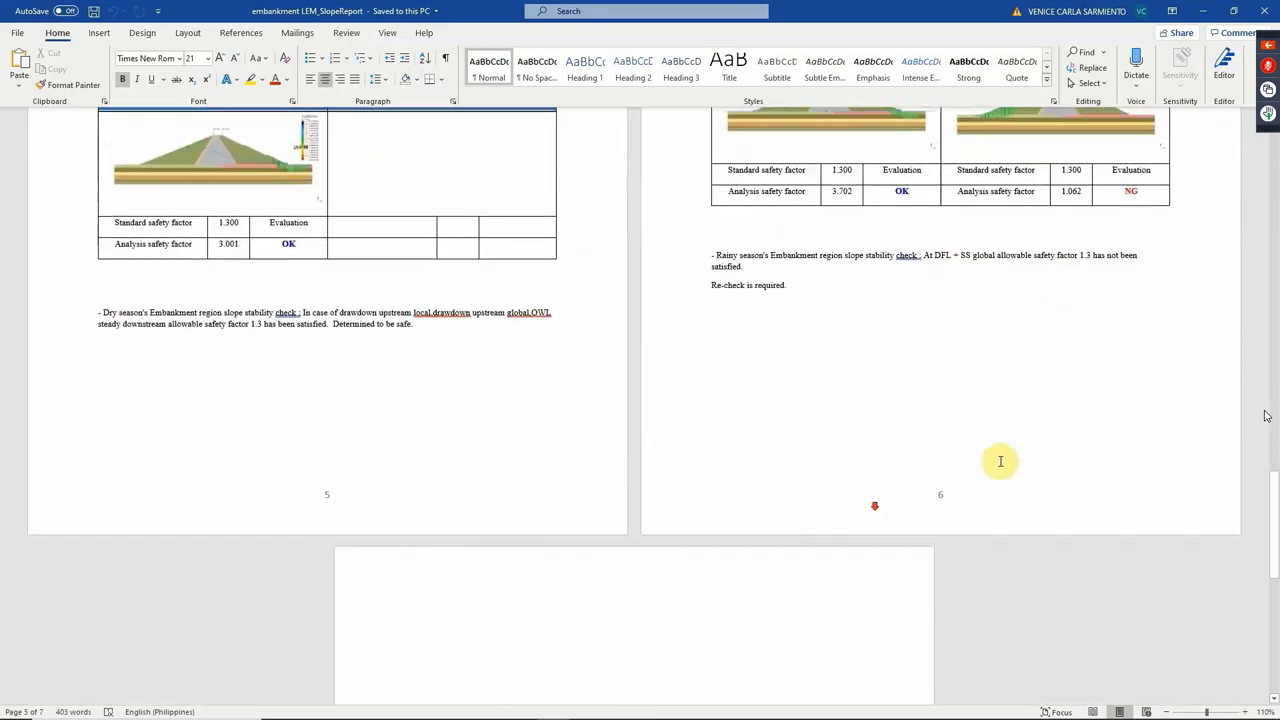
{"action": "scroll", "coordinate": [620, 395], "scroll_direction": "down", "scroll_amount": 6}
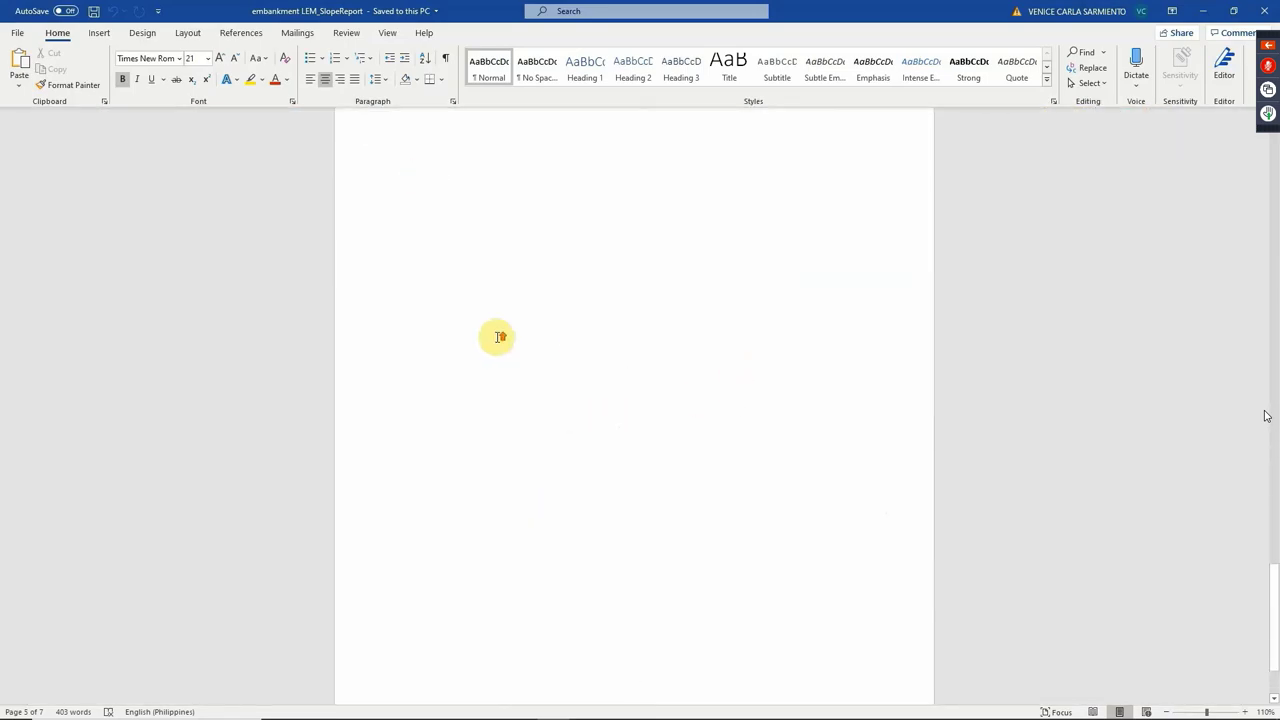
{"action": "scroll", "coordinate": [499, 337], "scroll_direction": "up", "scroll_amount": 6}
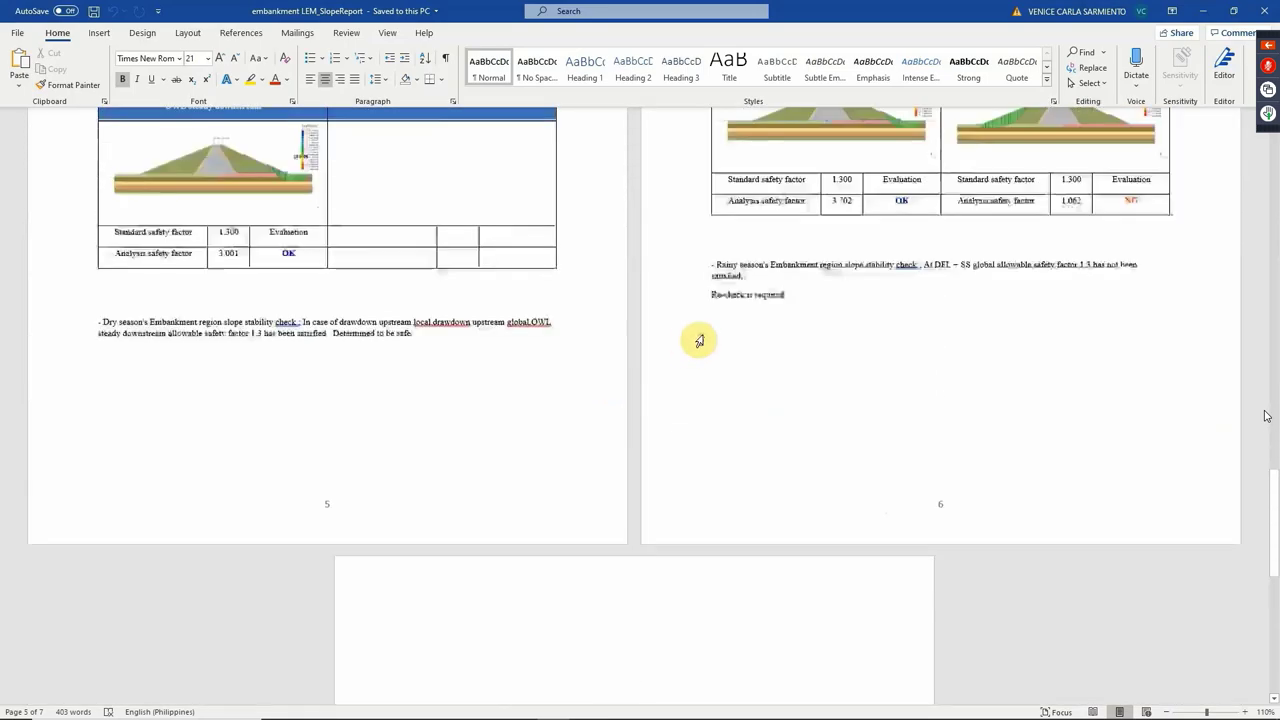
{"action": "scroll", "coordinate": [699, 341], "scroll_direction": "up", "scroll_amount": 1}
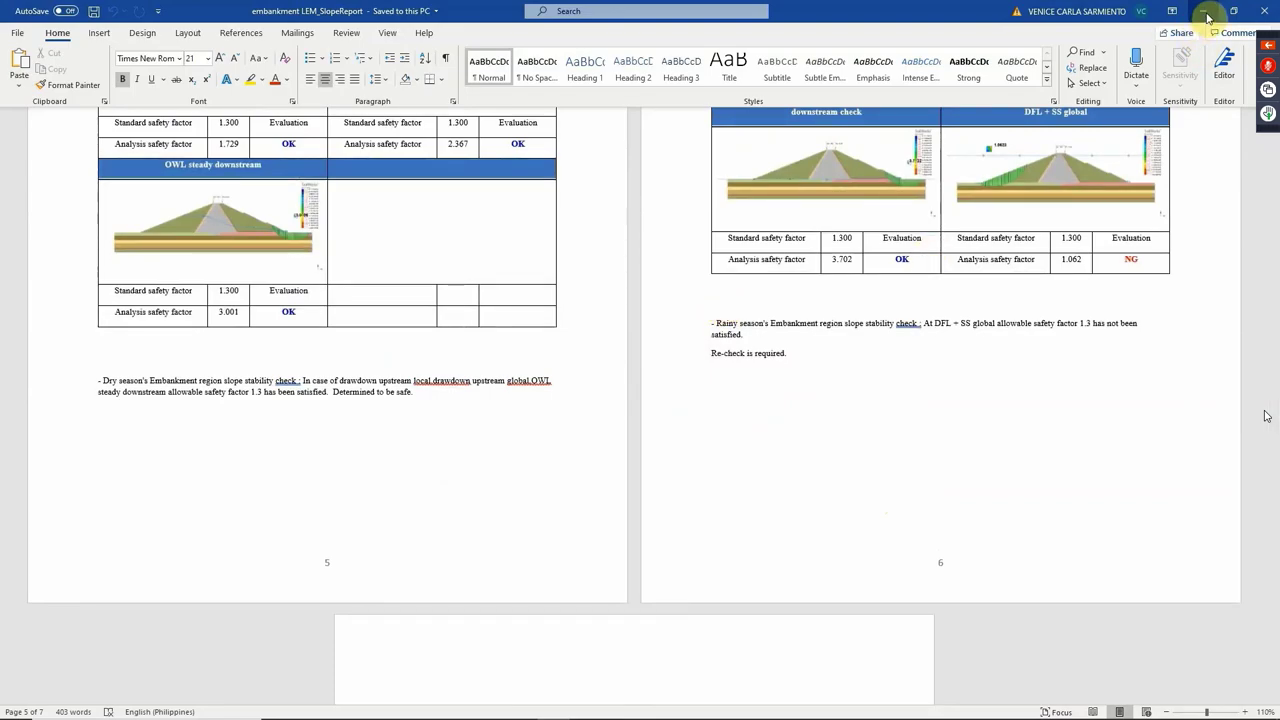
{"action": "key", "text": "alt+Tab"}
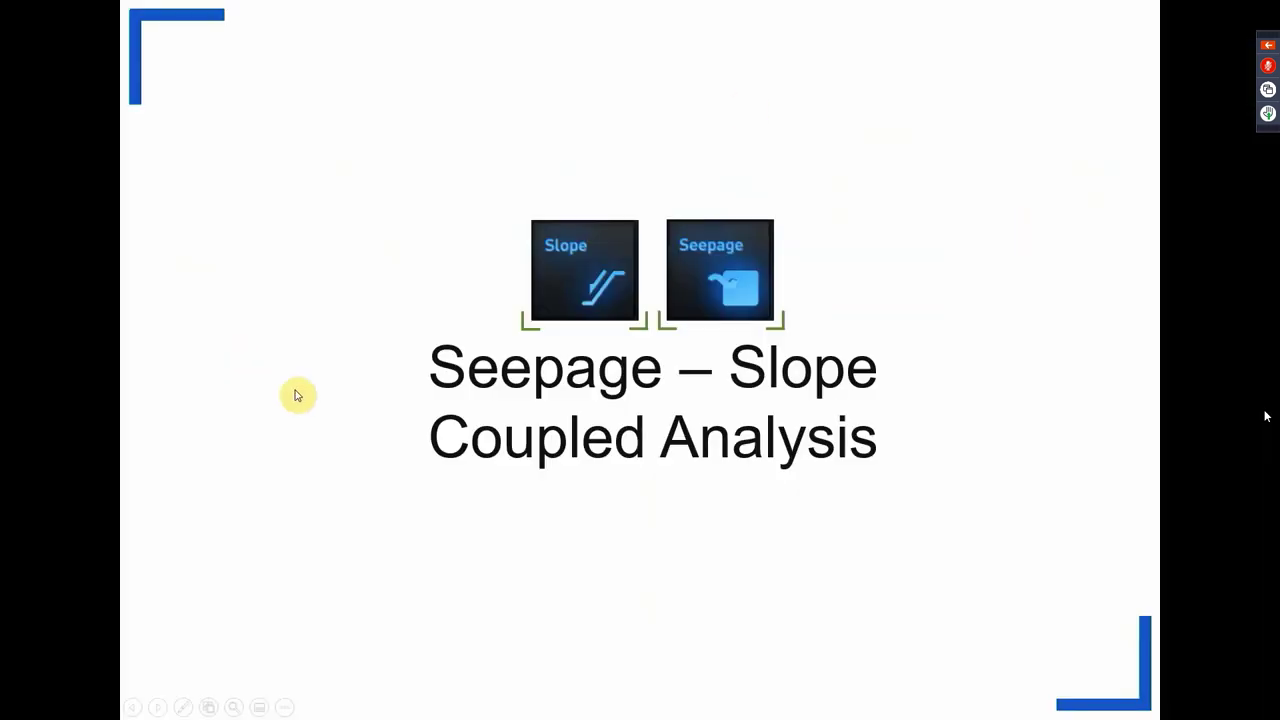